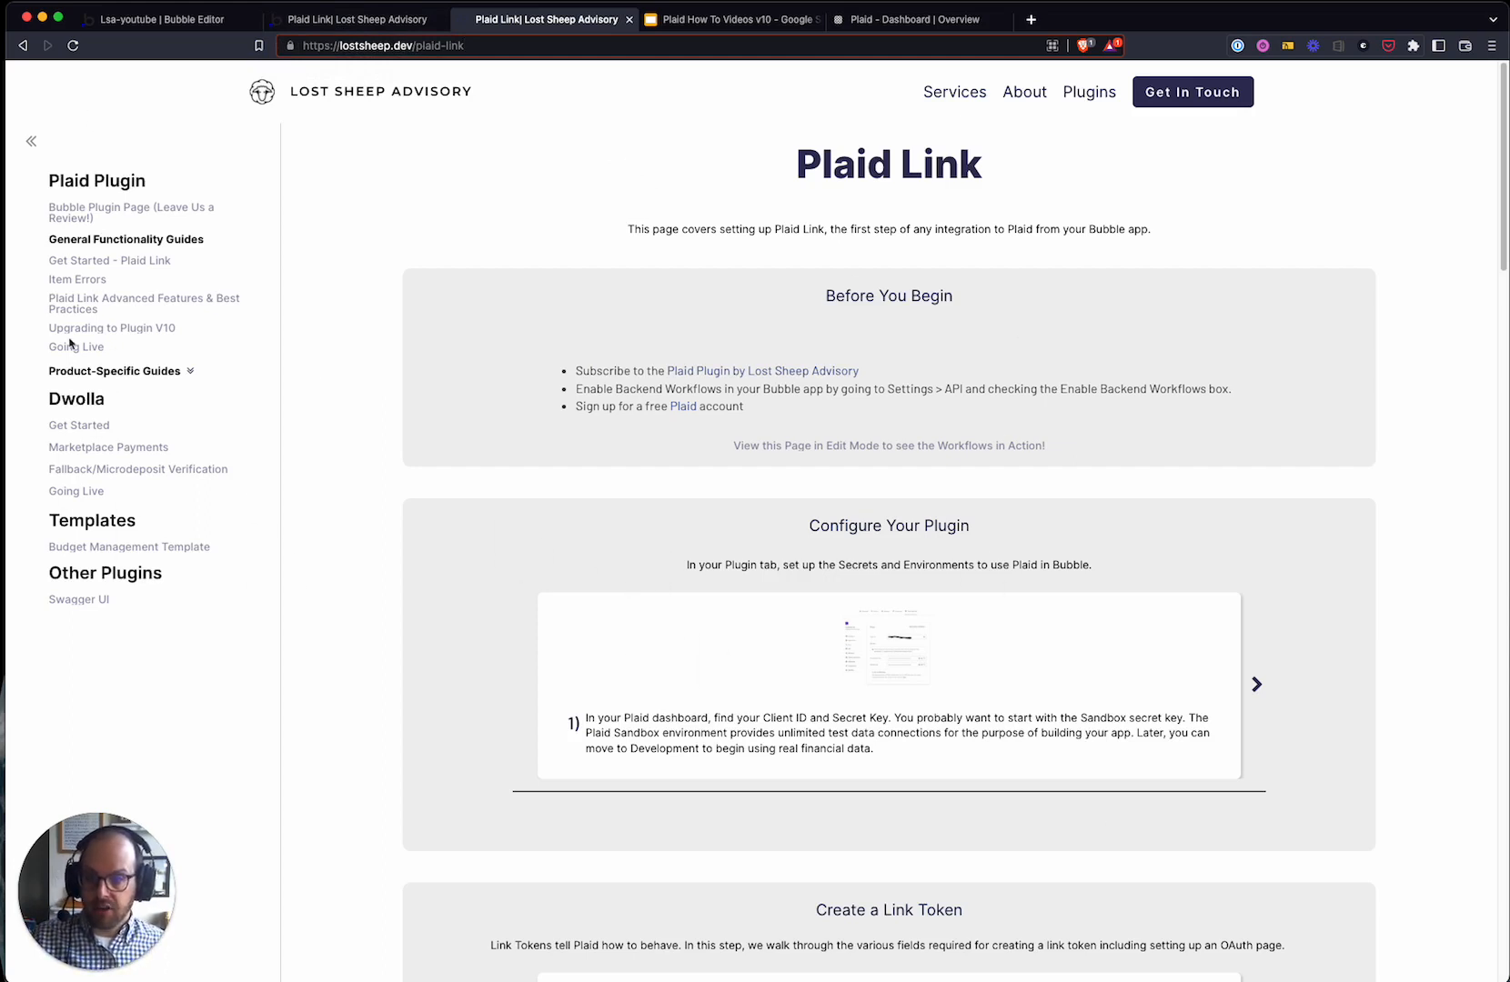
# - Open the Plaid plugin's settings in the Bubble Editor
pyautogui.click(1071, 392)
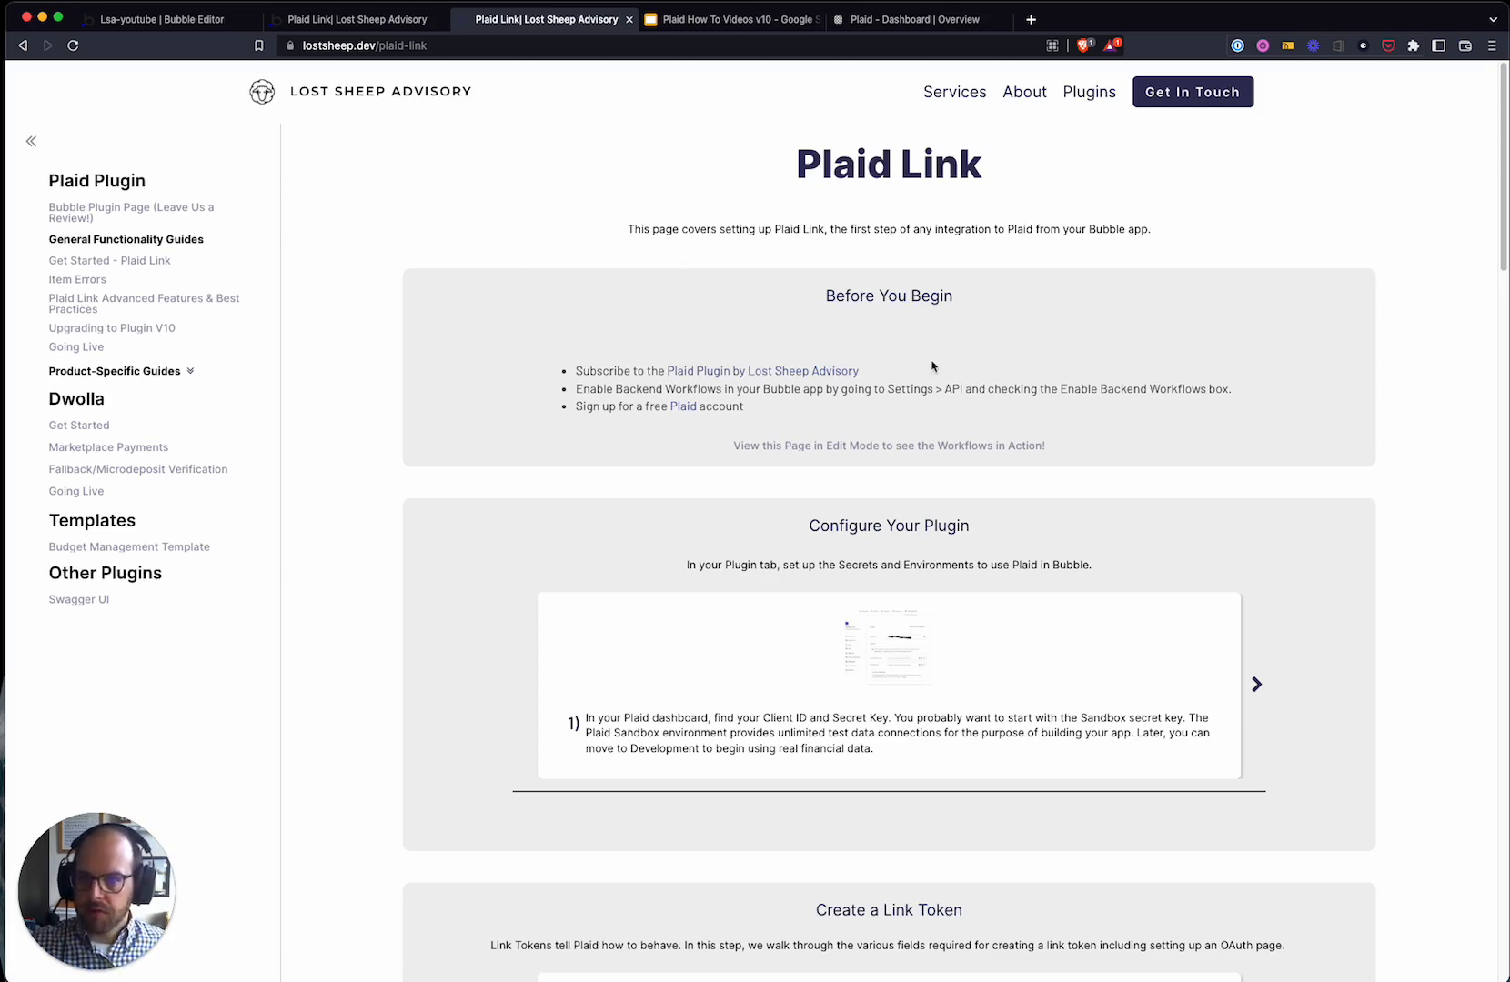
pyautogui.click(354, 27)
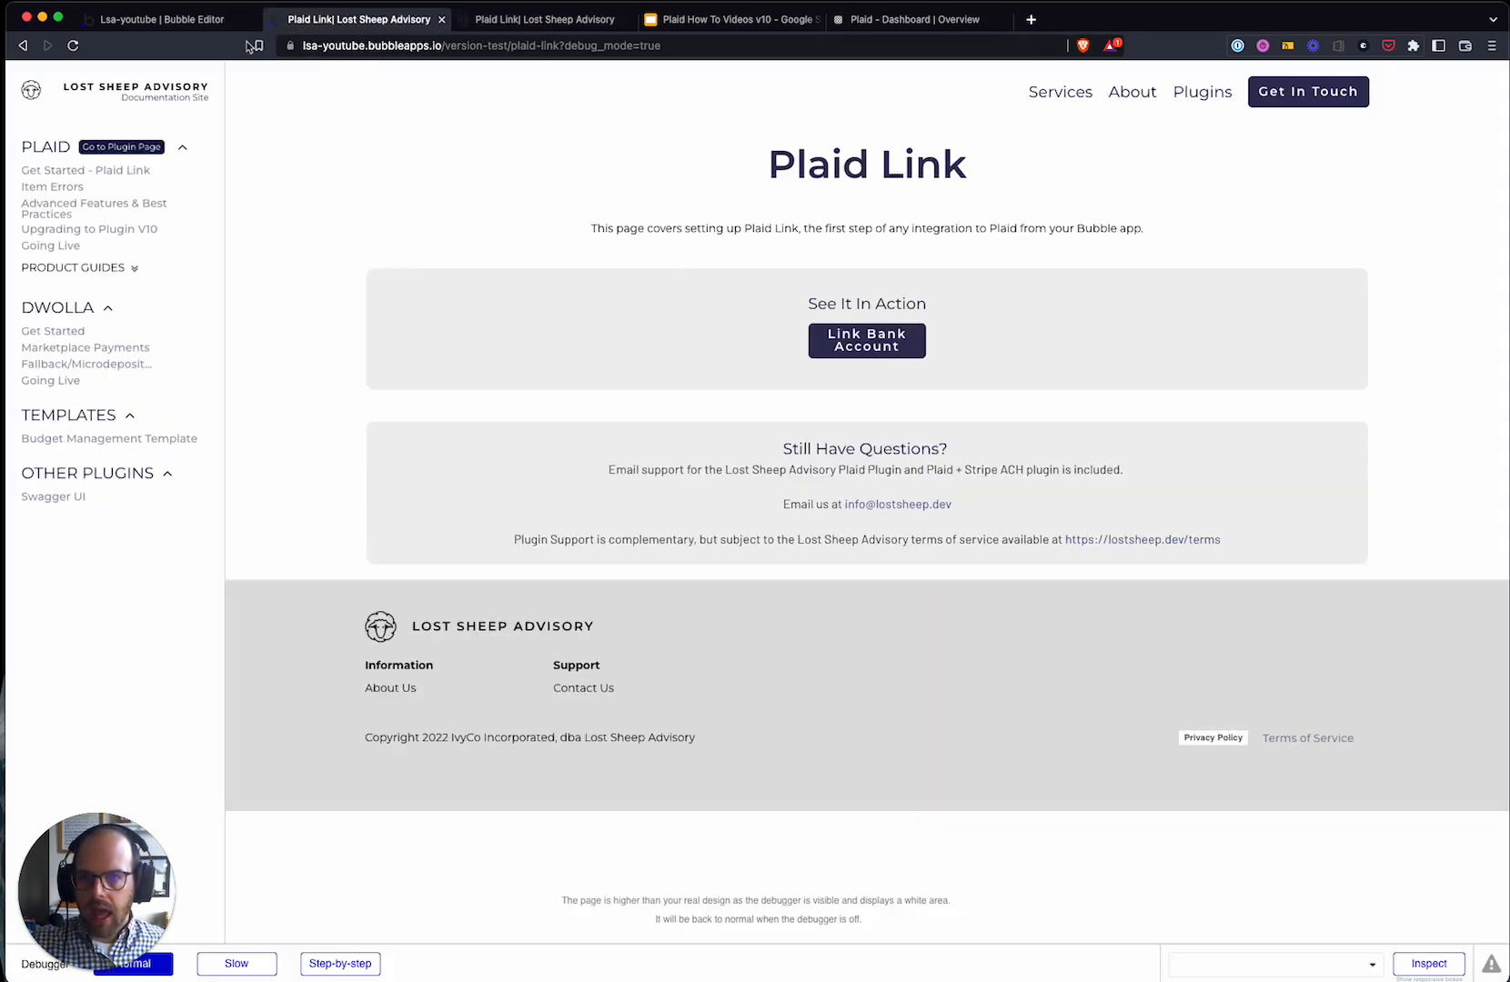
pyautogui.click(155, 20)
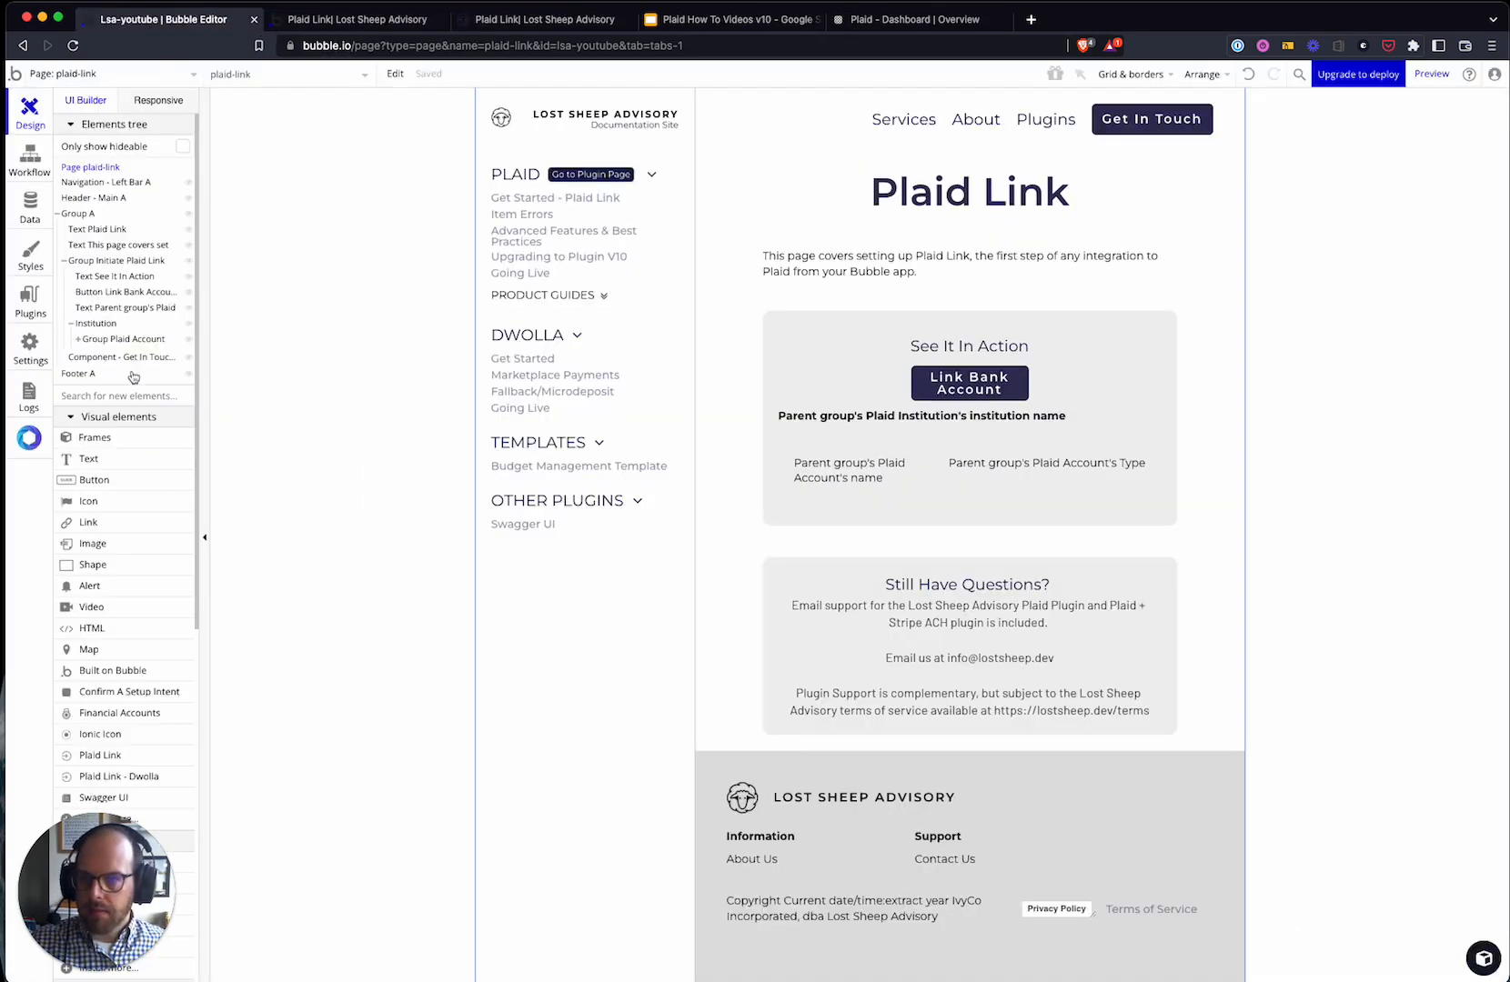
pyautogui.click(30, 300)
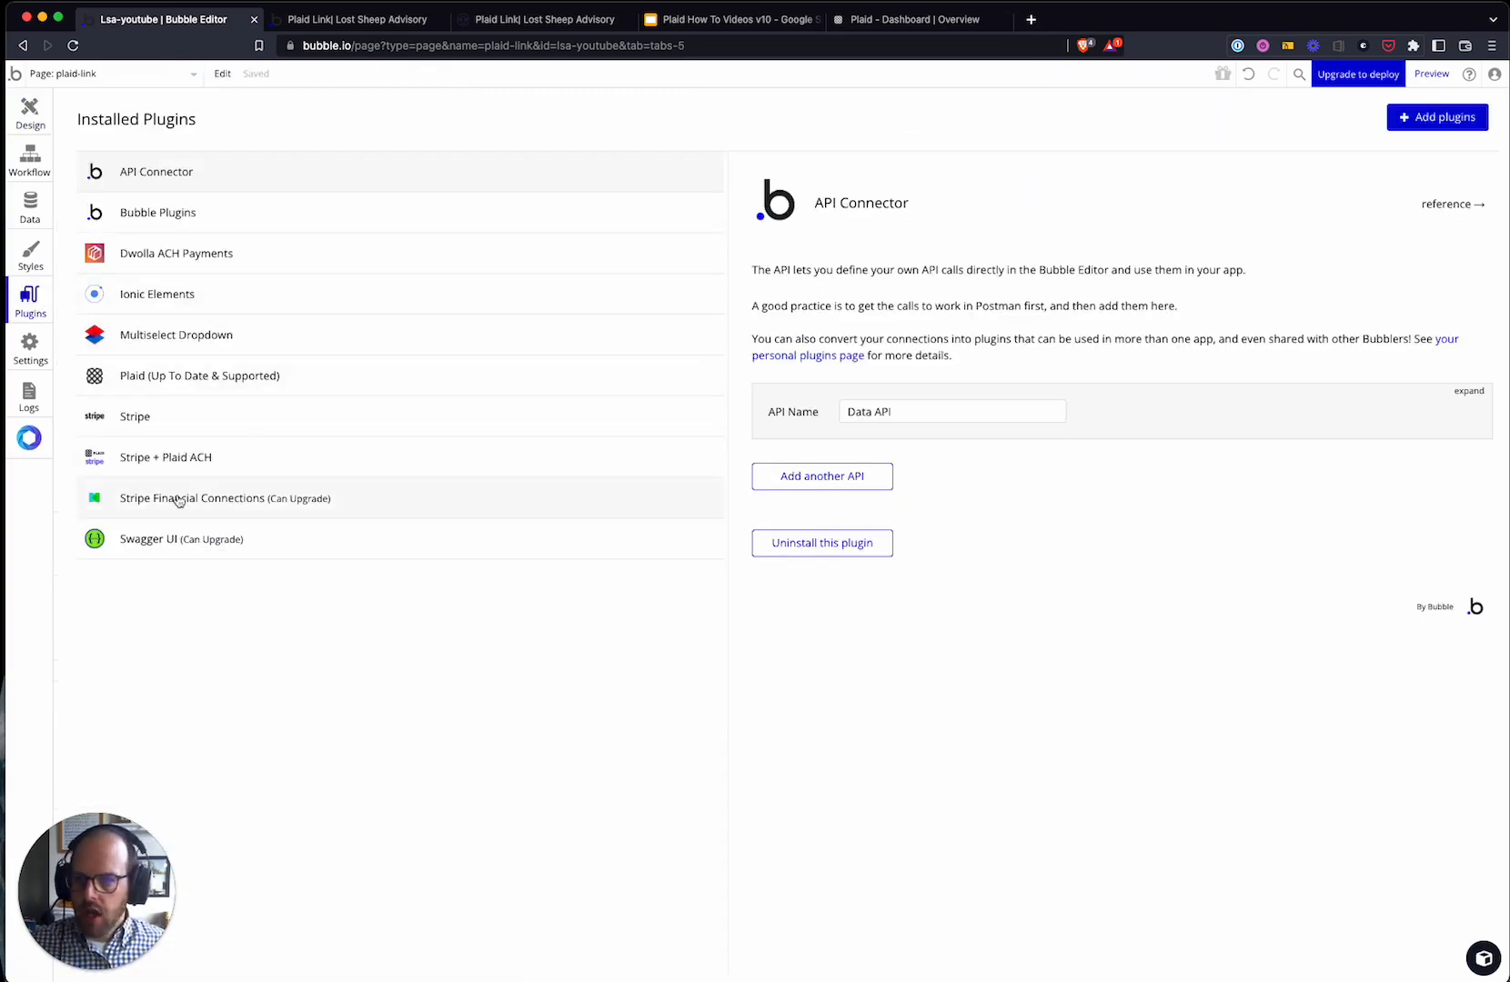
pyautogui.click(186, 381)
# - Review the plugin's sandbox environment and Plaid_Client_Id values
pyautogui.scroll(-10, 1113, 624)
pyautogui.scroll(5, 1146, 582)
pyautogui.scroll(-3, 1182, 564)
pyautogui.scroll(3, 1191, 545)
pyautogui.click(1205, 410)
pyautogui.doubleClick(1204, 410)
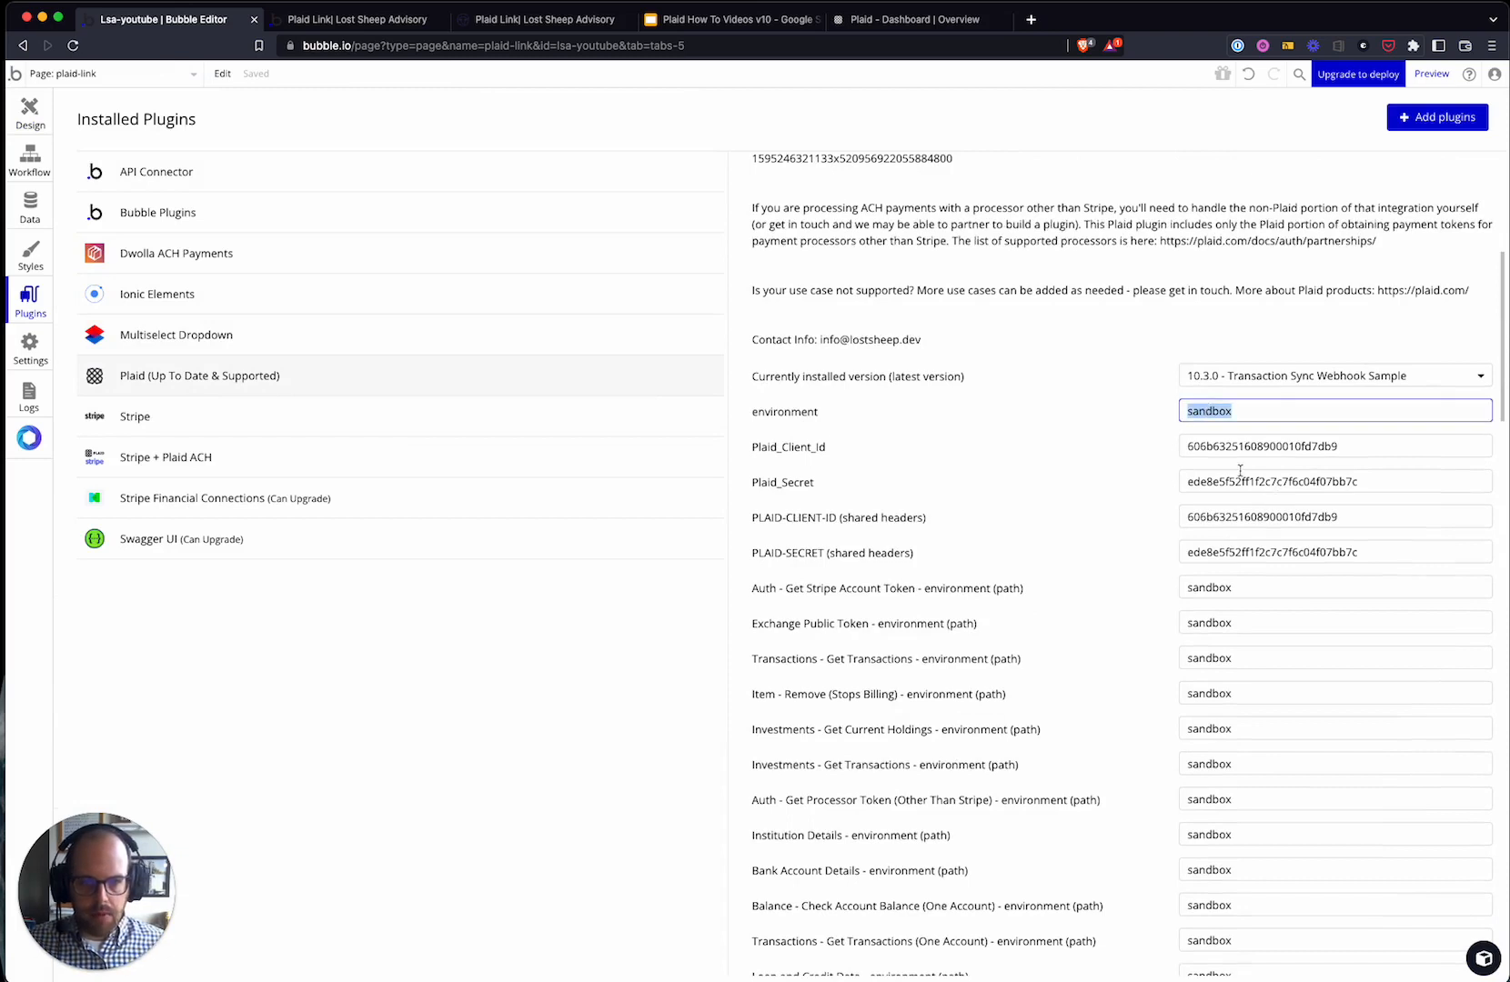
pyautogui.doubleClick(1238, 447)
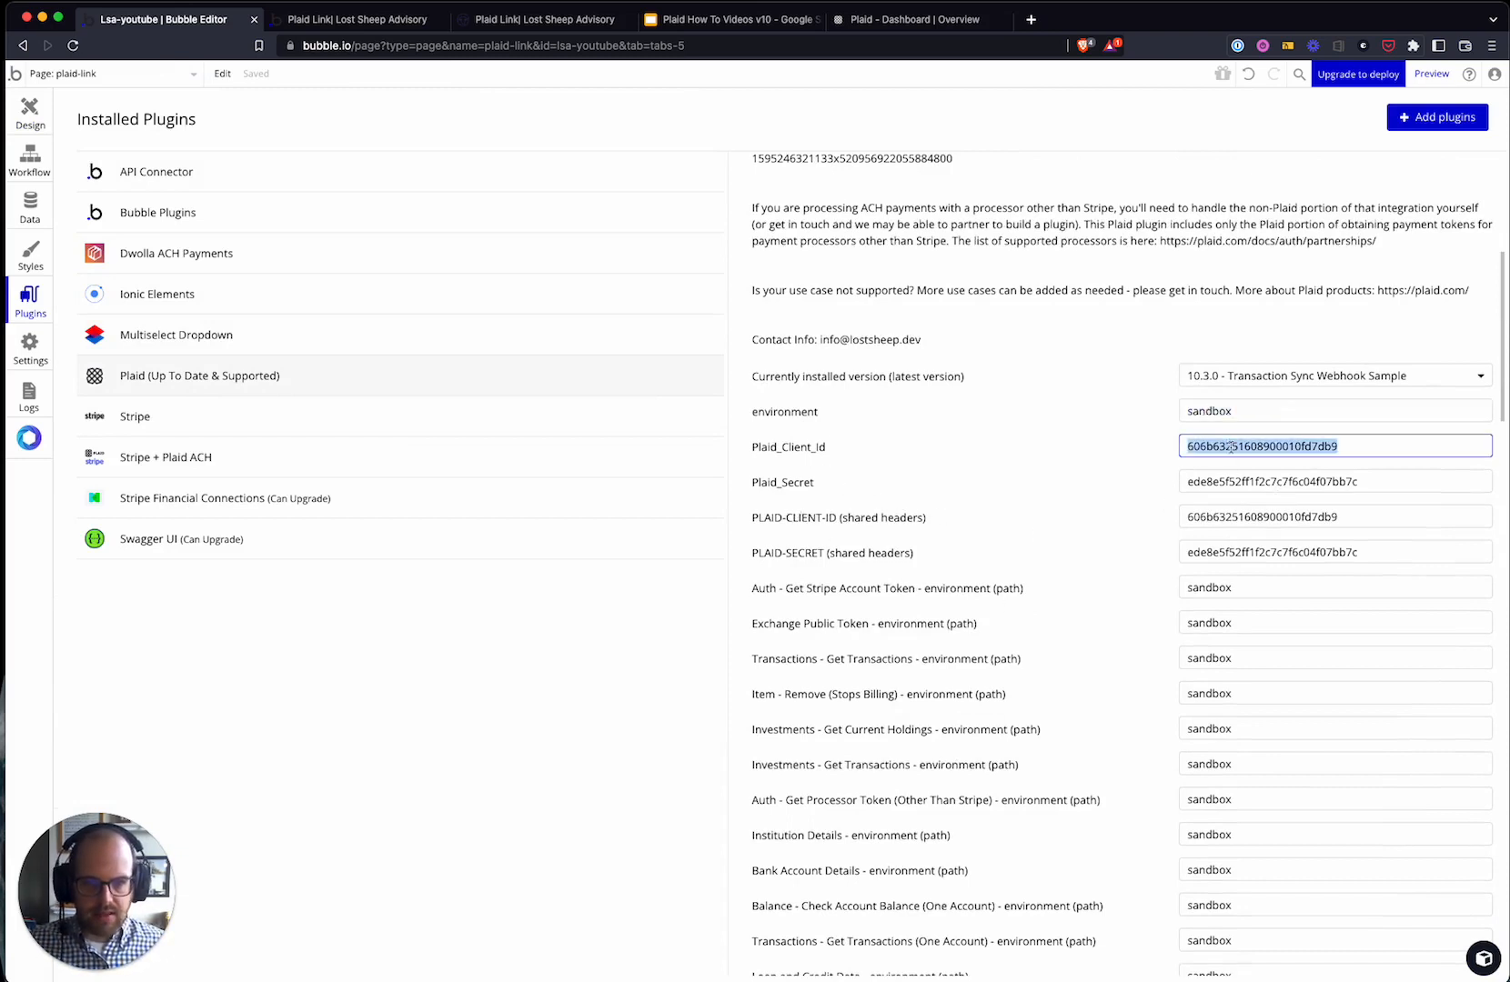
pyautogui.doubleClick(1208, 411)
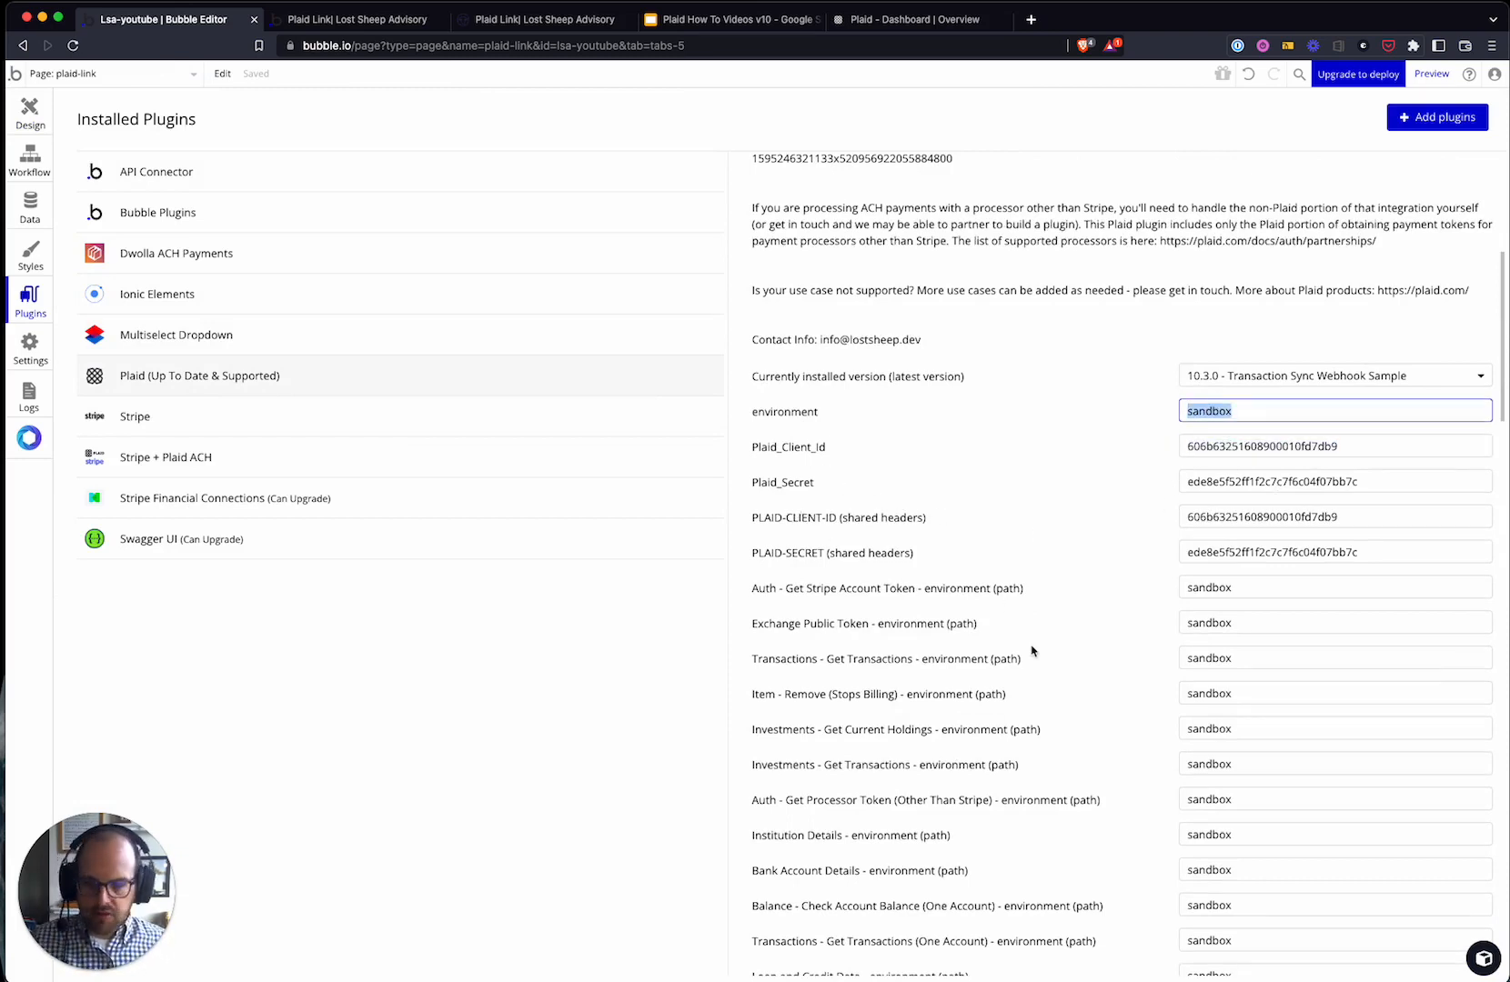
pyautogui.click(1076, 801)
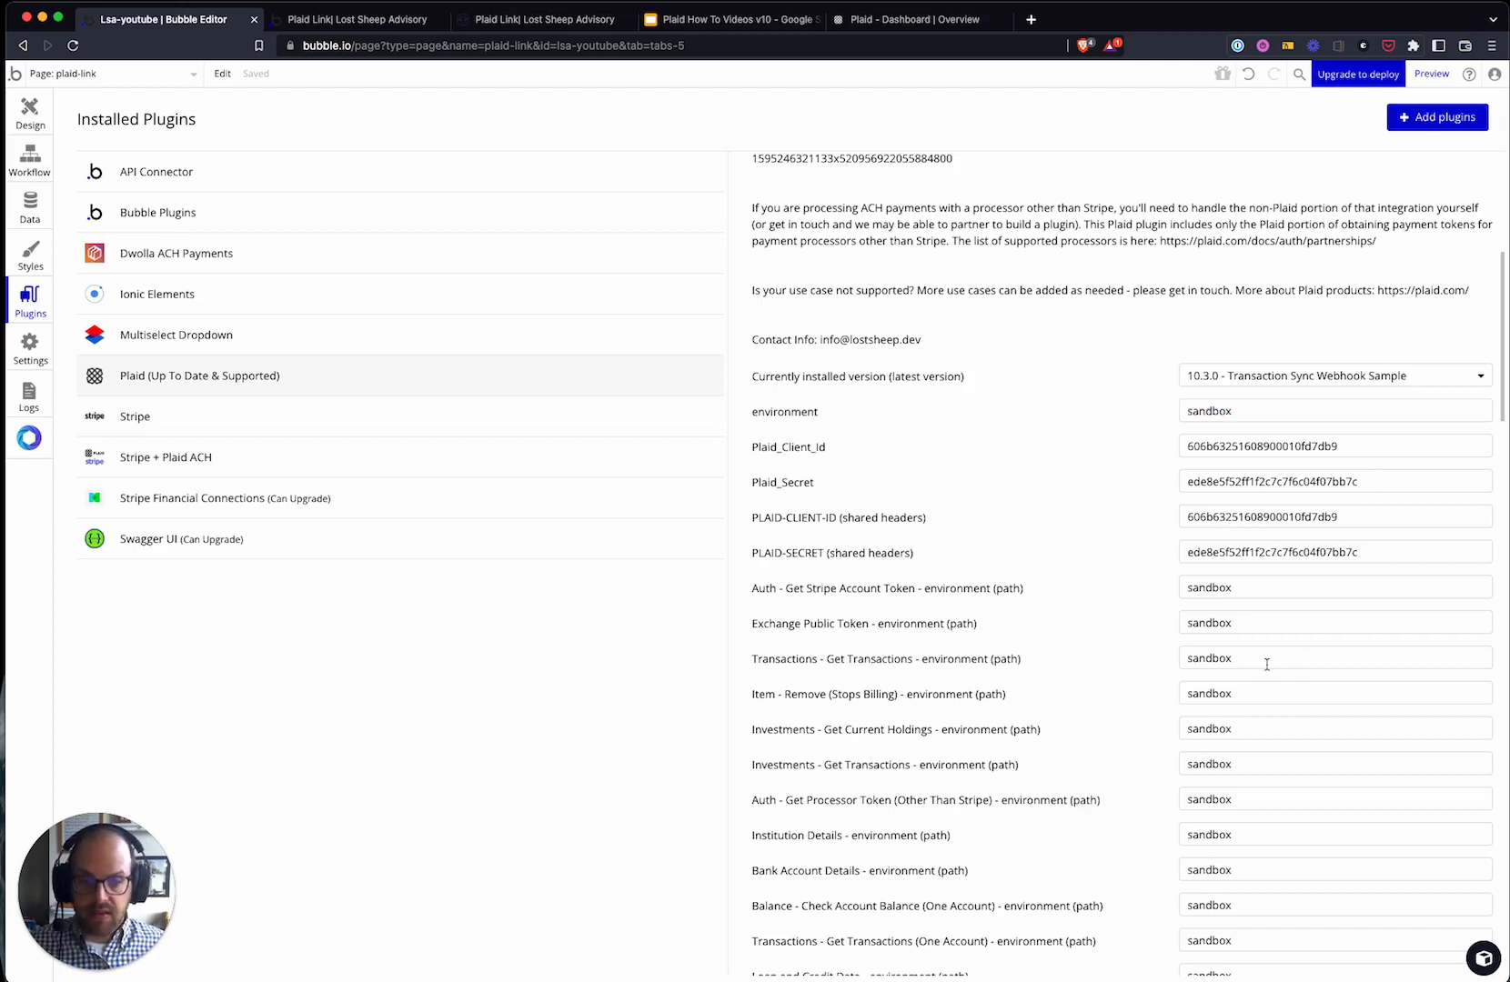
pyautogui.doubleClick(1223, 412)
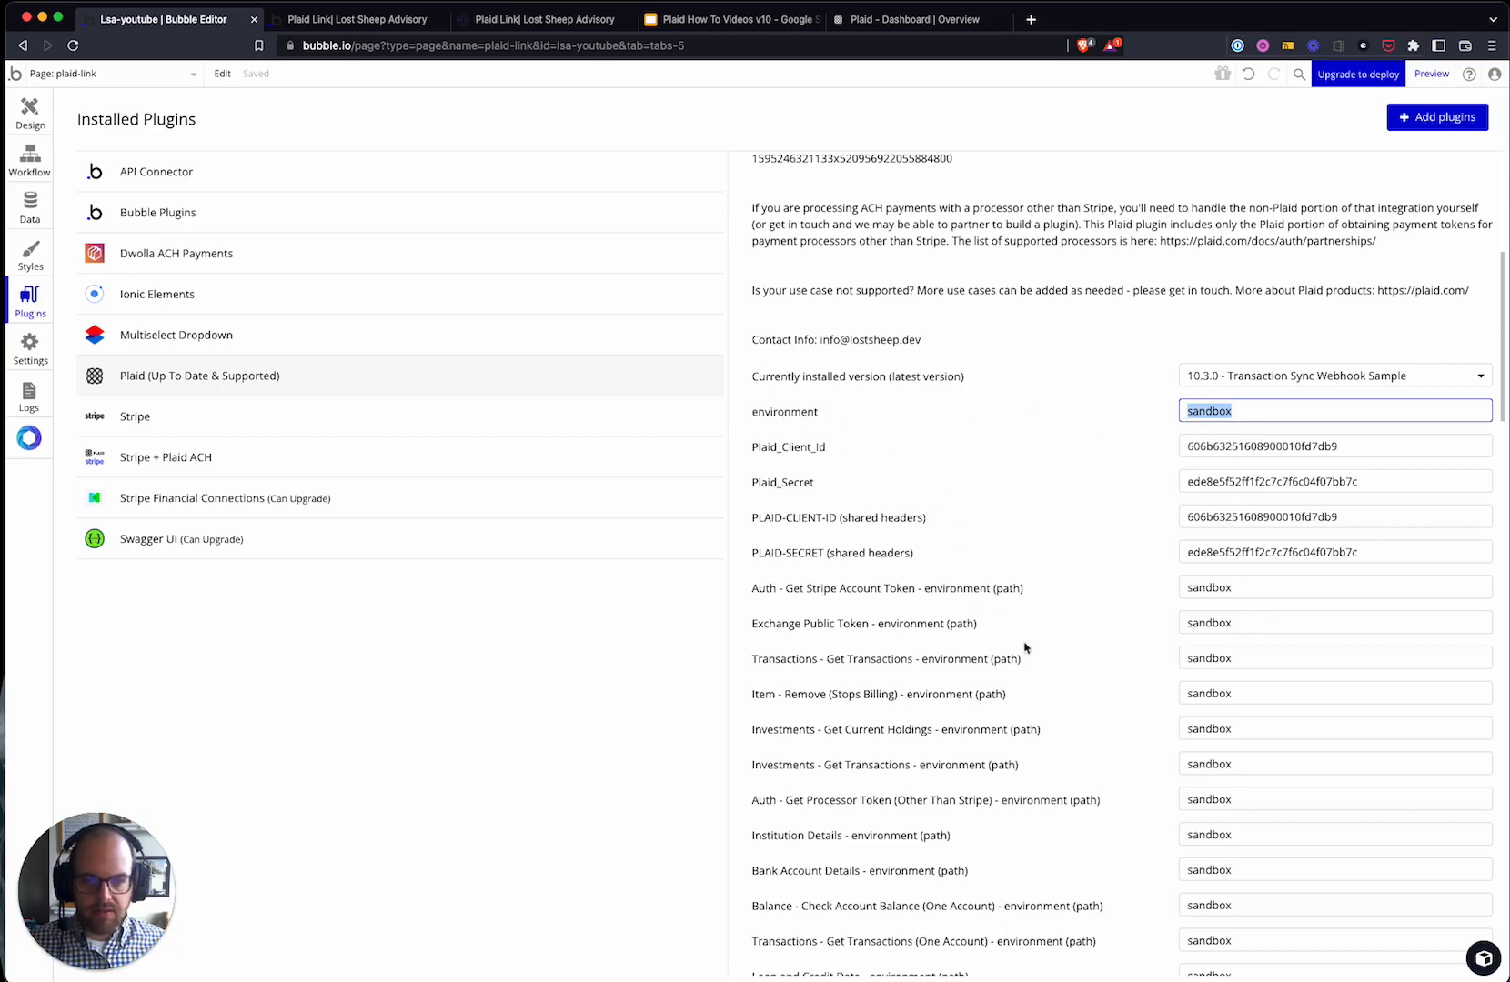
# - Check the dev environment's sandbox value and client ID, then bring up the Plaid dashboard
pyautogui.scroll(-10, 1046, 655)
pyautogui.scroll(4, 1076, 677)
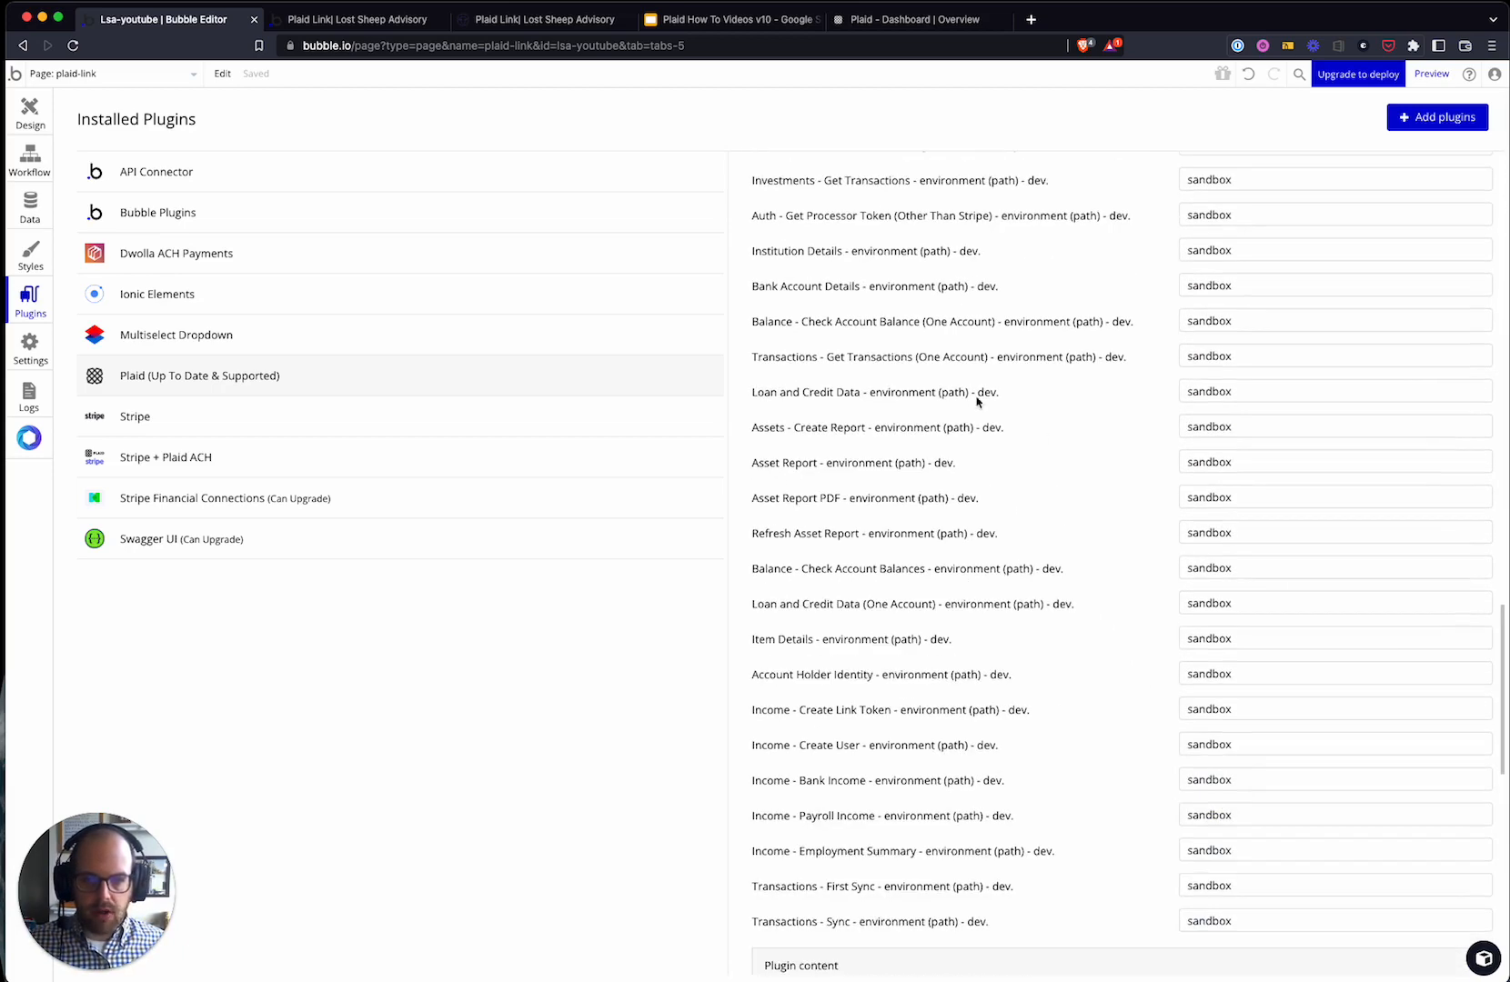
pyautogui.scroll(2, 1114, 449)
pyautogui.doubleClick(1209, 307)
pyautogui.scroll(5, 1200, 448)
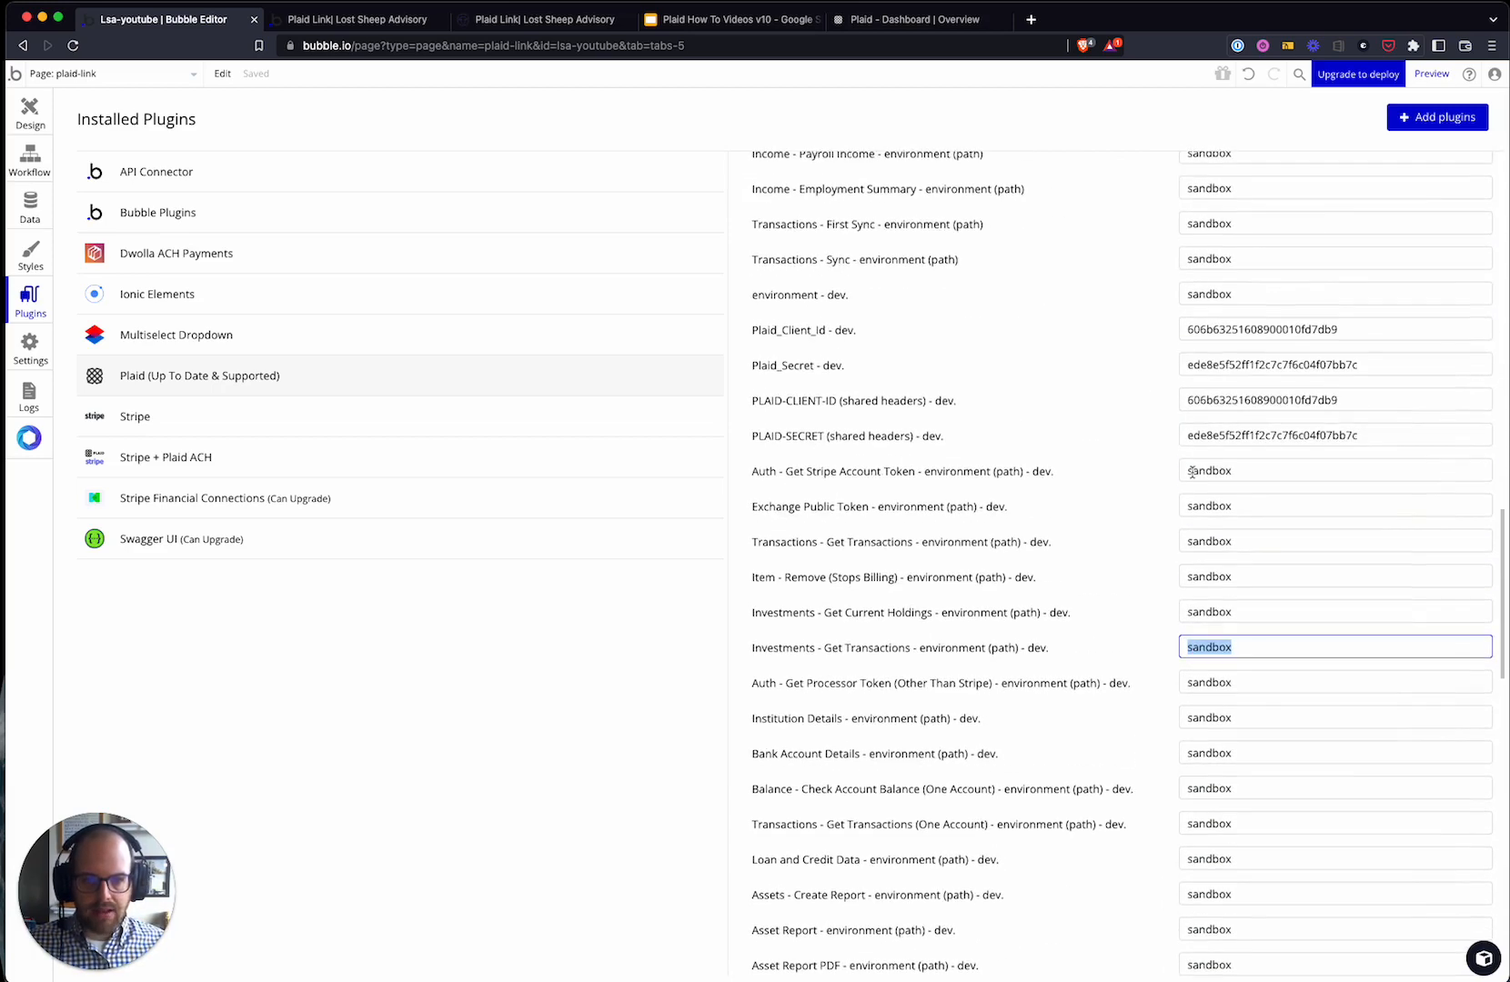
pyautogui.scroll(4, 933, 309)
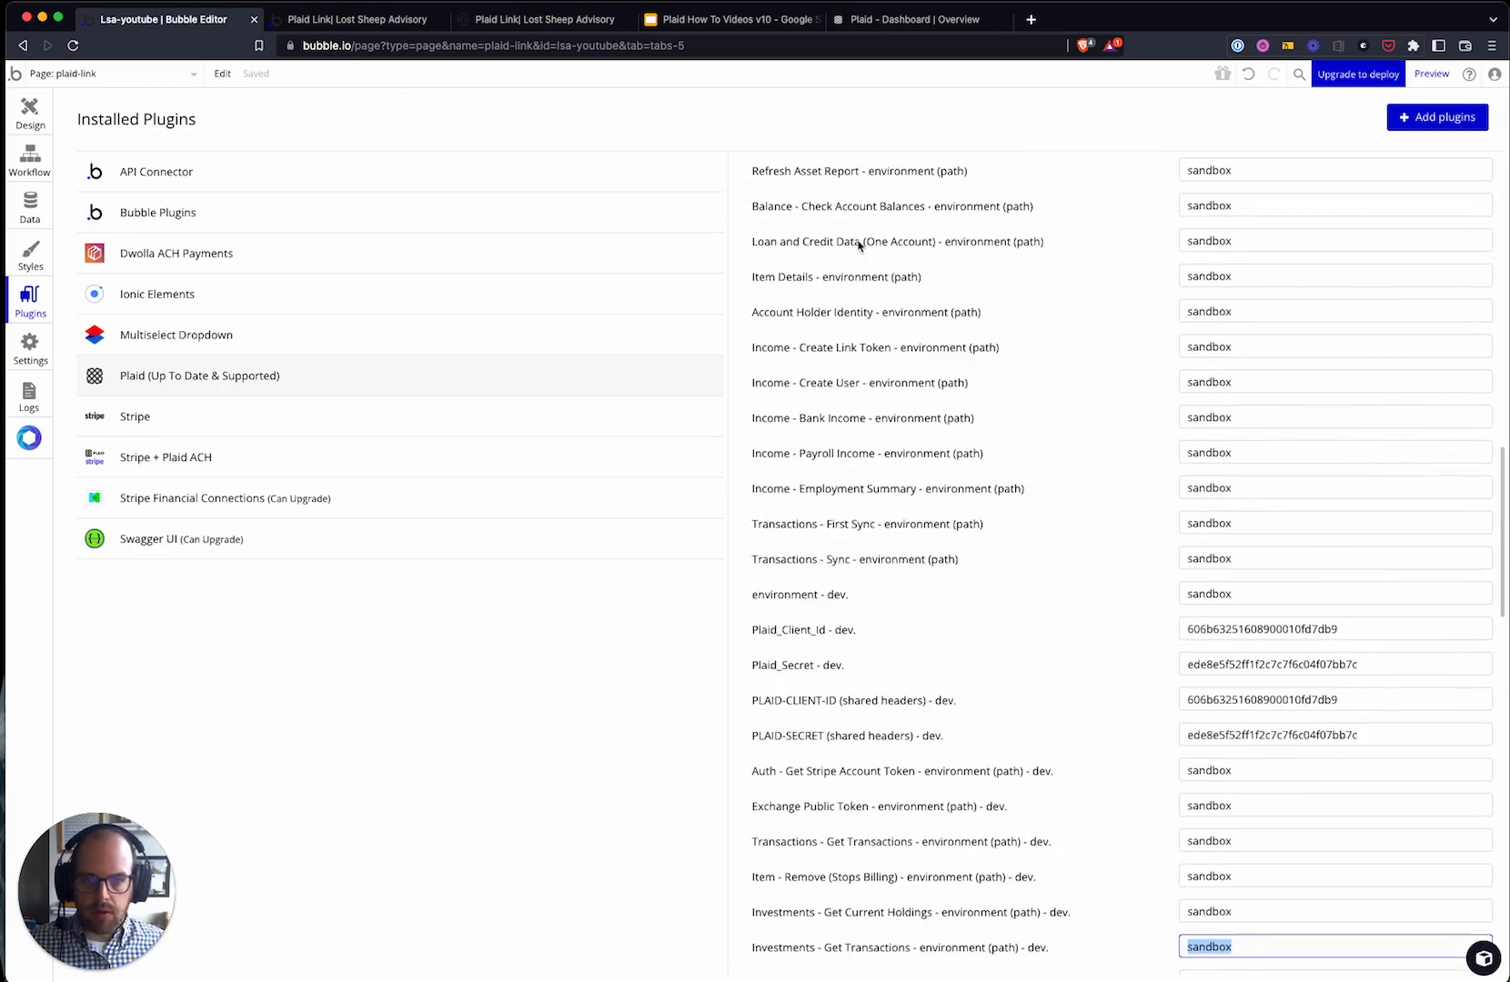
pyautogui.scroll(-4, 1012, 682)
pyautogui.click(1235, 299)
pyautogui.doubleClick(1231, 301)
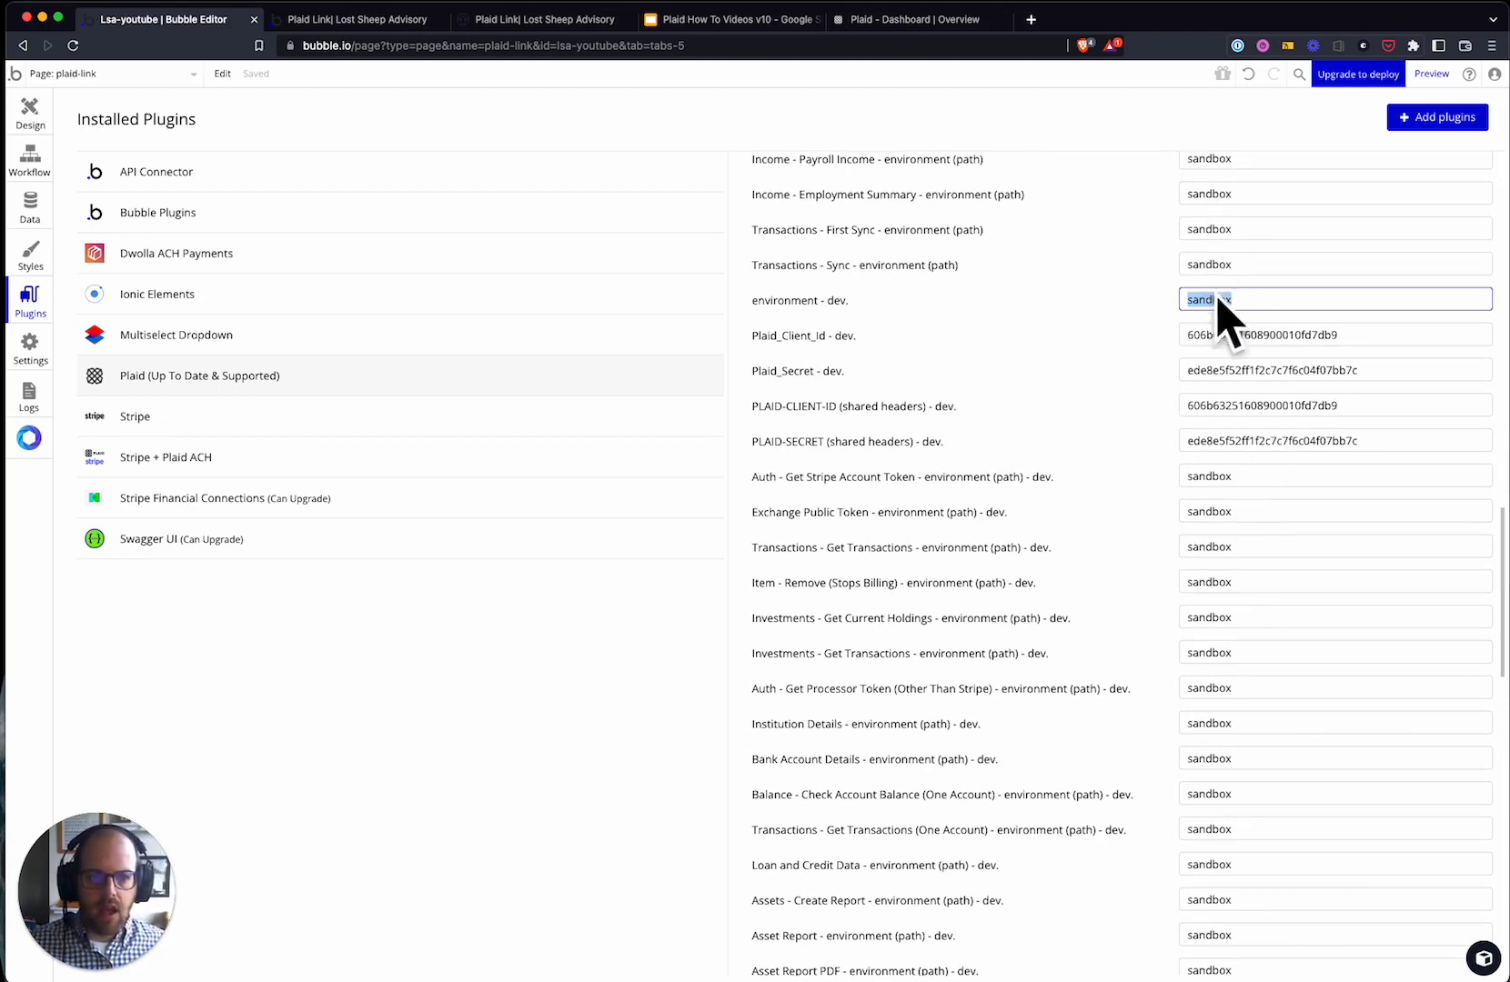
pyautogui.press('Tab')
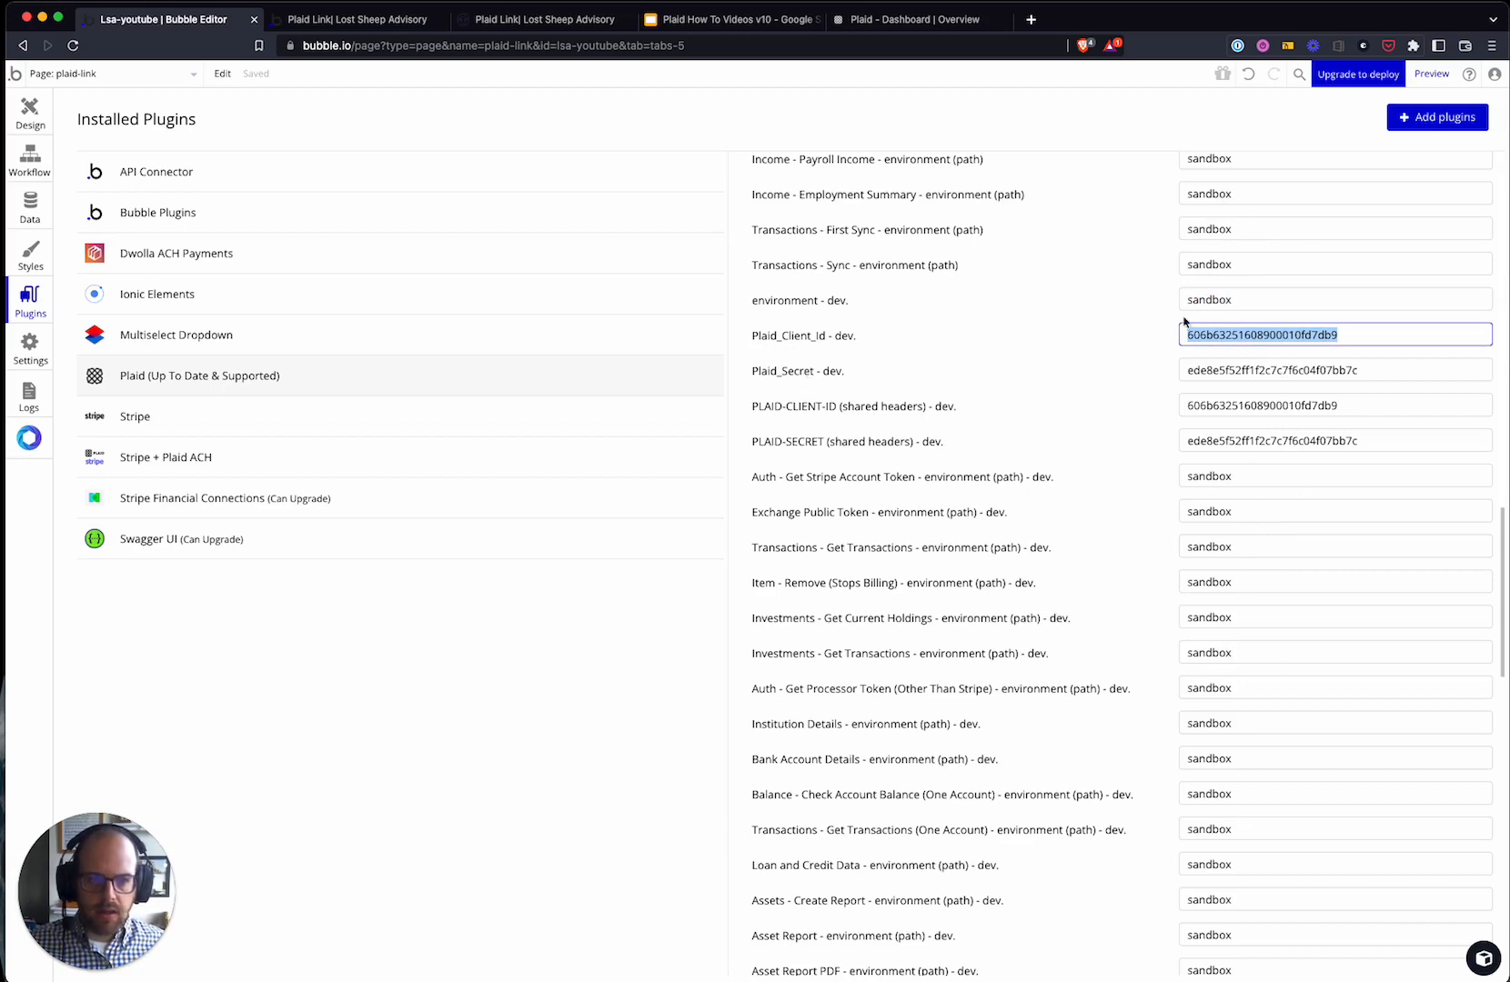
pyautogui.click(901, 19)
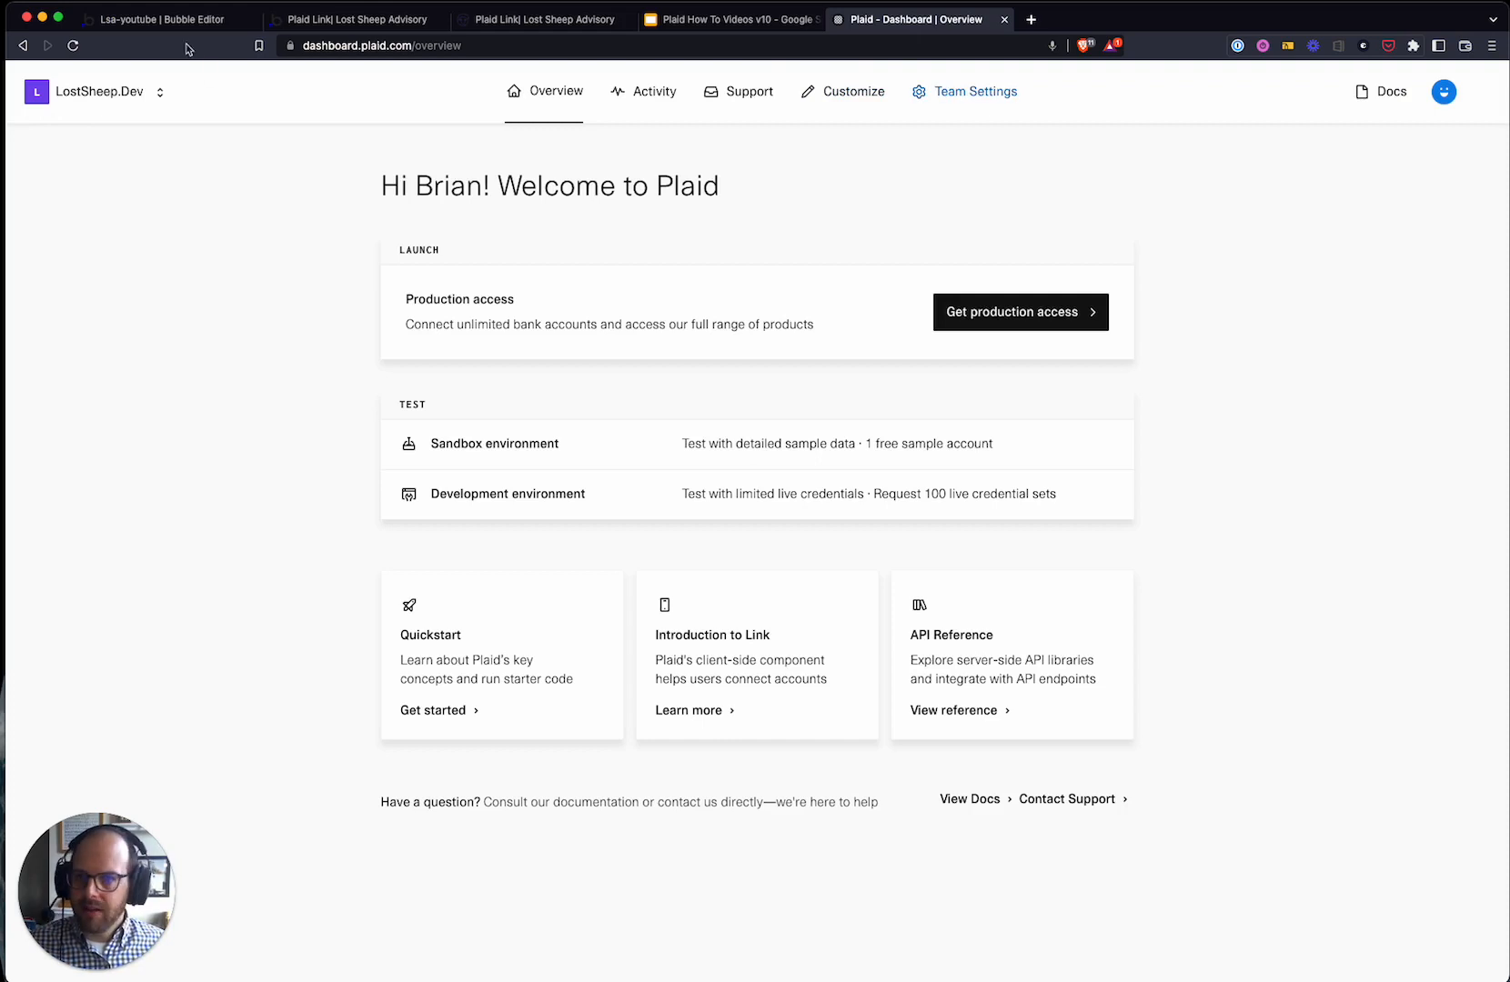
# - Find the client_id and secrets under Team Settings > Keys, then return to Bubble's plugin settings
pyautogui.click(387, 48)
pyautogui.click(271, 211)
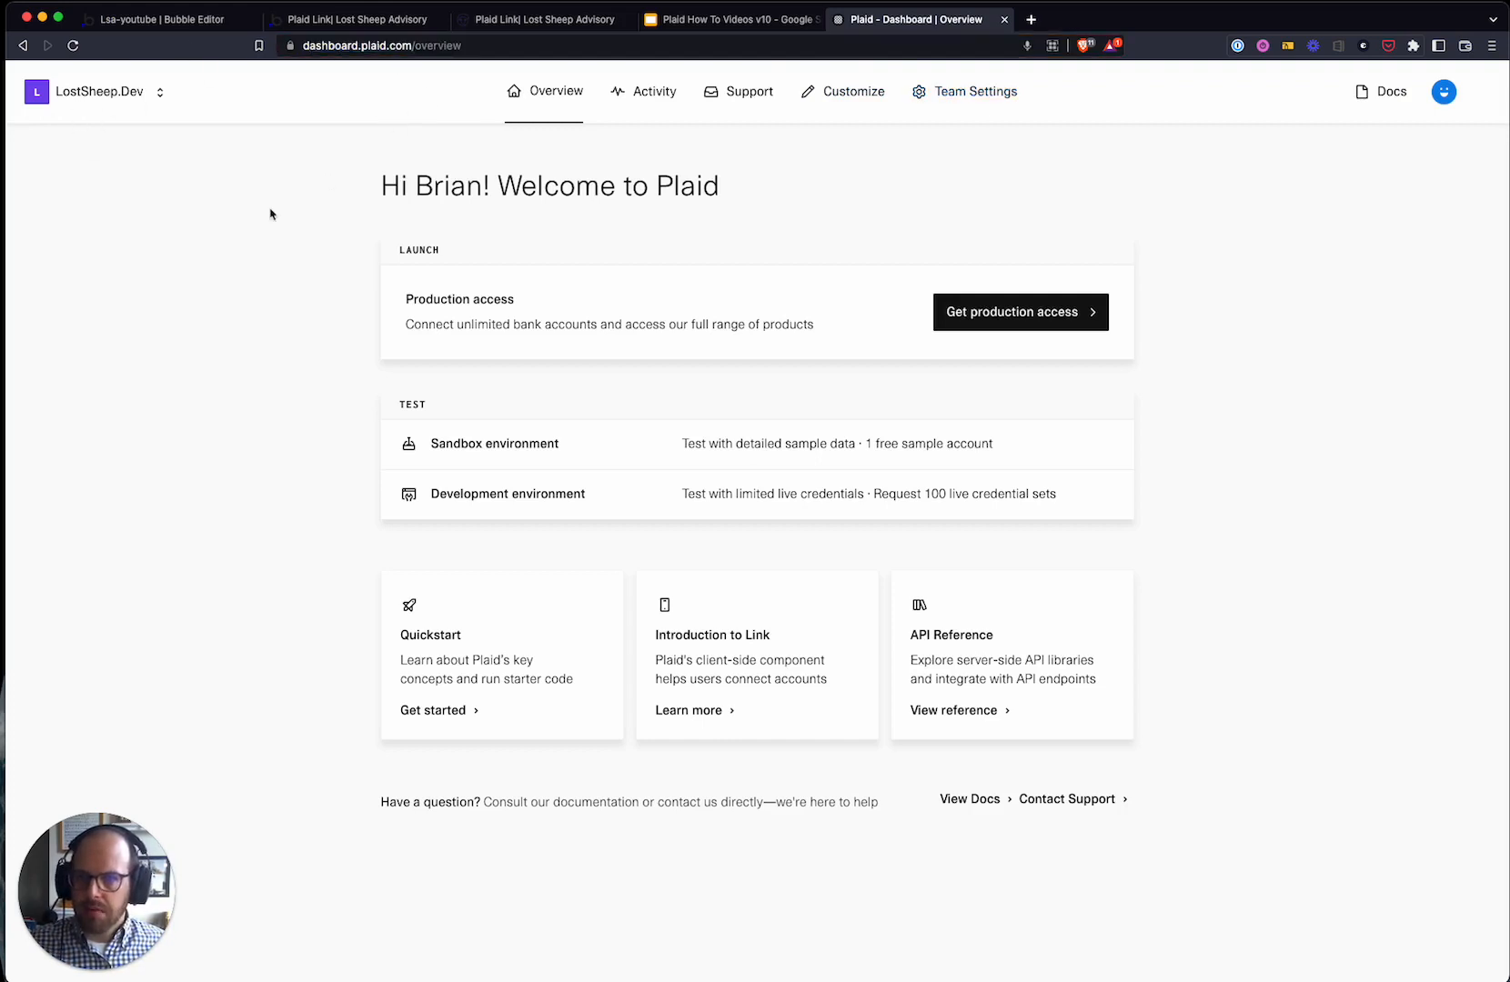
pyautogui.click(964, 99)
pyautogui.click(920, 211)
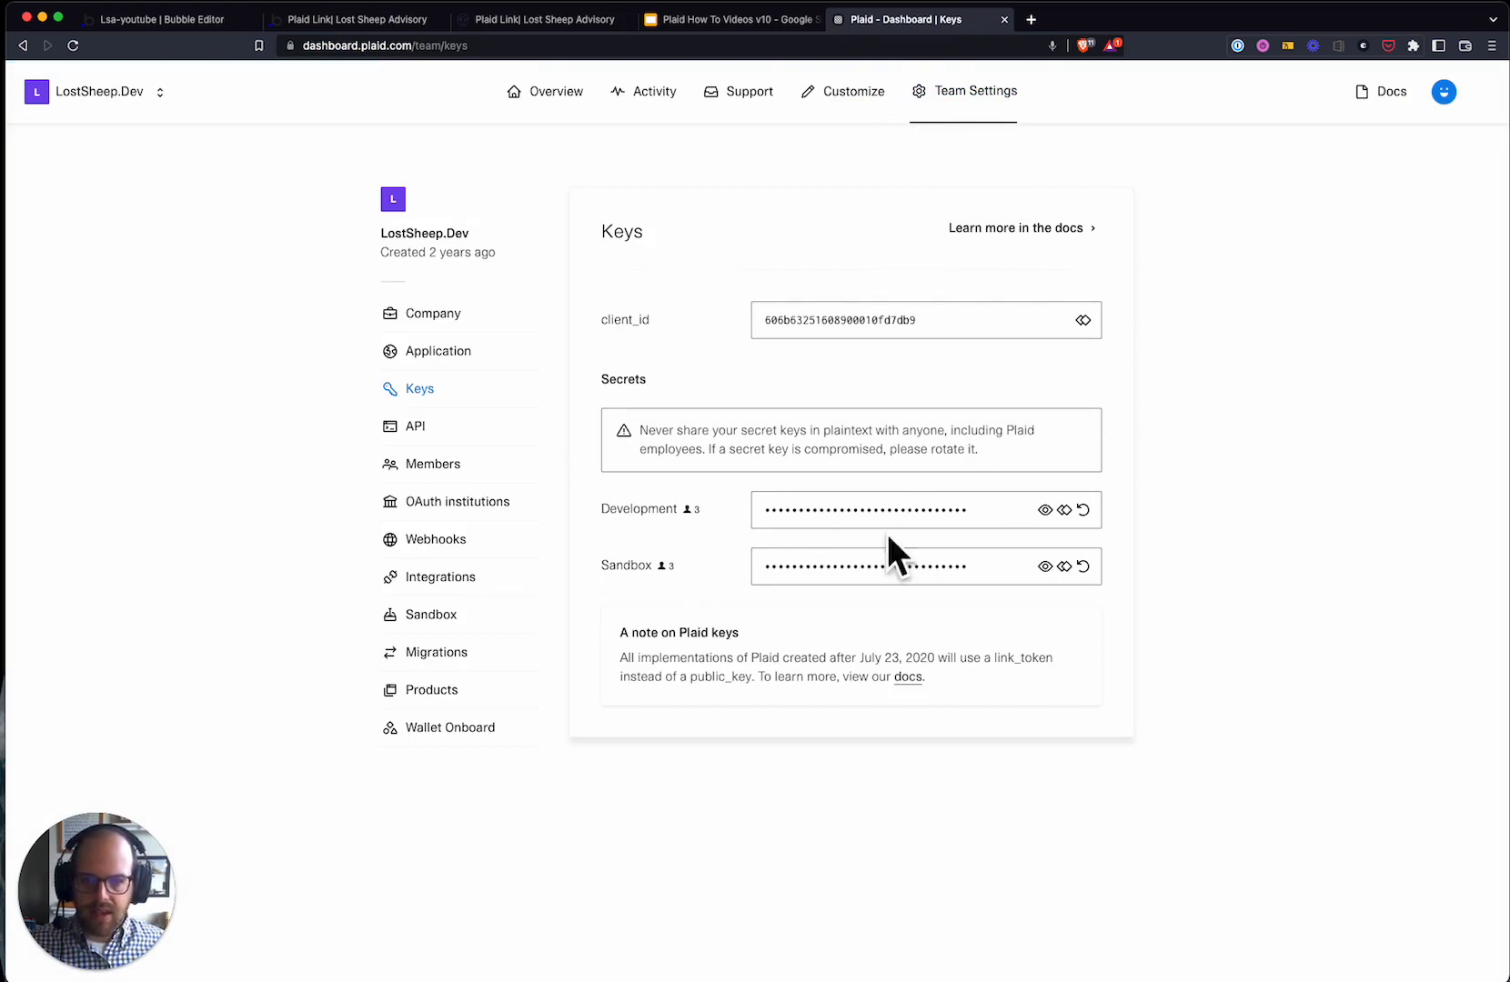
pyautogui.click(1062, 567)
pyautogui.click(546, 19)
pyautogui.click(211, 27)
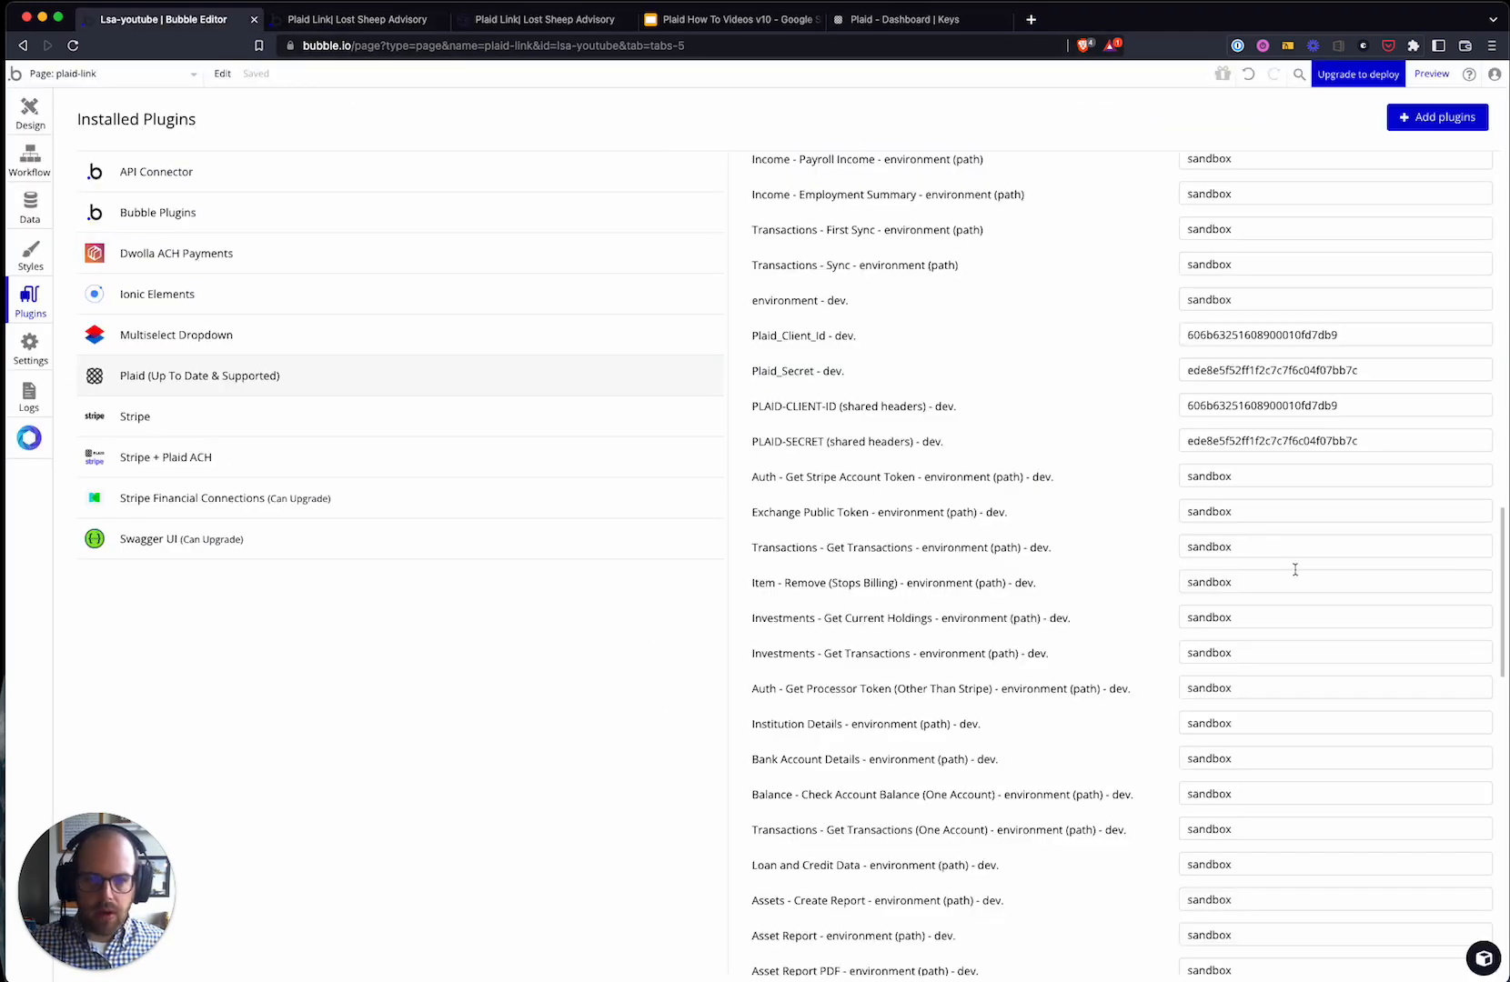
# - Check the dev Plaid_Secret, PLAID-CLIENT-ID and PLAID-SECRET fields against the dashboard Keys page
pyautogui.doubleClick(1207, 372)
pyautogui.doubleClick(1248, 405)
pyautogui.doubleClick(1254, 442)
pyautogui.click(1112, 448)
pyautogui.click(1391, 335)
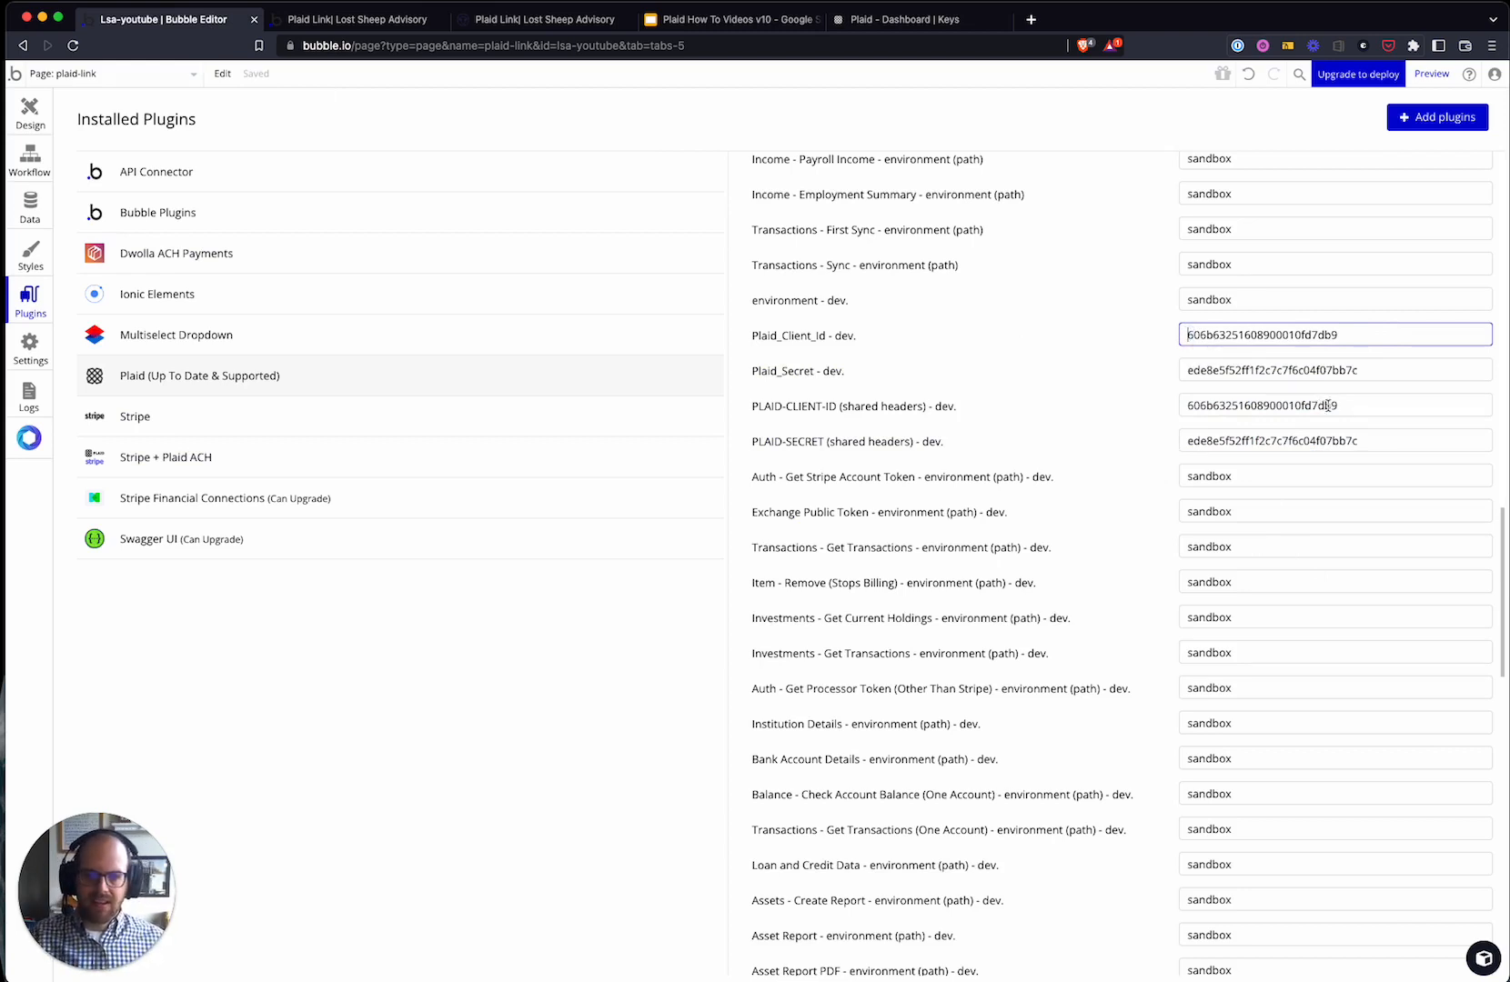
pyautogui.click(1089, 459)
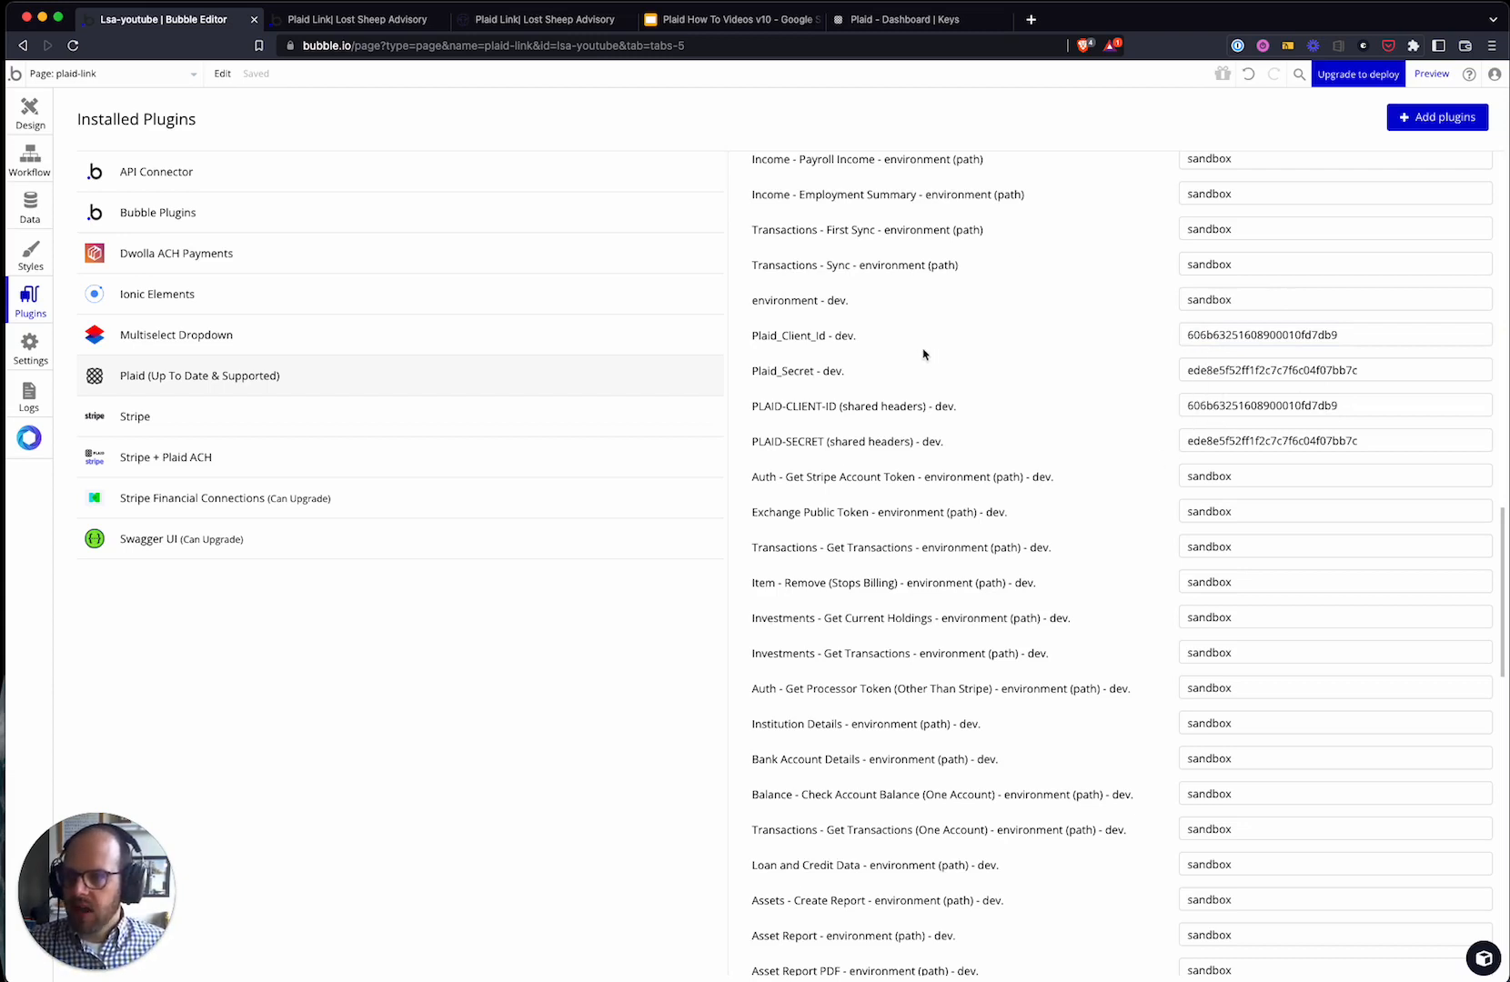
pyautogui.click(918, 19)
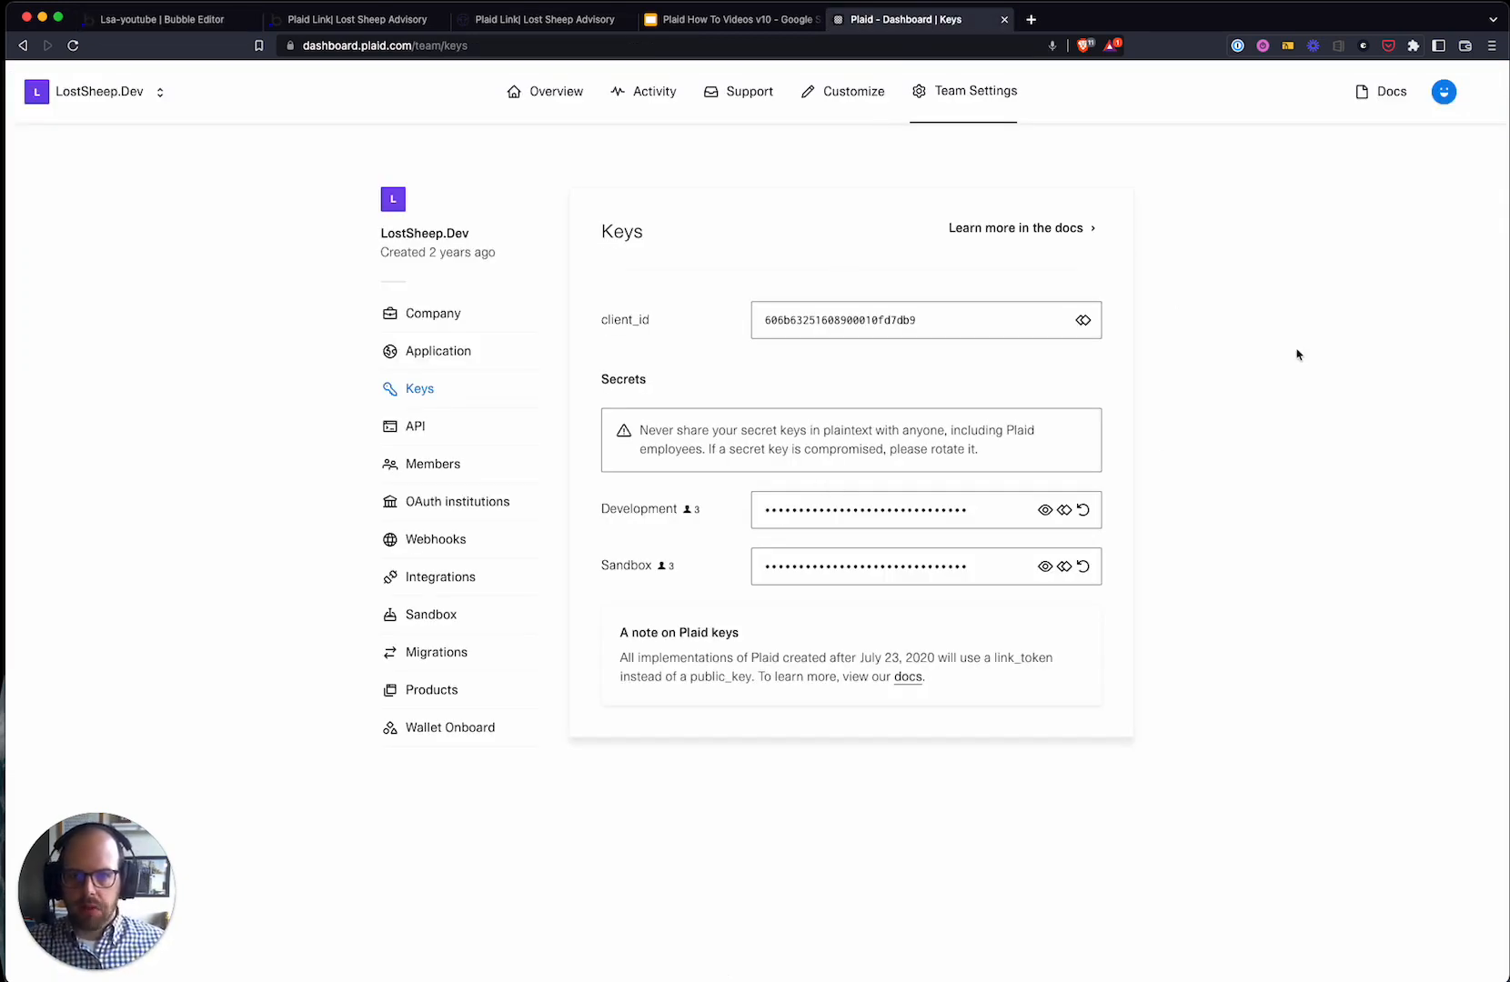
# - Open the Link customization preview and try a red background colour
pyautogui.click(849, 94)
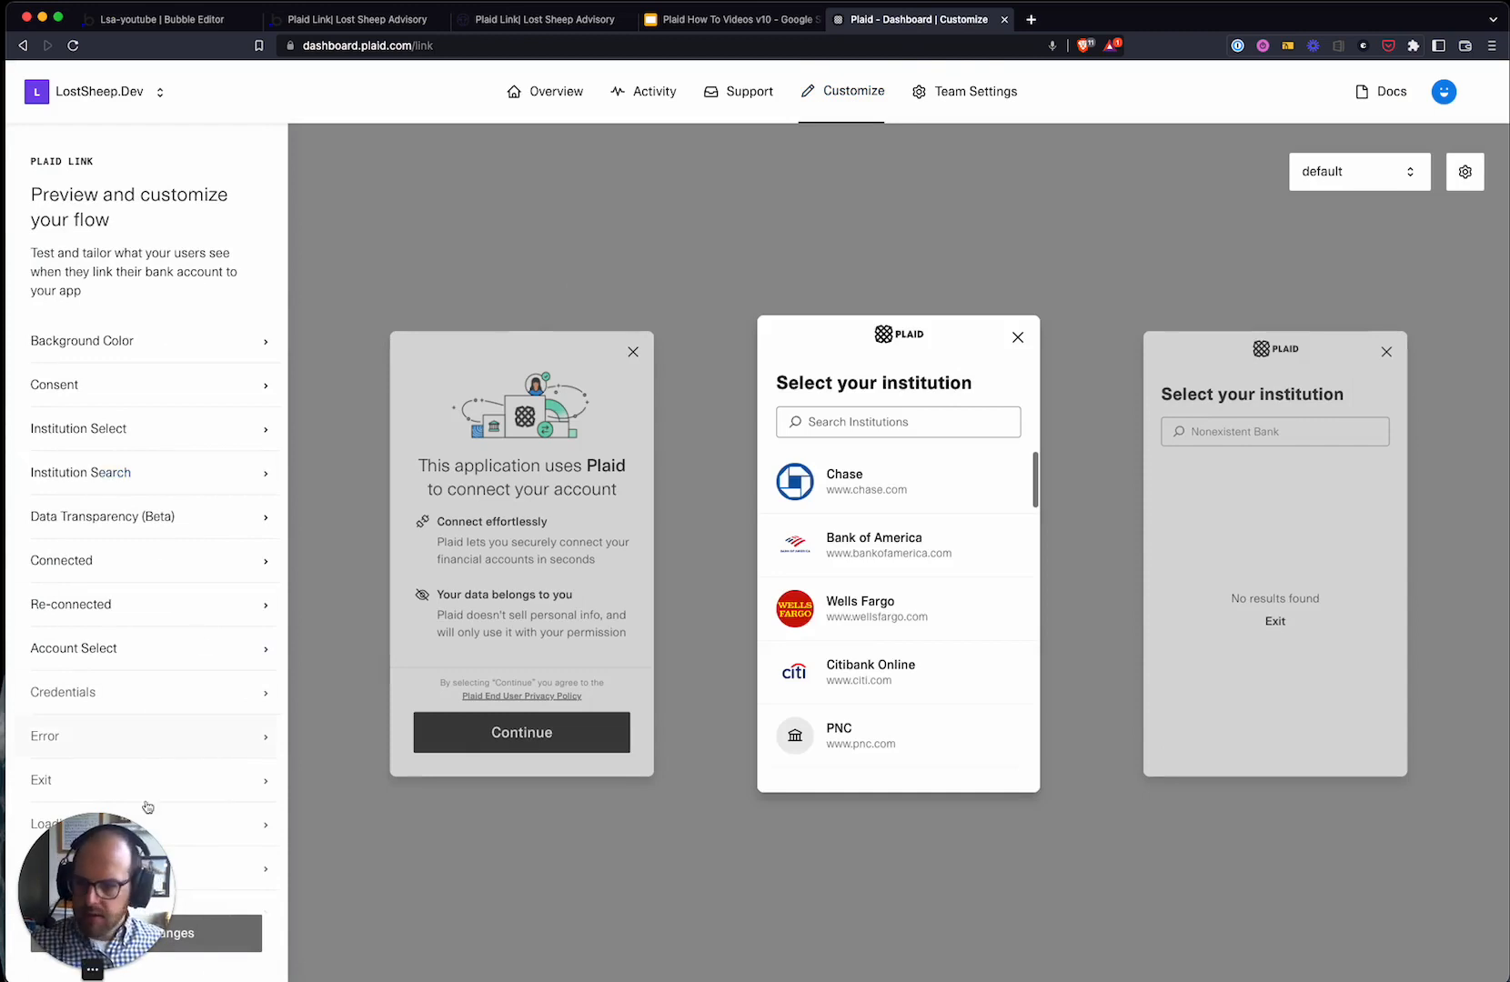
pyautogui.click(174, 346)
pyautogui.moveTo(163, 403)
pyautogui.mouseDown()
pyautogui.moveTo(203, 385)
pyautogui.moveTo(88, 385)
pyautogui.moveTo(233, 423)
pyautogui.moveTo(234, 451)
pyautogui.mouseUp()
pyautogui.click(246, 332)
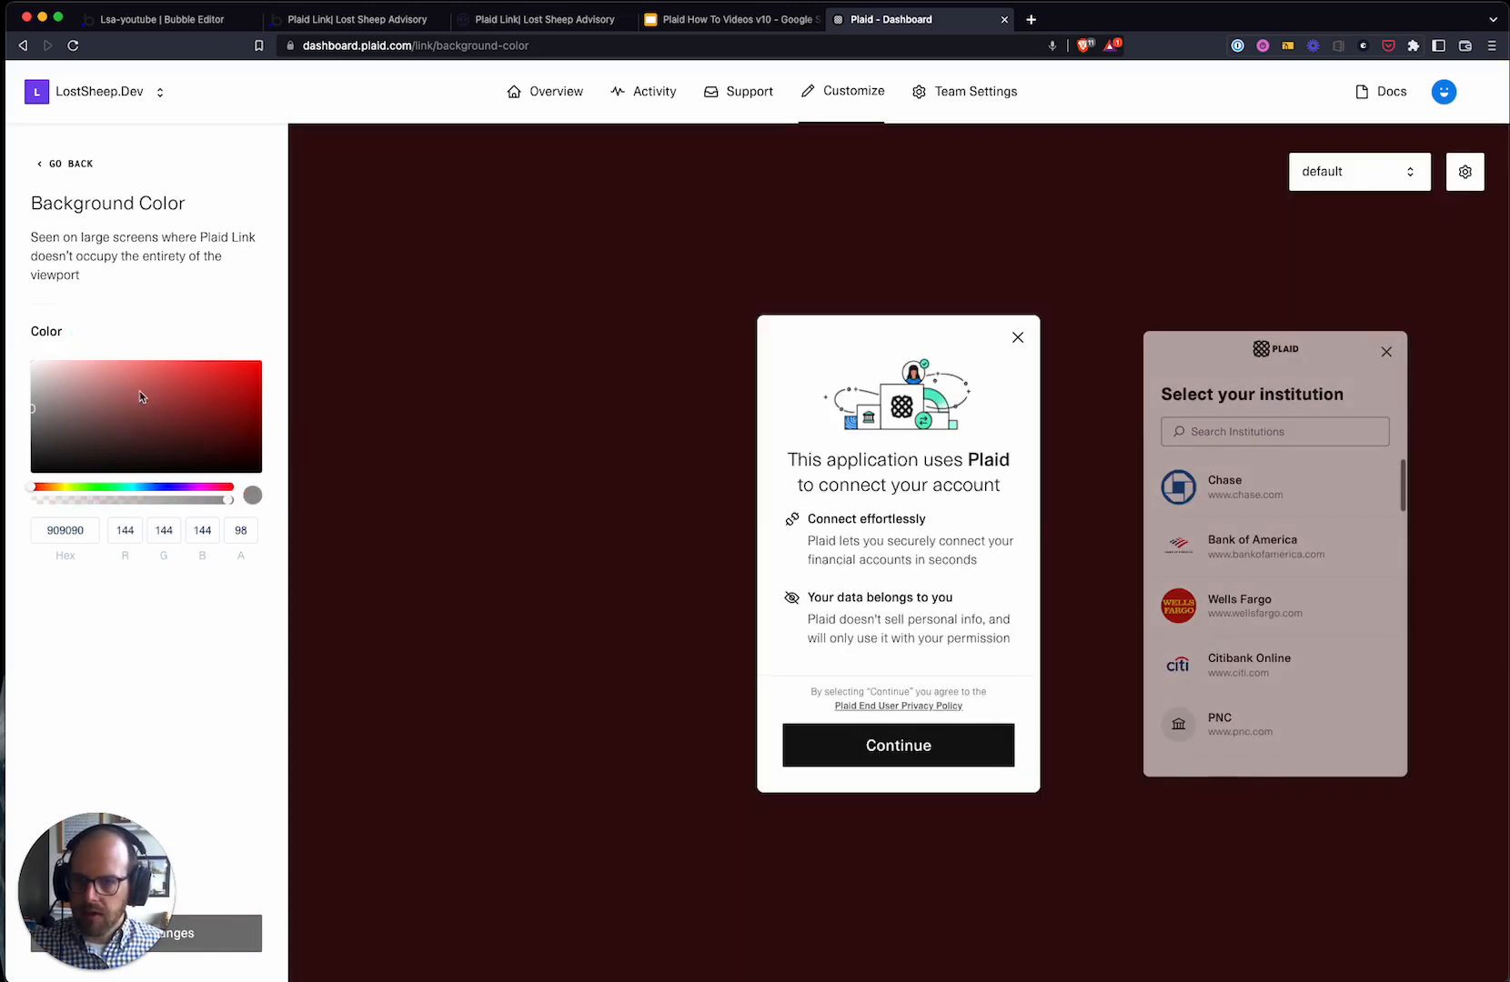
pyautogui.click(55, 164)
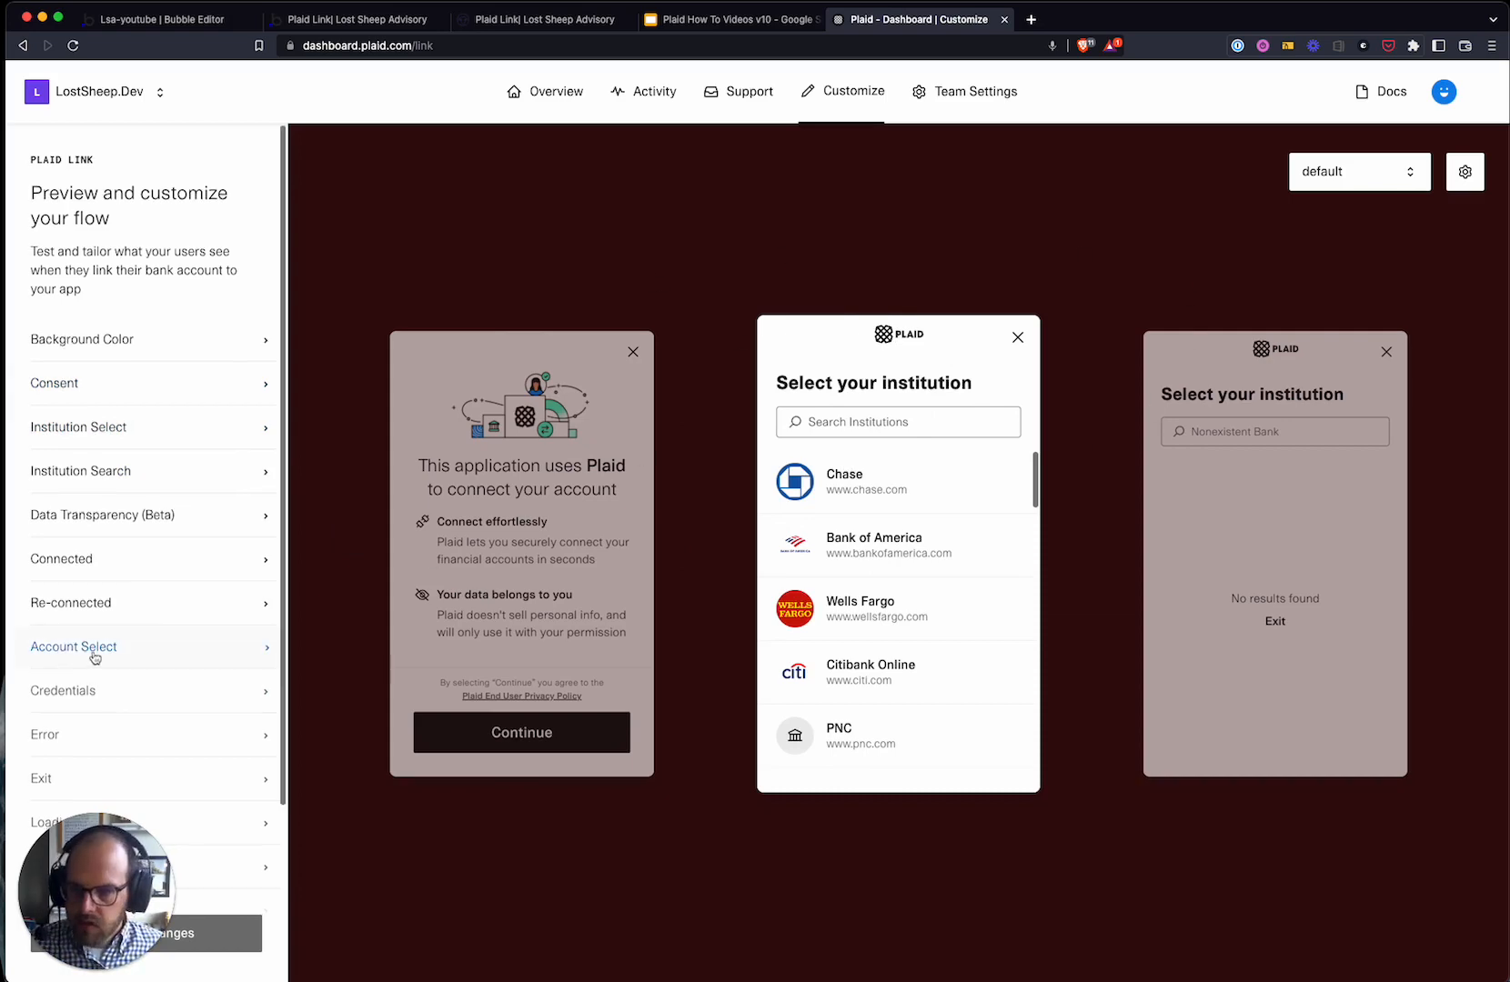
# - Review the Data Transparency (Beta) pane settings and return to the pane list
pyautogui.scroll(-2, 91, 656)
pyautogui.click(177, 449)
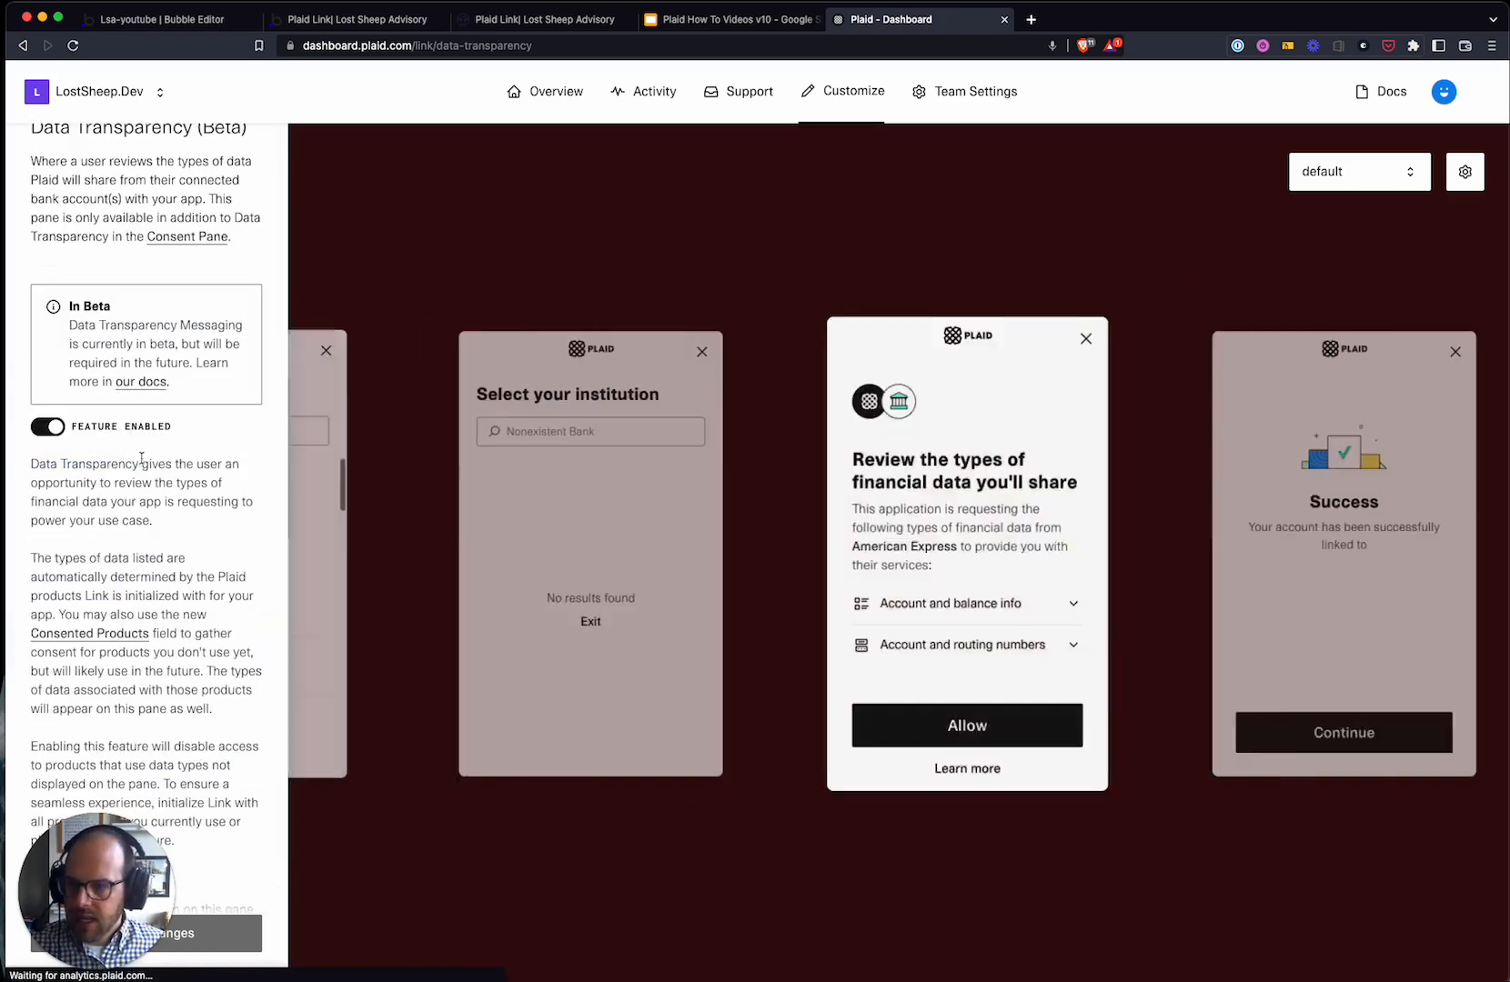
pyautogui.scroll(2, 134, 309)
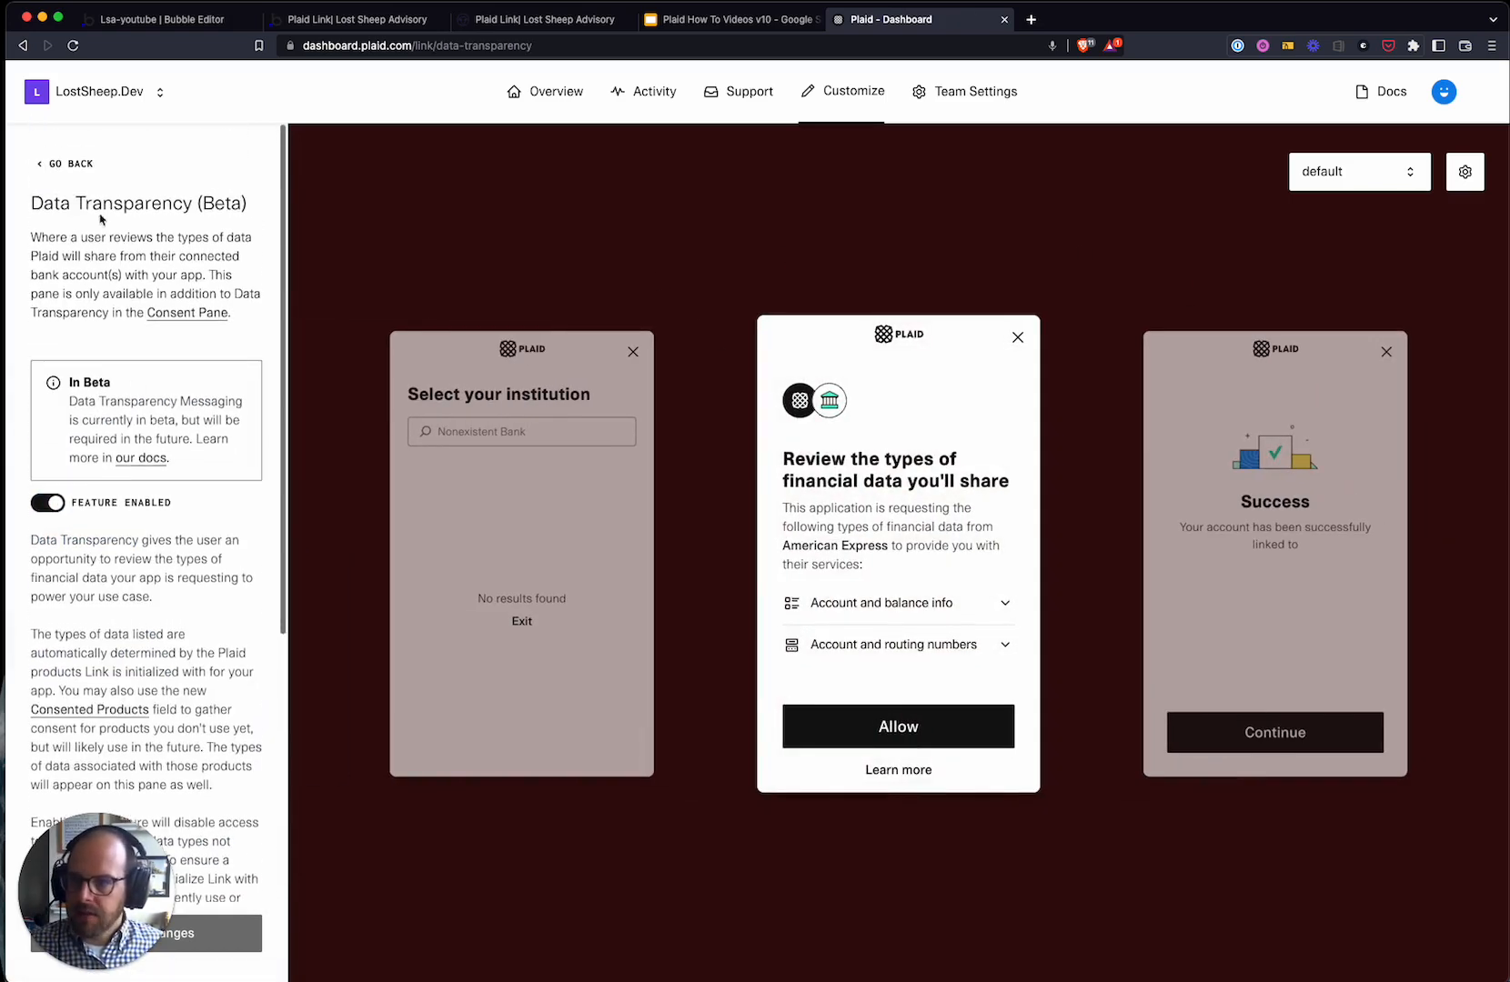
pyautogui.tripleClick(46, 205)
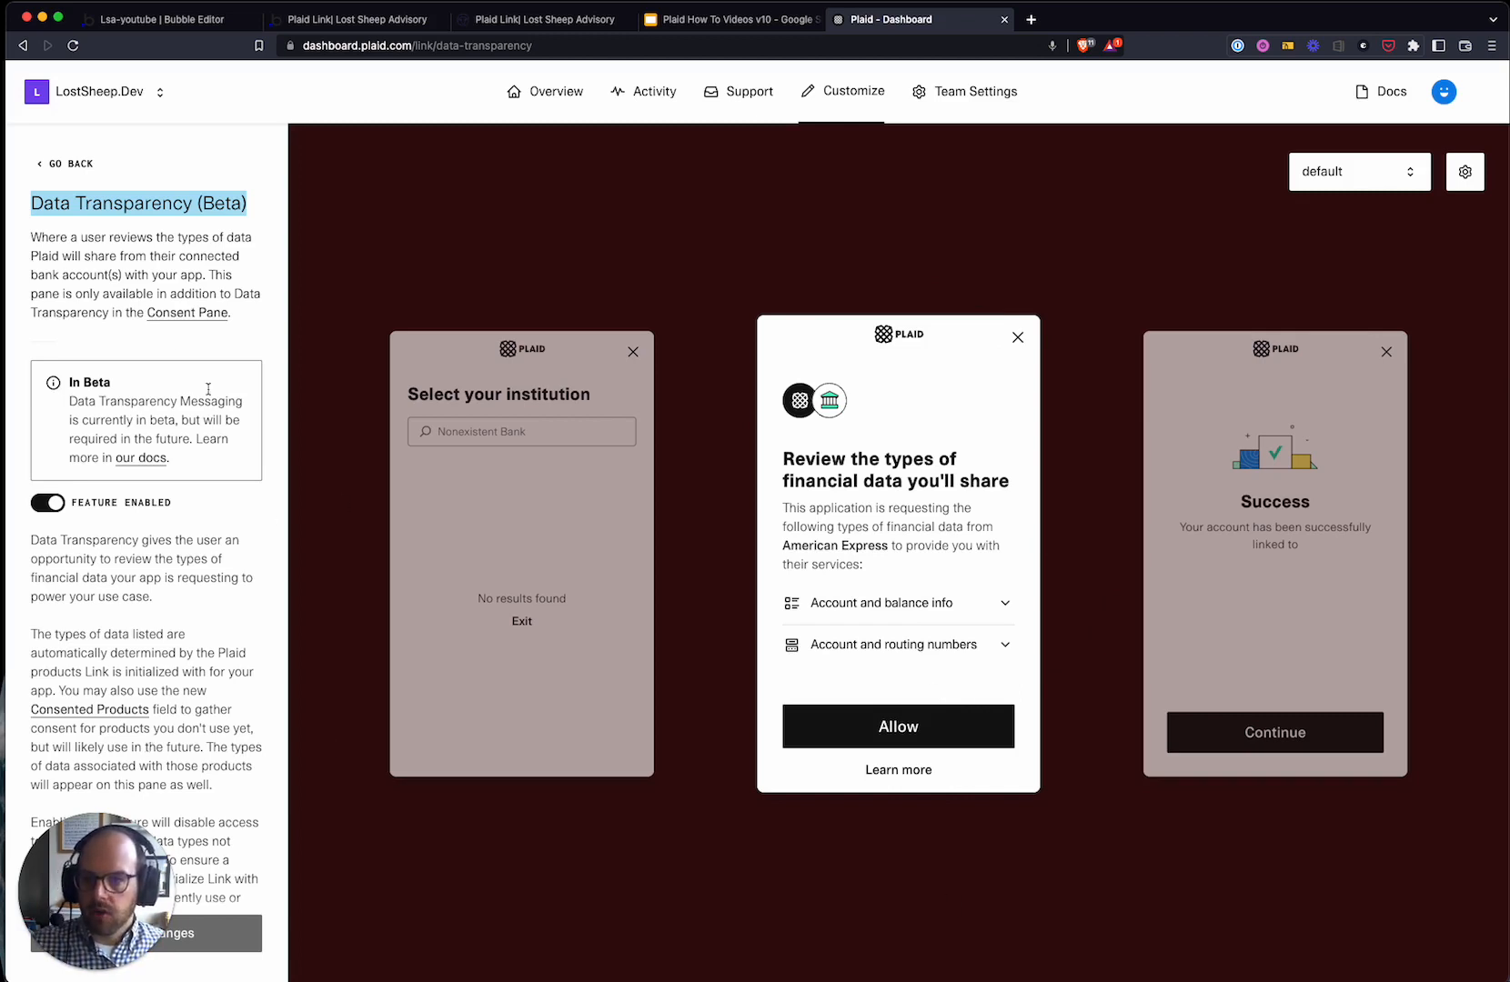
pyautogui.click(87, 167)
# - Preview one, multiple and all-accounts behaviours in Account Select, keeping Enabled for multiple accounts
pyautogui.scroll(-1, 91, 762)
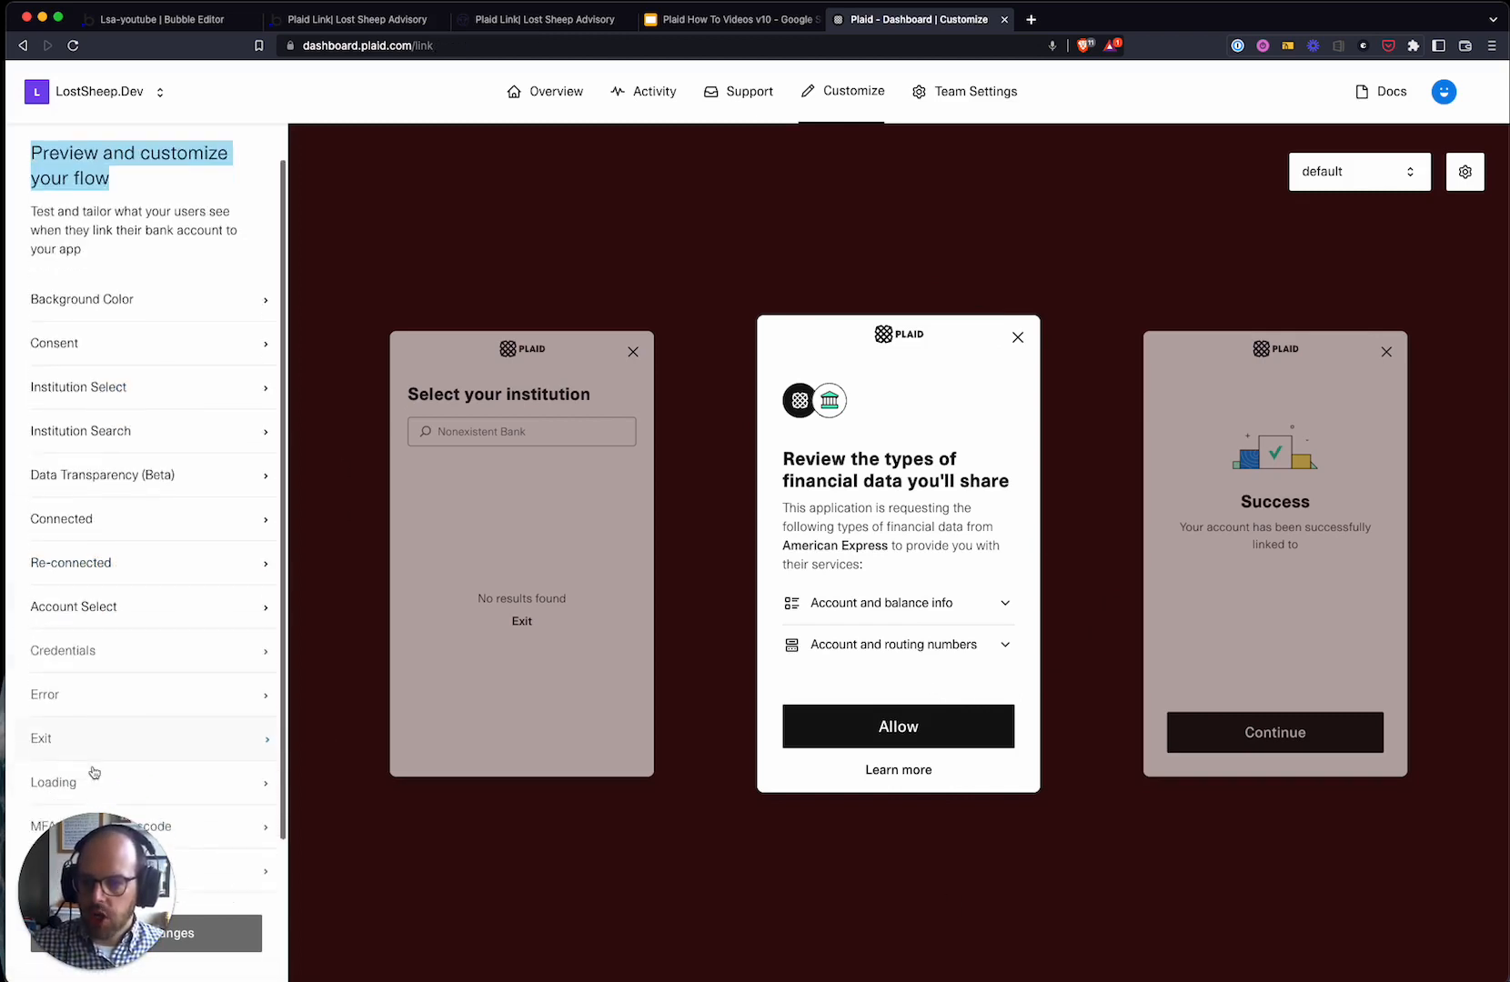
pyautogui.scroll(3, 111, 555)
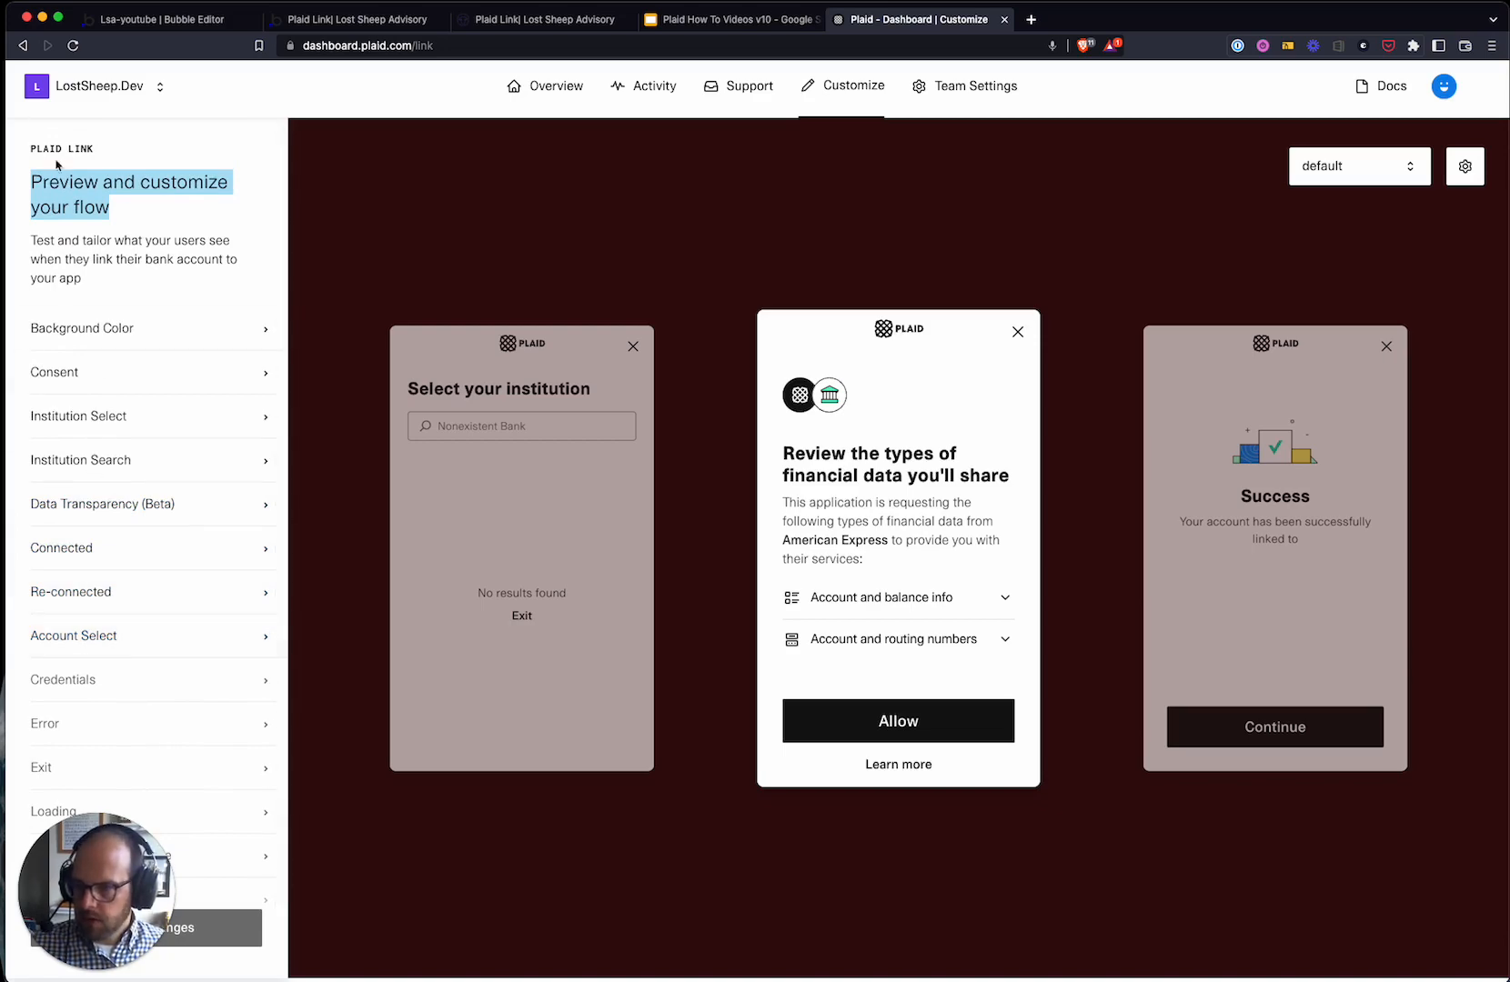
pyautogui.click(105, 636)
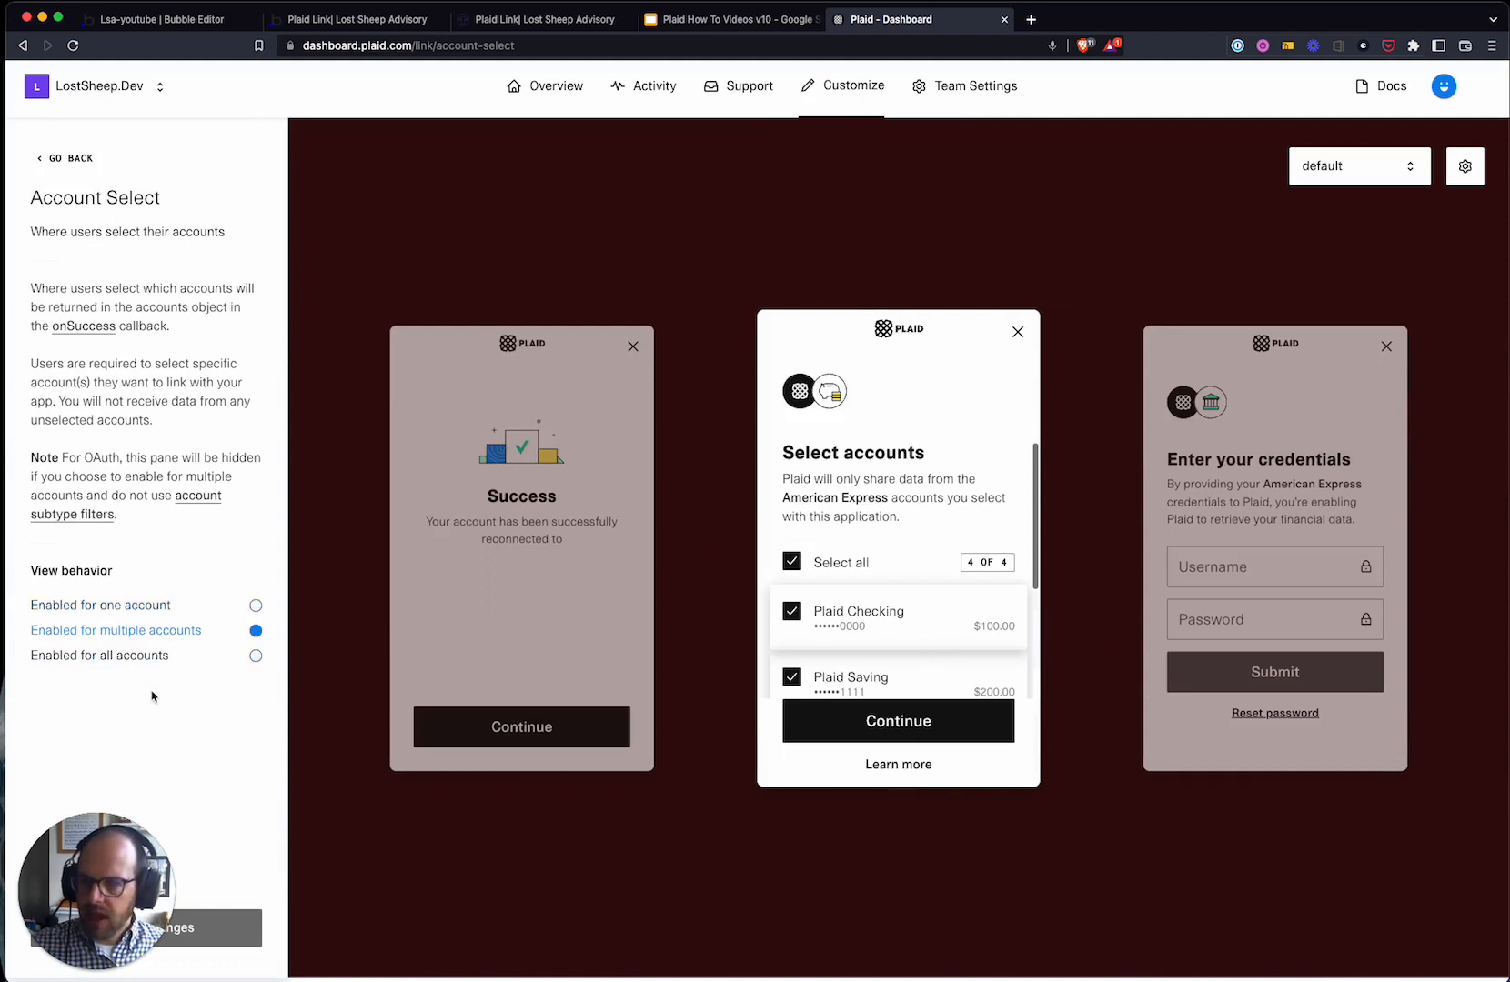
pyautogui.click(57, 607)
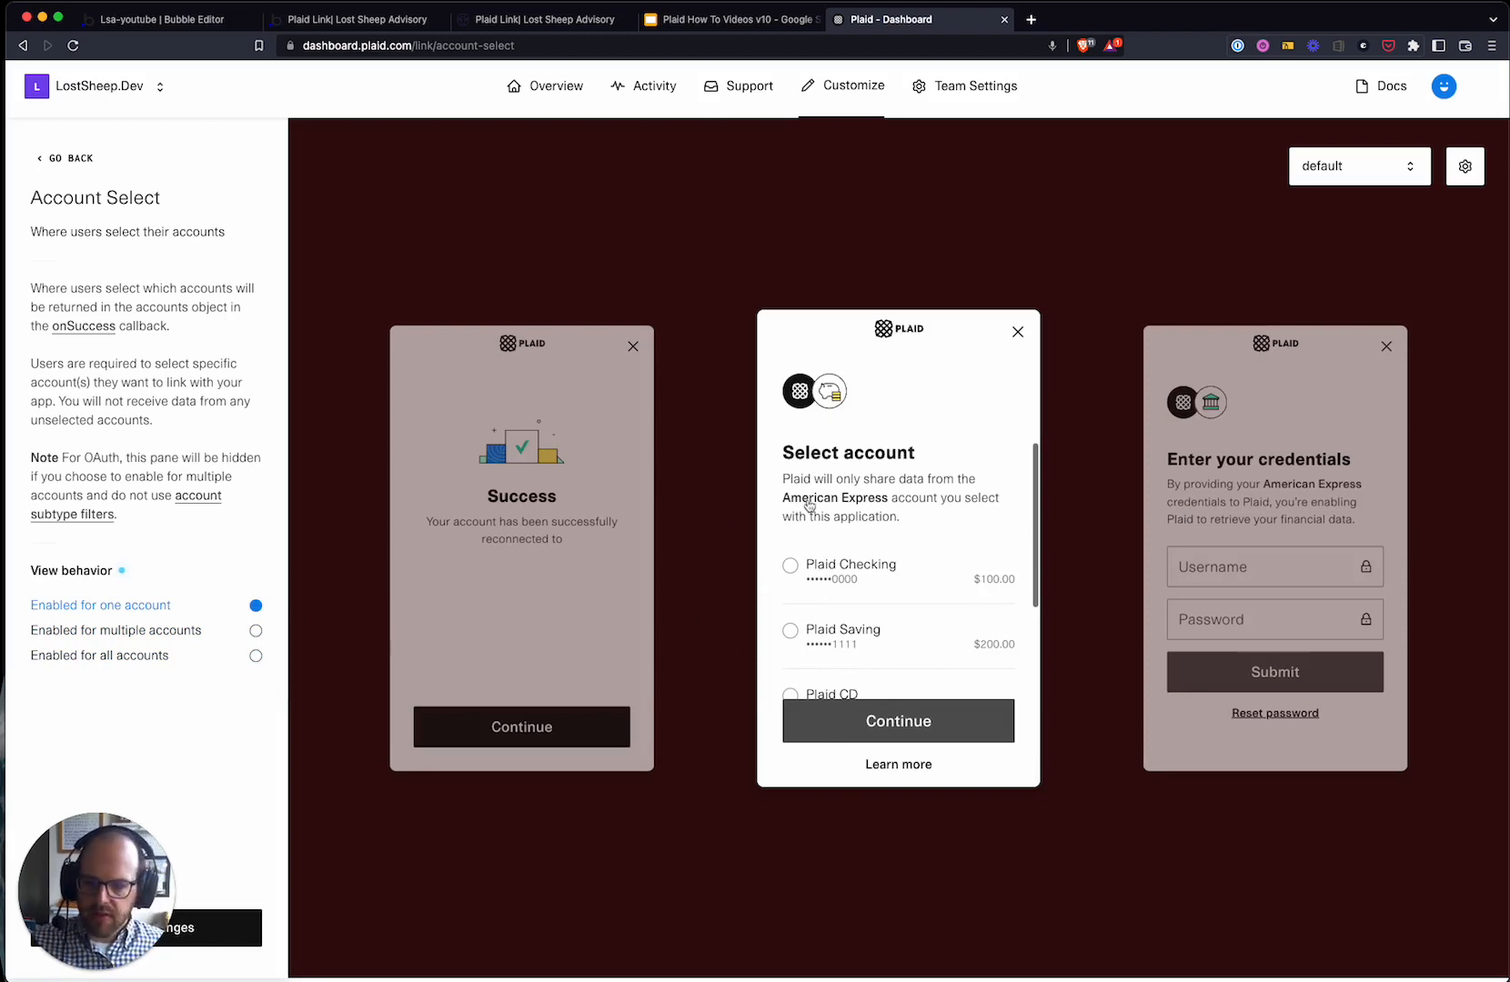
pyautogui.click(104, 632)
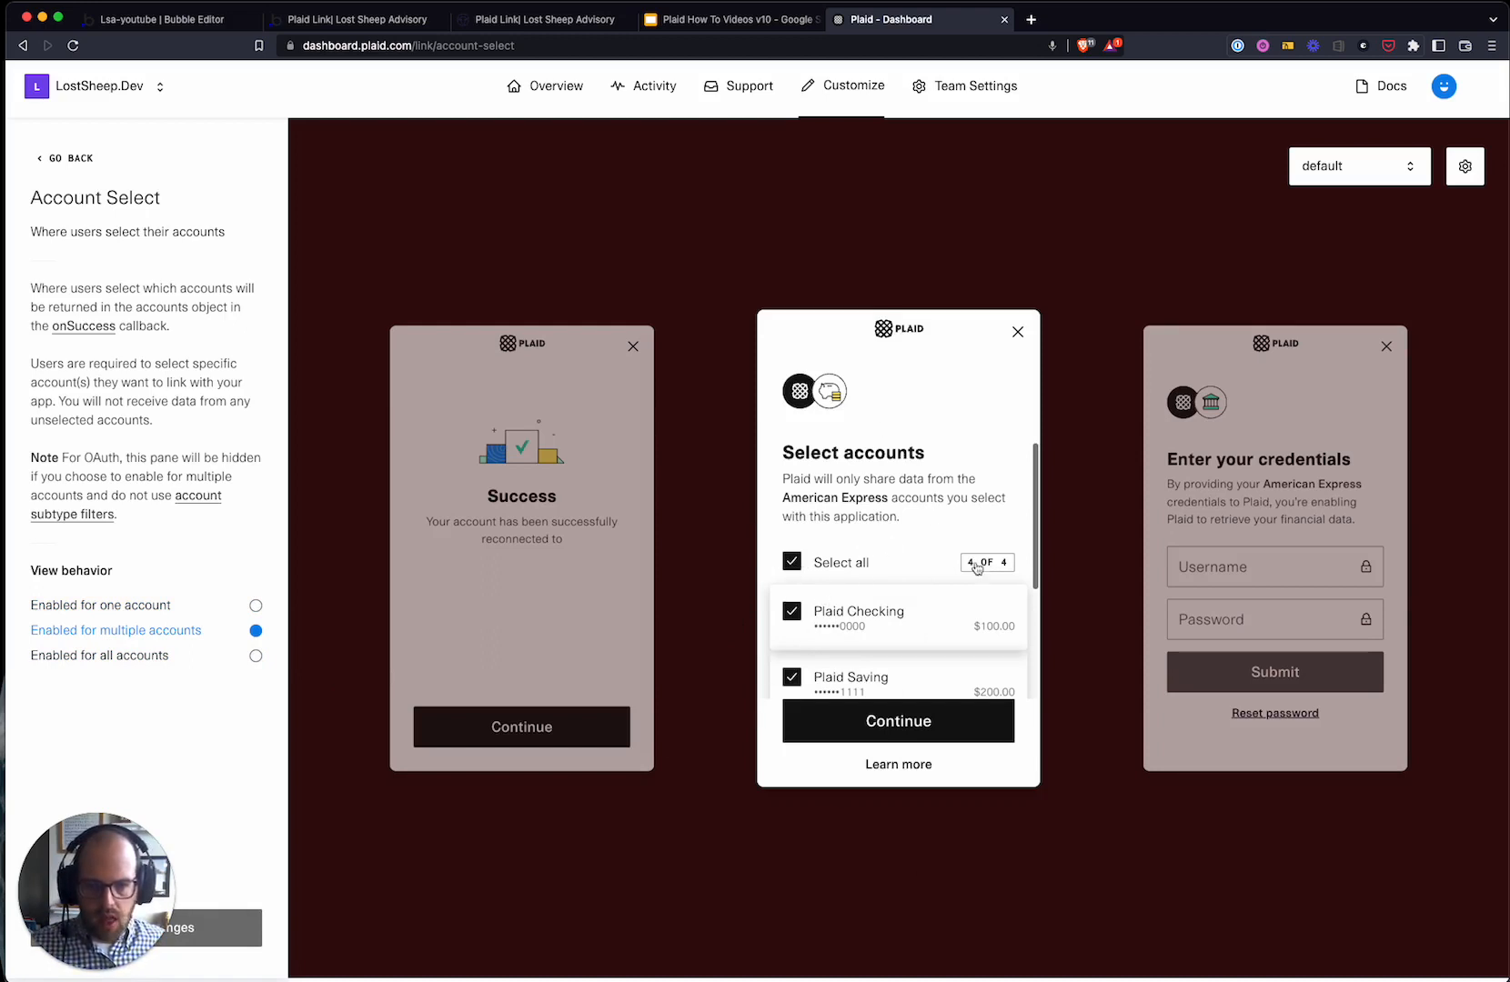
pyautogui.click(150, 656)
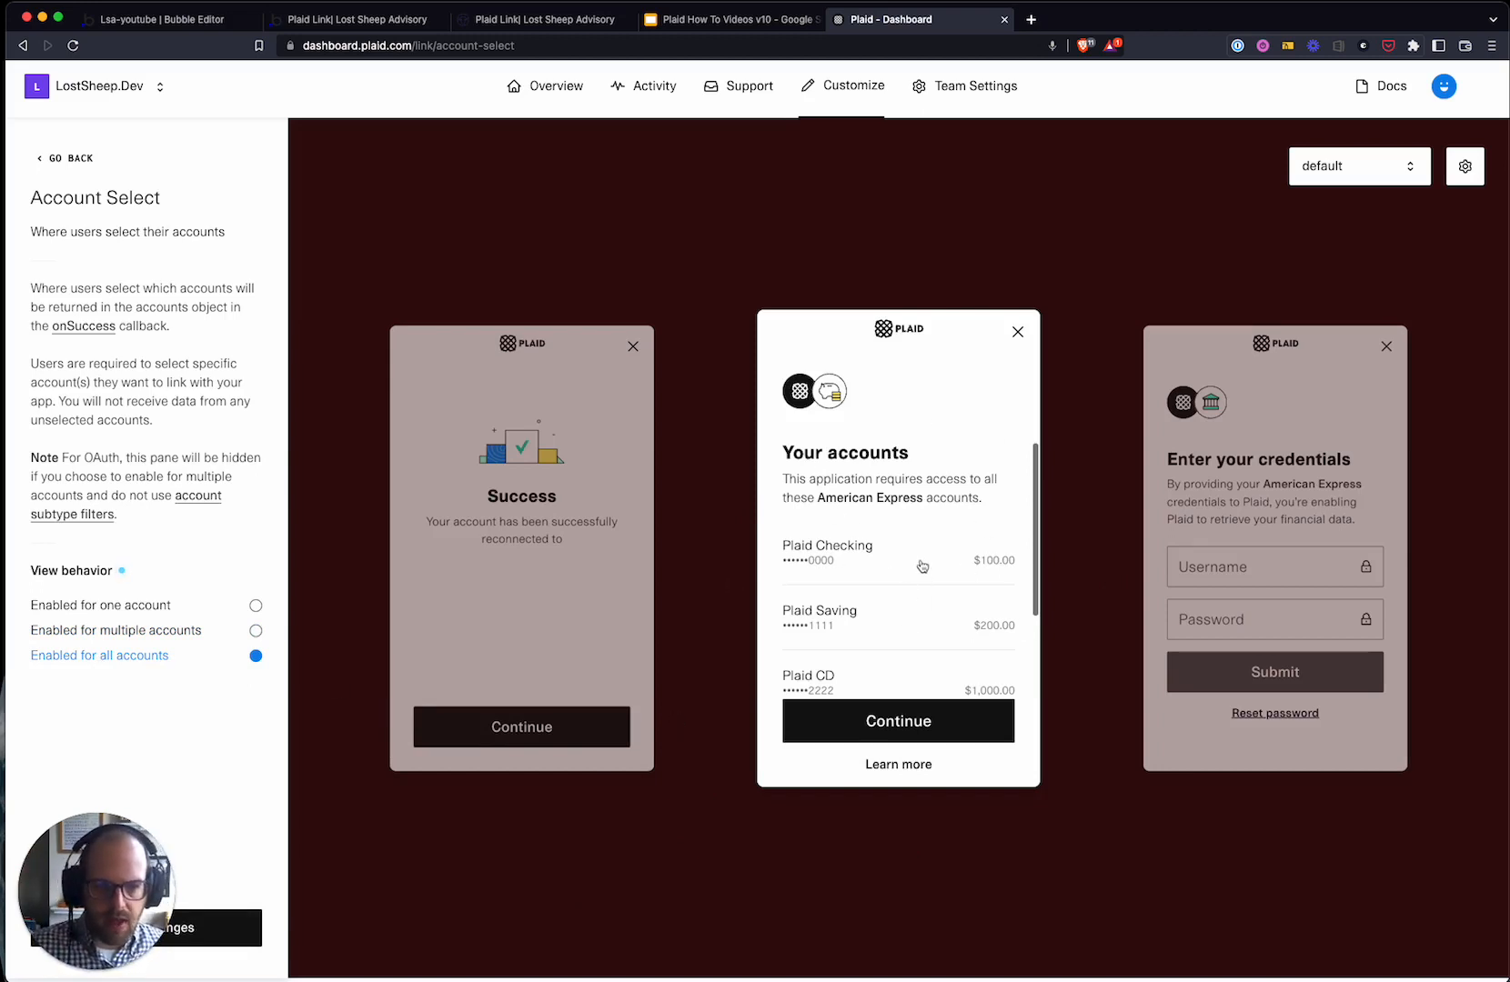
pyautogui.click(256, 630)
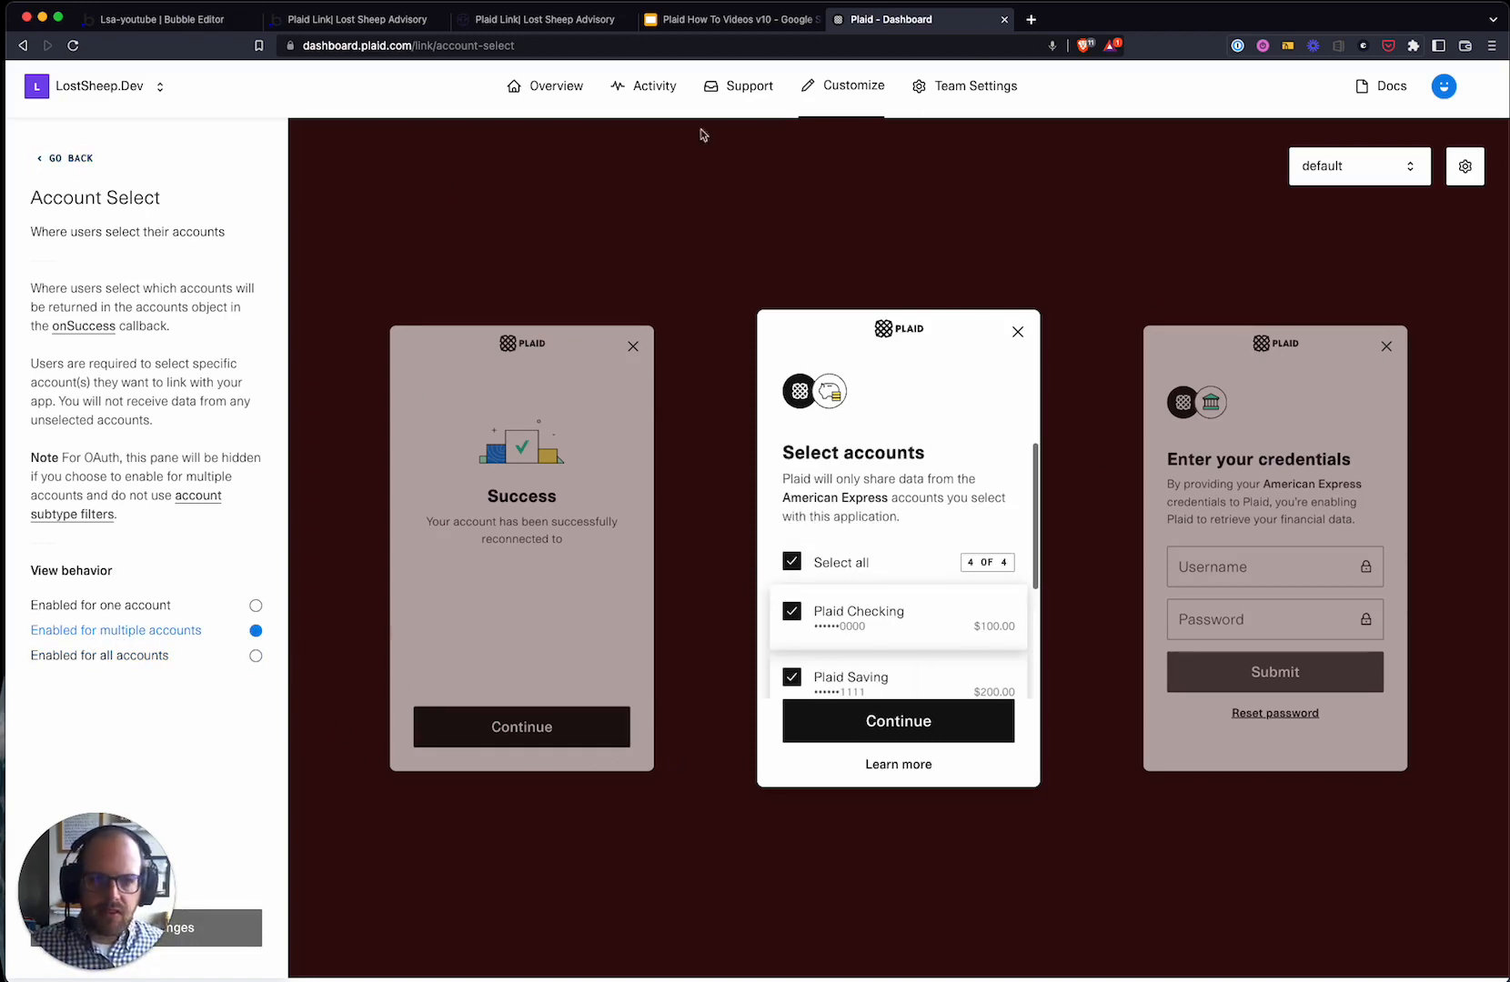
pyautogui.click(845, 85)
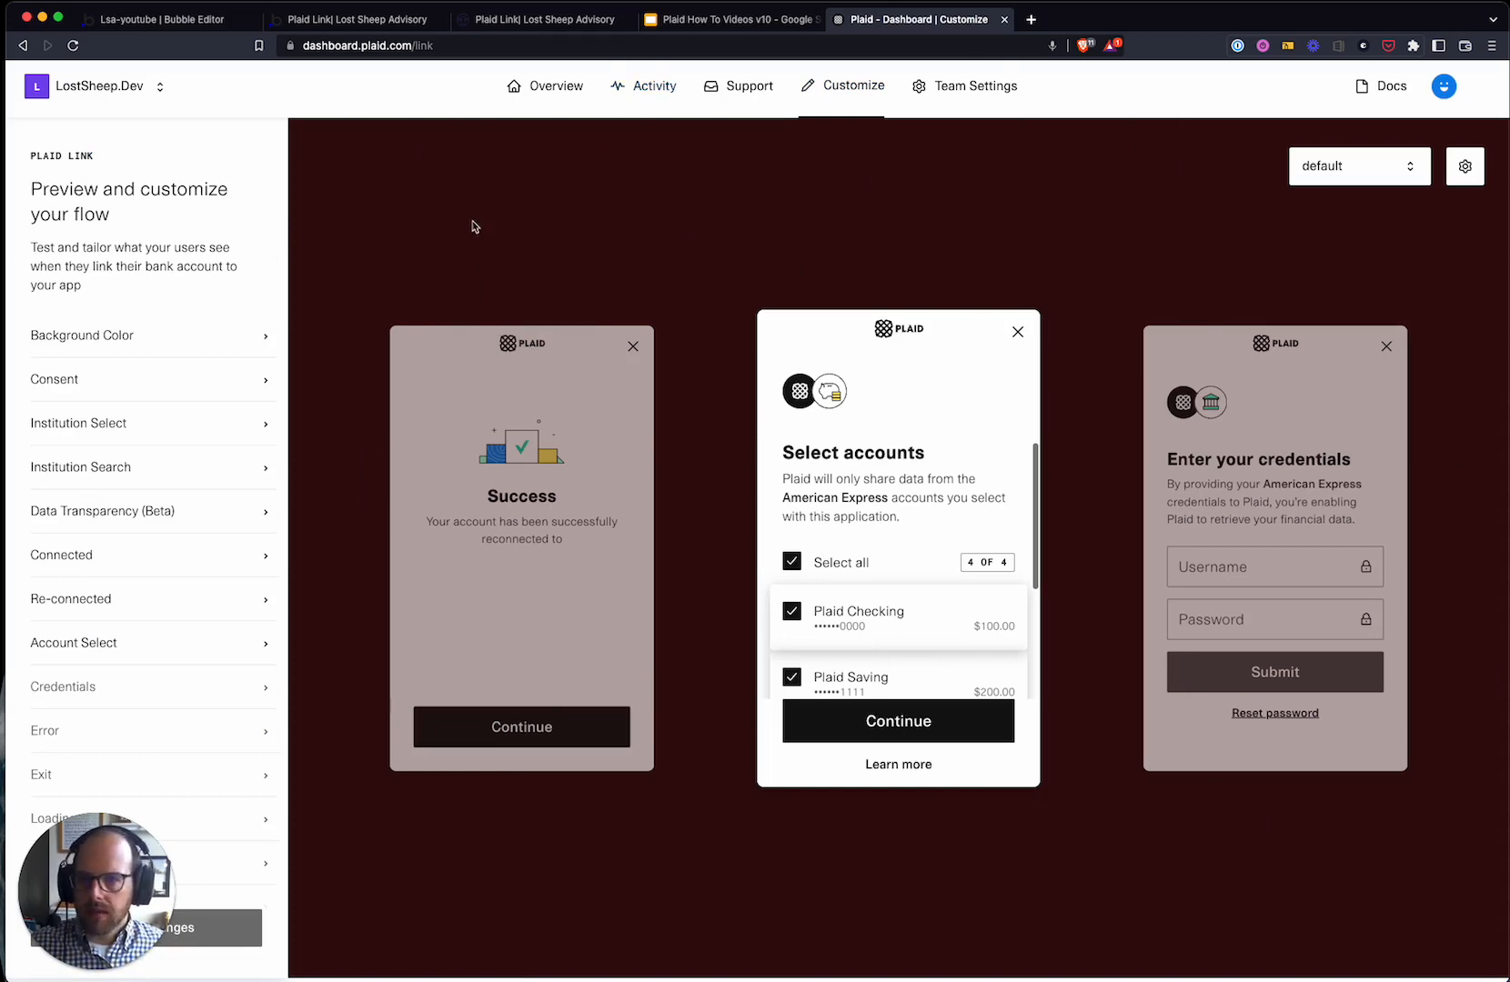
# - Return to the Bubble Editor and show the plaid-link page's Design canvas
pyautogui.click(354, 20)
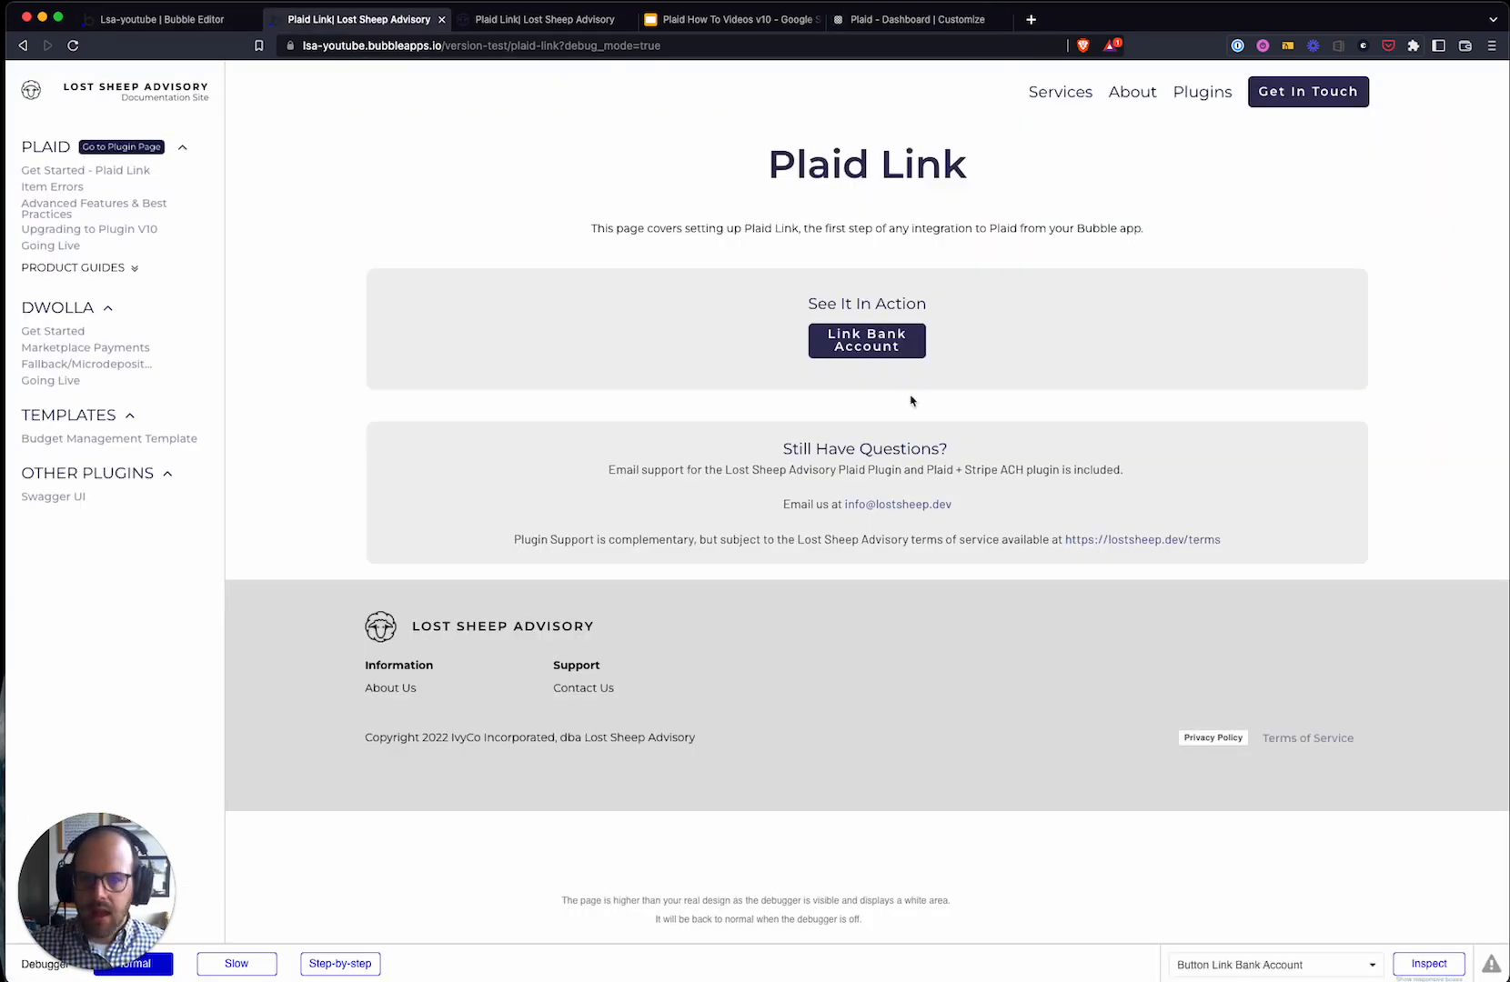
pyautogui.click(164, 19)
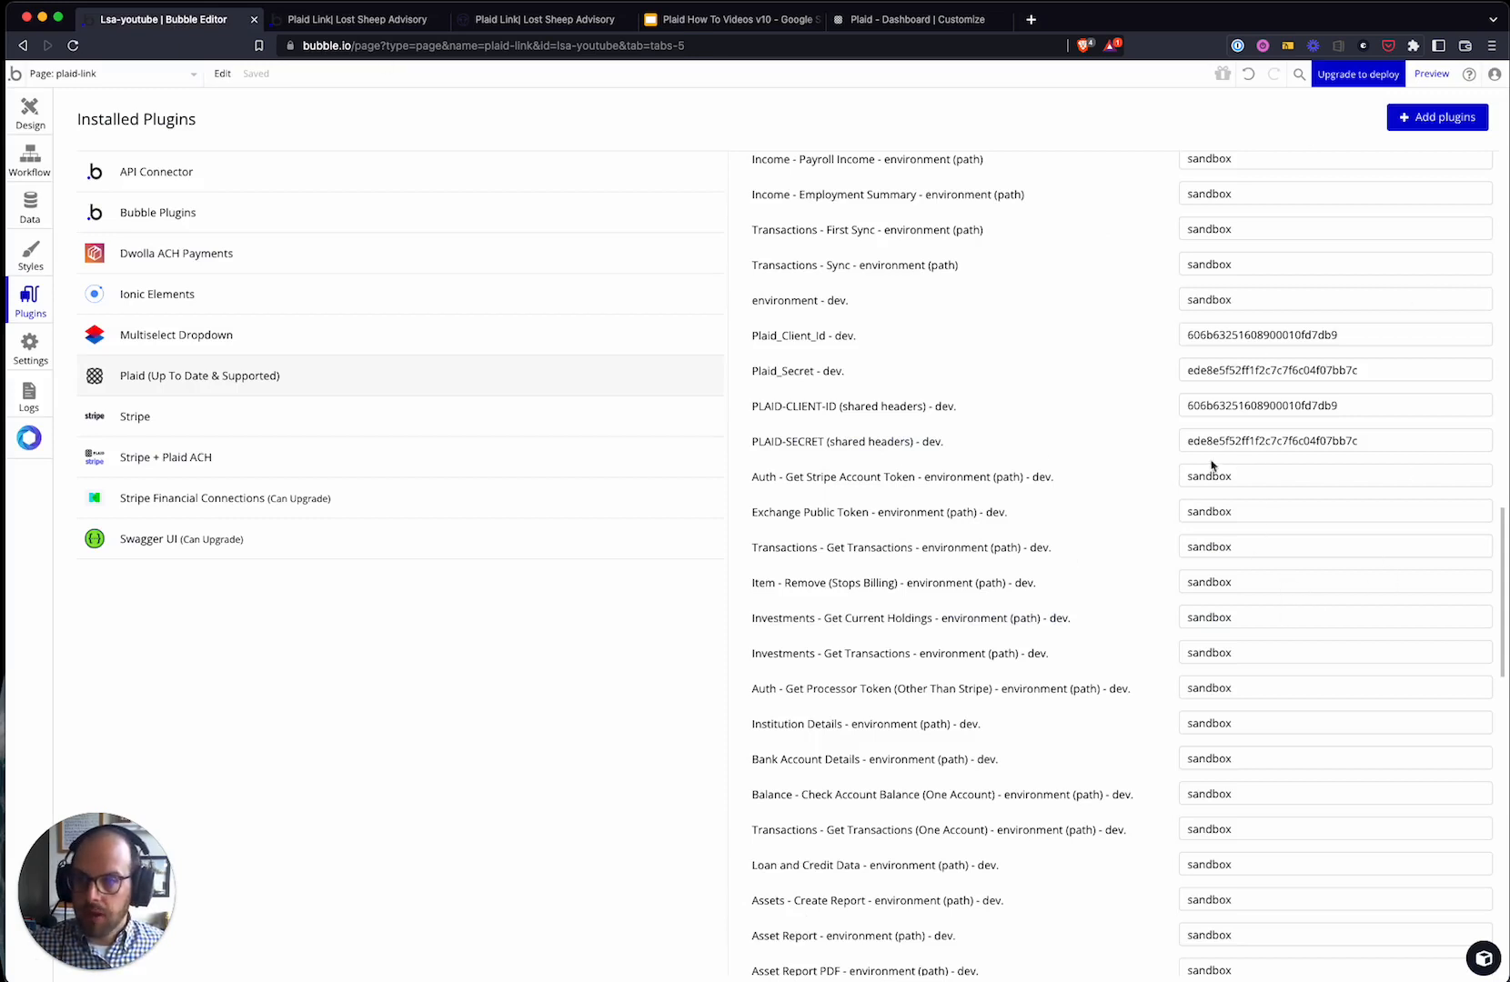
pyautogui.click(32, 125)
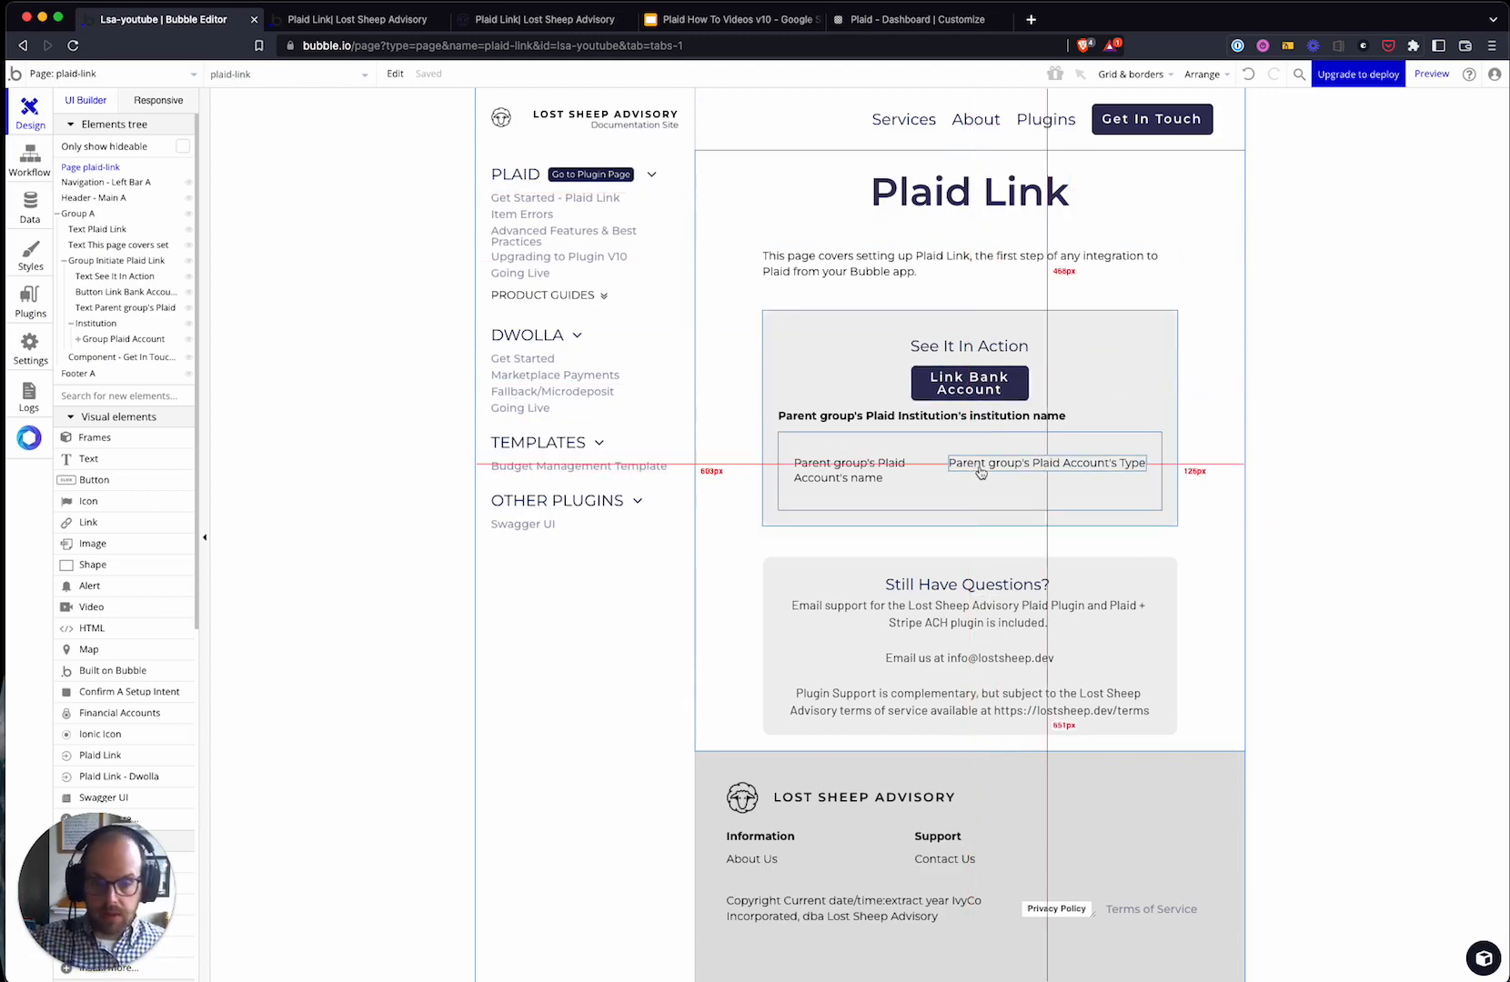
# - Start a workflow from the Link Bank Account button's properties and view its click event
pyautogui.click(976, 388)
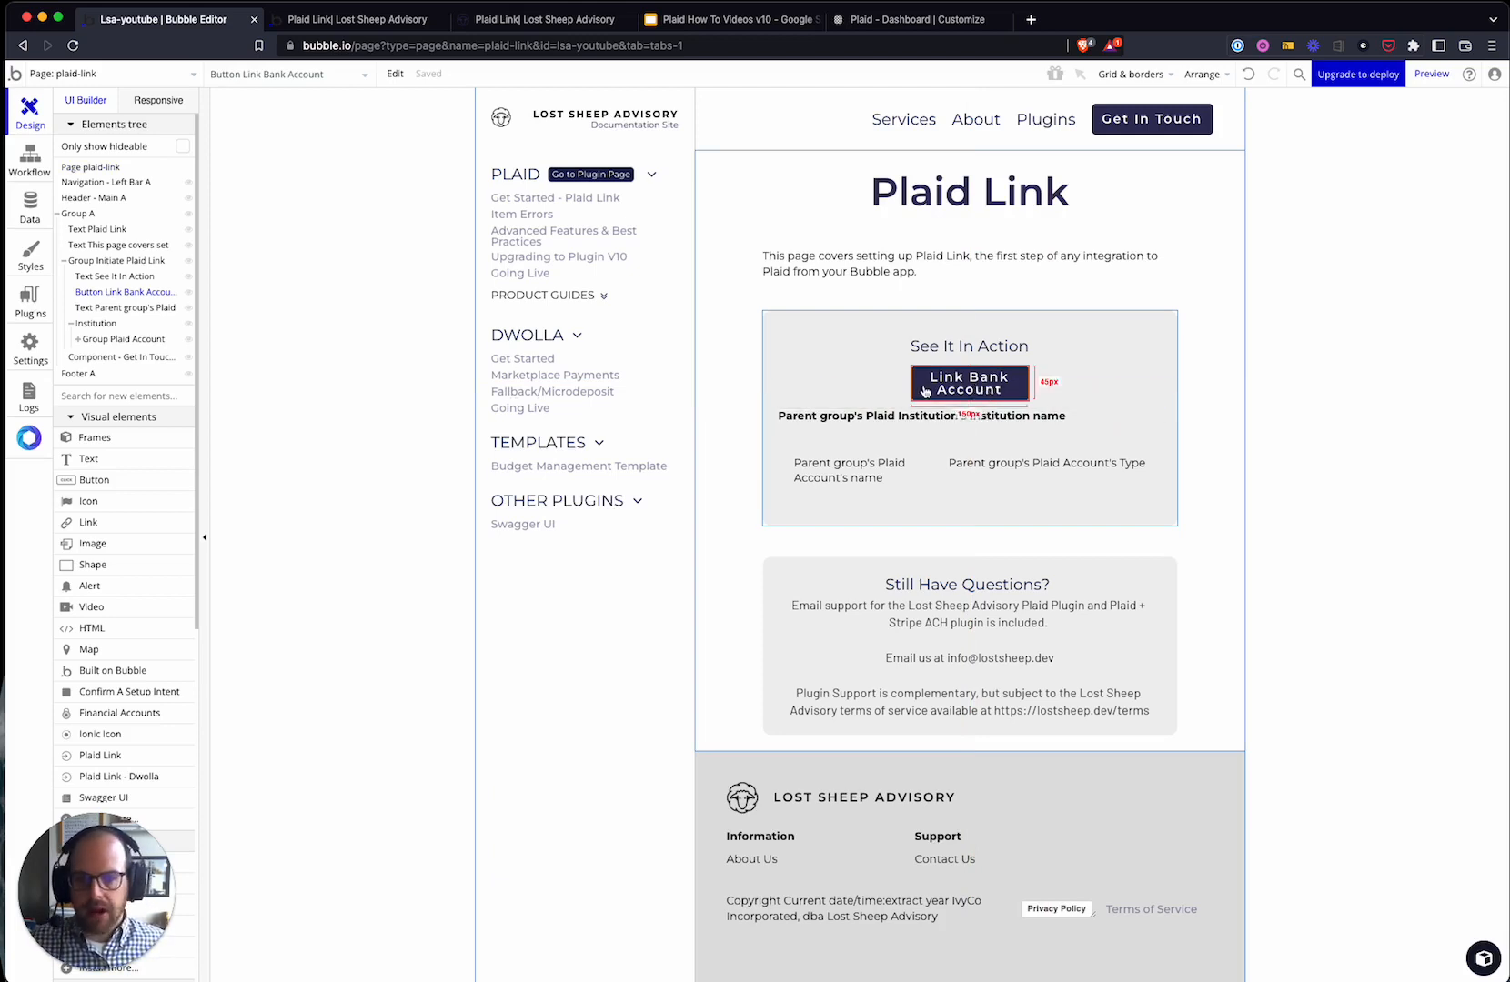
pyautogui.doubleClick(937, 389)
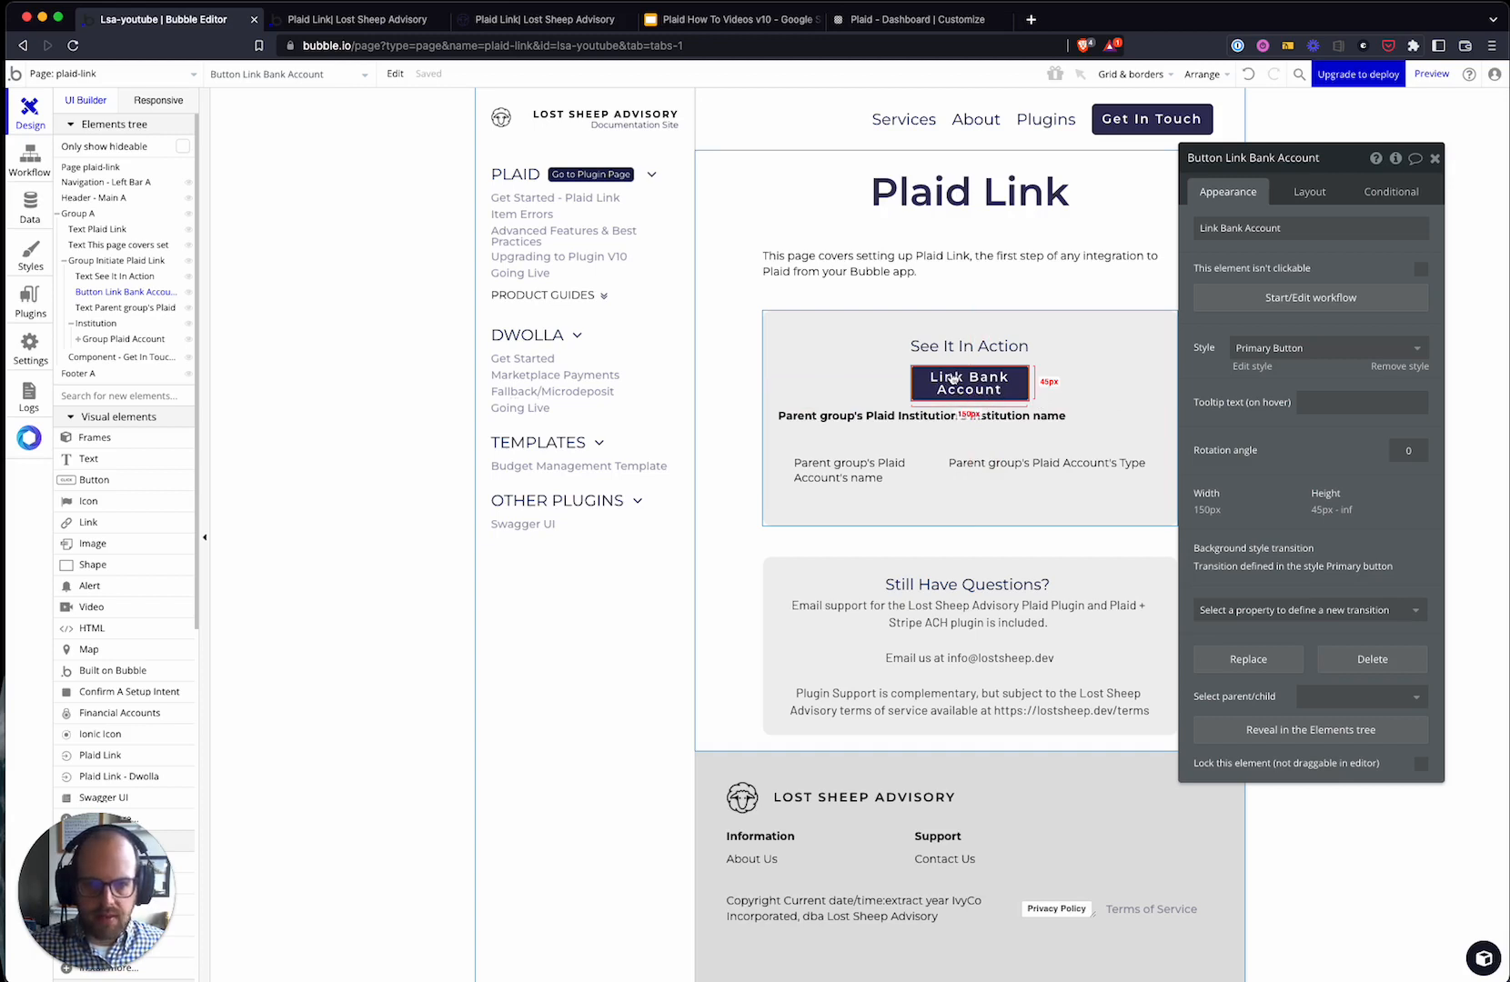
pyautogui.click(1264, 299)
pyautogui.click(157, 151)
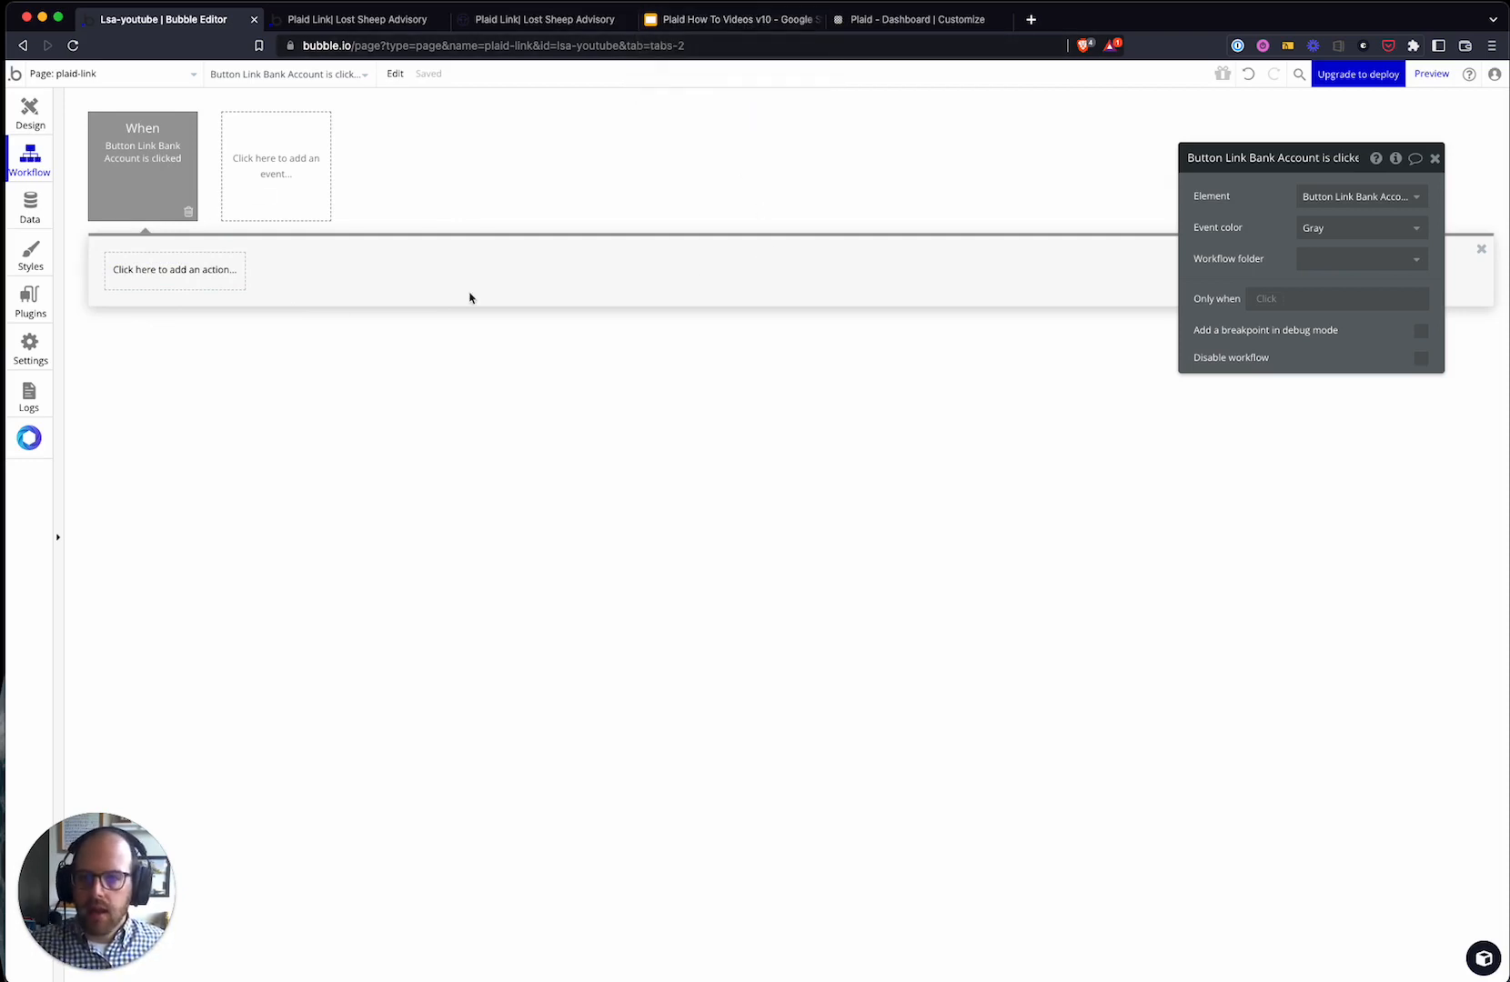
# - Add a Create Link Token action with App Name Lost Sheep Advisory
pyautogui.click(191, 277)
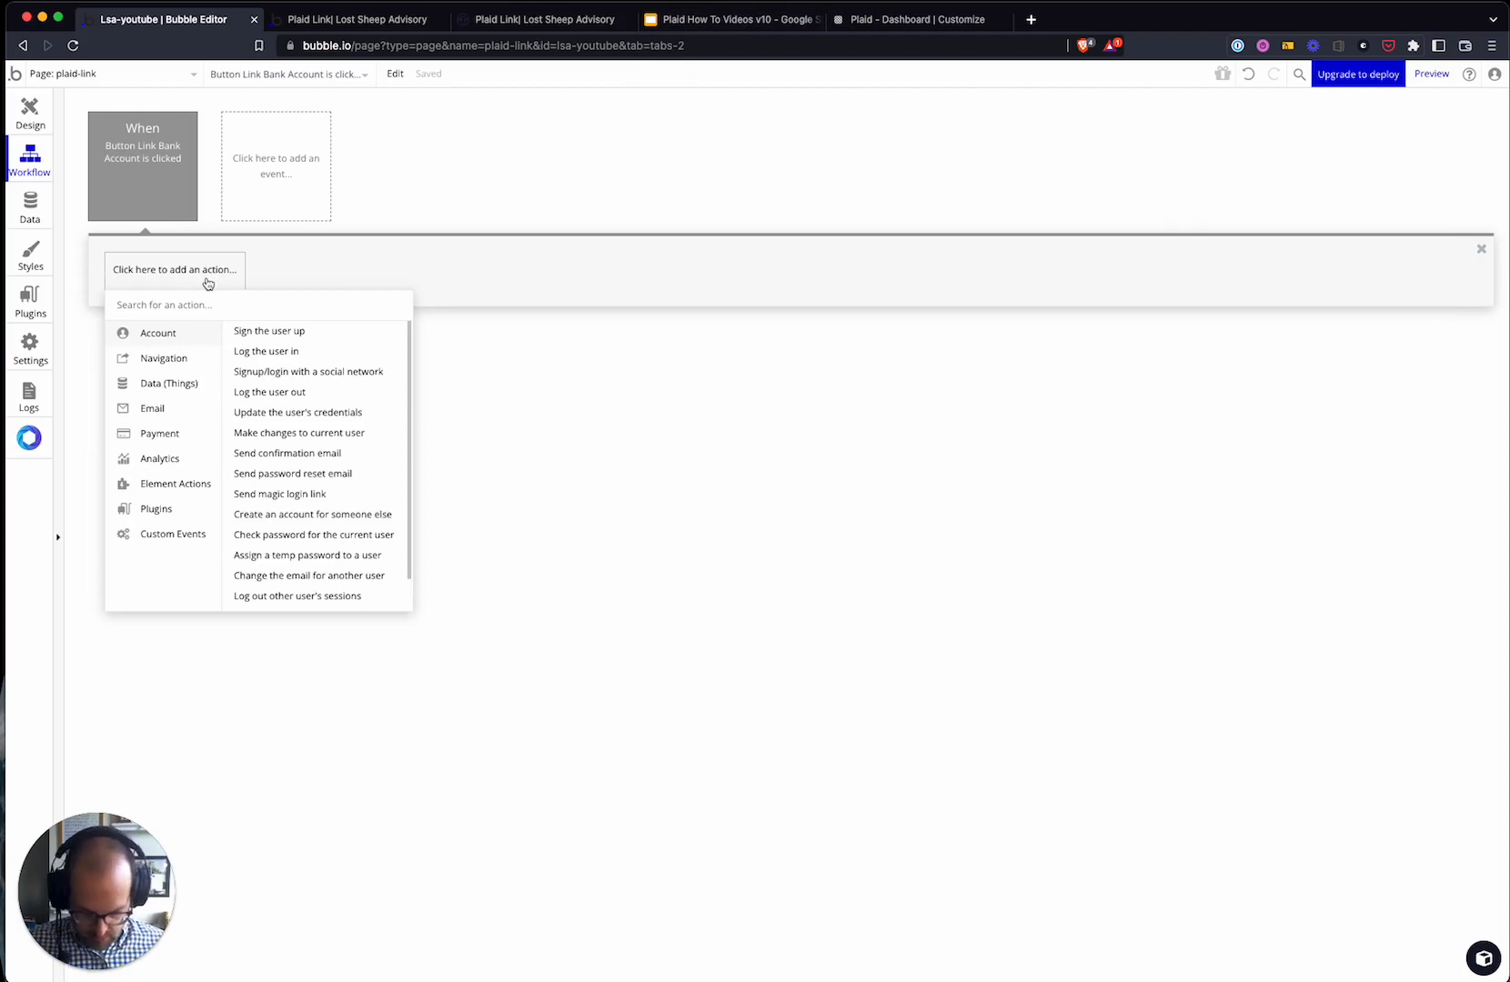
pyautogui.write('create a')
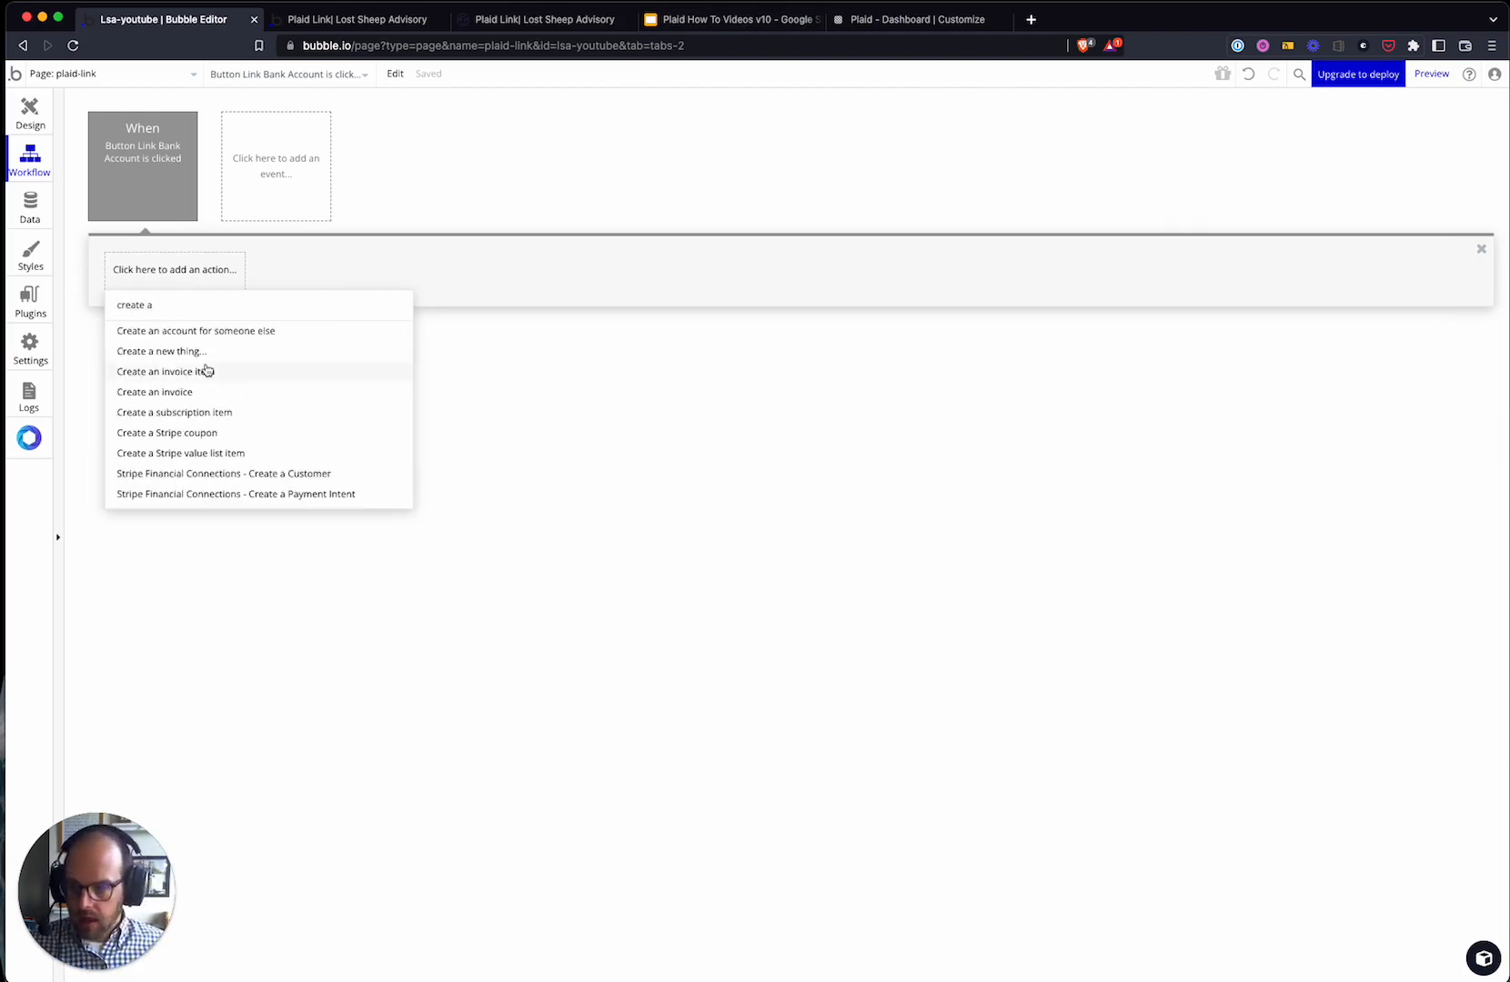
pyautogui.press('BackSpace')
pyautogui.press('BackSpace')
pyautogui.press('BackSpace')
pyautogui.press('BackSpace')
pyautogui.press('BackSpace')
pyautogui.press('BackSpace')
pyautogui.press('BackSpace')
pyautogui.press('BackSpace')
pyautogui.write('Link To')
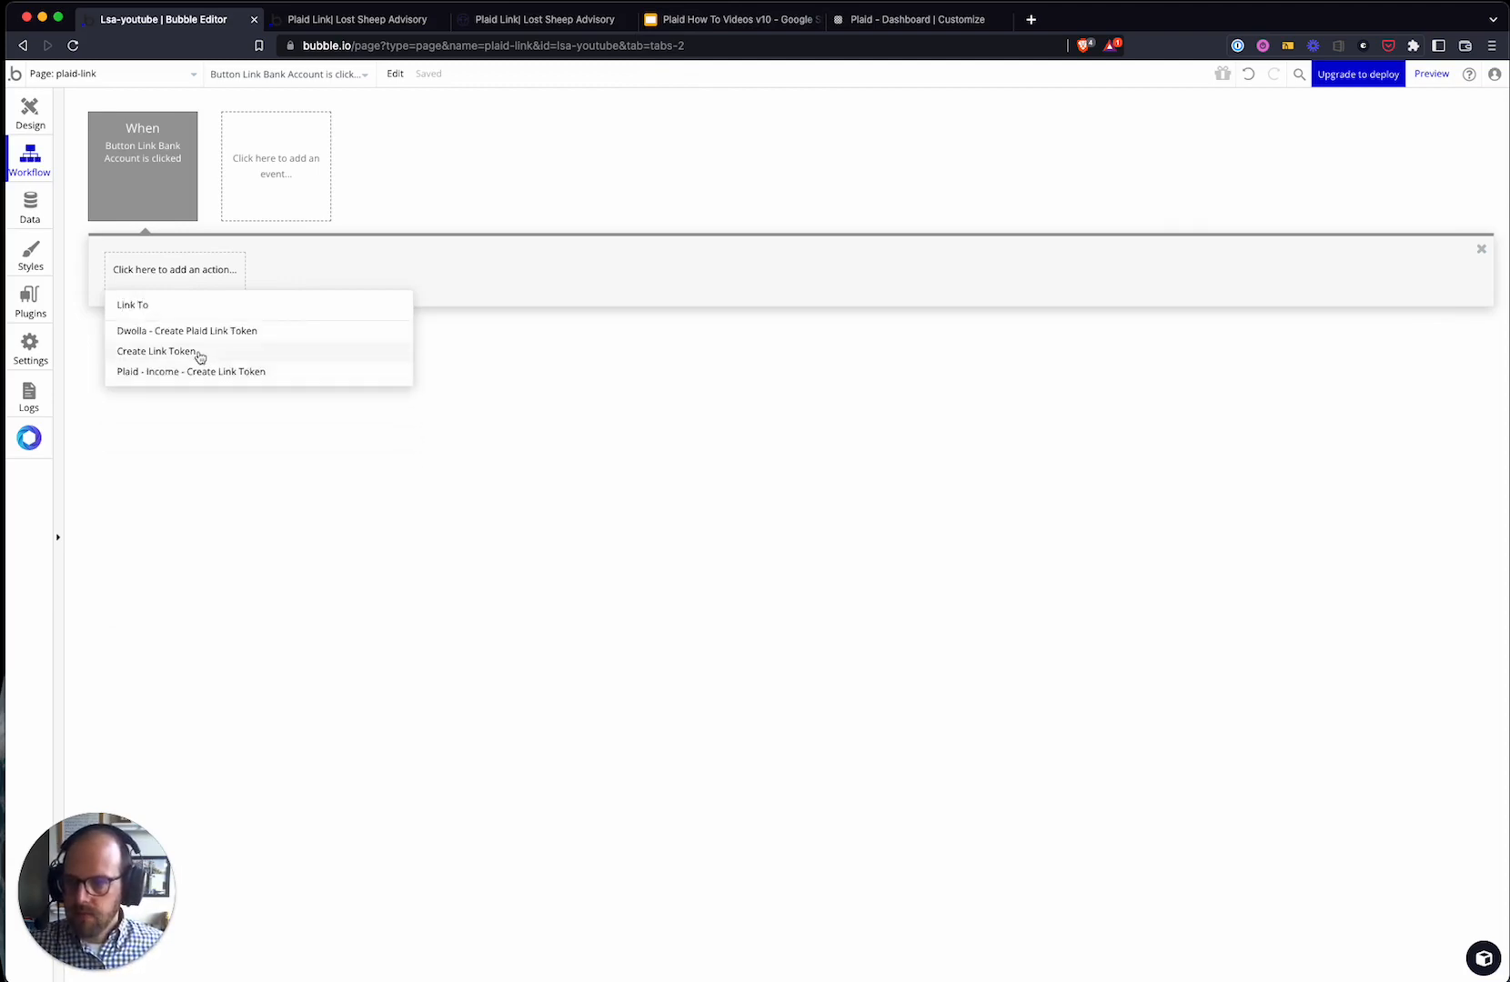
pyautogui.click(200, 353)
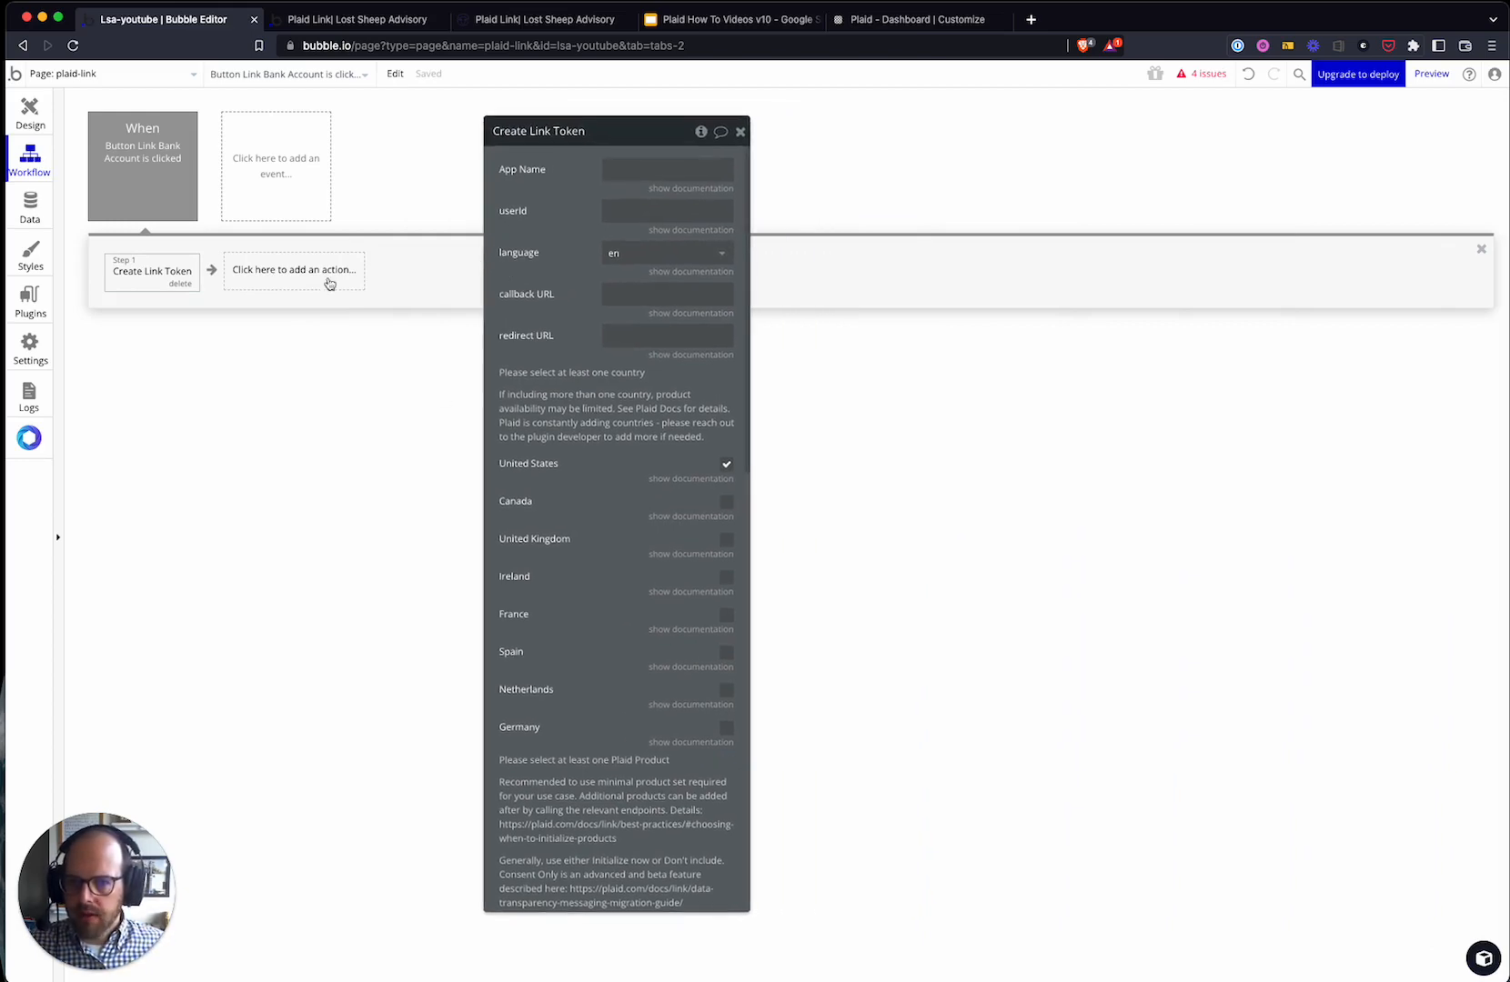
pyautogui.scroll(-15, 624, 801)
pyautogui.scroll(15, 624, 801)
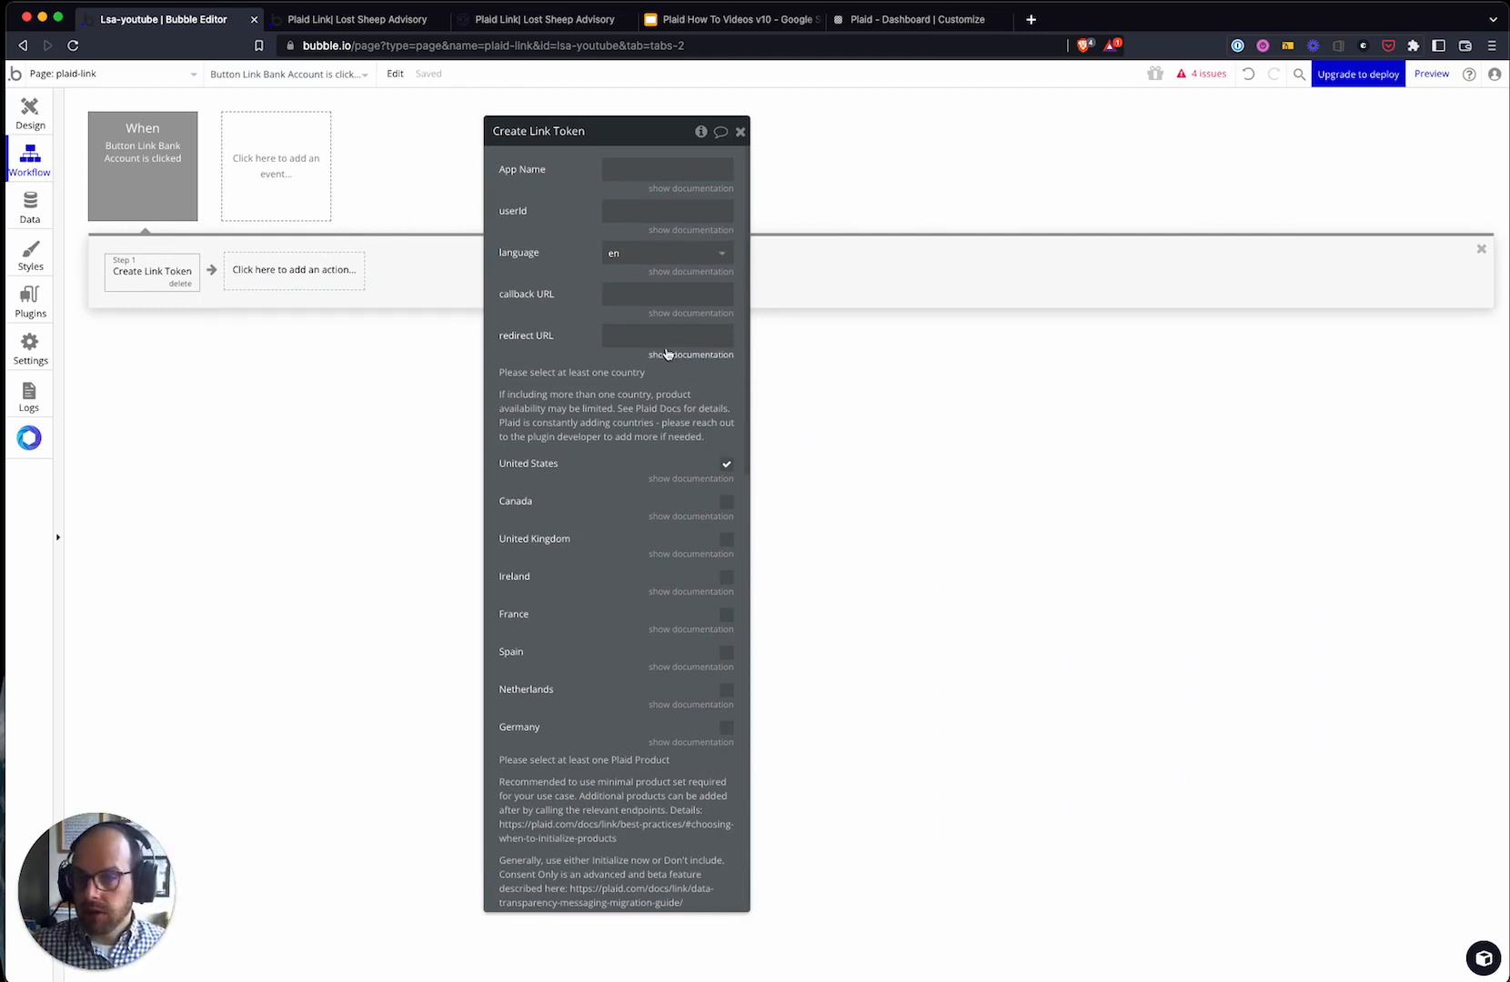
pyautogui.click(648, 167)
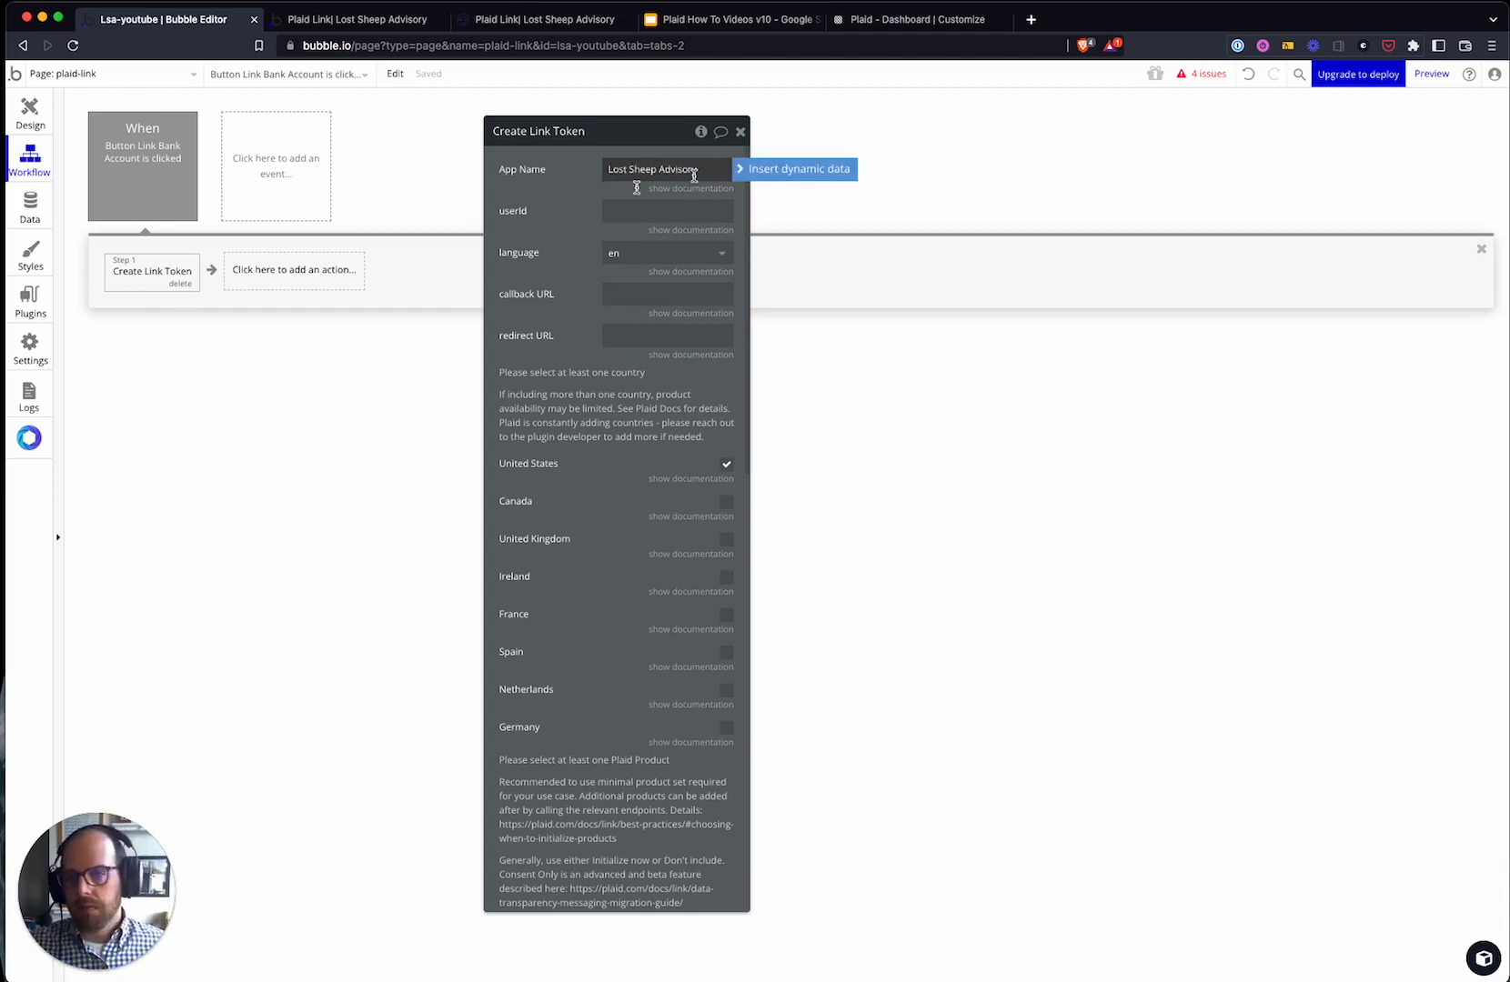
pyautogui.click(511, 241)
# - Bind the userId field to Current User's unique id
pyautogui.click(680, 166)
pyautogui.click(602, 211)
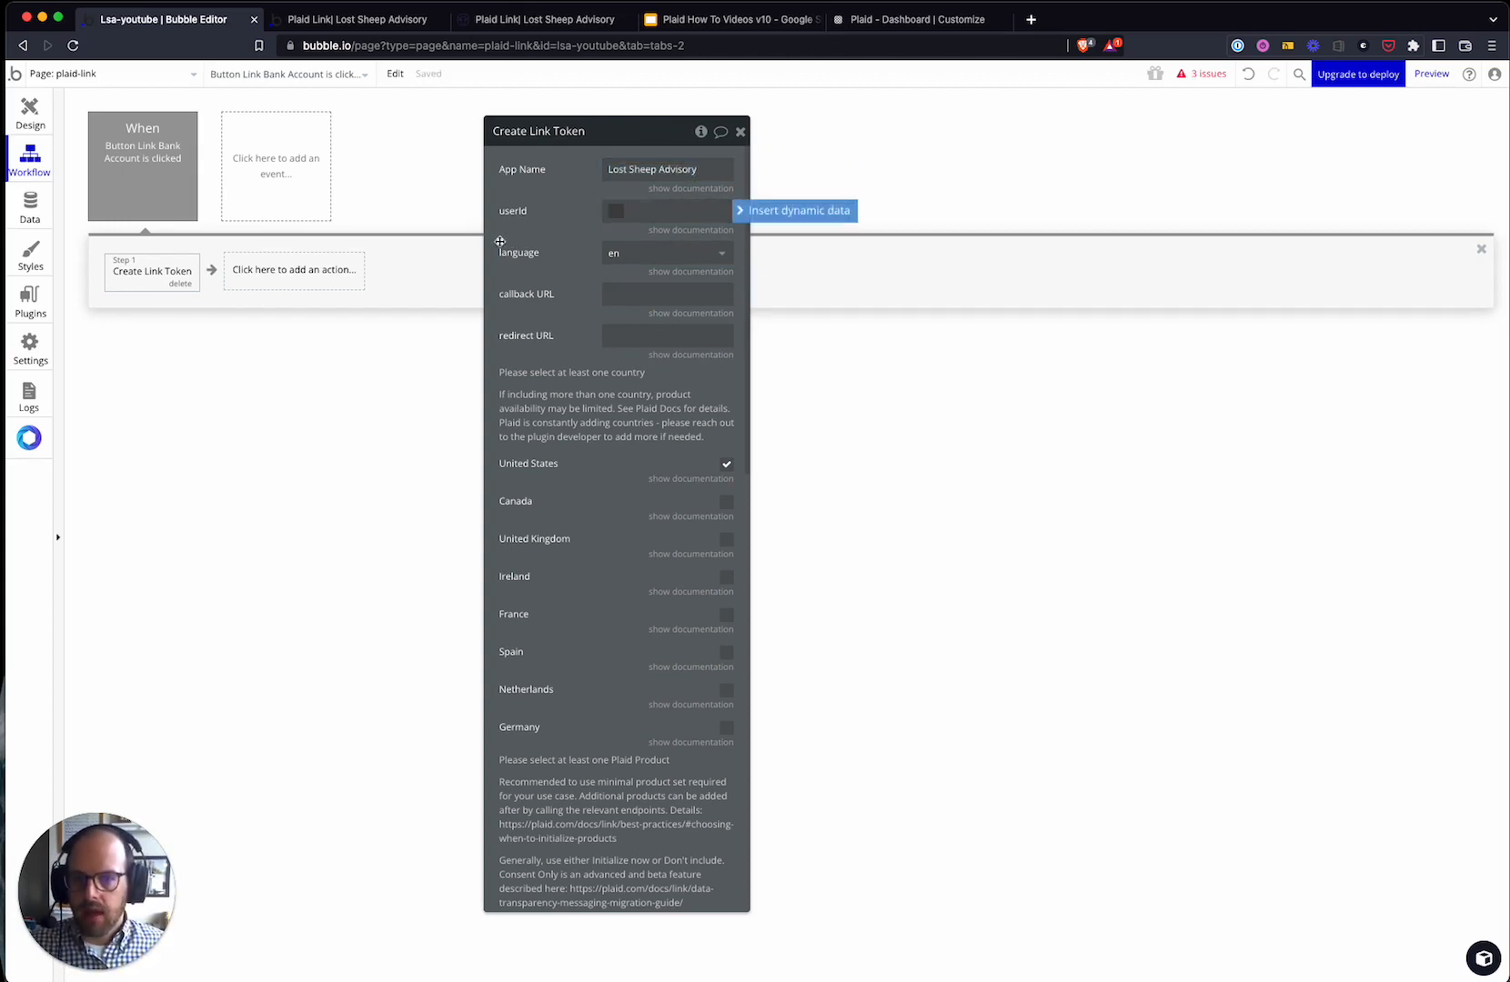
pyautogui.click(678, 229)
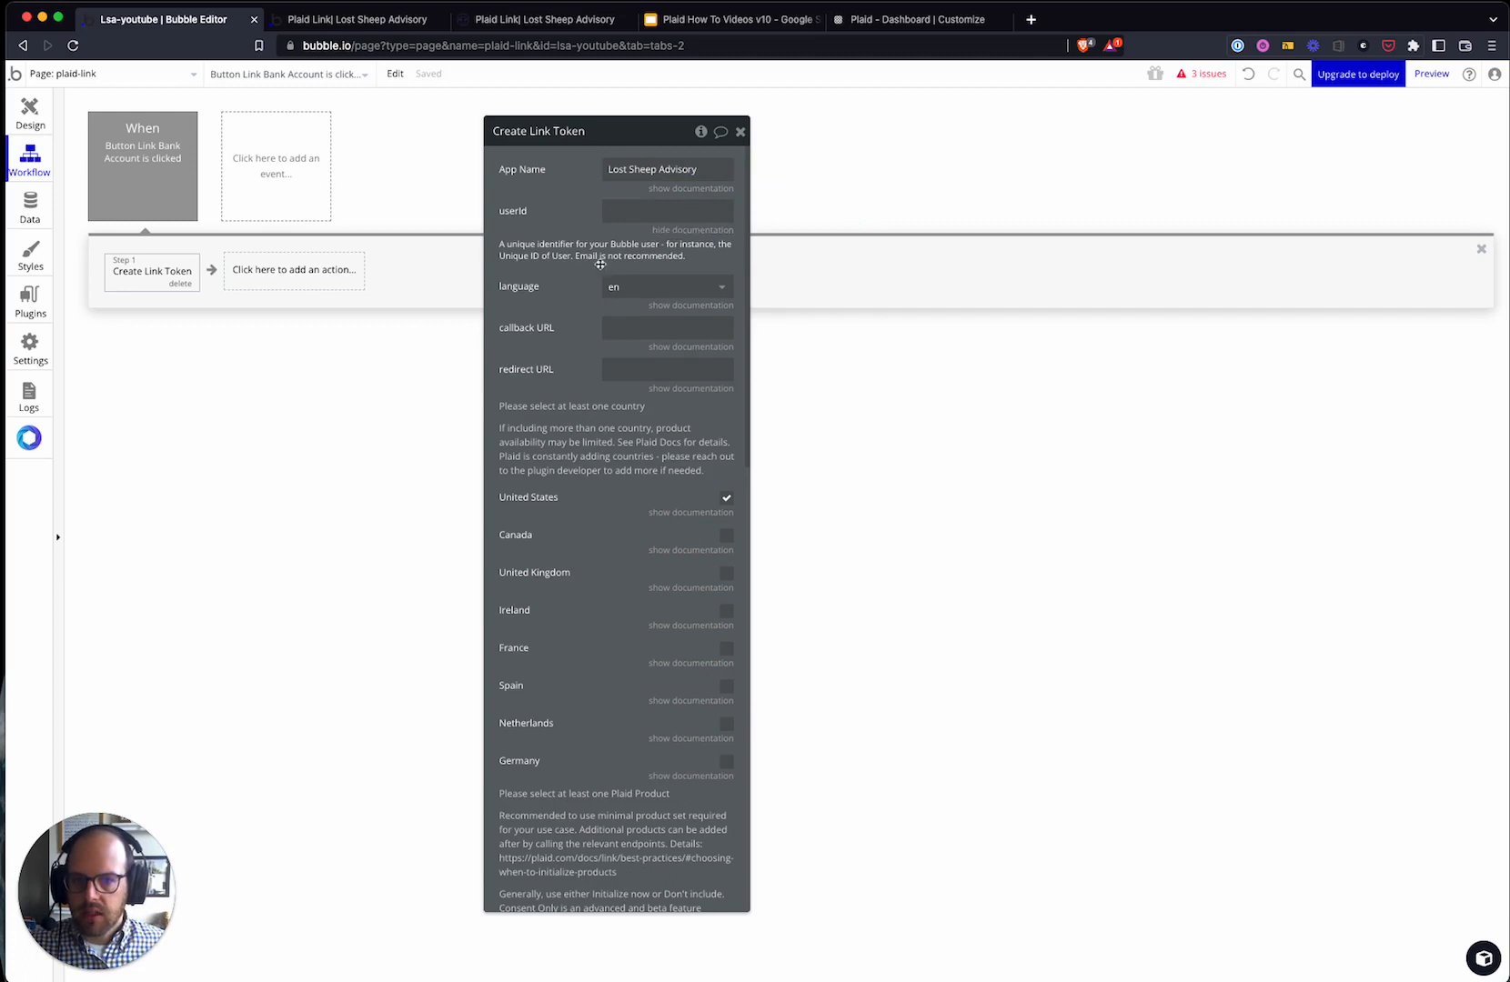
pyautogui.click(649, 219)
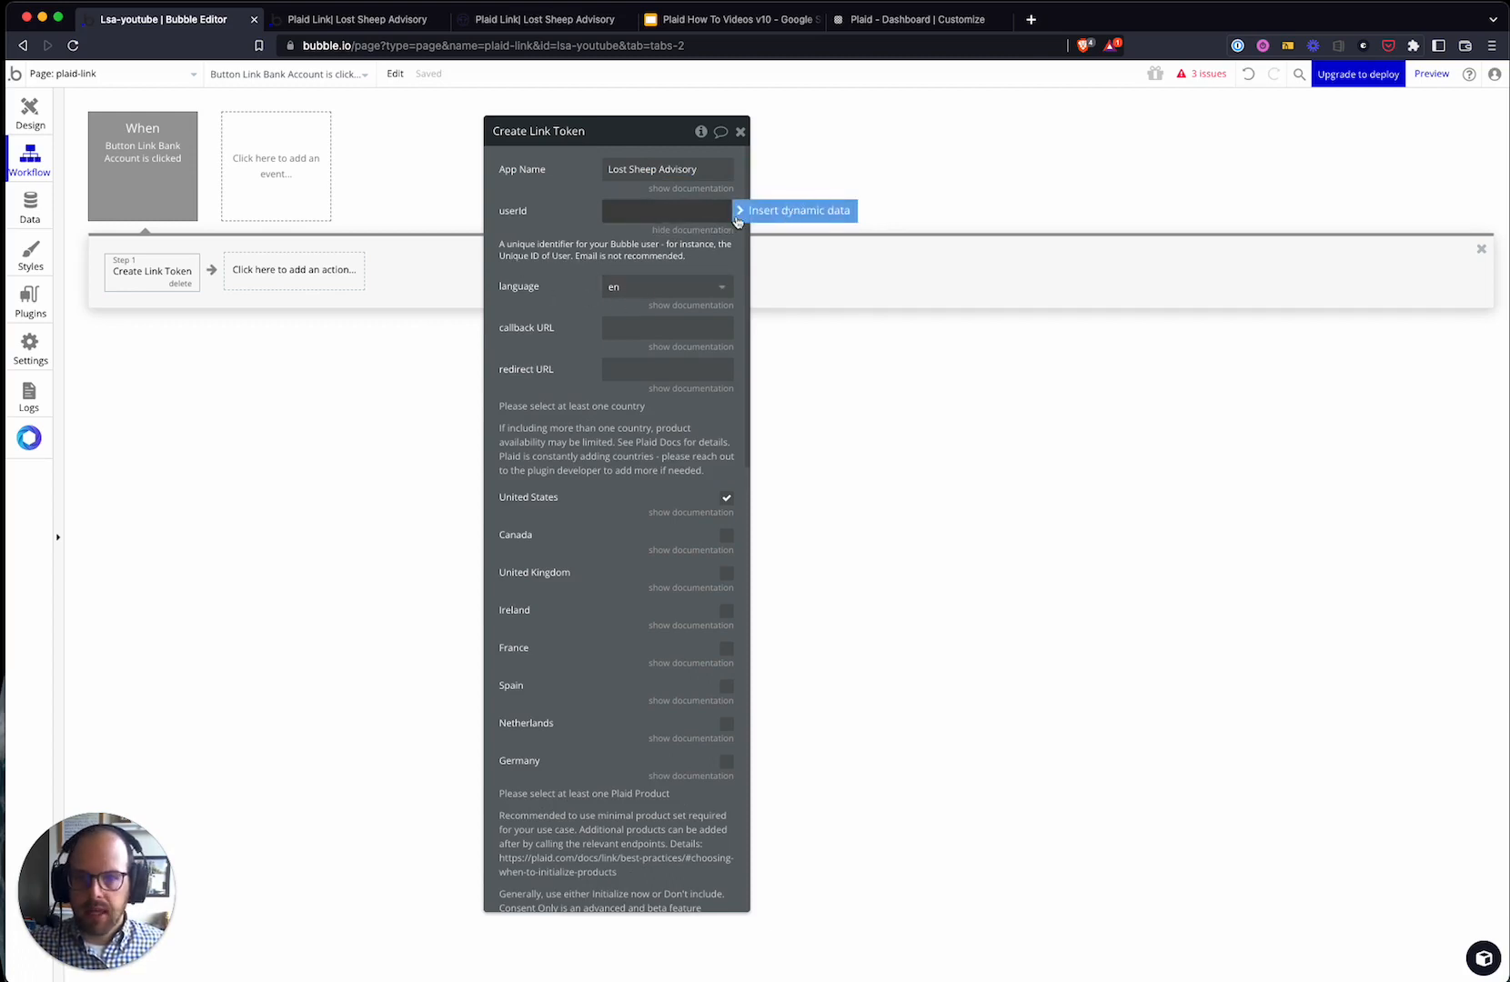
pyautogui.click(784, 210)
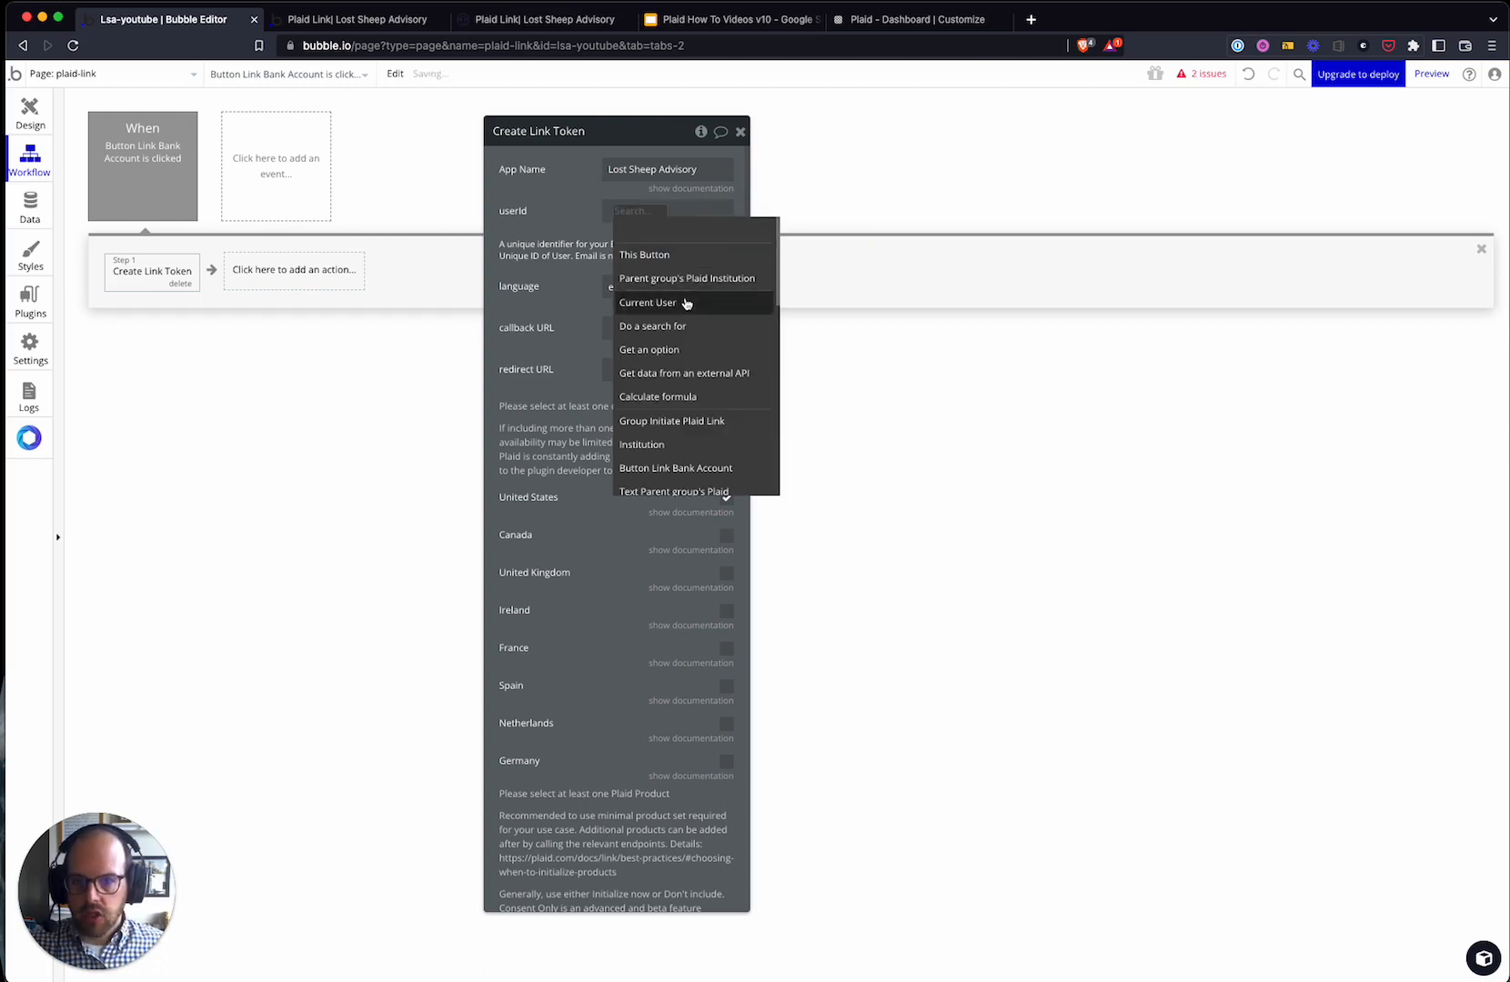
pyautogui.click(683, 302)
pyautogui.write('uniq')
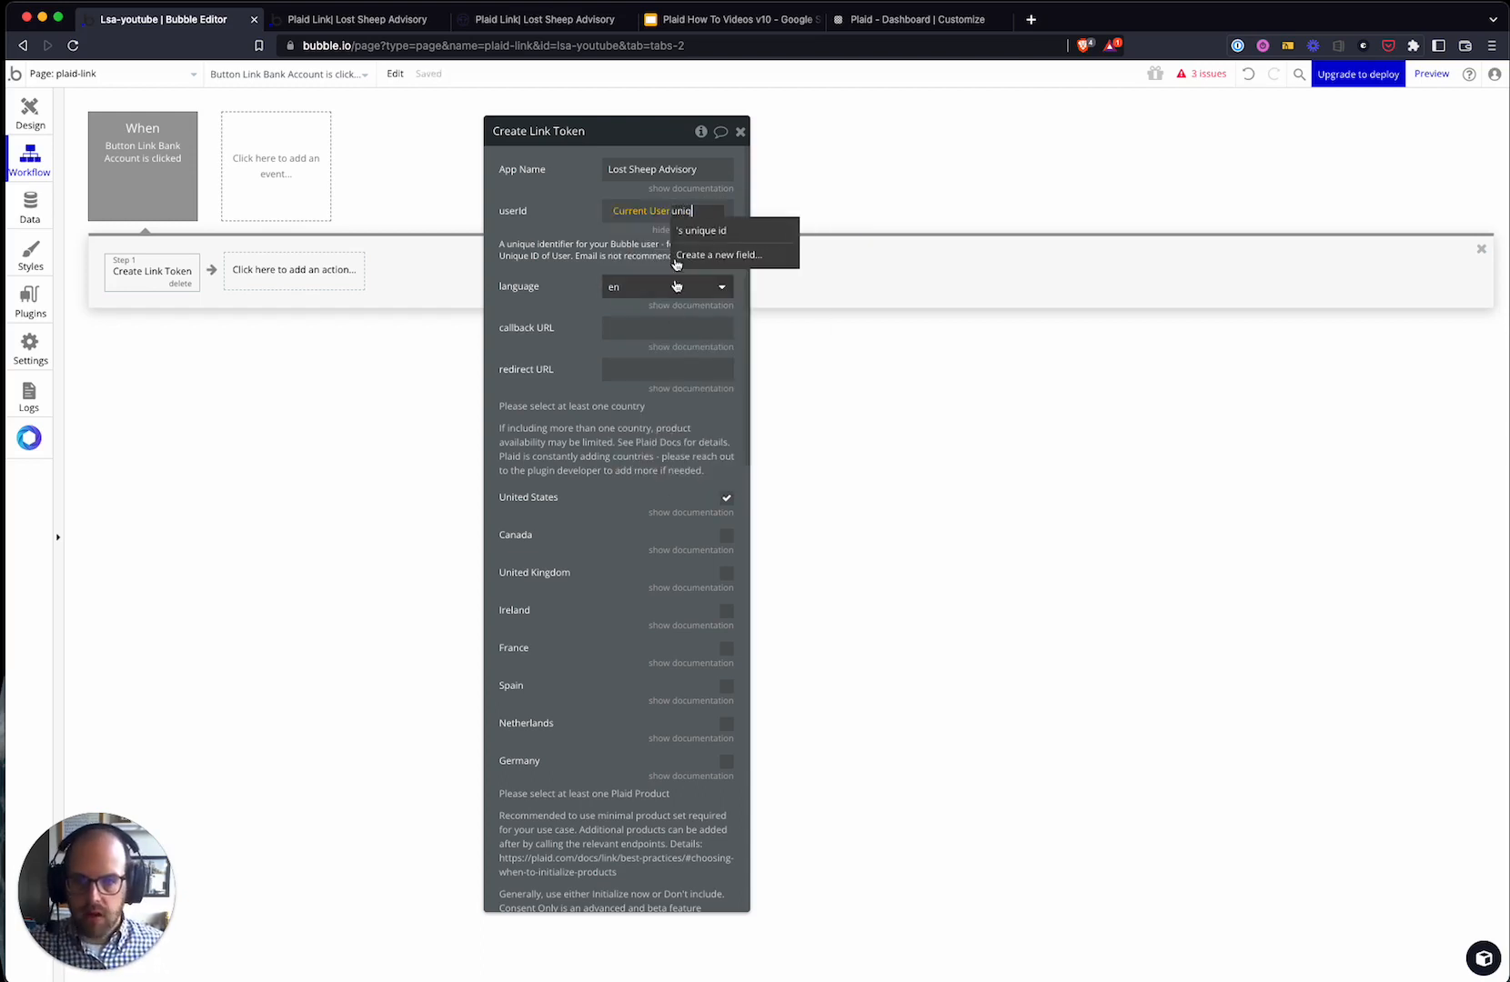
pyautogui.click(719, 230)
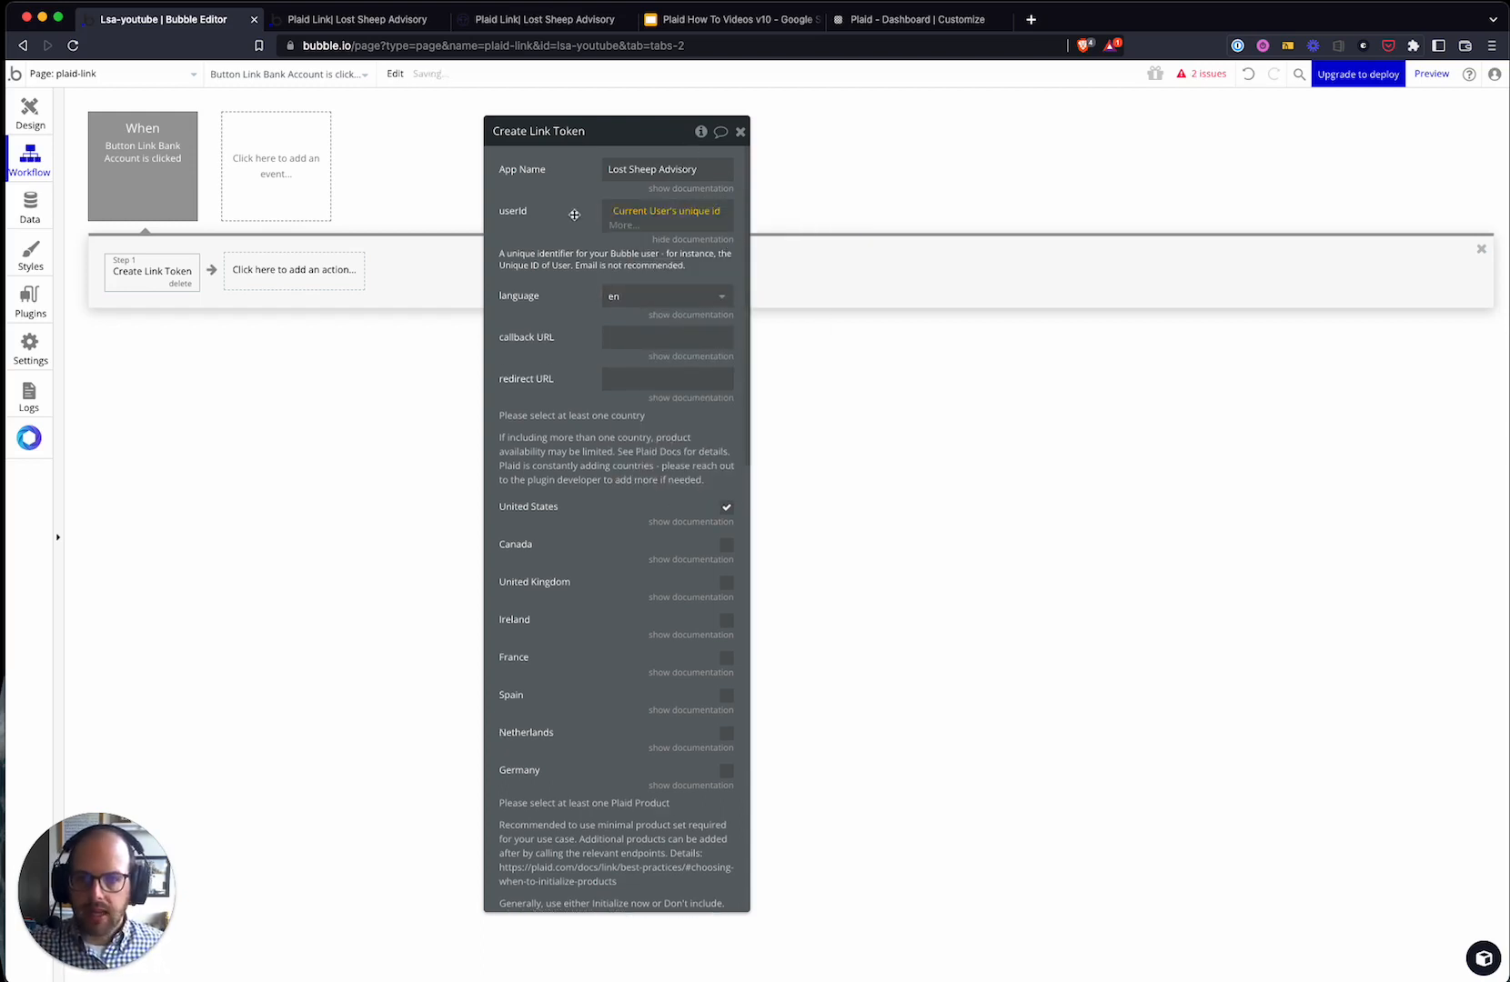
pyautogui.click(712, 230)
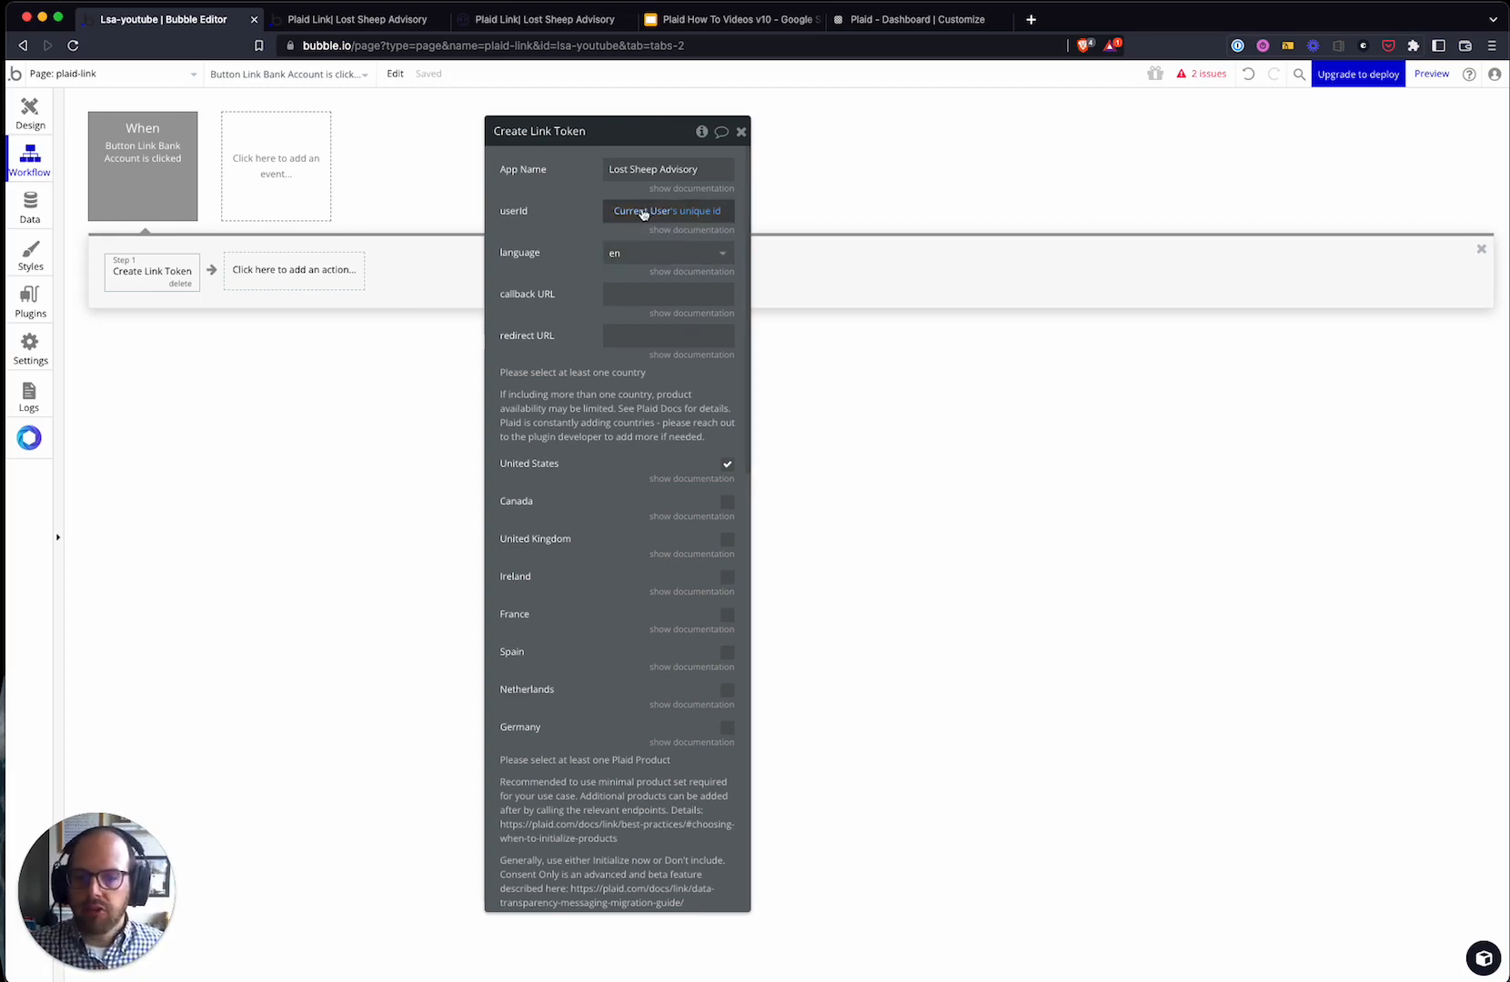
pyautogui.click(661, 252)
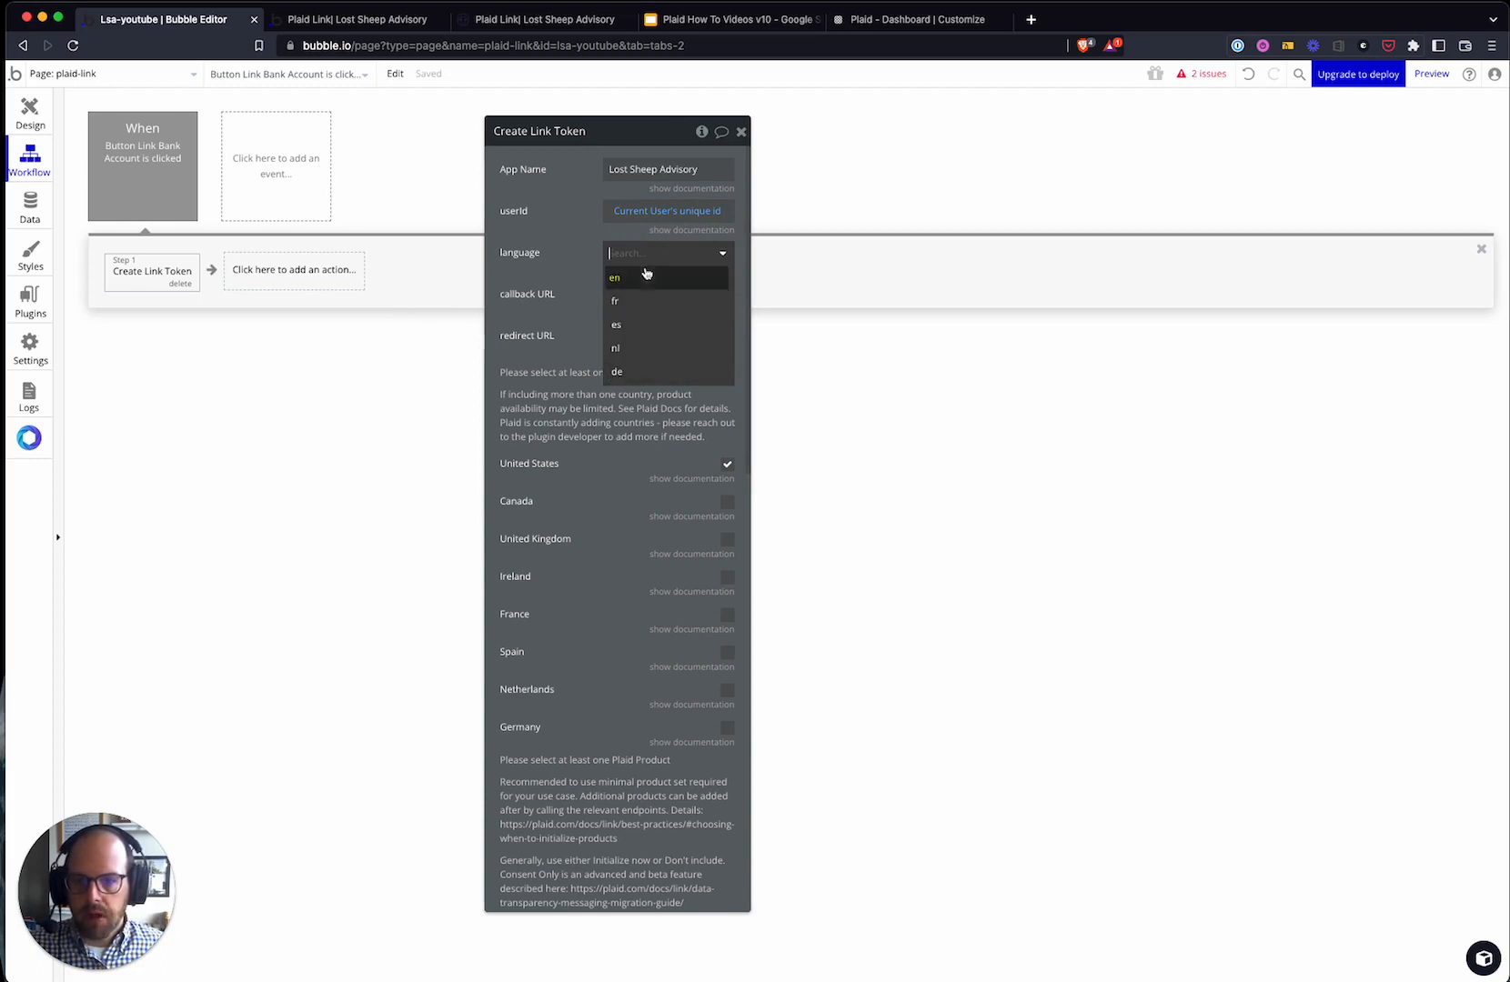
pyautogui.click(633, 280)
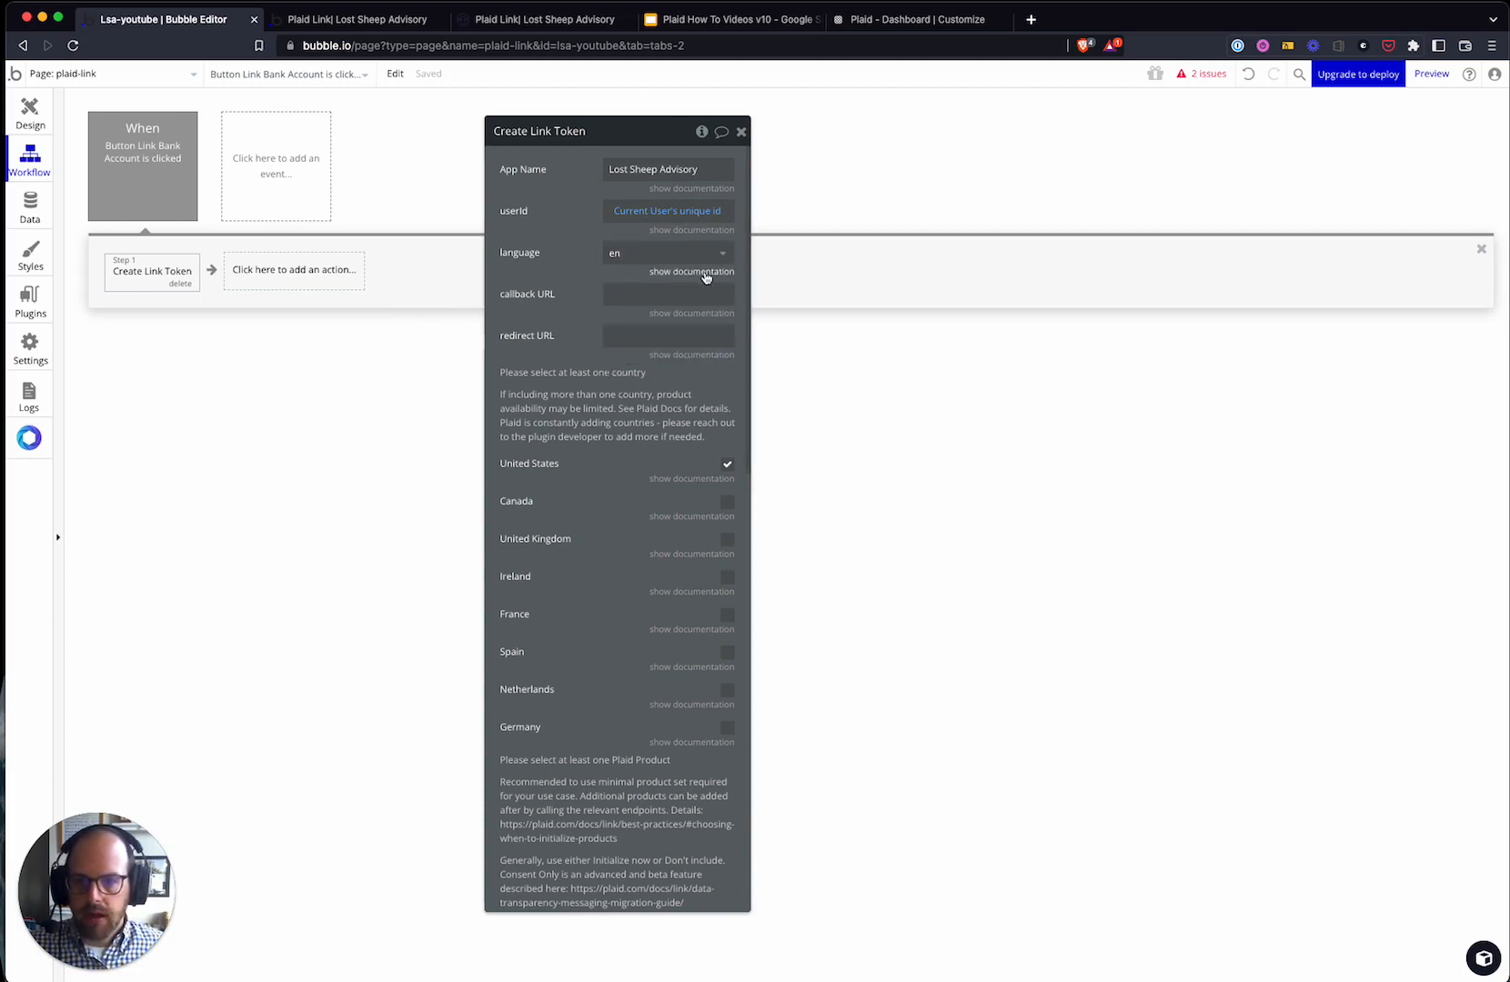
pyautogui.click(705, 272)
pyautogui.click(705, 275)
pyautogui.click(671, 253)
pyautogui.click(681, 267)
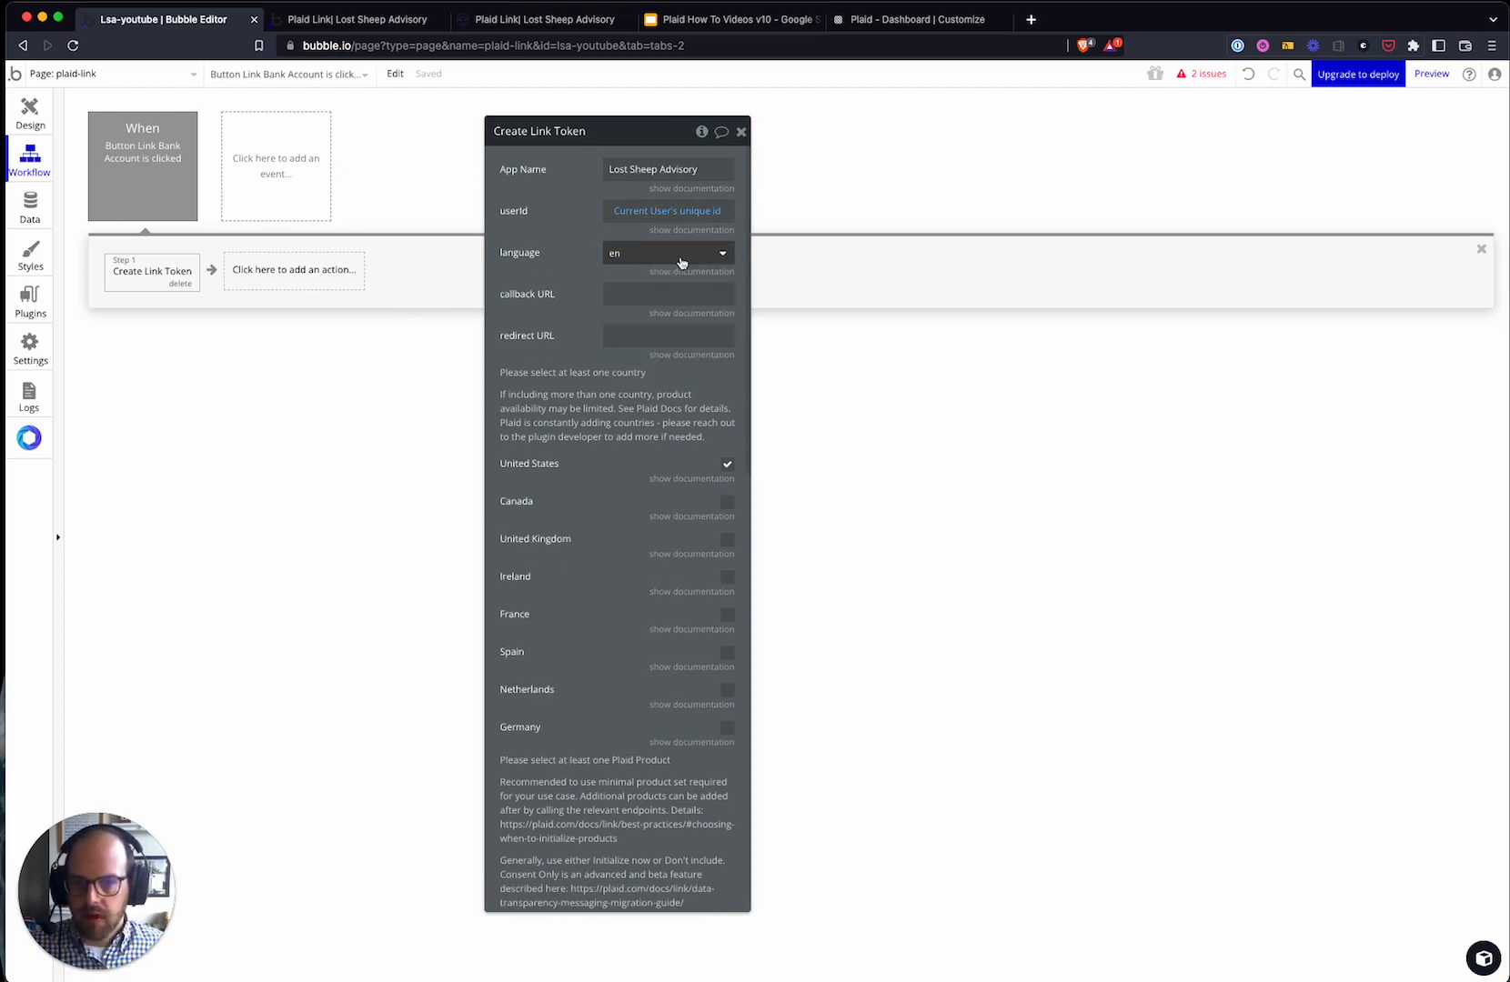
pyautogui.click(621, 289)
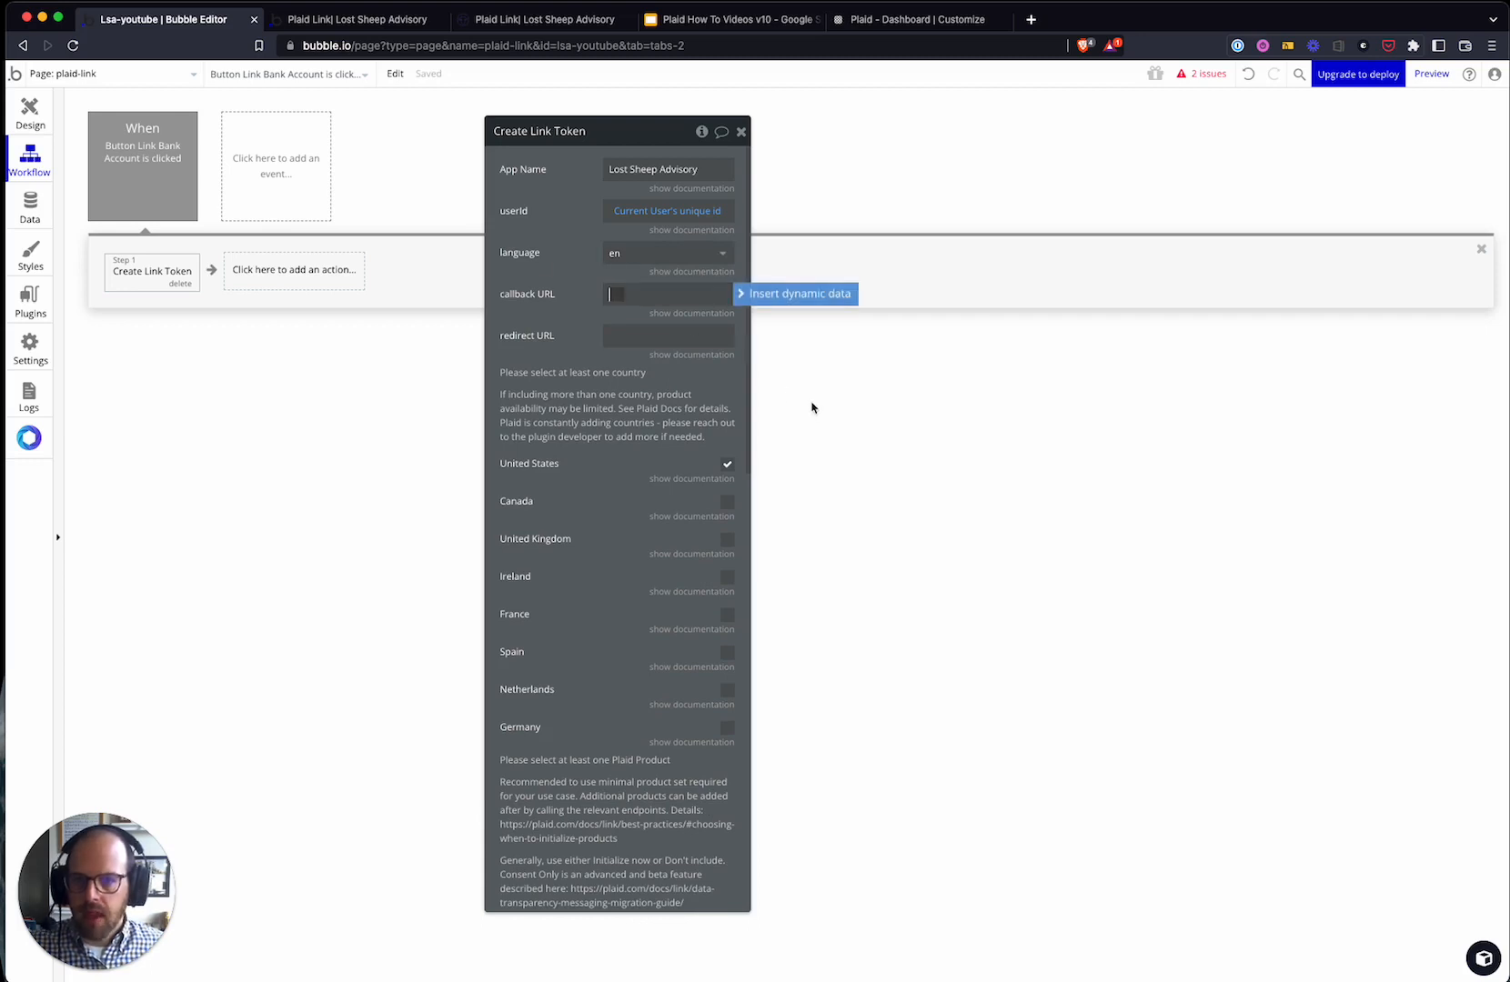
pyautogui.click(571, 351)
pyautogui.click(635, 289)
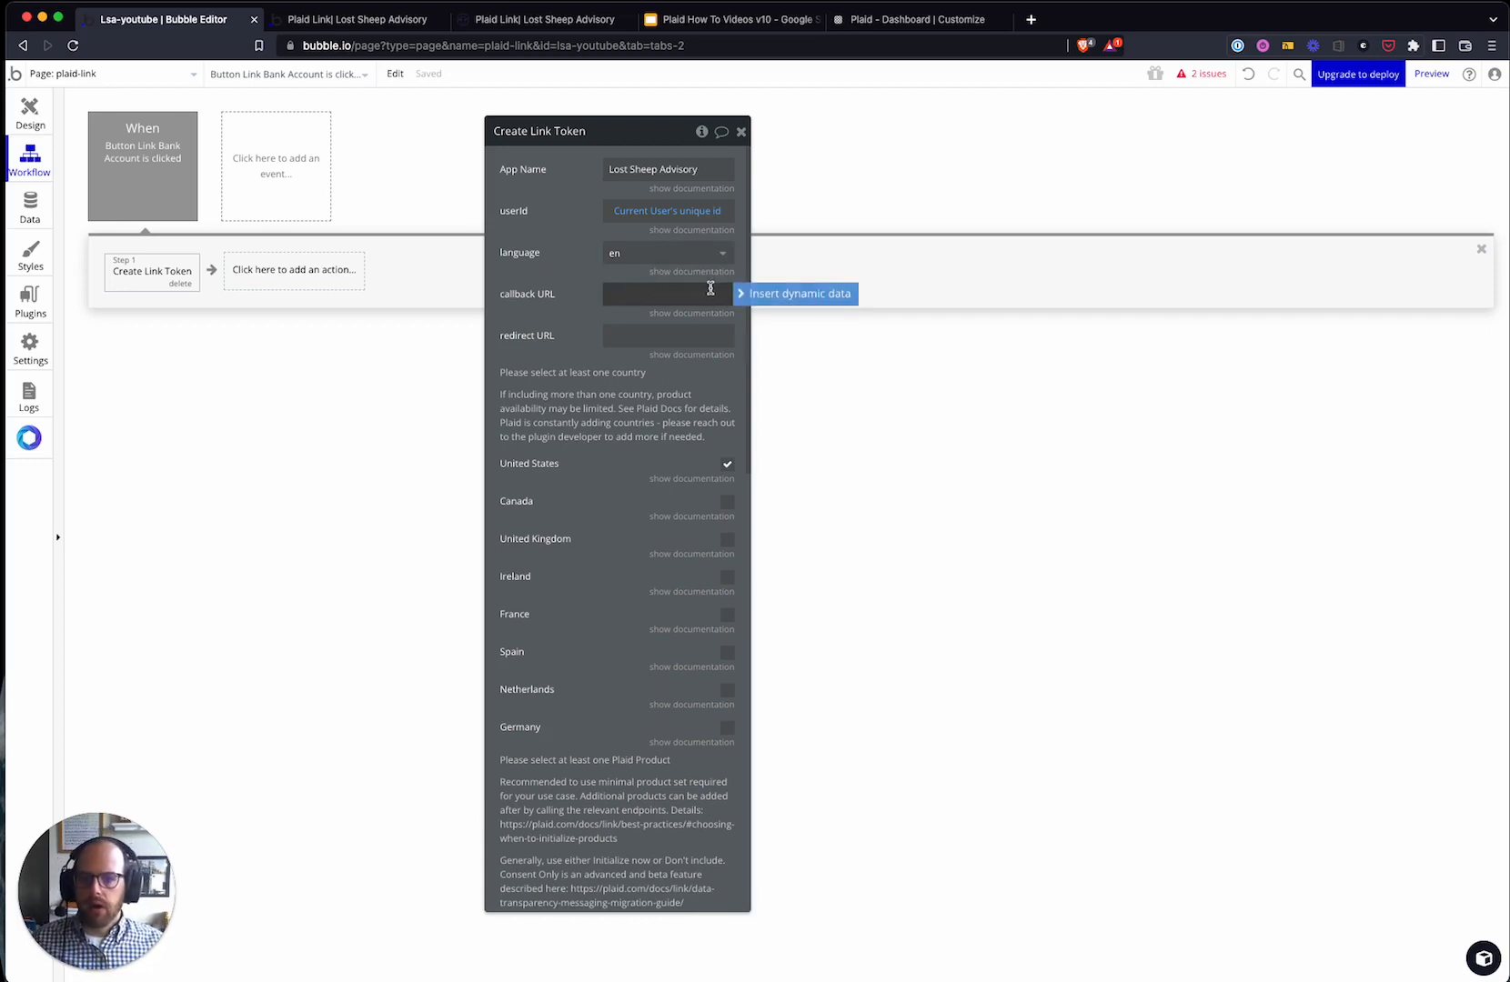
pyautogui.click(699, 313)
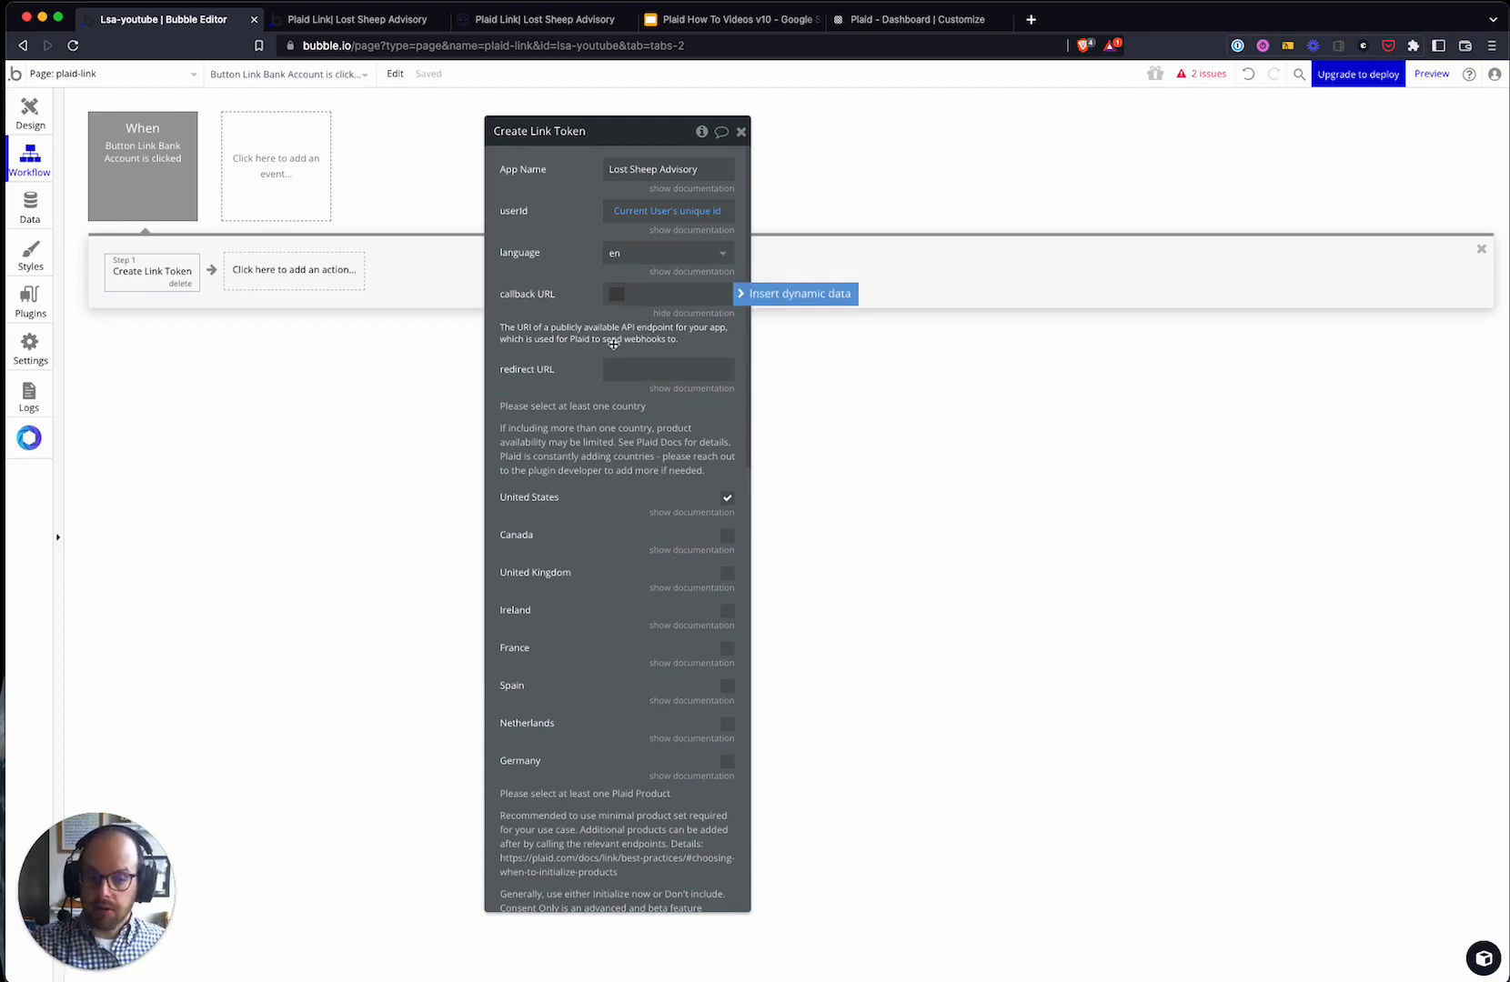
pyautogui.click(559, 311)
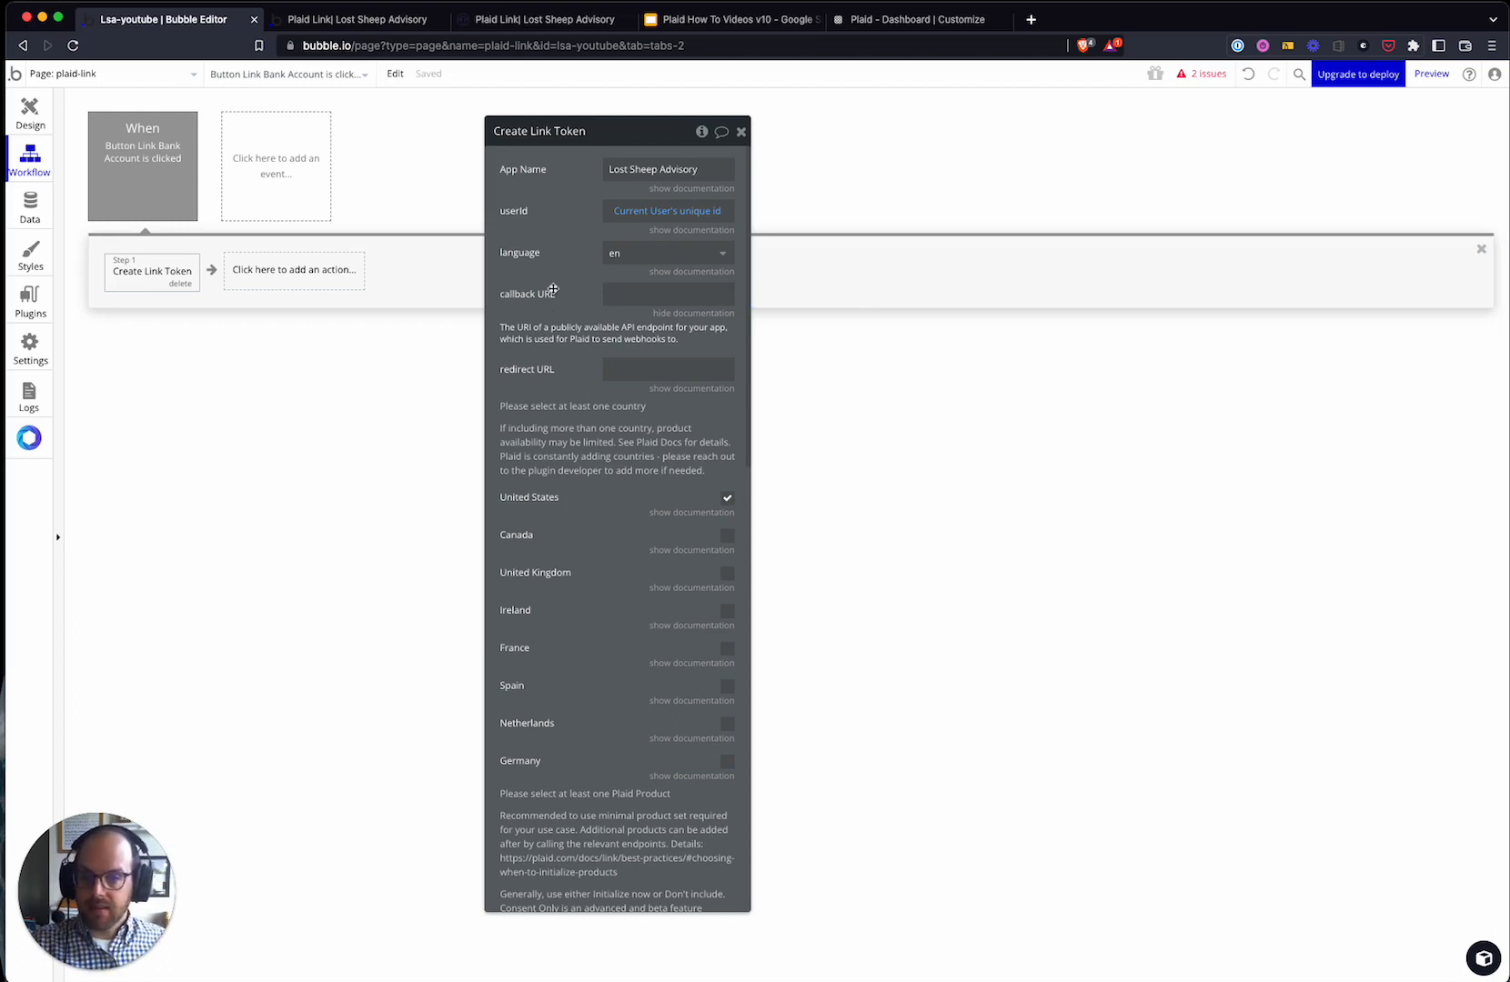
pyautogui.click(646, 298)
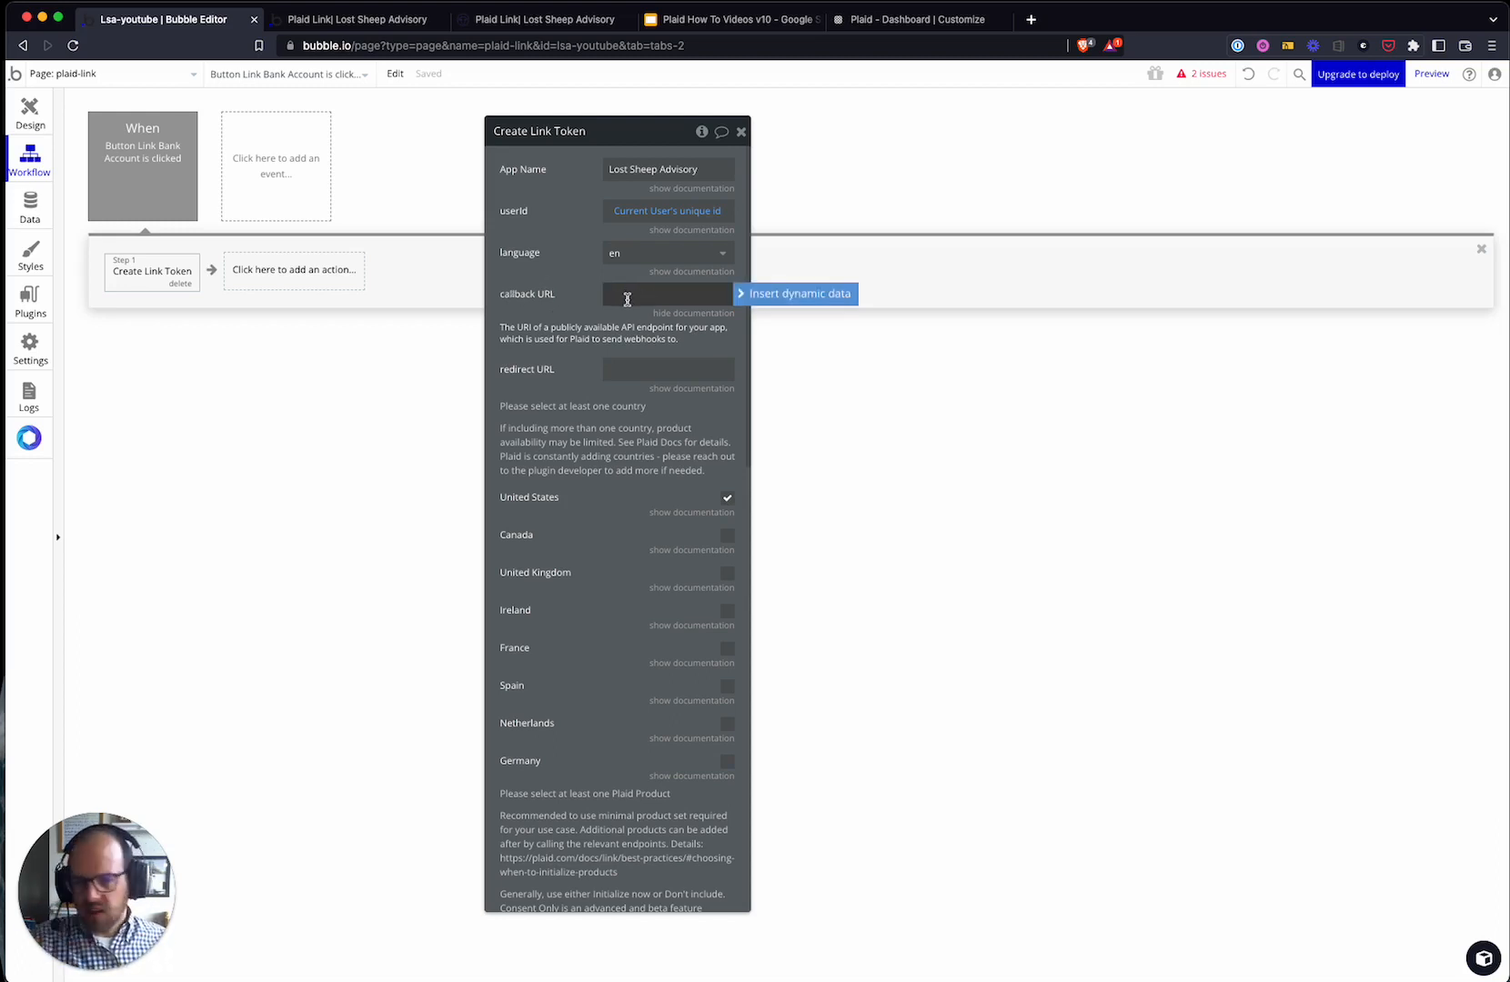
pyautogui.click(324, 415)
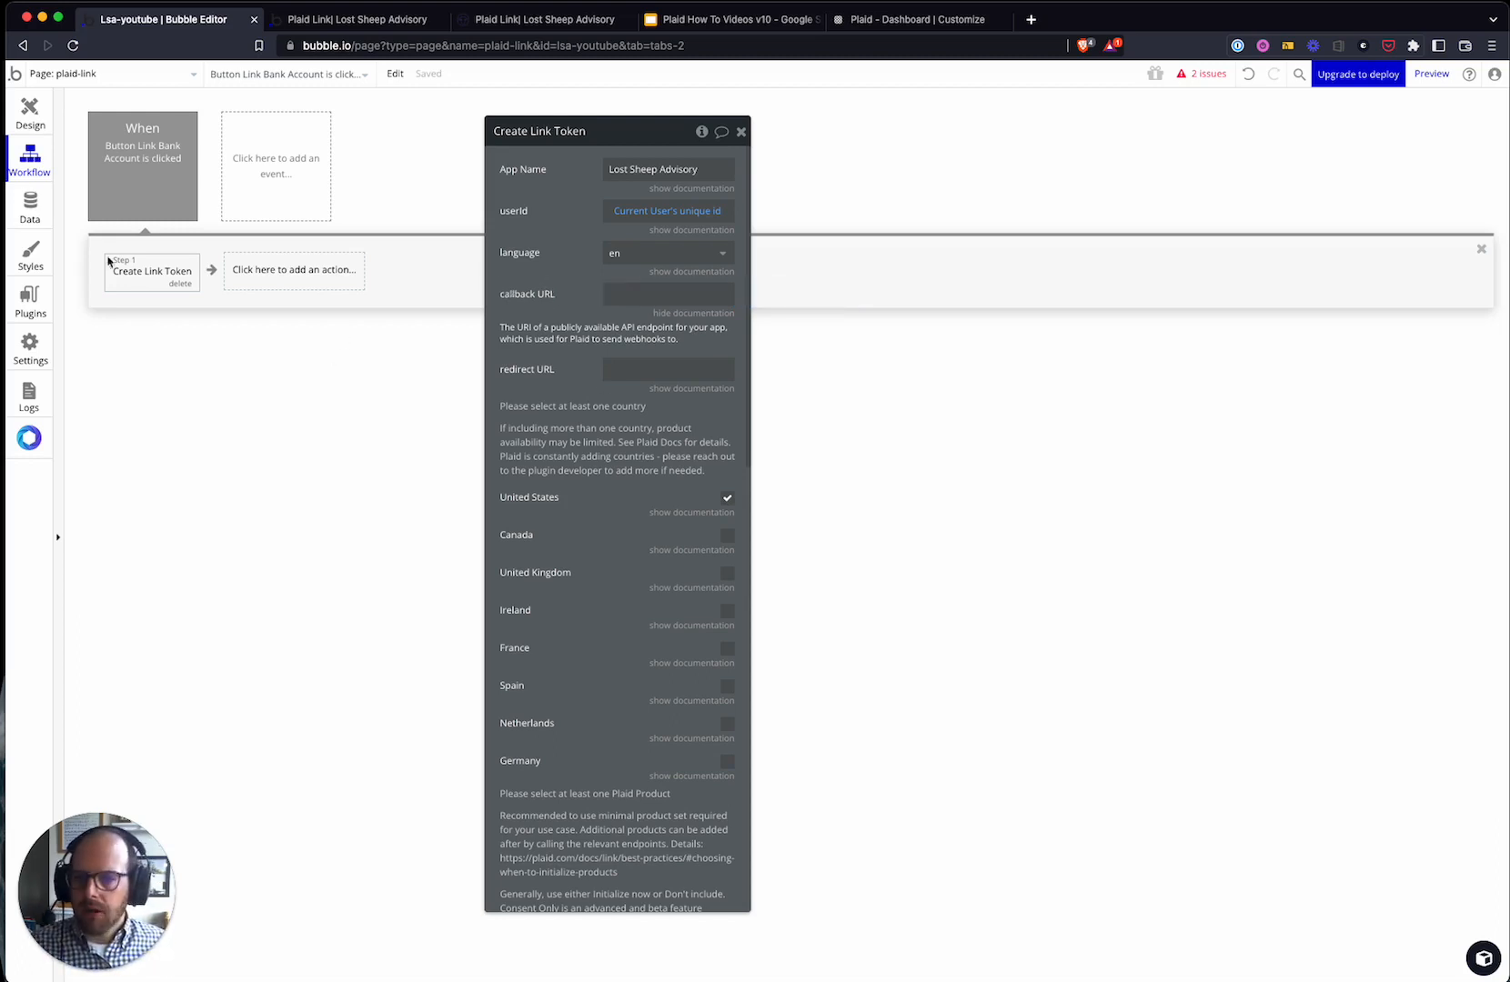
# - Switch to the Backend workflows page and check the app's public API settings
pyautogui.click(123, 73)
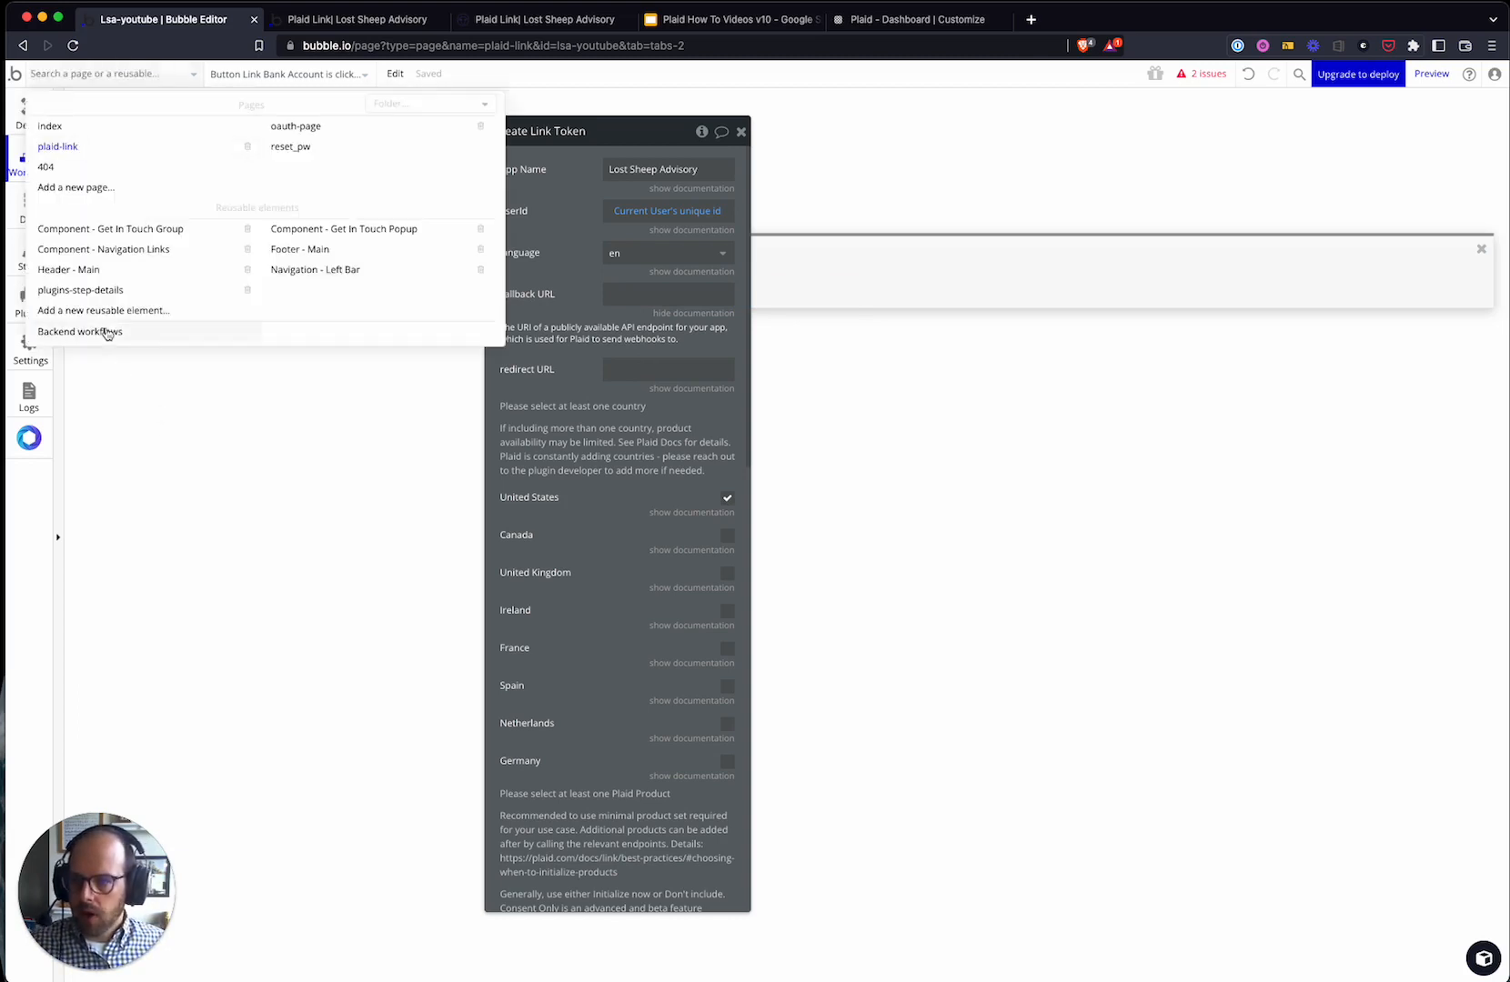
pyautogui.click(100, 331)
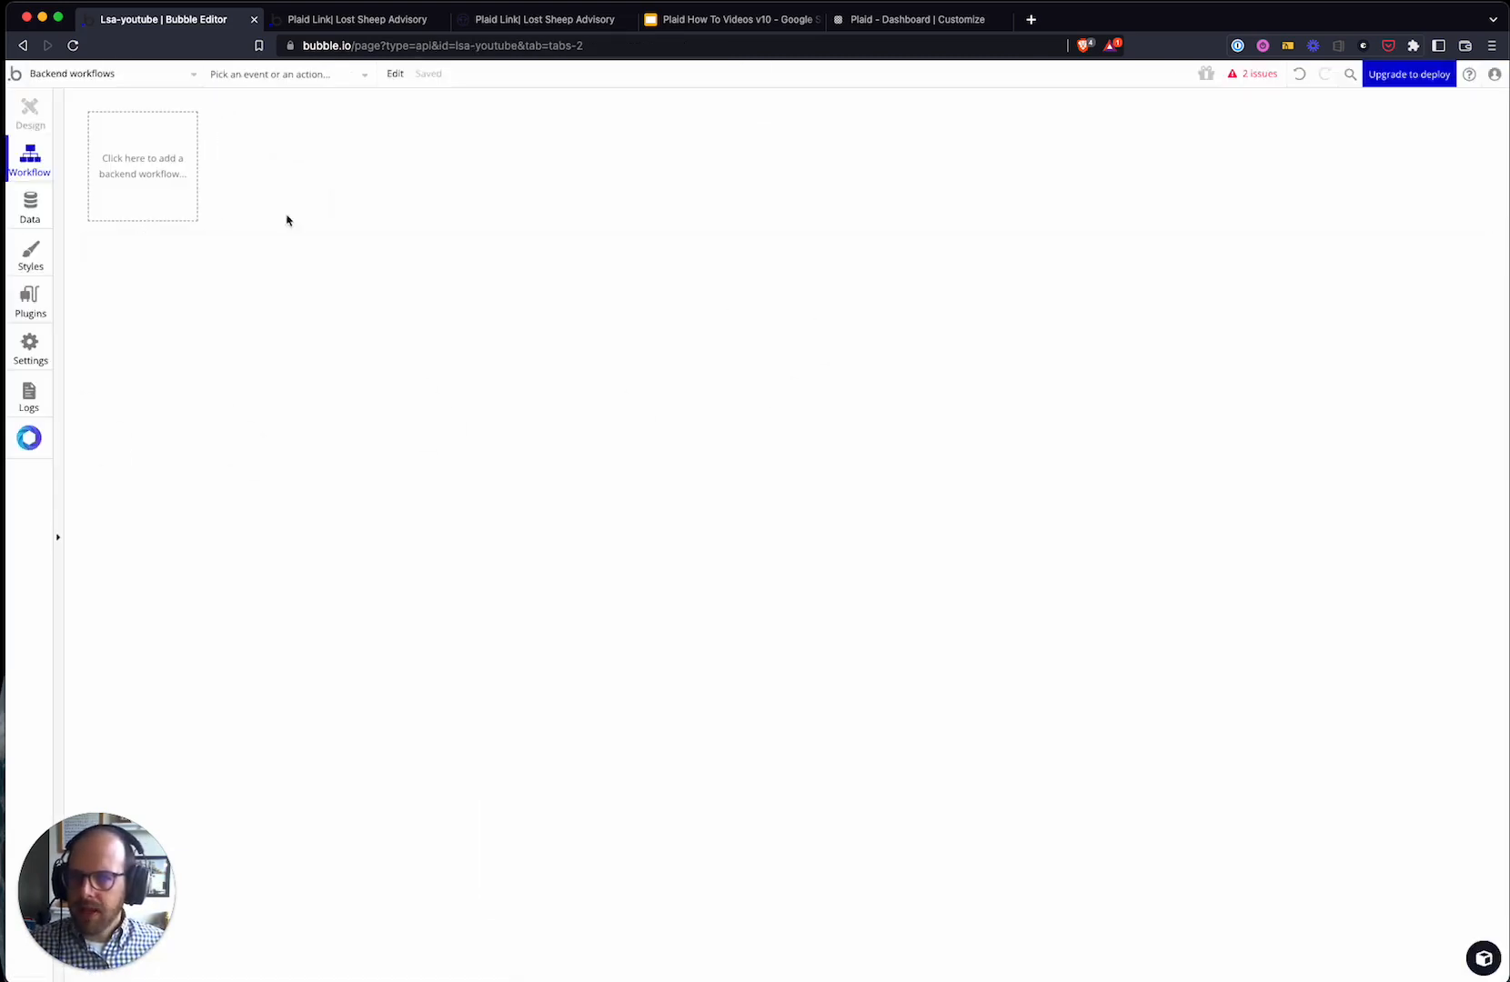
pyautogui.click(171, 75)
pyautogui.click(171, 75)
pyautogui.click(30, 346)
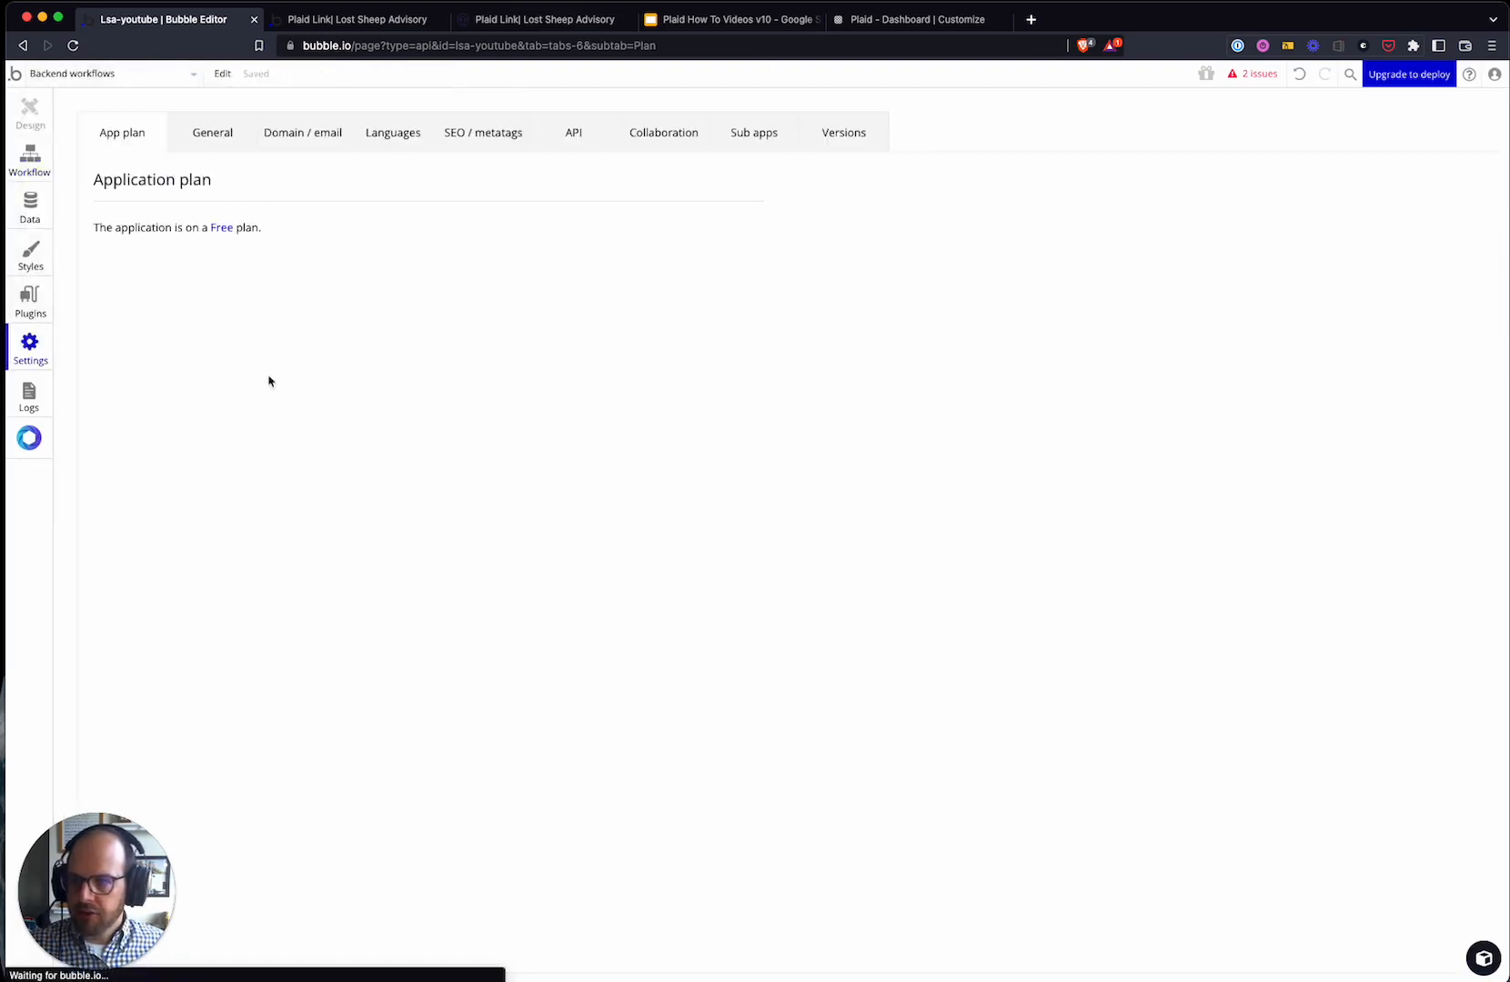
pyautogui.click(573, 134)
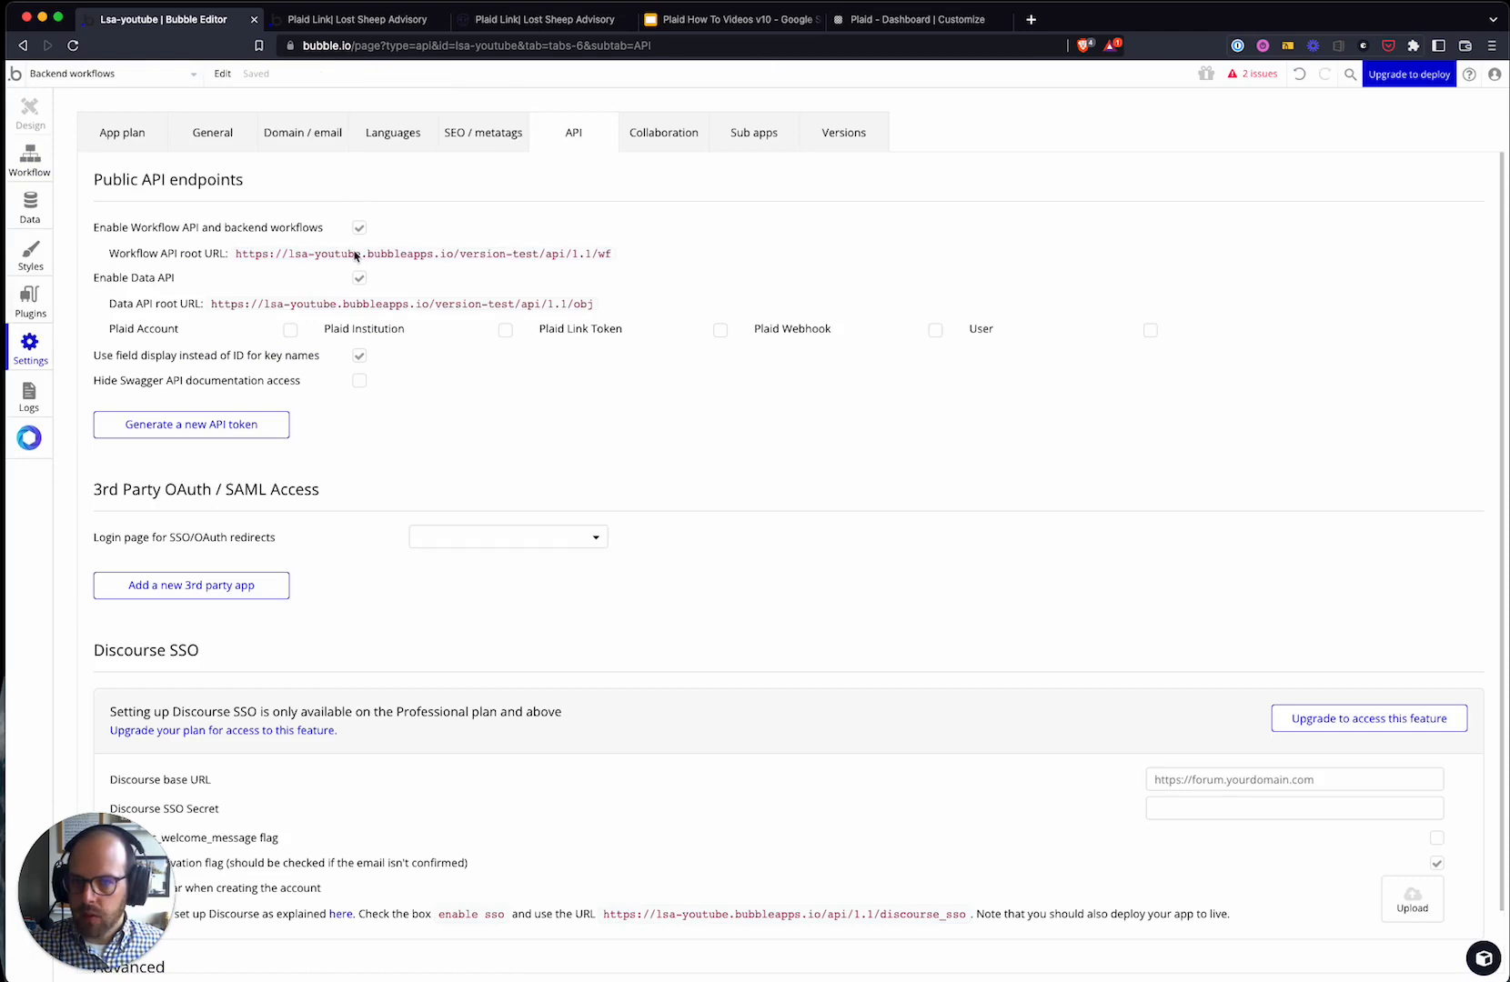
pyautogui.click(30, 162)
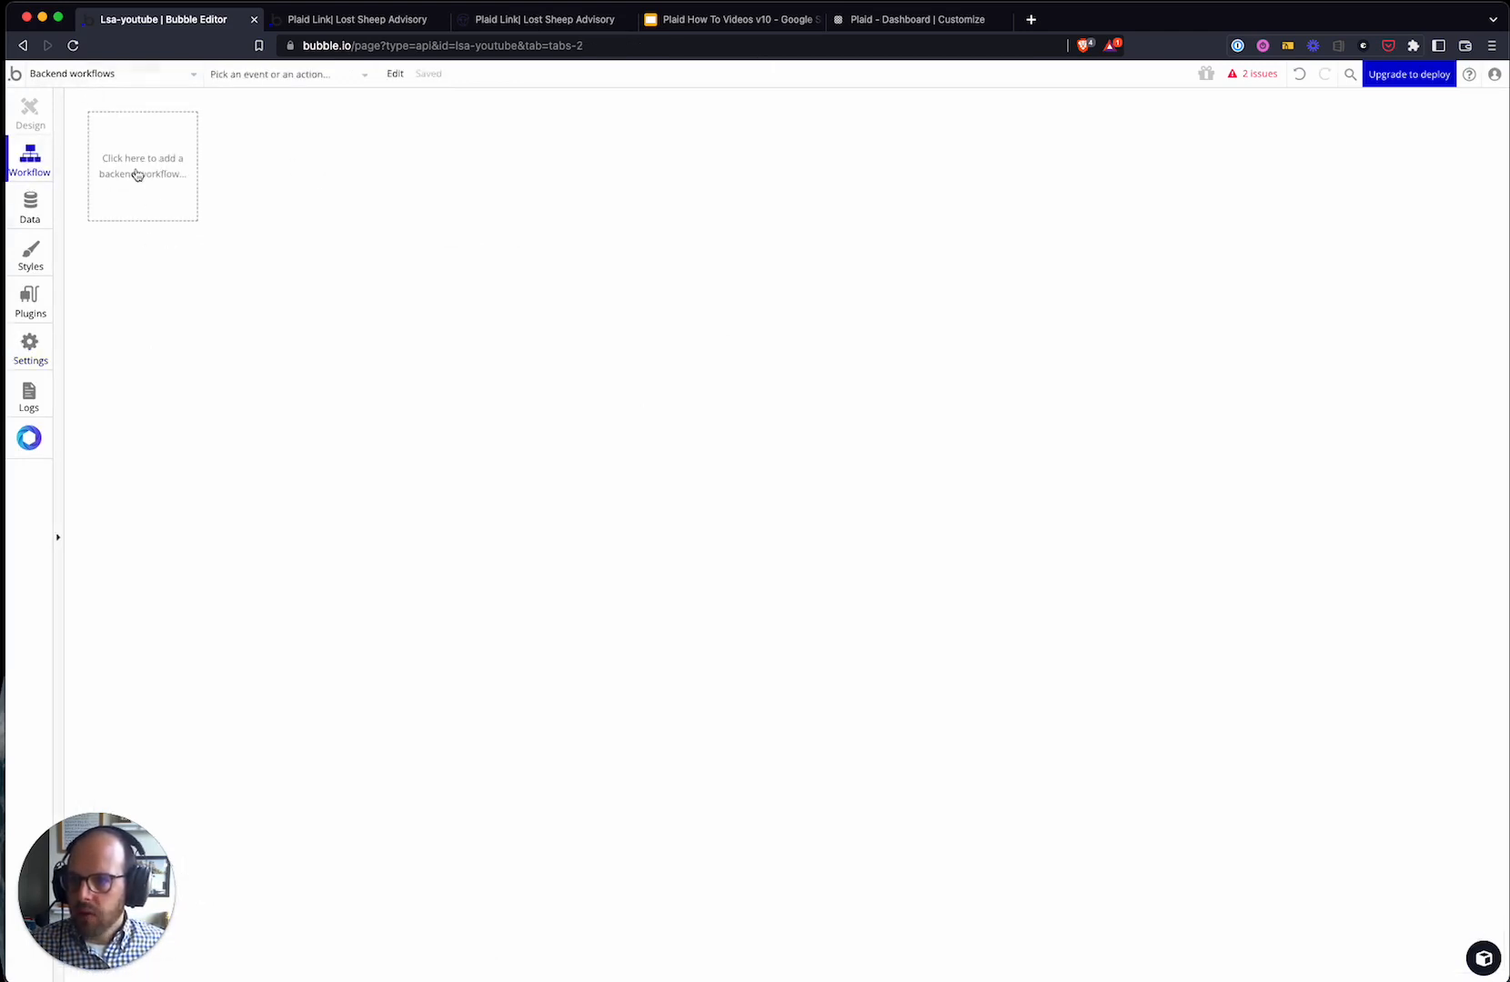
# - Create a new API workflow named plaid-webhook that runs without authentication
pyautogui.click(150, 195)
pyautogui.click(264, 231)
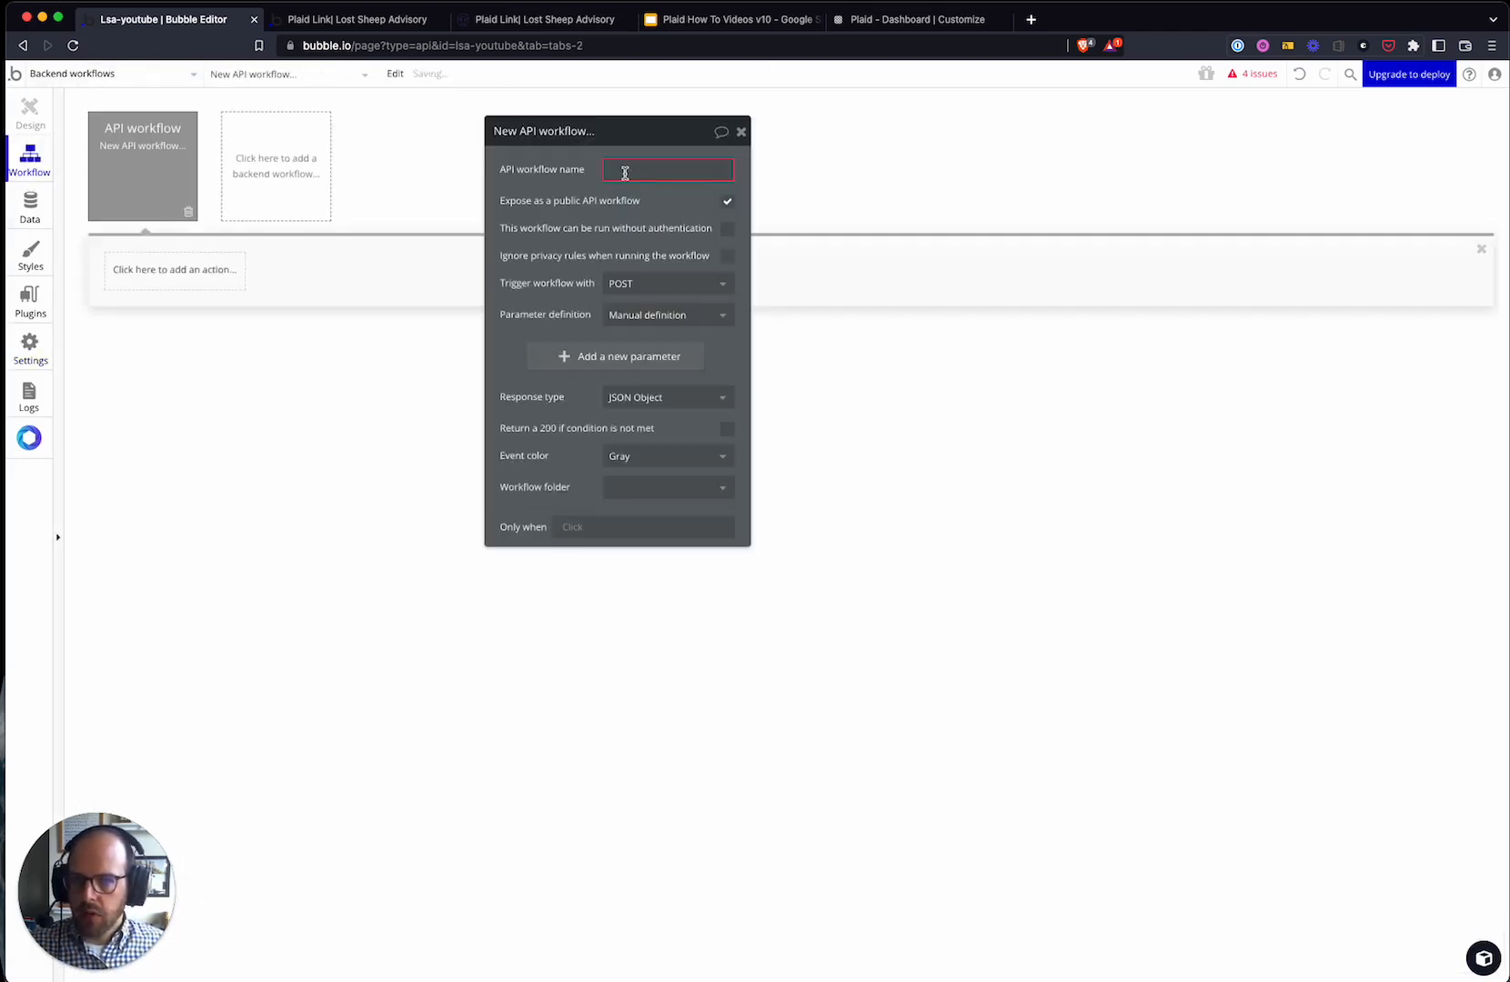
pyautogui.write('plaid-webhook')
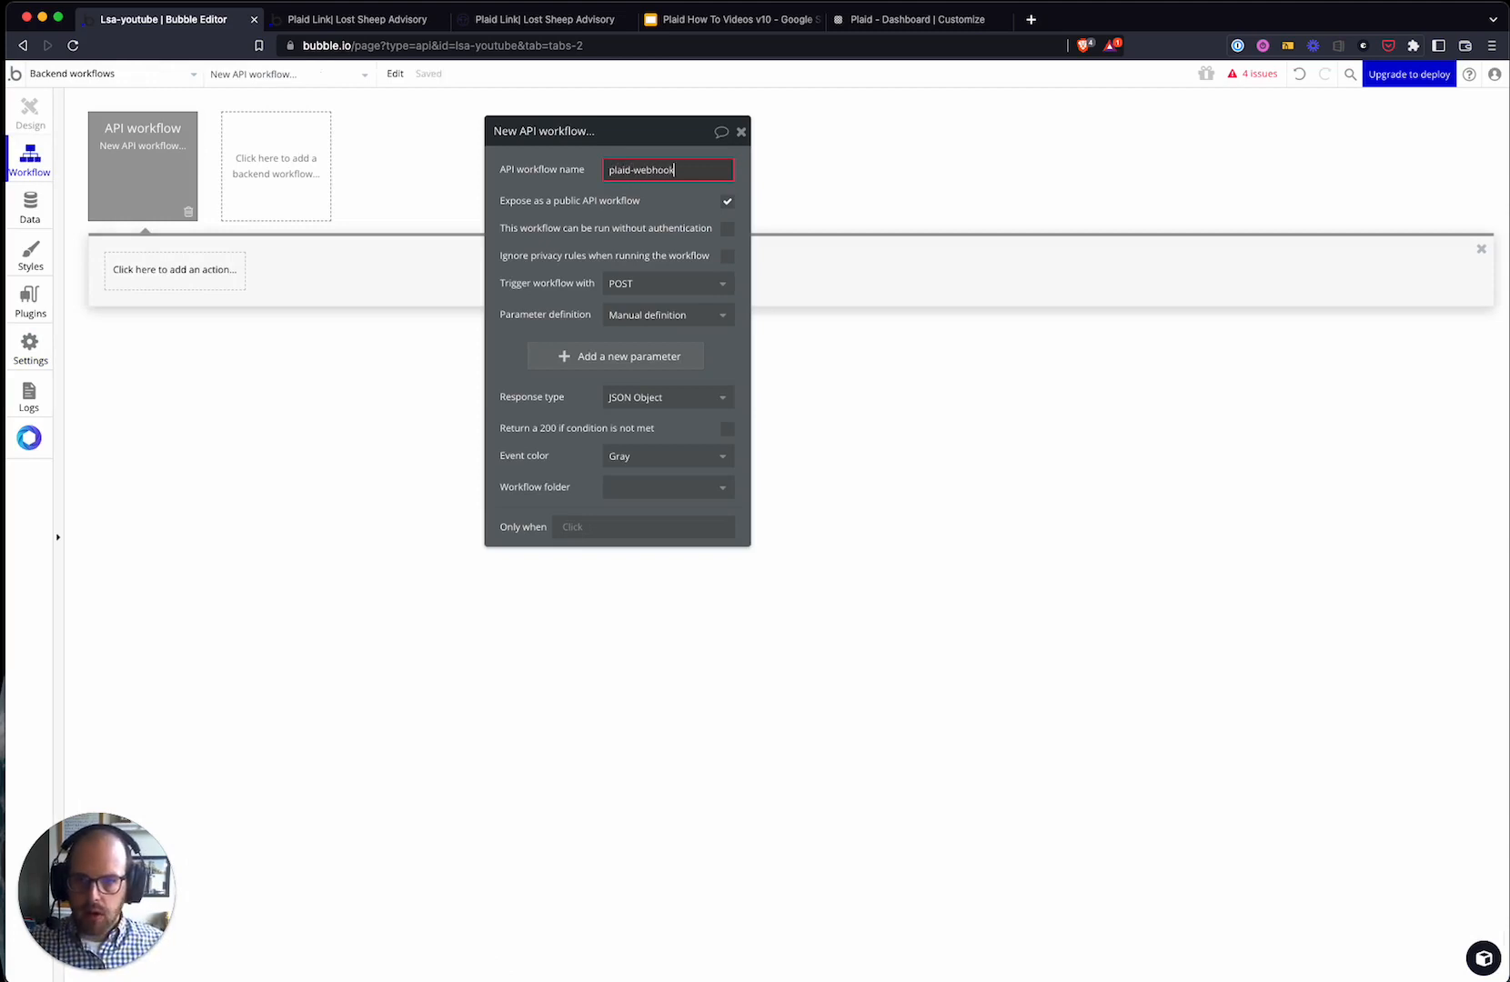
pyautogui.click(579, 211)
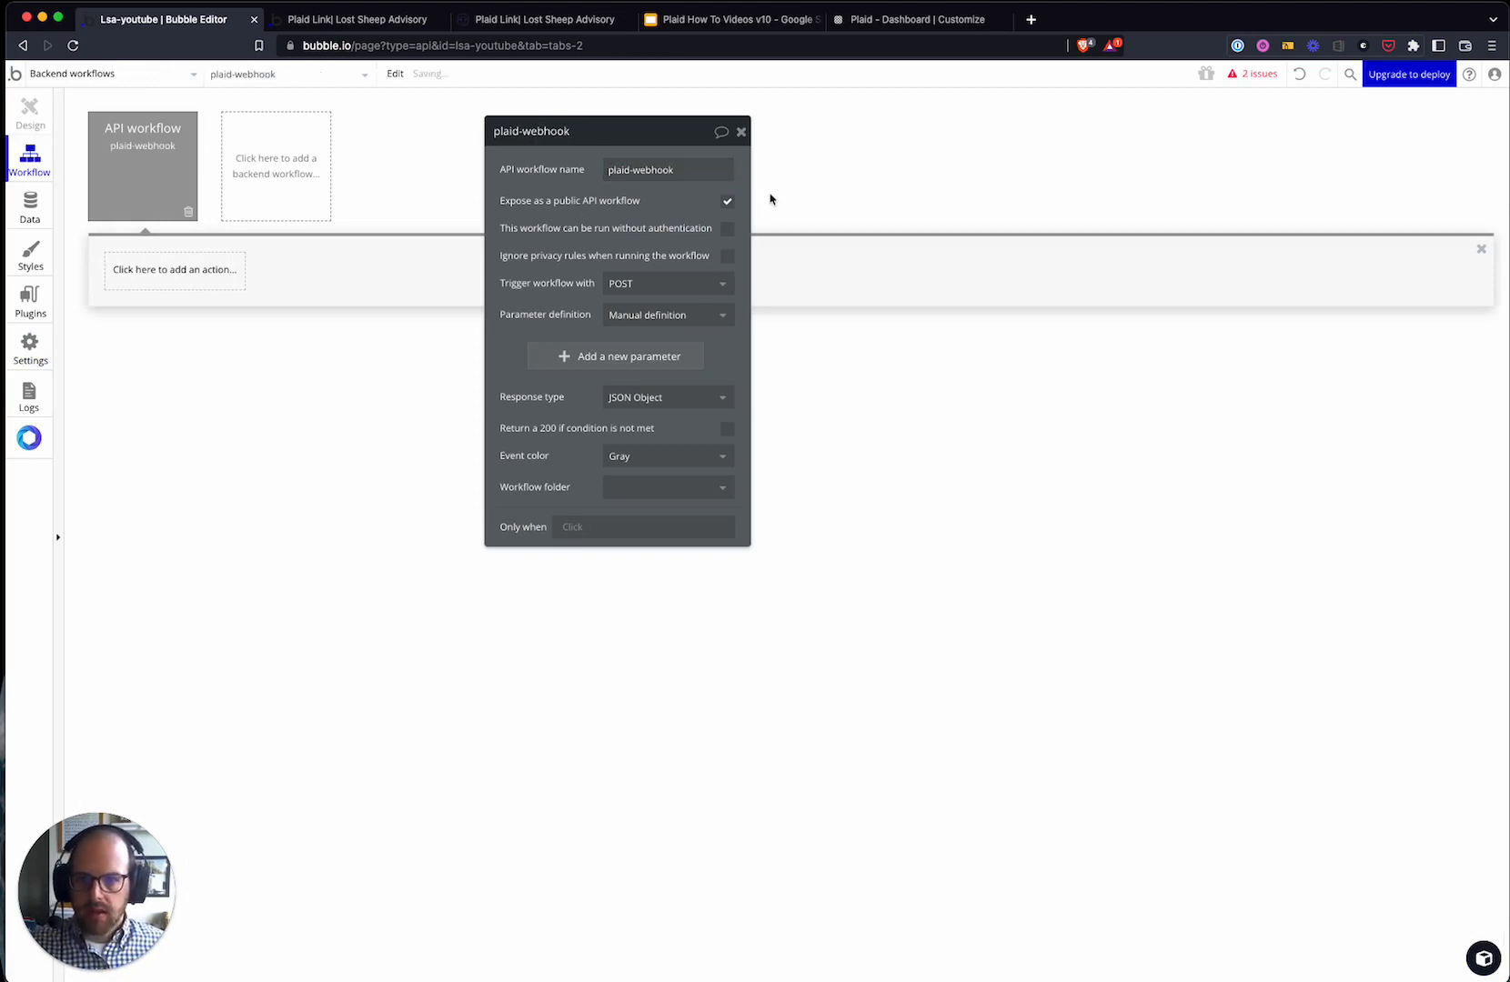
pyautogui.rightClick(731, 231)
pyautogui.click(716, 234)
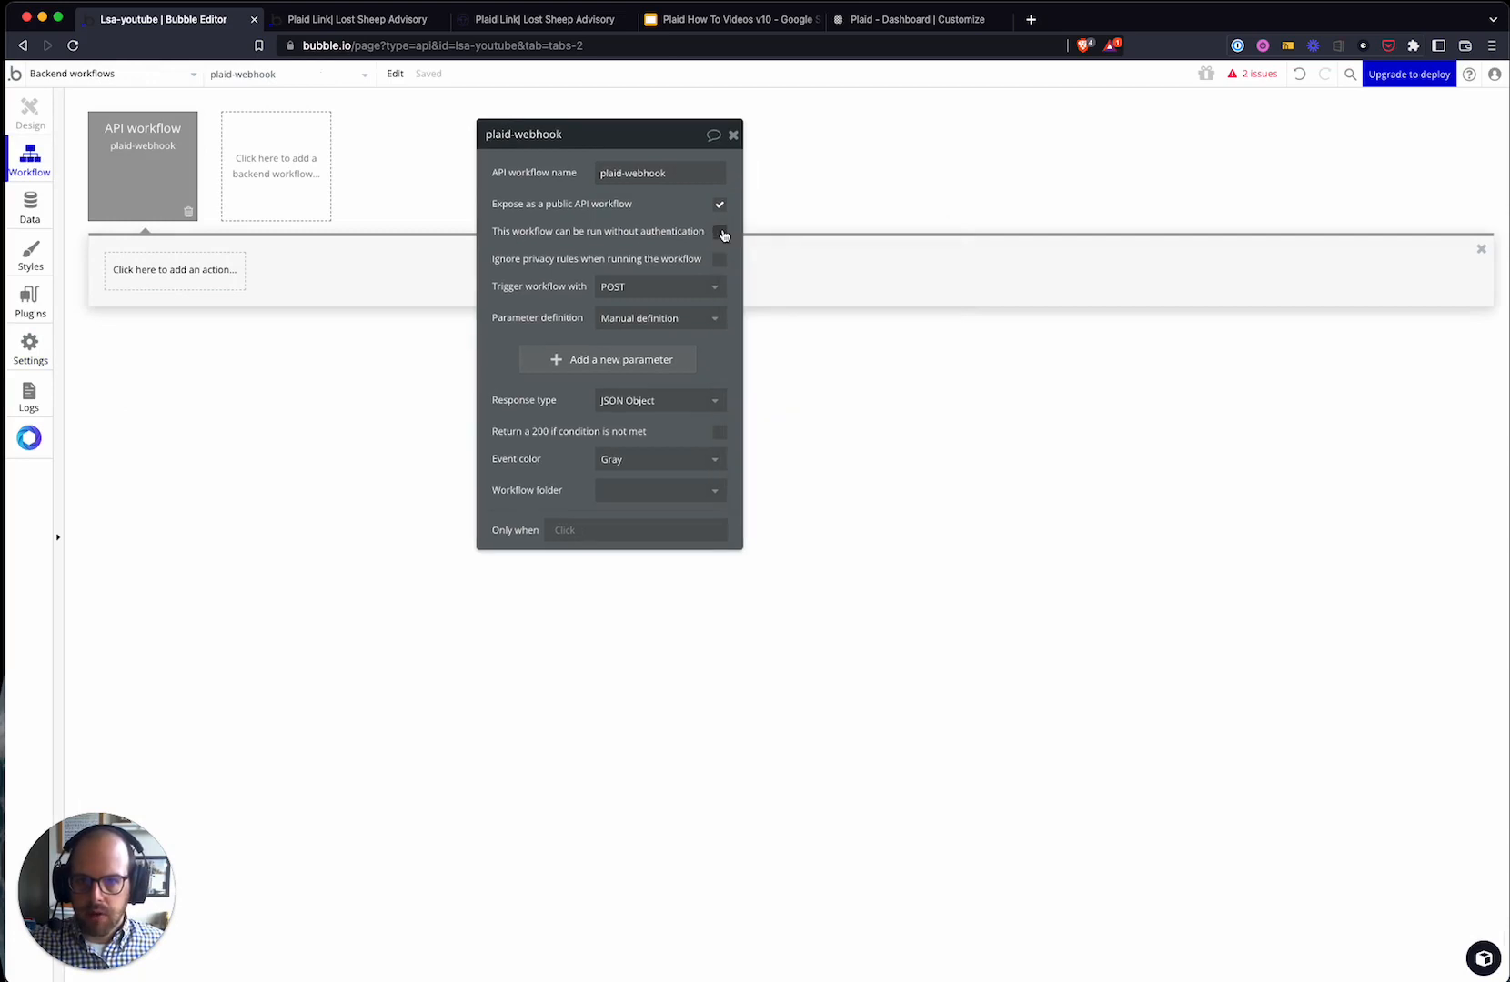
pyautogui.click(721, 234)
pyautogui.moveTo(629, 236); pyautogui.dragTo(687, 224)
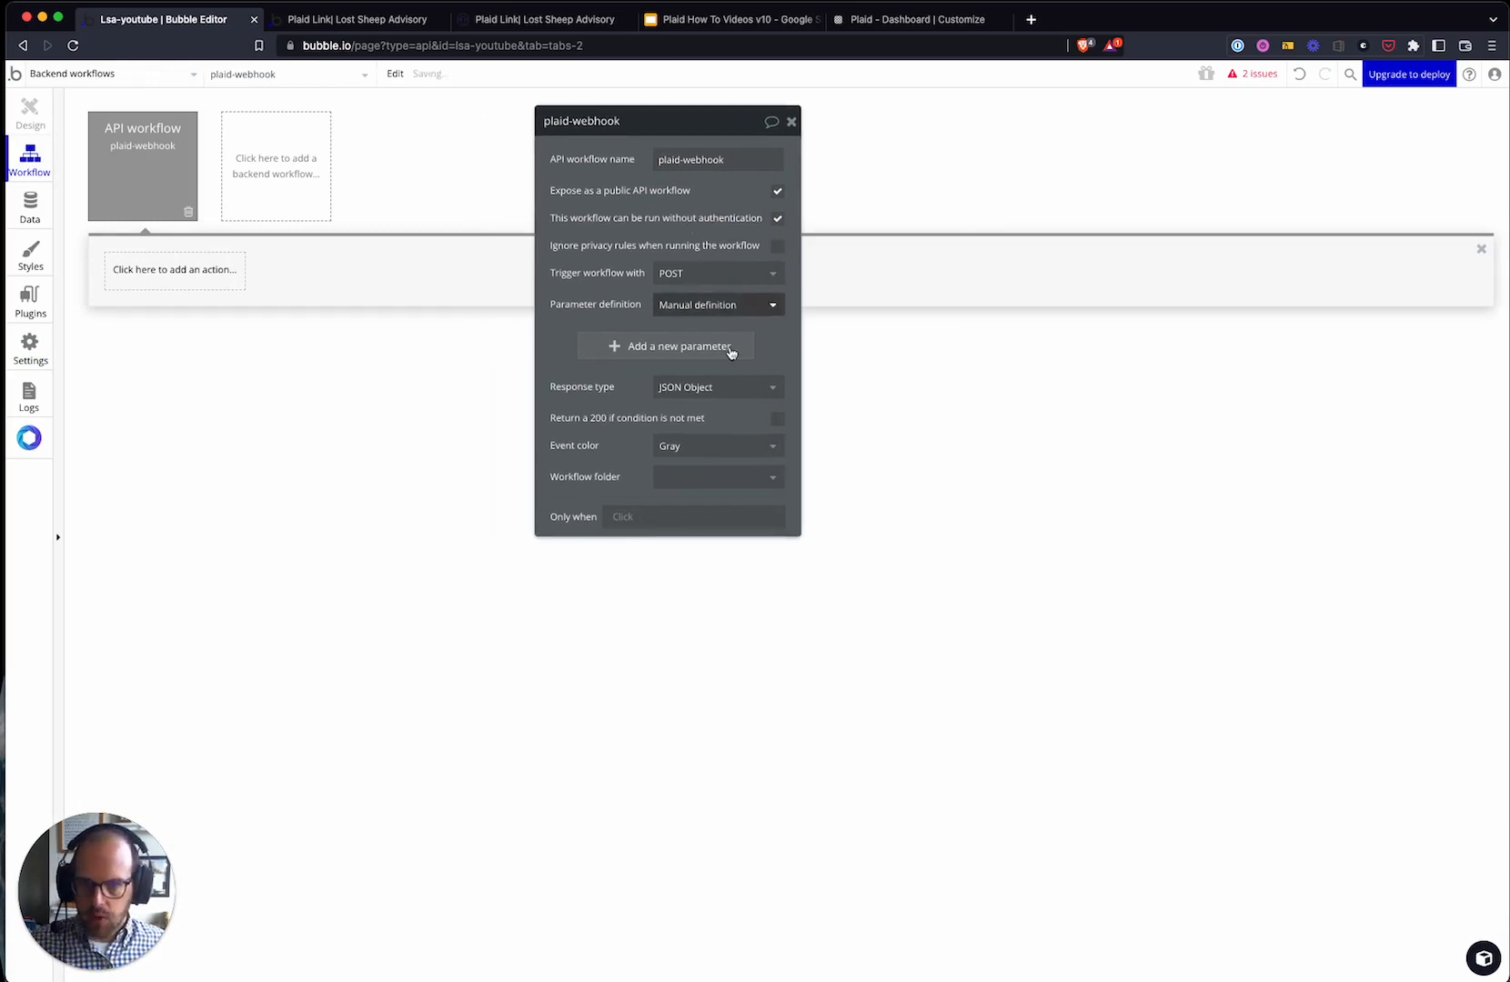
# - Set parameter definition to Detect request data, copy the initialize URL, and cancel detection
pyautogui.click(683, 307)
pyautogui.click(691, 352)
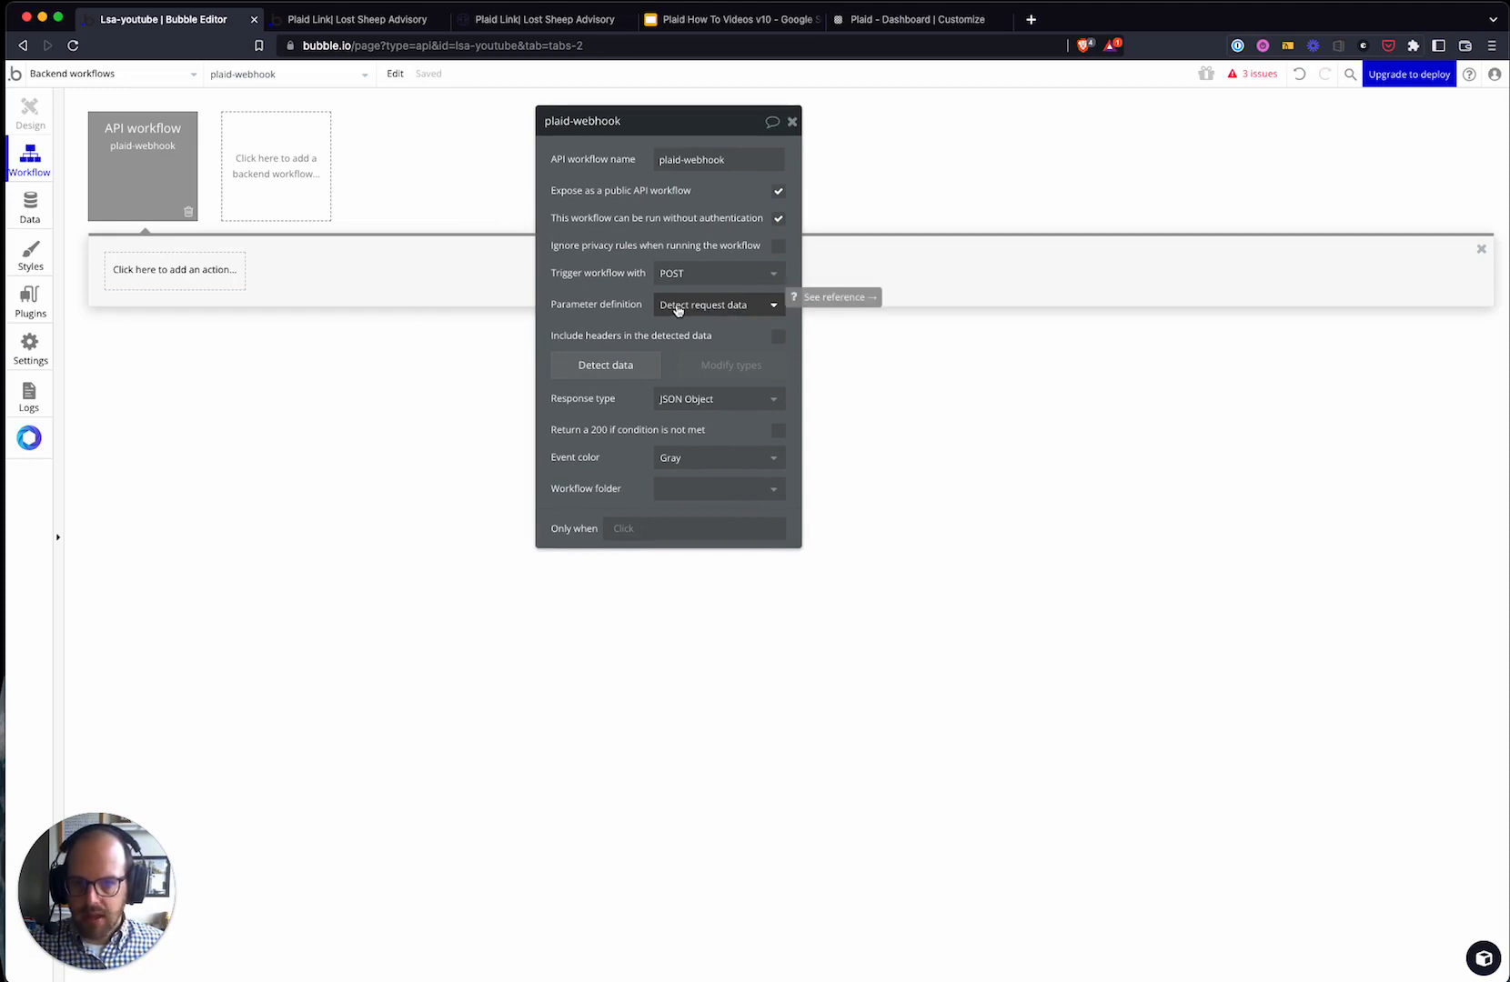
pyautogui.click(627, 372)
pyautogui.click(762, 208)
pyautogui.click(728, 311)
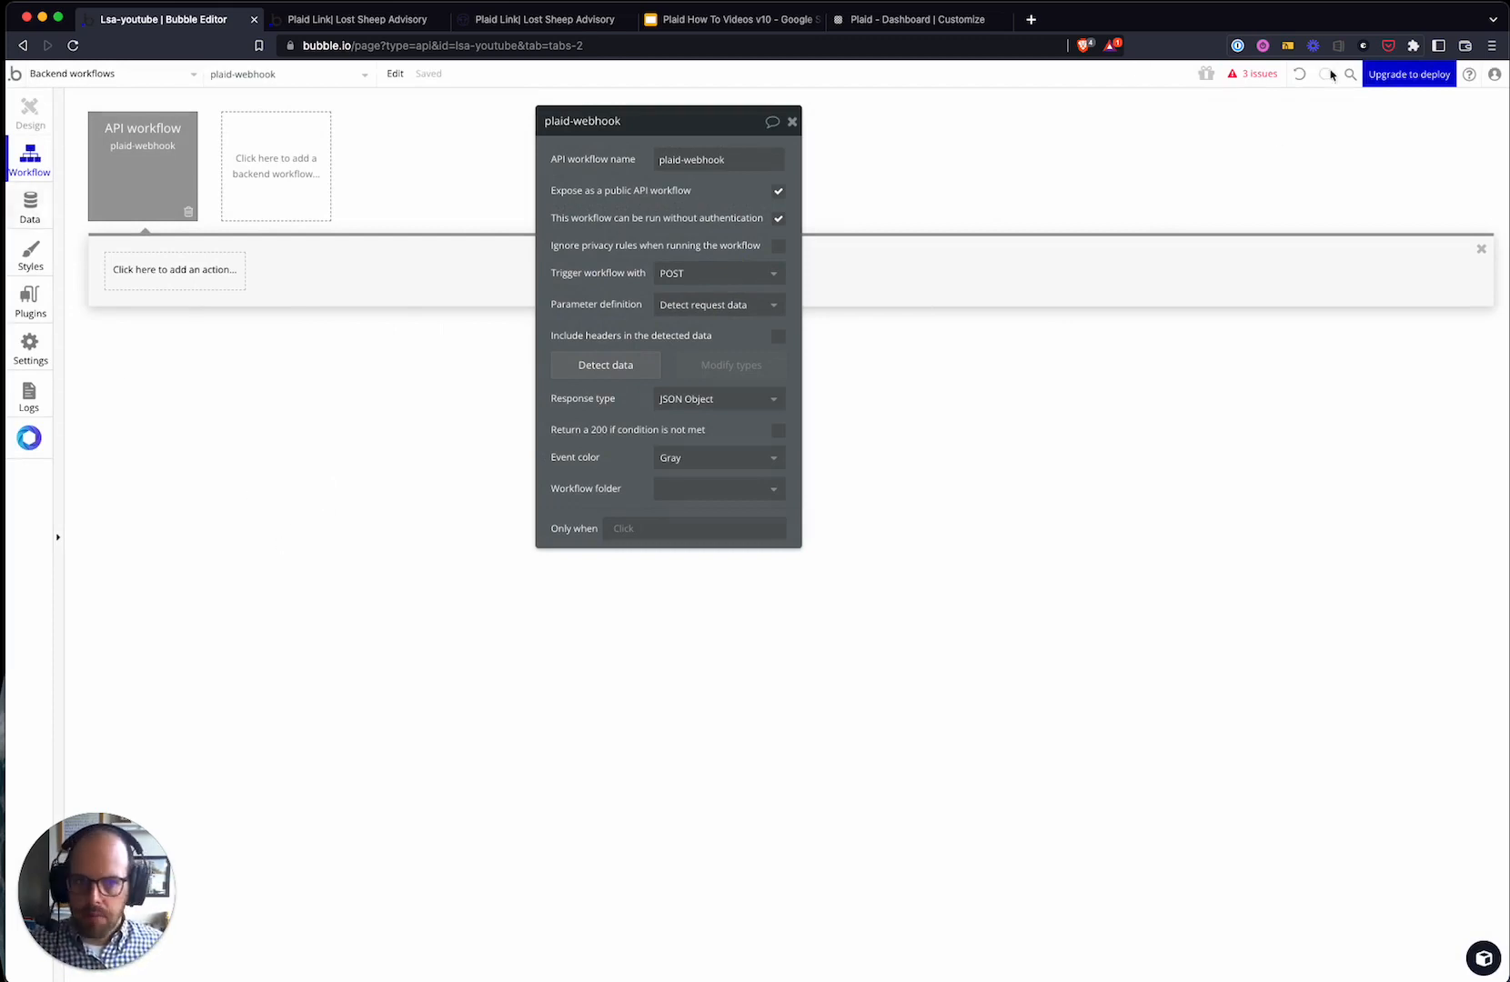
pyautogui.click(147, 78)
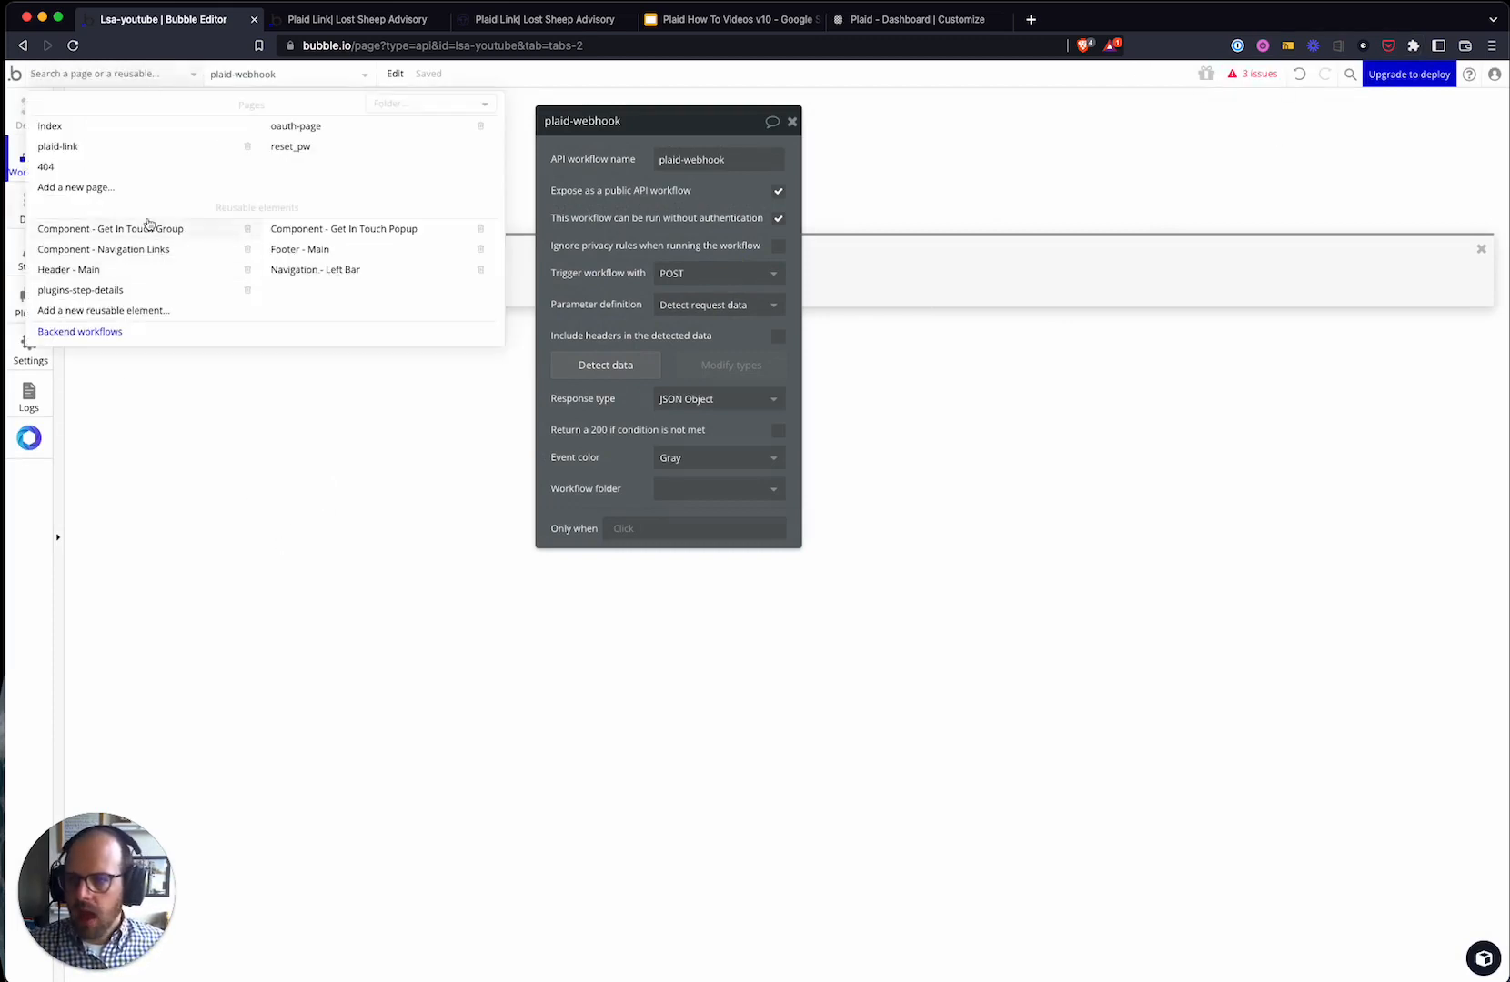
# - Paste the webhook URL into the Create Link Token step's callback URL field
pyautogui.click(101, 149)
pyautogui.click(175, 189)
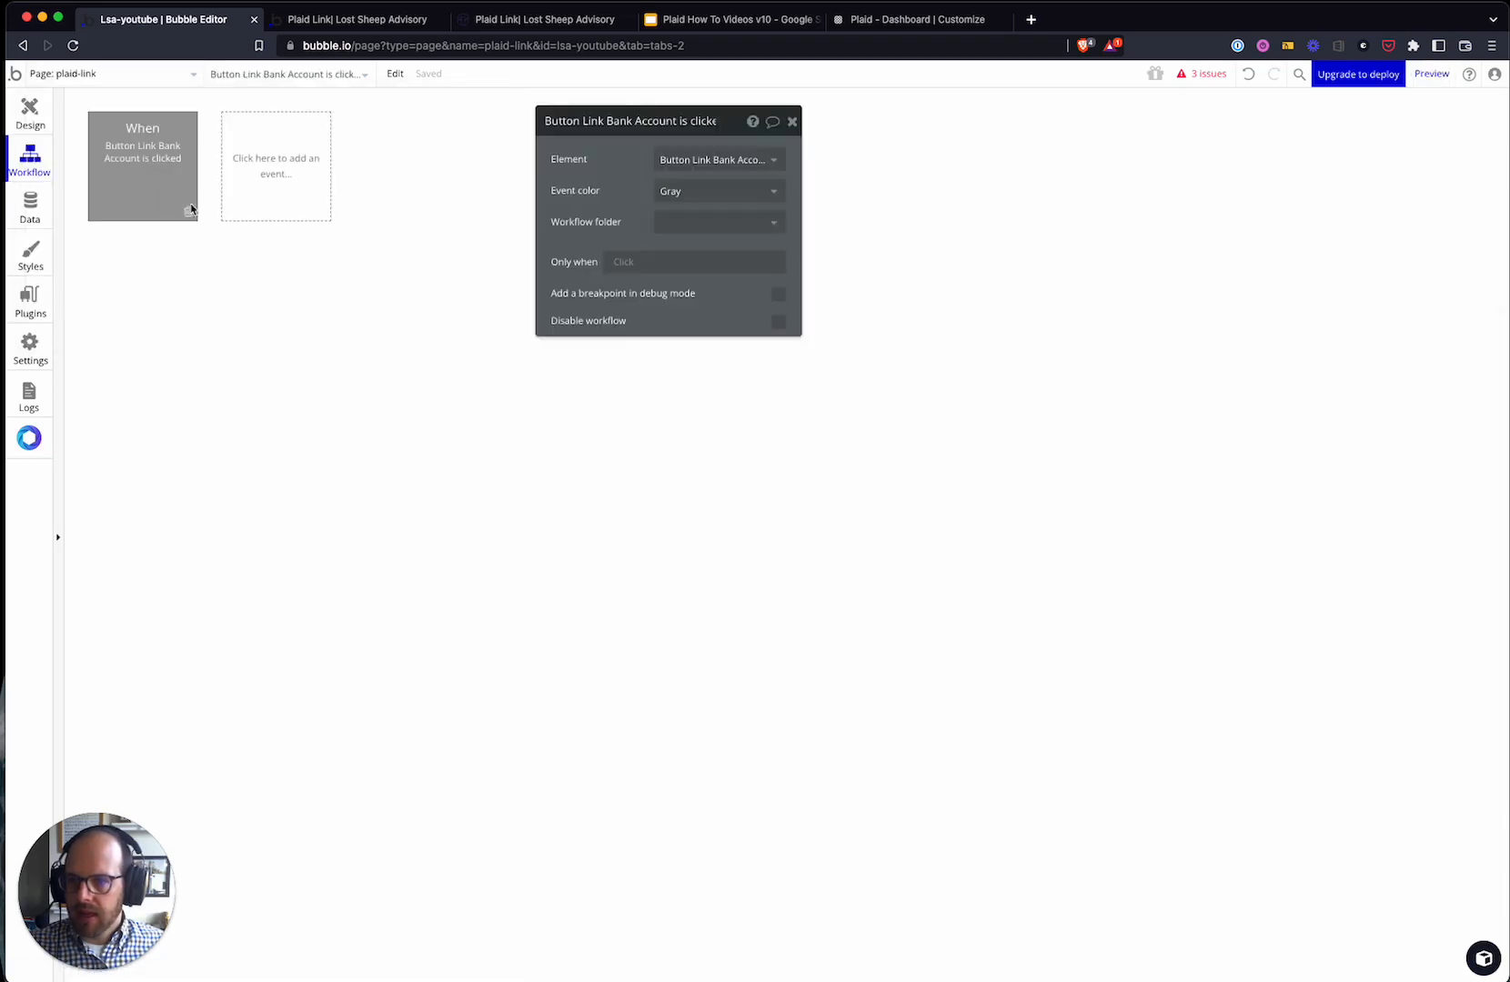
pyautogui.click(150, 274)
pyautogui.click(691, 285)
pyautogui.write('https://lsa-youtube.bubbleapps.io/version-tes')
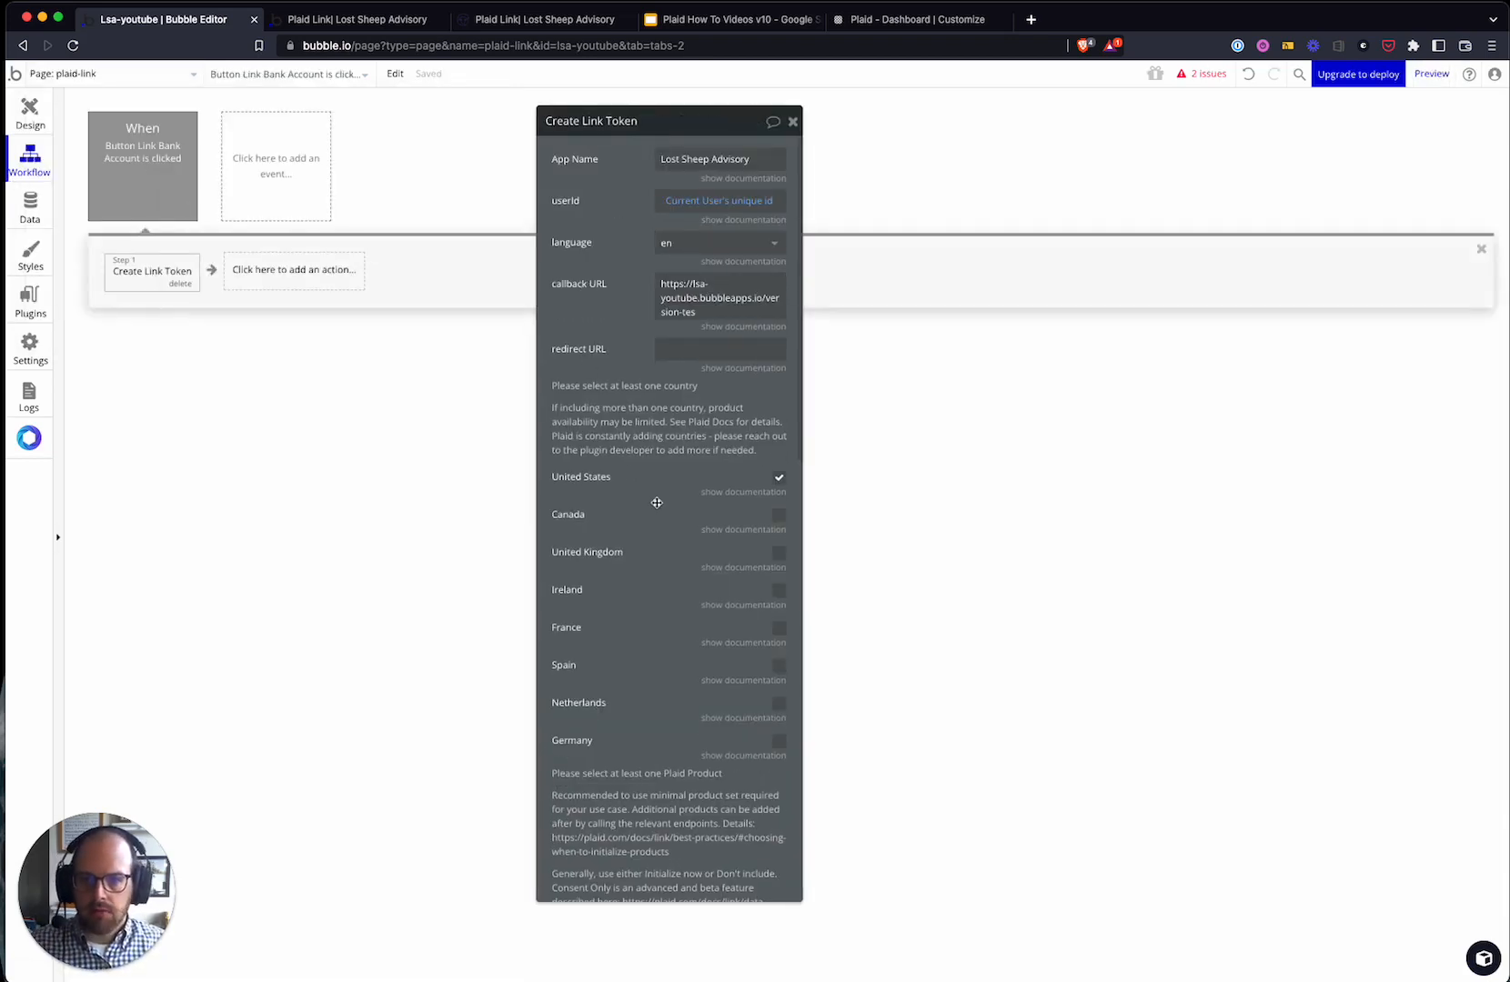
pyautogui.click(721, 298)
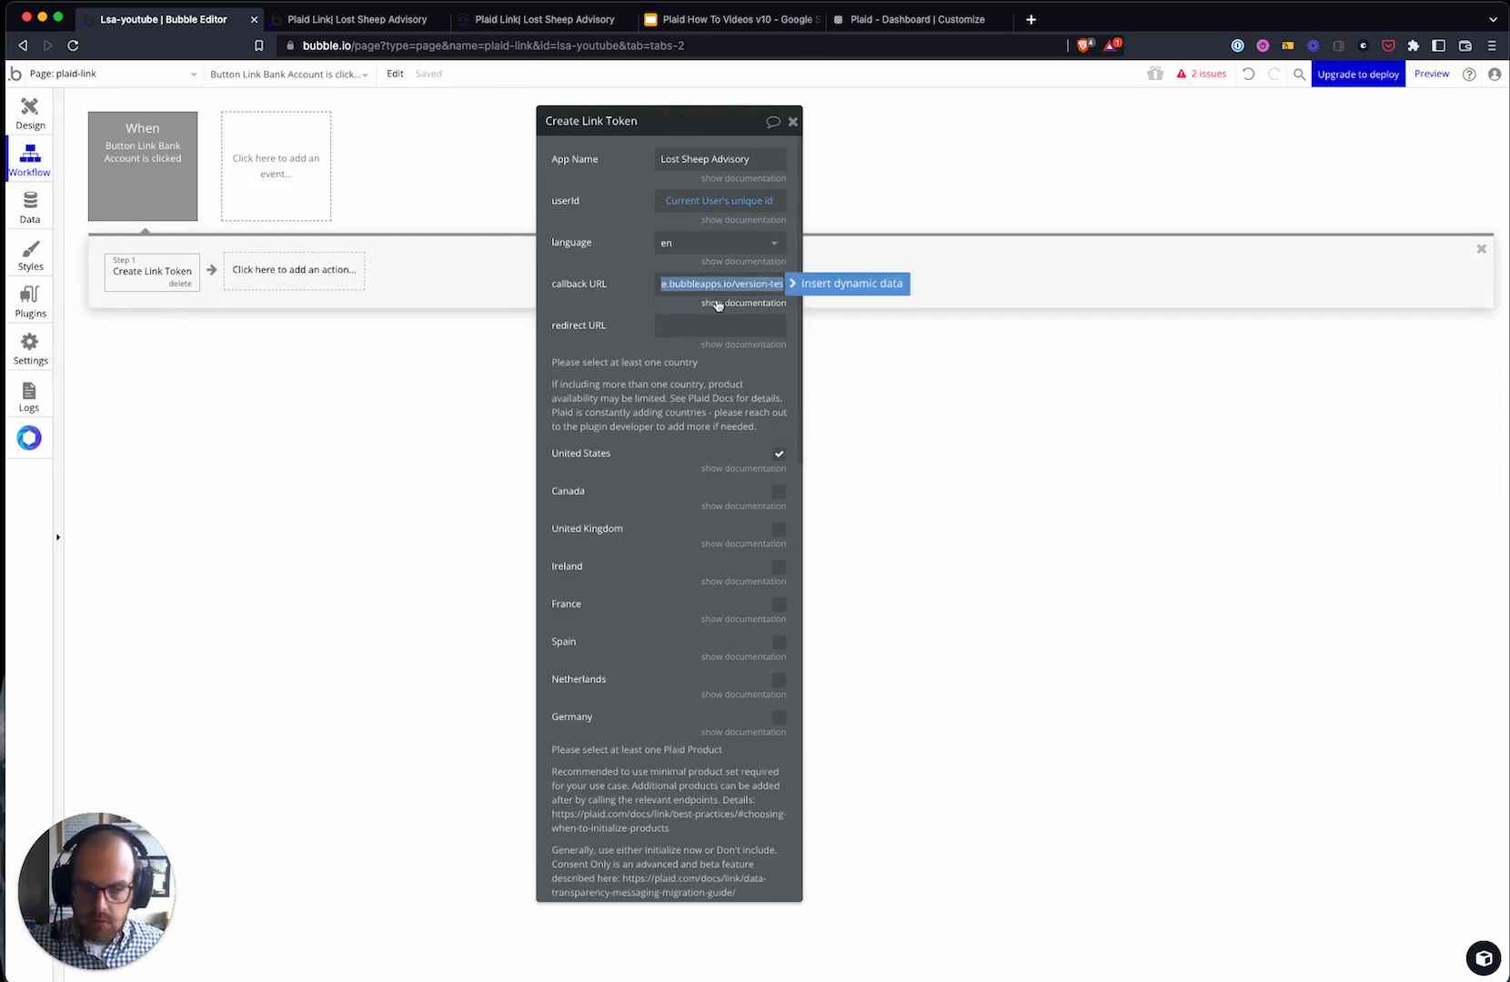
pyautogui.click(583, 353)
# - Reopen the plaid-webhook workflow, copy its initialize URL from Detect data, and cancel
pyautogui.click(92, 71)
pyautogui.click(91, 329)
pyautogui.click(162, 179)
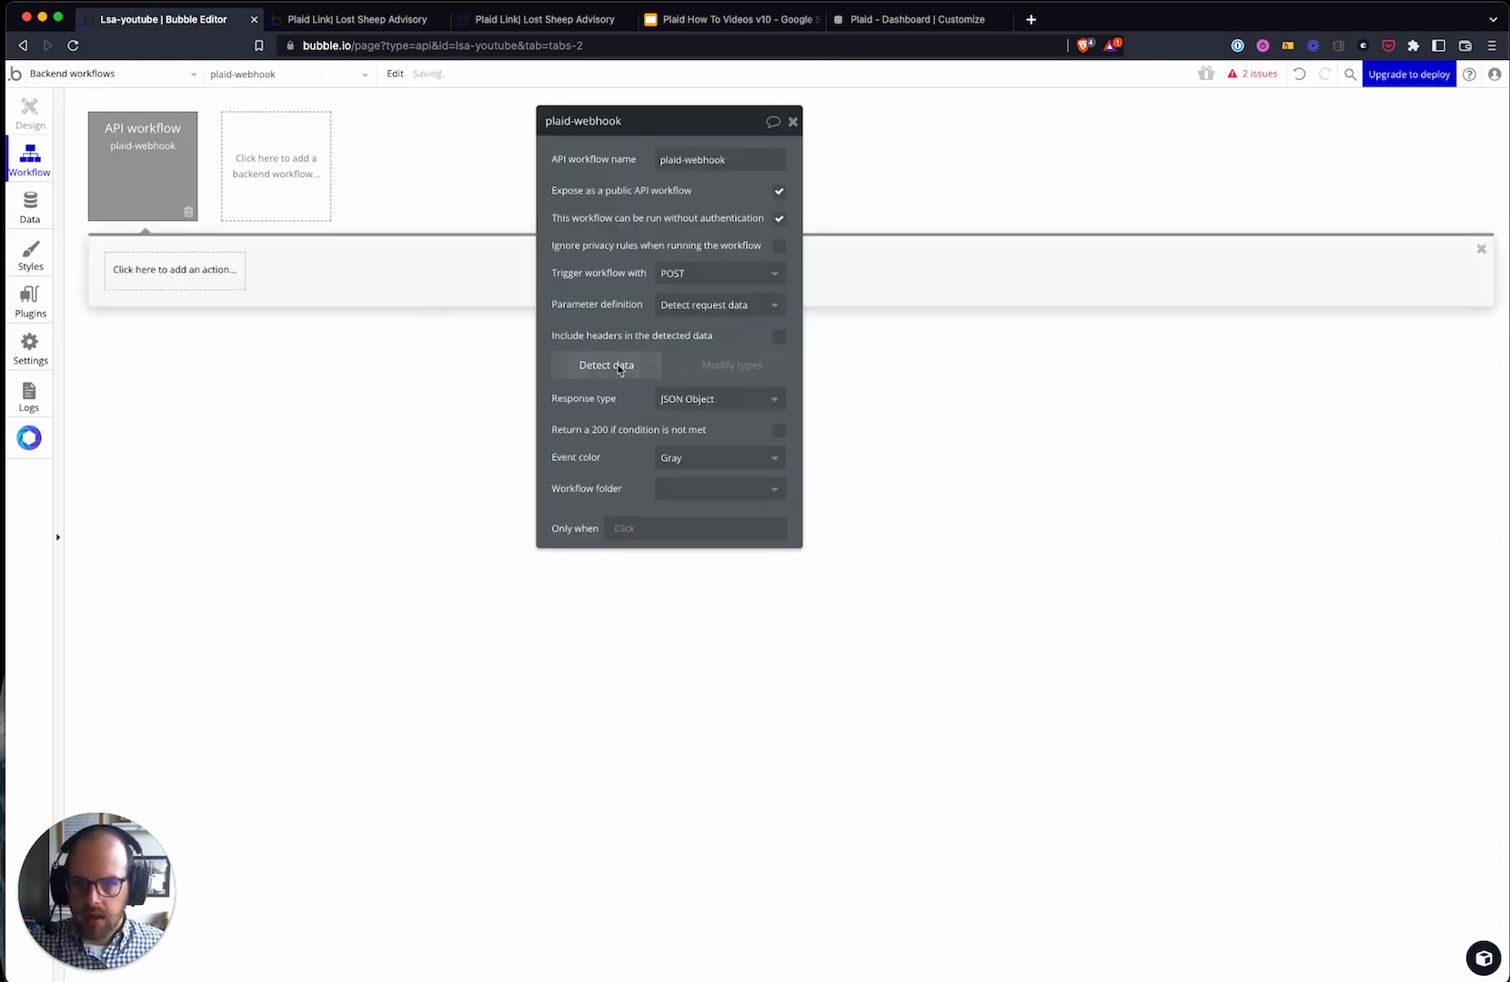
pyautogui.click(621, 366)
pyautogui.click(908, 207)
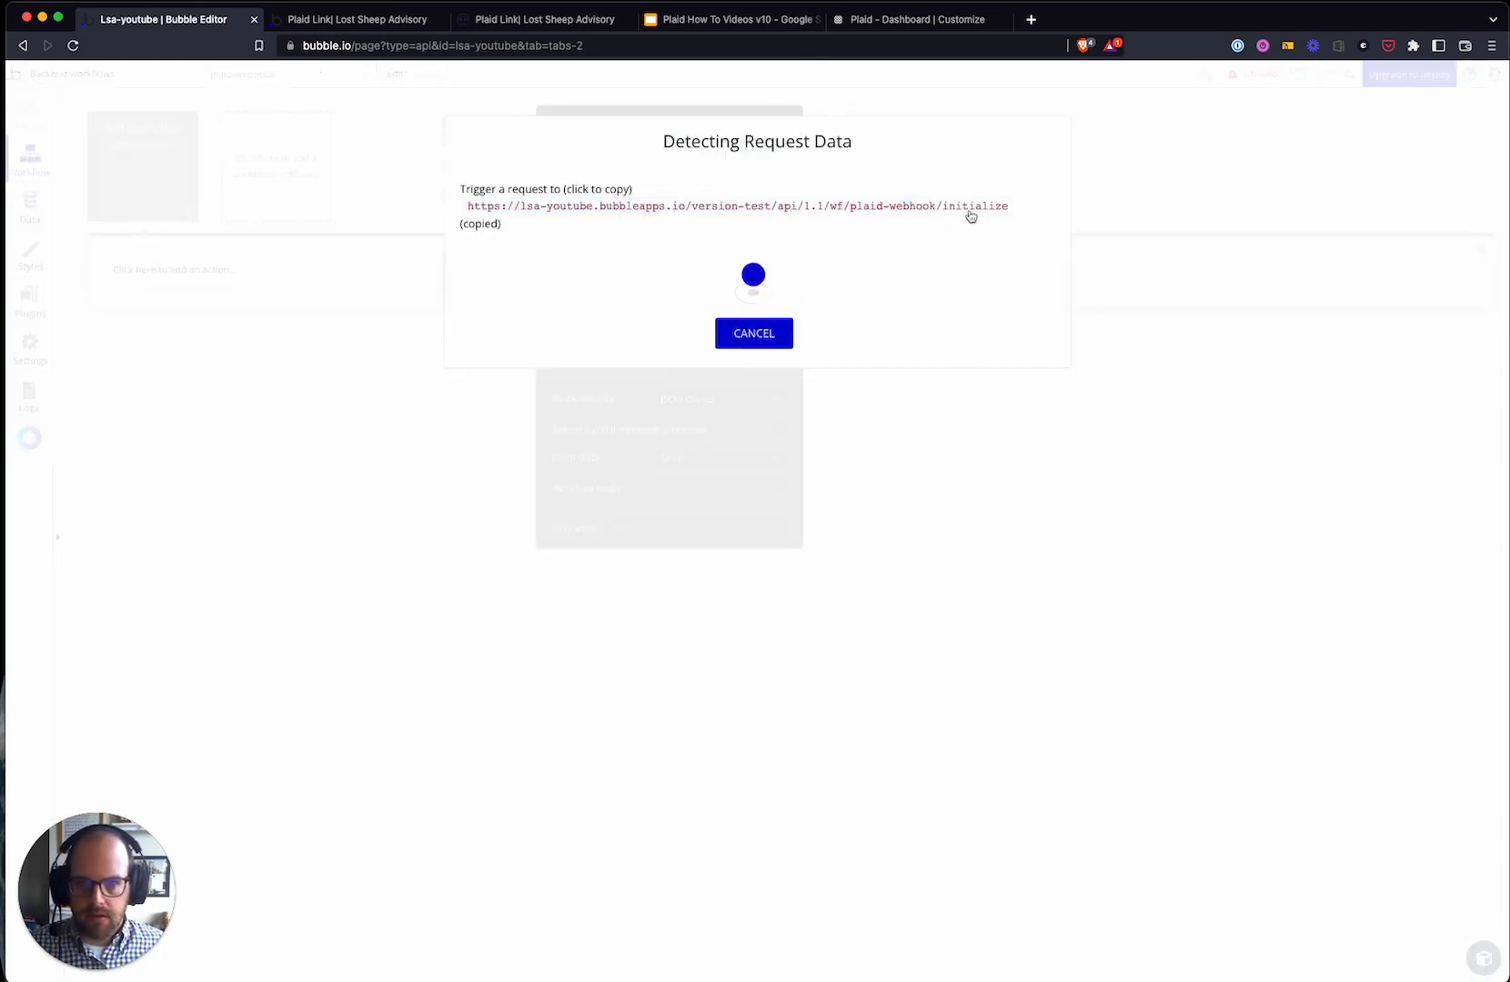
pyautogui.click(1008, 208)
pyautogui.click(1010, 209)
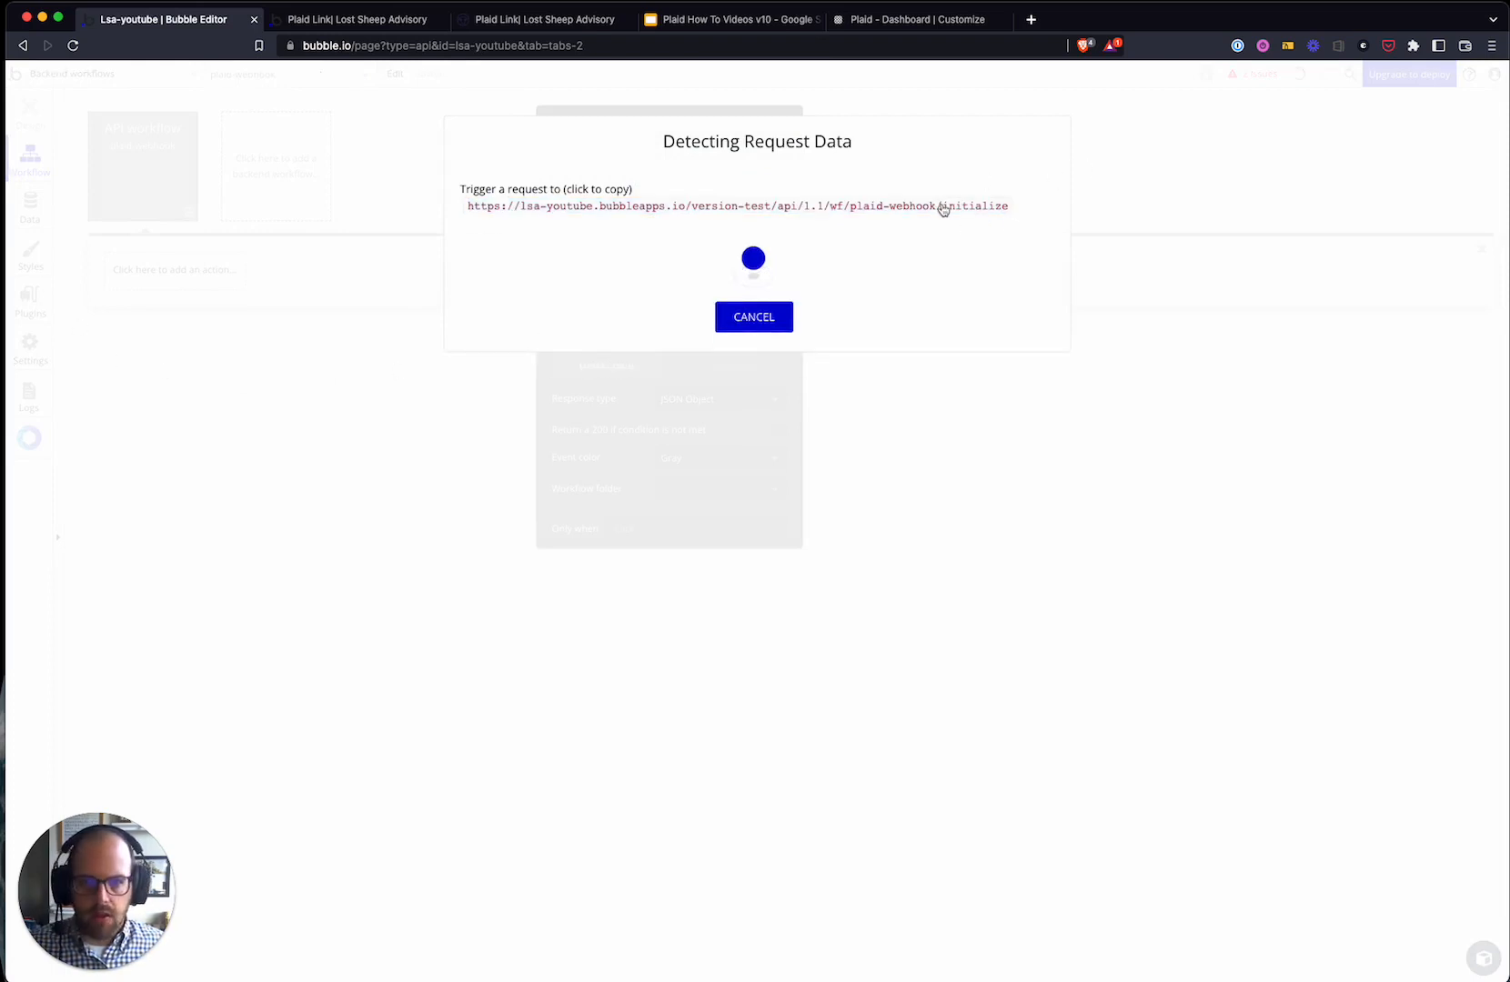
pyautogui.click(751, 318)
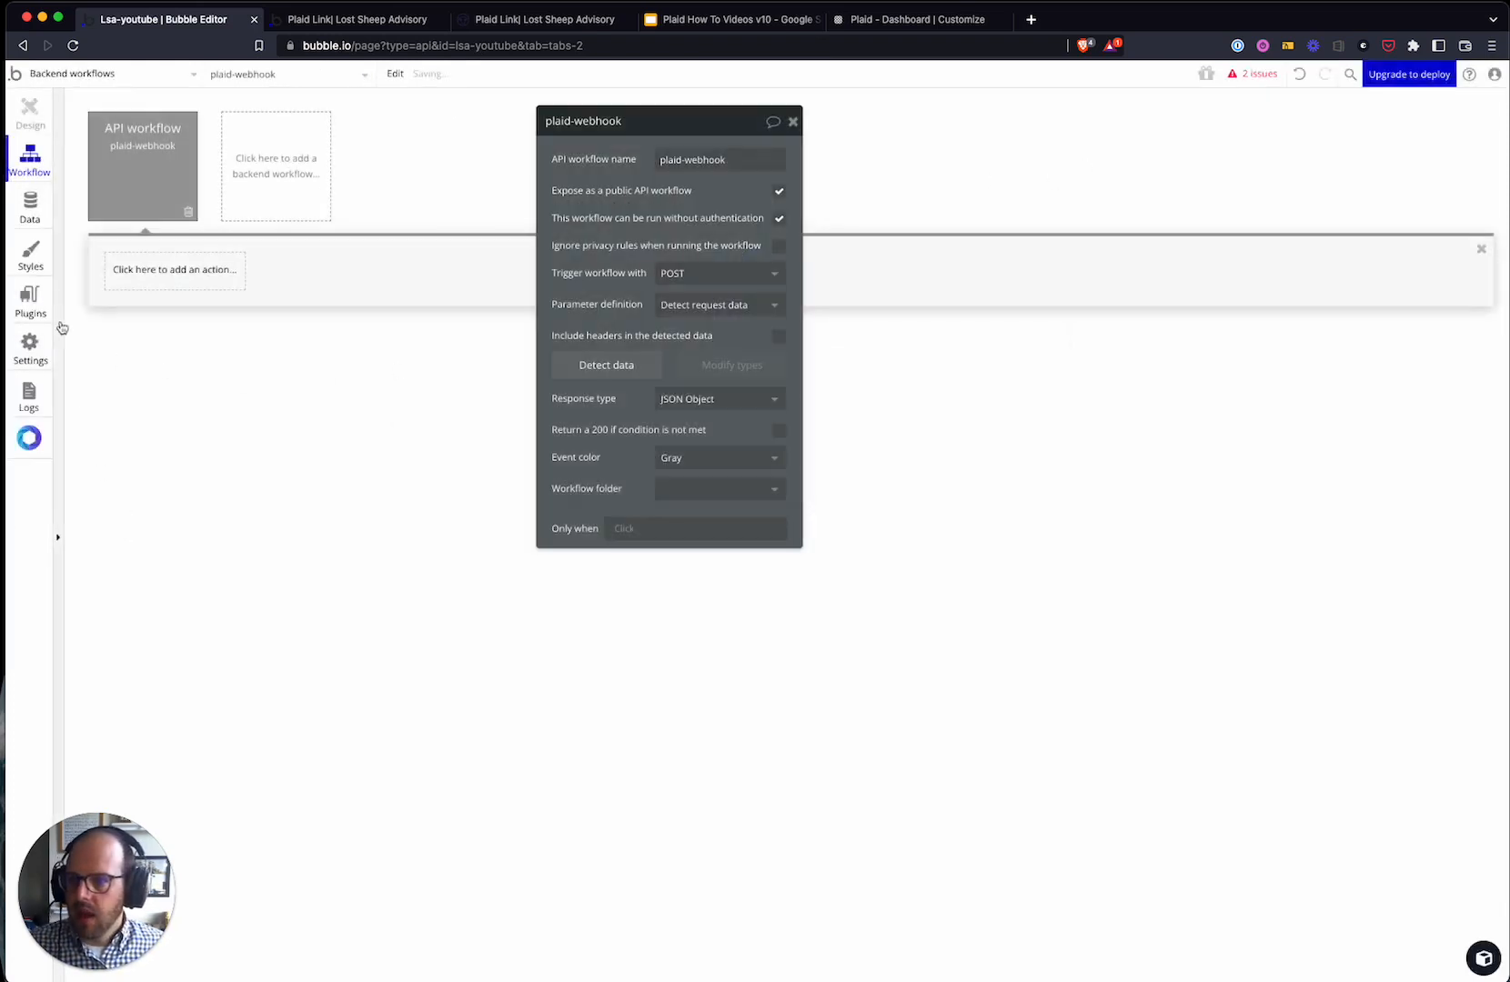
# - Open the plaid-link page's Create Link Token step and view its full callback URL
pyautogui.click(82, 73)
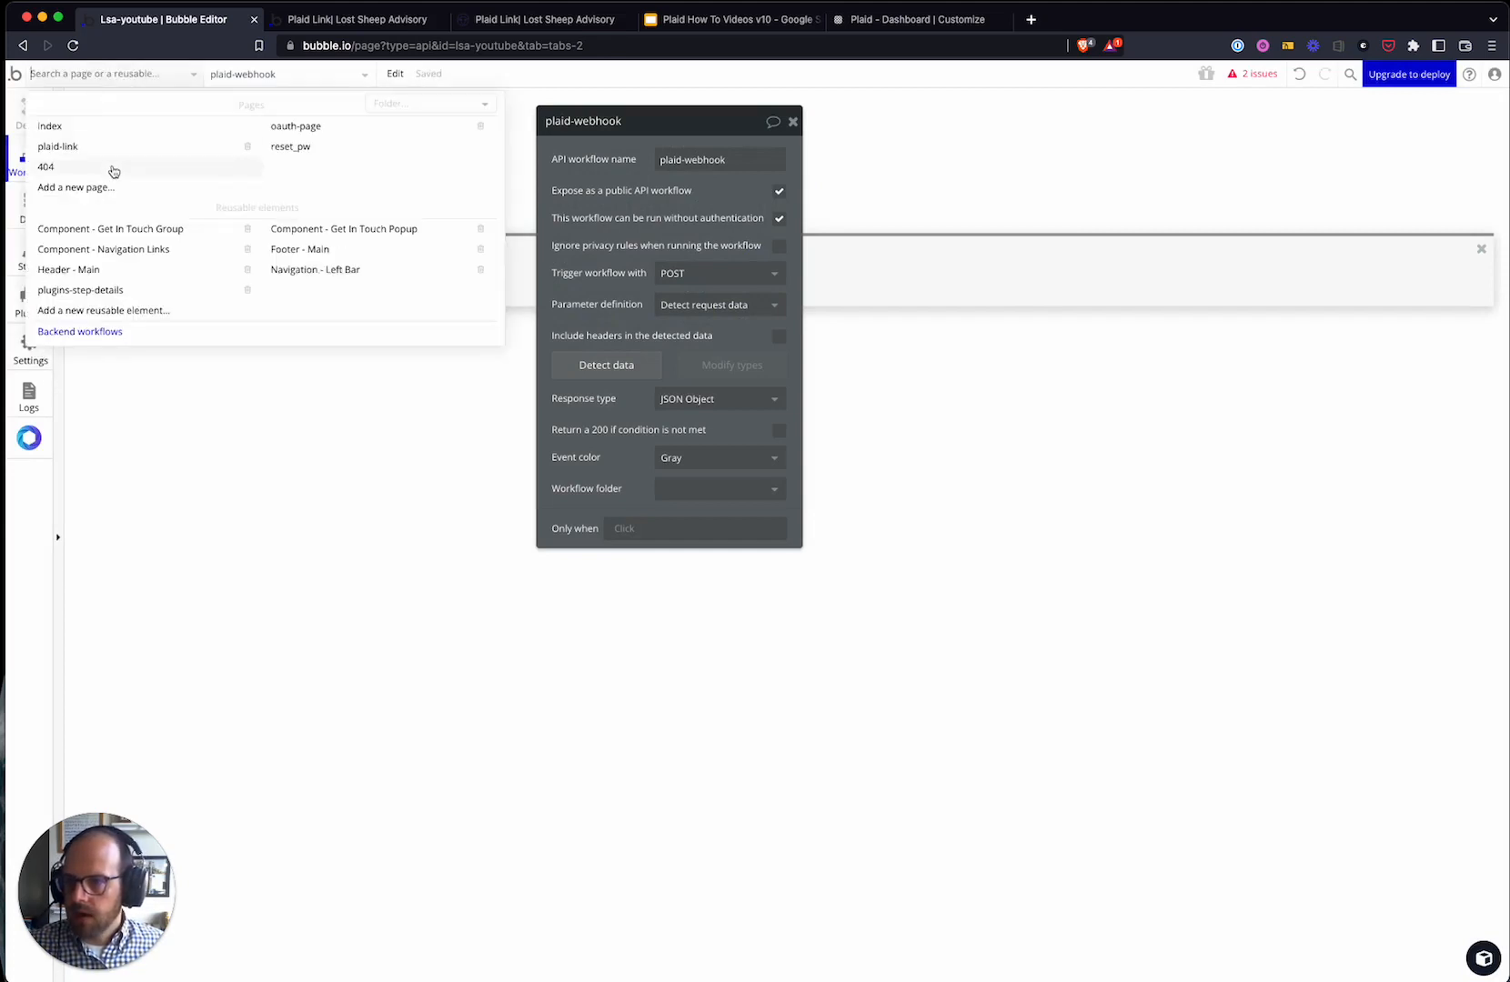
pyautogui.click(101, 148)
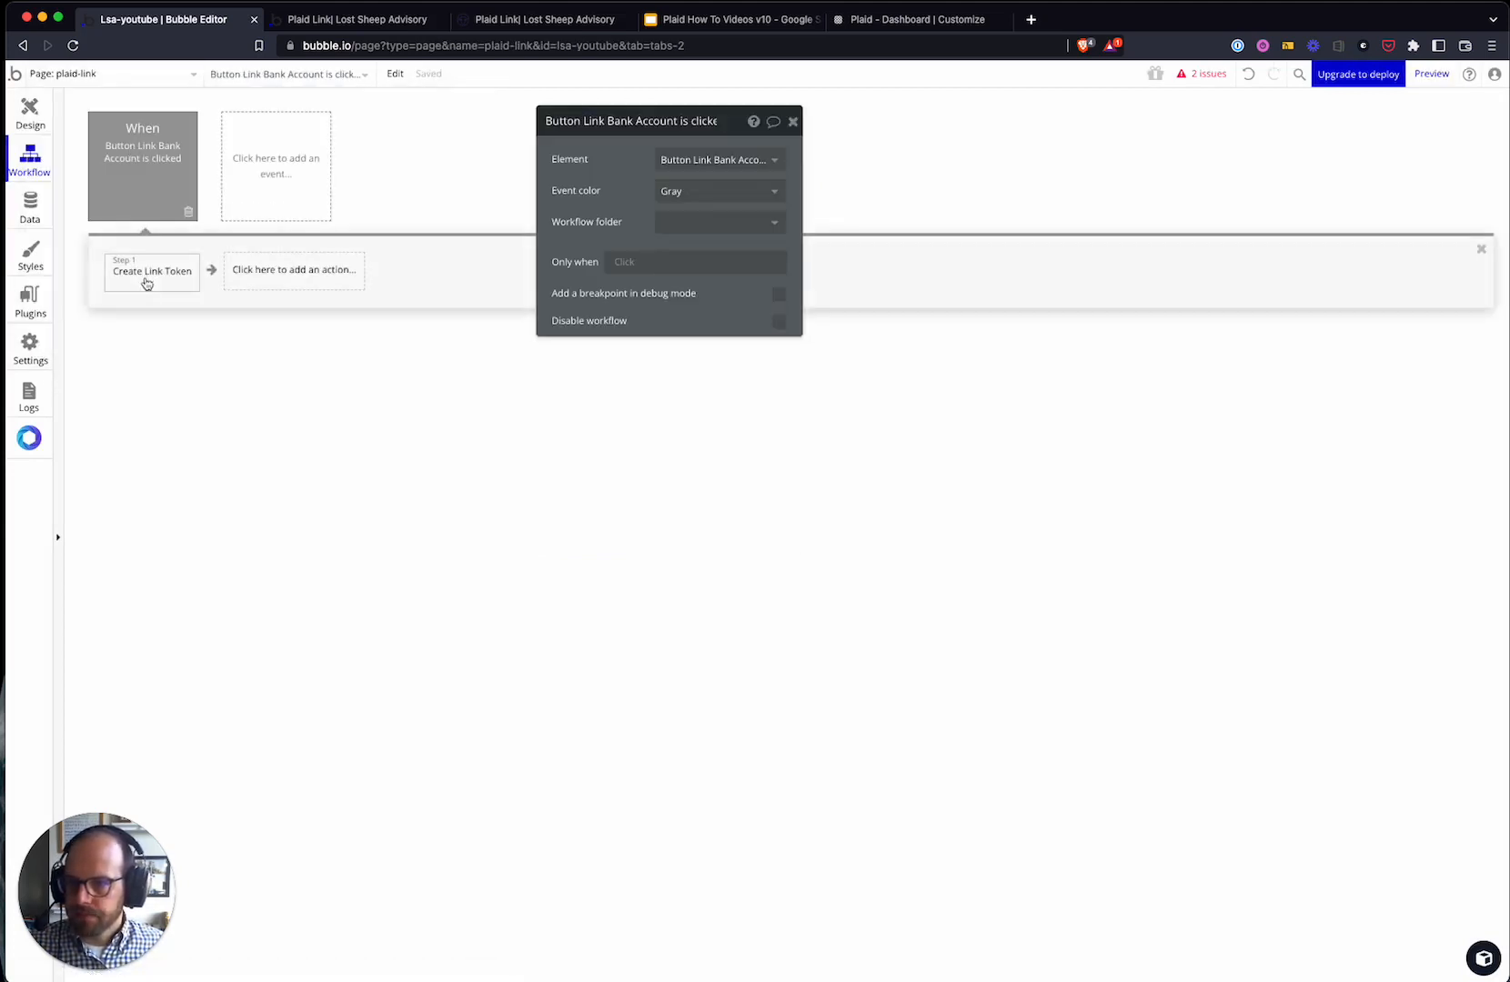
pyautogui.click(145, 275)
pyautogui.click(739, 301)
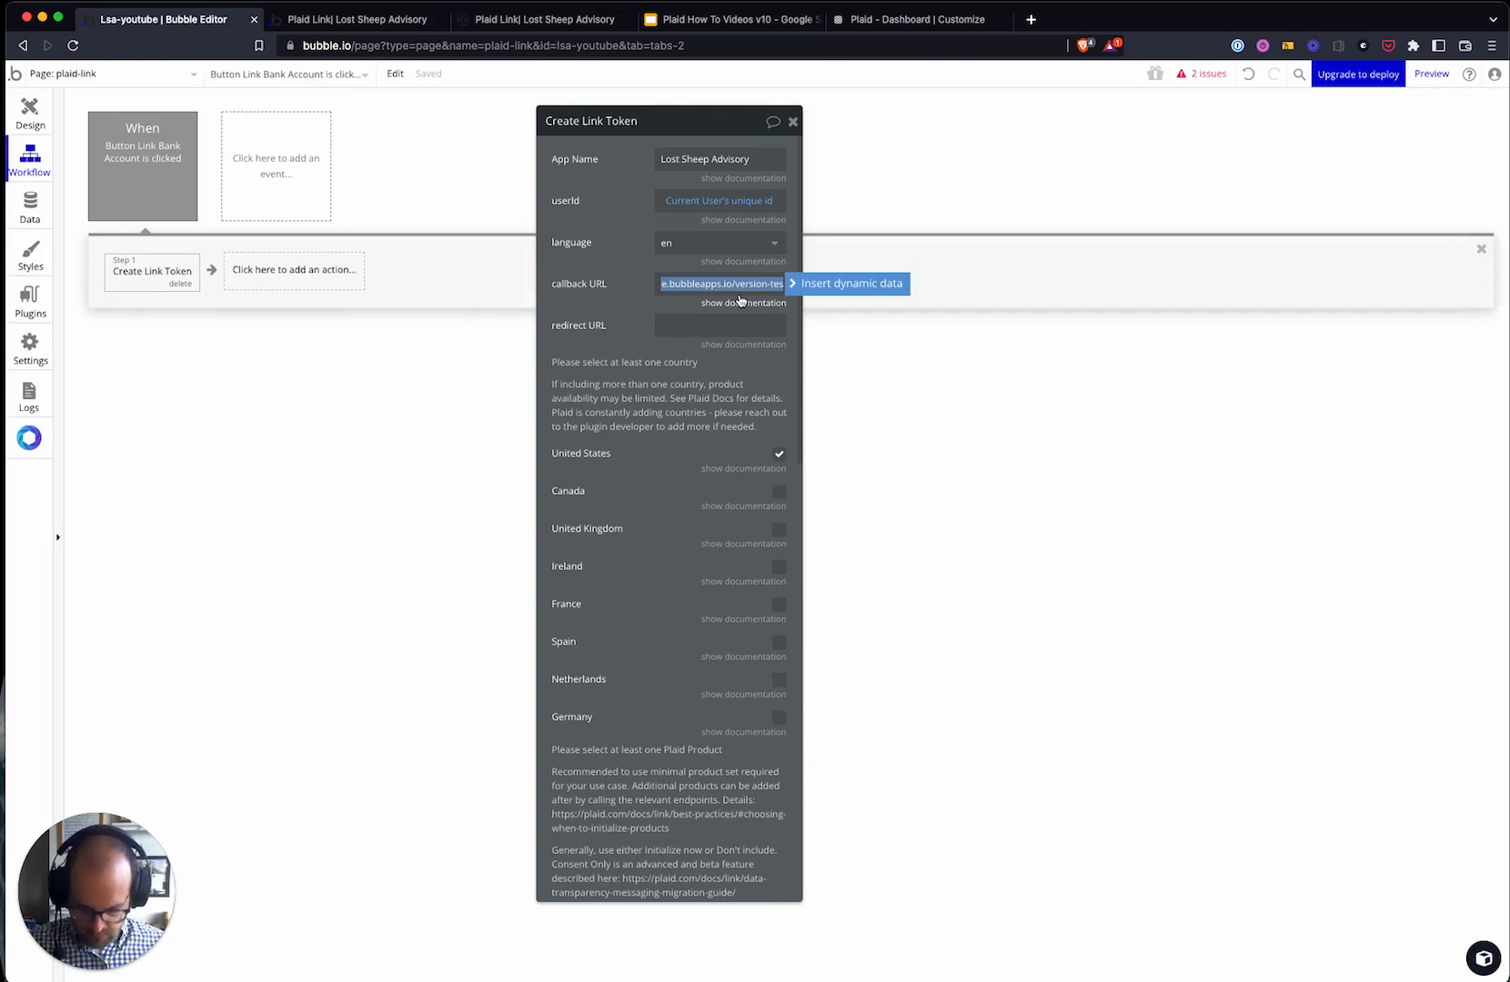
pyautogui.click(611, 311)
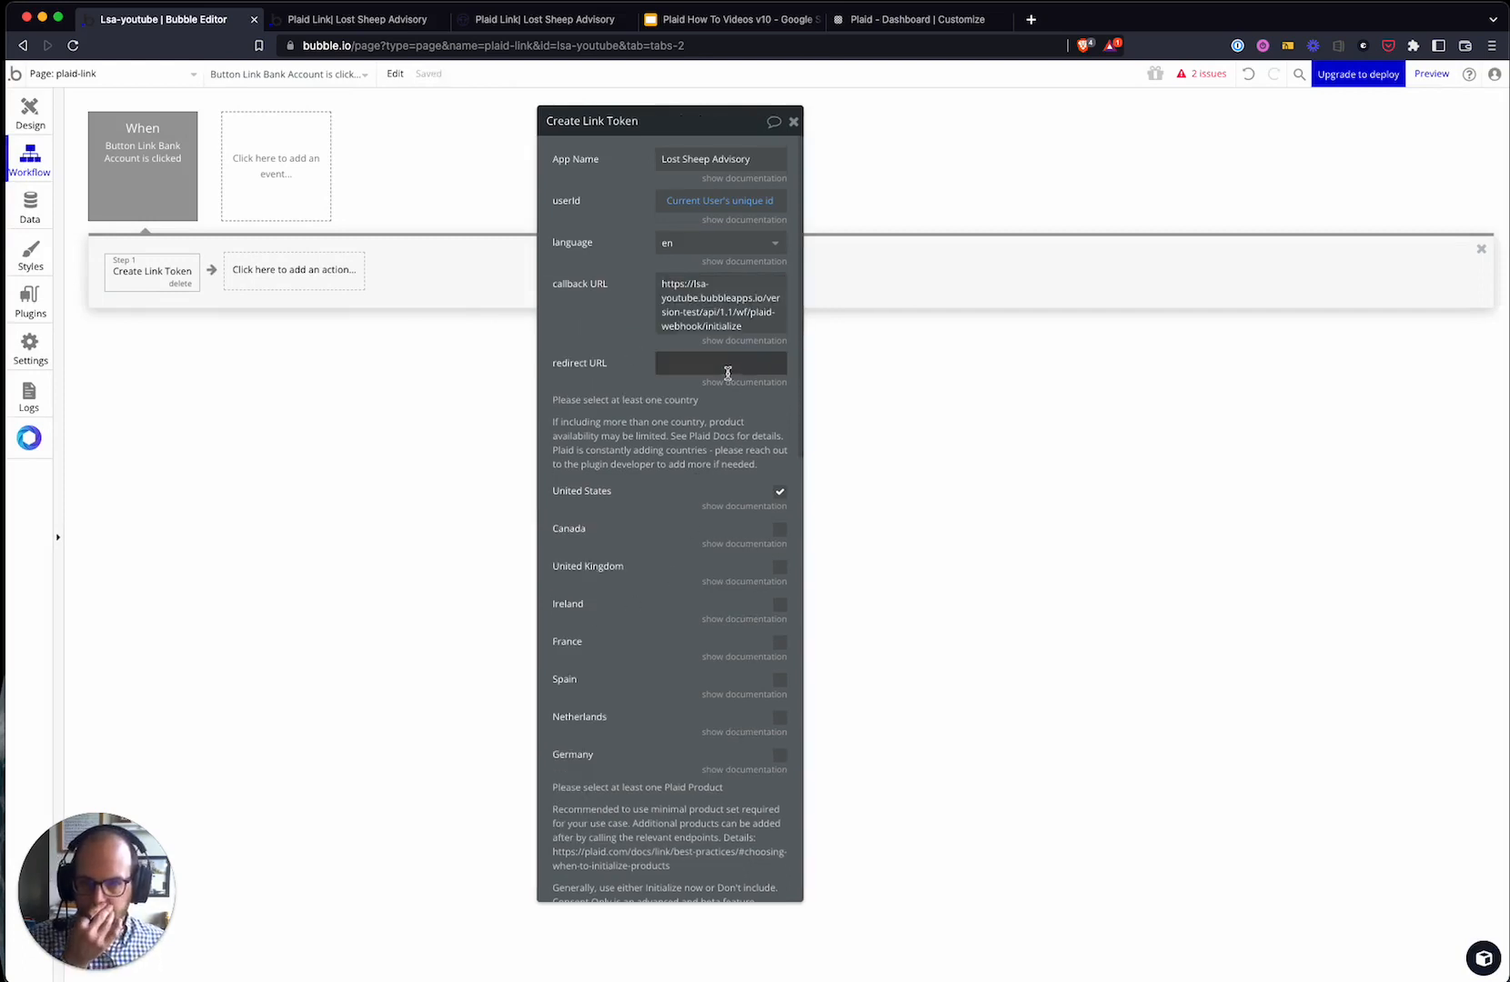
# - Delete the hardcoded domain from the callback URL, keeping api/1.1/wf/plaid-webhook/initialize
pyautogui.click(699, 316)
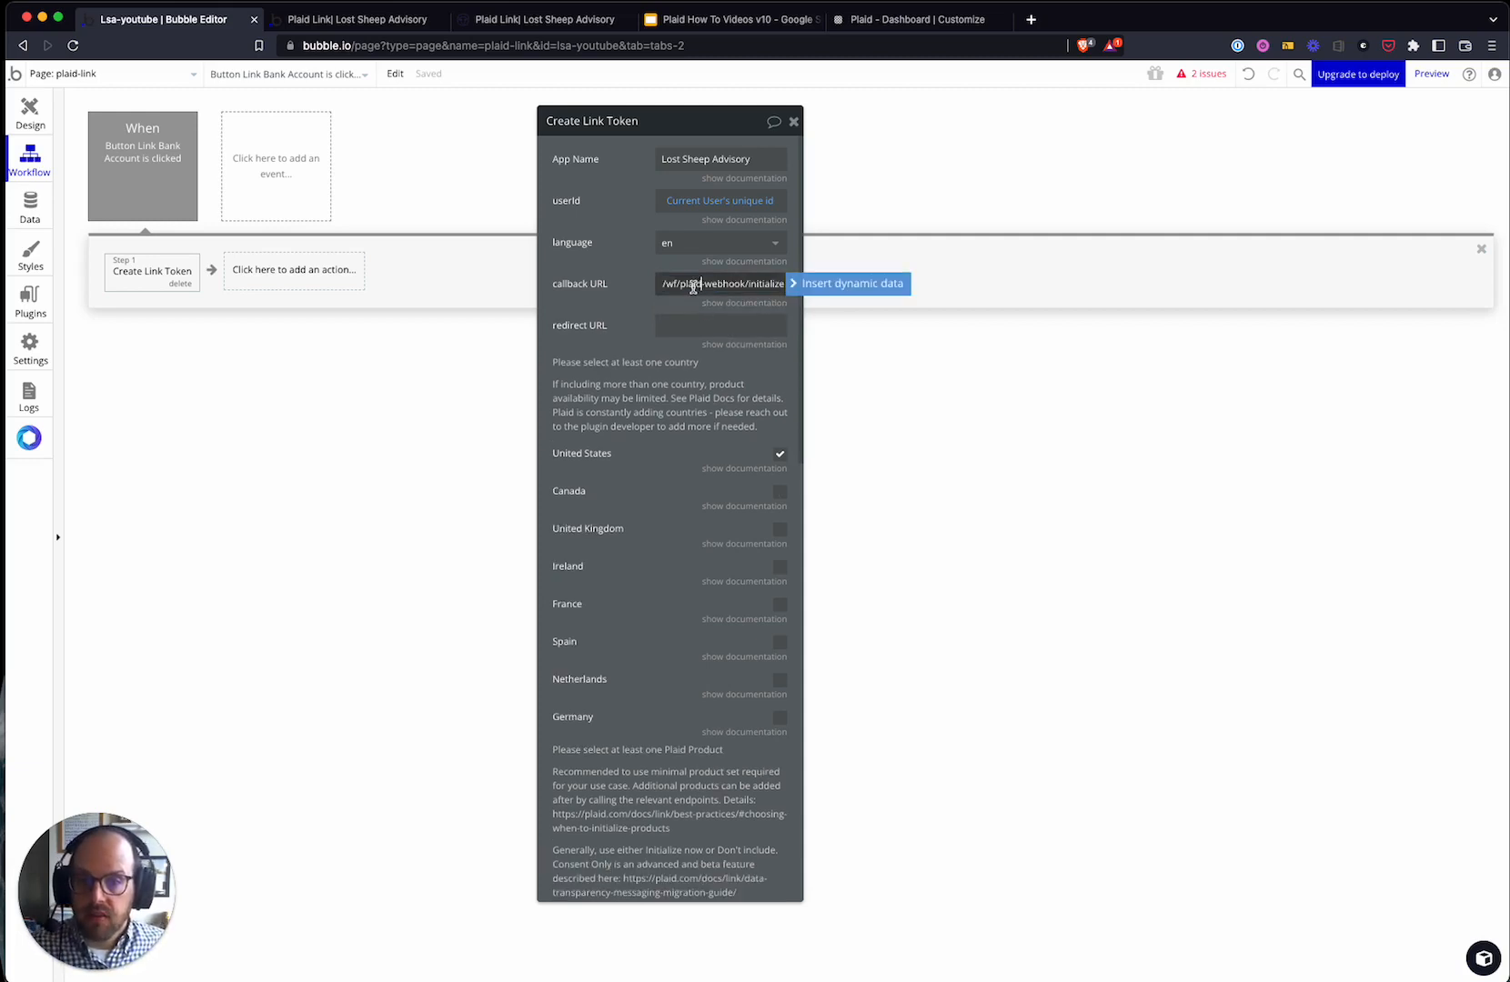
pyautogui.click(706, 278)
pyautogui.moveTo(769, 281); pyautogui.dragTo(678, 291)
pyautogui.click(728, 282)
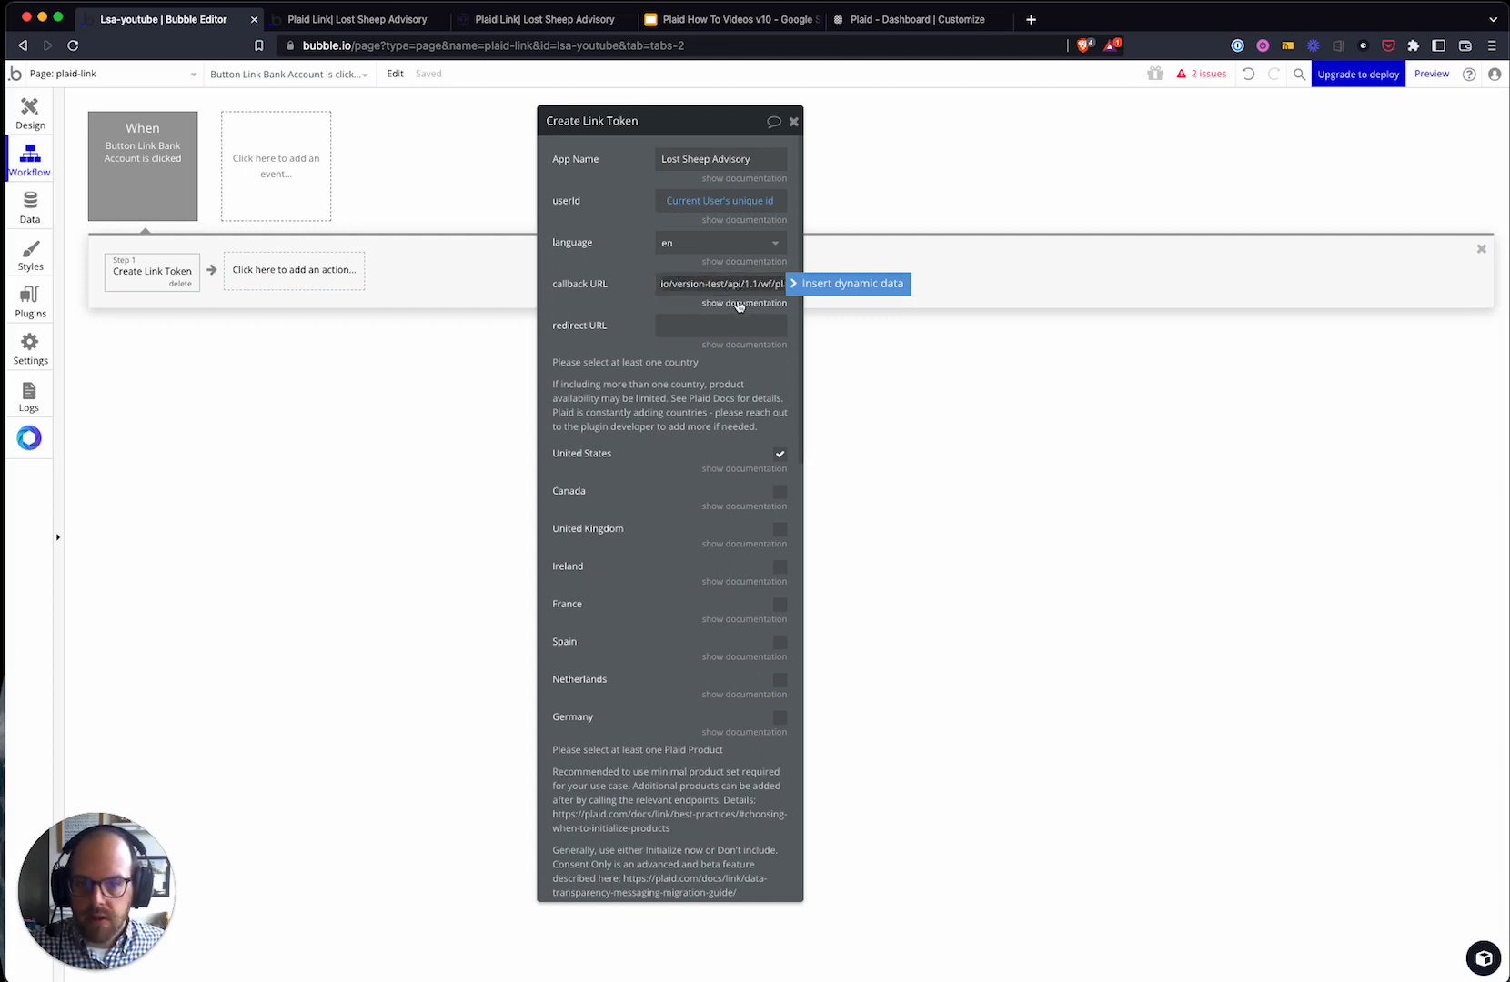
pyautogui.moveTo(729, 285); pyautogui.dragTo(597, 285)
pyautogui.press('BackSpace')
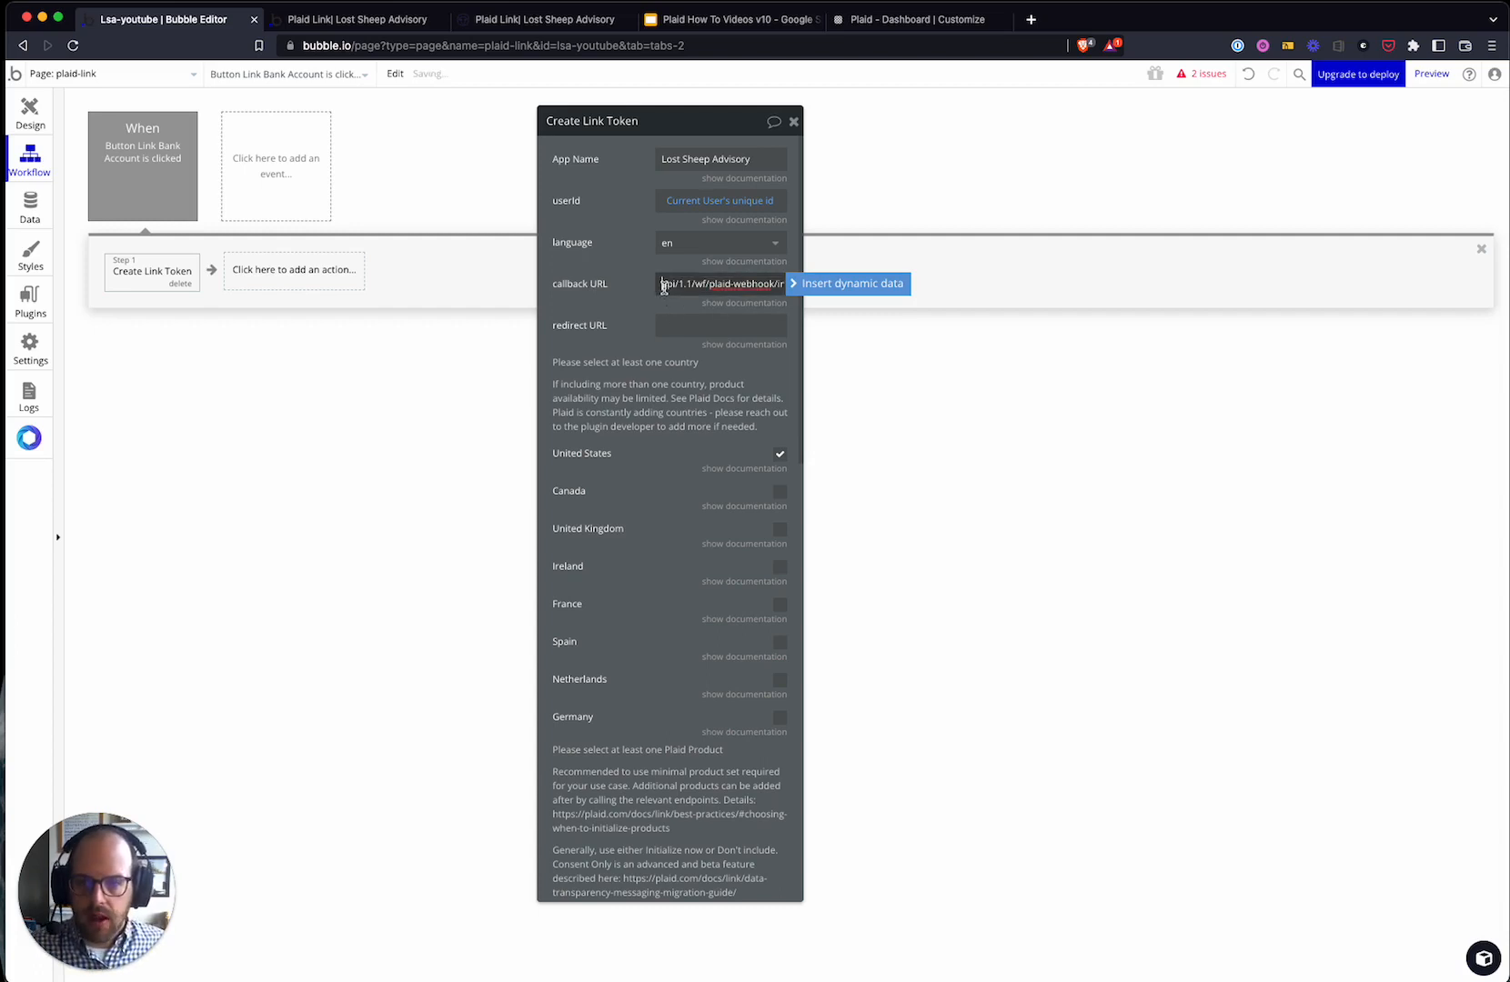
# - Insert dynamic Website home URL in front of the callback path
pyautogui.click(852, 284)
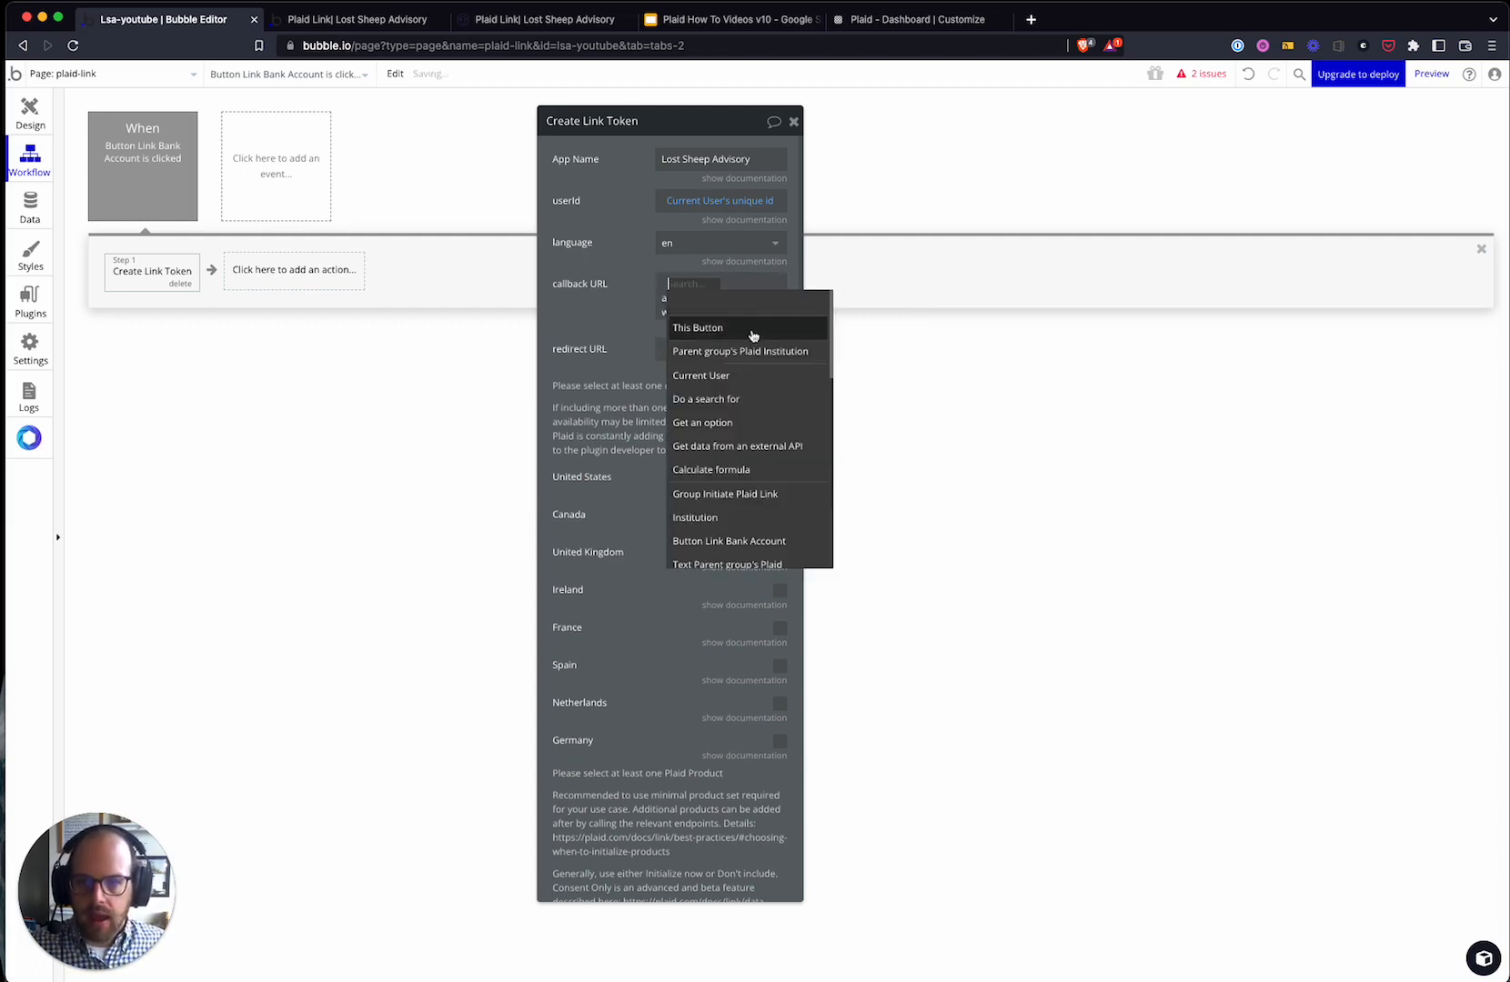
pyautogui.write('qw')
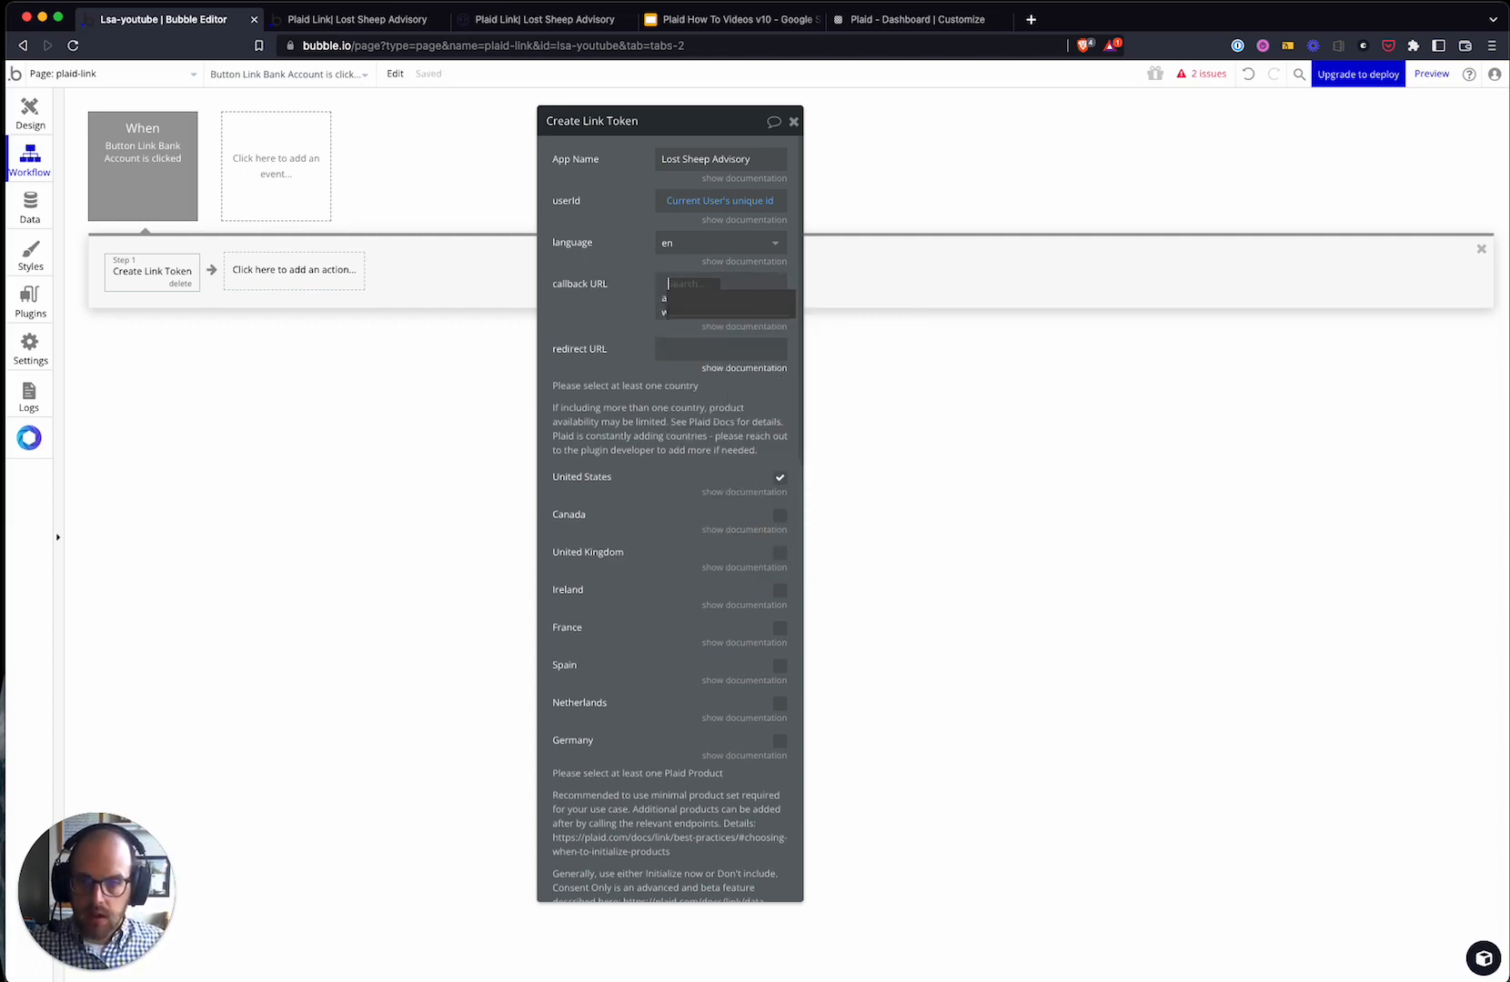
pyautogui.write('web')
pyautogui.click(728, 326)
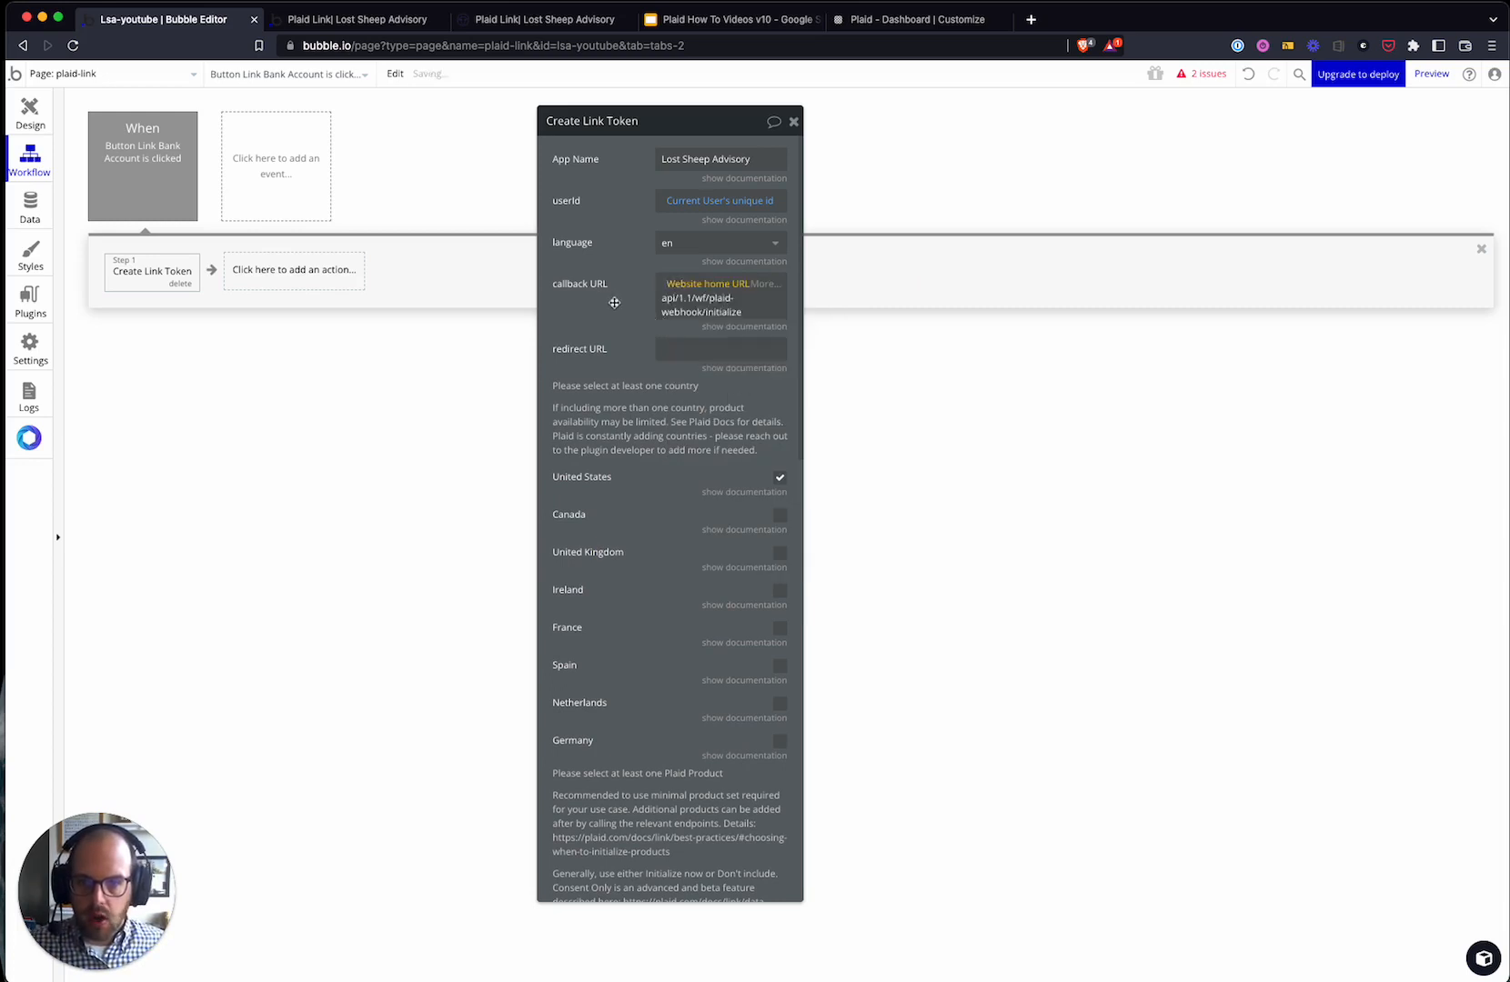
pyautogui.click(614, 318)
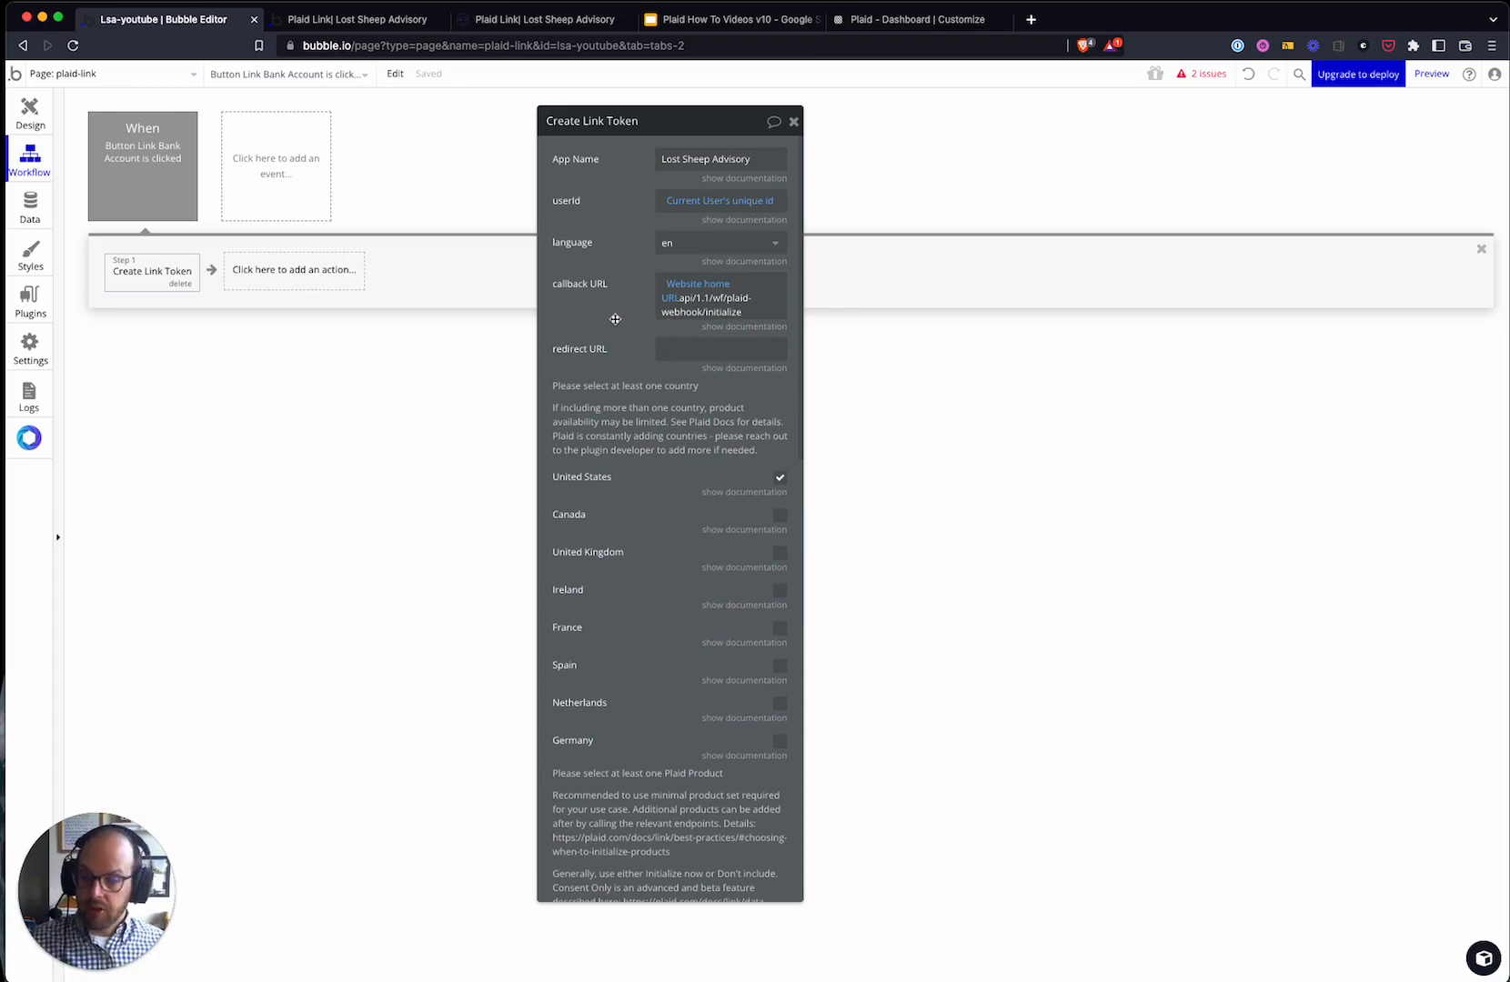
pyautogui.click(682, 303)
pyautogui.click(692, 316)
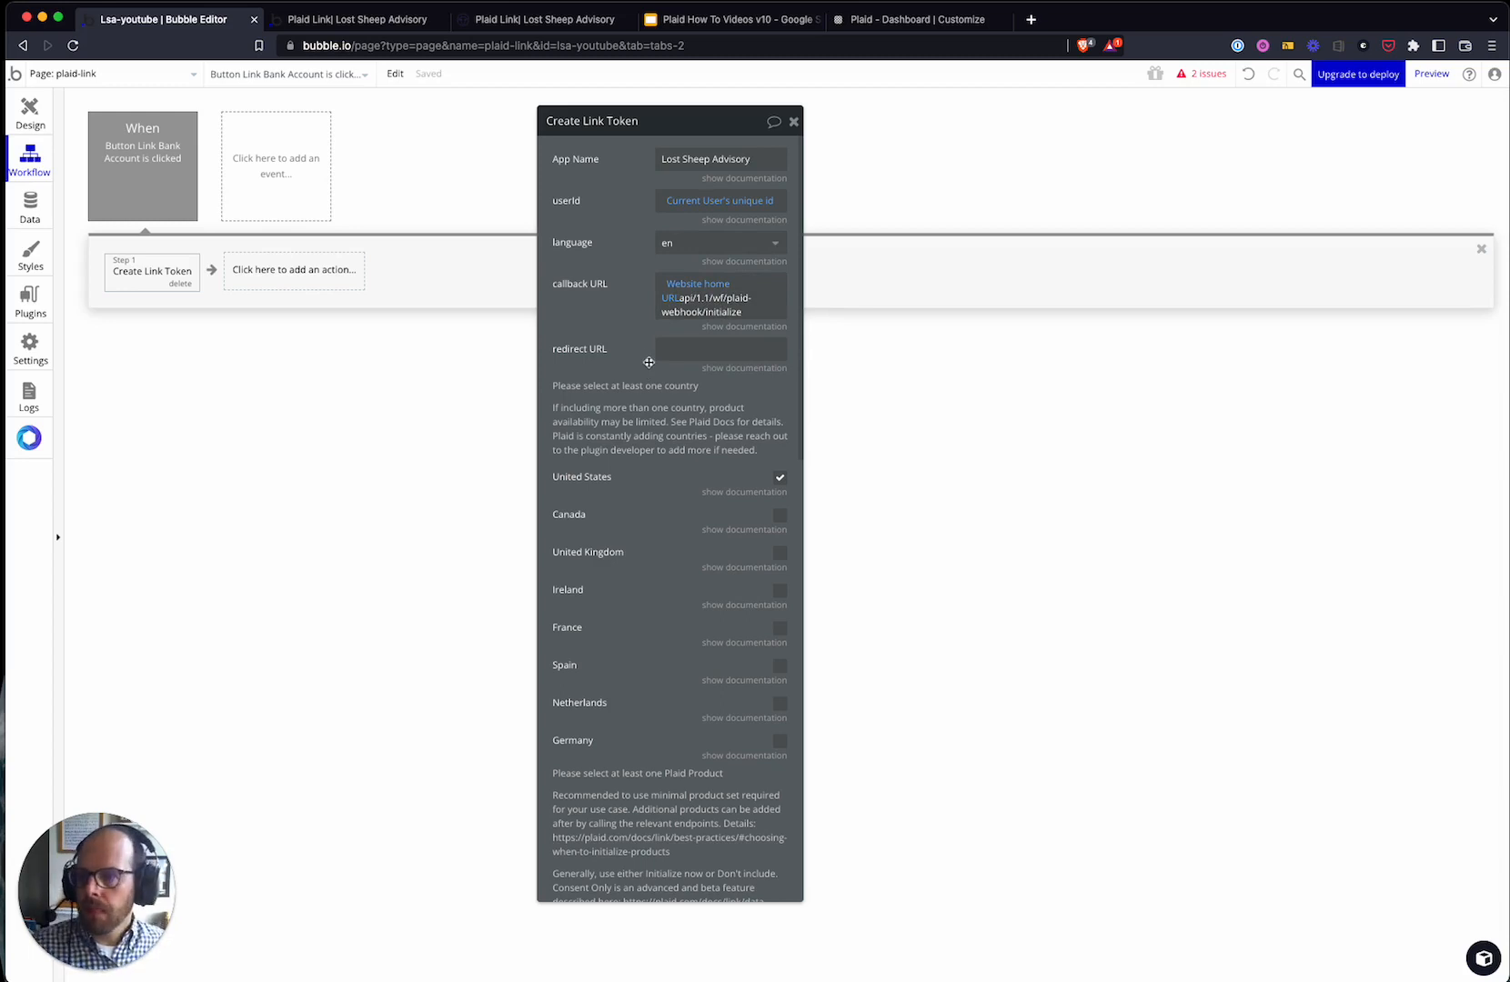
# - Show the redirect URL documentation in the Create Link Token step, clicking in and out of the field
pyautogui.click(767, 368)
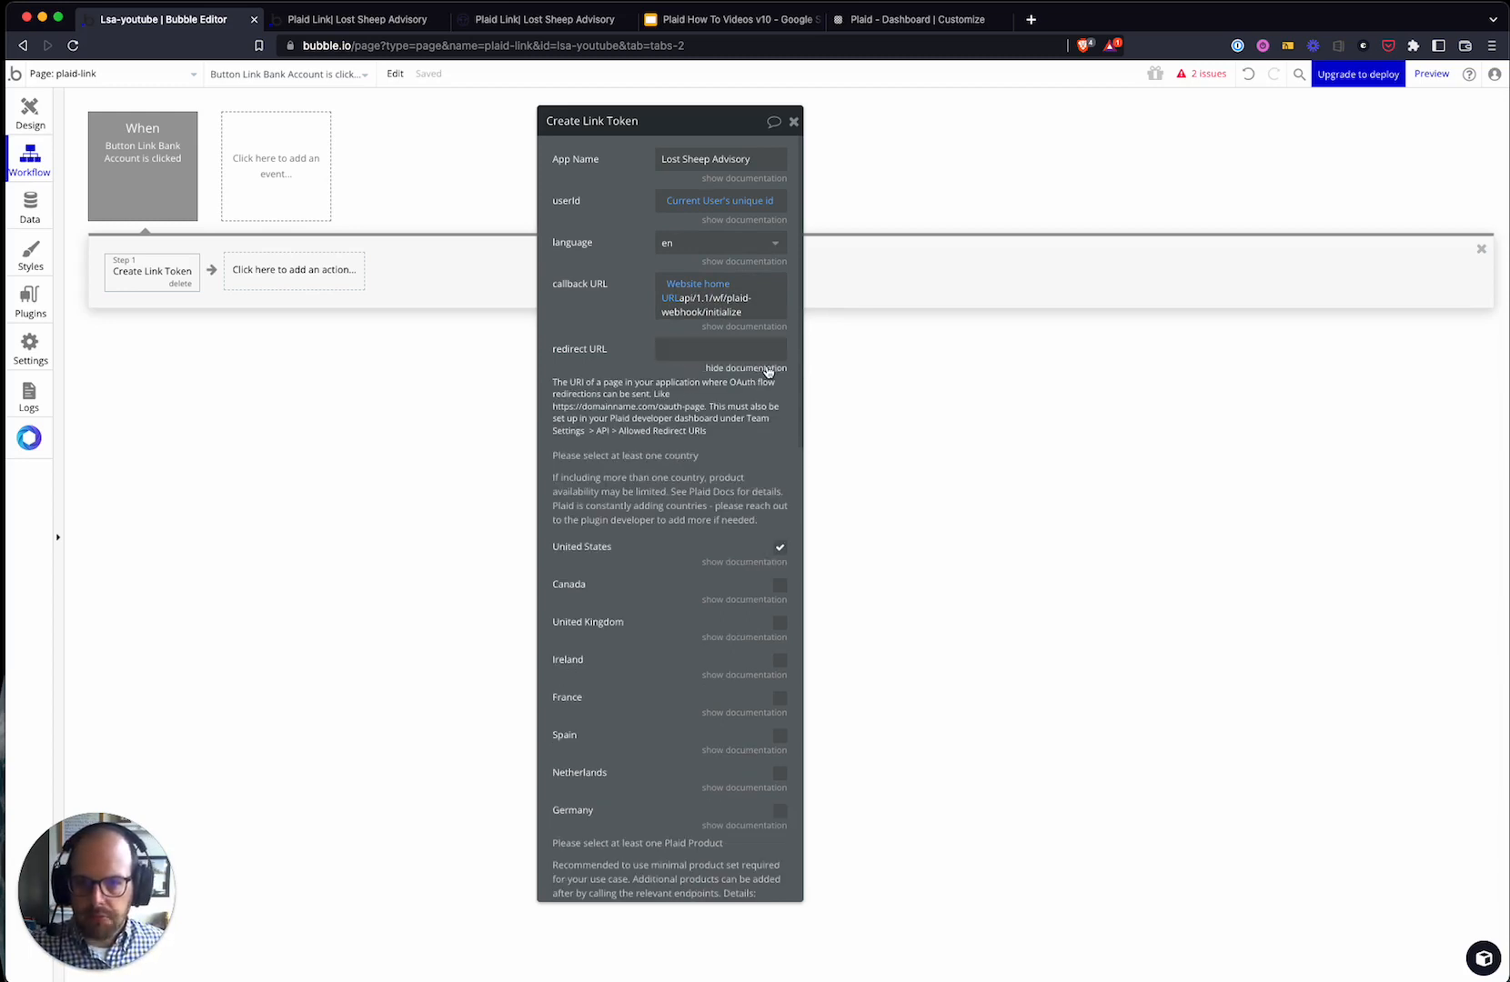
pyautogui.click(684, 353)
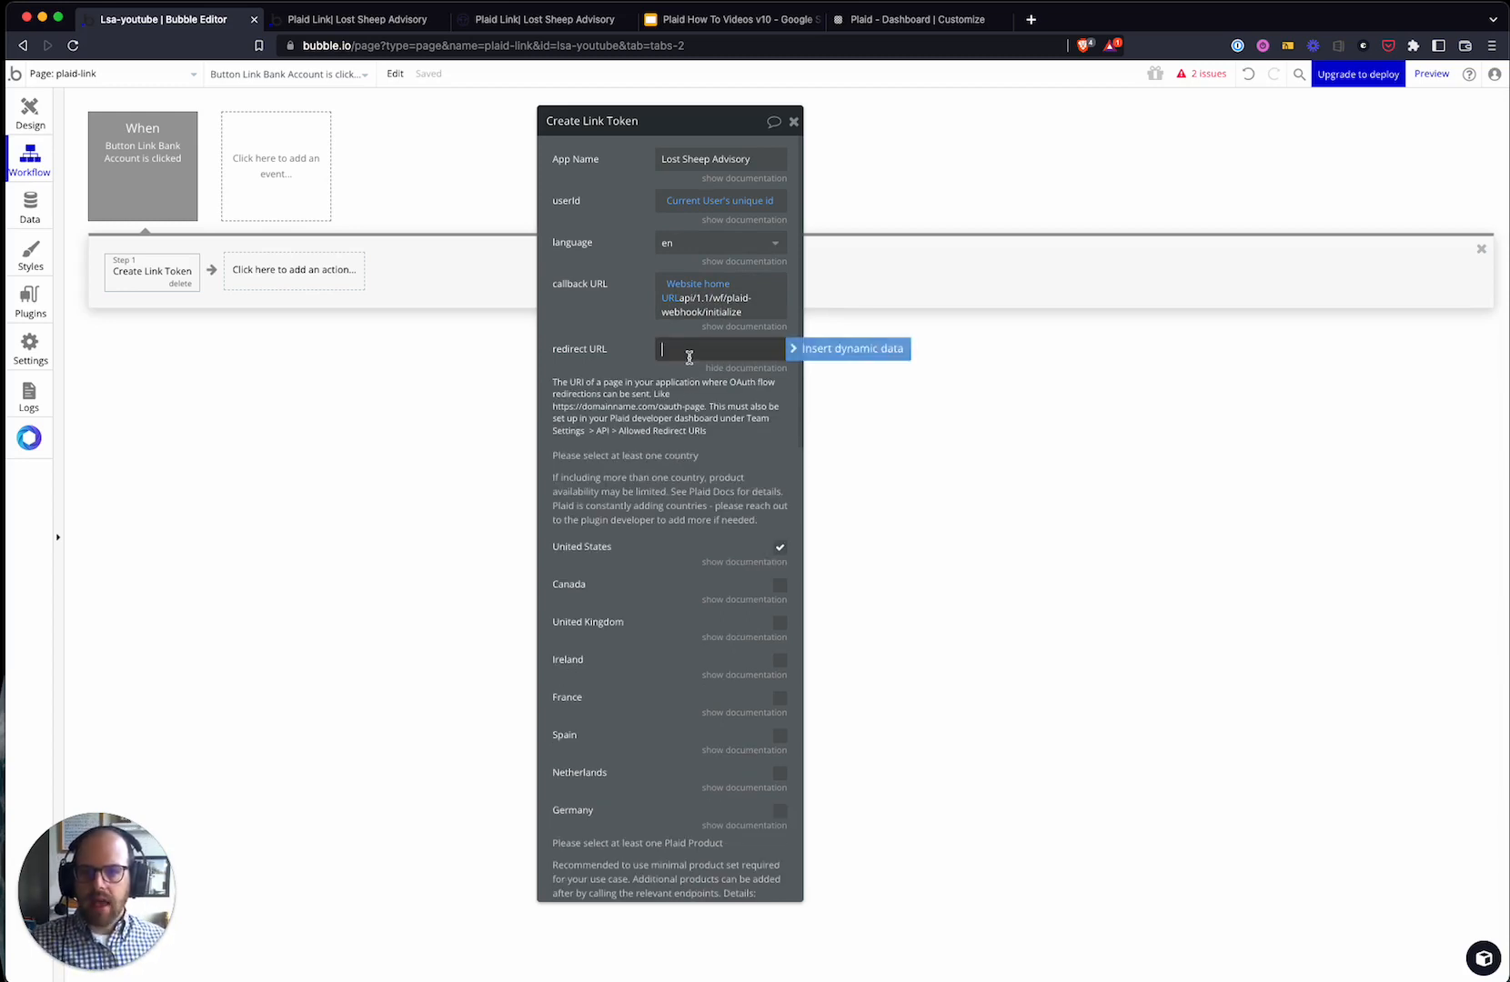
pyautogui.click(582, 336)
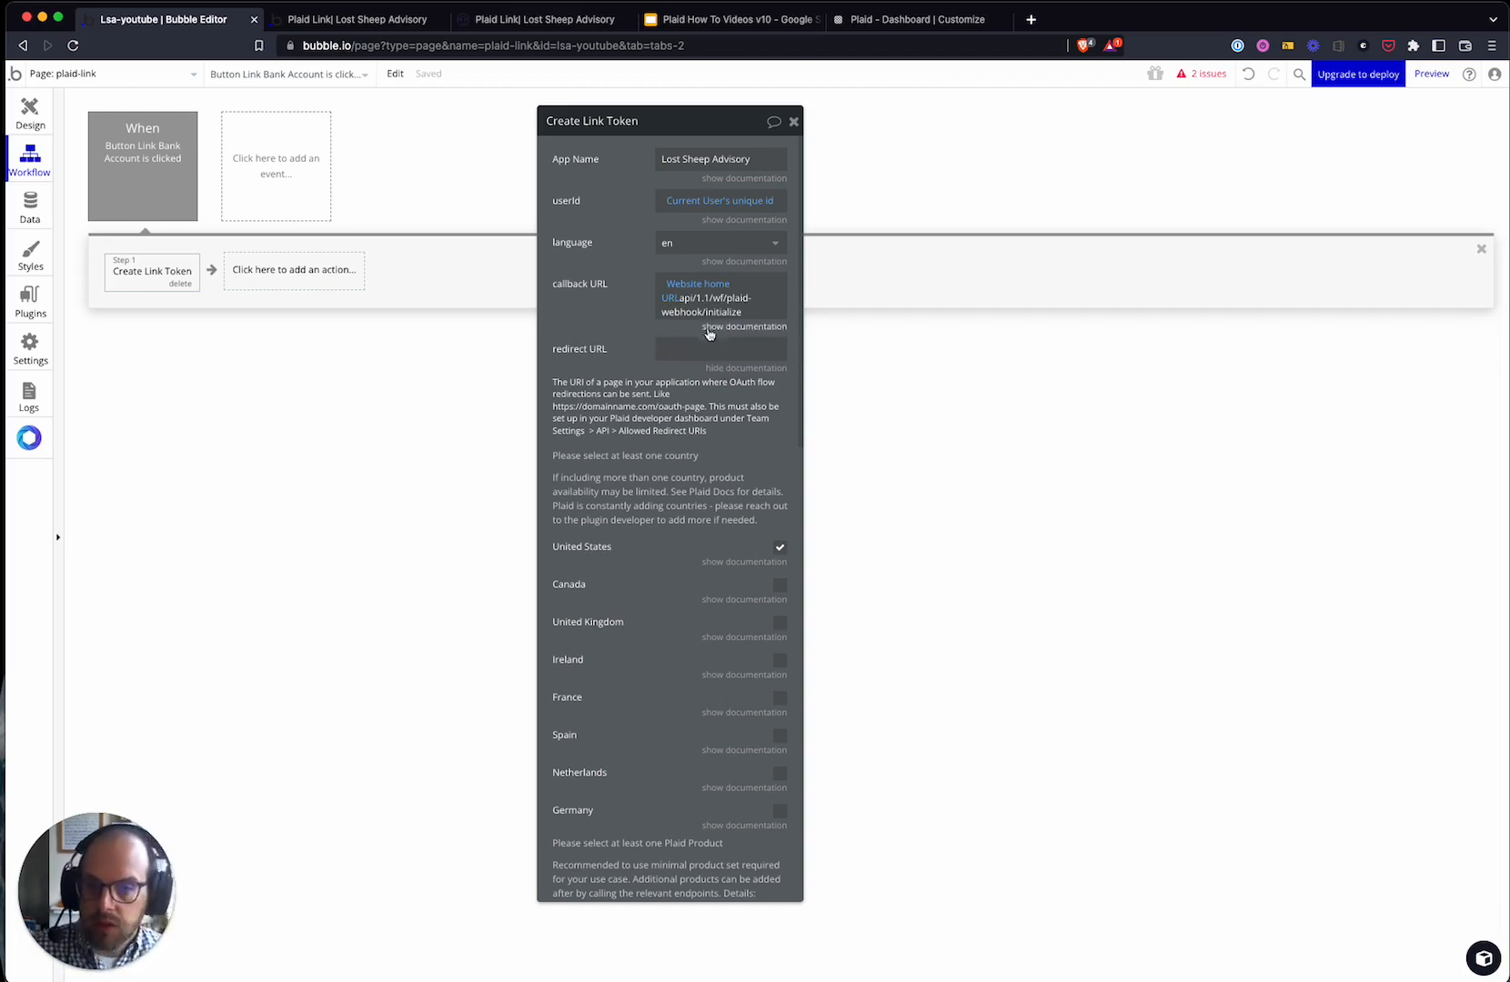
pyautogui.click(616, 348)
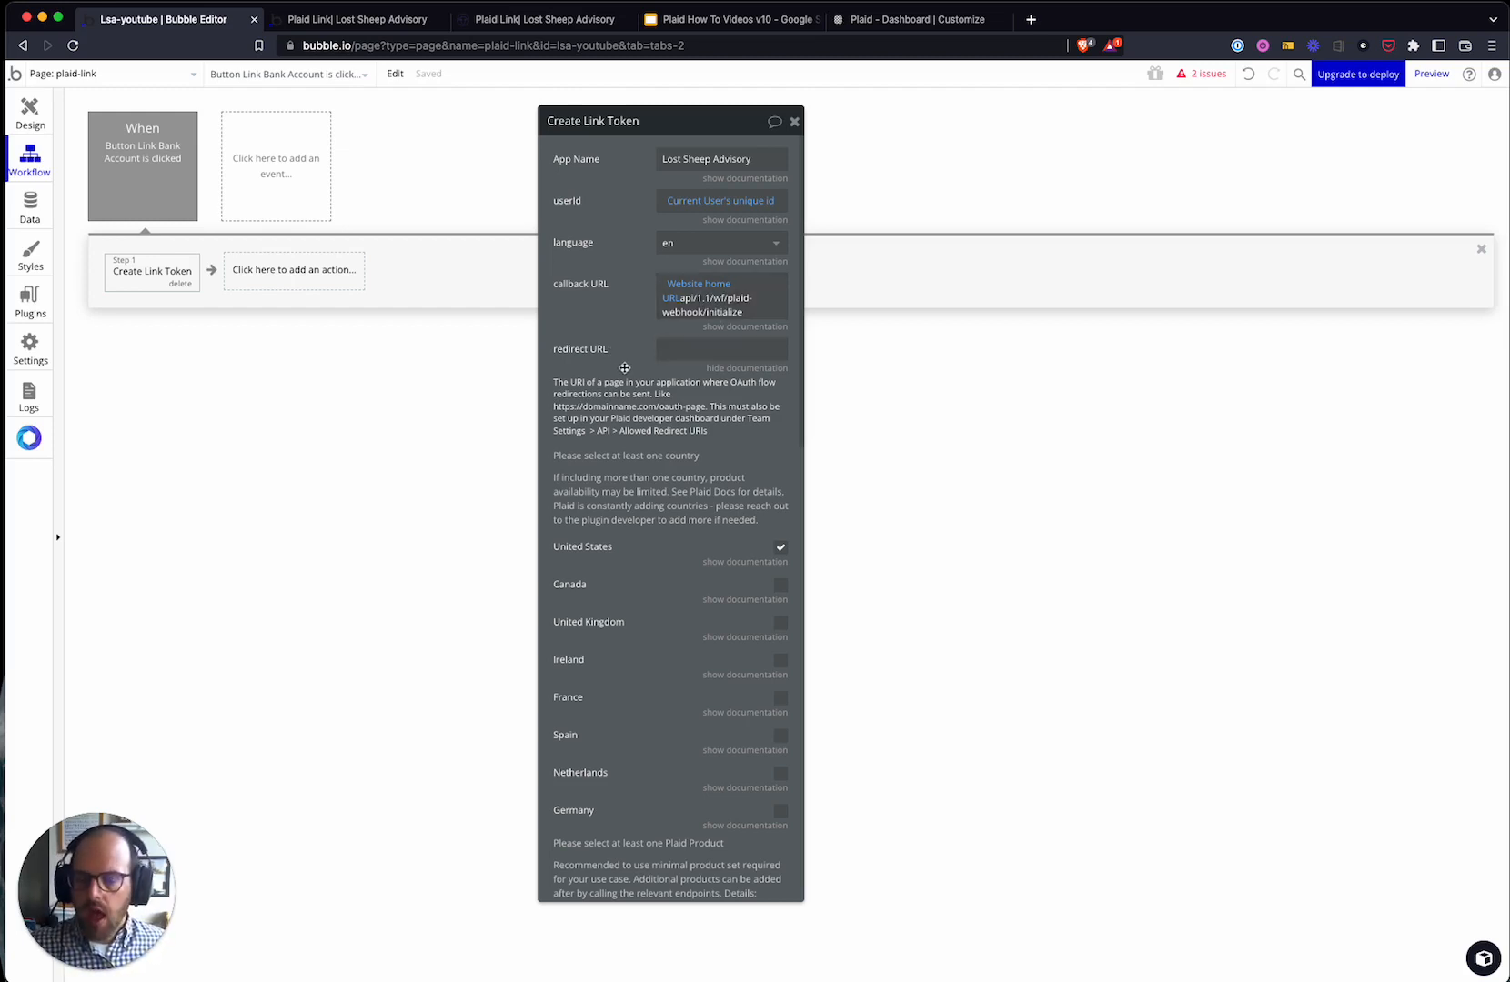
pyautogui.click(691, 347)
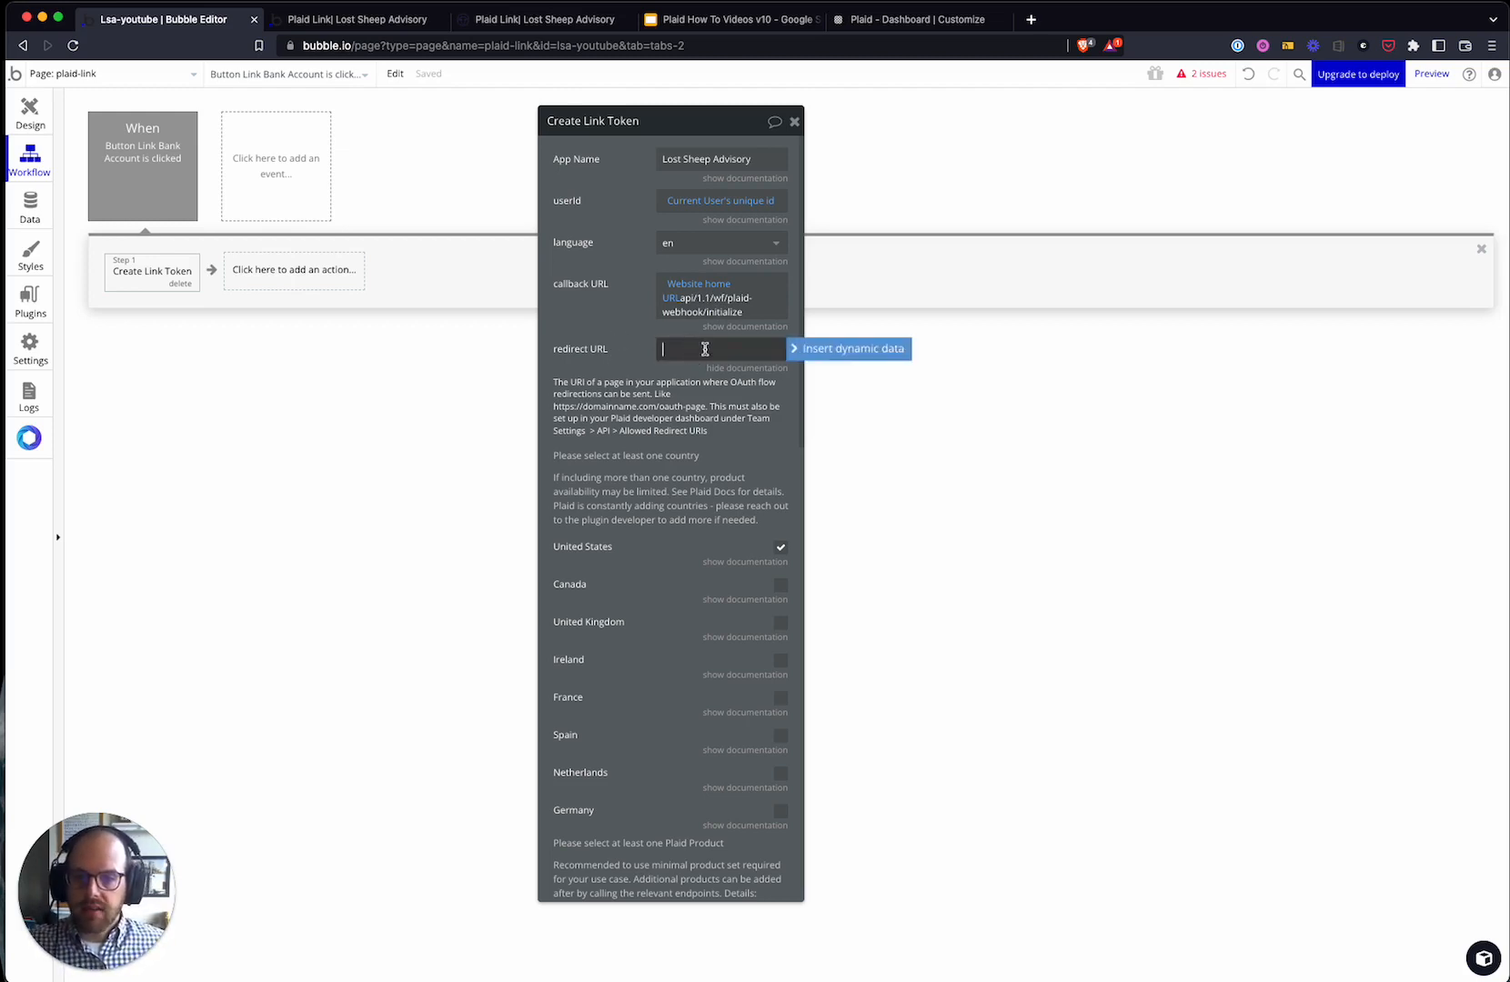
pyautogui.click(642, 355)
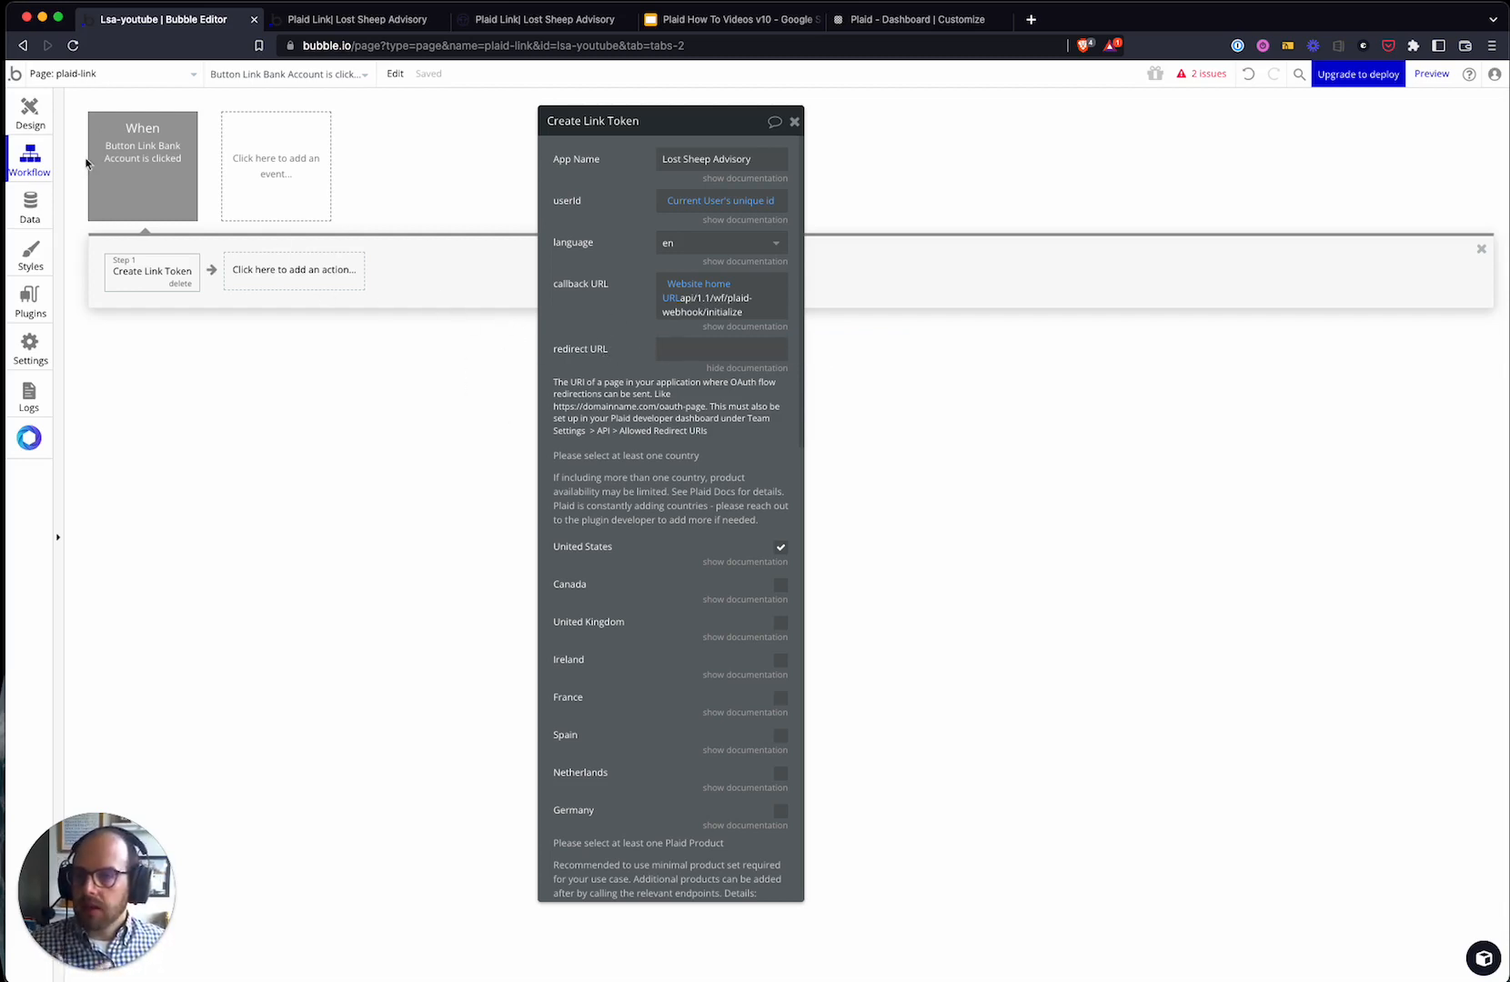
pyautogui.click(130, 78)
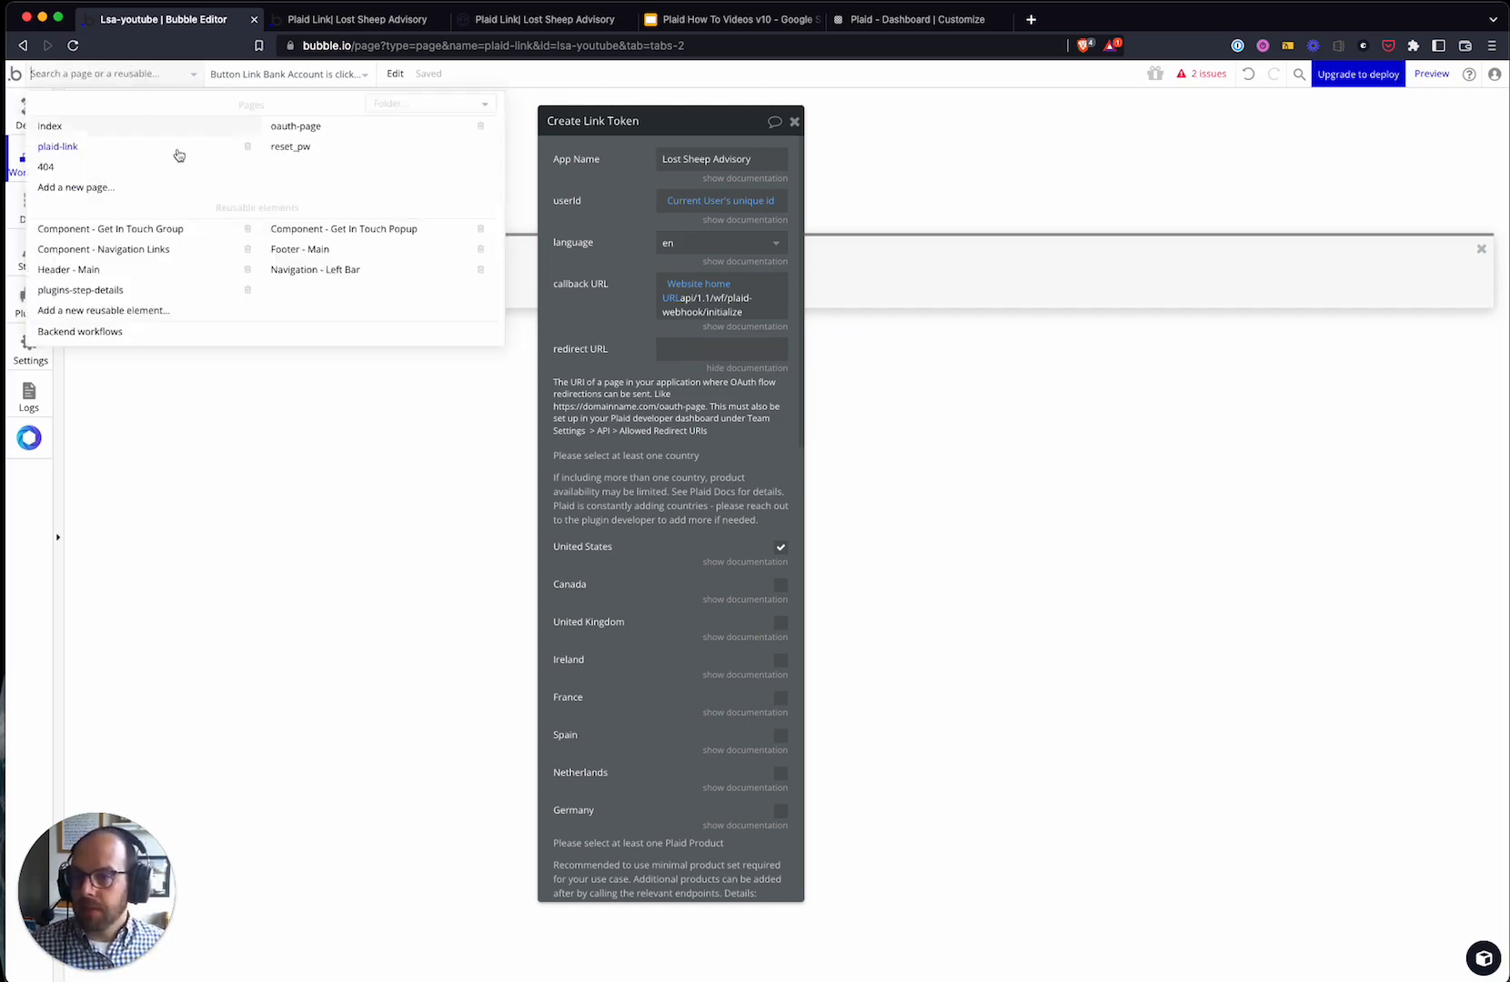
pyautogui.click(316, 129)
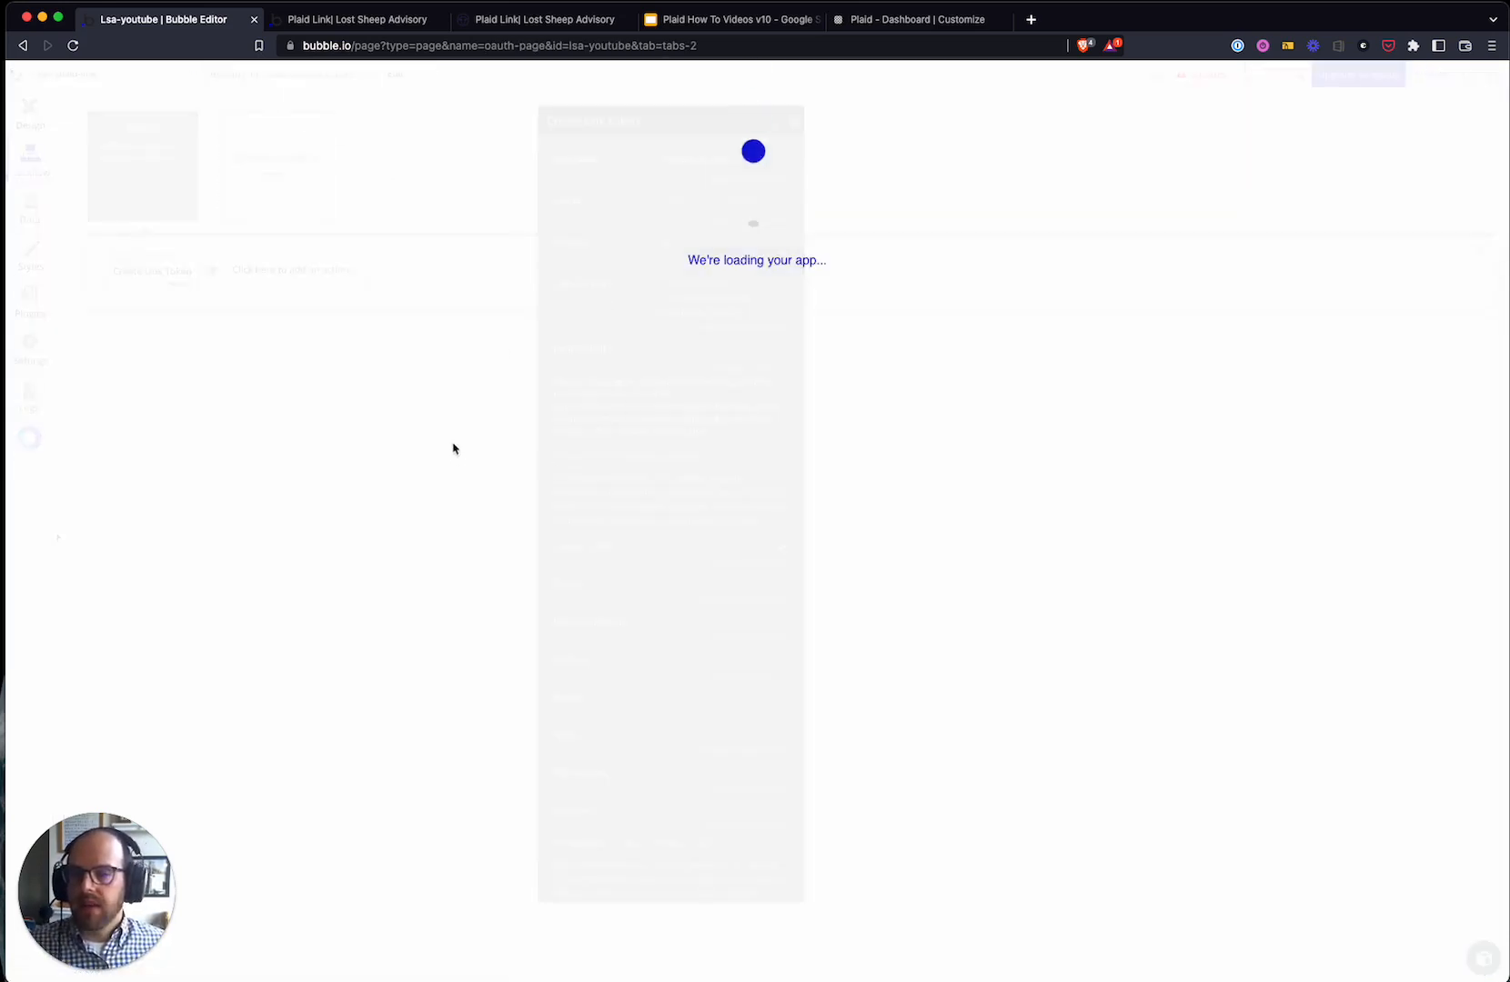
pyautogui.click(30, 114)
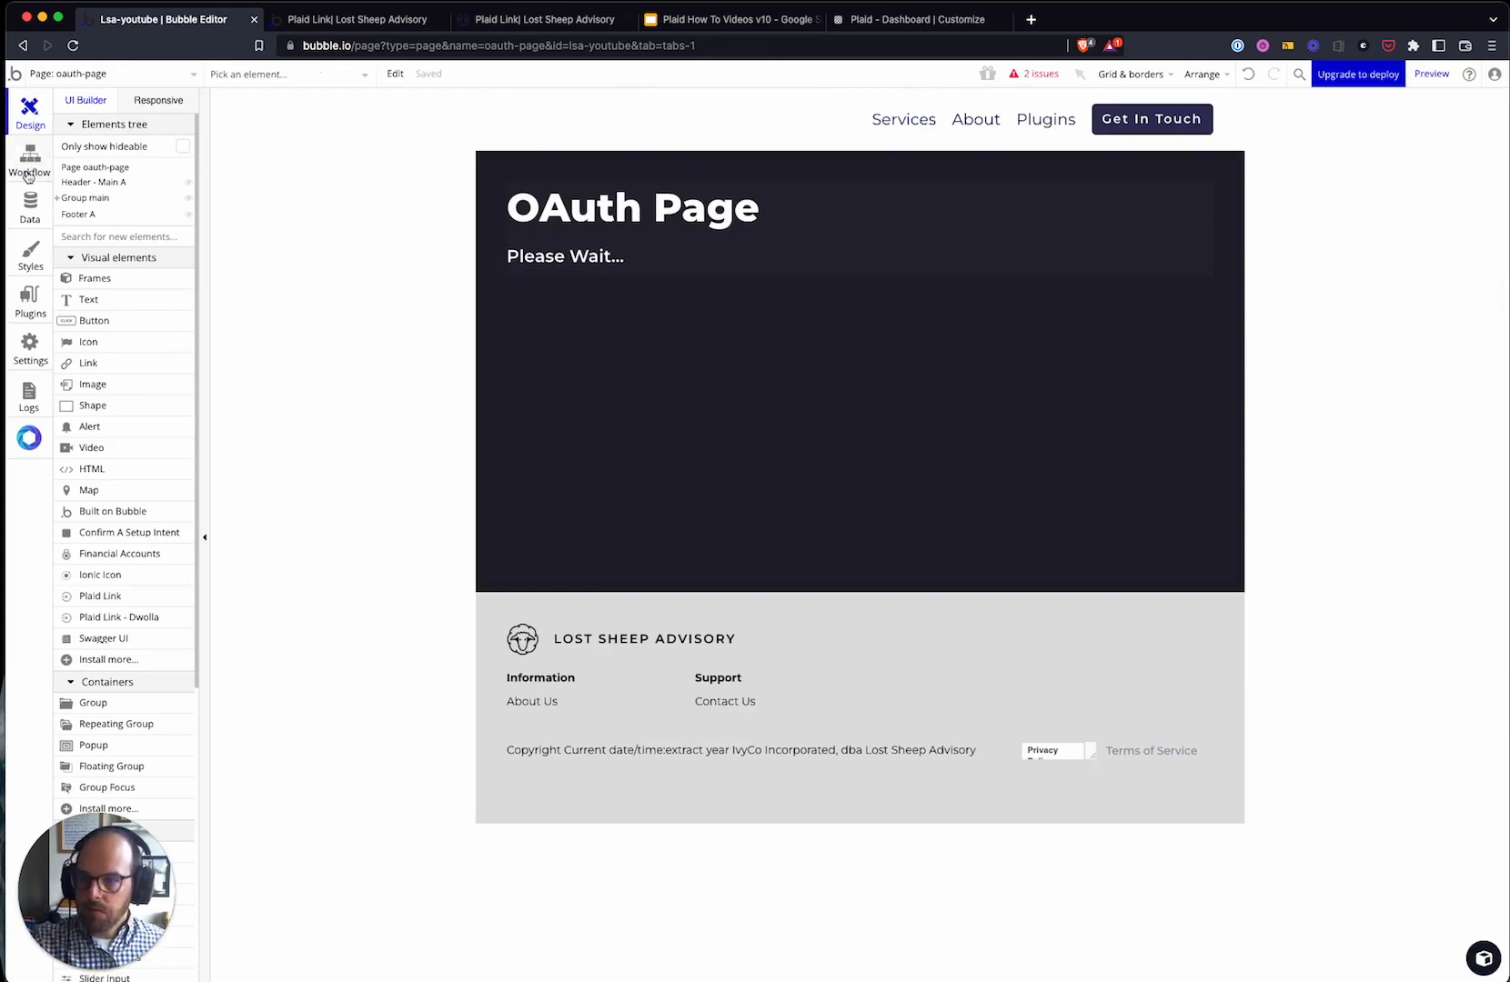
pyautogui.click(81, 76)
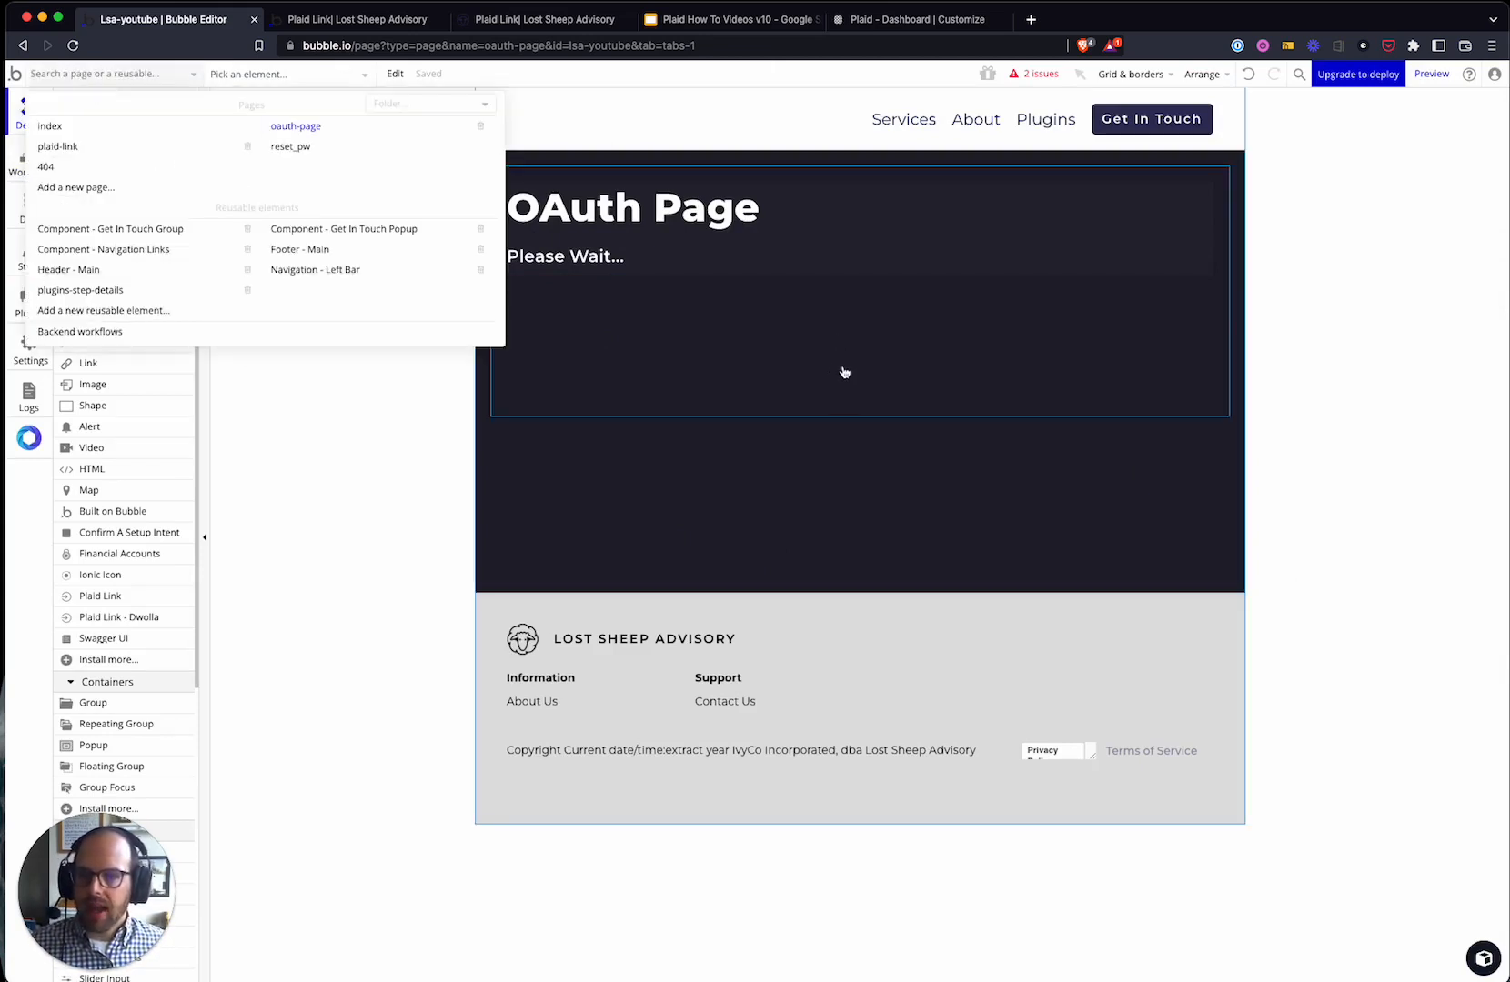
pyautogui.click(75, 147)
pyautogui.click(40, 176)
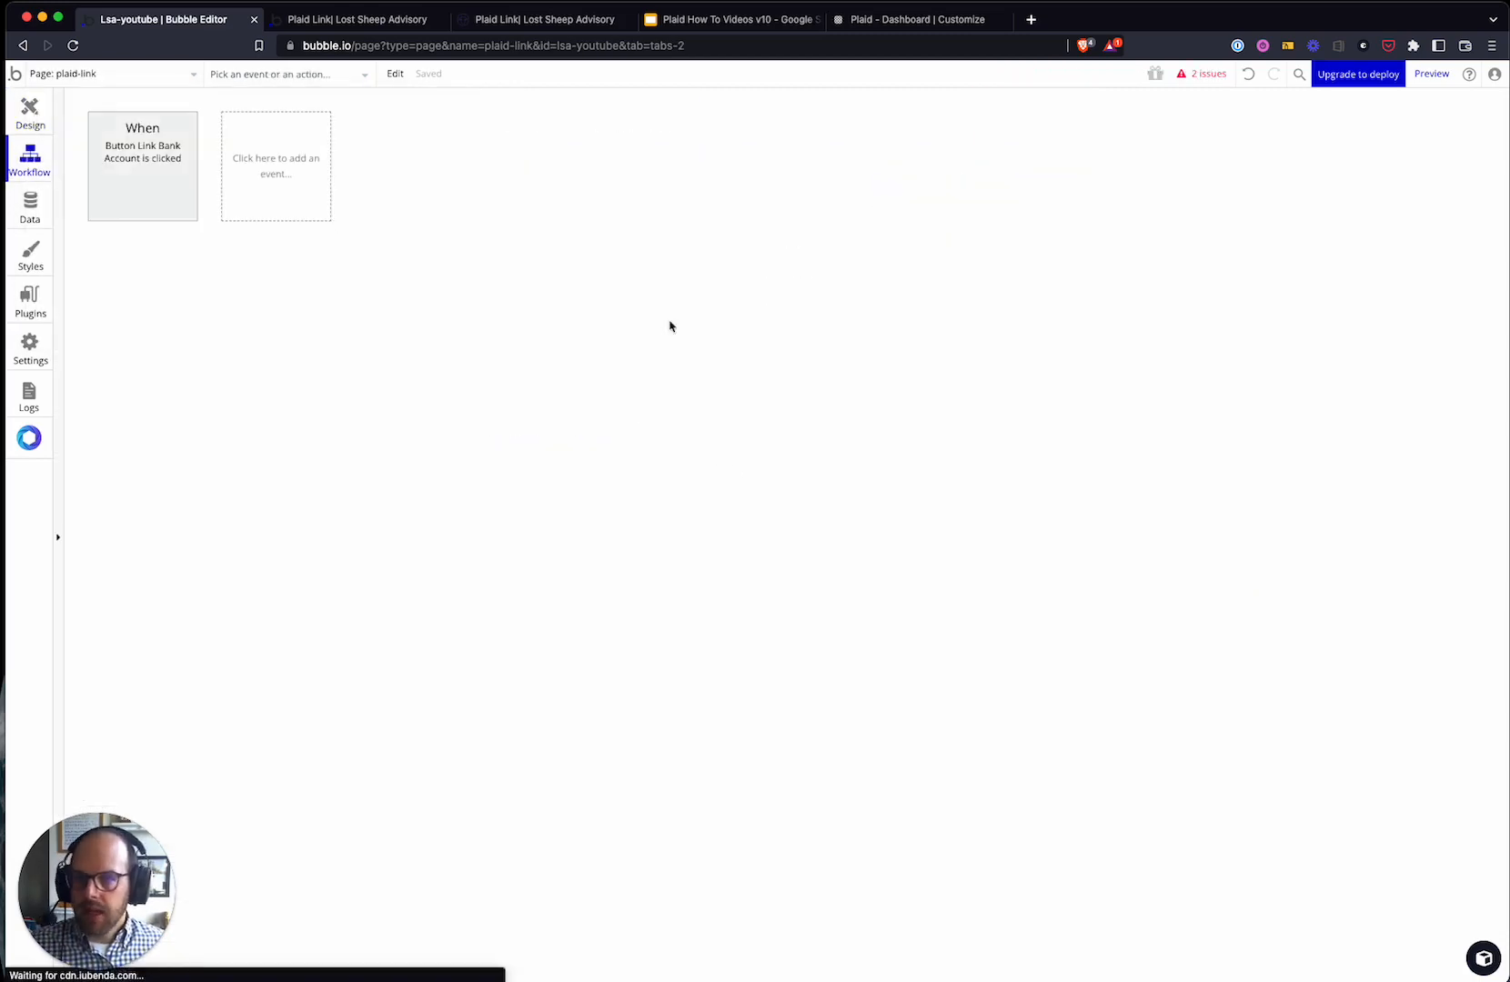
pyautogui.click(110, 154)
pyautogui.click(189, 286)
# - Set the redirect URL to Website home URL followed by oauth-page, then go to the Plaid dashboard
pyautogui.click(677, 350)
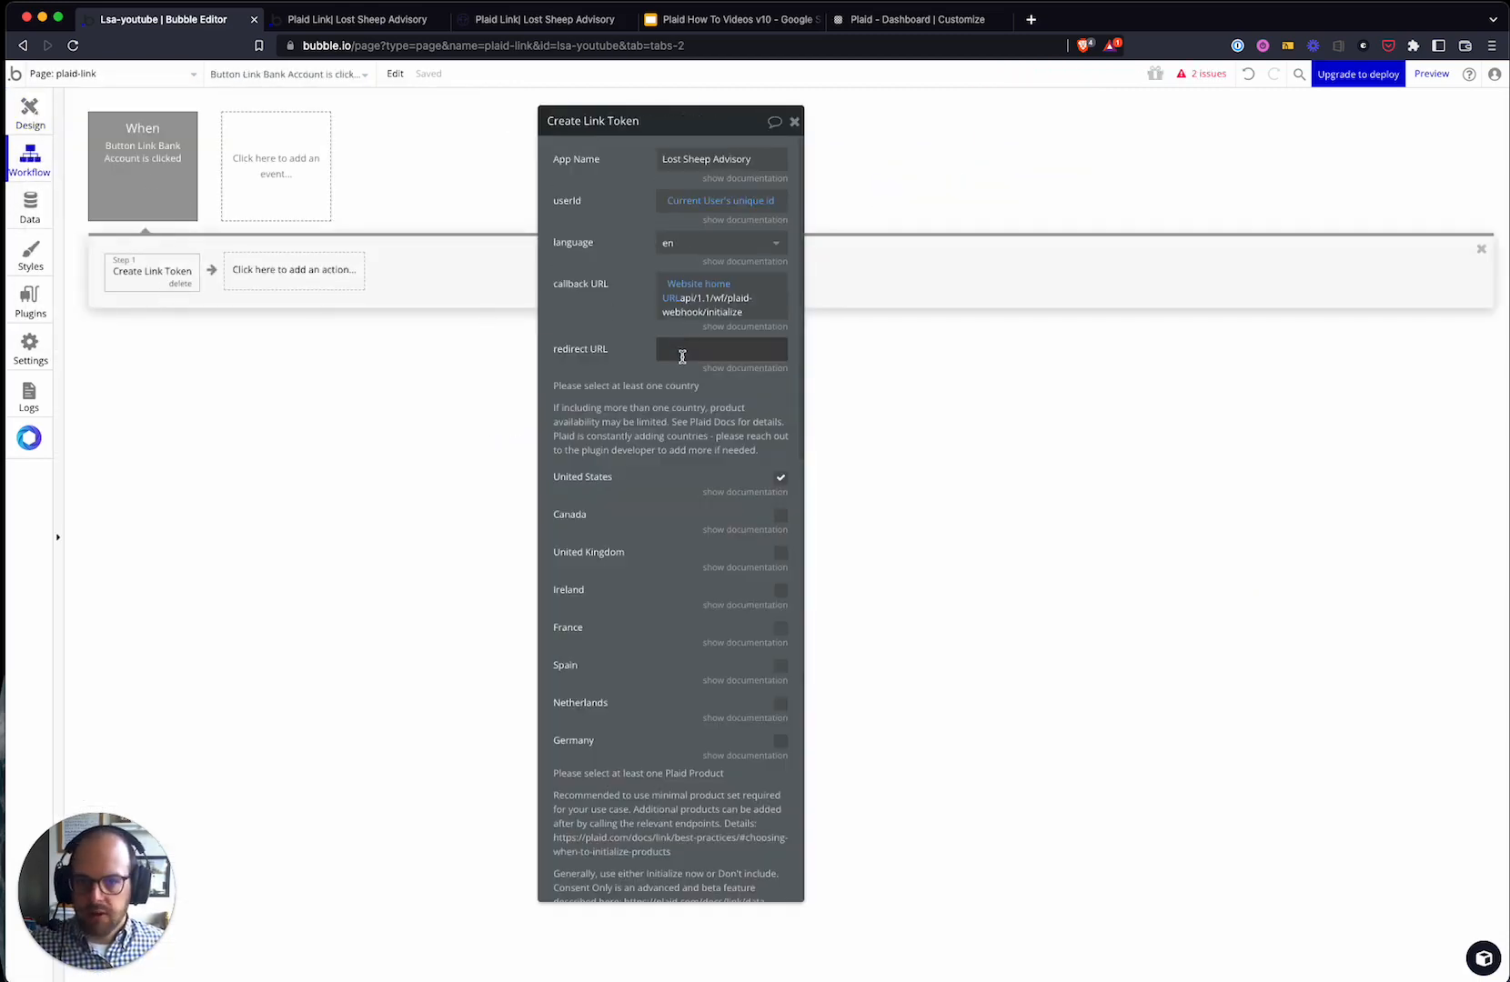
pyautogui.write('web')
pyautogui.click(760, 393)
pyautogui.click(486, 402)
pyautogui.click(772, 349)
pyautogui.write('oauth-page')
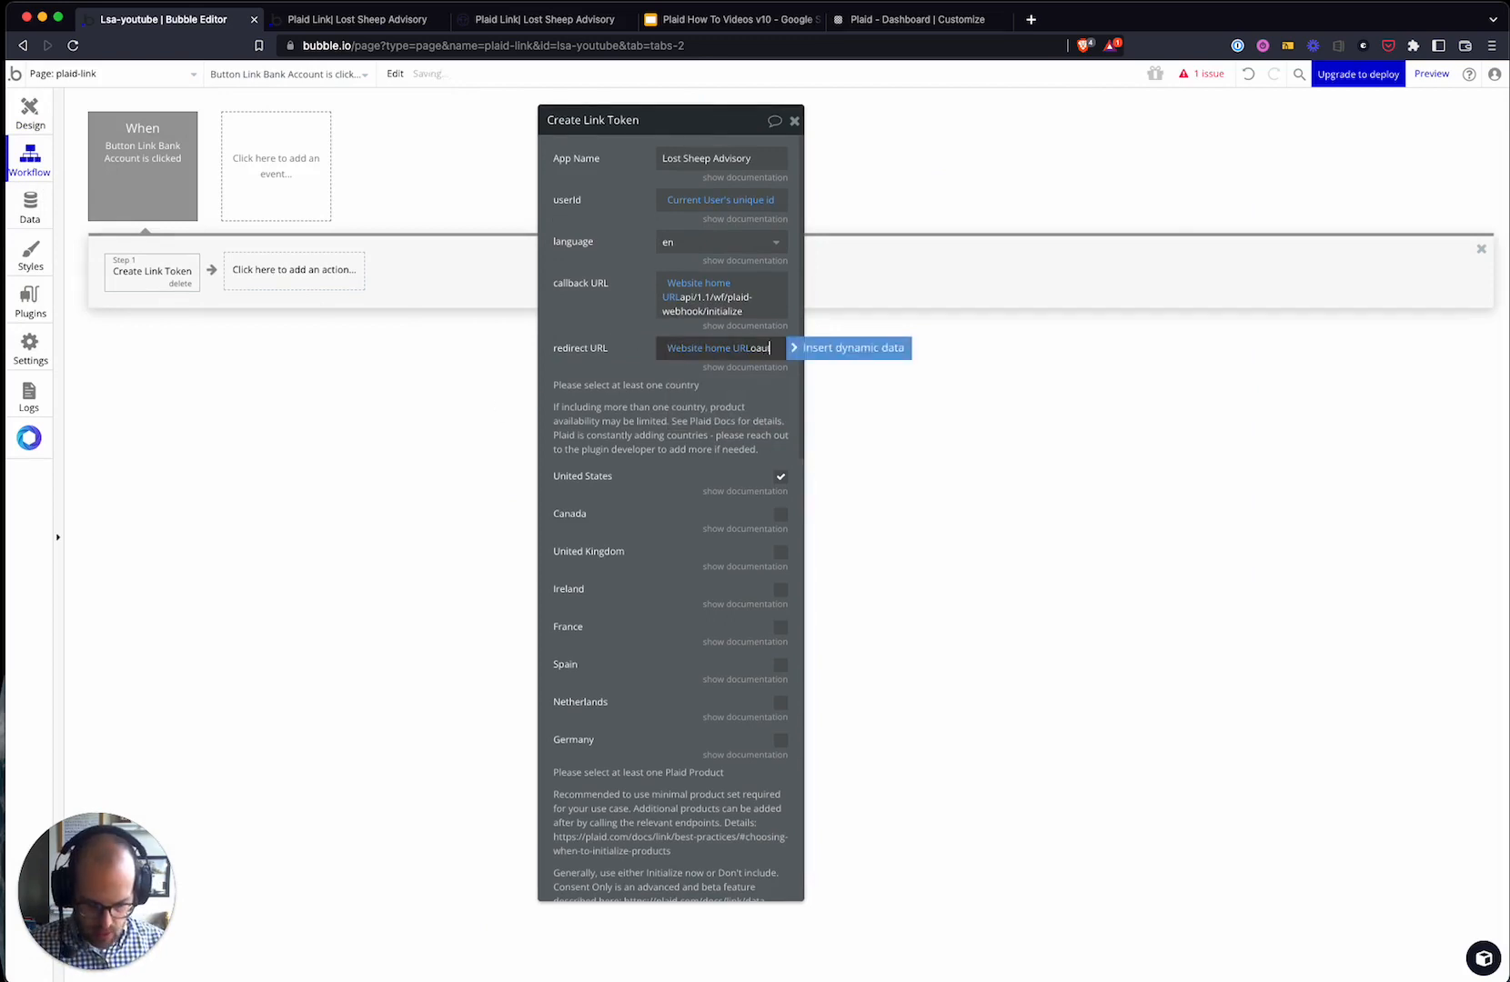
pyautogui.click(581, 383)
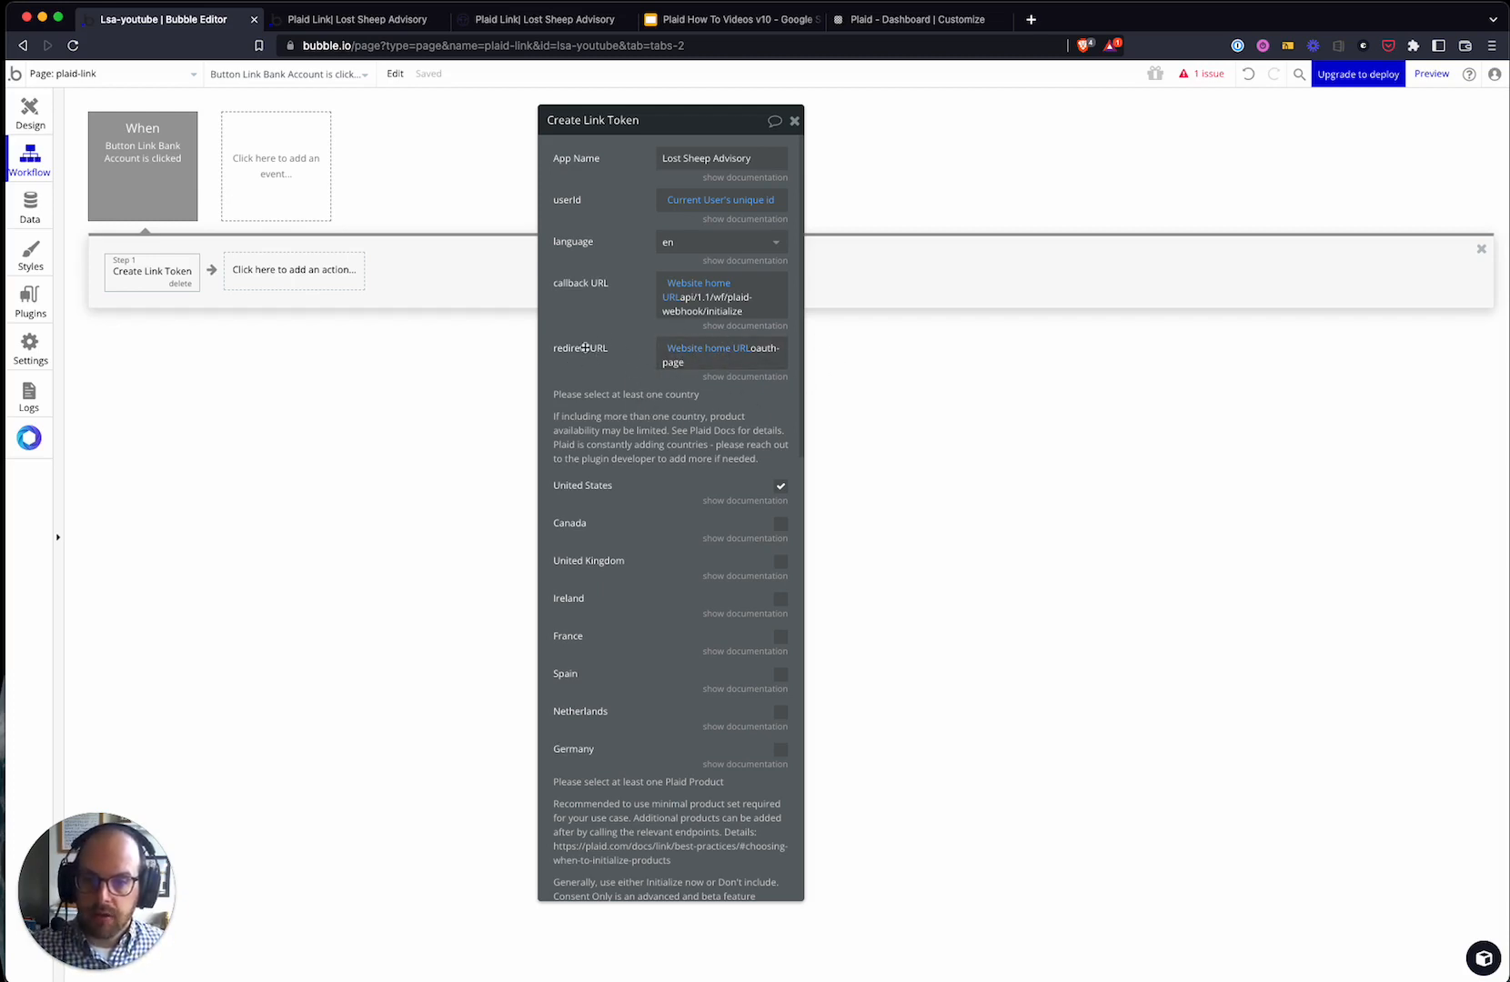
pyautogui.click(908, 20)
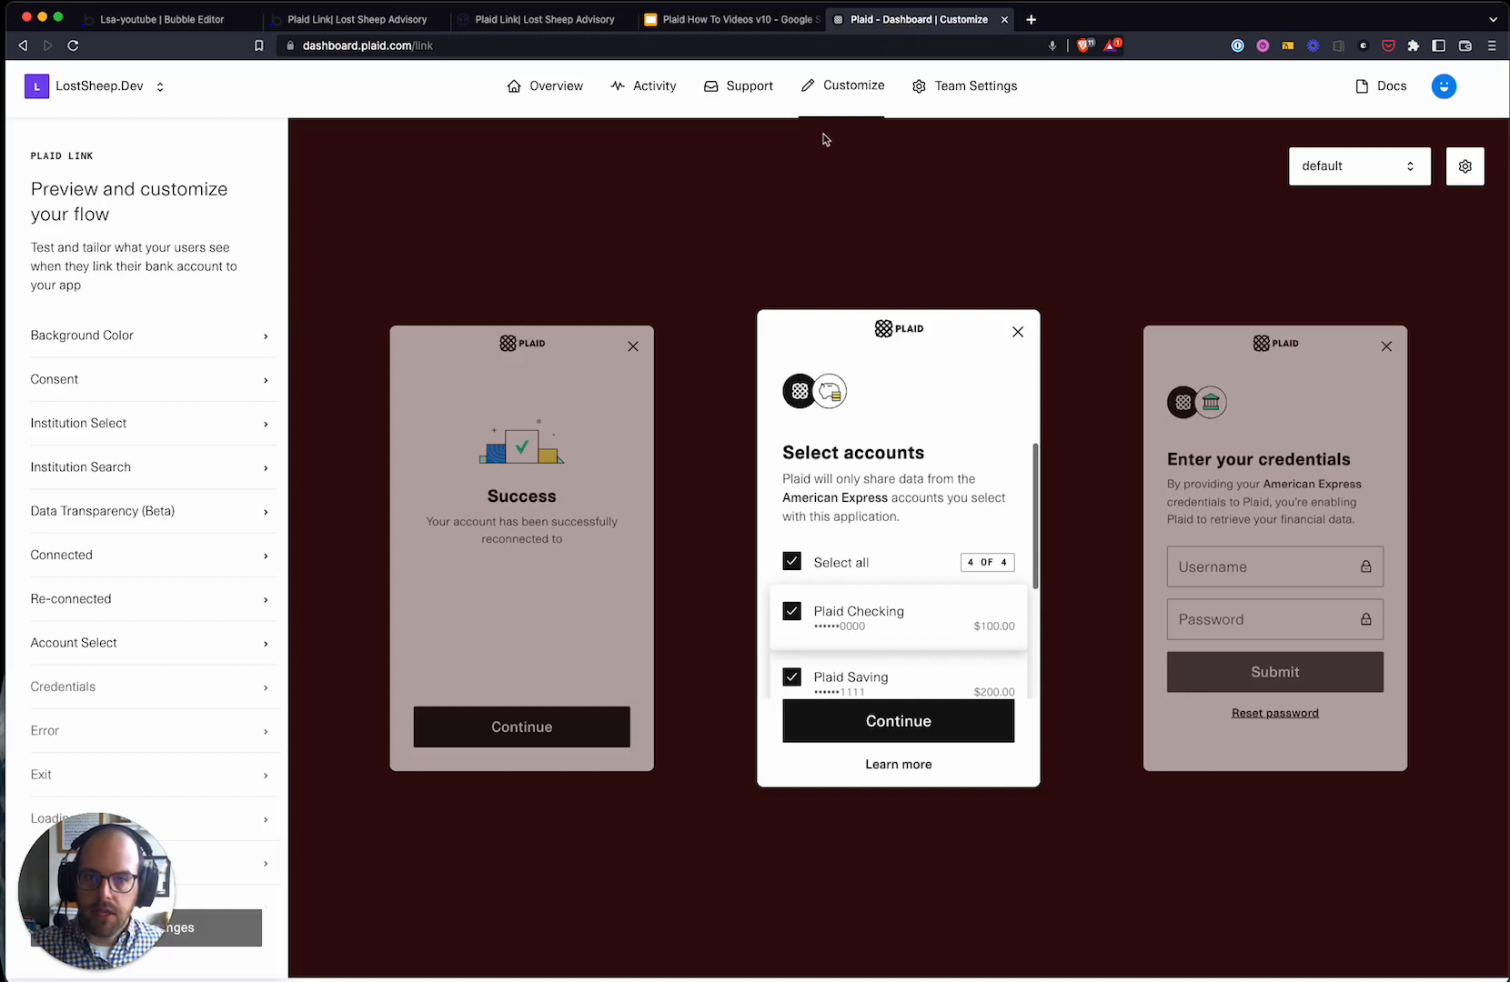
# - In Plaid's API team settings, add a new empty allowed redirect URI entry
pyautogui.click(966, 98)
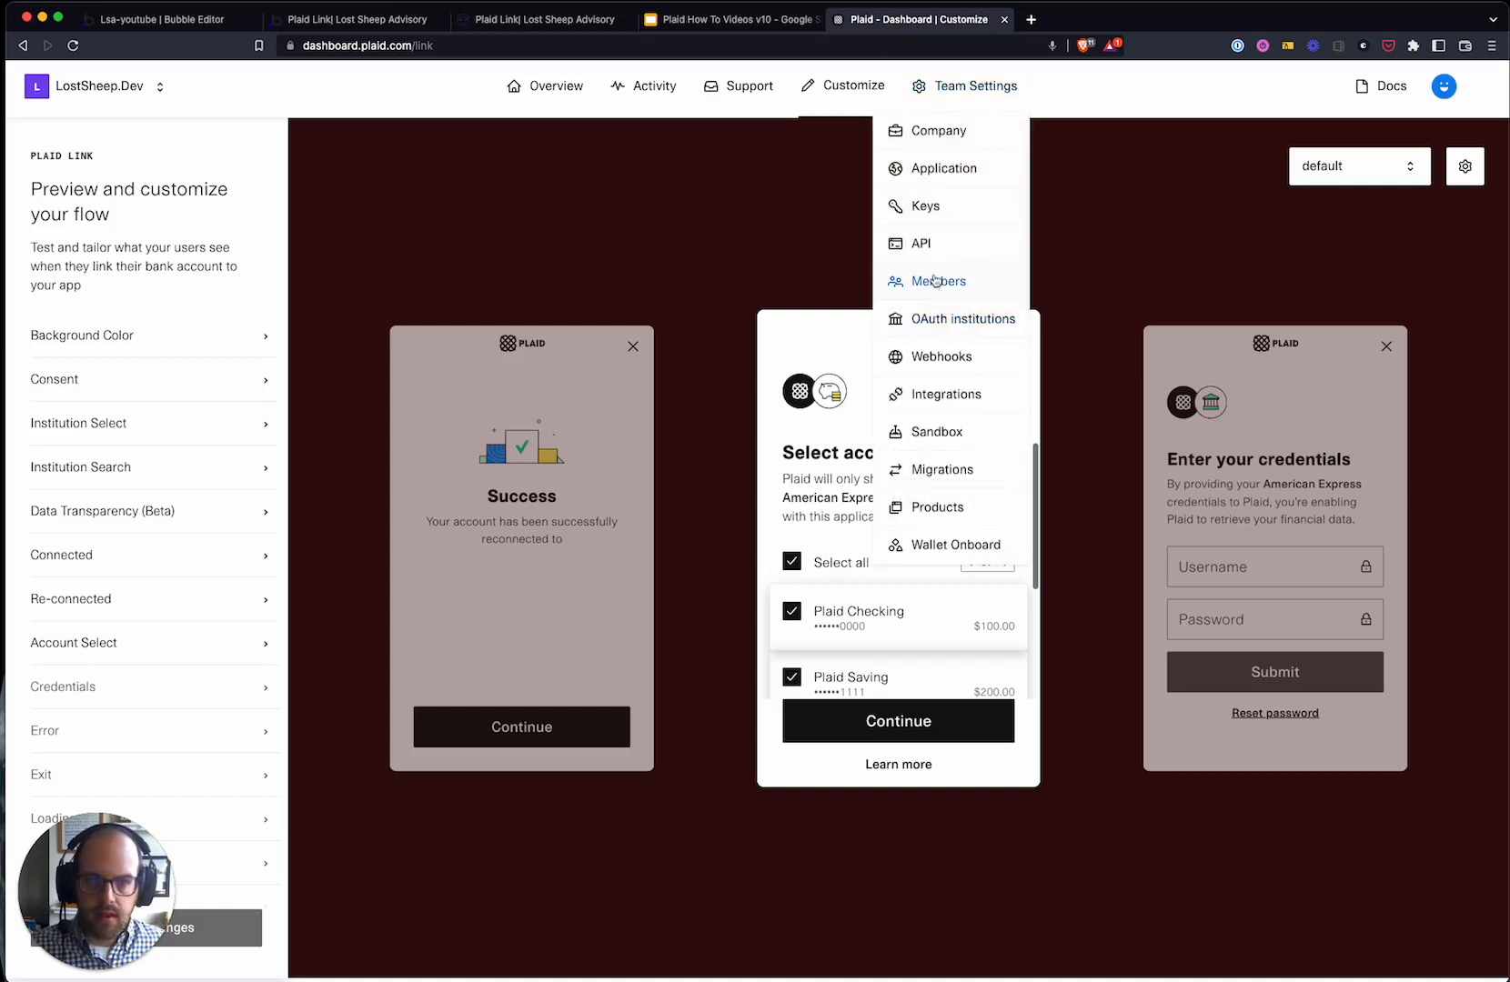
pyautogui.click(936, 245)
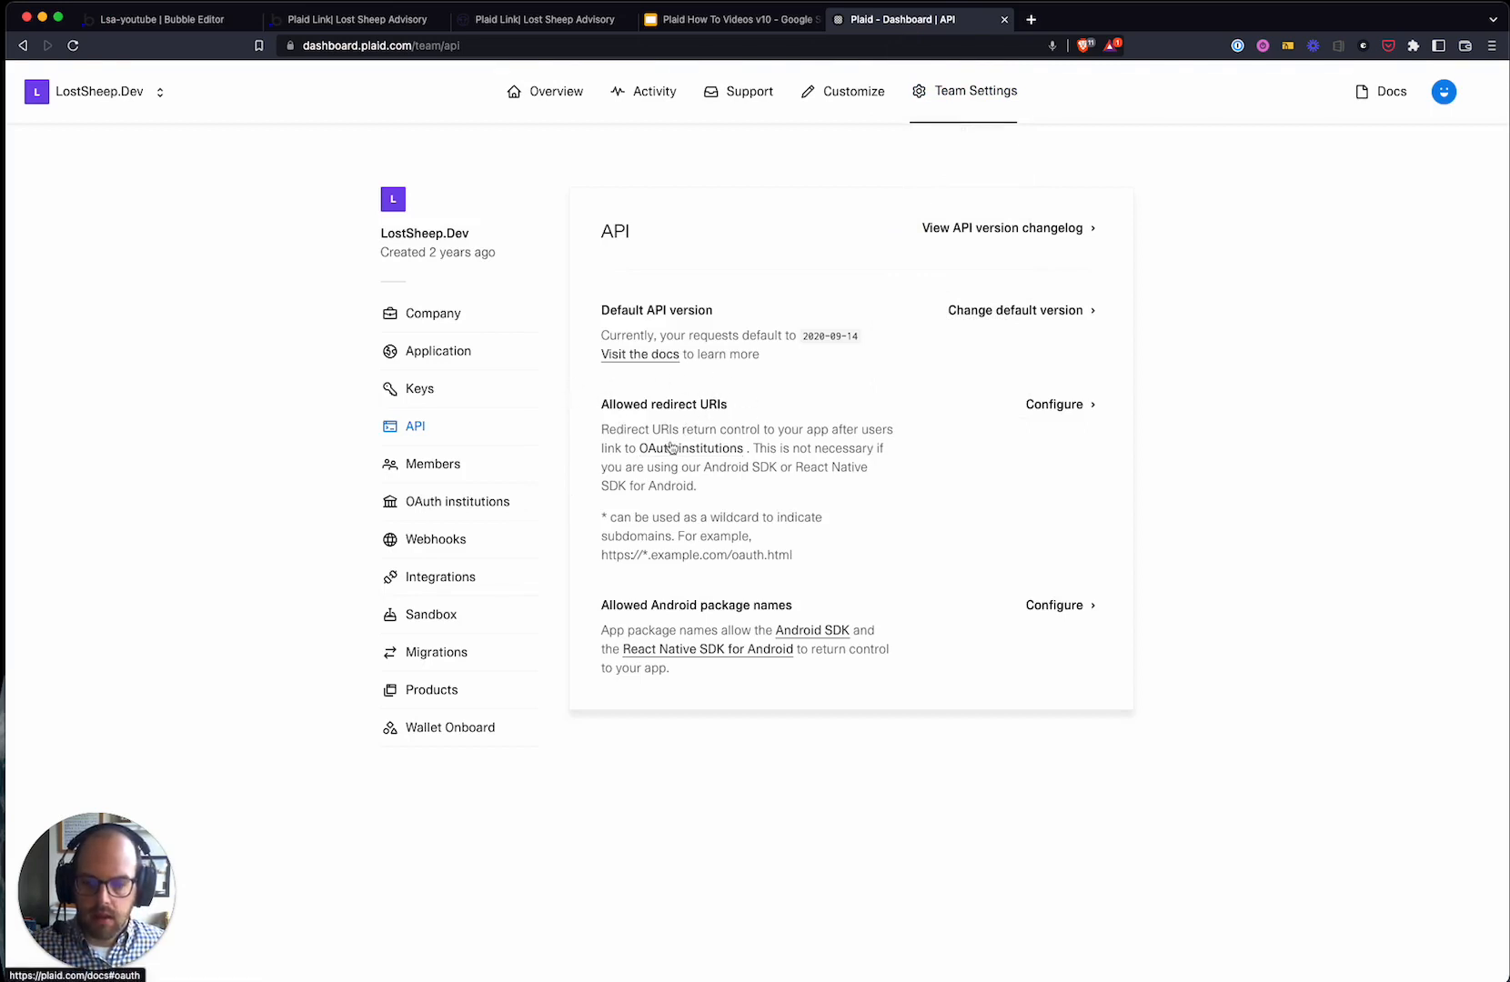
pyautogui.click(1052, 405)
pyautogui.scroll(-6, 951, 549)
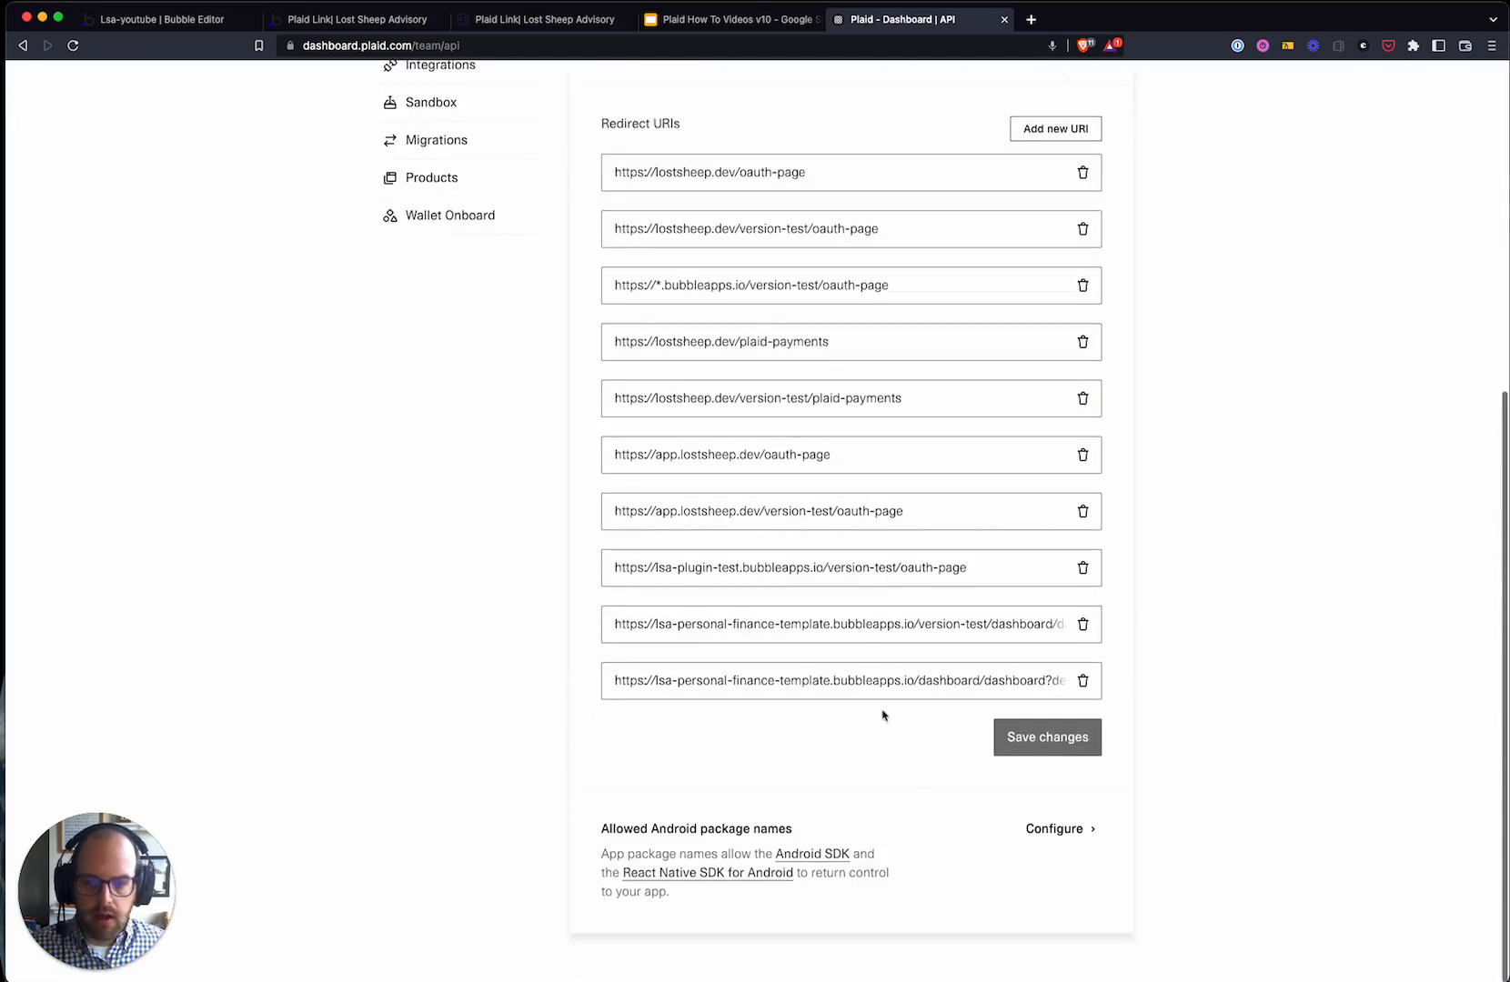
pyautogui.click(1053, 129)
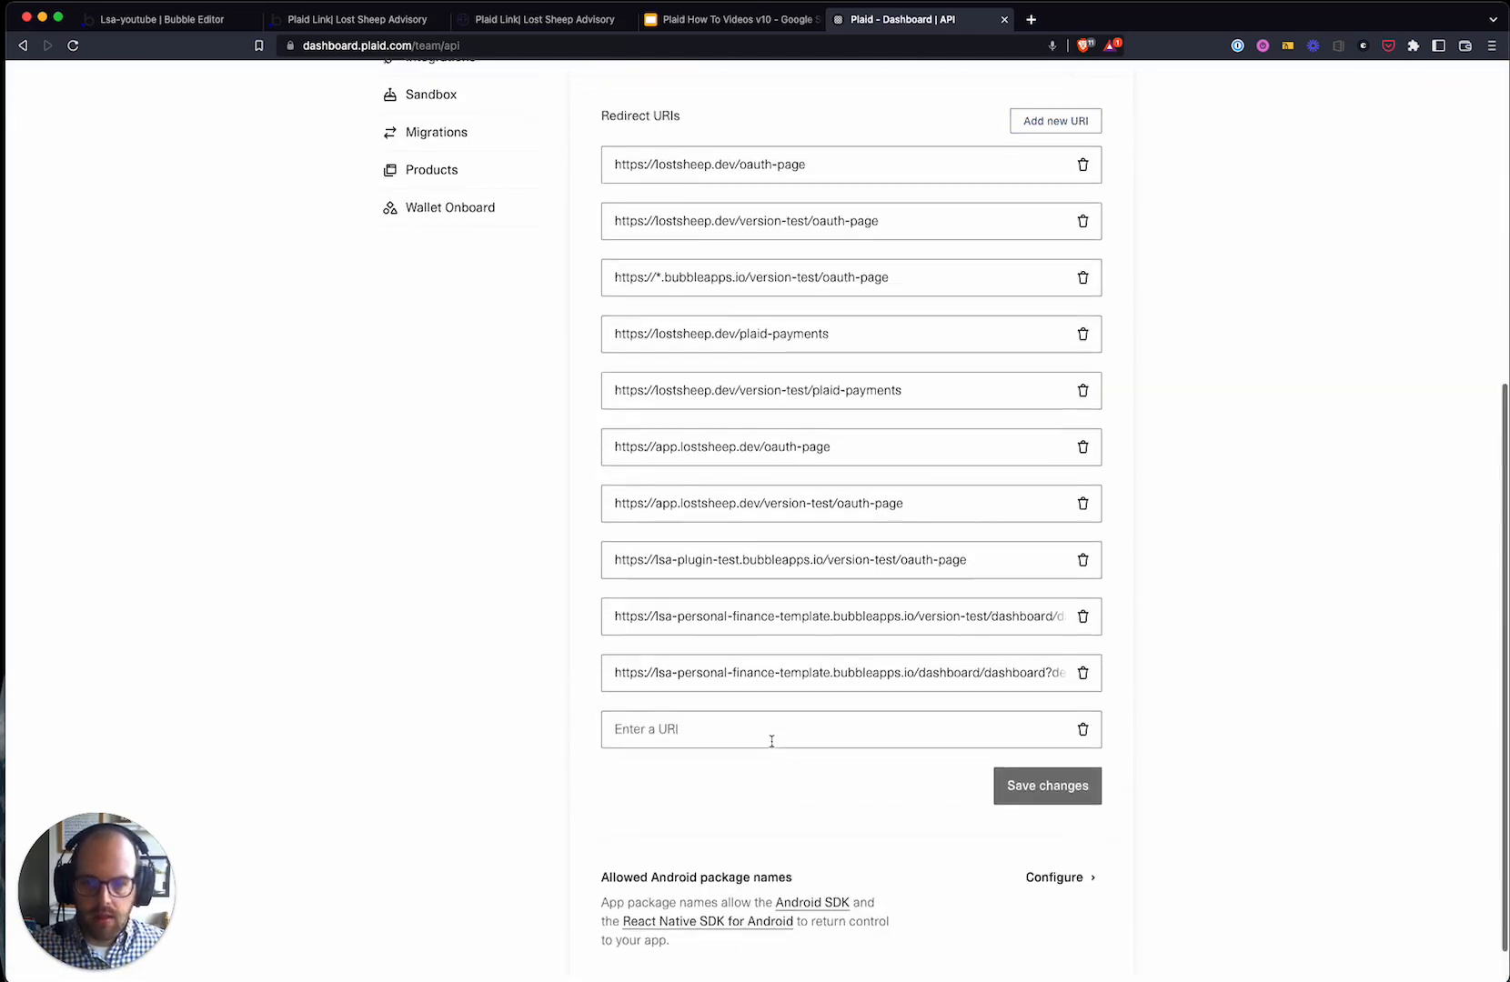
pyautogui.scroll(-1, 691, 700)
# - Paste the app's webhook URL into the entry and replace its api/1.1 tail with oauth-page
pyautogui.click(689, 680)
pyautogui.press('super+v')
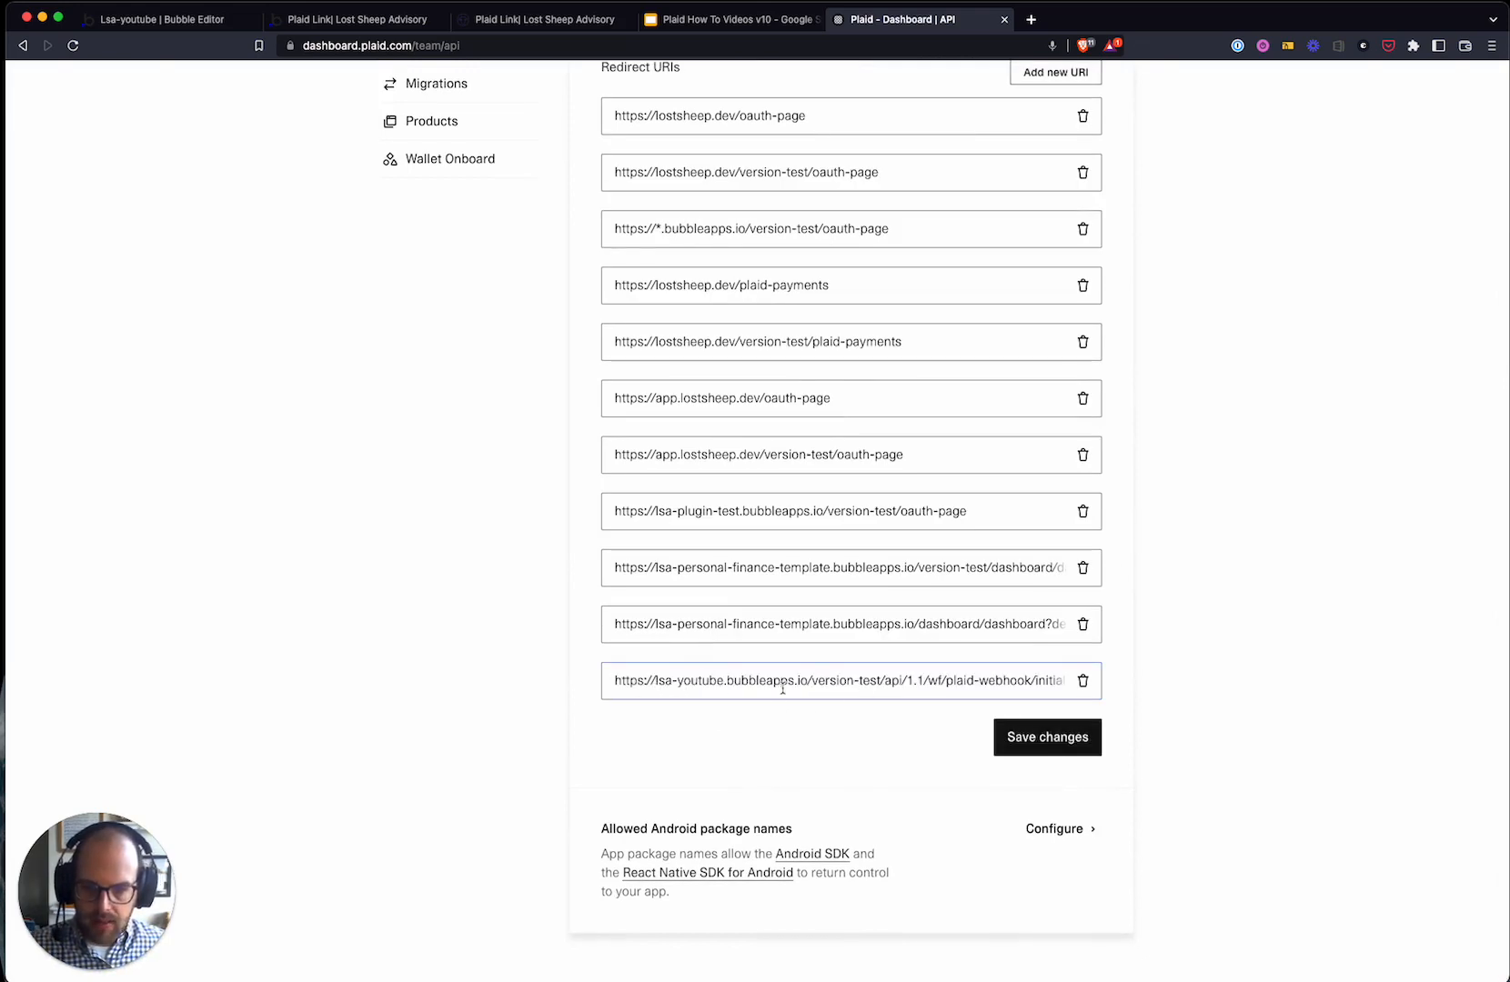
pyautogui.moveTo(883, 682); pyautogui.dragTo(1085, 678)
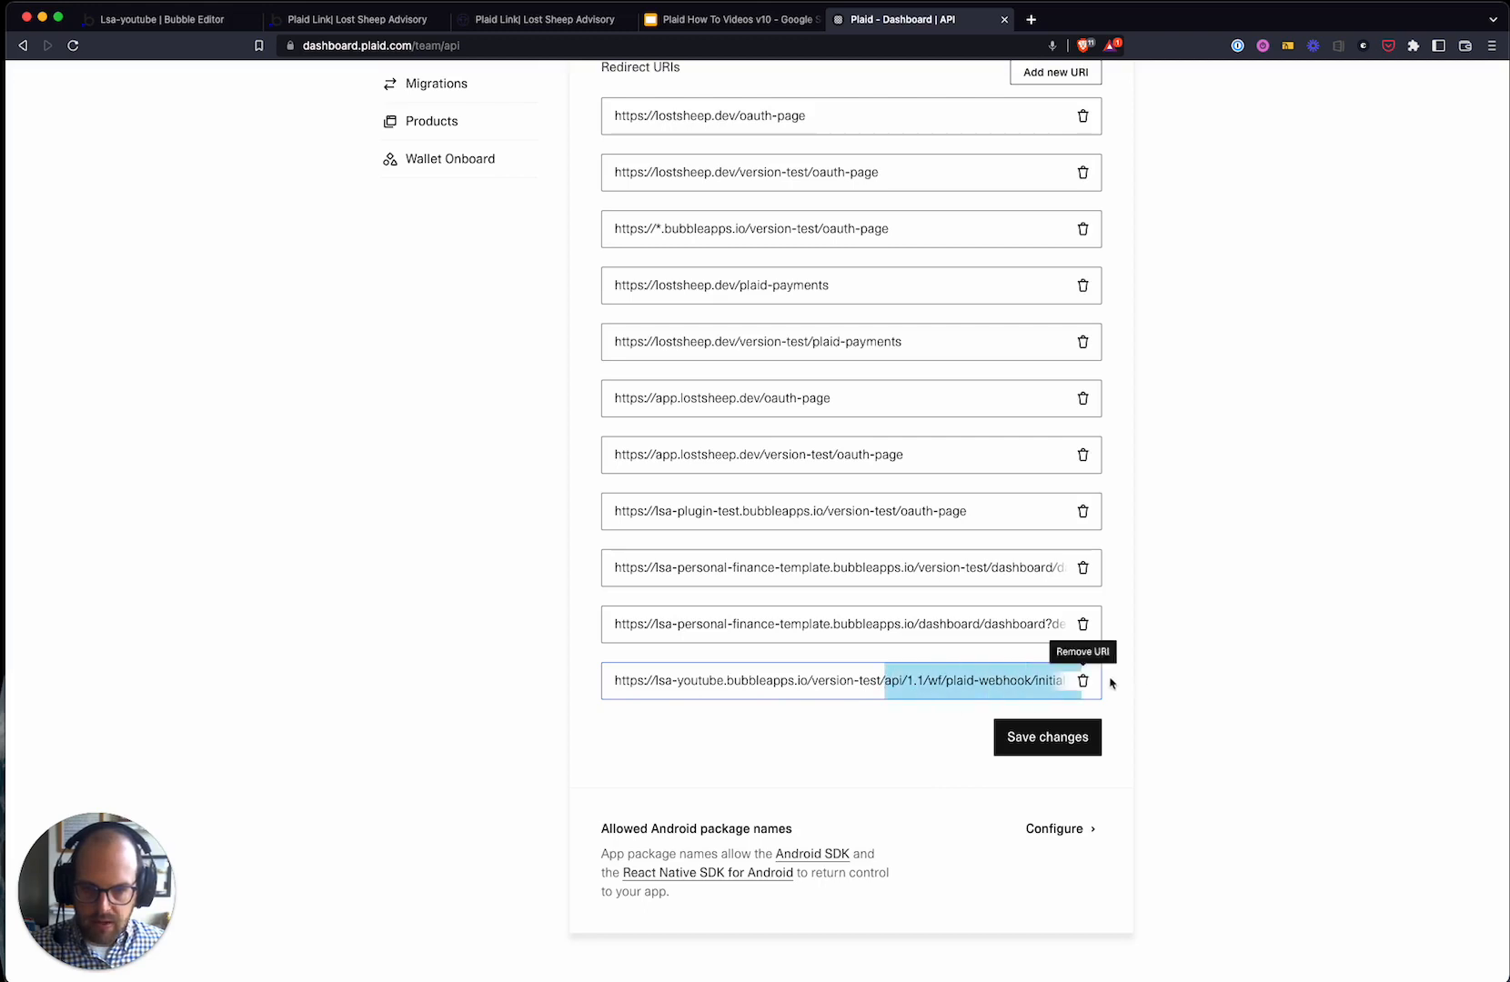
pyautogui.press('BackSpace')
pyautogui.write('oauth-page')
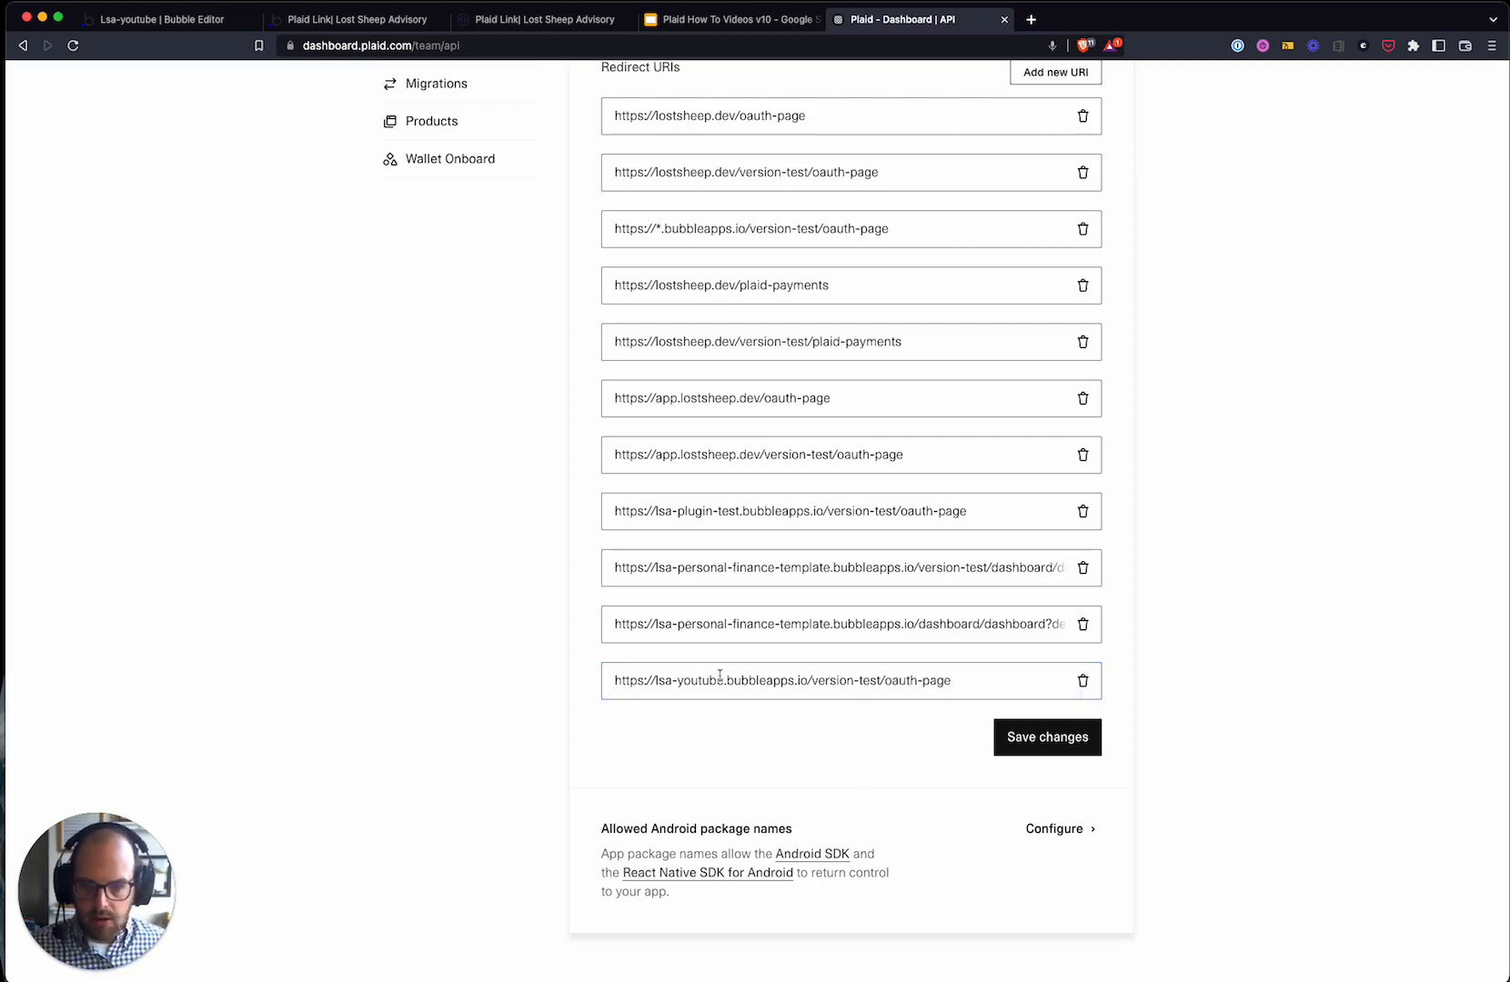
pyautogui.moveTo(654, 684); pyautogui.dragTo(807, 676)
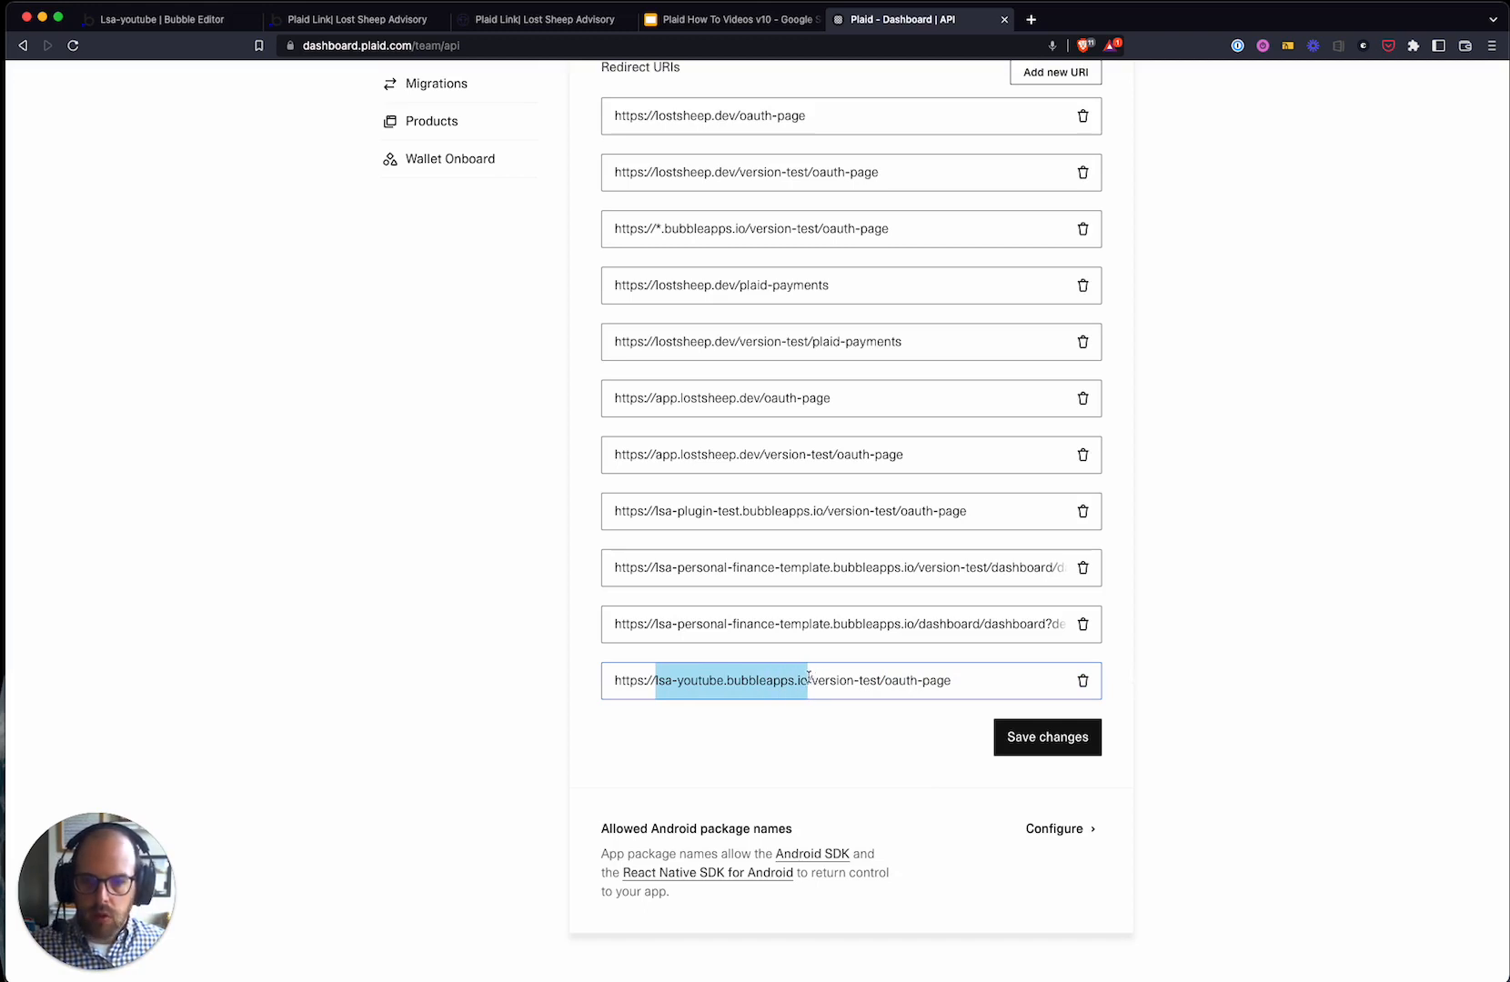
pyautogui.moveTo(723, 680); pyautogui.dragTo(660, 683)
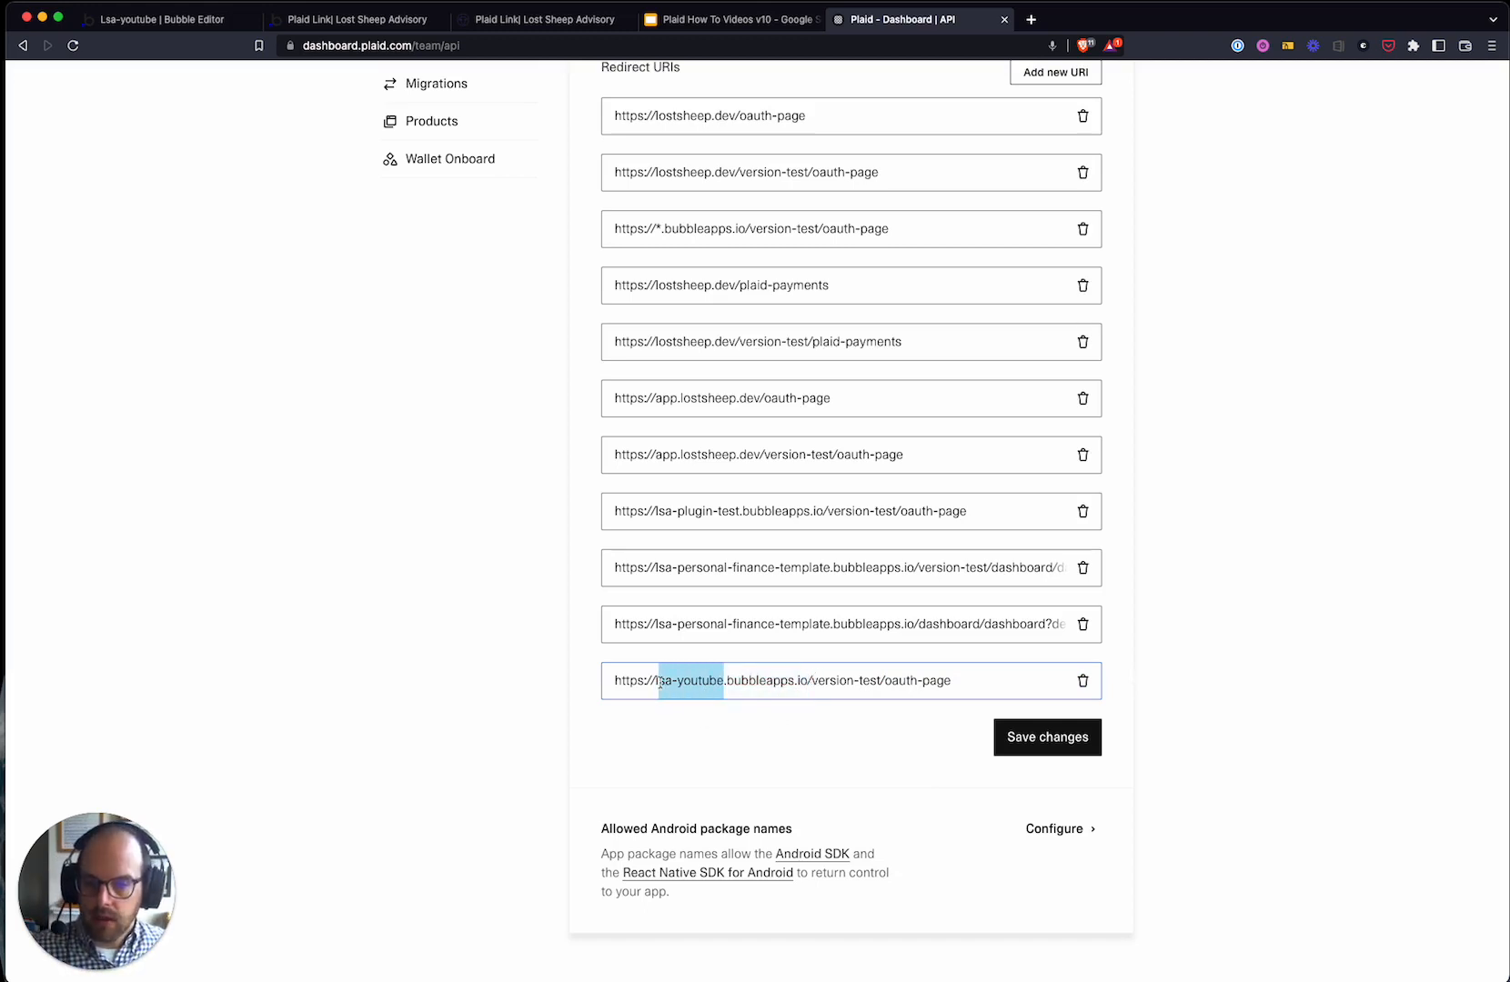
pyautogui.click(736, 684)
pyautogui.moveTo(804, 680); pyautogui.dragTo(651, 684)
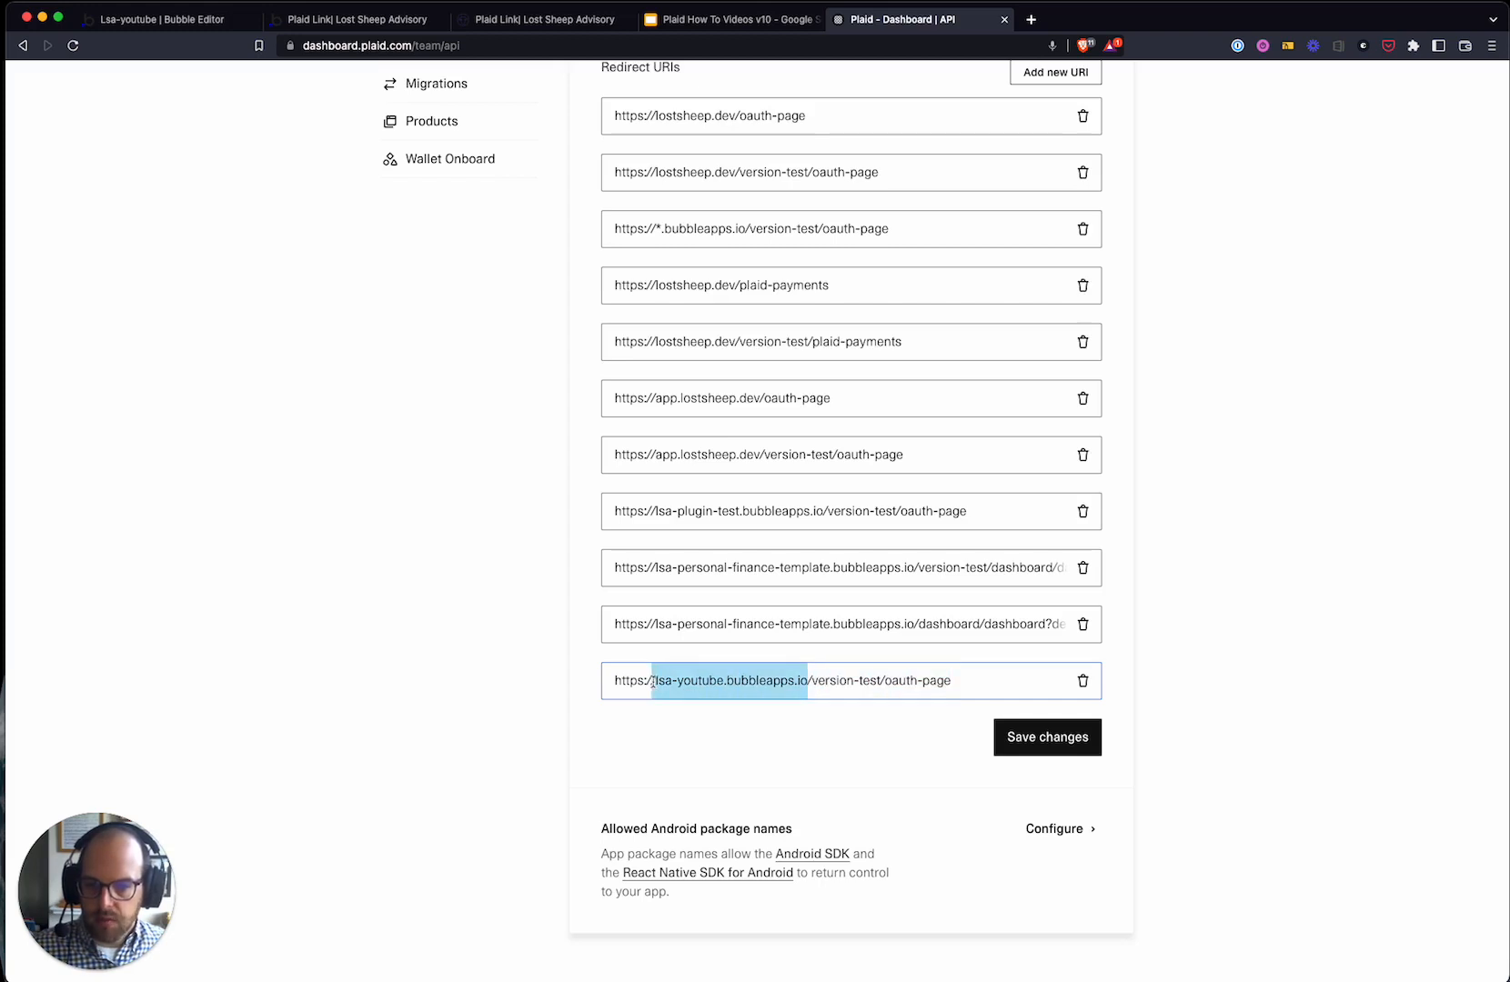
pyautogui.click(807, 682)
pyautogui.moveTo(808, 682); pyautogui.dragTo(880, 674)
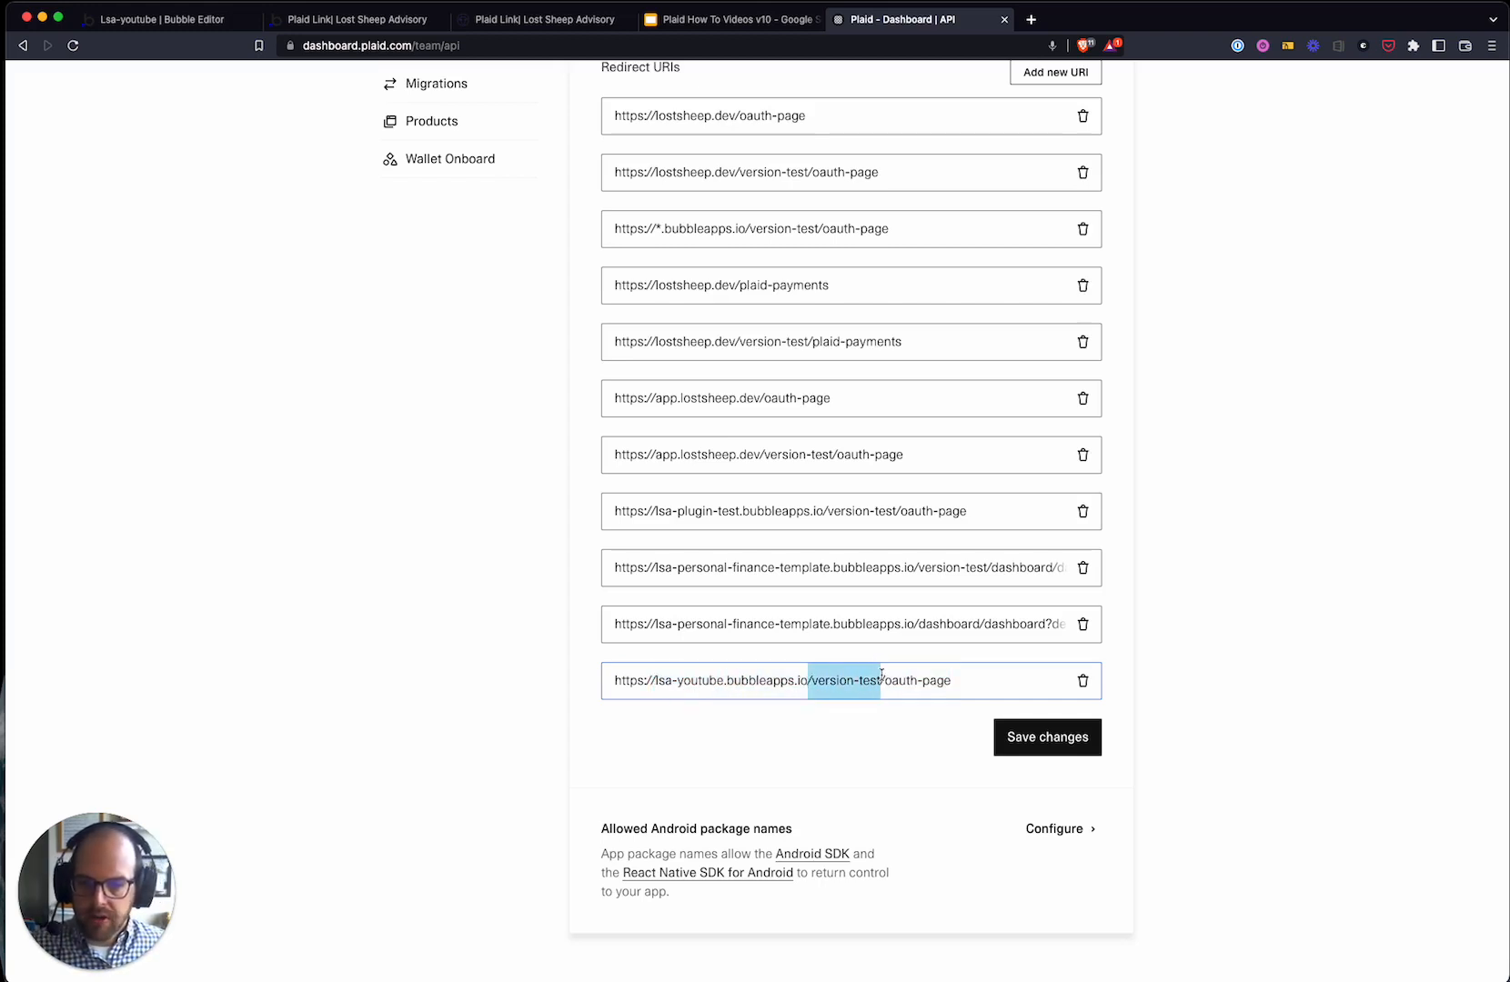
pyautogui.click(805, 741)
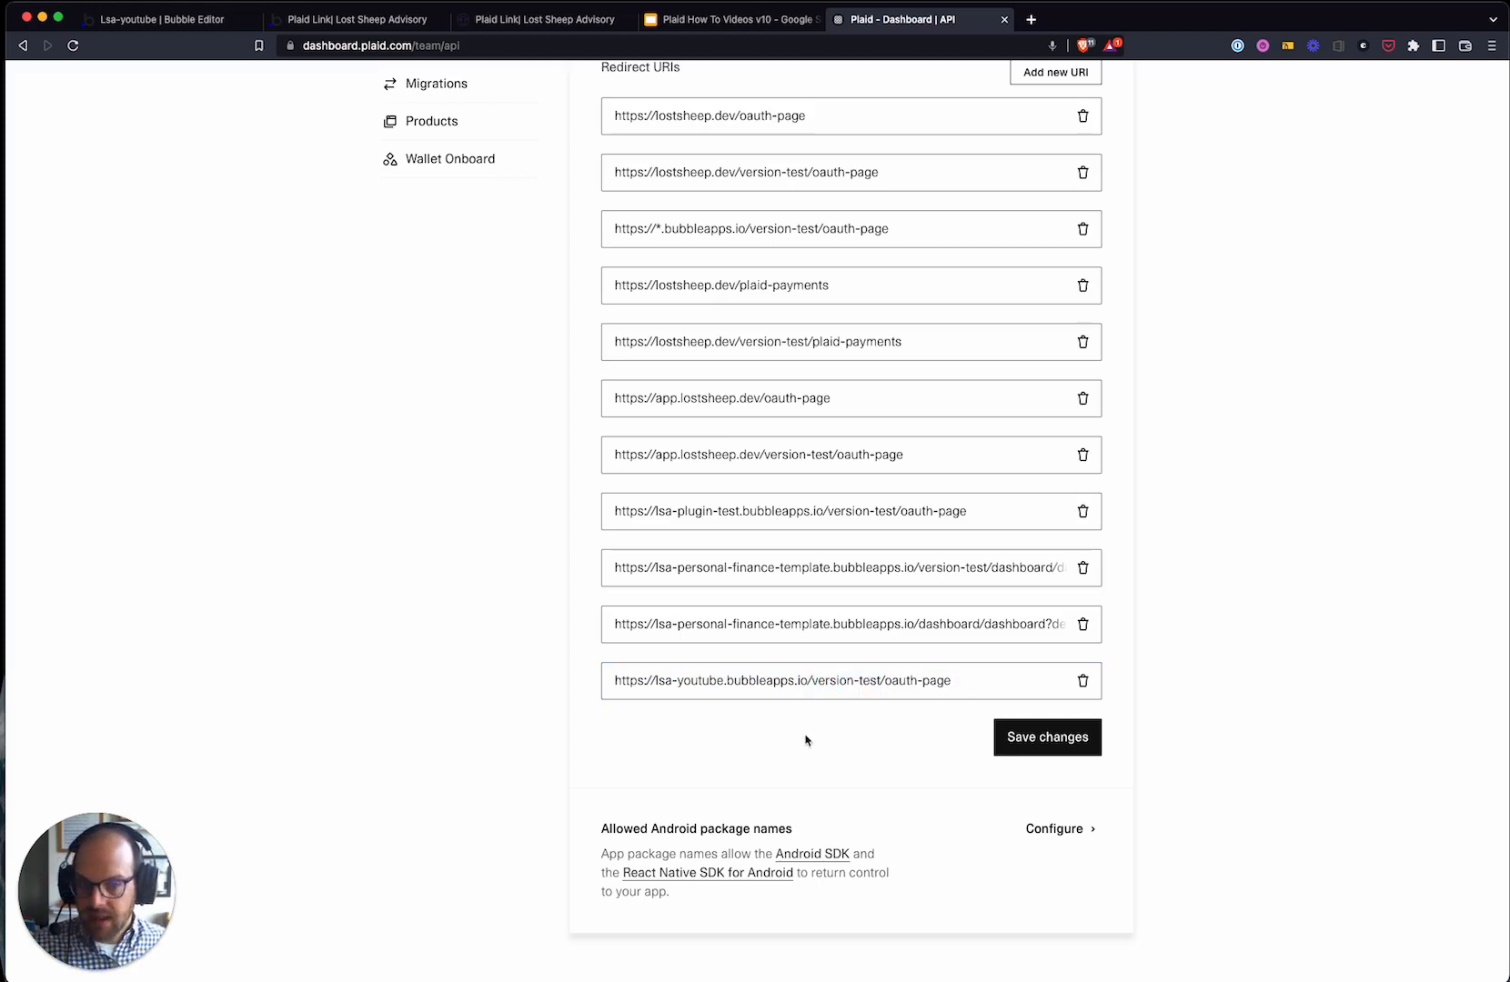
pyautogui.moveTo(950, 680); pyautogui.dragTo(880, 687)
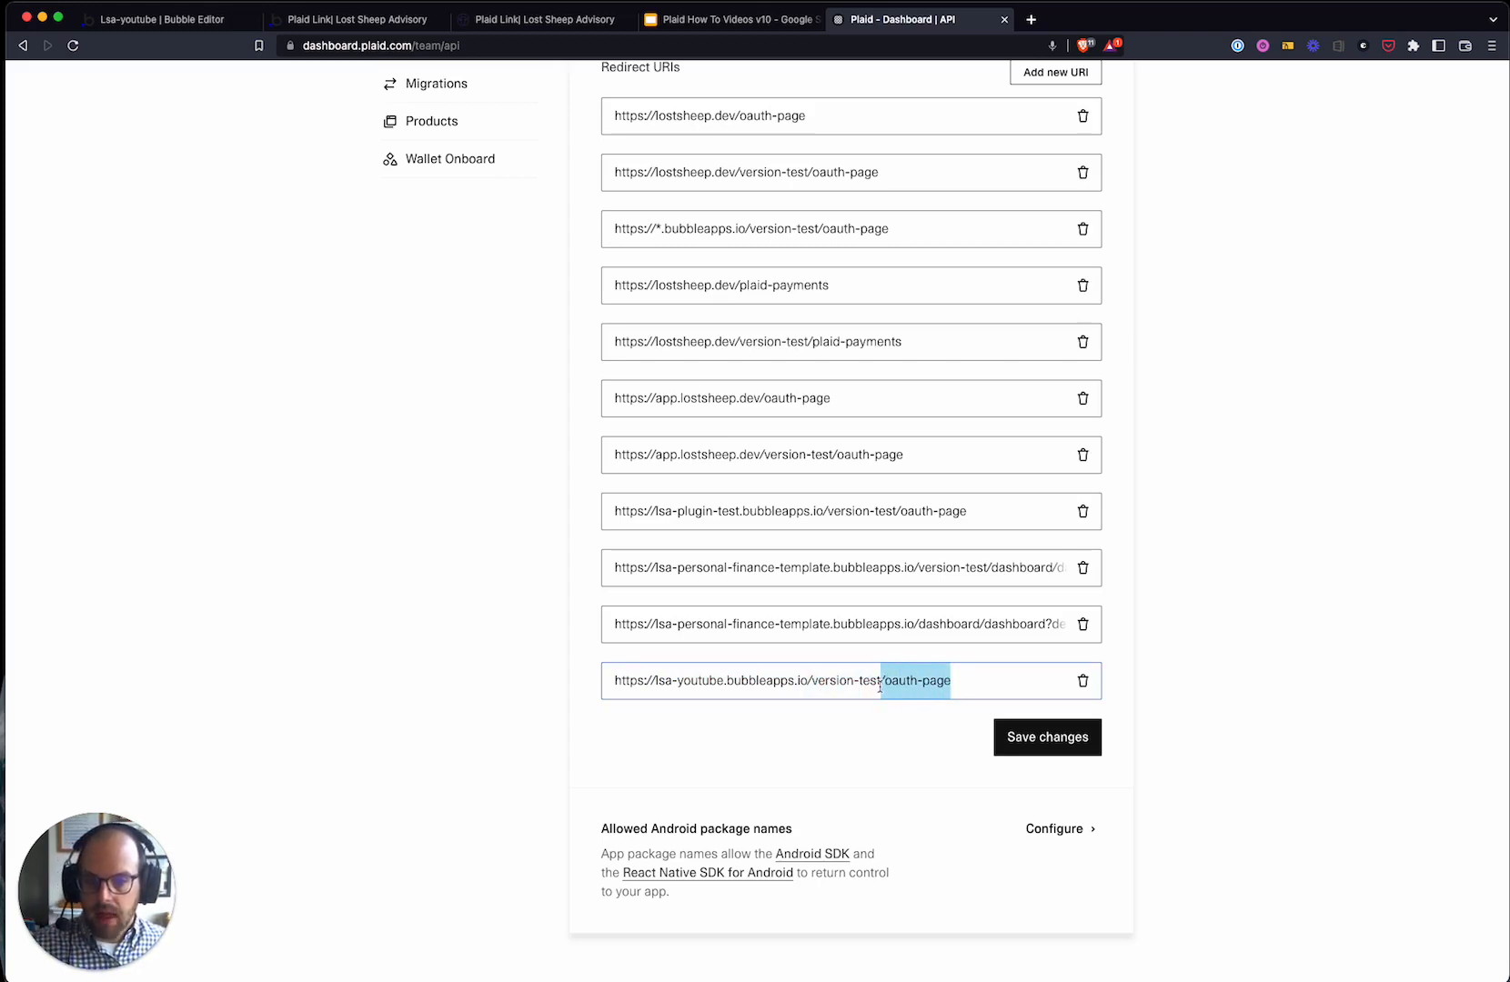
pyautogui.click(819, 725)
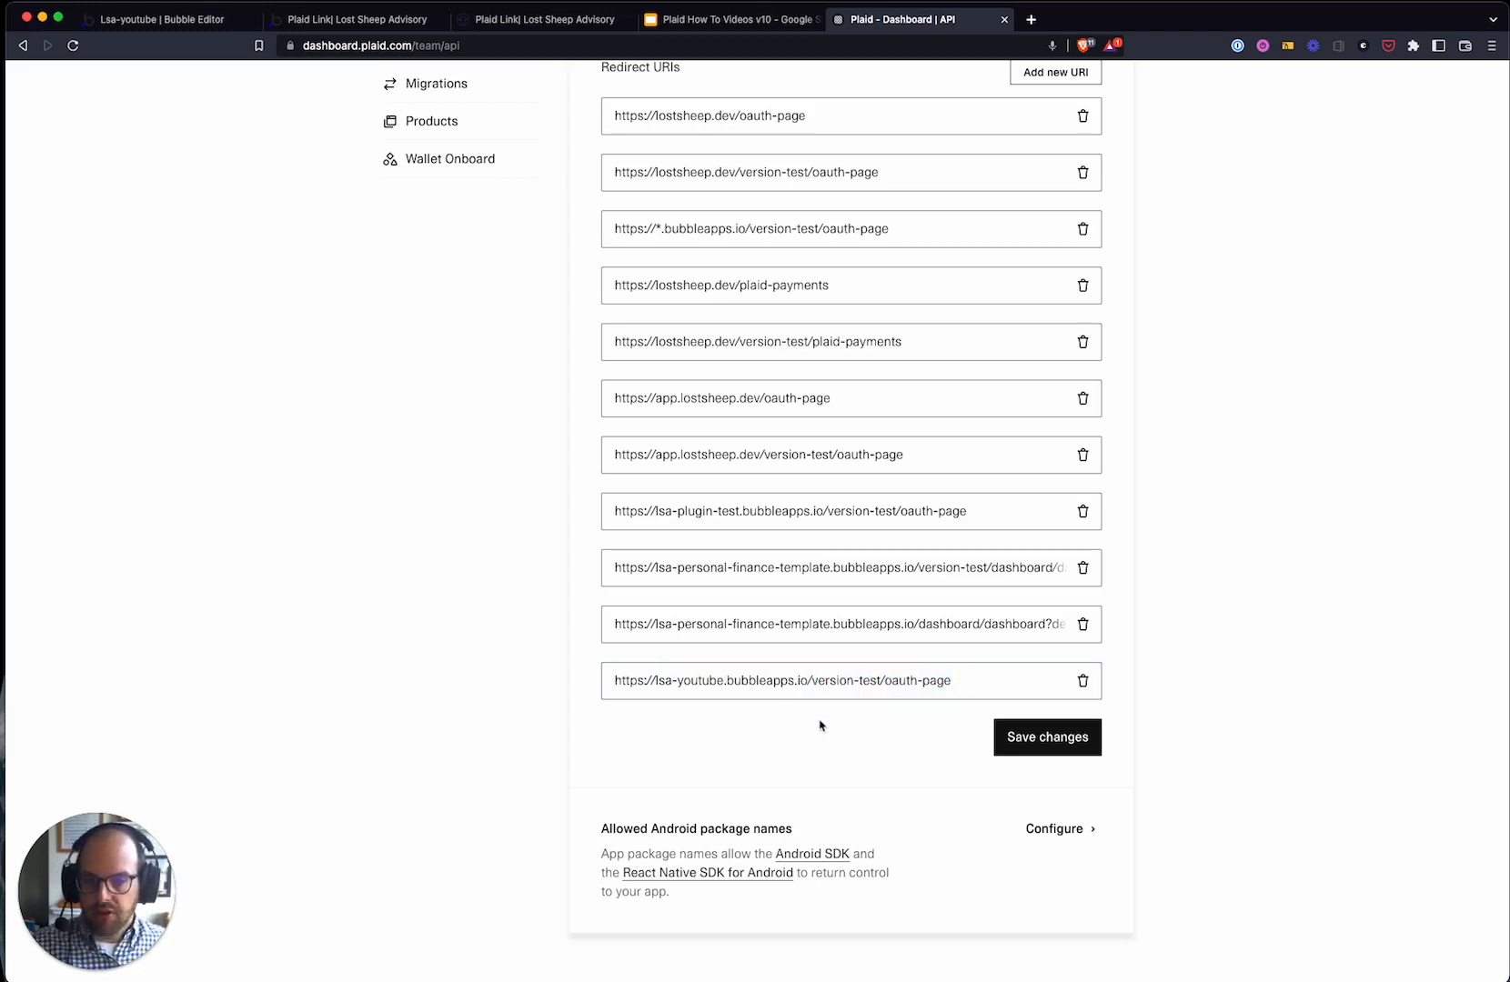
pyautogui.tripleClick(764, 675)
# - Return to the Bubble editor and switch to the oauth-page page
pyautogui.click(309, 19)
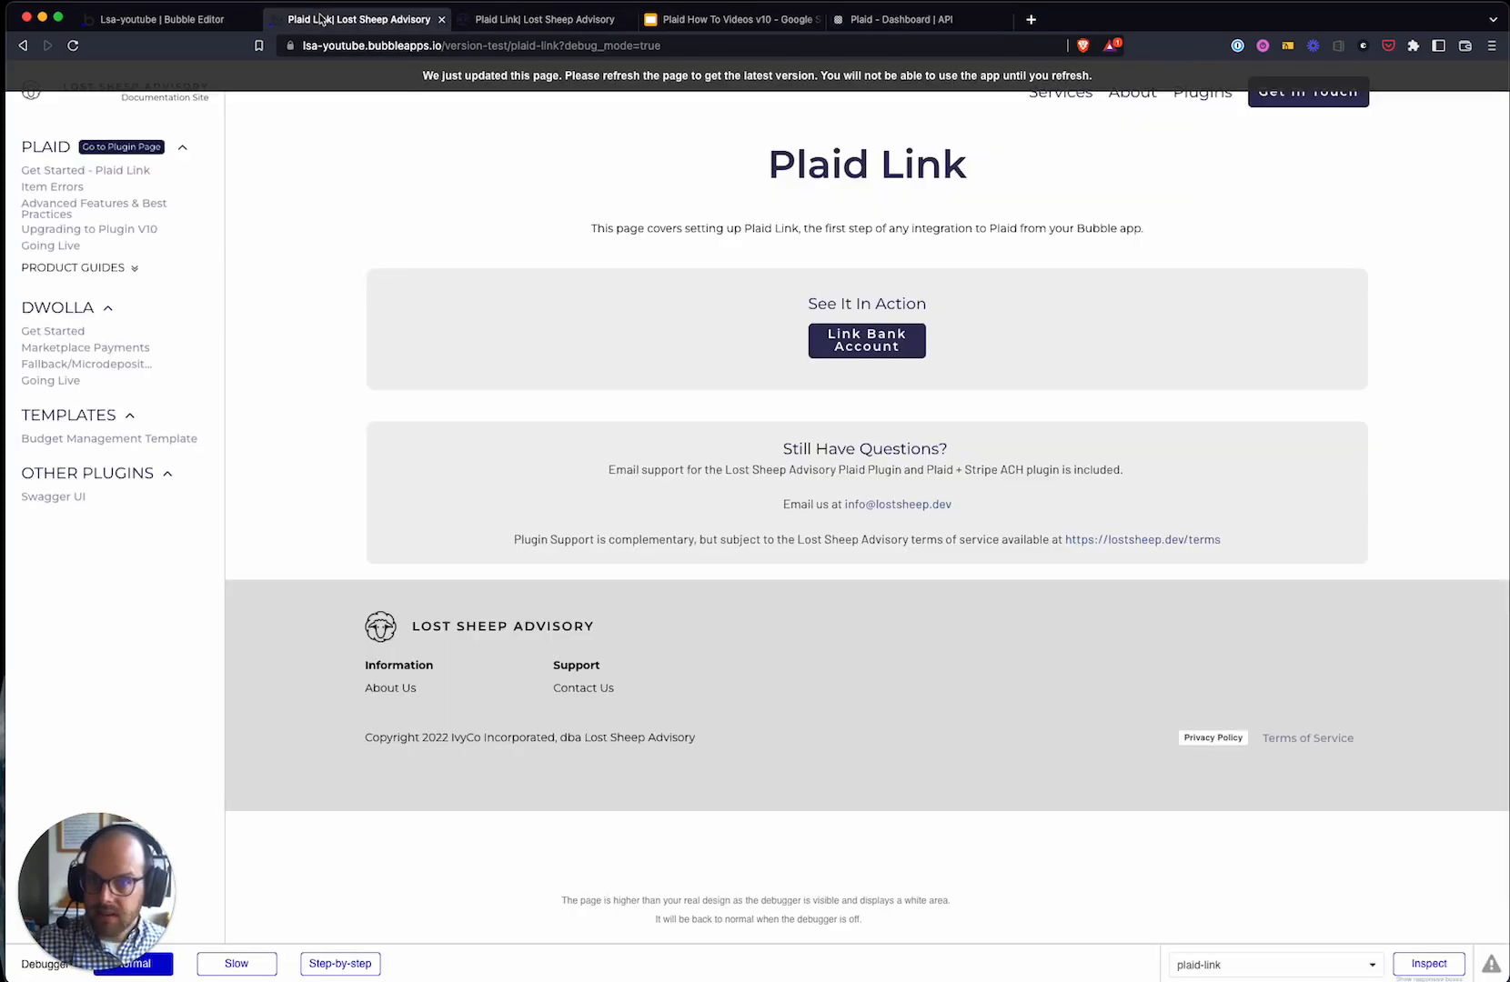
pyautogui.click(159, 19)
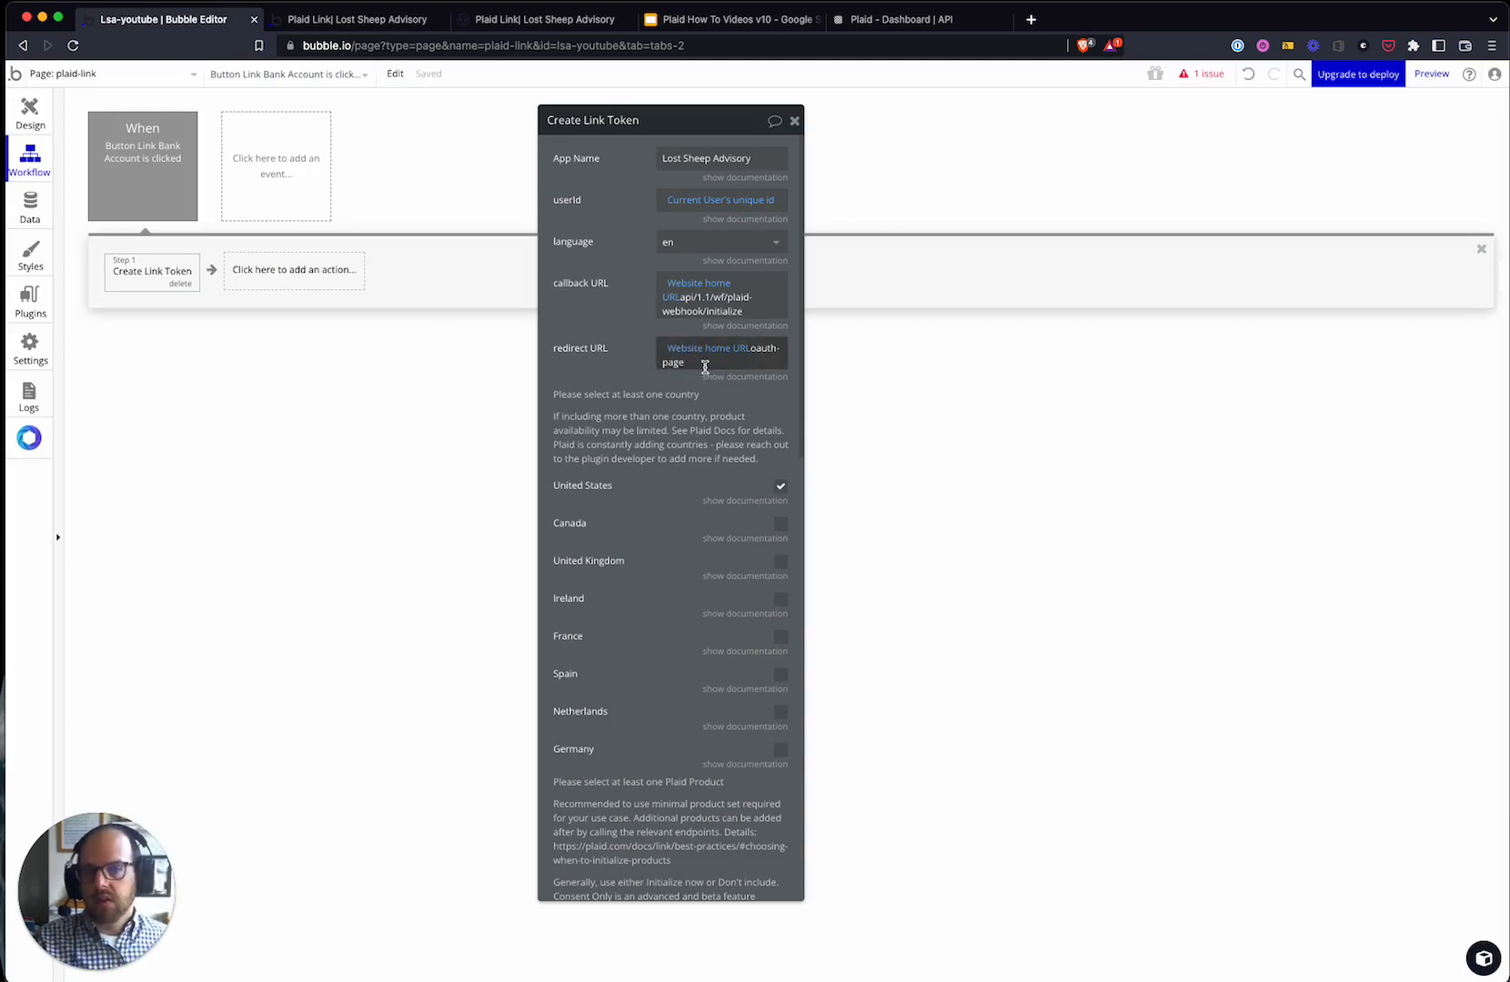
pyautogui.click(900, 19)
pyautogui.click(713, 680)
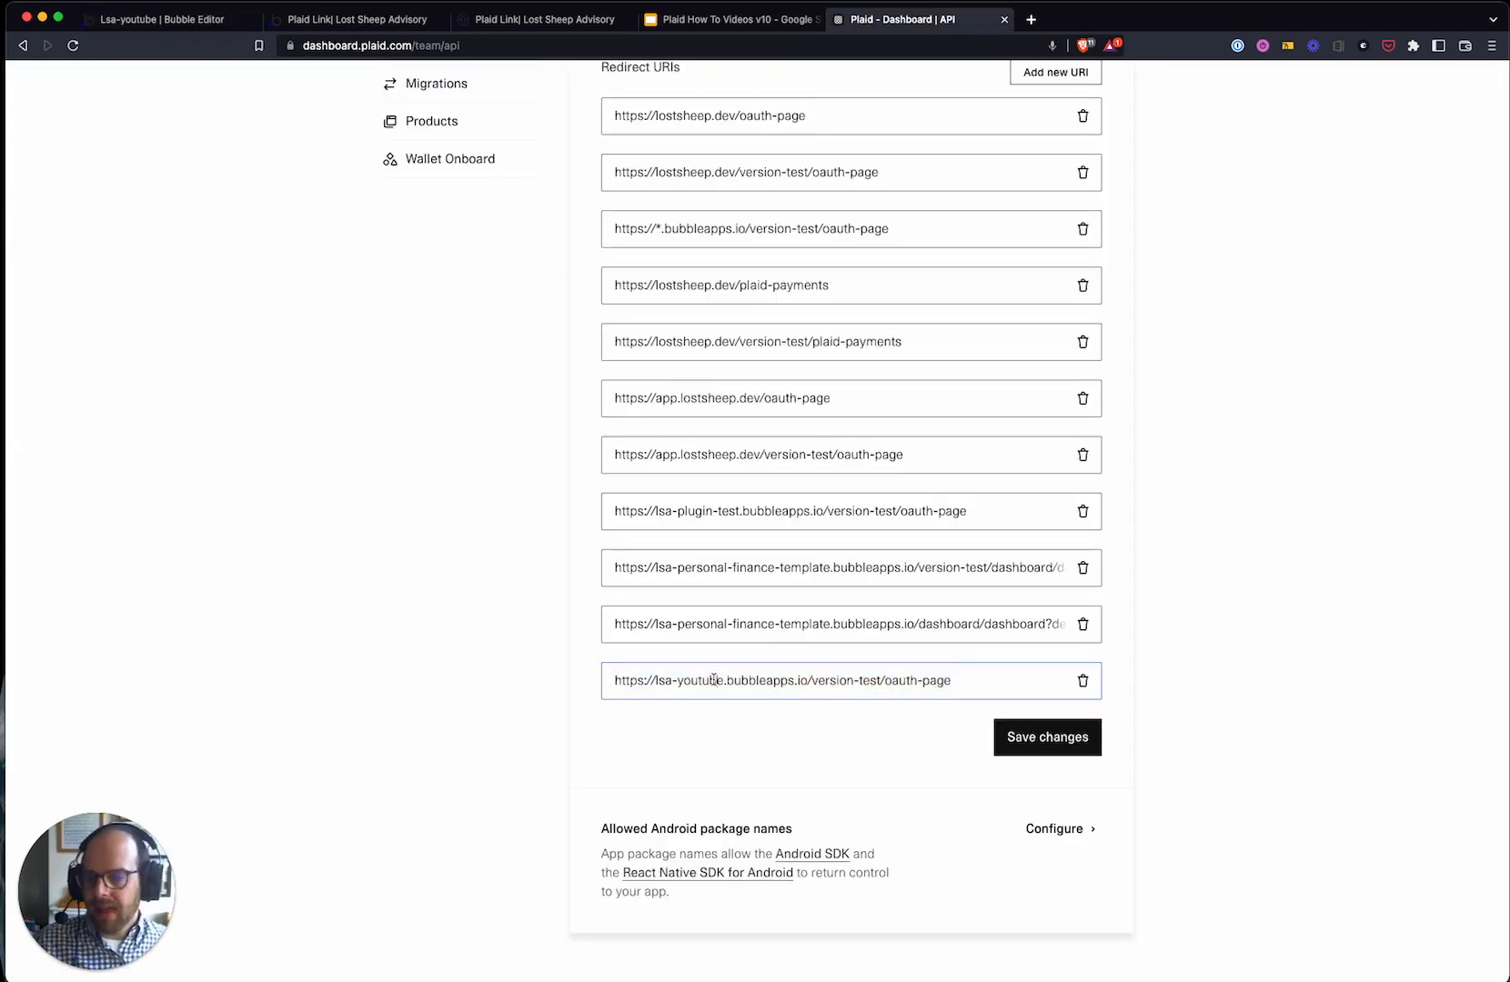
pyautogui.click(200, 20)
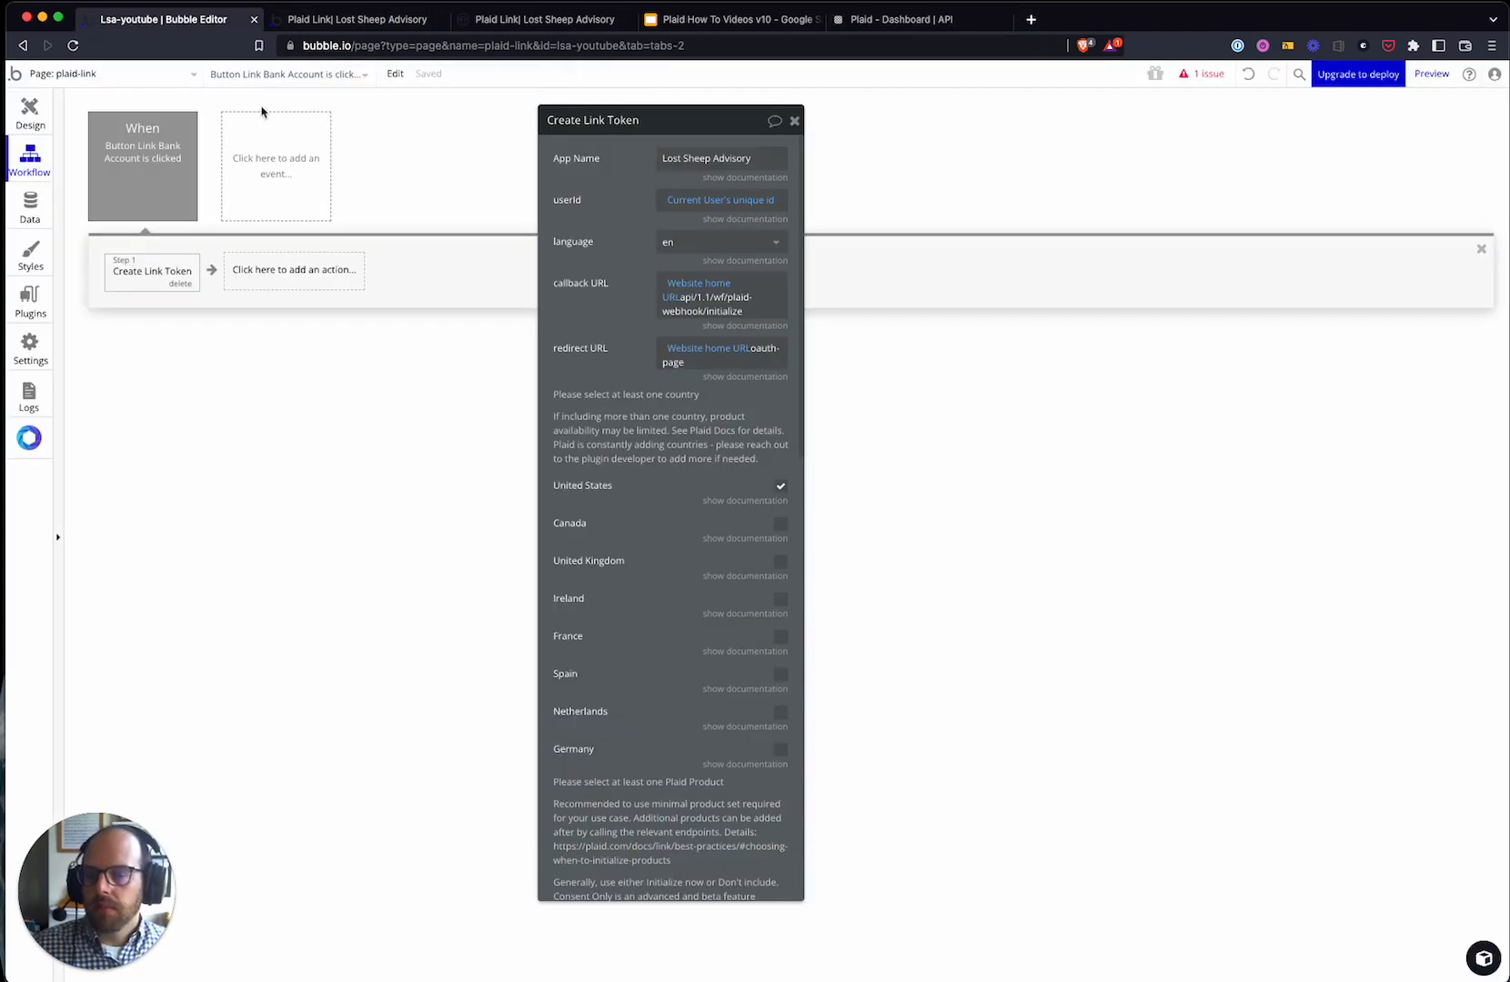
pyautogui.click(155, 84)
pyautogui.click(266, 138)
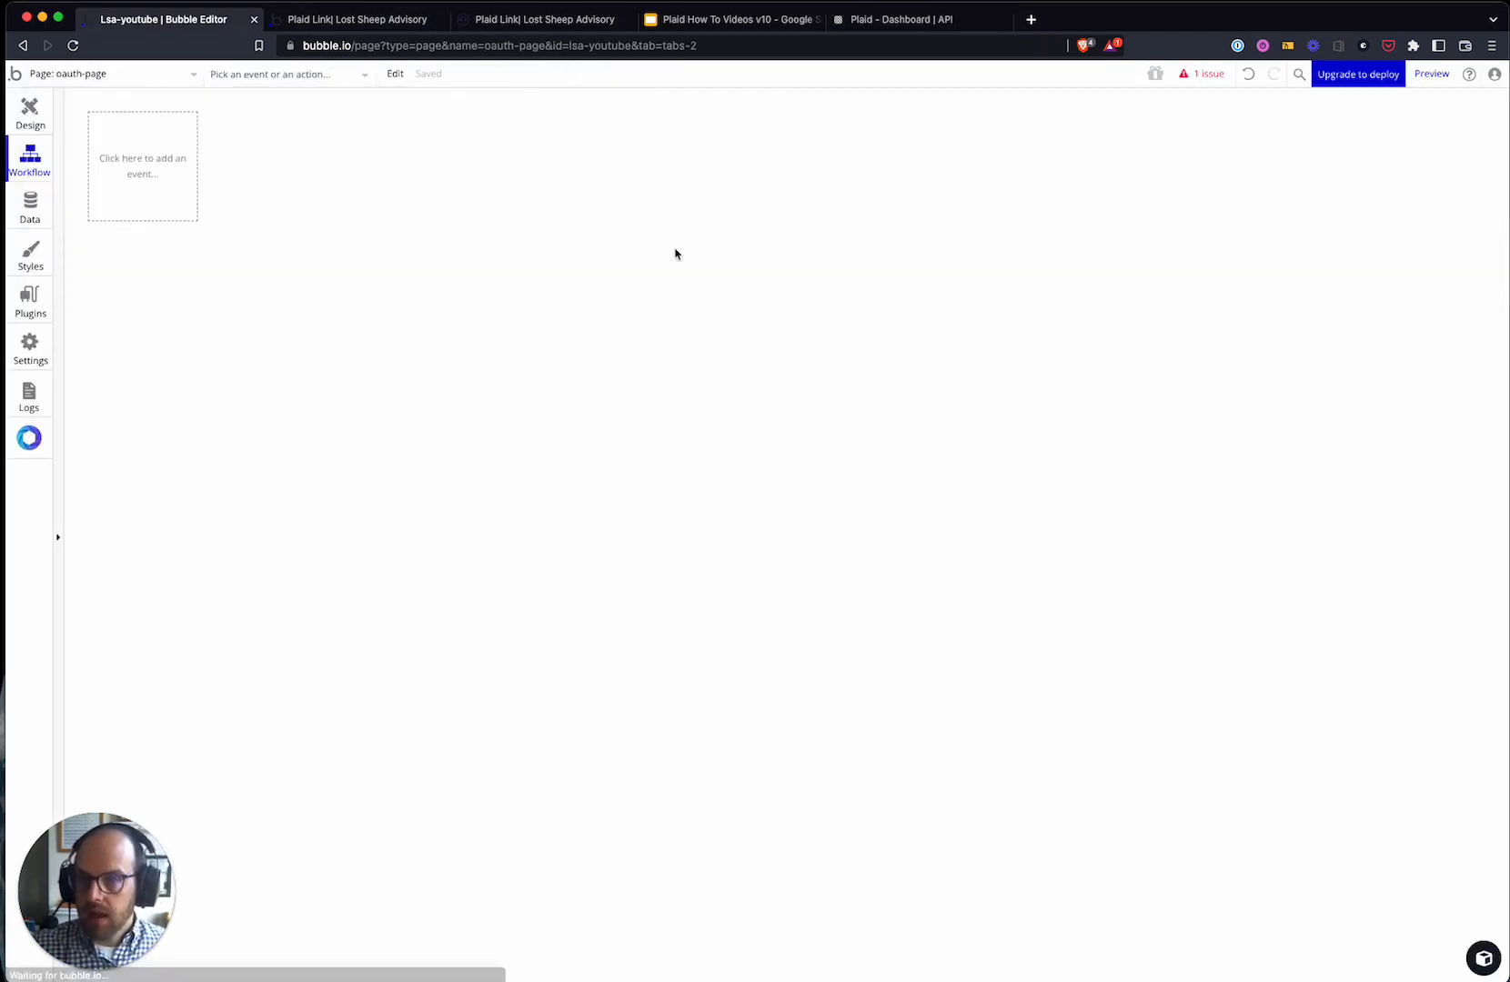
# - Preview oauth-page, check its address matches the redirect URI, and return to Plaid's list
pyautogui.click(1430, 73)
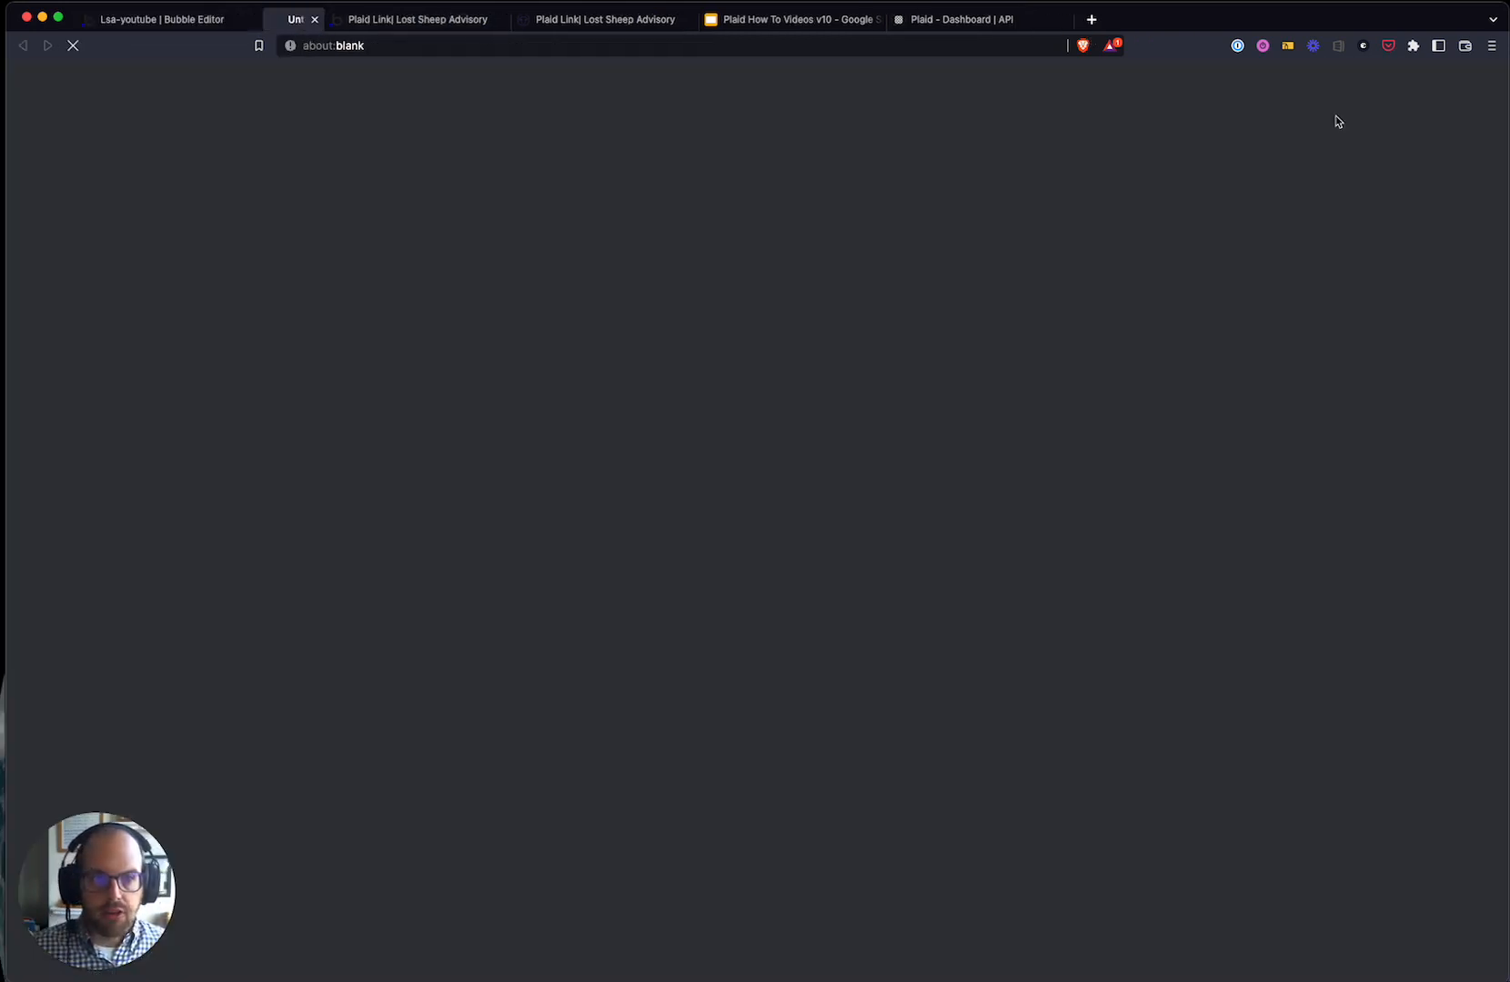
pyautogui.click(394, 46)
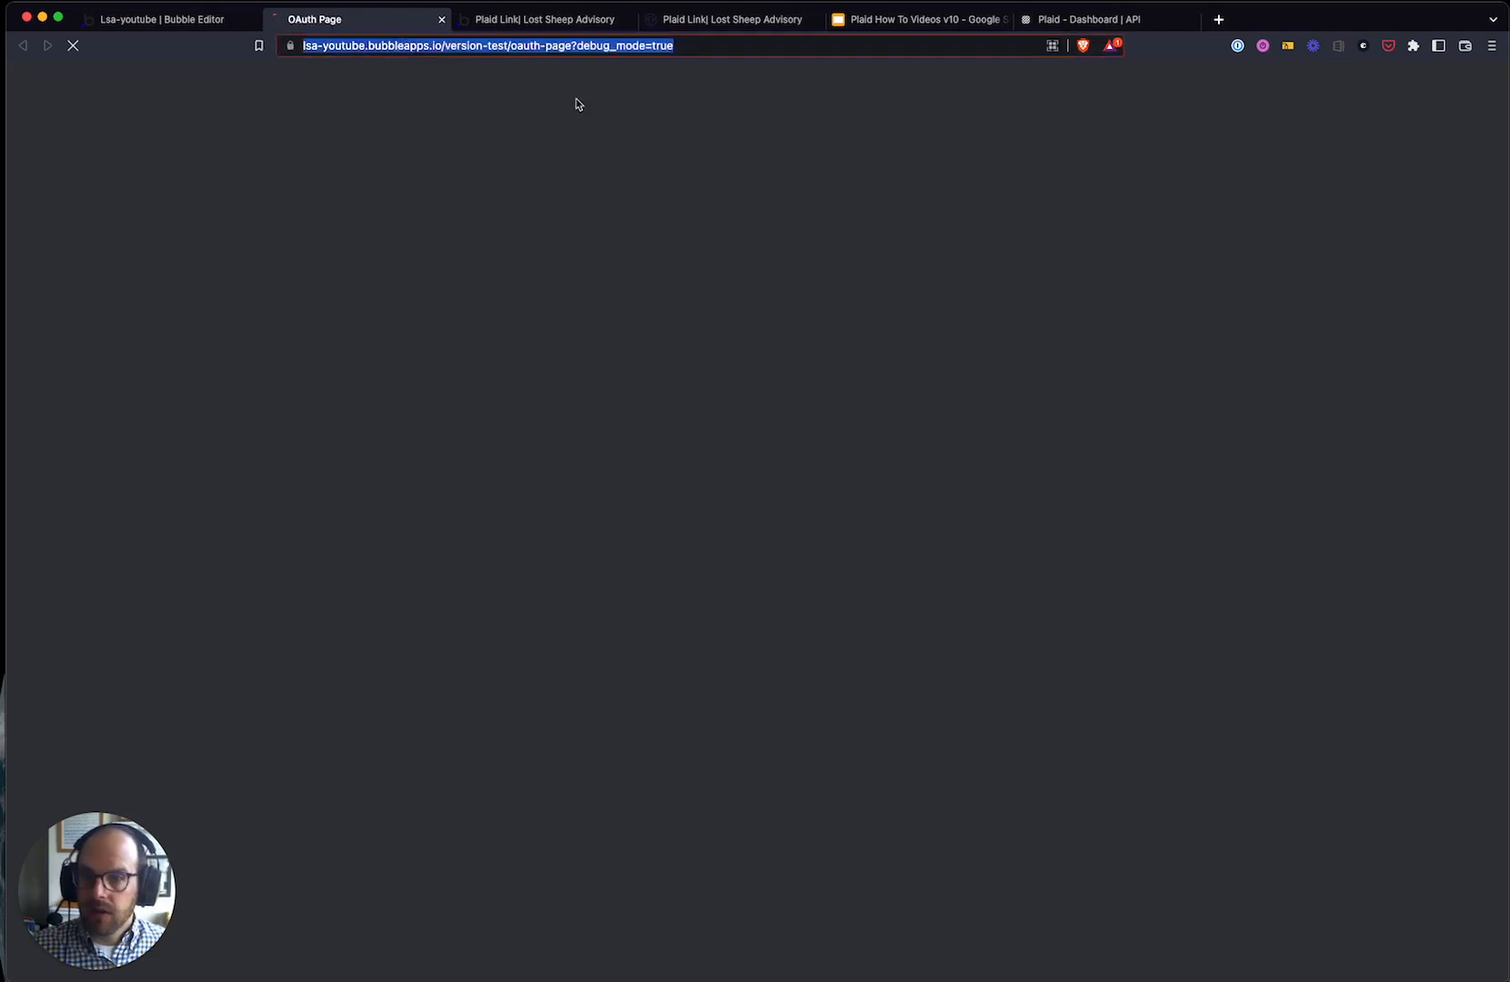
pyautogui.click(577, 45)
pyautogui.moveTo(609, 45); pyautogui.dragTo(287, 47)
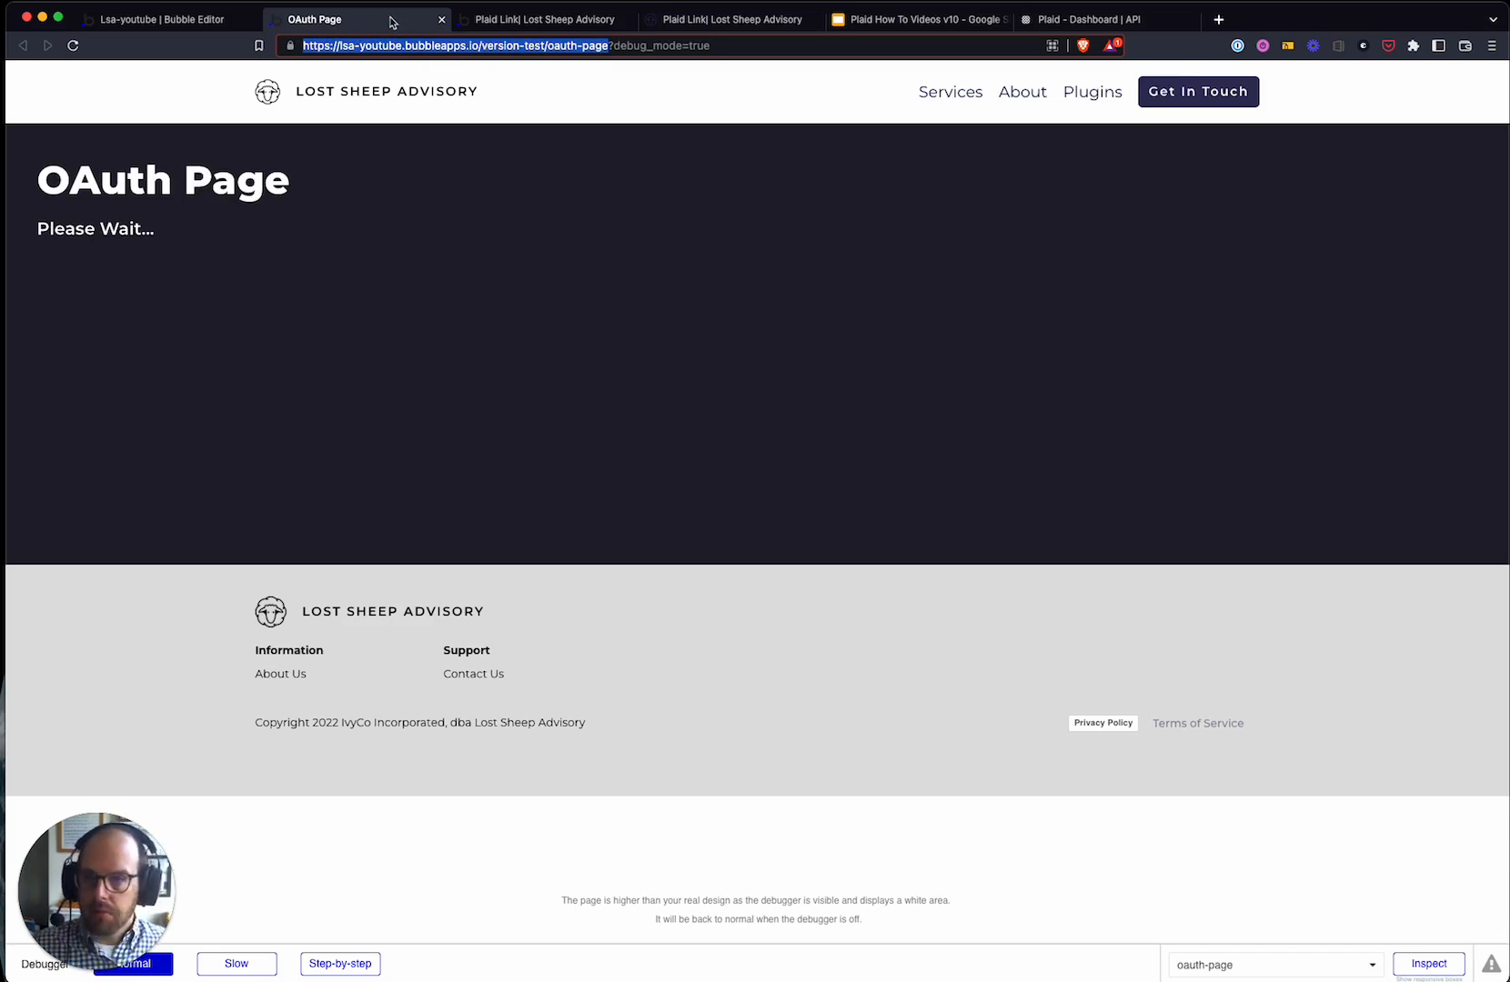
pyautogui.click(440, 20)
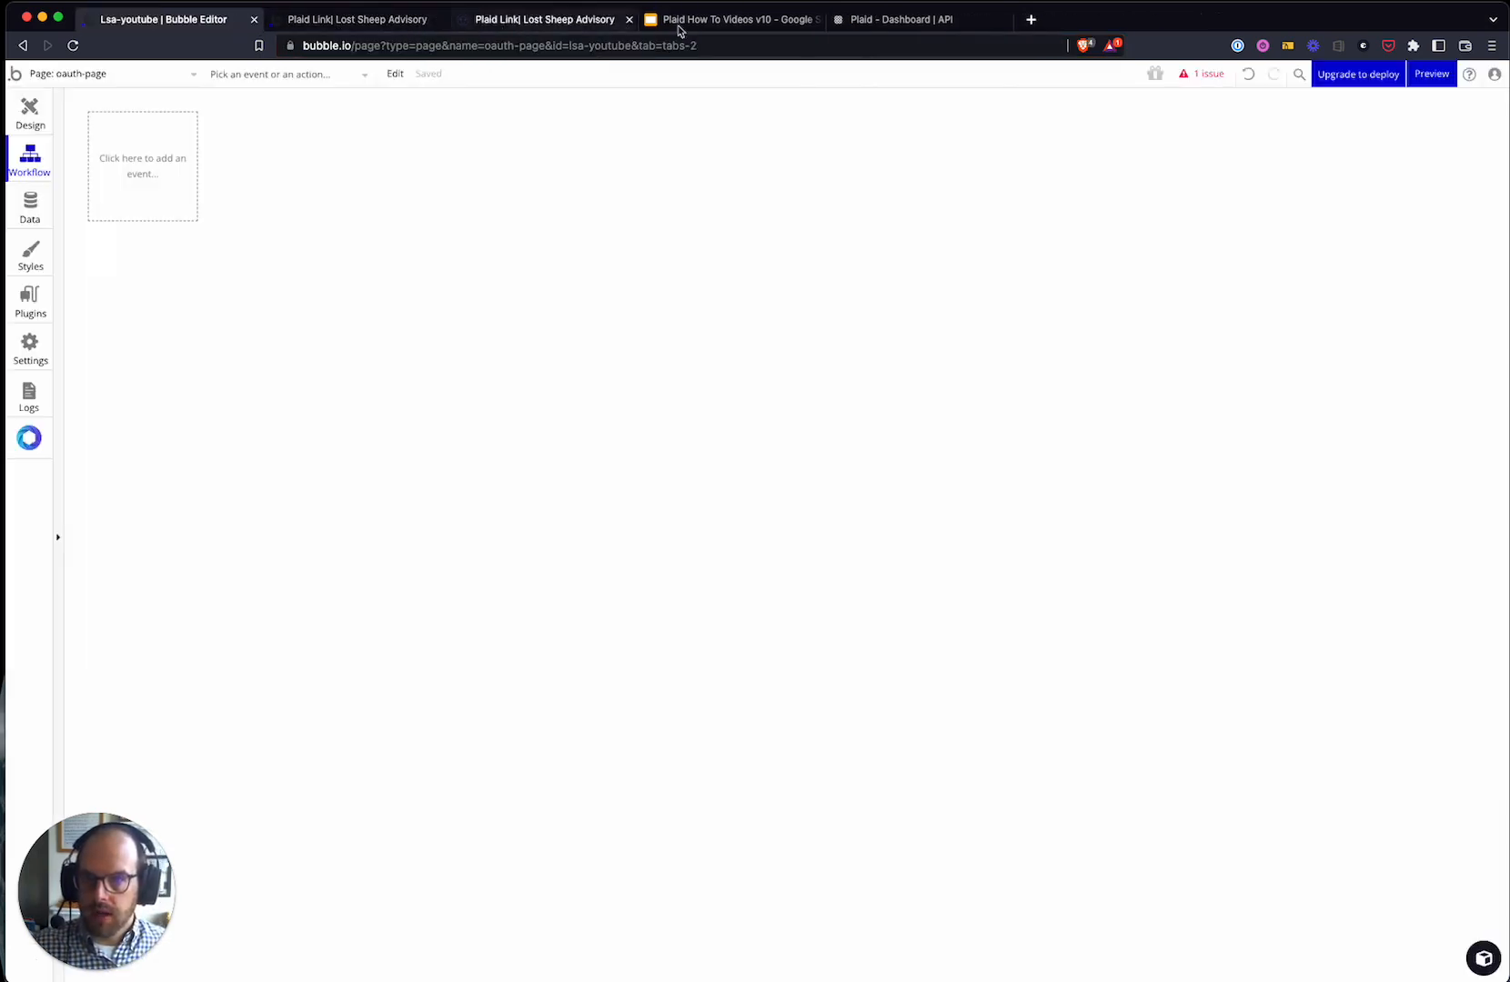
pyautogui.click(855, 19)
pyautogui.tripleClick(864, 674)
pyautogui.click(808, 747)
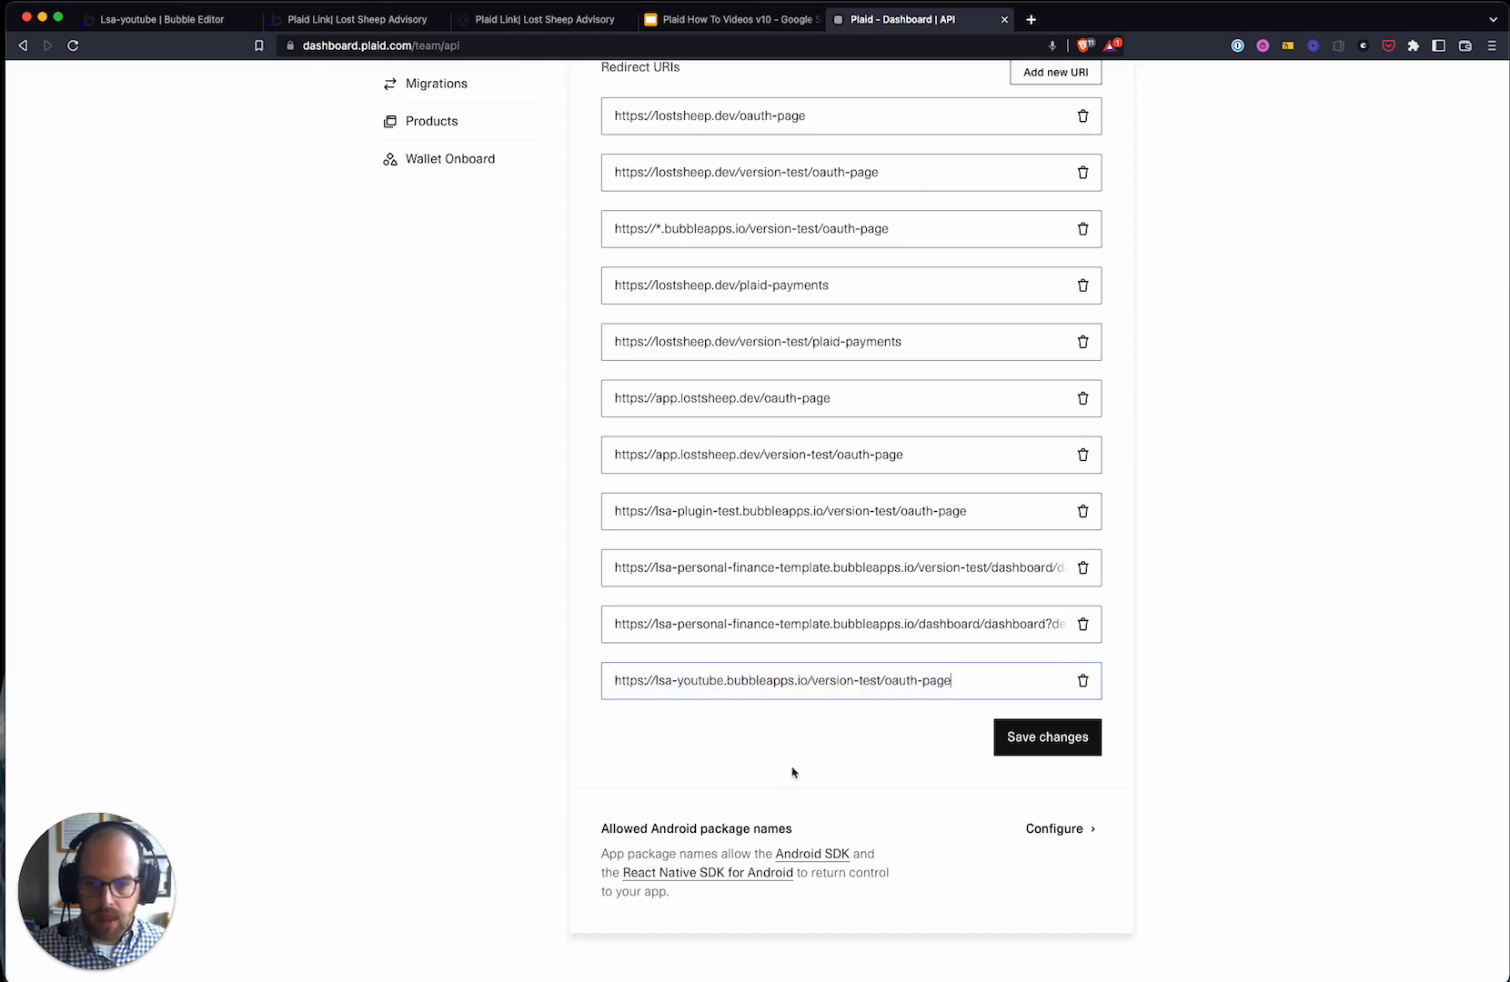
# - Save the redirect URI changes, verifying with the account password
pyautogui.click(1045, 737)
pyautogui.click(756, 542)
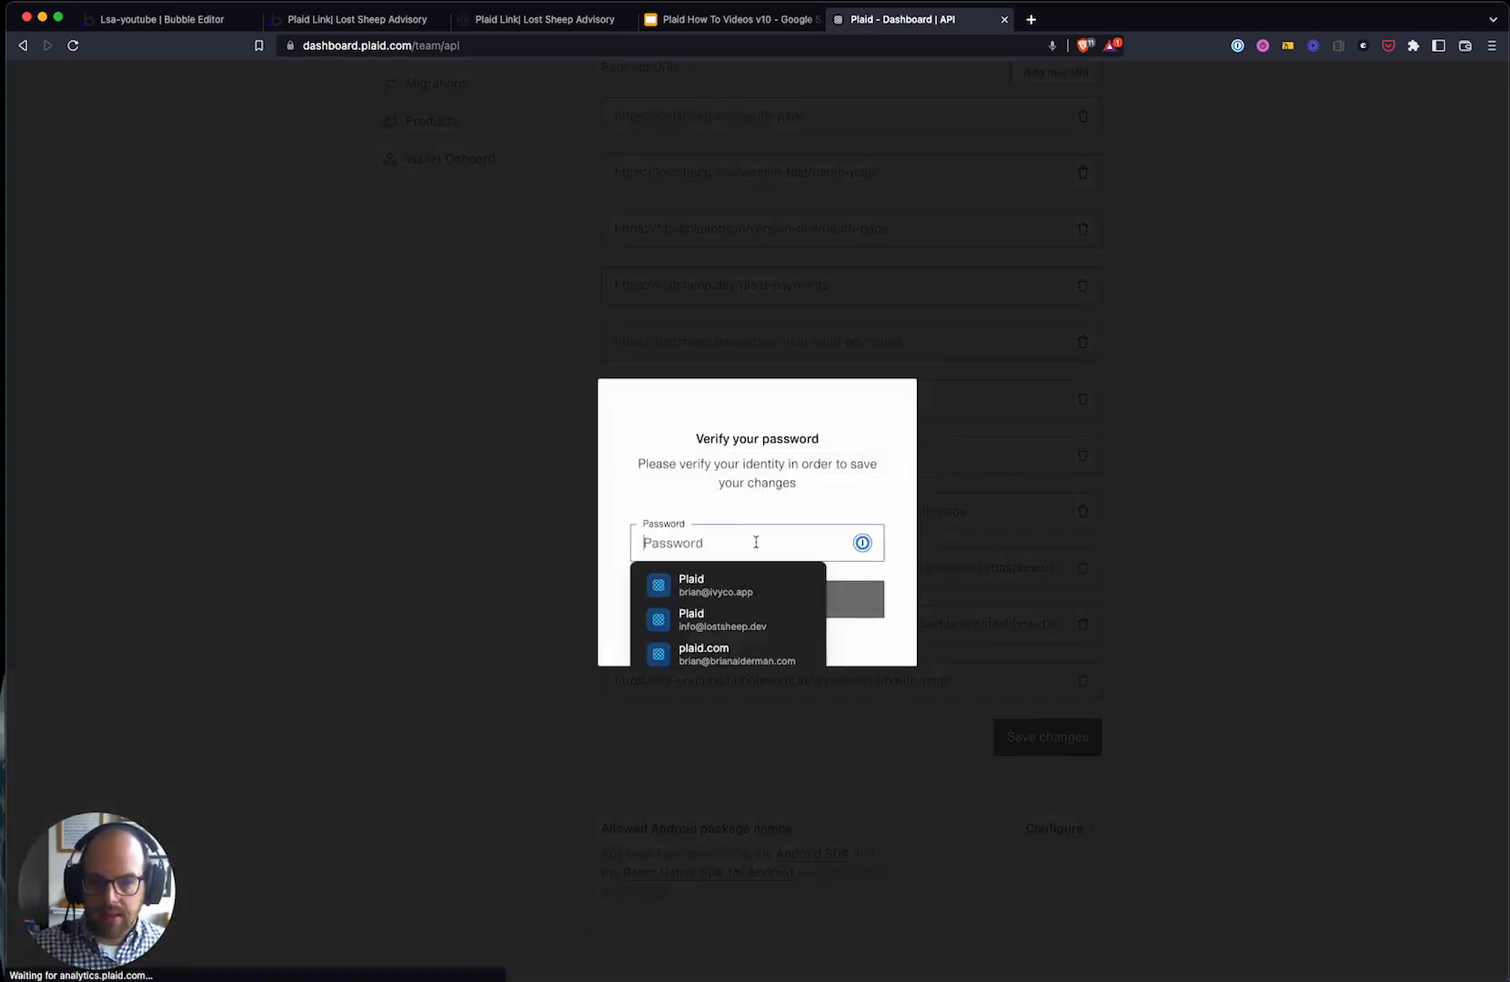
pyautogui.click(746, 587)
pyautogui.click(745, 605)
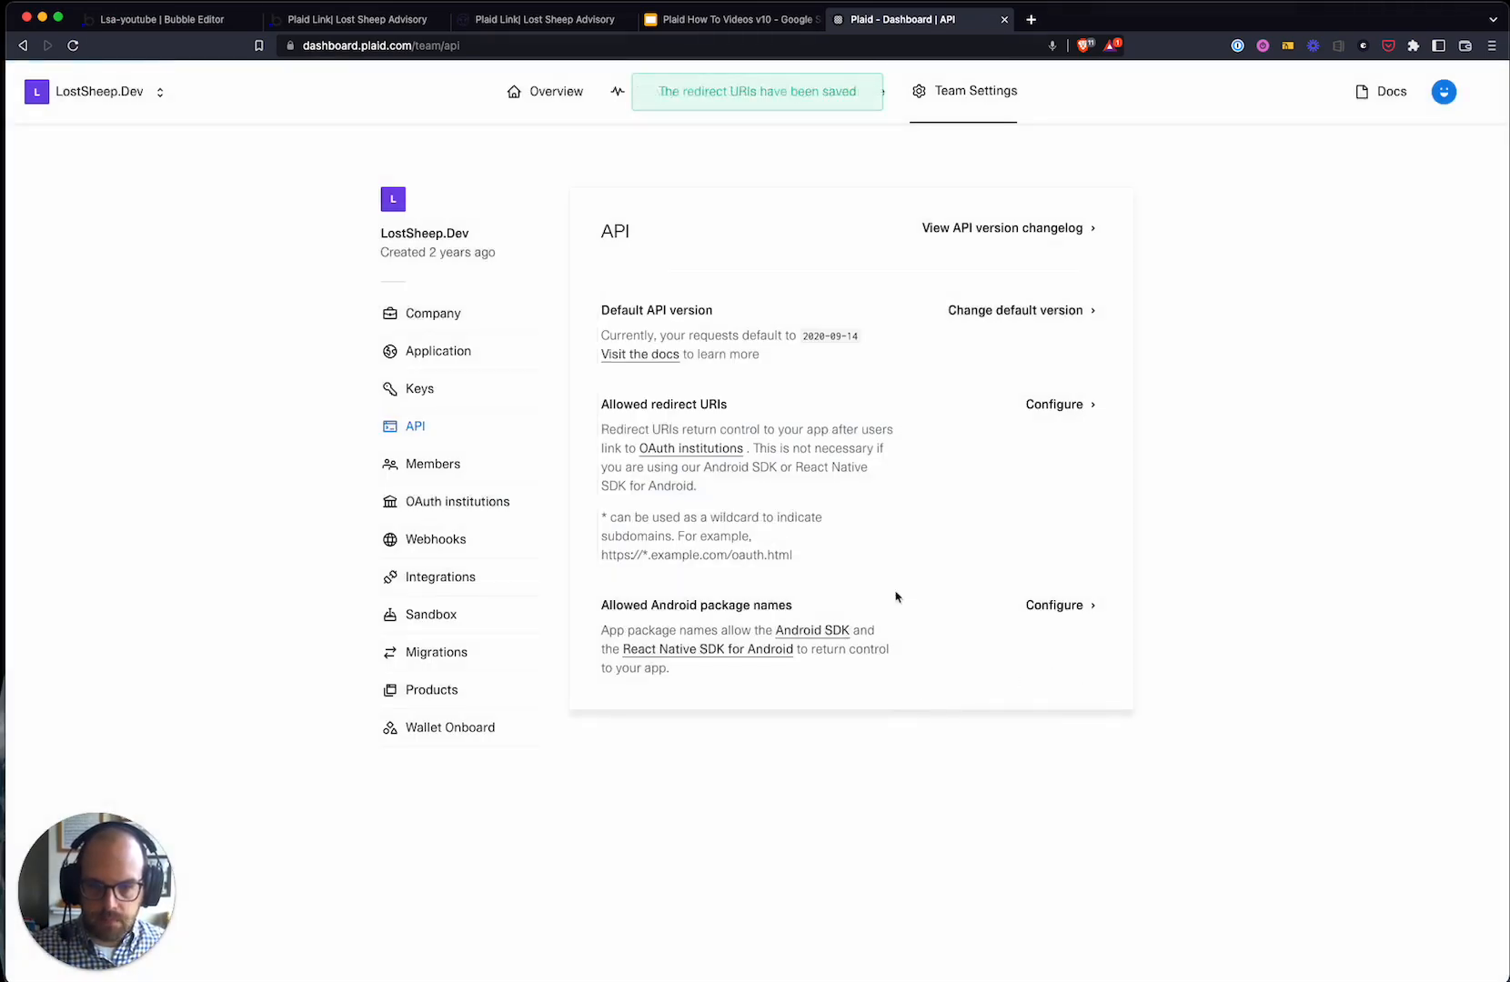
# - Move between the app preview and Lost Sheep documentation tabs, ending in the Bubble workflow editor
pyautogui.click(360, 20)
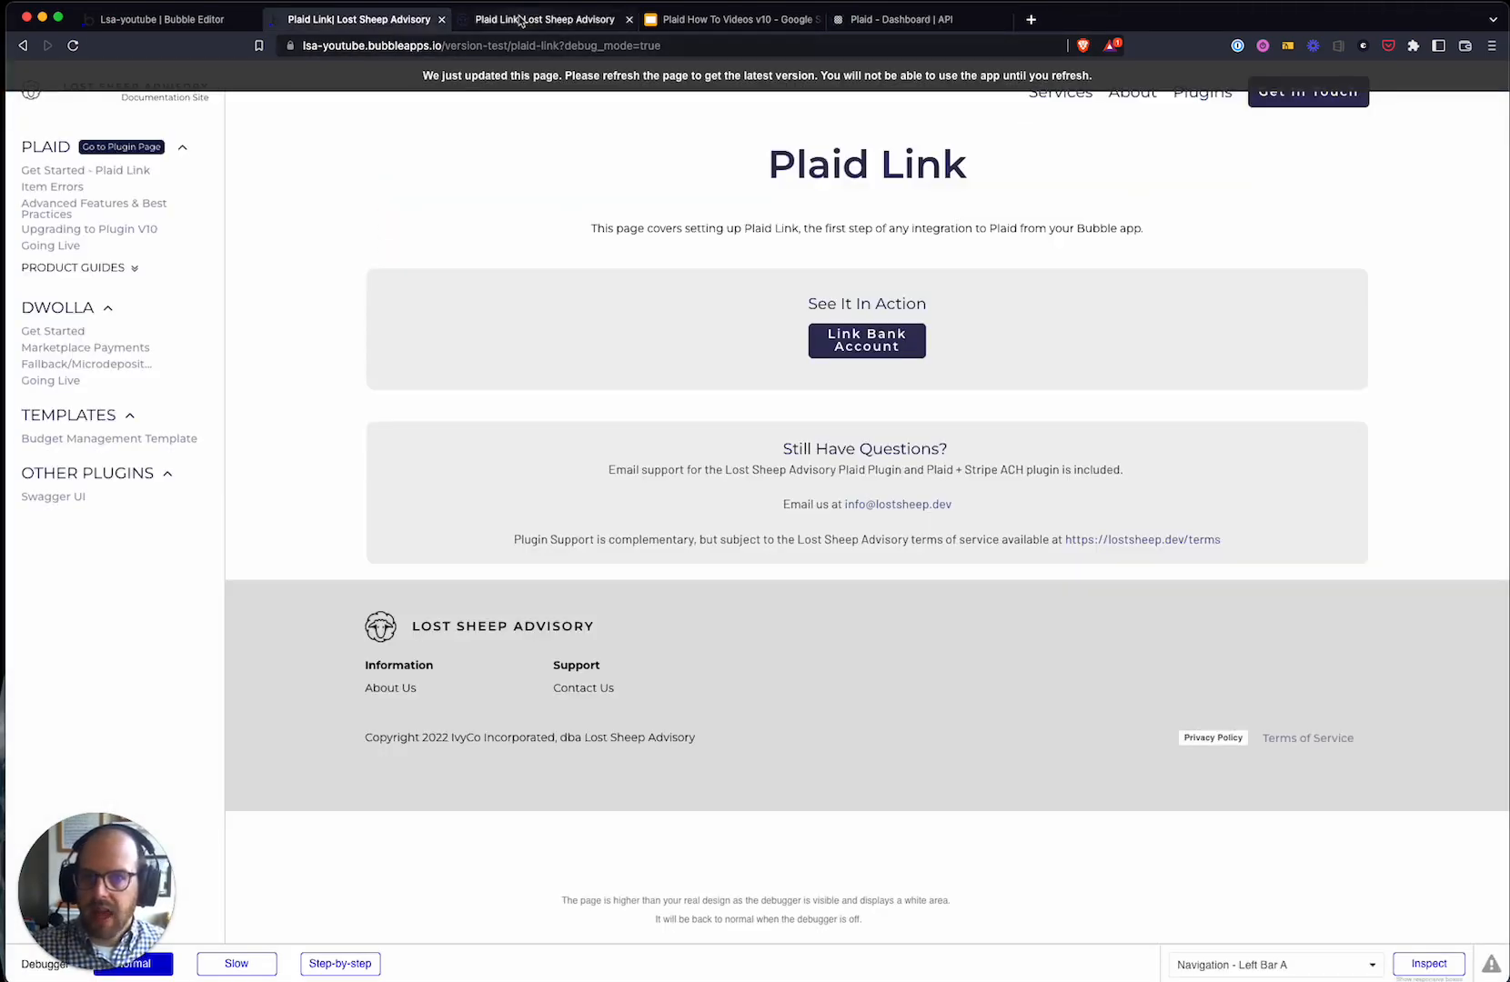
pyautogui.click(547, 22)
pyautogui.press('super+1')
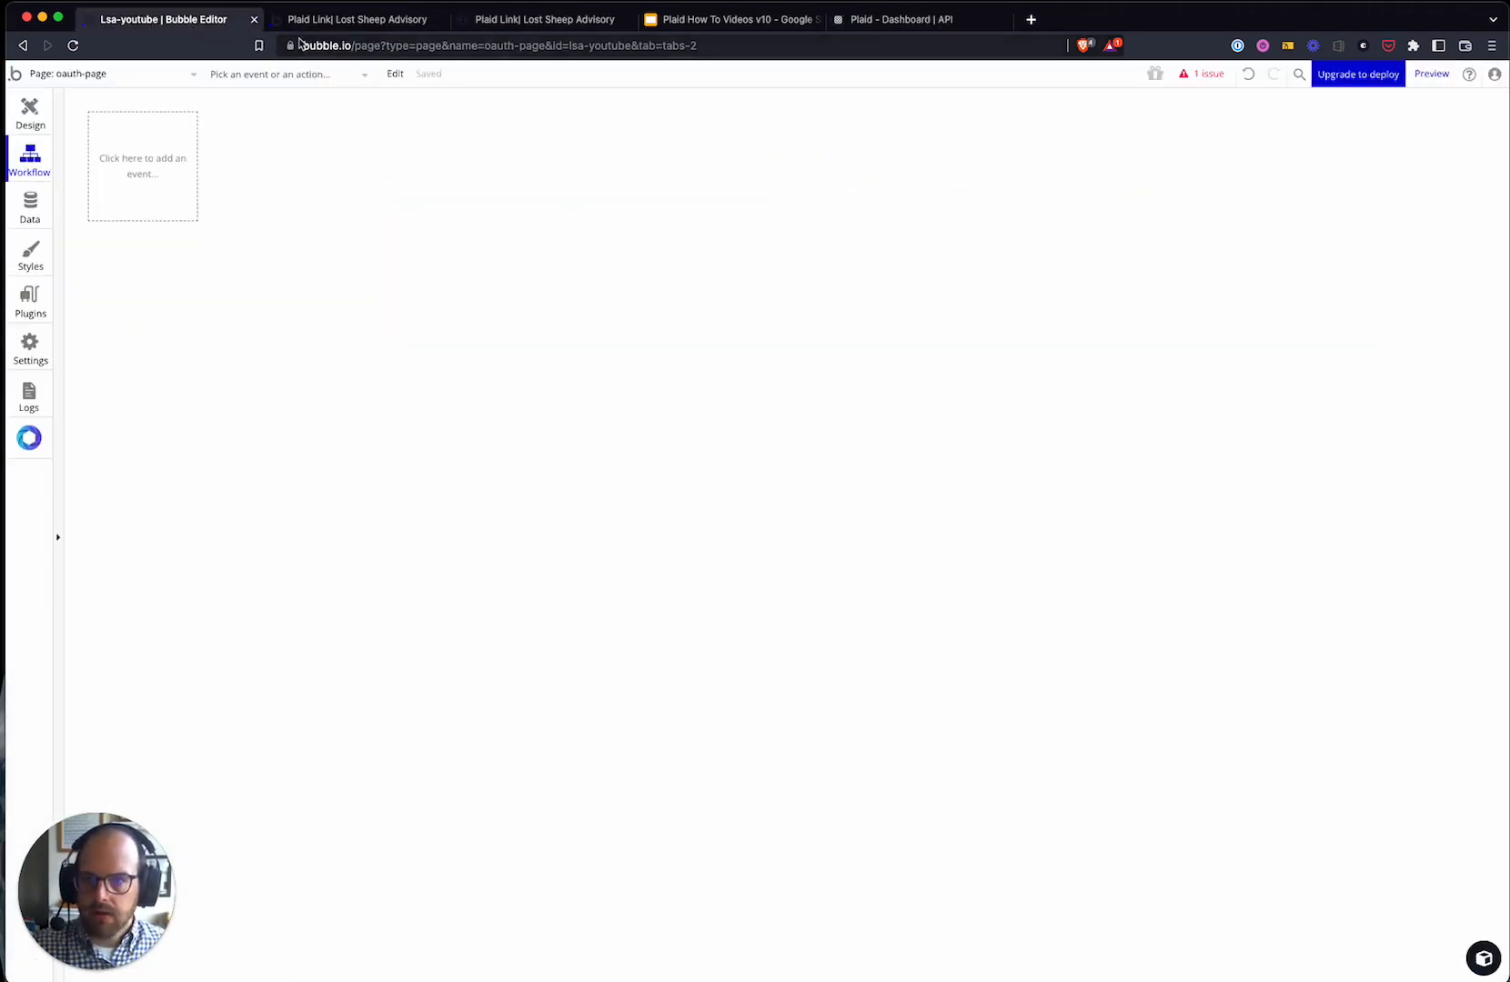
pyautogui.click(318, 20)
pyautogui.click(532, 22)
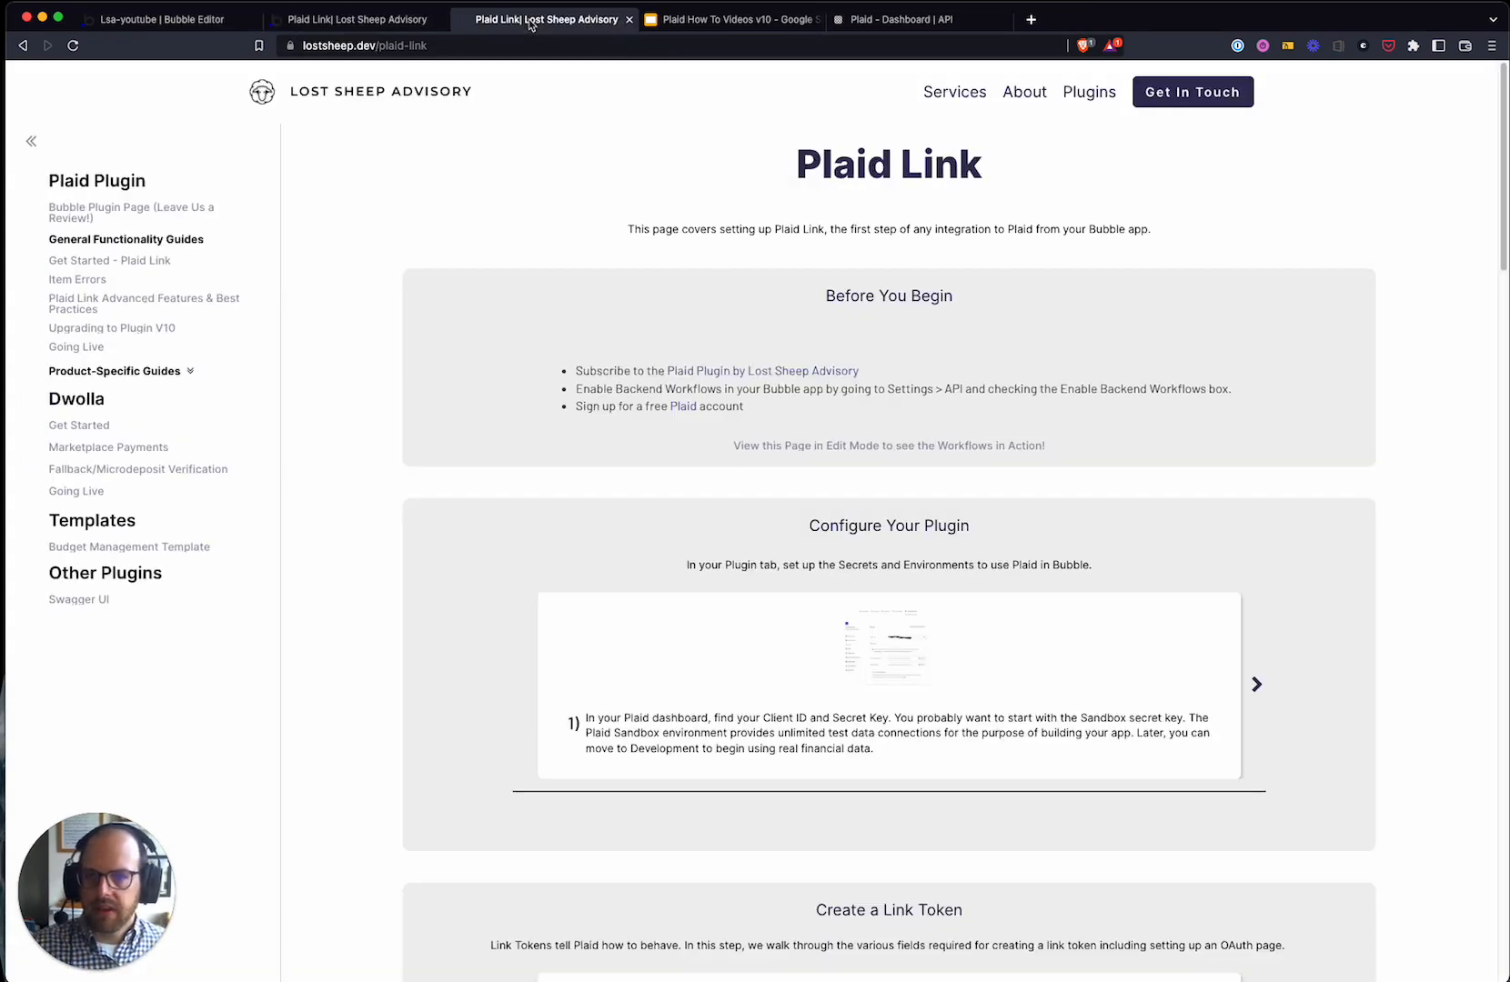
pyautogui.click(344, 20)
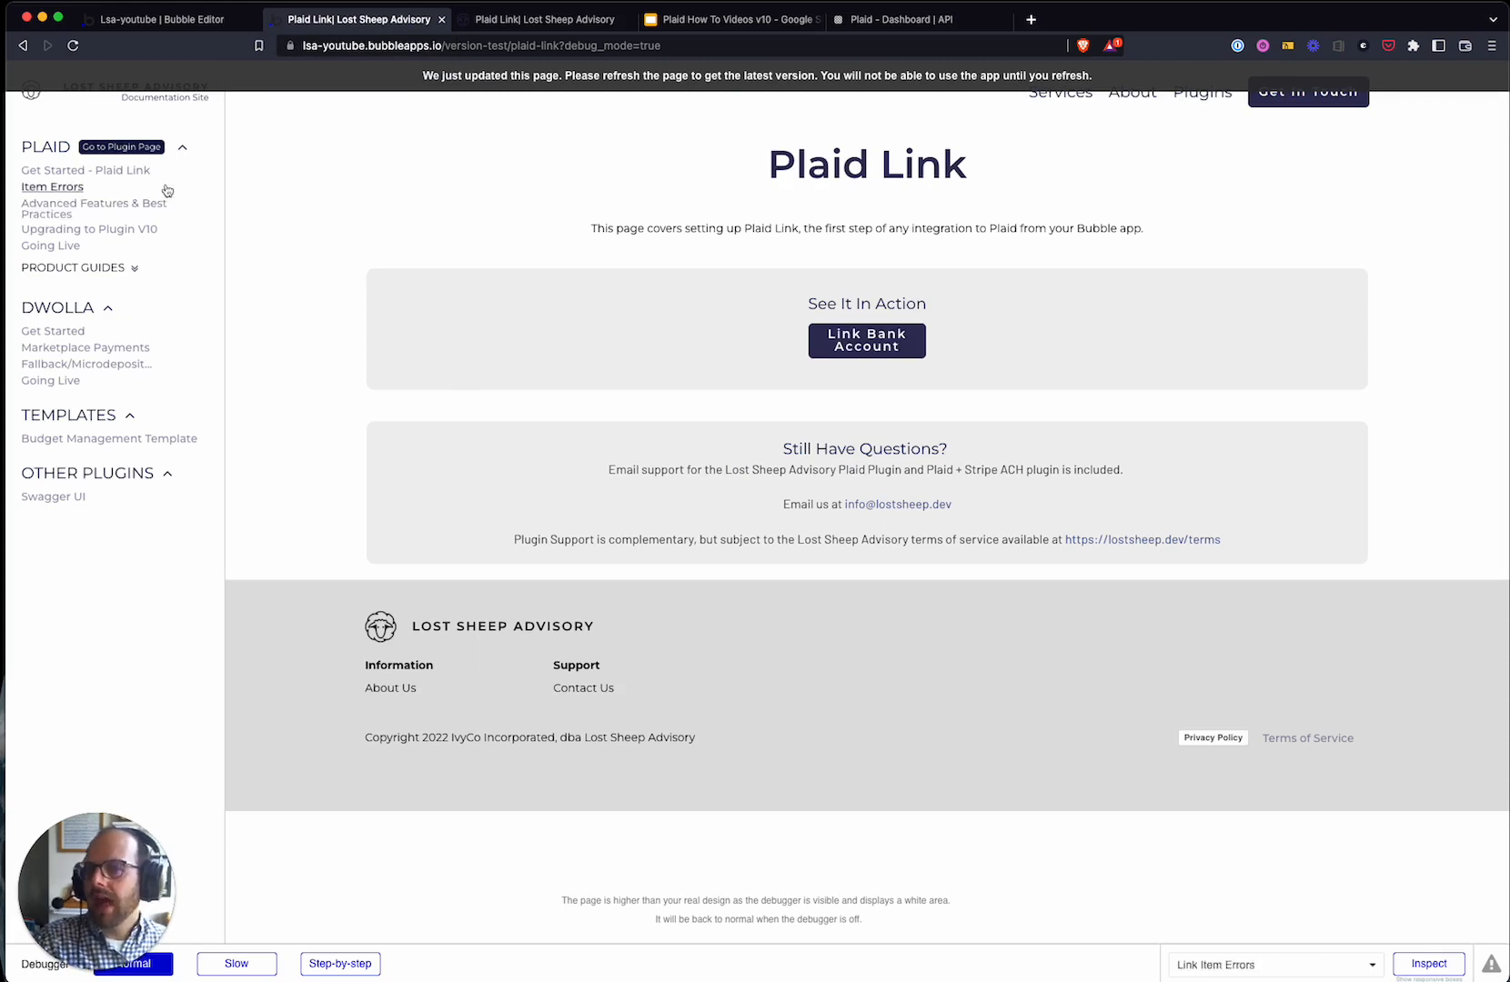
pyautogui.click(160, 20)
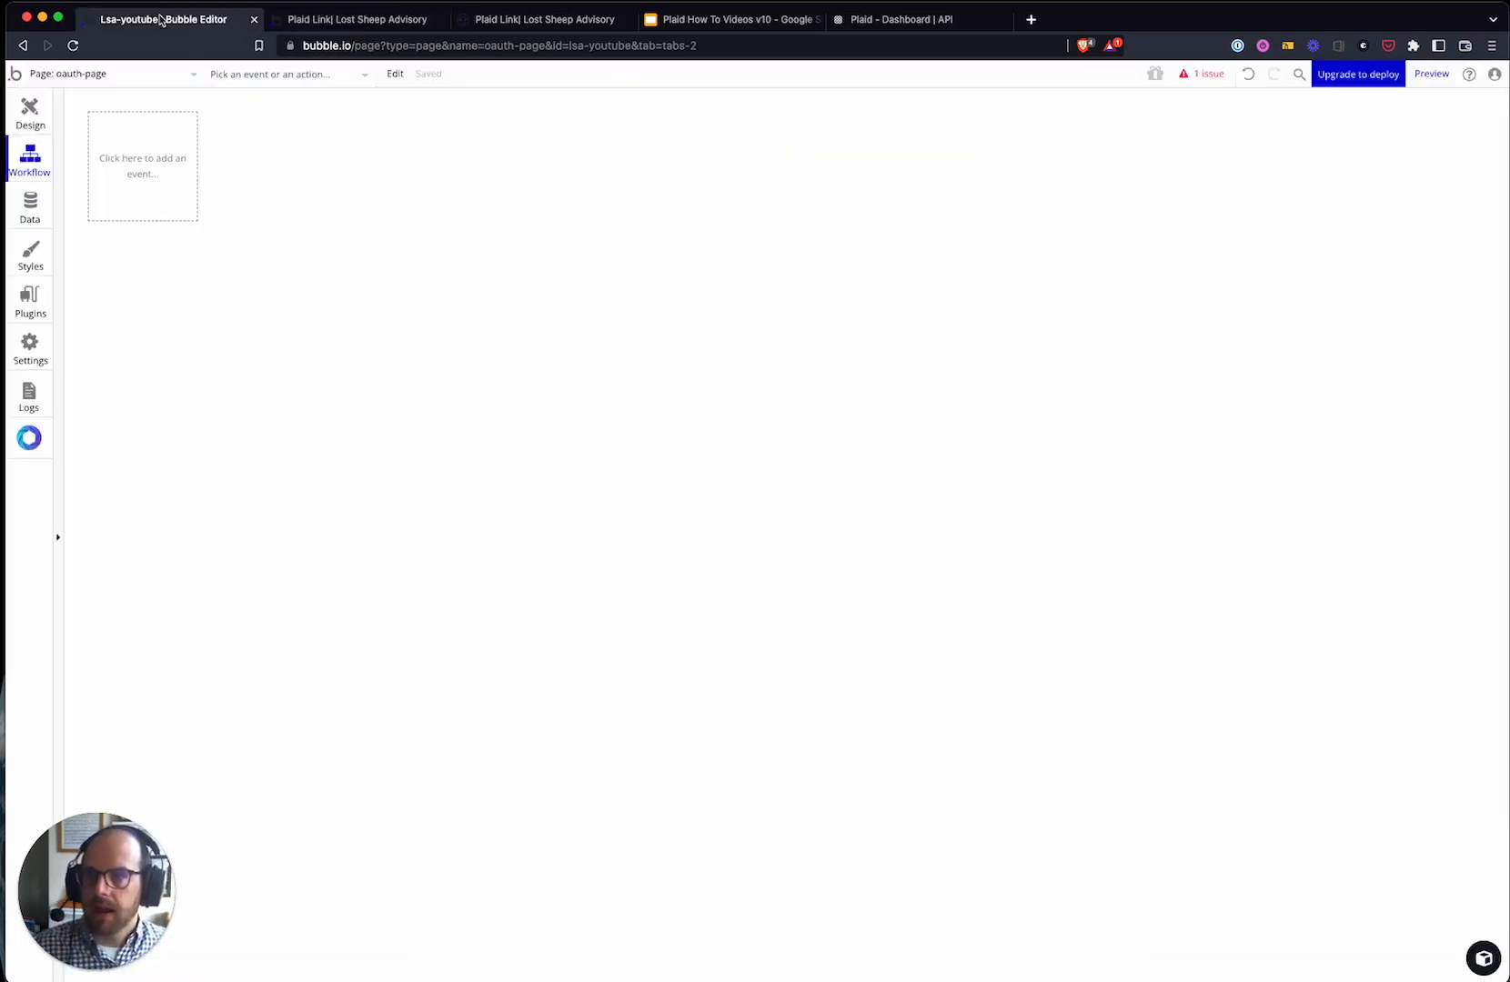
# - Open plaid-link's Link Bank Account workflow, select Create Link Token, and toggle the redirect URL help
pyautogui.click(81, 78)
pyautogui.click(84, 148)
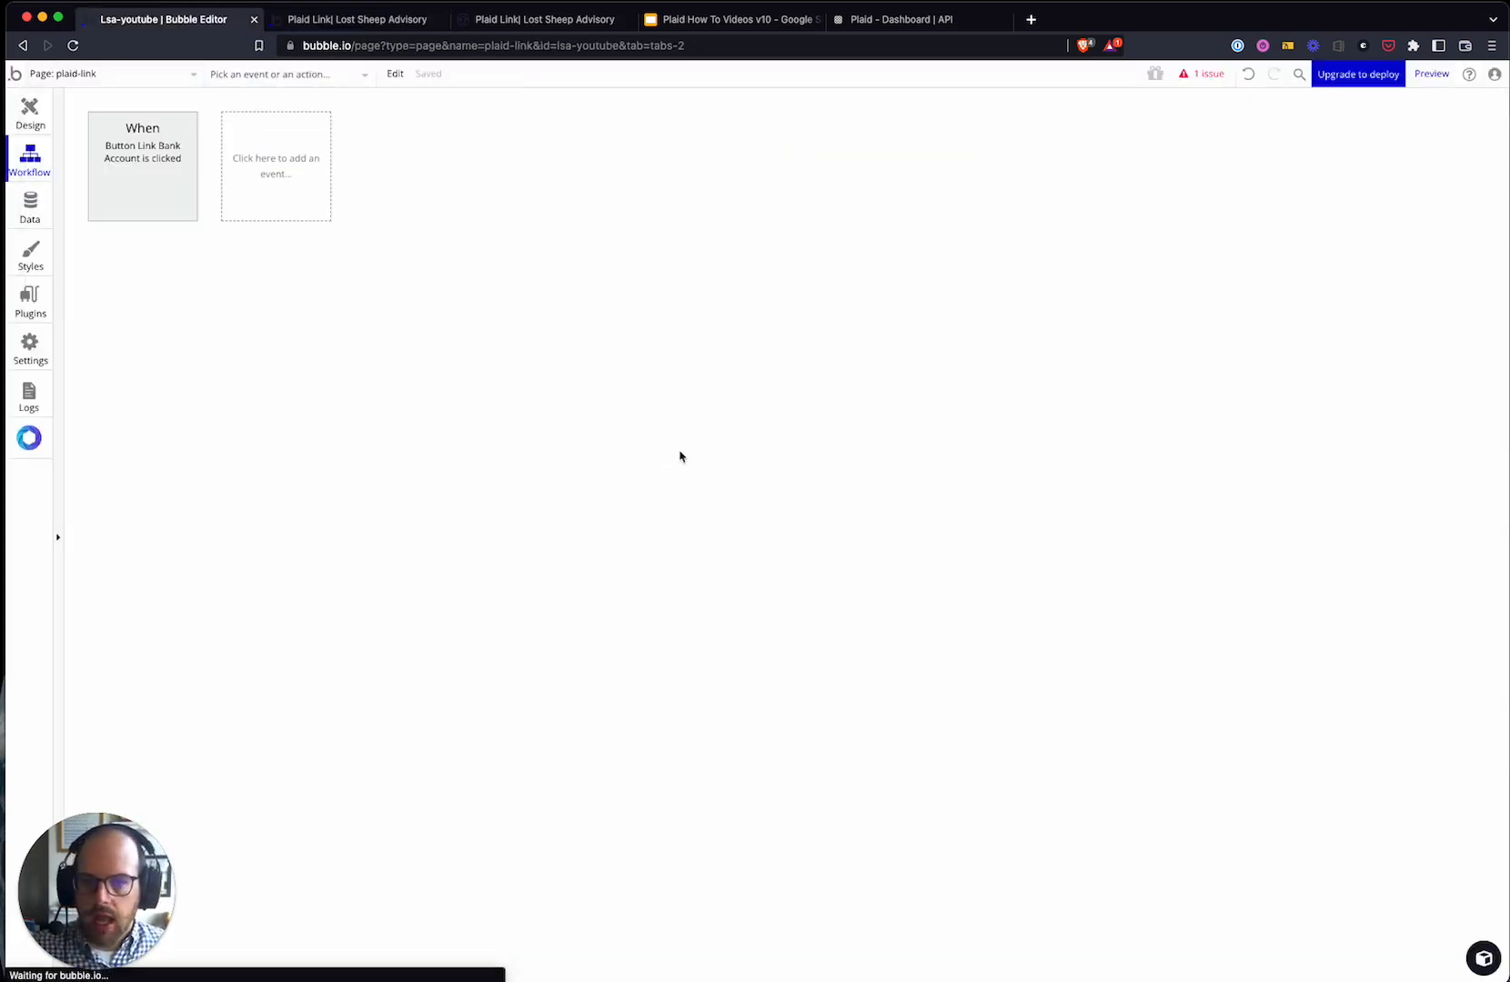
pyautogui.click(166, 195)
pyautogui.click(165, 284)
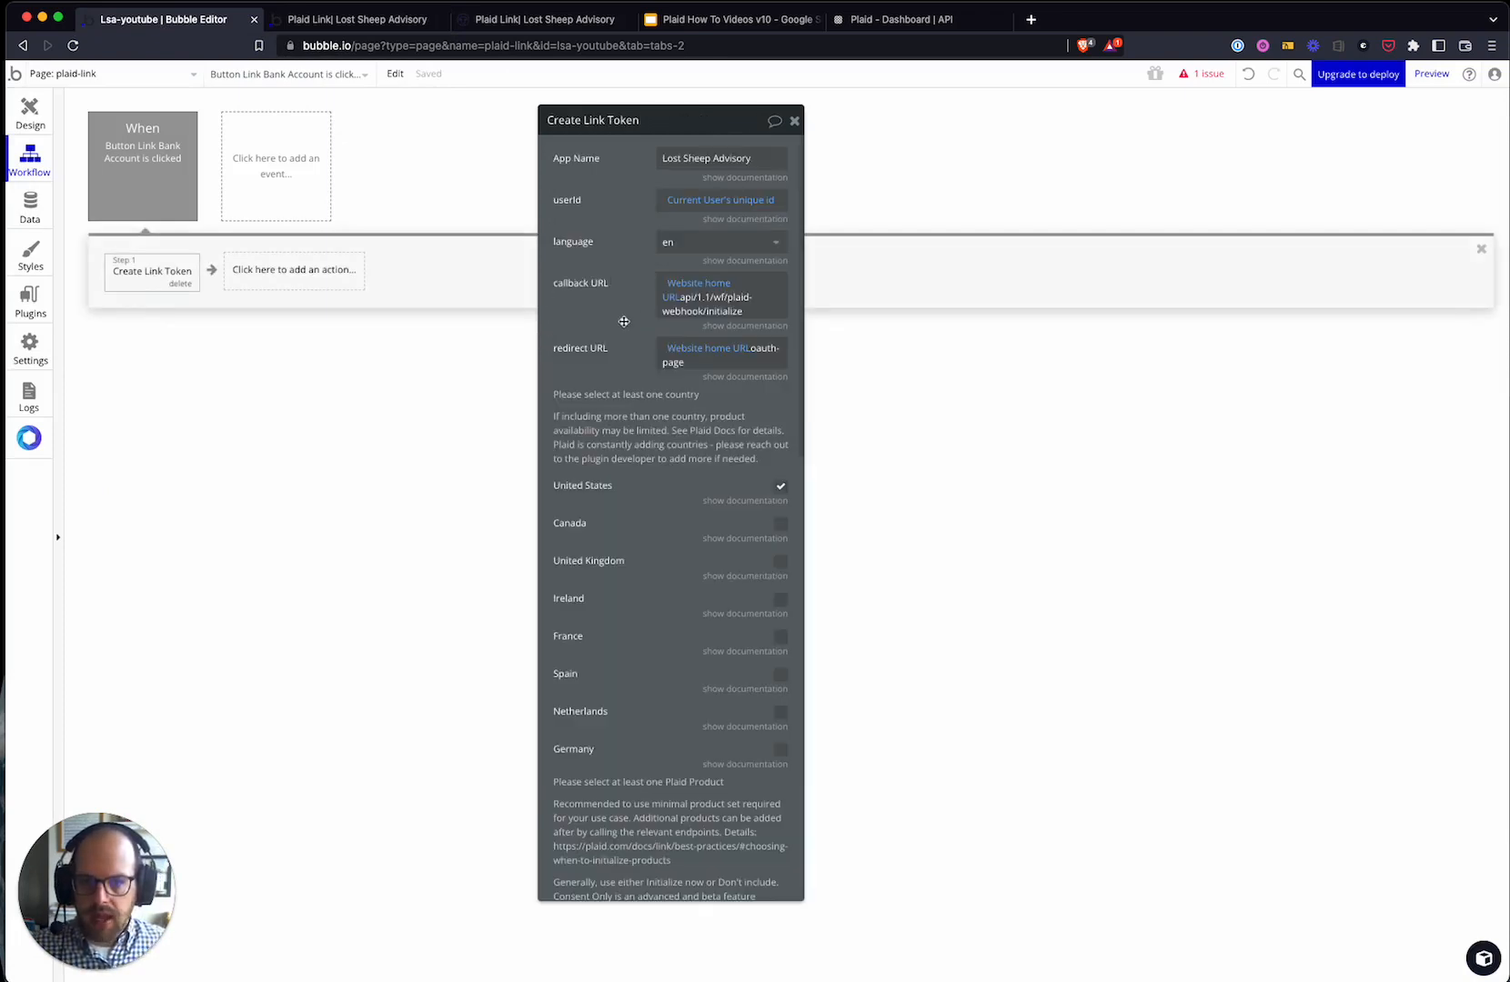
pyautogui.moveTo(624, 321); pyautogui.dragTo(637, 301)
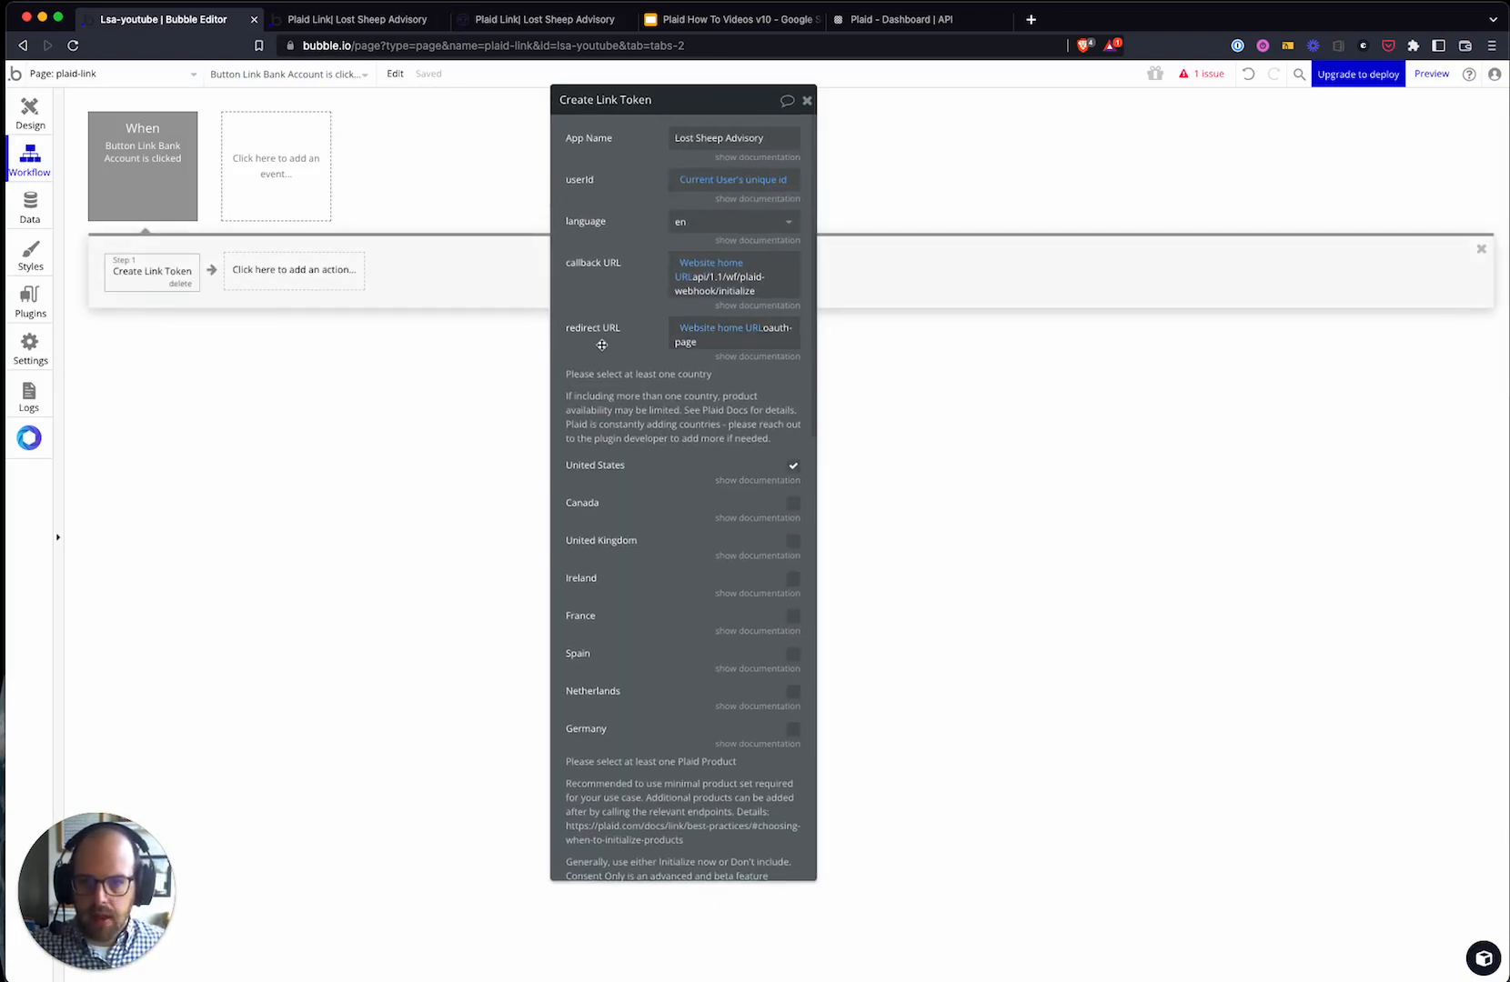
pyautogui.click(764, 356)
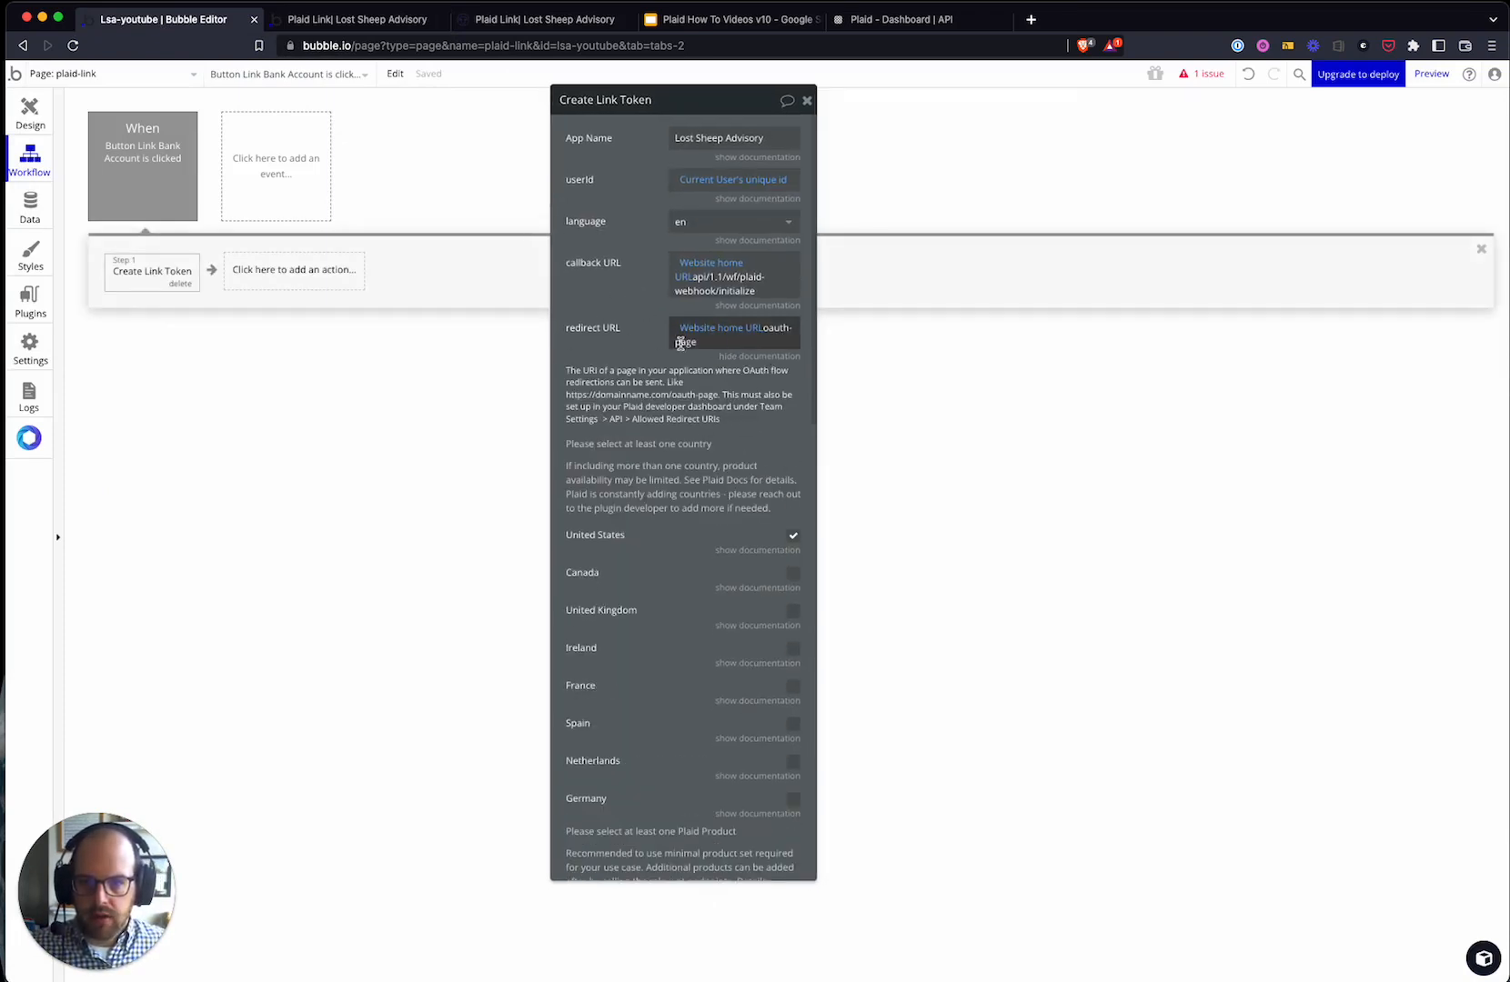
pyautogui.click(787, 355)
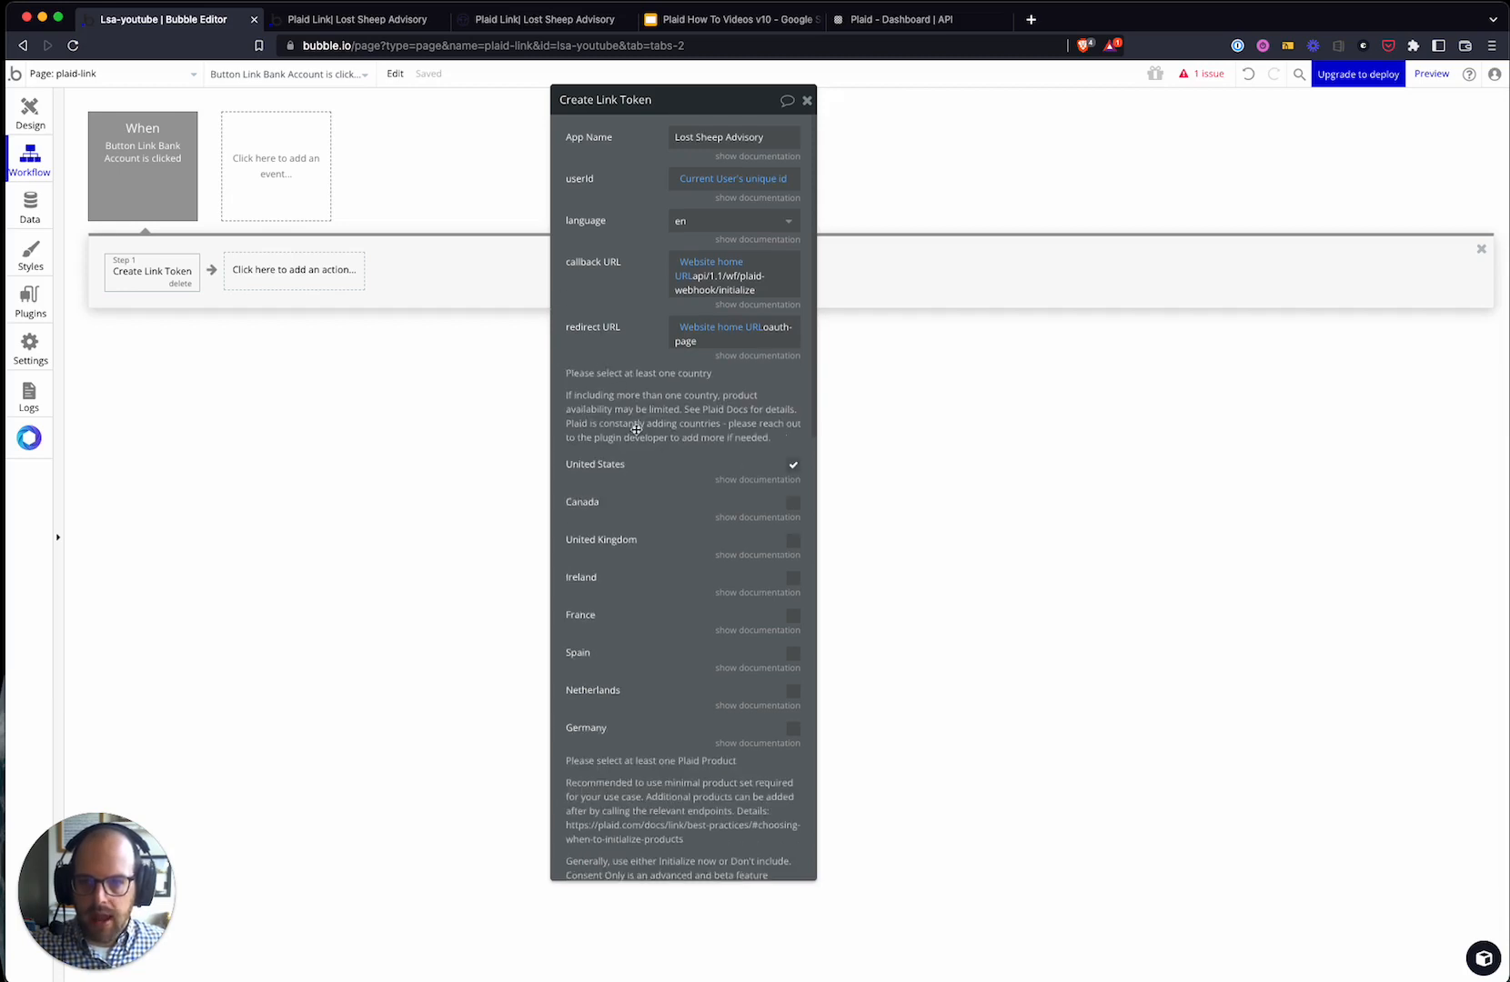
pyautogui.scroll(-4, 636, 429)
pyautogui.scroll(3, 647, 364)
pyautogui.scroll(-3, 661, 419)
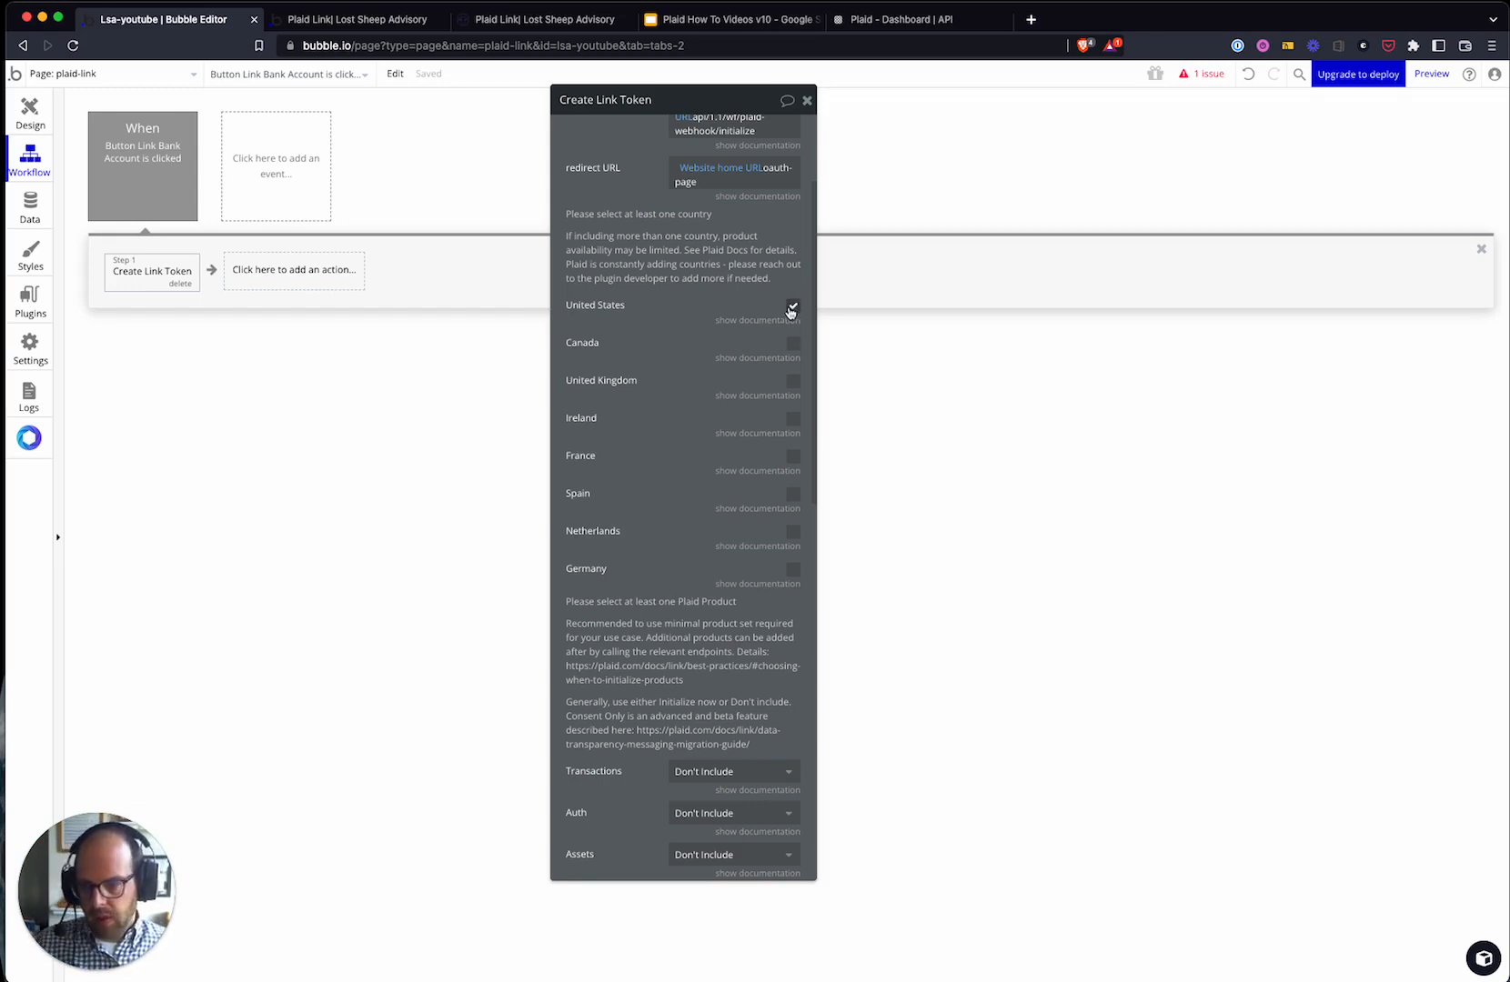
# - Set Transactions to Initialize now and keep Auth at Don't Include in Create Link Token
pyautogui.scroll(-3, 699, 640)
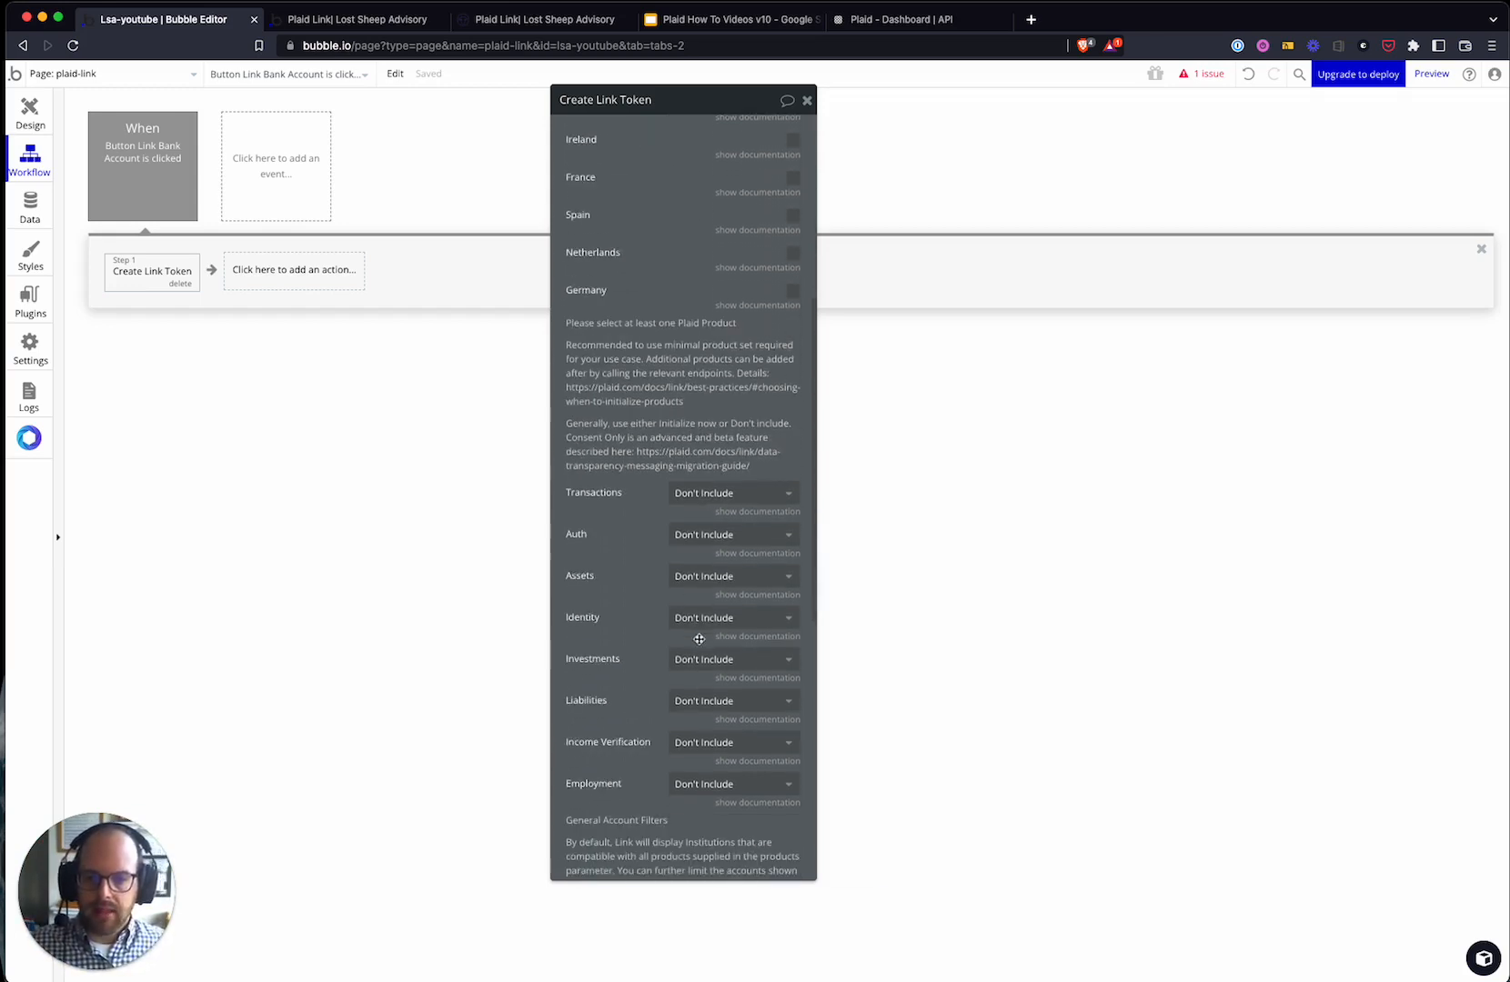
pyautogui.scroll(-3, 782, 486)
pyautogui.scroll(1, 751, 371)
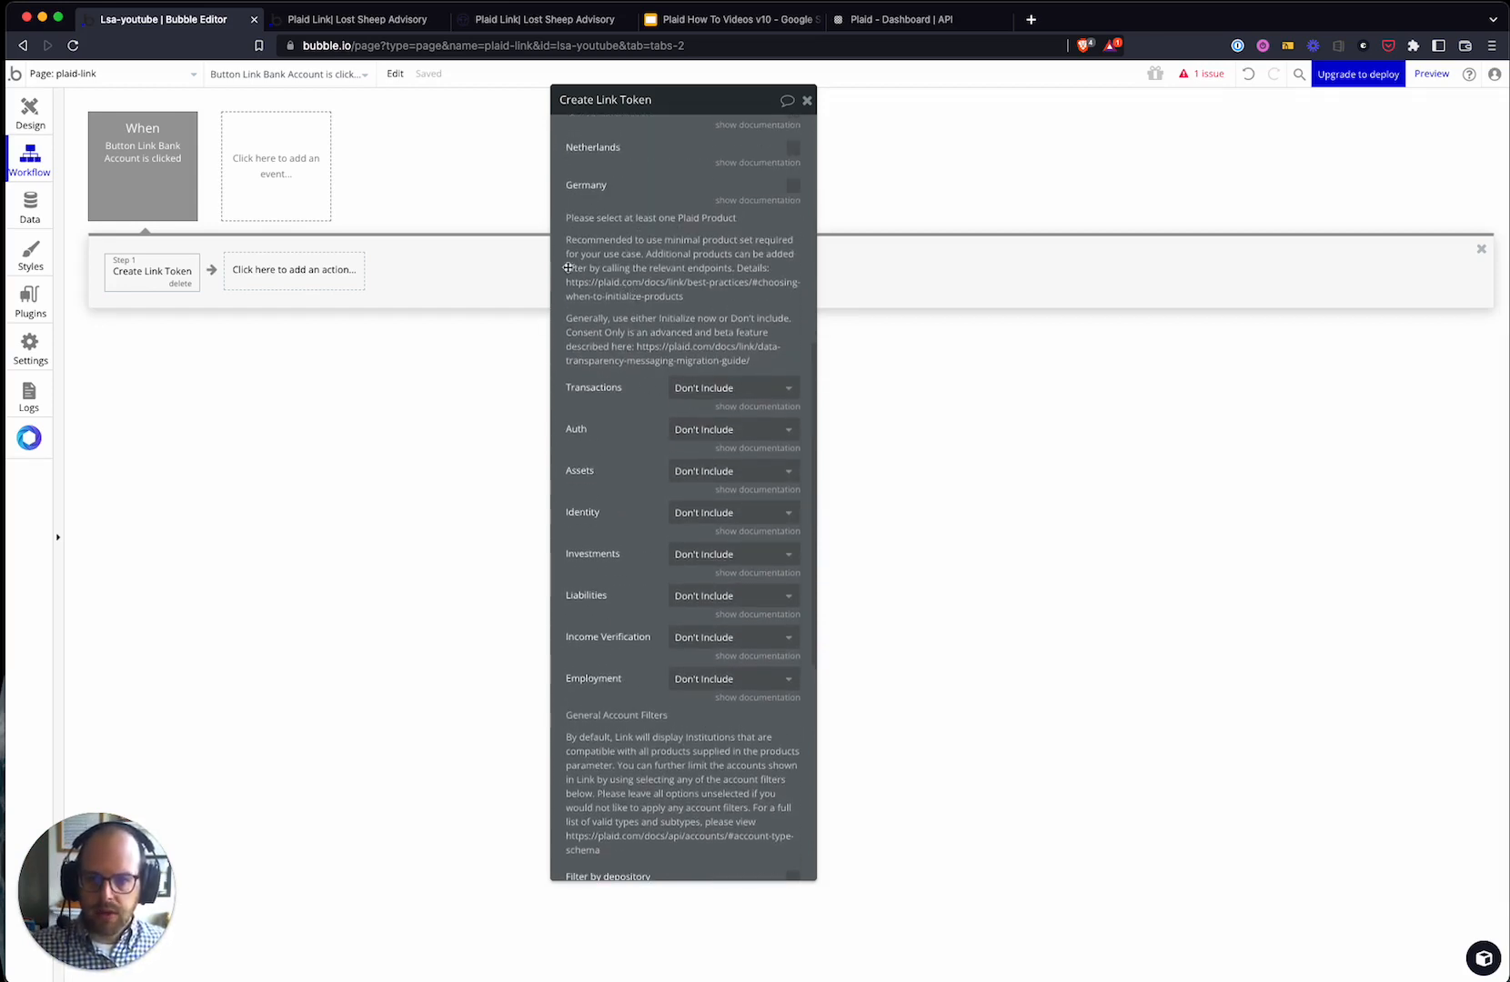
pyautogui.moveTo(692, 299); pyautogui.dragTo(594, 303)
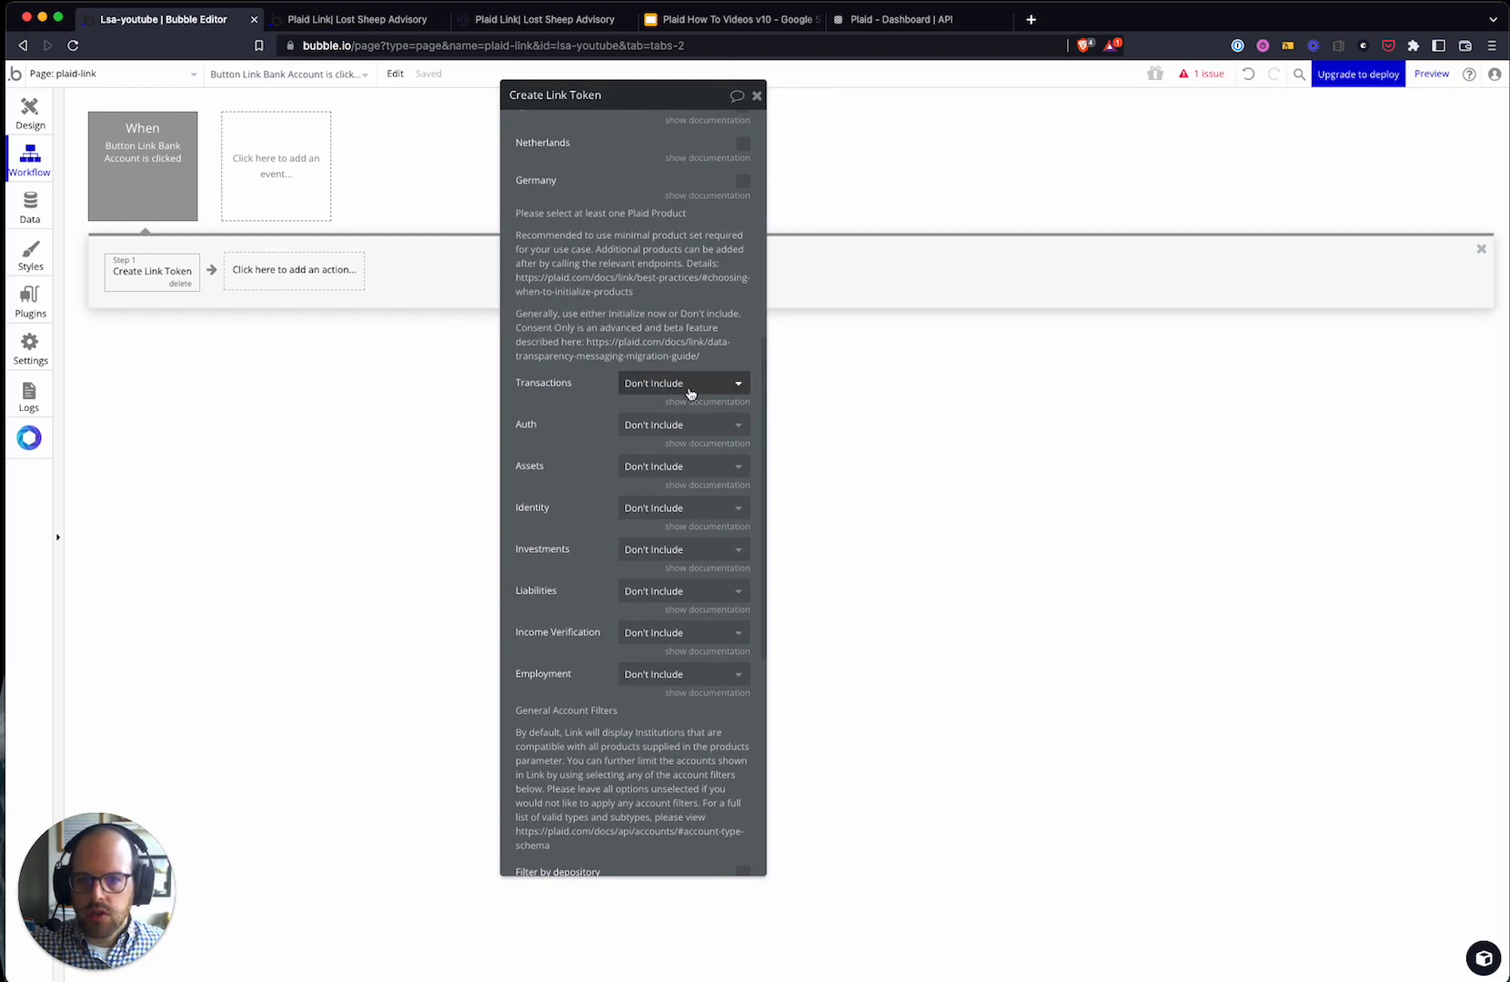
pyautogui.scroll(1, 677, 451)
pyautogui.scroll(3, 684, 457)
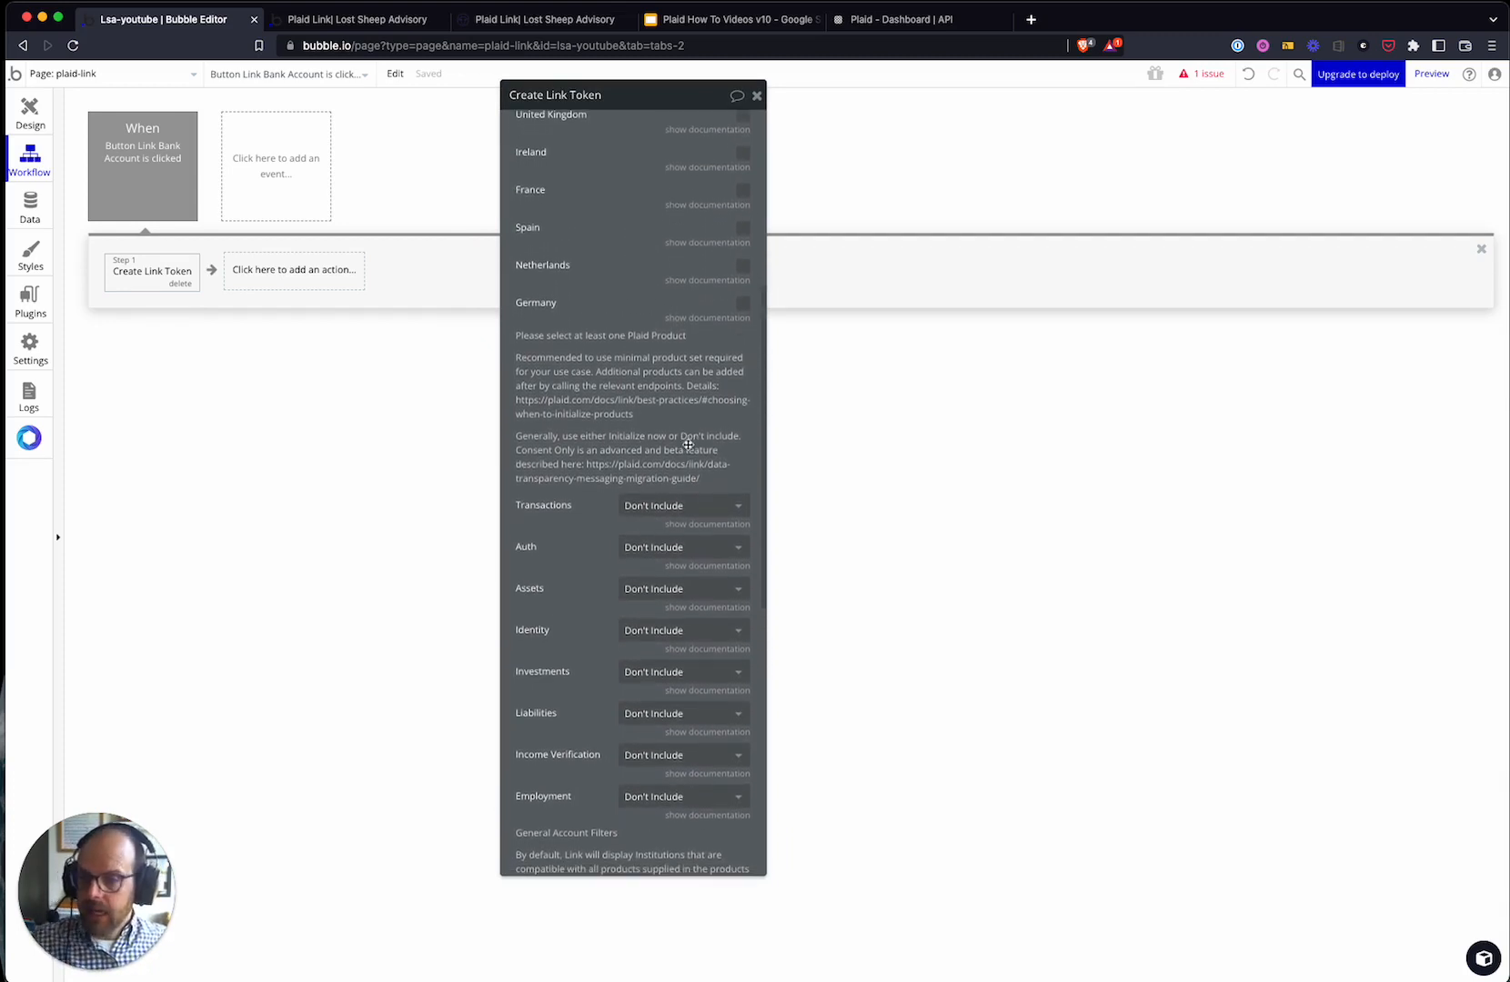
pyautogui.click(665, 503)
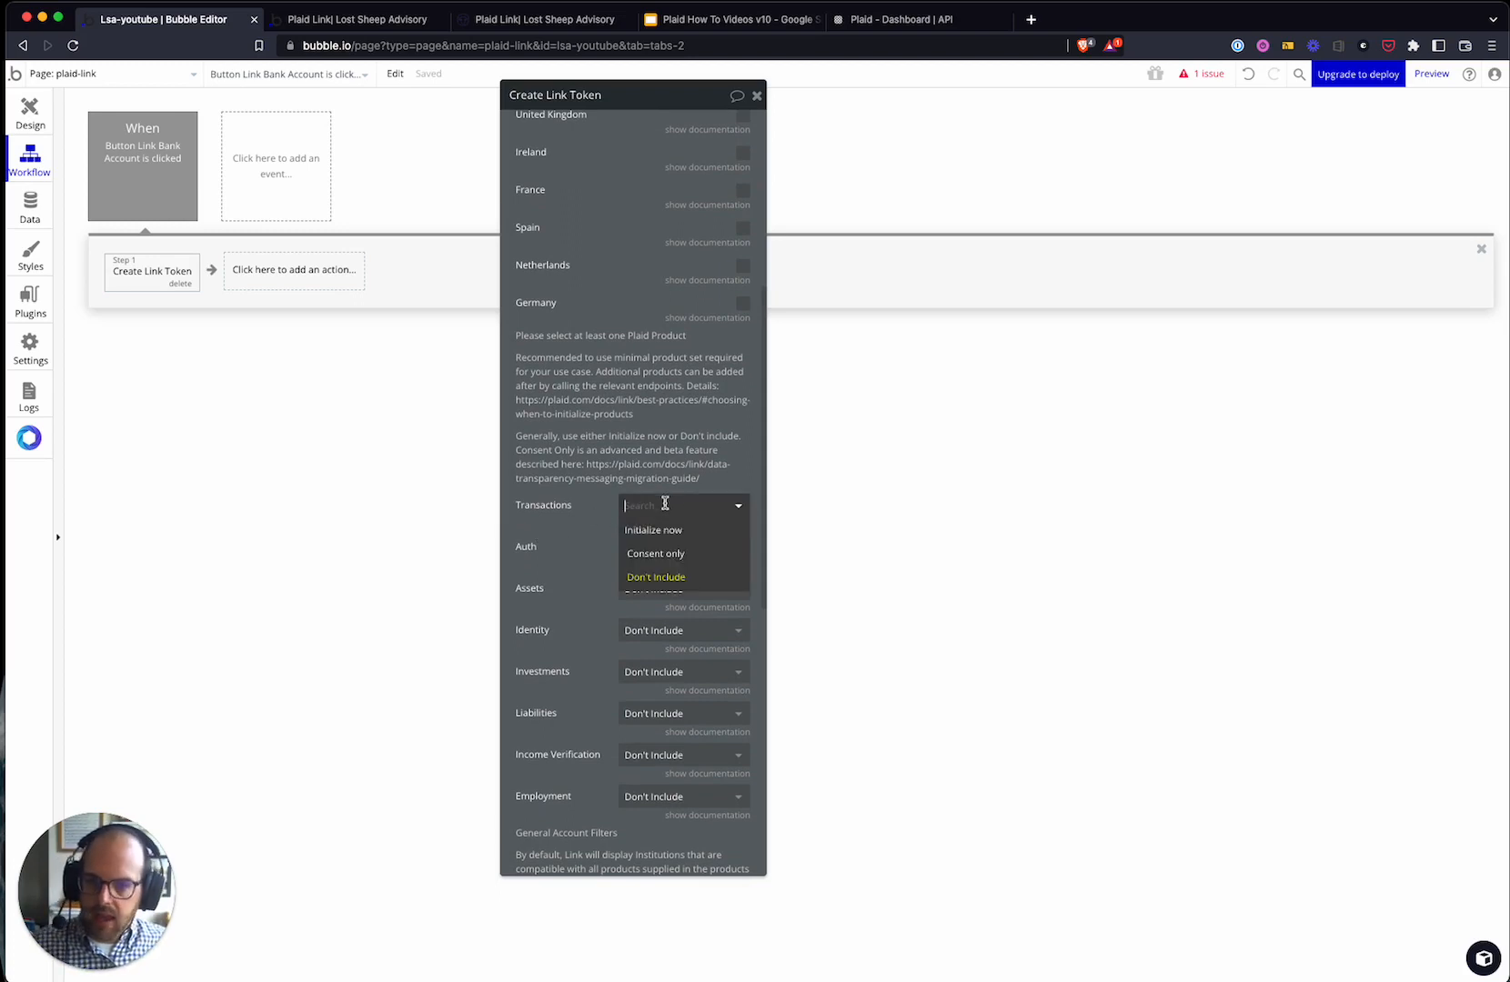
pyautogui.click(677, 536)
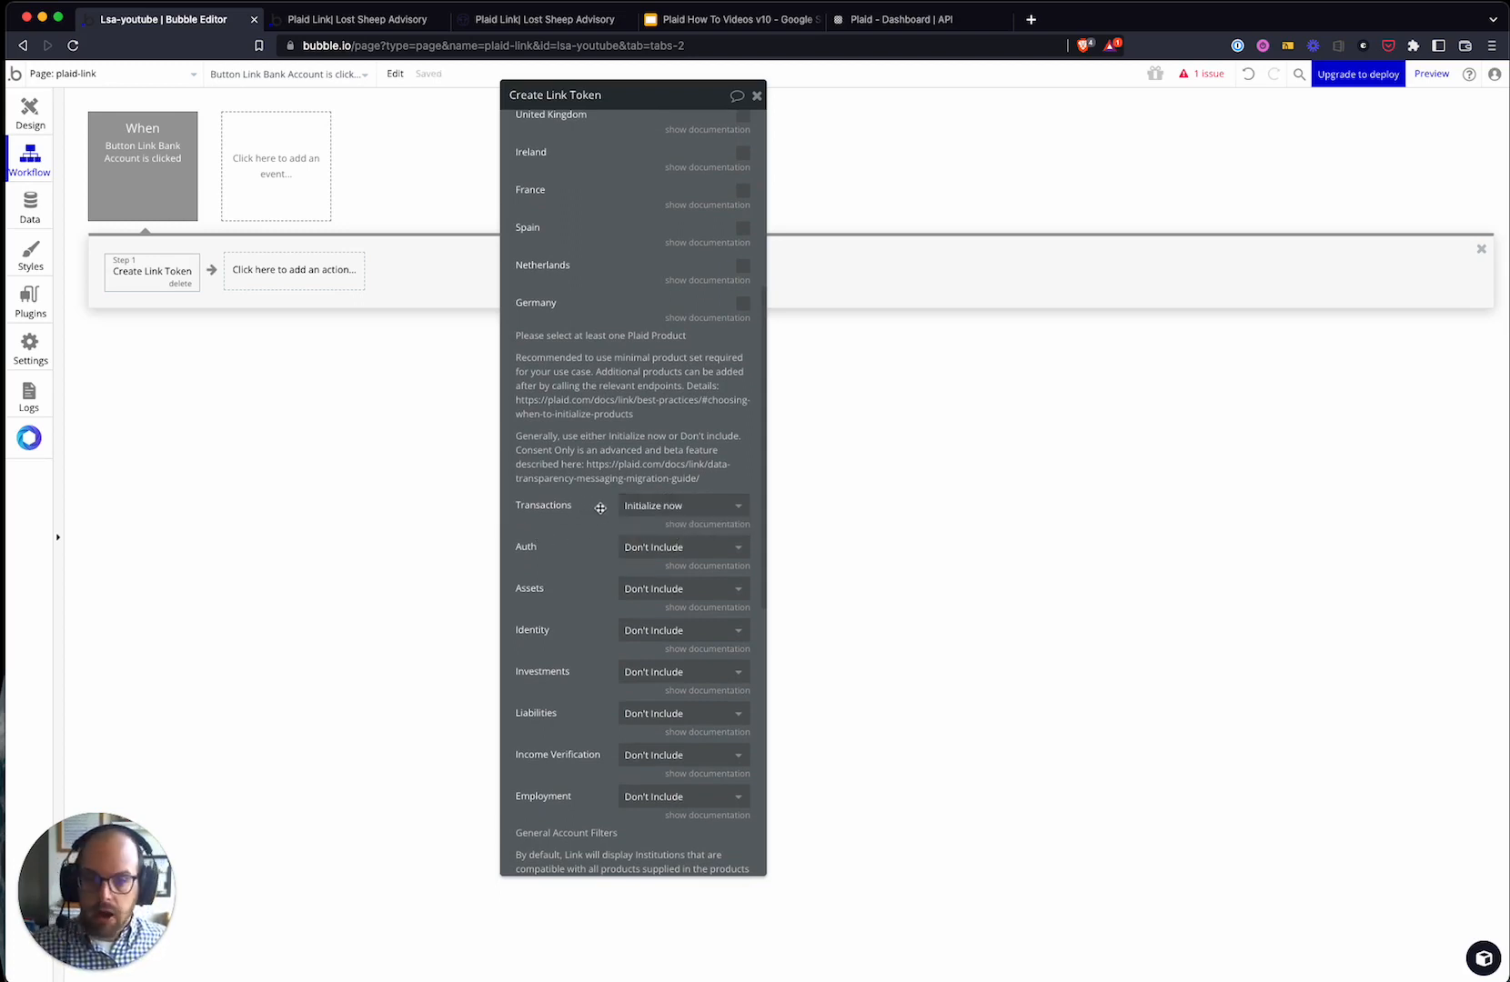
pyautogui.scroll(-1, 619, 614)
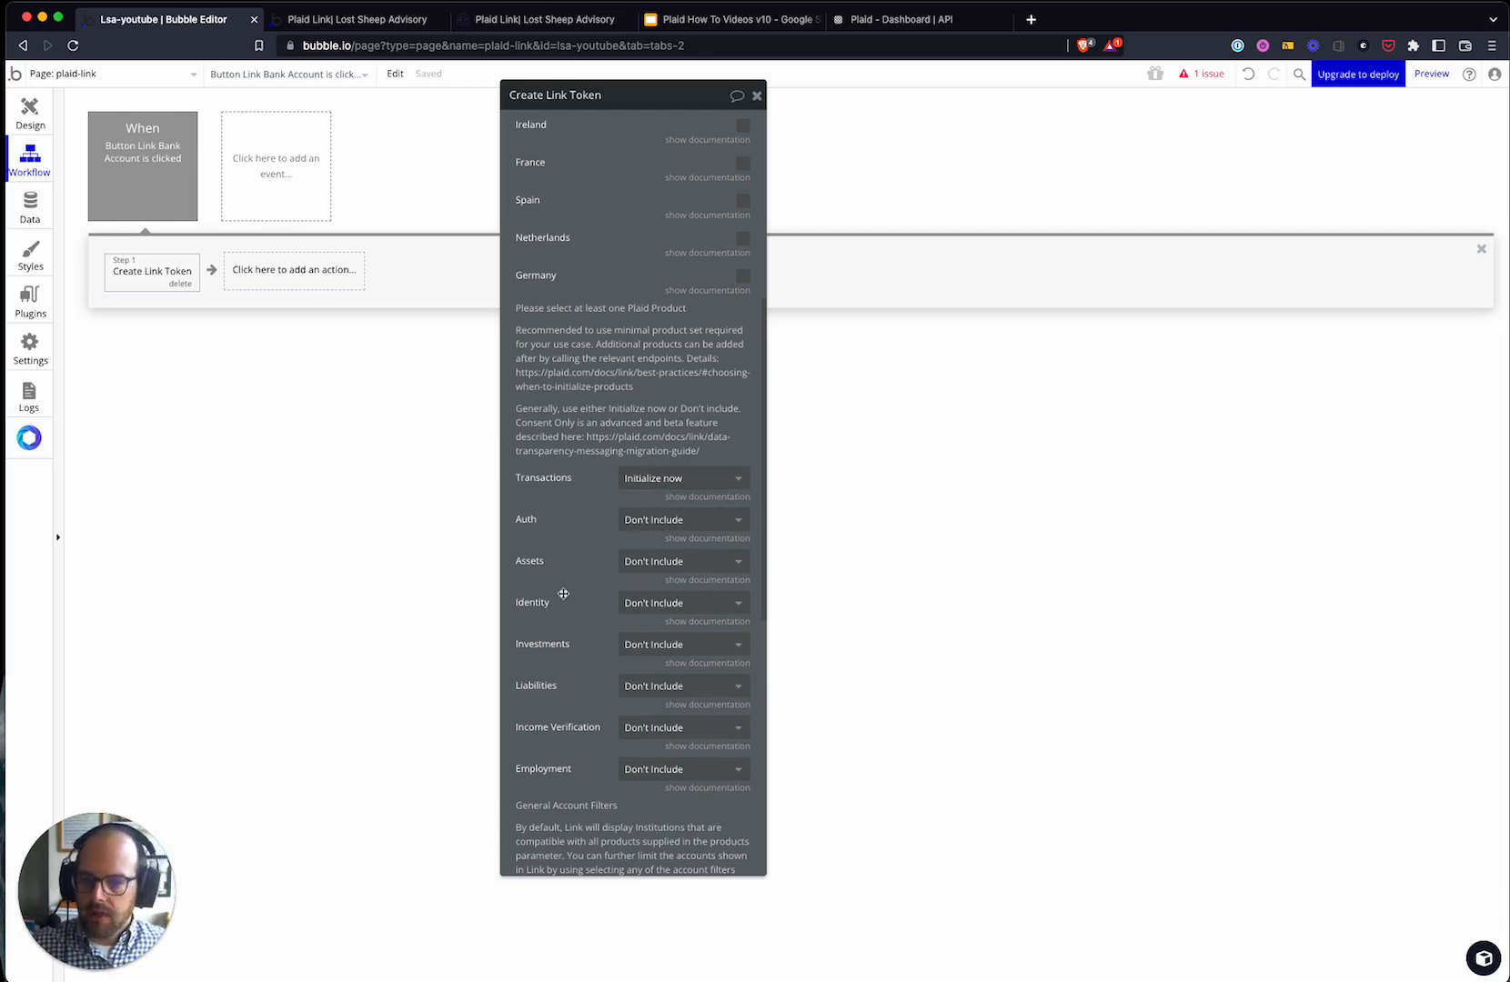
pyautogui.click(649, 520)
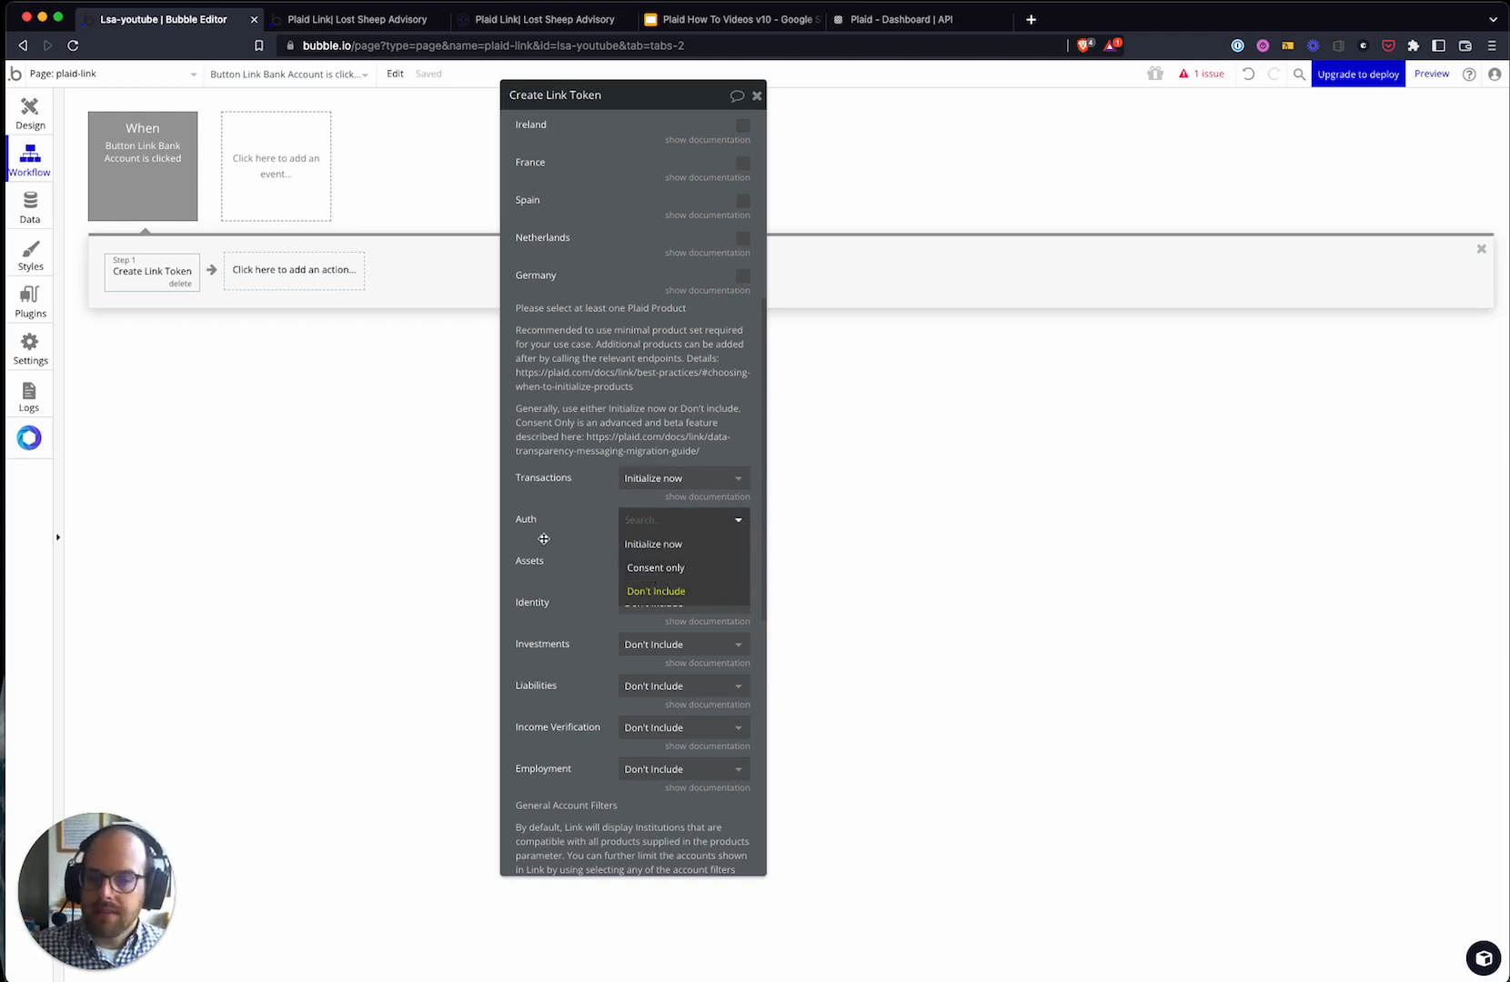
pyautogui.click(656, 591)
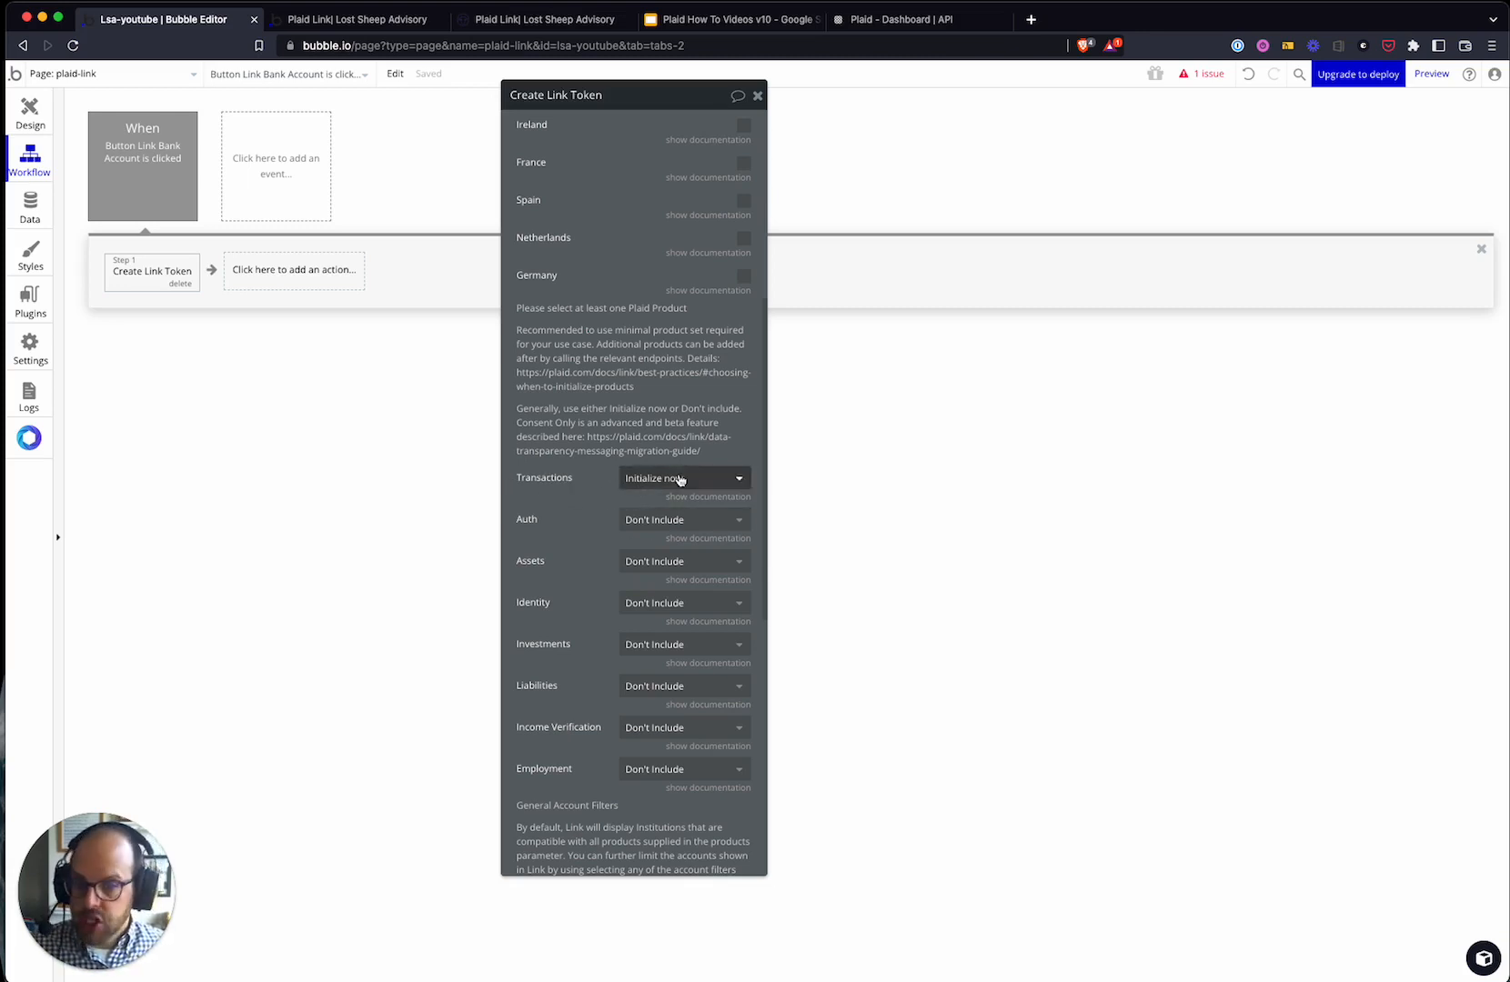
pyautogui.click(656, 522)
pyautogui.click(605, 533)
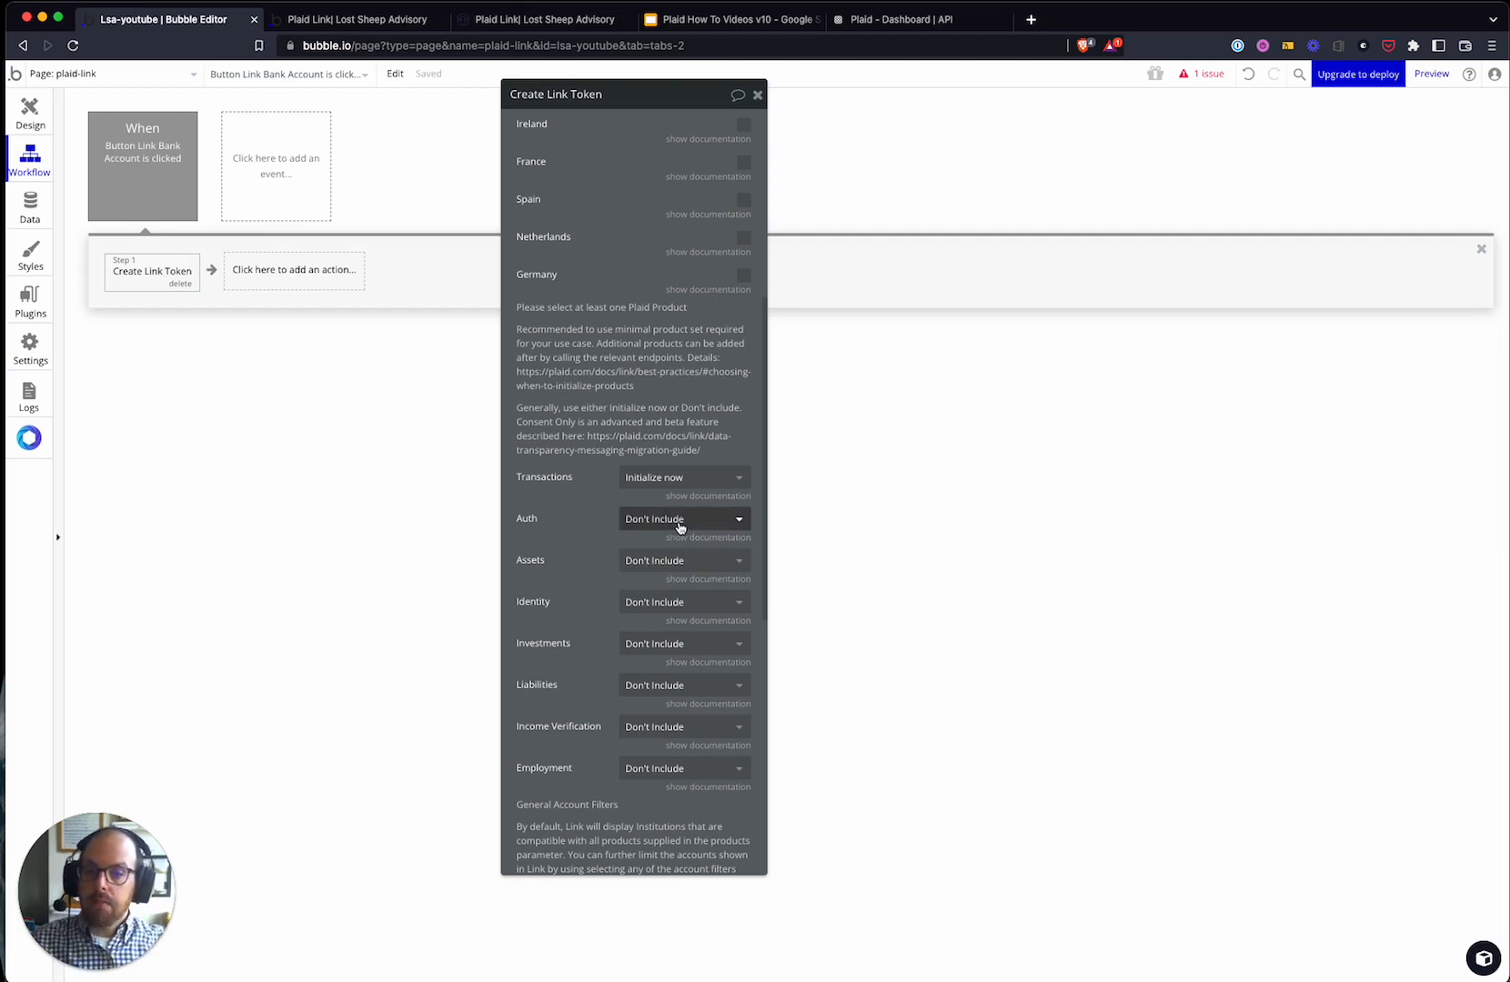
pyautogui.click(679, 524)
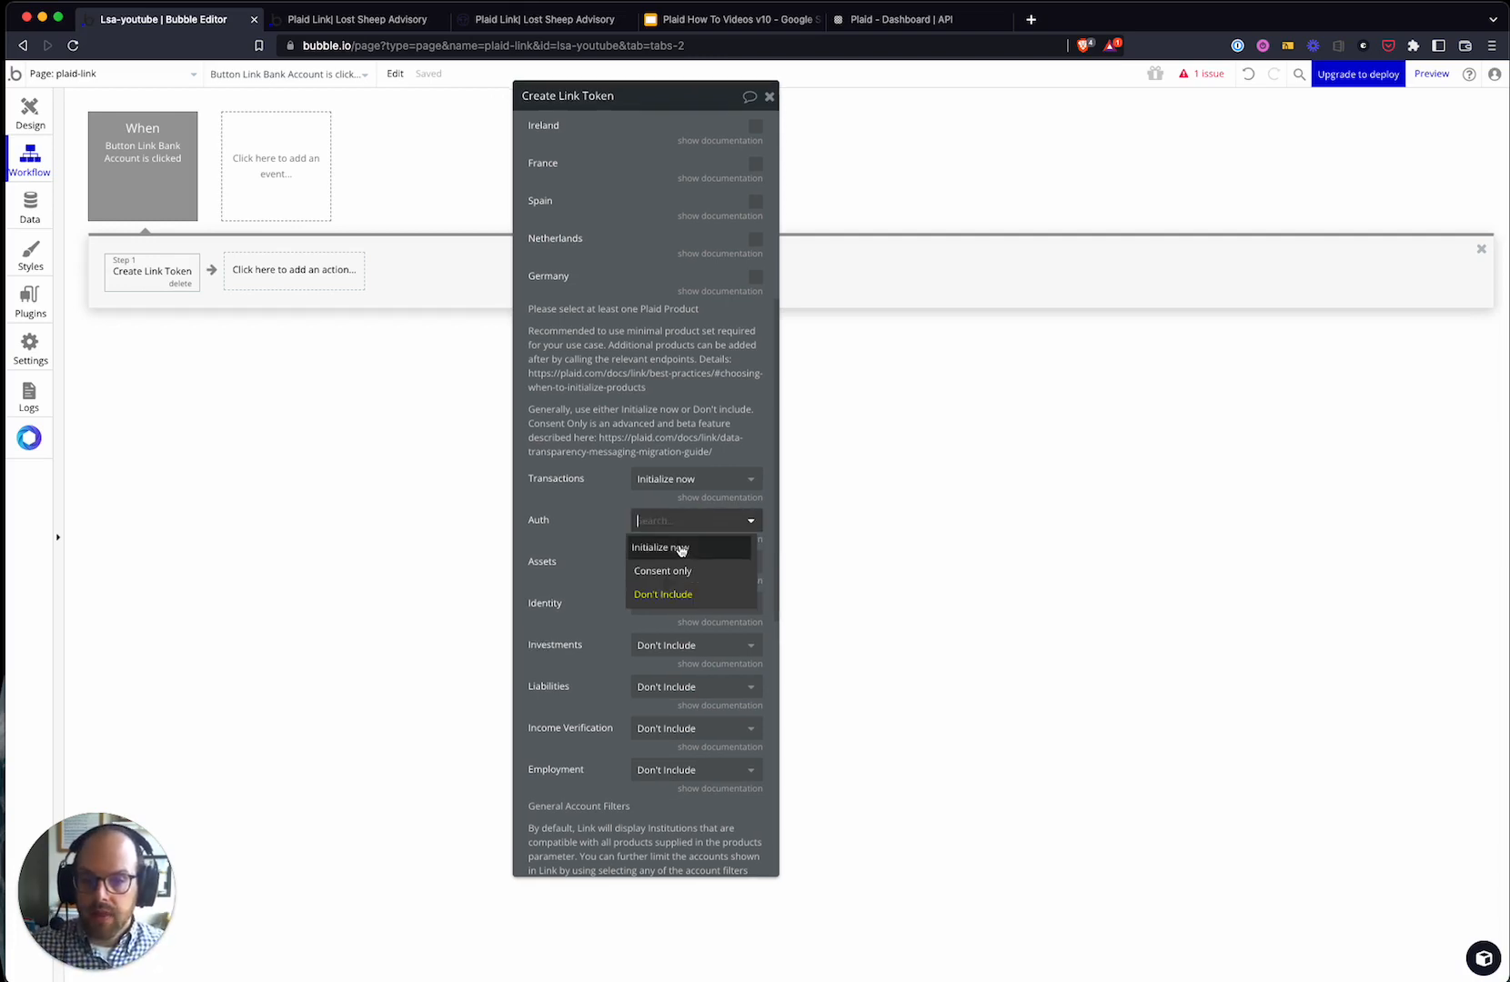
pyautogui.click(583, 532)
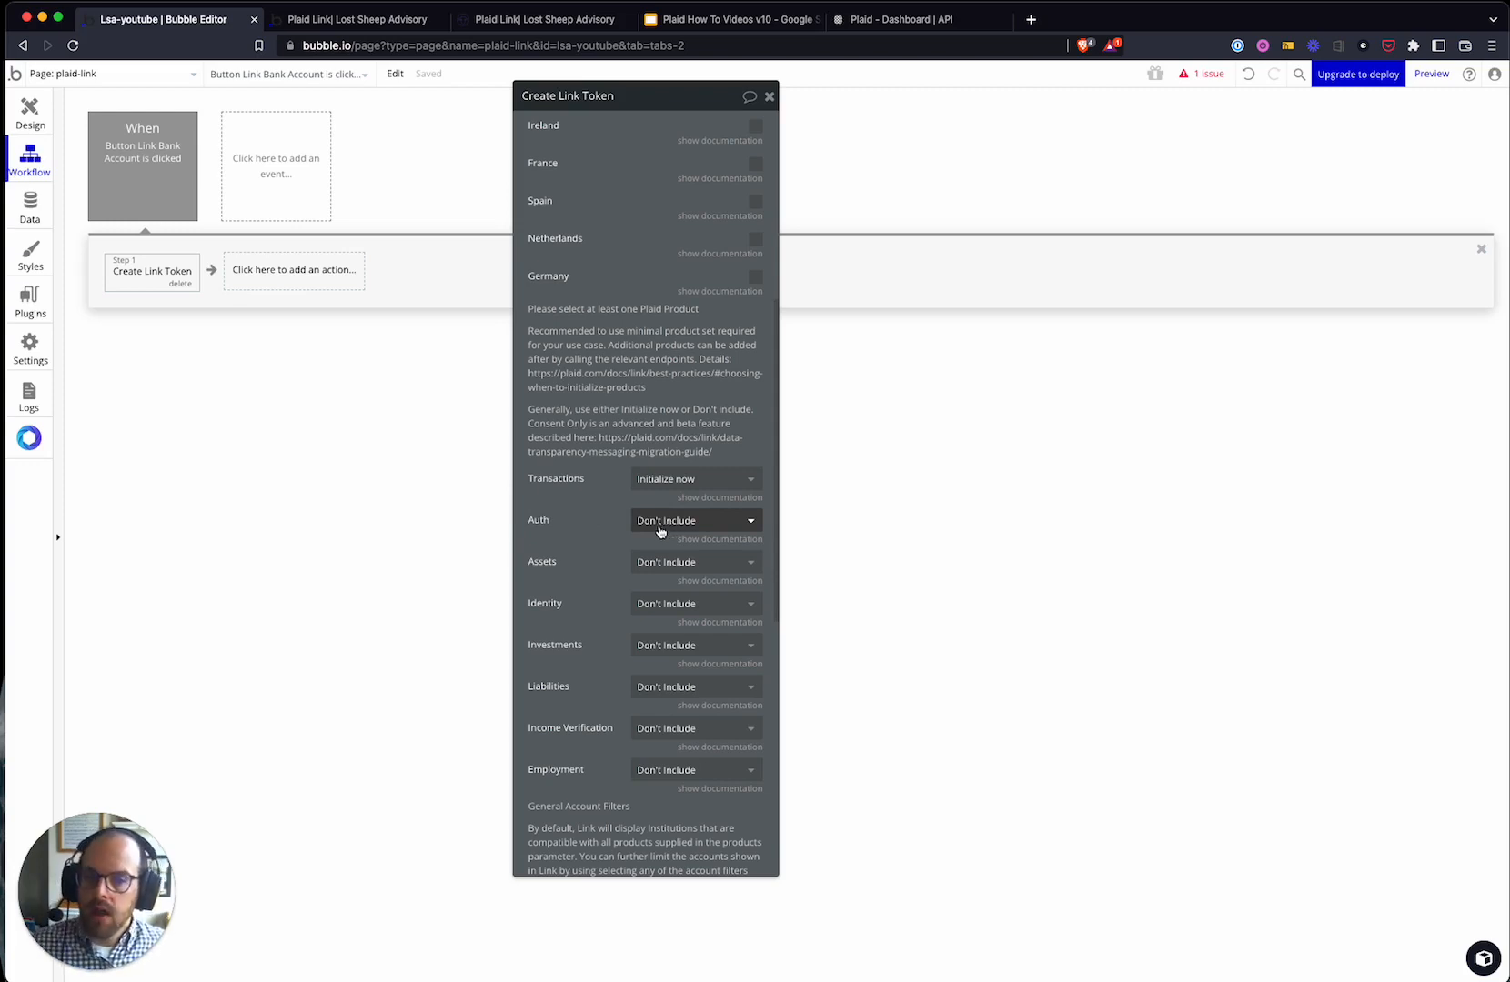
pyautogui.click(680, 521)
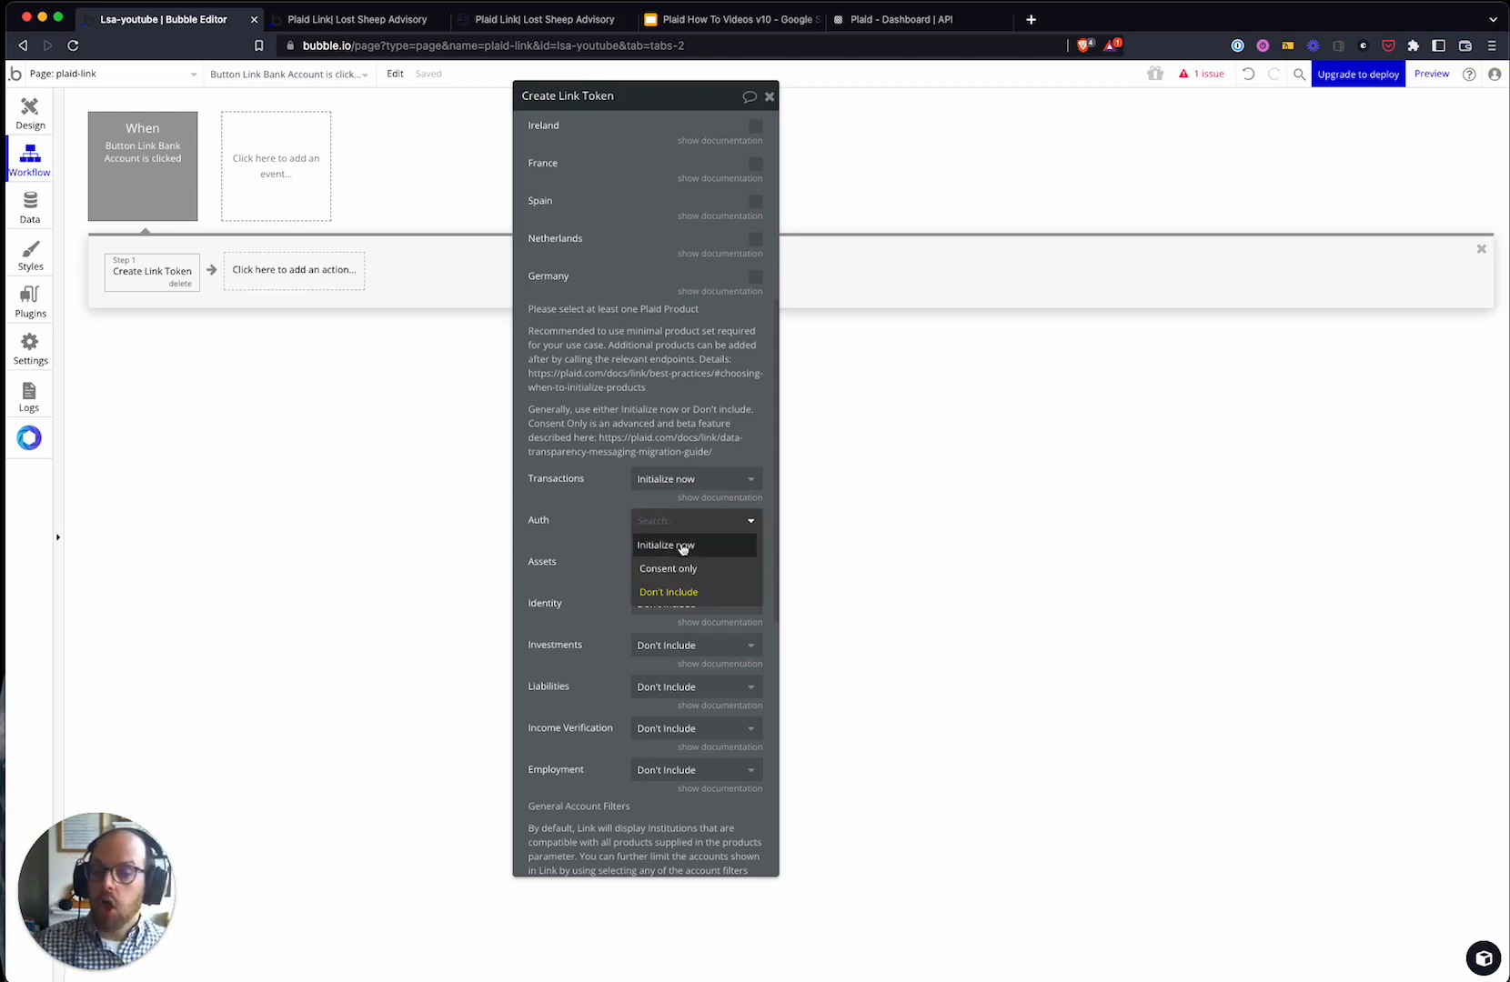
pyautogui.click(682, 571)
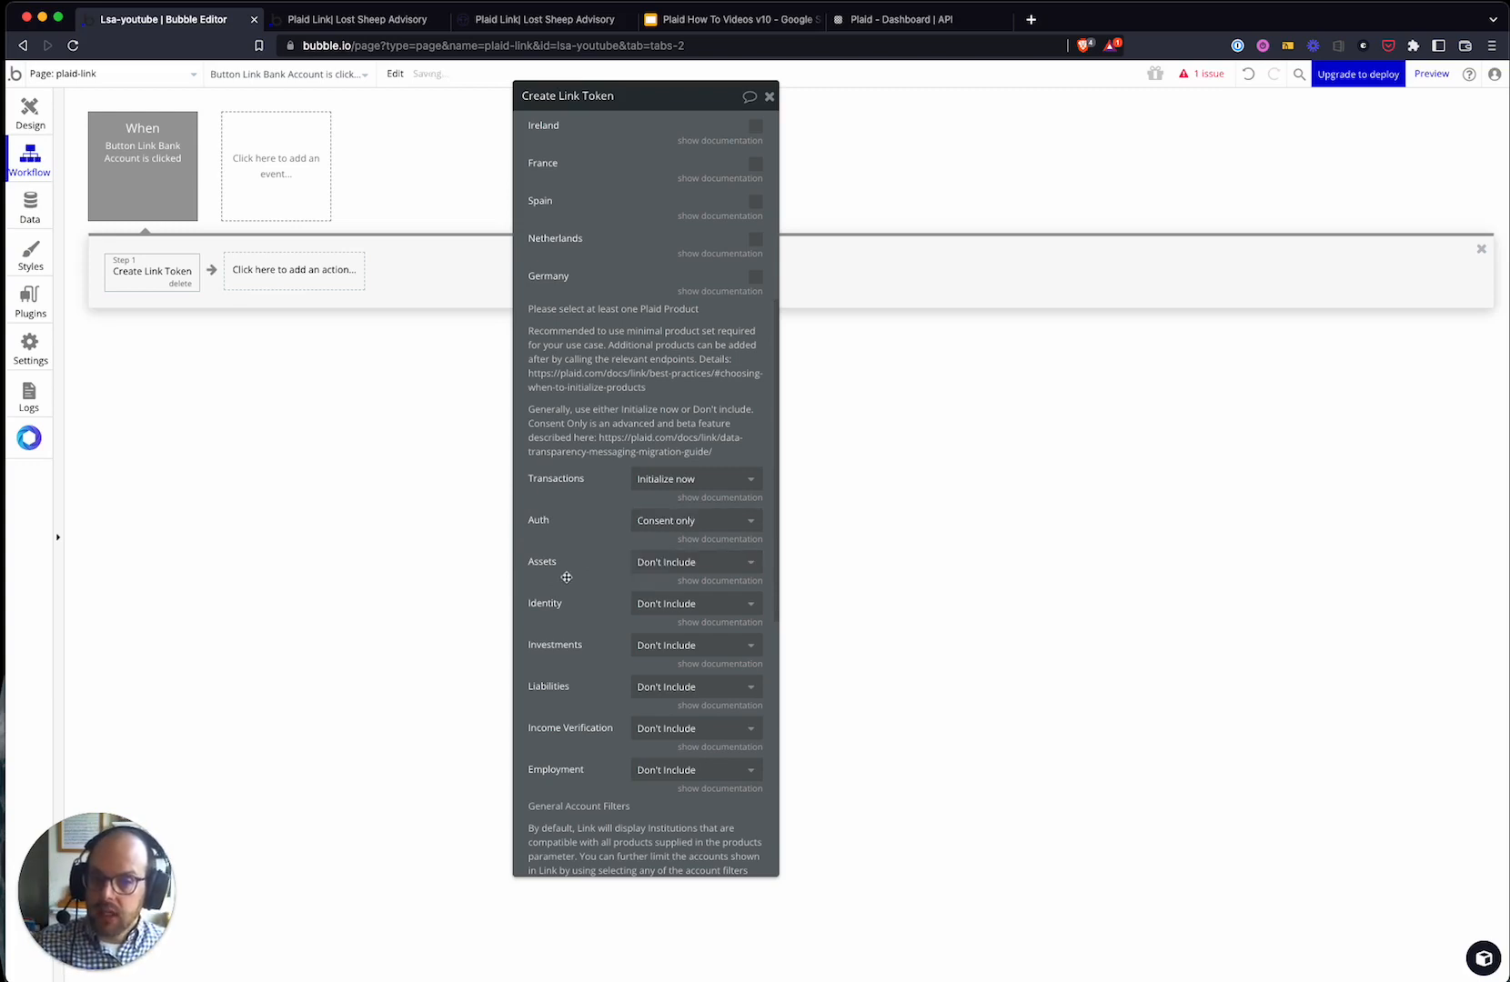
pyautogui.click(676, 566)
pyautogui.click(539, 563)
pyautogui.click(687, 609)
pyautogui.click(669, 651)
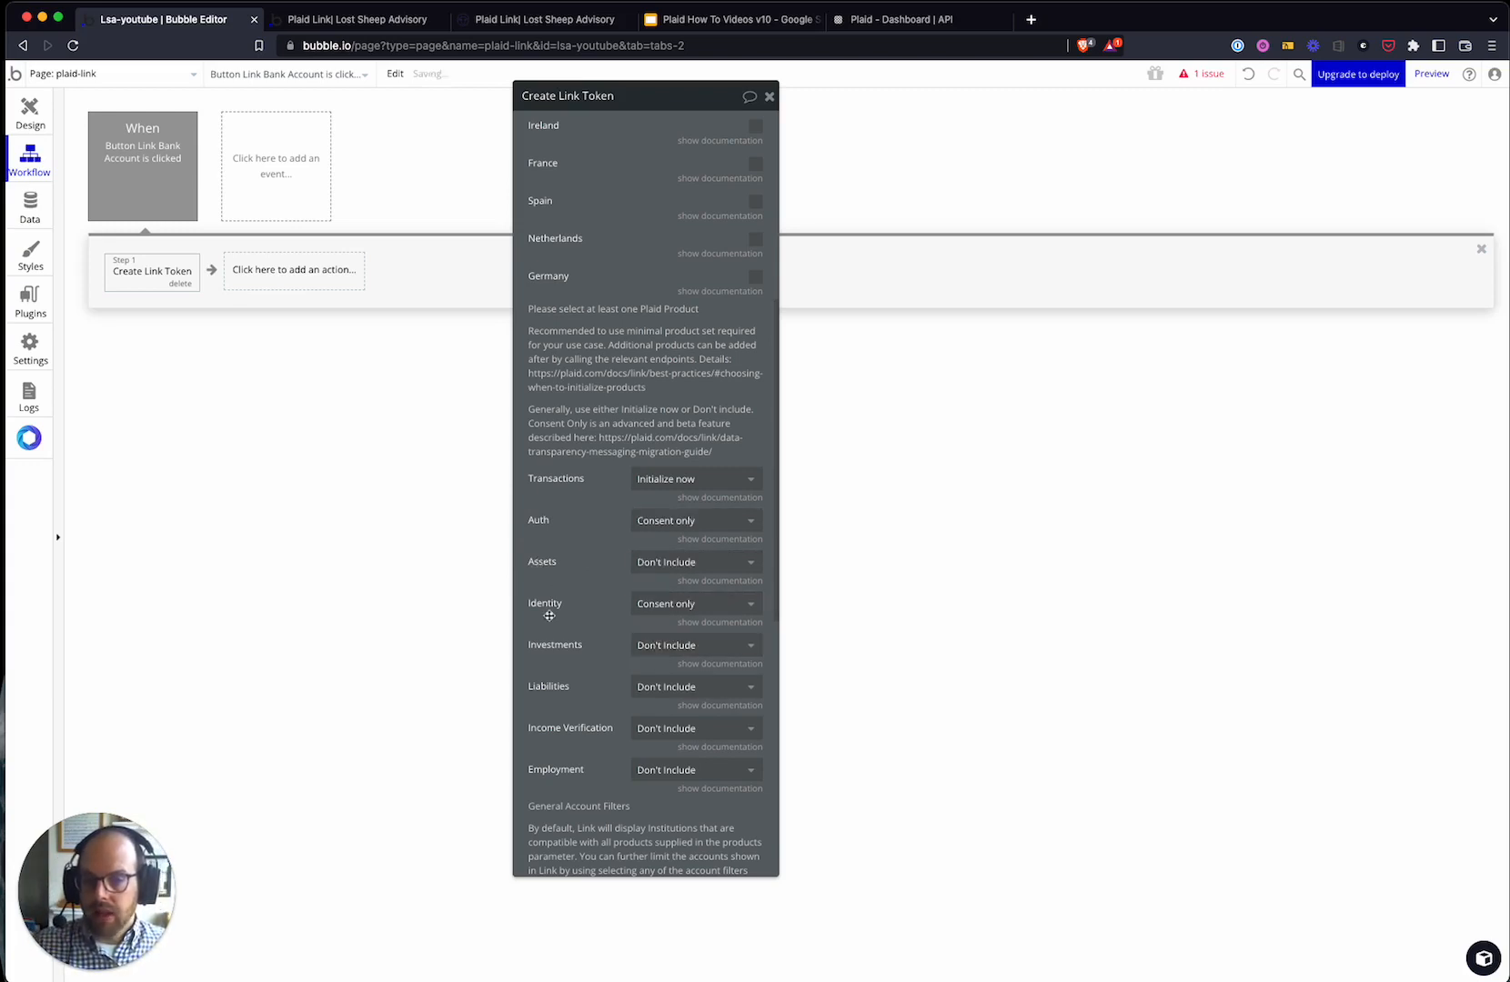
pyautogui.click(696, 606)
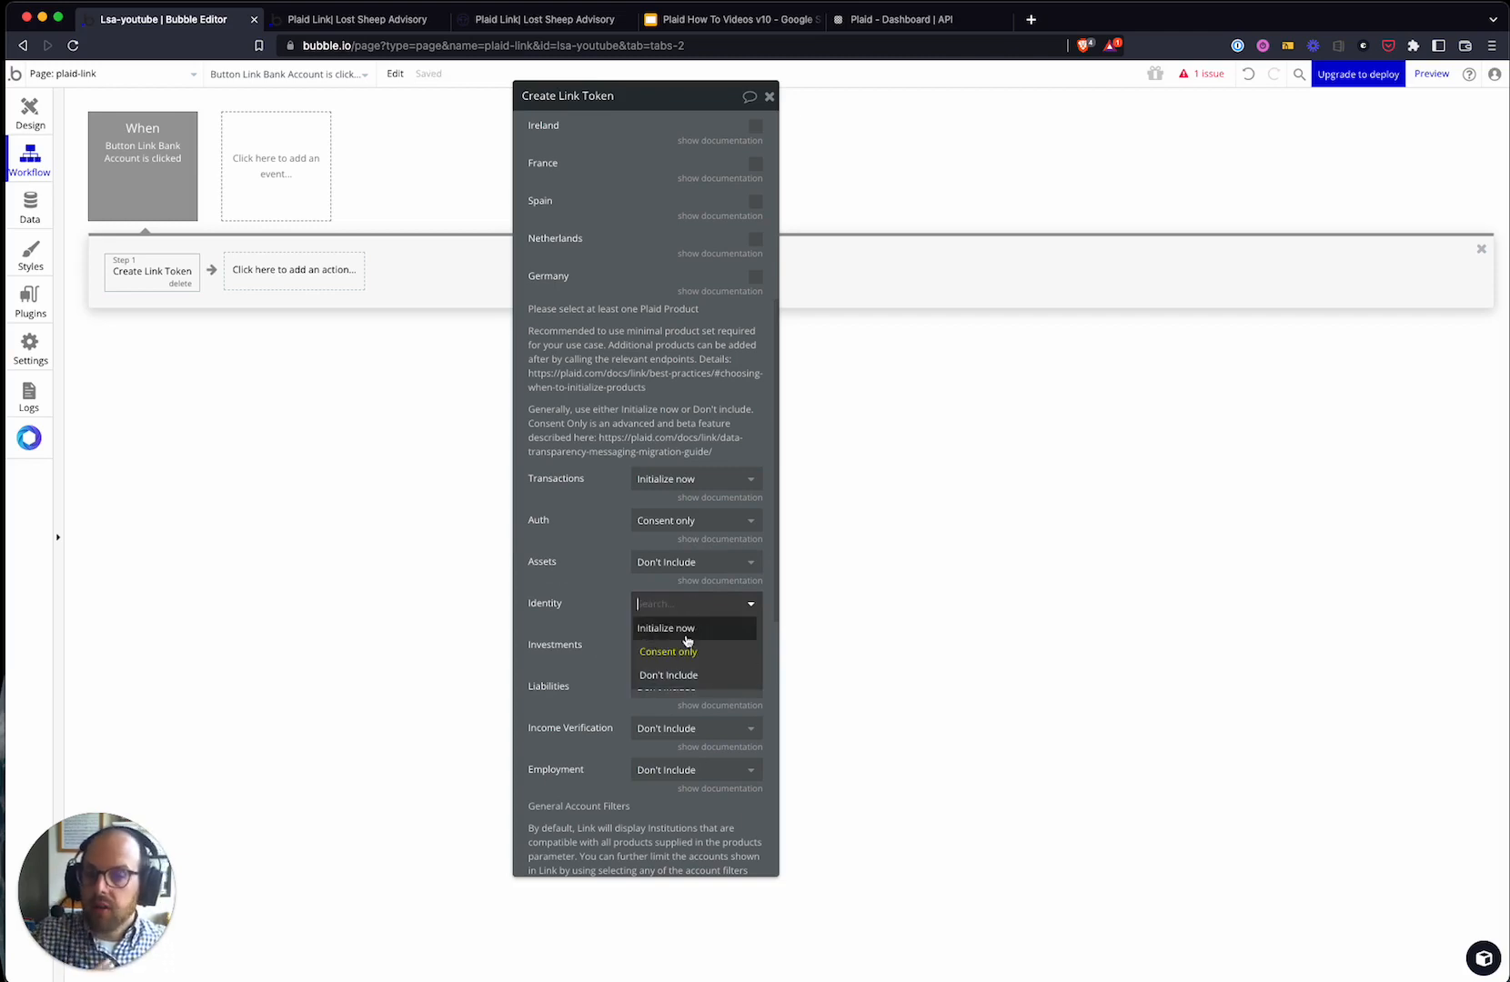
pyautogui.click(693, 675)
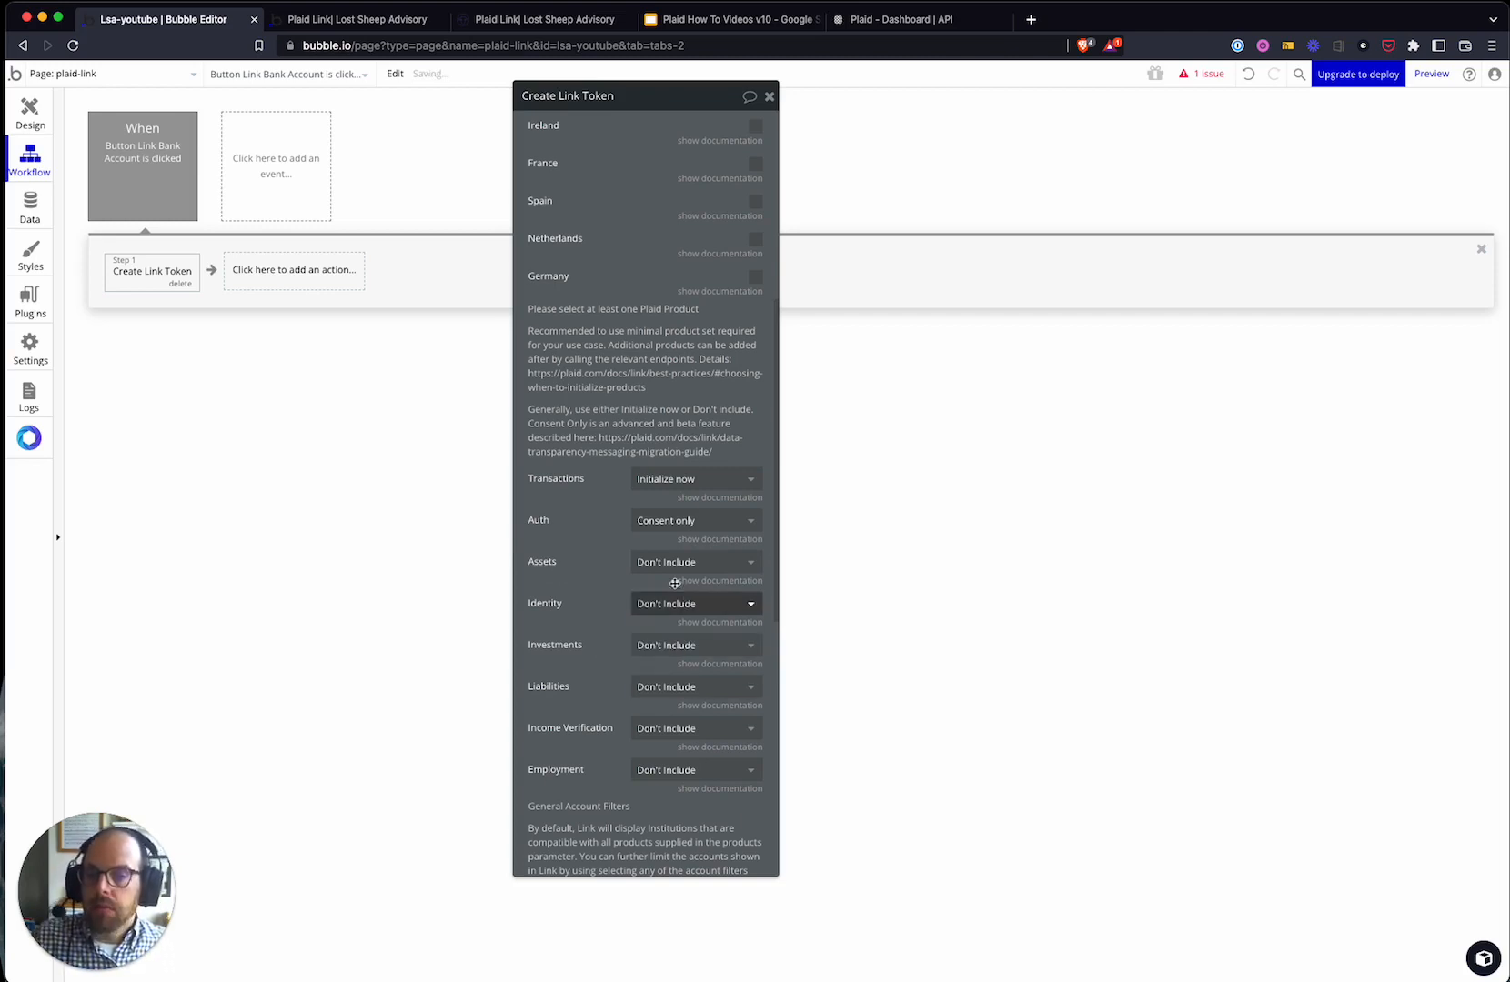
pyautogui.click(696, 520)
pyautogui.click(673, 589)
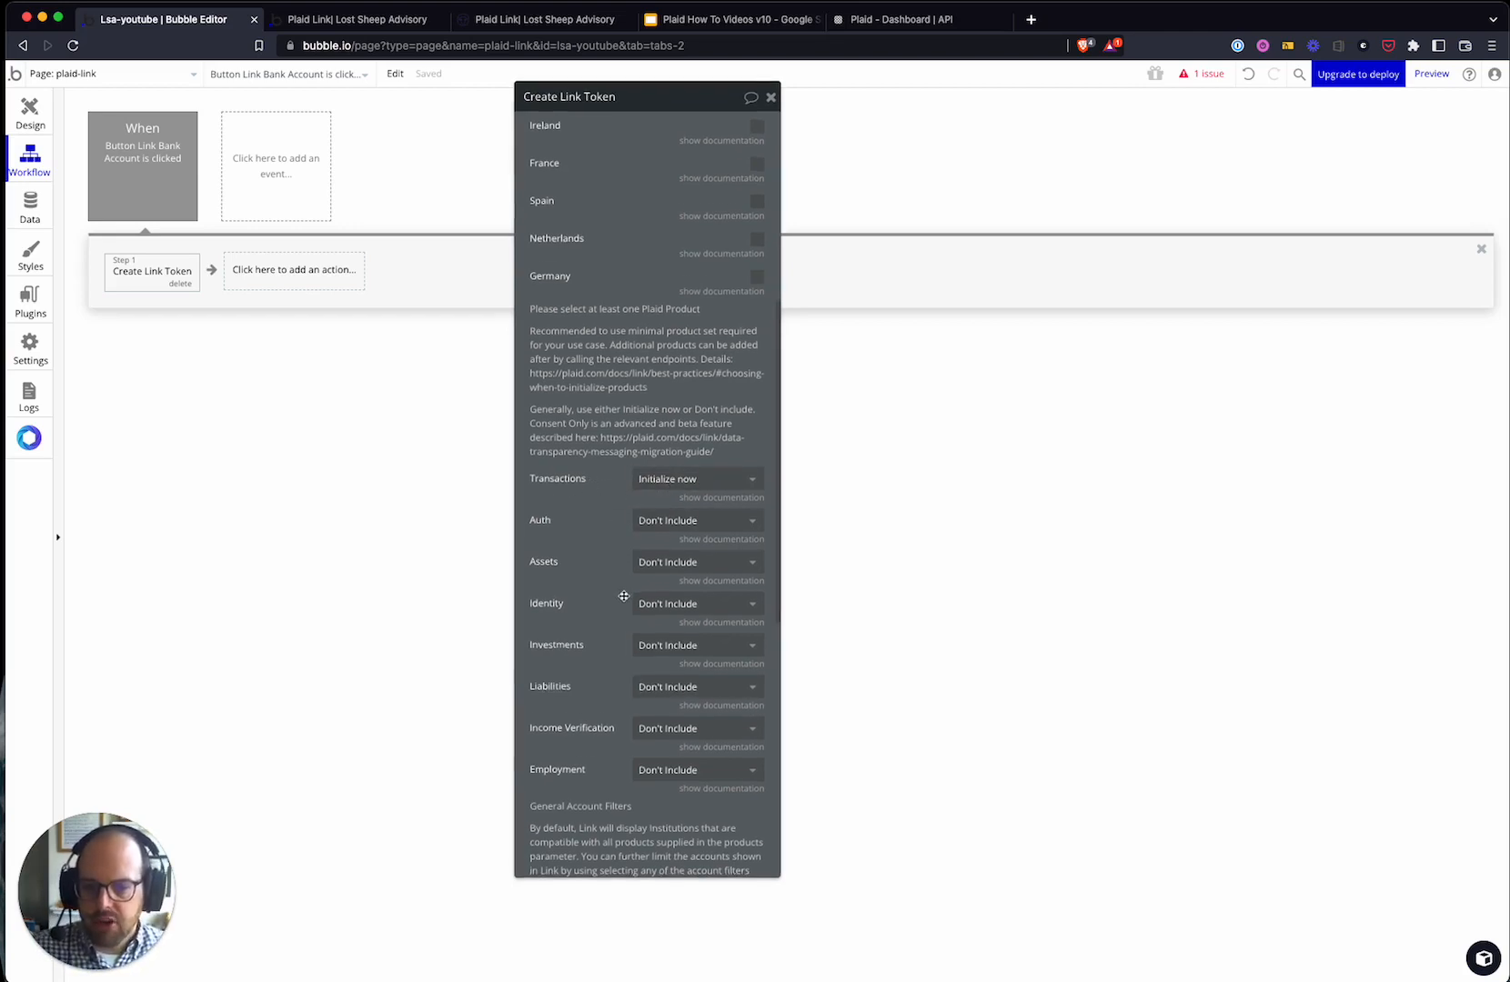
pyautogui.scroll(-1, 620, 593)
pyautogui.scroll(-10, 612, 619)
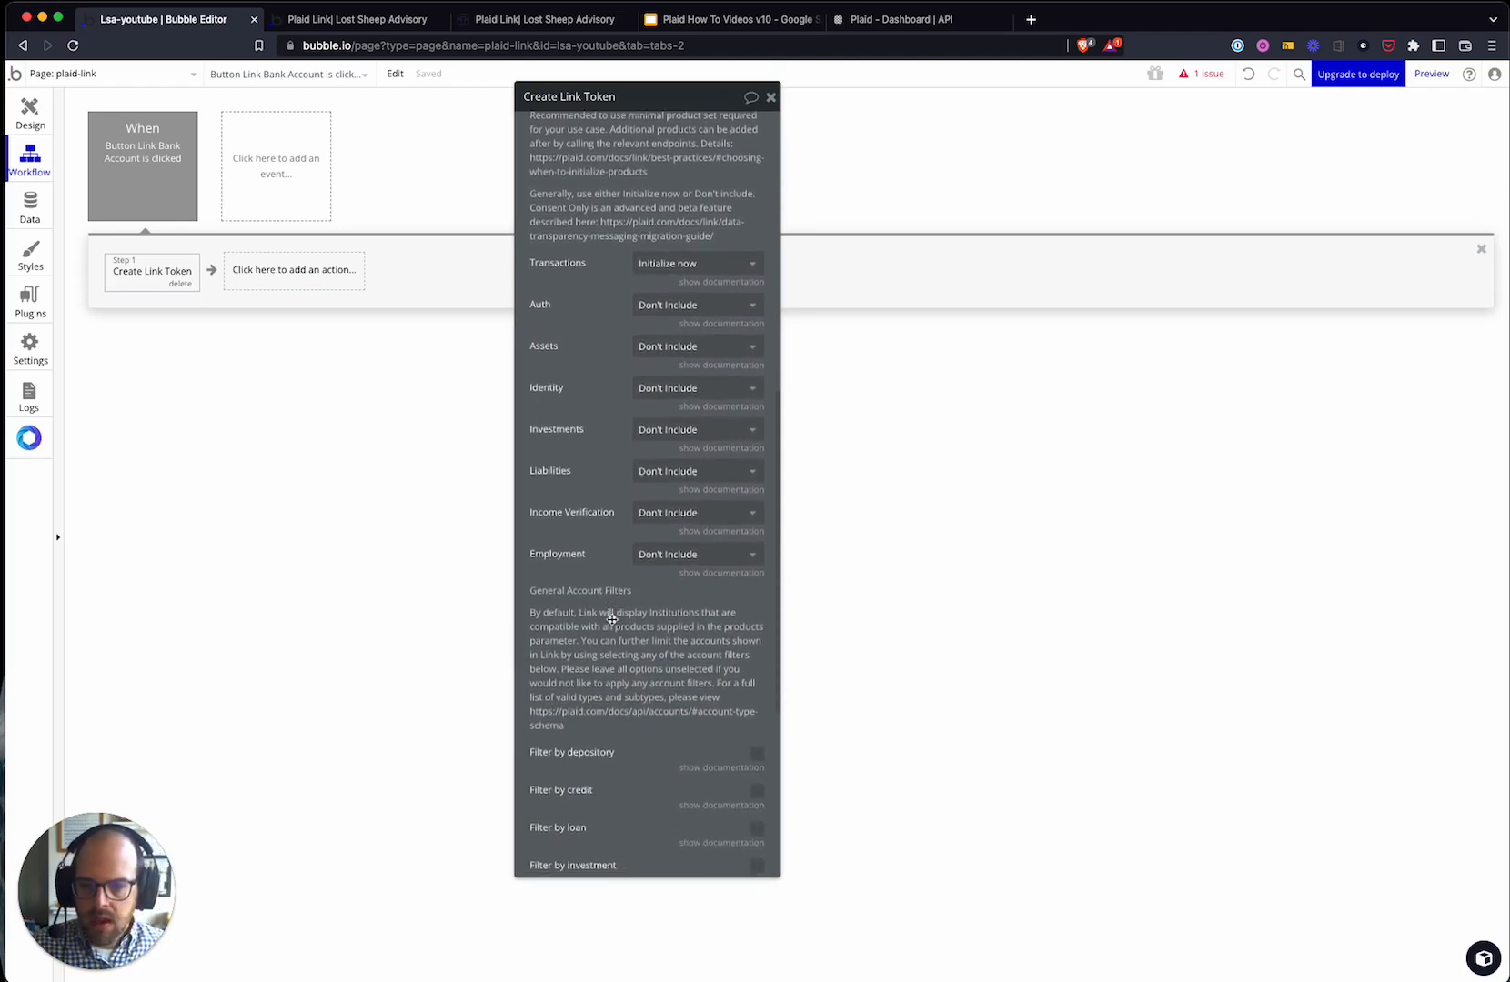
pyautogui.scroll(1, 612, 620)
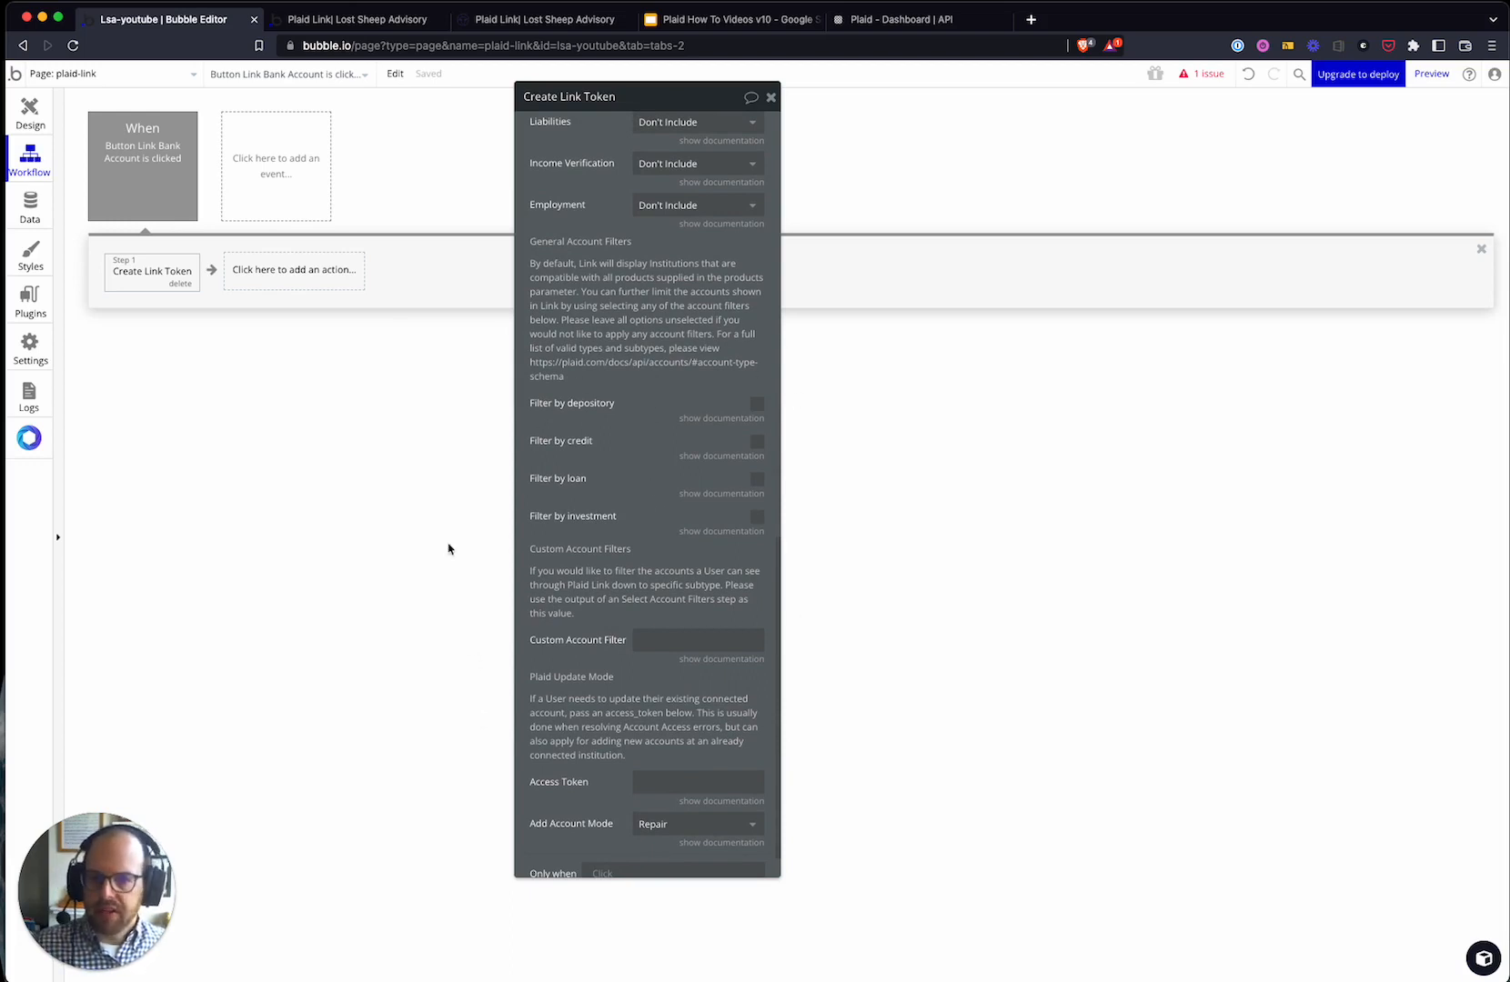
pyautogui.scroll(-1, 668, 536)
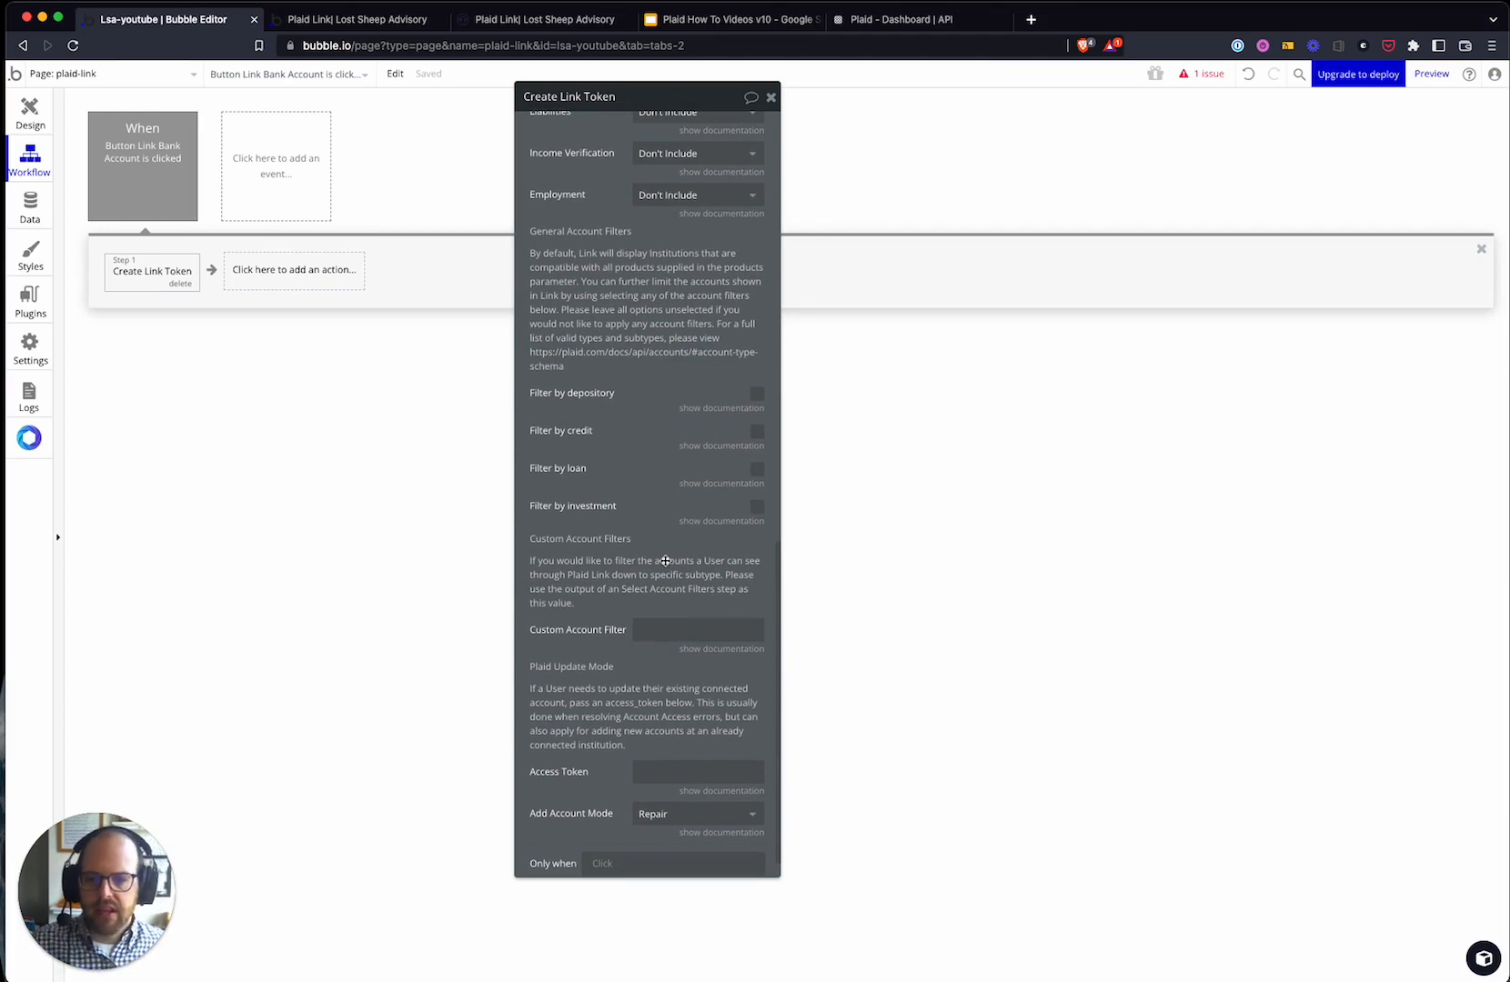
pyautogui.scroll(-3, 664, 561)
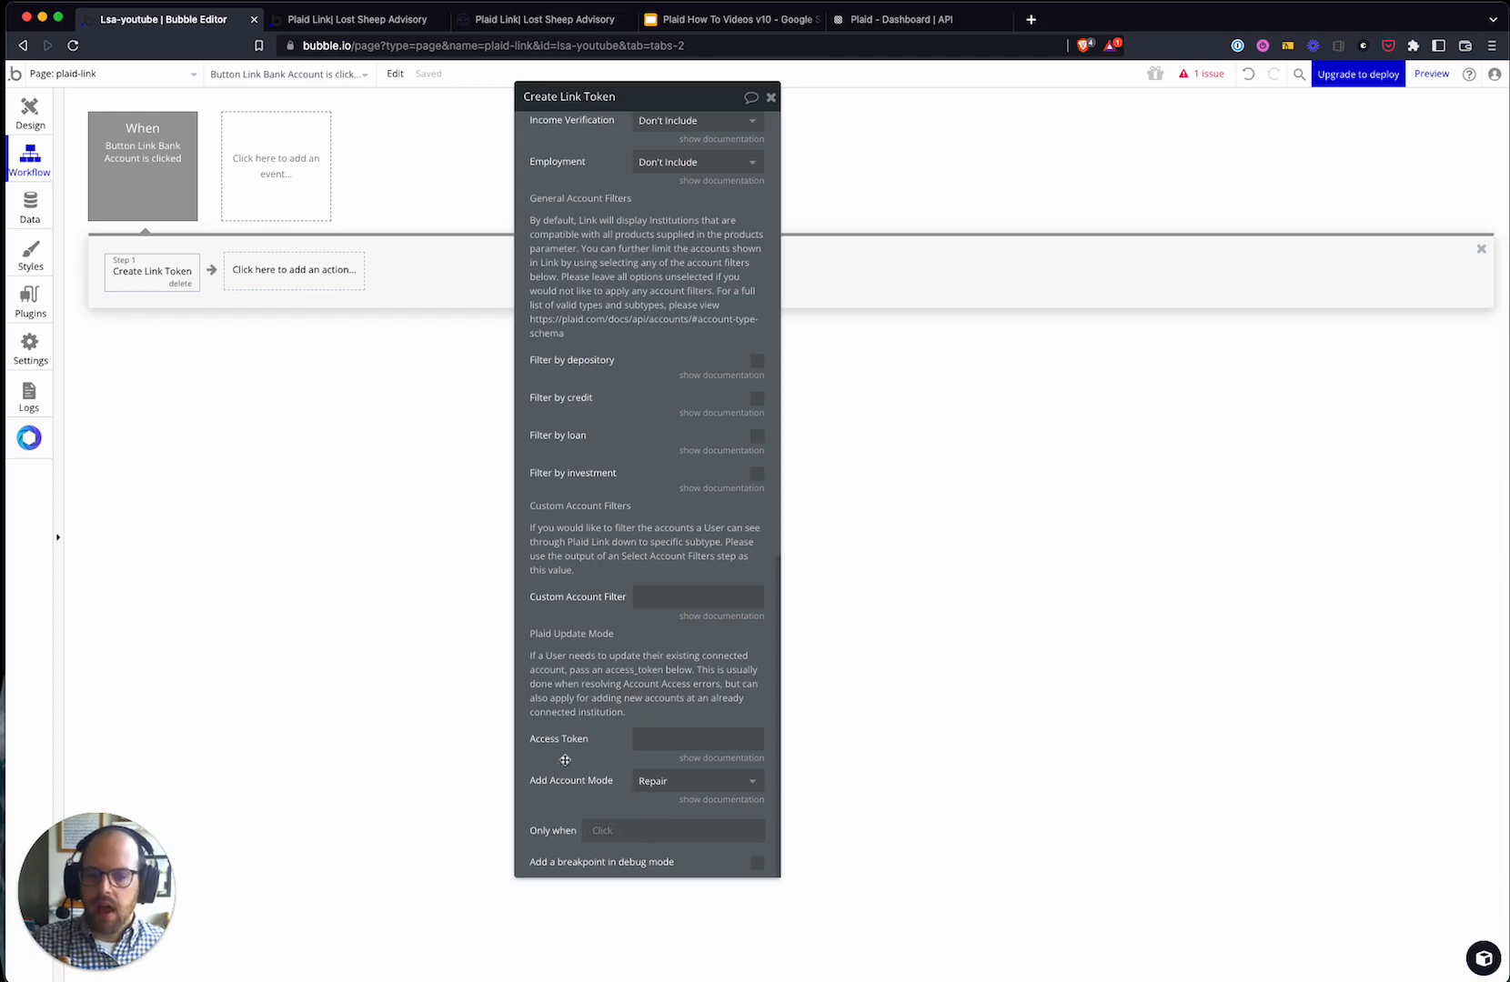
pyautogui.scroll(20, 683, 629)
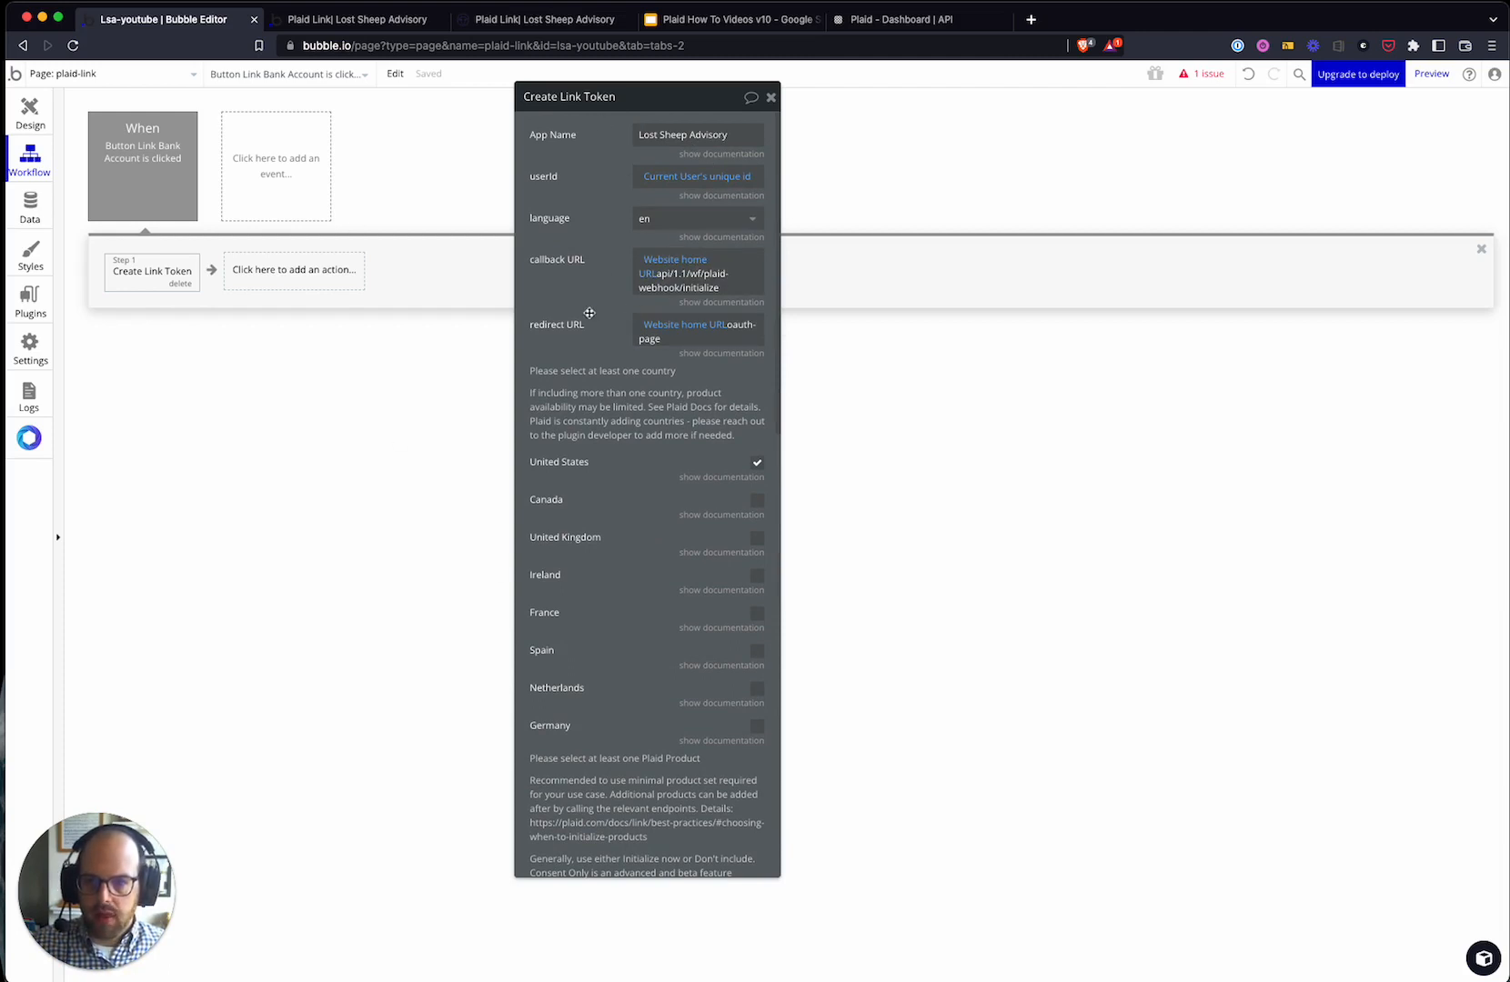
# - Add a 'Create a new thing' step of type Plaid Link Token with all its fields added
pyautogui.click(283, 277)
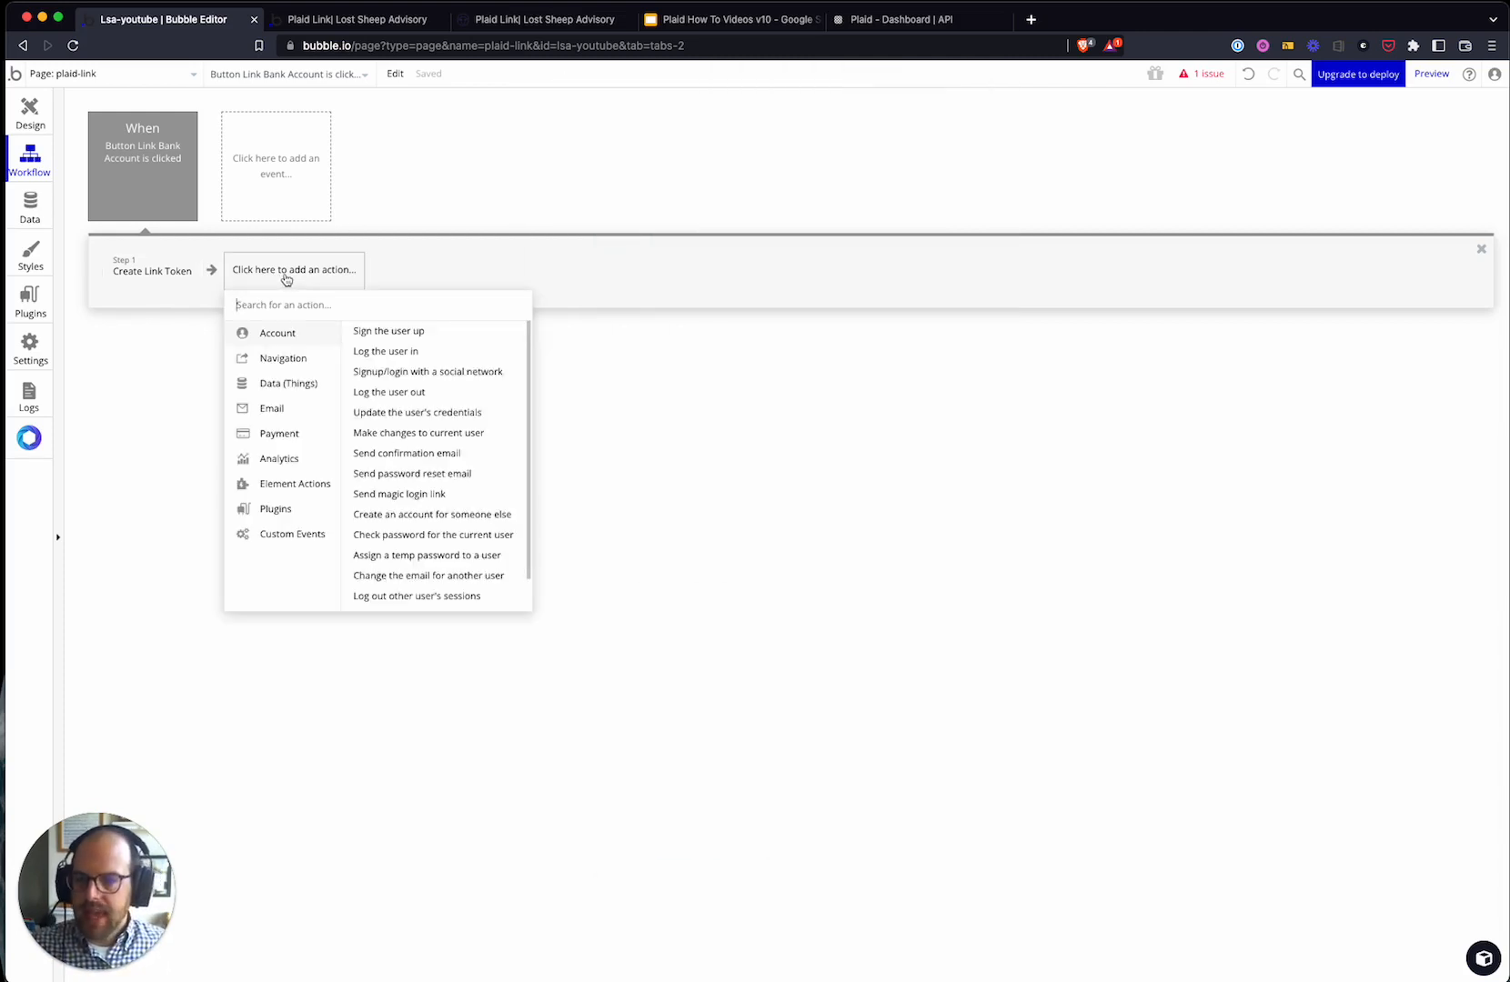
pyautogui.write('crea')
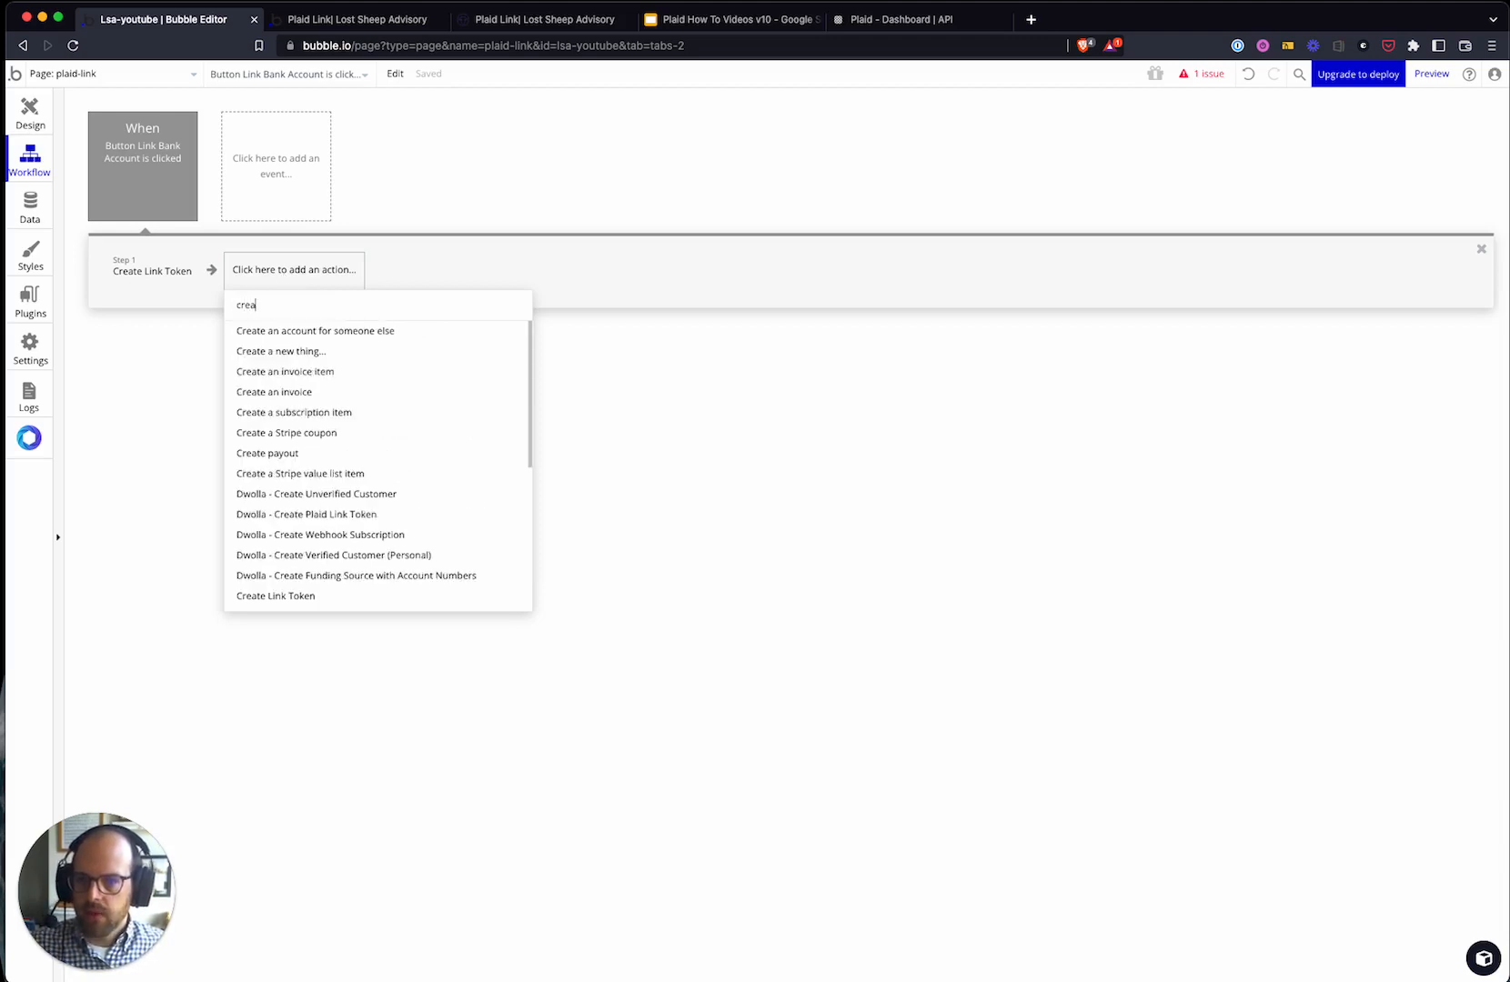
pyautogui.click(268, 351)
pyautogui.click(879, 110)
pyautogui.click(896, 179)
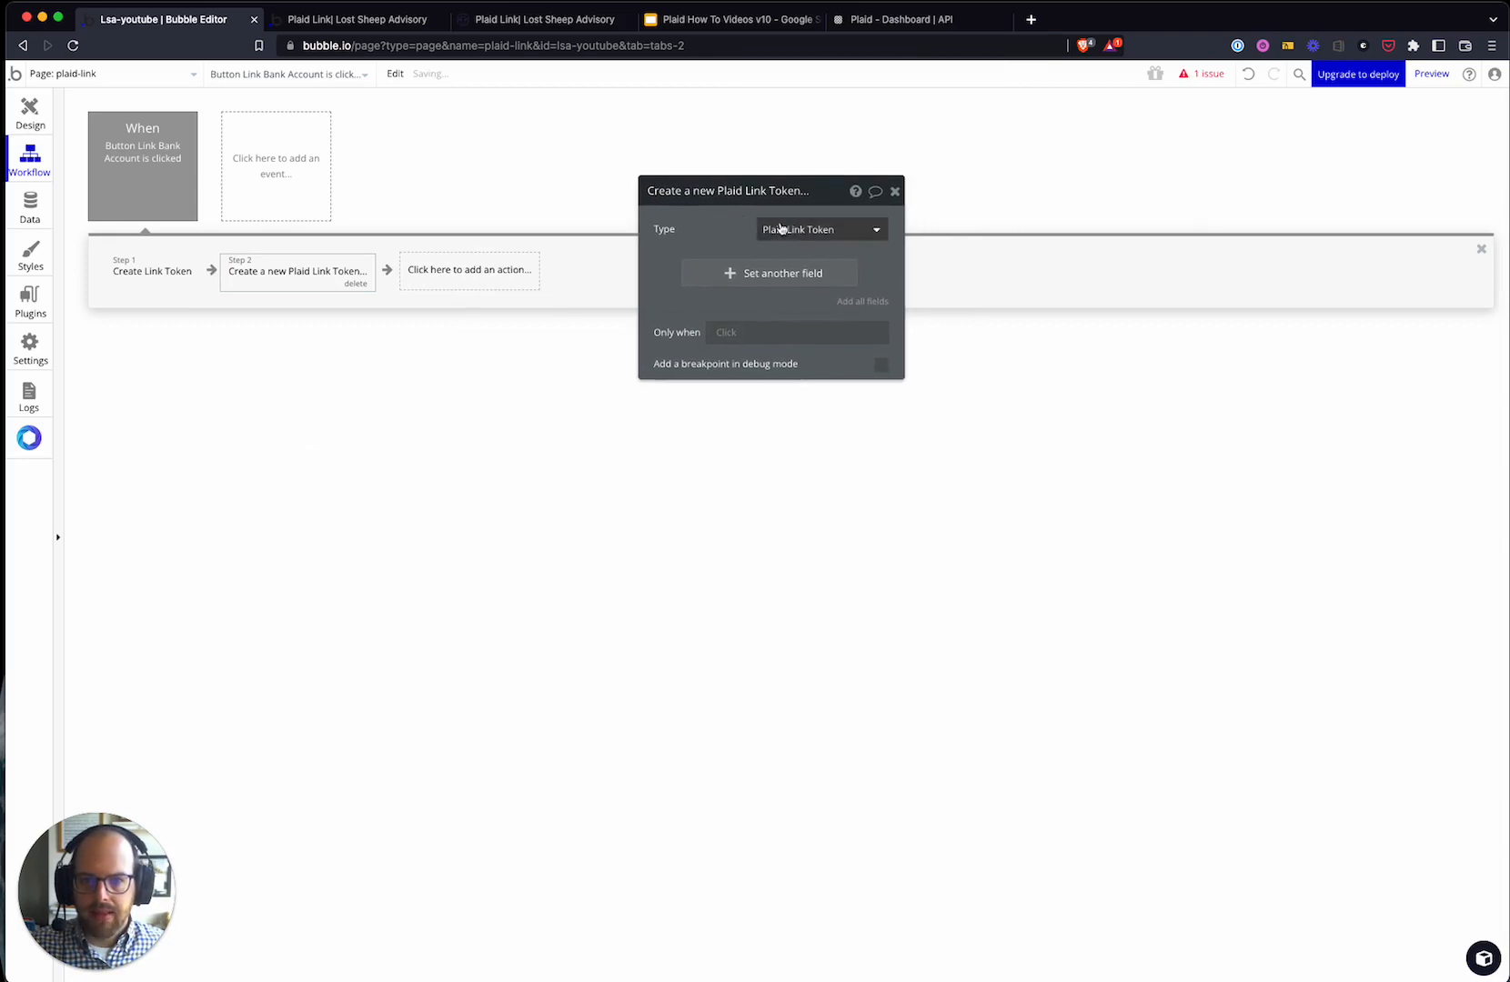
pyautogui.click(868, 302)
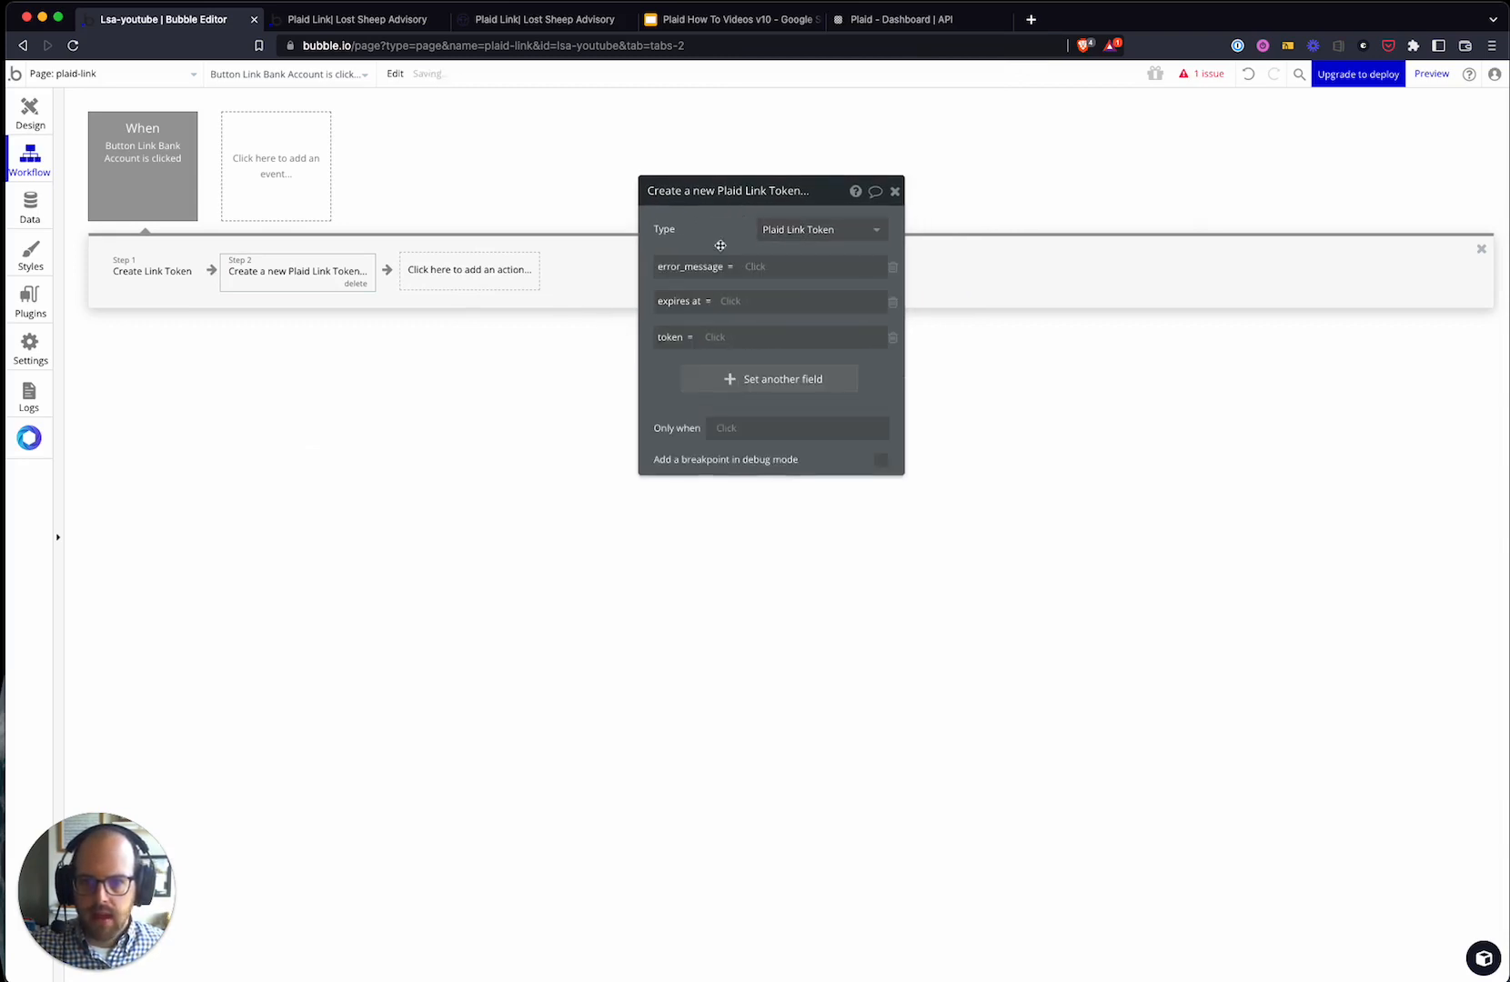
# - Check the Plaid Link Token type's error_message, expires at and token fields in the Data tab
pyautogui.click(30, 208)
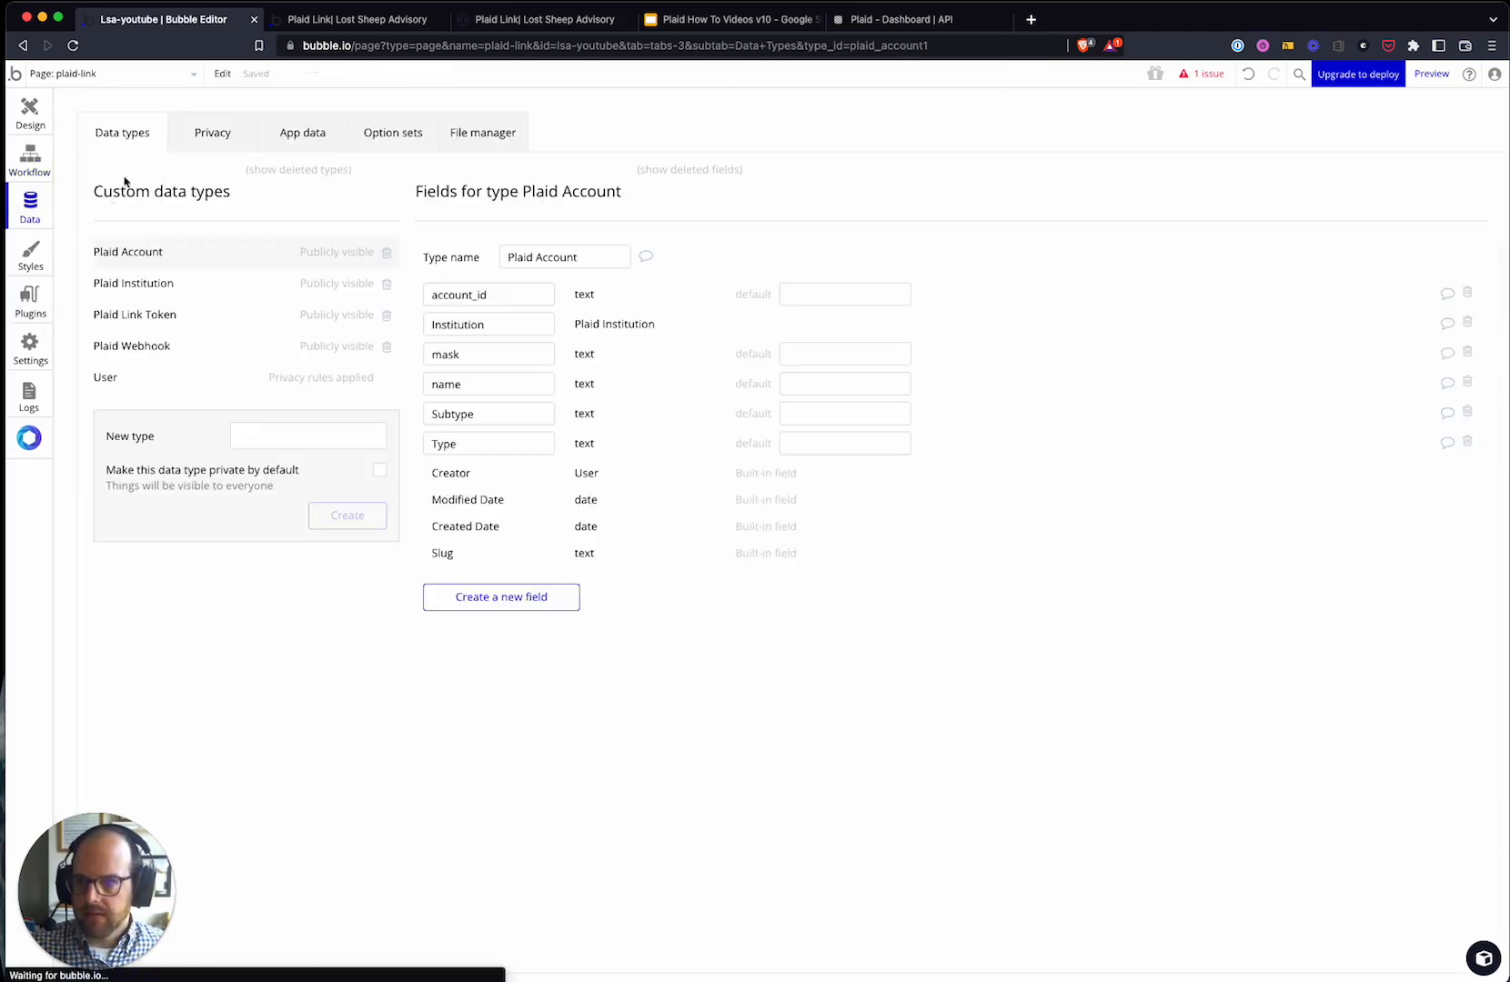
pyautogui.click(152, 318)
pyautogui.doubleClick(457, 301)
pyautogui.tripleClick(459, 325)
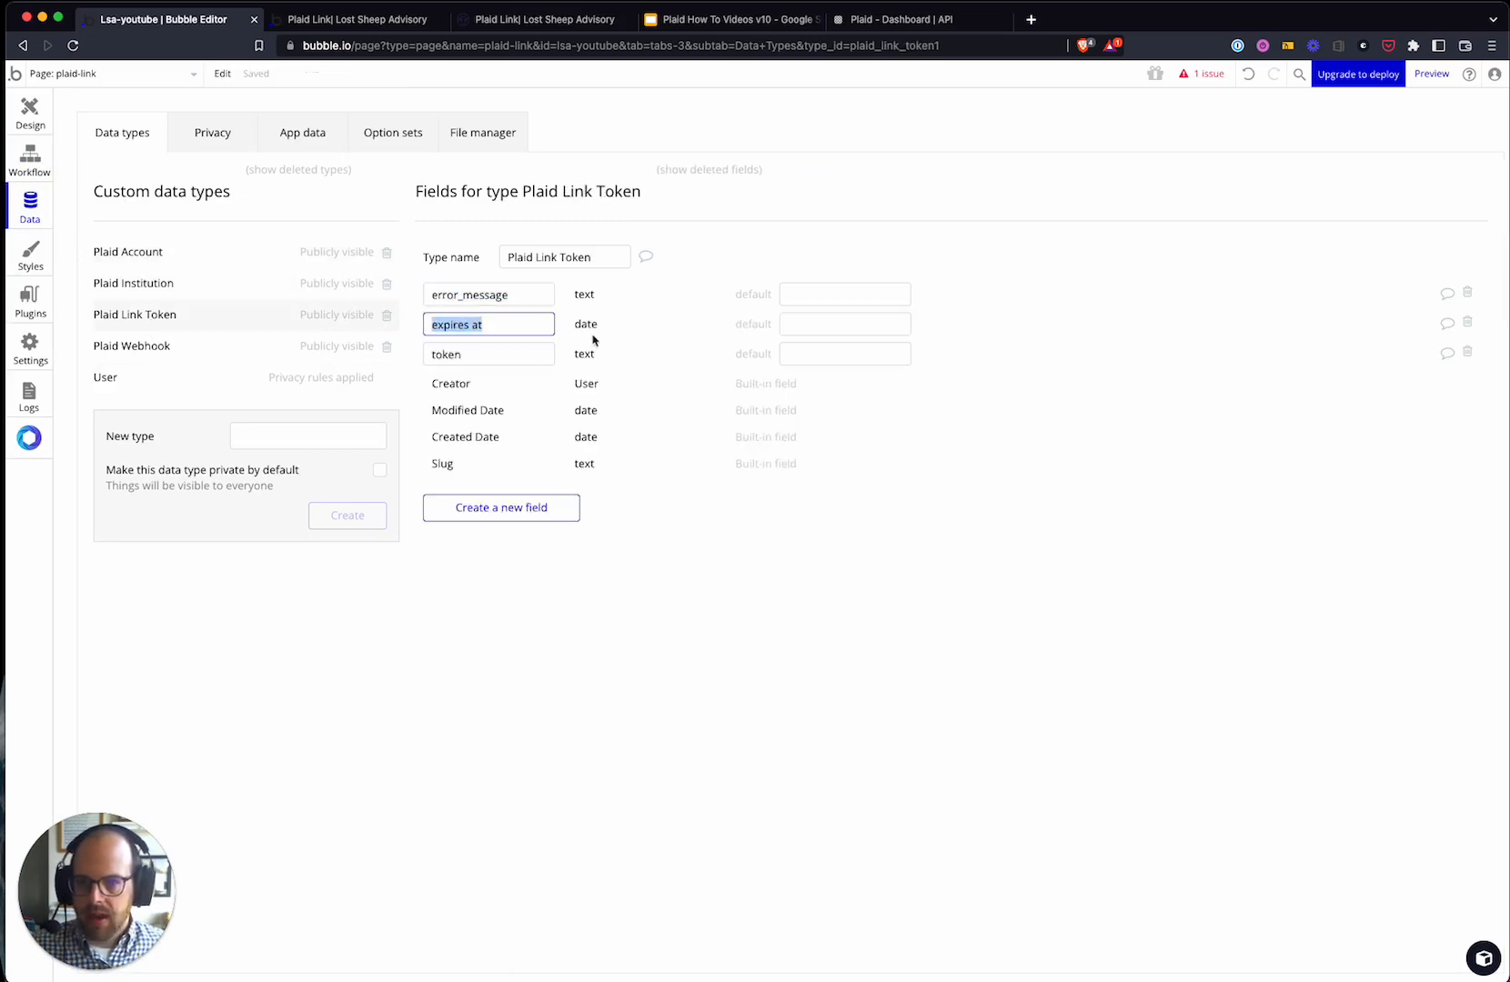
pyautogui.click(489, 355)
pyautogui.click(593, 355)
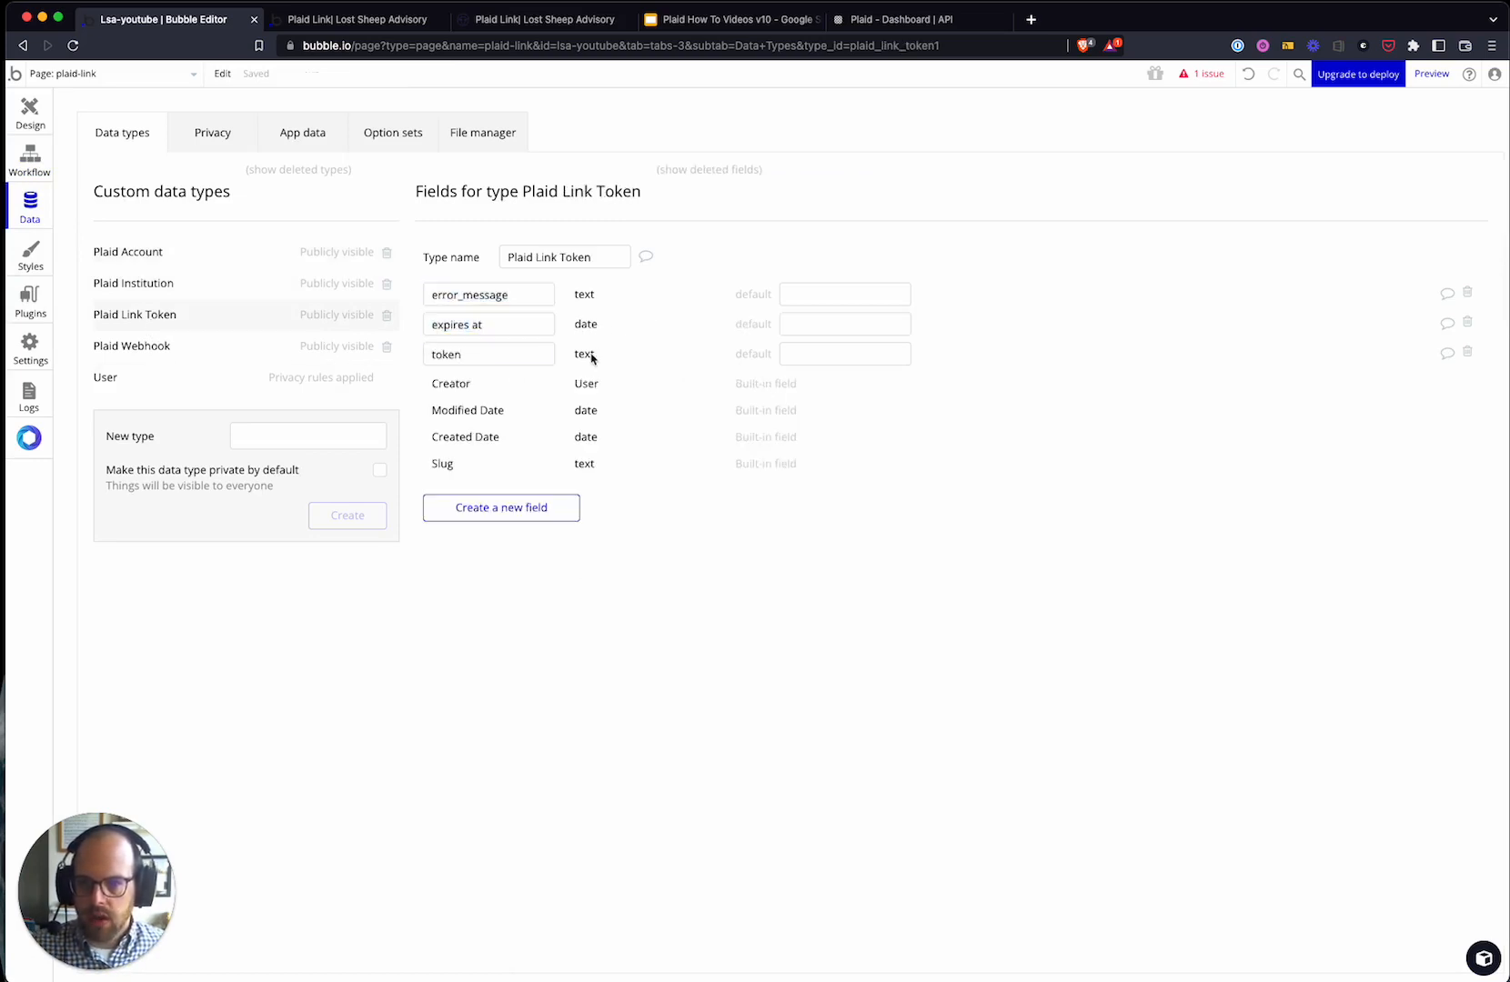
pyautogui.click(30, 154)
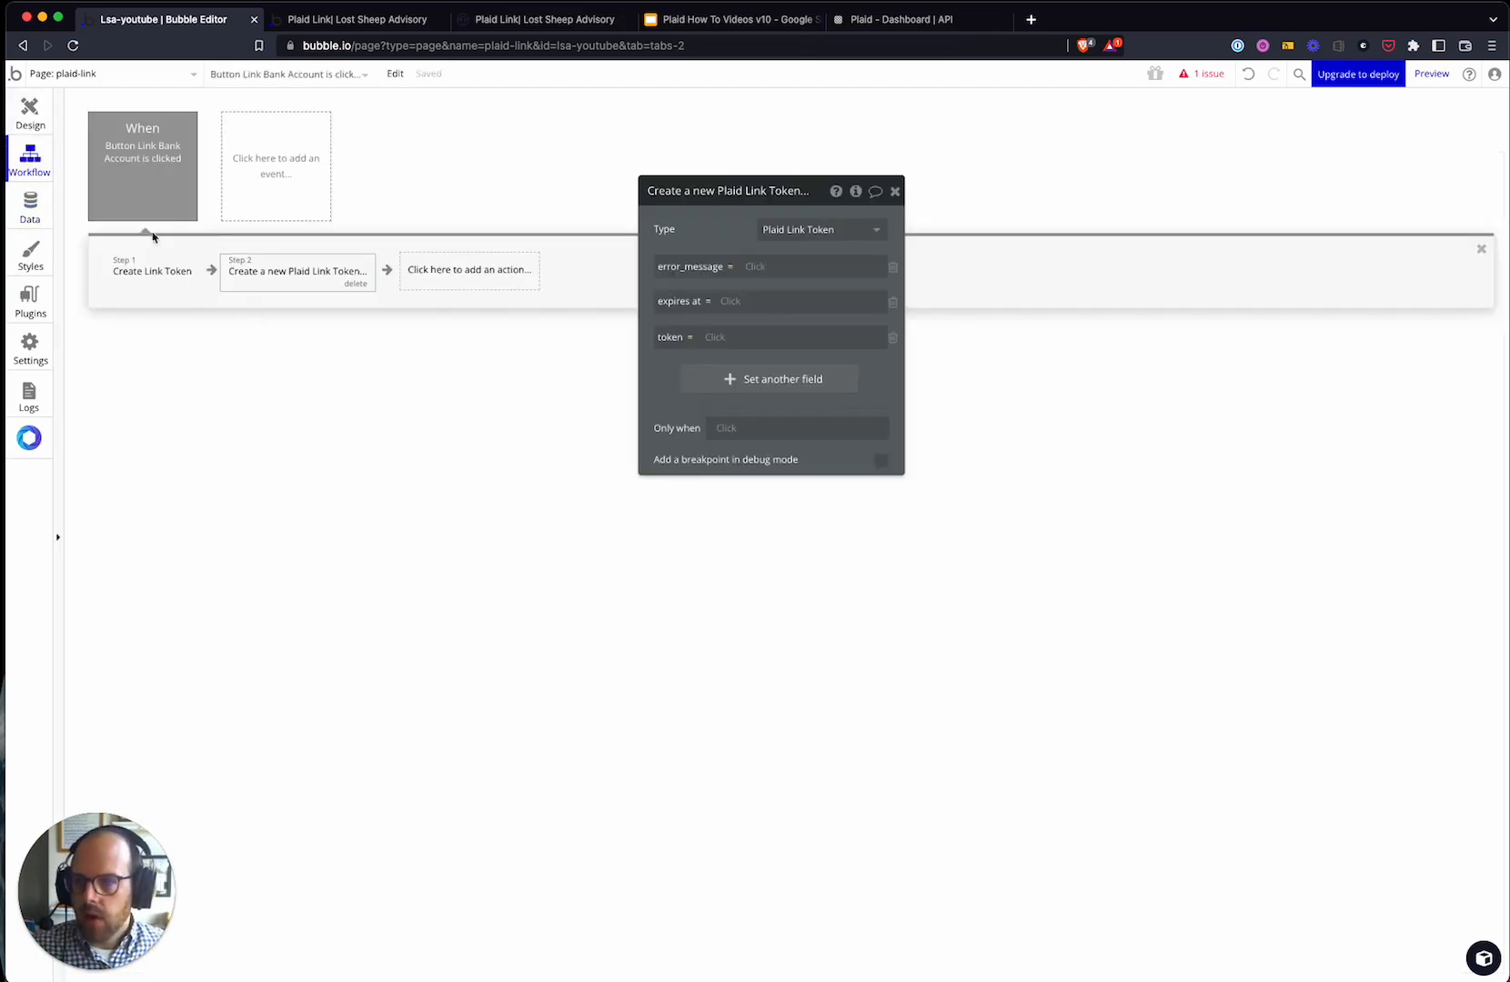
# - Map error_message, expires at and token to step 1's error_message, expiration and link_token
pyautogui.click(757, 267)
pyautogui.click(792, 360)
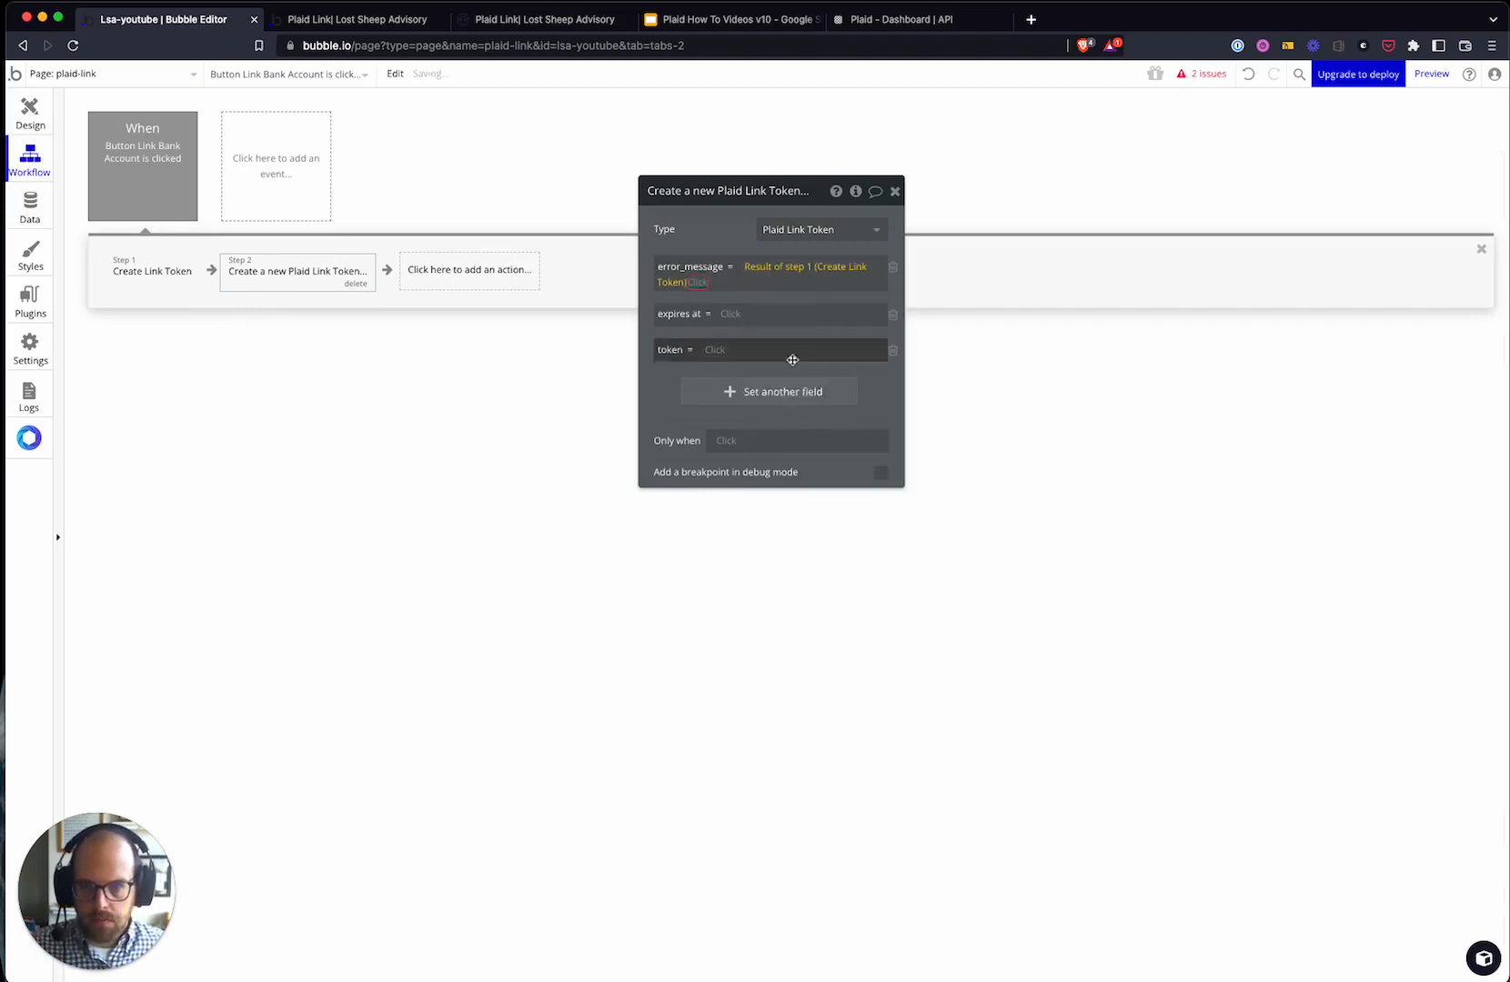
pyautogui.click(760, 398)
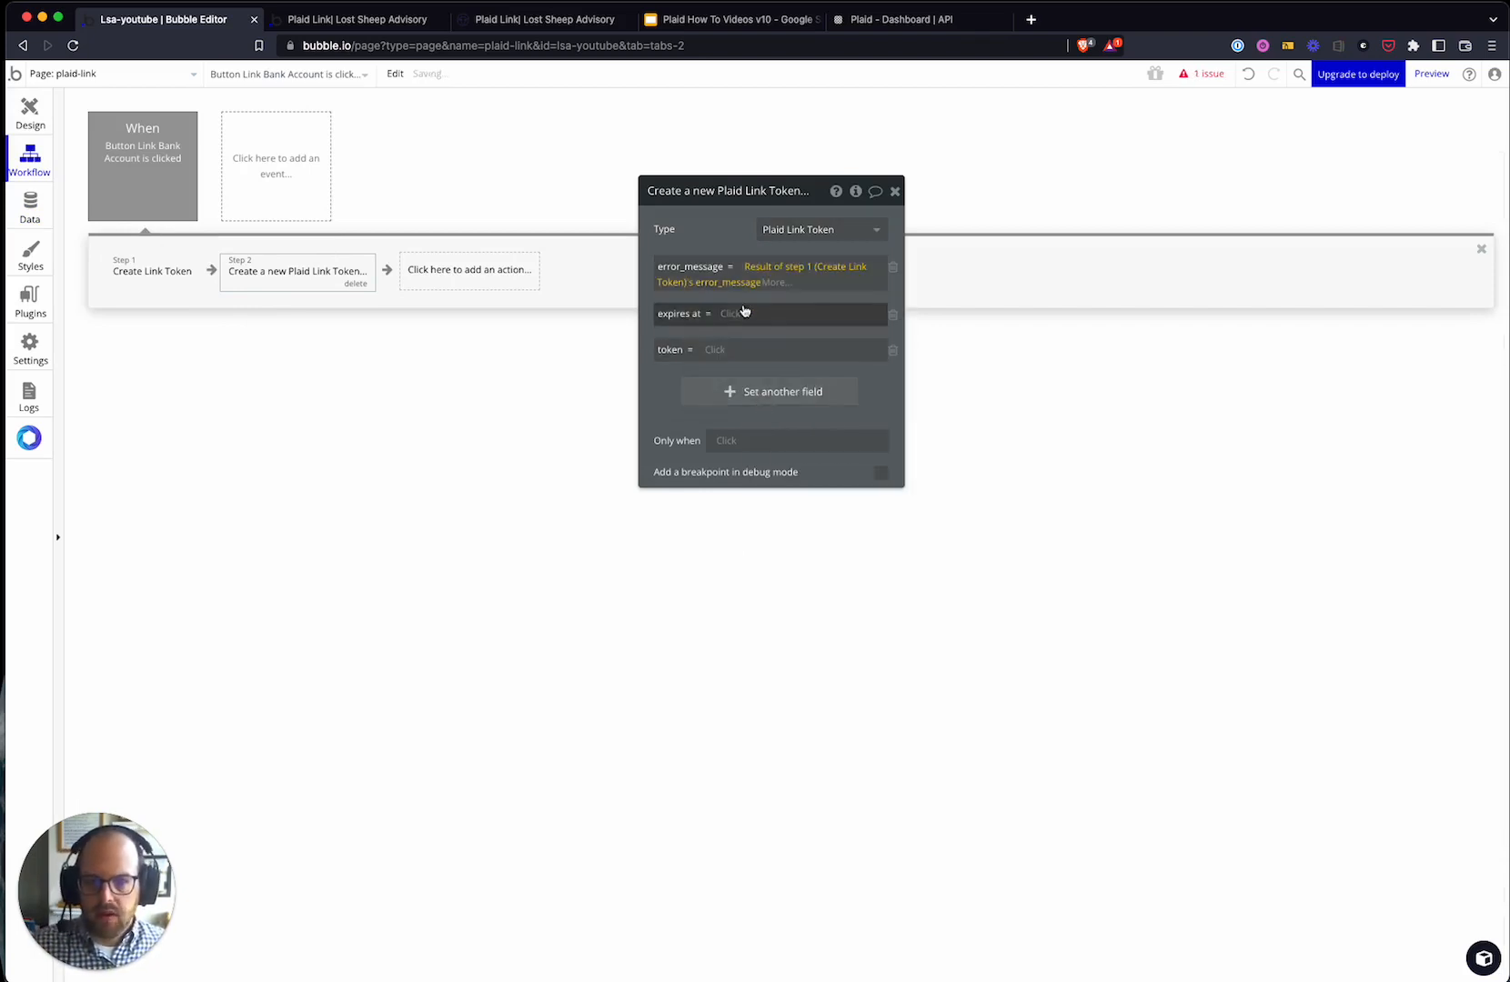
pyautogui.click(745, 314)
pyautogui.click(789, 405)
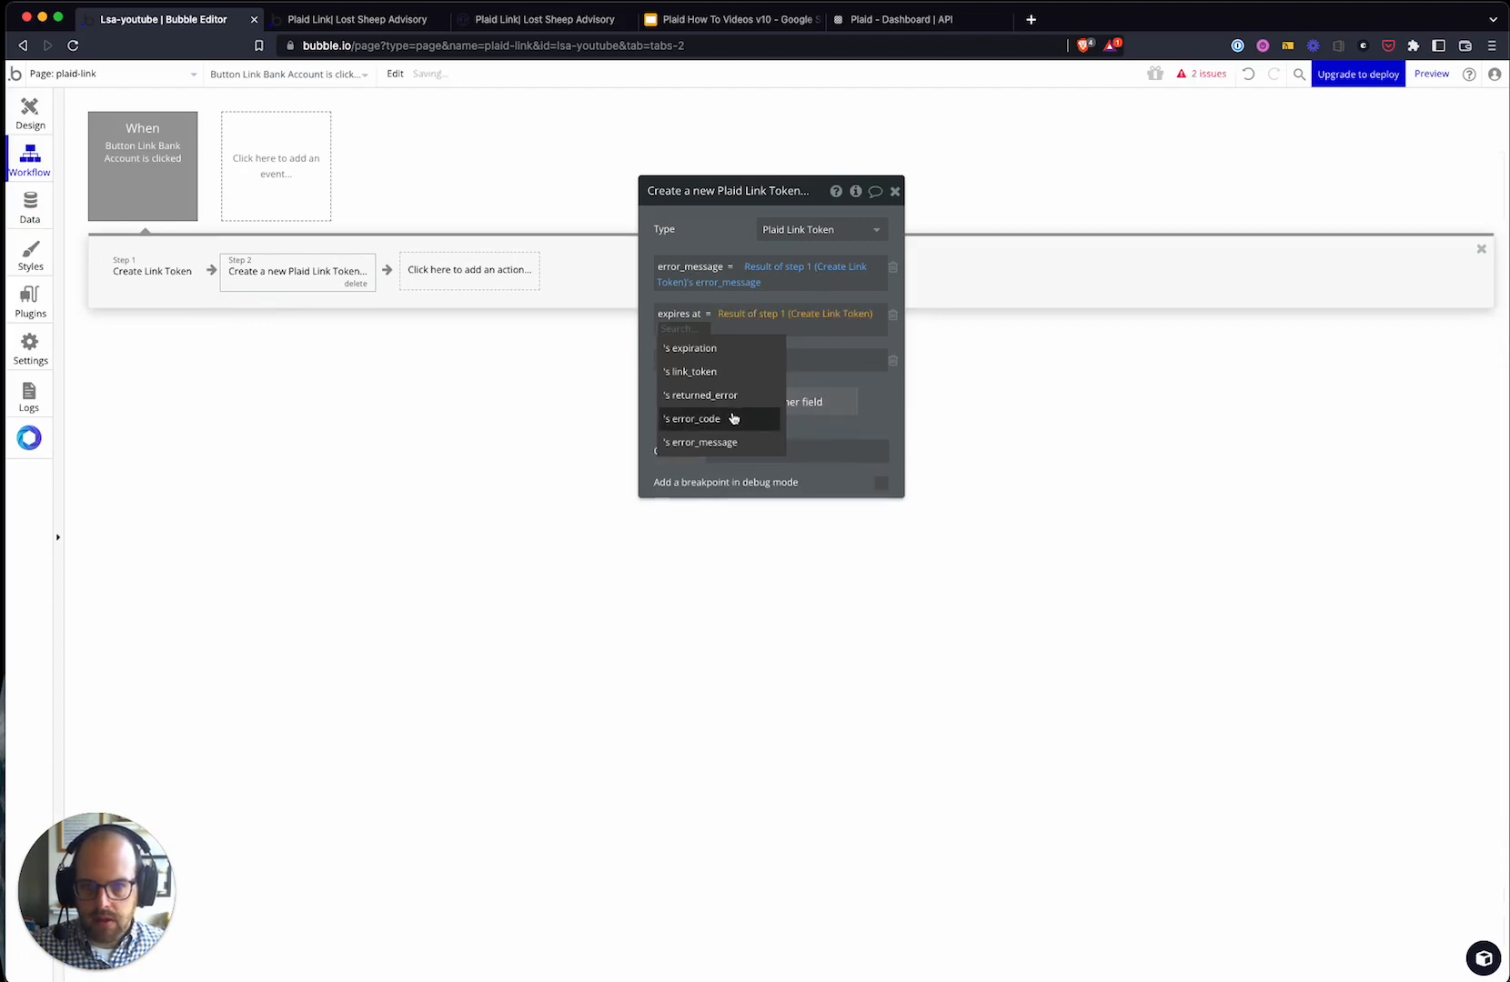
pyautogui.click(714, 348)
pyautogui.click(717, 359)
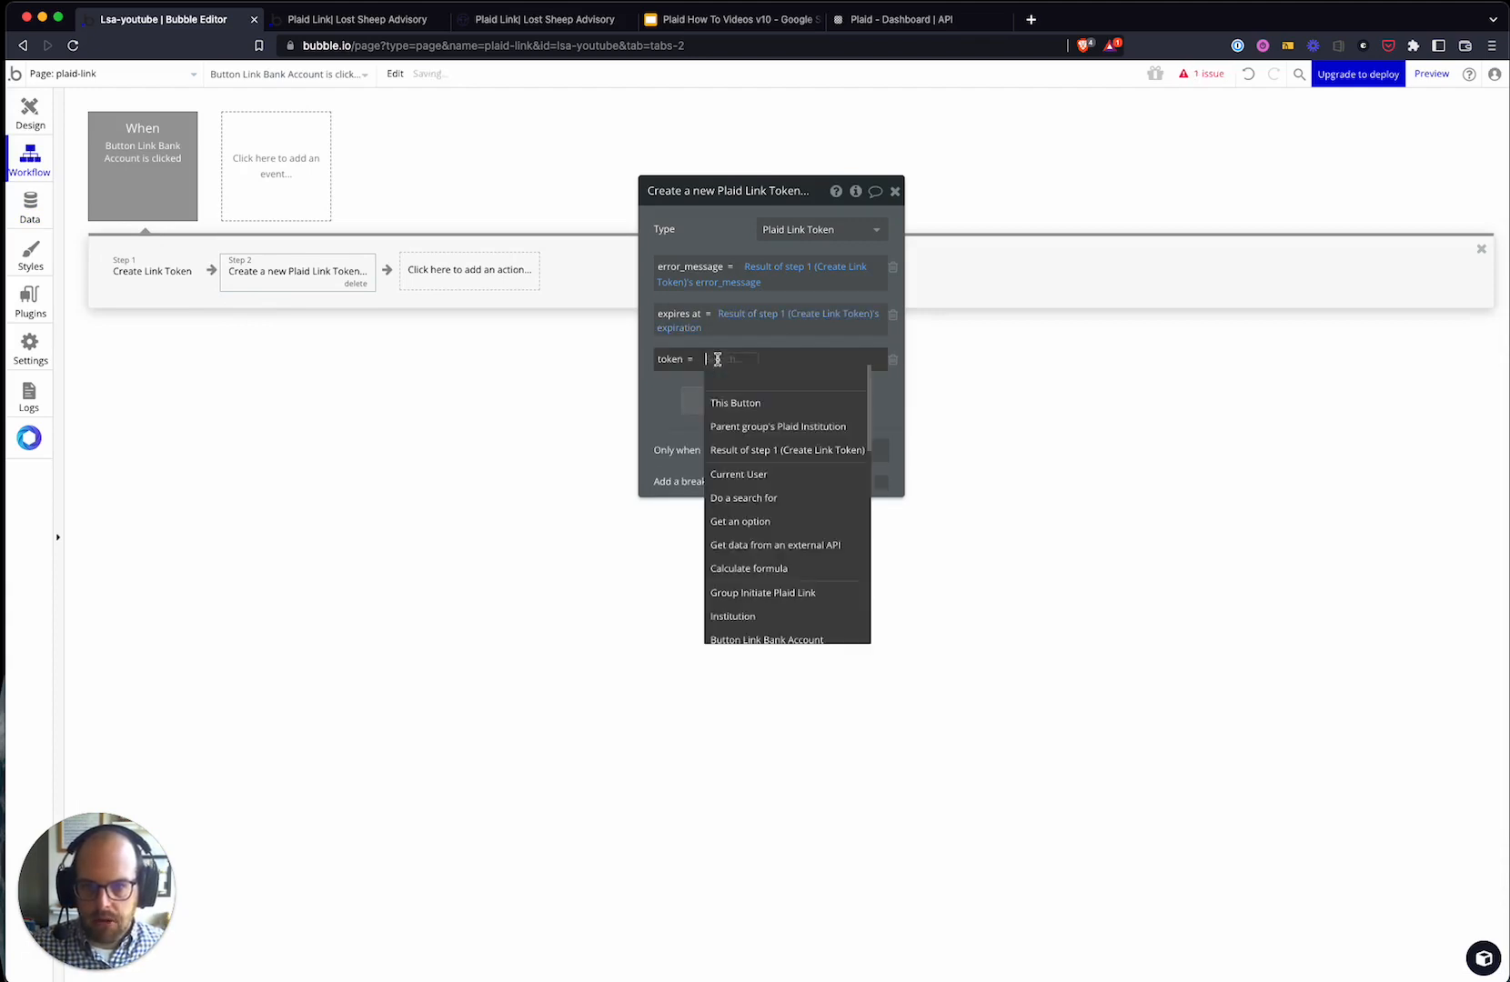
pyautogui.click(755, 449)
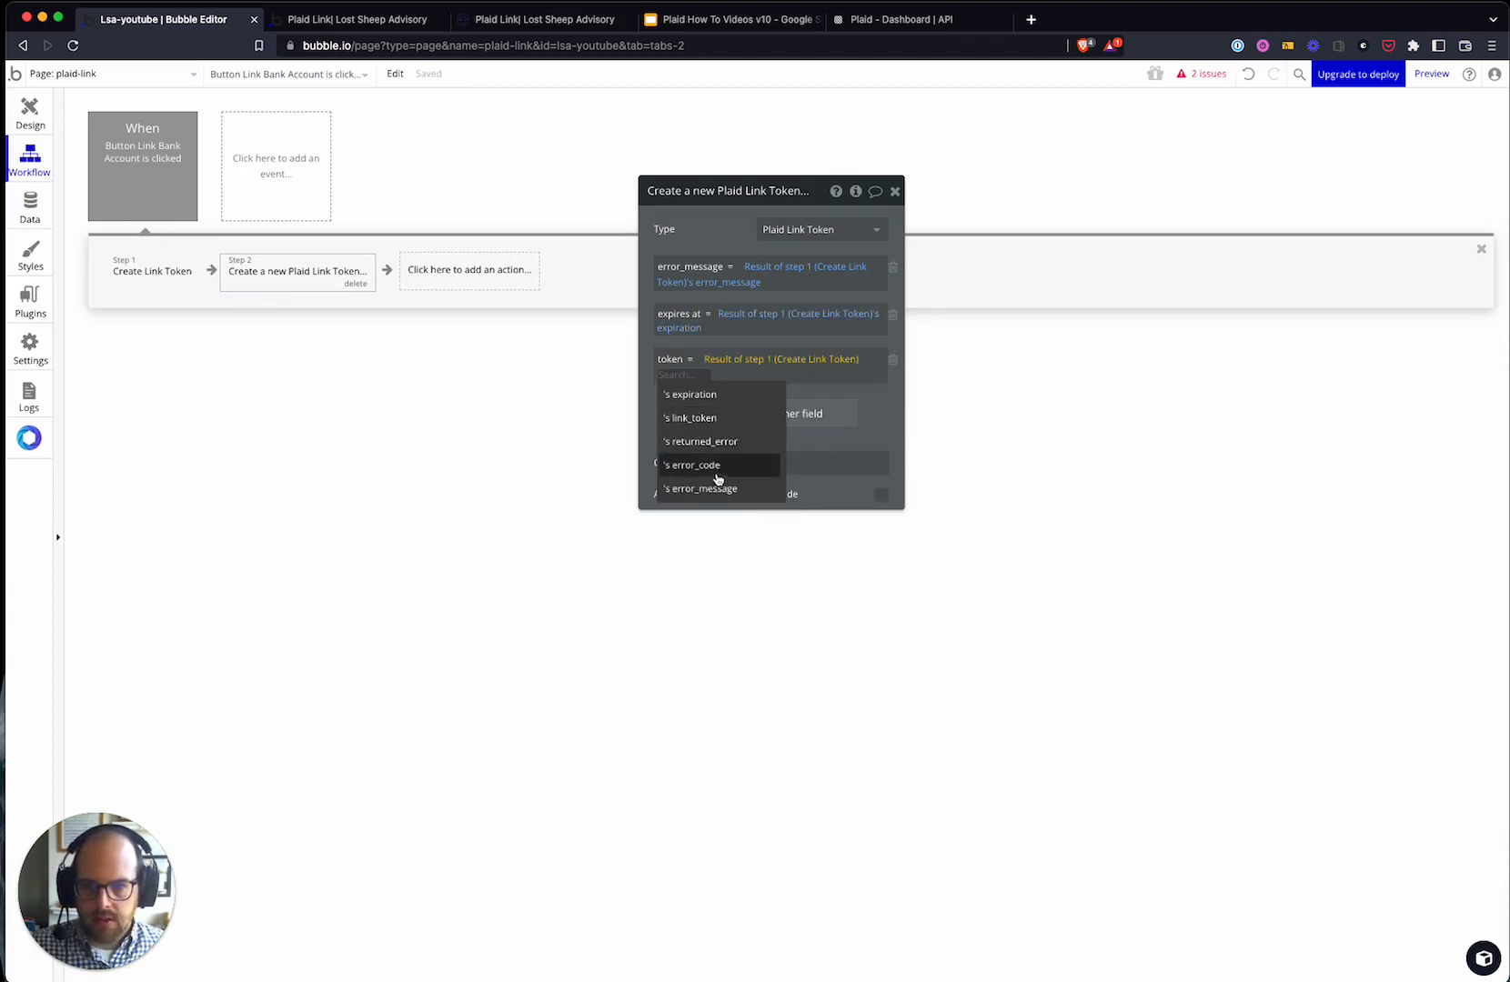
pyautogui.click(720, 419)
pyautogui.moveTo(654, 413); pyautogui.dragTo(521, 516)
# - Place a Plaid Link element in the page group beneath the Link Bank Account button
pyautogui.click(462, 266)
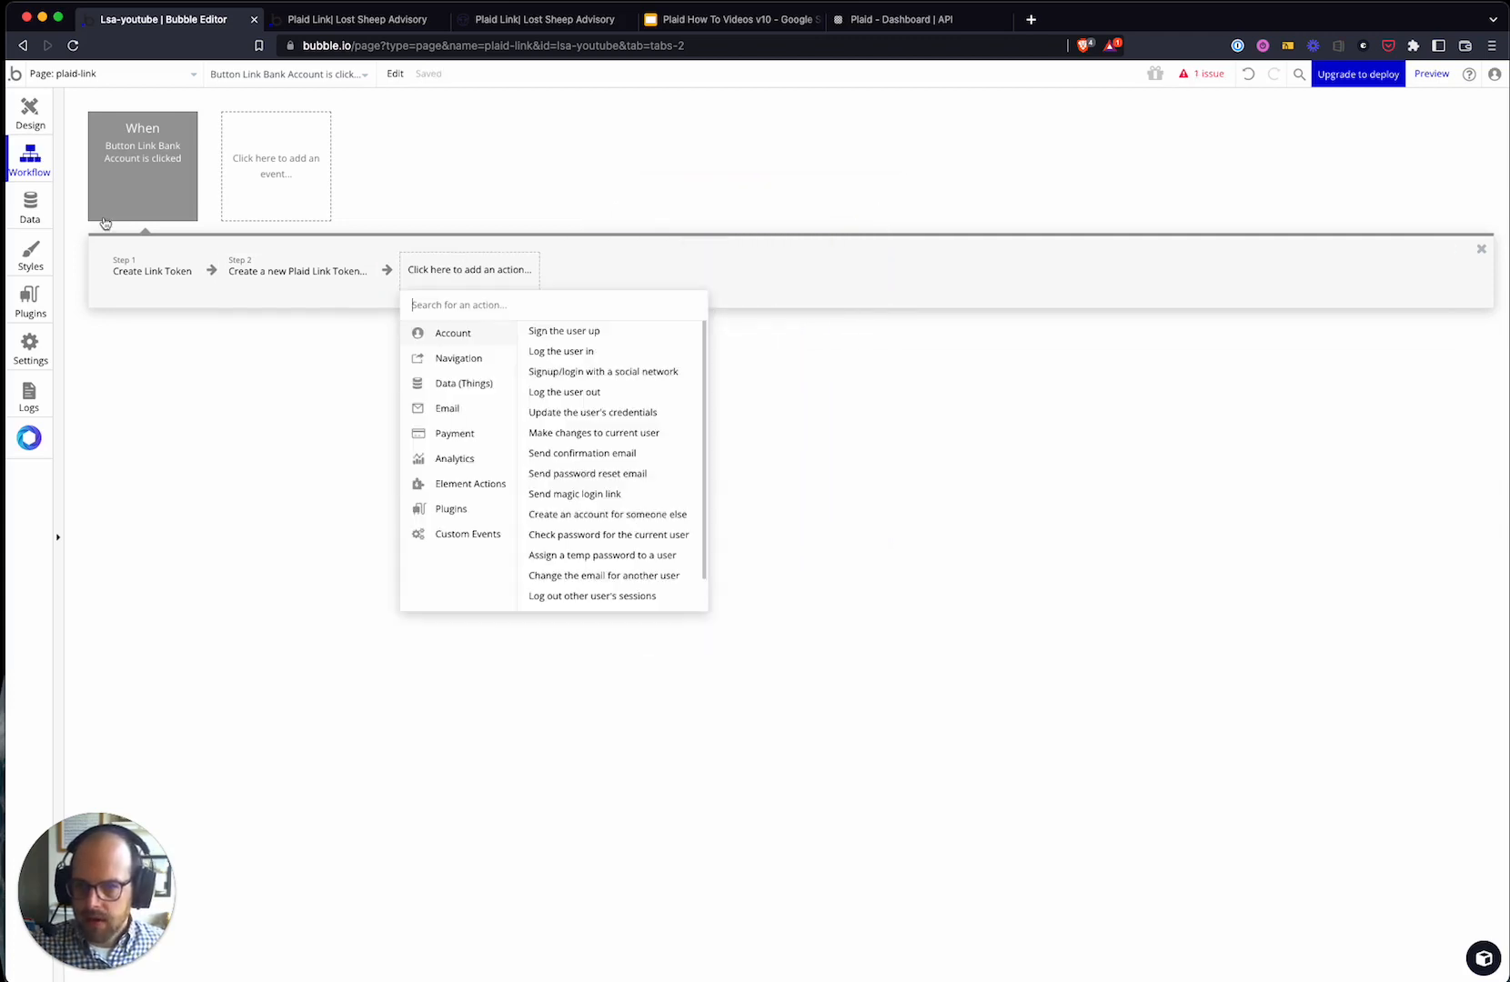
pyautogui.moveTo(466, 488)
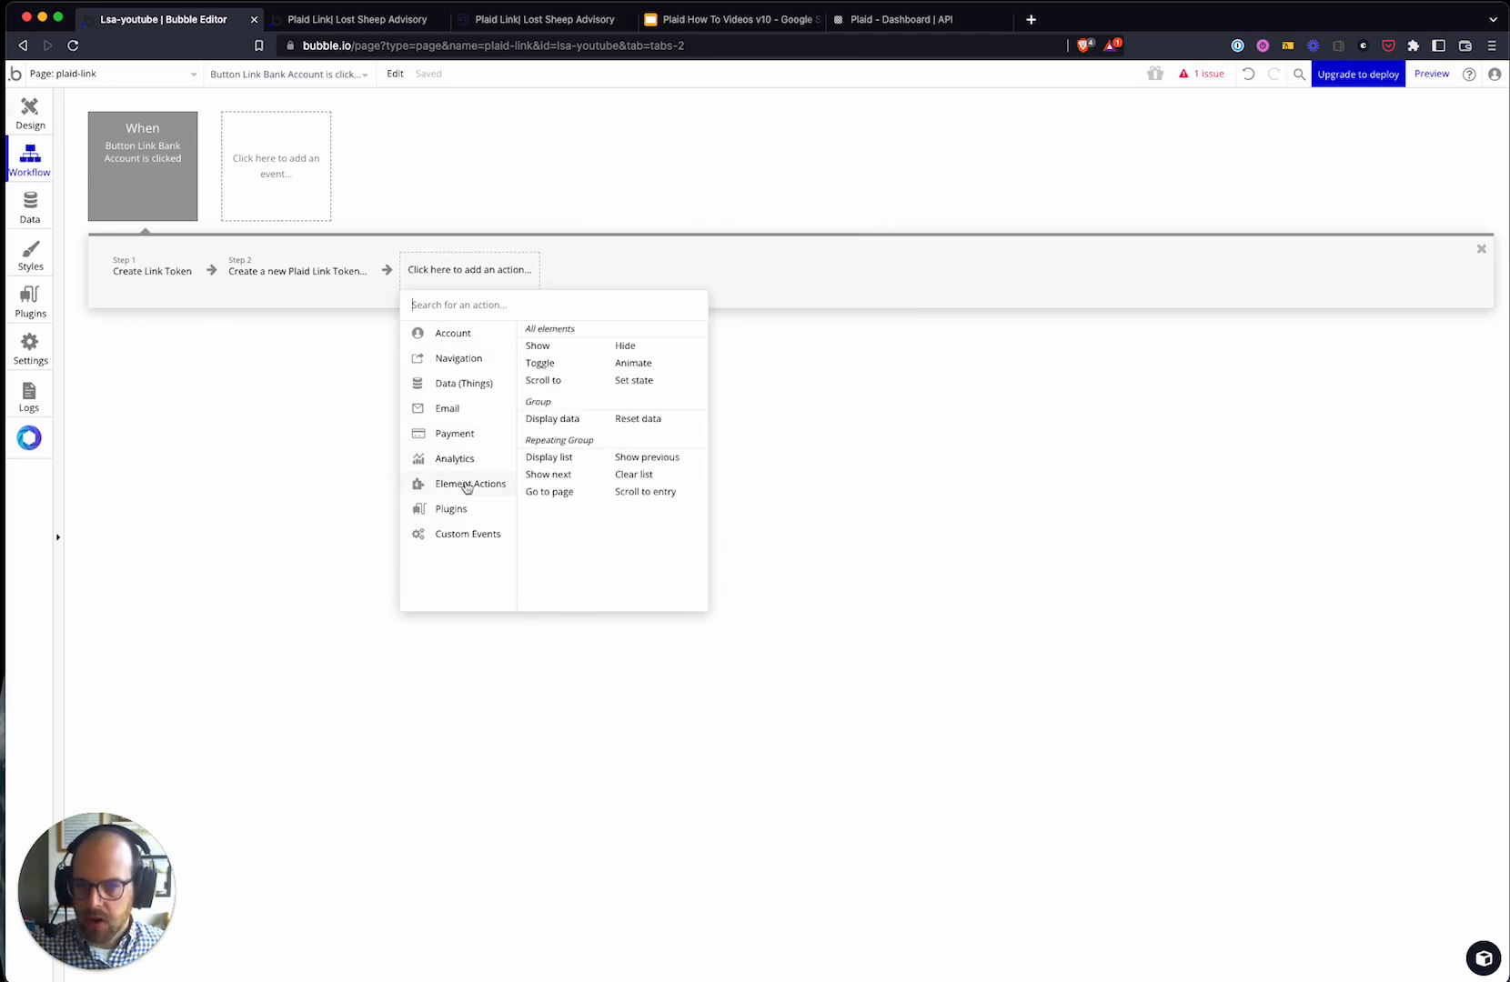
pyautogui.click(279, 460)
pyautogui.click(30, 114)
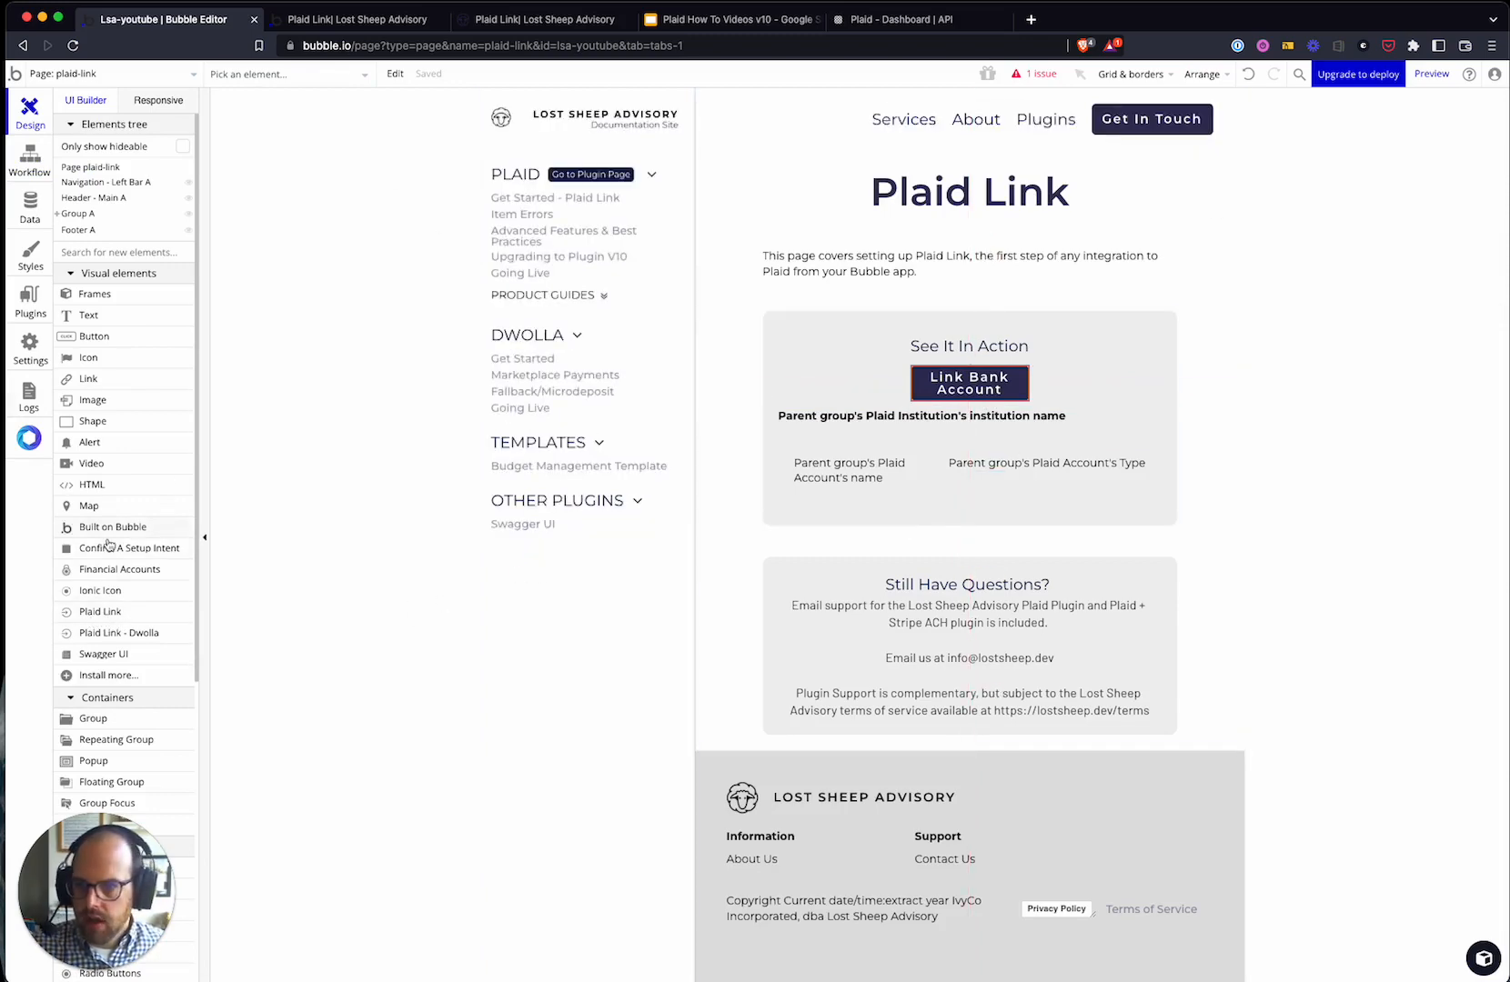
pyautogui.moveTo(102, 613); pyautogui.dragTo(1015, 403)
pyautogui.moveTo(788, 339); pyautogui.dragTo(1018, 410)
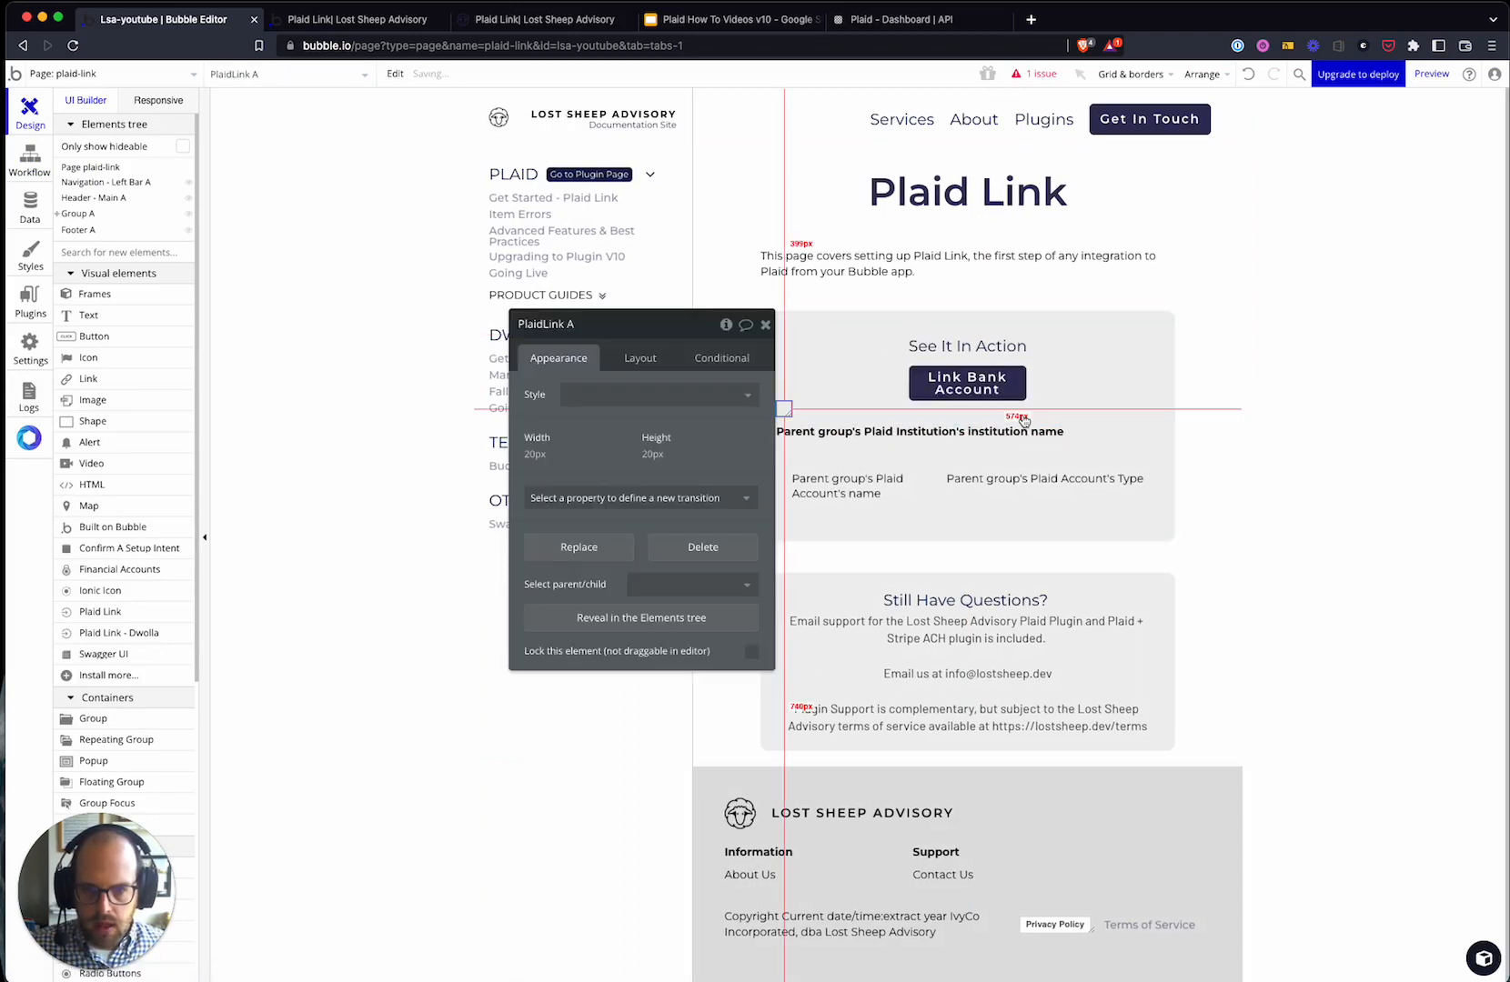
# - Centre the Plaid Link element horizontally and set its width and height to 1
pyautogui.click(642, 359)
pyautogui.click(700, 479)
pyautogui.doubleClick(553, 562)
pyautogui.write('1')
pyautogui.press('Tab')
pyautogui.write('1')
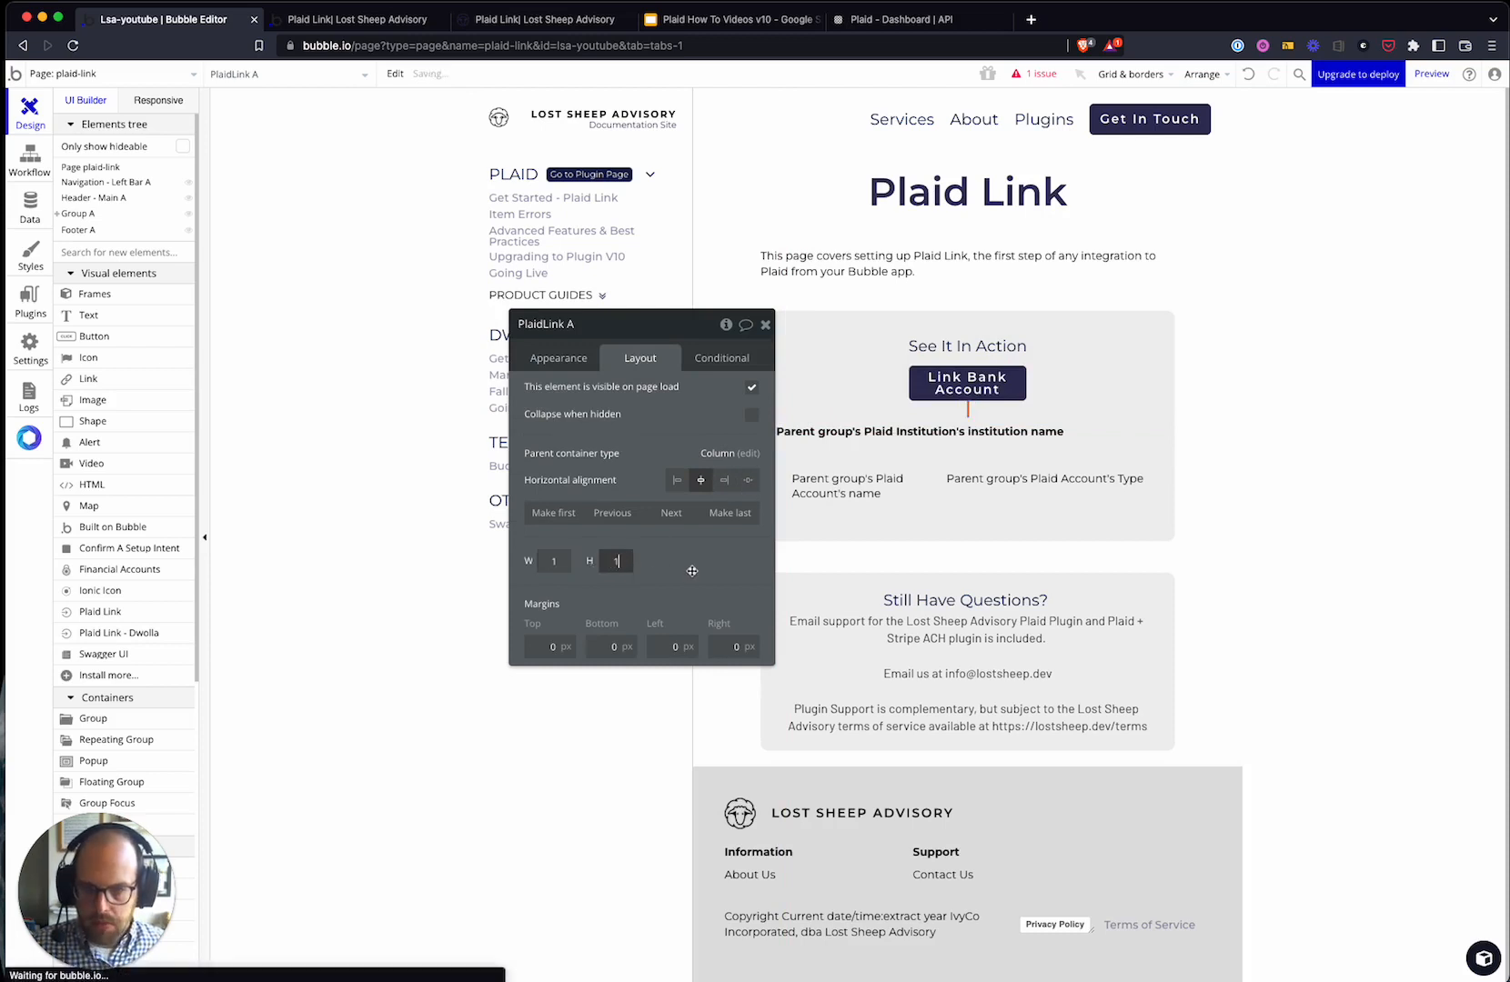
pyautogui.moveTo(636, 443); pyautogui.dragTo(566, 452)
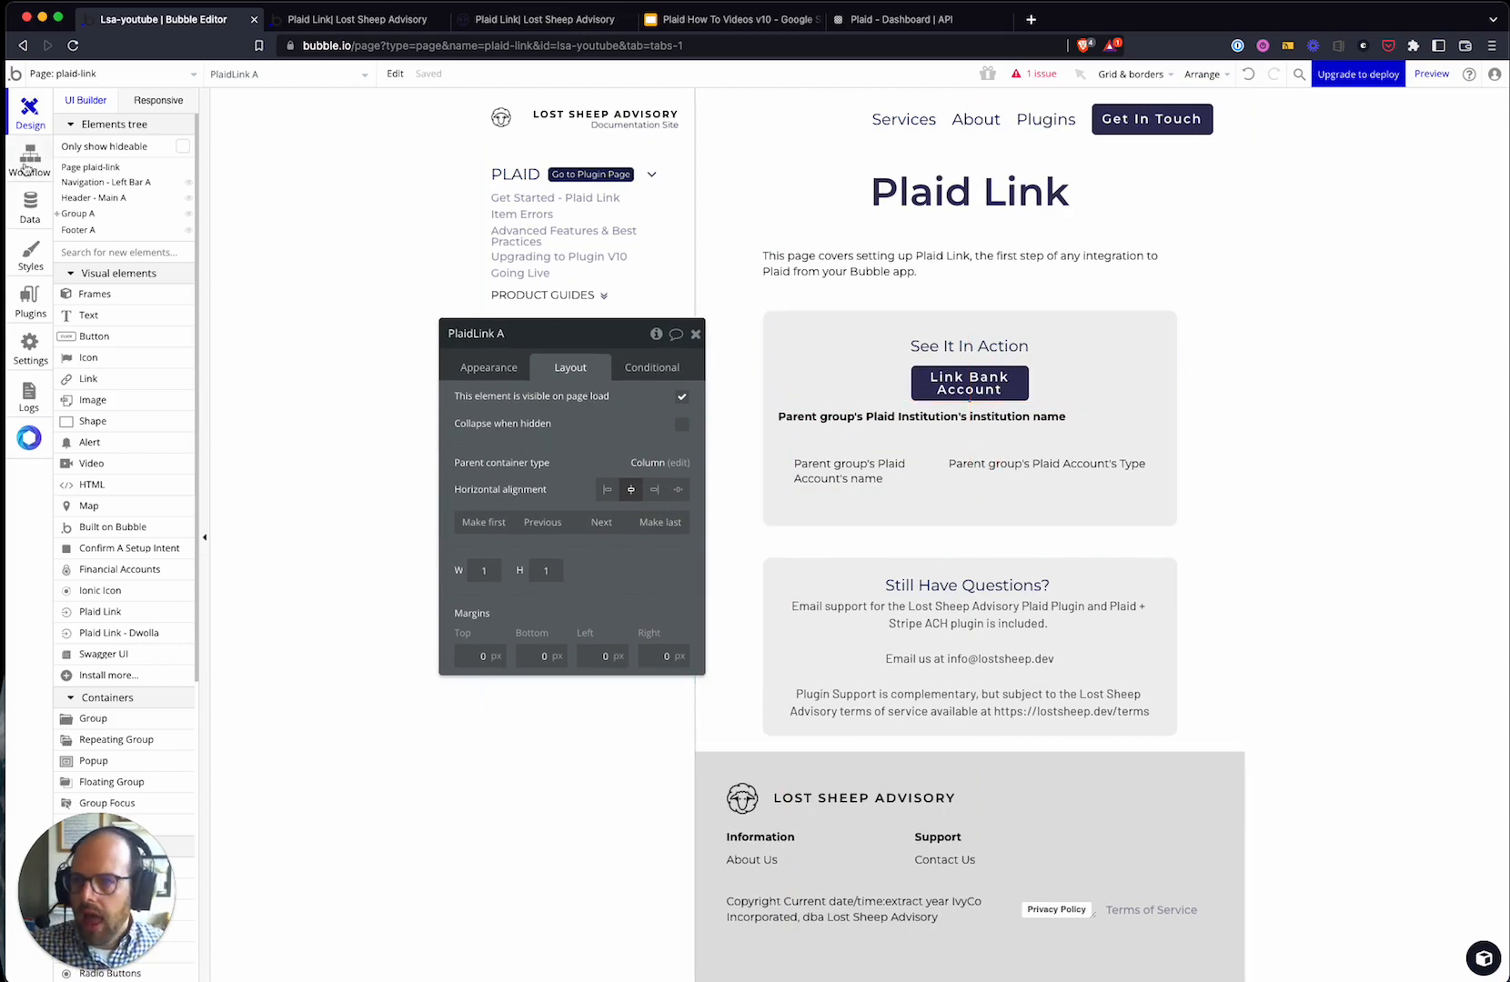
pyautogui.click(29, 163)
# - Add a Start Plaid Link step for PlaidLink A using step 1's link_token
pyautogui.click(475, 279)
pyautogui.moveTo(481, 480)
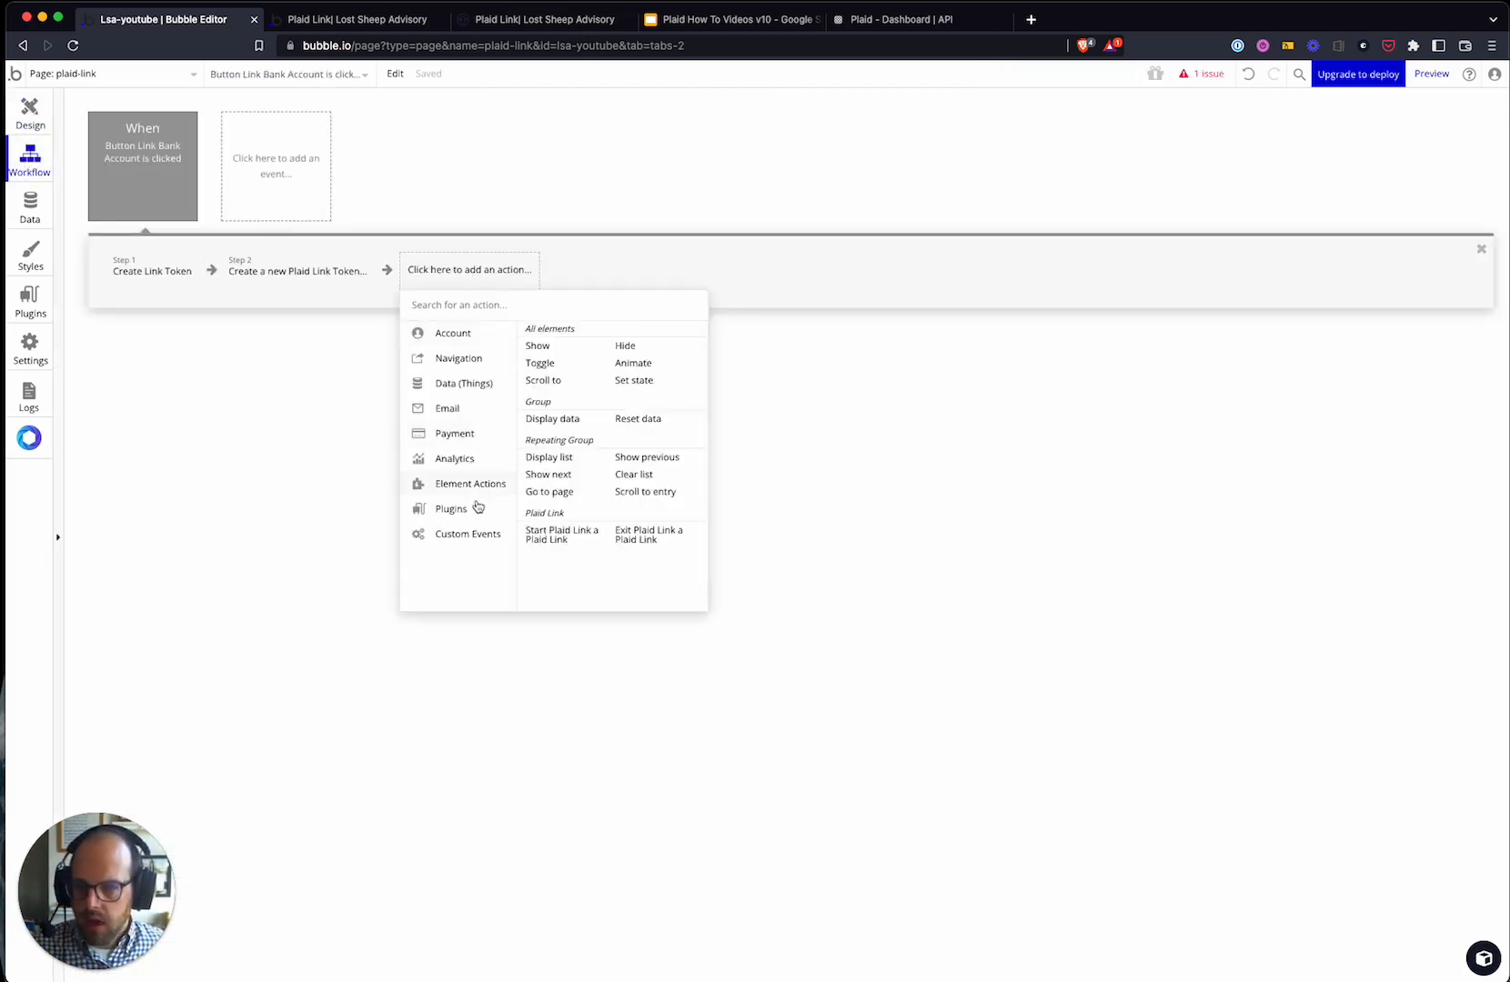
pyautogui.click(550, 541)
pyautogui.click(538, 386)
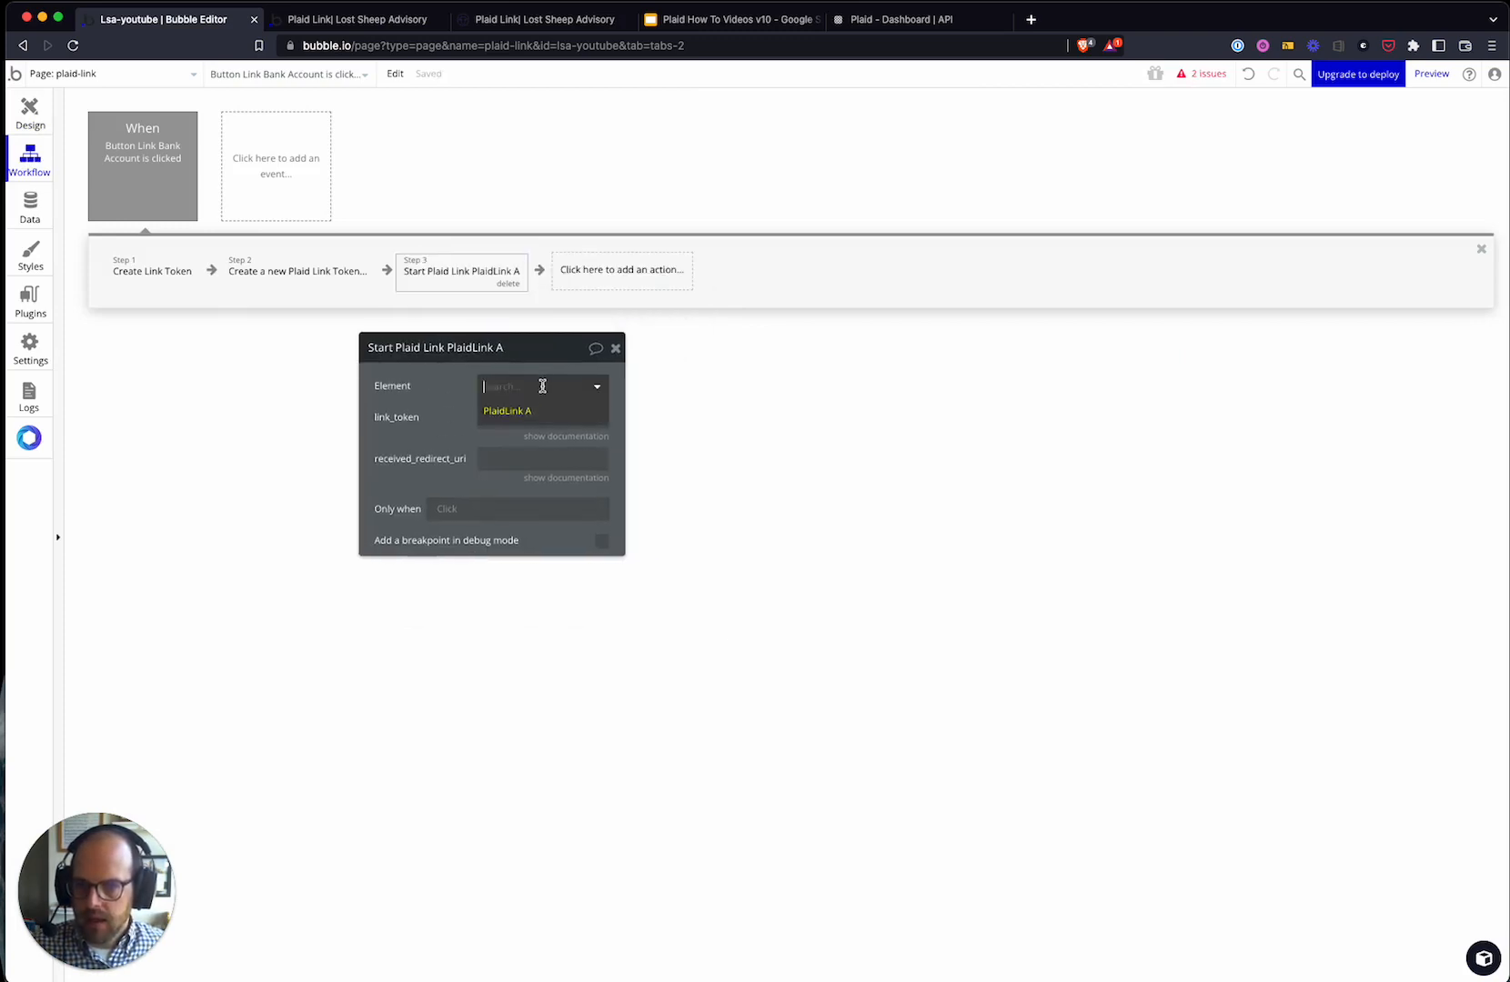
pyautogui.click(532, 408)
pyautogui.click(510, 419)
pyautogui.click(667, 418)
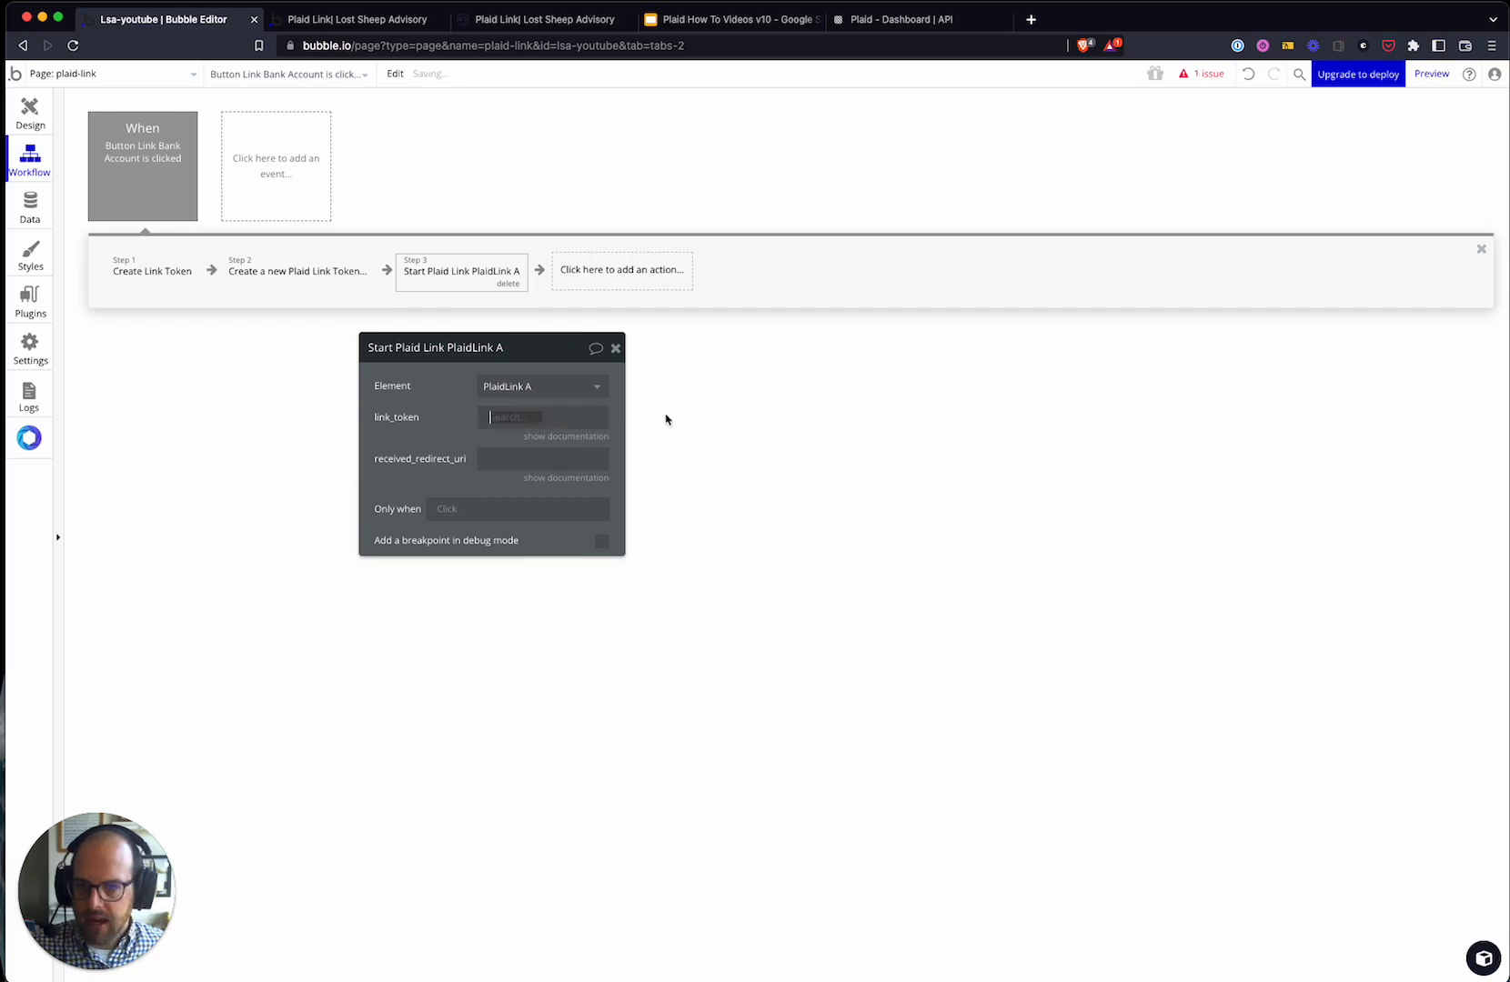
pyautogui.click(551, 535)
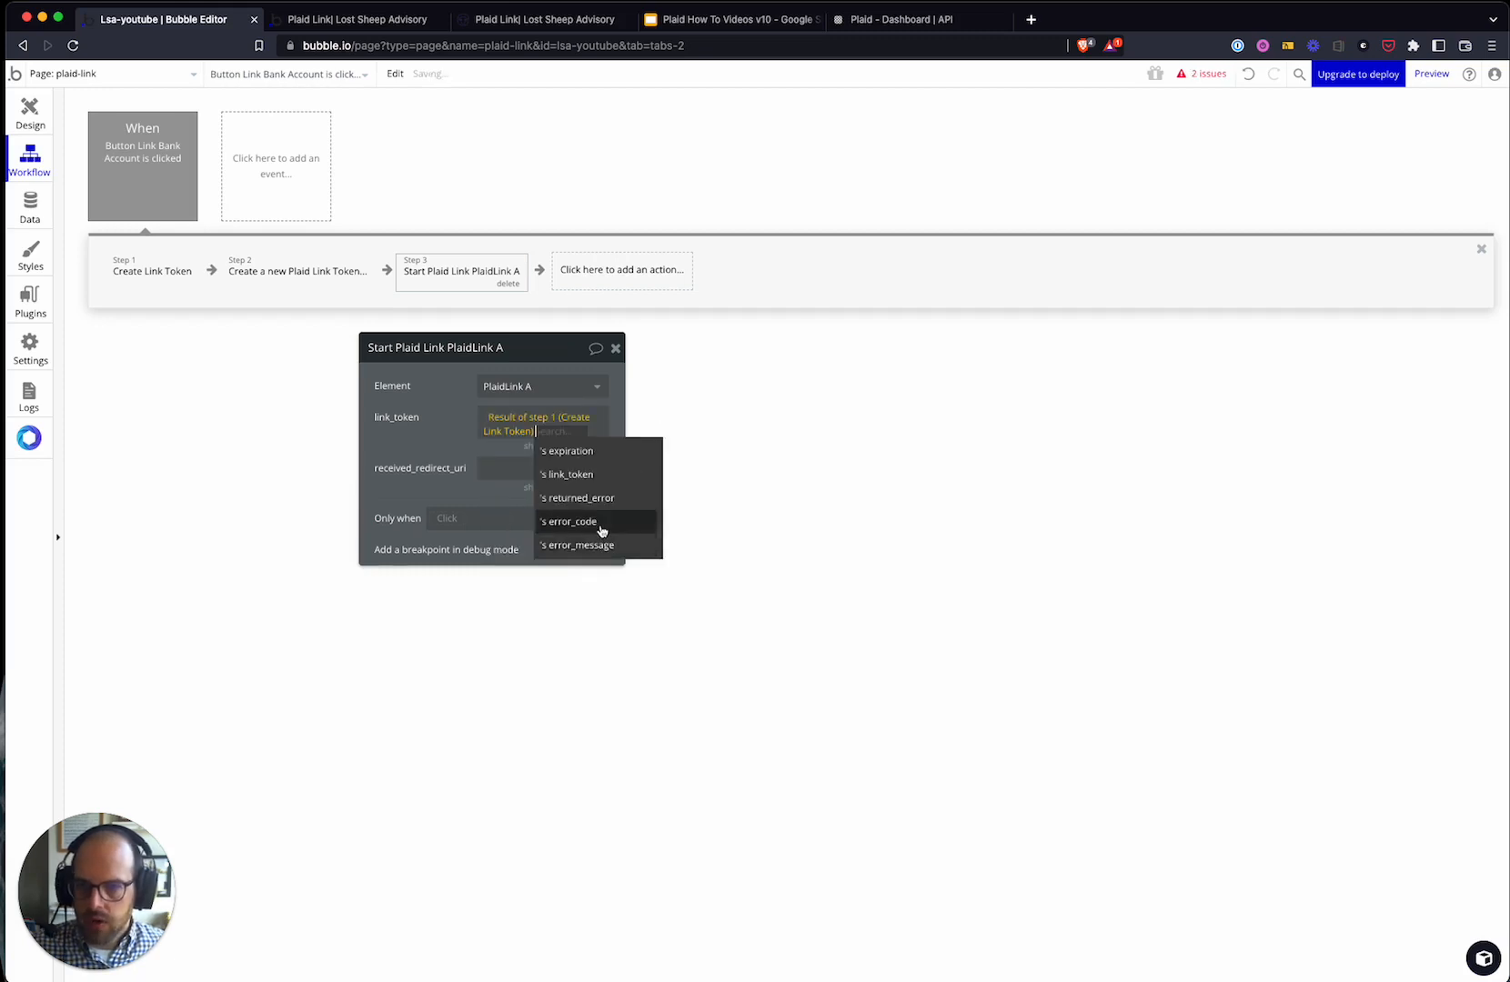
pyautogui.click(608, 475)
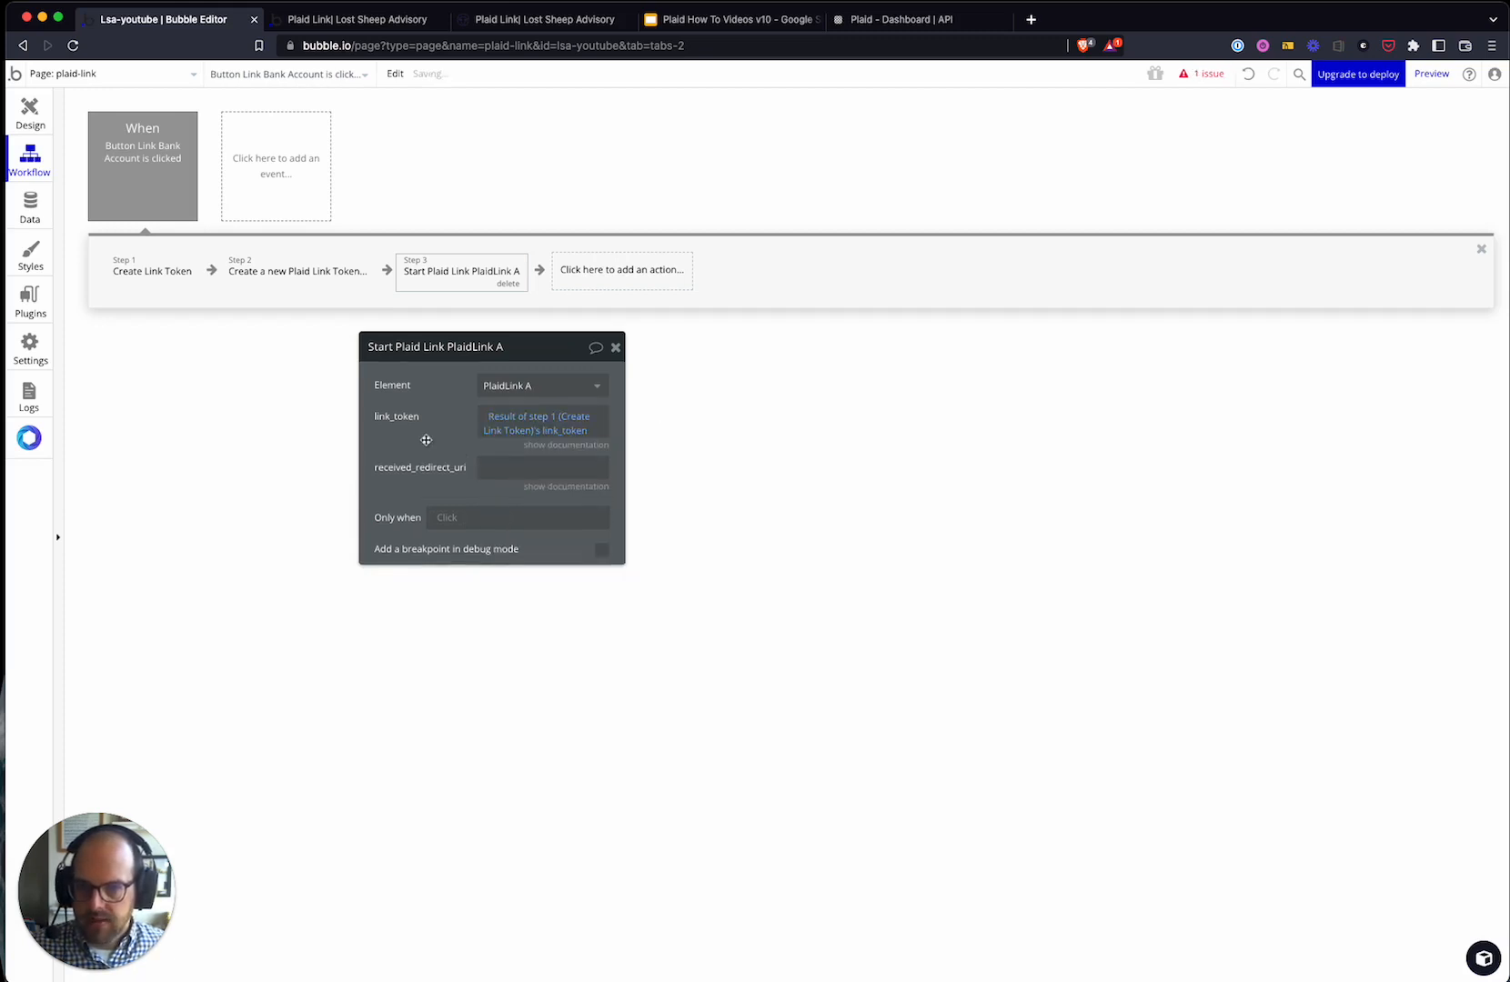
pyautogui.click(493, 469)
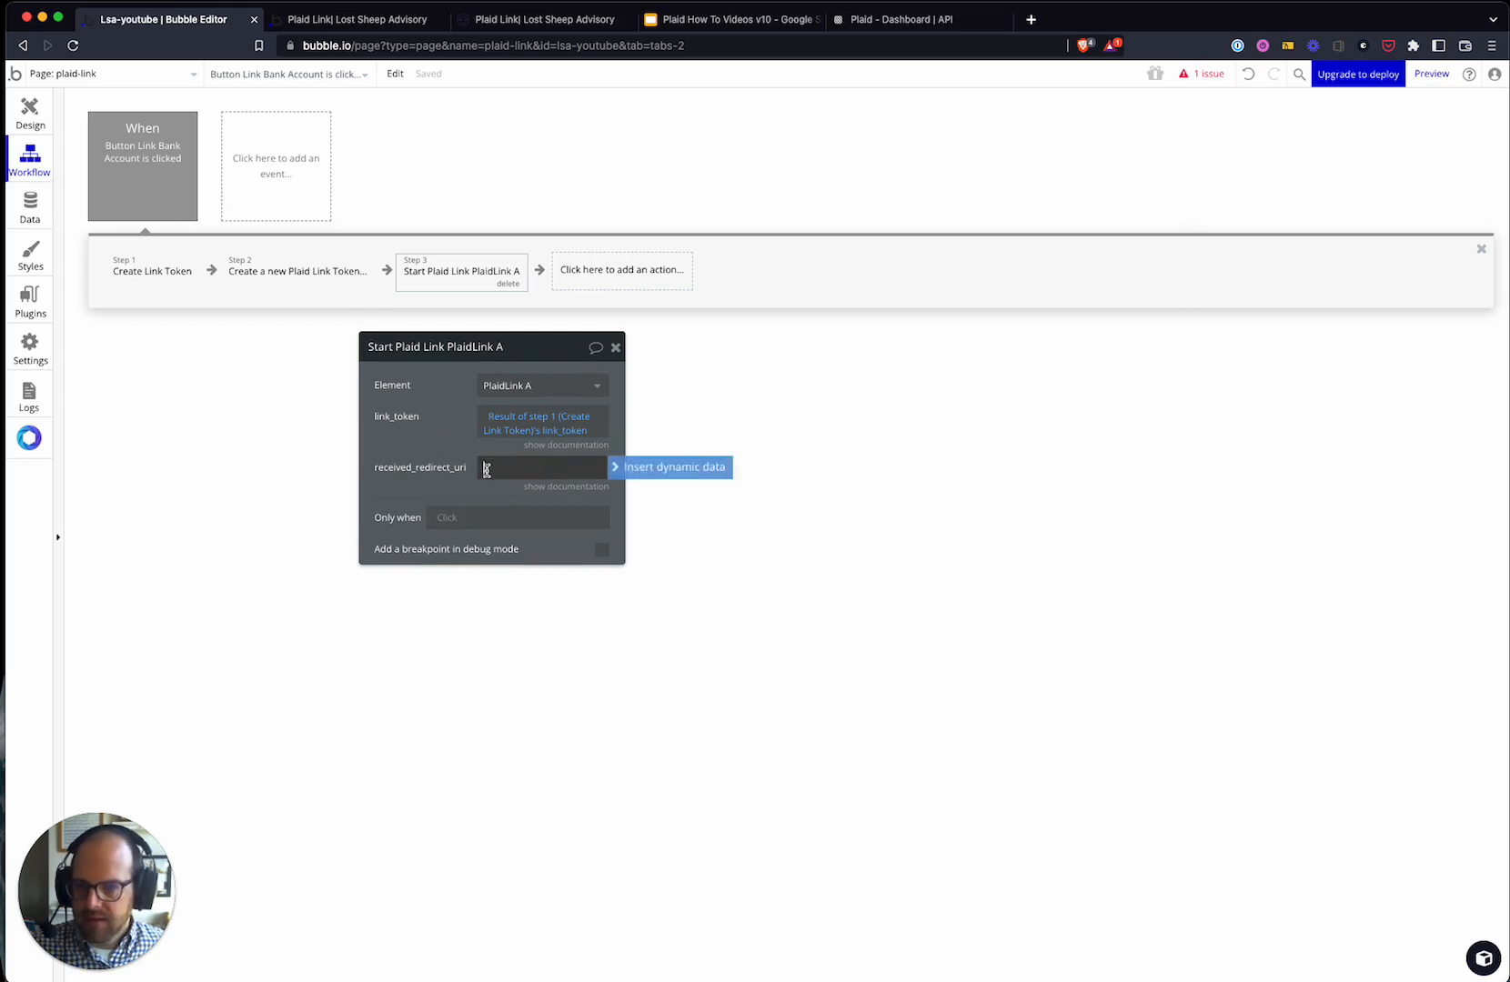
pyautogui.click(419, 419)
pyautogui.moveTo(419, 419); pyautogui.dragTo(441, 451)
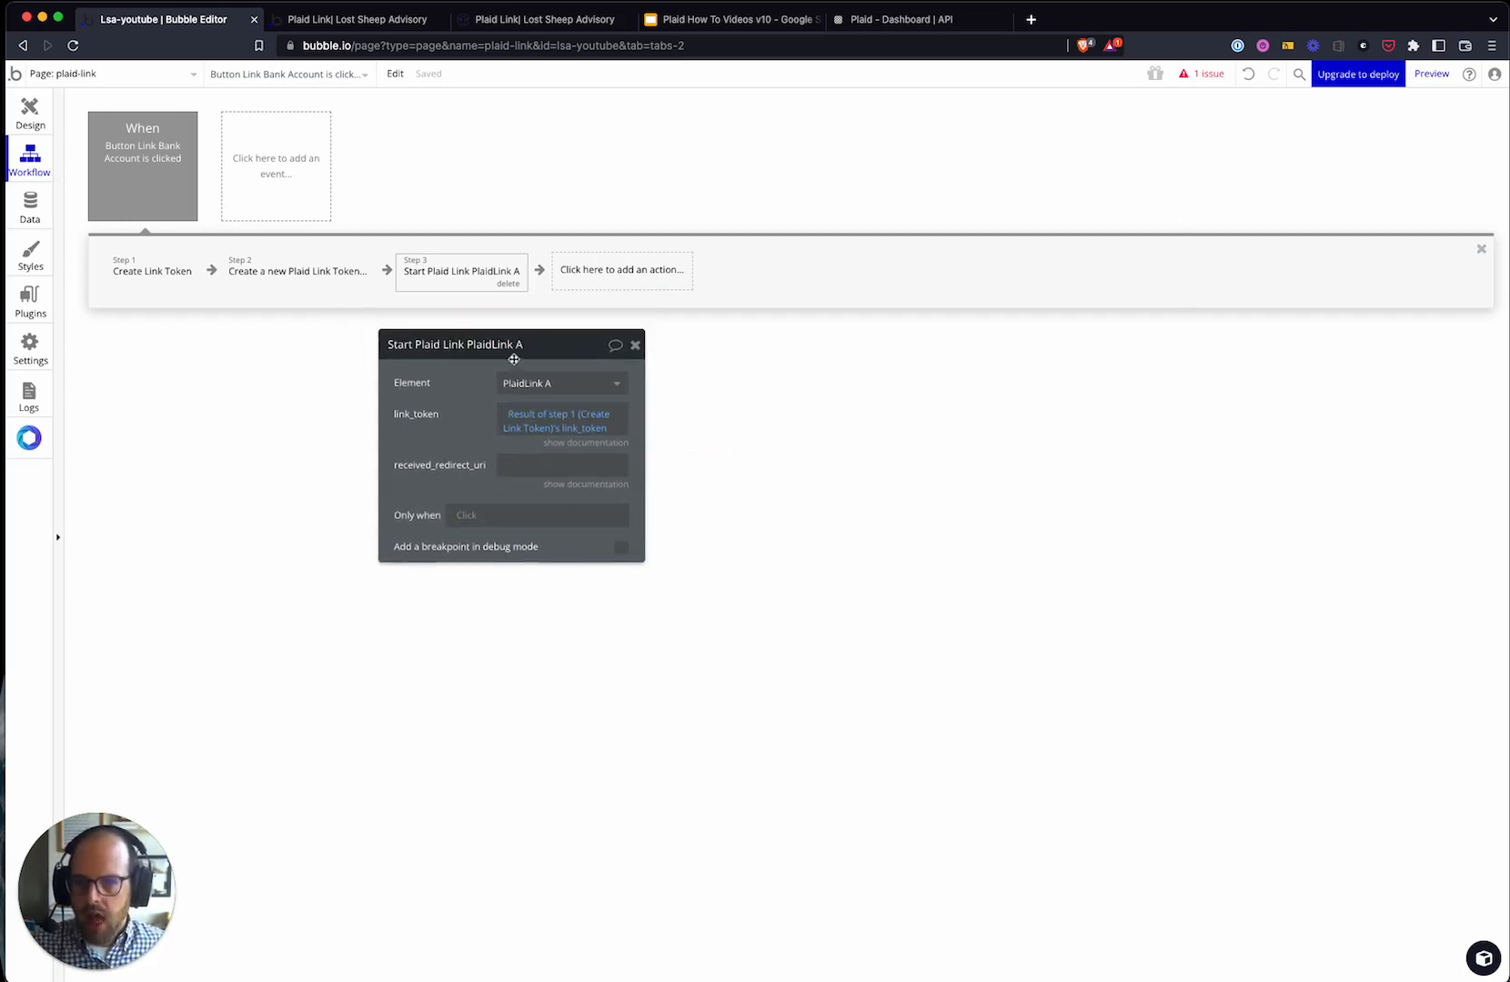
# - Run this step only when step 1's returned_error is "no"
pyautogui.click(466, 515)
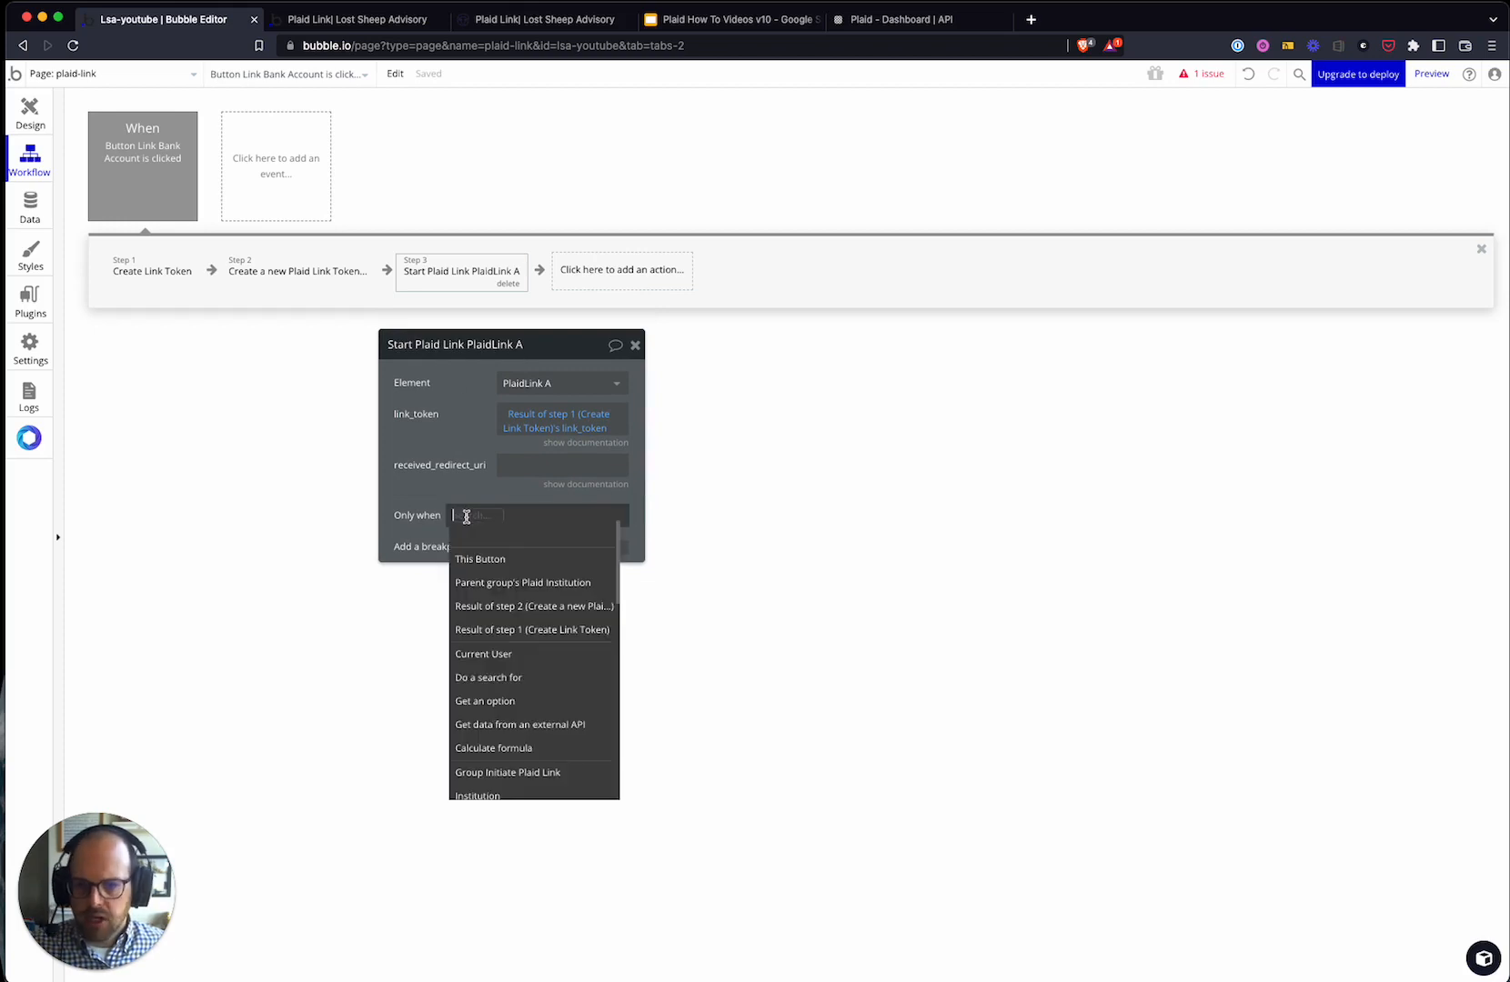
pyautogui.click(490, 641)
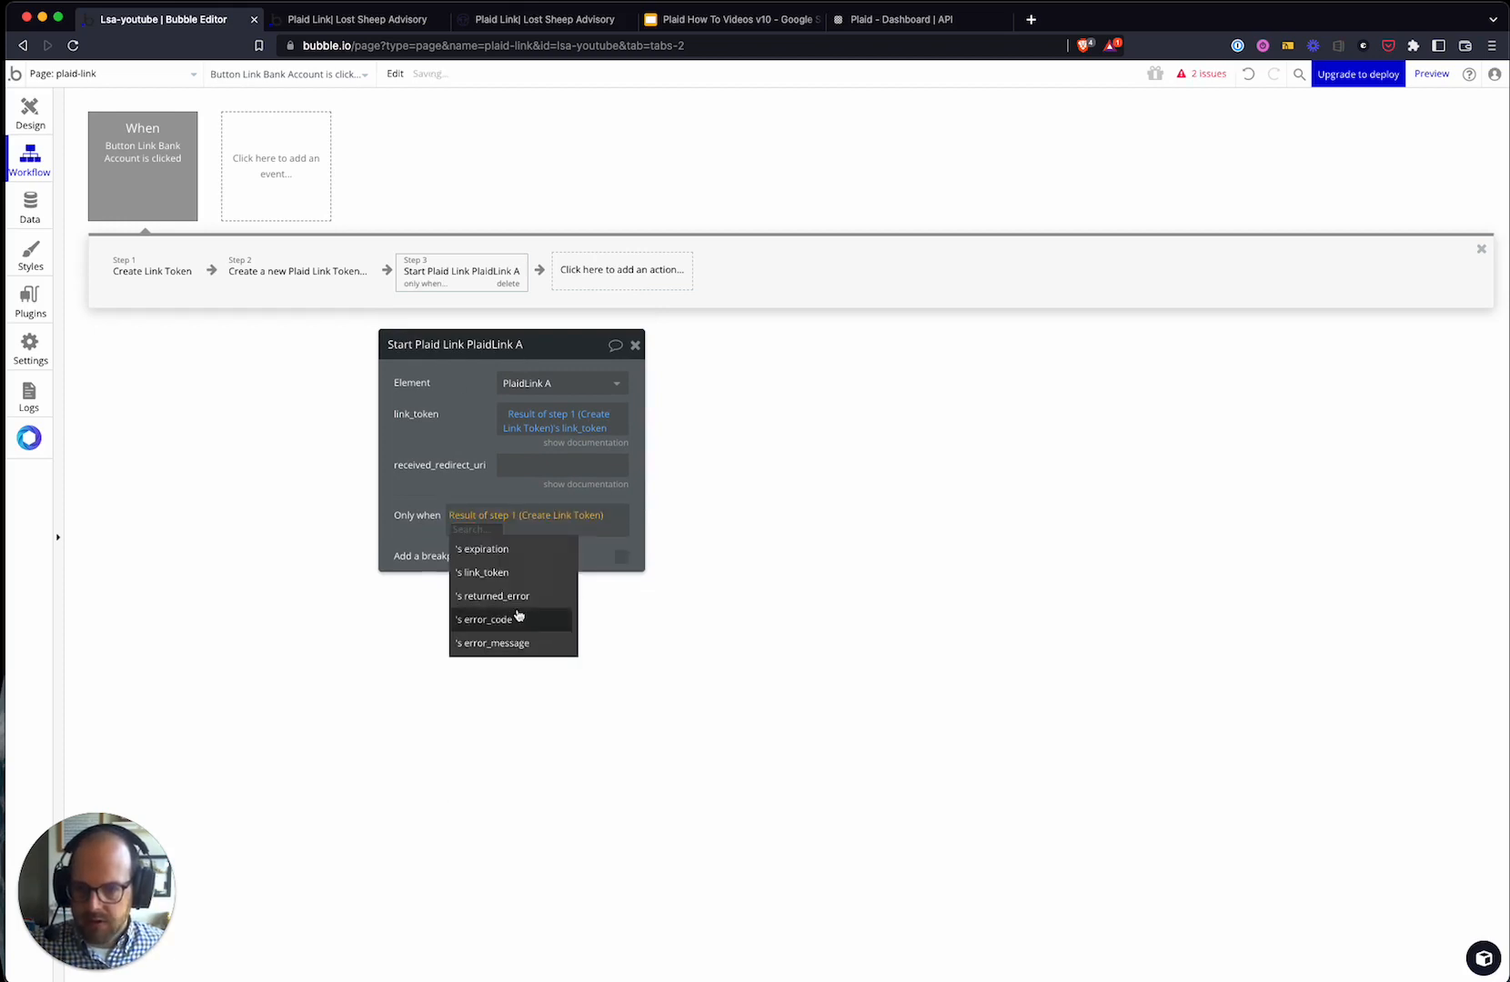
pyautogui.click(516, 604)
pyautogui.click(531, 530)
pyautogui.click(546, 572)
pyautogui.click(533, 530)
pyautogui.click(546, 573)
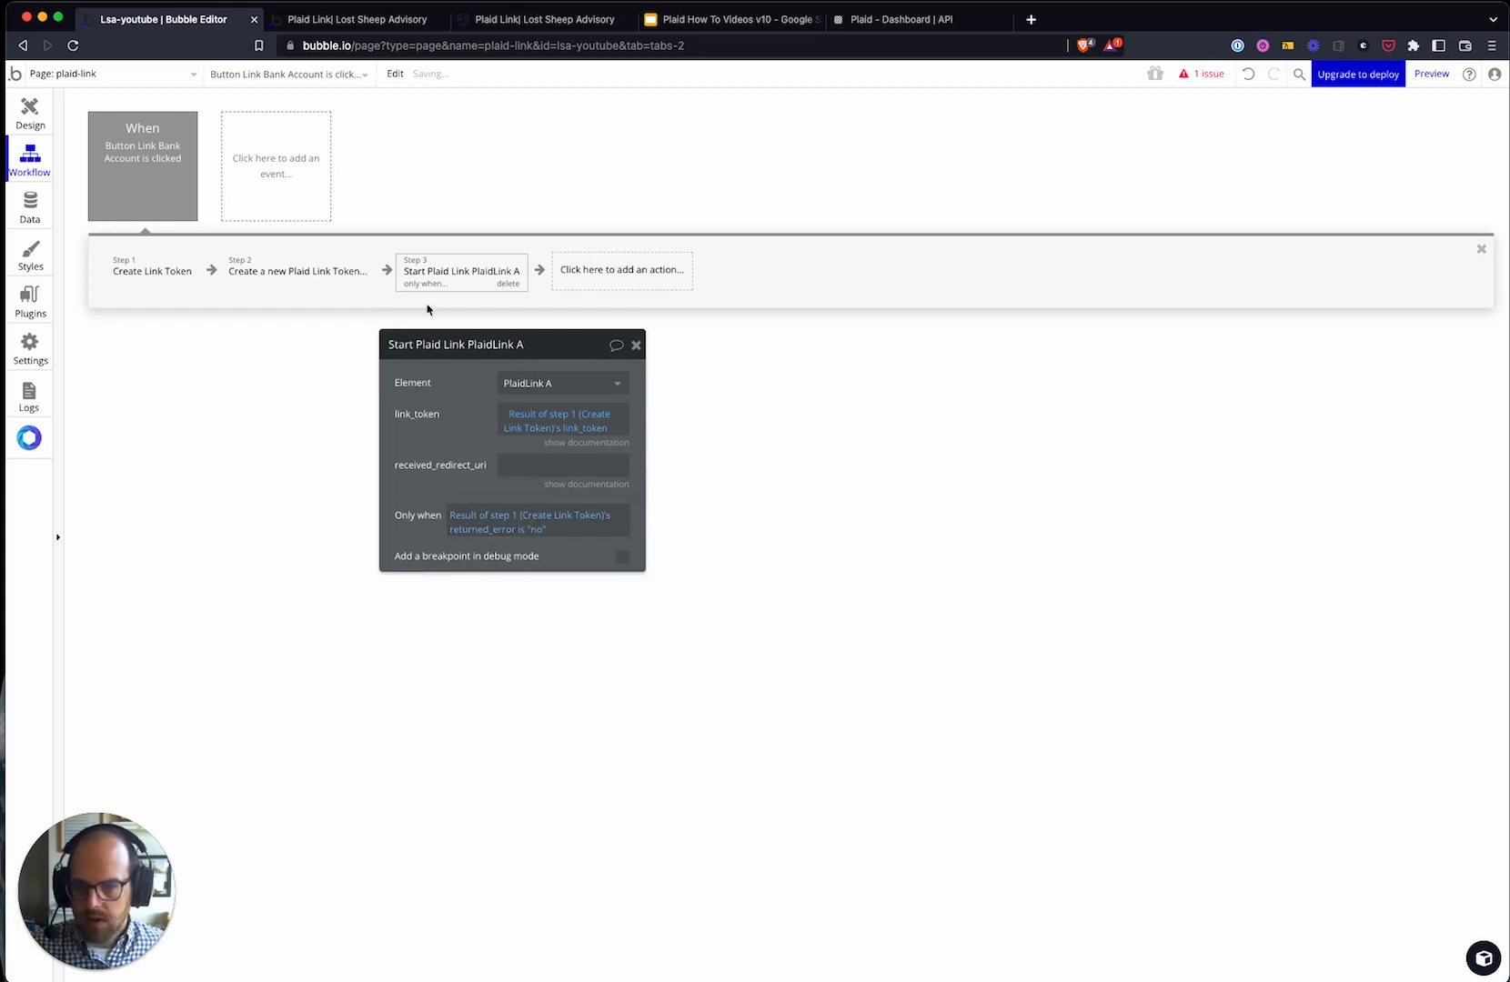
pyautogui.moveTo(473, 459); pyautogui.dragTo(445, 478)
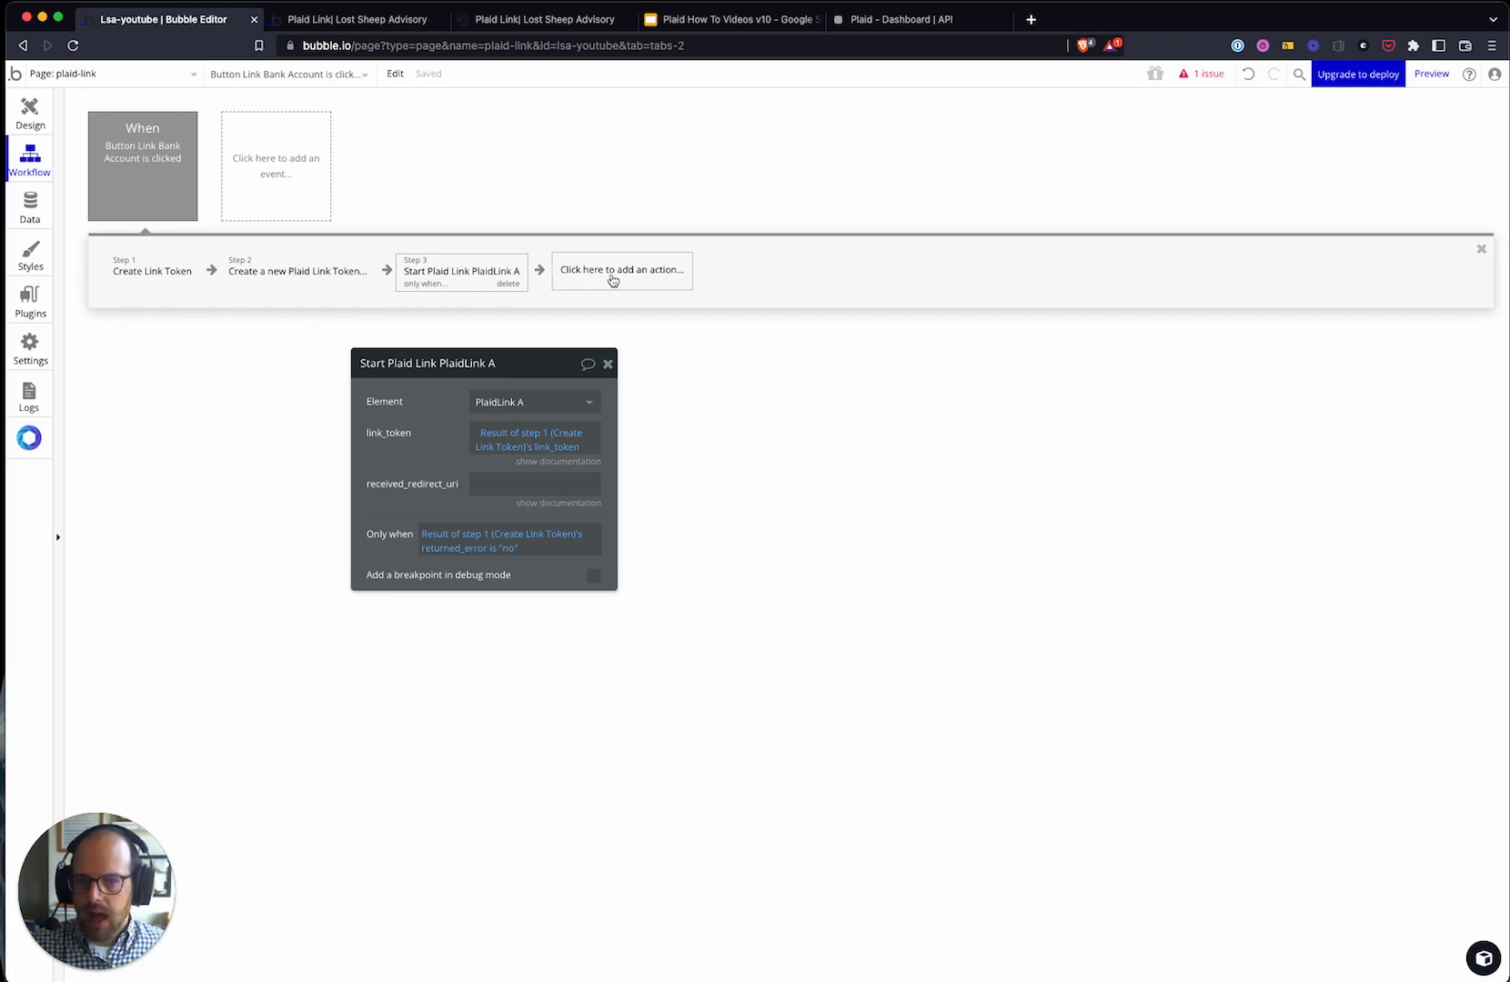
# - Glance at the page design, then come back to the Link Bank Account workflow
pyautogui.click(42, 123)
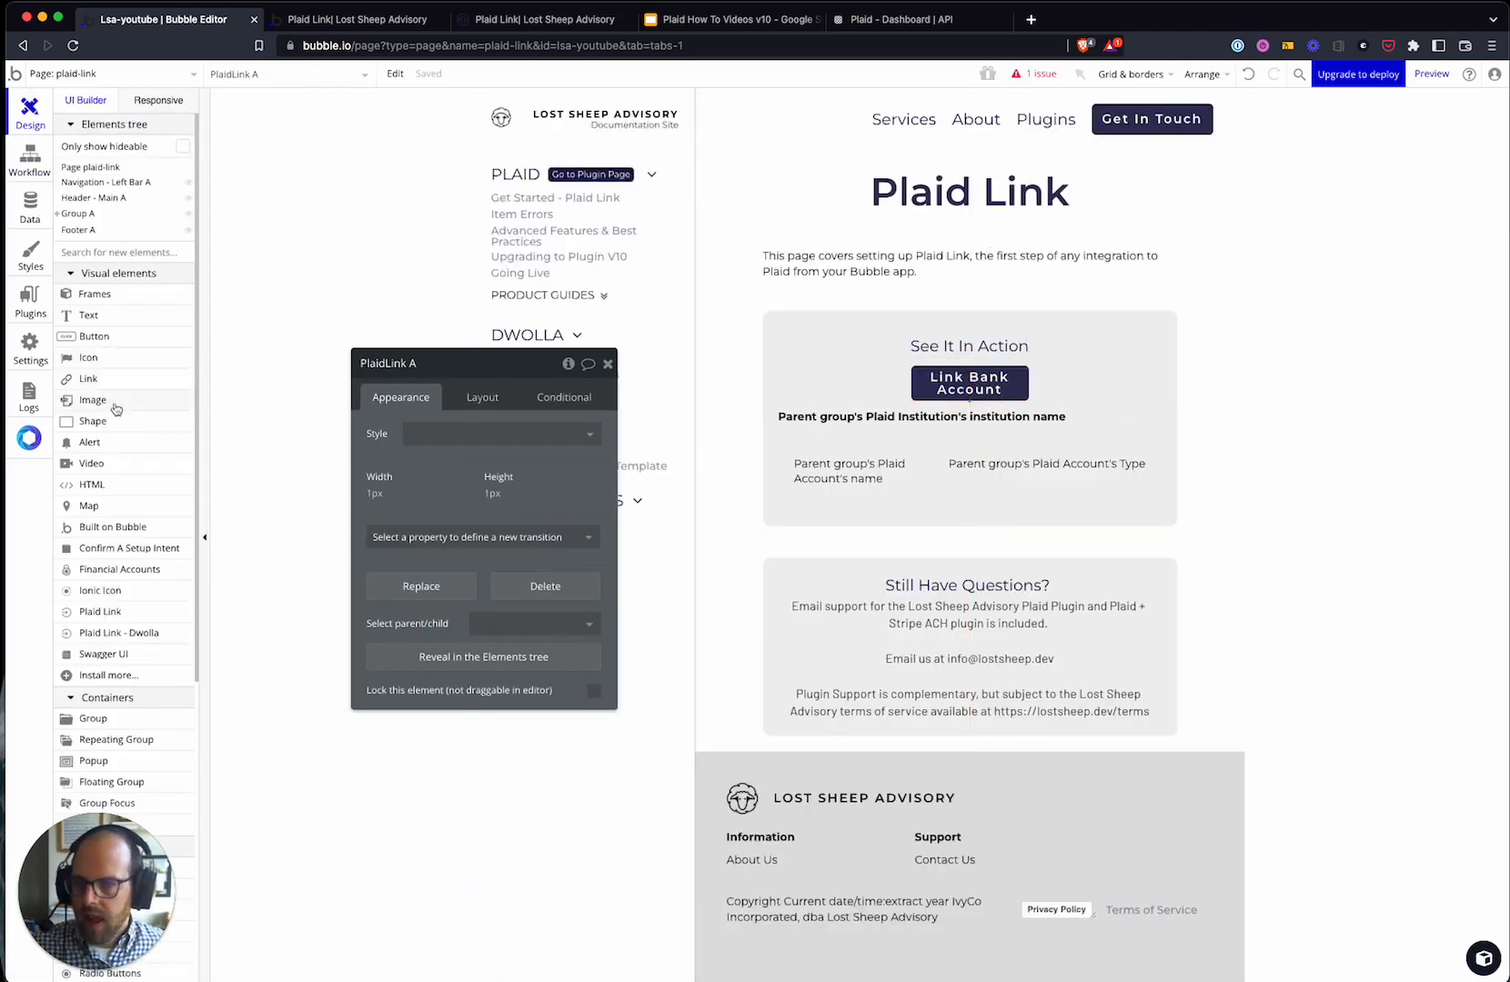
pyautogui.scroll(-5, 175, 578)
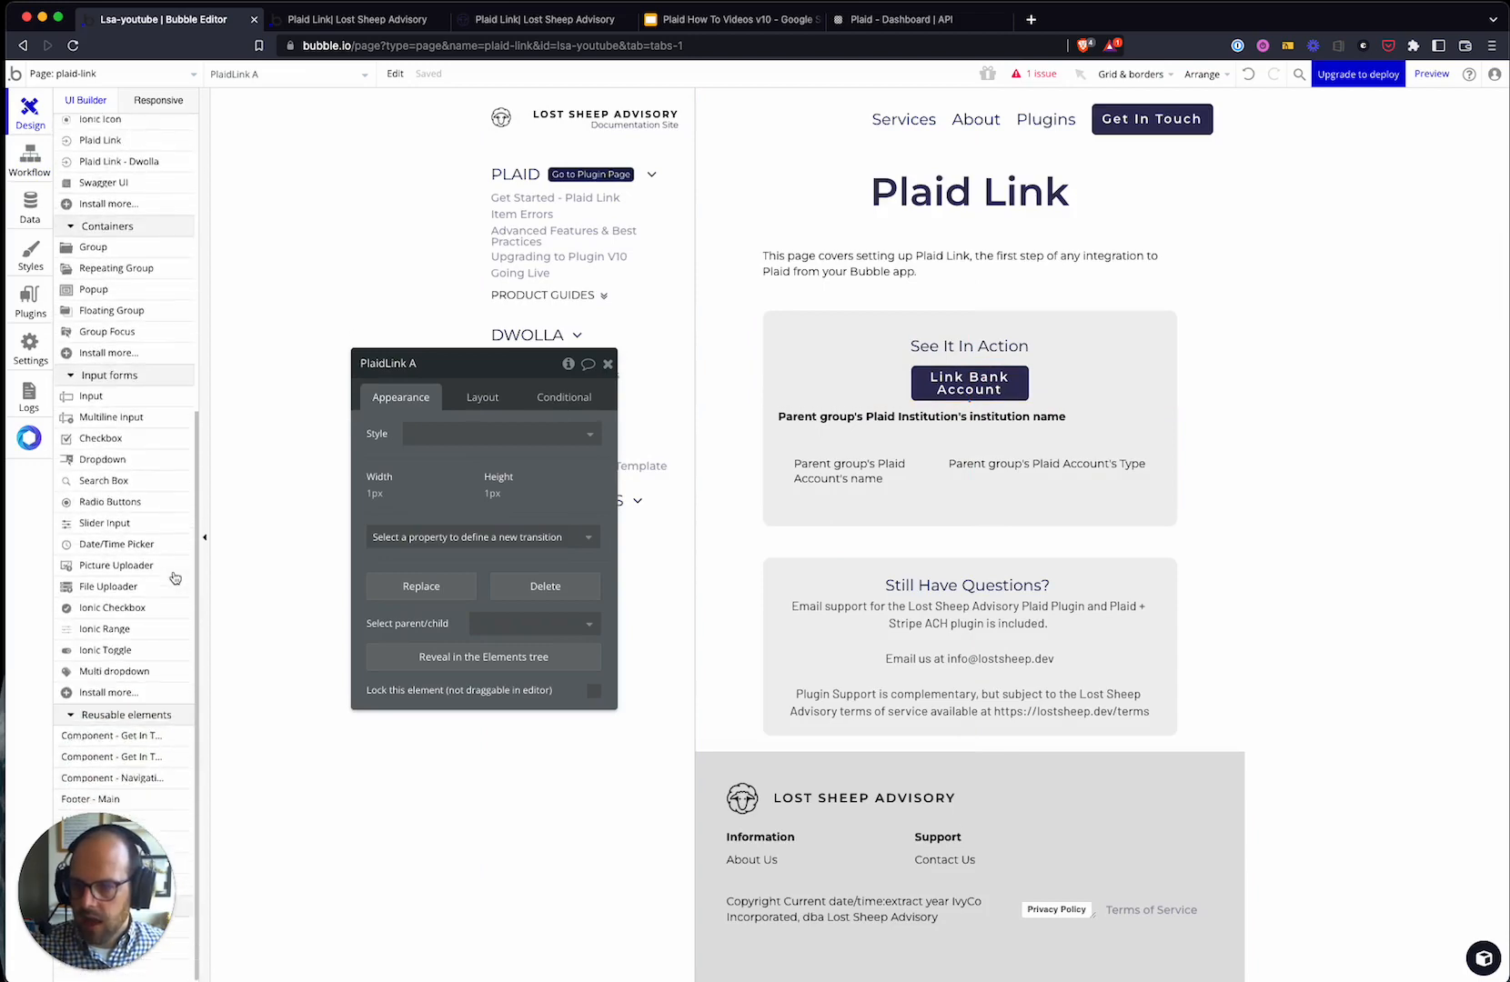
pyautogui.scroll(10, 177, 582)
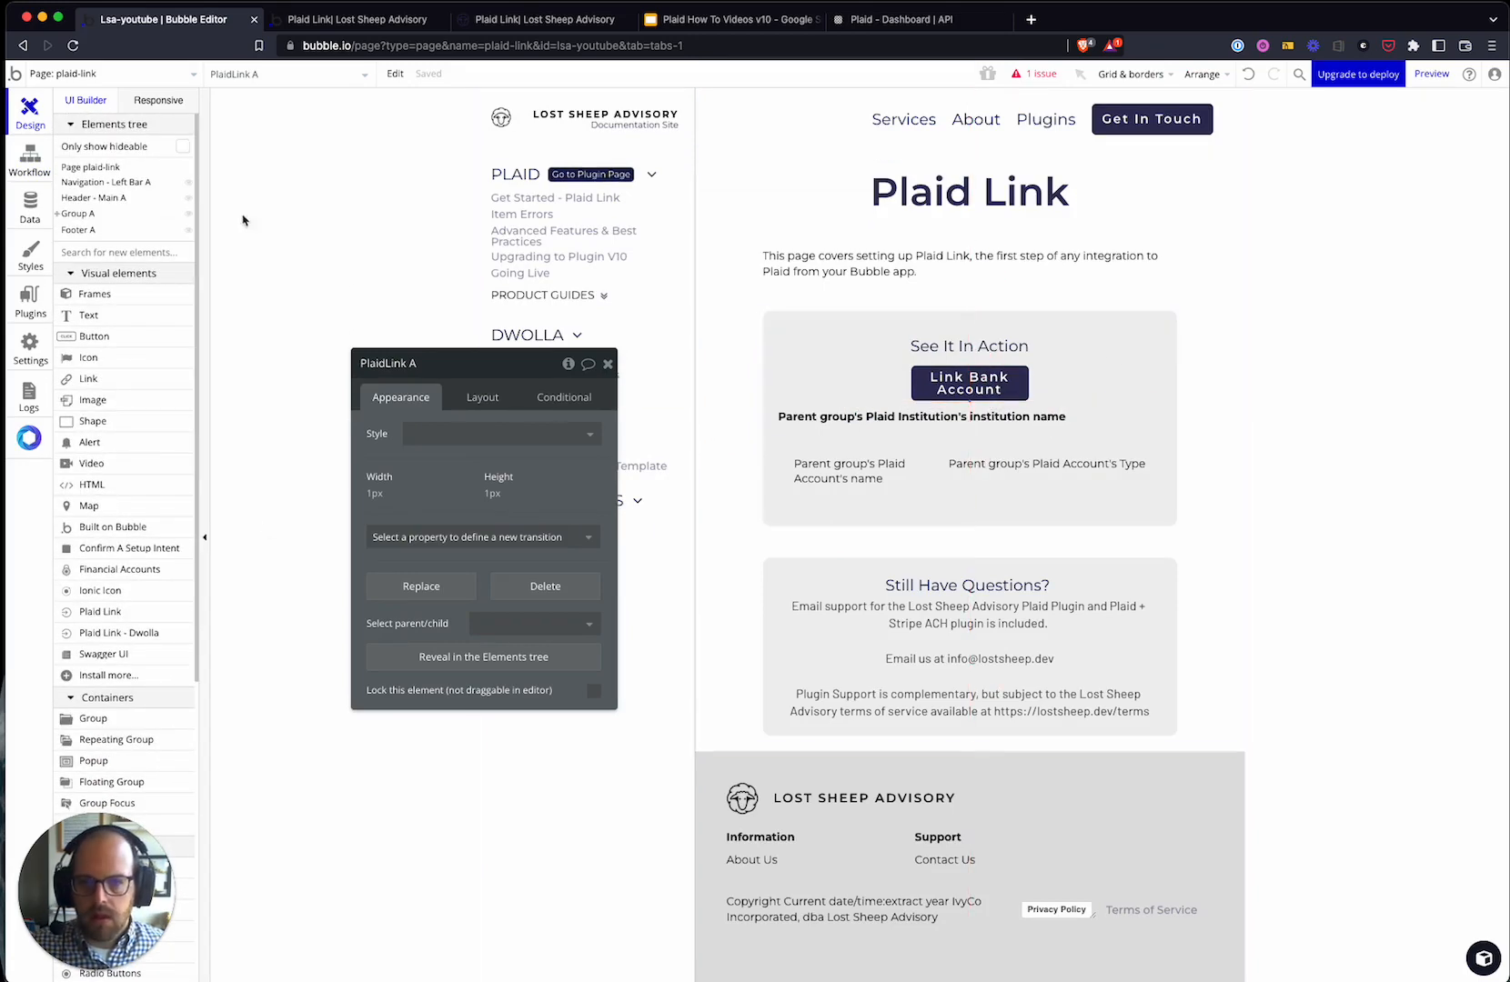
pyautogui.click(29, 162)
# - Search the action list for "alert" to add an AirAlert step
pyautogui.click(614, 268)
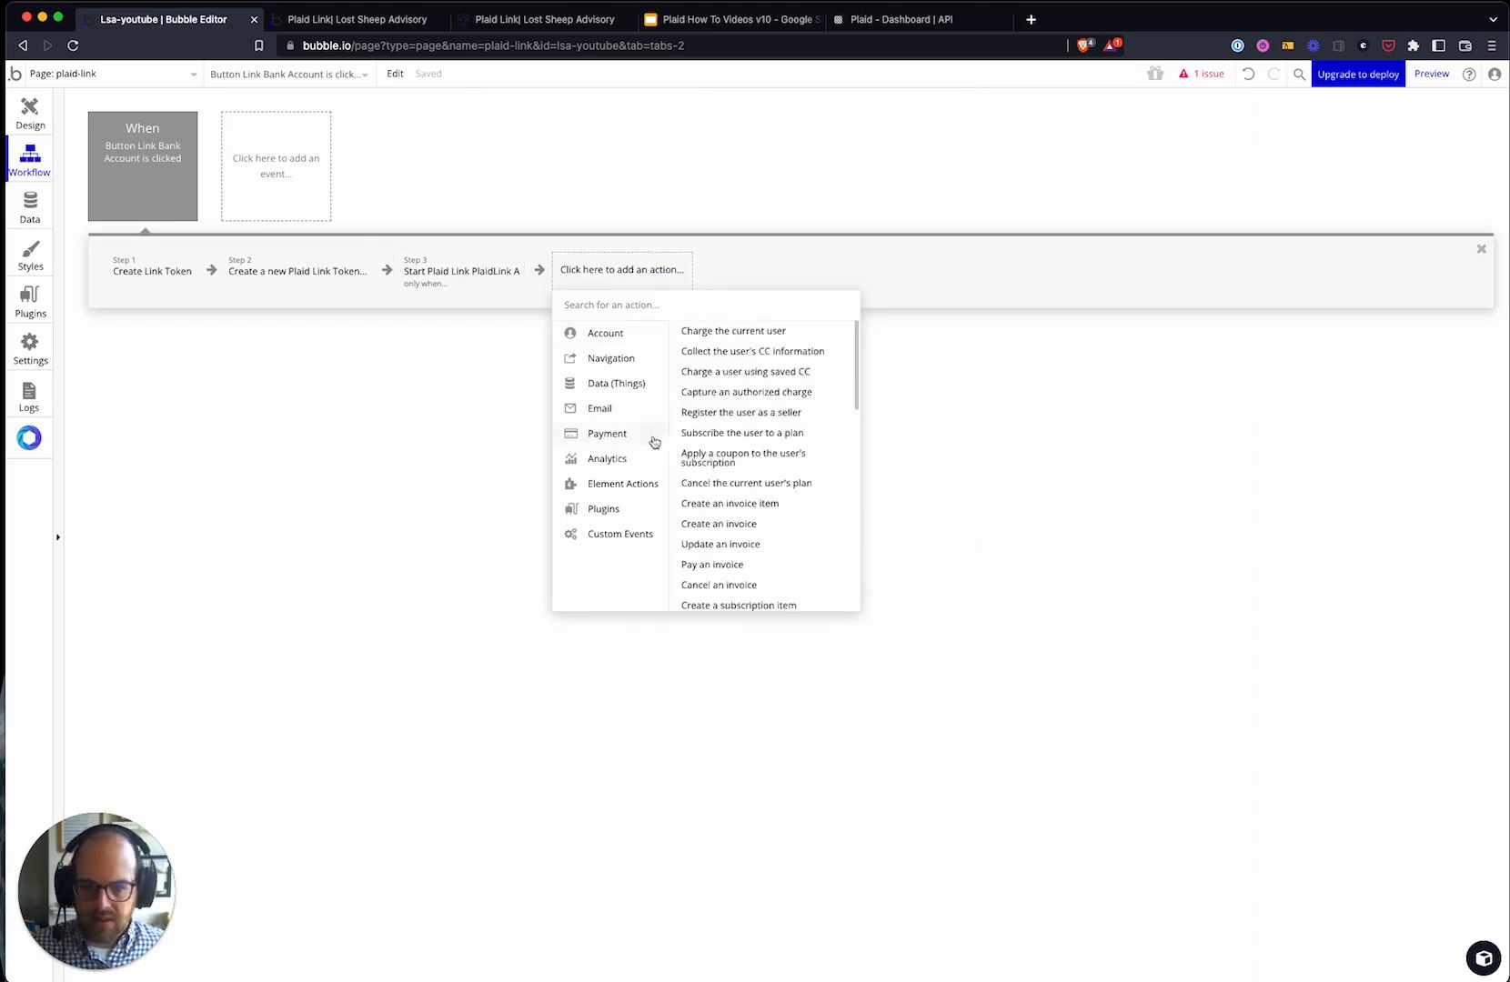
pyautogui.moveTo(636, 491)
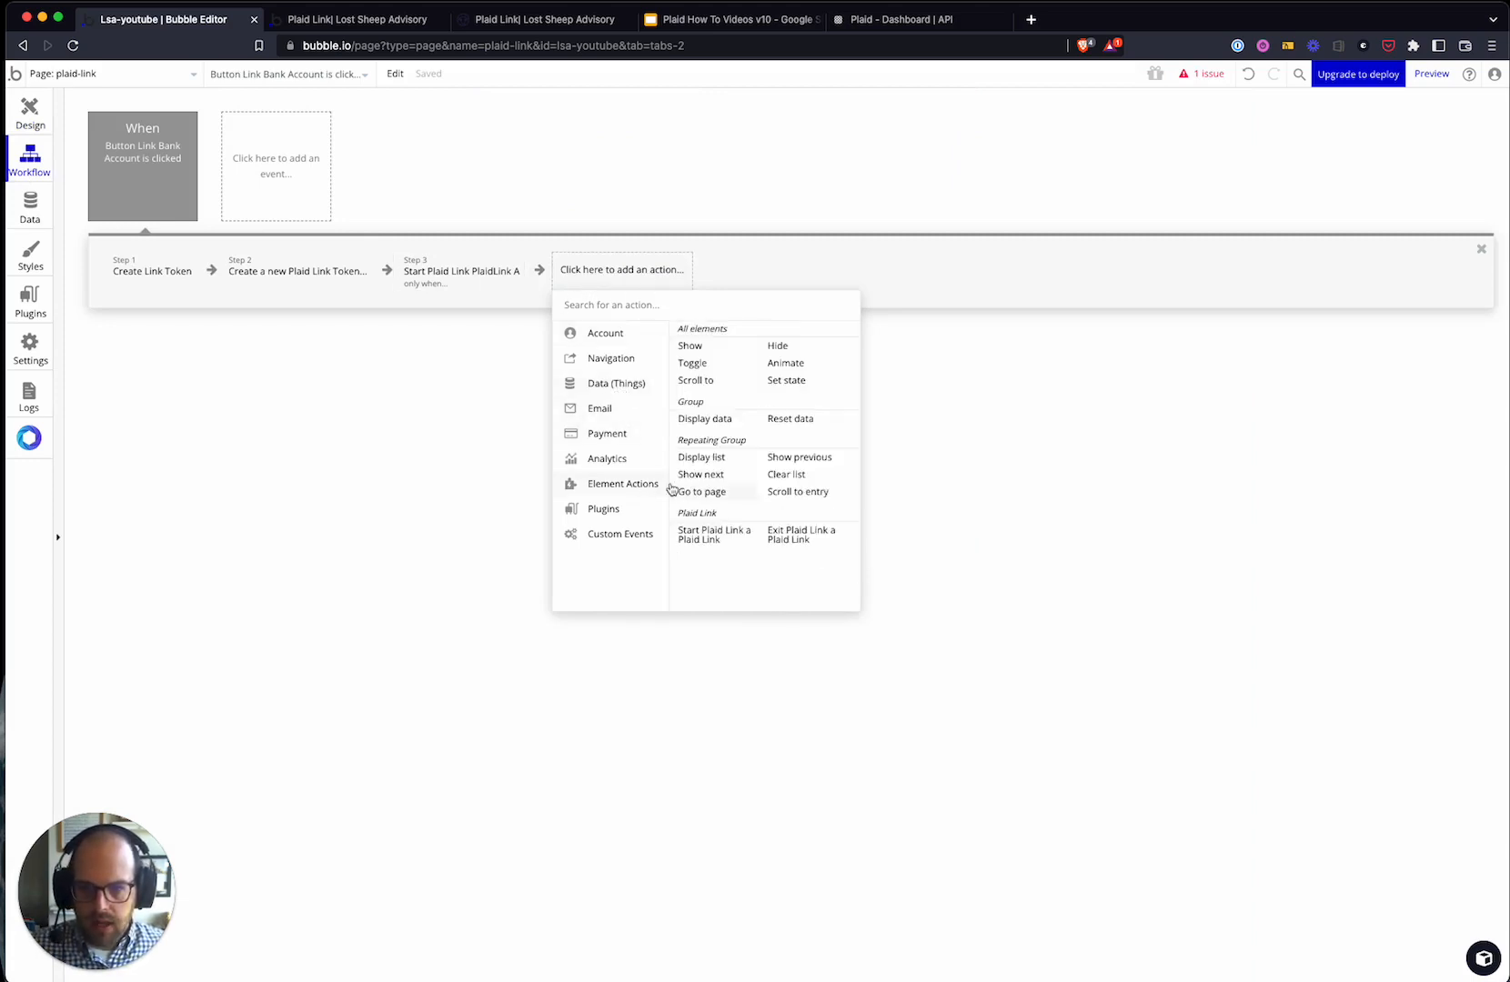
pyautogui.moveTo(626, 364)
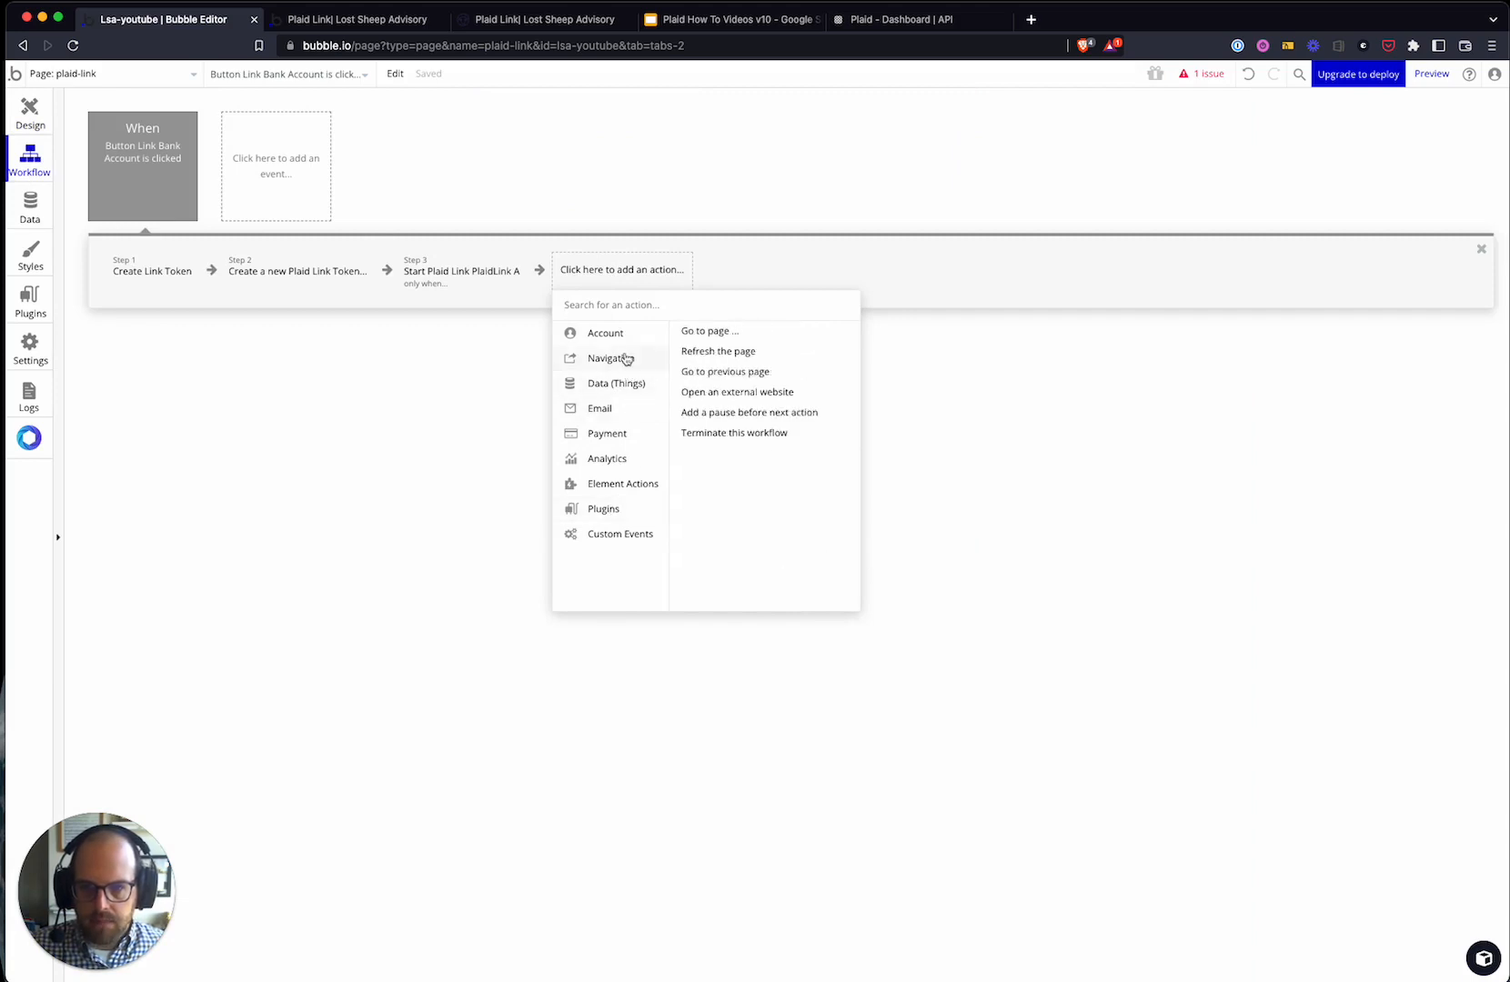
pyautogui.click(437, 553)
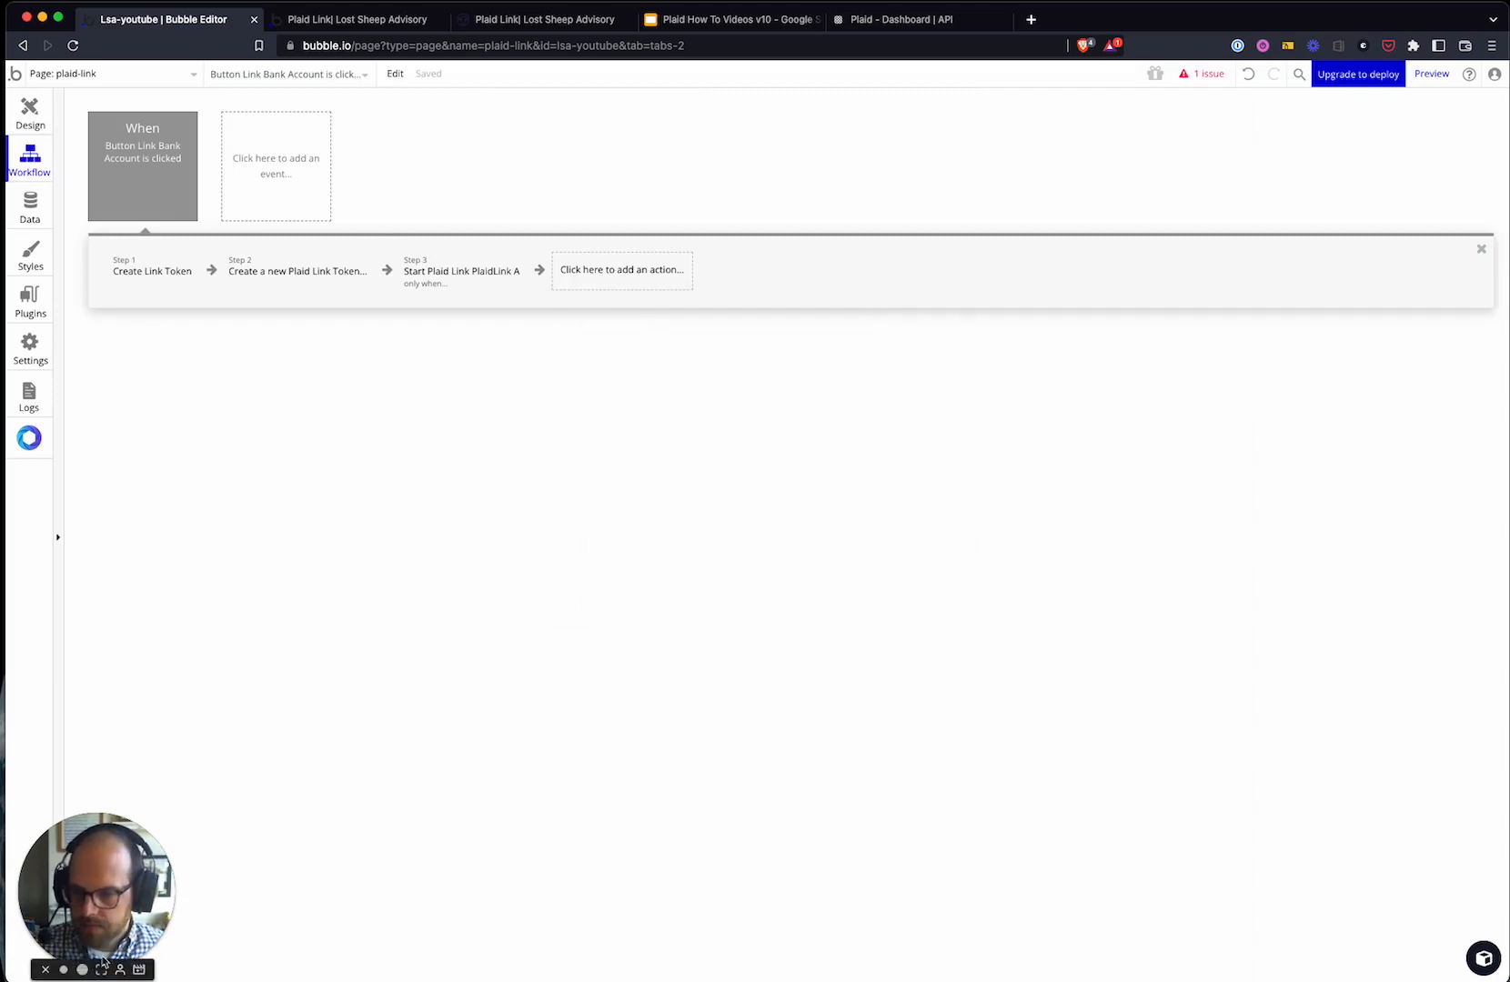
pyautogui.click(628, 284)
pyautogui.write('sho')
pyautogui.click(573, 407)
pyautogui.click(615, 273)
pyautogui.write('alert')
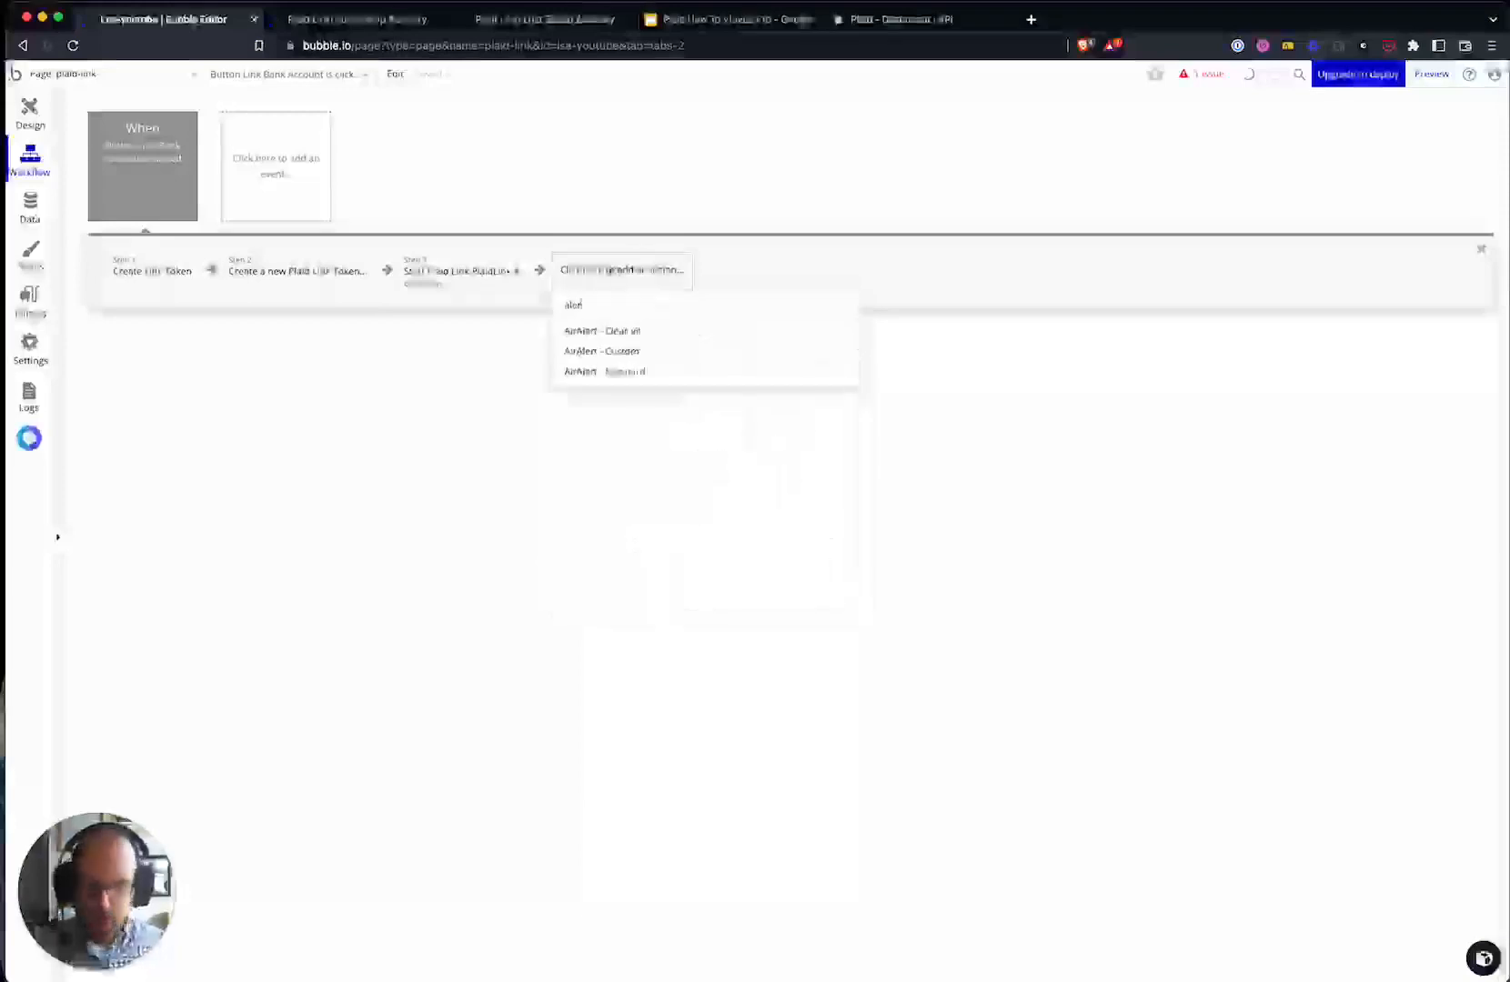
# - Add AirAlert - Standard with heading 'Error' and message 'There was an error with plaid link token creation'
pyautogui.click(626, 371)
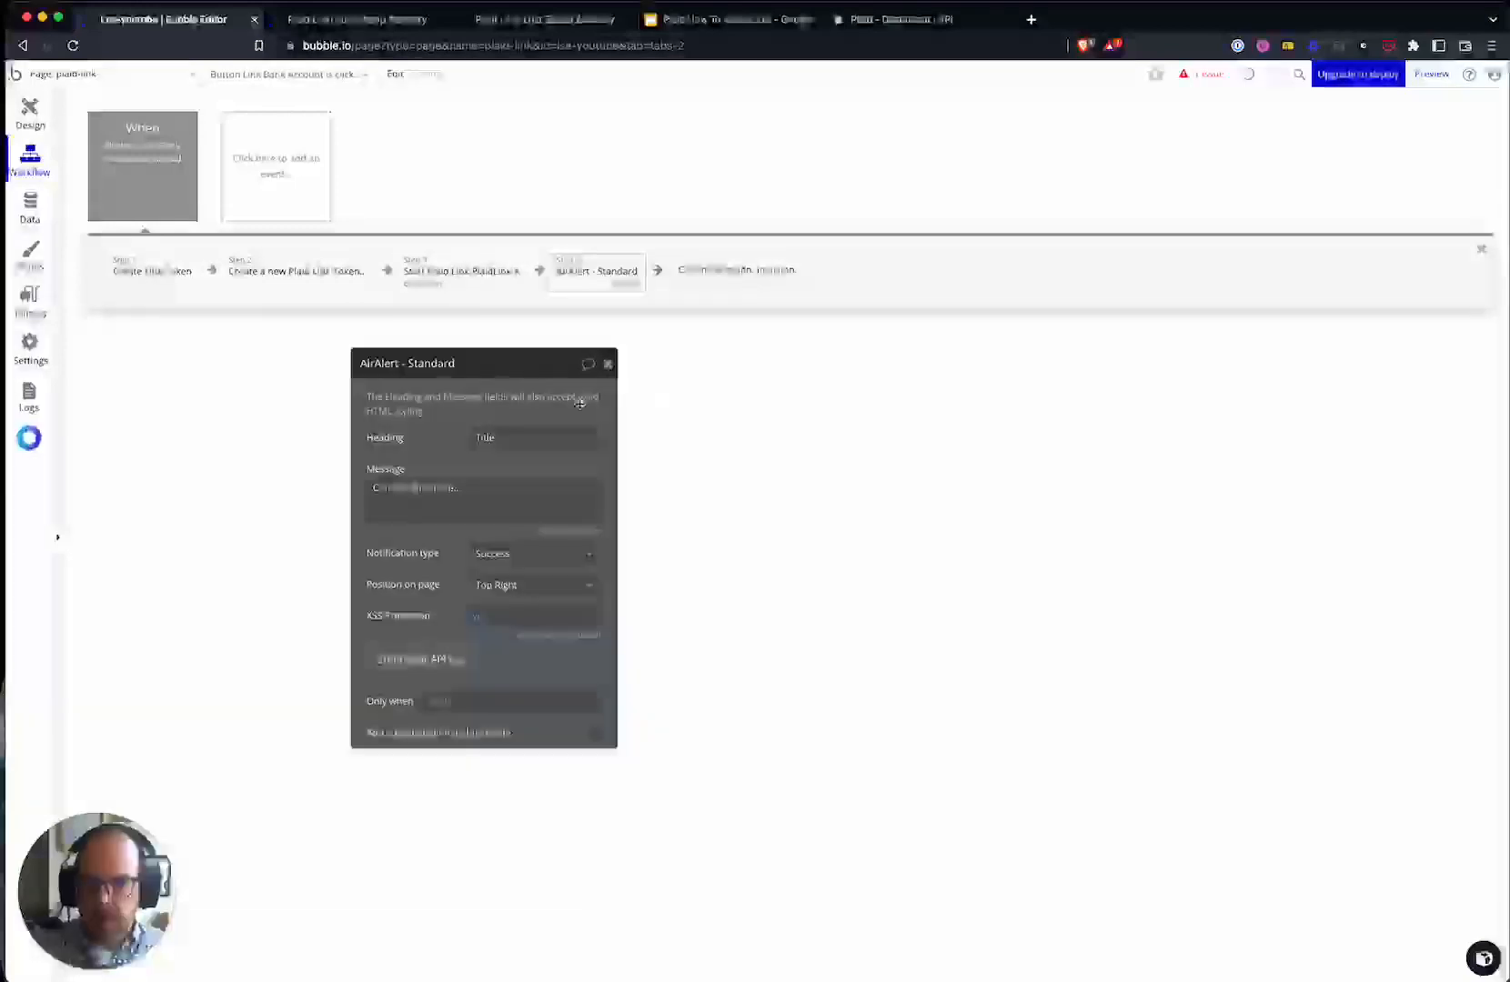
pyautogui.click(535, 427)
pyautogui.write('Th')
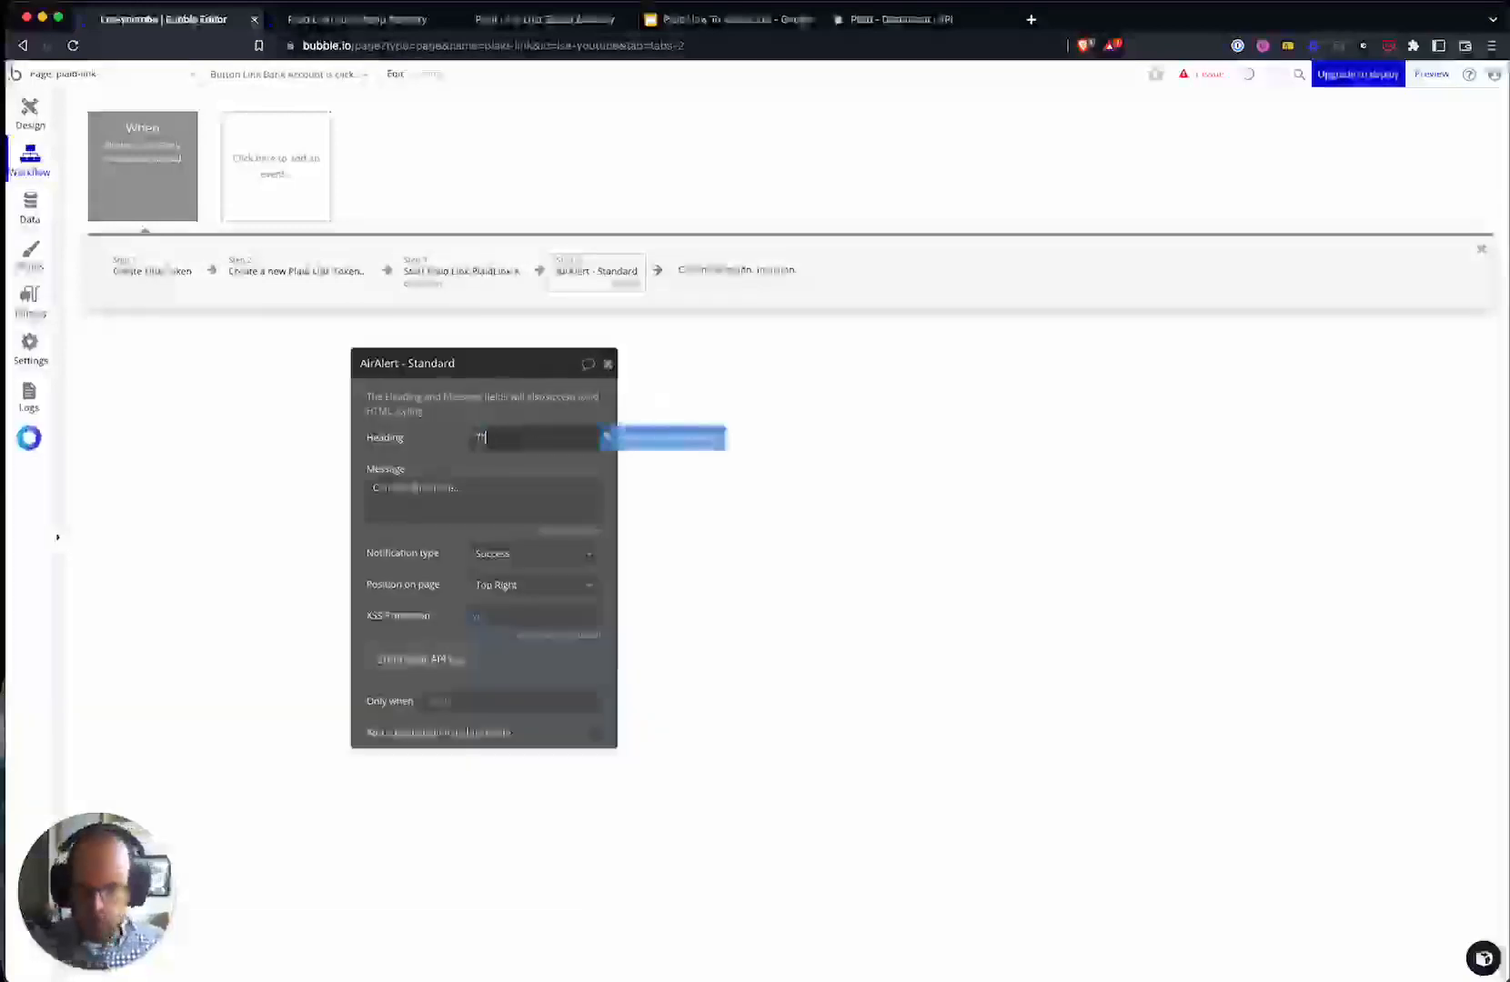
pyautogui.write('ere was an error w')
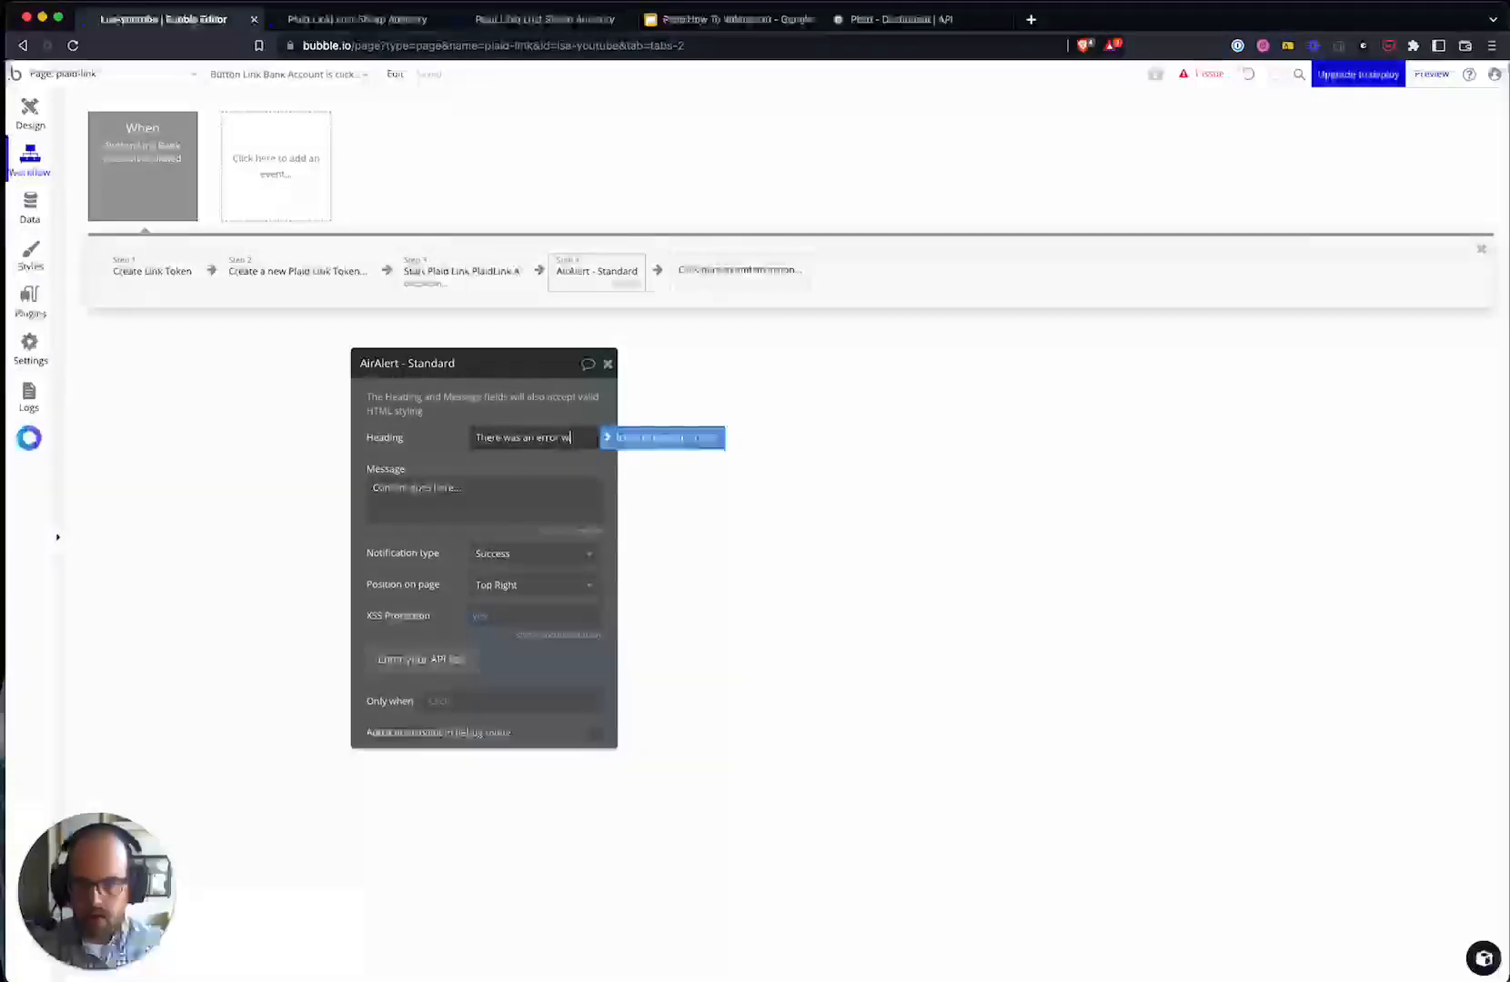
pyautogui.write('ith plaid link token creation')
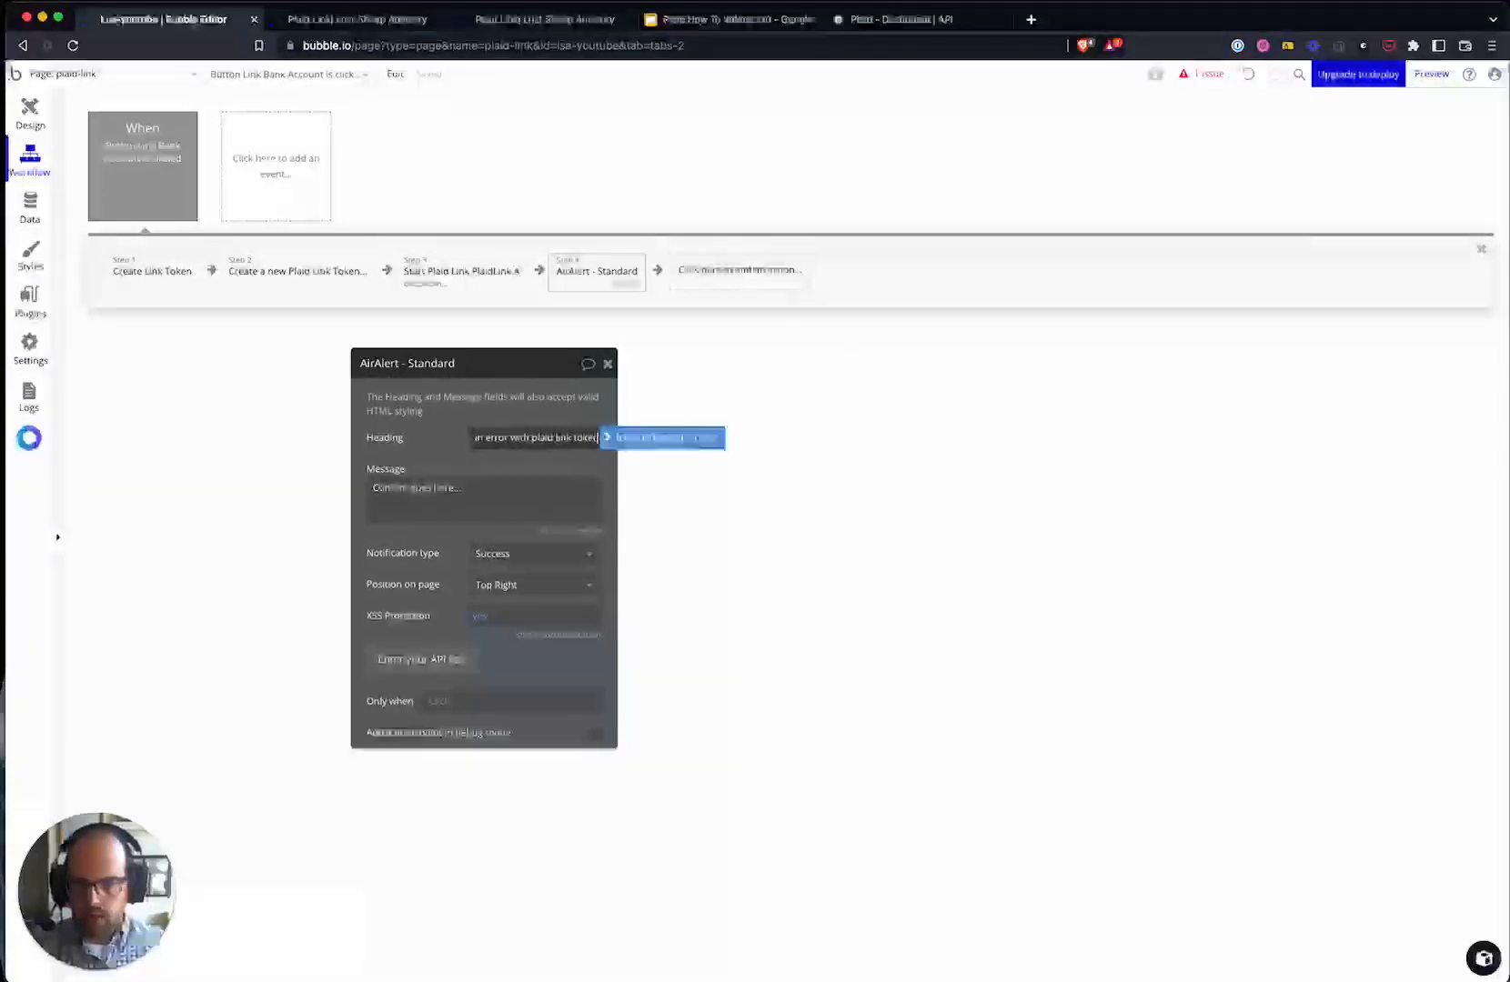
pyautogui.tripleClick(523, 432)
pyautogui.press('super+x')
pyautogui.click(472, 506)
pyautogui.press('super+v')
pyautogui.click(513, 442)
pyautogui.write('Error')
# - Make the alert conditional on step 1's Create Link Token result and set its type to Warning
pyautogui.click(446, 699)
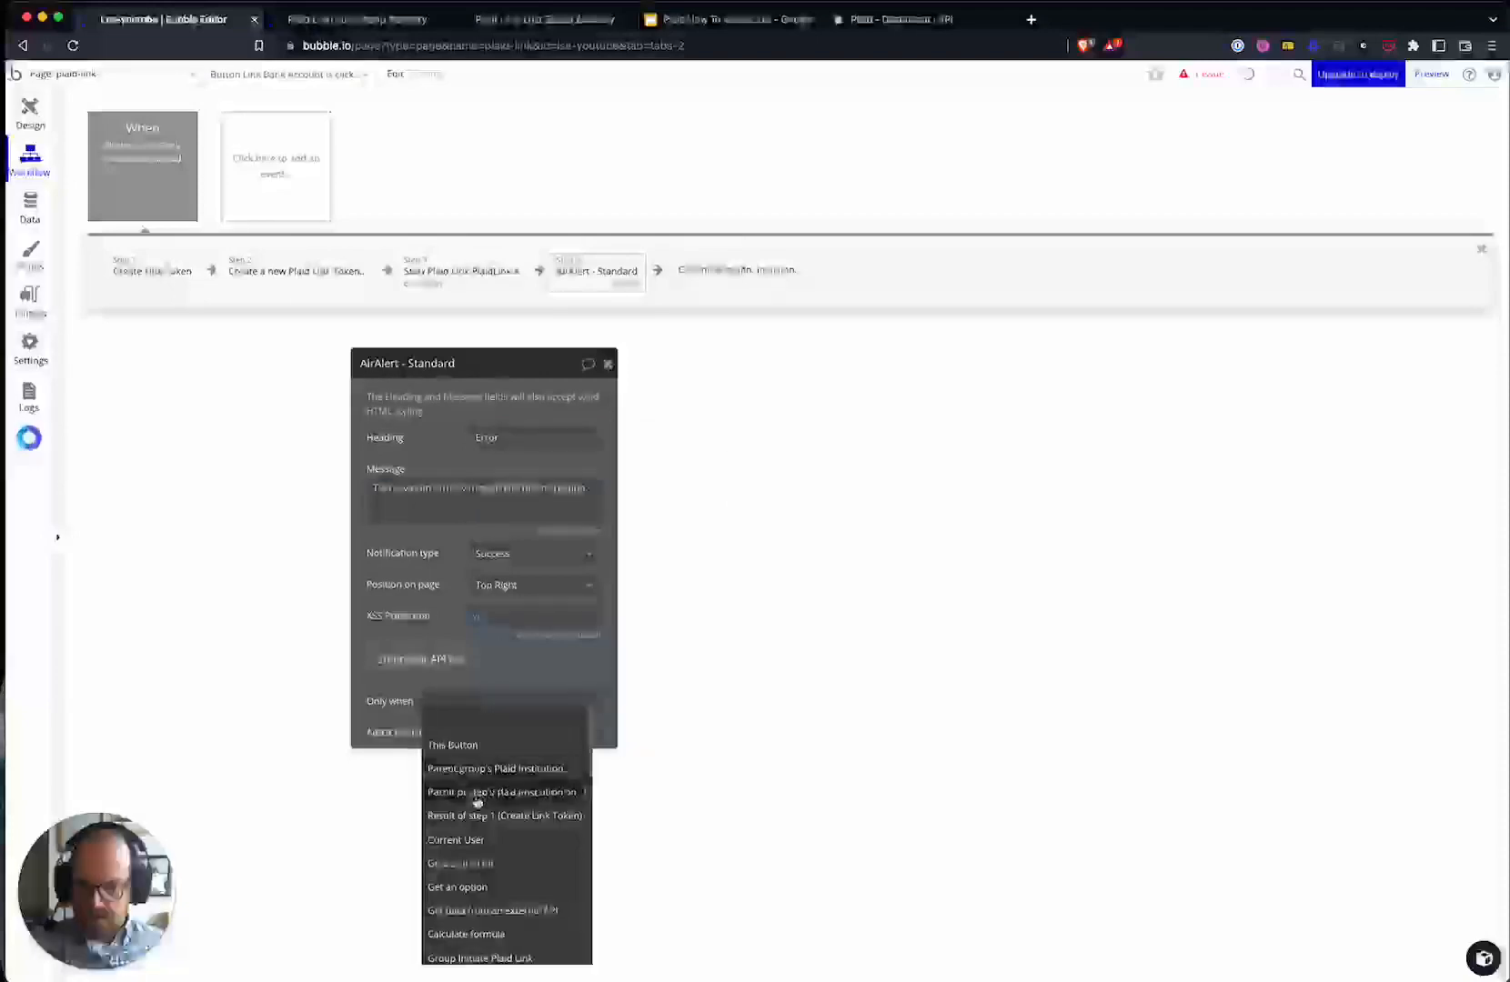
pyautogui.click(475, 779)
pyautogui.click(495, 801)
pyautogui.click(506, 717)
pyautogui.click(516, 763)
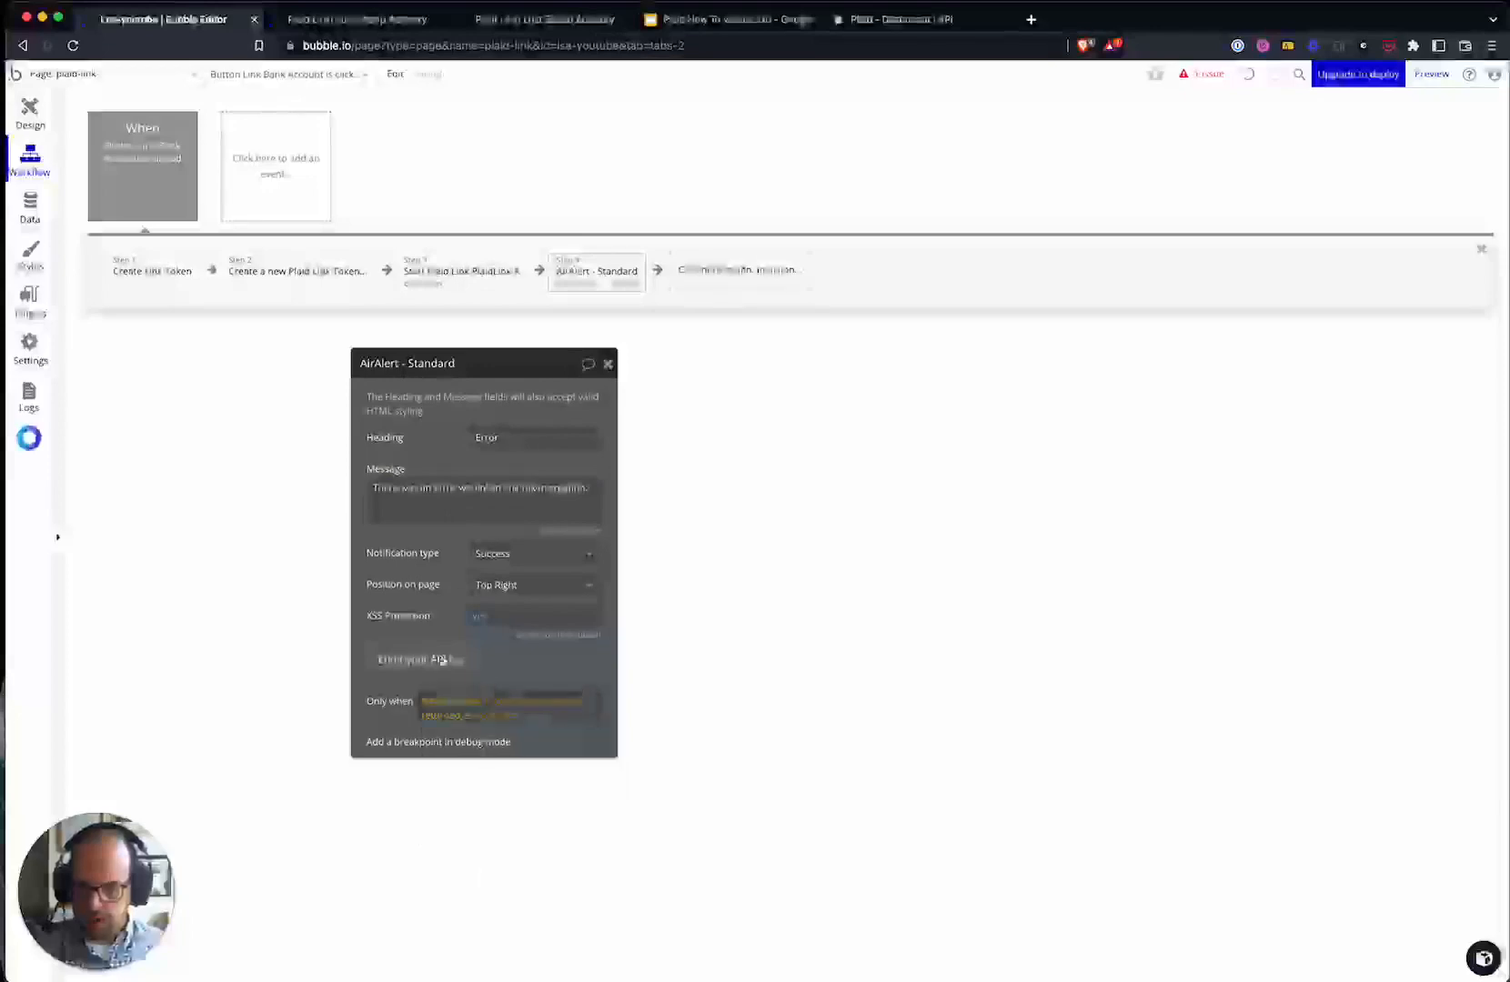
pyautogui.click(532, 552)
pyautogui.click(522, 593)
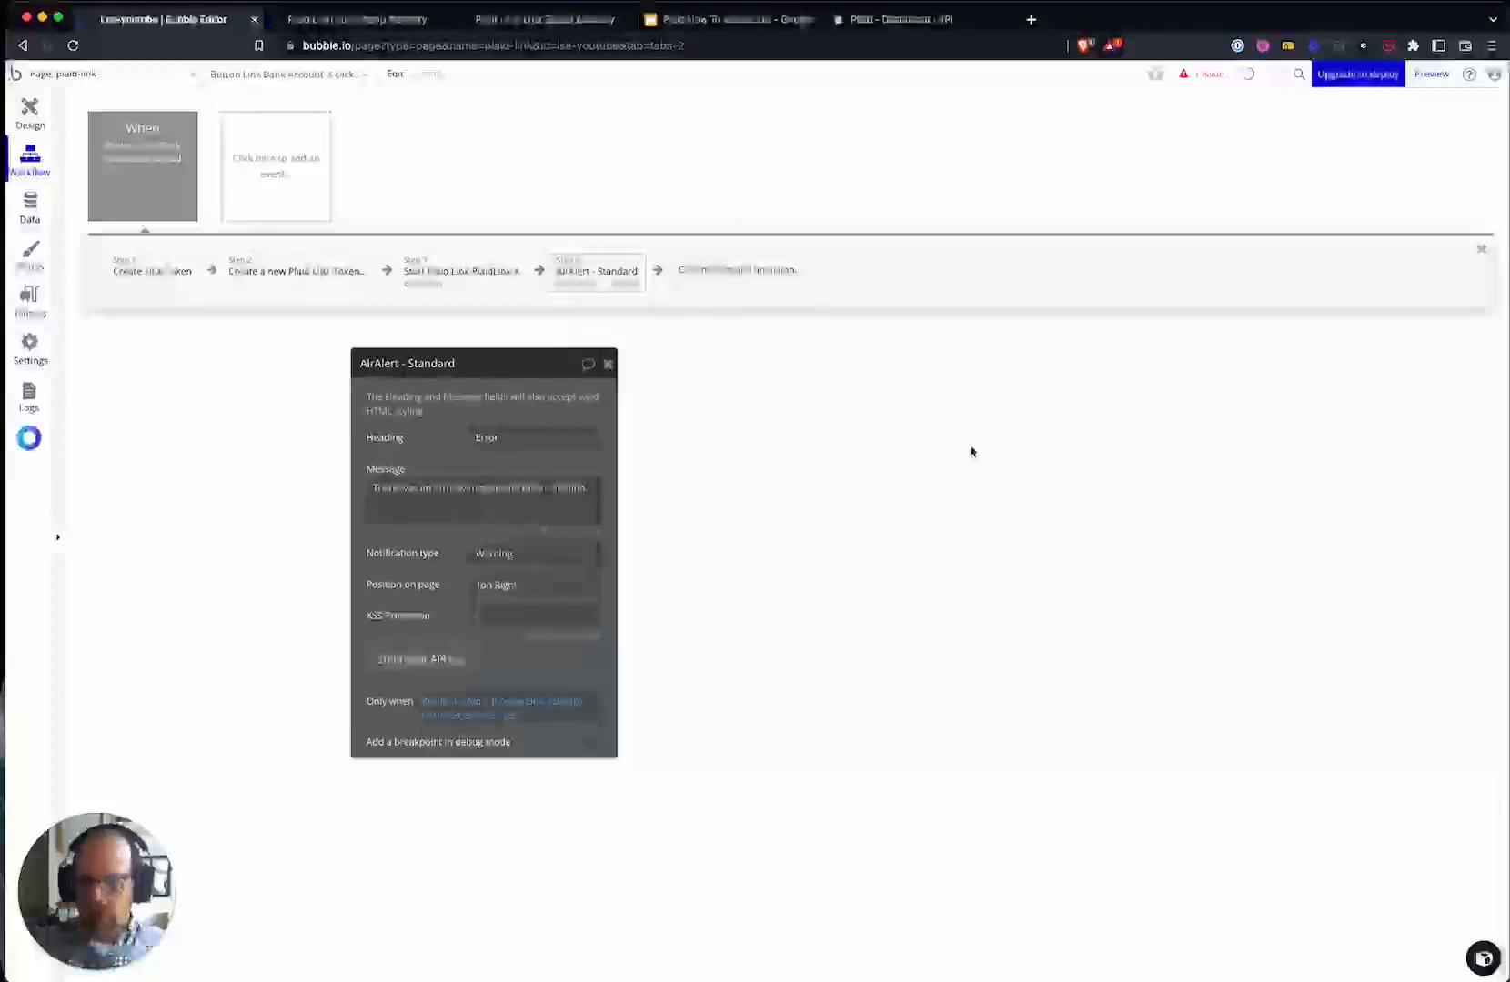
# - Review the Start Plaid Link and alert steps, then the button click event settings
pyautogui.click(462, 273)
pyautogui.click(621, 280)
pyautogui.click(468, 275)
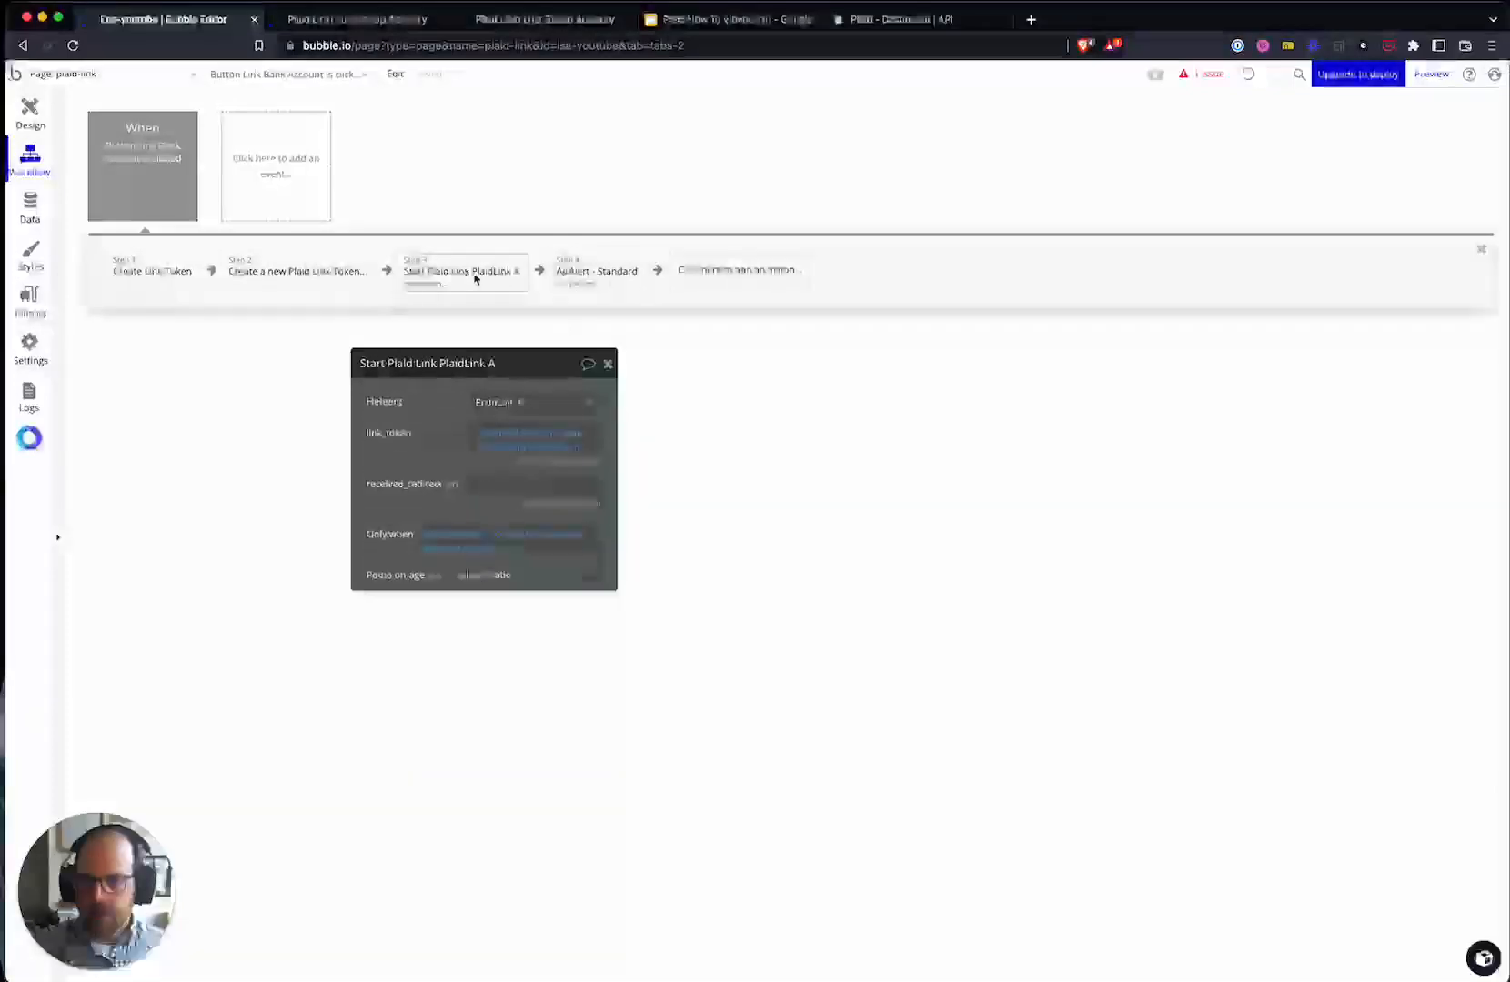
pyautogui.click(599, 284)
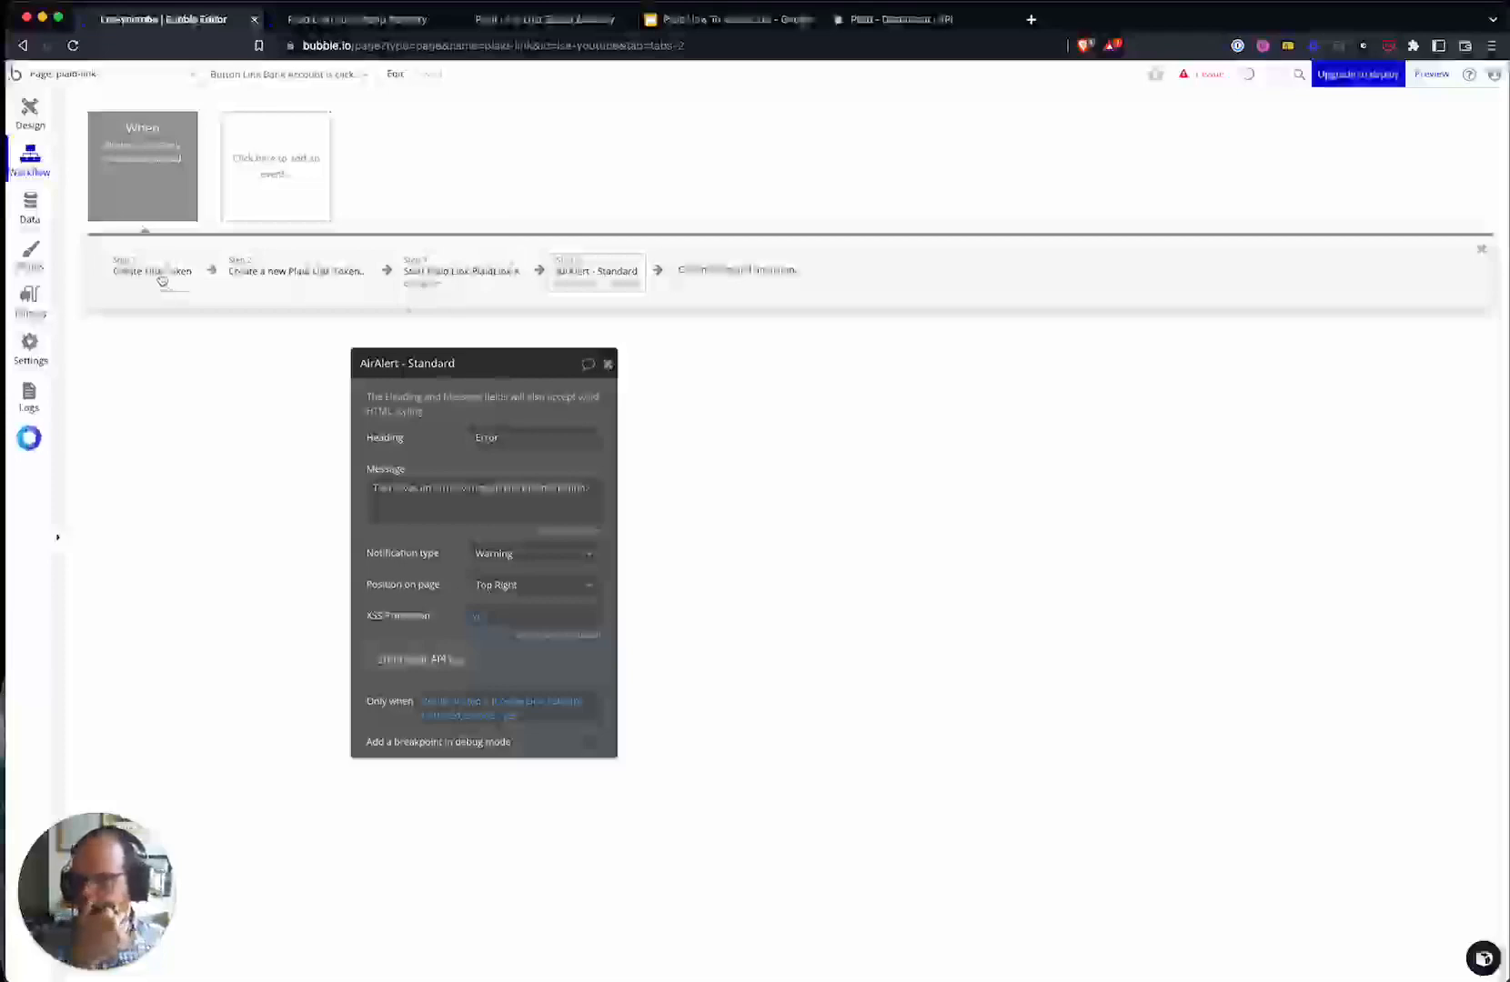
pyautogui.click(134, 191)
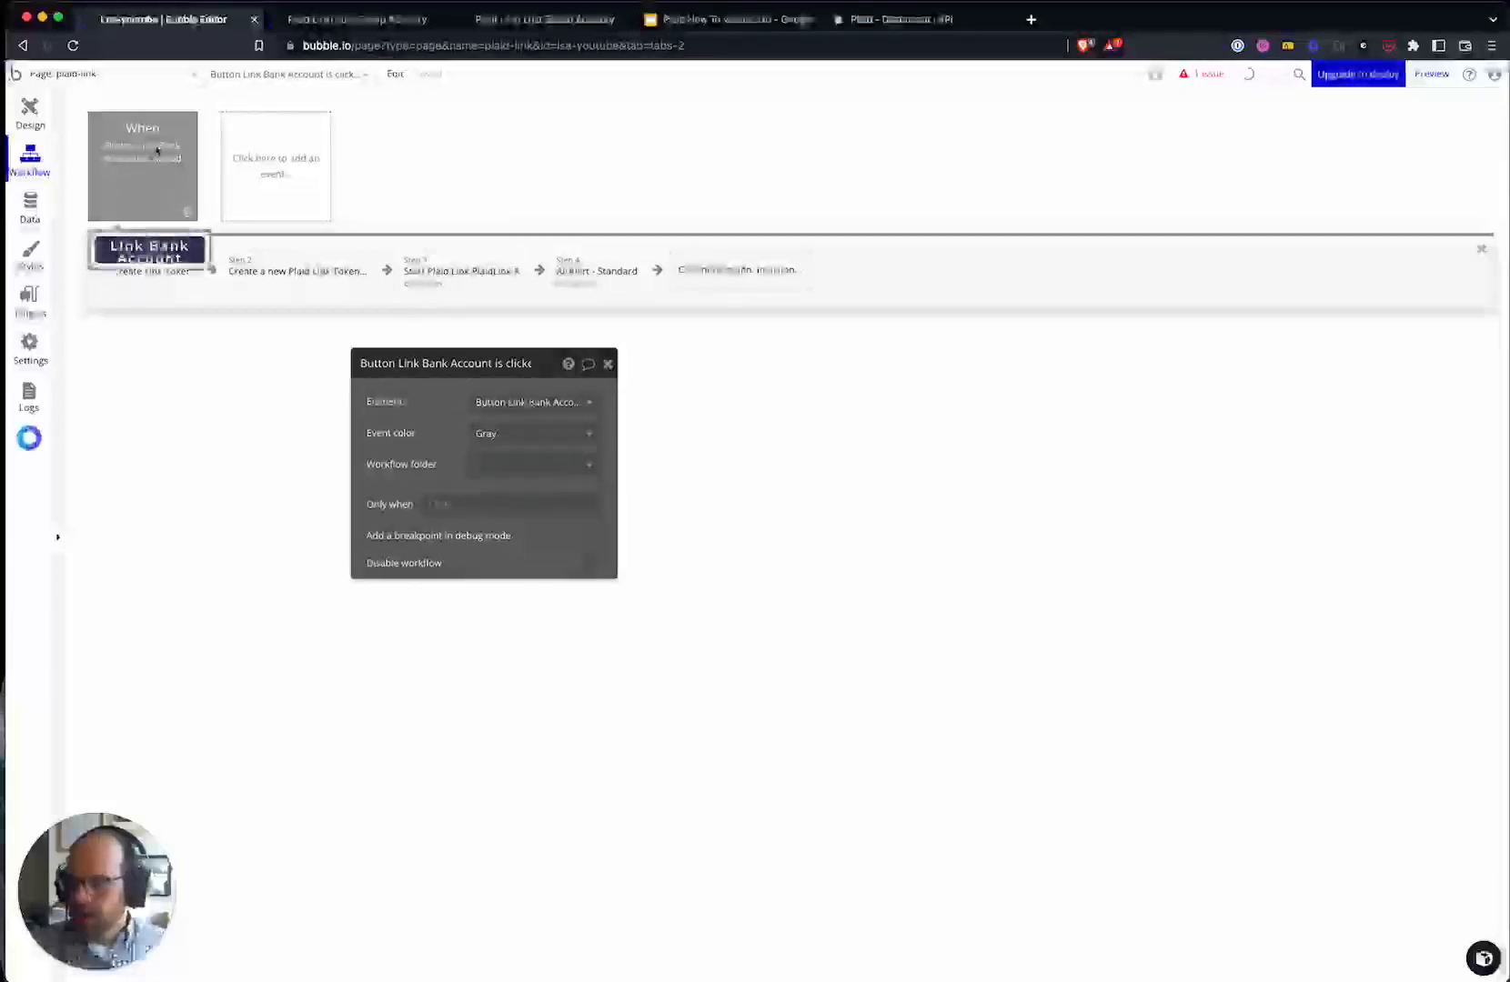
# - In the preview tab, test the Link Bank Account button
pyautogui.click(348, 27)
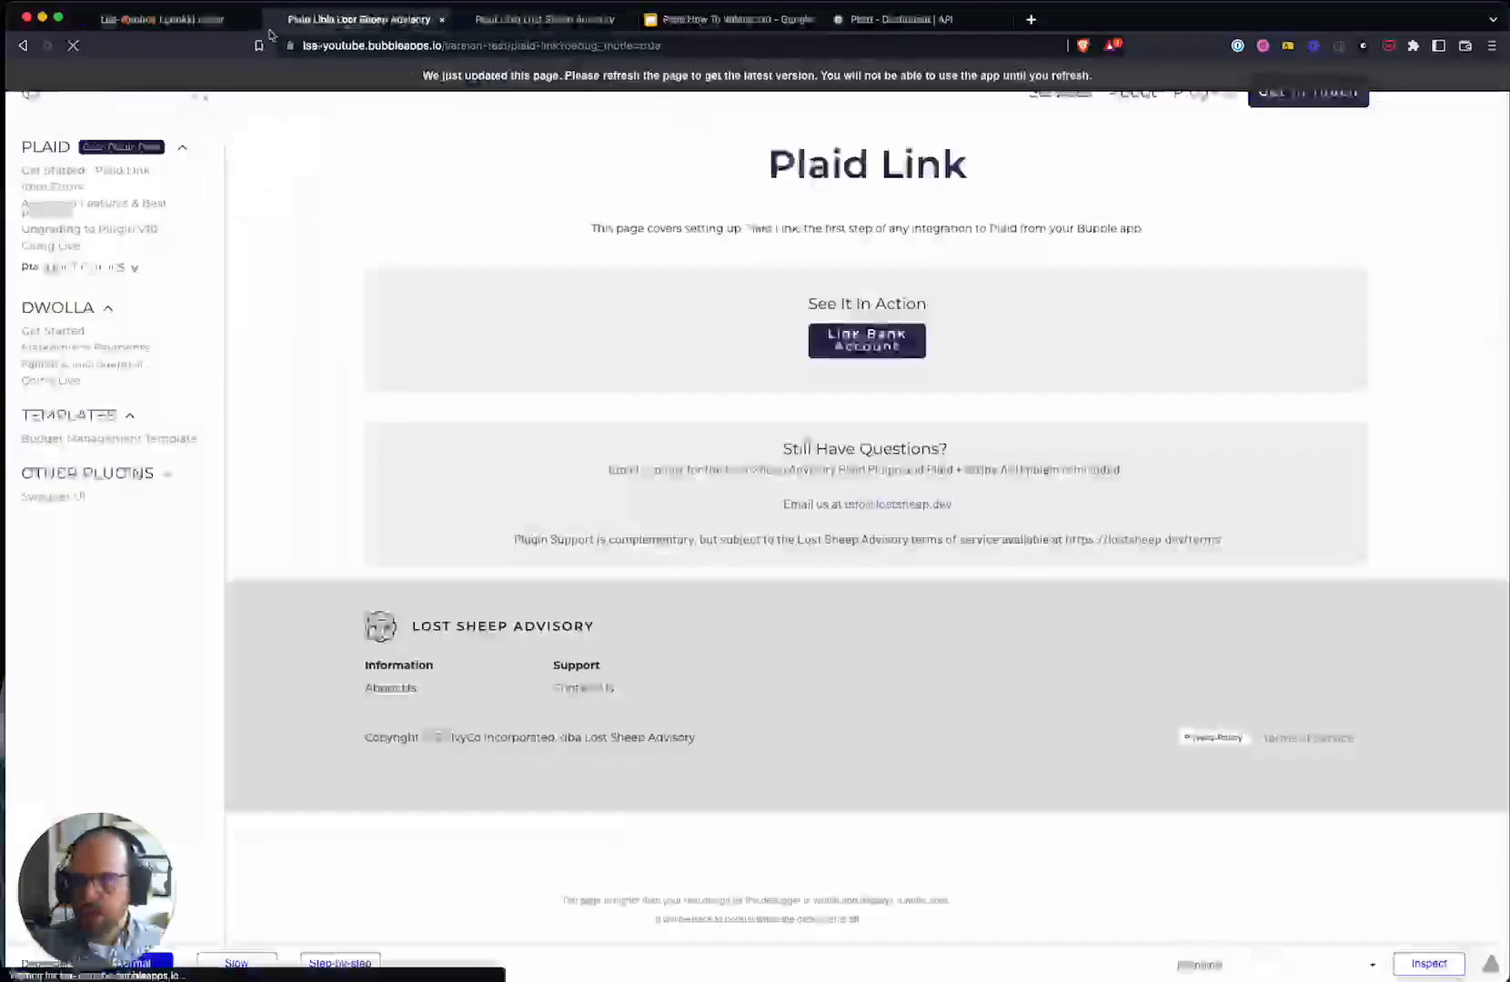
pyautogui.click(218, 21)
pyautogui.click(334, 22)
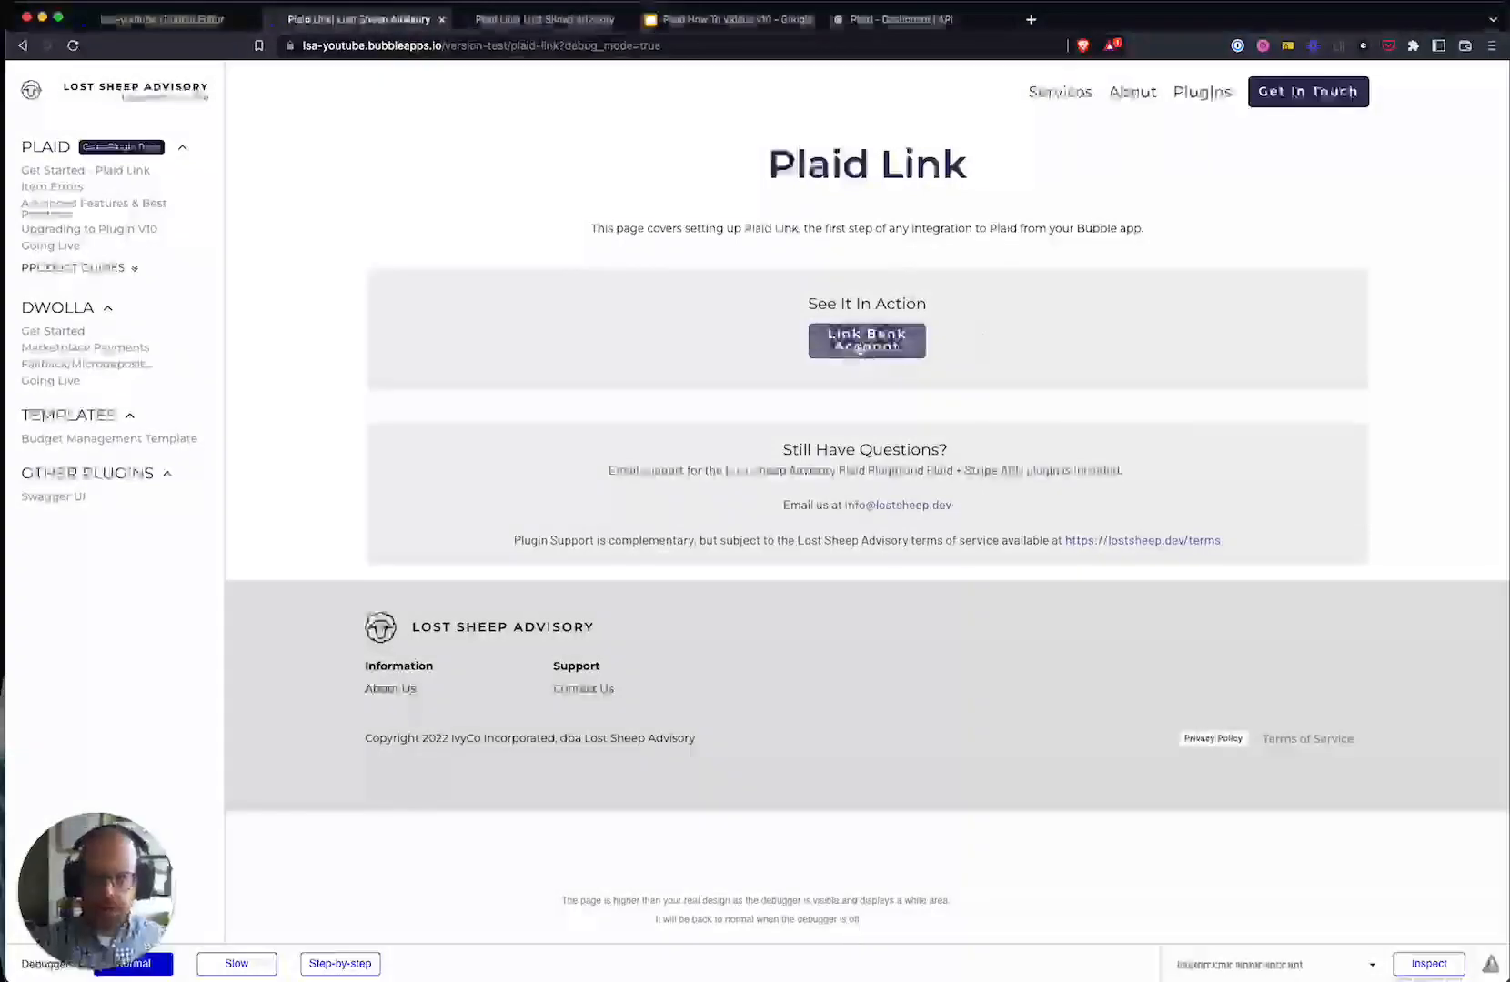
pyautogui.click(859, 349)
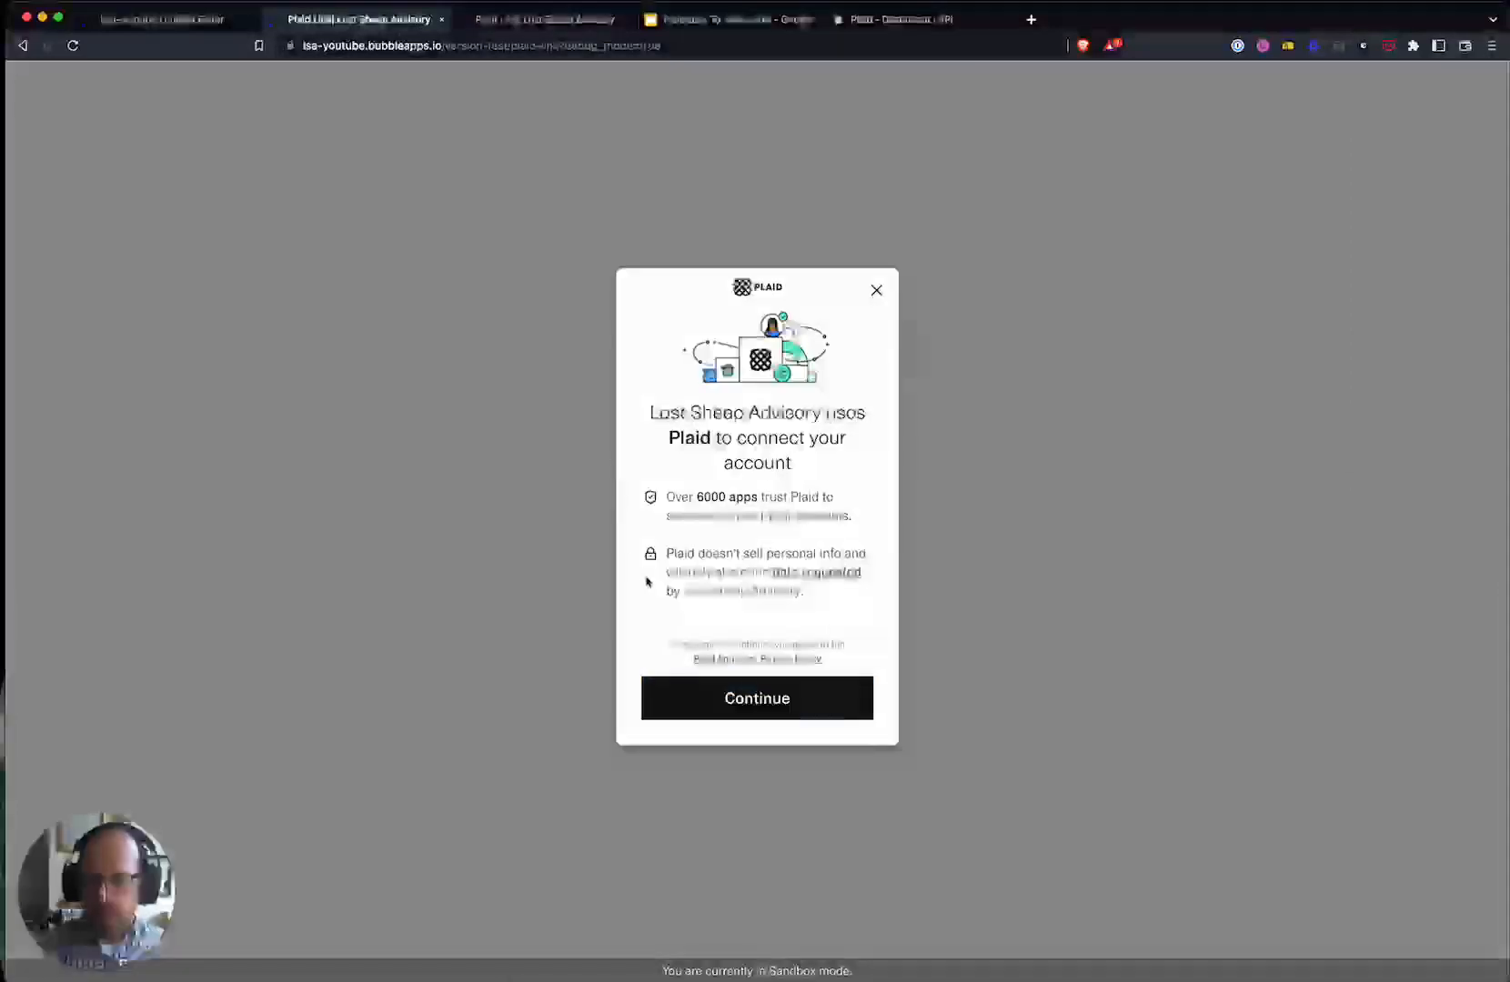
# - Check the saved record in the editor, then continue Plaid Link to the bank selection list
pyautogui.click(146, 19)
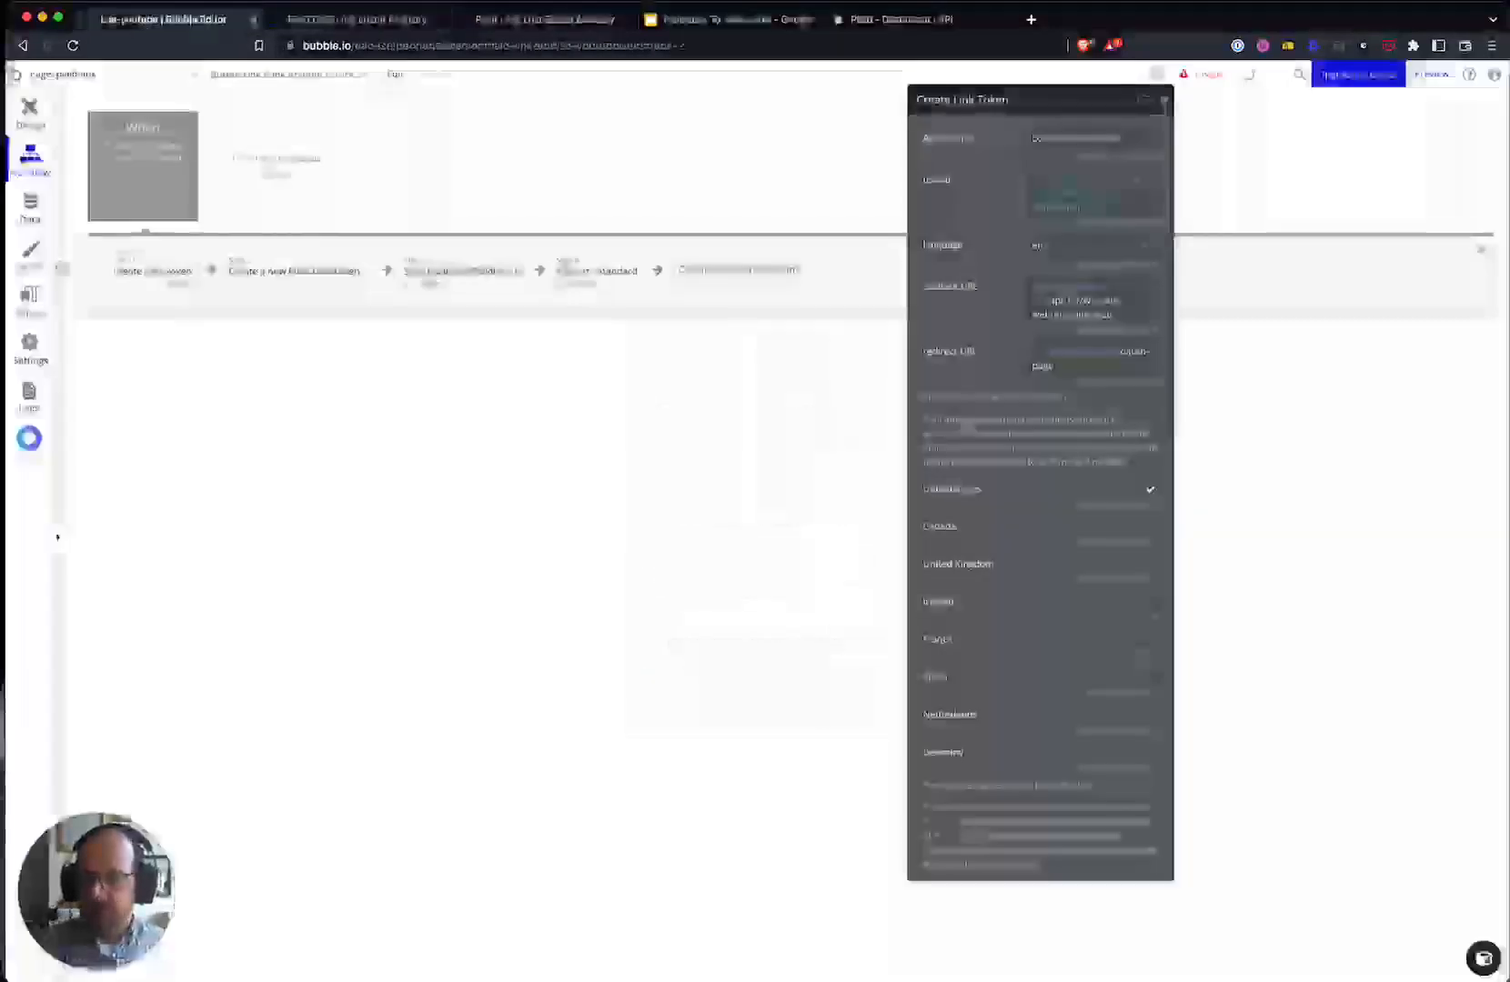
pyautogui.moveTo(1442, 320); pyautogui.dragTo(418, 322)
pyautogui.click(400, 19)
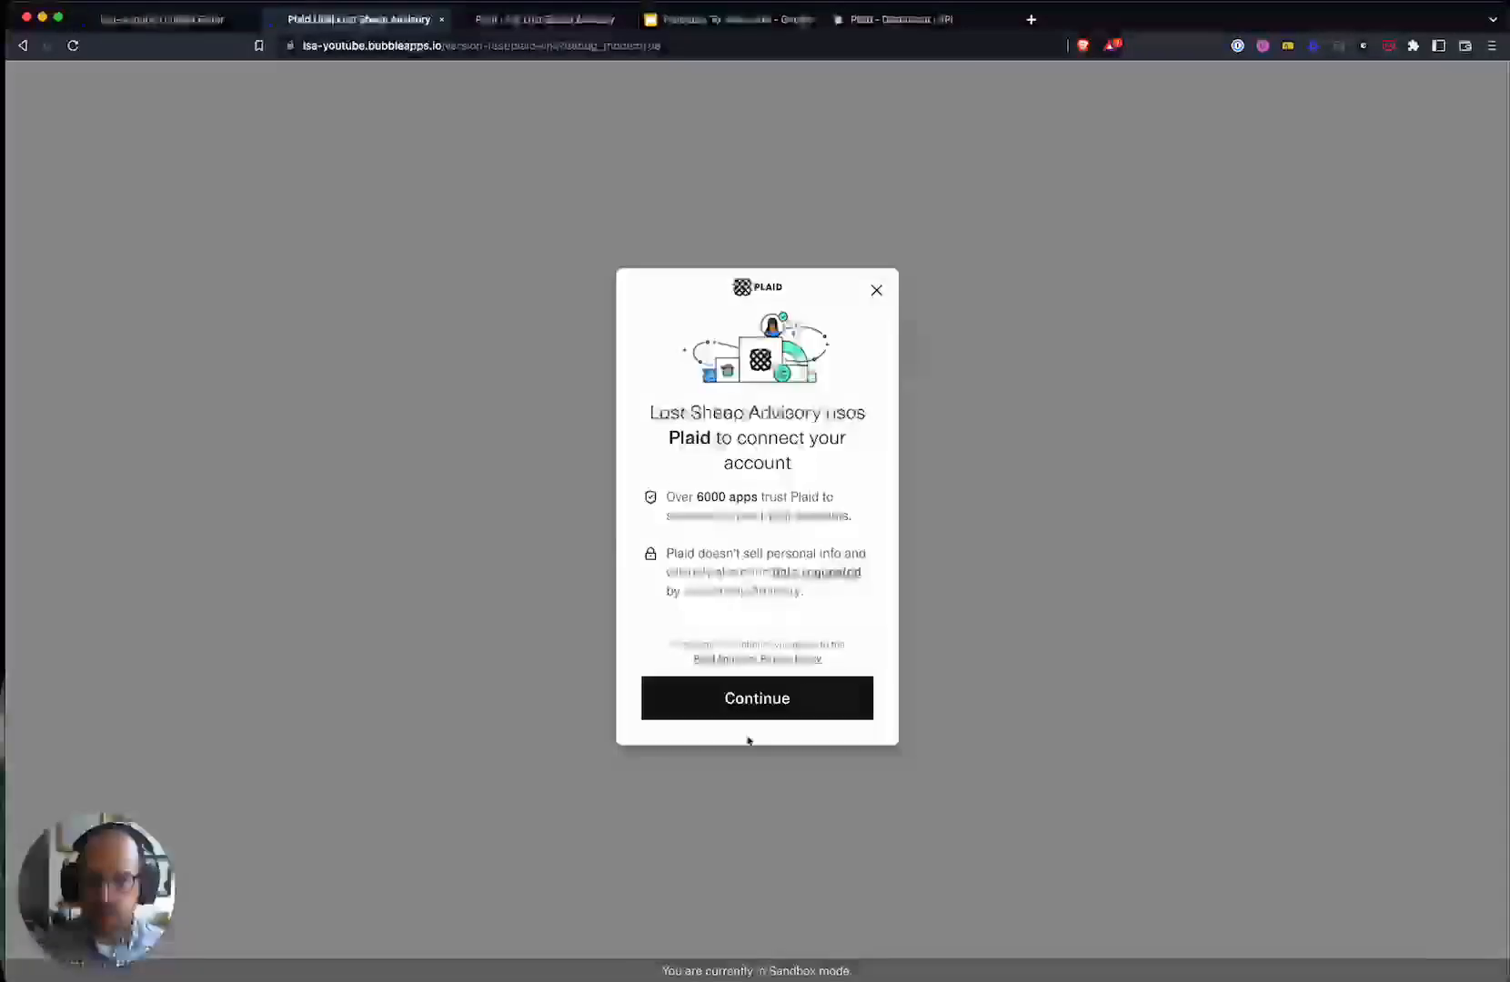
pyautogui.click(748, 699)
pyautogui.click(741, 445)
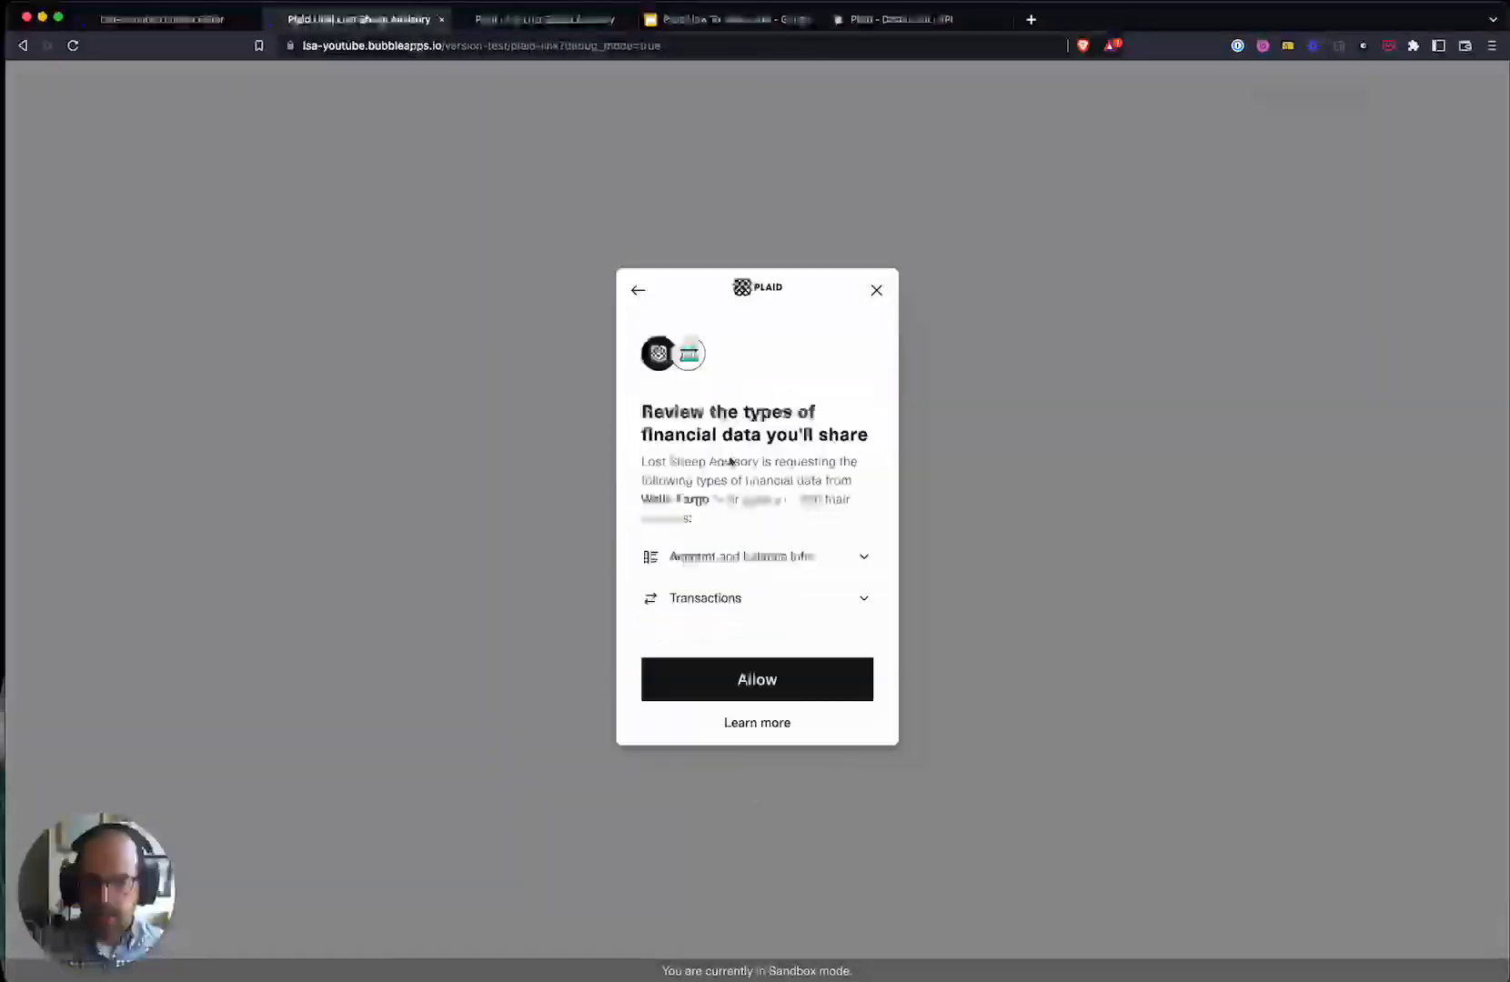
pyautogui.click(748, 678)
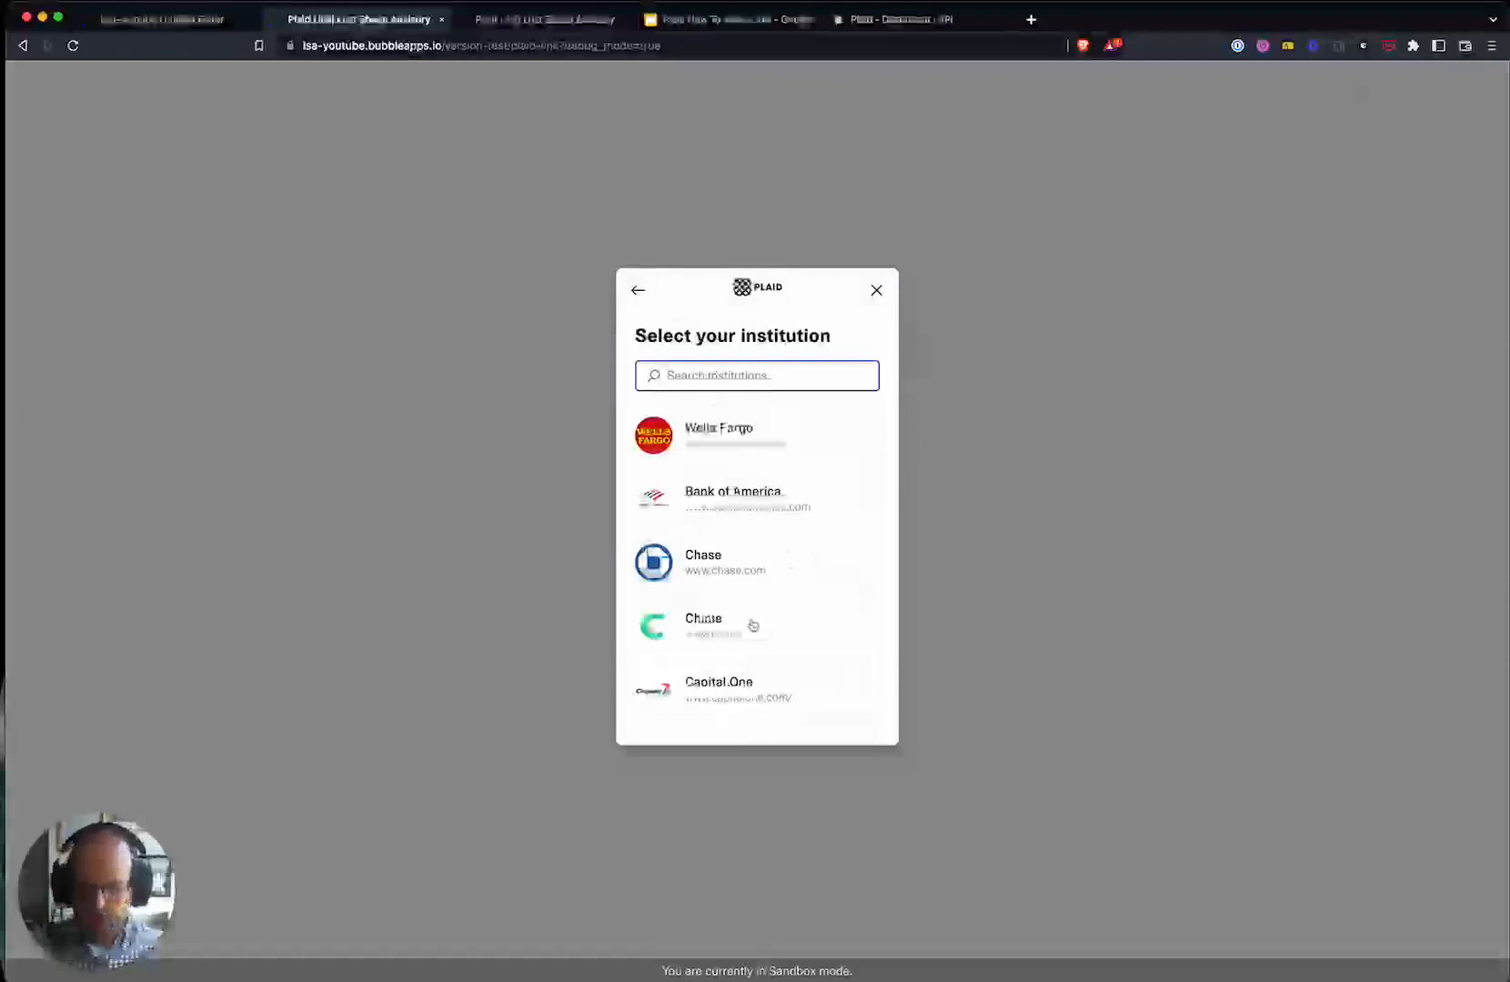
# - Choose Citizens Bank from the bank list and allow sharing the financial data
pyautogui.click(752, 625)
pyautogui.click(638, 290)
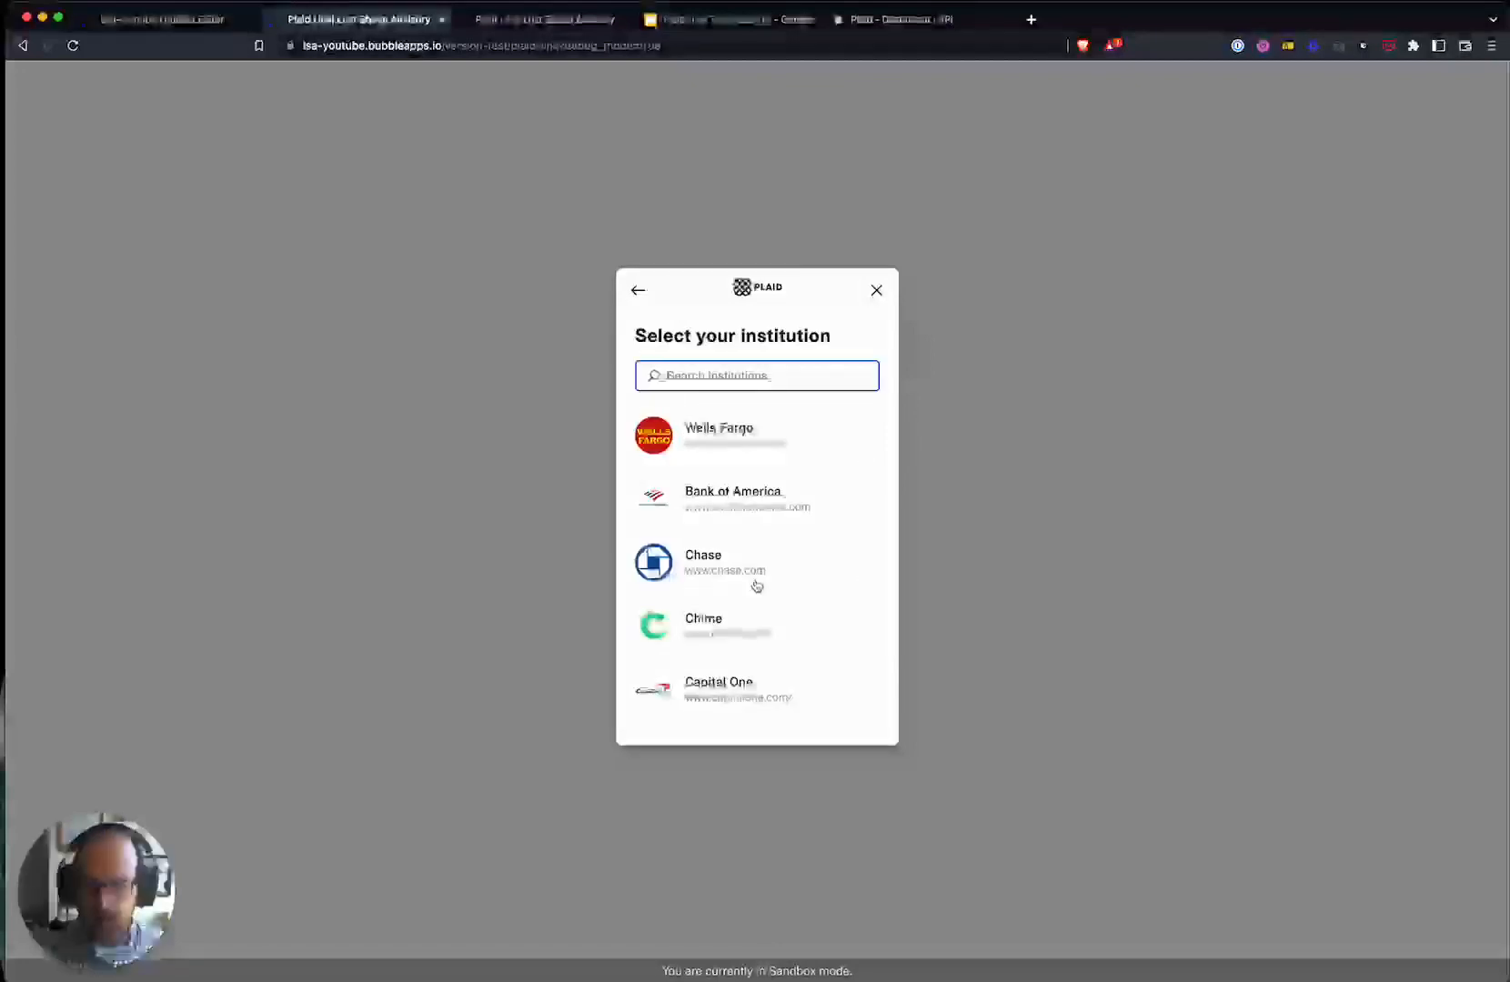
pyautogui.scroll(-5, 755, 586)
pyautogui.click(741, 525)
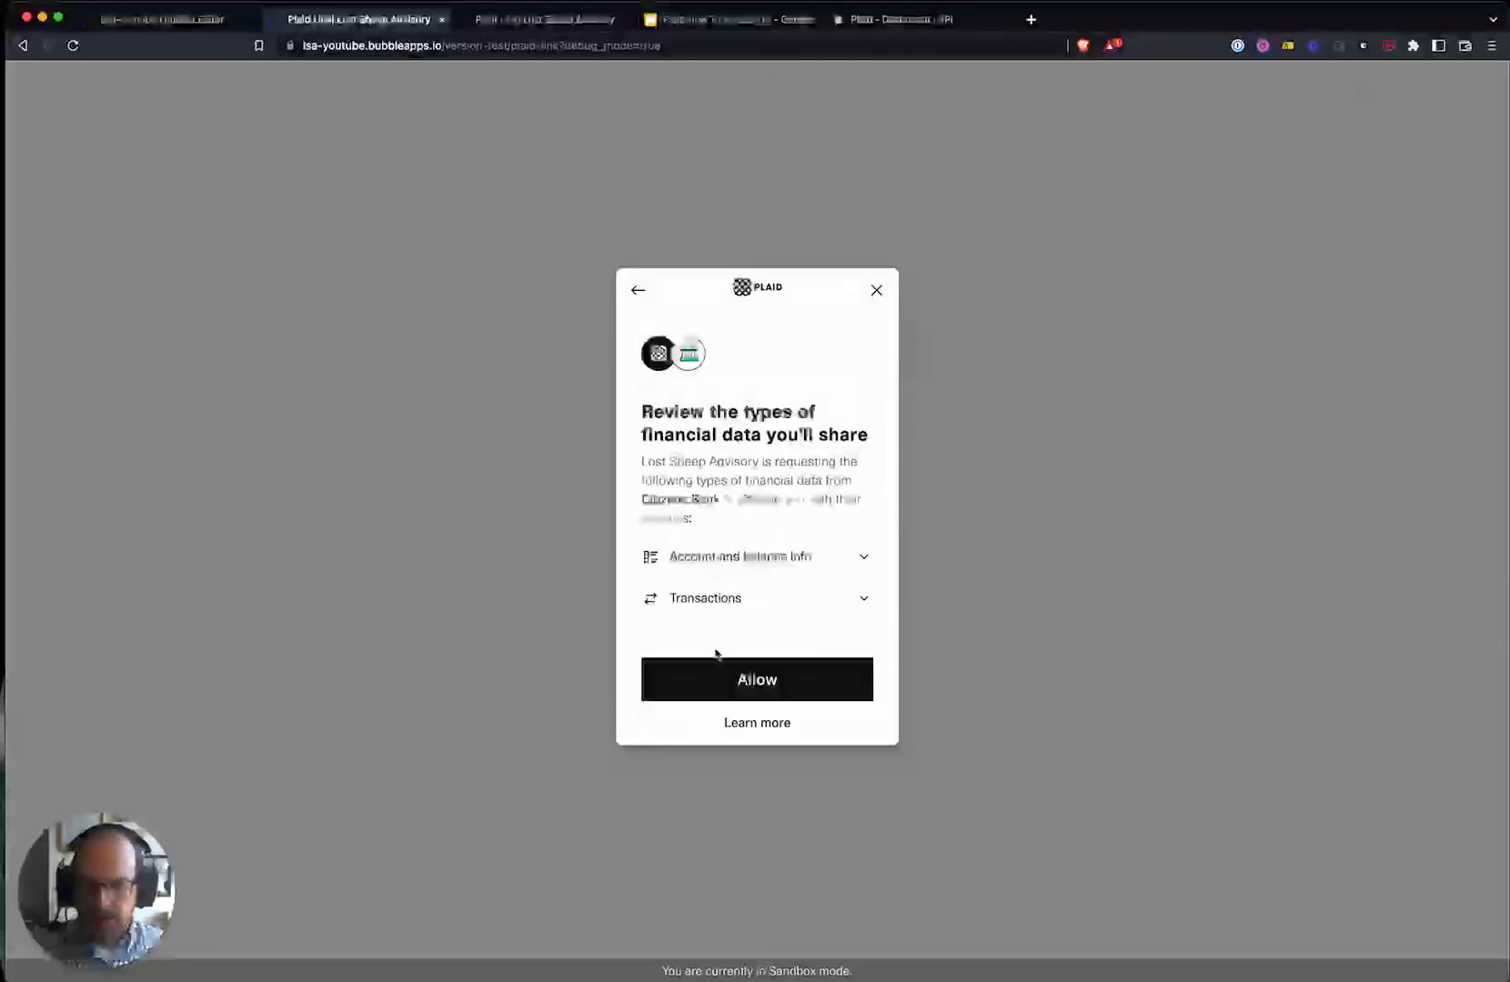
pyautogui.click(728, 679)
# - Log in with the Plaid sandbox test user ID and password
pyautogui.click(734, 523)
pyautogui.write('user_good')
pyautogui.press('Tab')
pyautogui.write('pass_good')
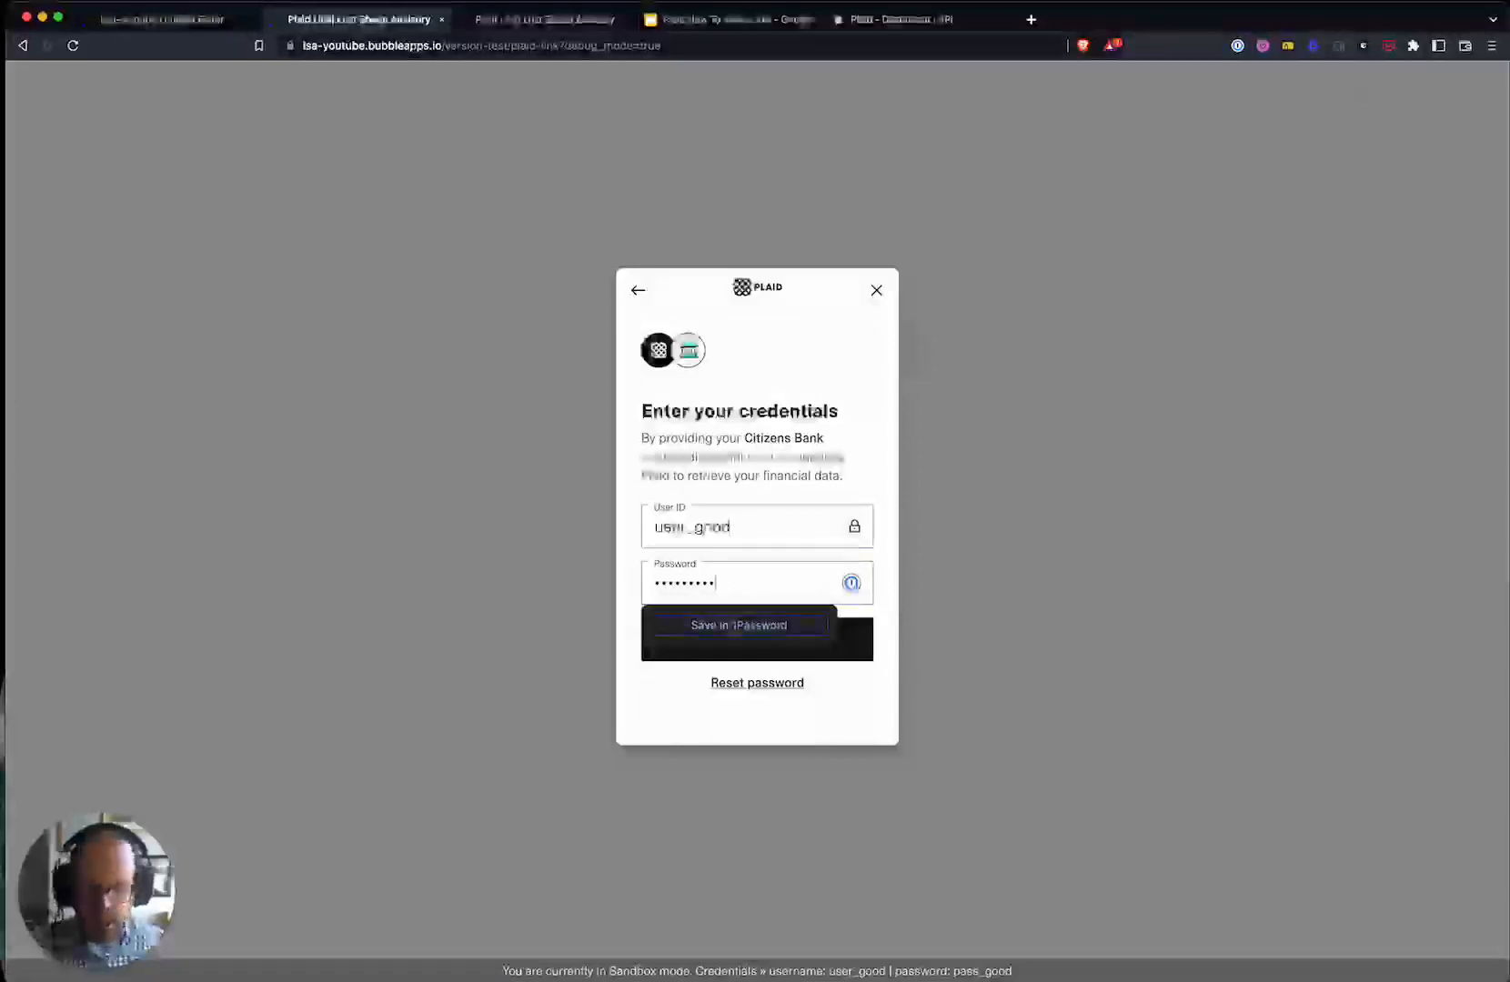
pyautogui.moveTo(609, 970); pyautogui.dragTo(1016, 975)
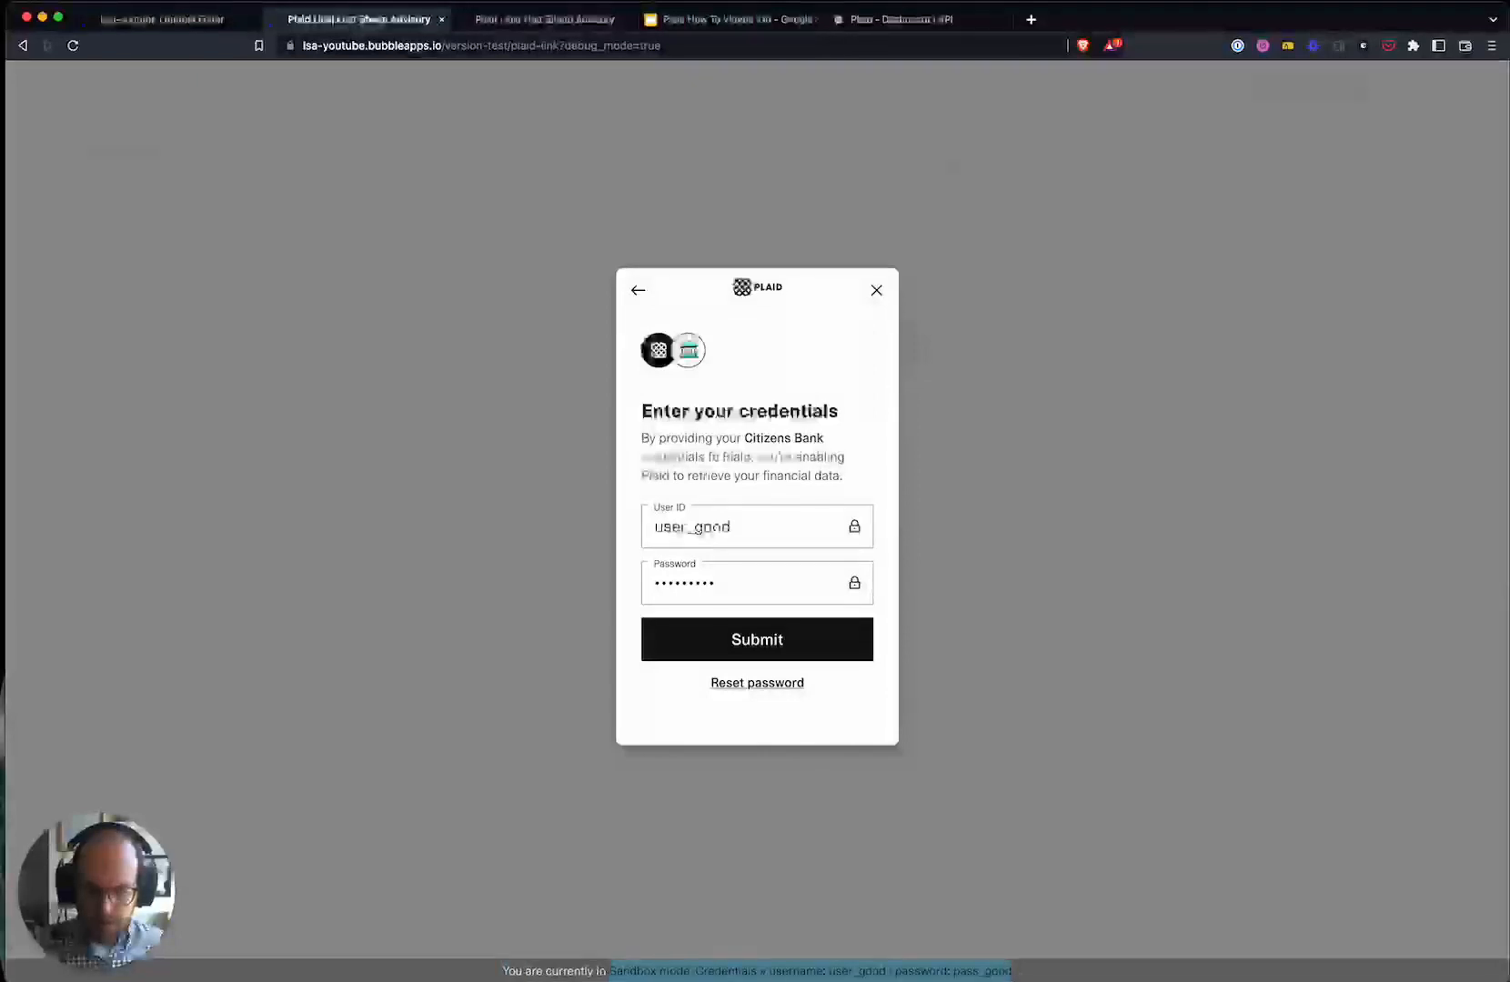
pyautogui.click(847, 978)
pyautogui.click(769, 629)
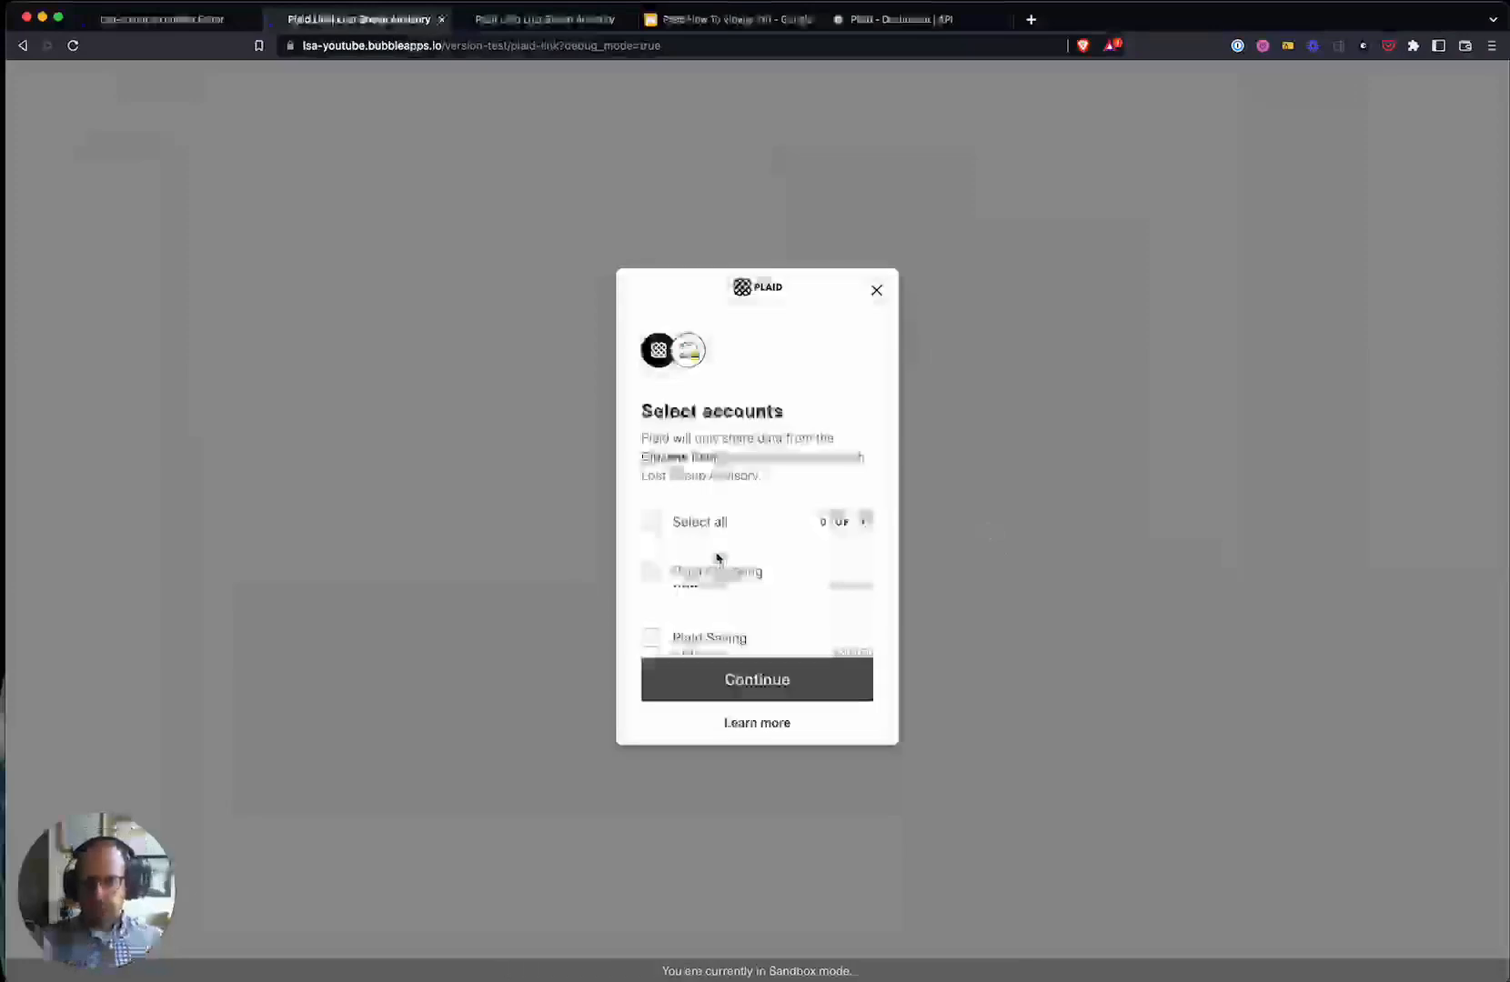
# - Share the Plaid Checking and Plaid Saving accounts and close the success dialog
pyautogui.click(653, 571)
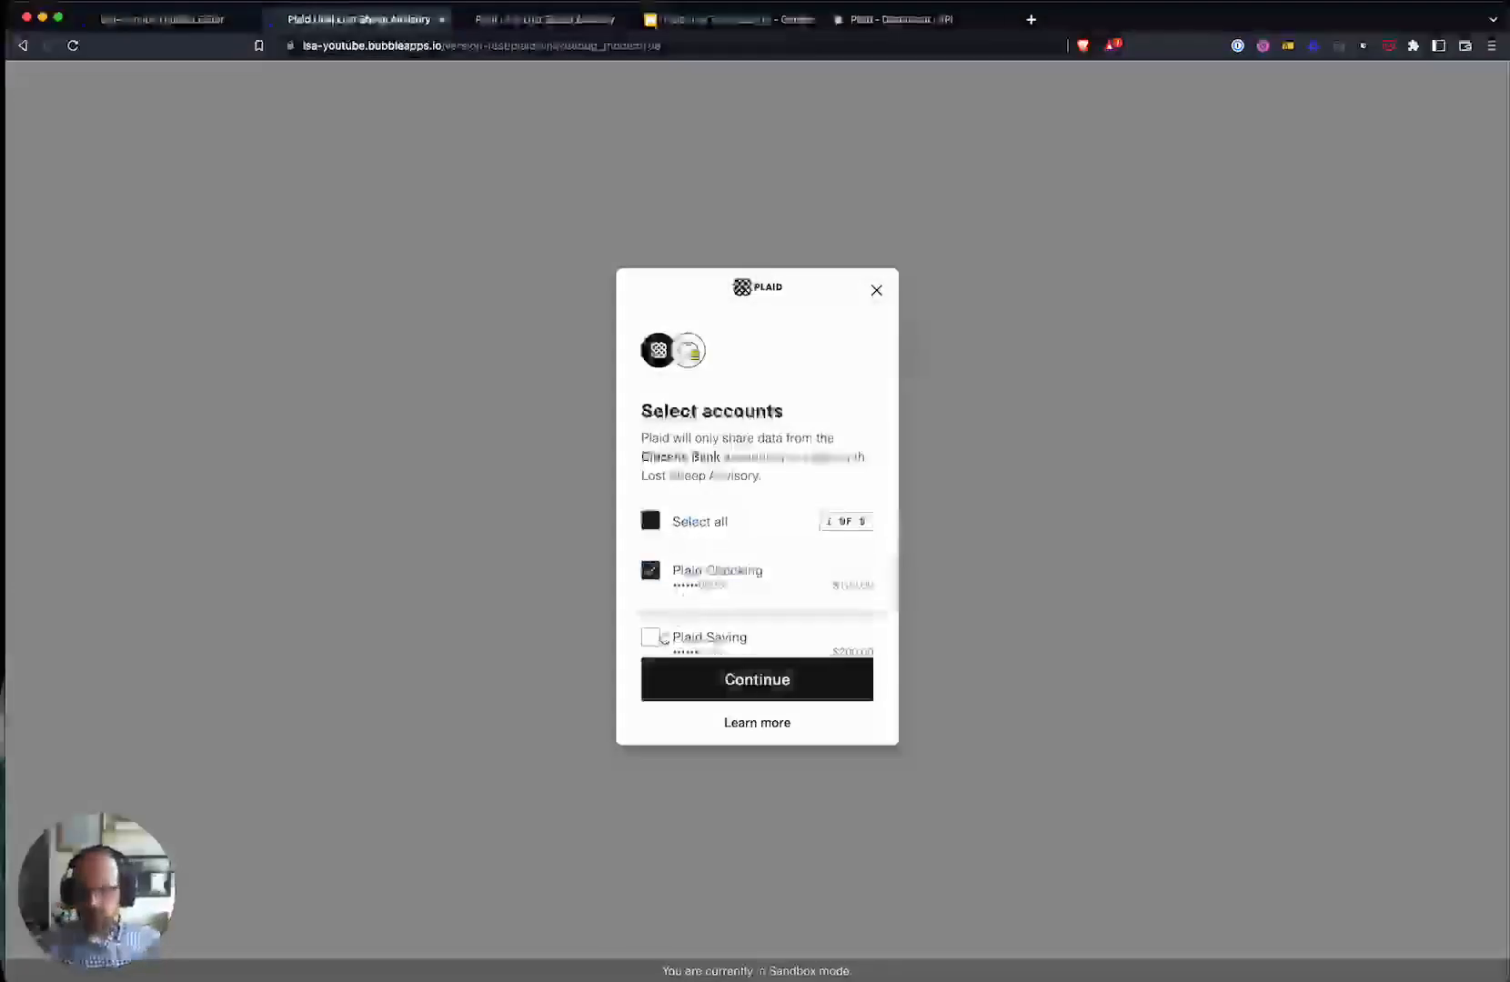
pyautogui.click(718, 628)
pyautogui.scroll(-3, 734, 594)
pyautogui.scroll(3, 691, 528)
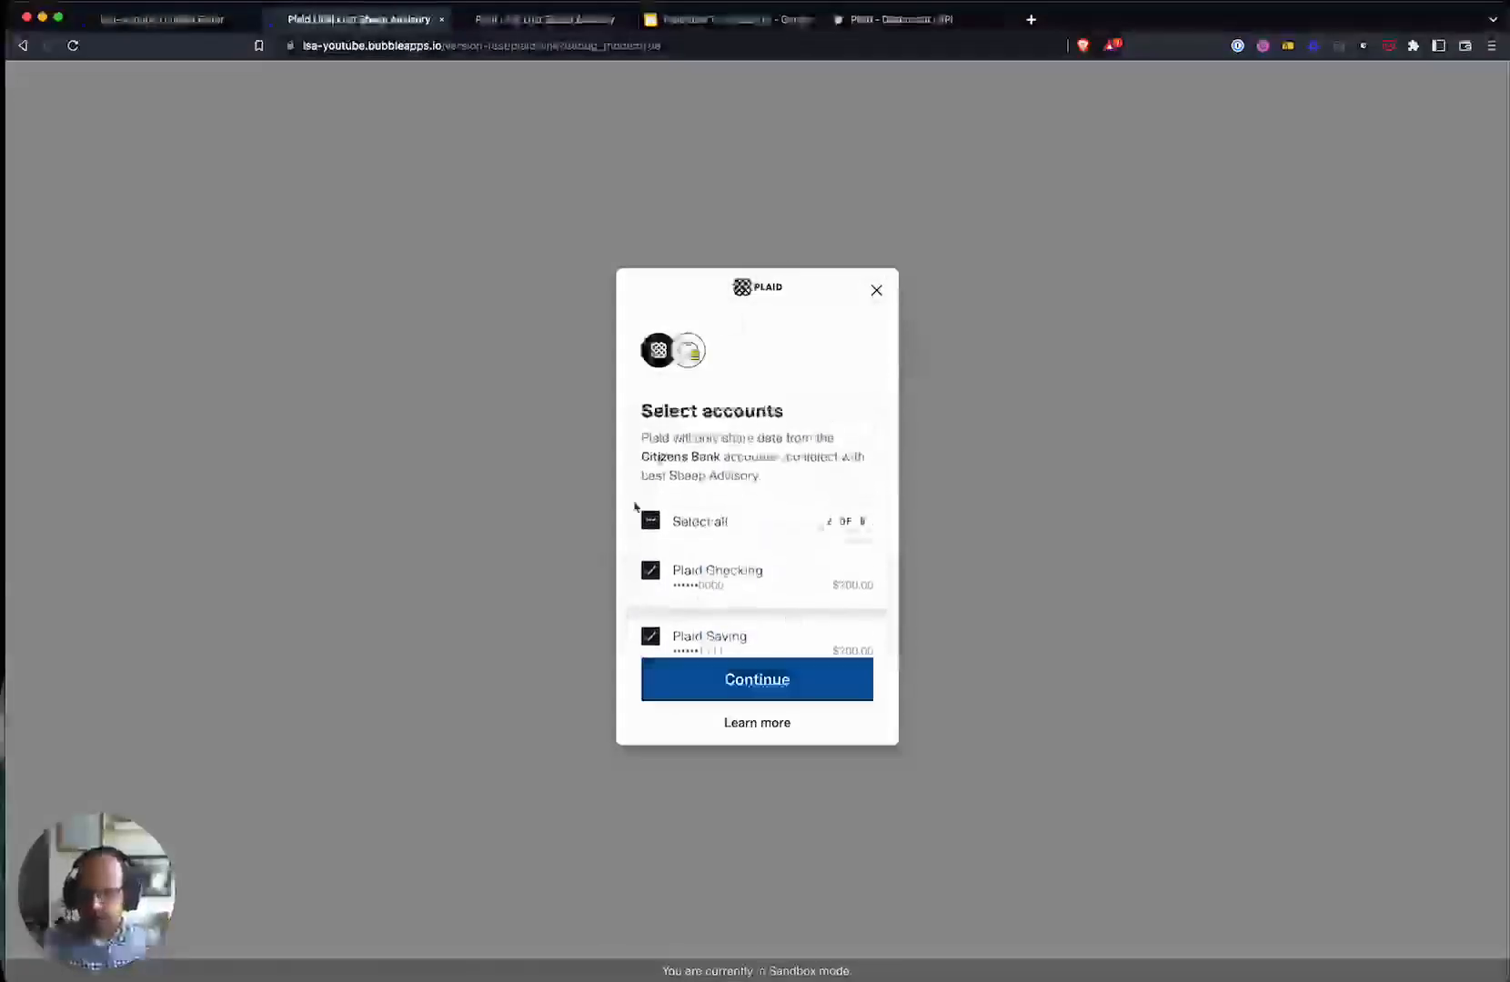
pyautogui.click(764, 687)
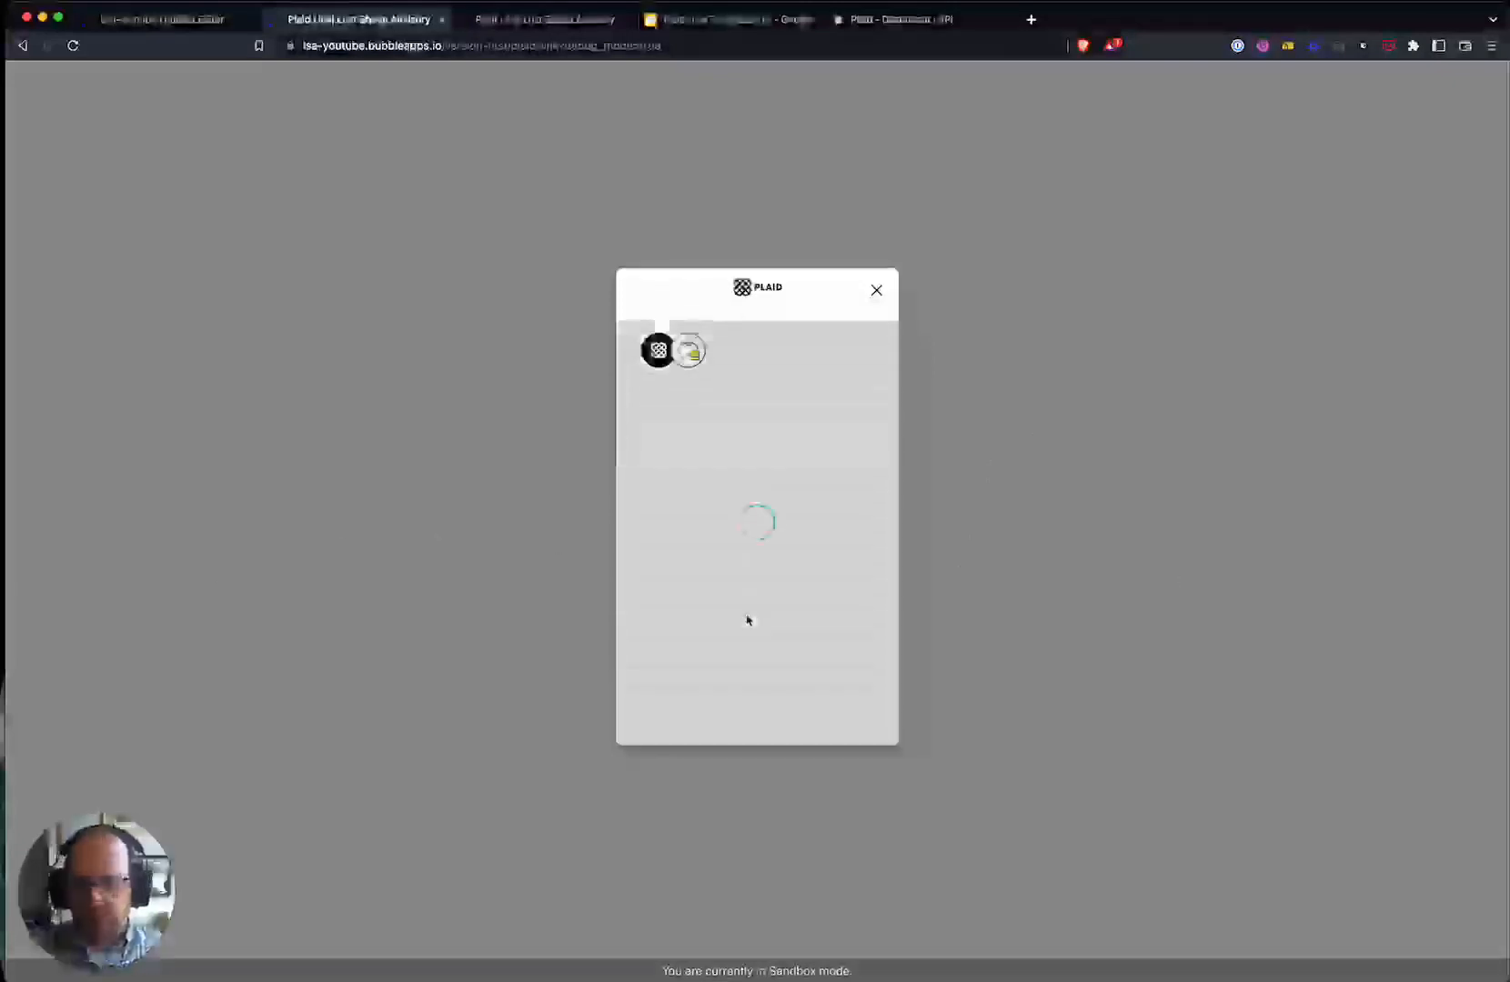
pyautogui.click(753, 713)
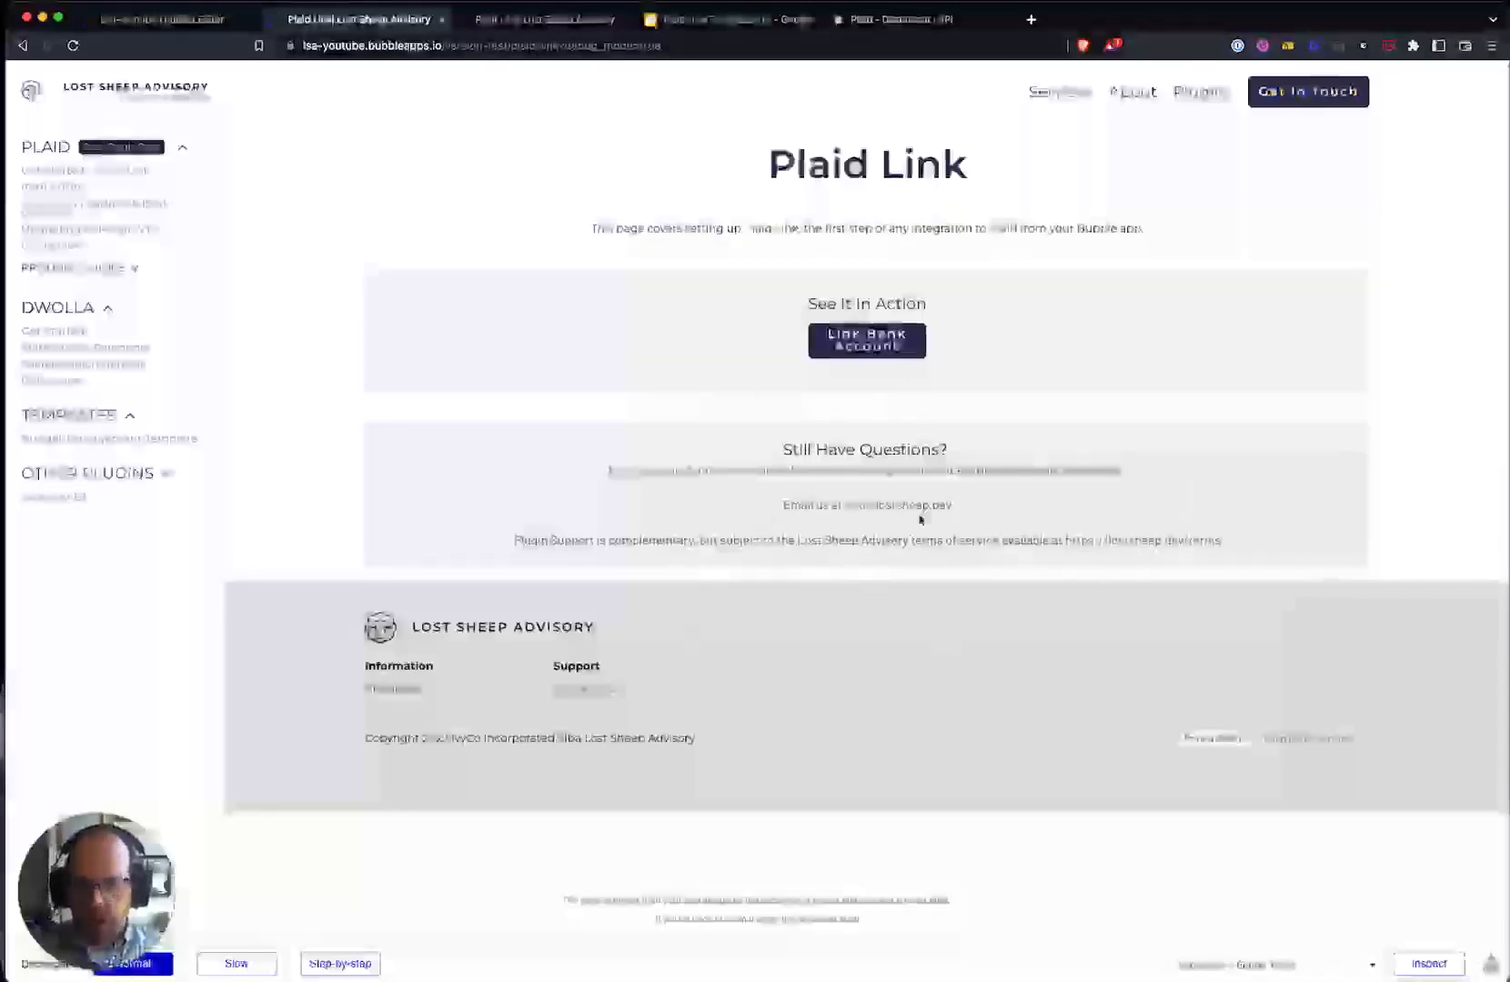
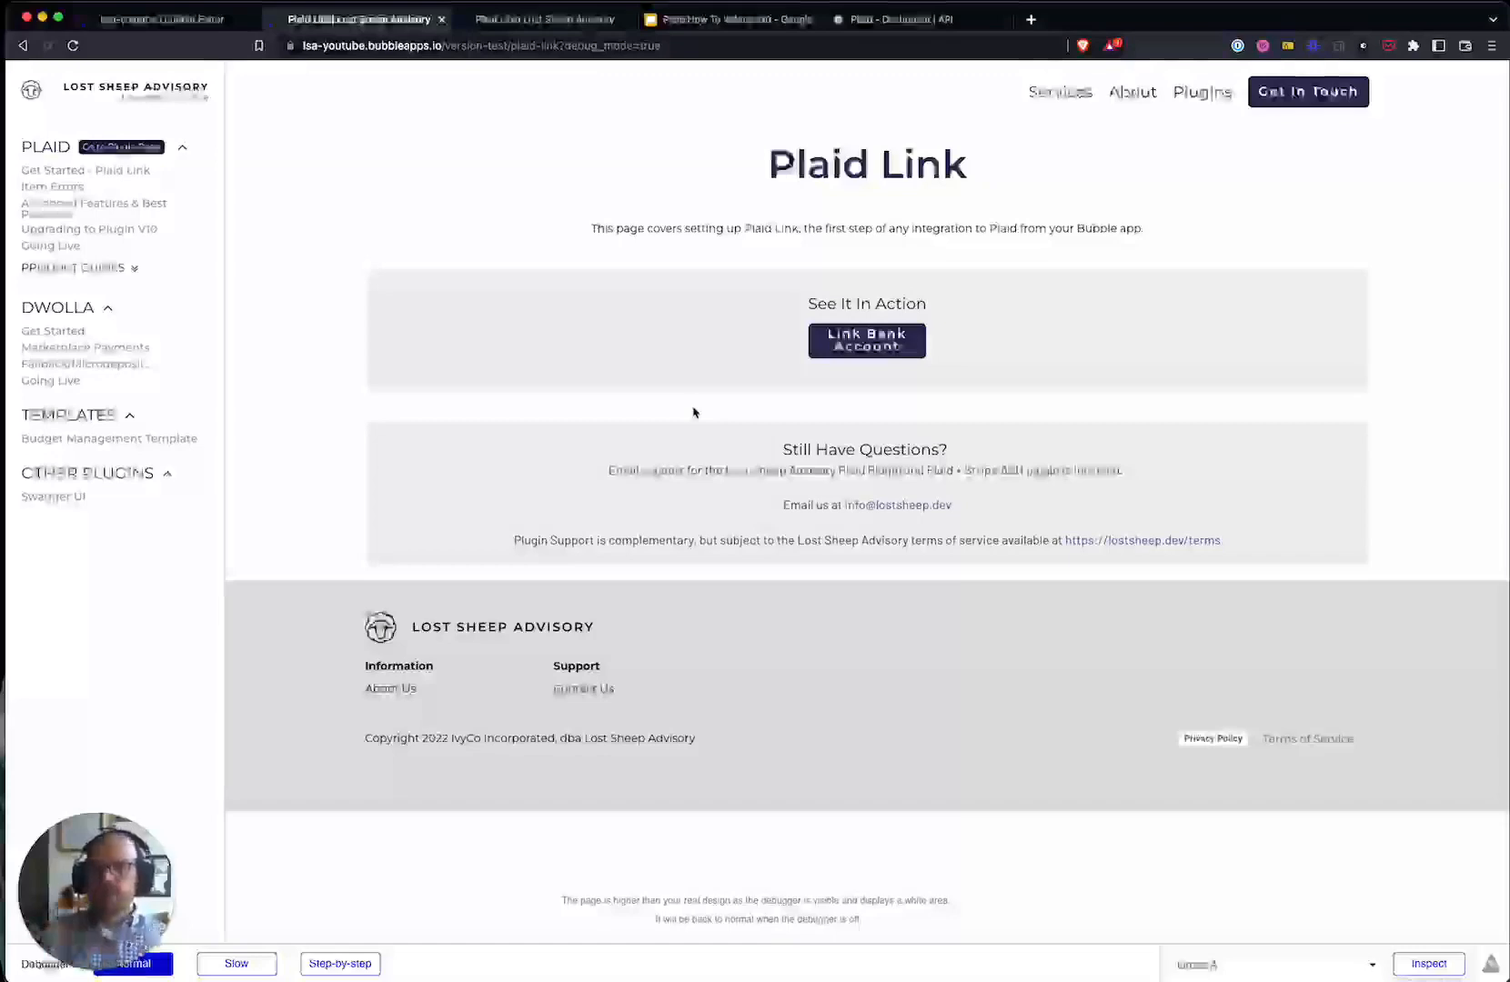
# - Return to the plaid-link page's workflows and bring up the Elements event types for a new event
pyautogui.click(171, 22)
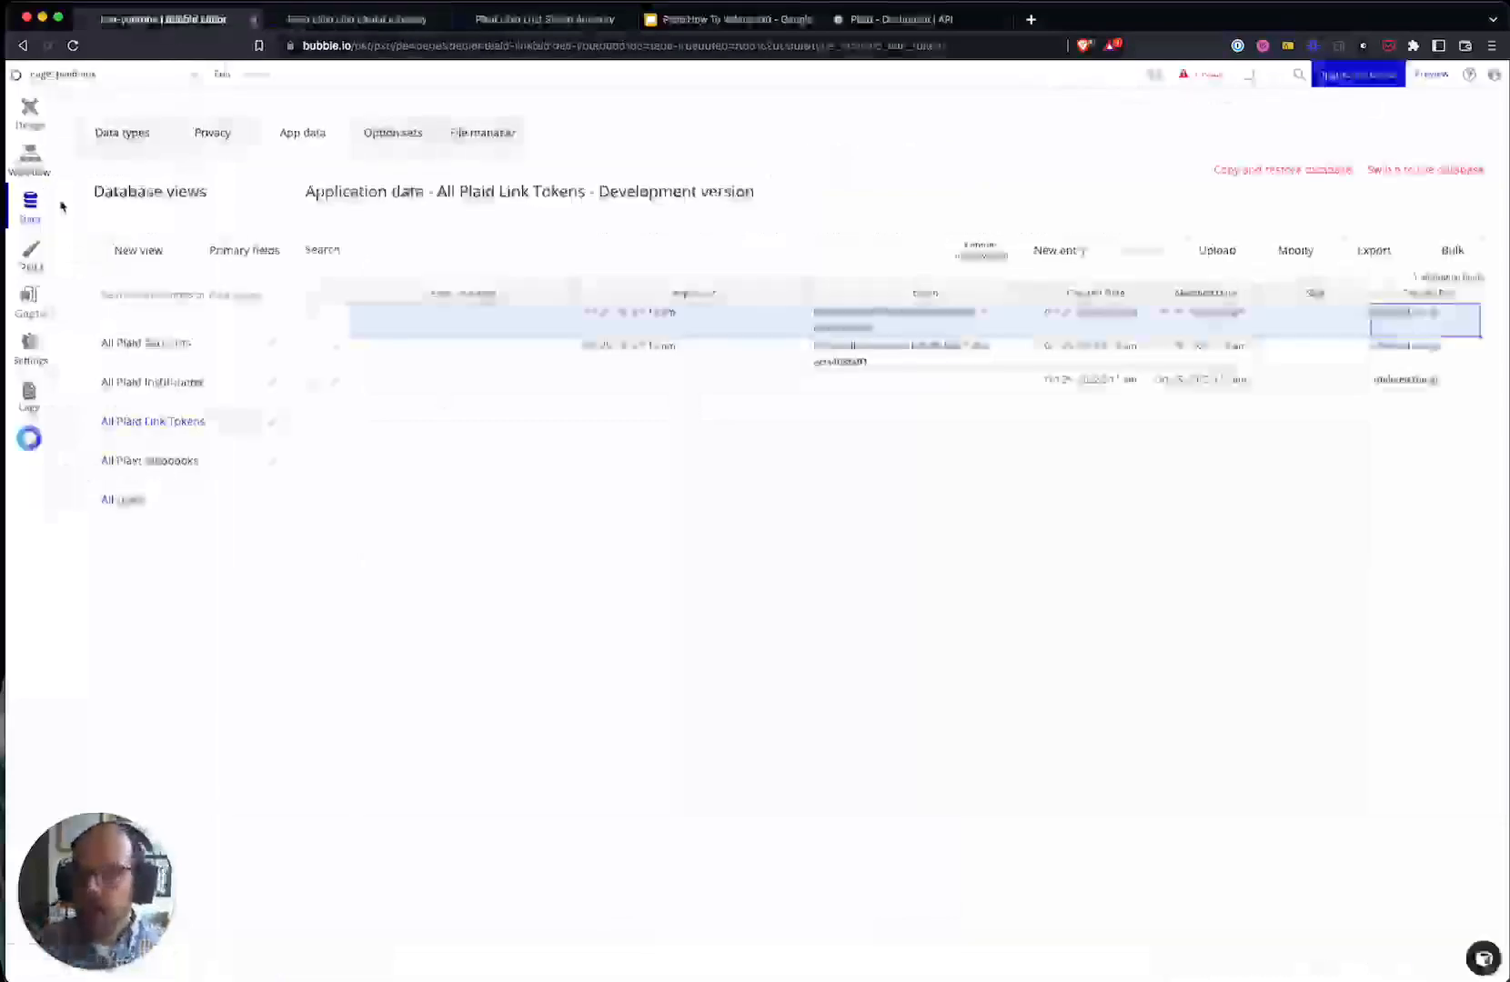
pyautogui.click(30, 157)
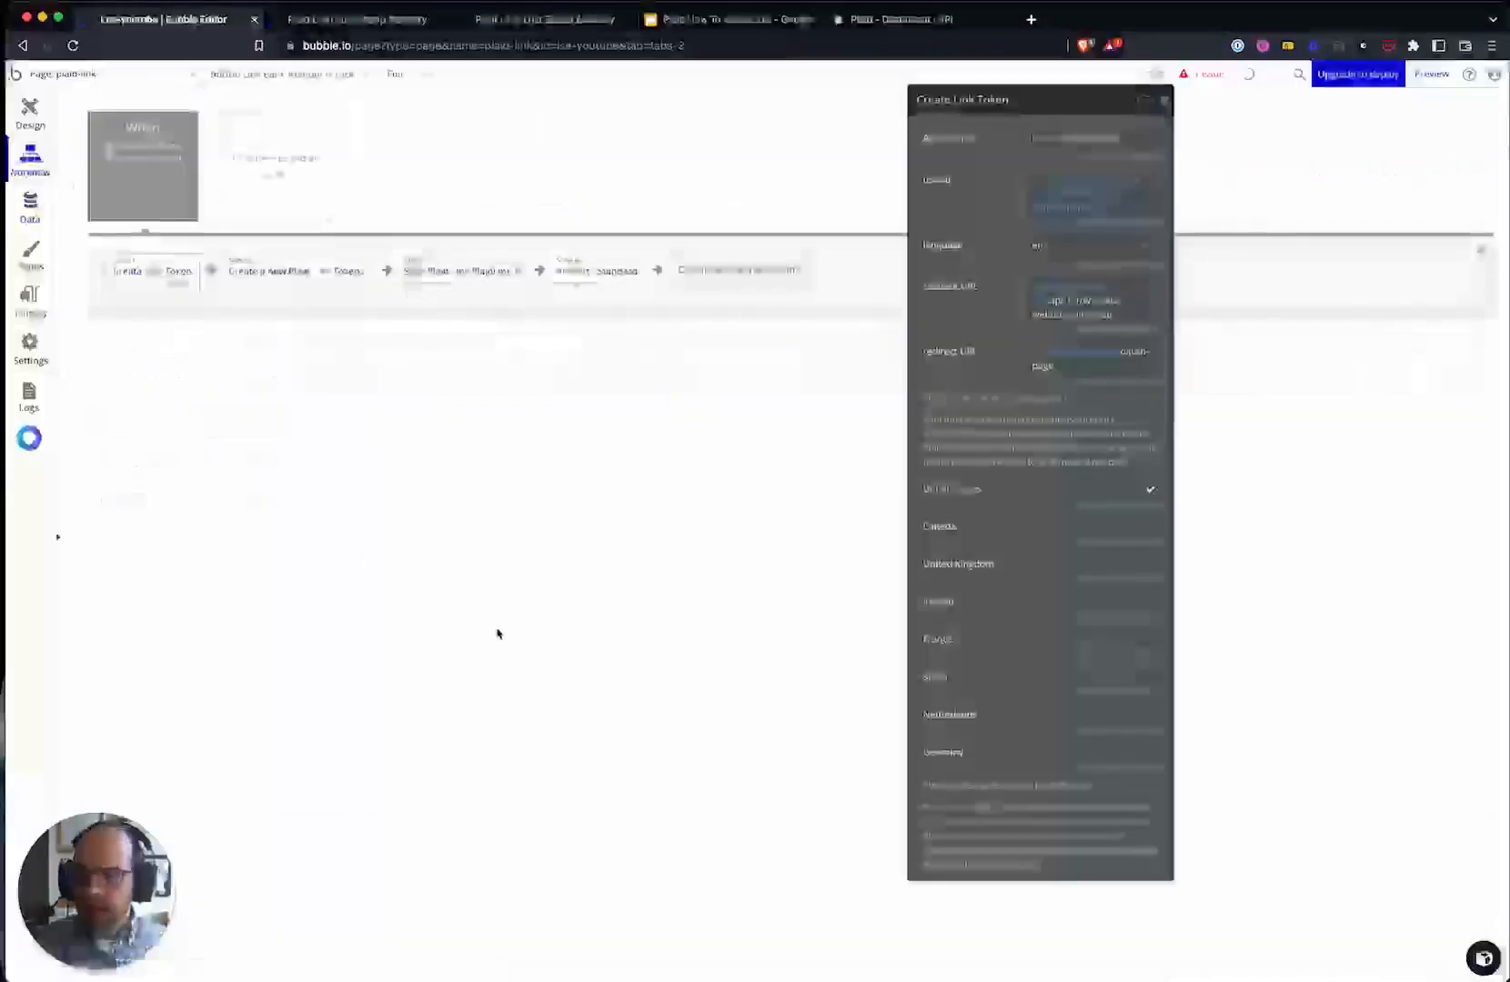
pyautogui.click(1165, 101)
pyautogui.click(141, 197)
pyautogui.click(285, 194)
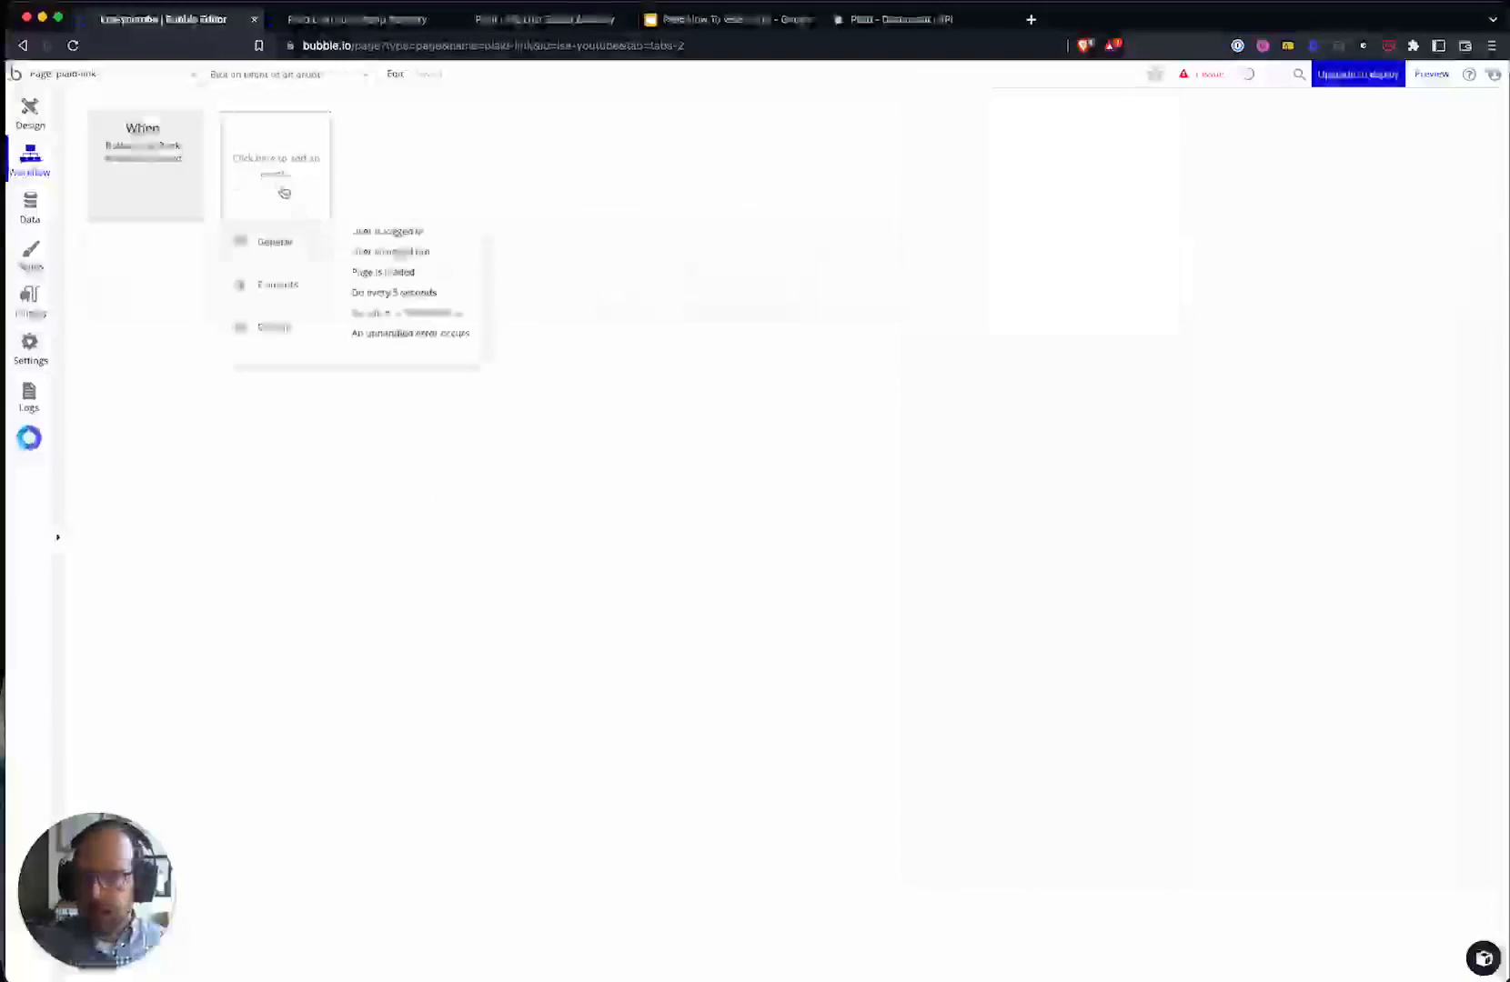
pyautogui.moveTo(313, 286)
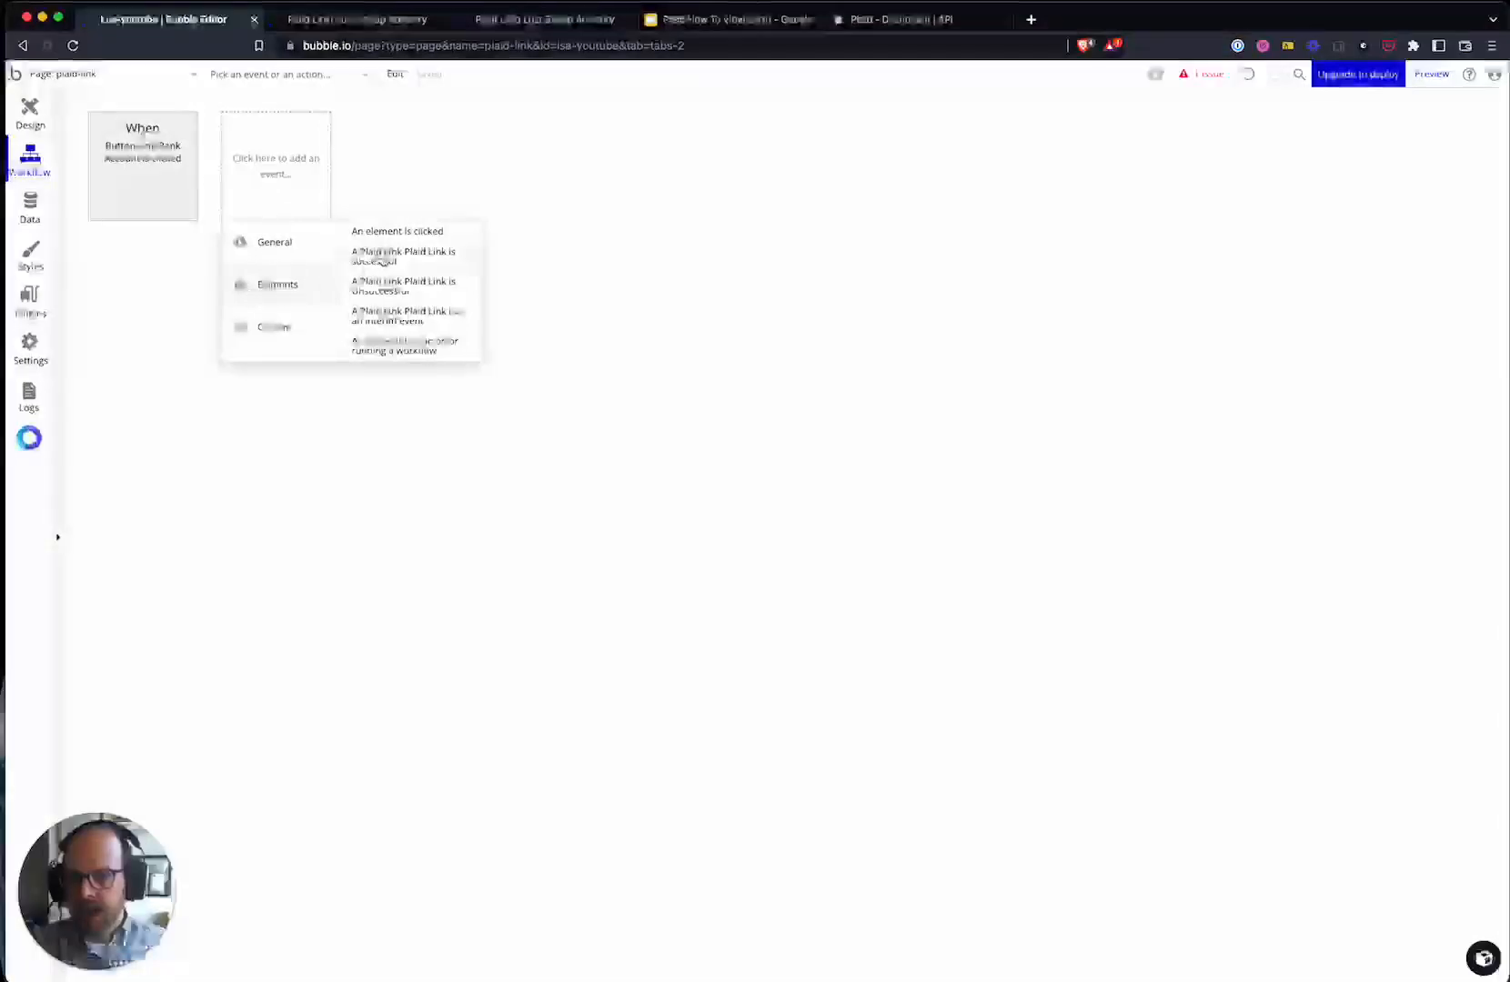
# - Add an 'A PlaidLink Plaid Link is successful' event with a 'Plaid - Exchange Public Token' action
pyautogui.click(382, 256)
pyautogui.moveTo(1002, 189); pyautogui.dragTo(550, 371)
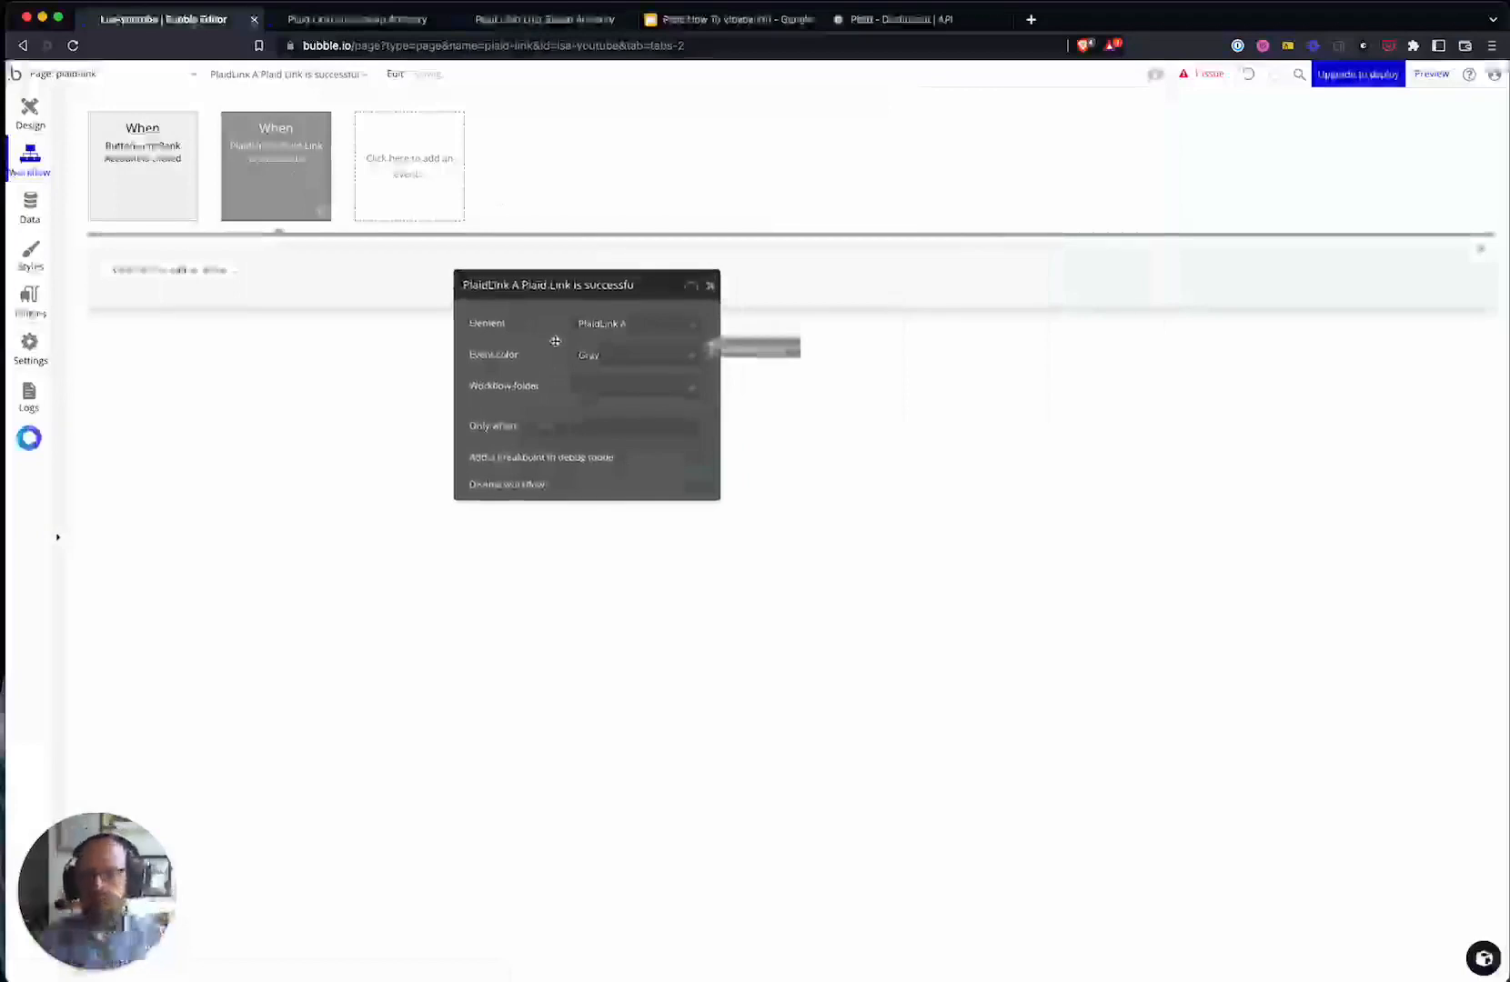
pyautogui.click(179, 283)
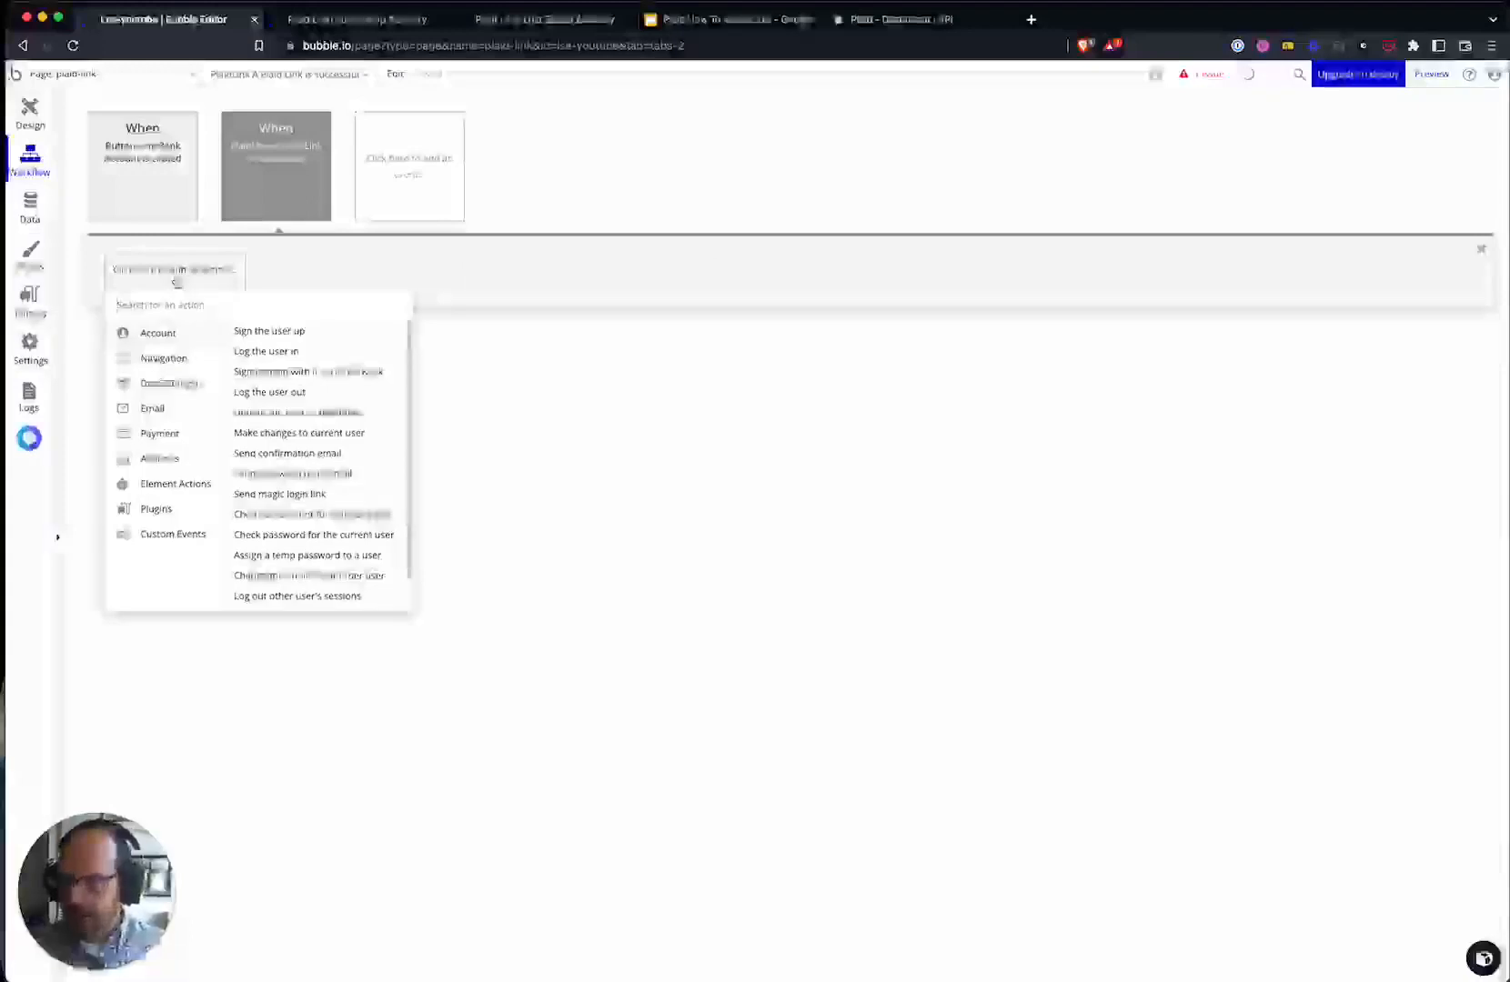
pyautogui.write('exch')
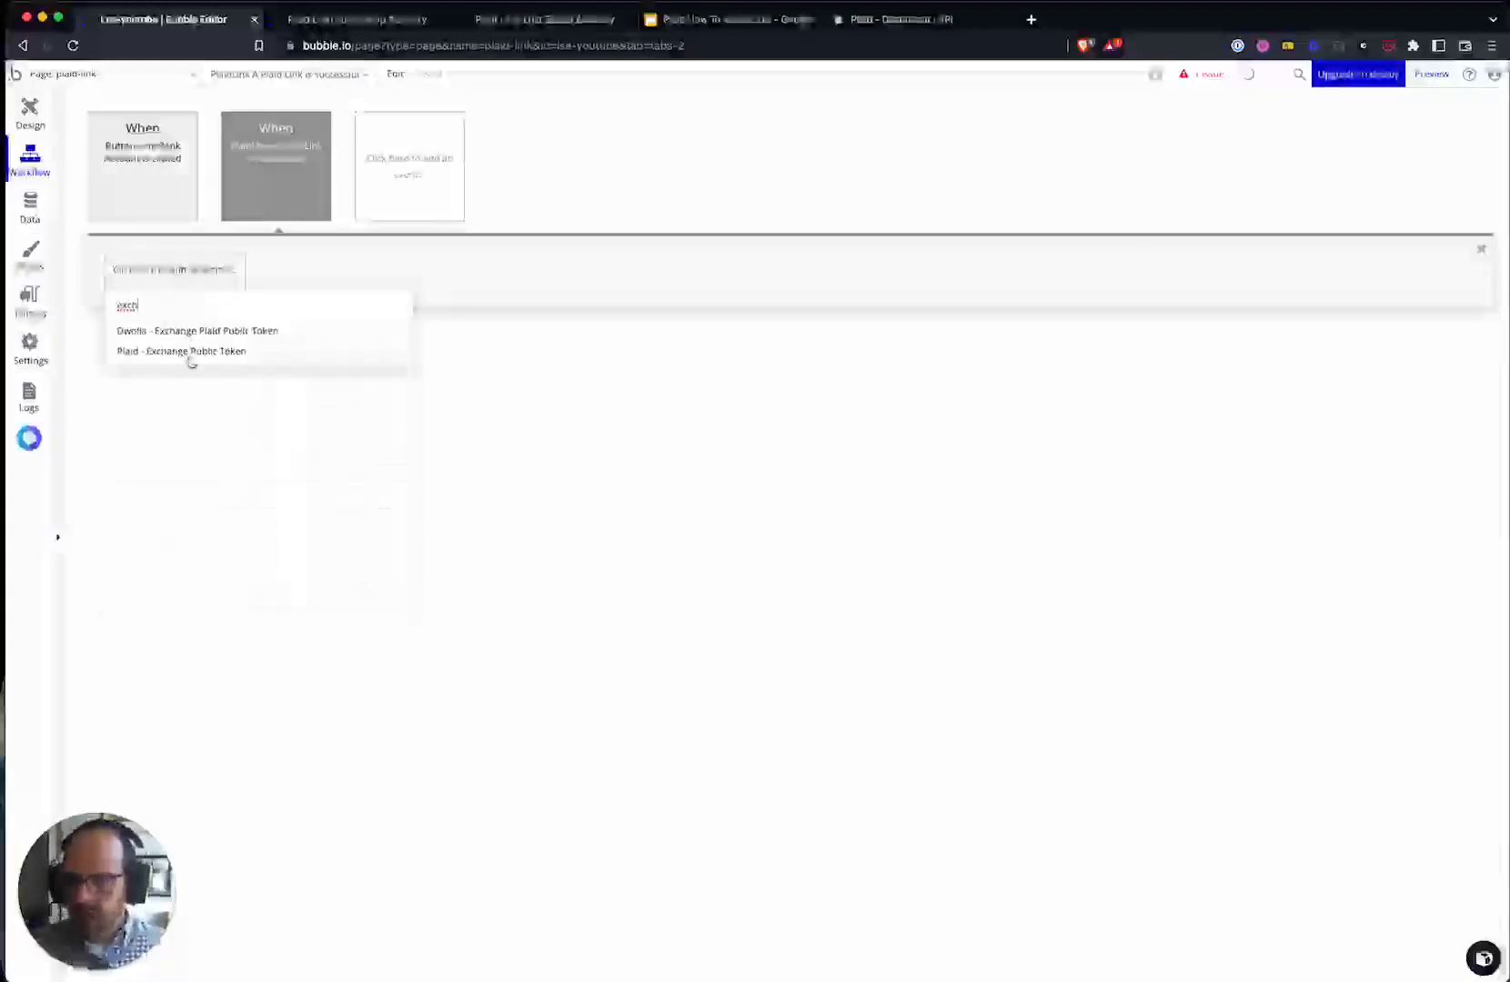
pyautogui.click(190, 355)
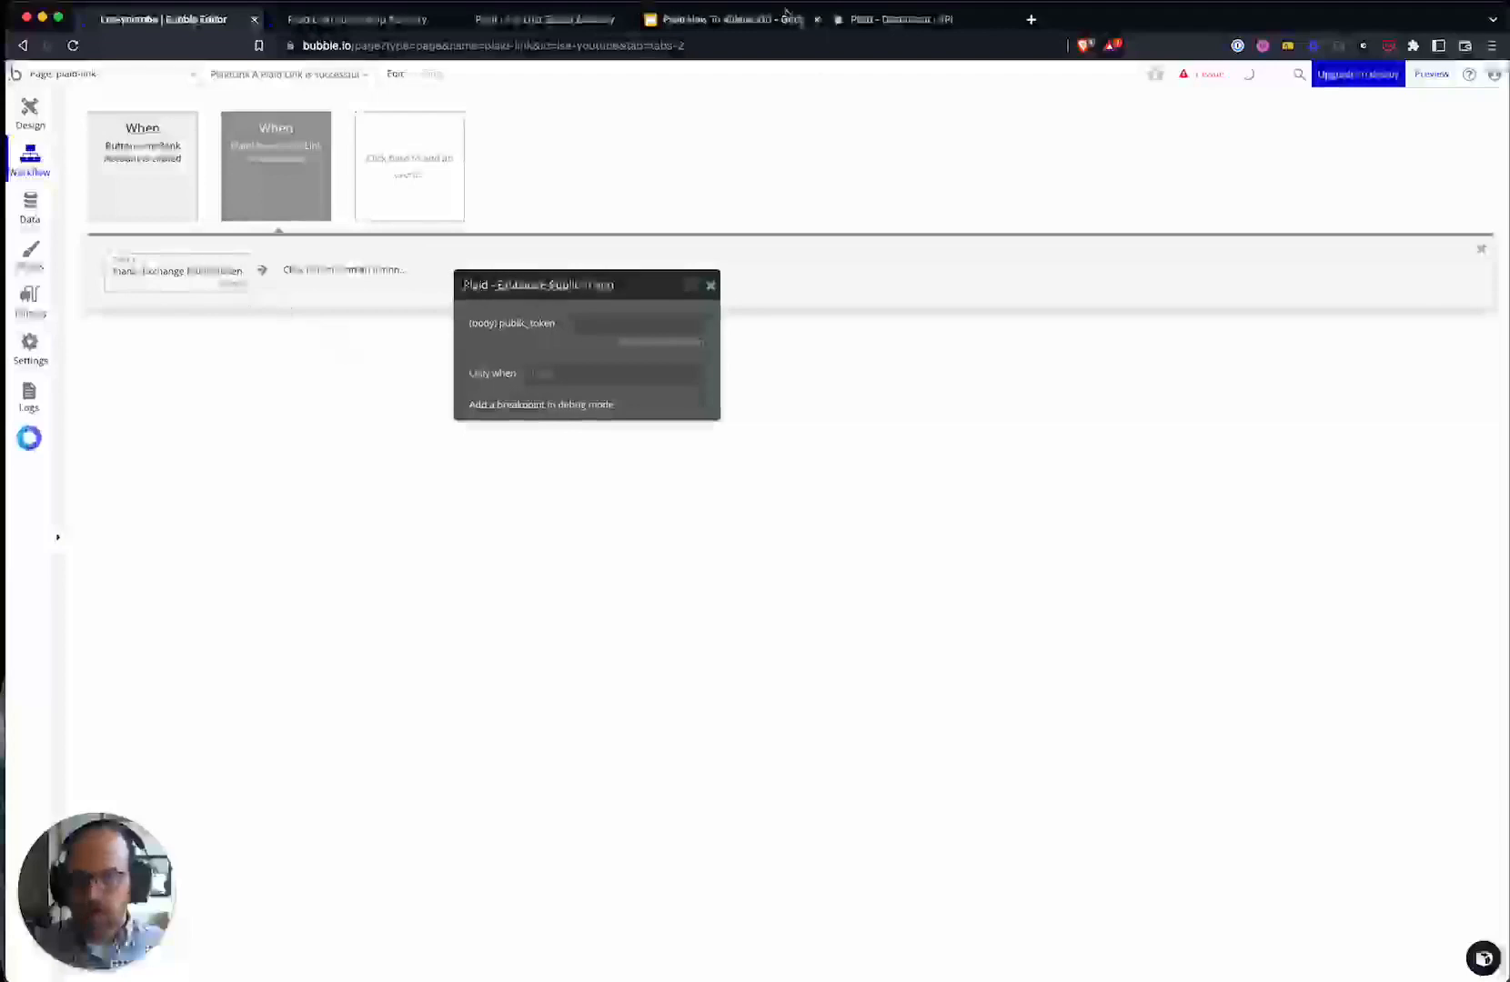
# - Review the Plaid flow diagram slide and the live Plaid Link pages, then return to the editor
pyautogui.click(706, 26)
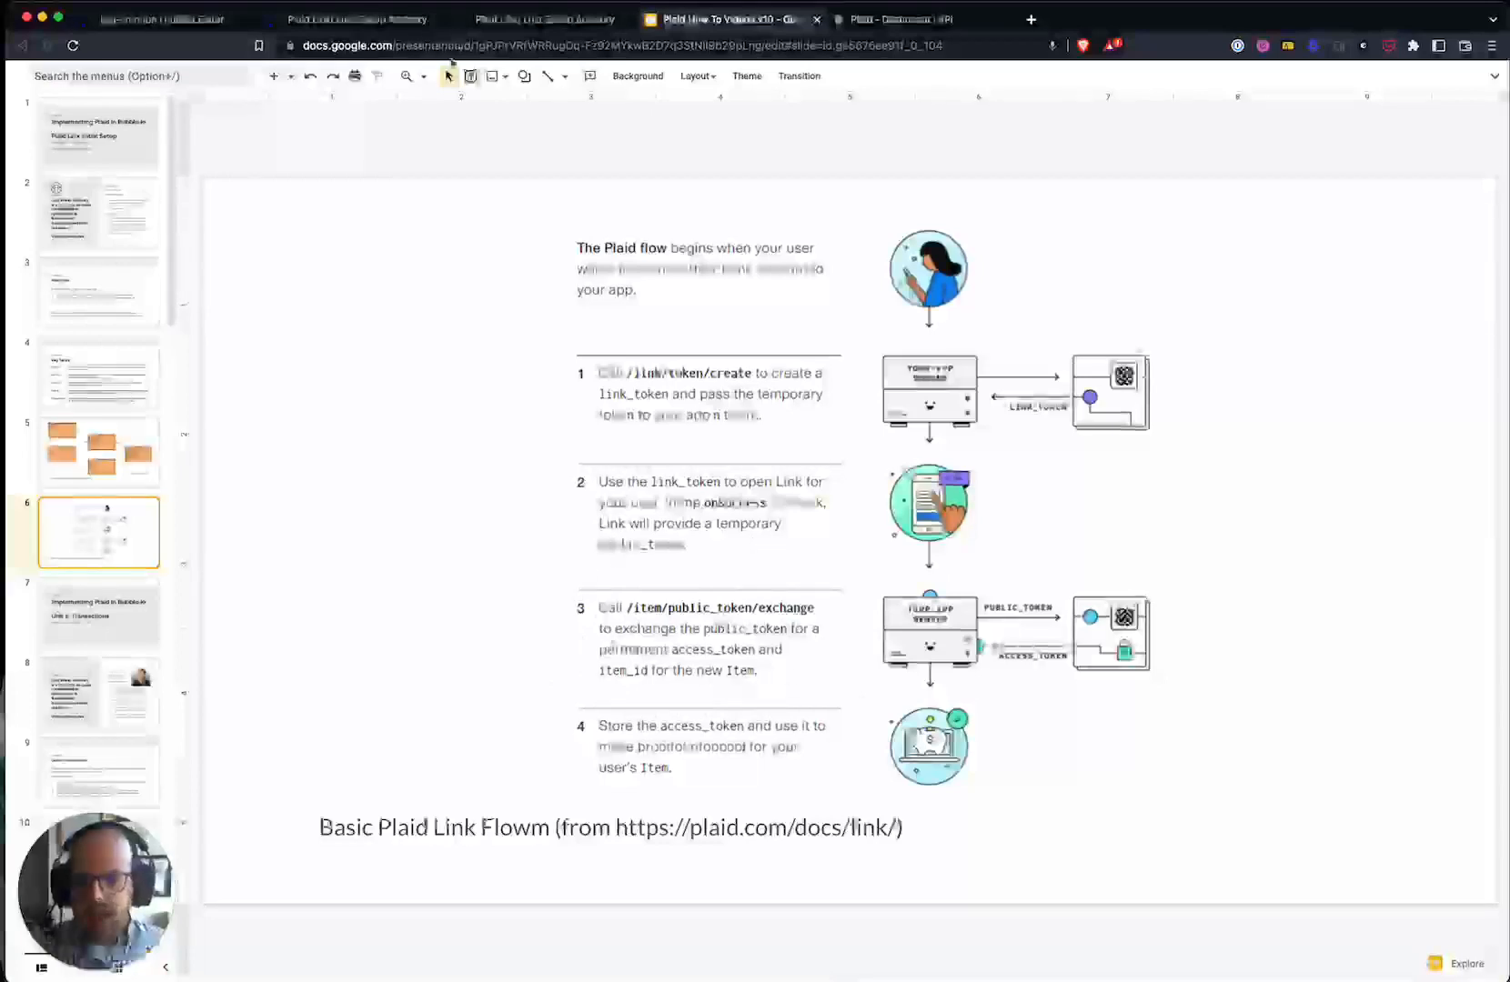
pyautogui.click(471, 18)
pyautogui.click(424, 20)
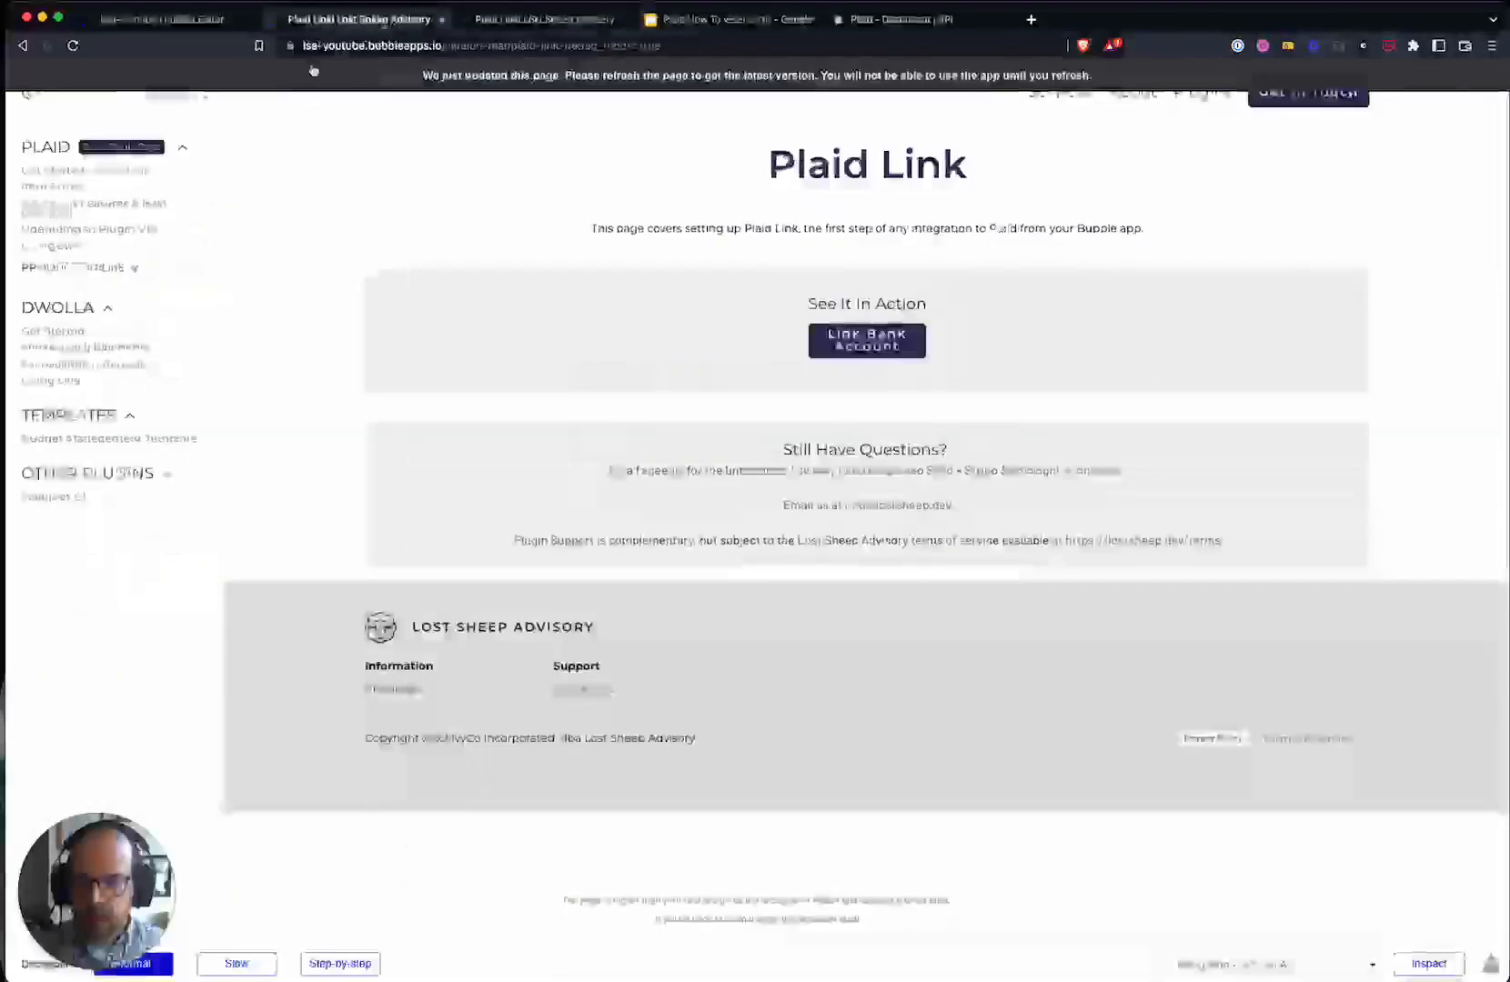
pyautogui.click(178, 19)
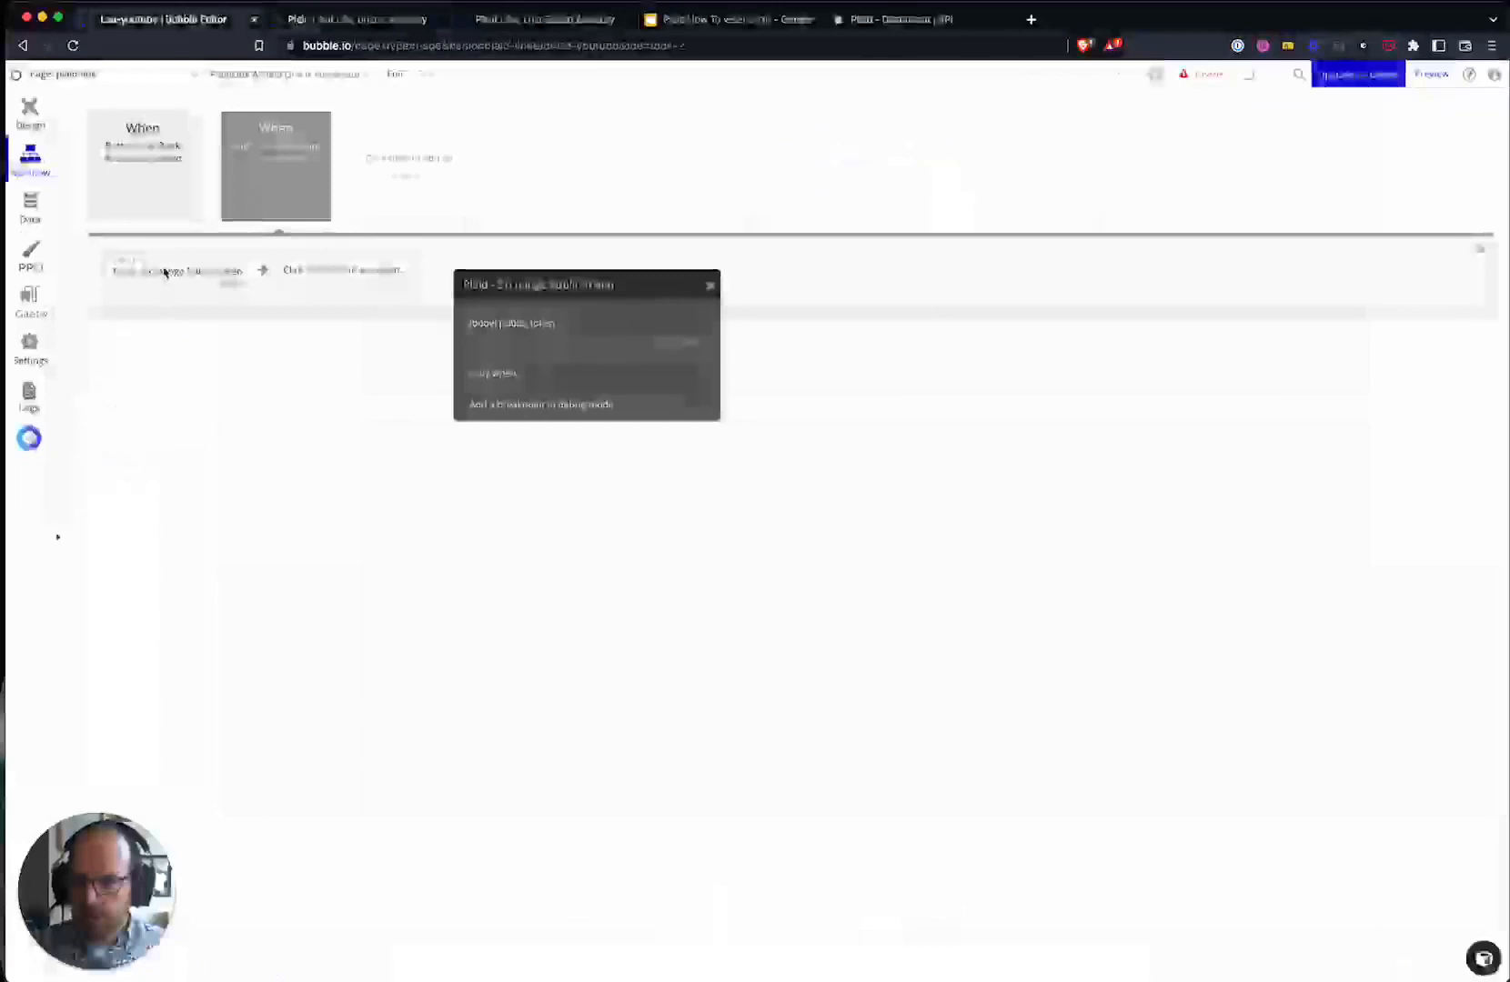
# - Set the exchange step's public_token to This PlaidLink's public_token
pyautogui.click(641, 323)
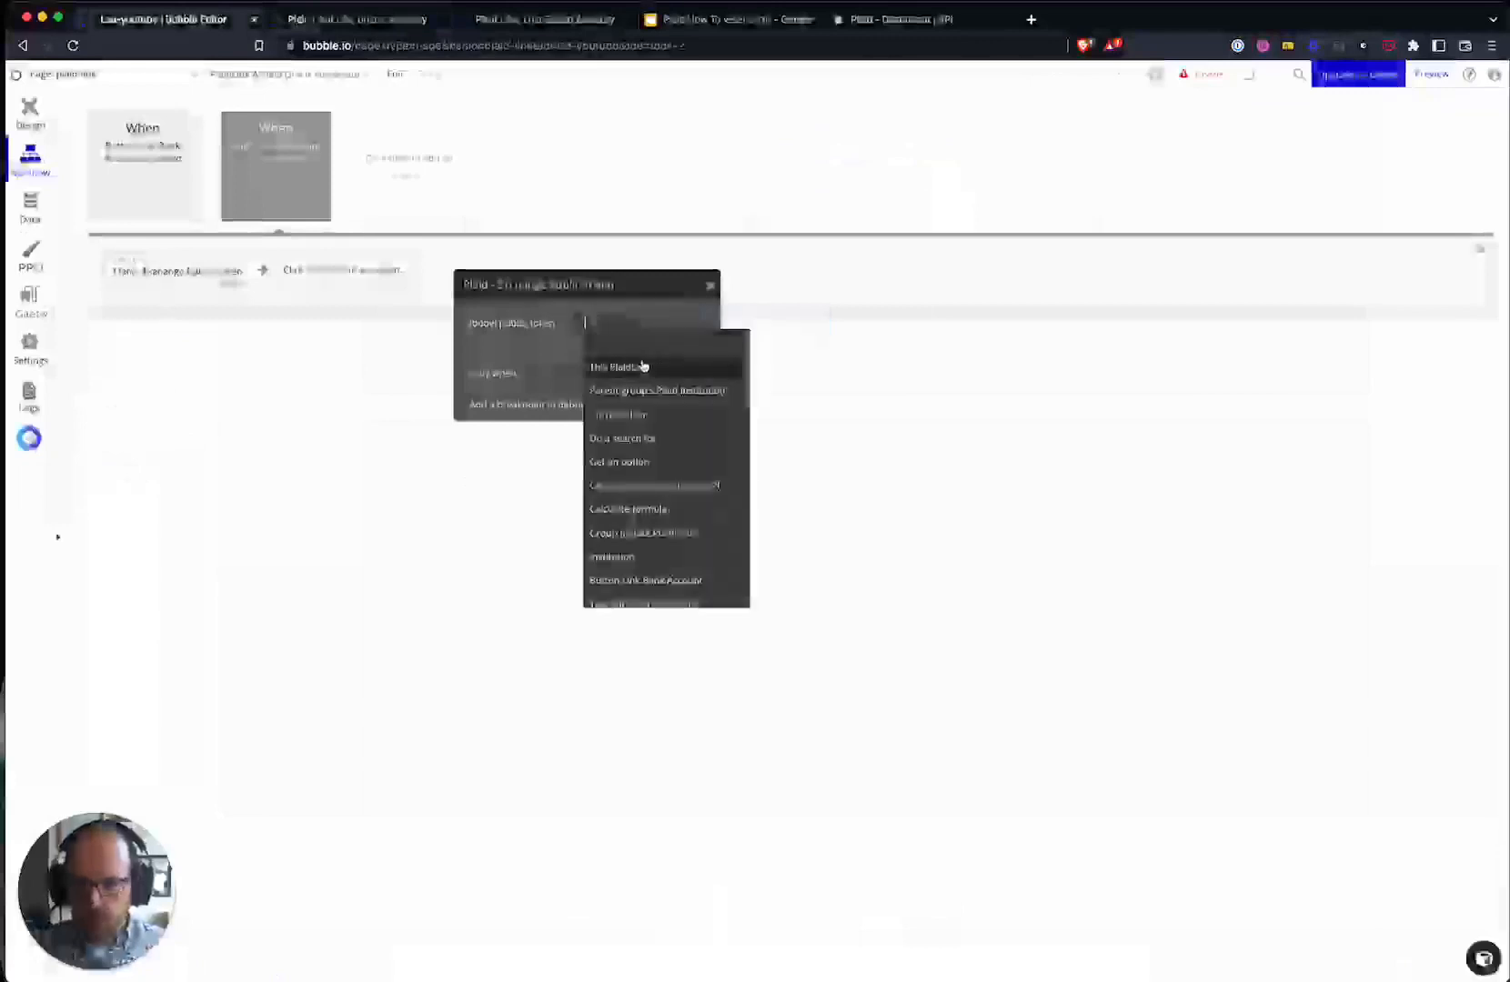
pyautogui.click(641, 366)
pyautogui.click(714, 338)
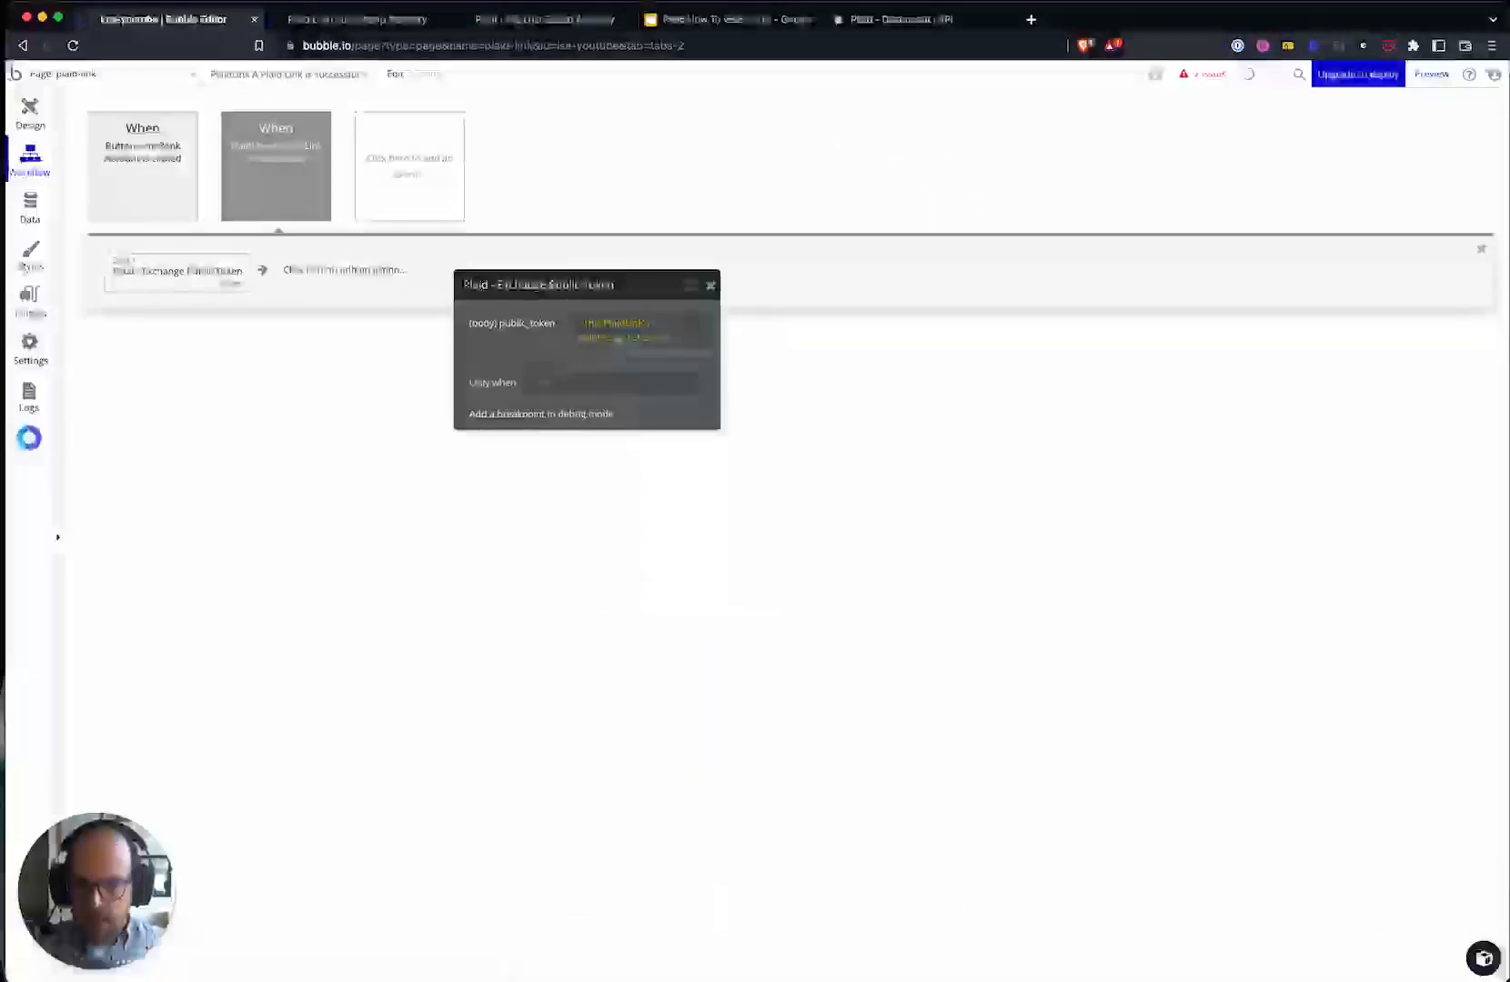
pyautogui.moveTo(537, 373); pyautogui.dragTo(448, 510)
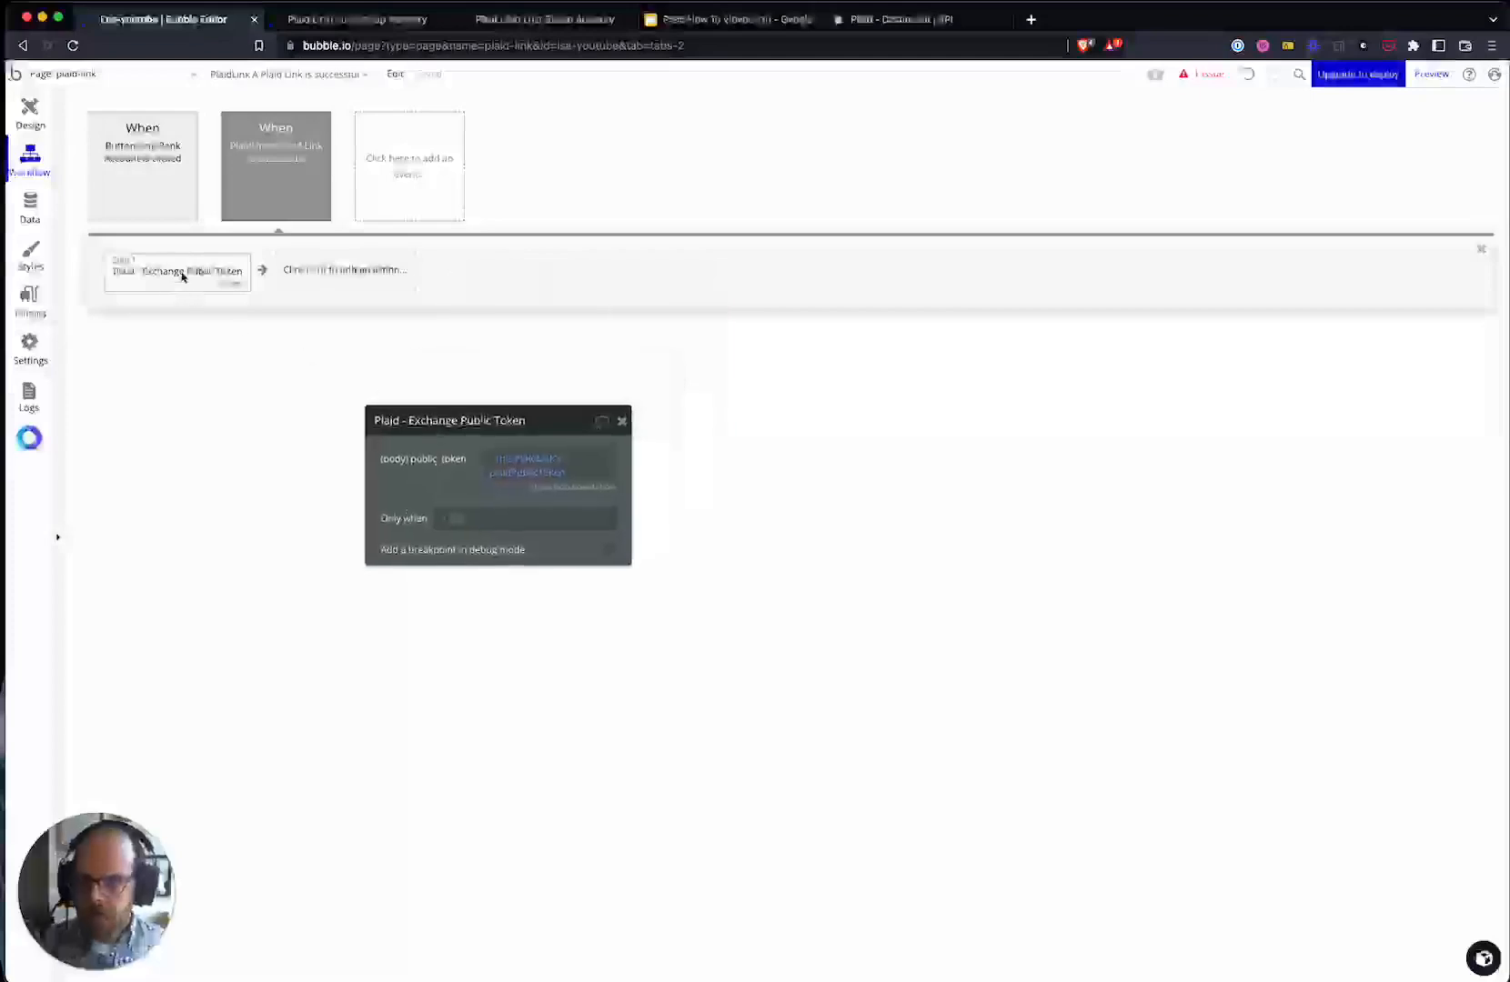
# - Add a 'Create a new thing' step of type Plaid Institution and show all its fields
pyautogui.click(334, 282)
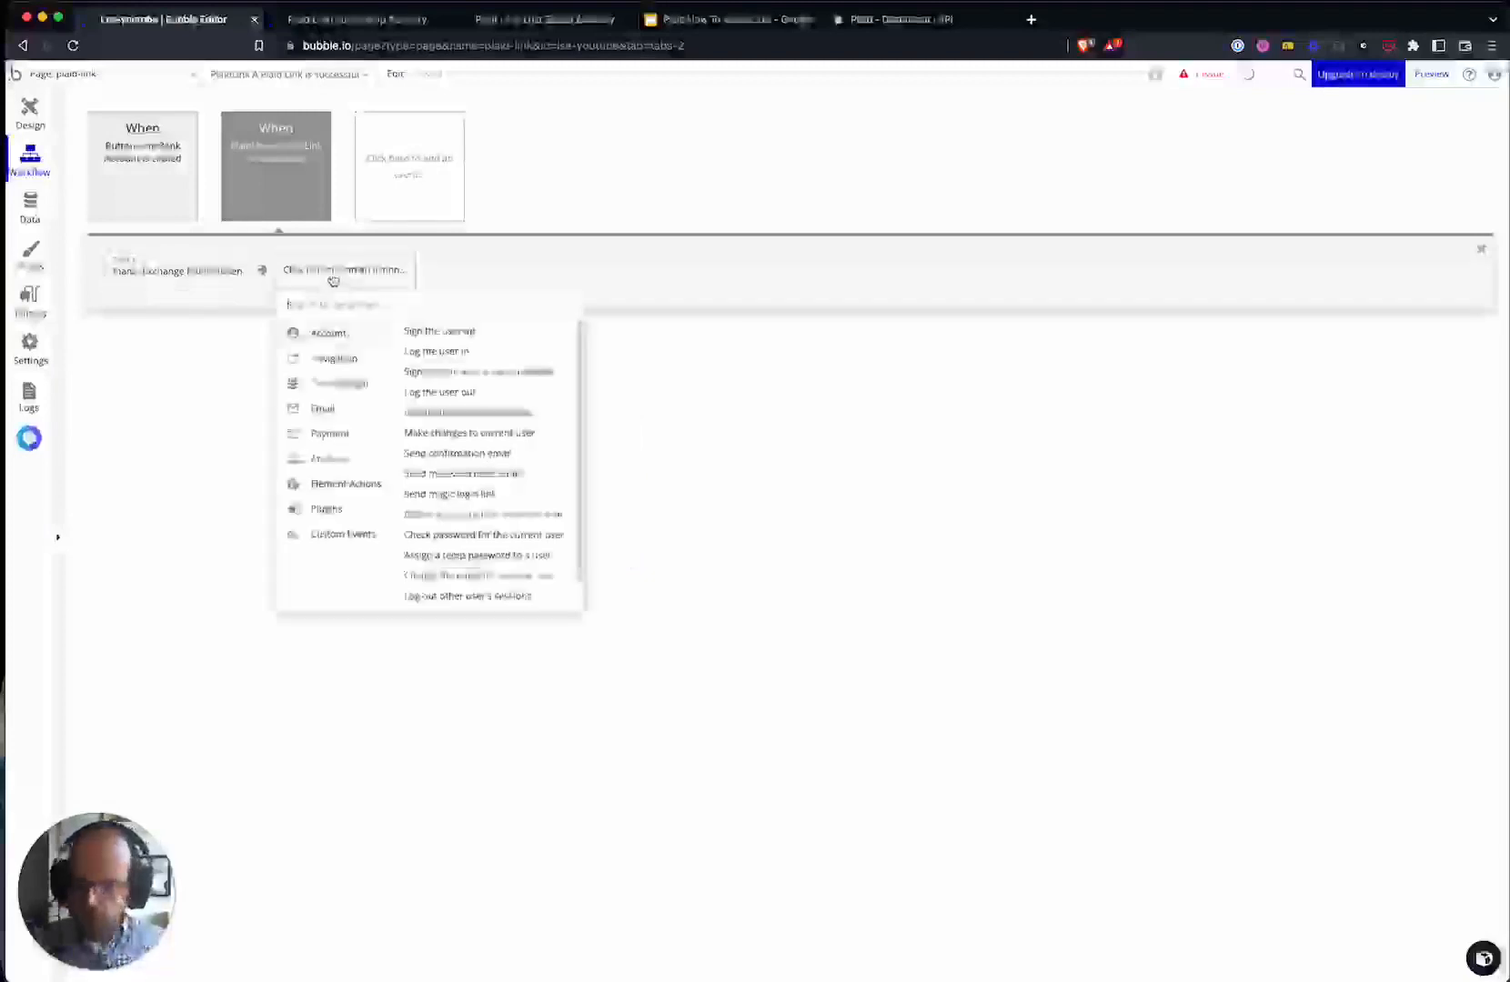
pyautogui.write('cre')
pyautogui.click(329, 371)
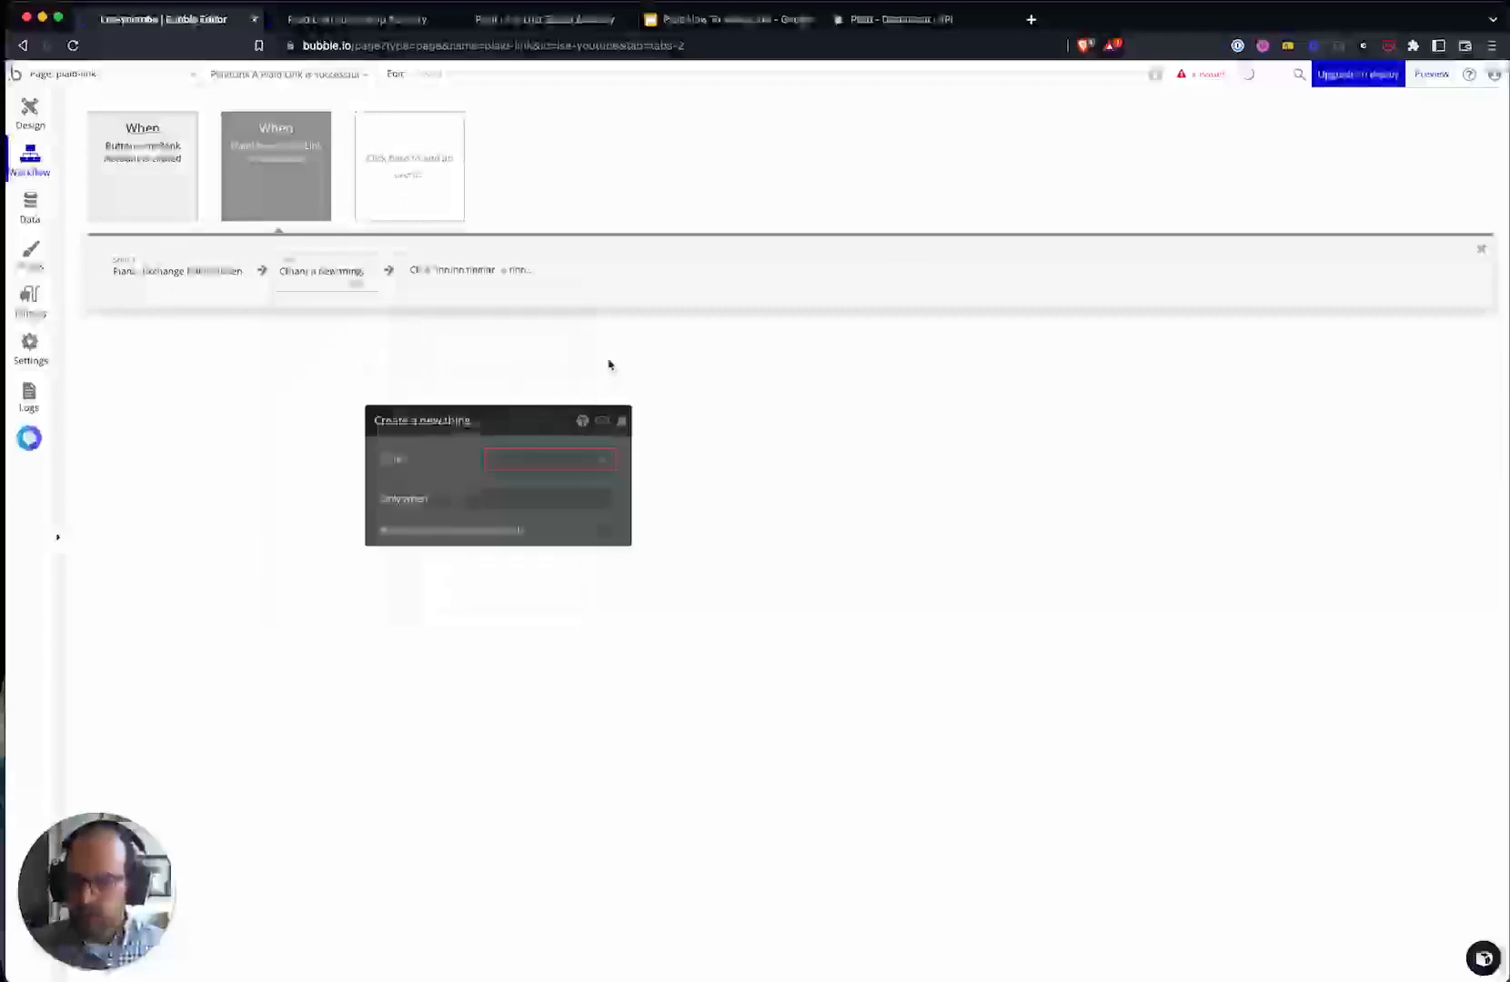
pyautogui.click(509, 459)
pyautogui.click(532, 507)
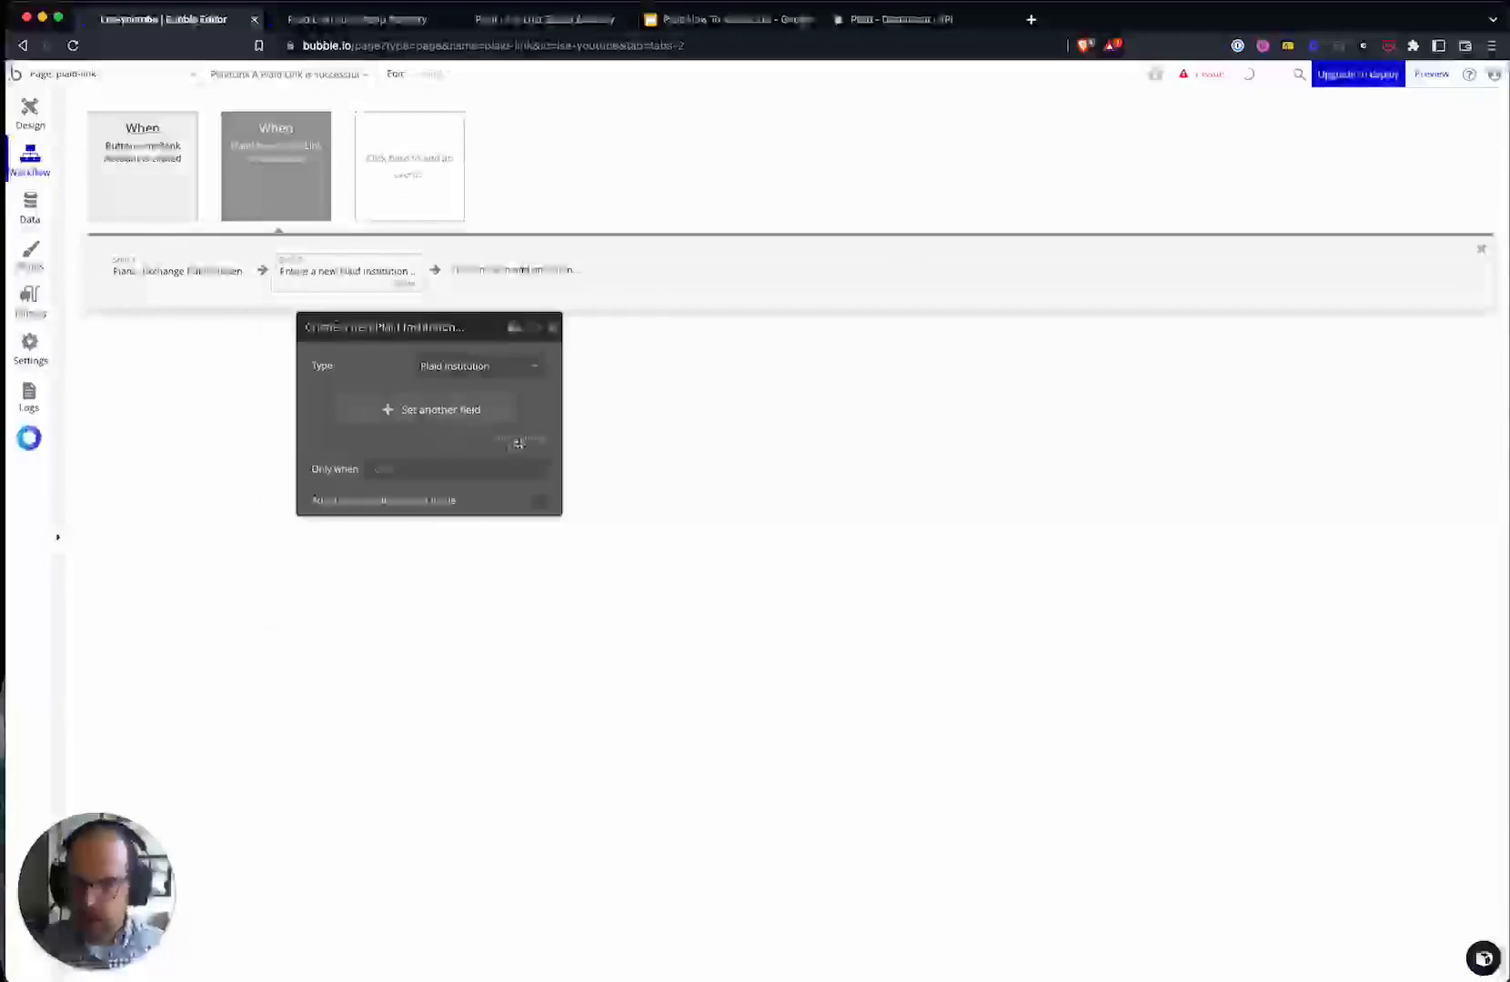
pyautogui.click(517, 443)
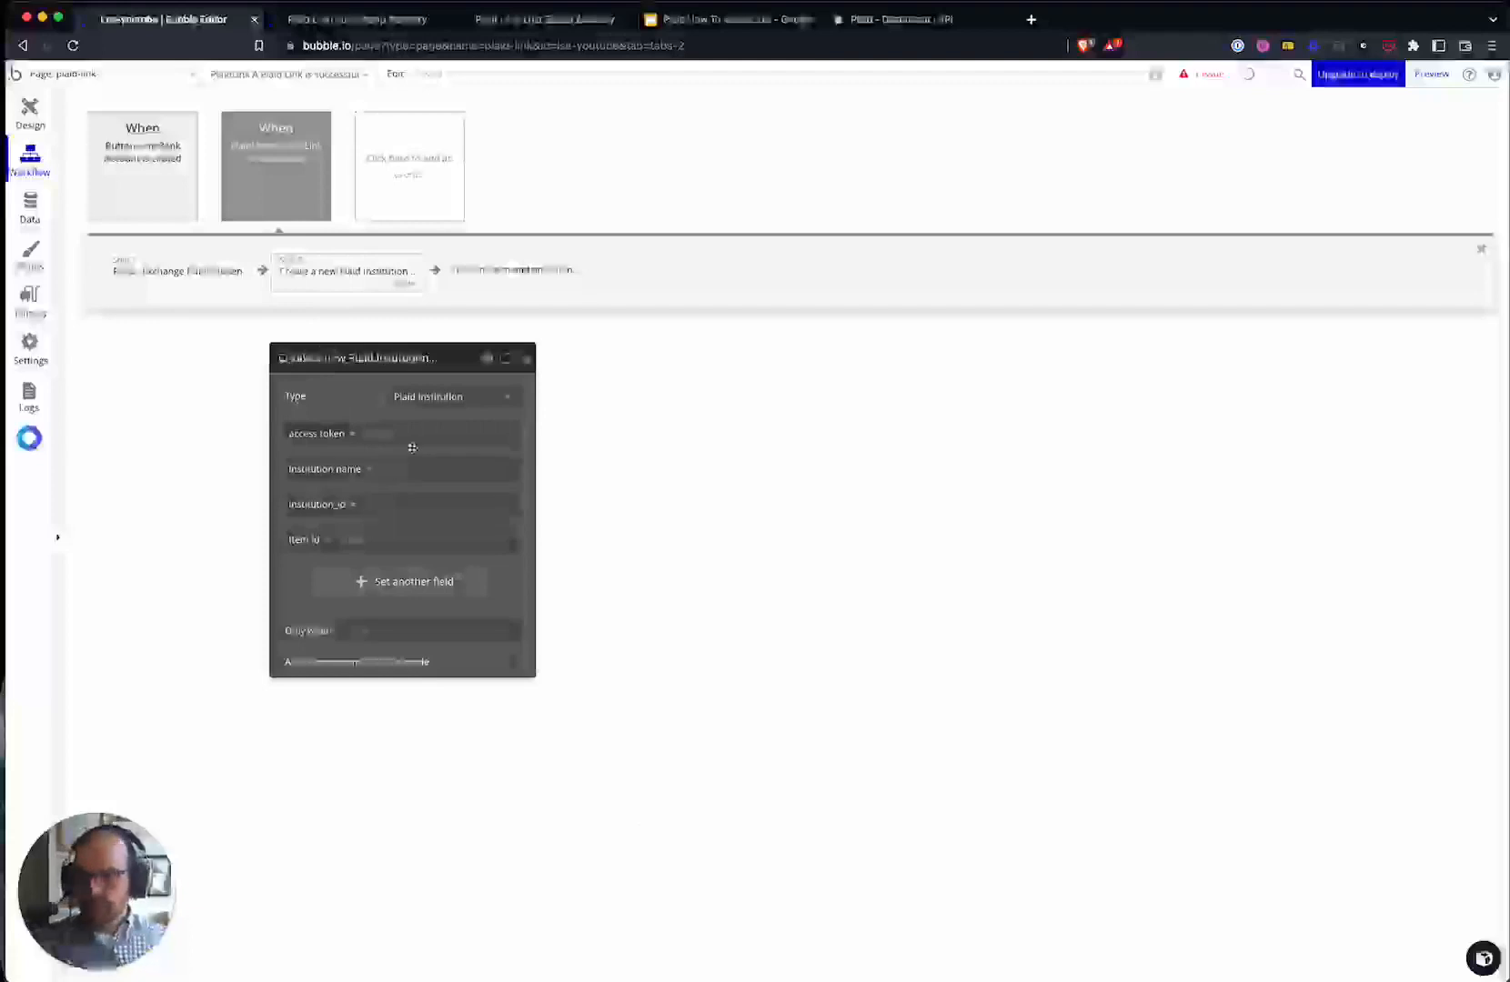
# - Fill the access token and item id from step 1's result
pyautogui.click(382, 435)
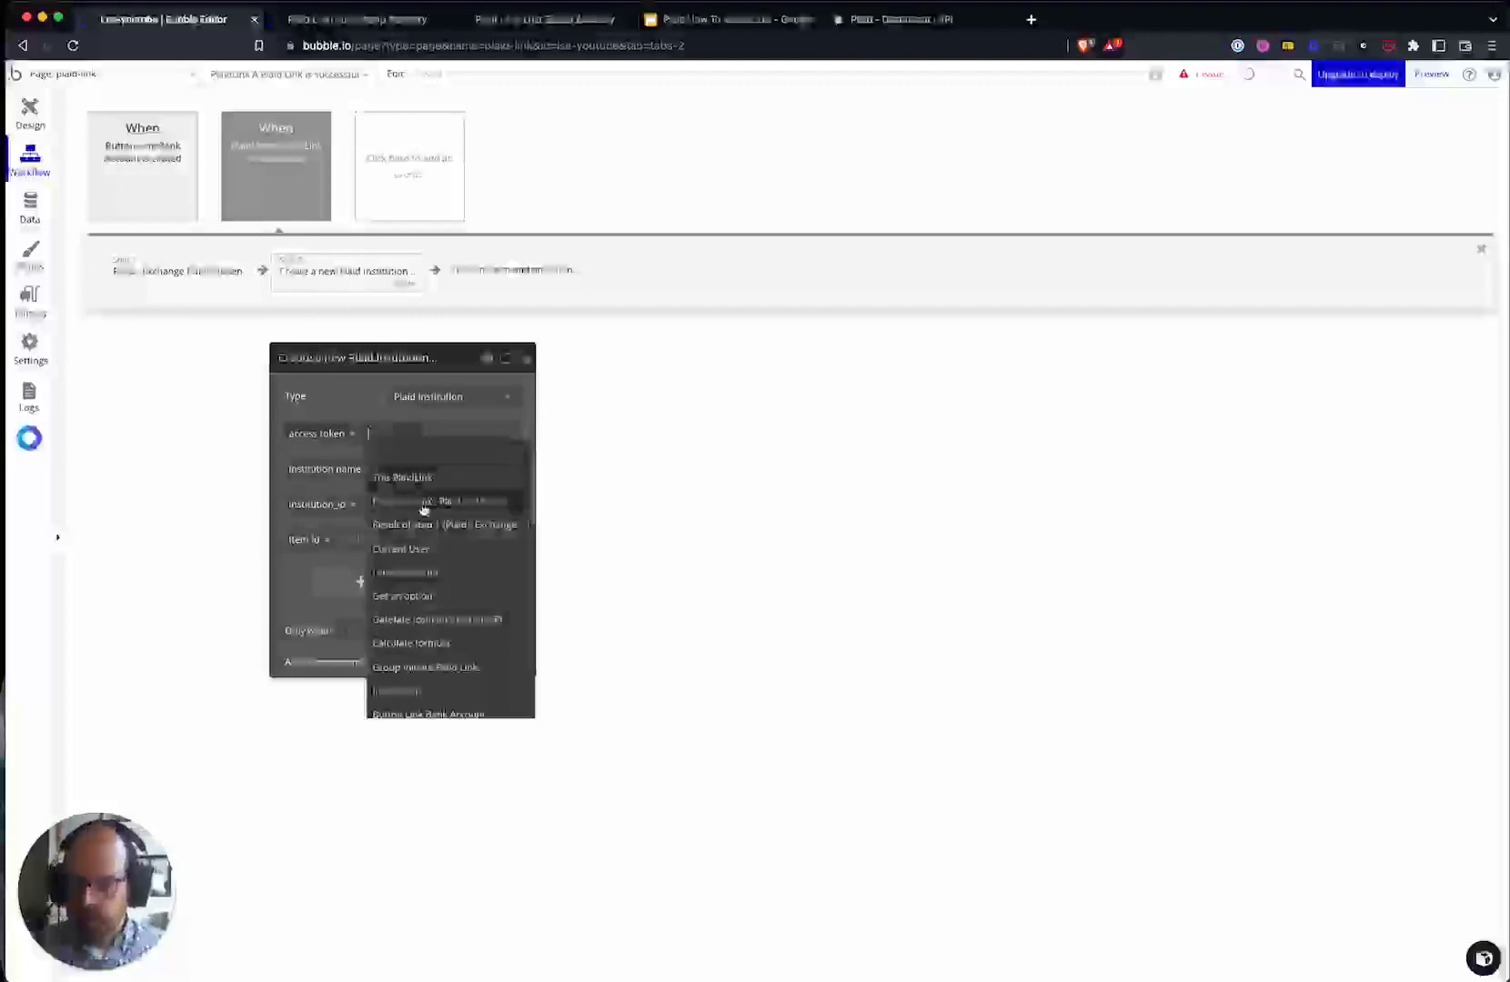
pyautogui.click(318, 442)
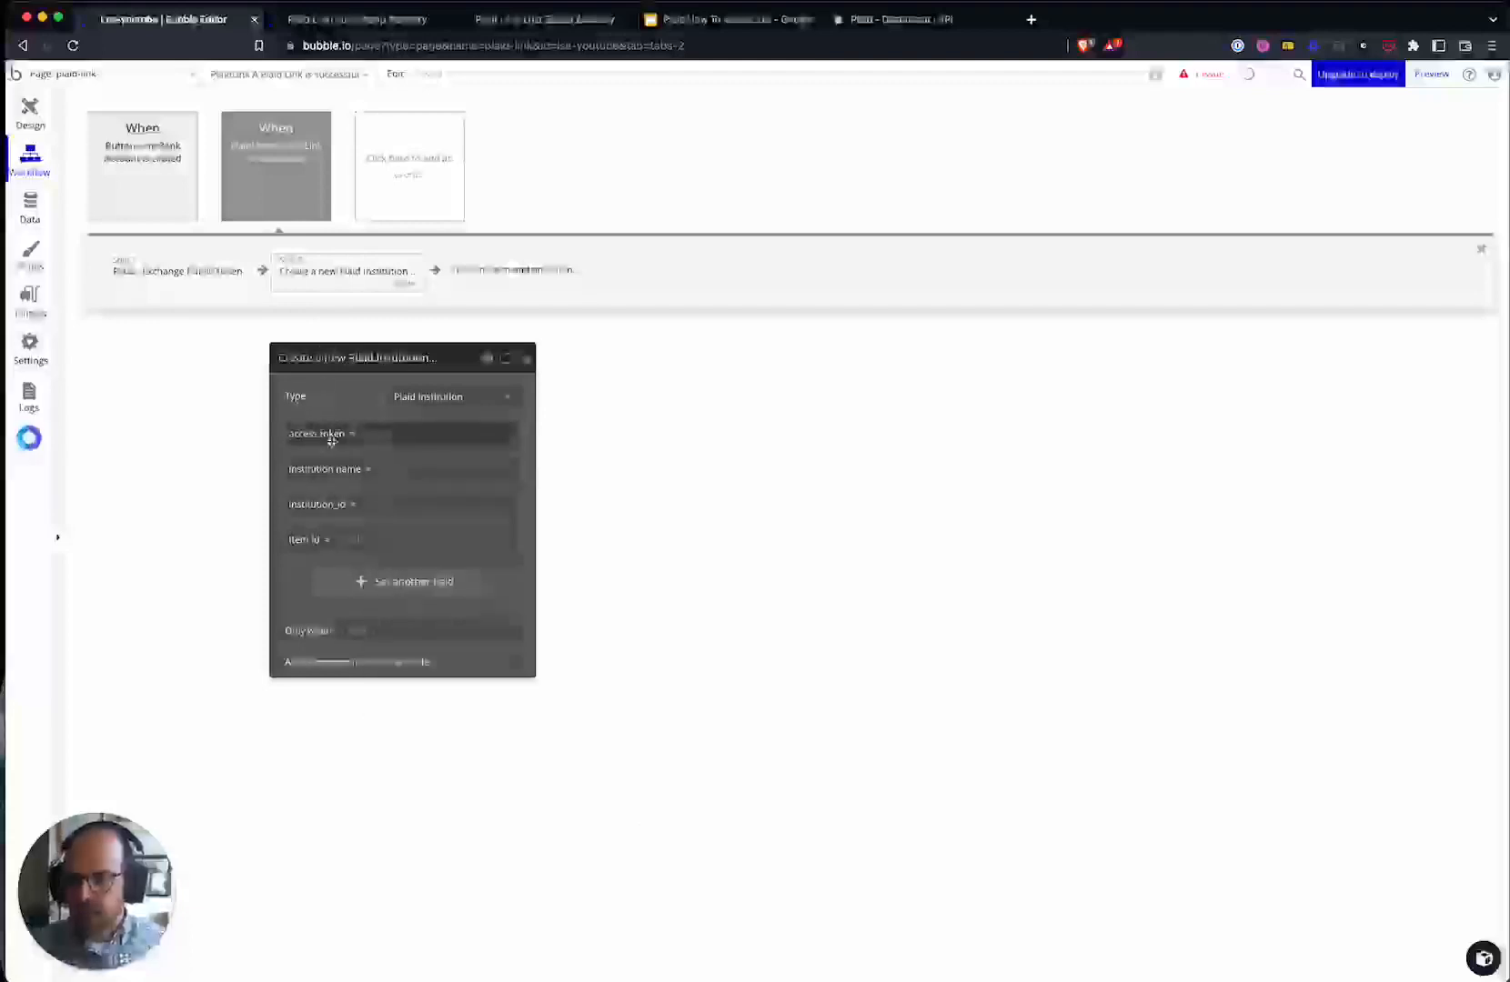
pyautogui.click(385, 444)
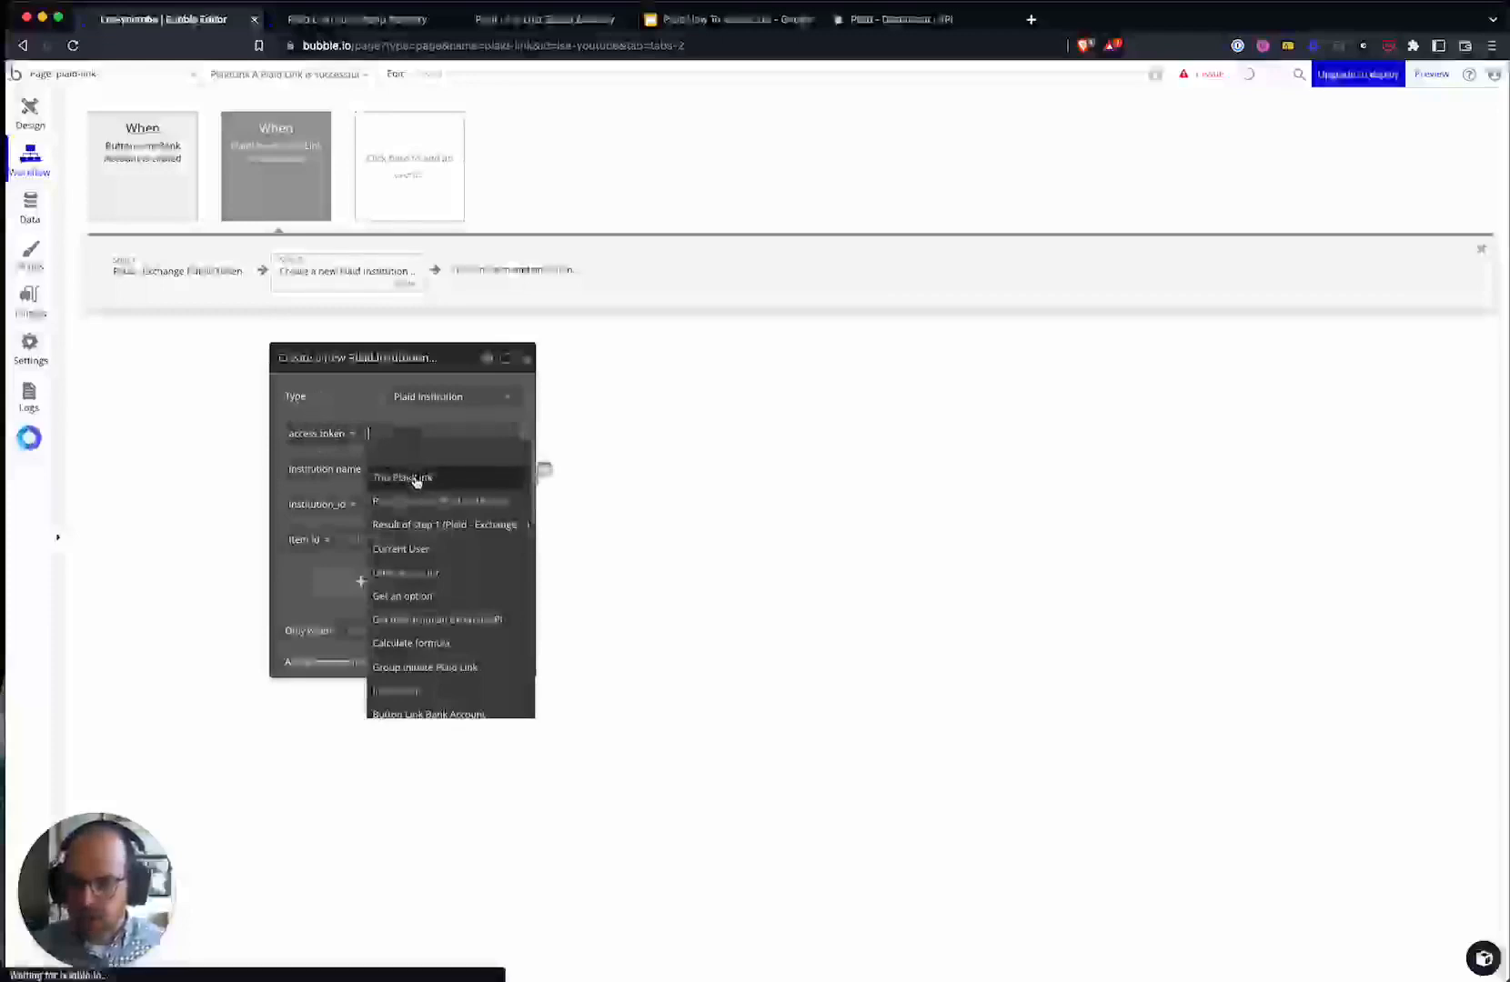
pyautogui.click(436, 525)
pyautogui.click(373, 470)
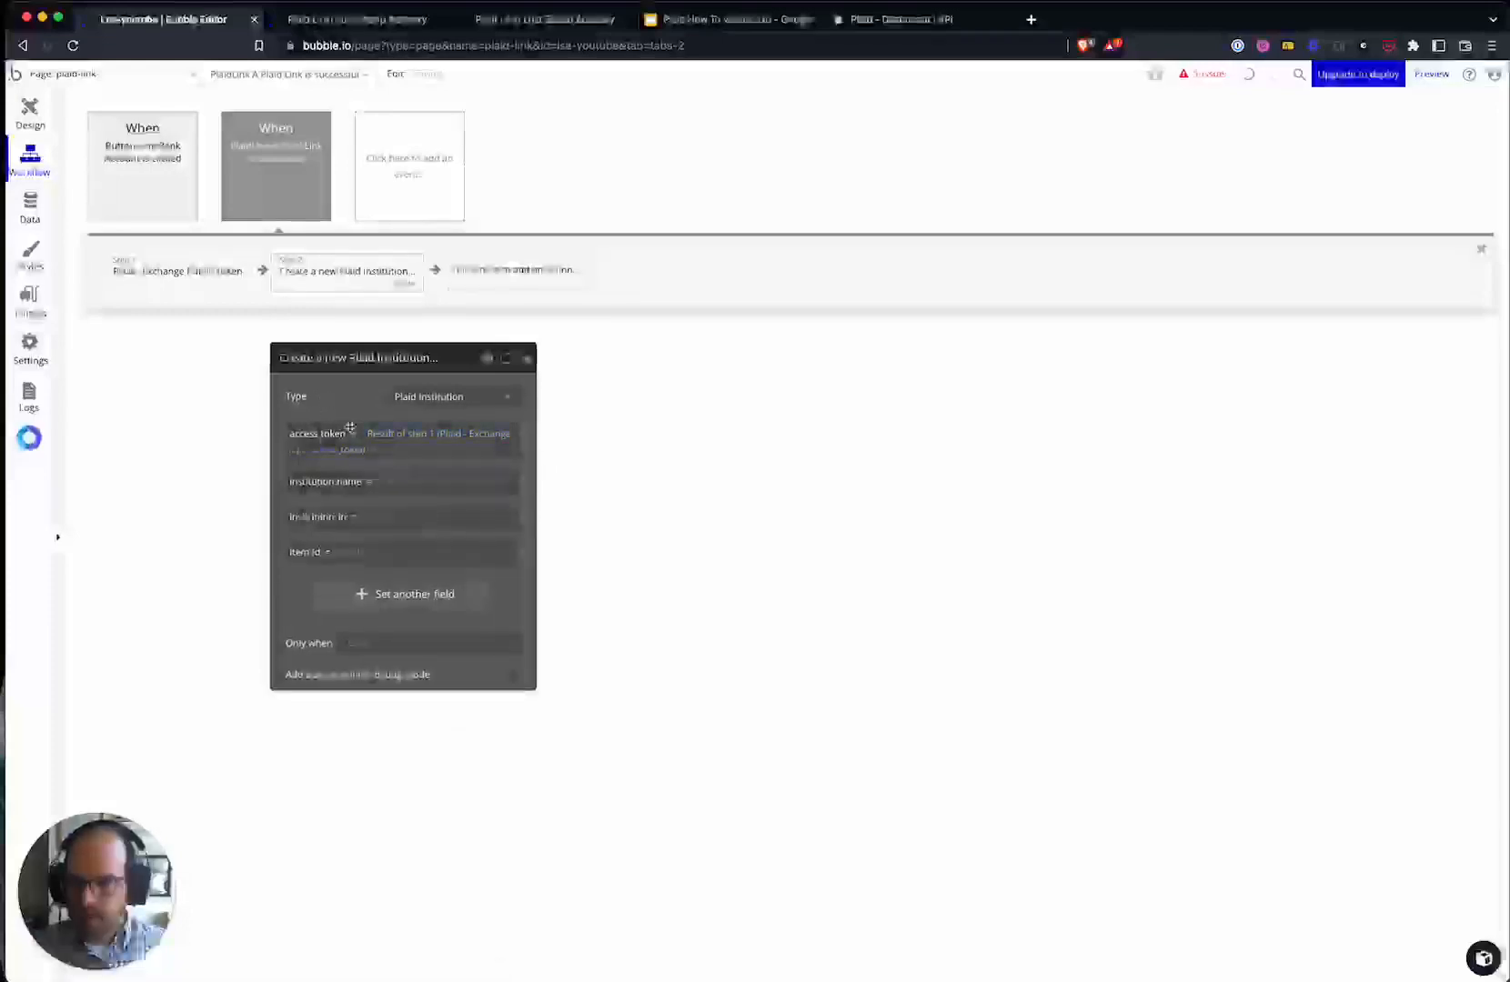
pyautogui.click(359, 554)
pyautogui.click(409, 647)
pyautogui.click(350, 612)
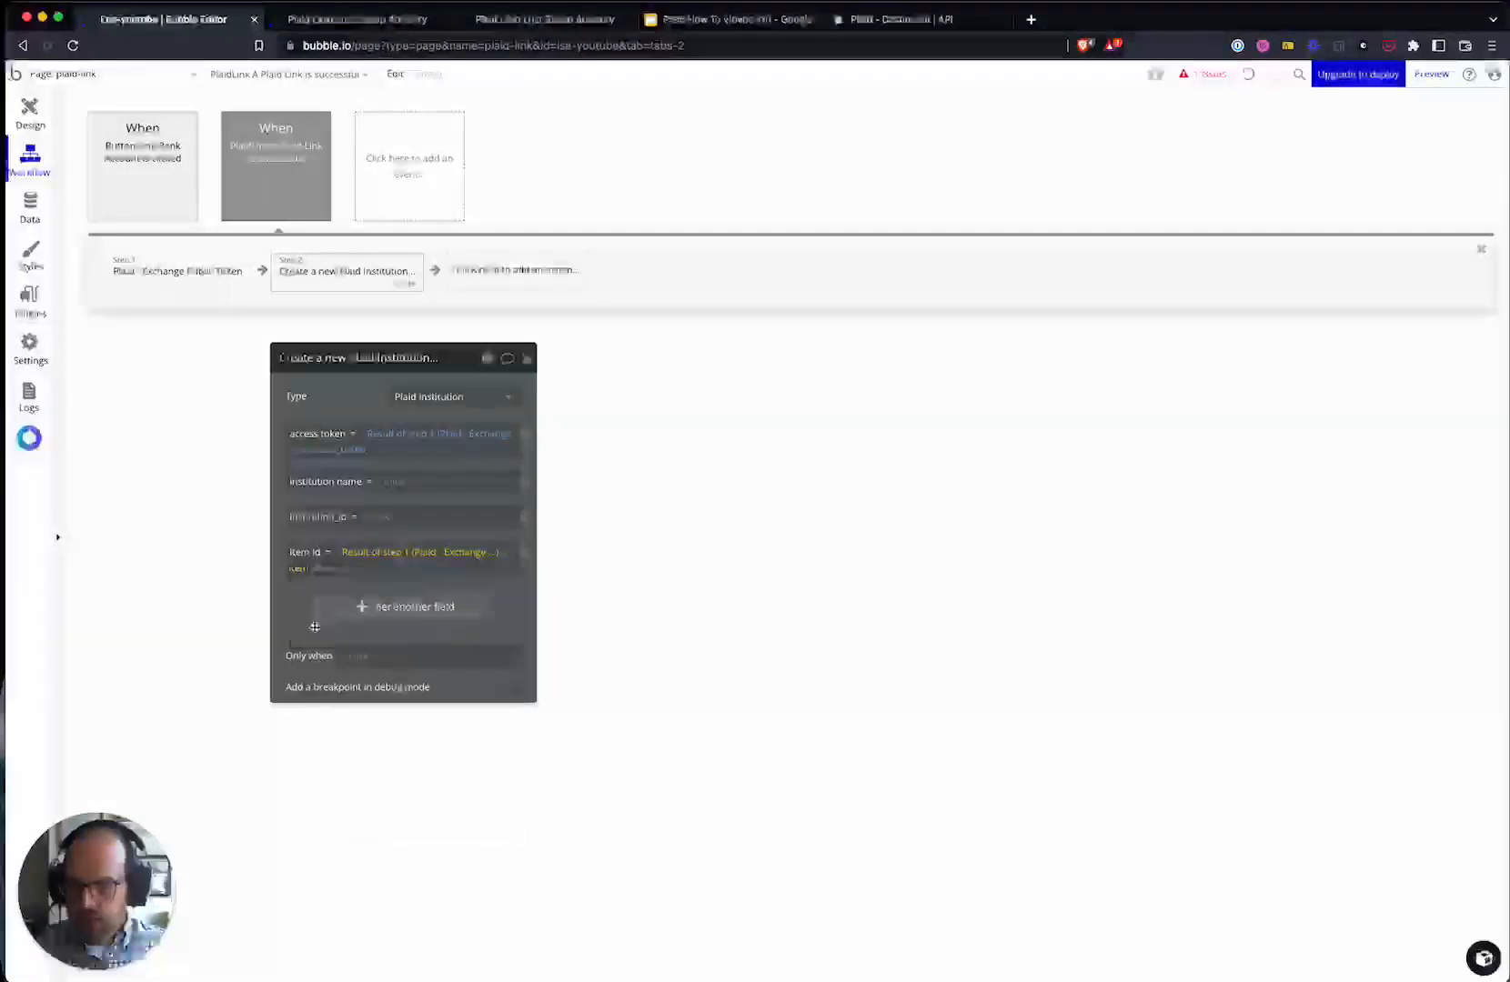
# - Set institution_id to the Plaid Link's plaidInstitutionId and institution name to its institution
pyautogui.click(387, 515)
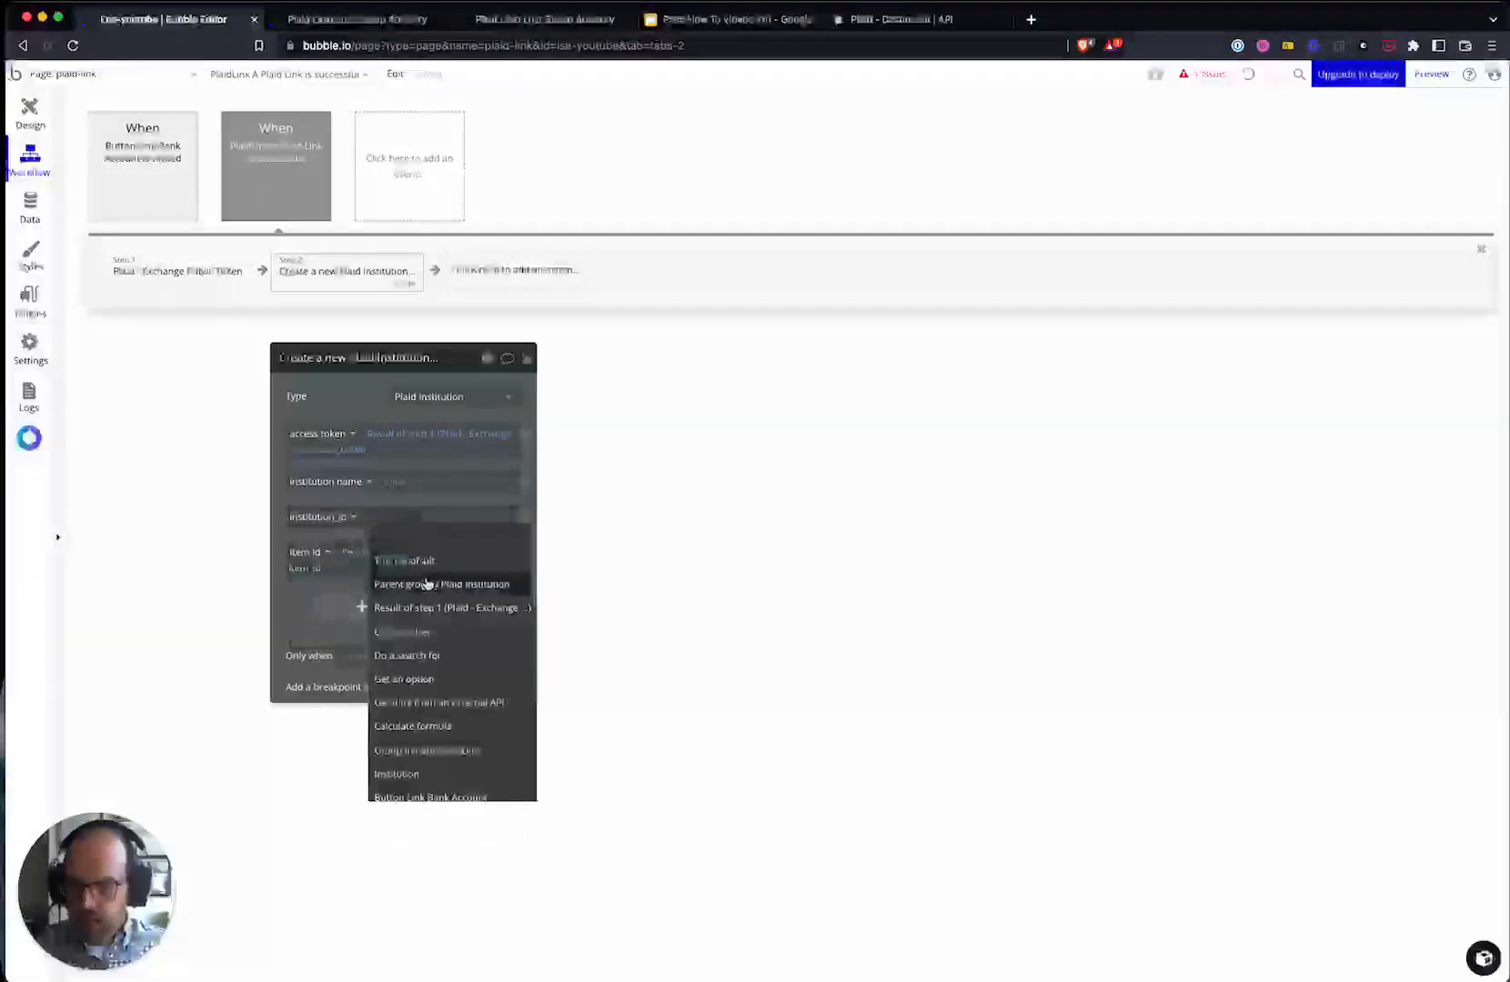
pyautogui.click(420, 566)
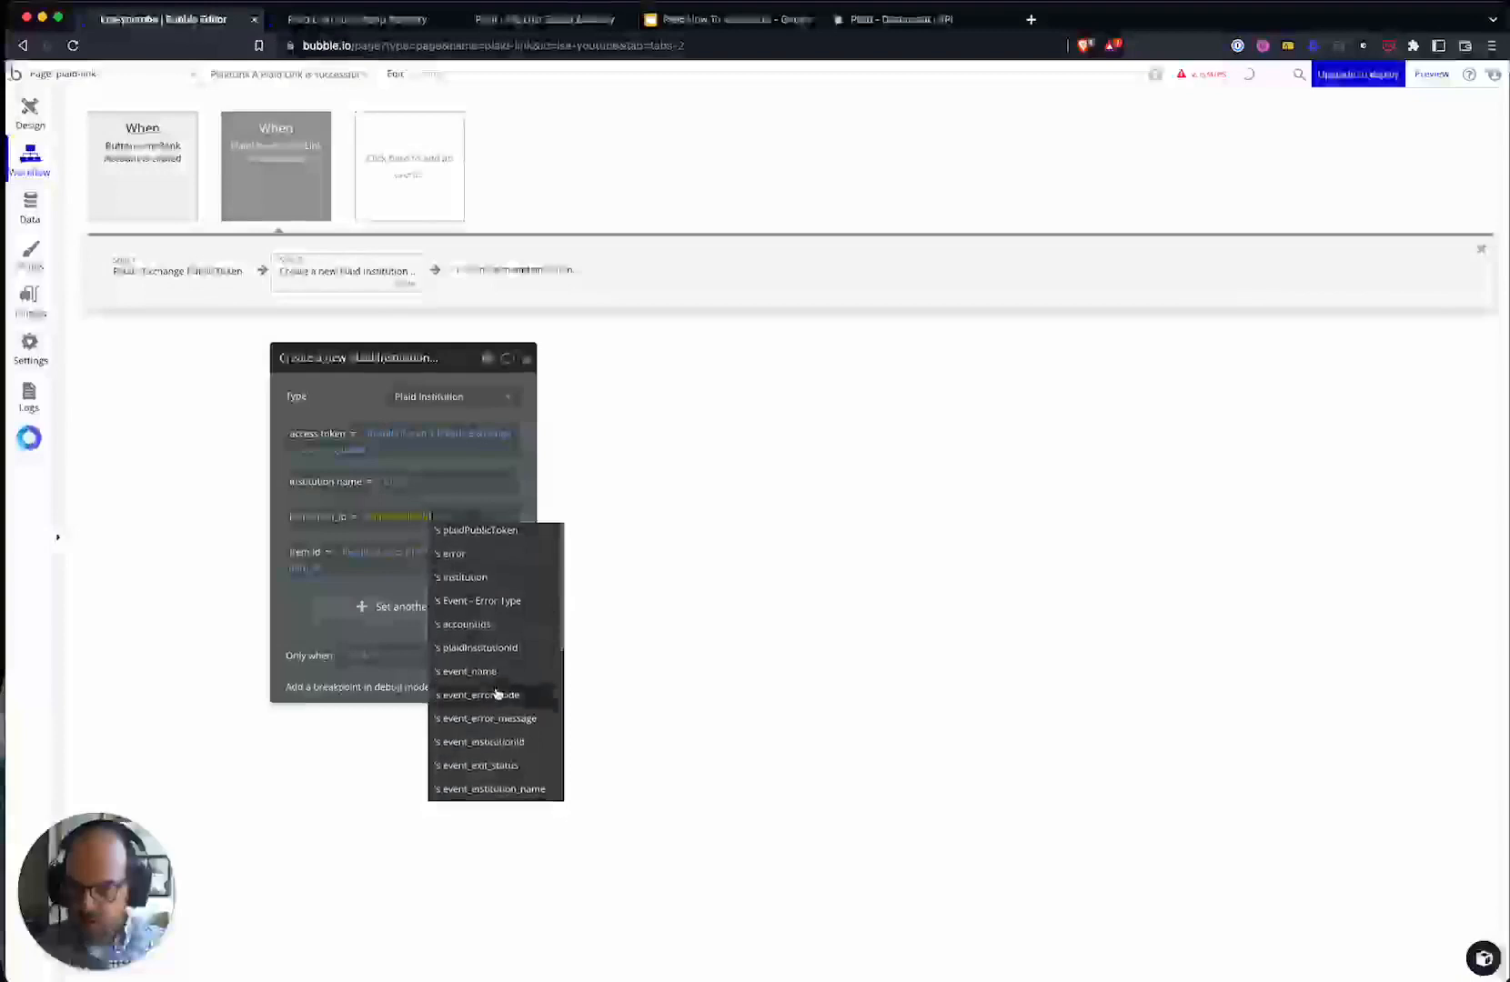
pyautogui.click(506, 648)
pyautogui.click(388, 481)
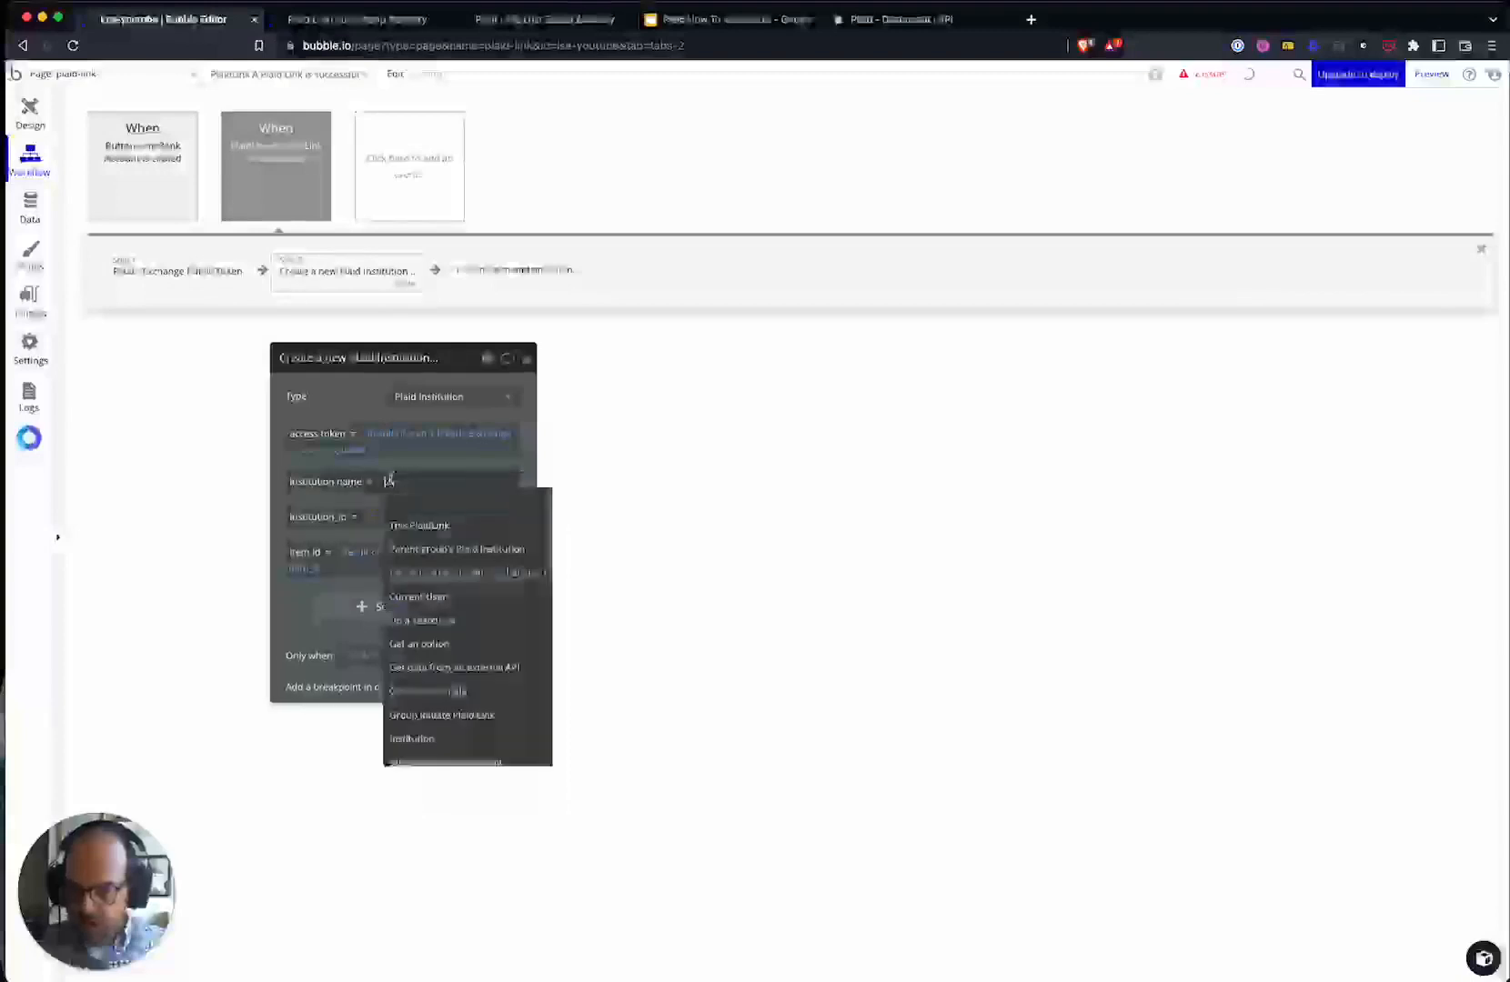
pyautogui.click(429, 526)
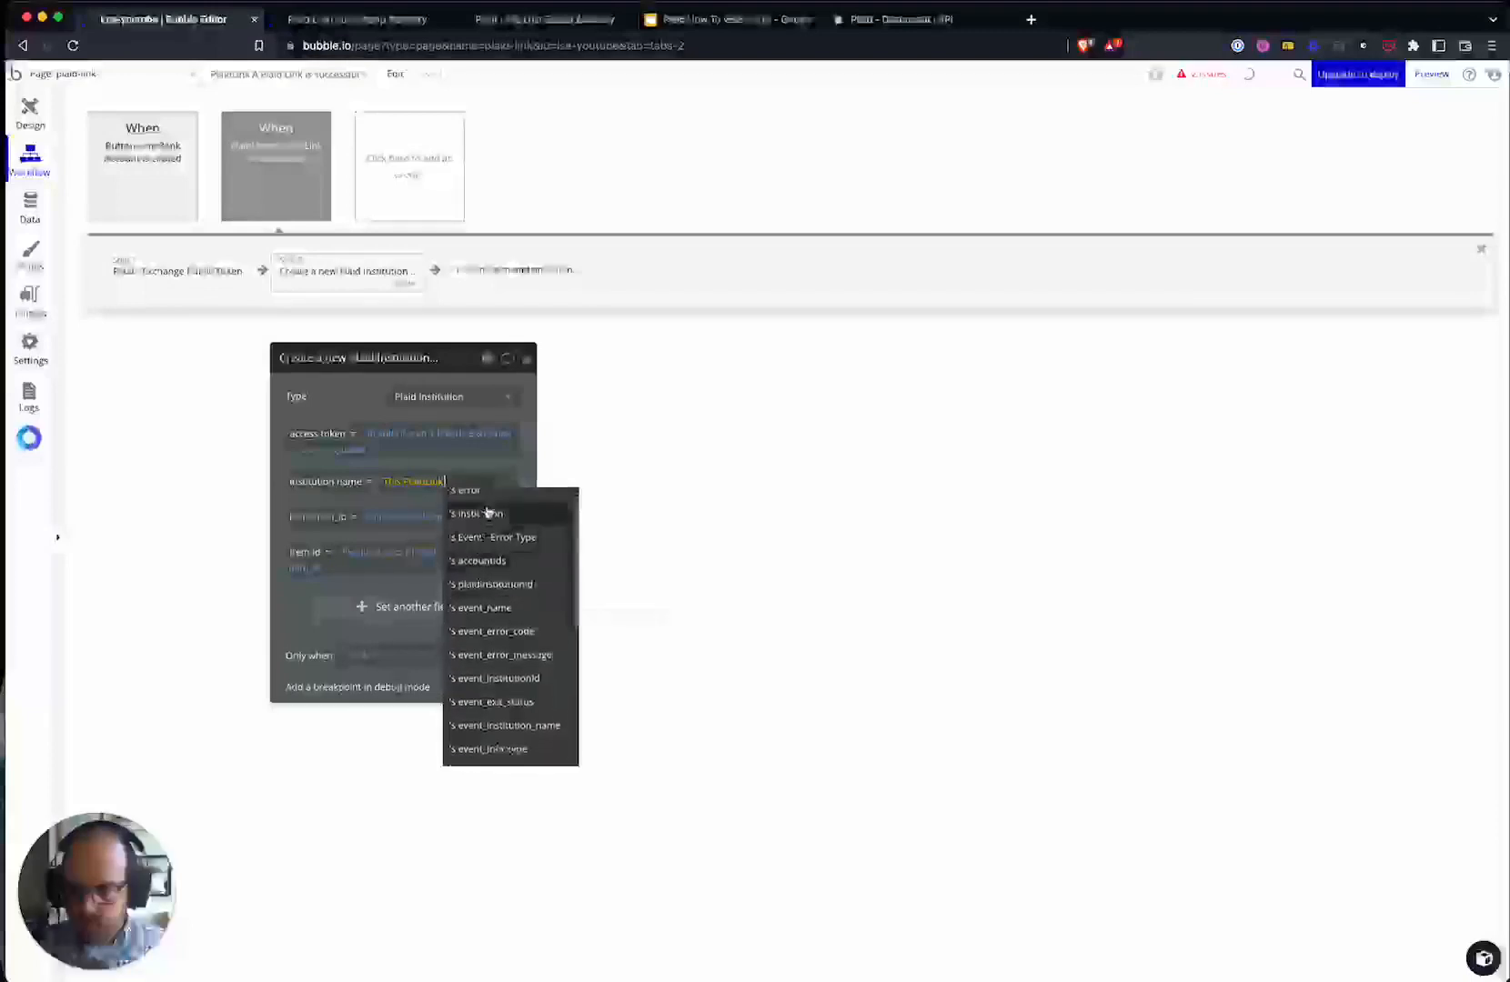
pyautogui.click(496, 512)
pyautogui.click(330, 510)
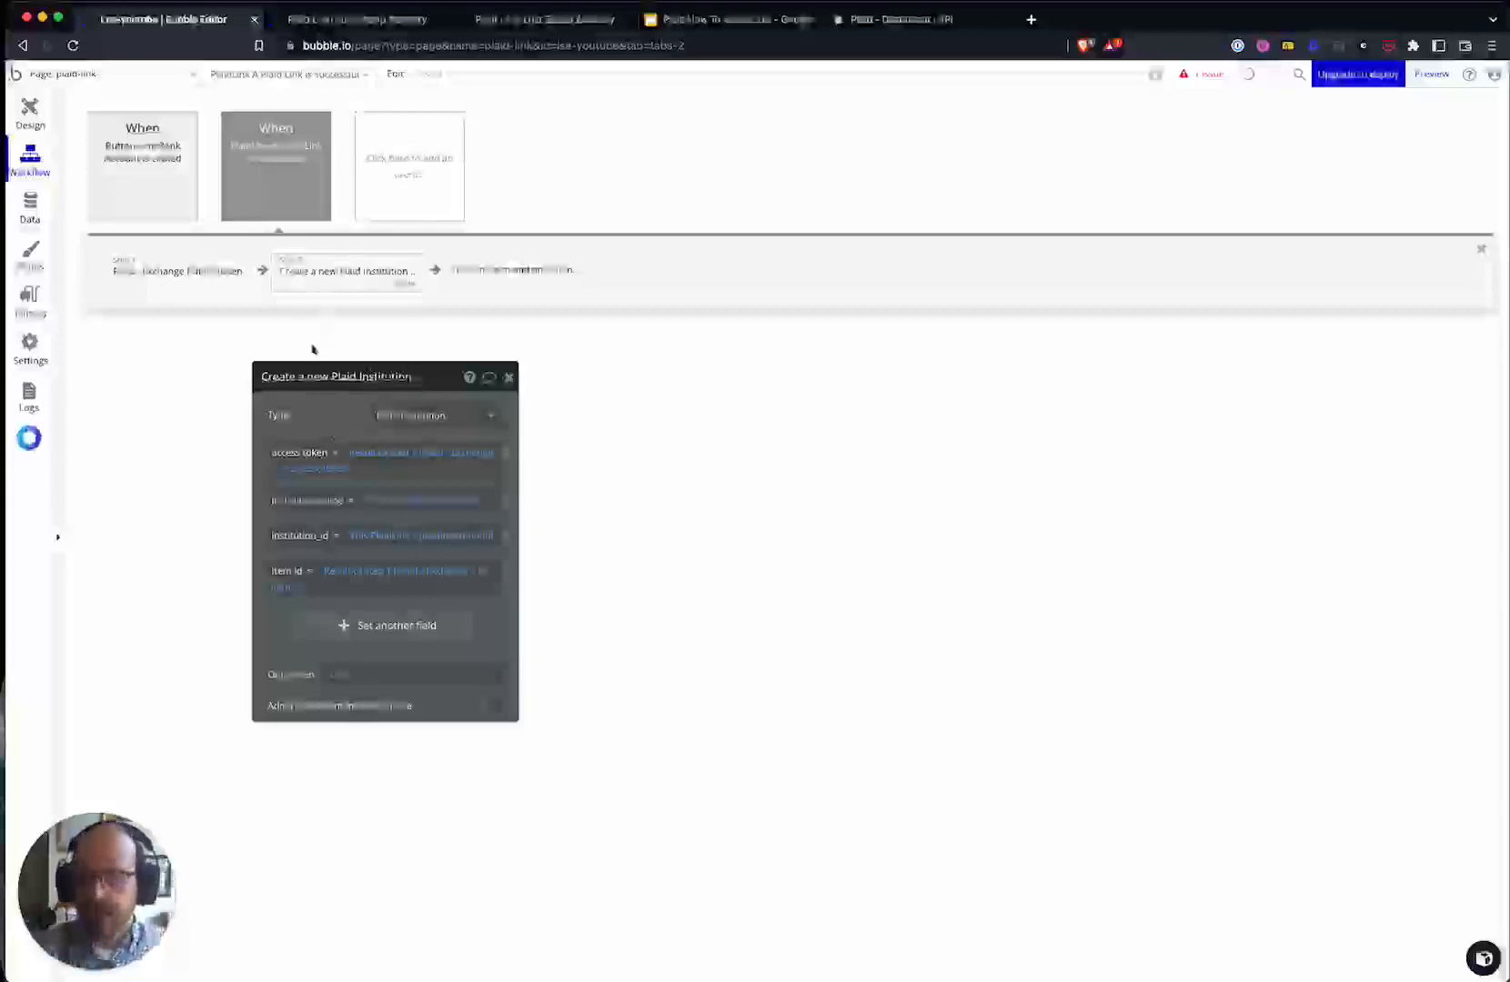
pyautogui.click(512, 271)
# - Add a 'Display data in a group' step and check the Group Initiate Plaid Link in the design
pyautogui.write('dis')
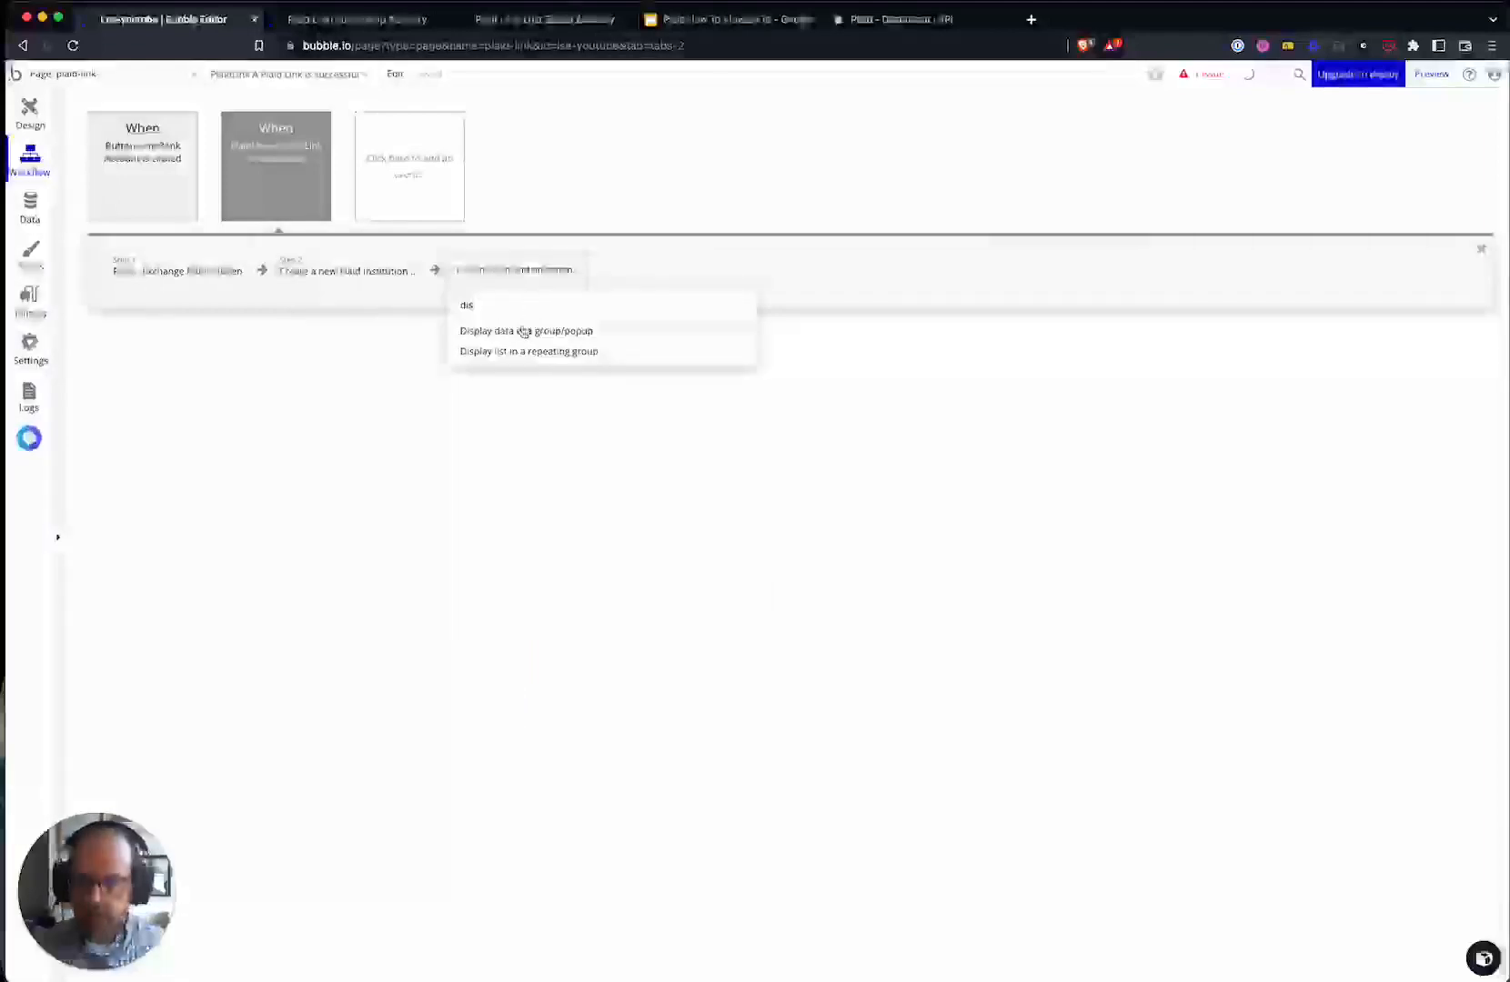
pyautogui.click(522, 331)
pyautogui.click(407, 408)
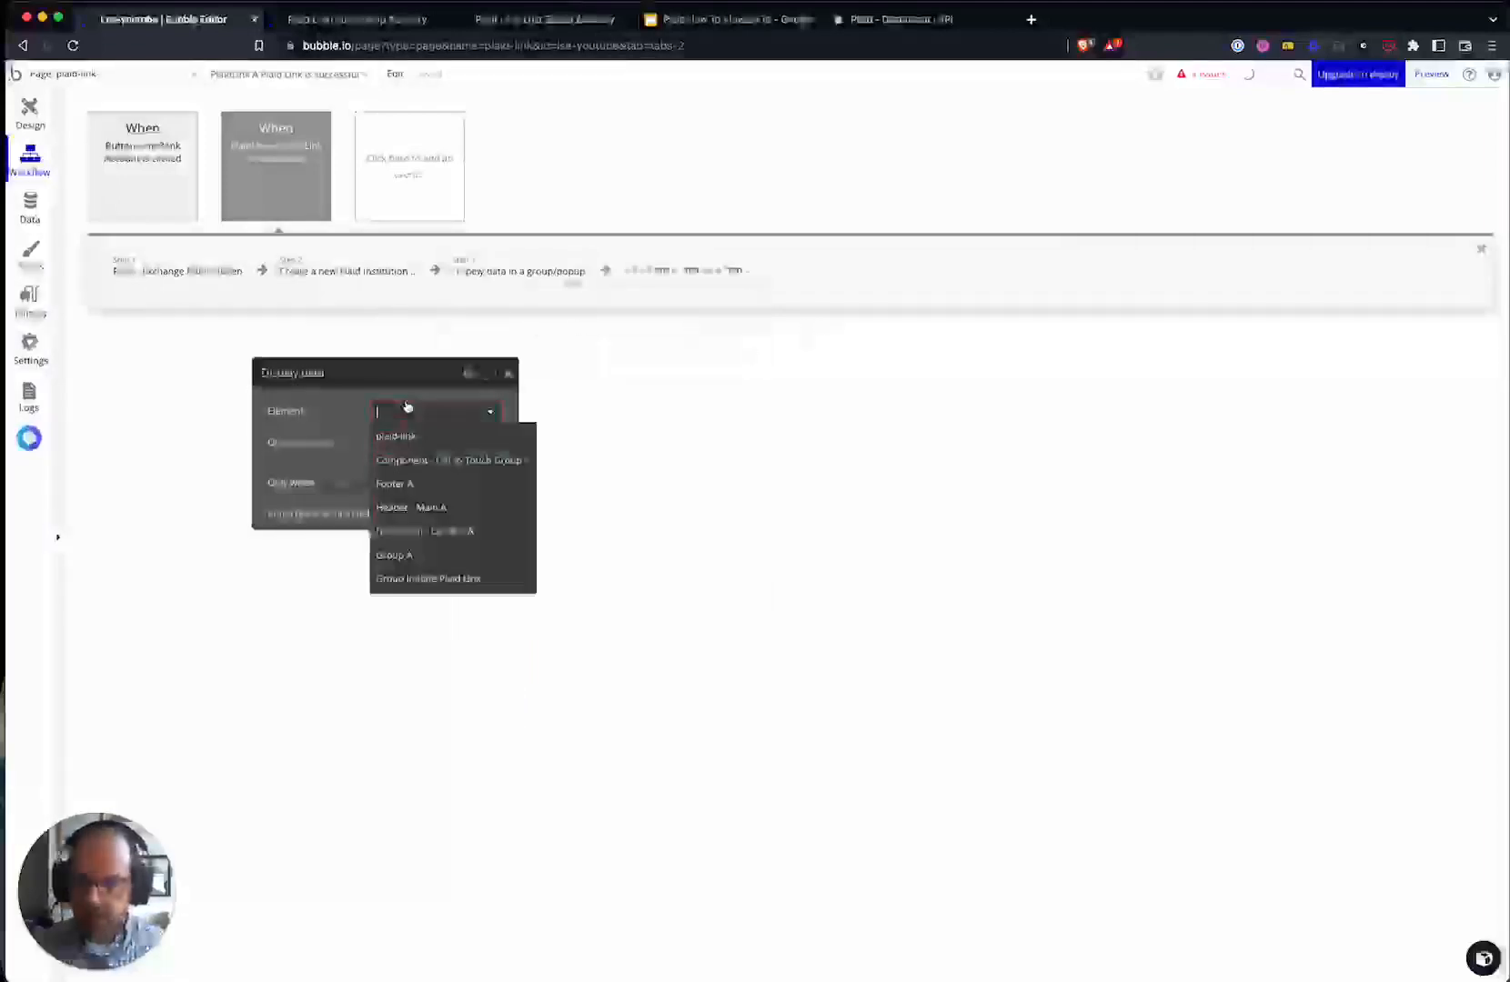
pyautogui.click(31, 126)
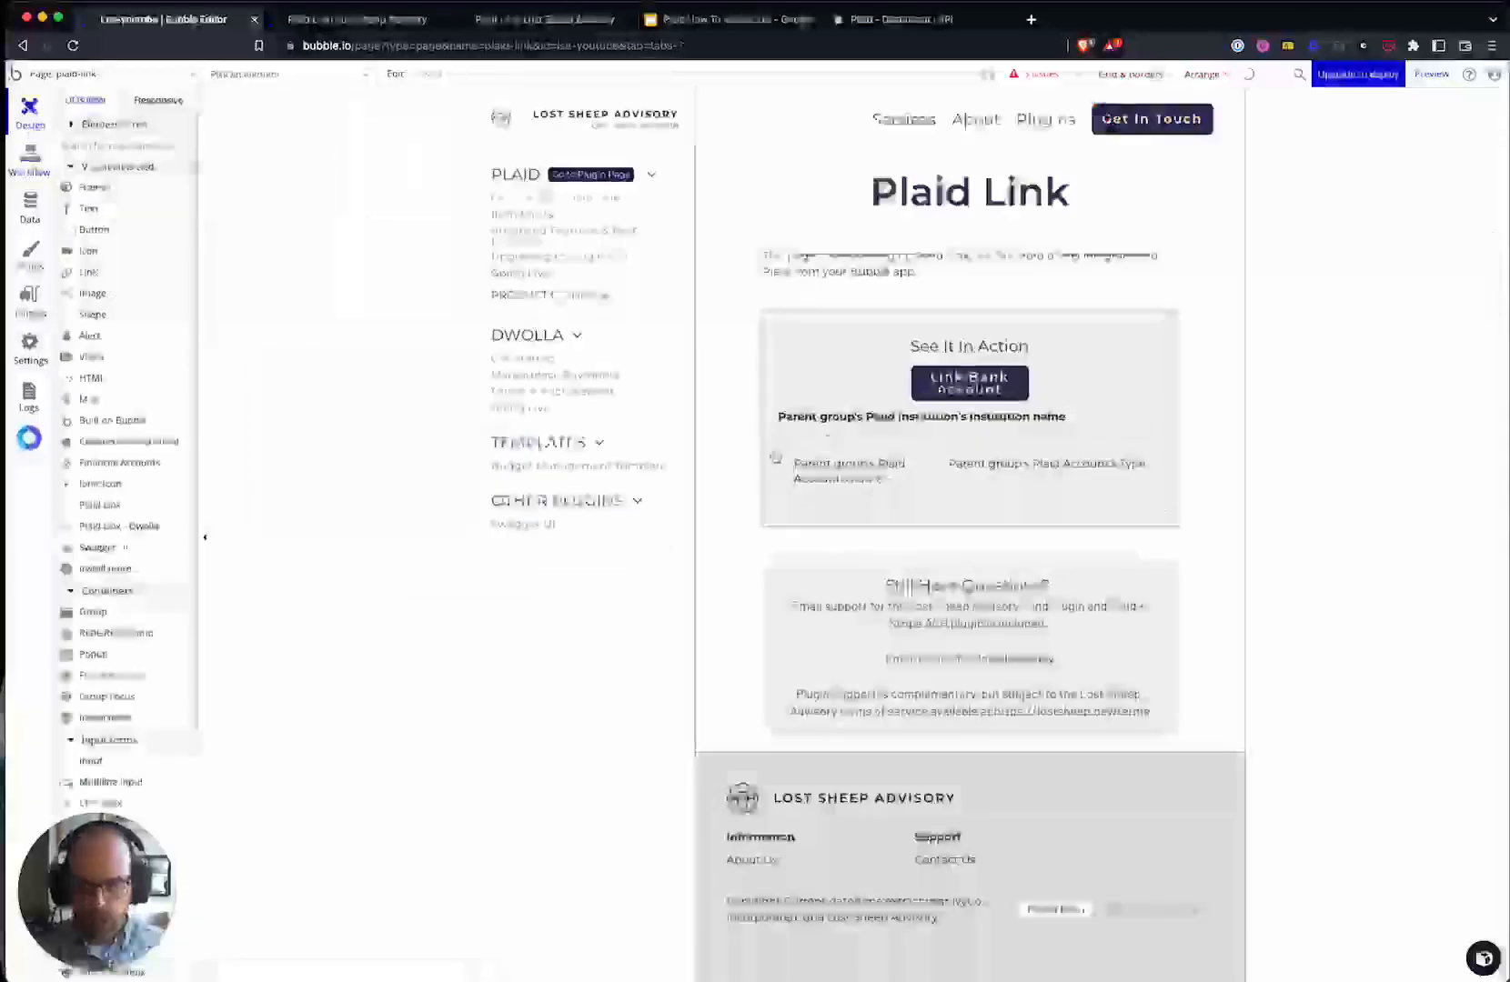
pyautogui.doubleClick(788, 432)
pyautogui.moveTo(386, 378); pyautogui.dragTo(359, 259)
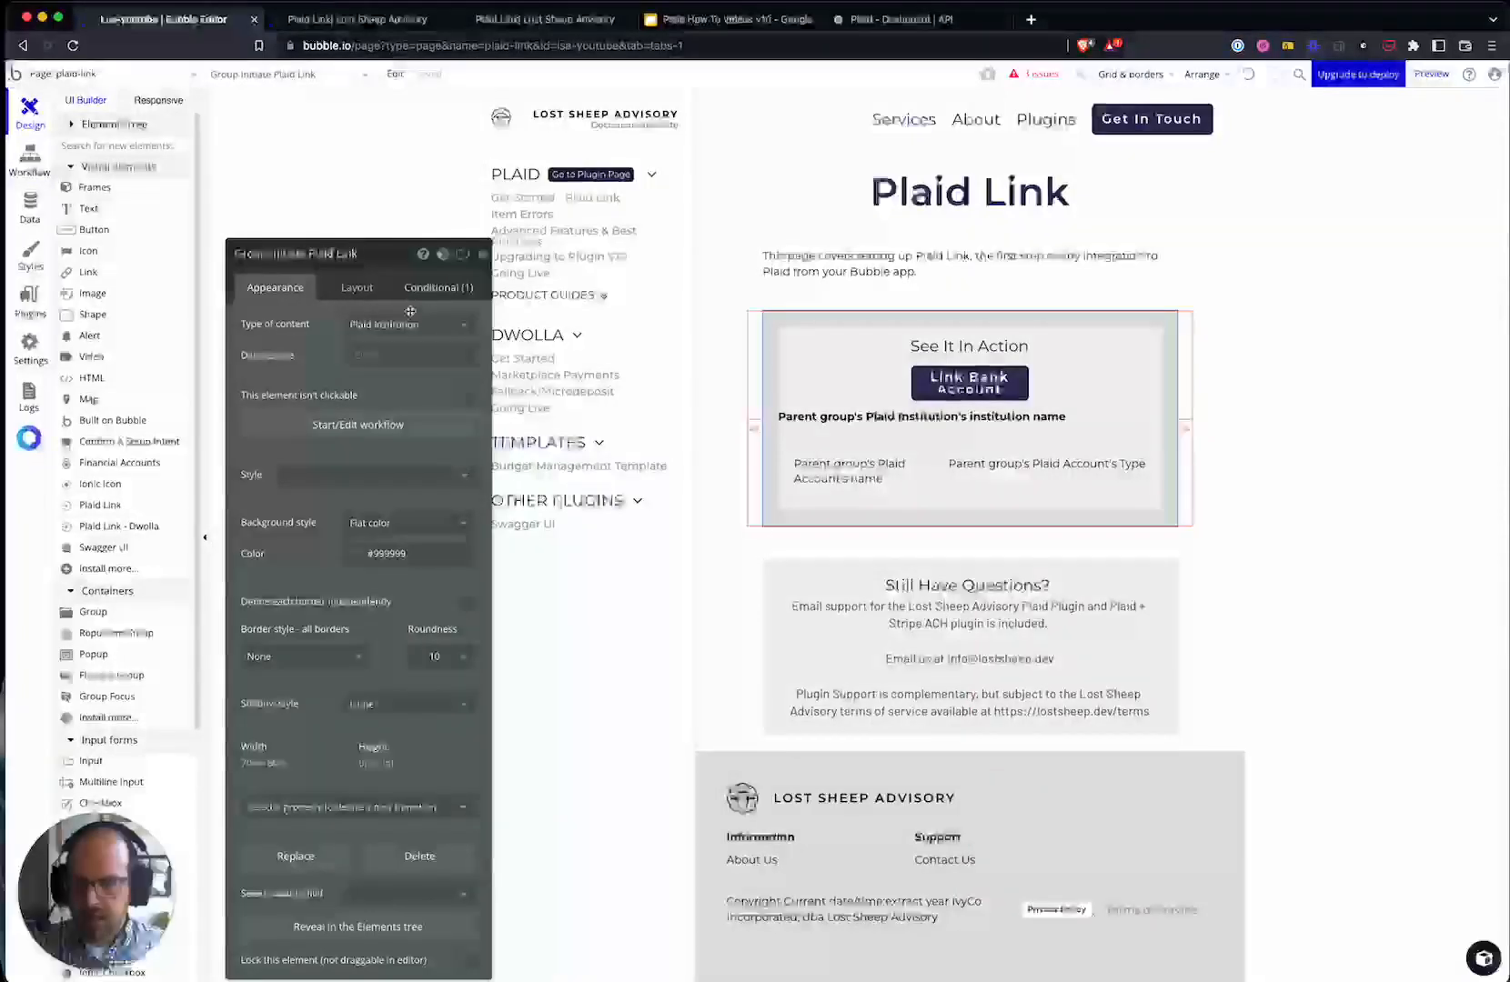
# - Target Group Initiate Plaid Link and display the result of the Plaid institution creation step
pyautogui.click(34, 164)
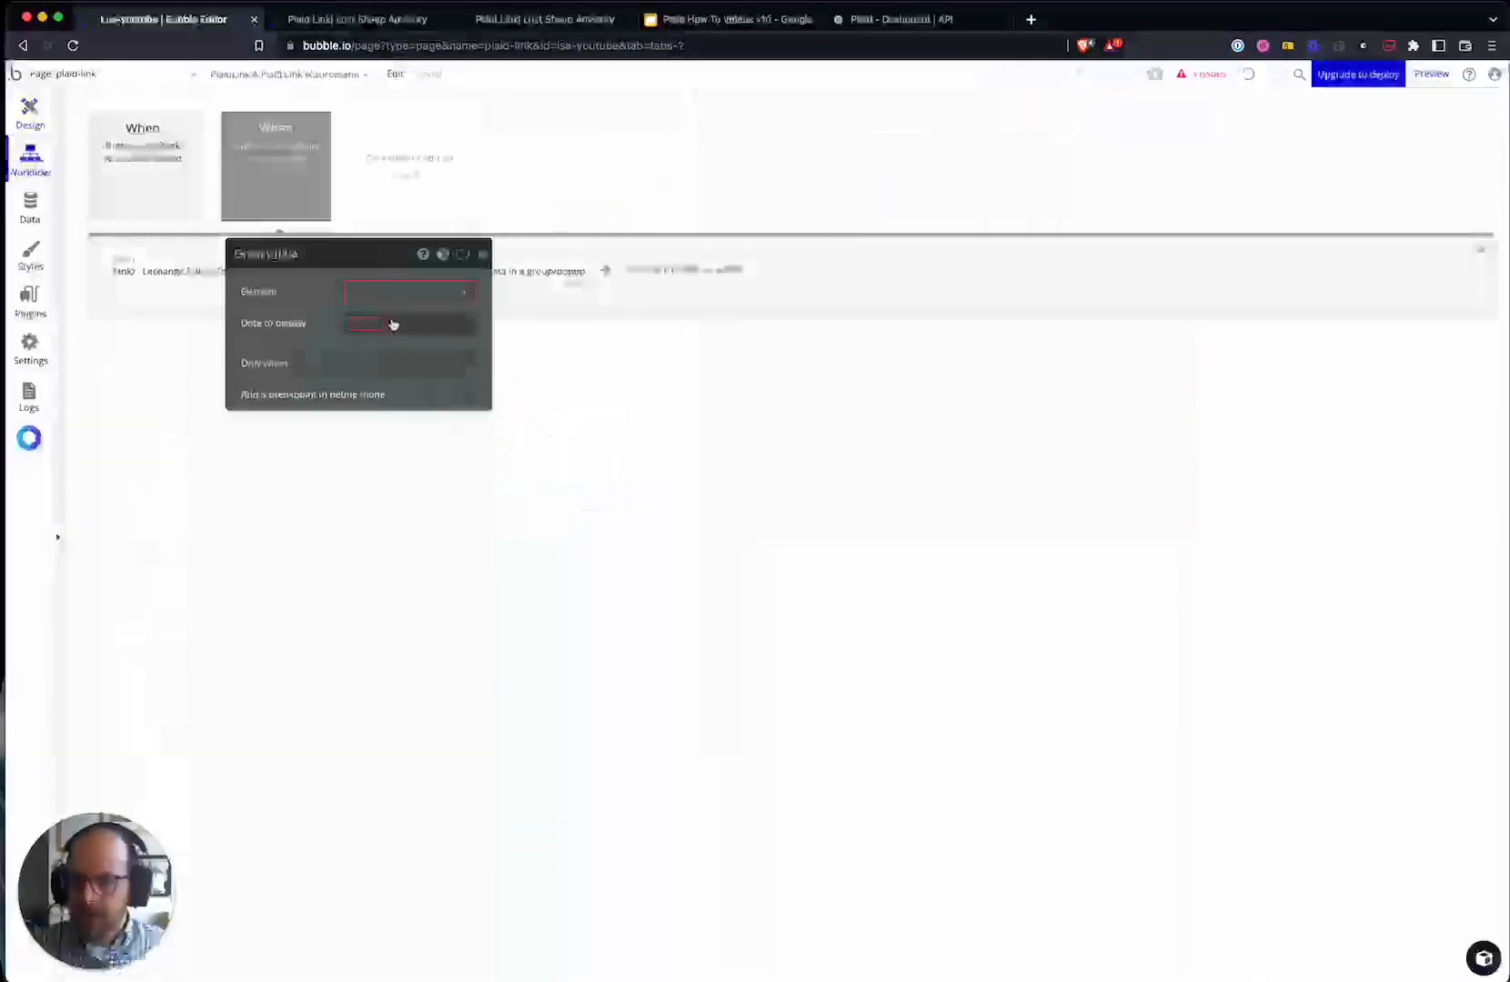
pyautogui.click(388, 291)
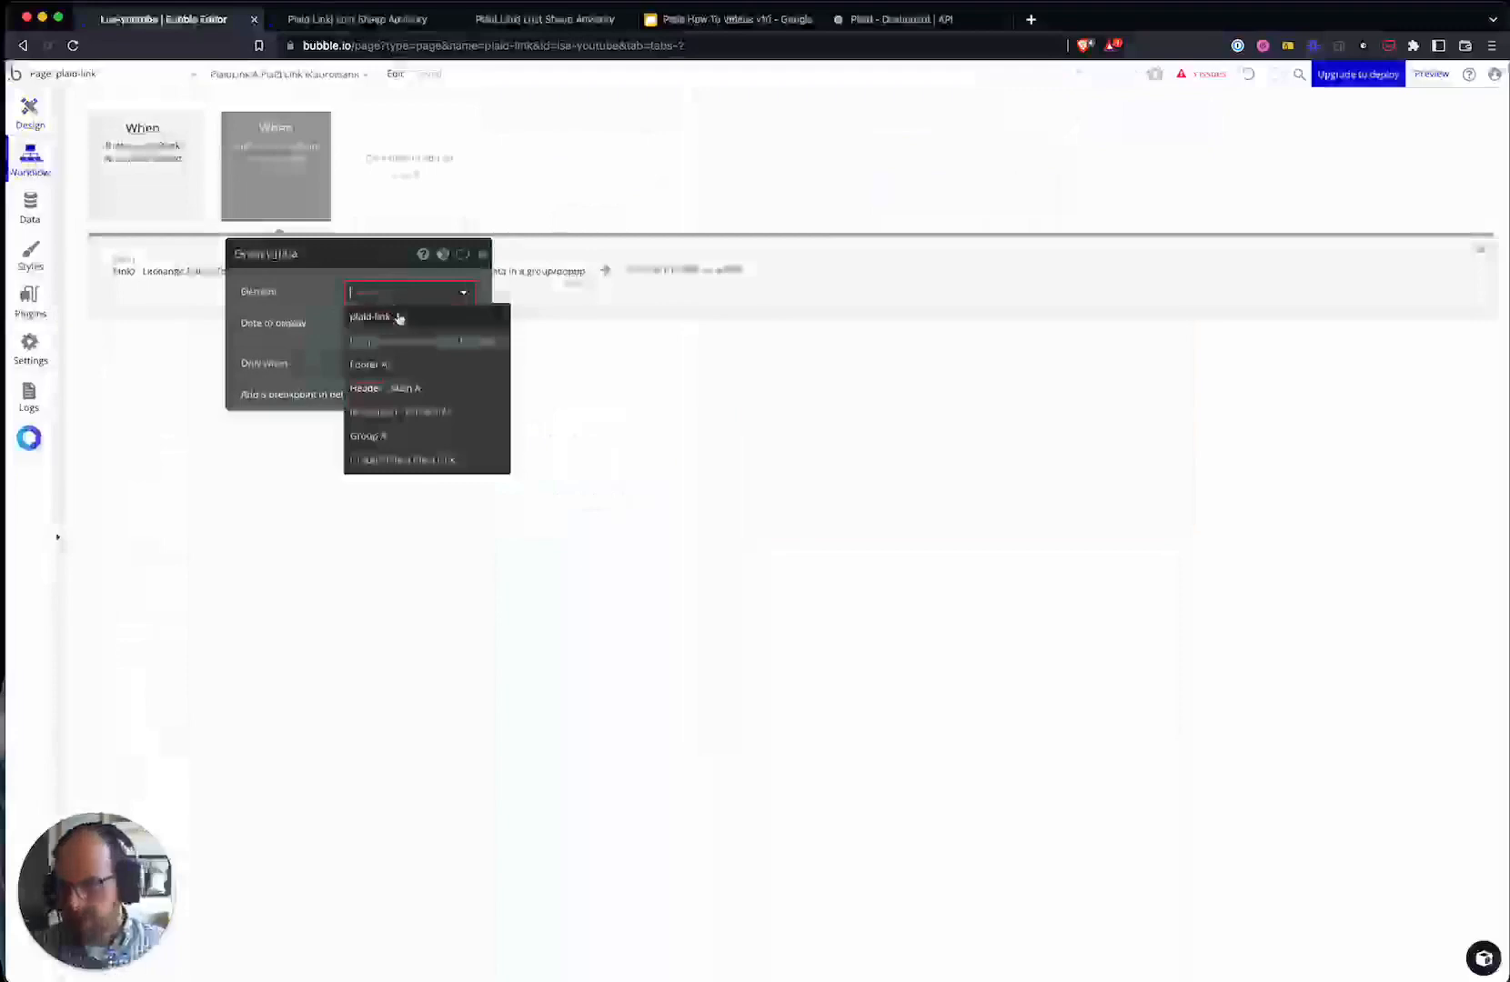
pyautogui.click(438, 460)
pyautogui.click(400, 464)
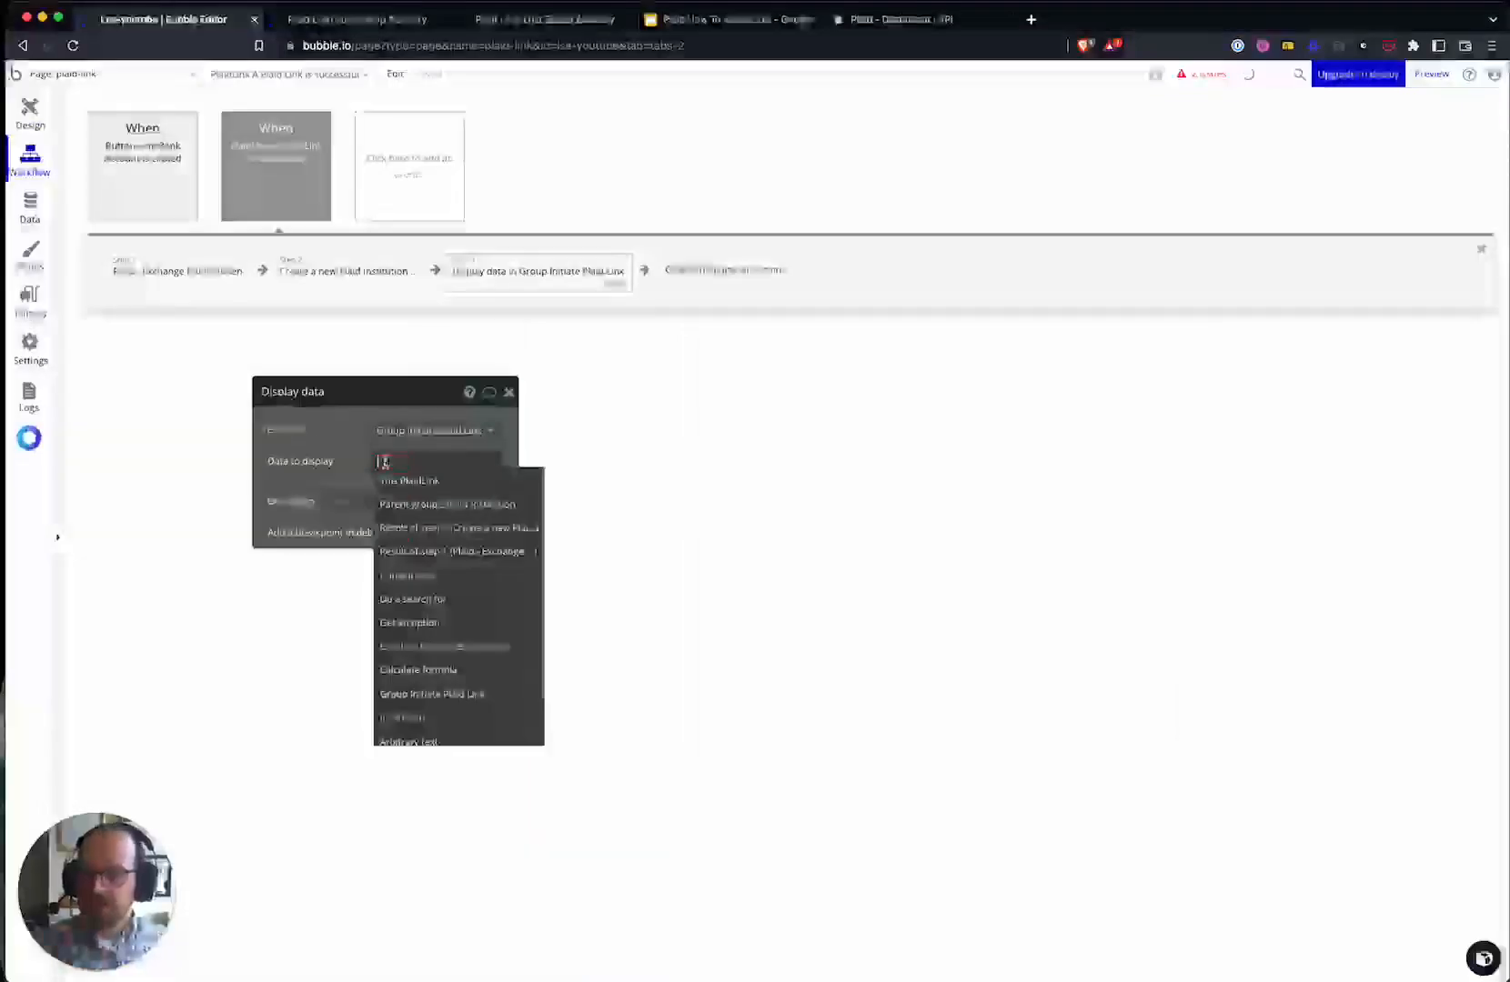
pyautogui.click(430, 530)
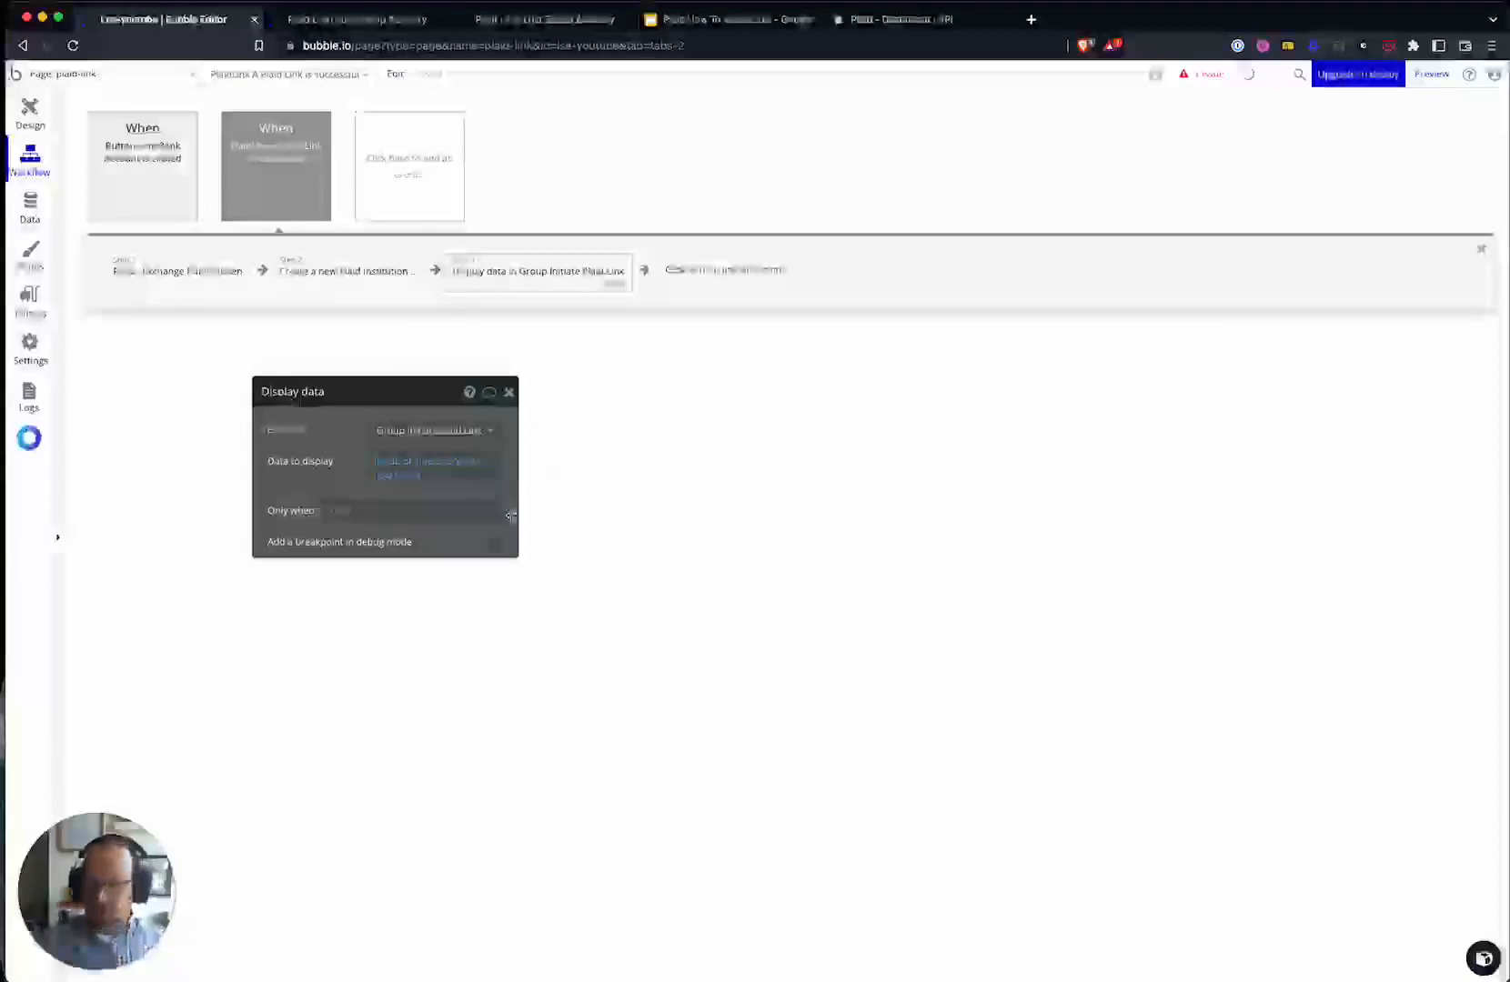
pyautogui.moveTo(338, 456); pyautogui.dragTo(423, 454)
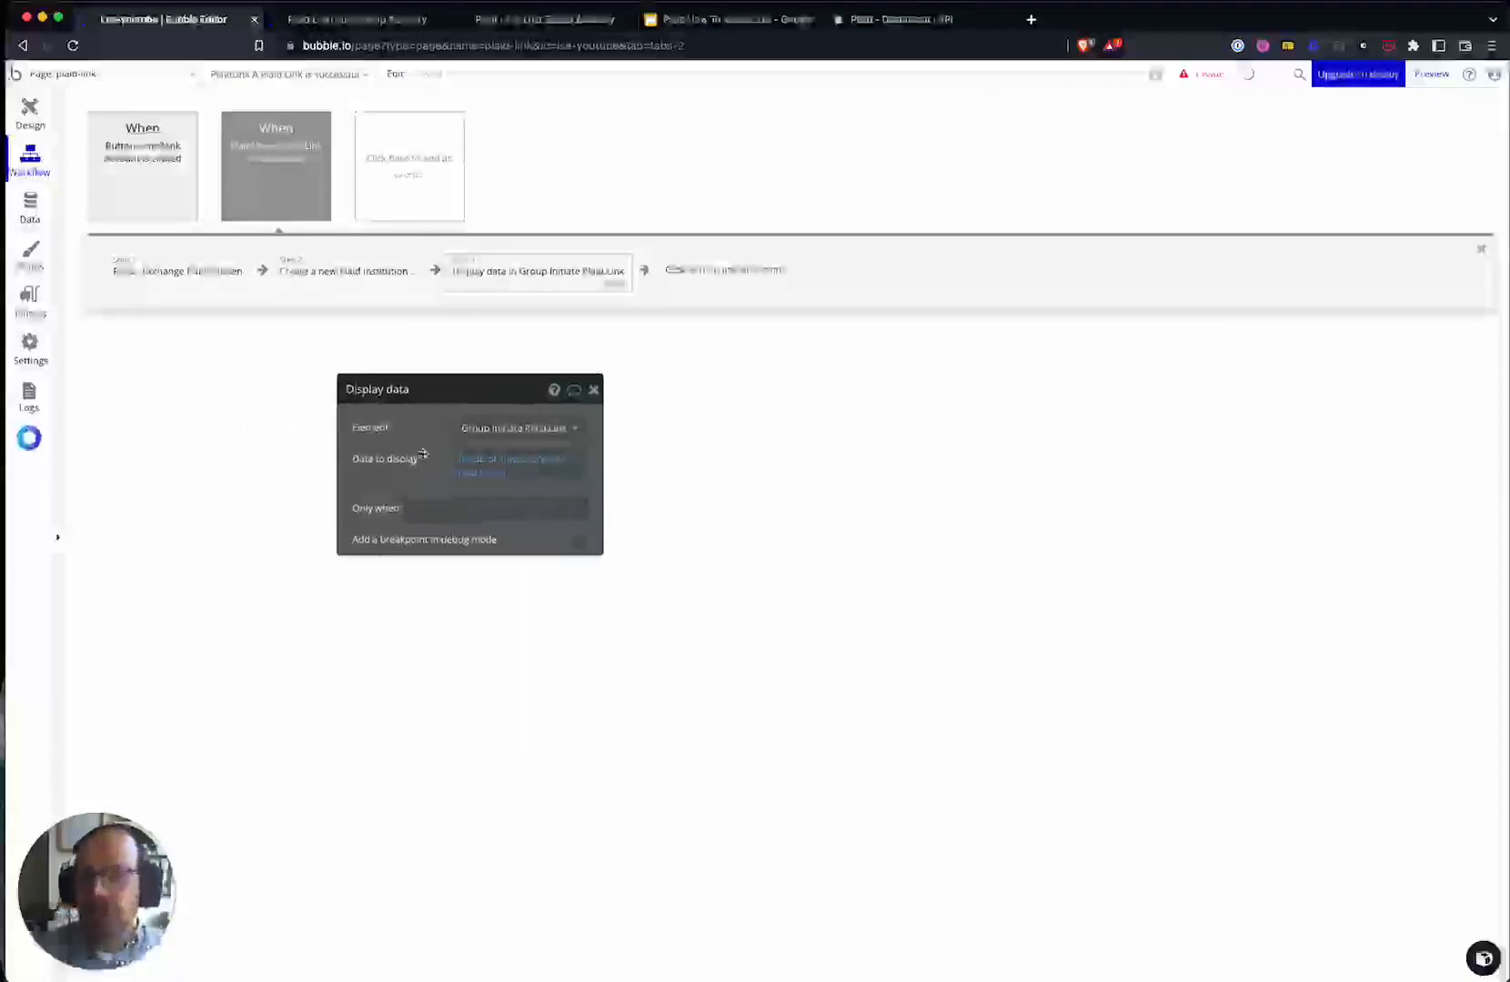
pyautogui.click(353, 283)
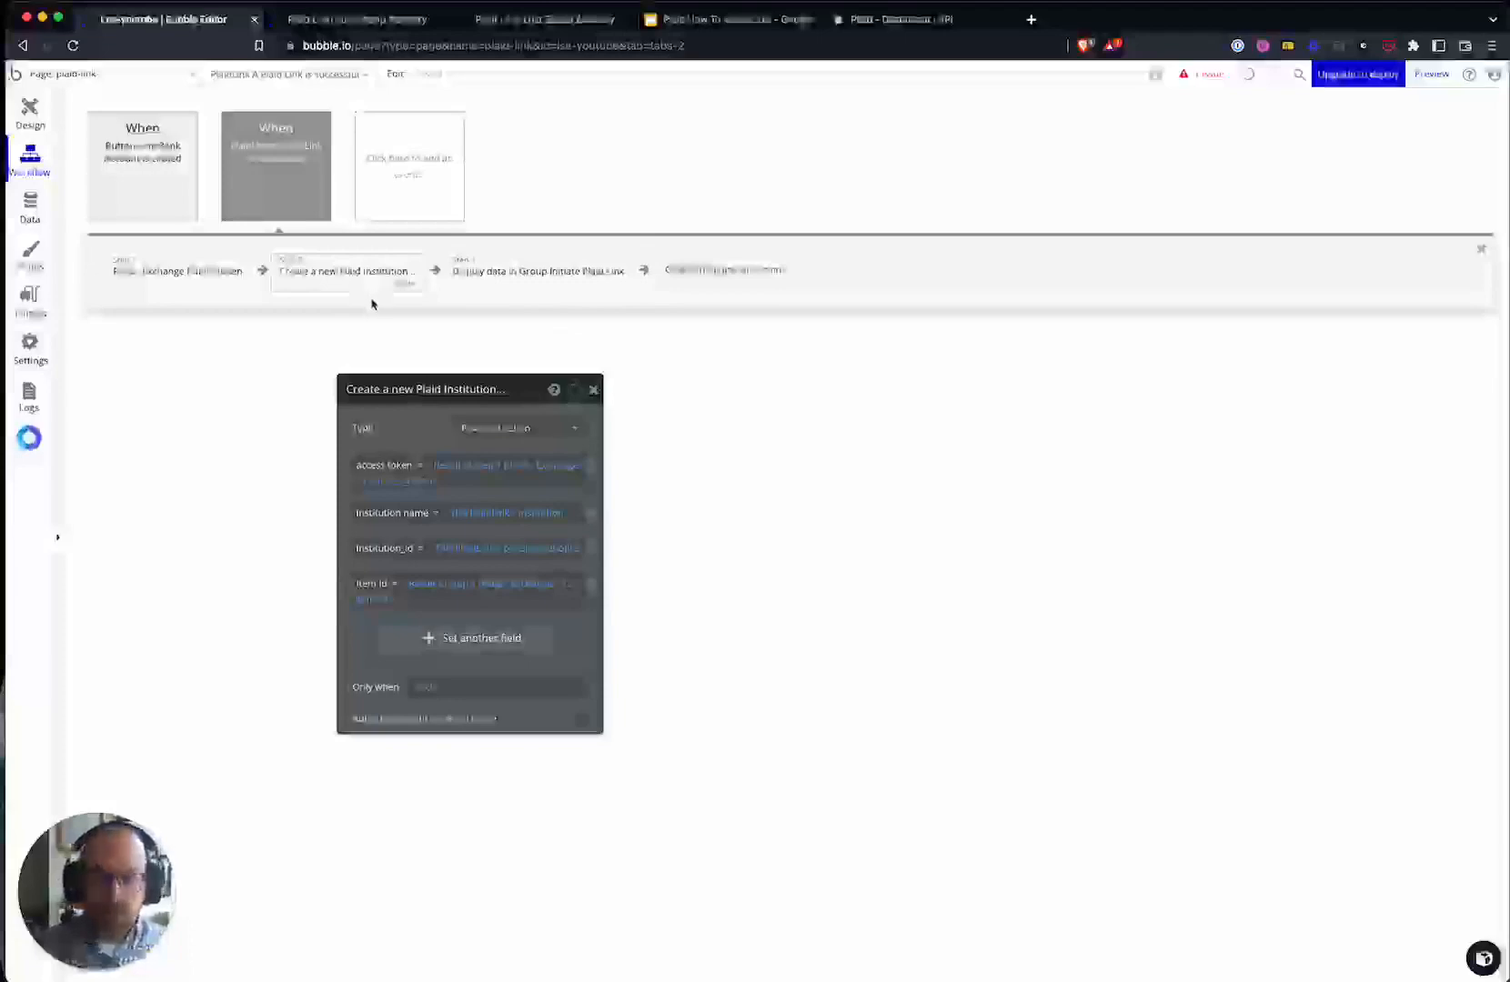
# - Add a 'Make changes to current user' step adding step 2's result to institutions, placed before Display data
pyautogui.click(716, 287)
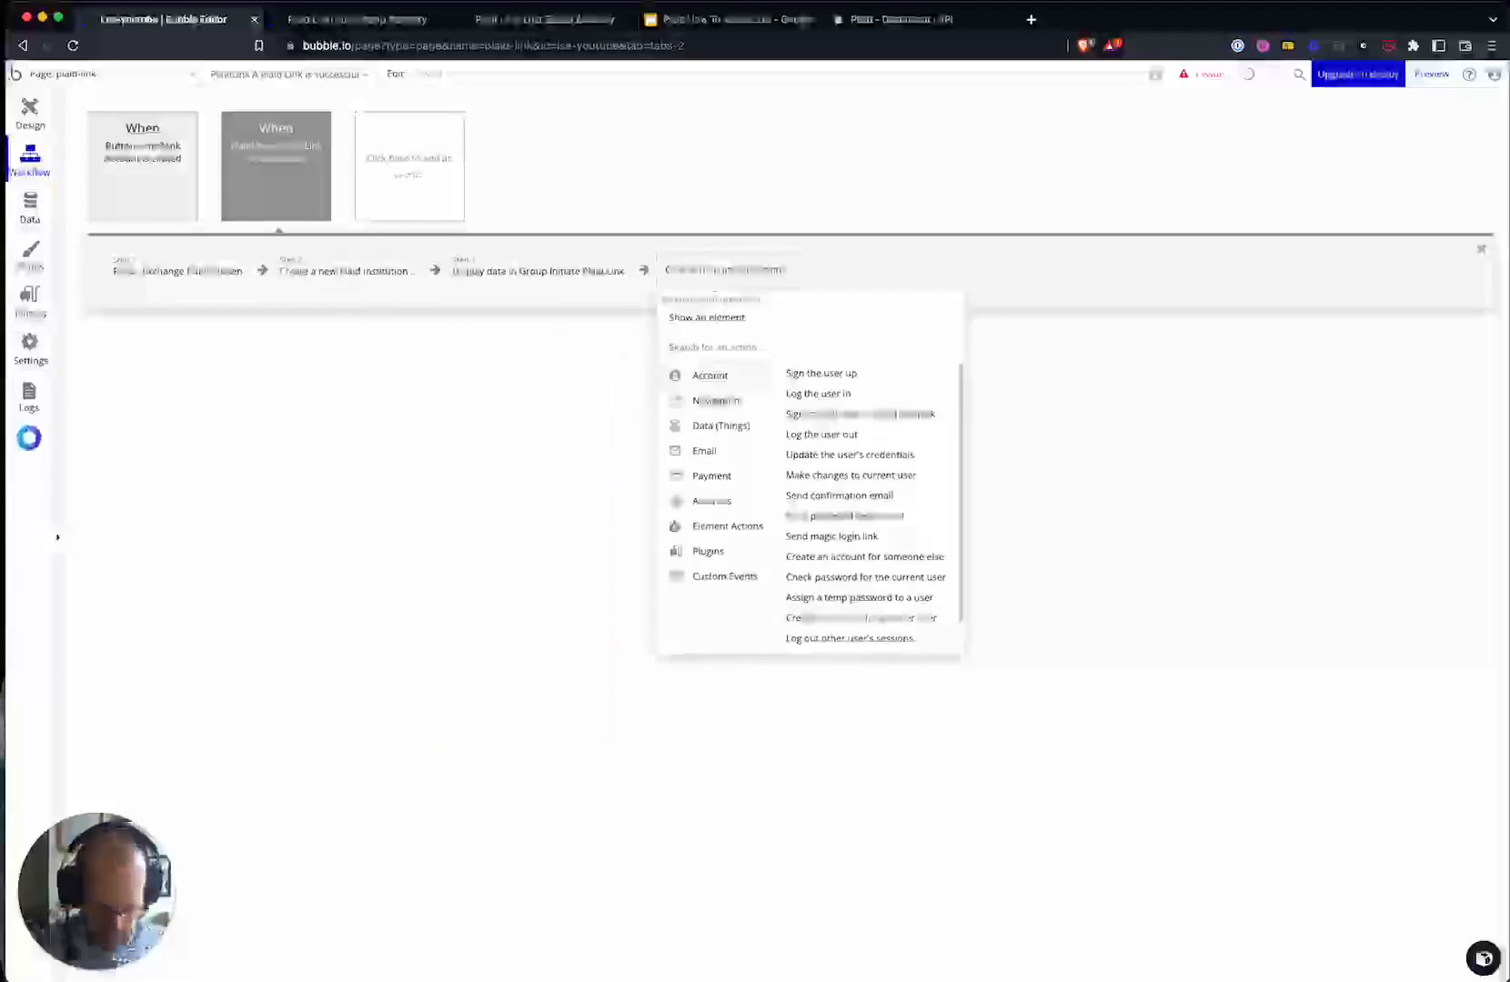
pyautogui.write('make')
pyautogui.click(733, 376)
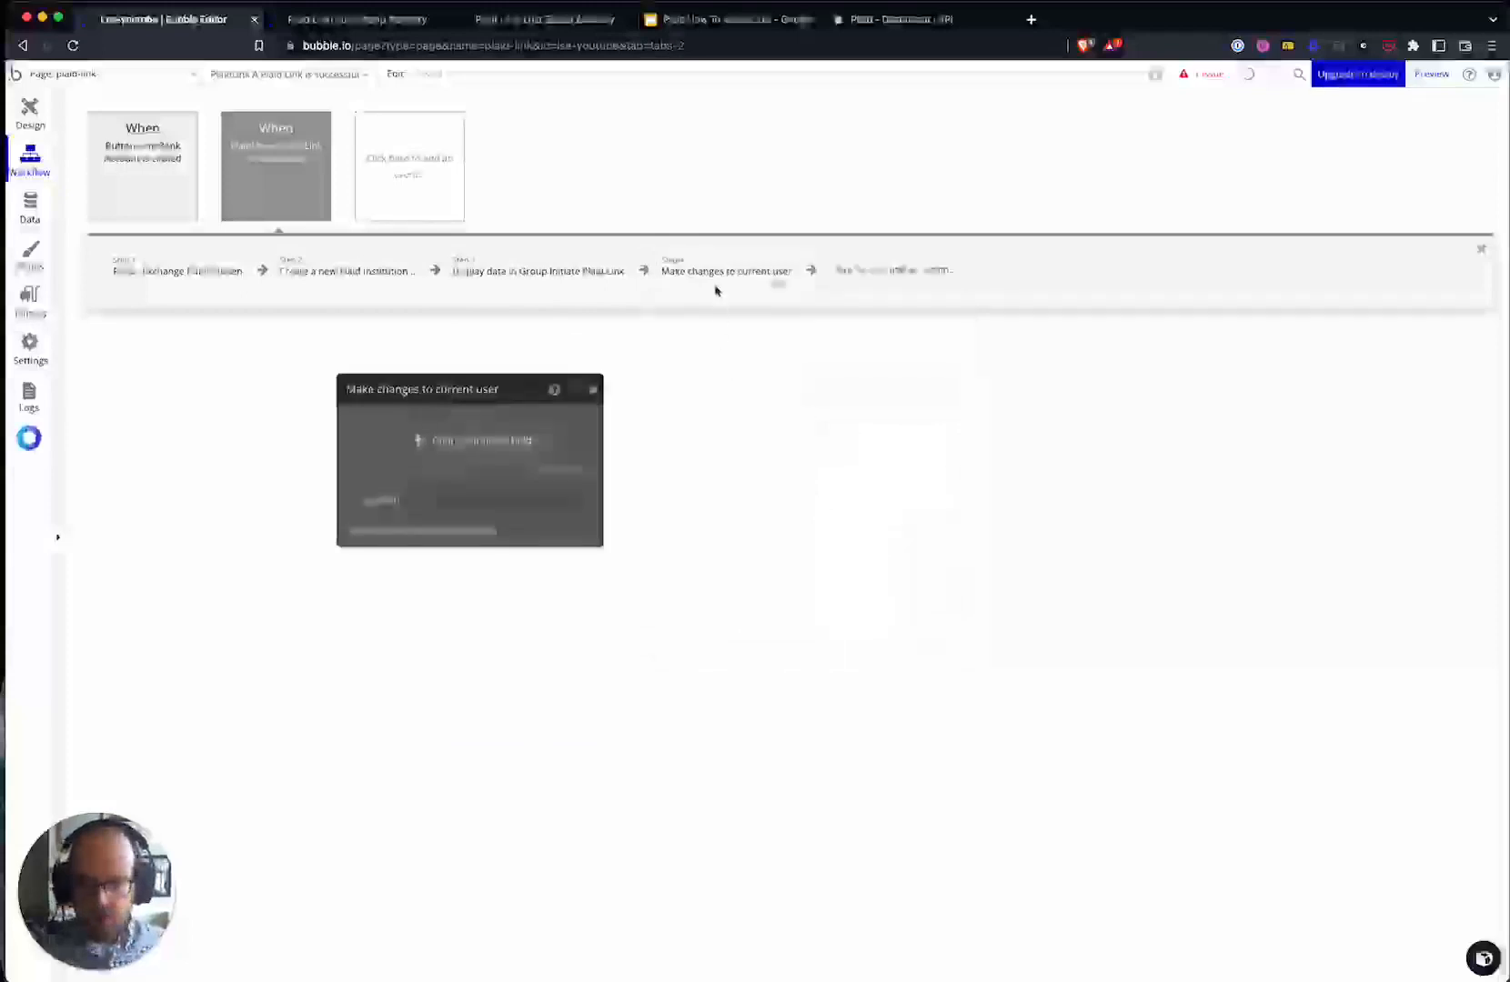
pyautogui.click(492, 439)
pyautogui.click(382, 435)
pyautogui.click(380, 453)
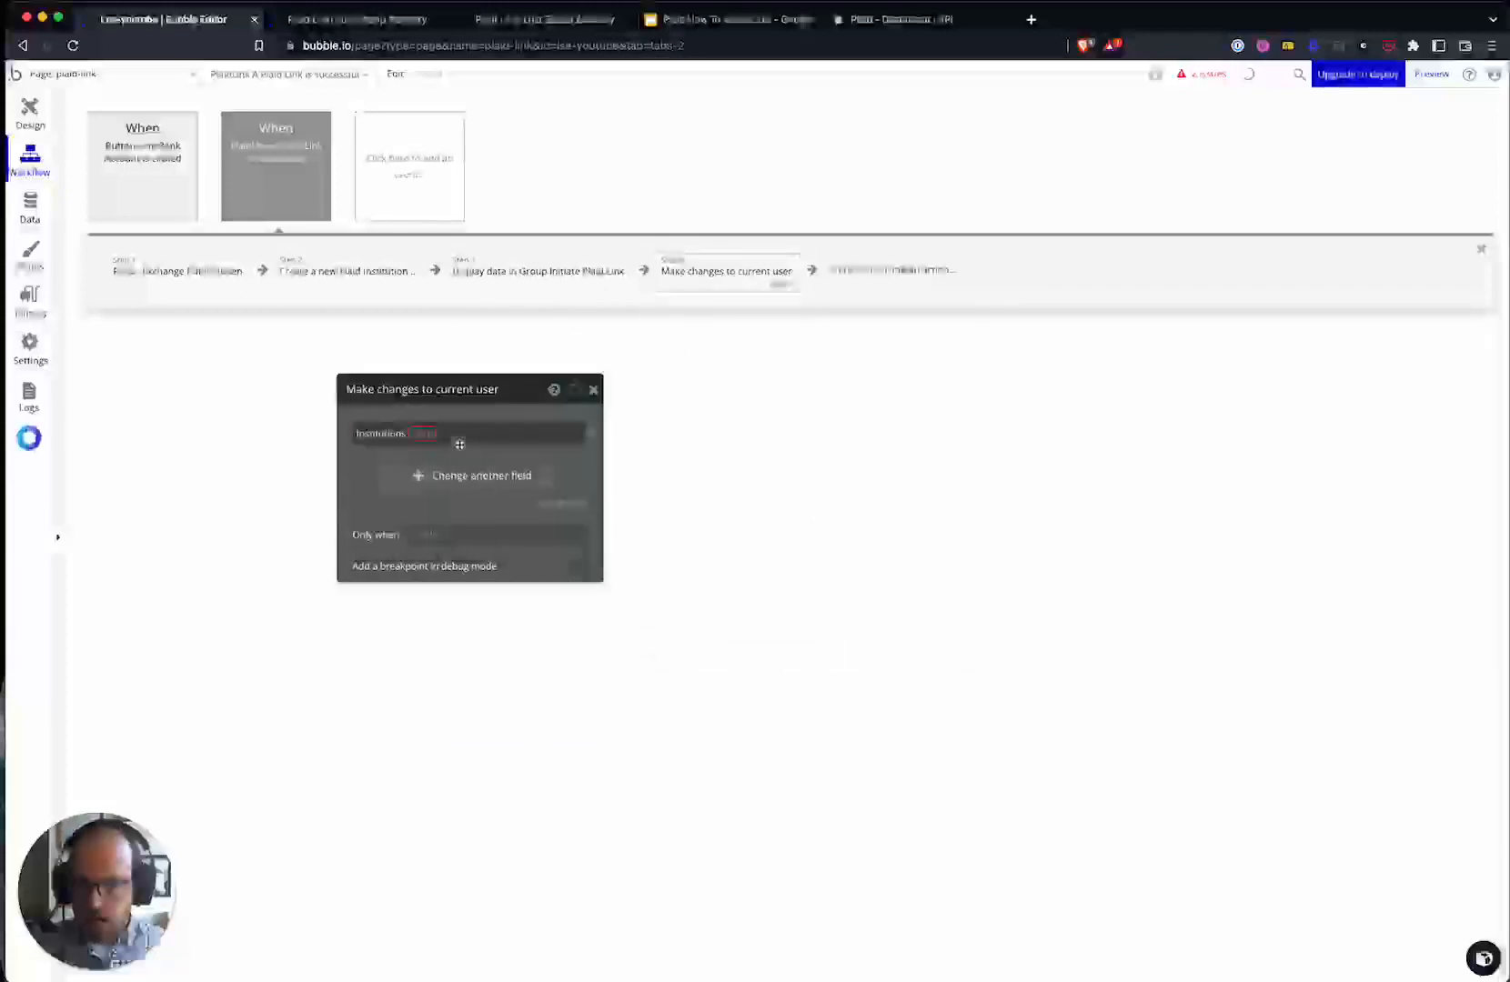
pyautogui.click(442, 461)
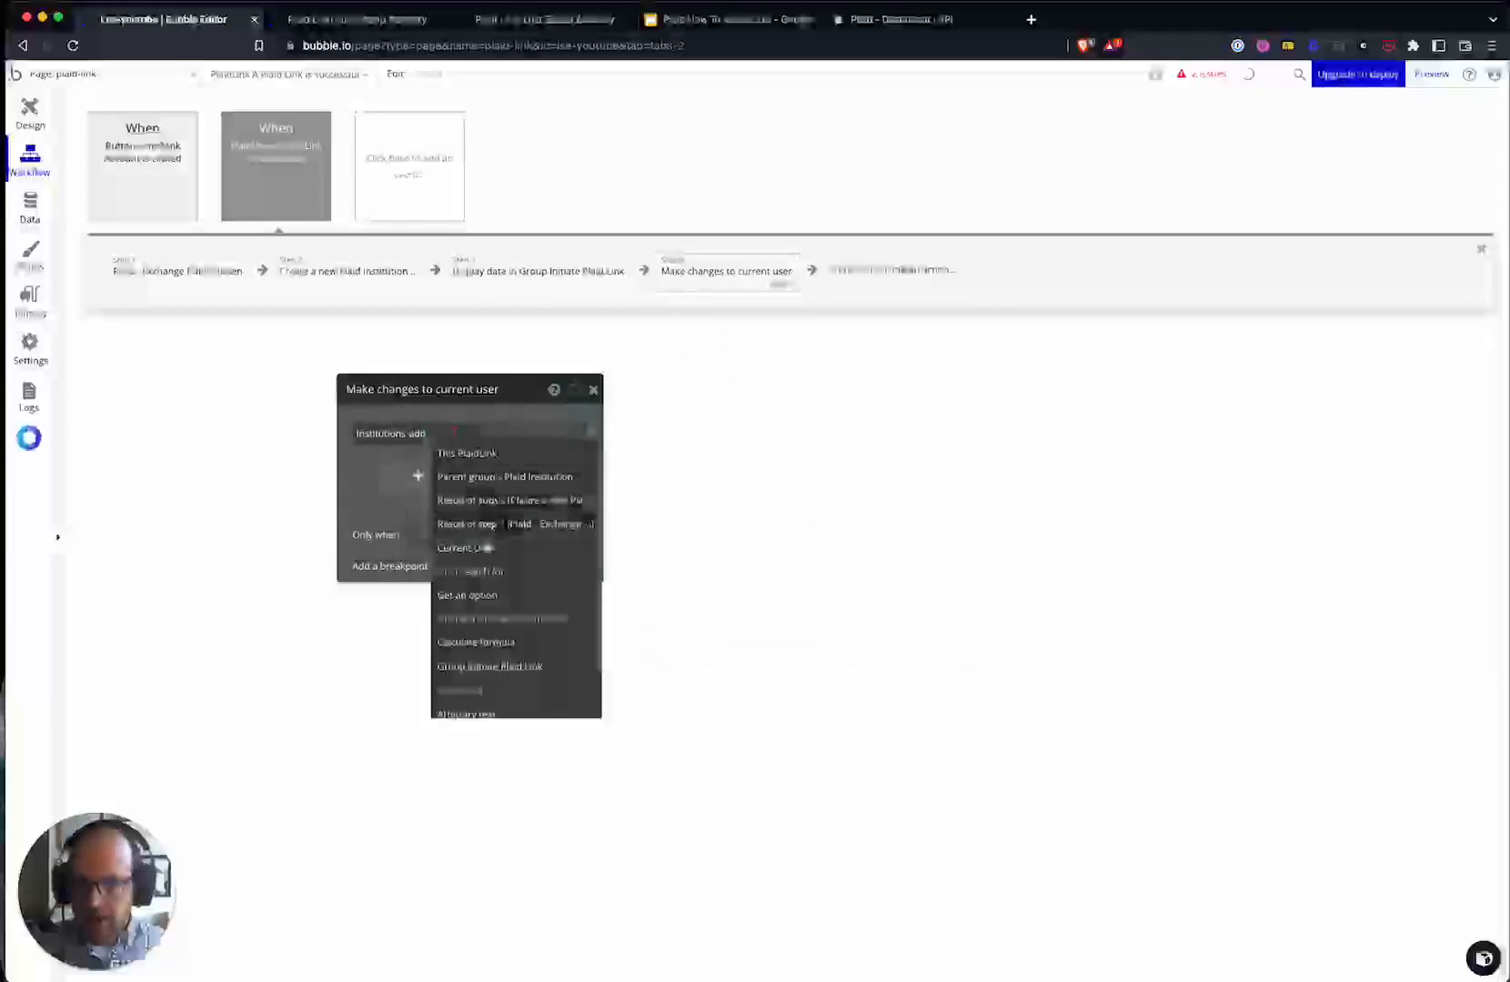
pyautogui.click(492, 496)
pyautogui.moveTo(741, 280); pyautogui.dragTo(582, 273)
# - Review the display-data step and the entity-relationship diagram slide
pyautogui.click(651, 275)
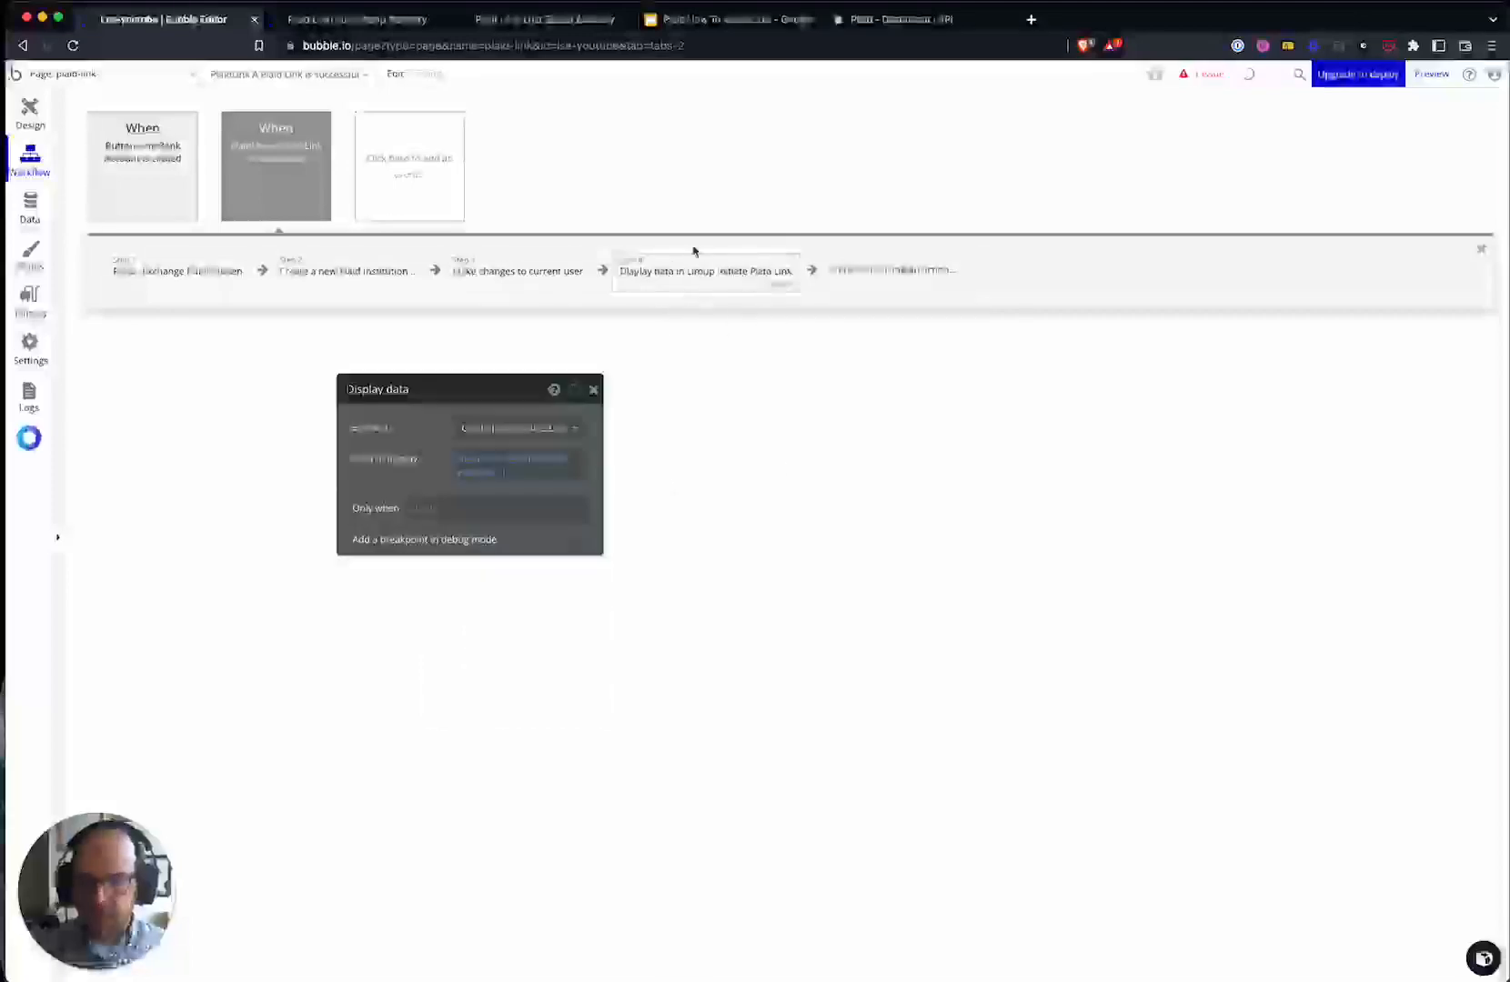
pyautogui.click(488, 286)
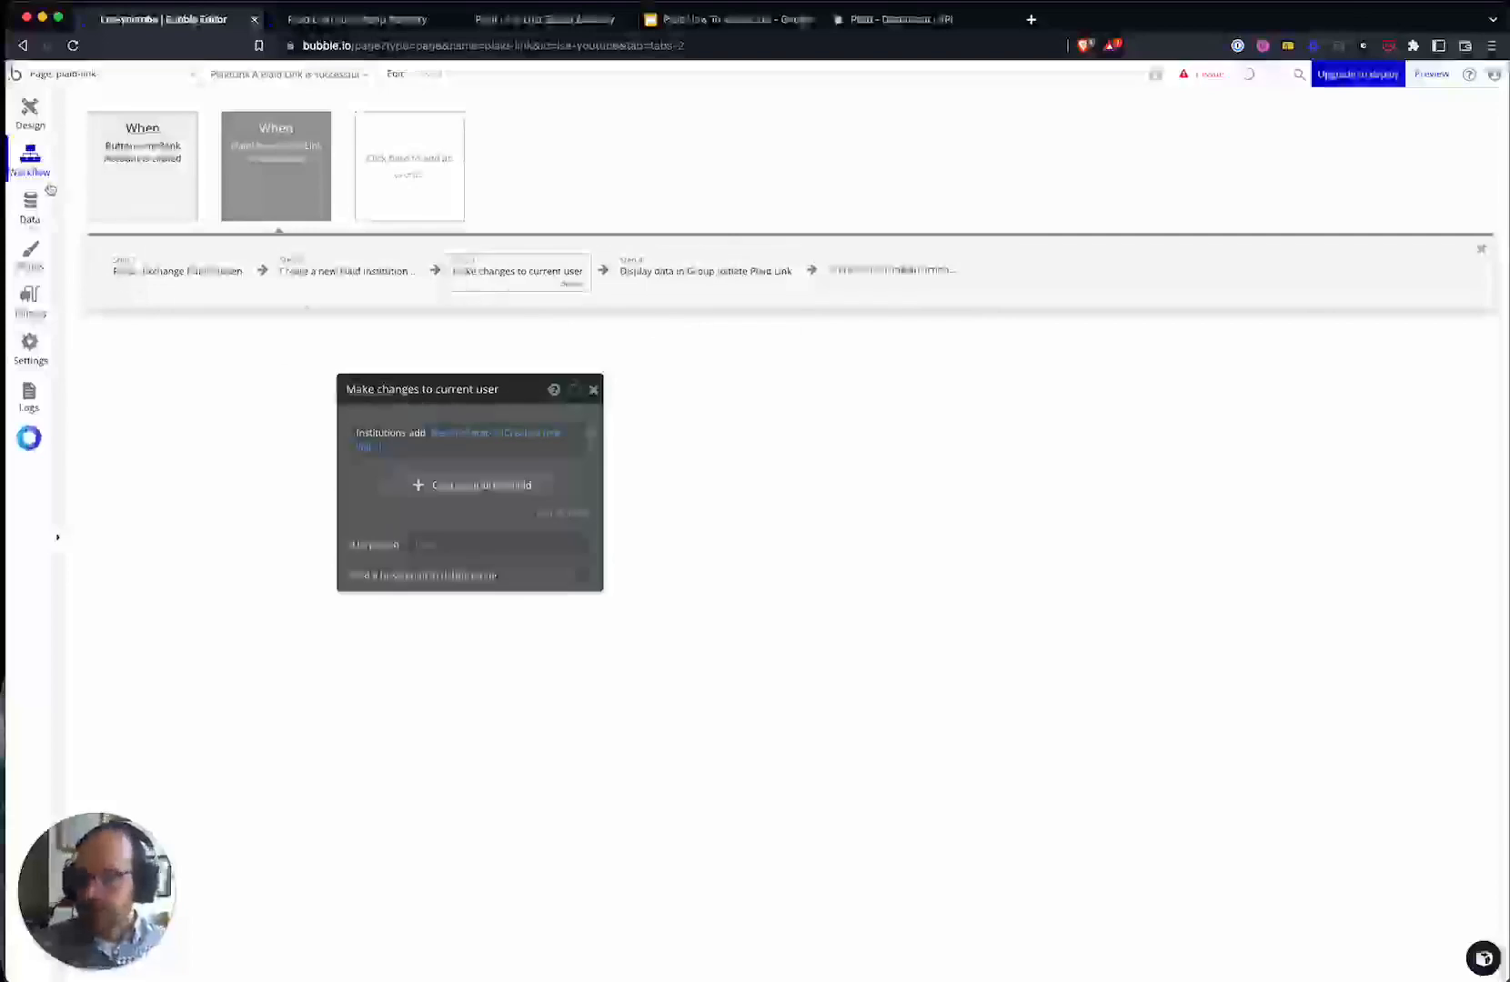
pyautogui.click(43, 133)
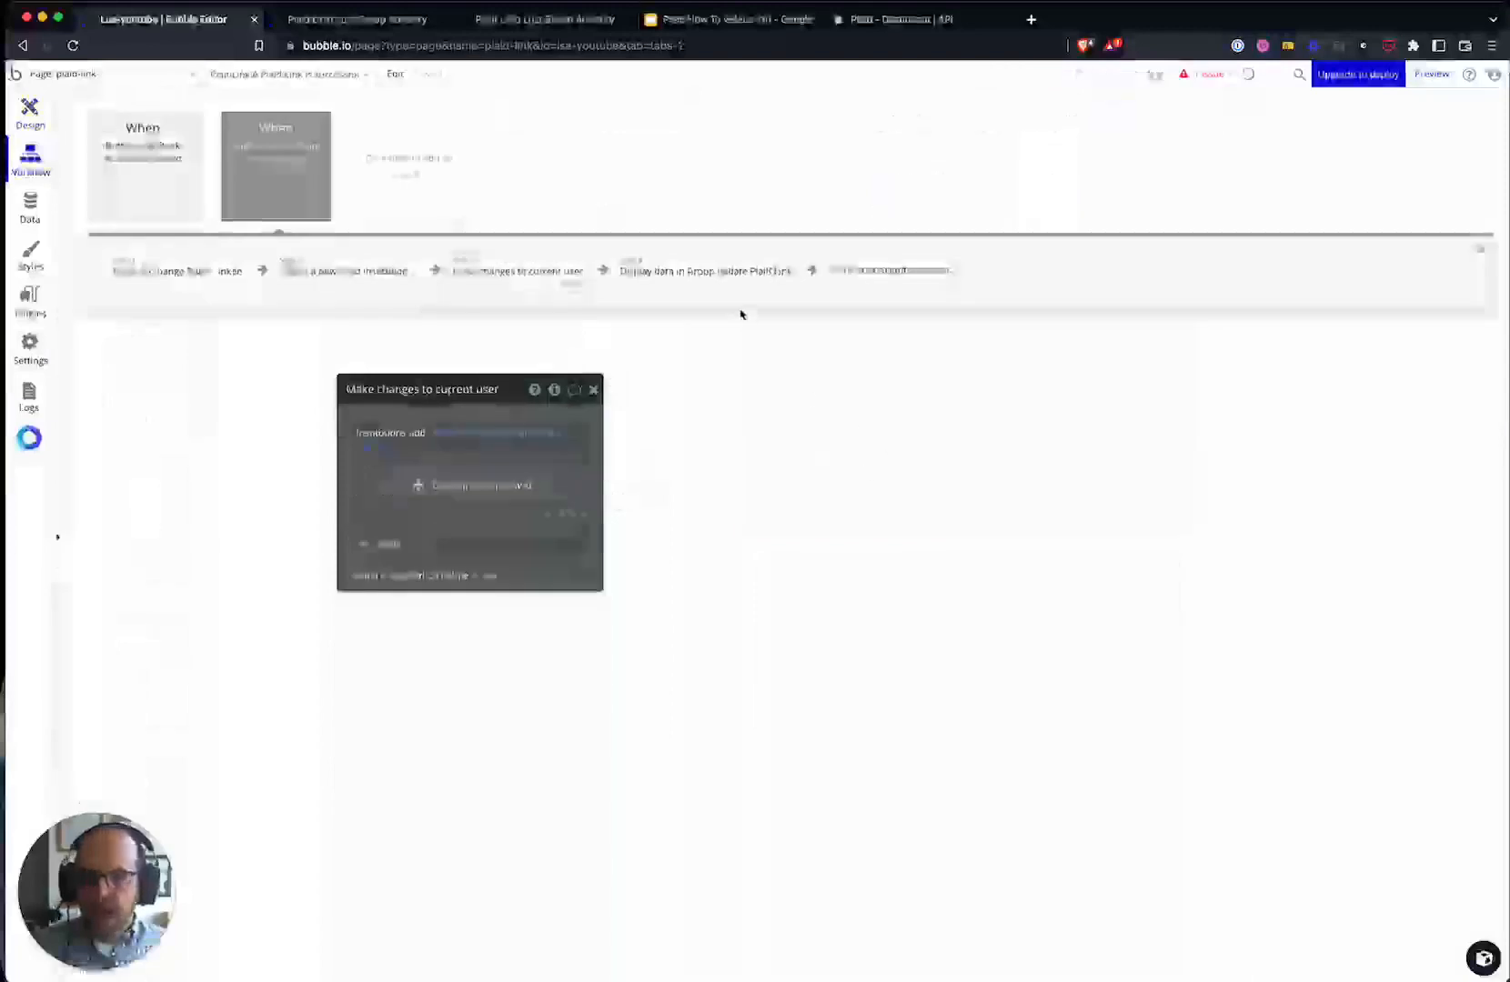
pyautogui.click(689, 283)
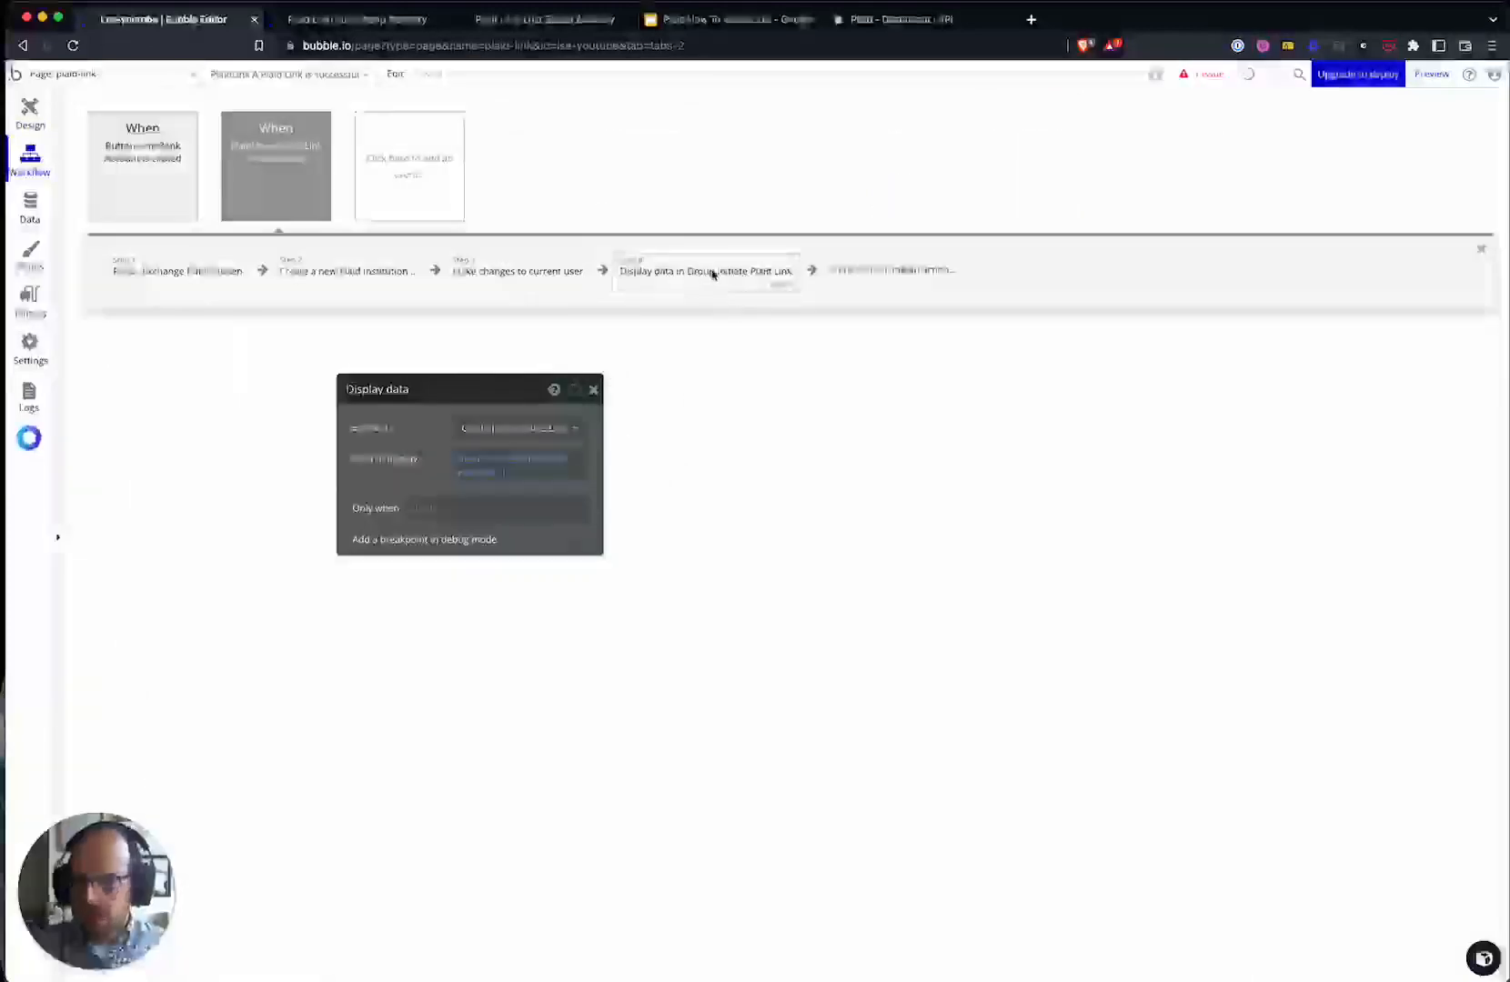
pyautogui.moveTo(417, 471); pyautogui.dragTo(453, 465)
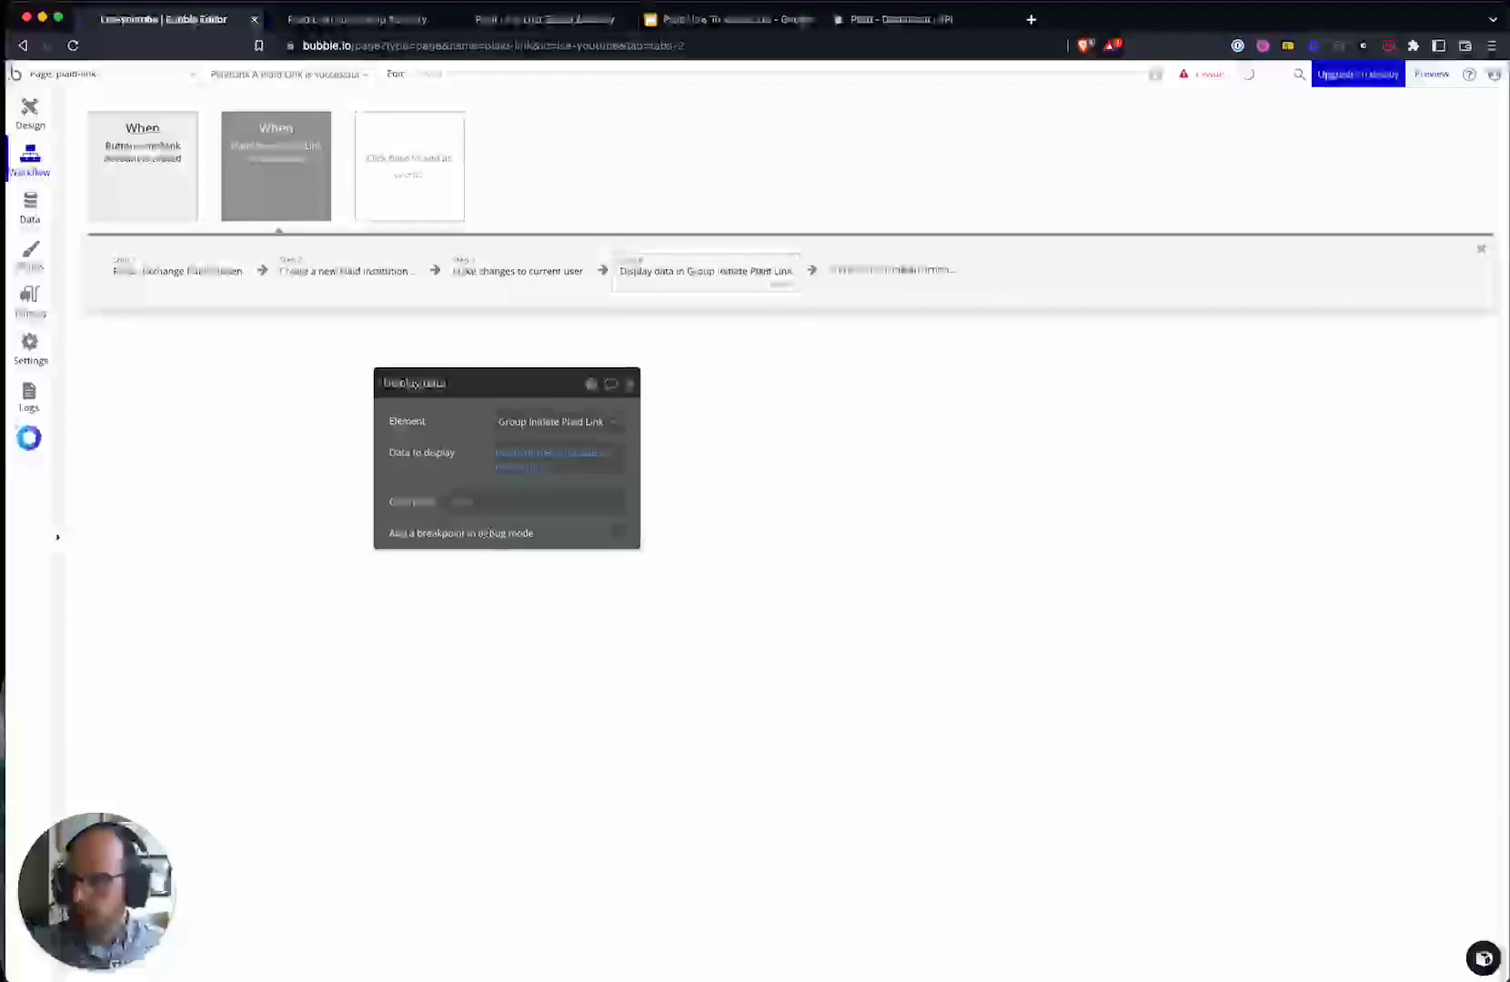
pyautogui.click(756, 30)
pyautogui.click(98, 452)
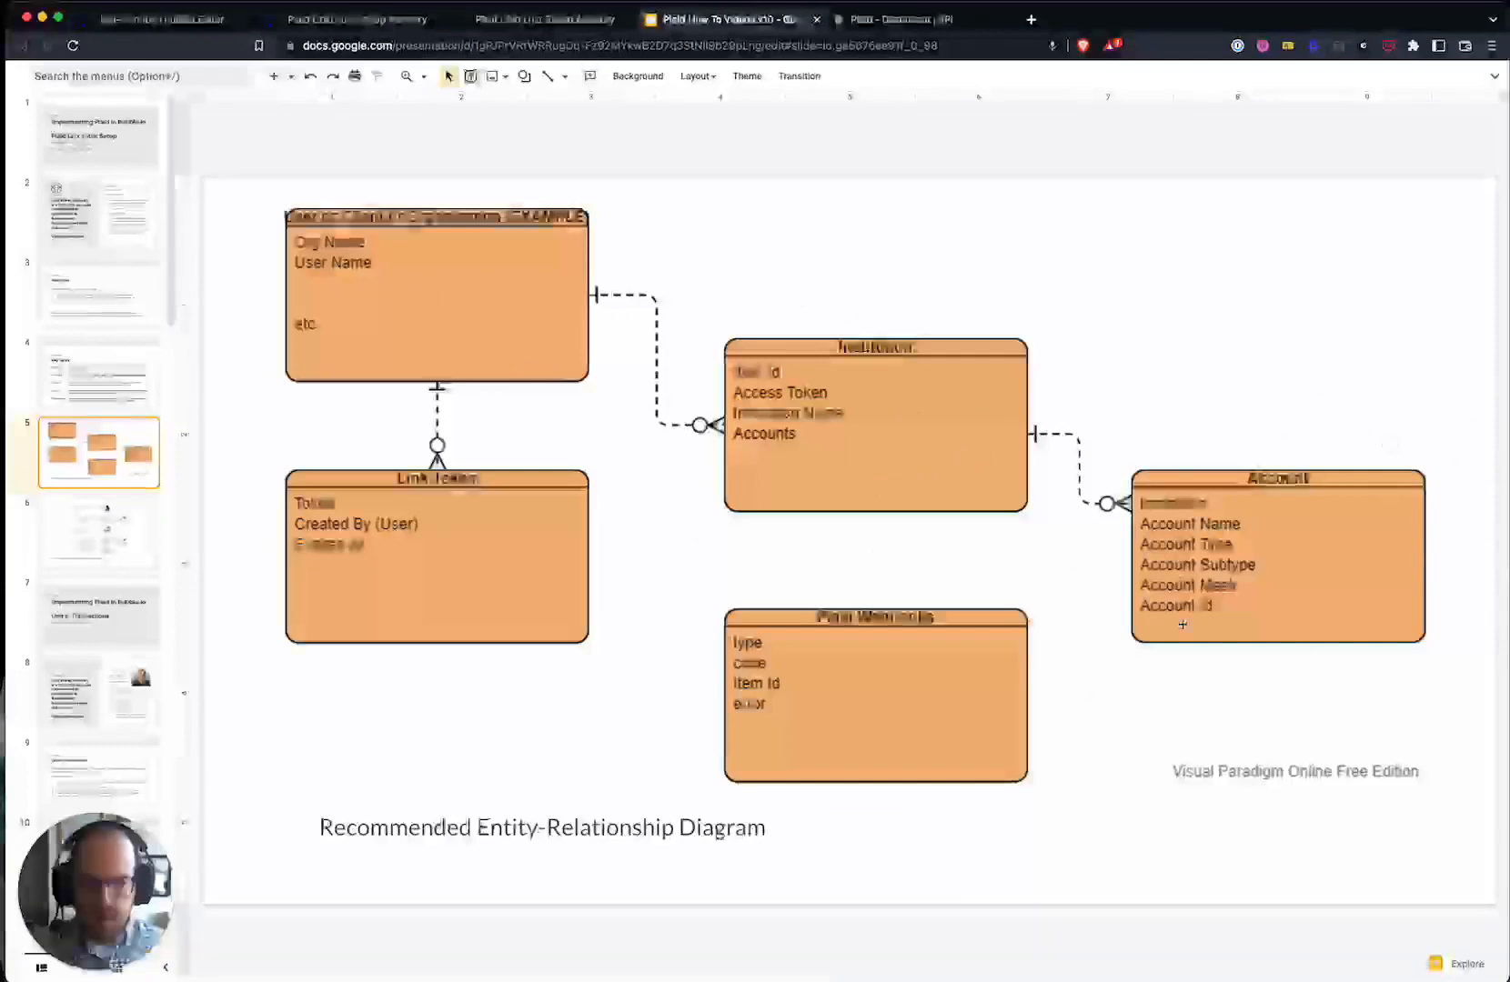
pyautogui.click(155, 19)
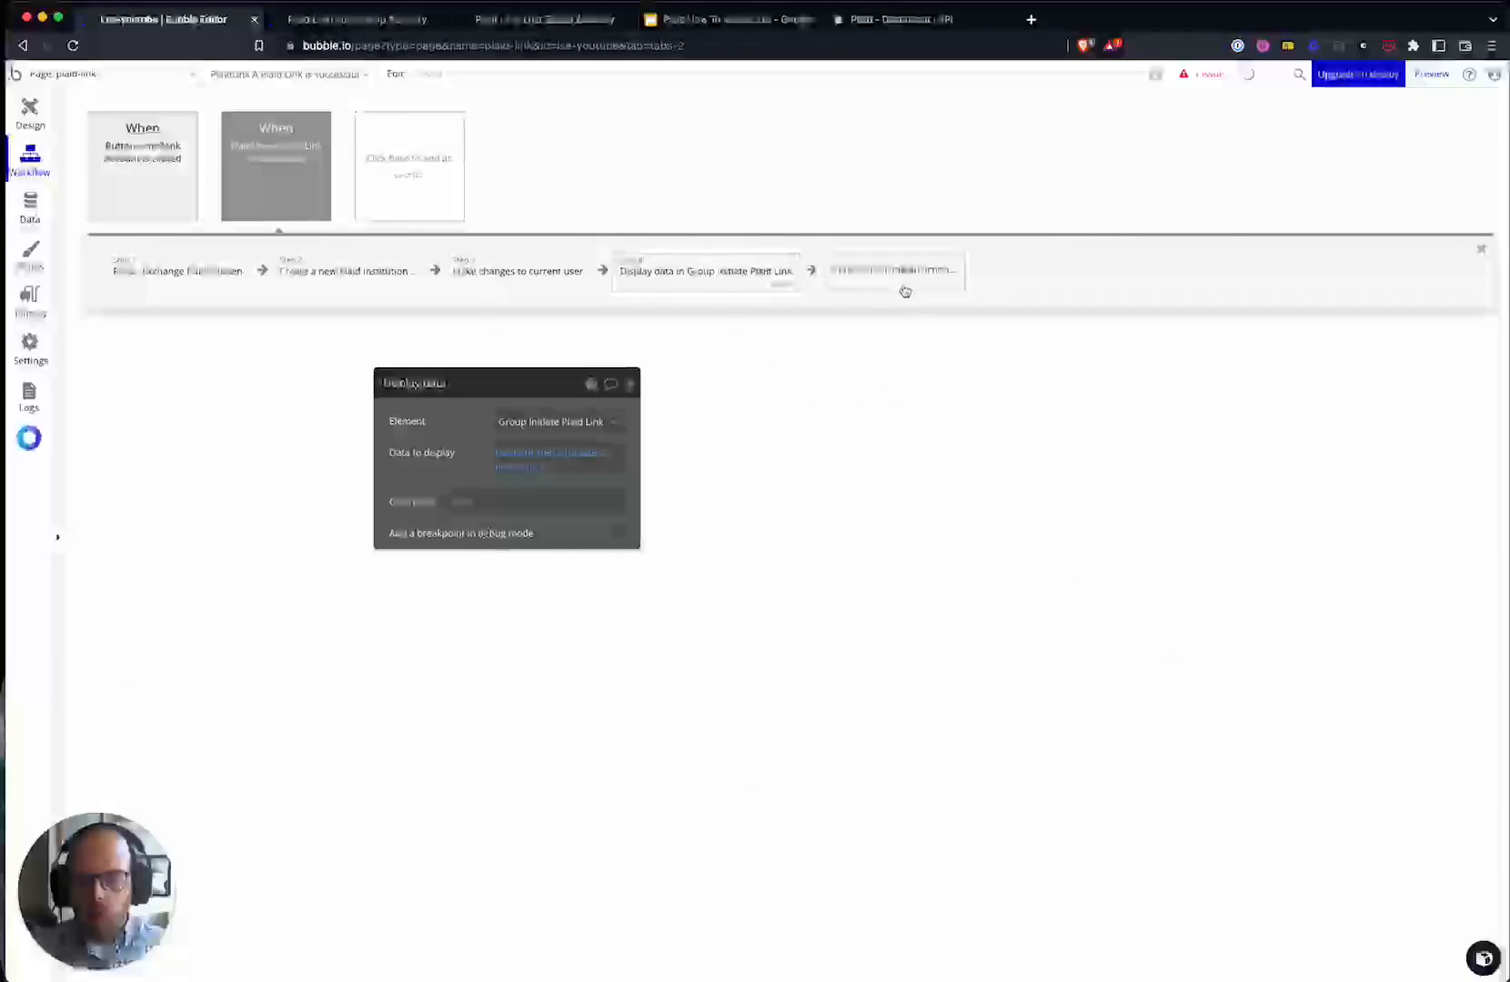
# - Set the Institution repeating group's content type to Bank Account Details body account
pyautogui.click(22, 125)
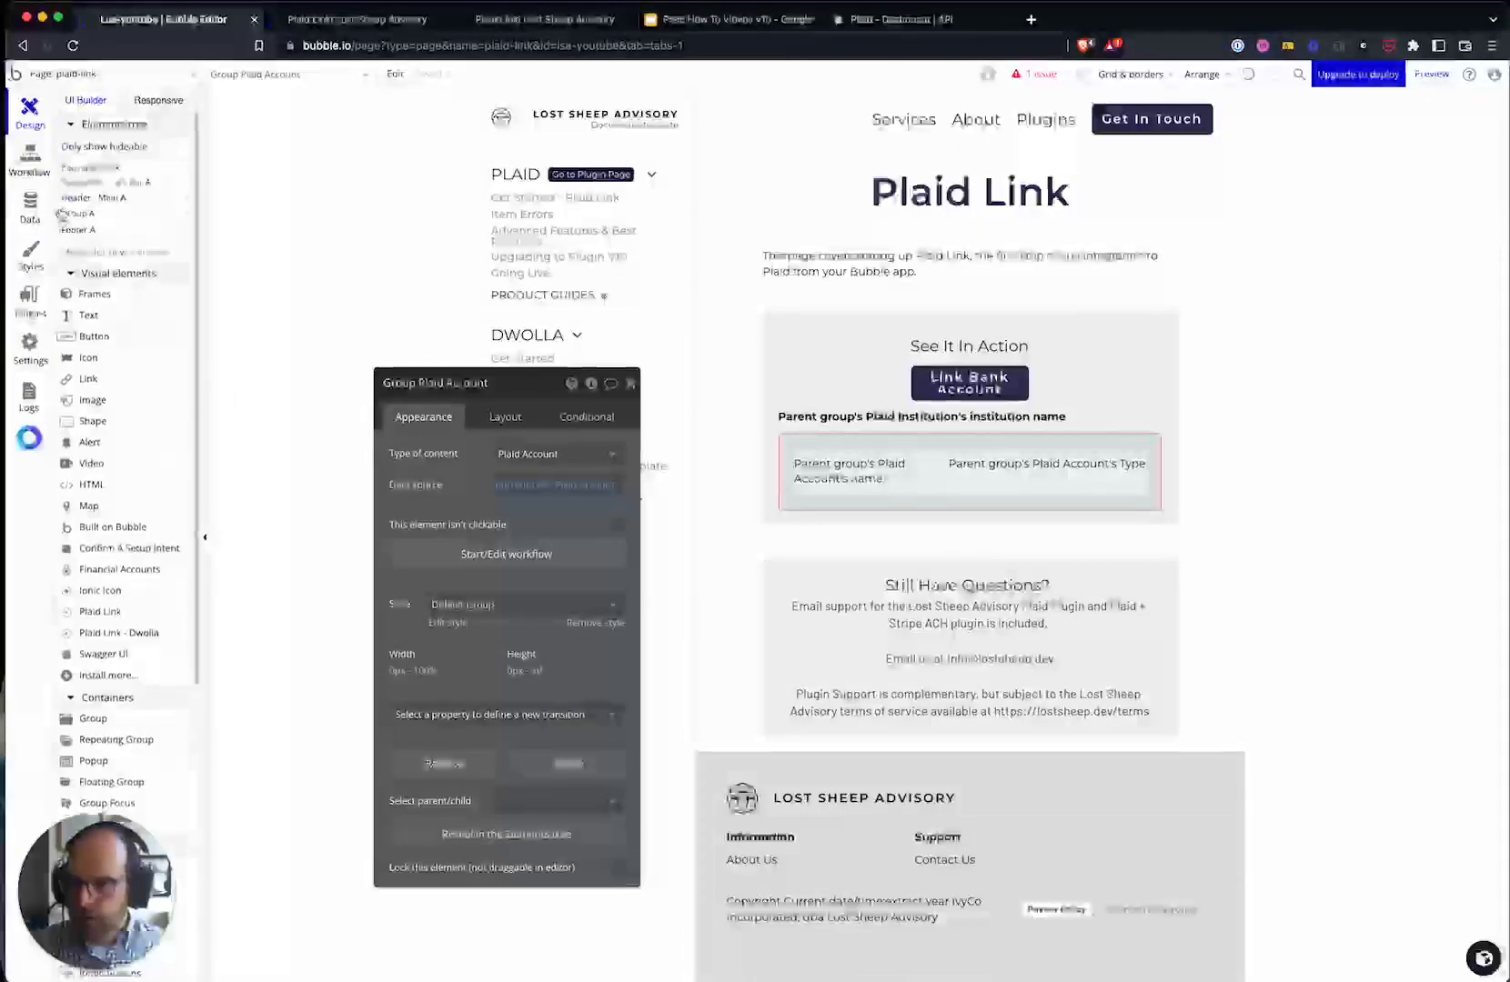
pyautogui.click(471, 835)
pyautogui.click(86, 341)
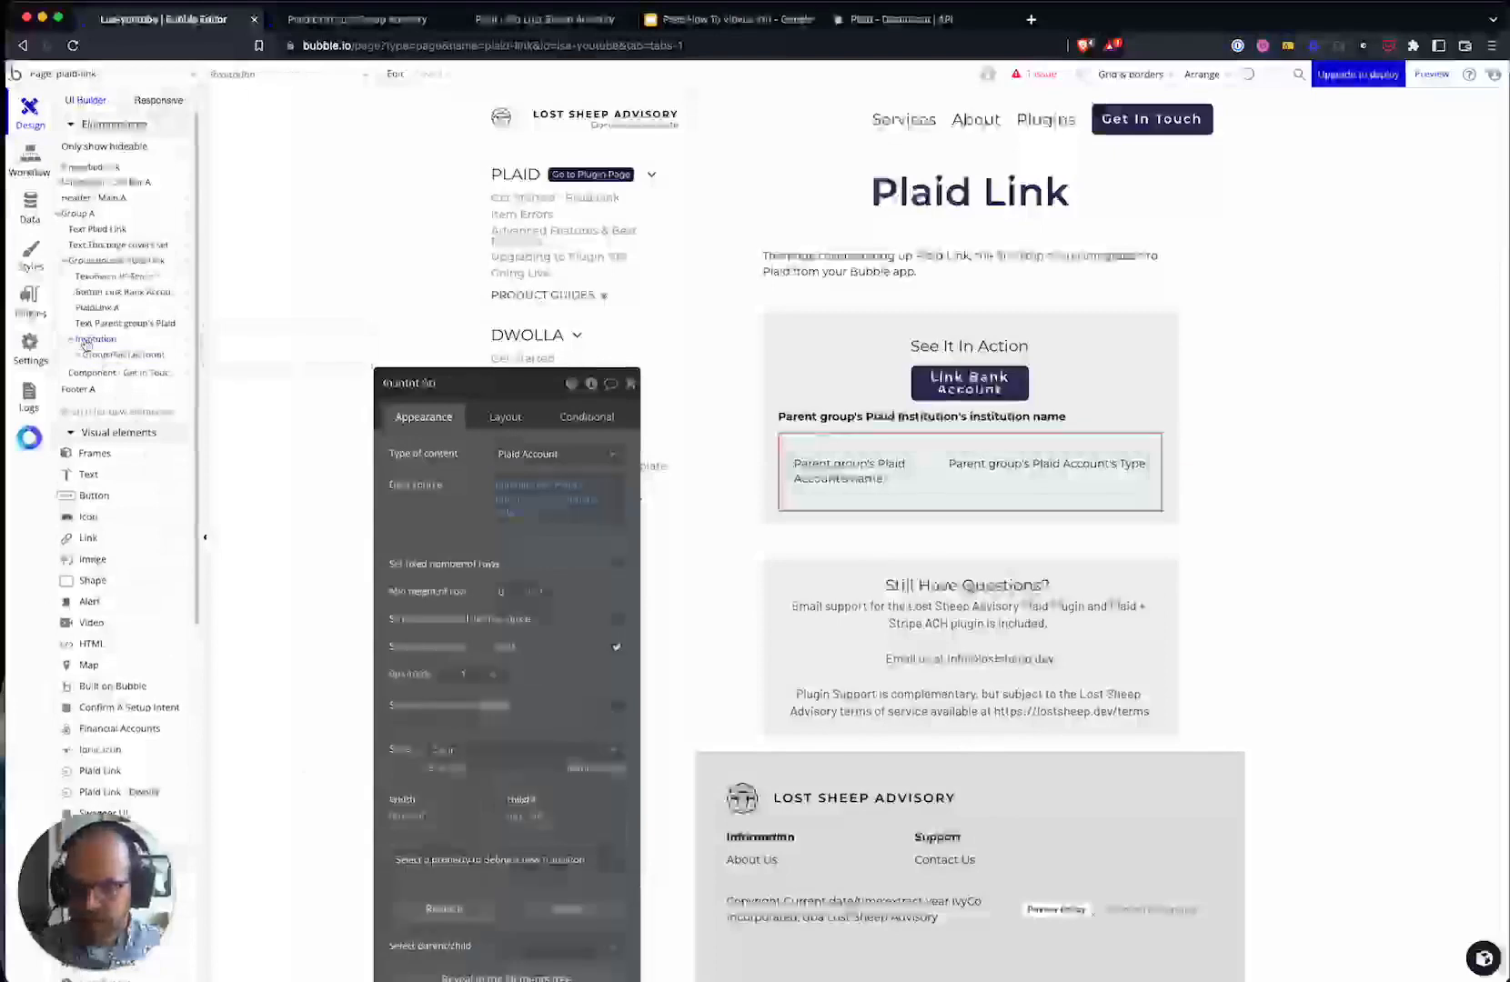
pyautogui.click(535, 454)
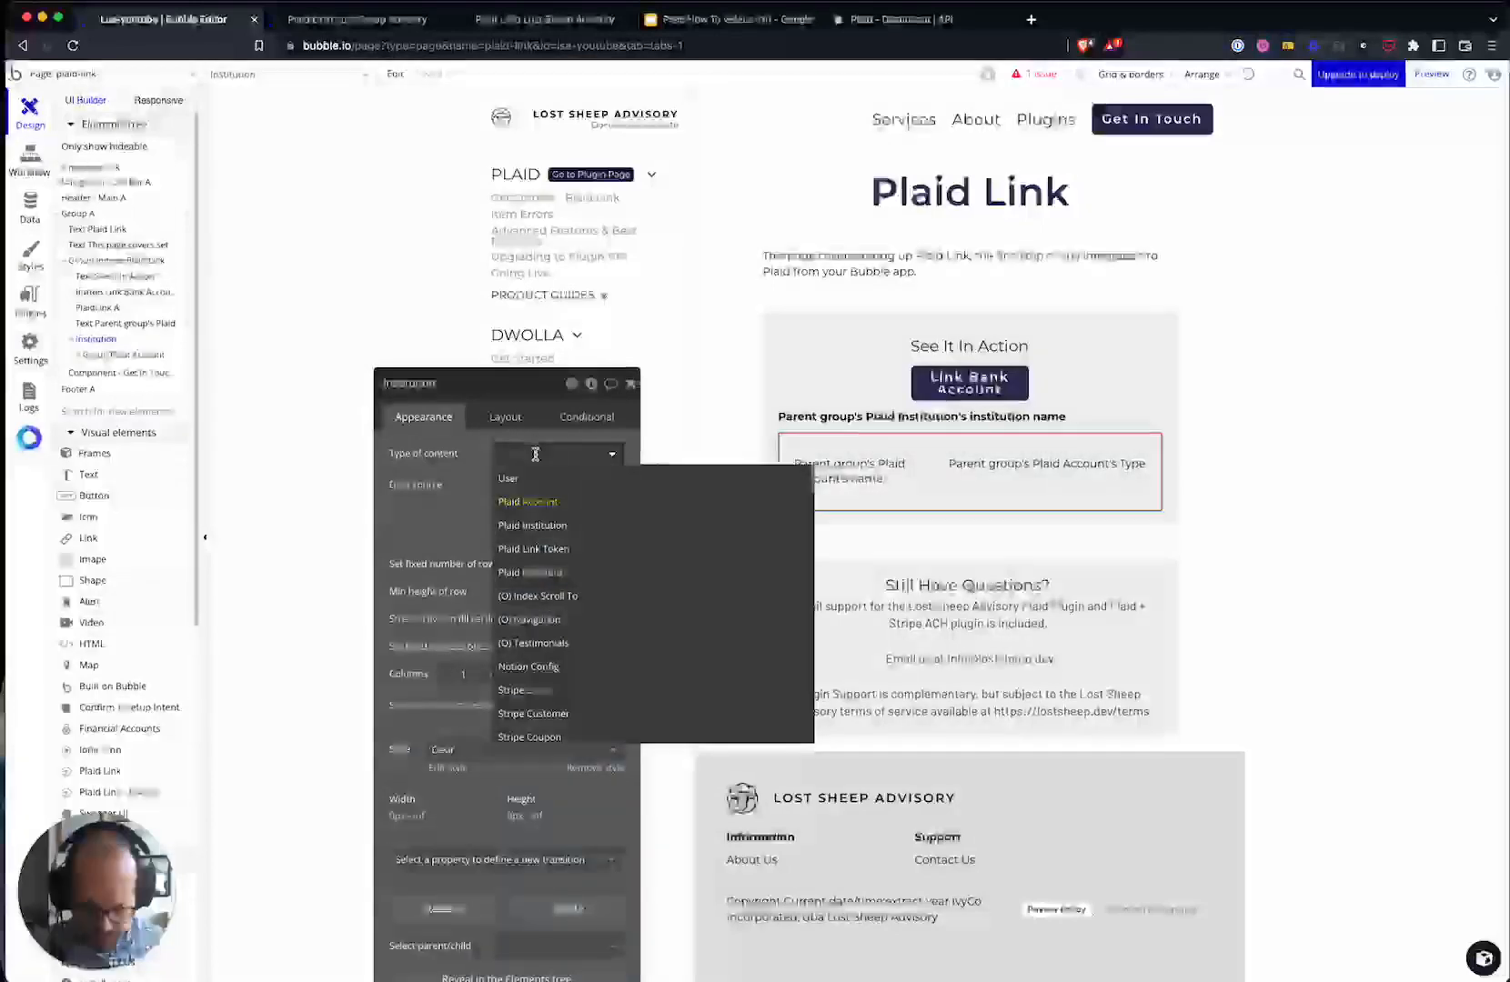
pyautogui.write('account')
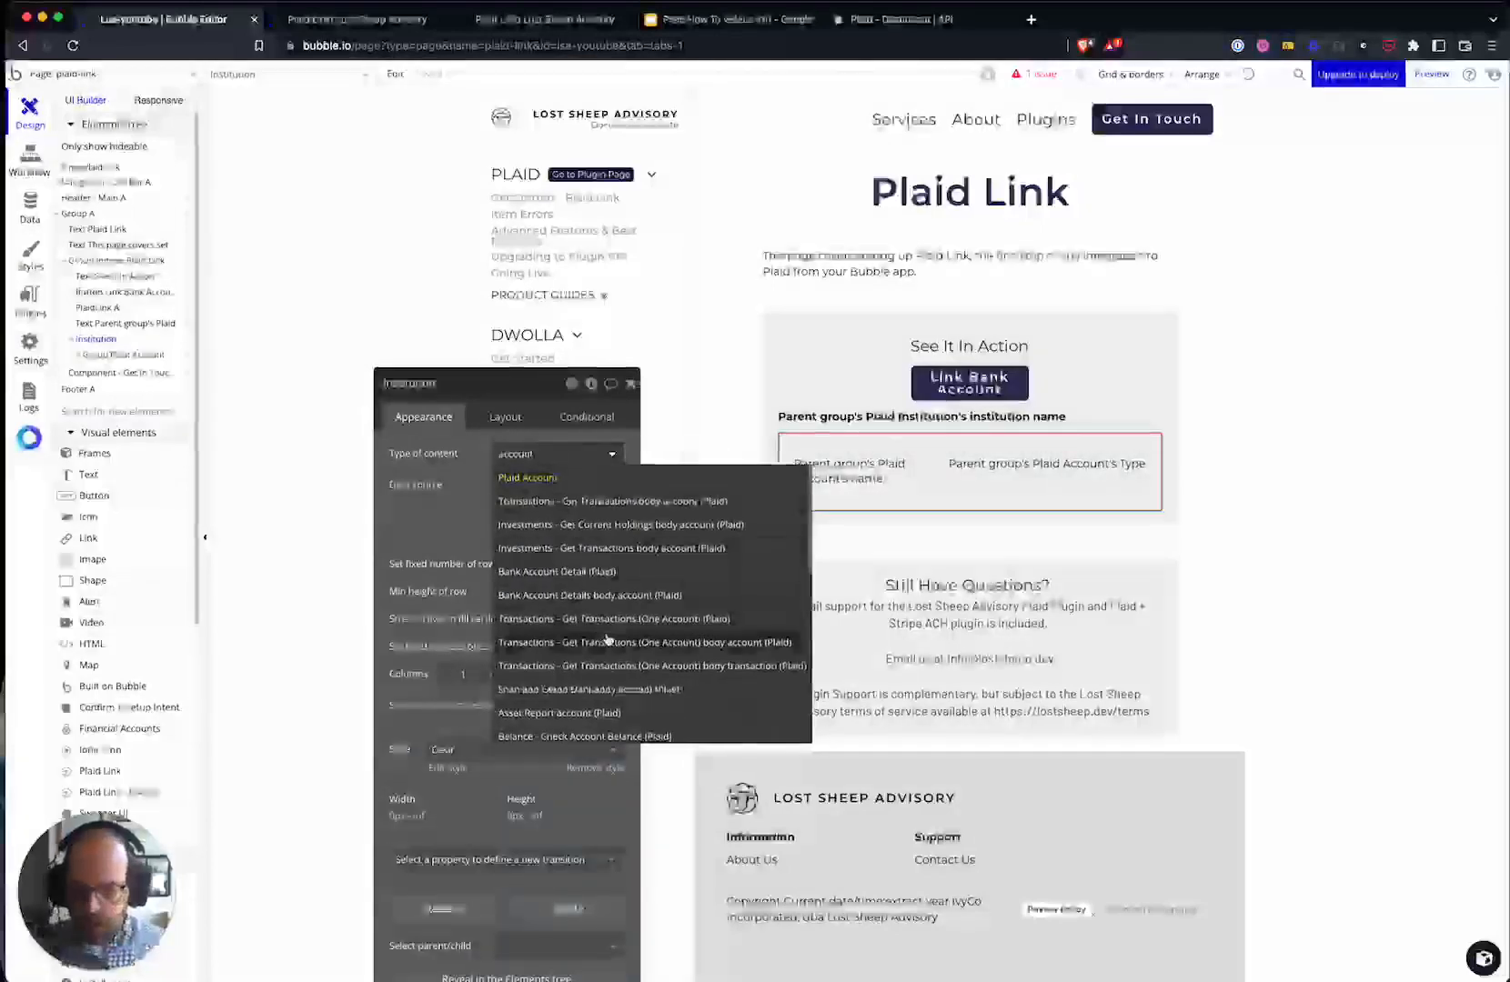
pyautogui.click(574, 591)
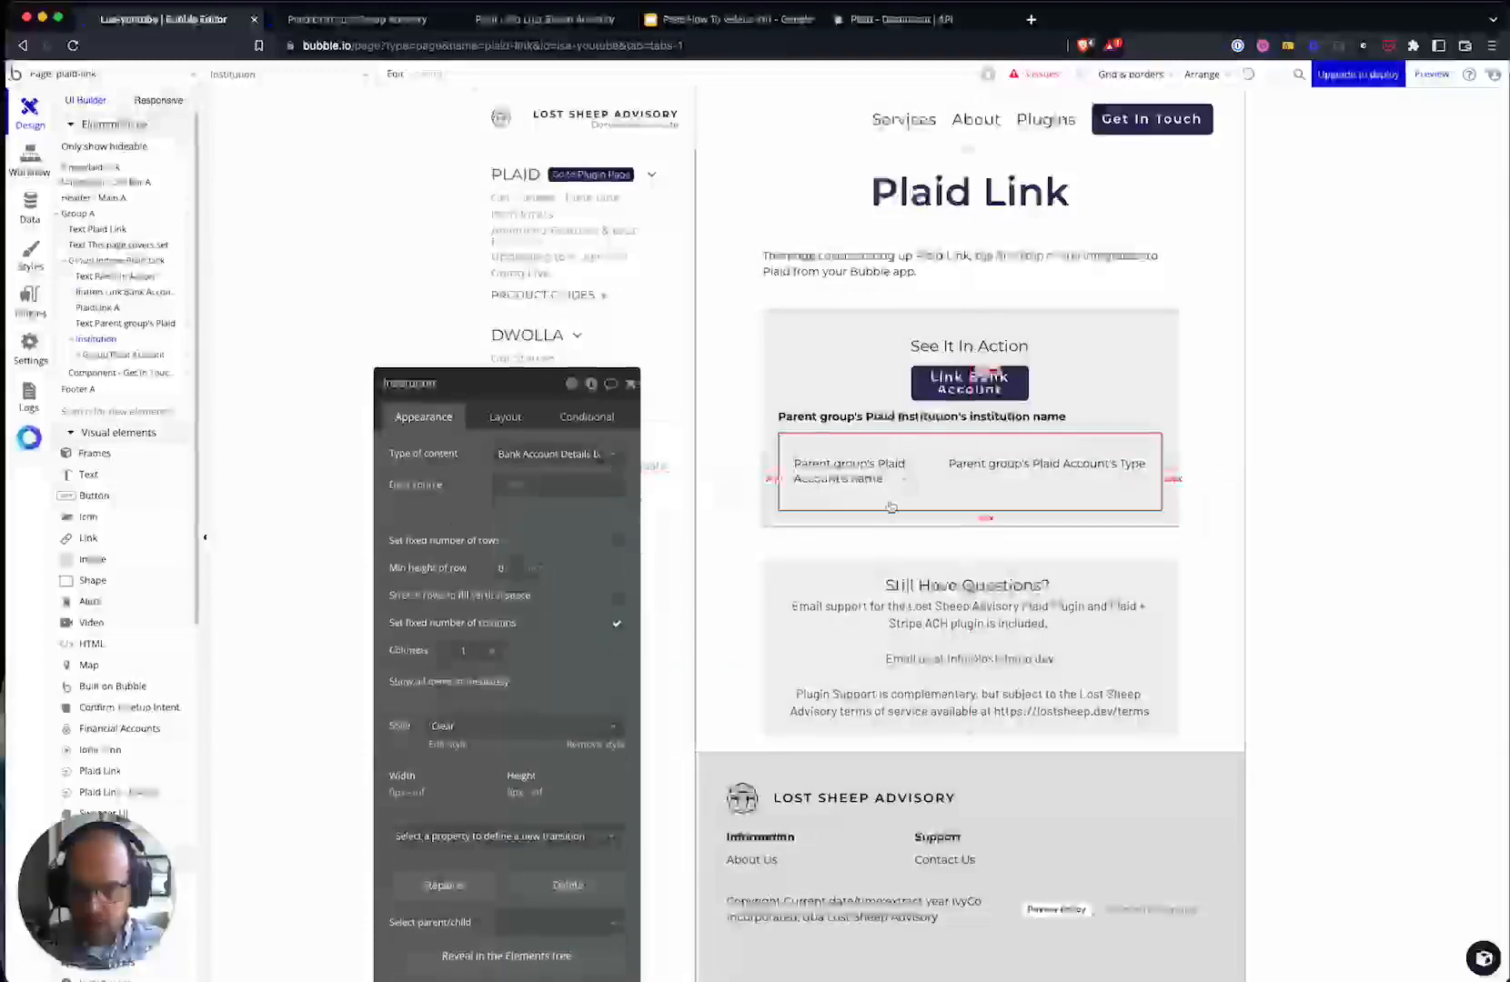
# - Set its data source to Get data from external API with Plaid - Bank Account Details
pyautogui.click(513, 482)
pyautogui.write('pa')
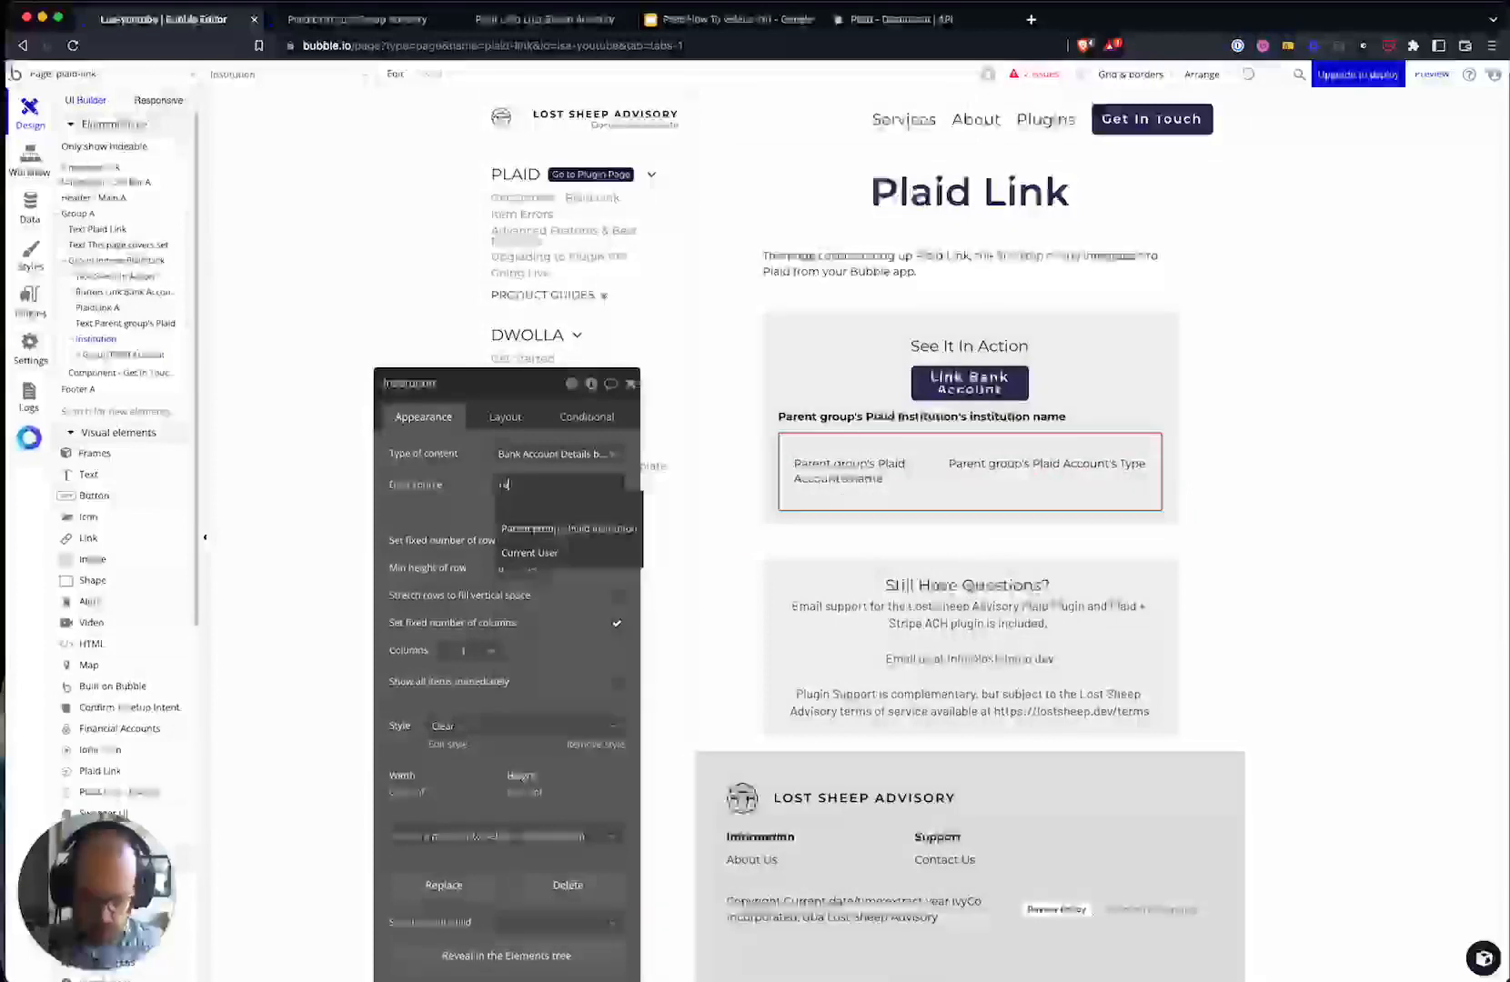
pyautogui.press('BackSpace')
pyautogui.press('BackSpace')
pyautogui.write('get')
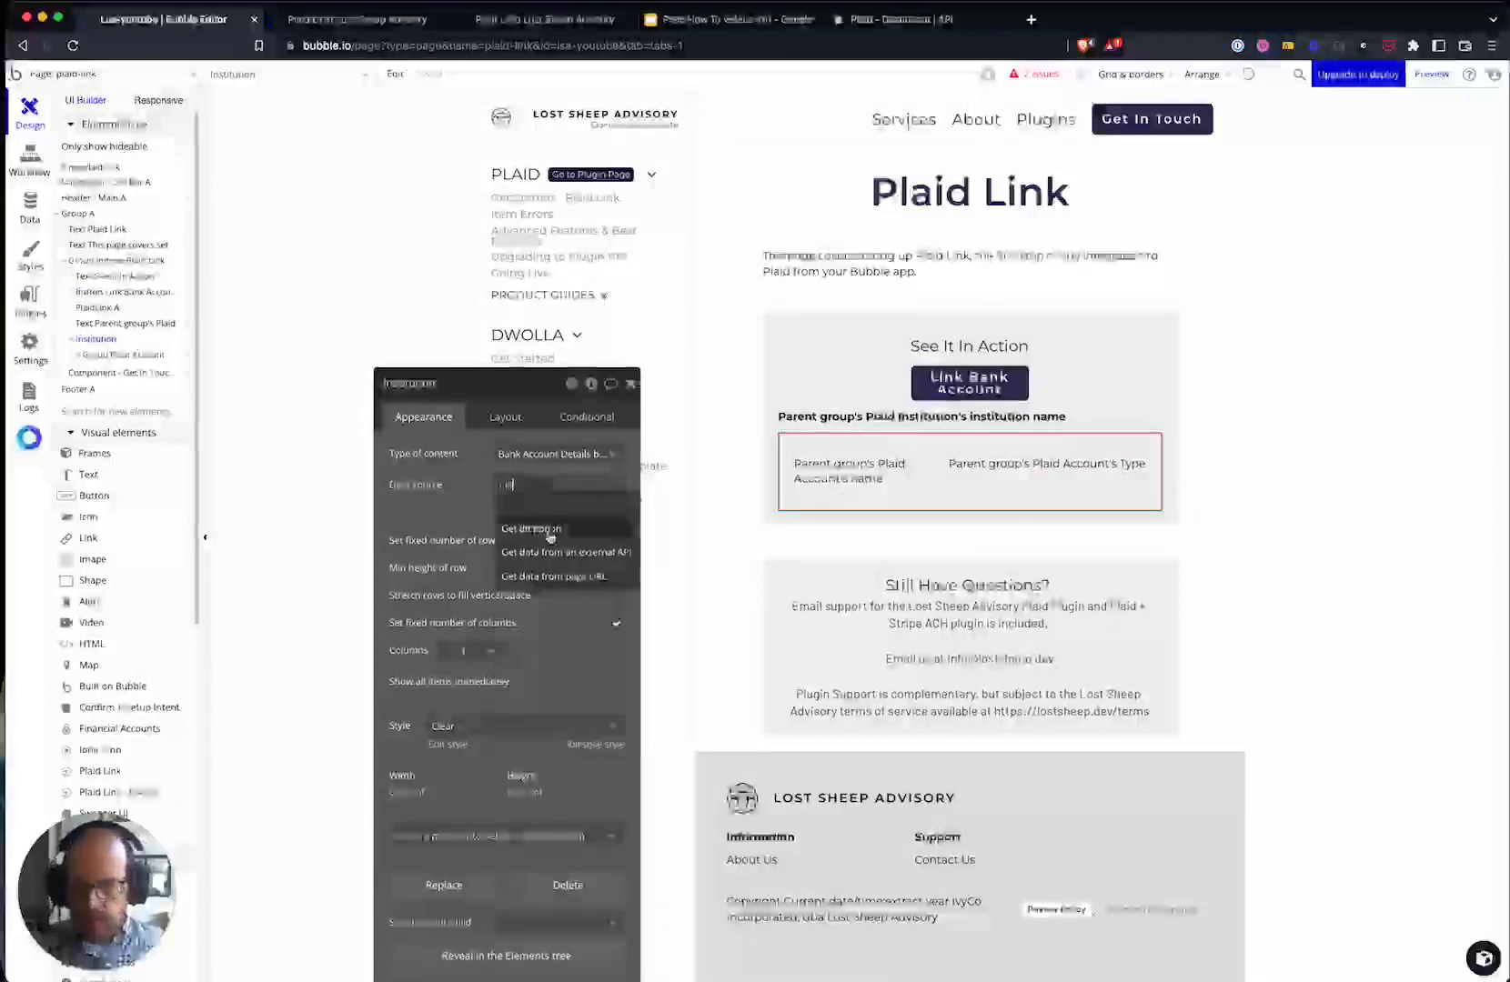
pyautogui.click(553, 551)
pyautogui.click(793, 422)
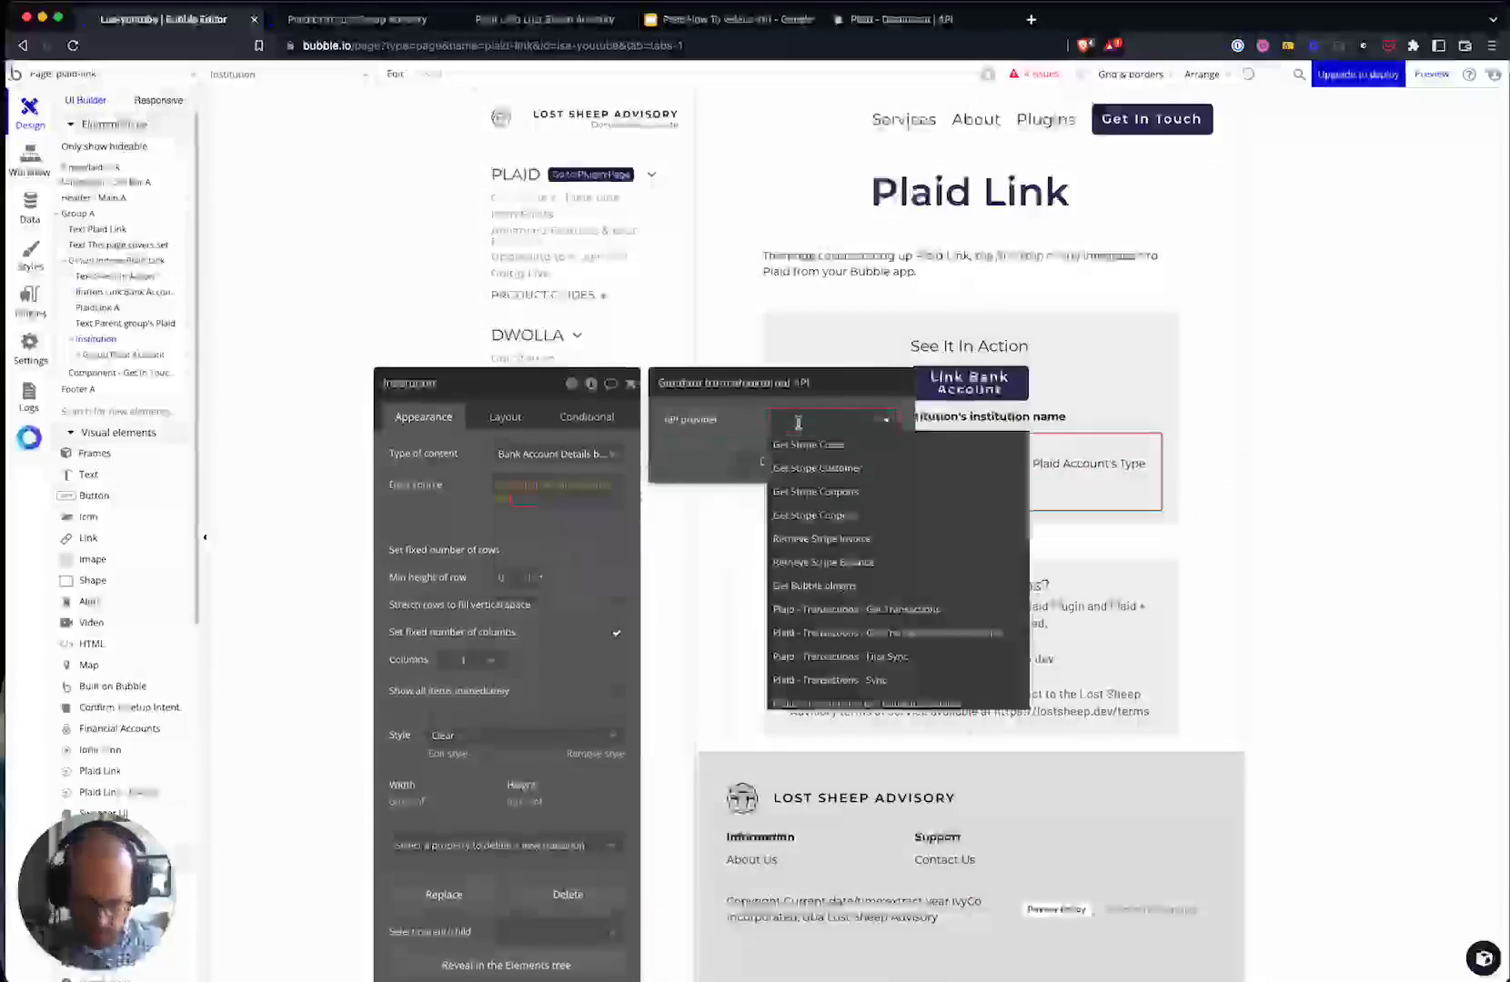
pyautogui.write('acc')
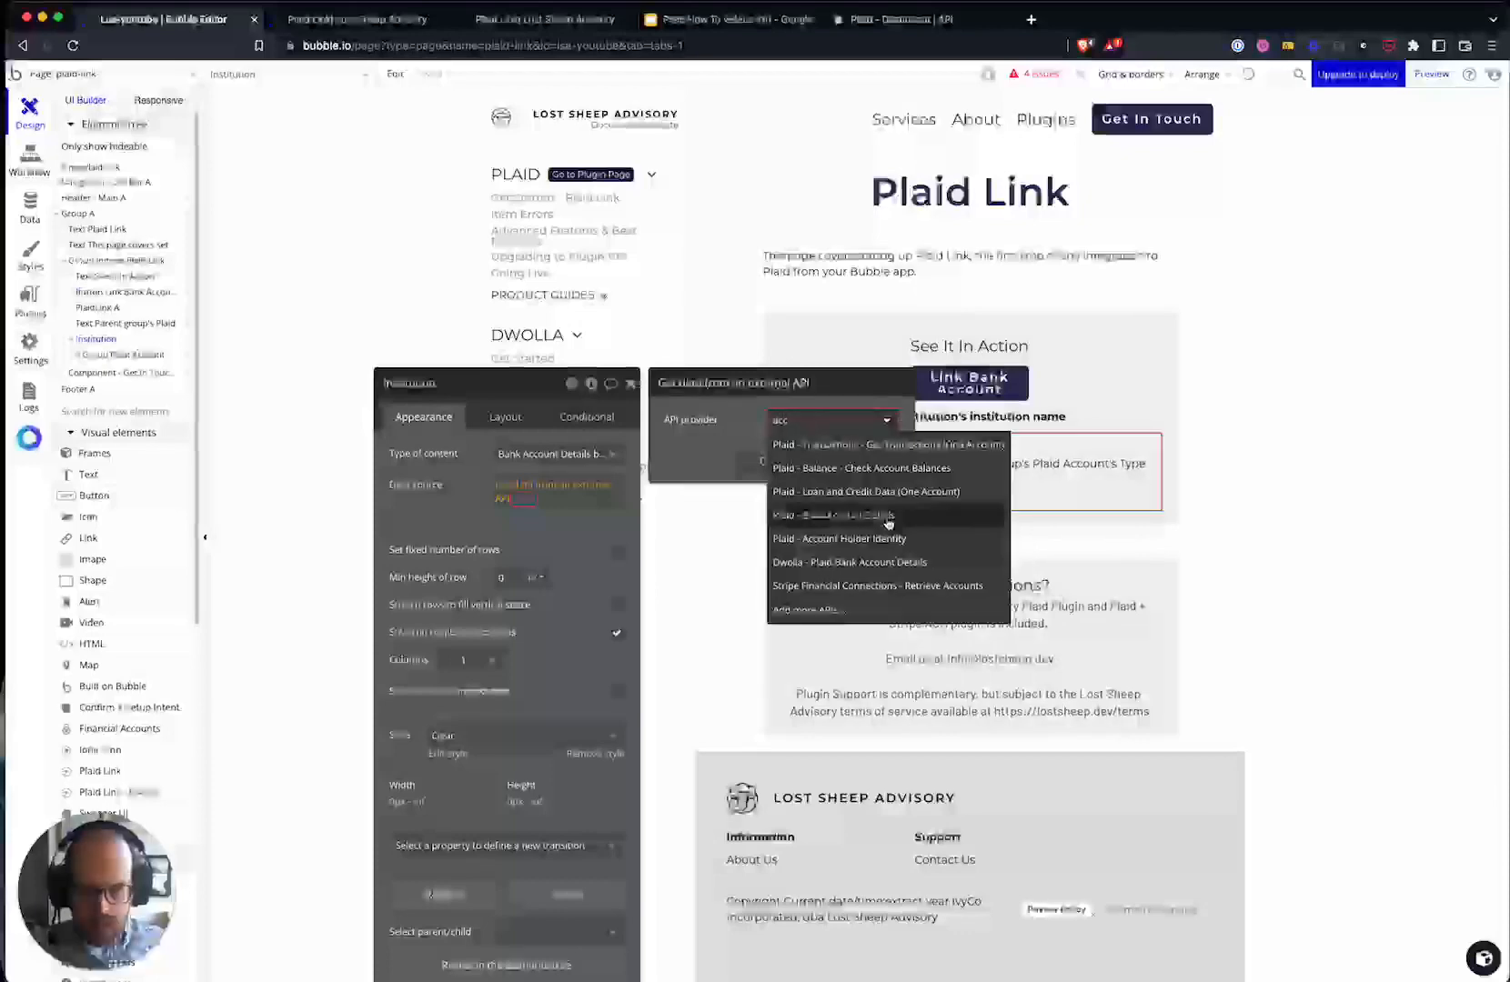
pyautogui.click(888, 520)
# - Pass the parent group's Plaid Institution access token as accessToken and use :body accounts
pyautogui.click(809, 452)
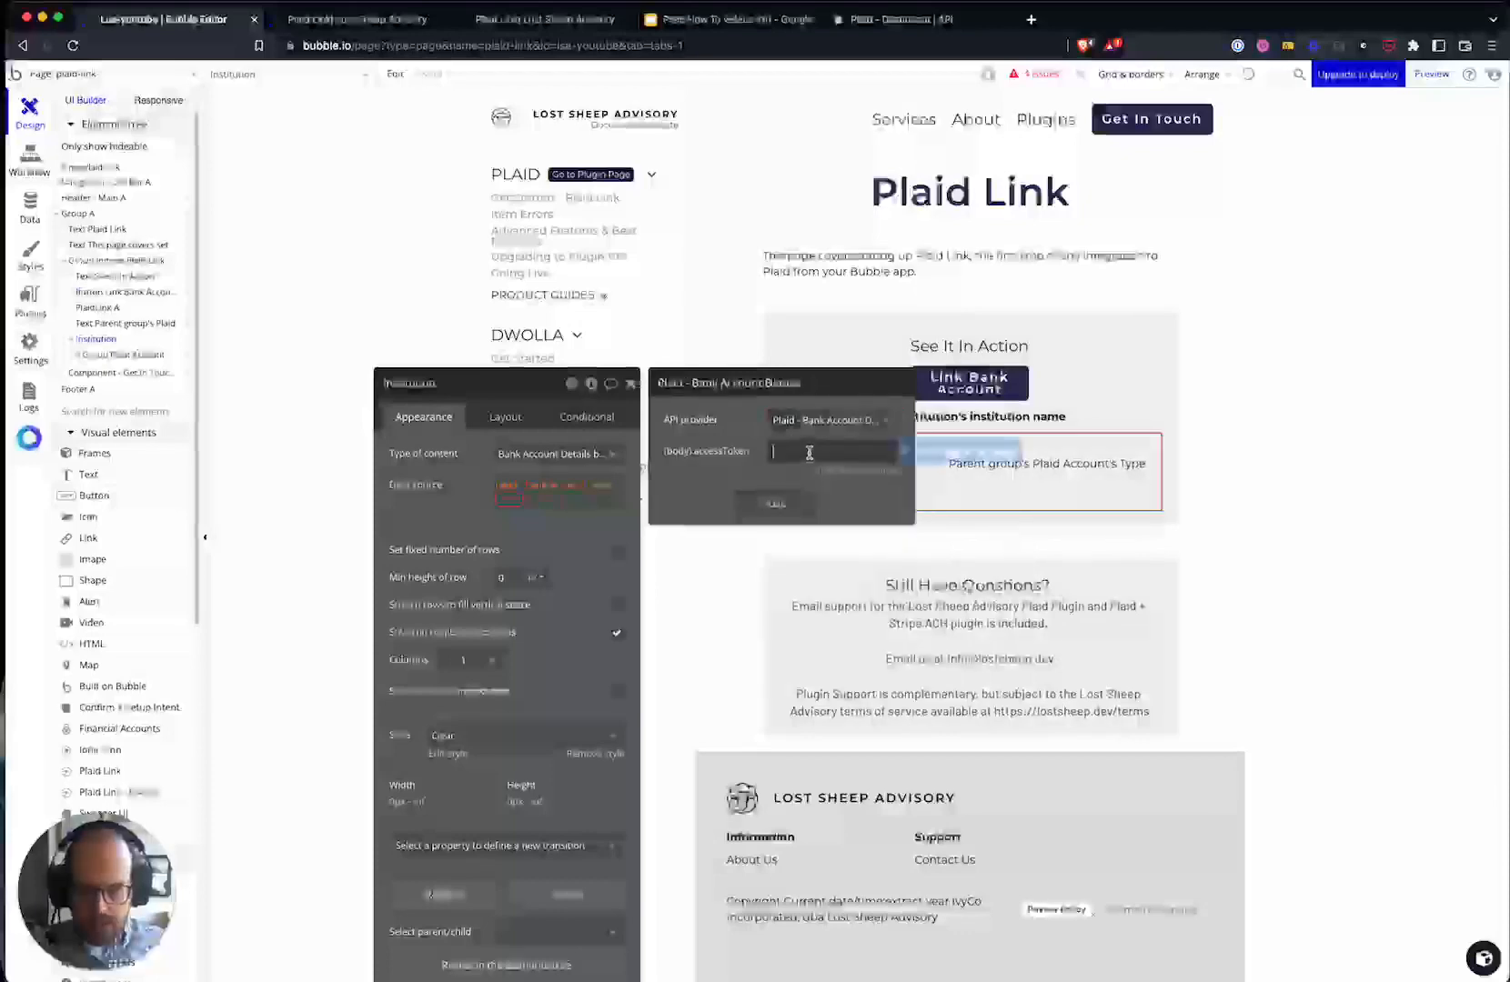
pyautogui.click(915, 451)
pyautogui.click(874, 496)
pyautogui.click(851, 500)
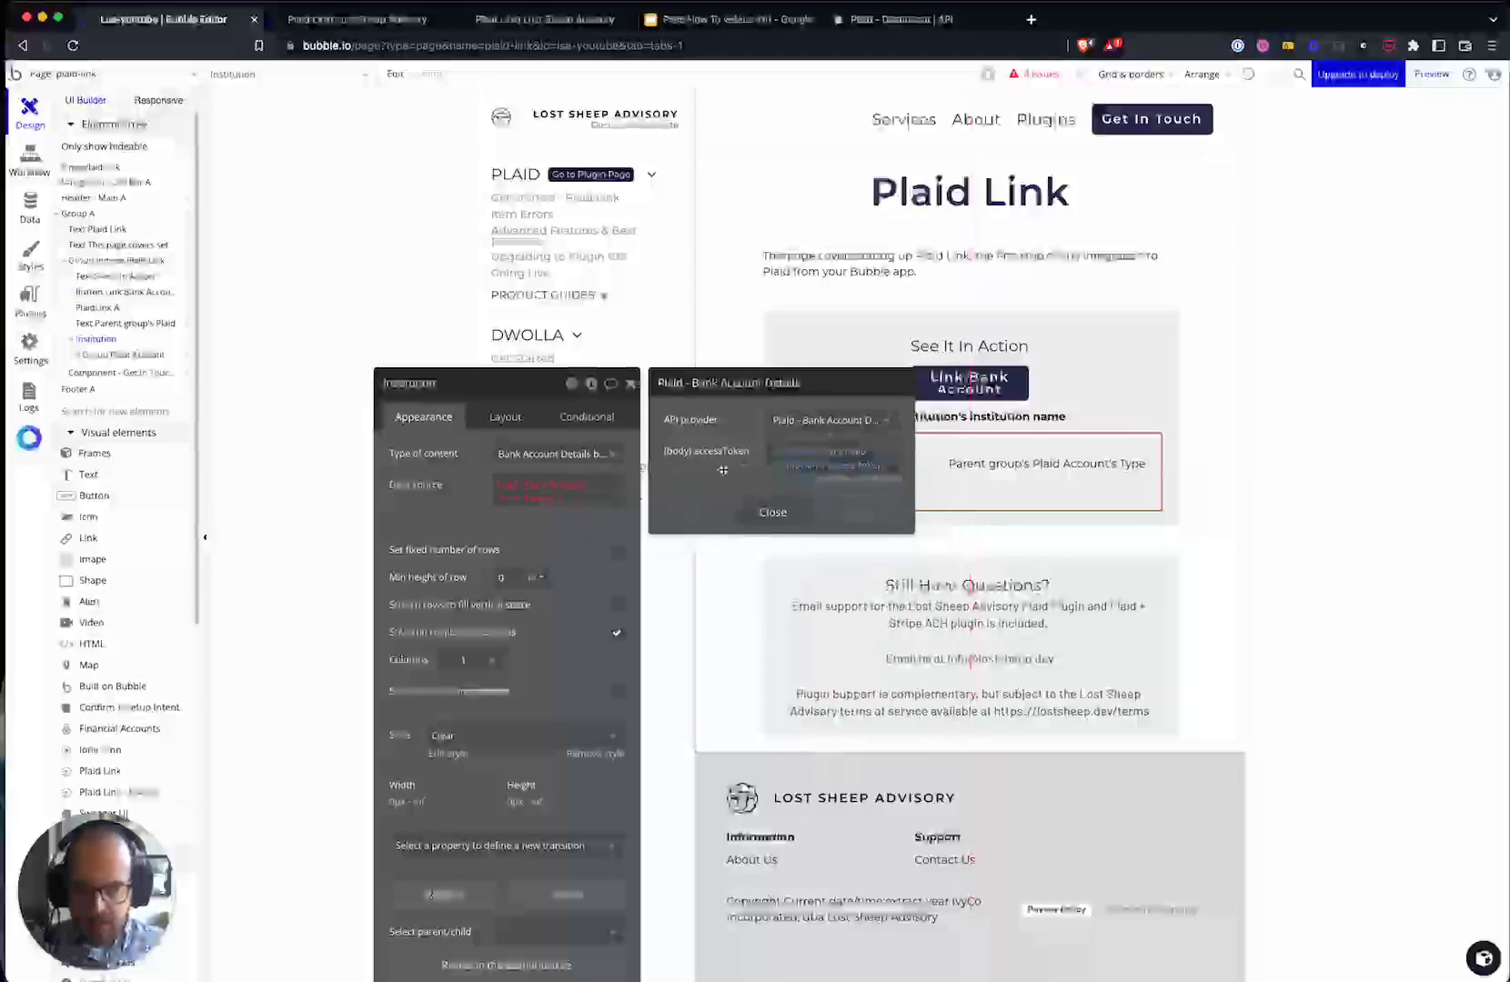
pyautogui.click(545, 491)
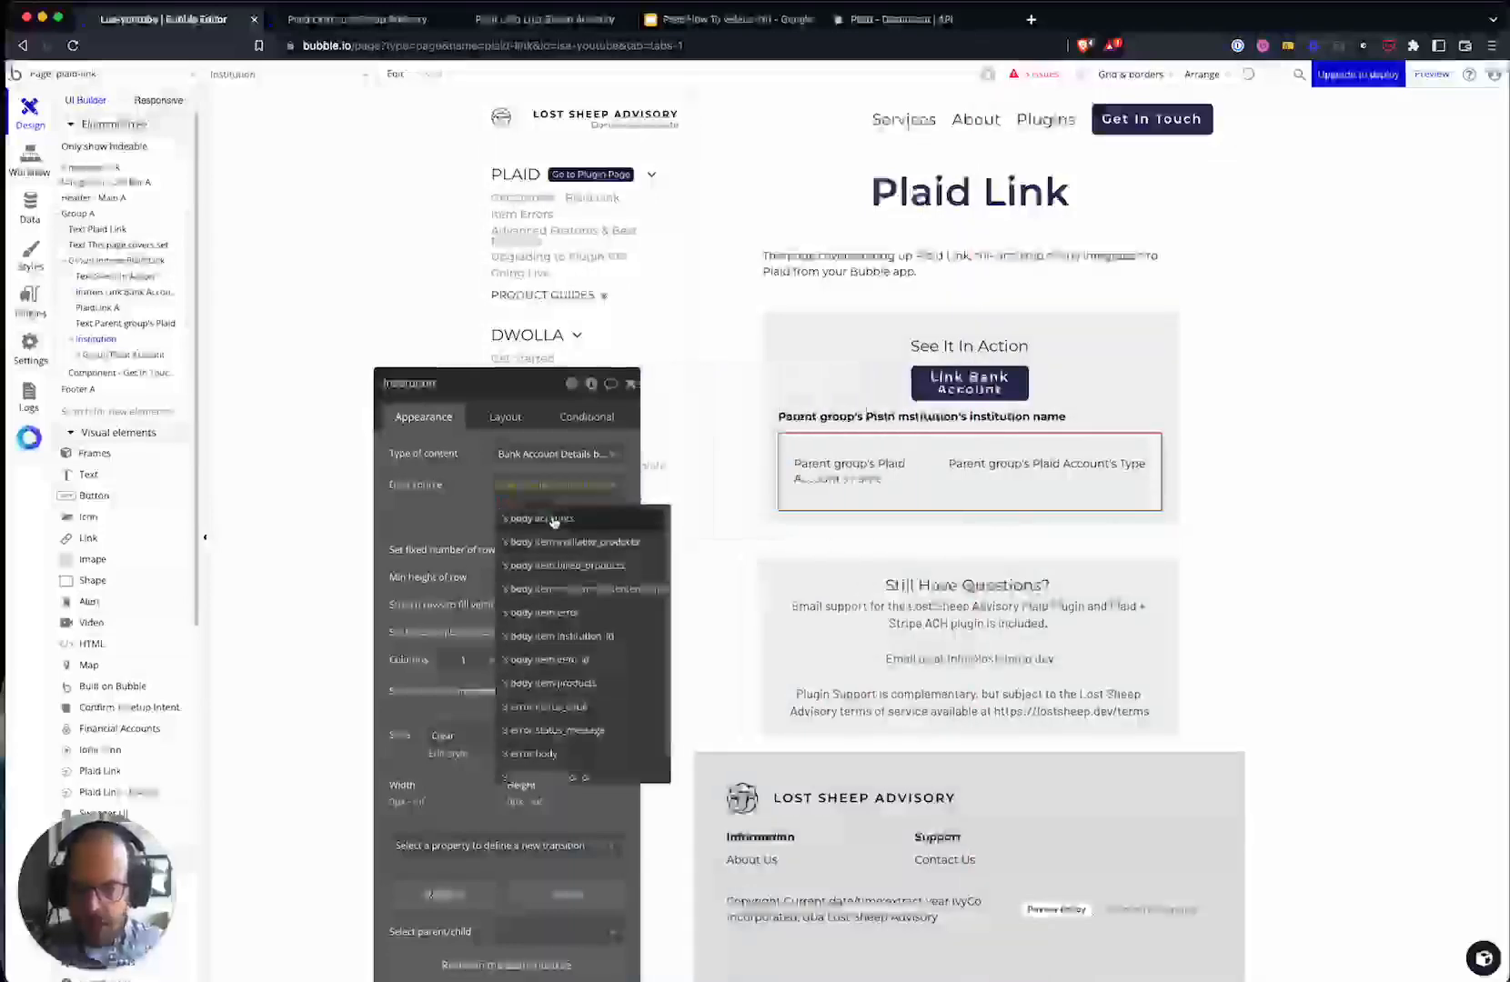
pyautogui.click(553, 519)
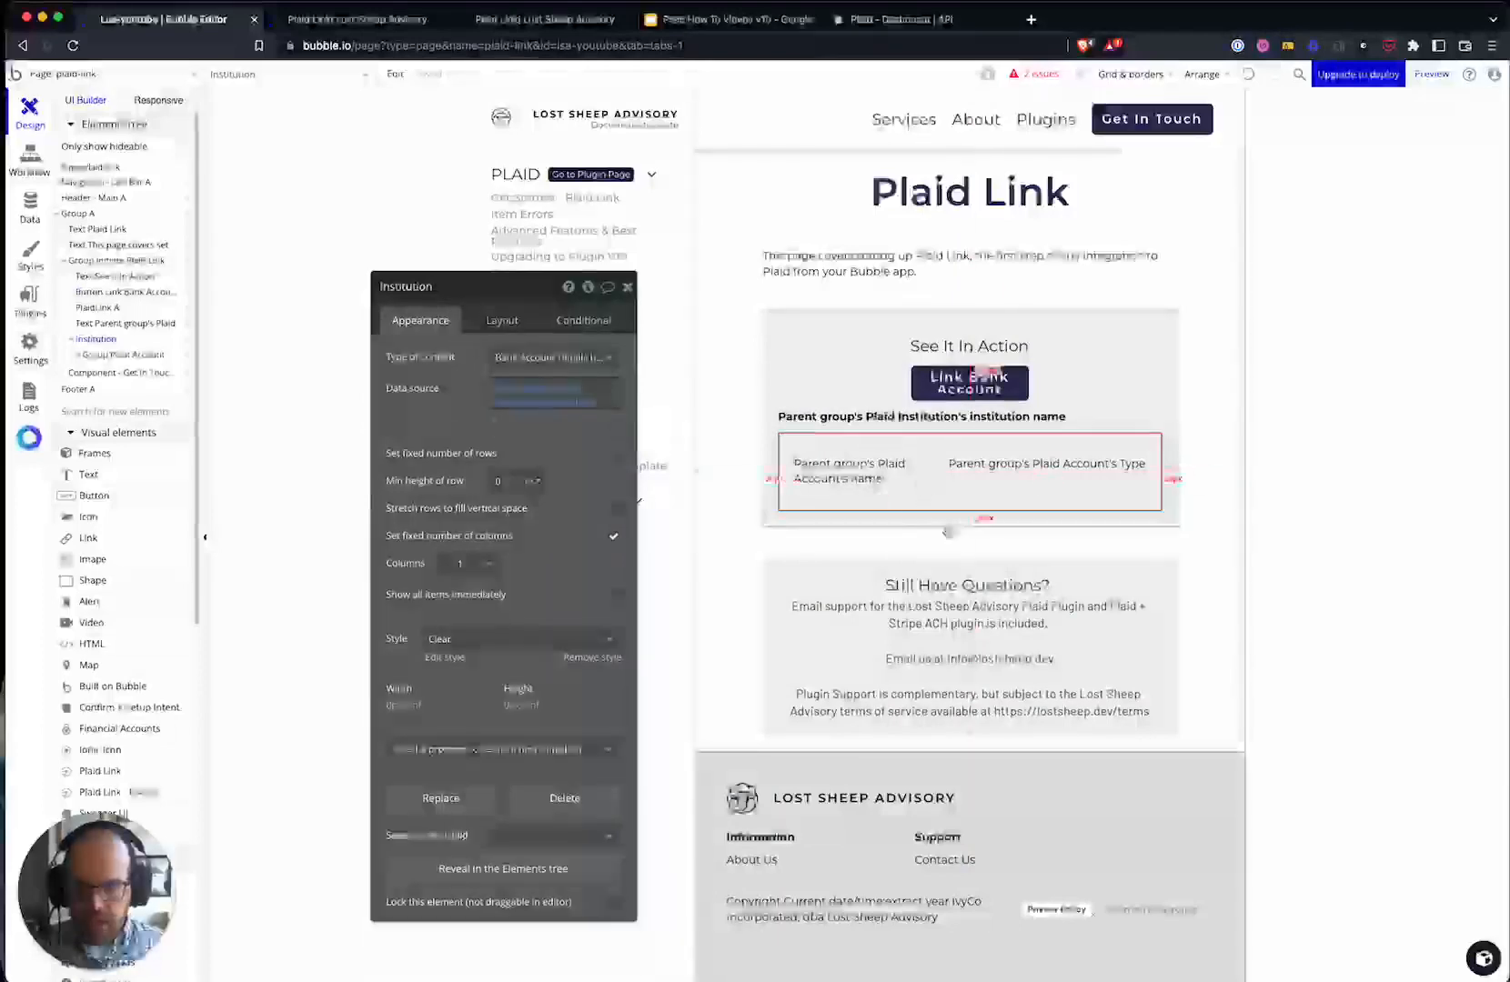
pyautogui.click(951, 500)
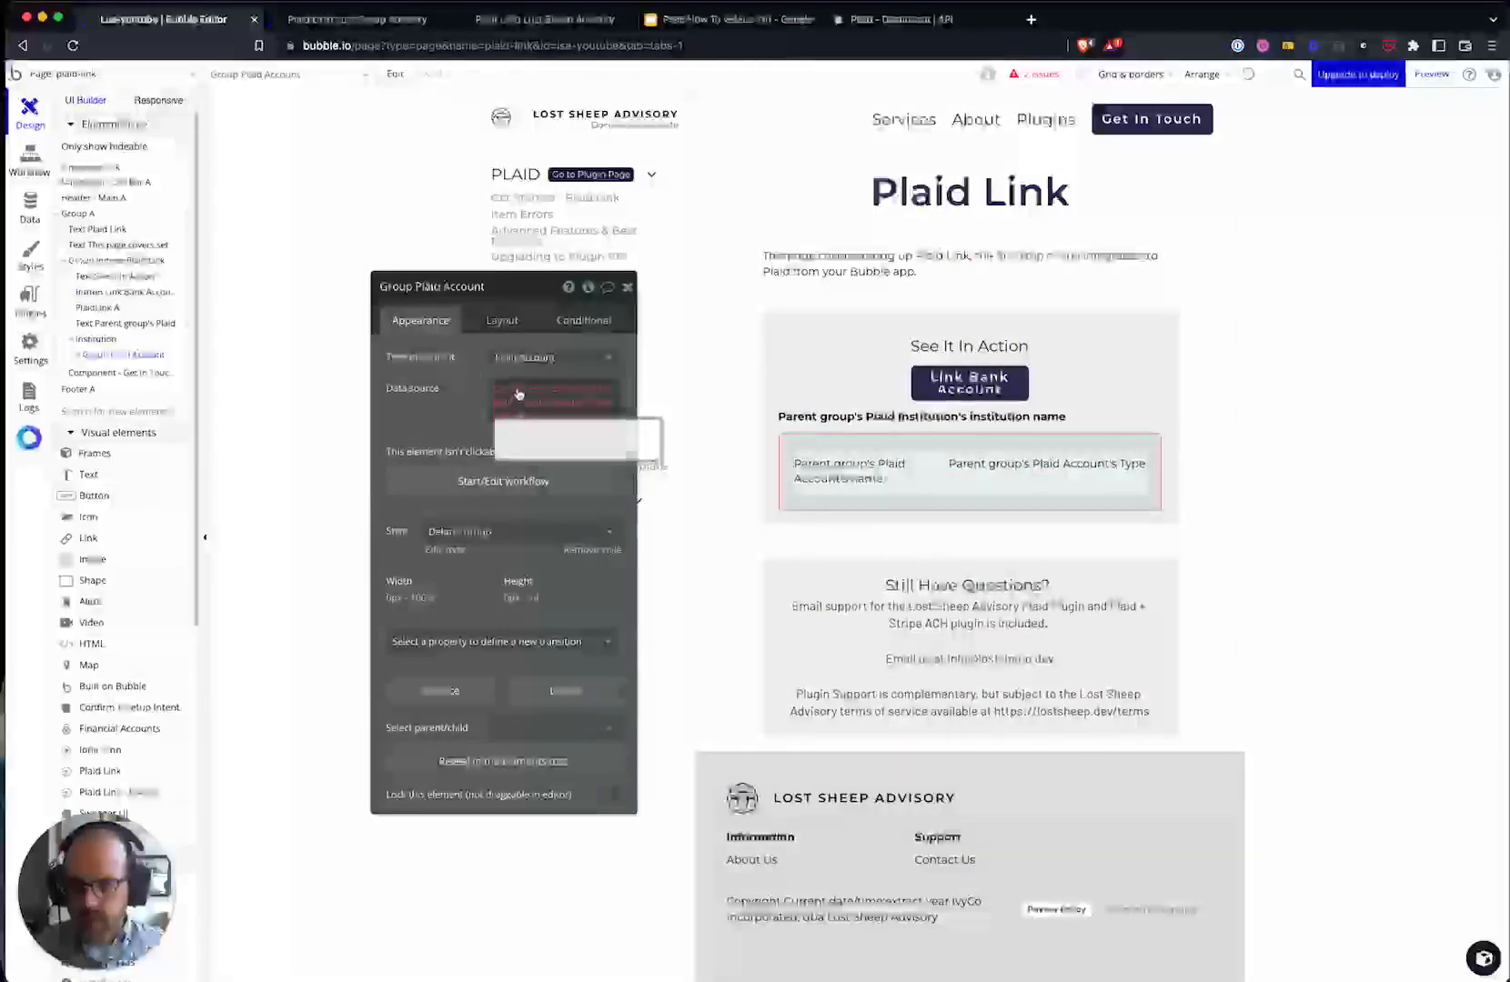
# - Set the account group's content type to Bank Account Details body account (Plaid)
pyautogui.click(545, 356)
pyautogui.write('account')
pyautogui.scroll(-5, 584, 556)
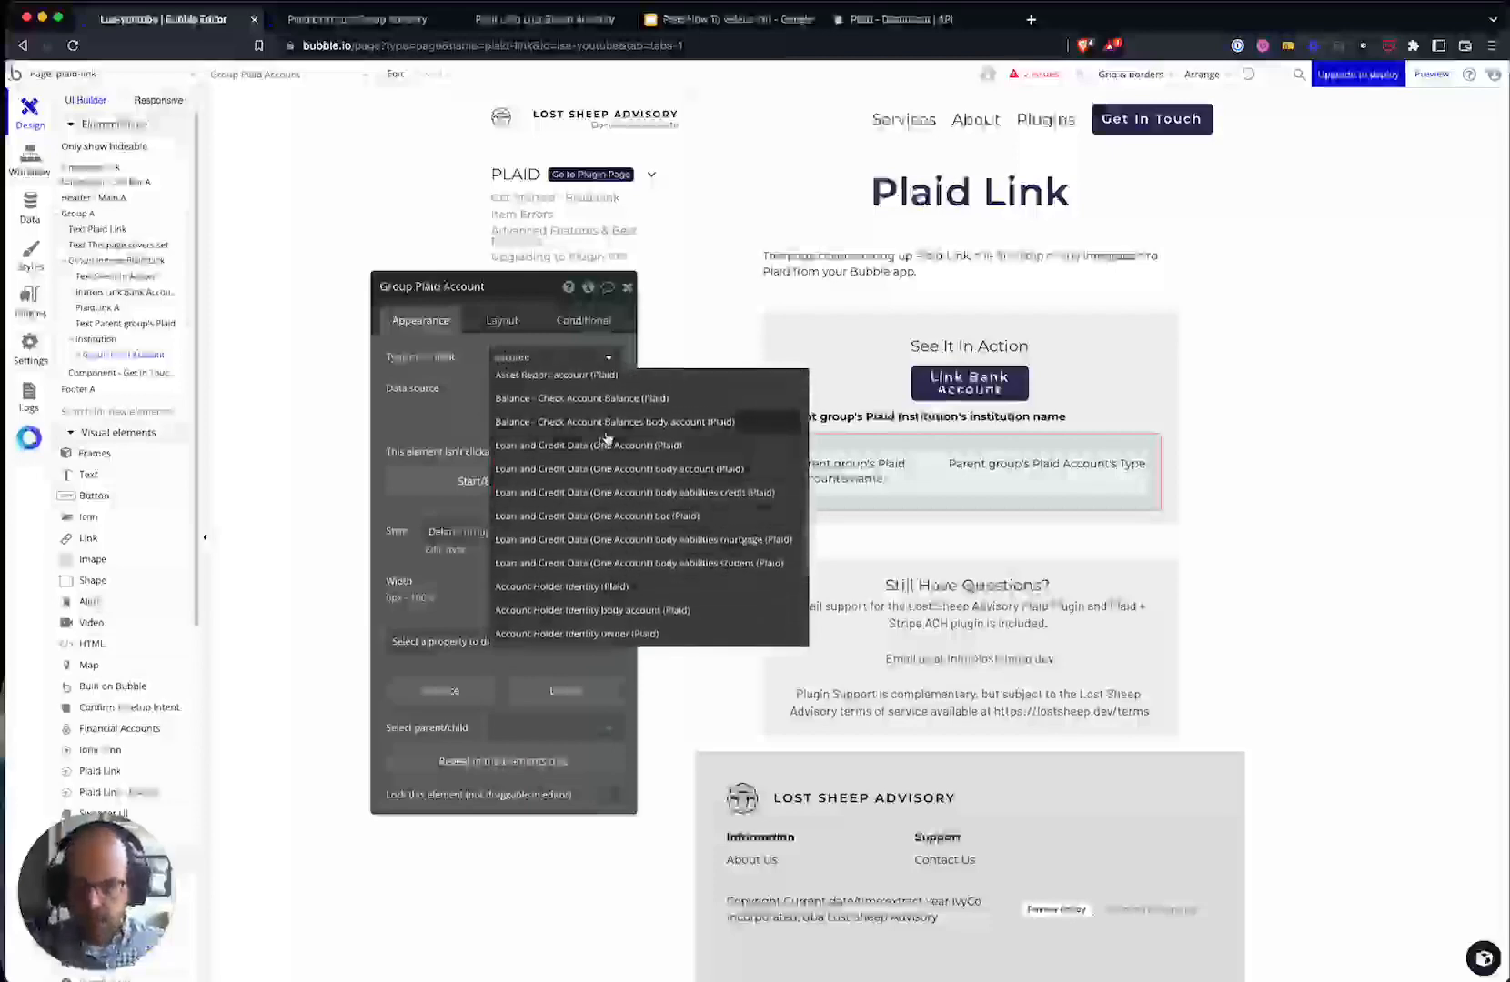
pyautogui.click(563, 421)
pyautogui.click(530, 406)
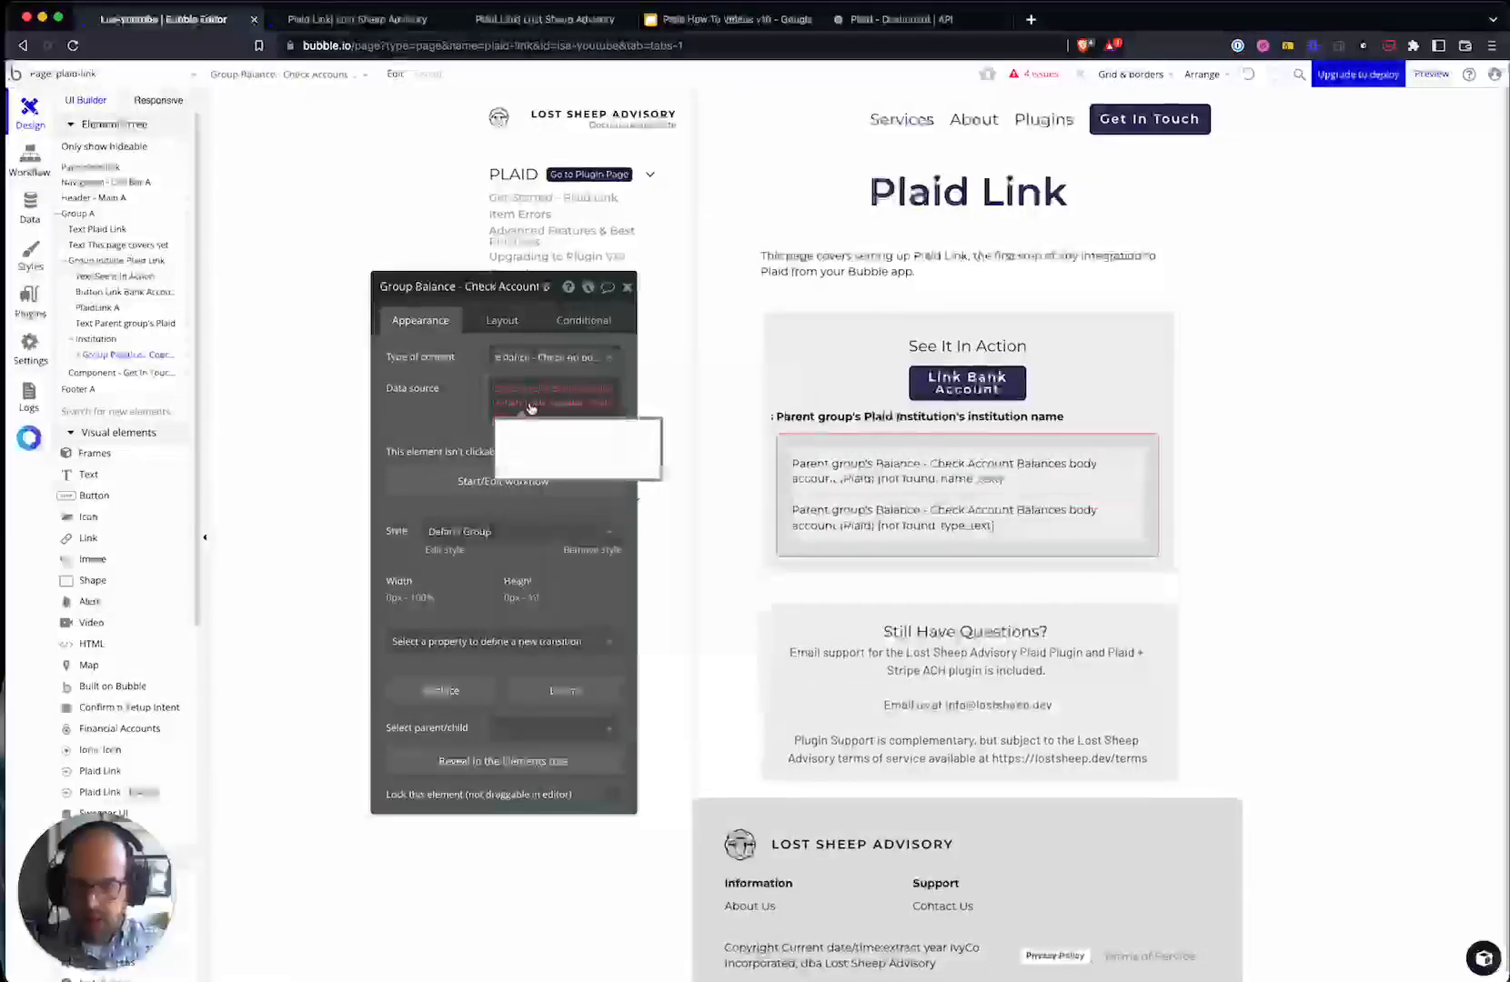
pyautogui.click(569, 441)
pyautogui.click(451, 406)
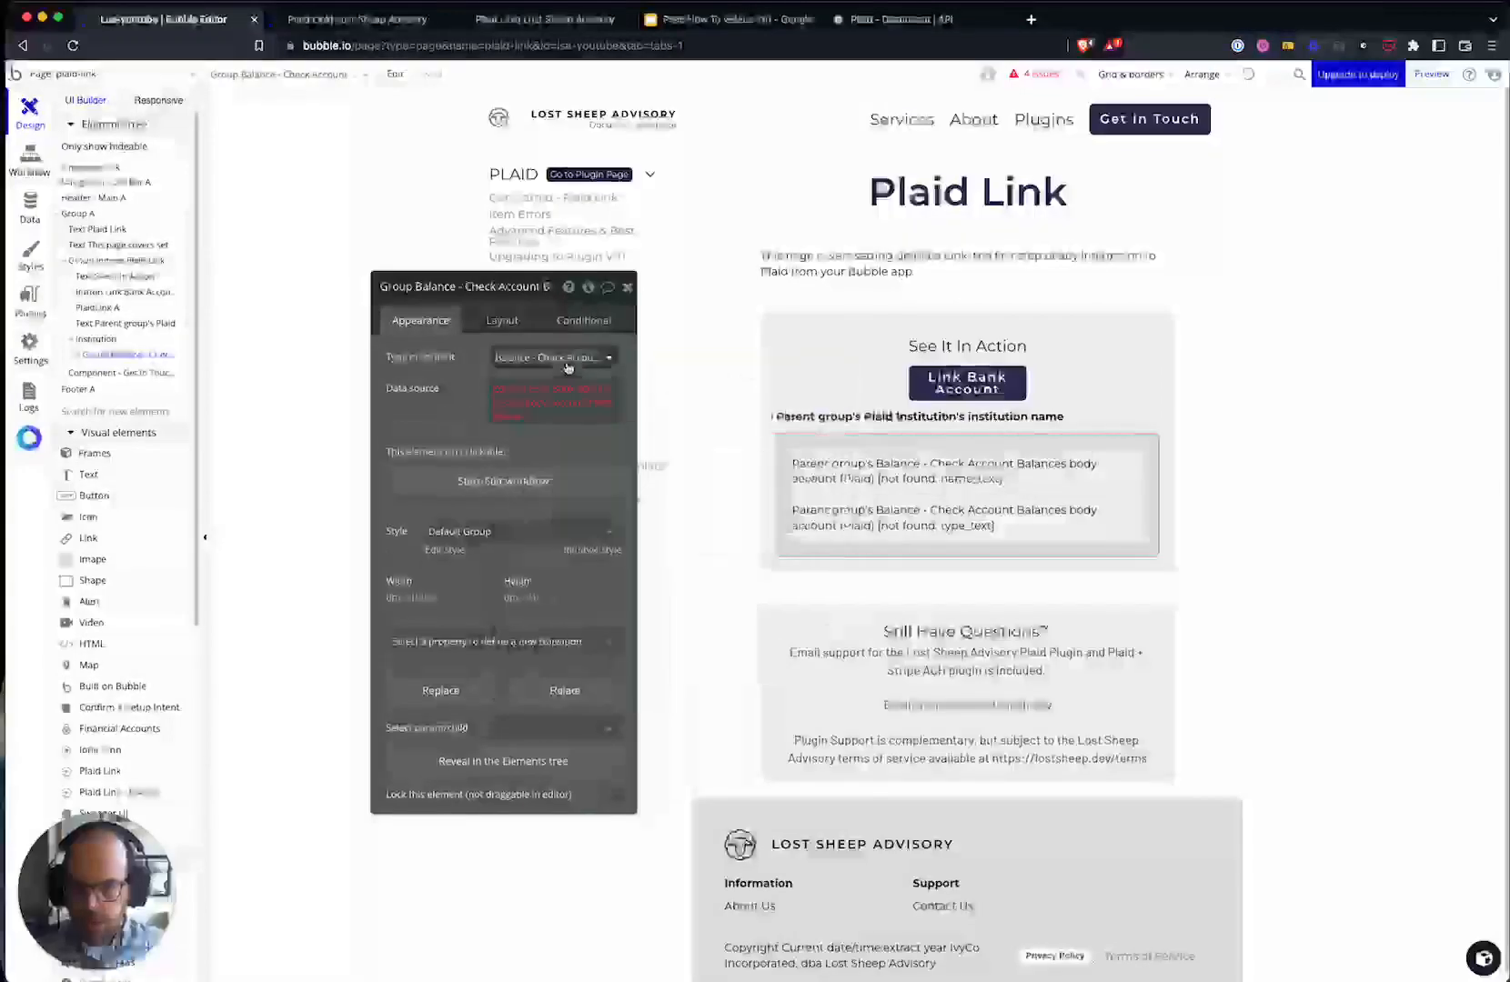
pyautogui.click(567, 362)
pyautogui.write('account')
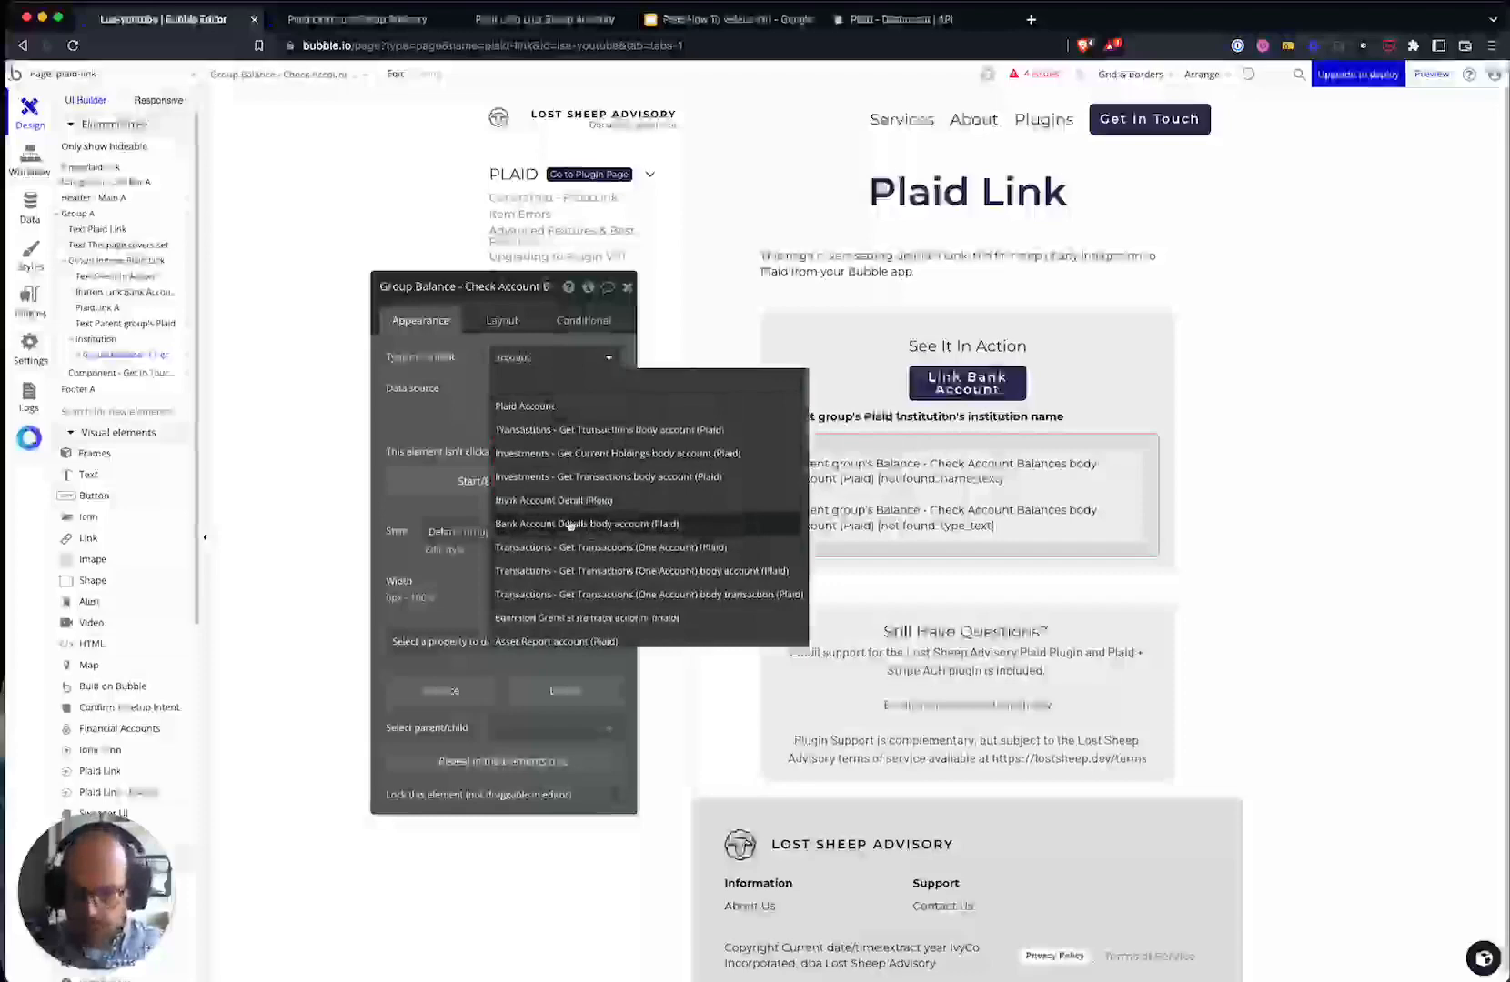
pyautogui.click(592, 525)
# - Make the first account text show the account's official_name
pyautogui.click(787, 475)
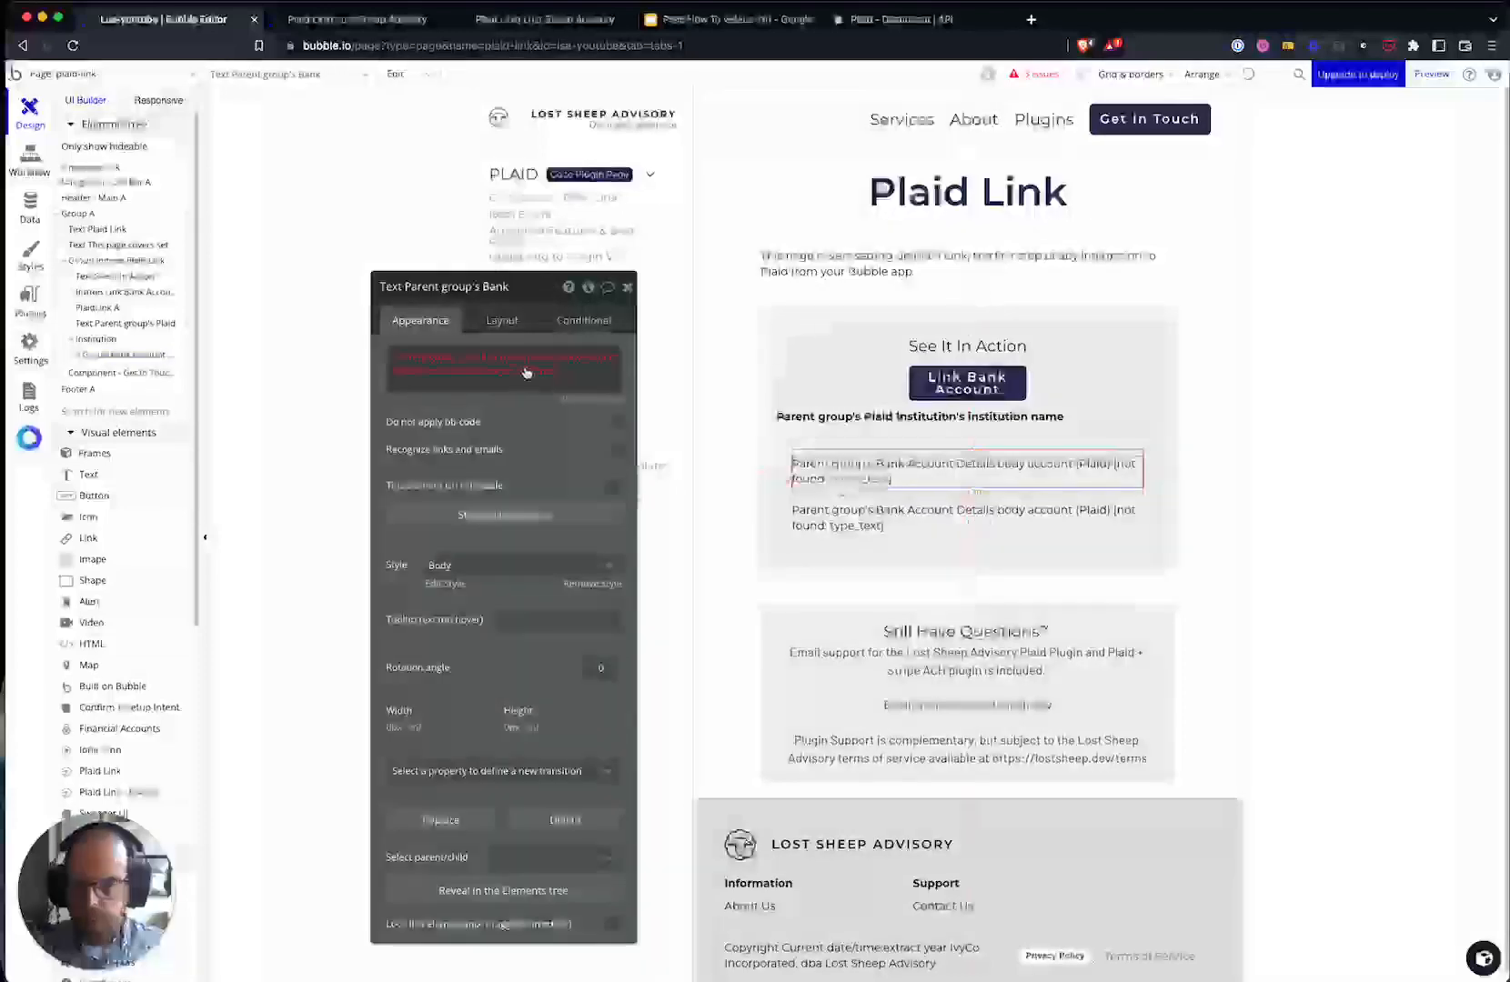
pyautogui.click(599, 359)
pyautogui.click(462, 334)
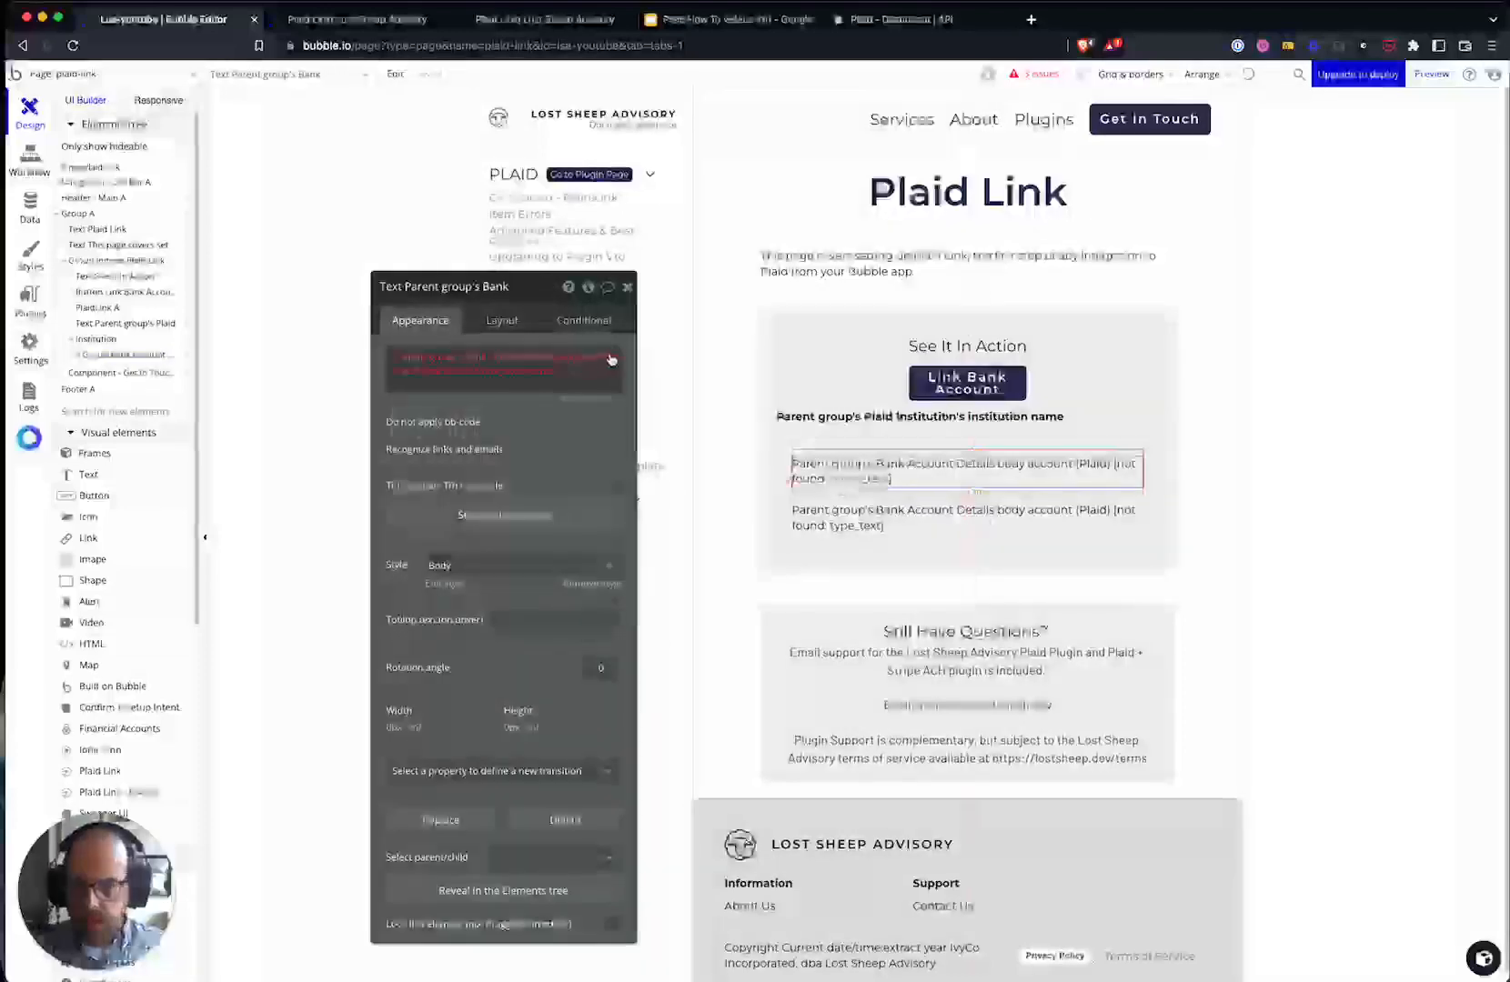
pyautogui.click(421, 371)
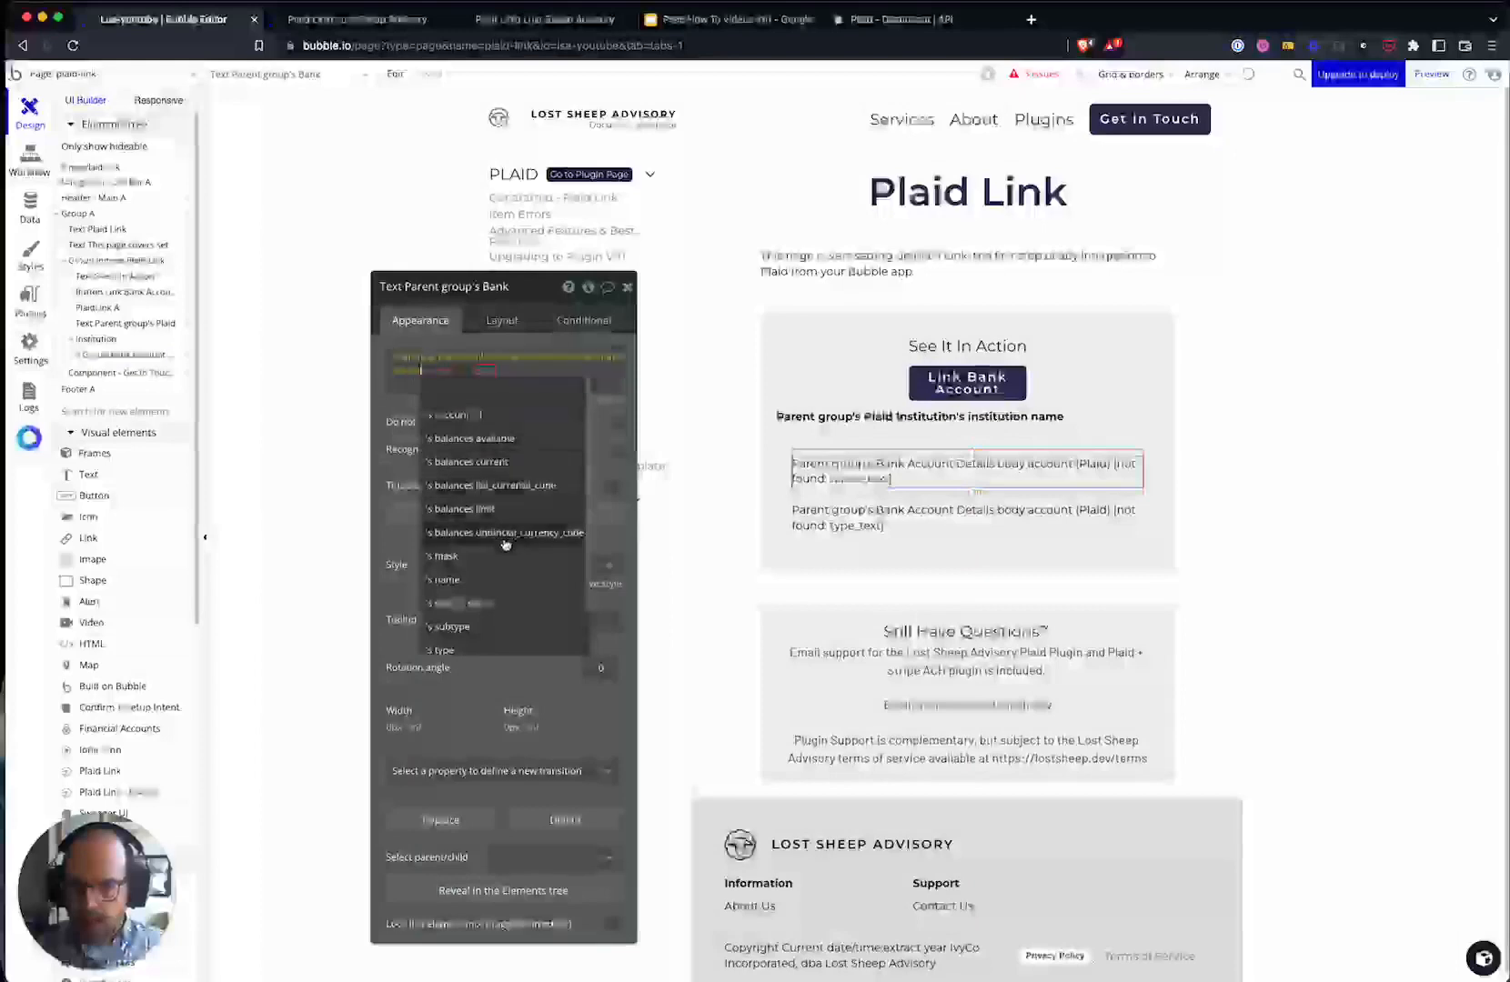
pyautogui.click(477, 602)
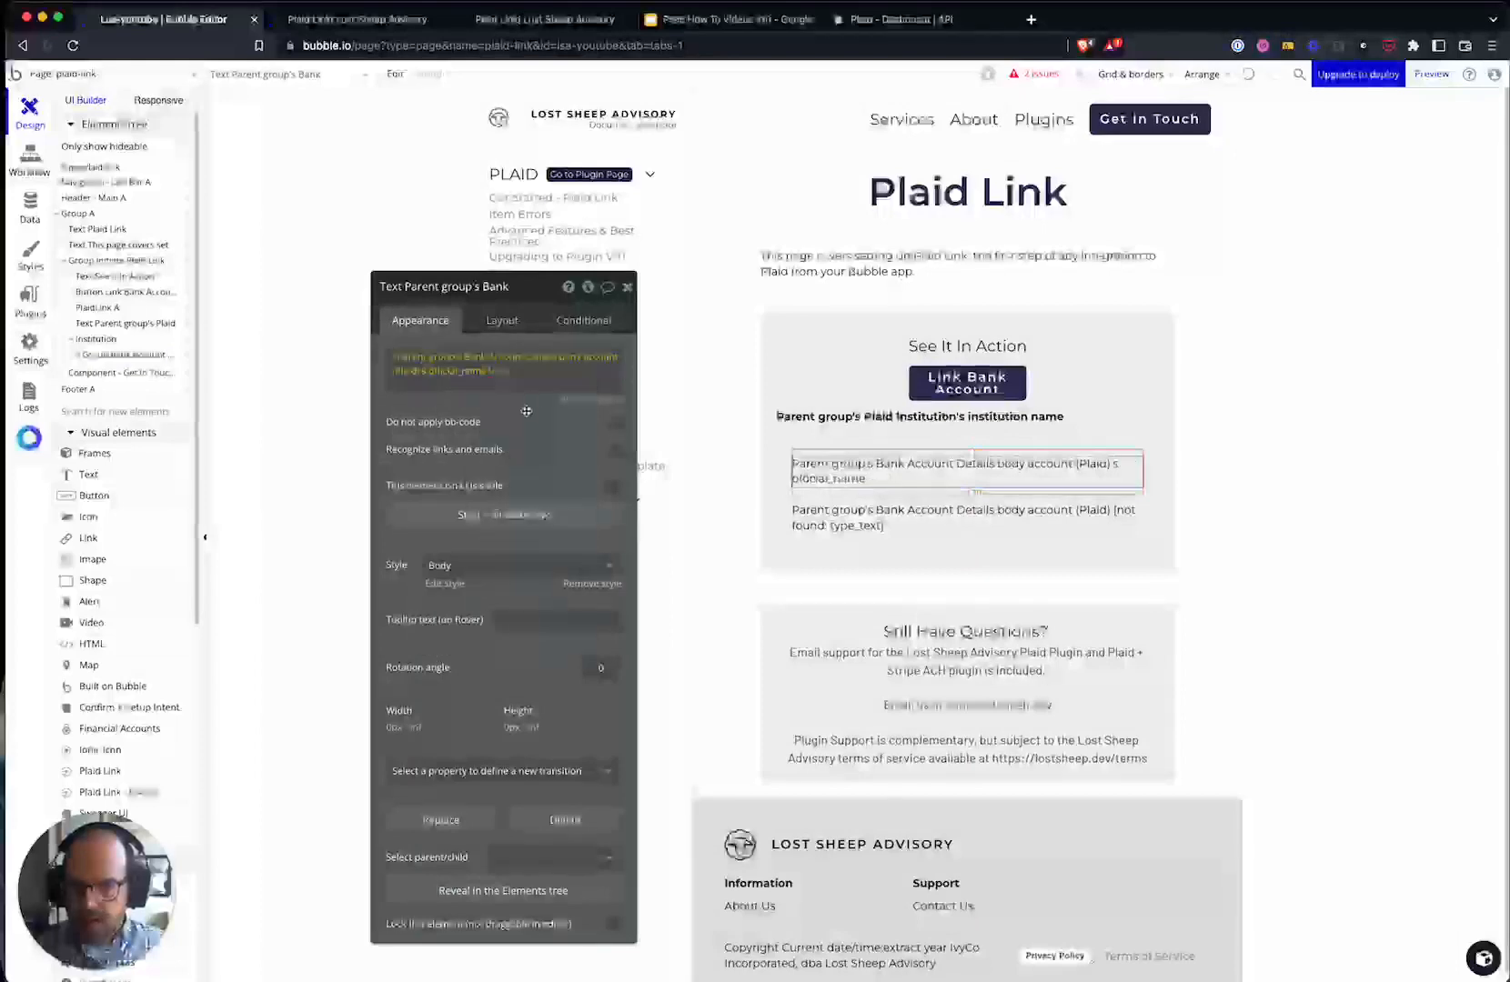
# - Make the second account text show the account's subtype formatted as capitalized words
pyautogui.click(960, 532)
pyautogui.click(498, 383)
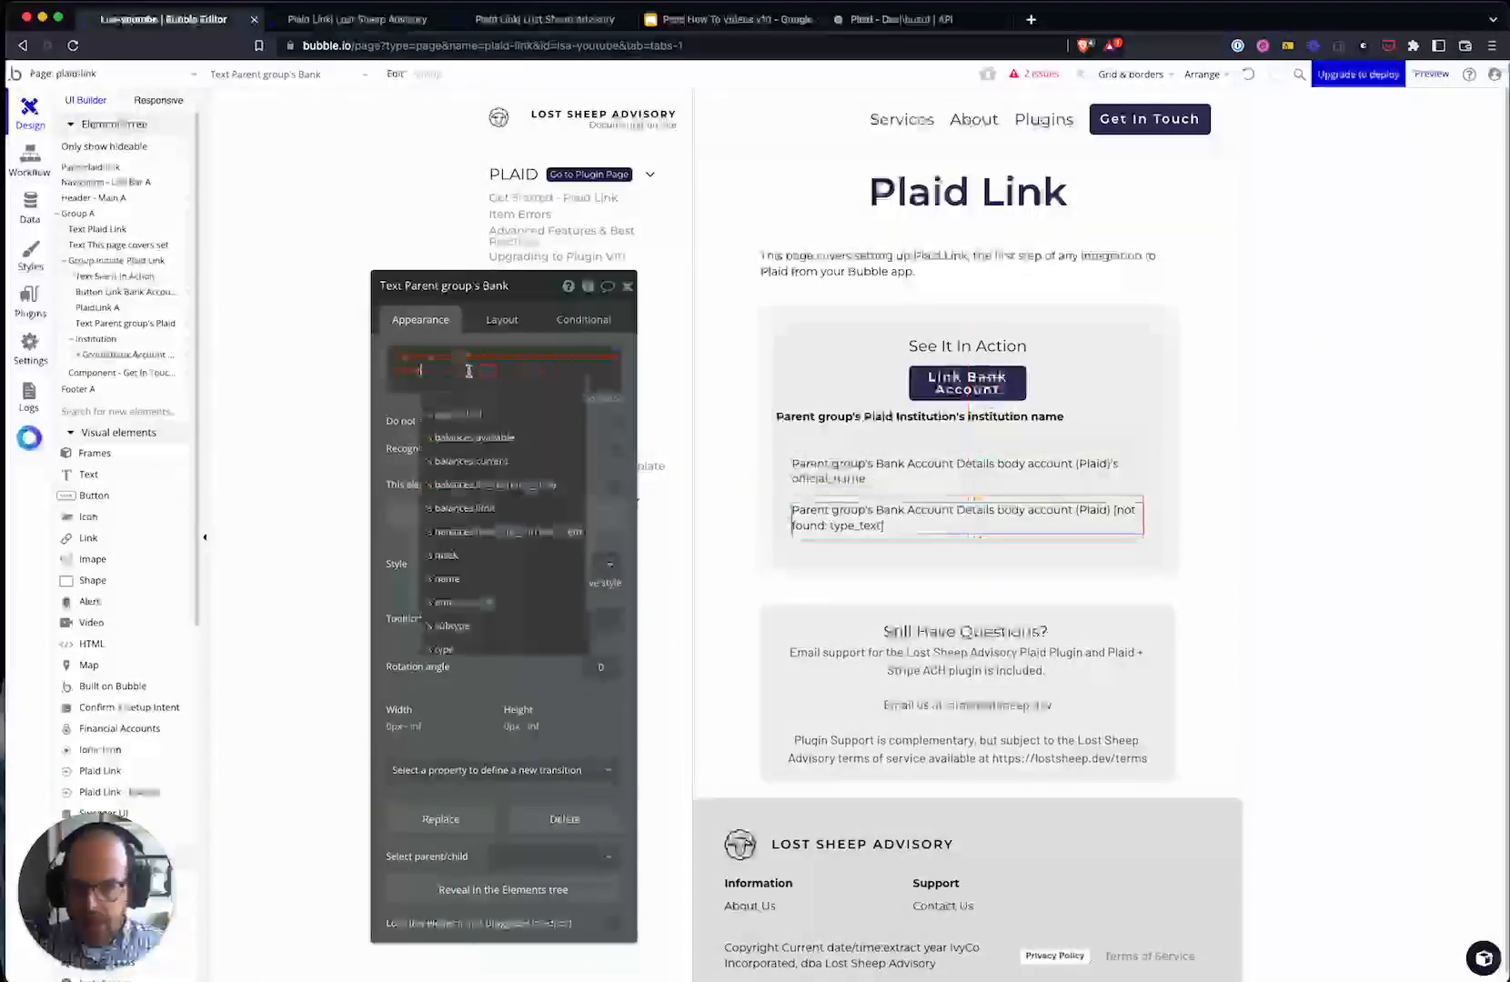
pyautogui.click(492, 556)
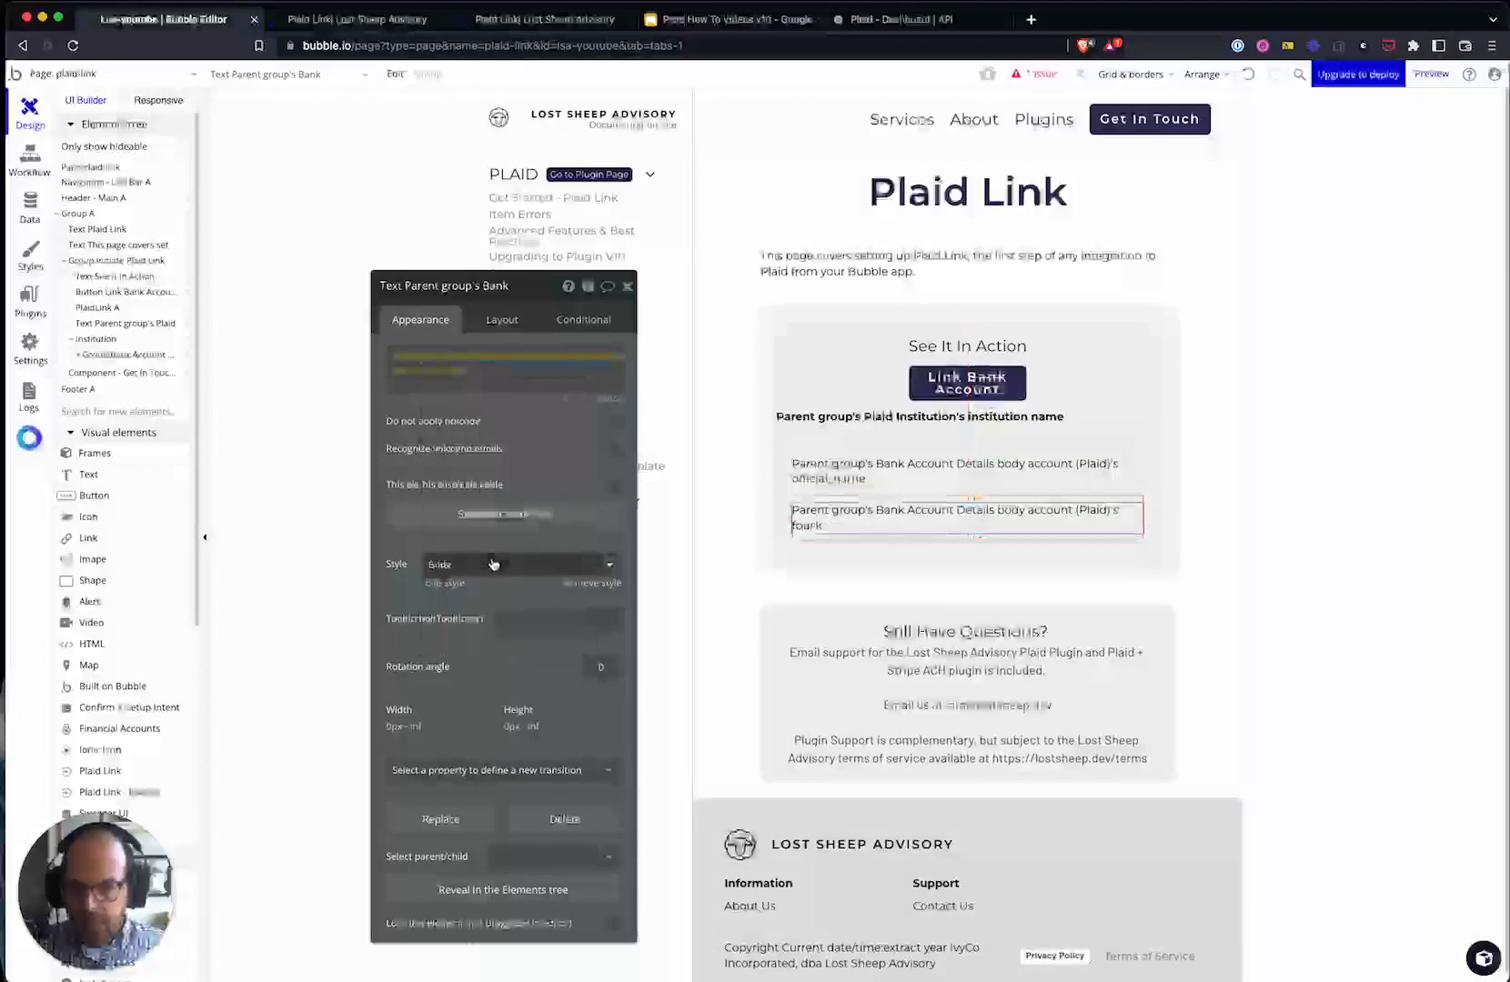
pyautogui.click(452, 376)
pyautogui.click(452, 375)
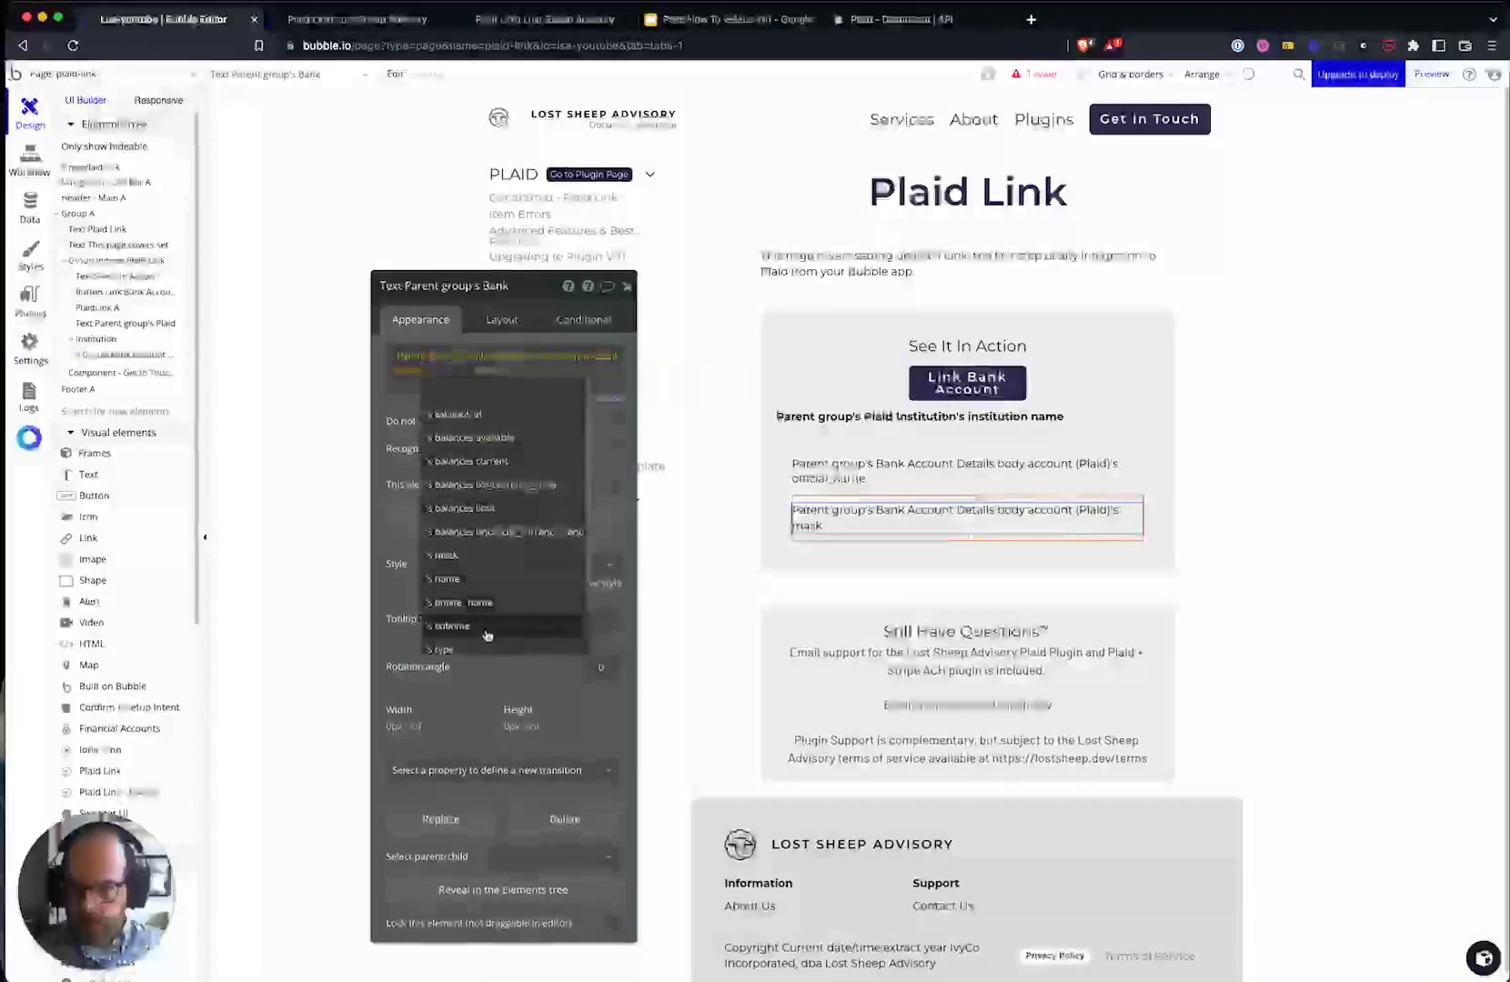
pyautogui.click(491, 627)
pyautogui.click(481, 382)
pyautogui.write('ca')
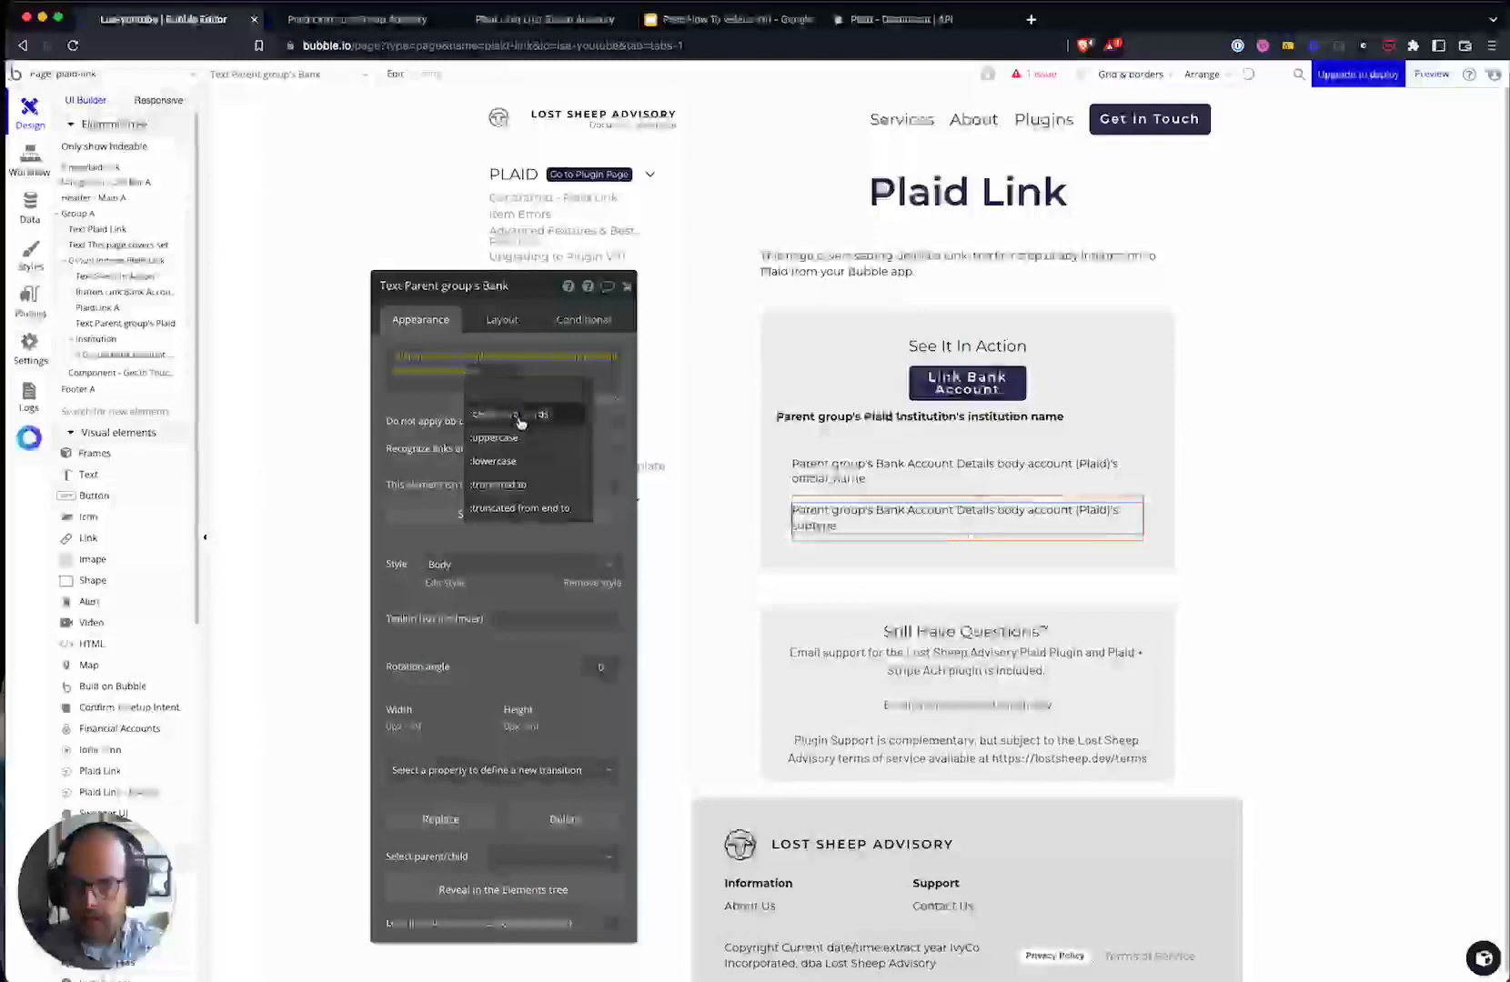
pyautogui.click(519, 419)
# - Inspect the account group, outer group, See It In Action group and institution name text
pyautogui.click(934, 549)
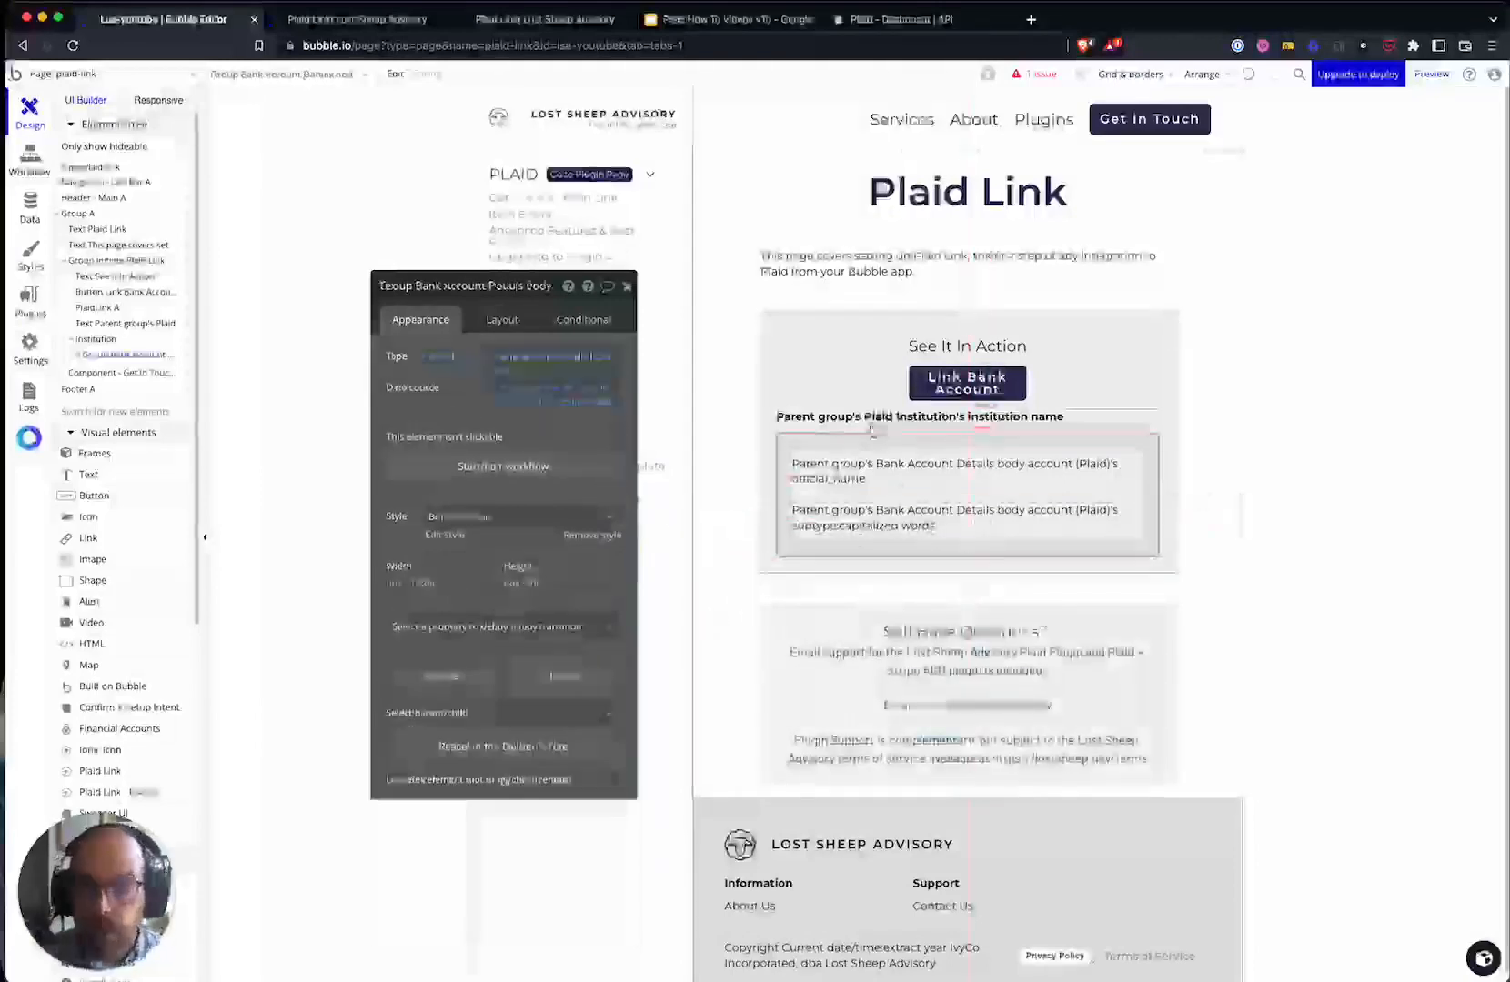
pyautogui.click(766, 569)
pyautogui.click(853, 548)
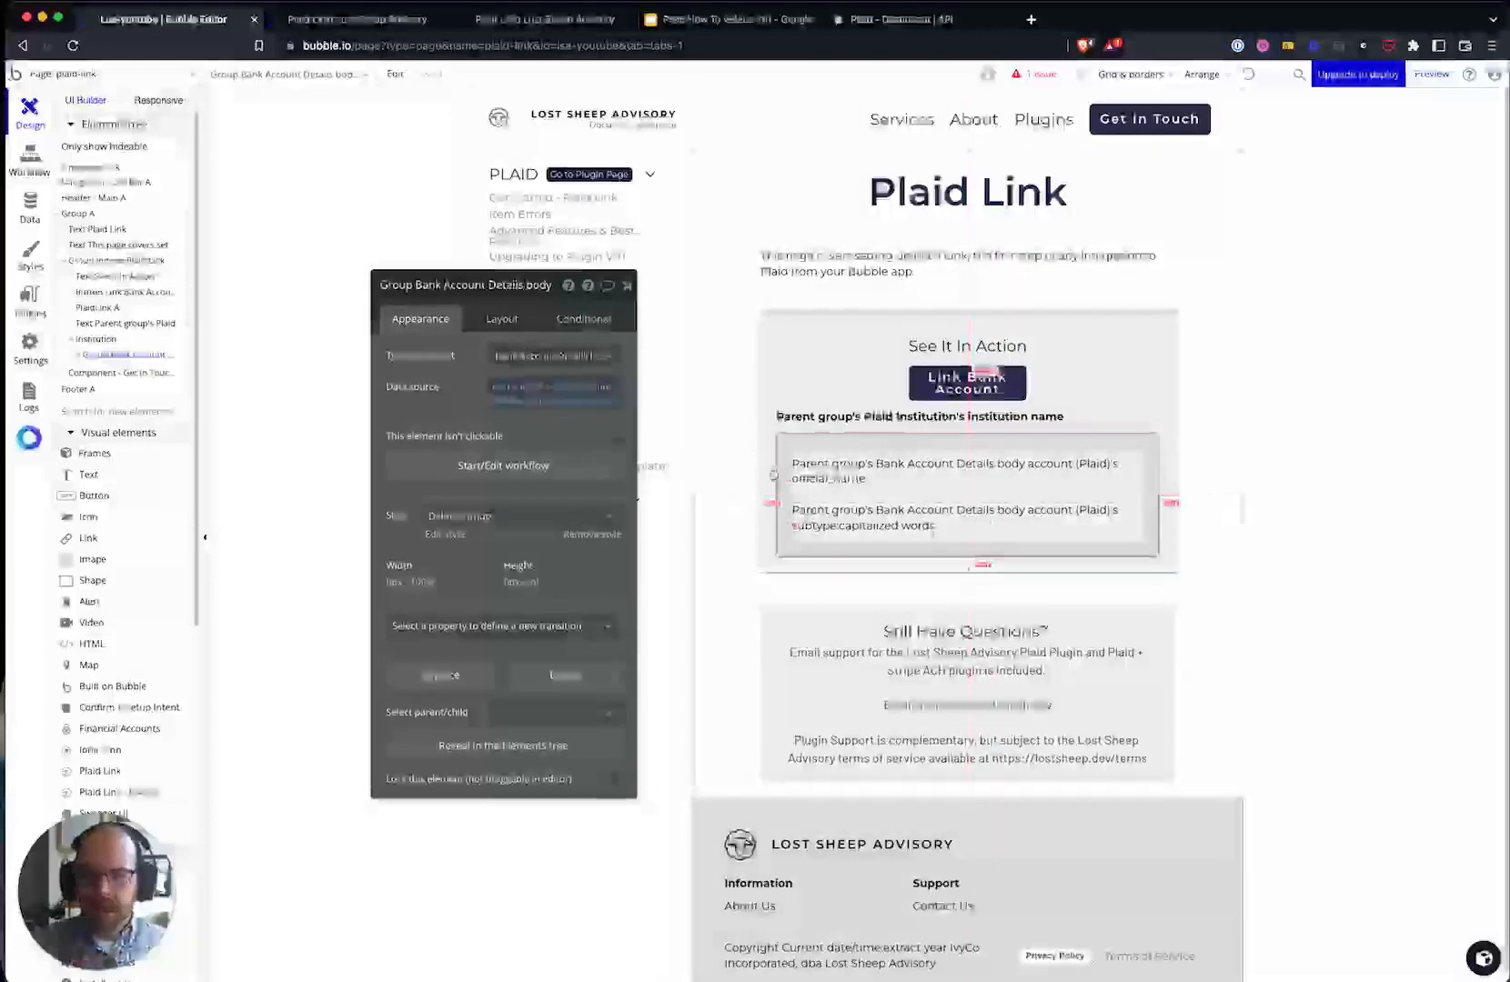
pyautogui.click(768, 500)
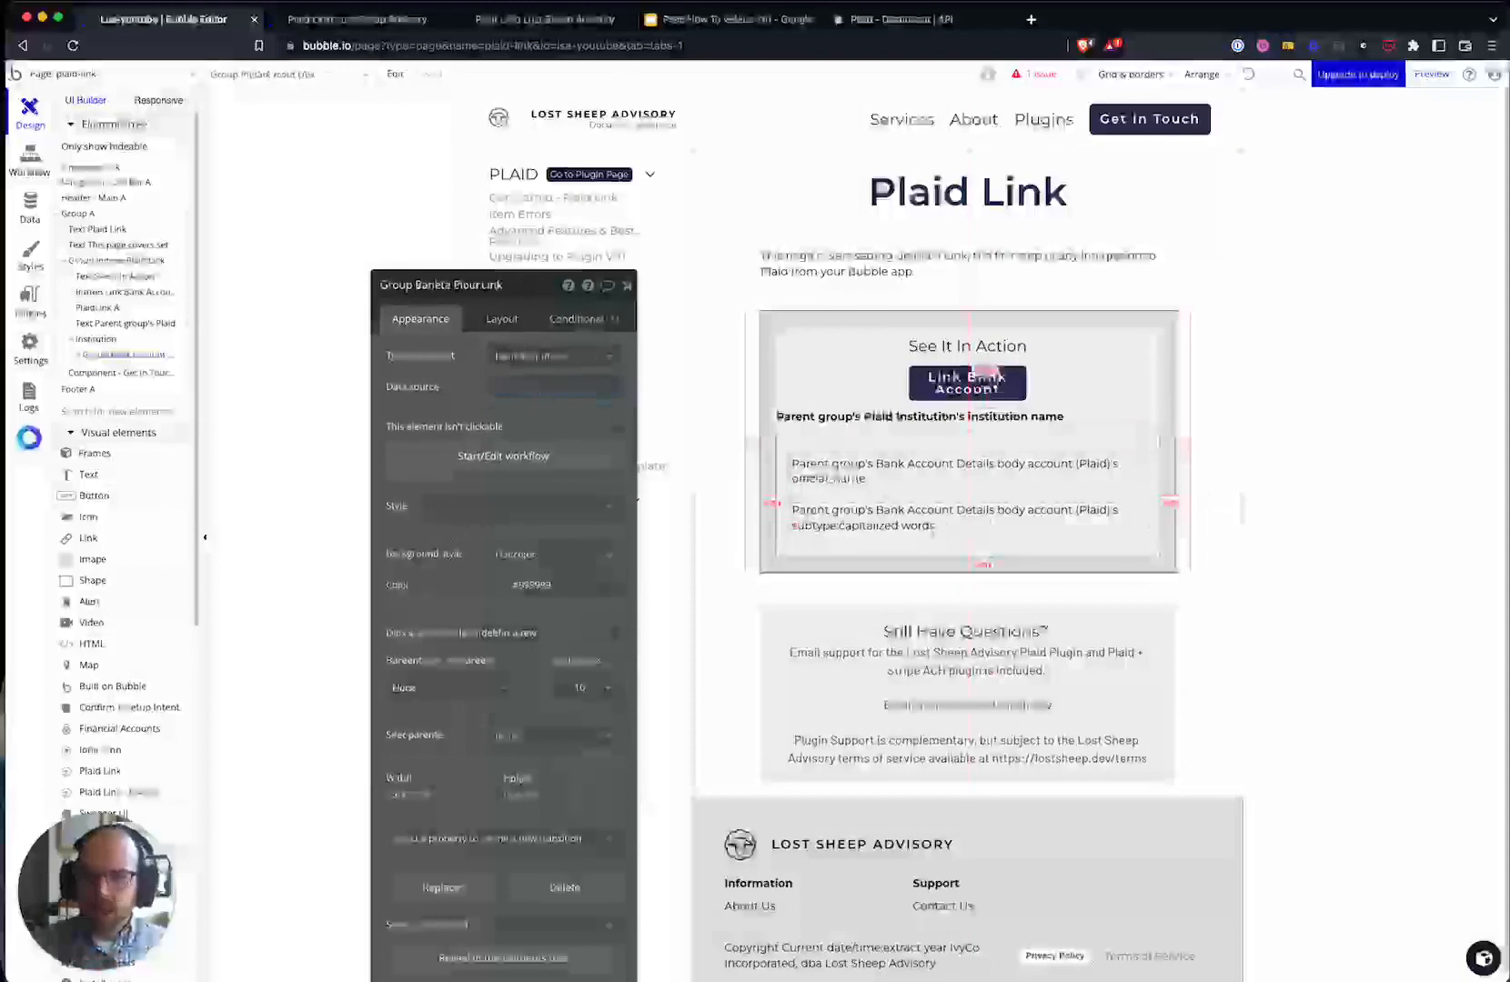
pyautogui.click(928, 421)
pyautogui.click(929, 526)
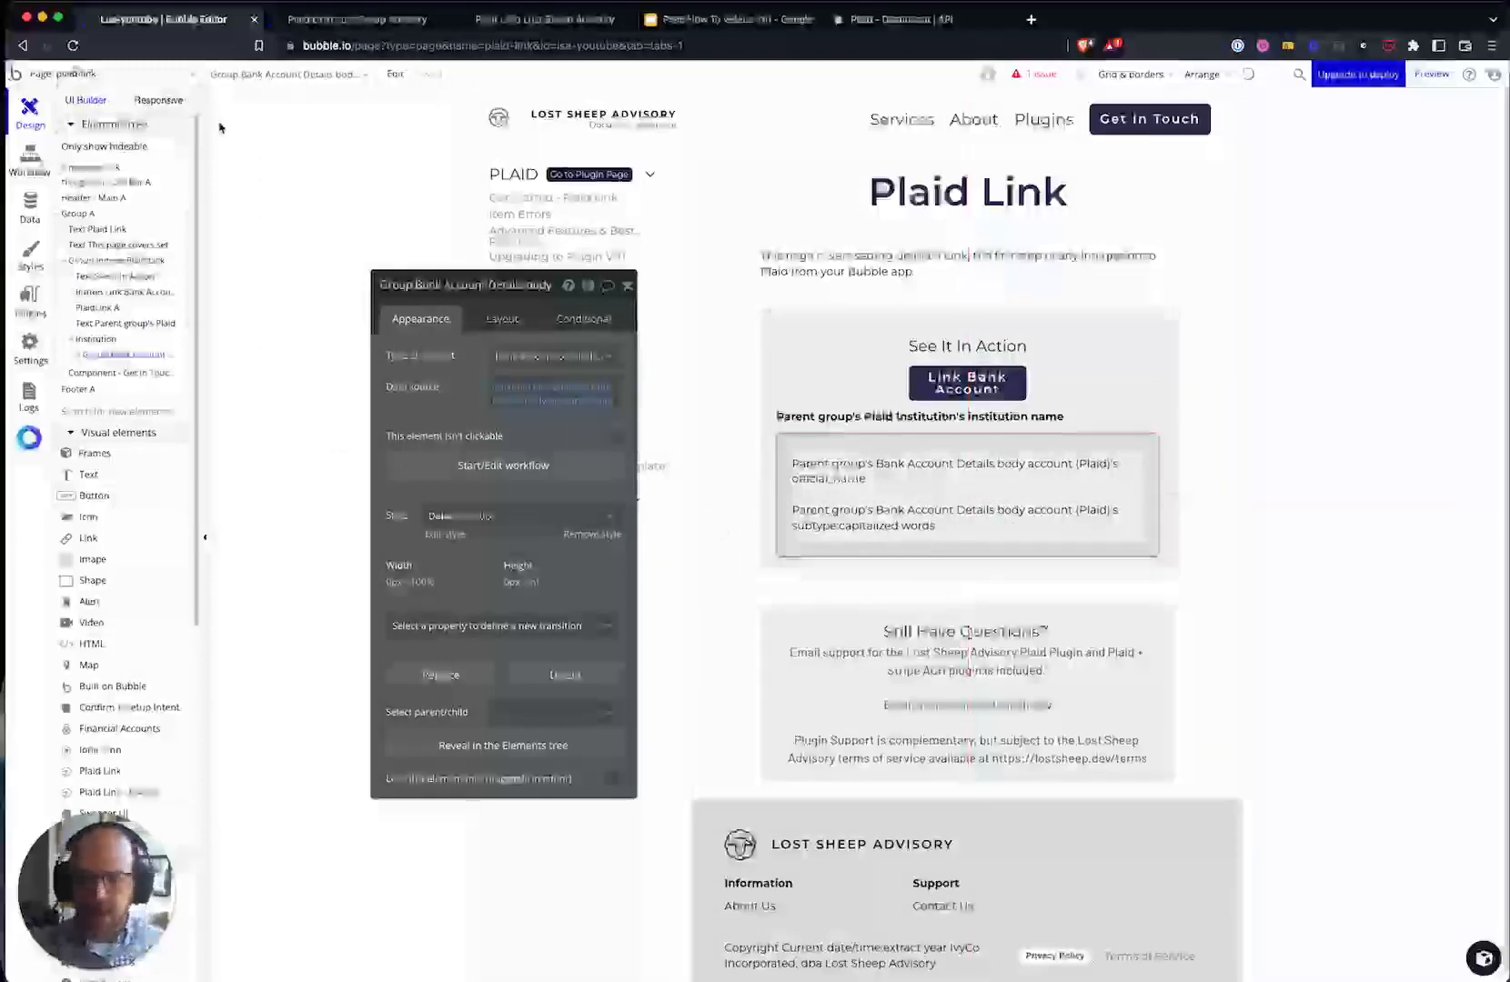
# - Consult the Plaid Link documentation and the entity-relationship diagram slides
pyautogui.click(515, 17)
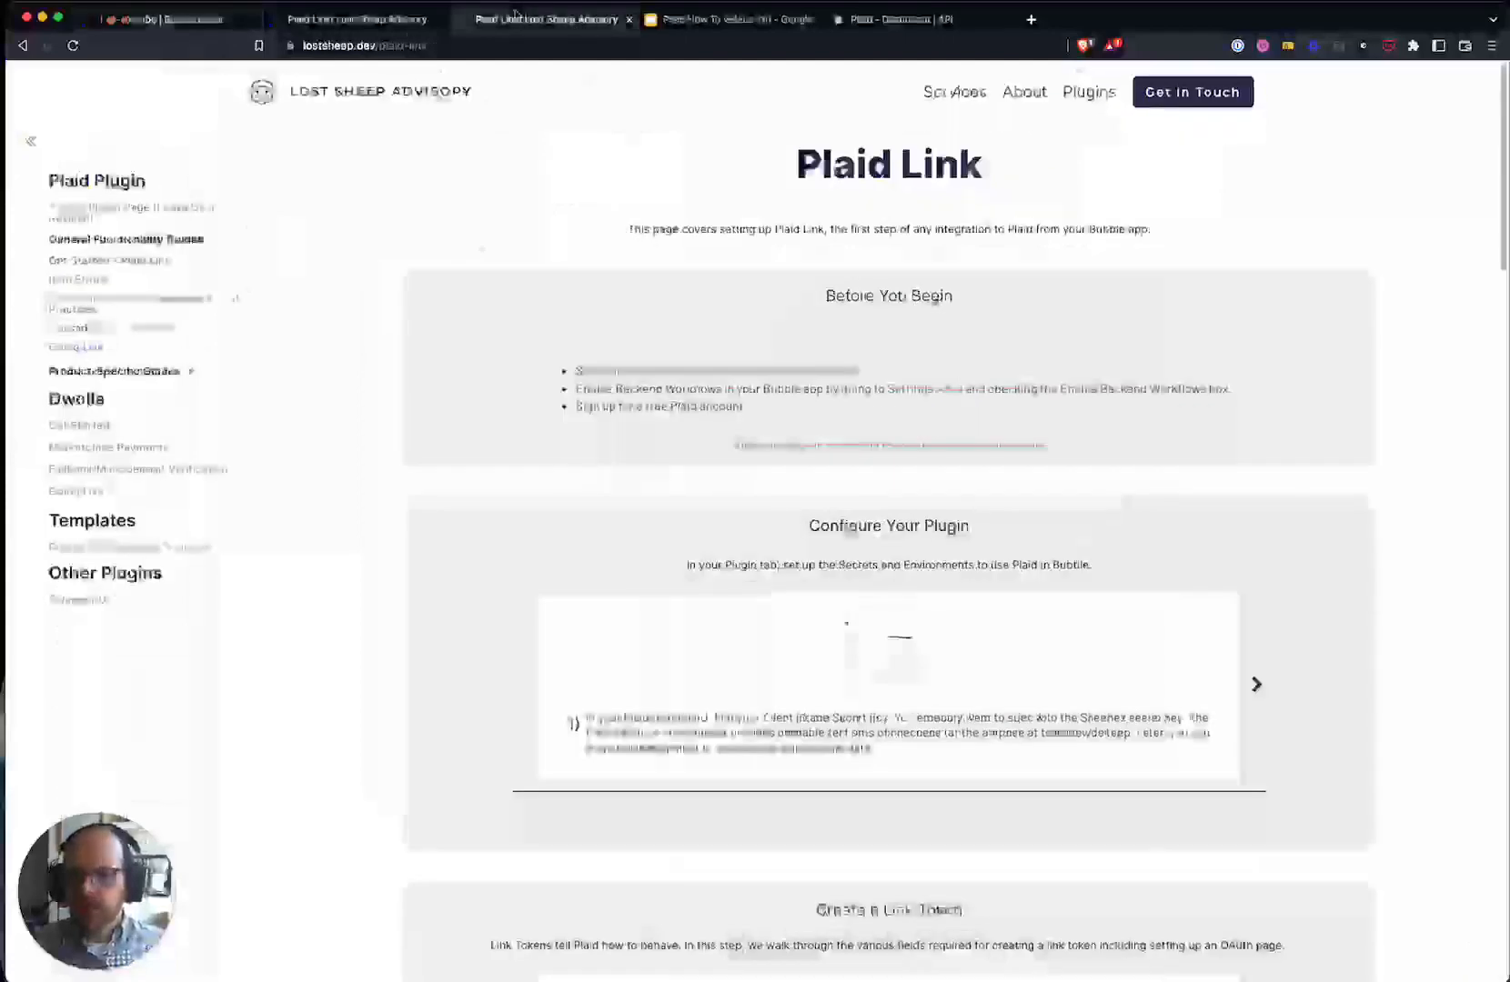
pyautogui.click(698, 14)
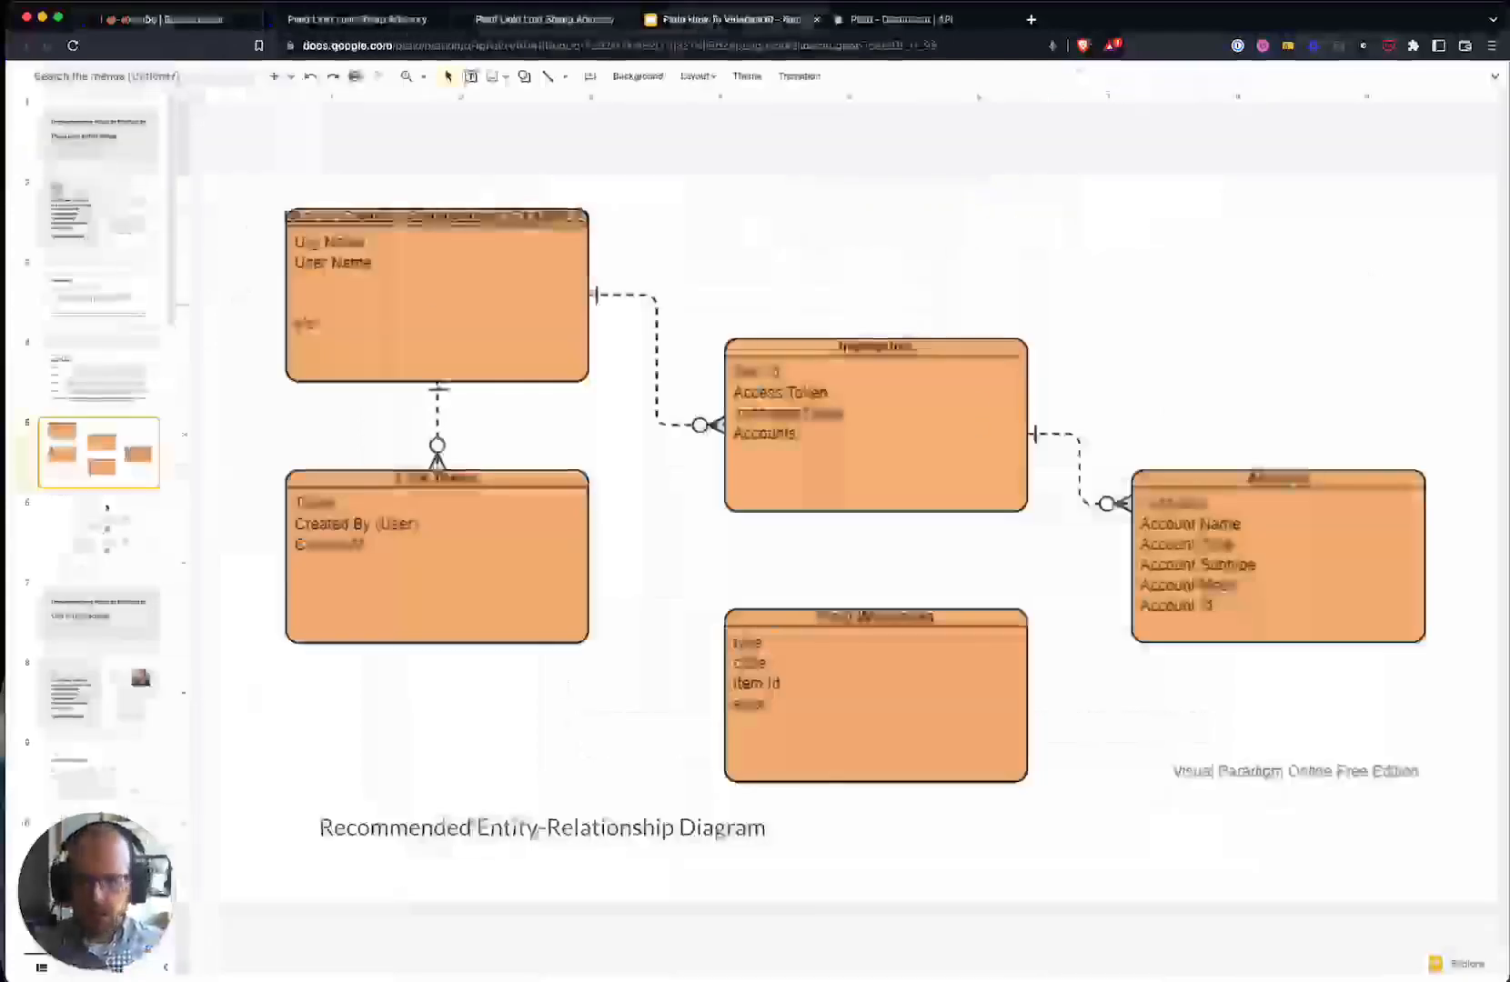
pyautogui.click(294, 19)
pyautogui.click(164, 18)
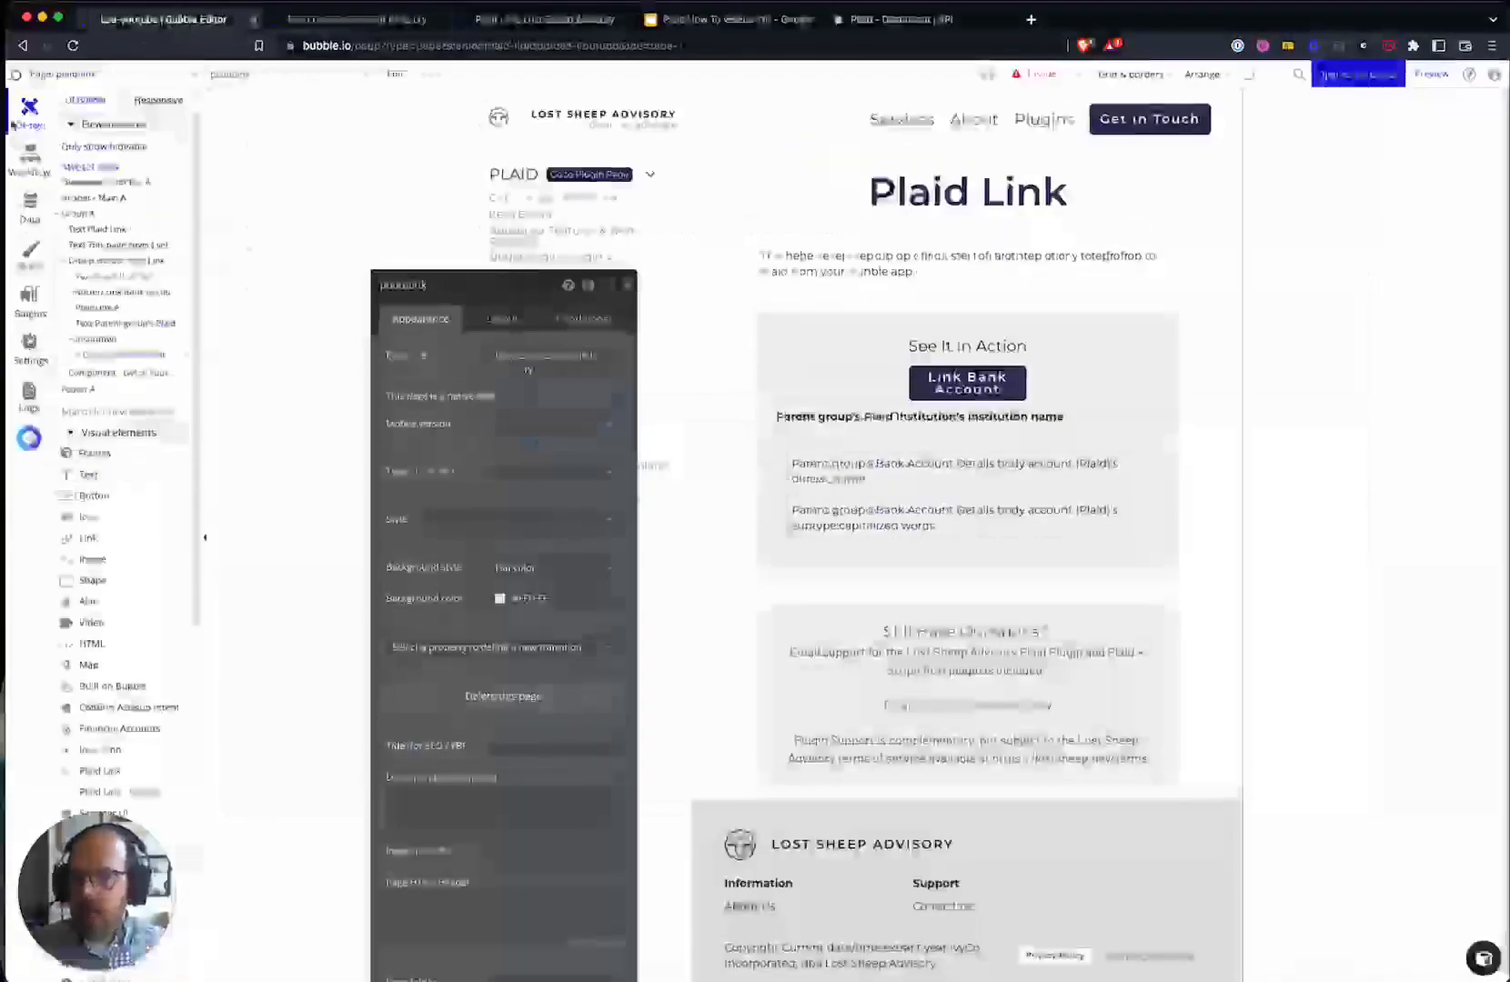
# - Create a new non-public backend API workflow named 'create-account'
pyautogui.click(32, 164)
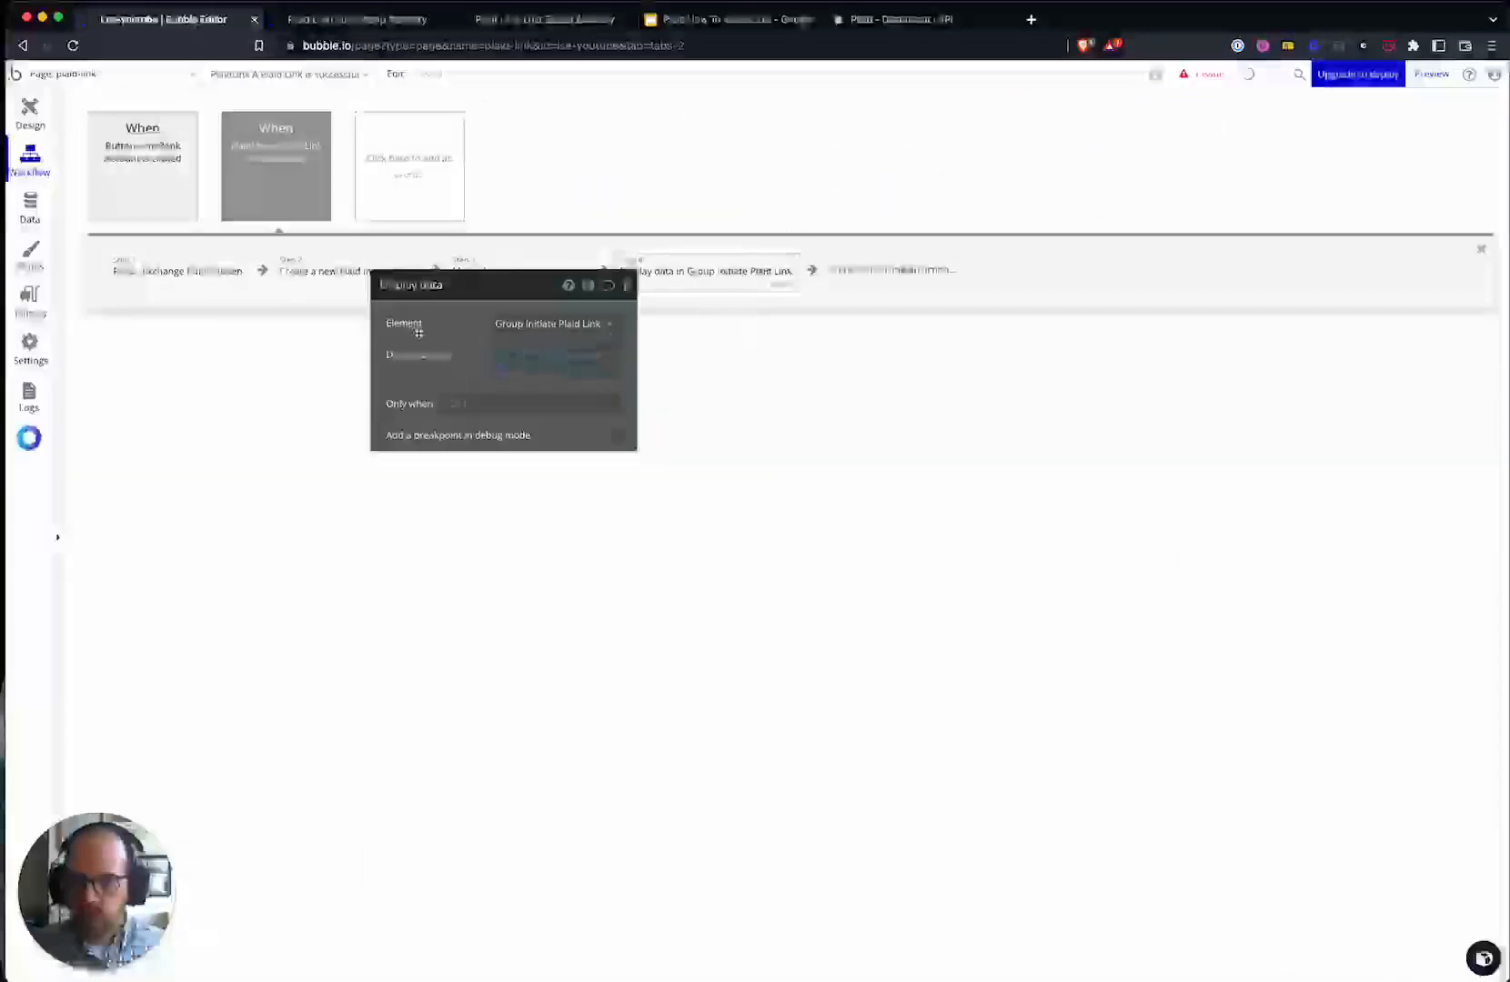
pyautogui.click(97, 74)
pyautogui.click(146, 333)
pyautogui.click(307, 189)
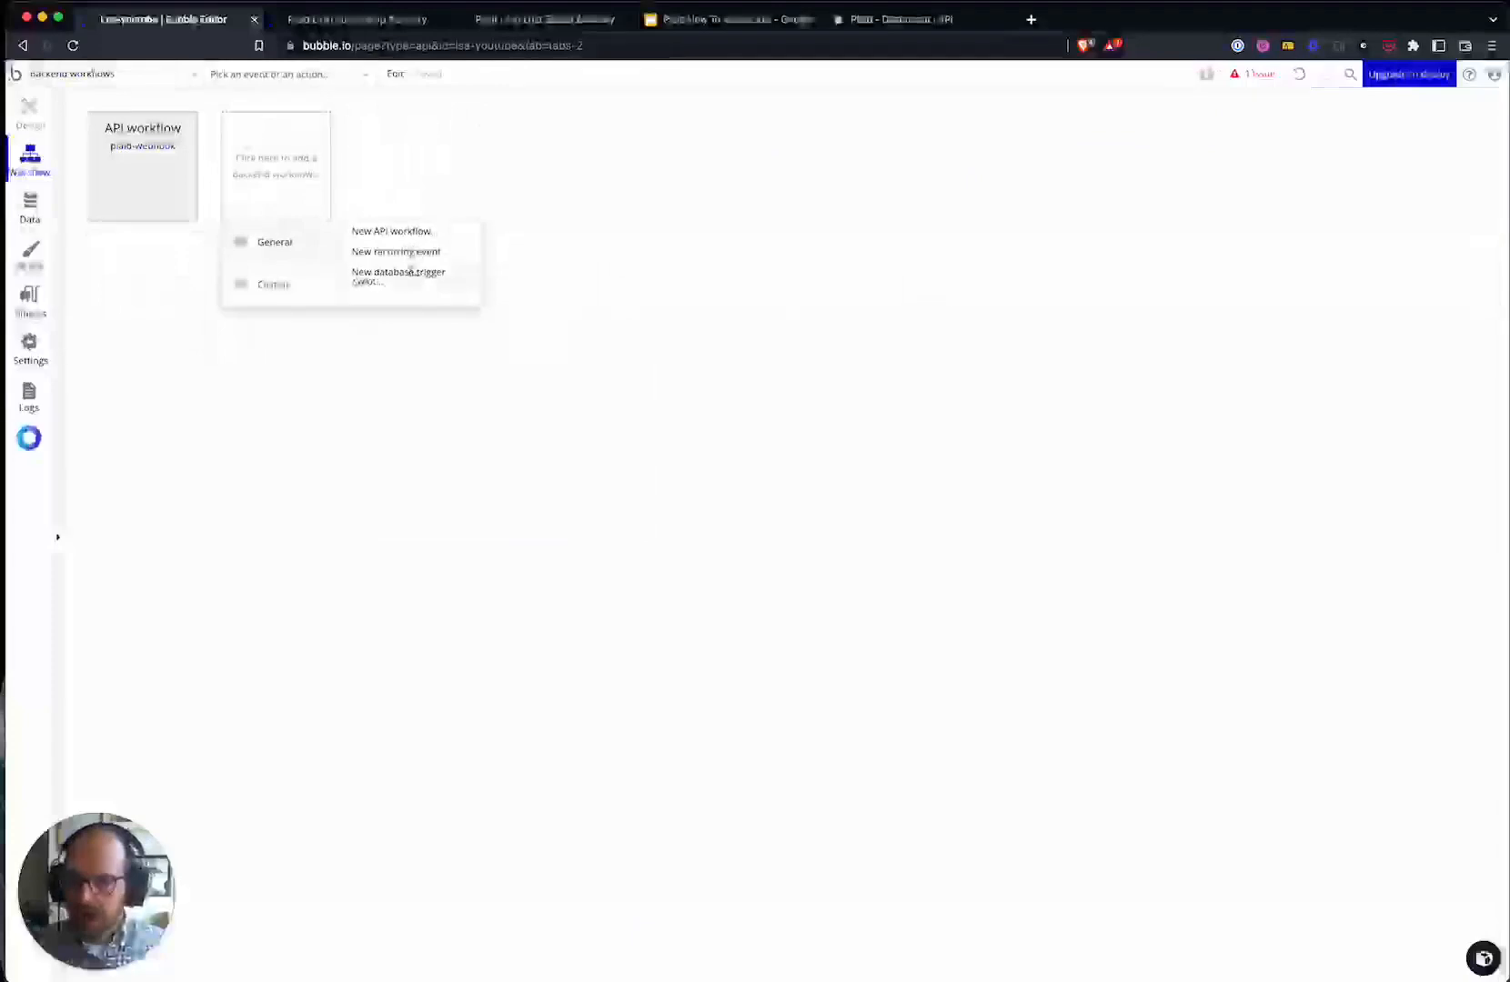
pyautogui.click(413, 233)
pyautogui.write('create-account')
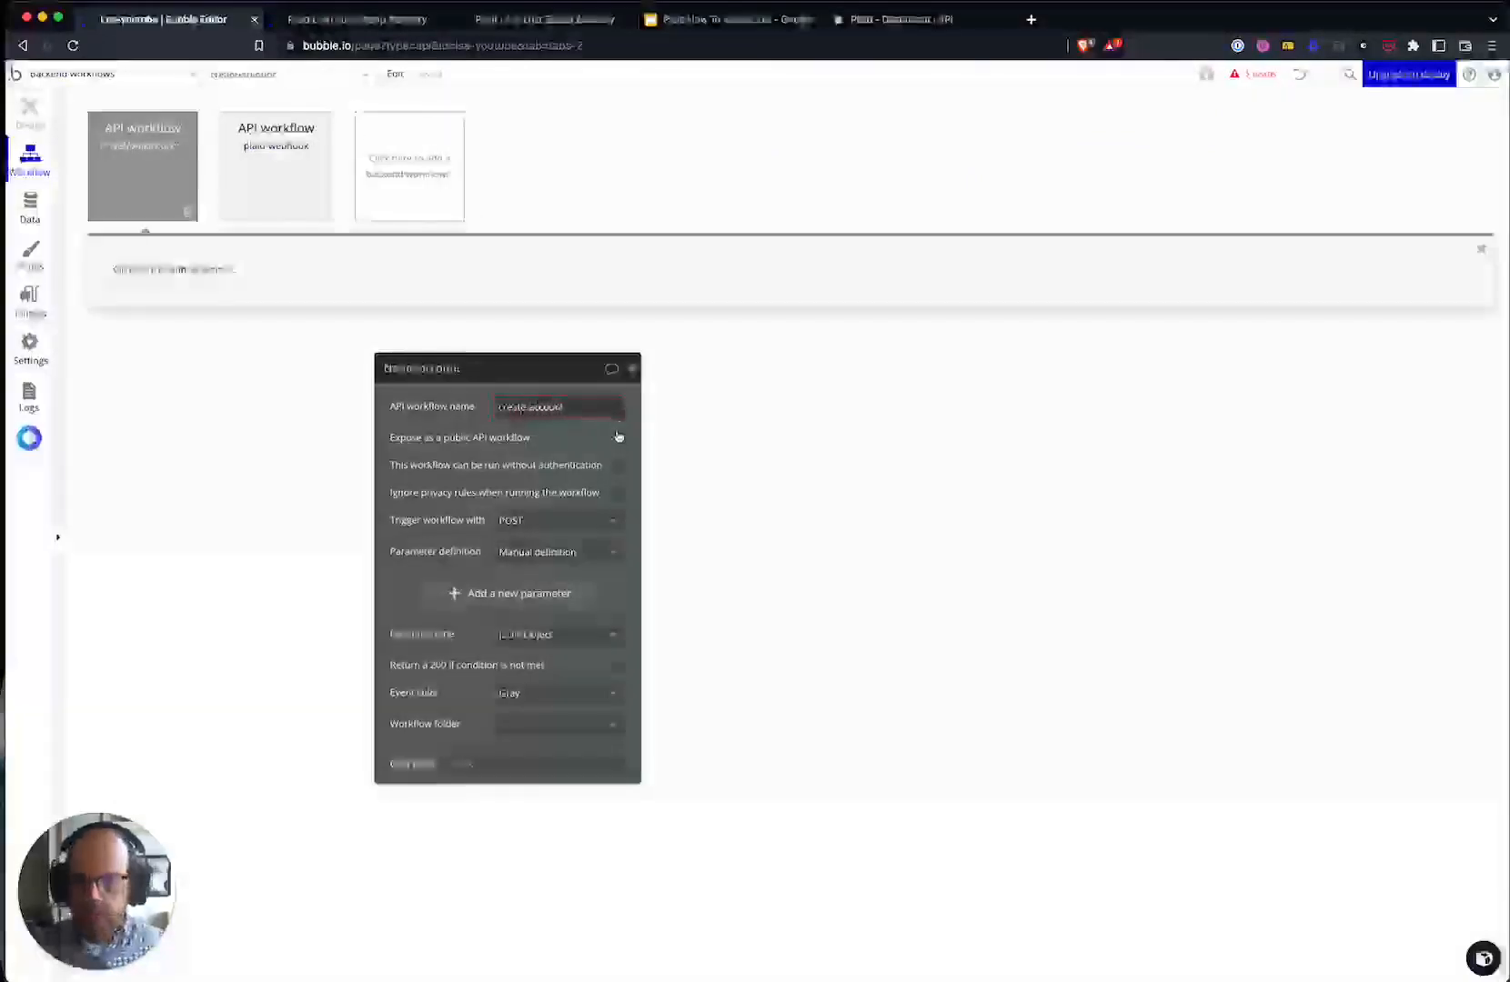
pyautogui.click(617, 438)
# - Add an Institution parameter of type Plaid Institution and an Account Name text parameter
pyautogui.click(479, 564)
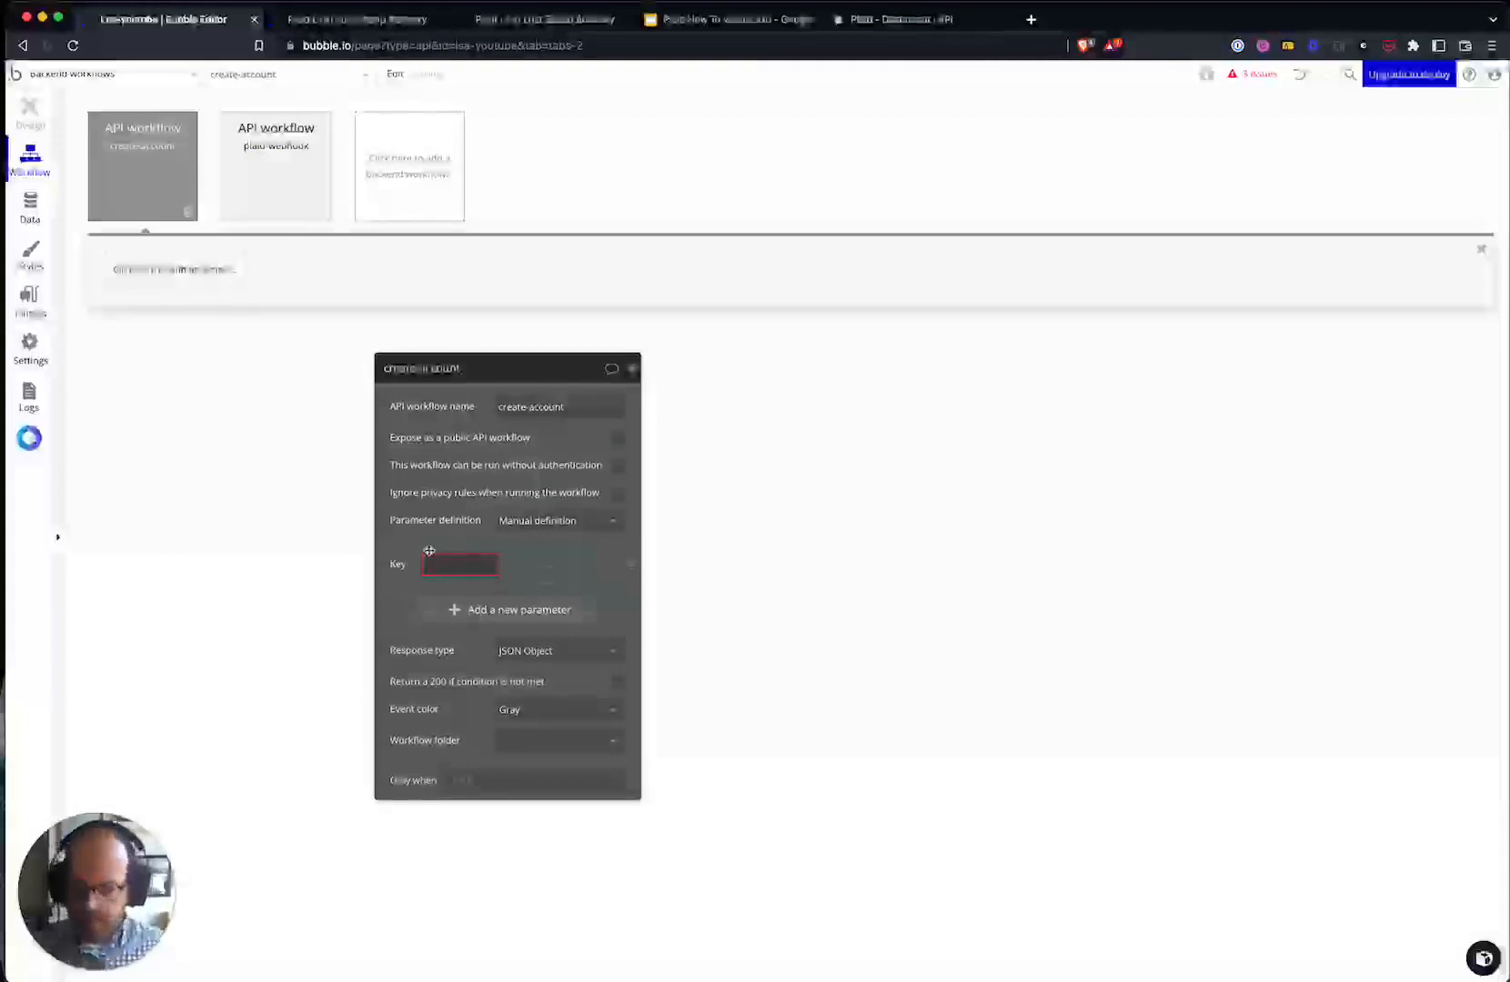
pyautogui.write('em')
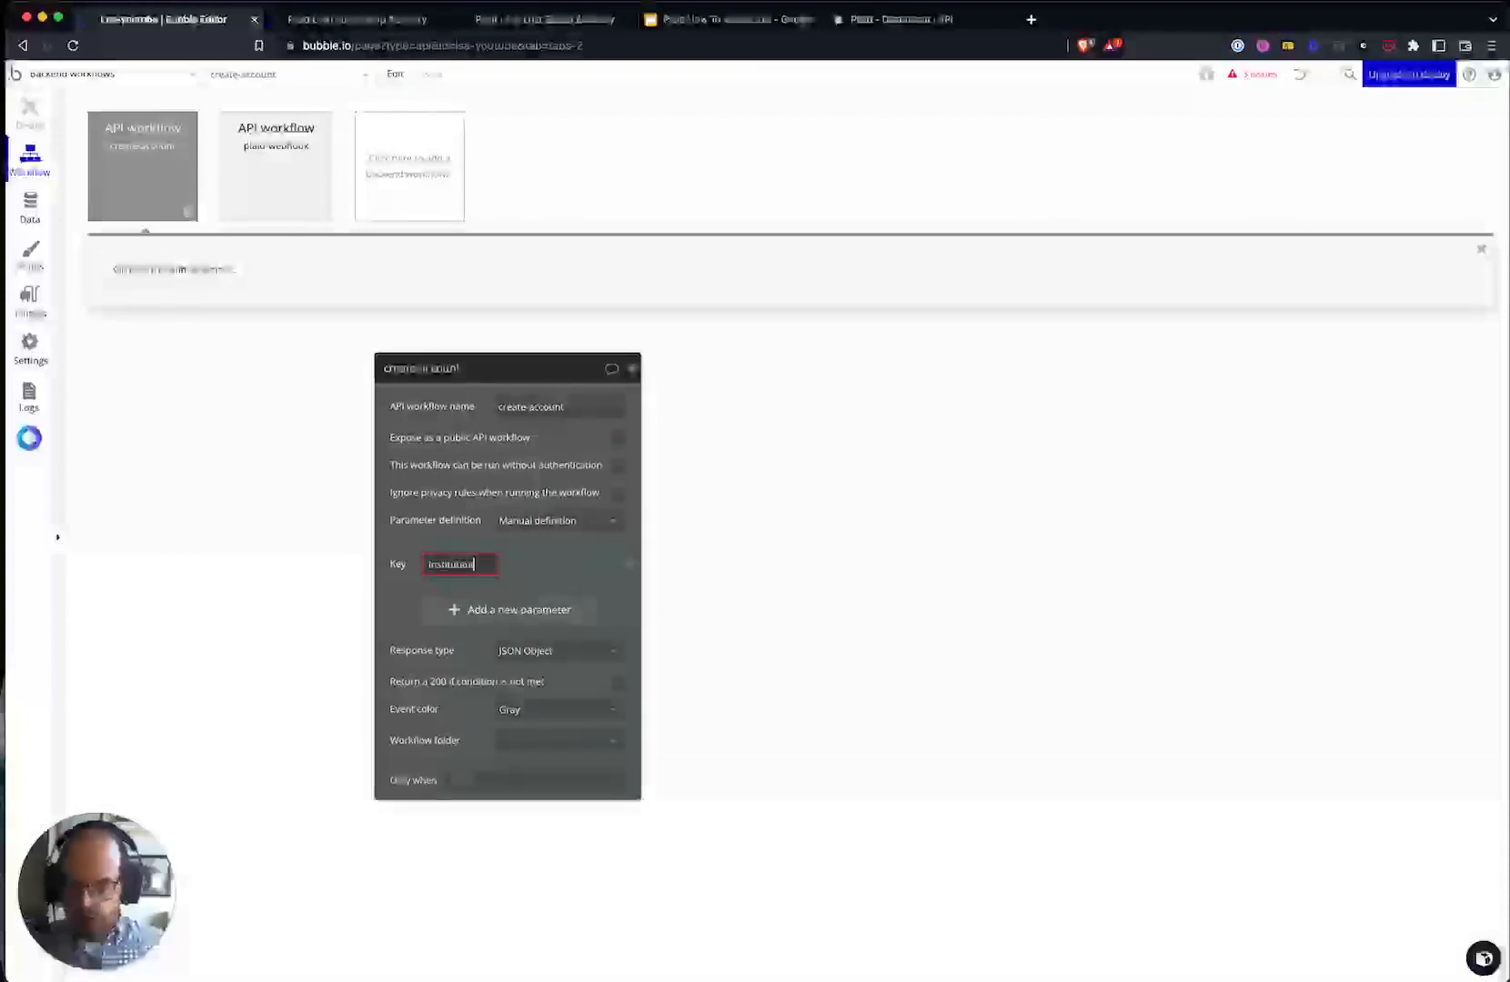
pyautogui.click(562, 571)
pyautogui.write('inst')
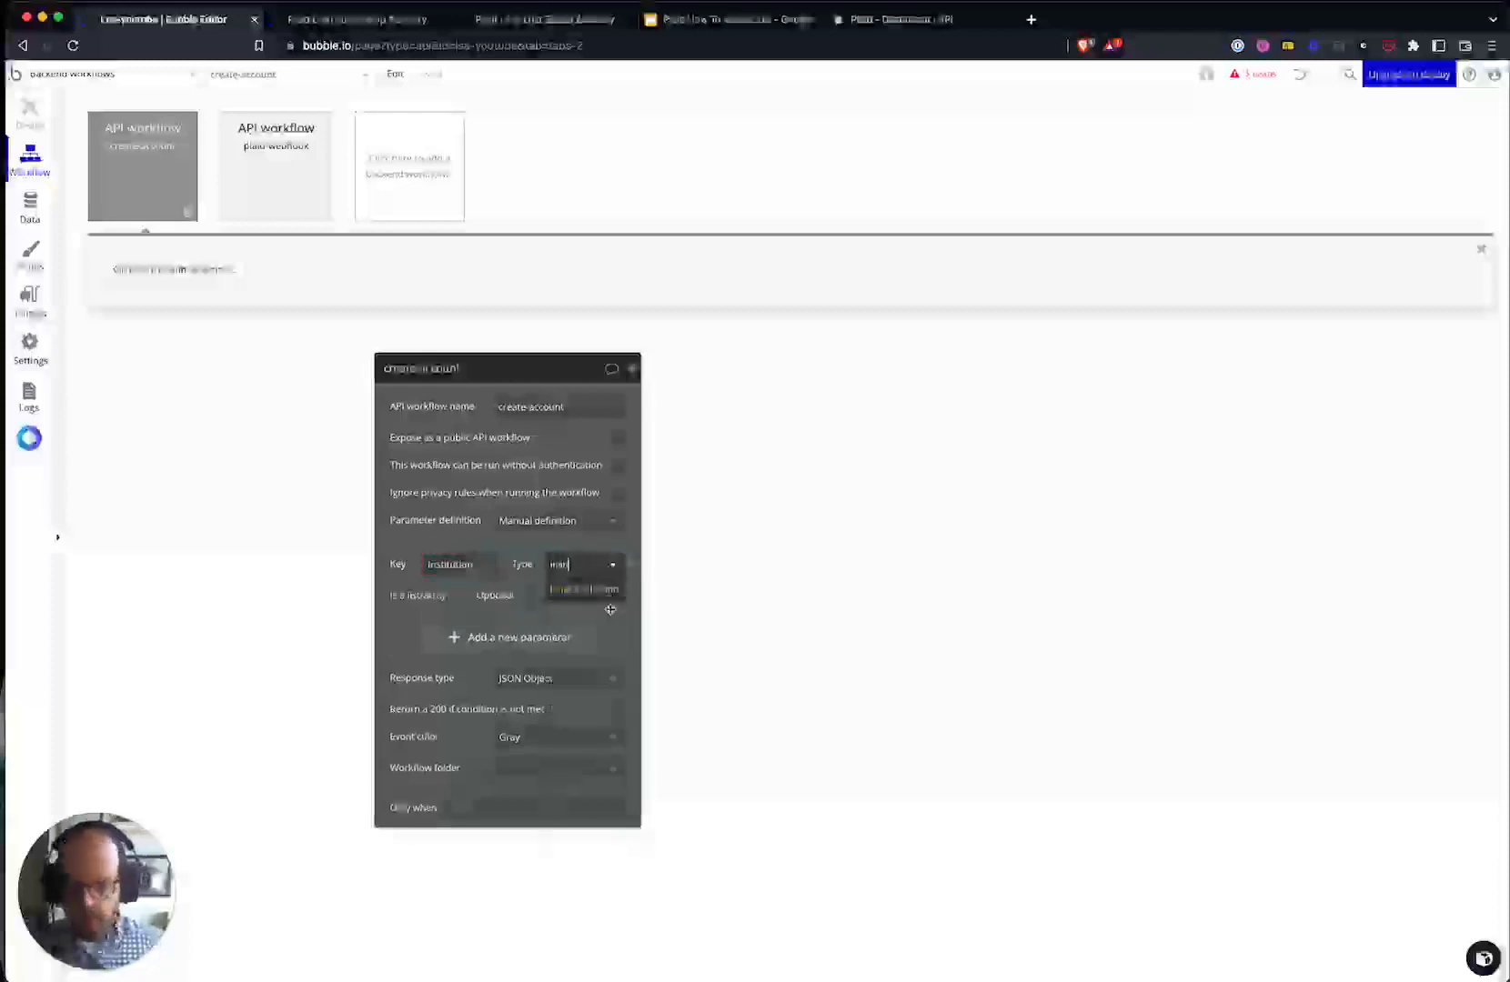
pyautogui.click(587, 591)
pyautogui.click(443, 639)
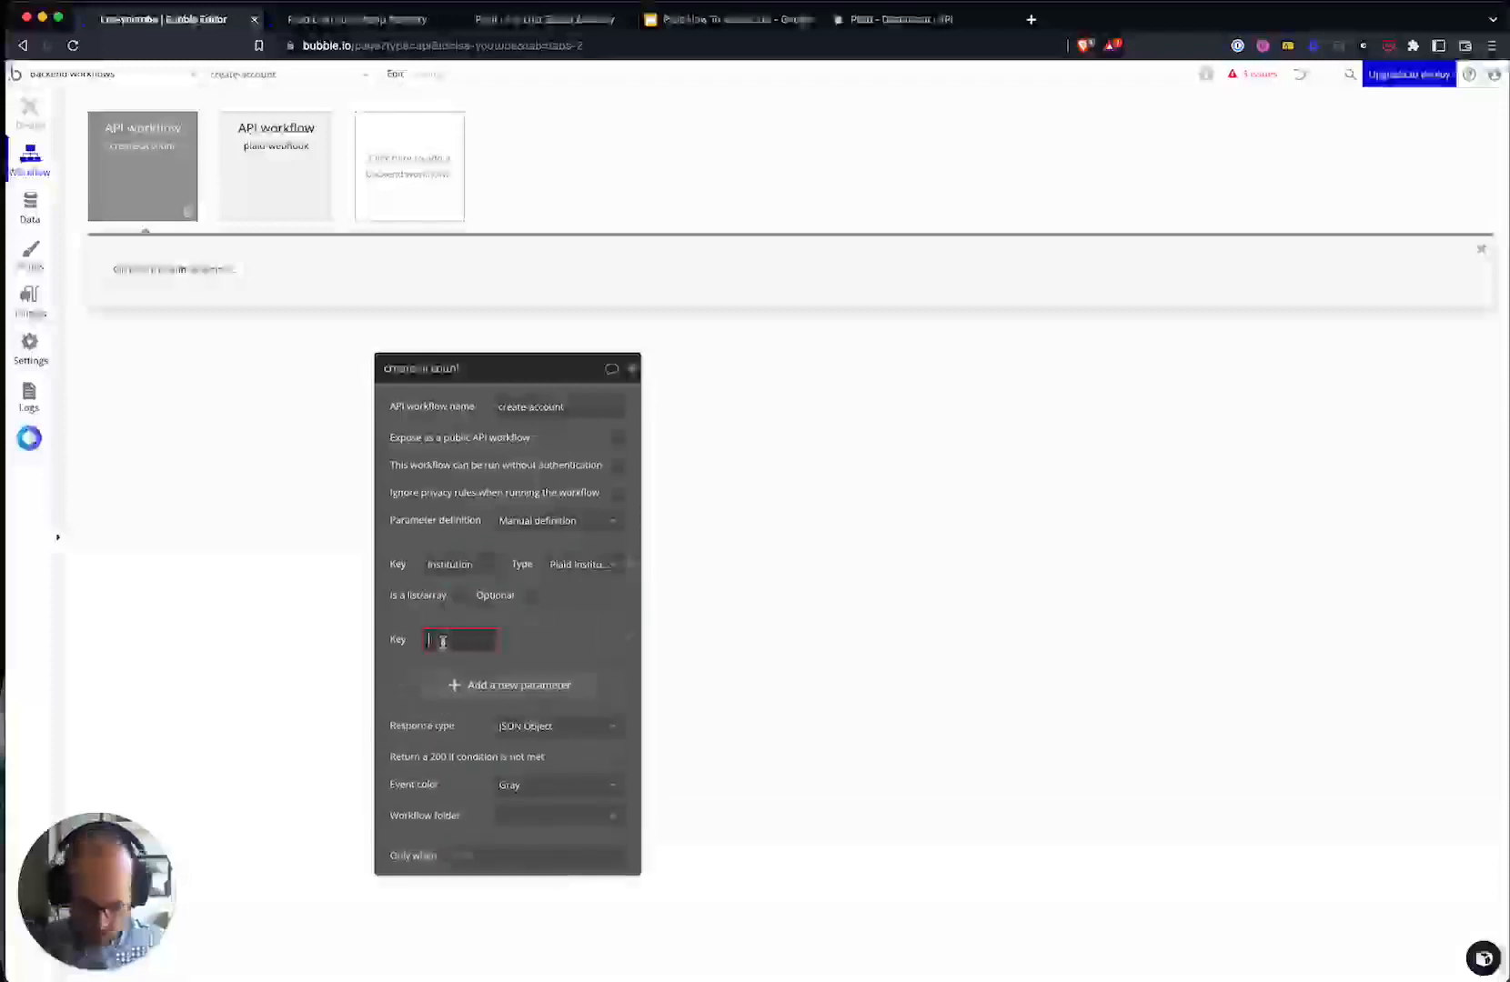
pyautogui.click(583, 640)
pyautogui.click(564, 663)
# - Add Account Mask, Account Type and Account Subtype text parameters
pyautogui.click(478, 718)
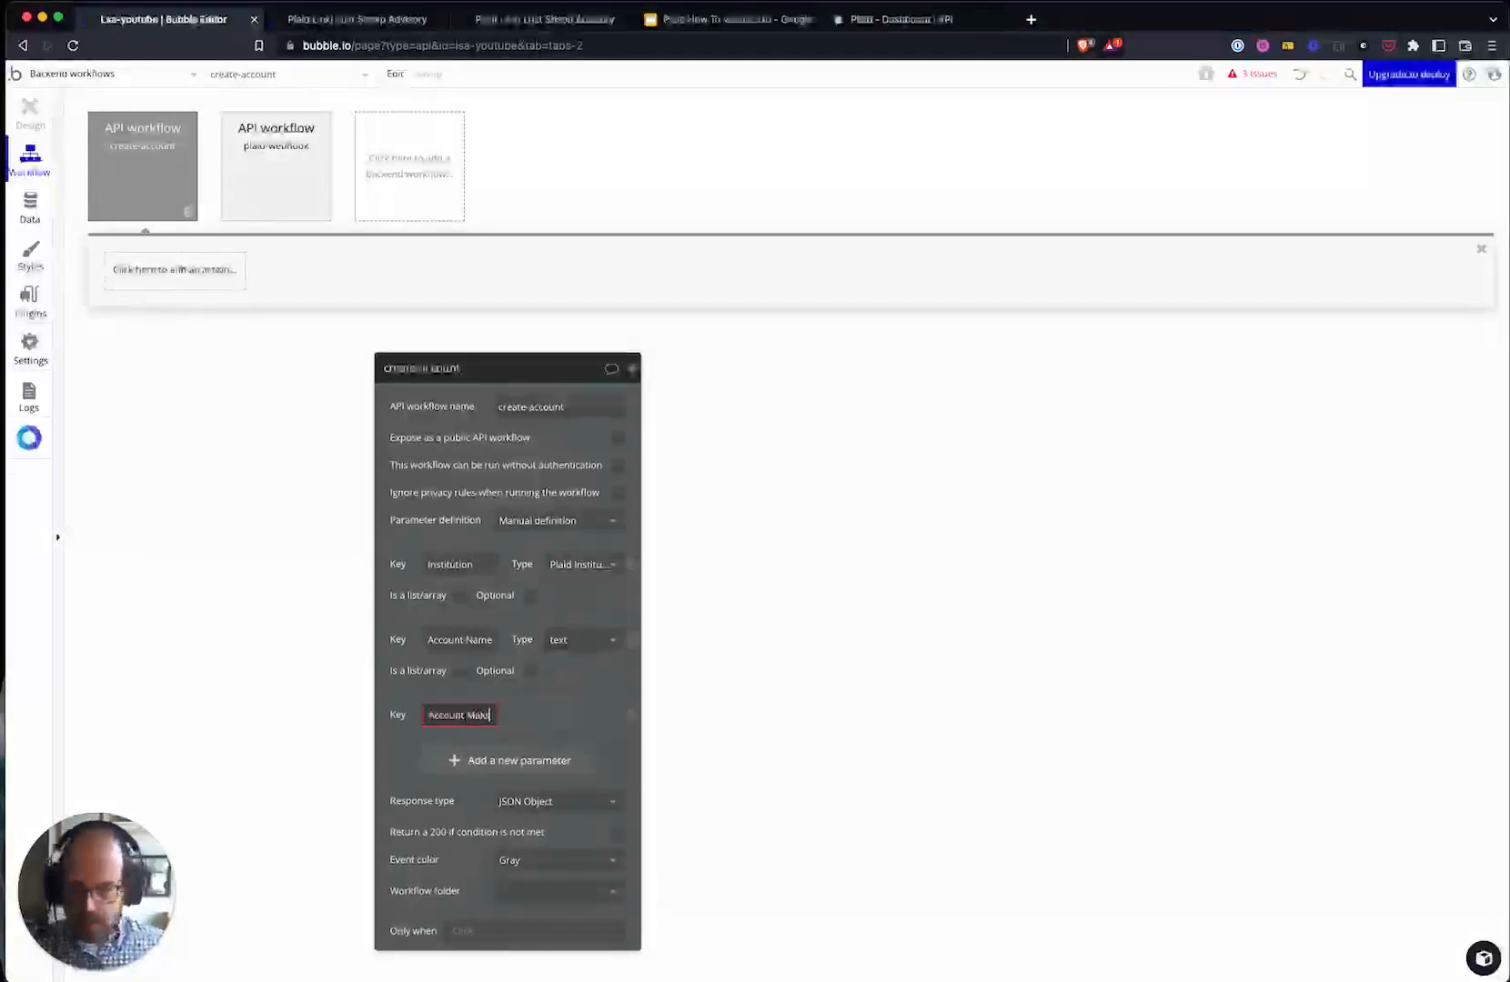
pyautogui.write('Account Mak')
pyautogui.press('BackSpace')
pyautogui.write('sk')
pyautogui.click(514, 788)
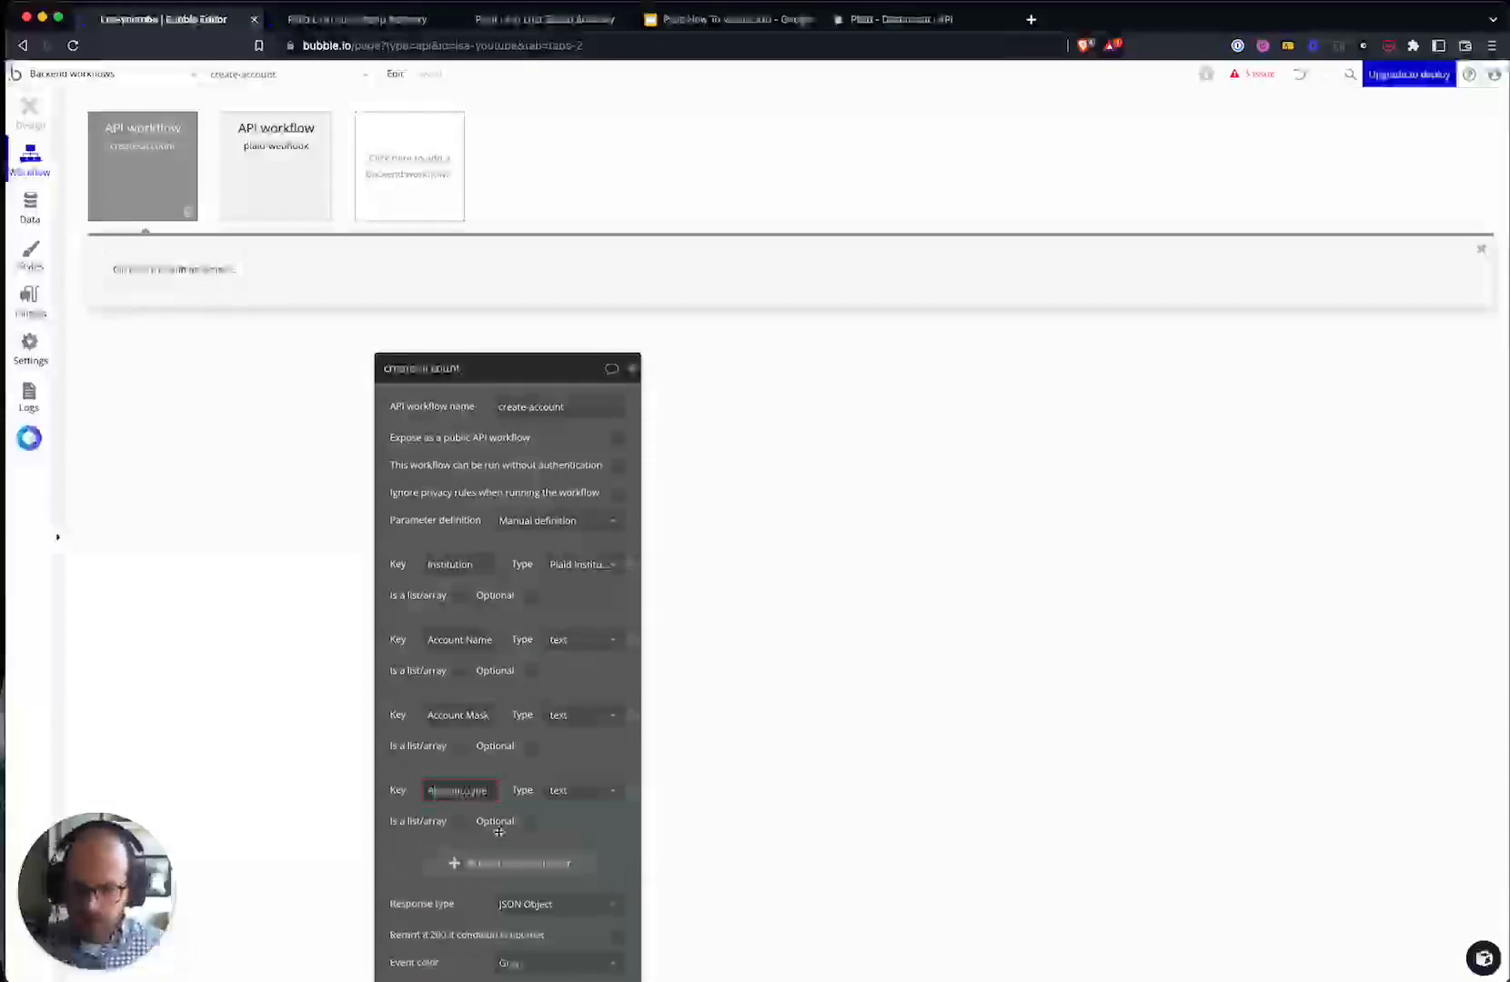
pyautogui.click(453, 862)
pyautogui.write('Account Subtype')
pyautogui.click(600, 826)
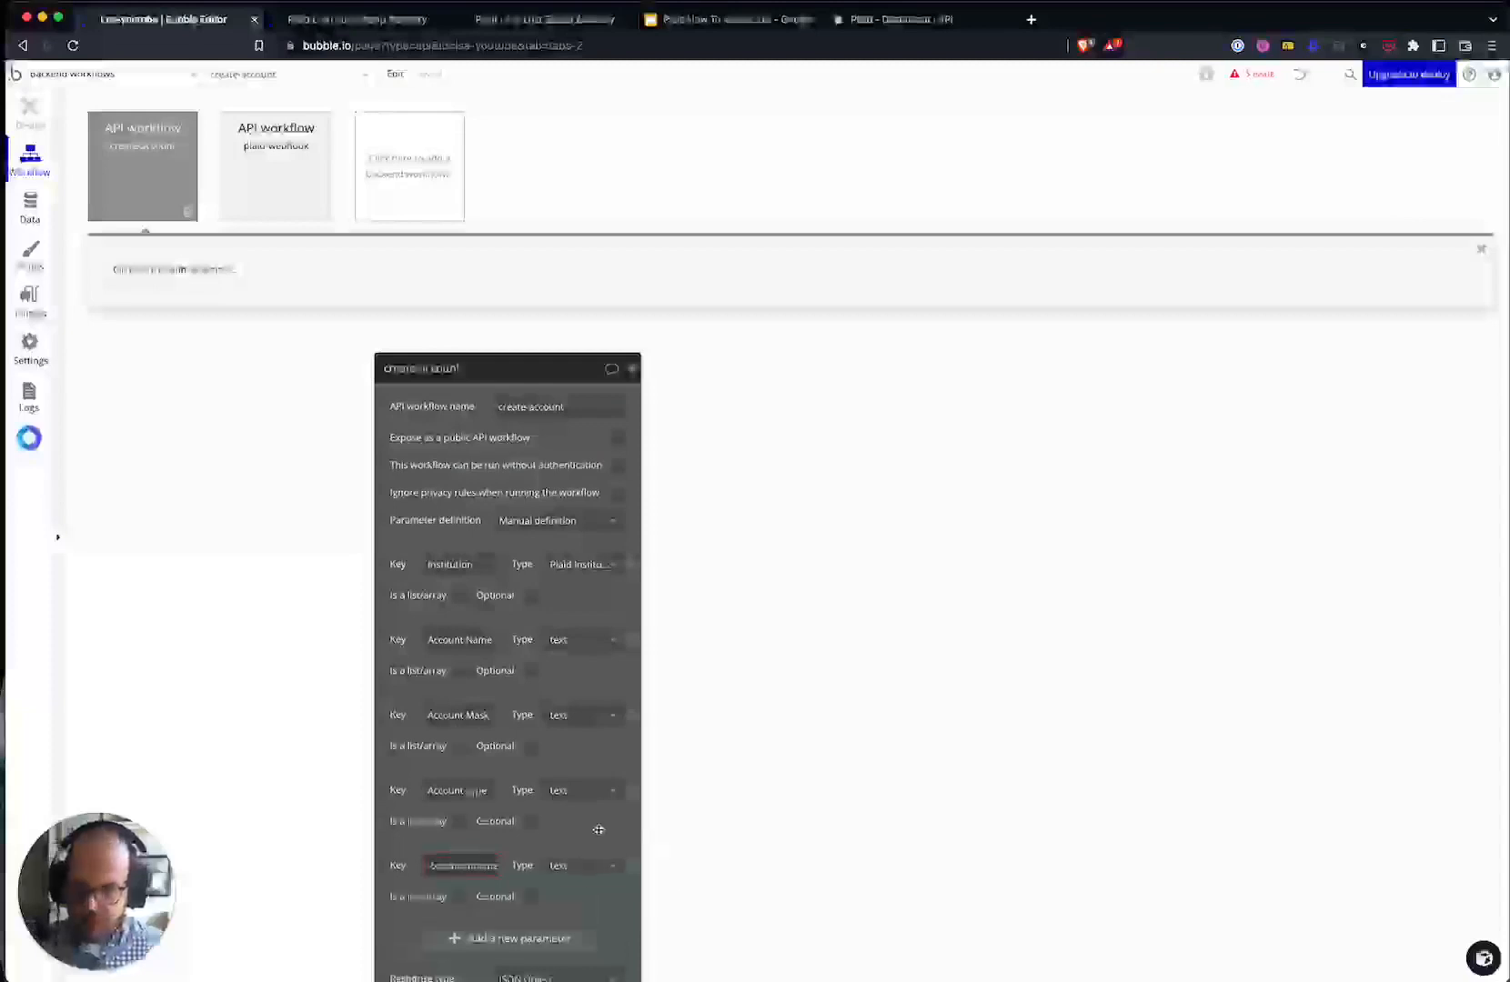
pyautogui.moveTo(528, 853); pyautogui.dragTo(598, 649)
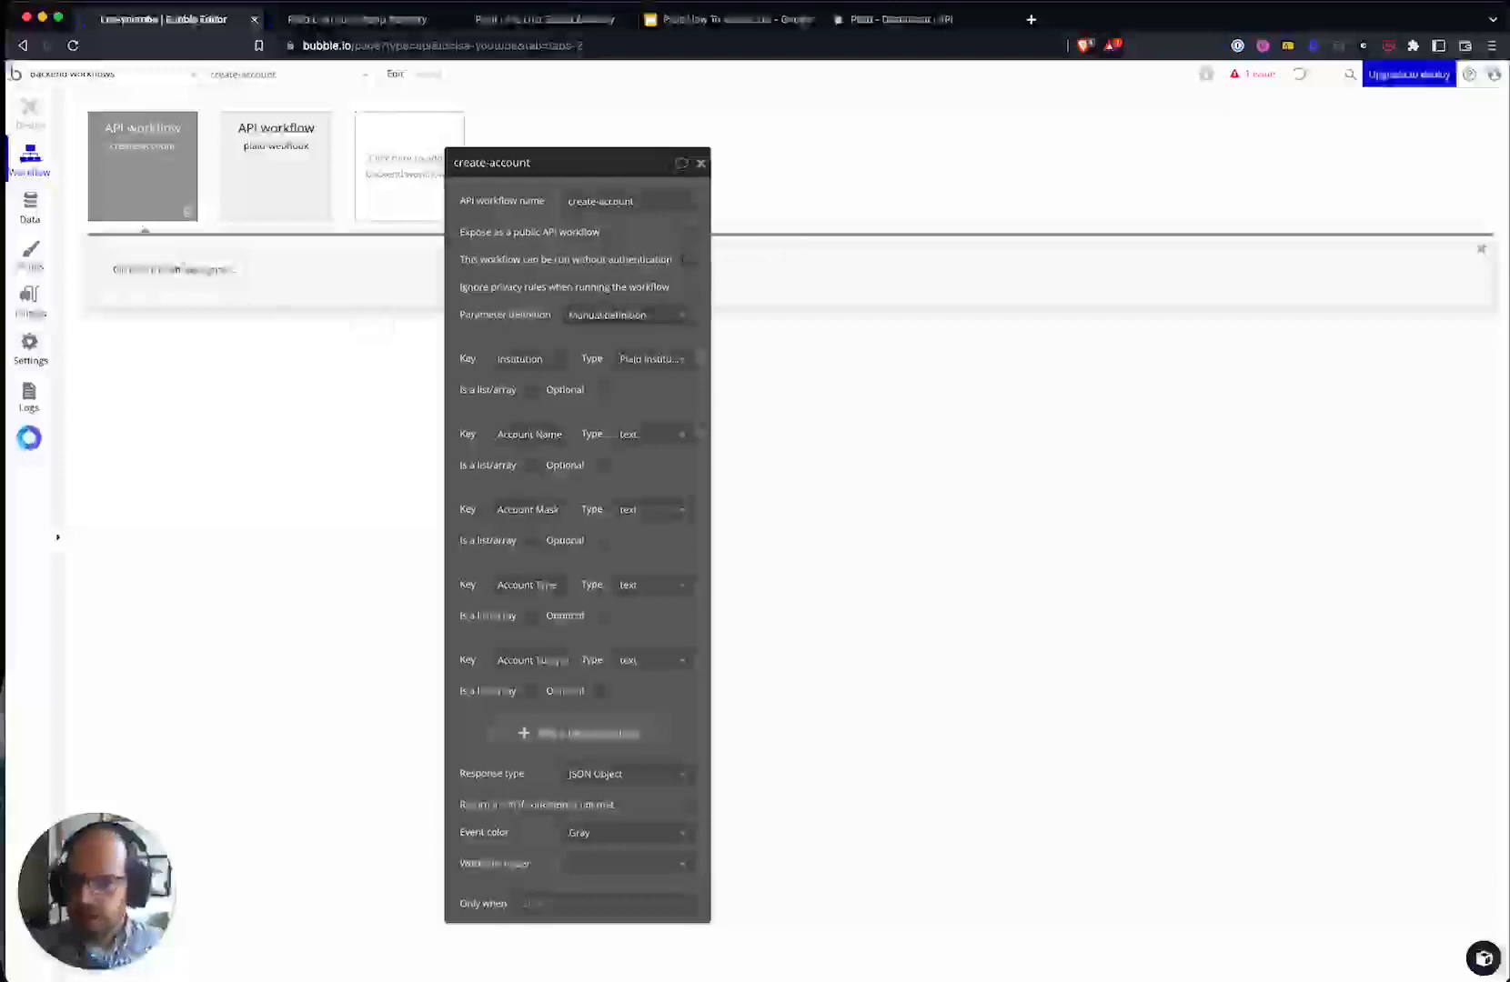
pyautogui.click(178, 269)
# - Add a Create a new thing action that creates a Plaid Account, listing all its fields
pyautogui.moveTo(173, 383)
pyautogui.click(265, 331)
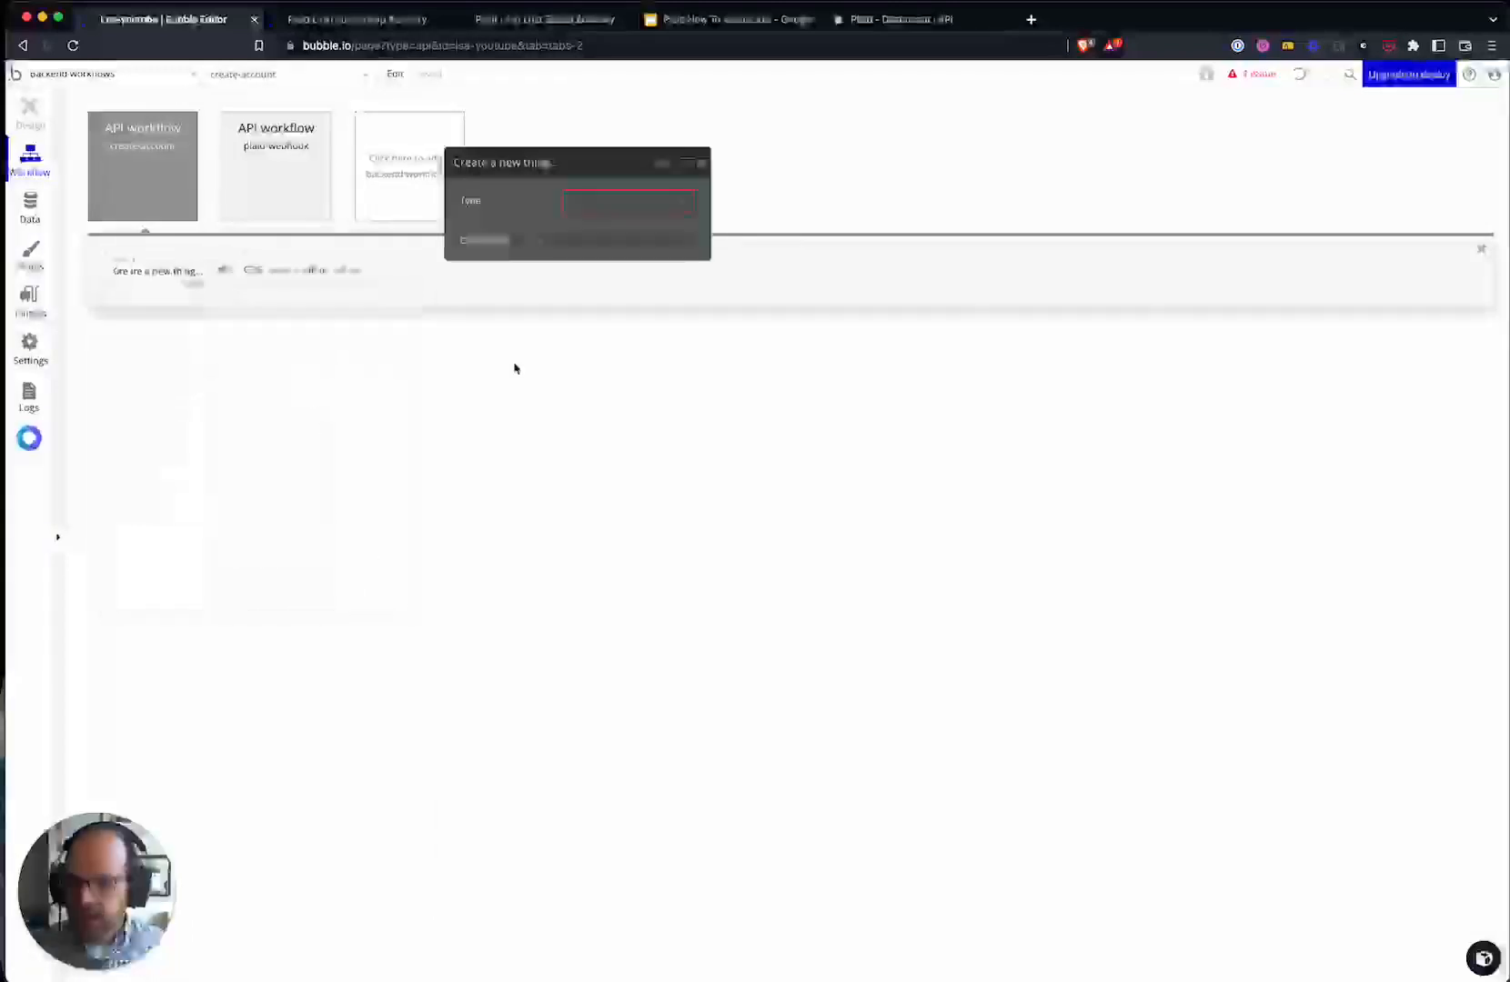
pyautogui.click(602, 201)
pyautogui.click(606, 225)
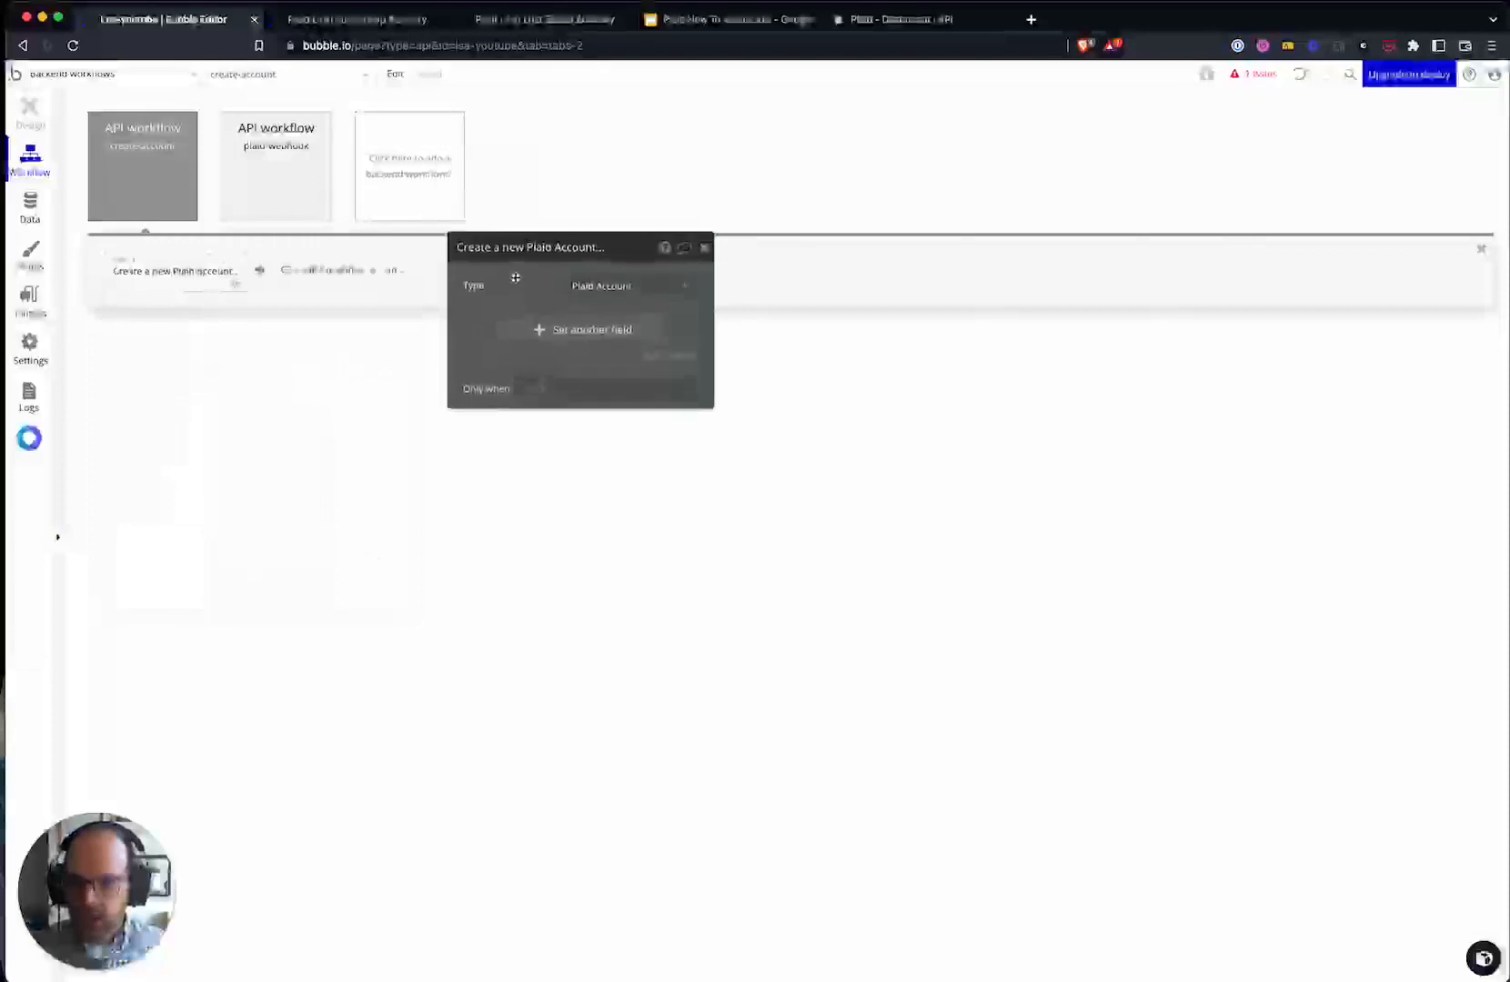
pyautogui.click(662, 361)
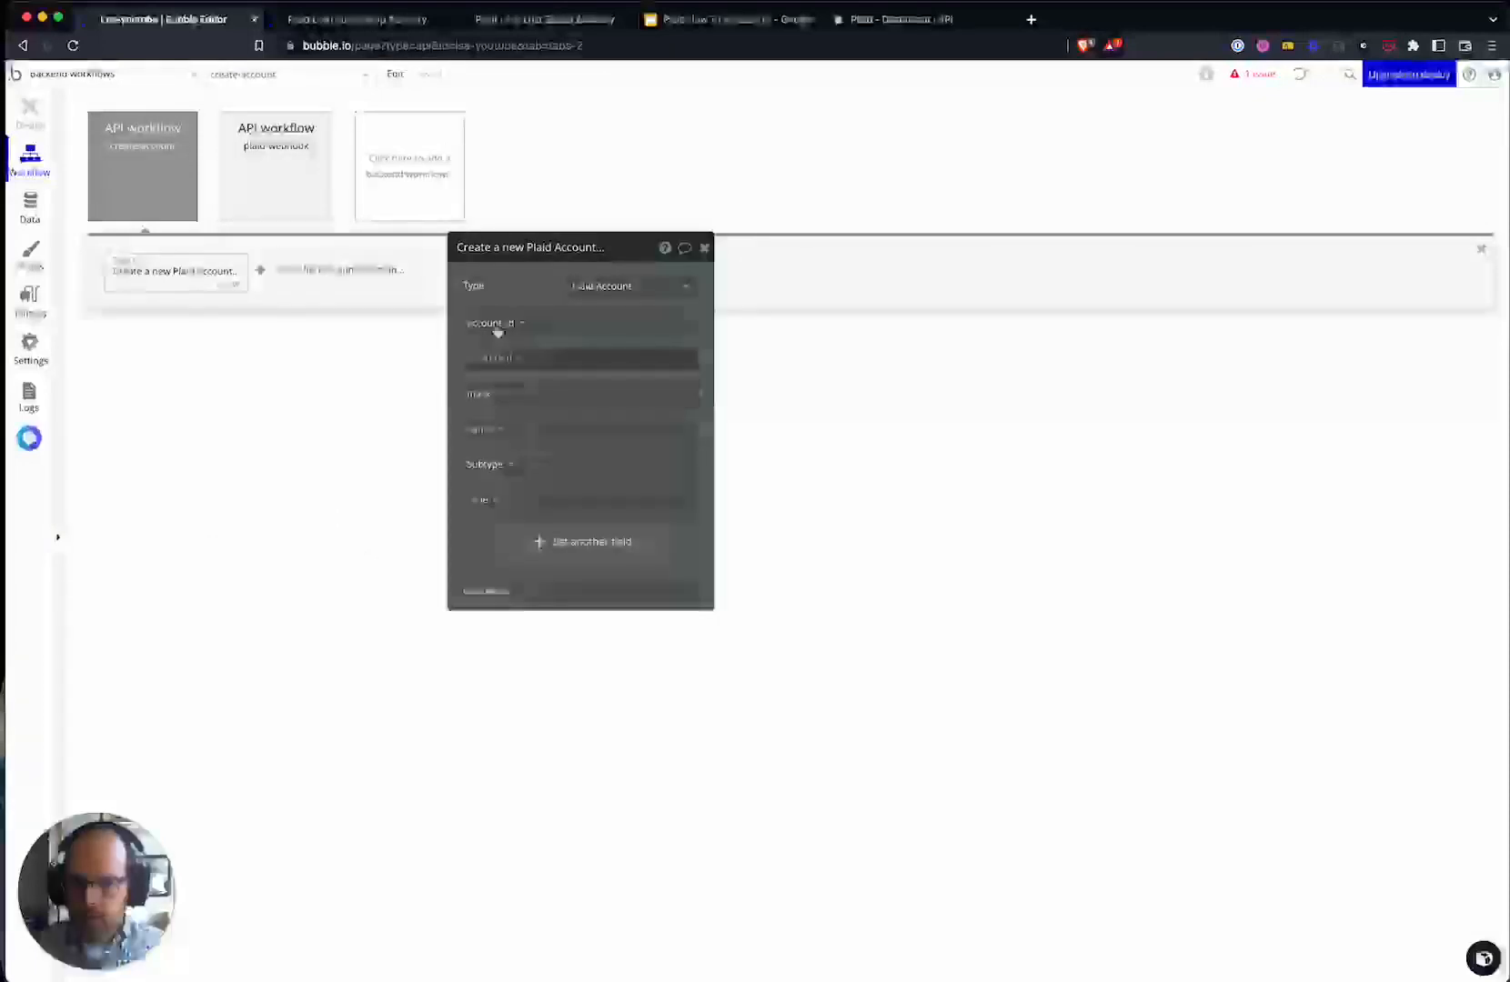
# - Map type, Subtype, name, mask and Institution fields to their matching workflow parameters
pyautogui.click(517, 499)
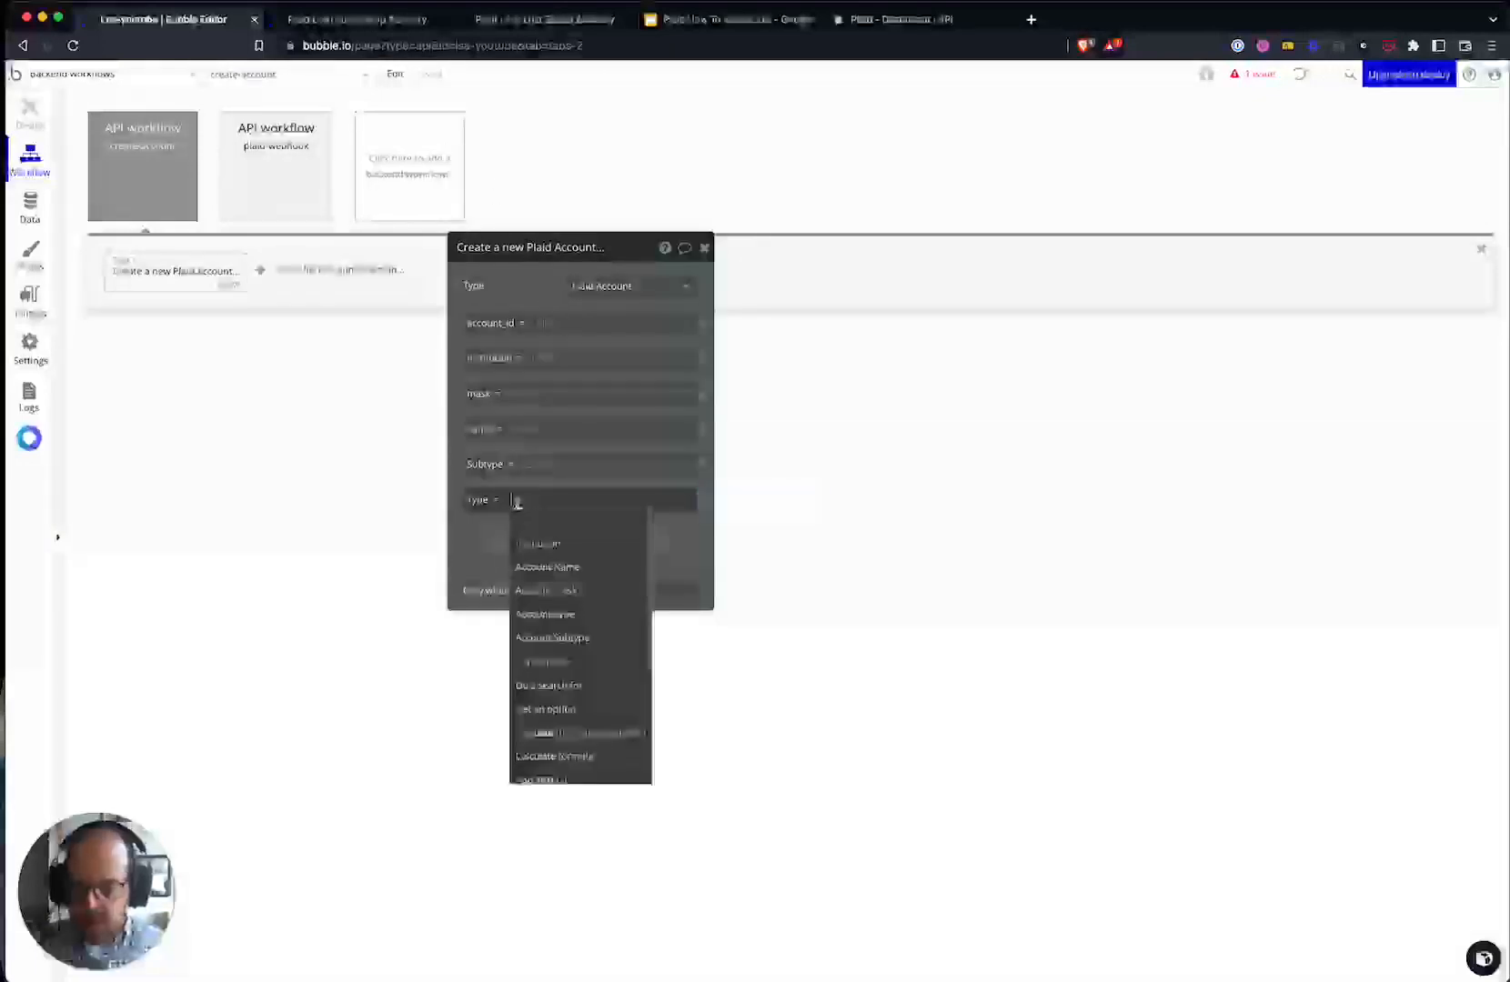
pyautogui.click(566, 615)
pyautogui.click(536, 465)
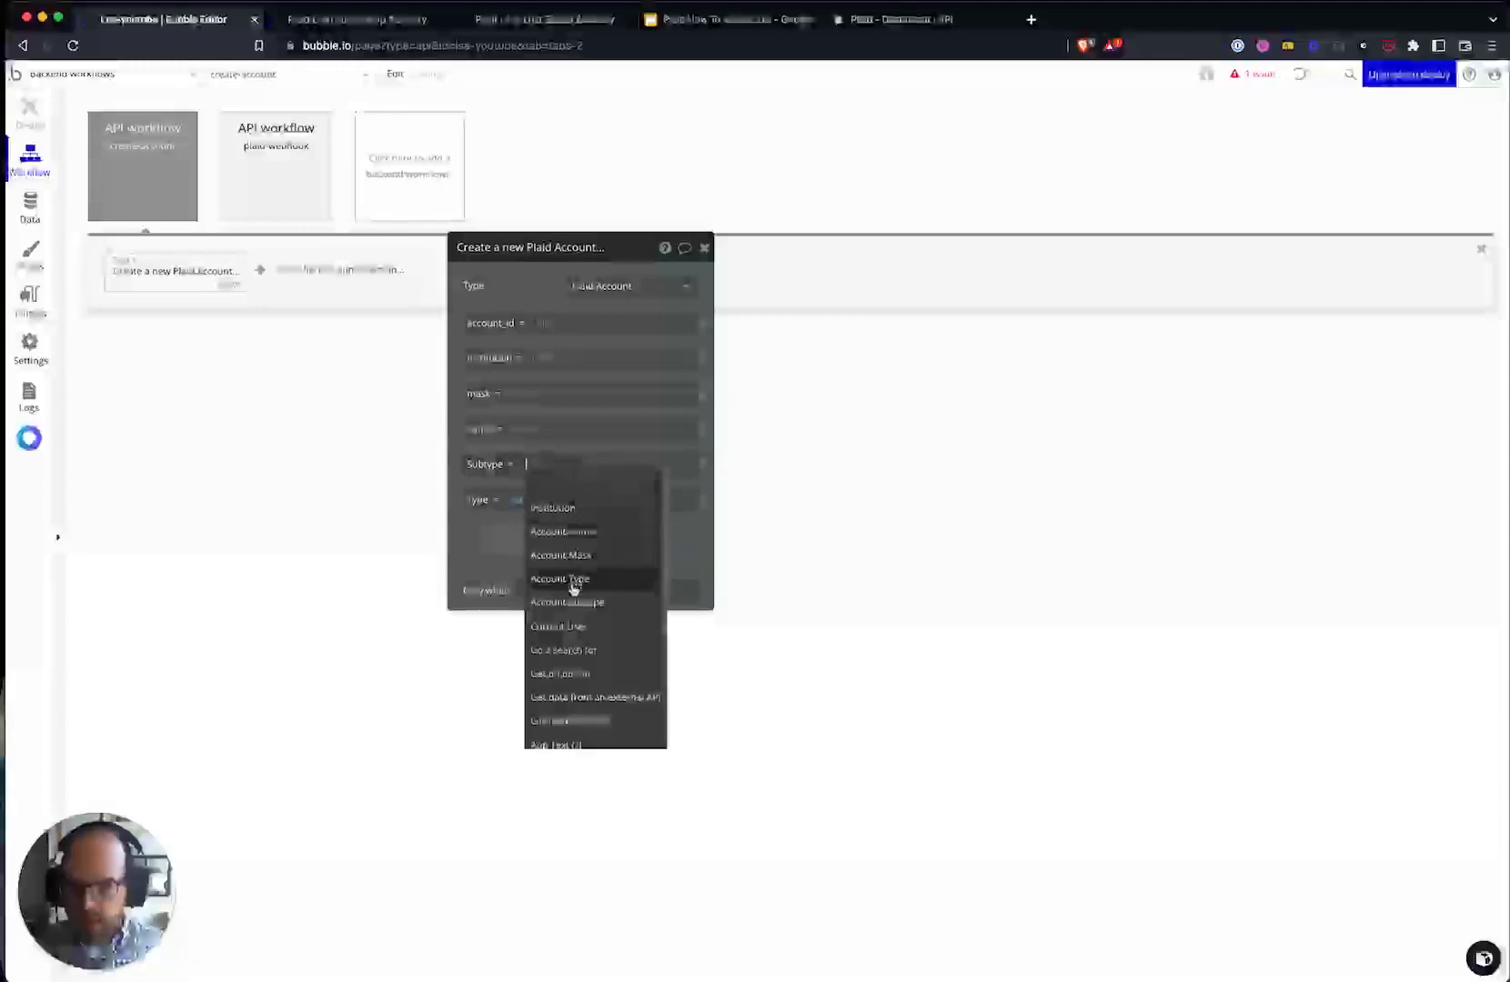
pyautogui.click(568, 602)
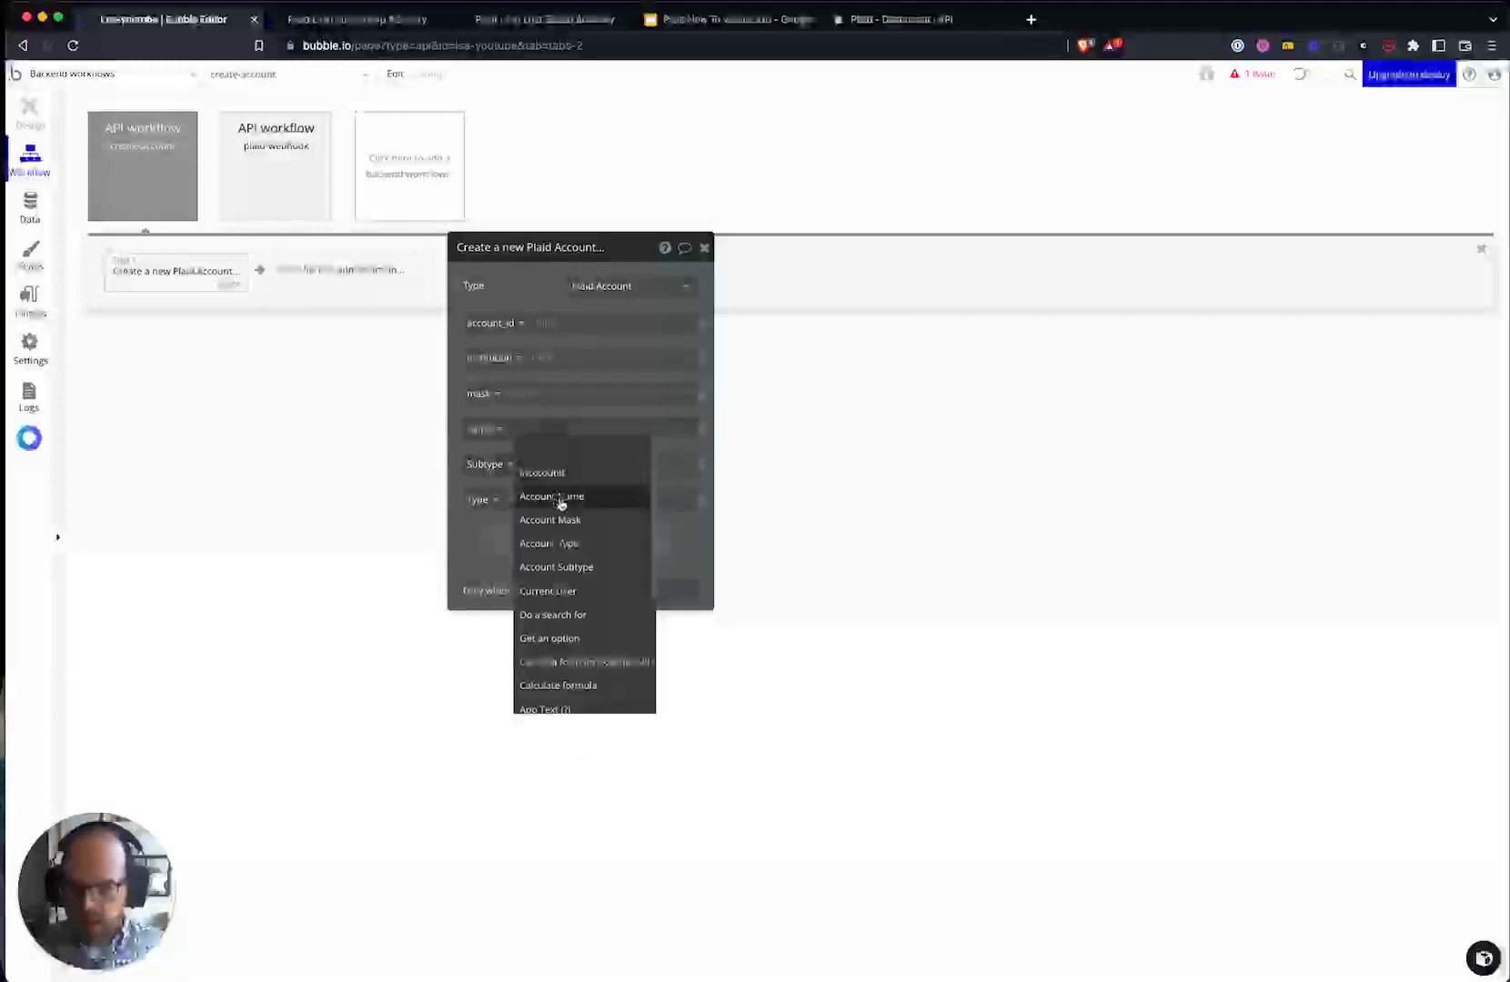
pyautogui.click(554, 499)
pyautogui.click(529, 397)
pyautogui.click(571, 494)
pyautogui.click(531, 359)
pyautogui.click(564, 399)
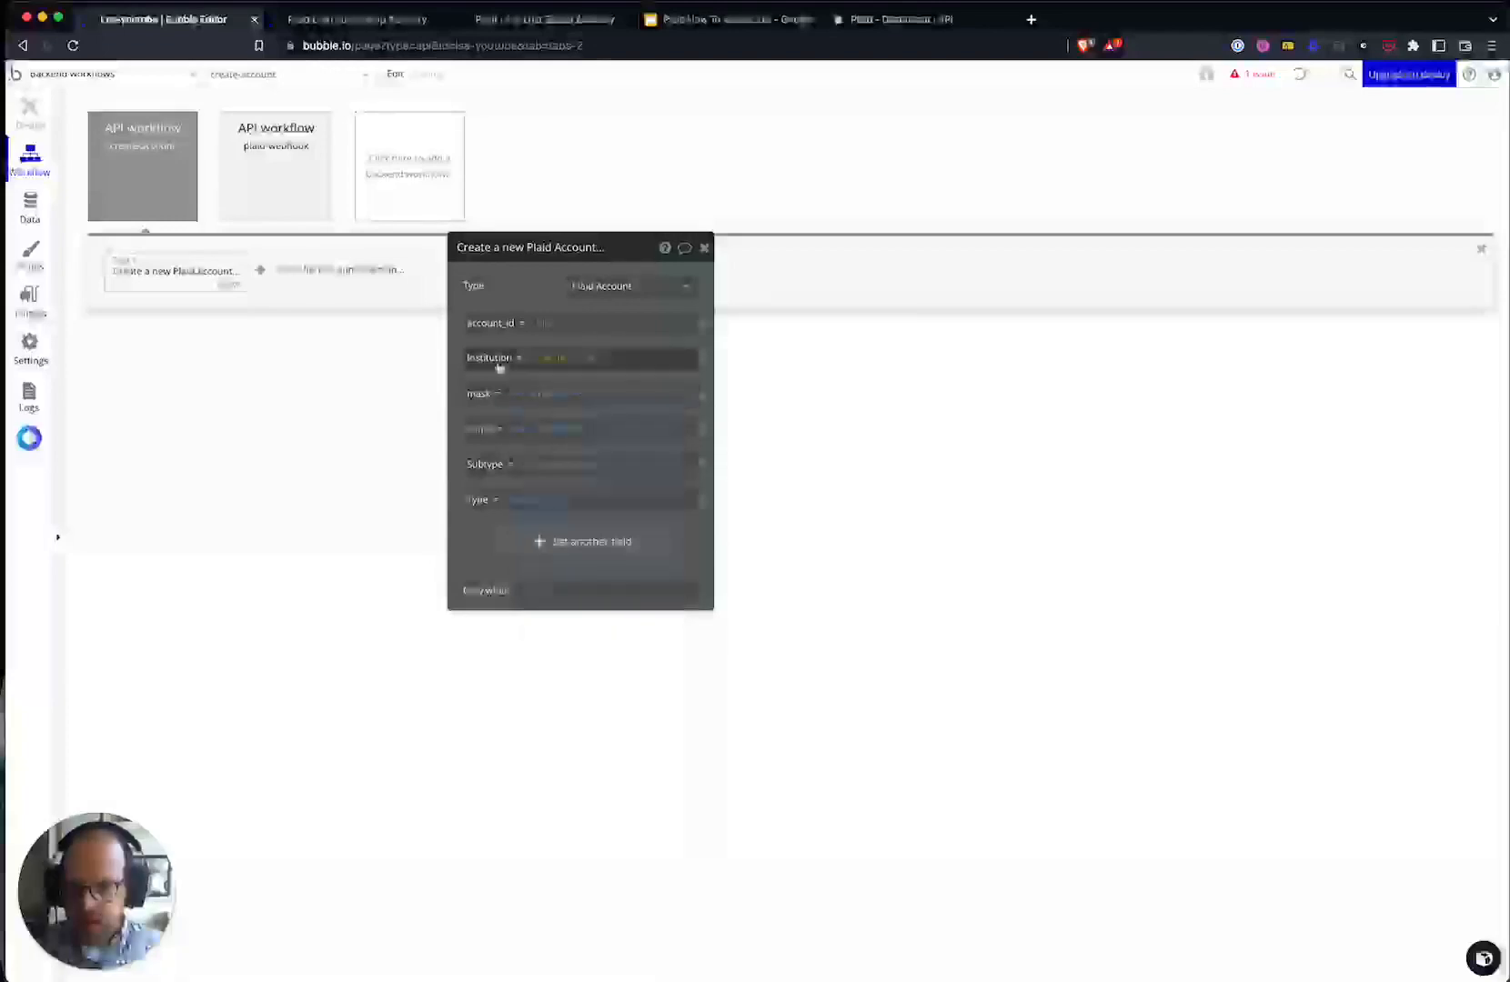
# - Add an account id parameter and fill the account_id field from it
pyautogui.click(91, 186)
pyautogui.click(558, 819)
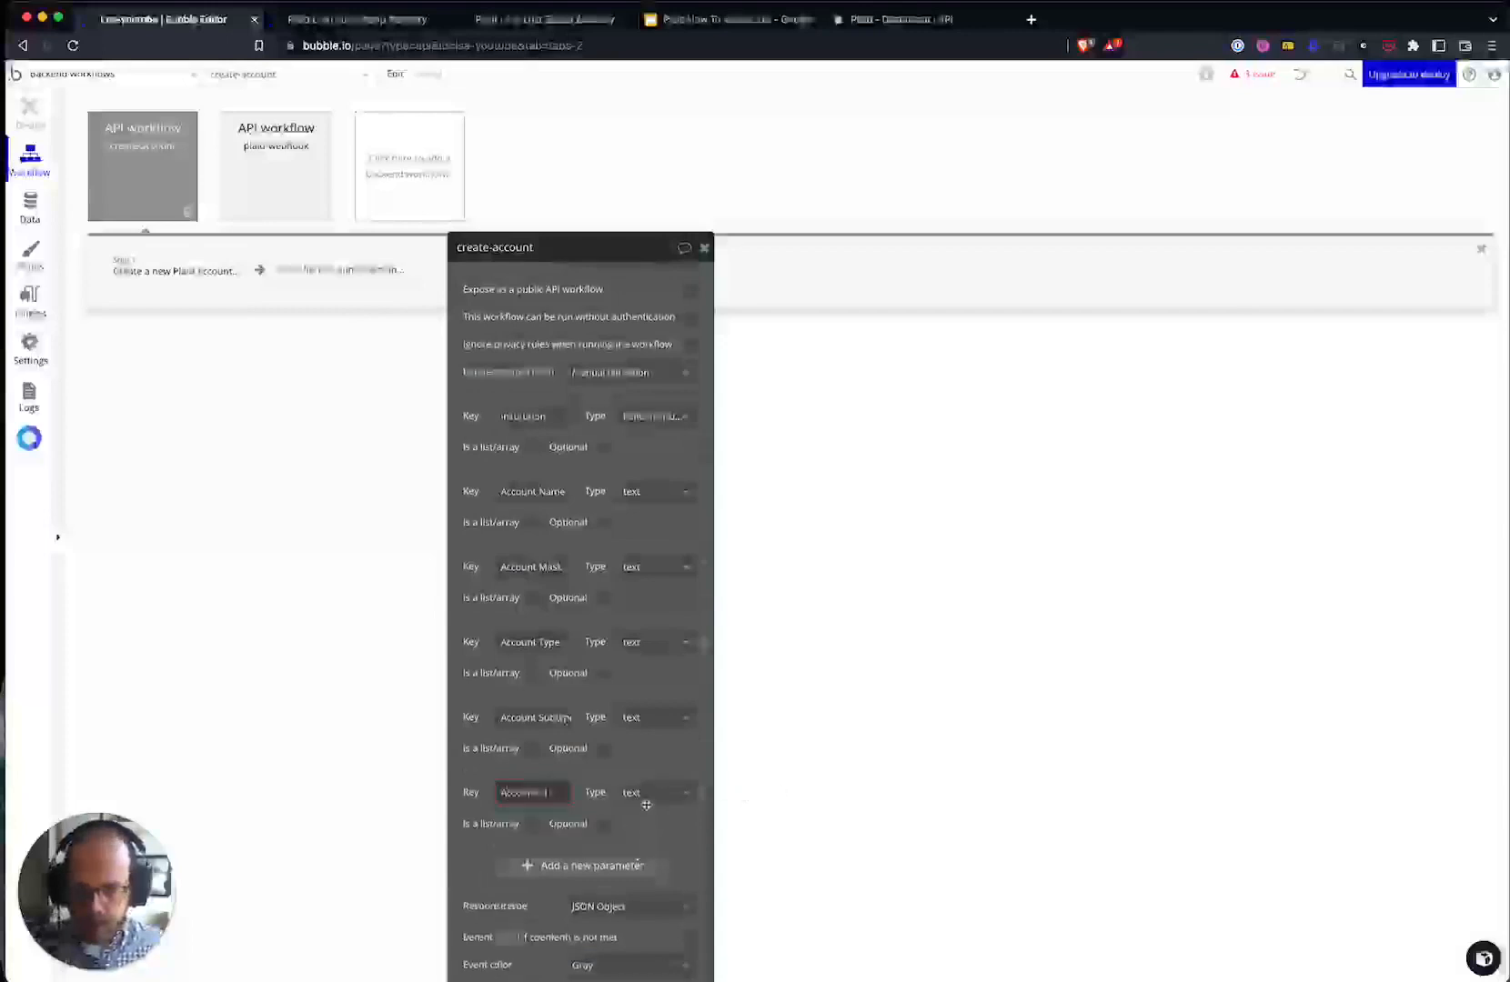
pyautogui.click(164, 267)
pyautogui.click(546, 326)
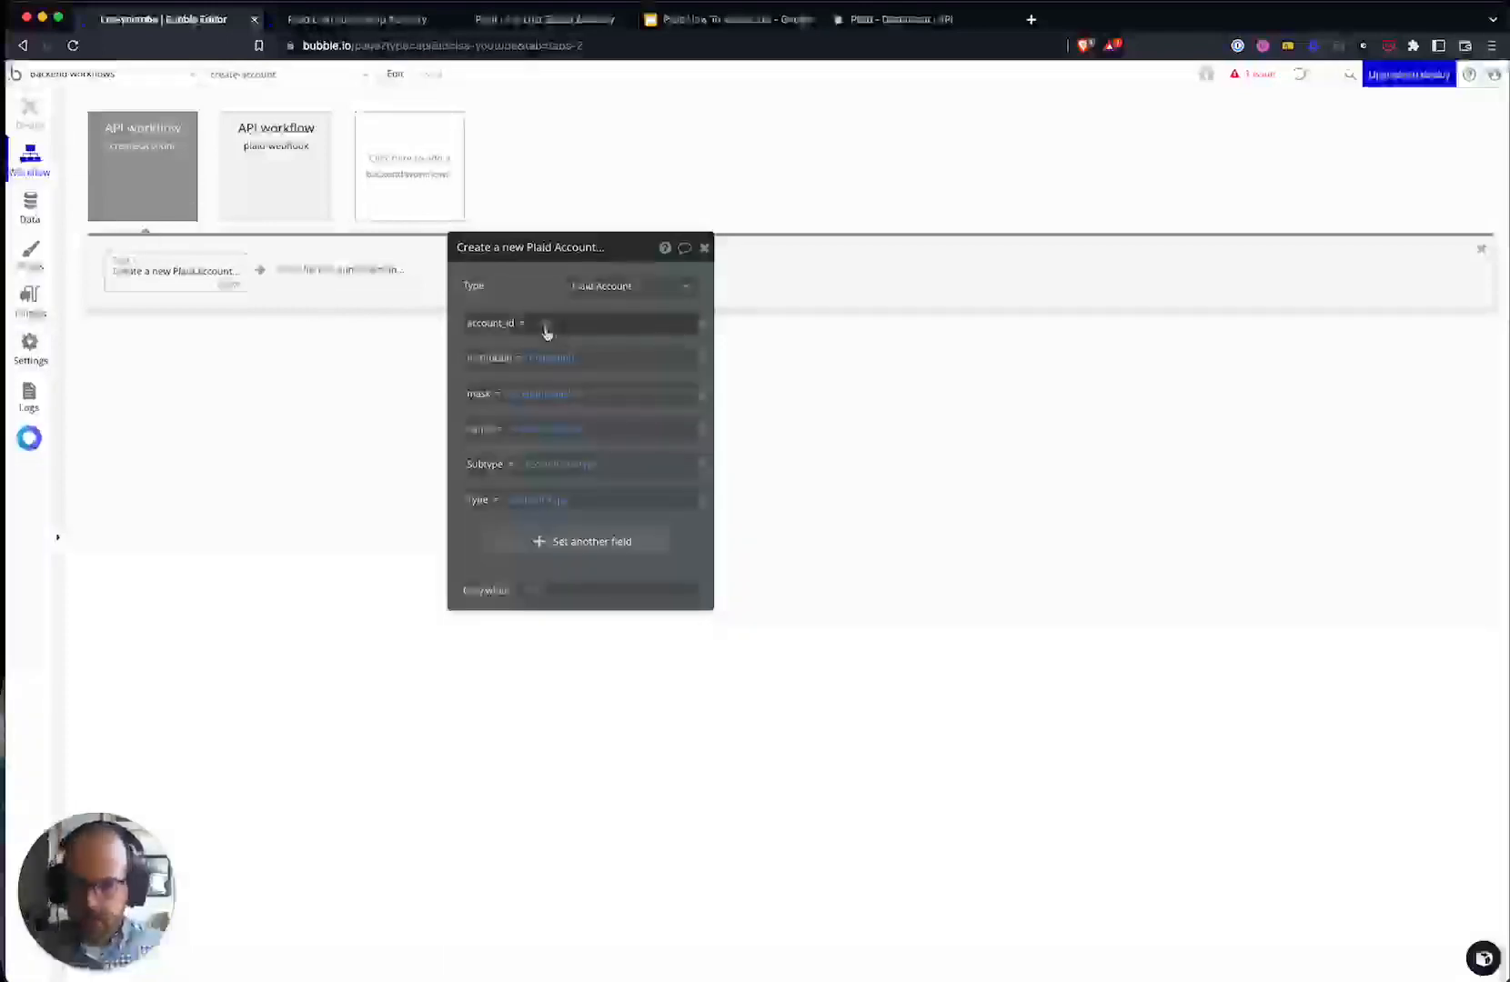
pyautogui.click(571, 484)
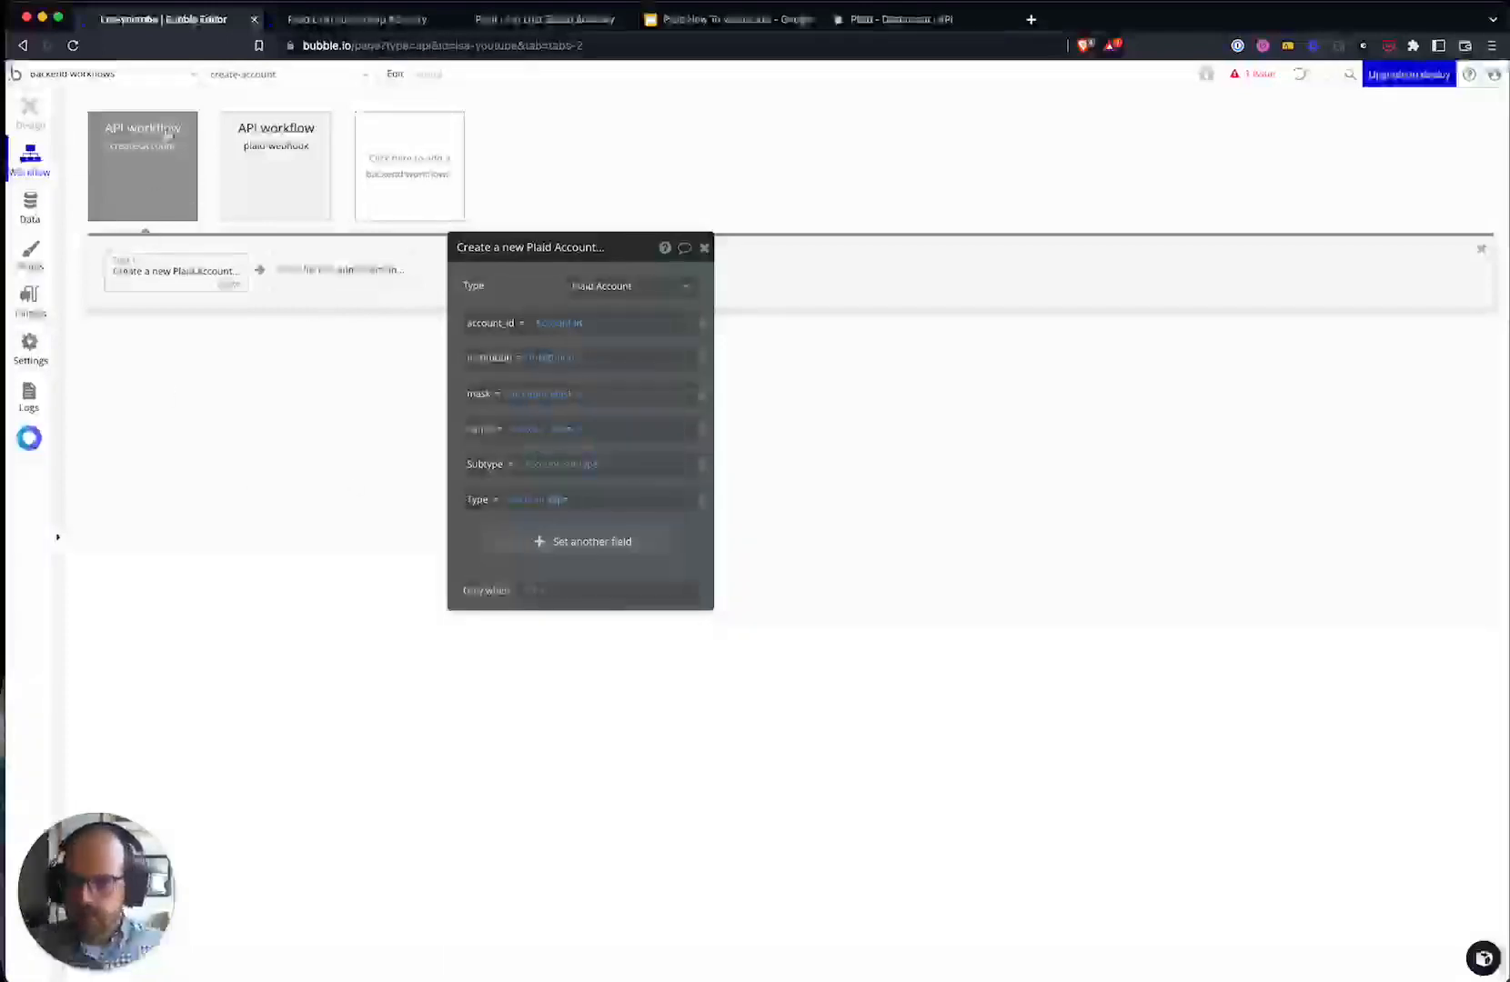
pyautogui.click(168, 134)
pyautogui.moveTo(512, 346); pyautogui.dragTo(541, 243)
pyautogui.click(208, 275)
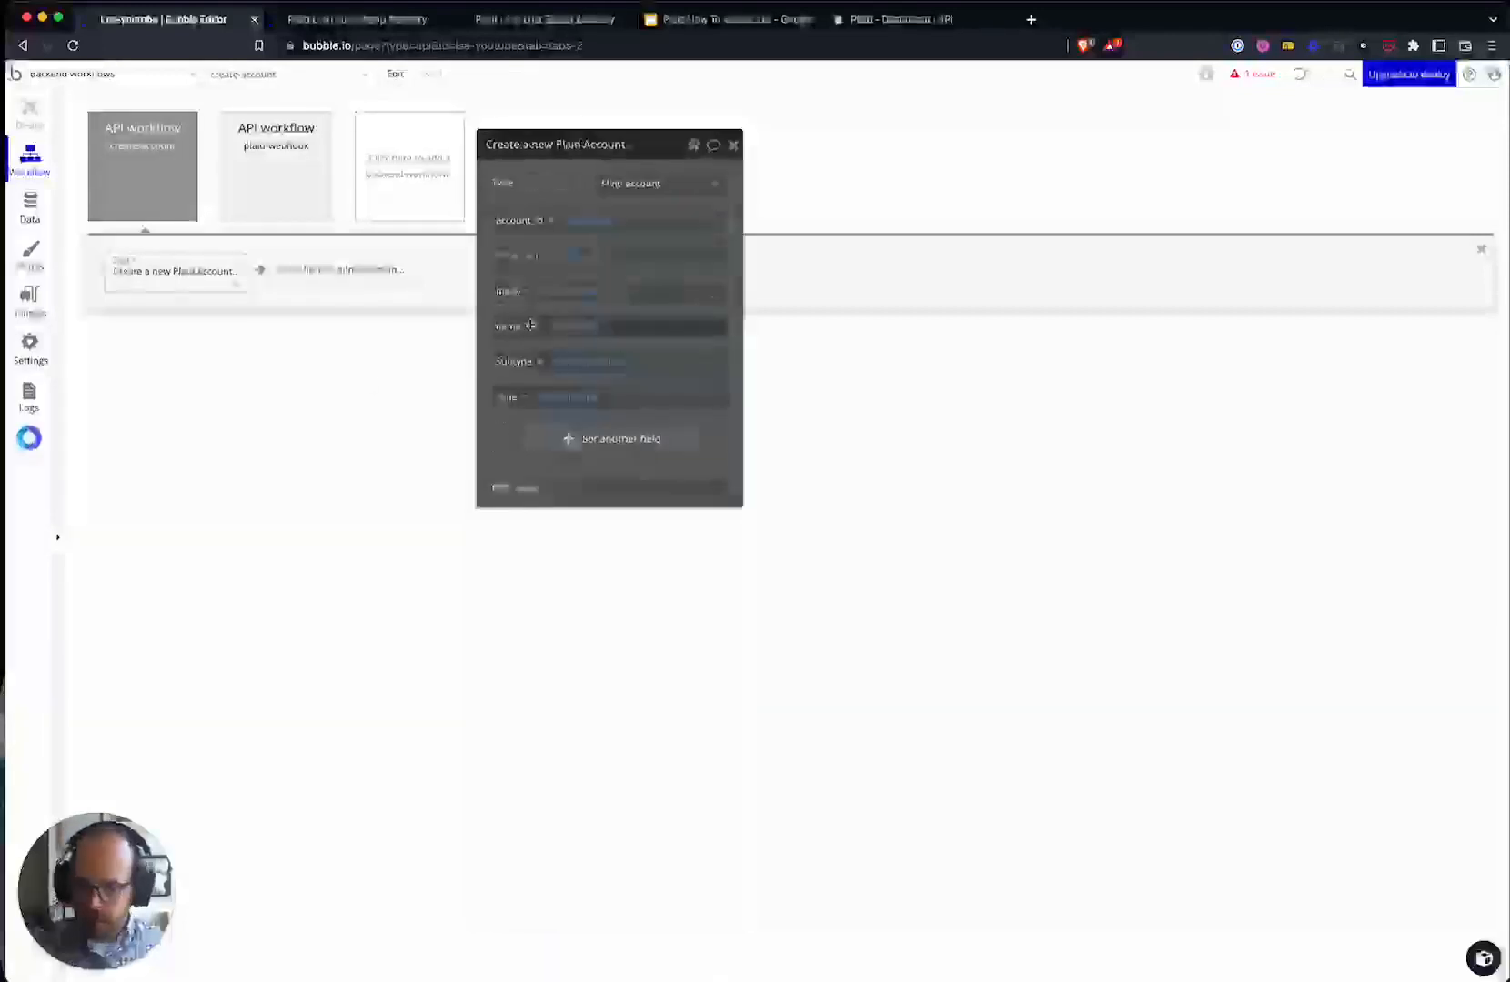
# - On the plaid-link page's successful-link event, add a Schedule API workflow on a list step
pyautogui.click(100, 73)
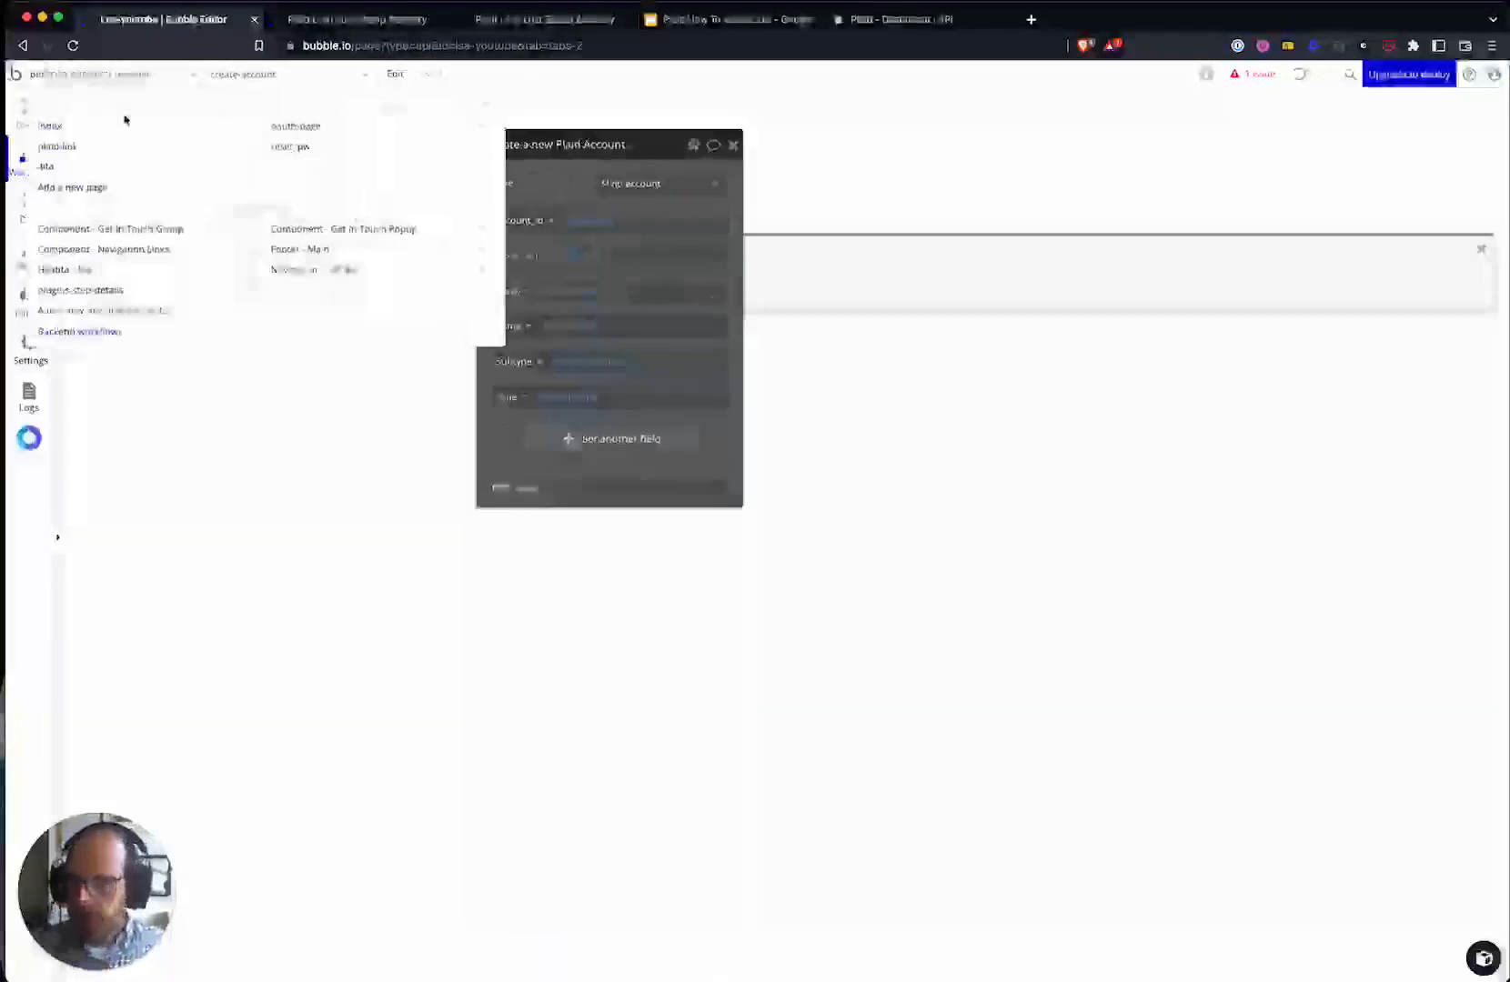
pyautogui.click(121, 165)
pyautogui.click(254, 182)
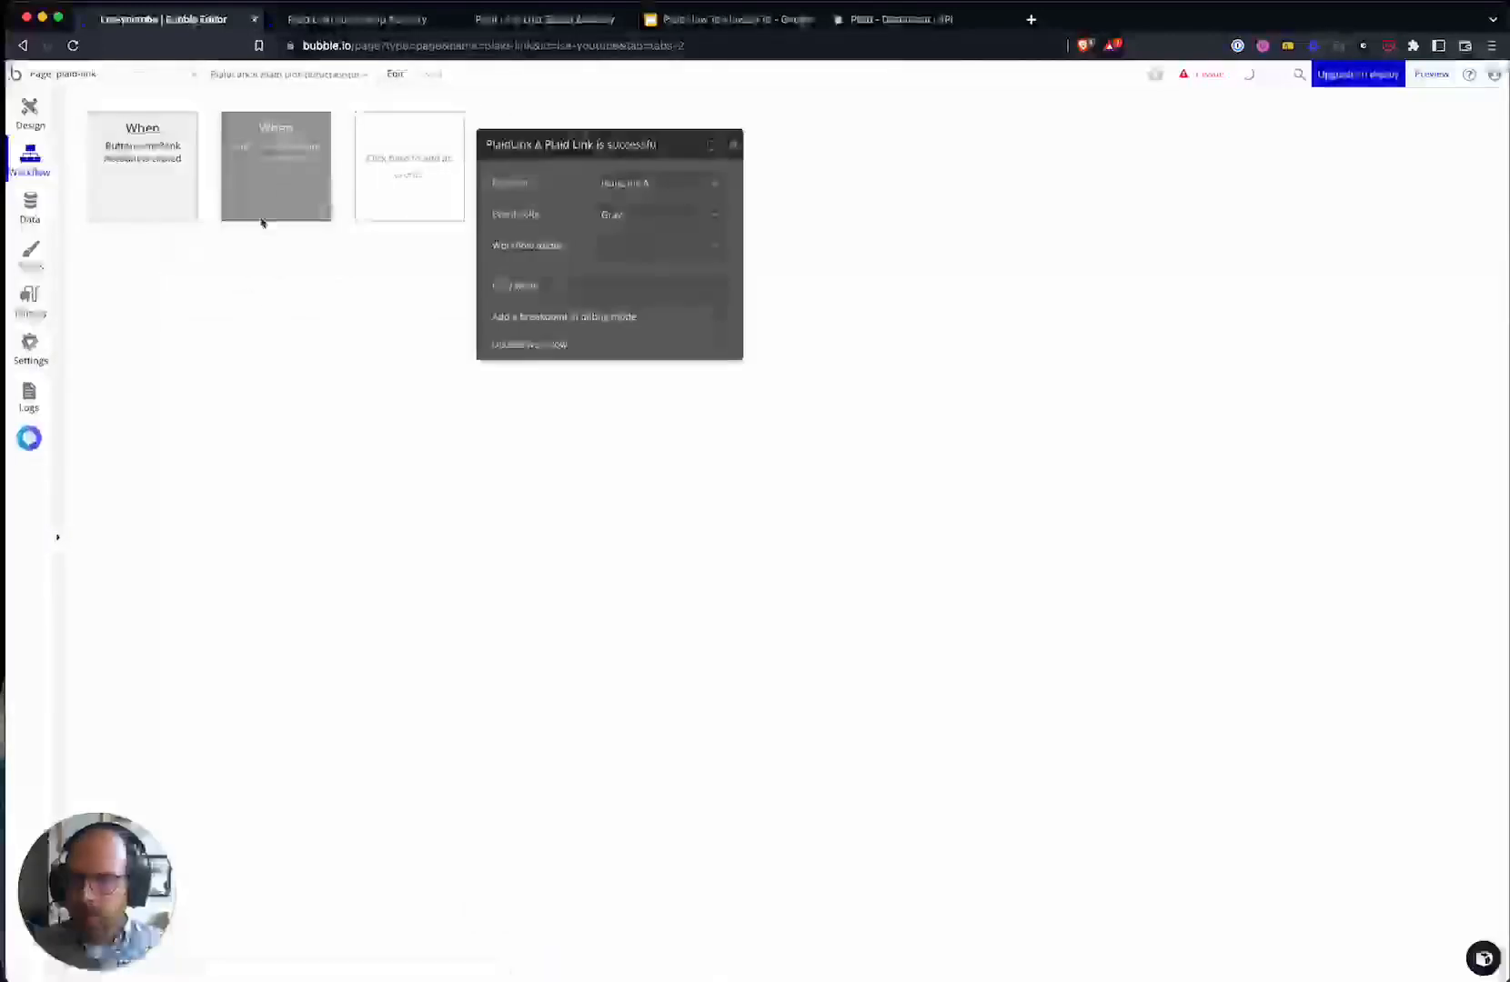
pyautogui.click(917, 278)
pyautogui.write('sch')
pyautogui.click(985, 415)
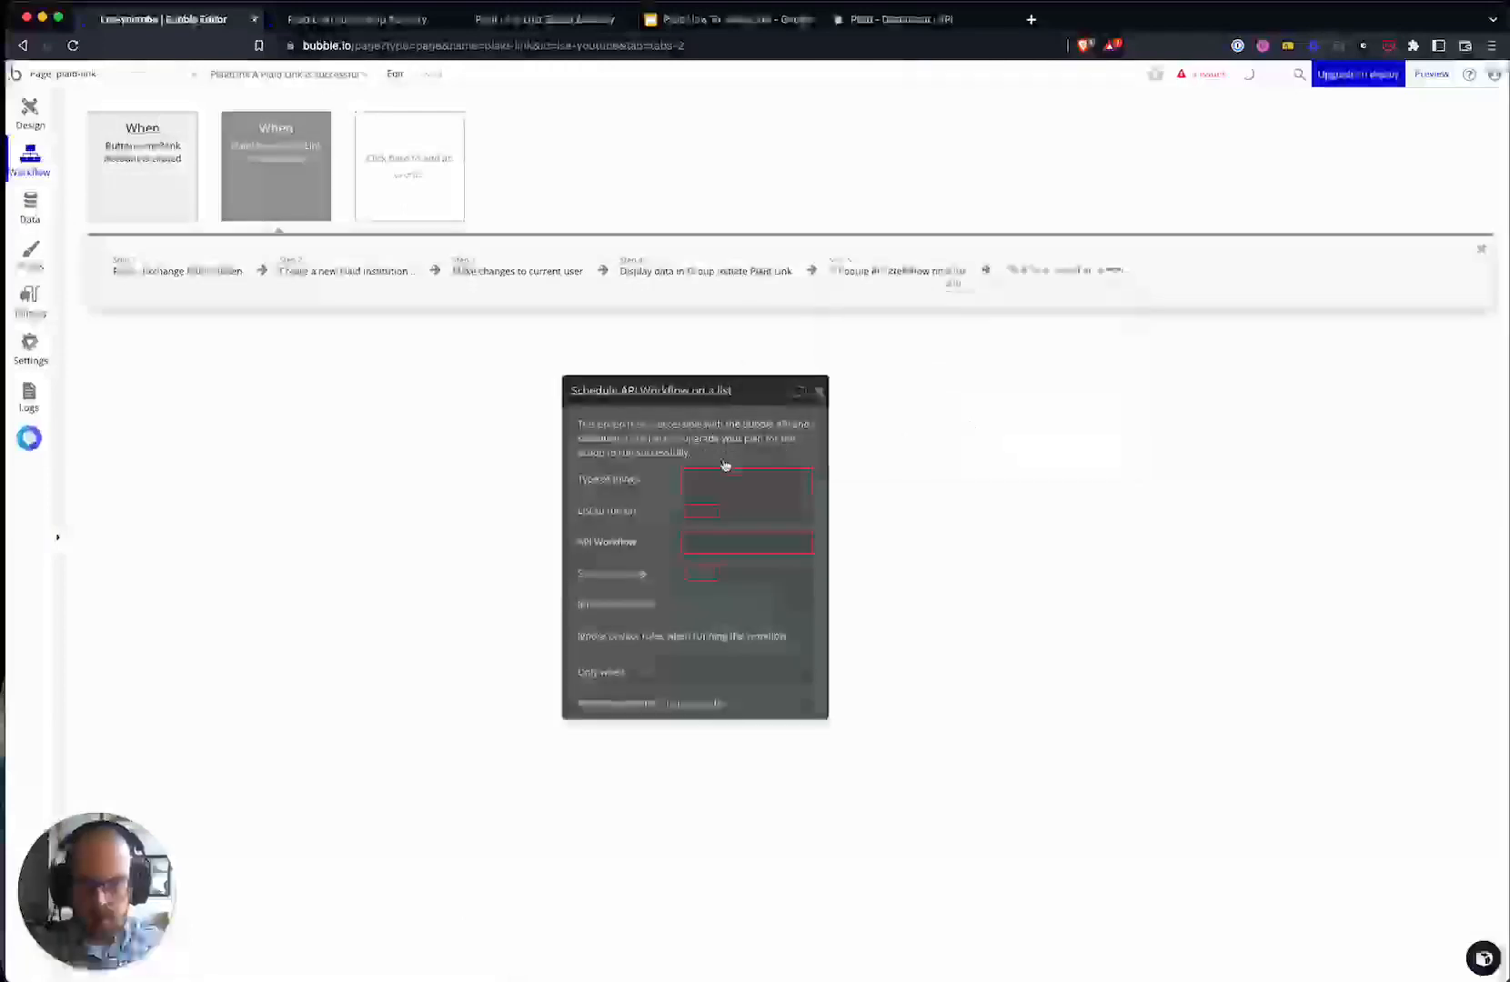
# - Set the list's type of things to Bank Account Details body account (Plaid)
pyautogui.click(726, 474)
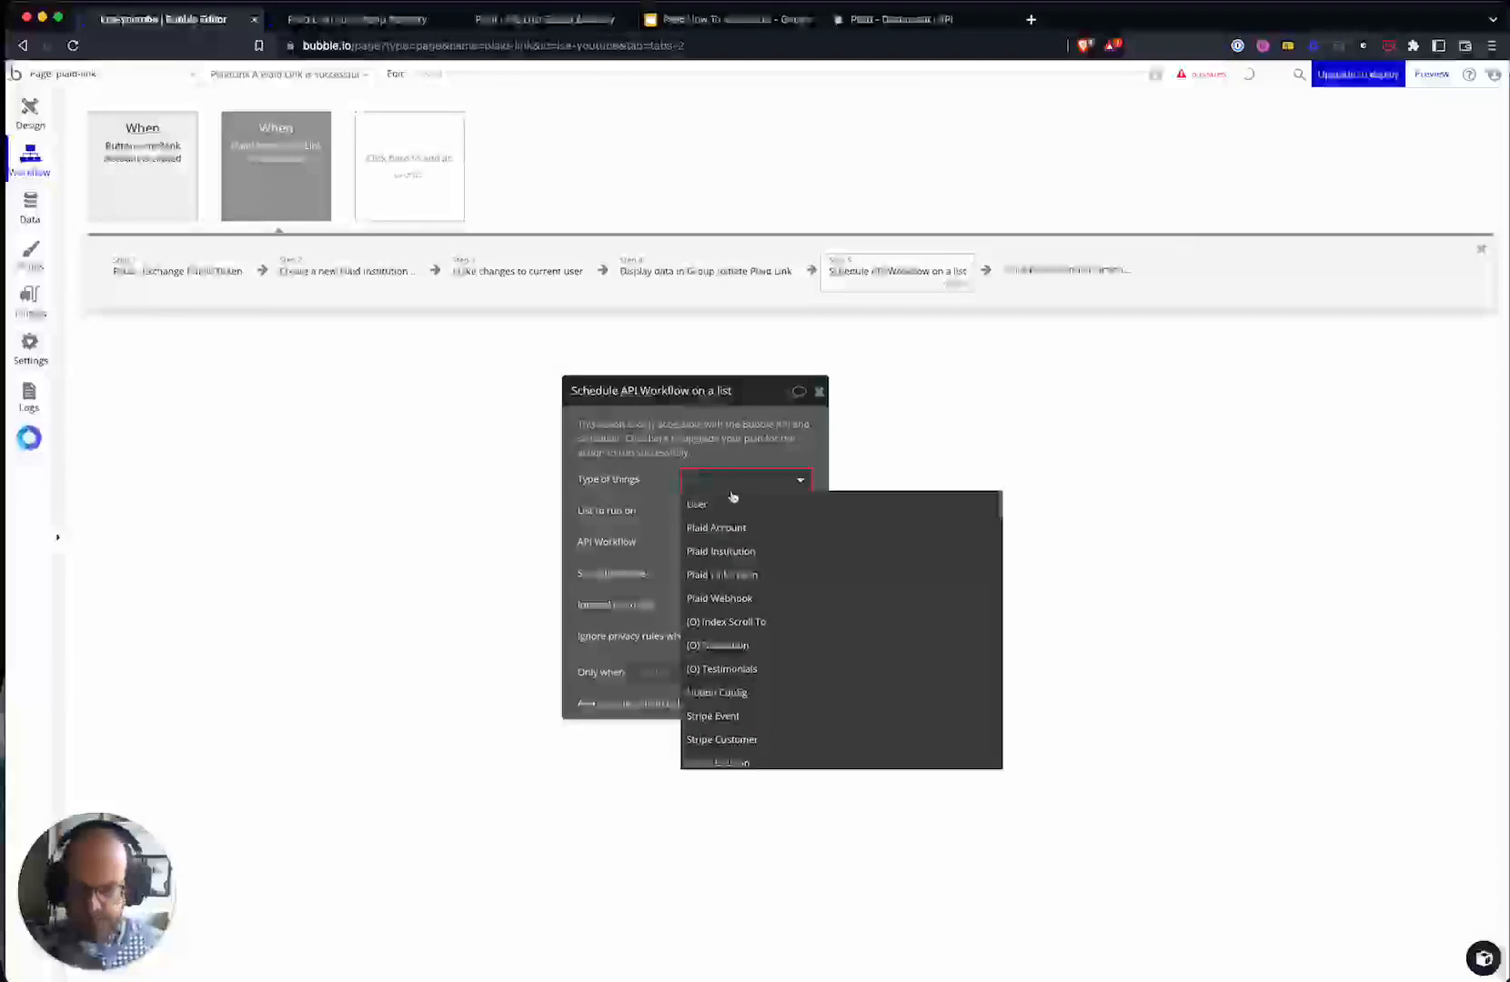
pyautogui.write('account')
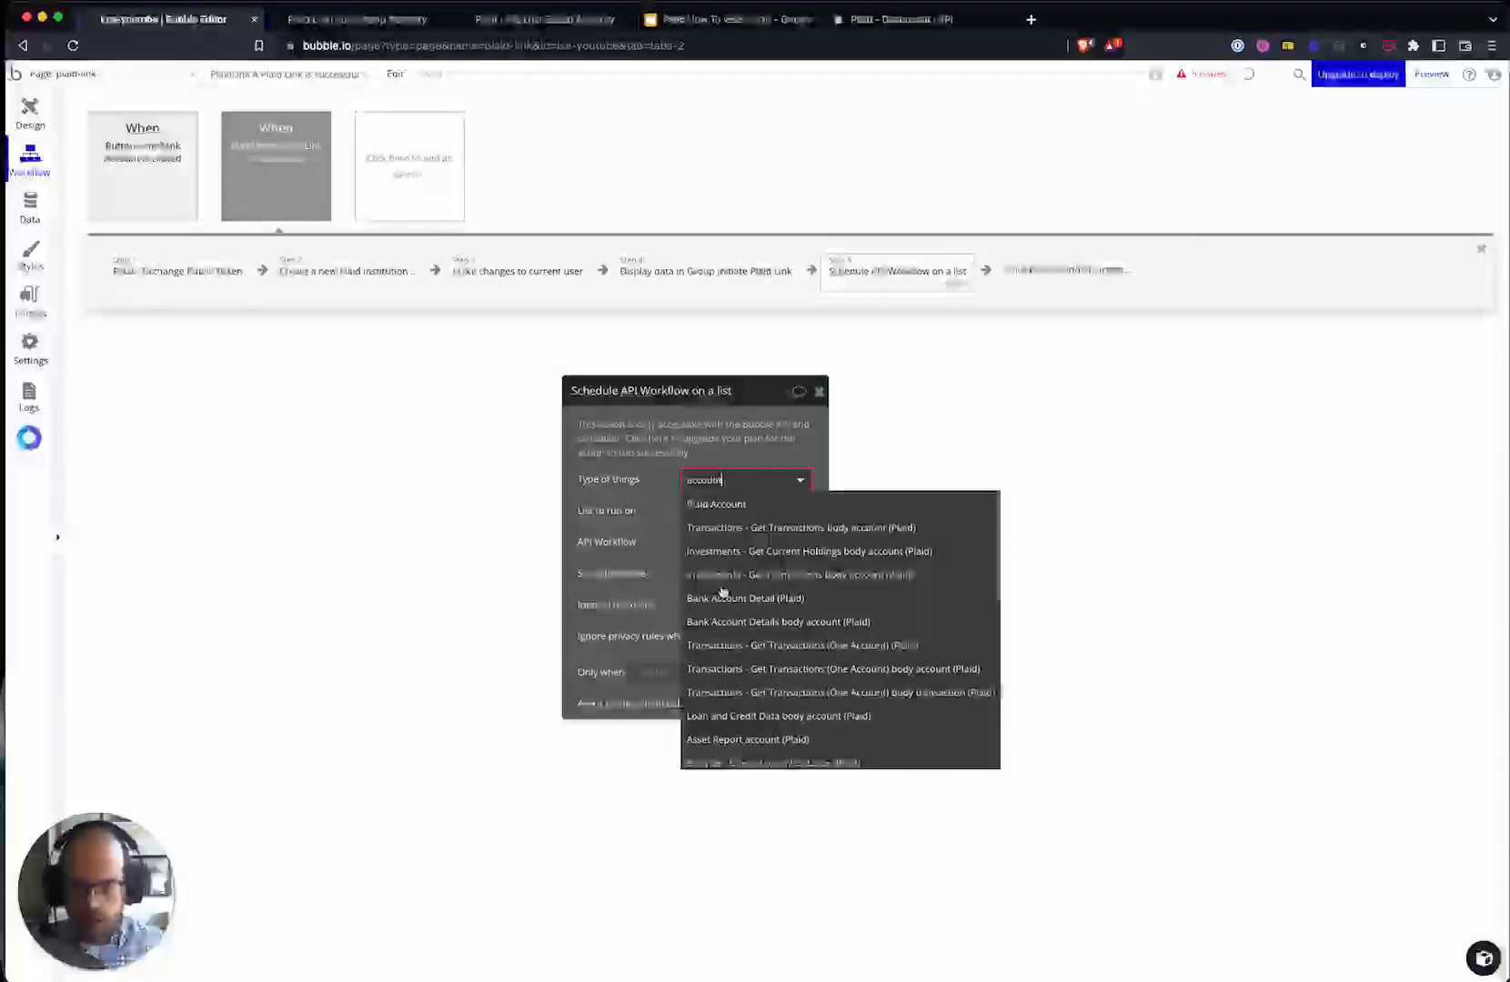
pyautogui.scroll(-5, 781, 737)
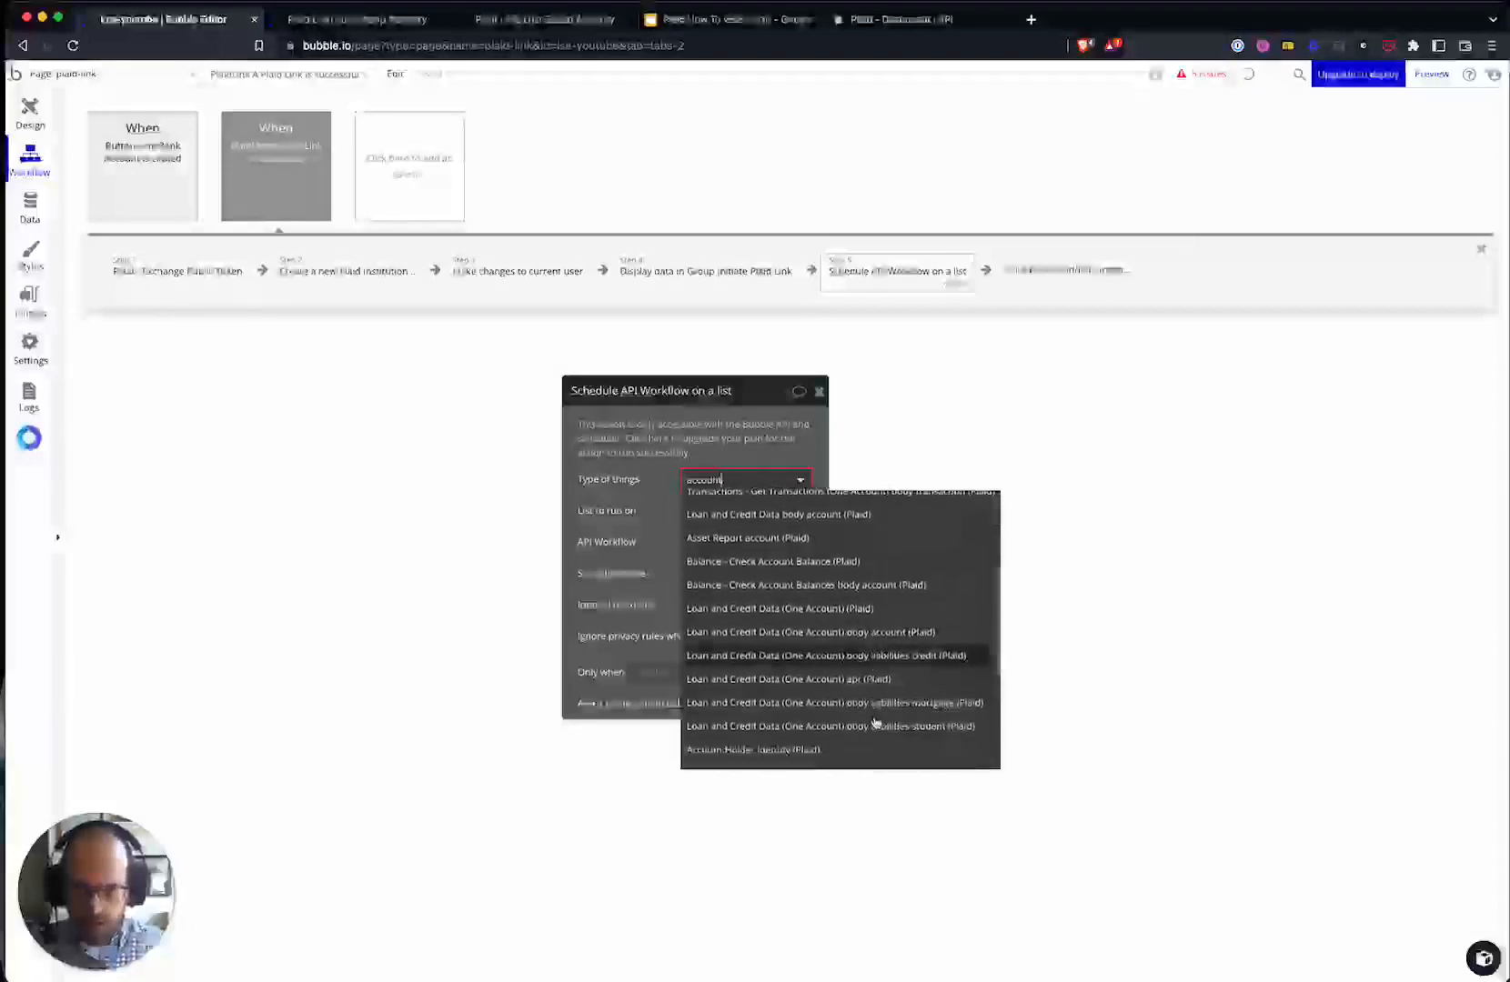
pyautogui.scroll(-5, 874, 723)
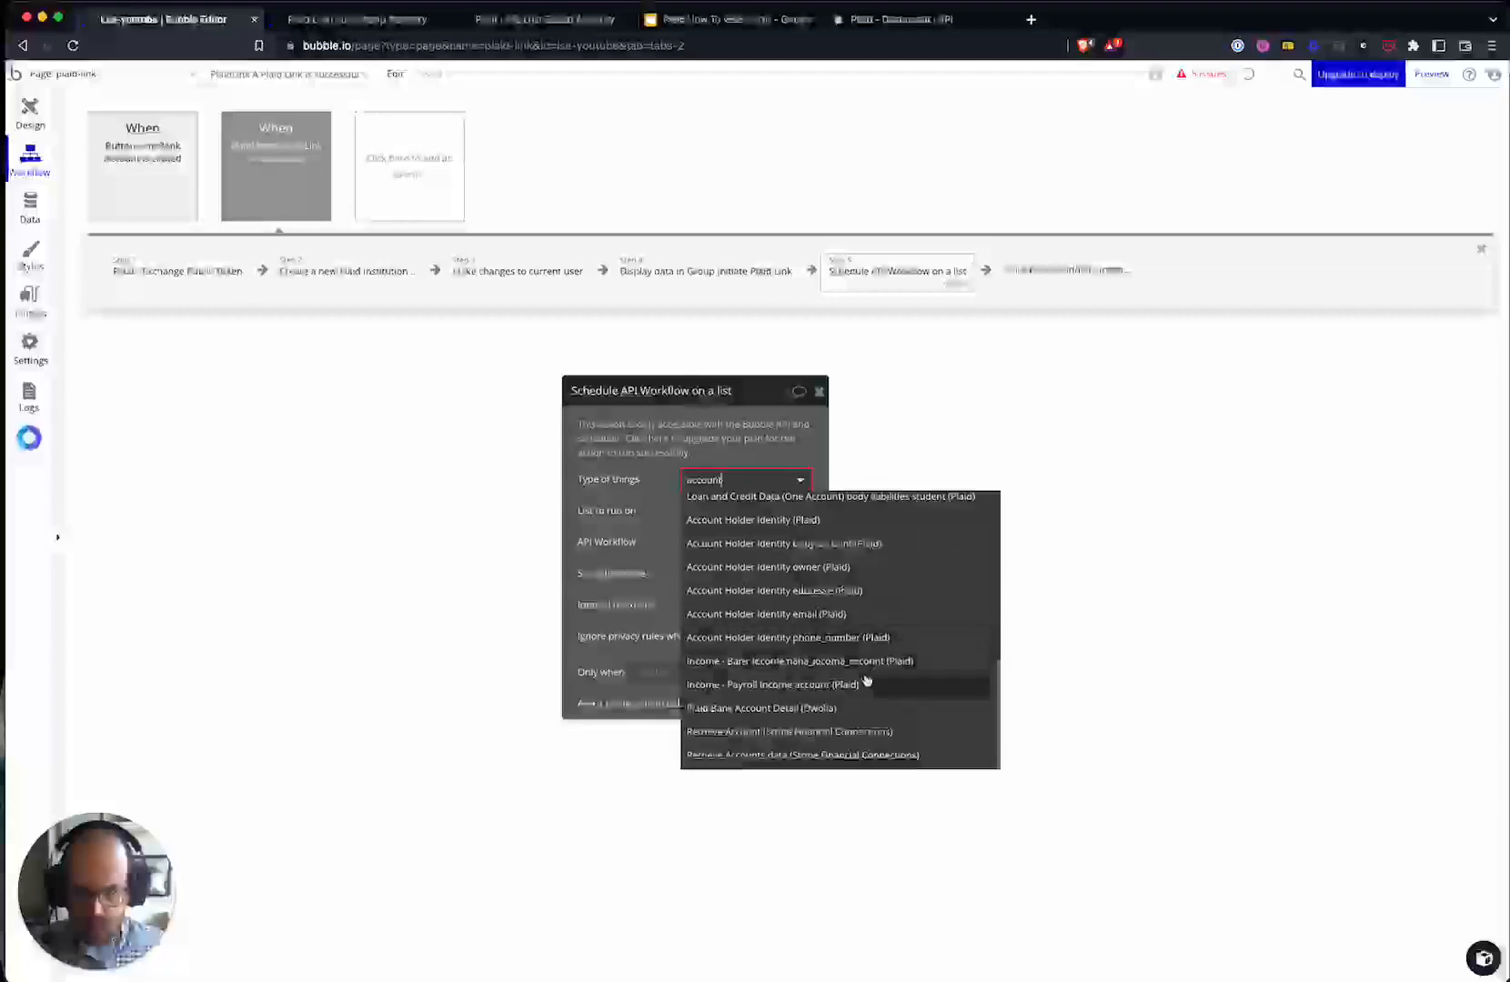
pyautogui.scroll(6, 855, 688)
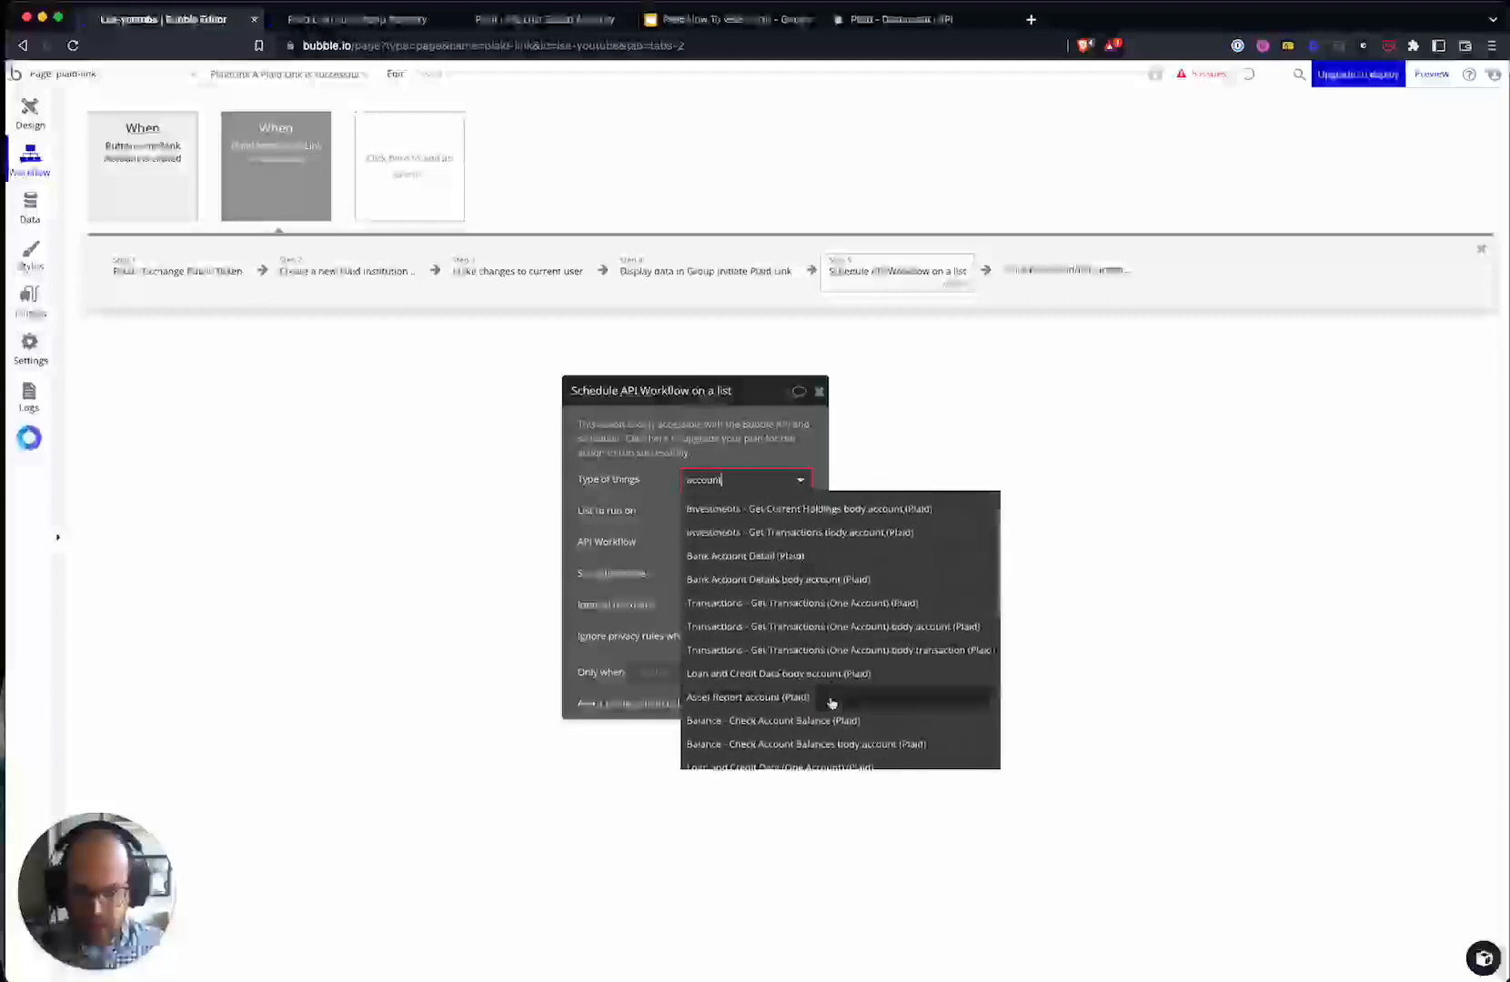
pyautogui.click(768, 579)
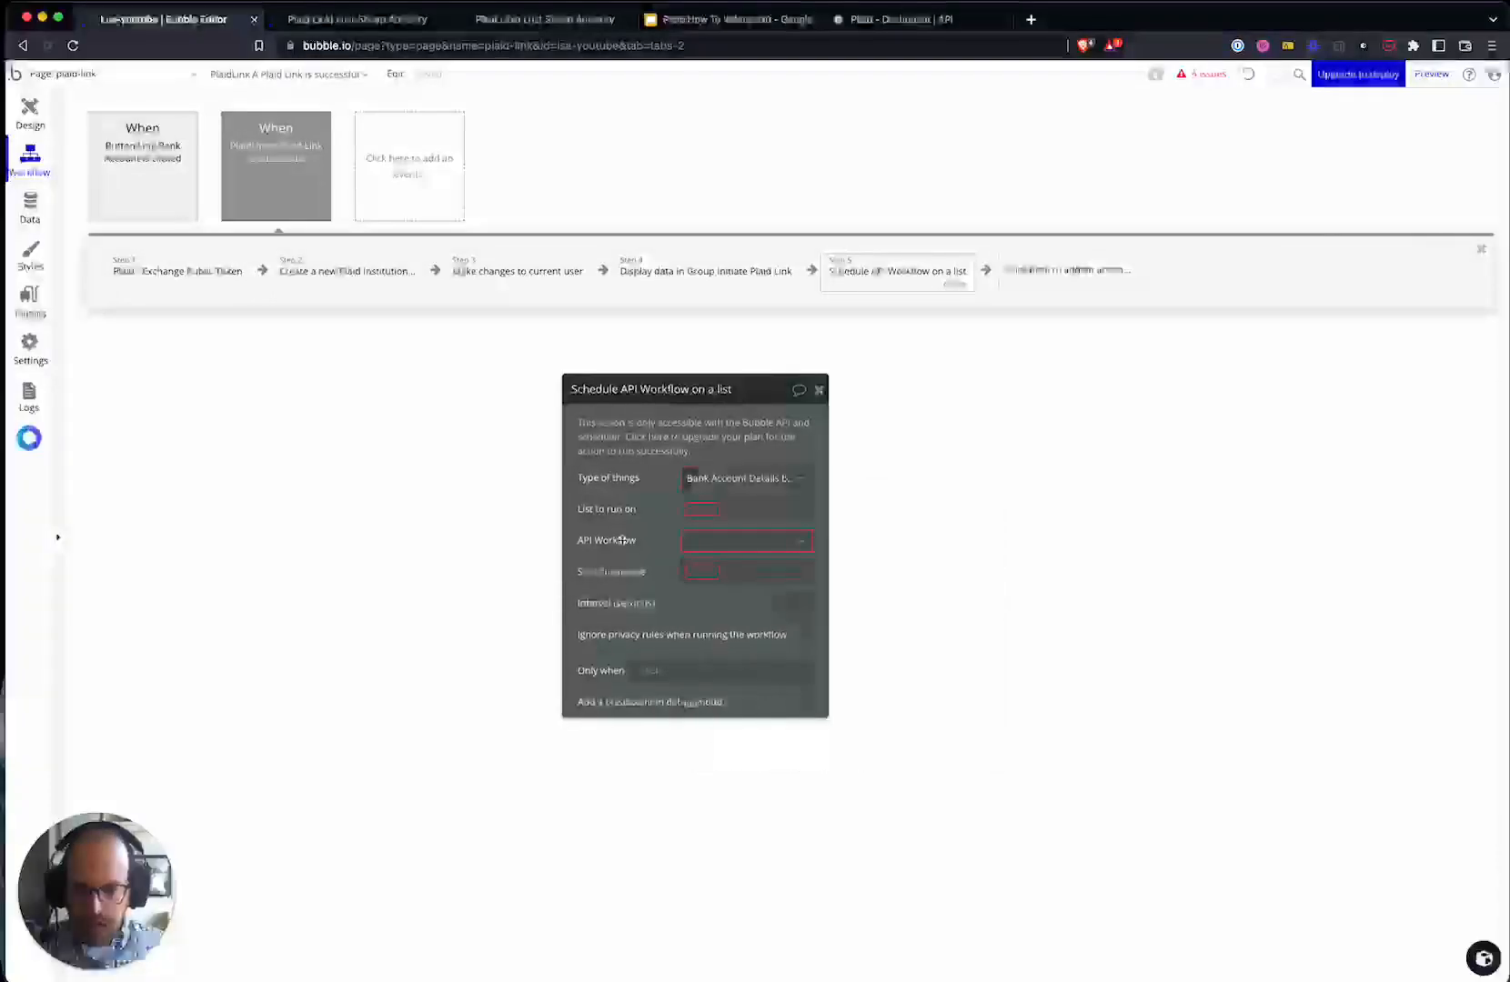
# - Replace the mistaken page URL source with the Plaid - Bank Account Details API call
pyautogui.click(689, 492)
pyautogui.write('ite')
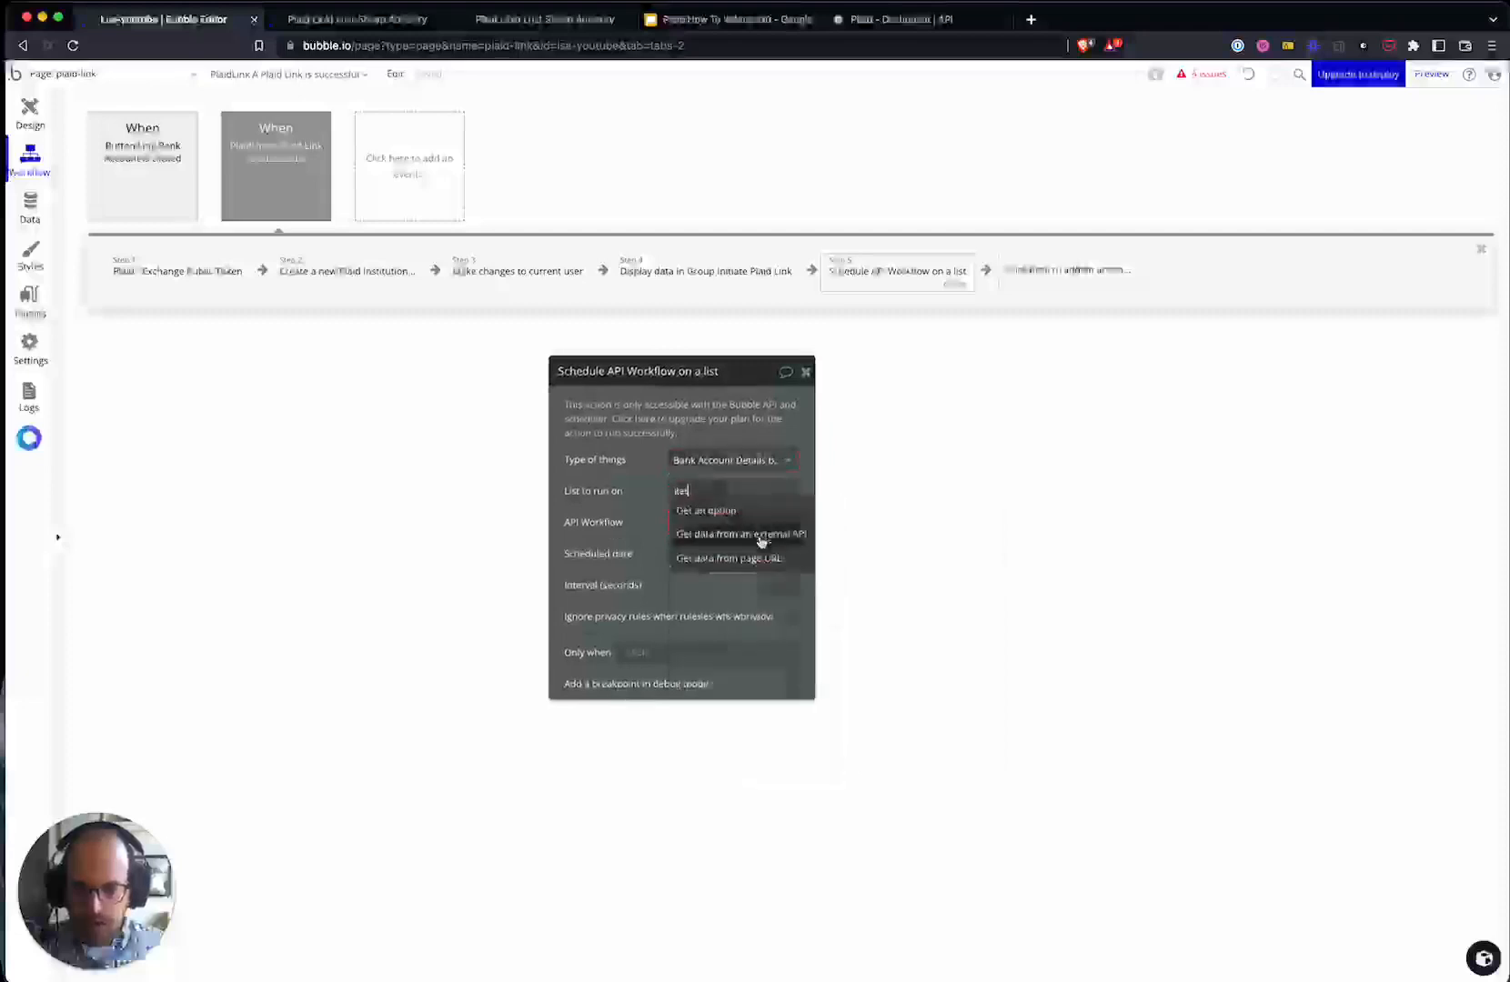
pyautogui.click(732, 558)
pyautogui.rightClick(732, 492)
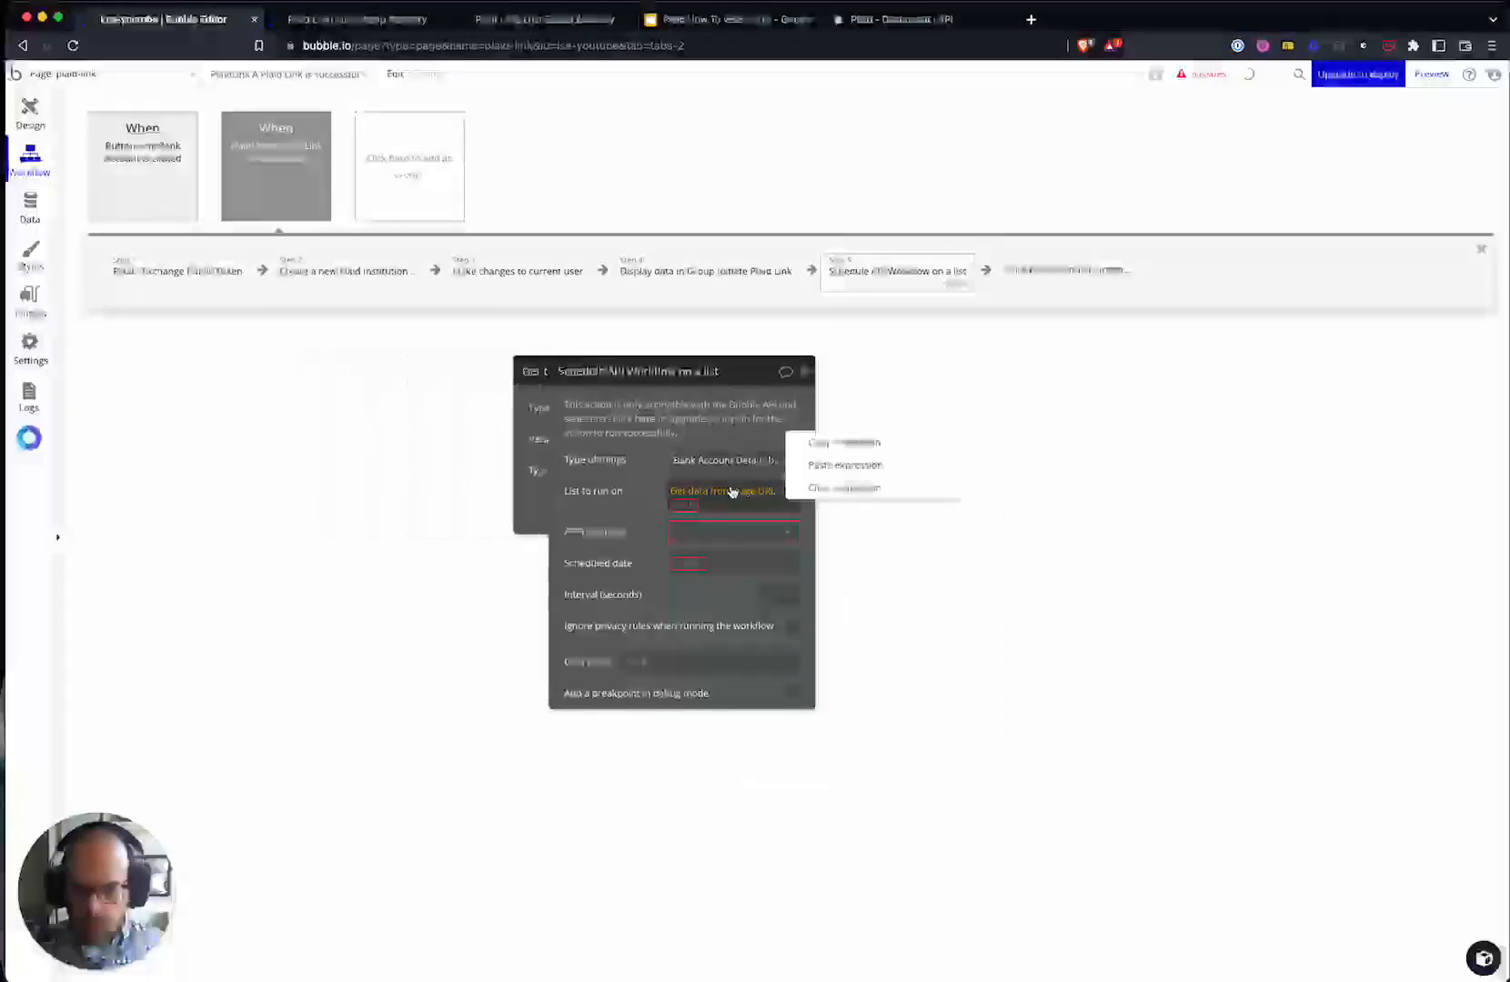
pyautogui.click(844, 487)
pyautogui.write('get')
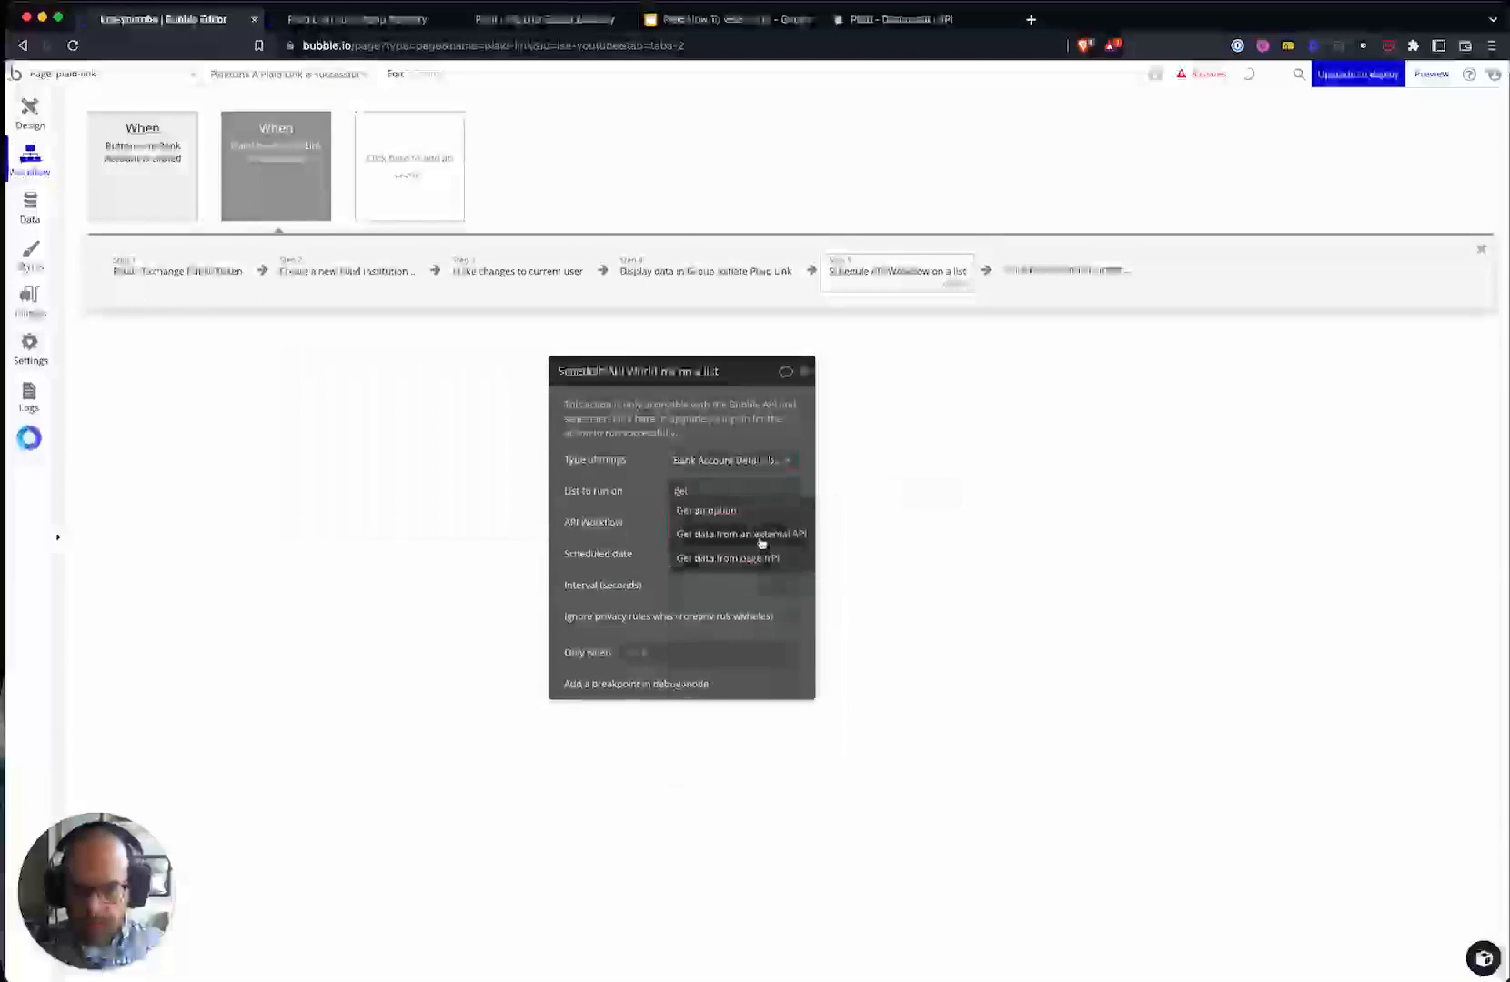
pyautogui.click(742, 535)
pyautogui.click(459, 410)
pyautogui.write('acc')
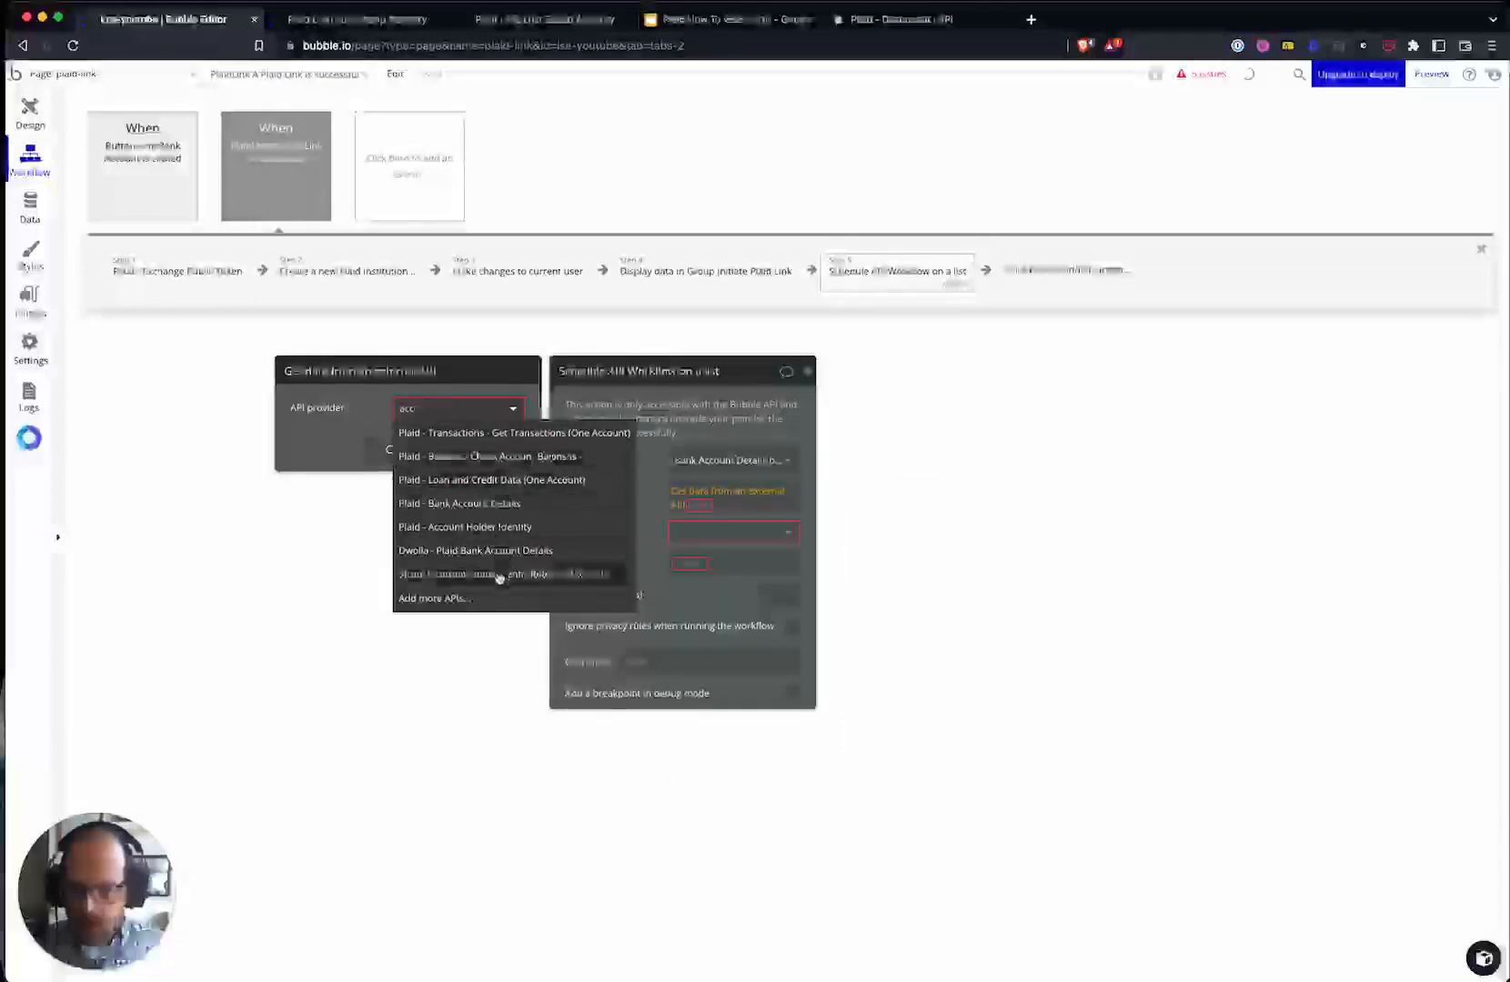
pyautogui.click(468, 502)
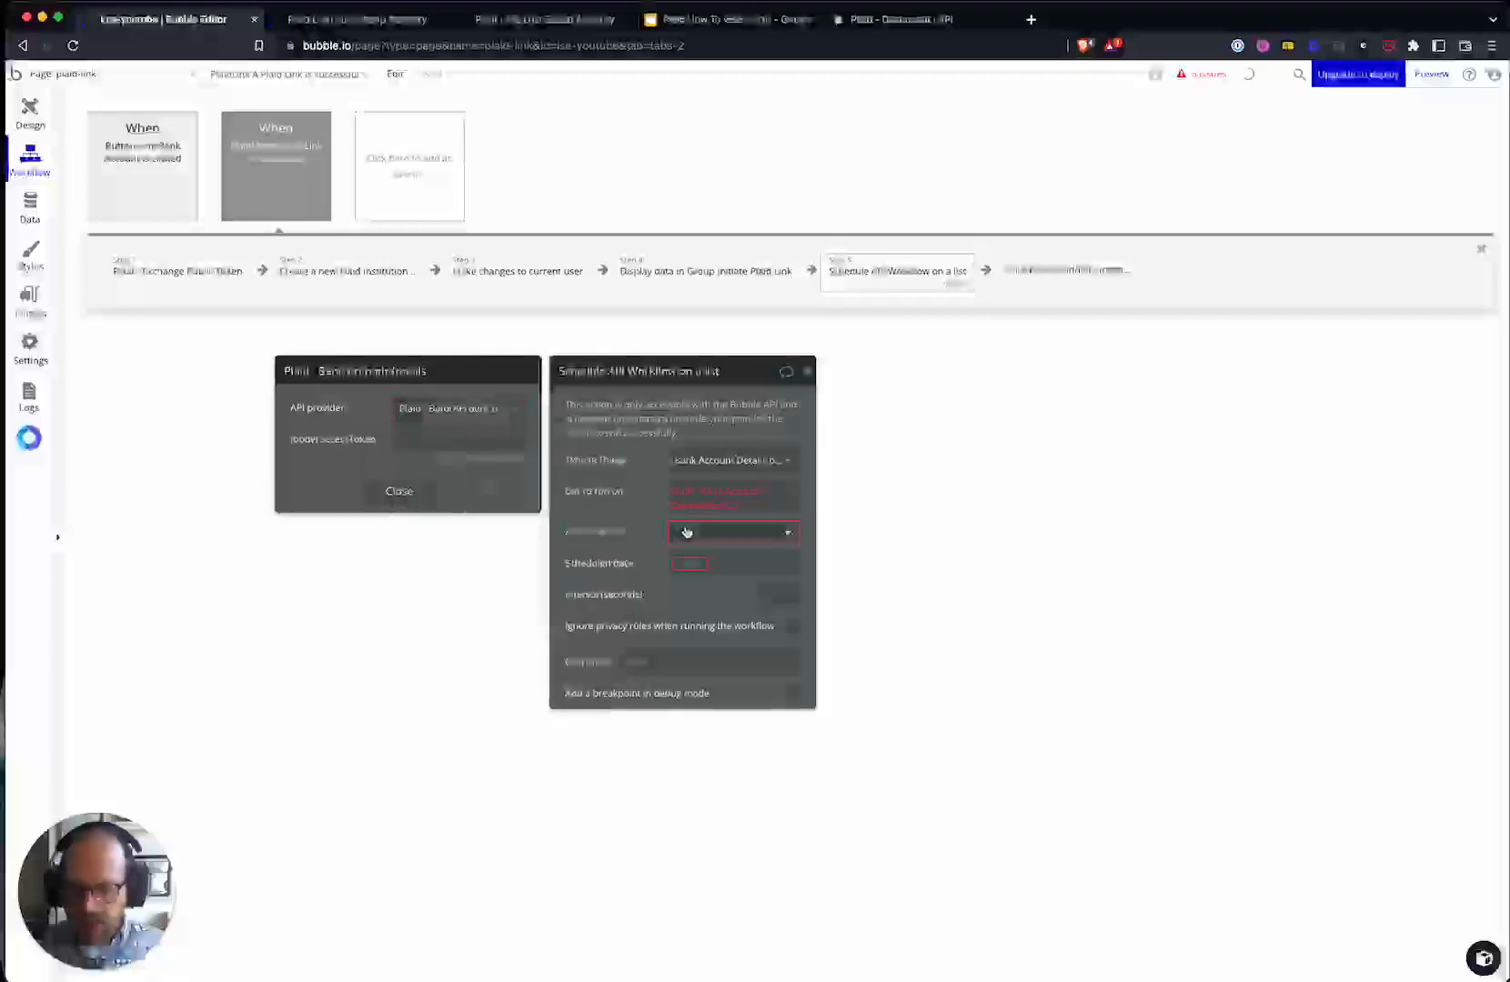
# - Fill the call's access token from step 1's exchange result and loop over its body accounts
pyautogui.click(445, 442)
pyautogui.click(539, 440)
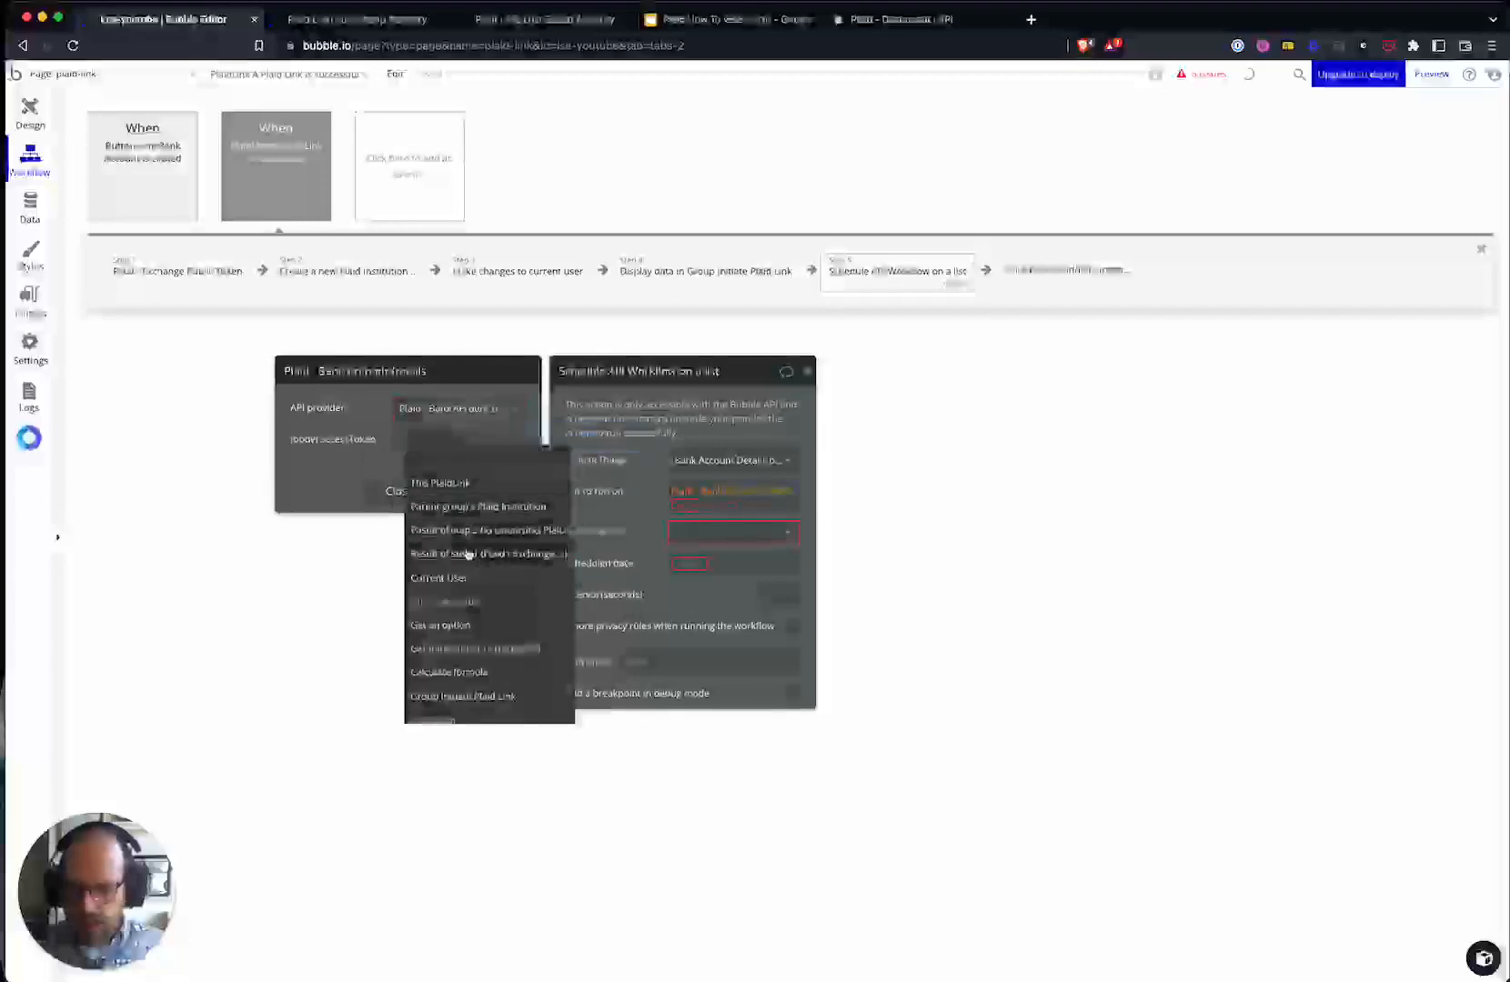
pyautogui.click(469, 552)
pyautogui.click(504, 526)
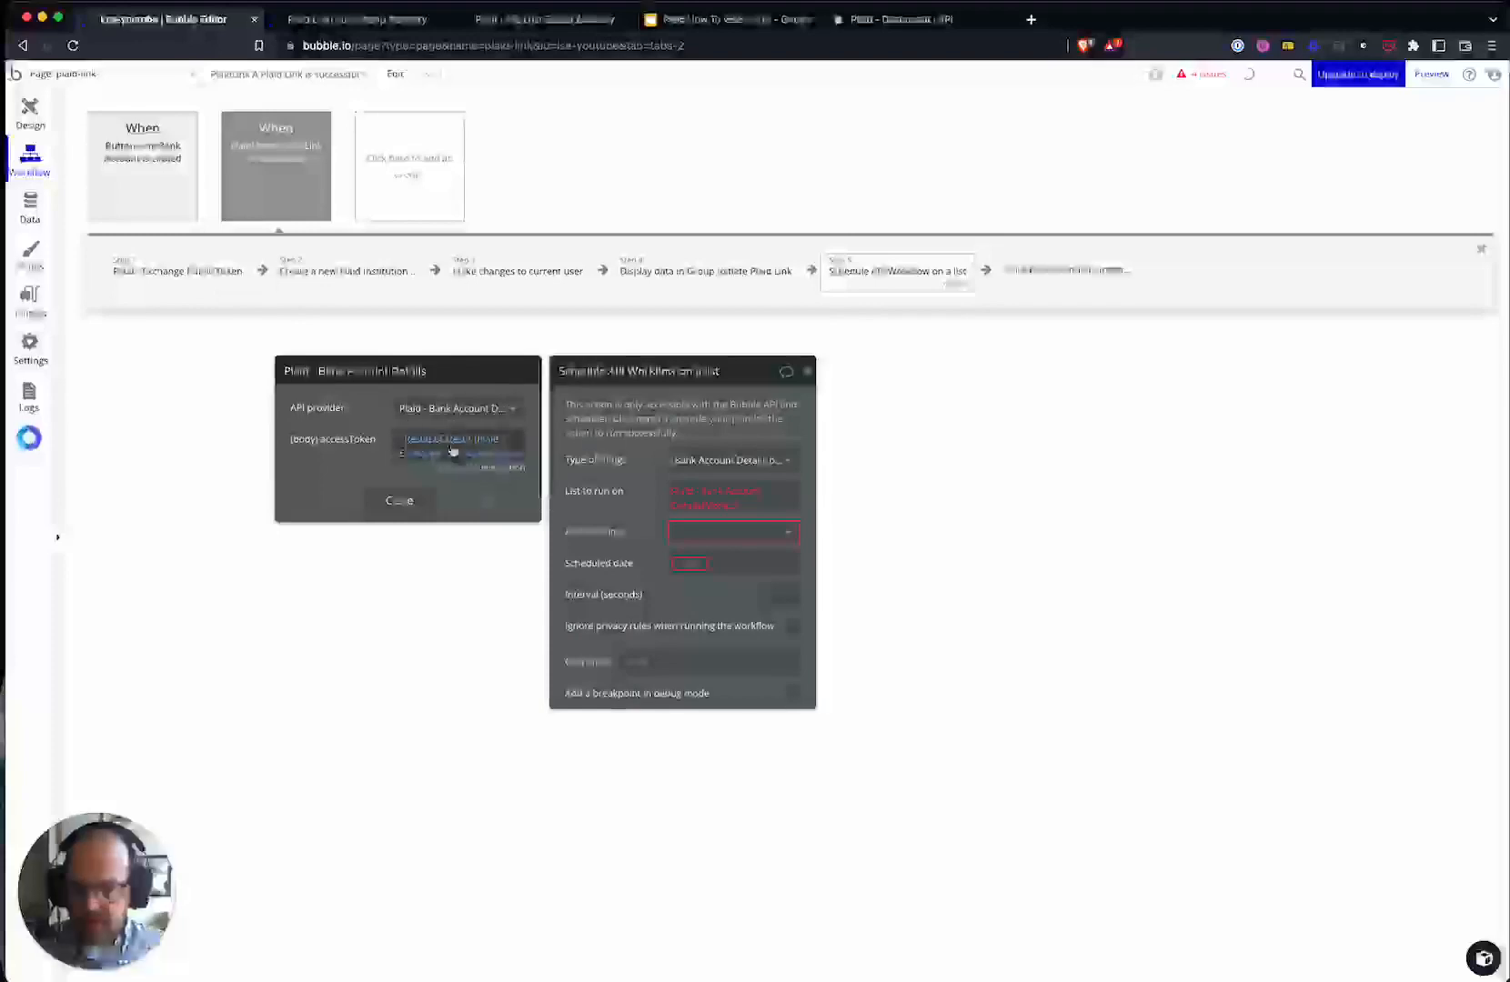
pyautogui.click(717, 500)
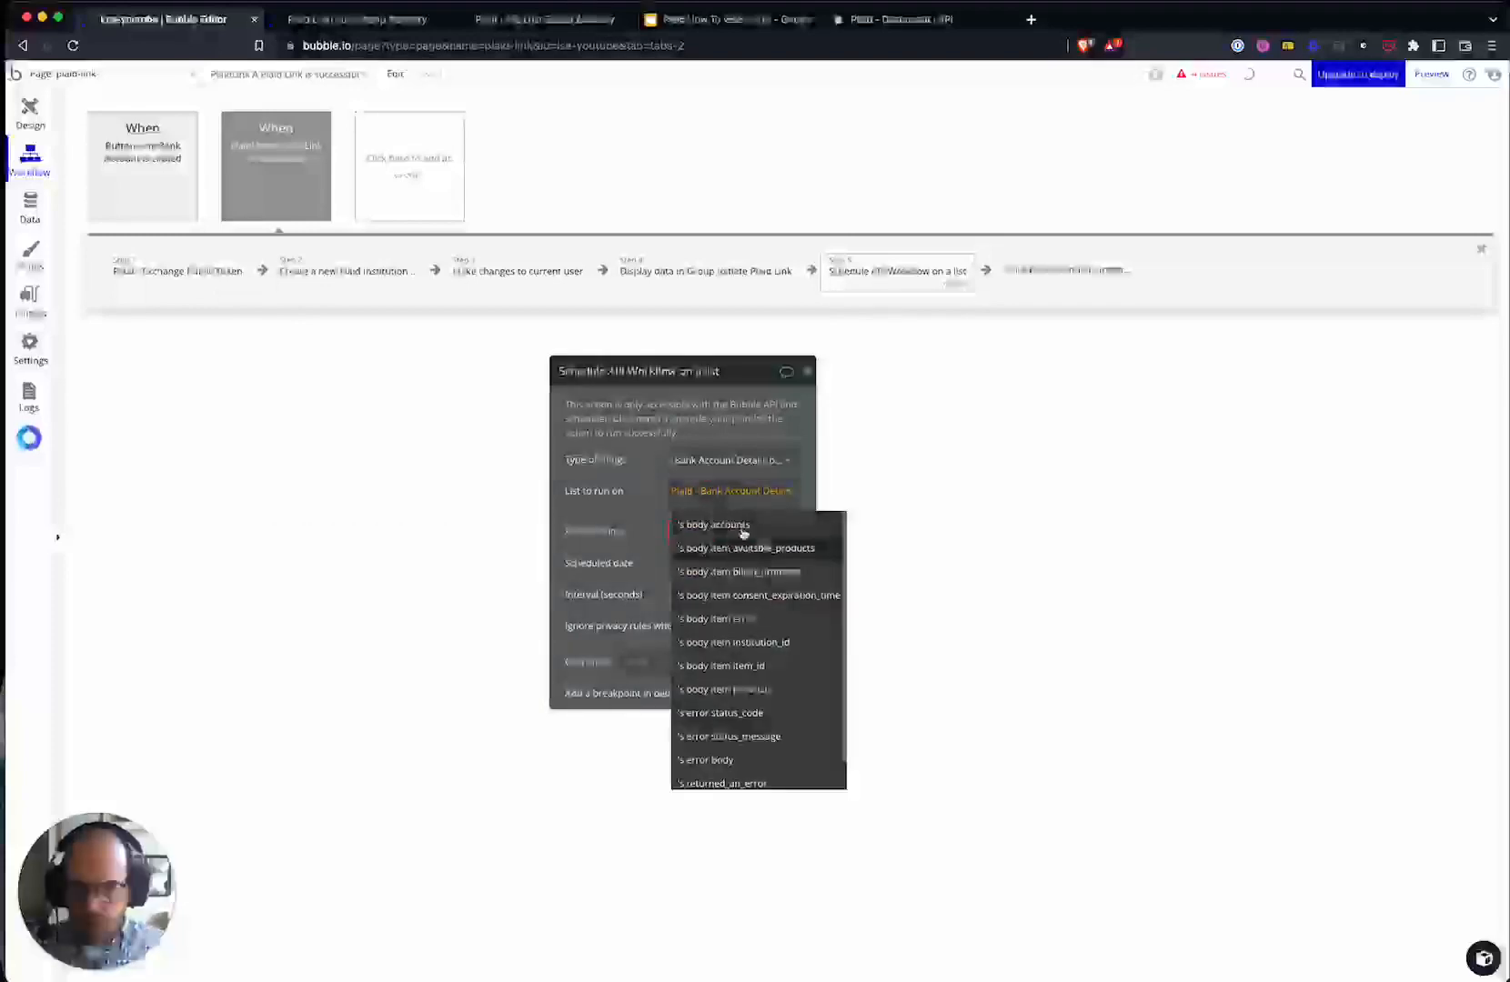
pyautogui.click(620, 521)
pyautogui.click(708, 533)
# - Schedule create-account at Current date/time, with Institution set to step 2's new institution
pyautogui.click(701, 556)
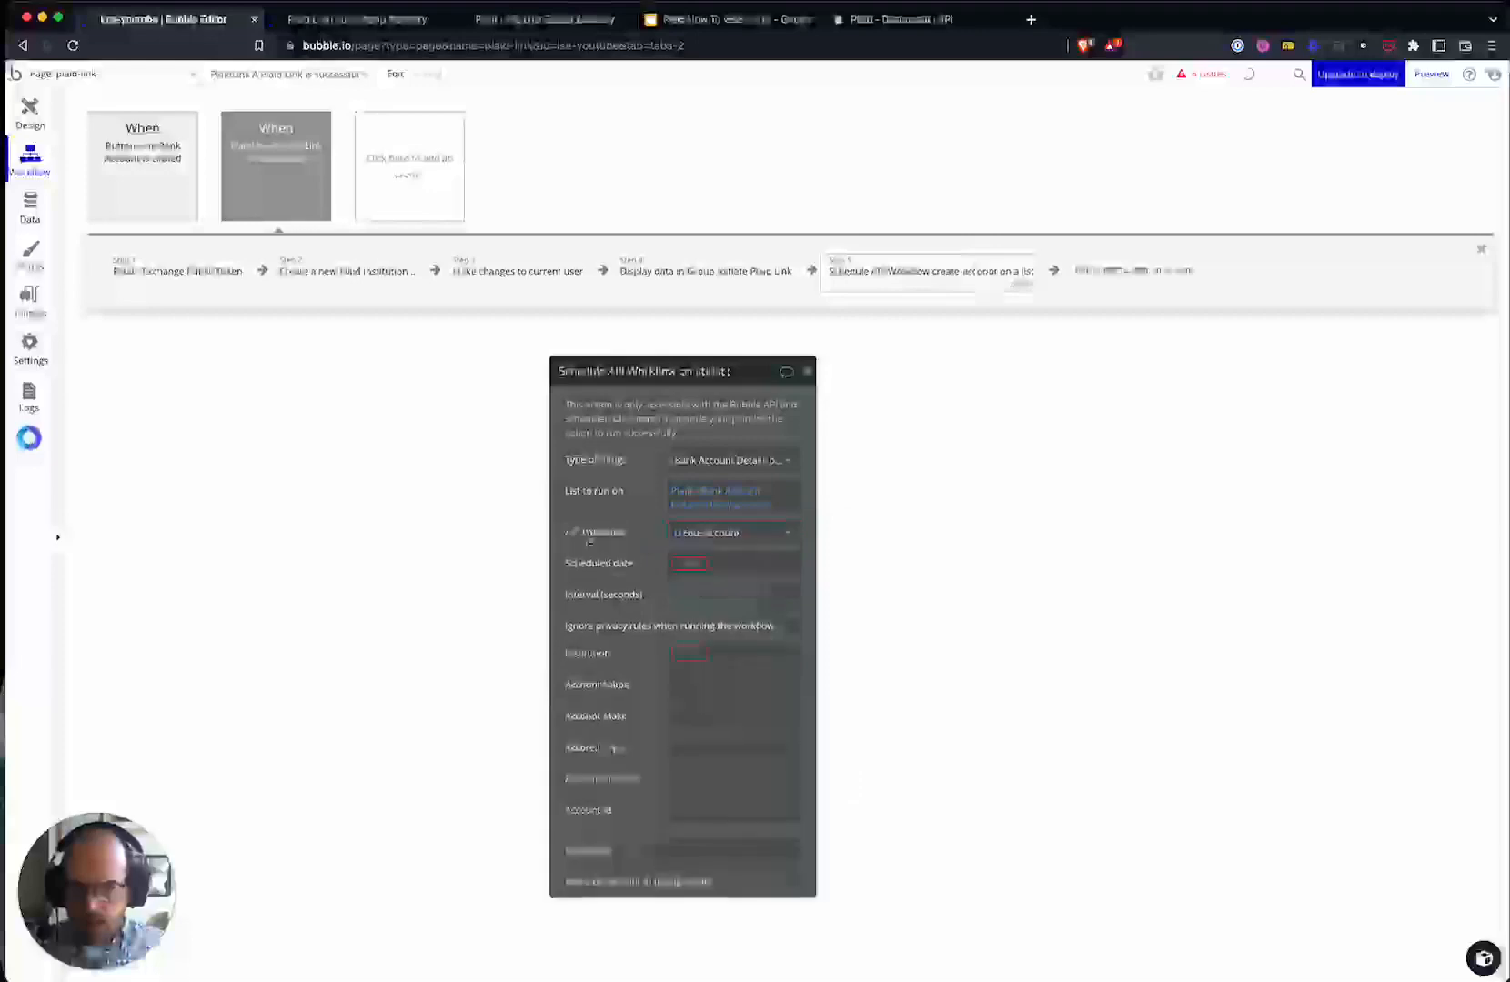
pyautogui.click(620, 501)
pyautogui.write('curr')
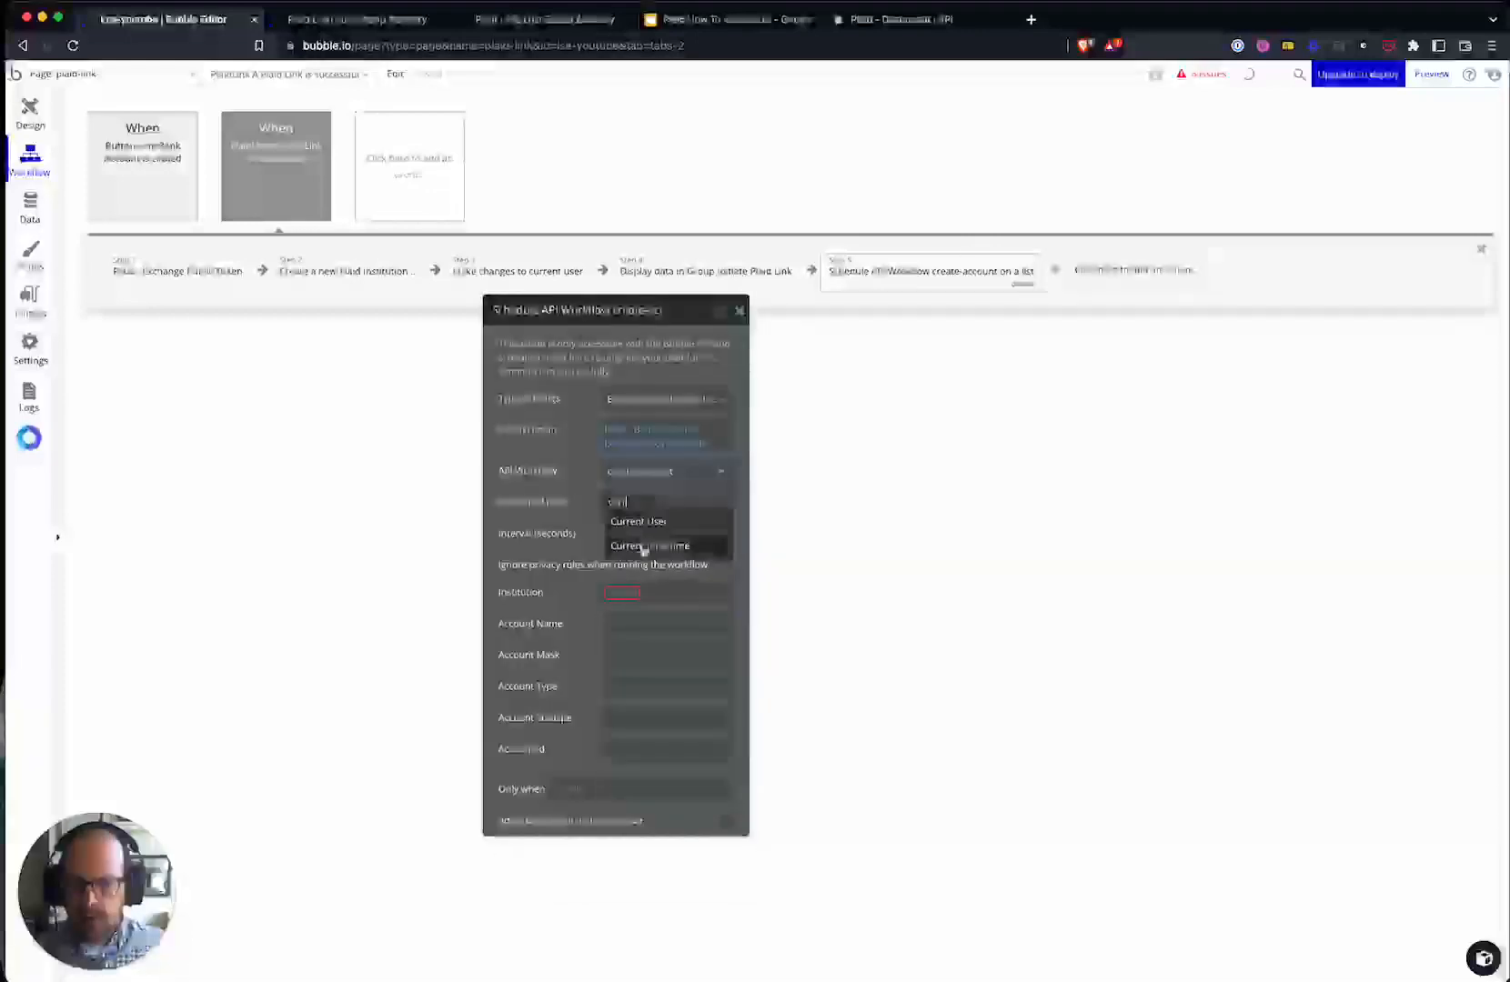
pyautogui.click(643, 545)
pyautogui.click(693, 475)
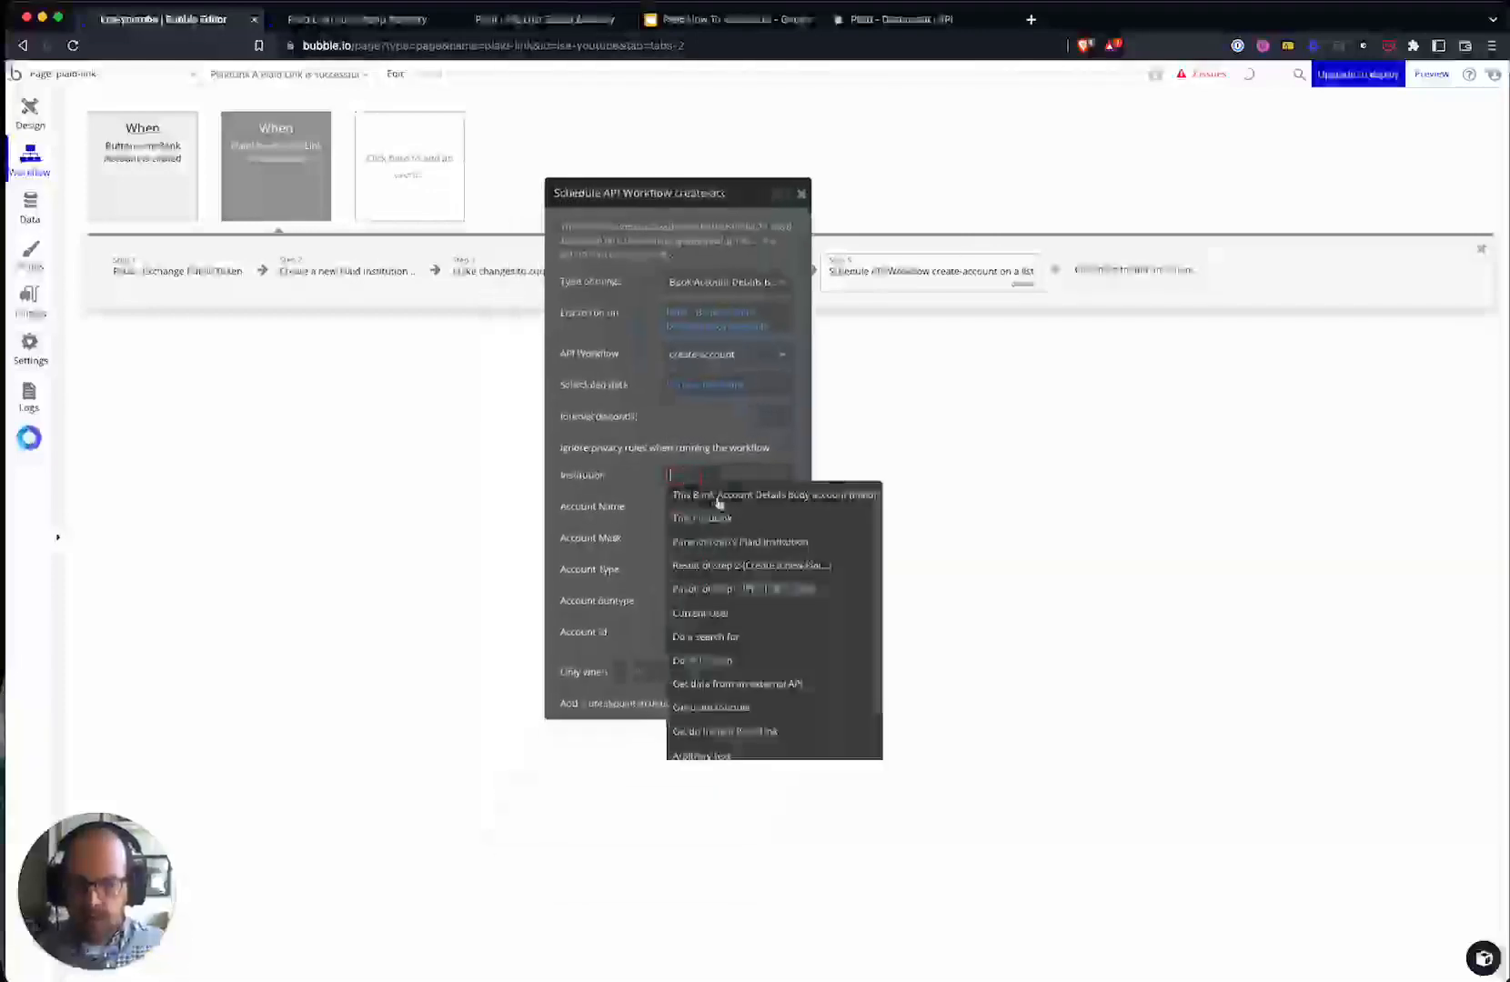
pyautogui.click(747, 565)
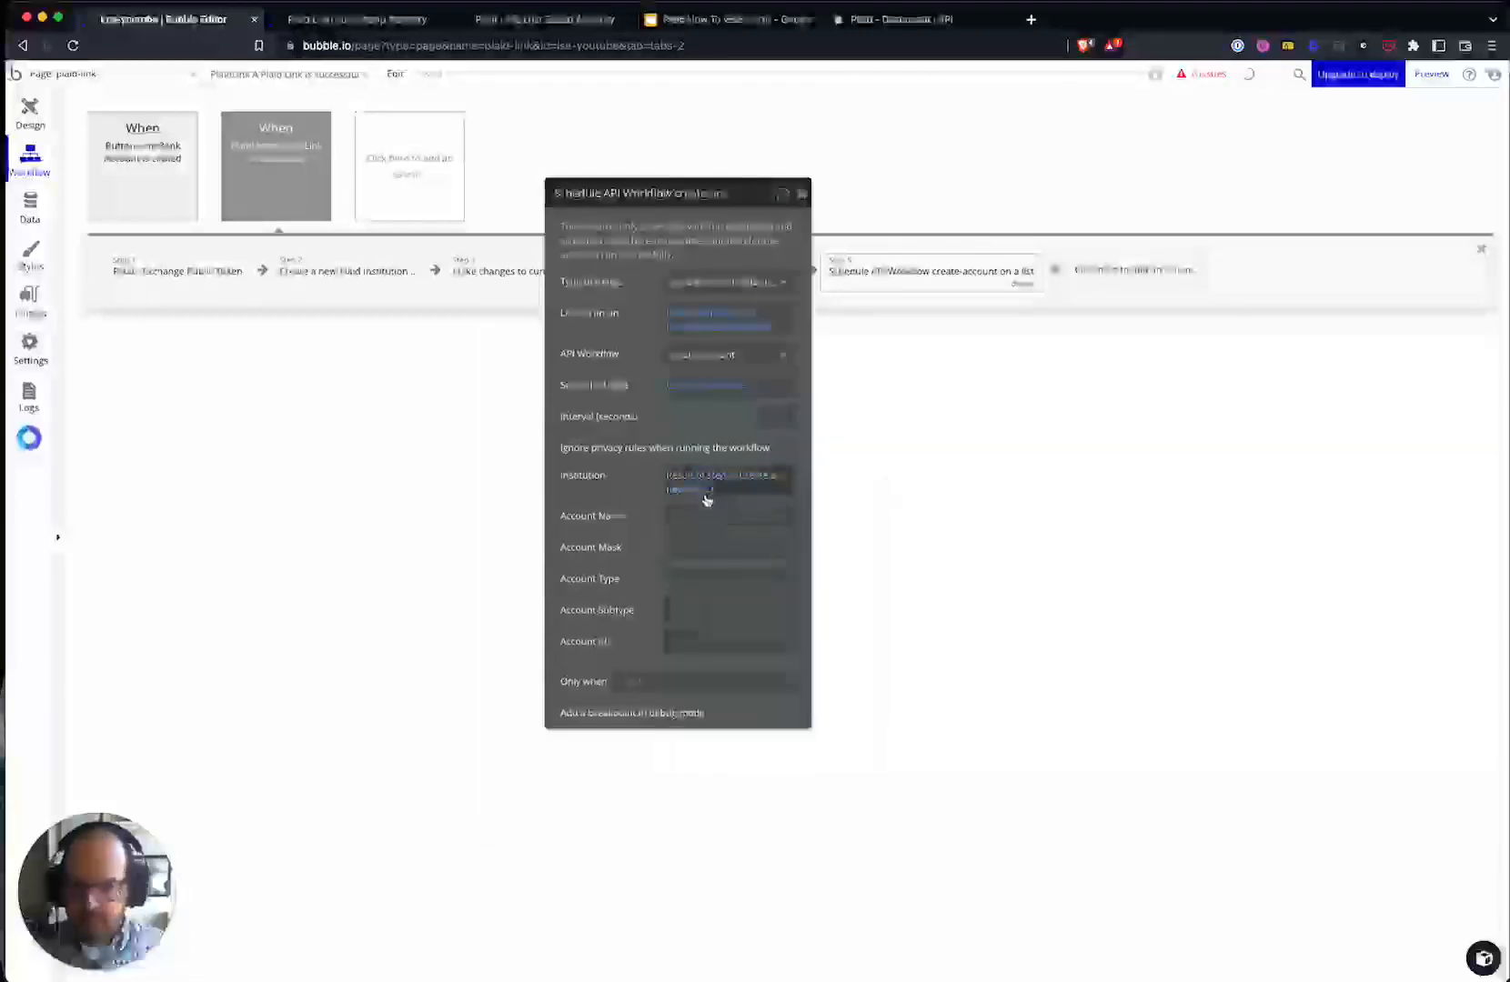
# - Set Account Name and Account Mask to this bank account's name and mask
pyautogui.click(786, 516)
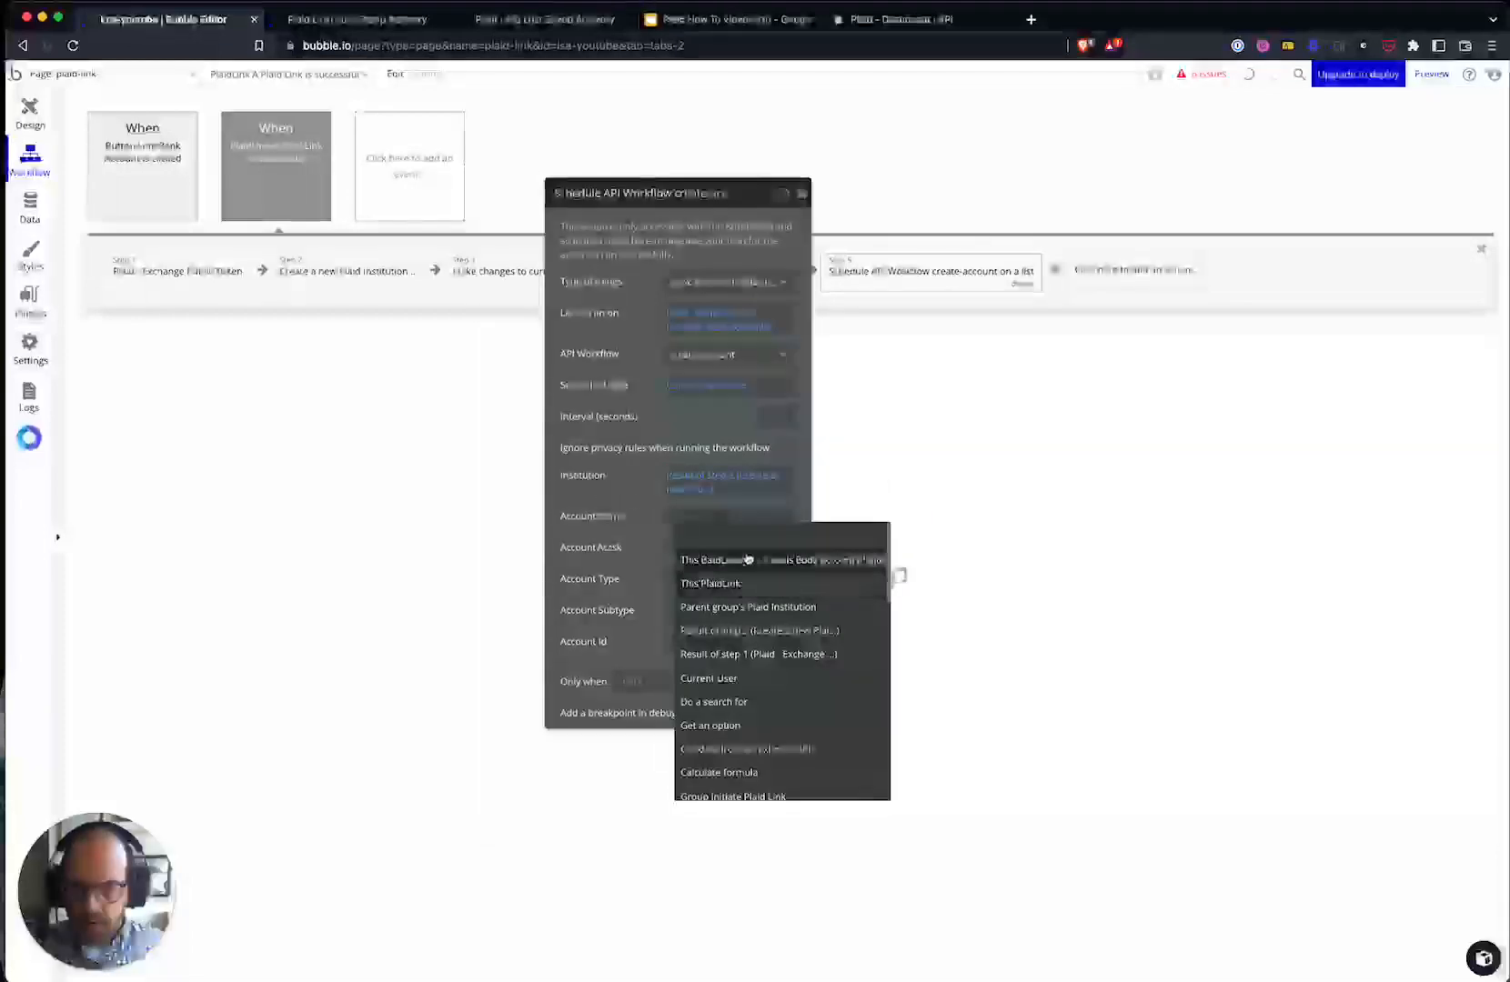
pyautogui.click(747, 561)
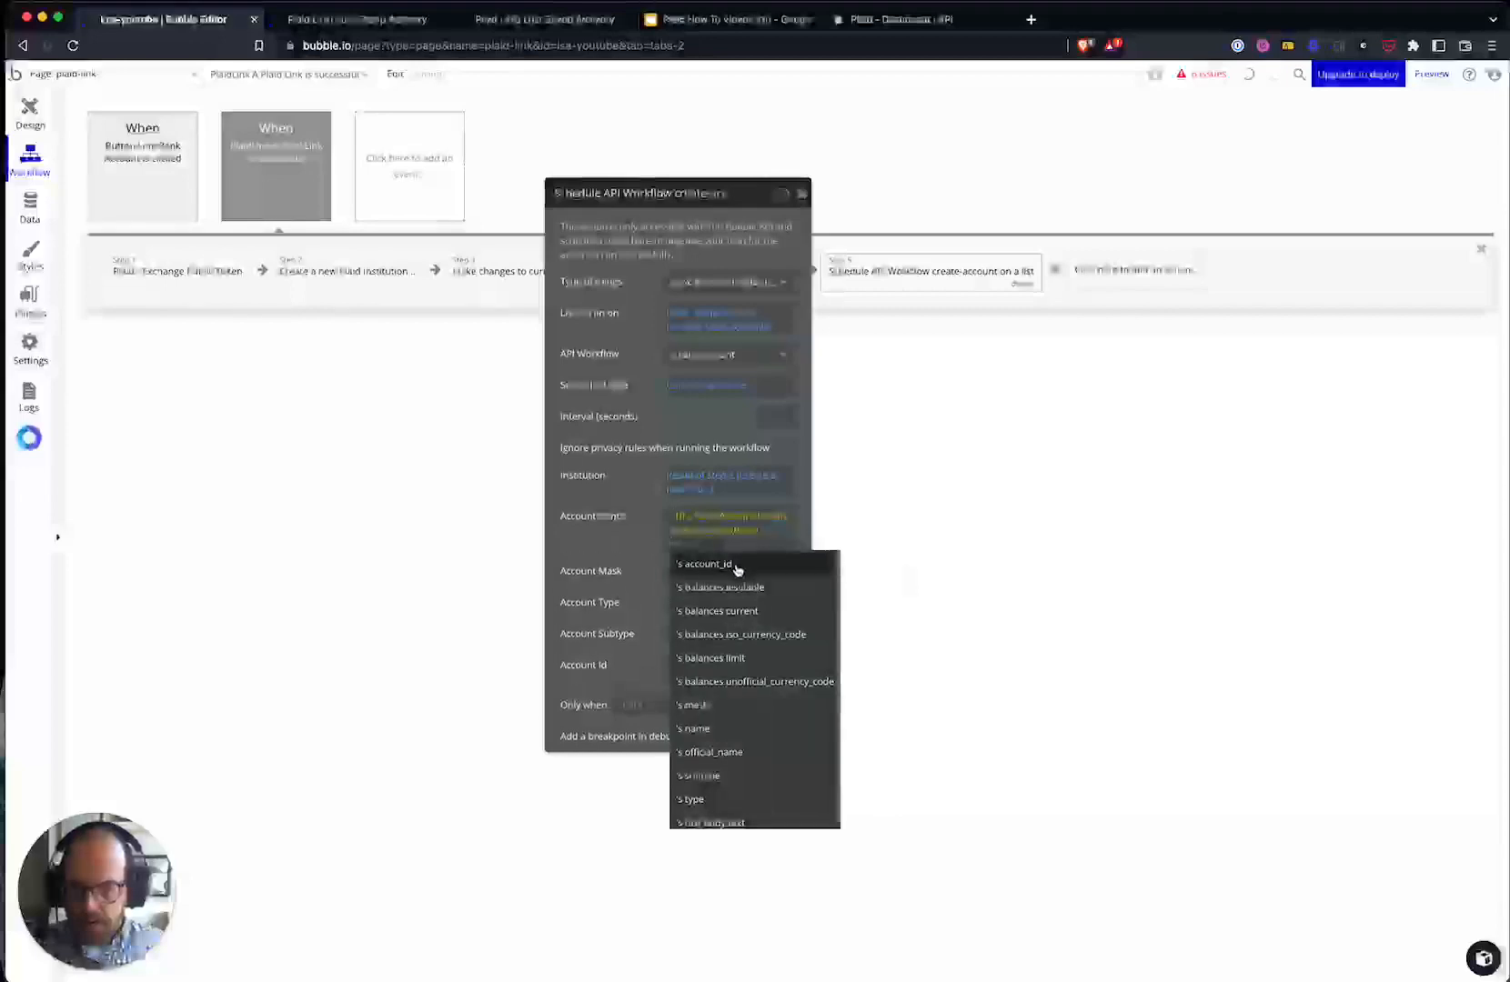
pyautogui.click(737, 729)
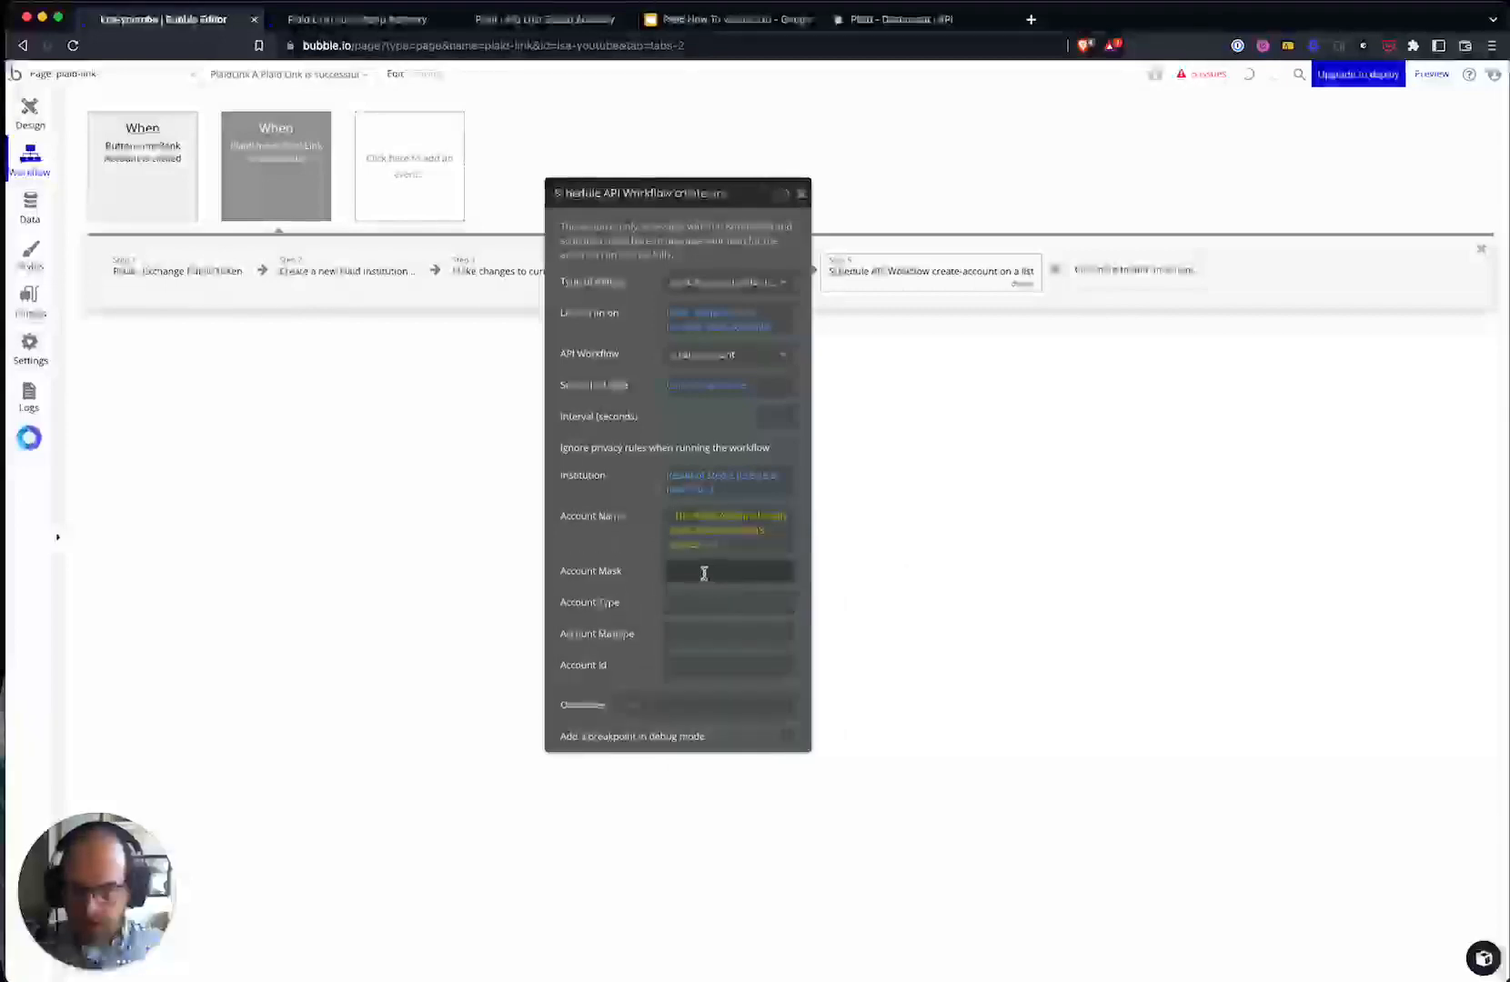
pyautogui.click(705, 571)
pyautogui.click(773, 615)
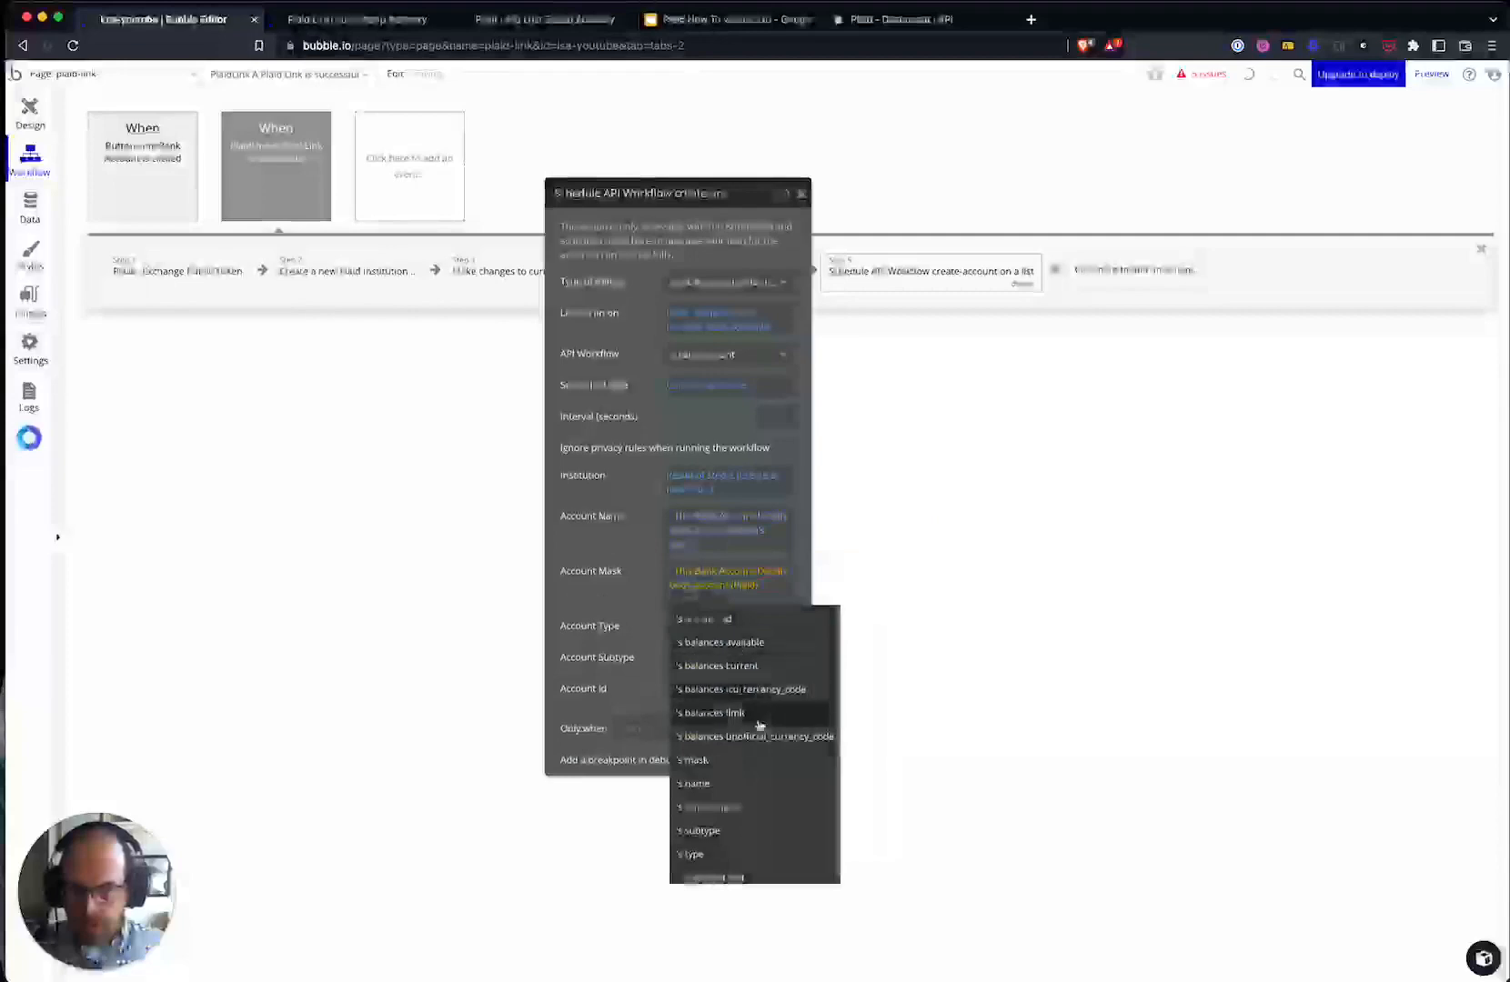
pyautogui.click(718, 760)
pyautogui.click(700, 612)
# - Set Account Type and Account Subtype to this bank account's type and subtype
pyautogui.click(835, 620)
pyautogui.click(772, 677)
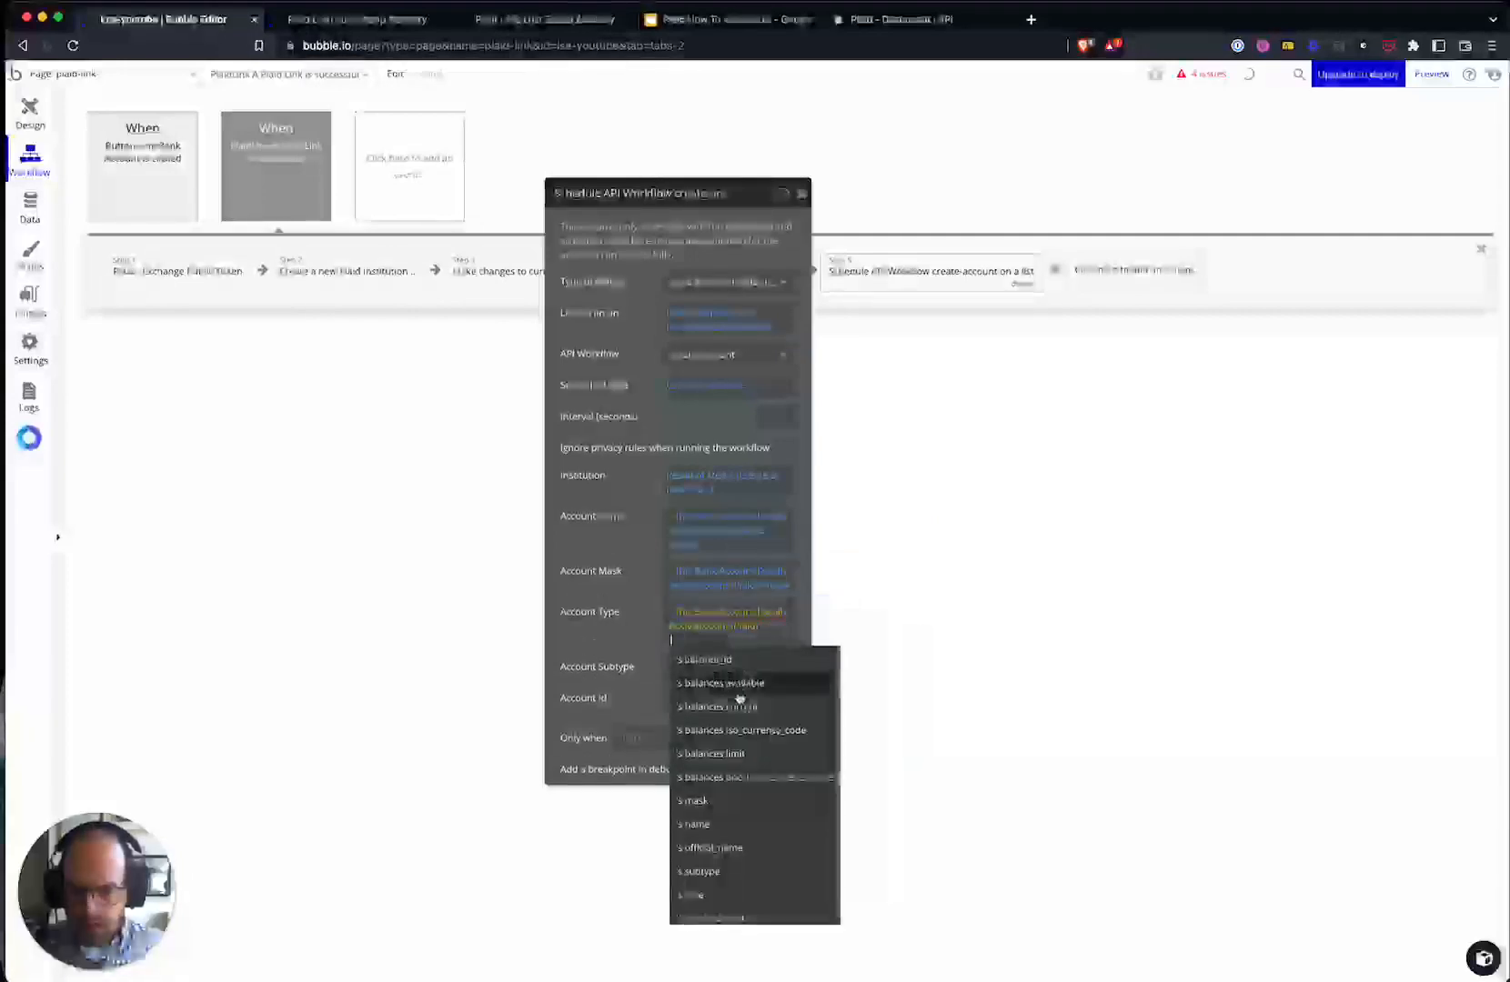
pyautogui.click(727, 895)
pyautogui.click(697, 657)
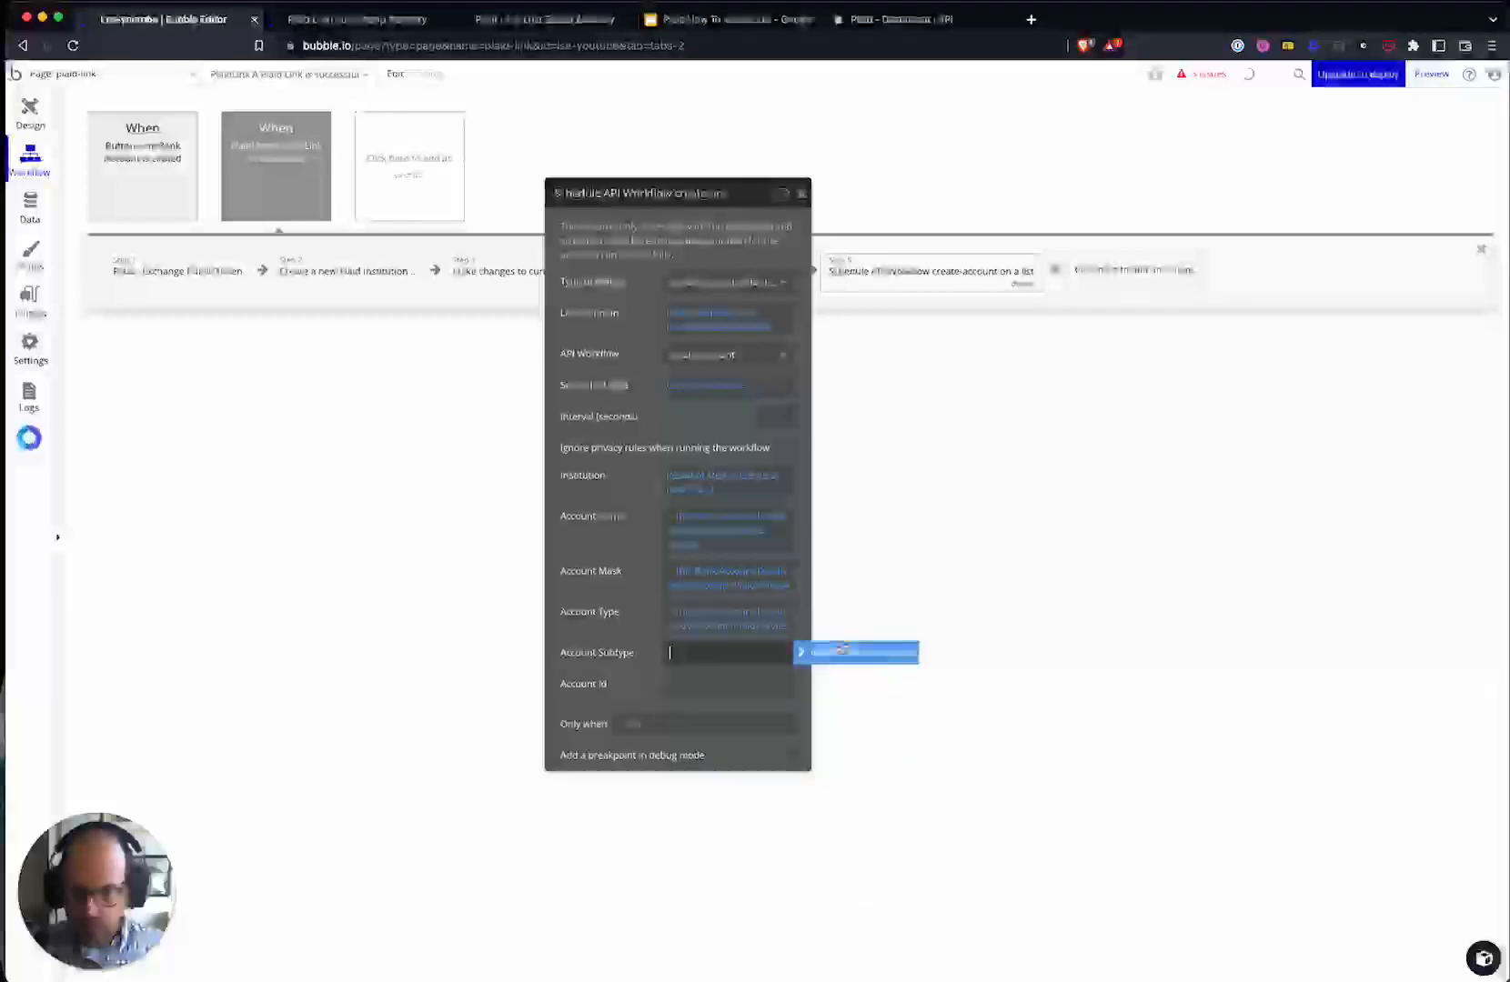
pyautogui.click(839, 650)
pyautogui.click(741, 716)
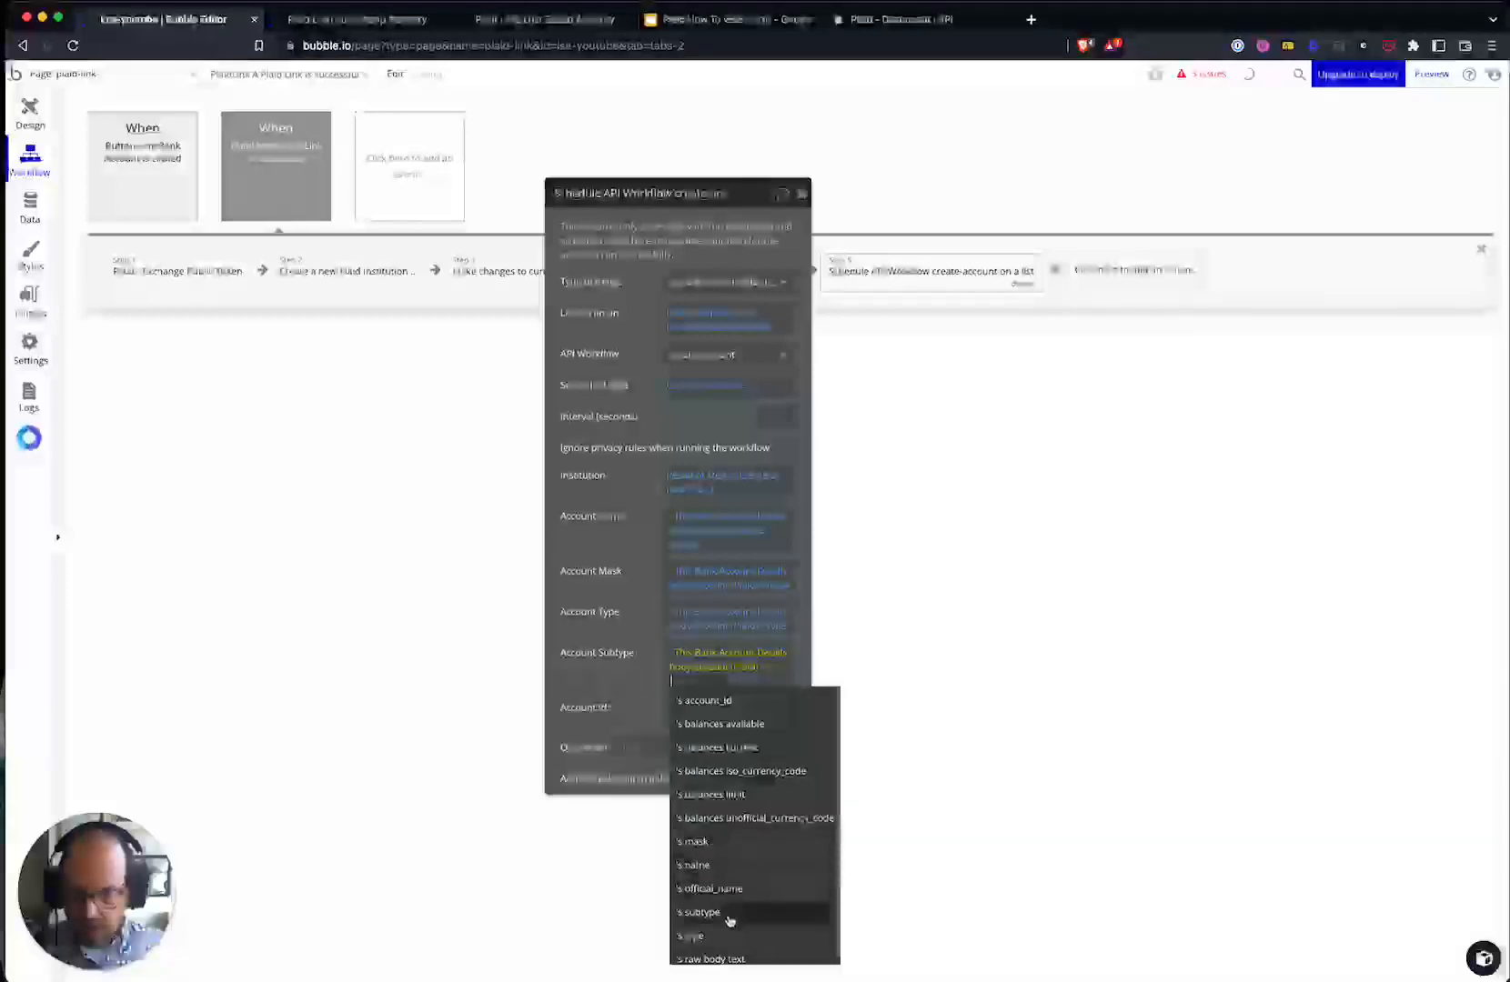
pyautogui.click(729, 913)
# - Set Account Id from this bank account's id field, then return to page design
pyautogui.click(836, 706)
pyautogui.click(731, 748)
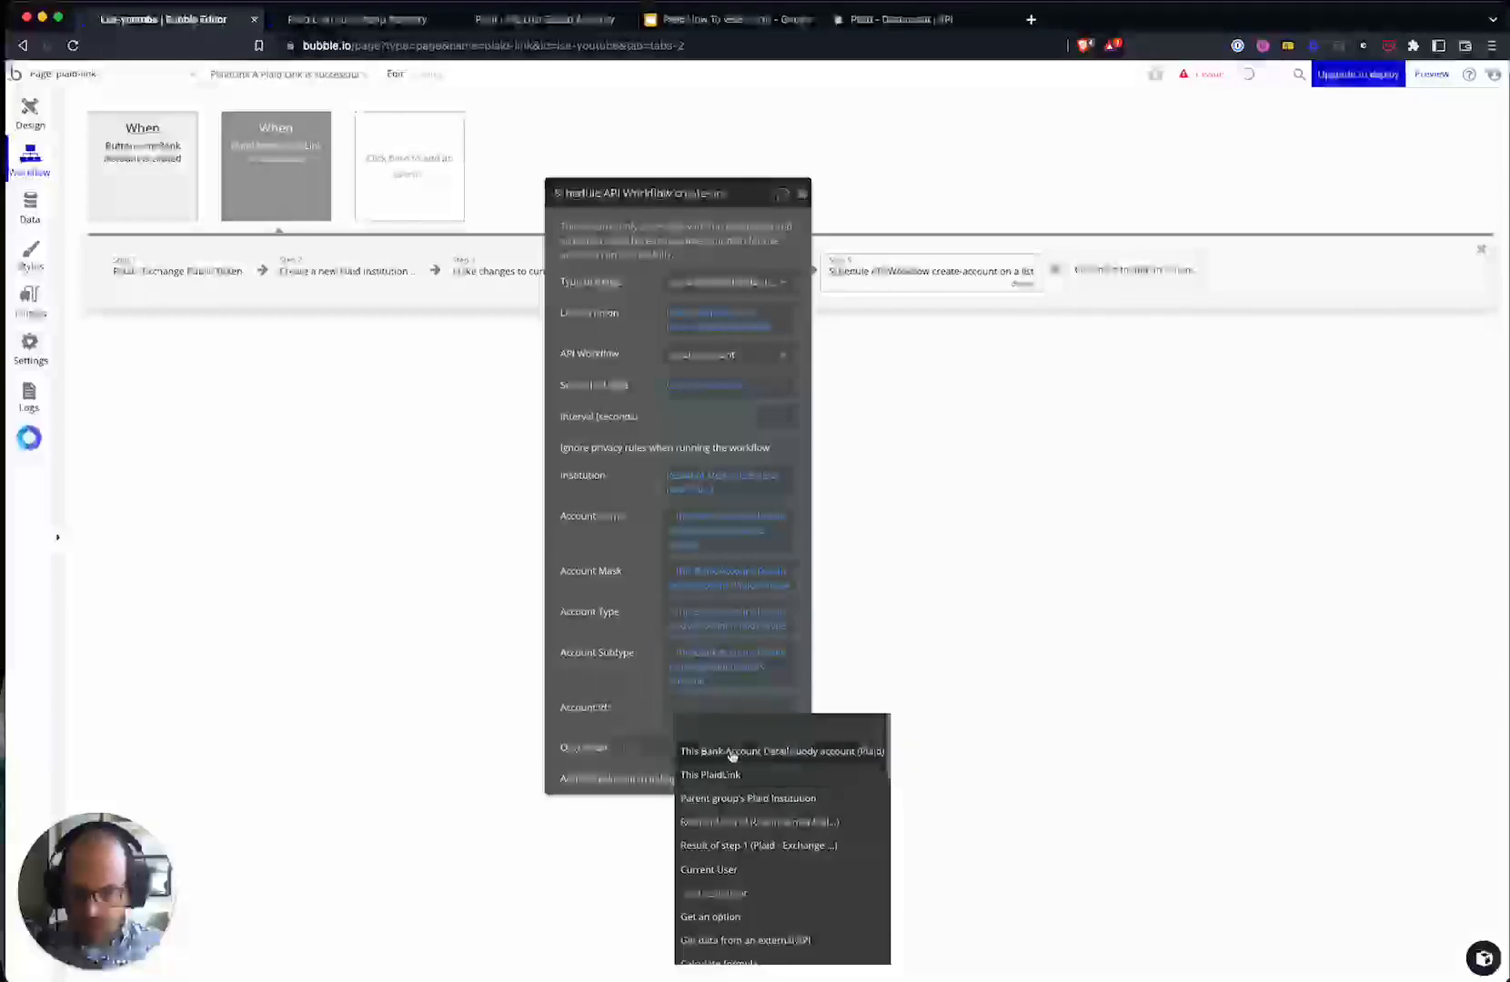
pyautogui.click(728, 771)
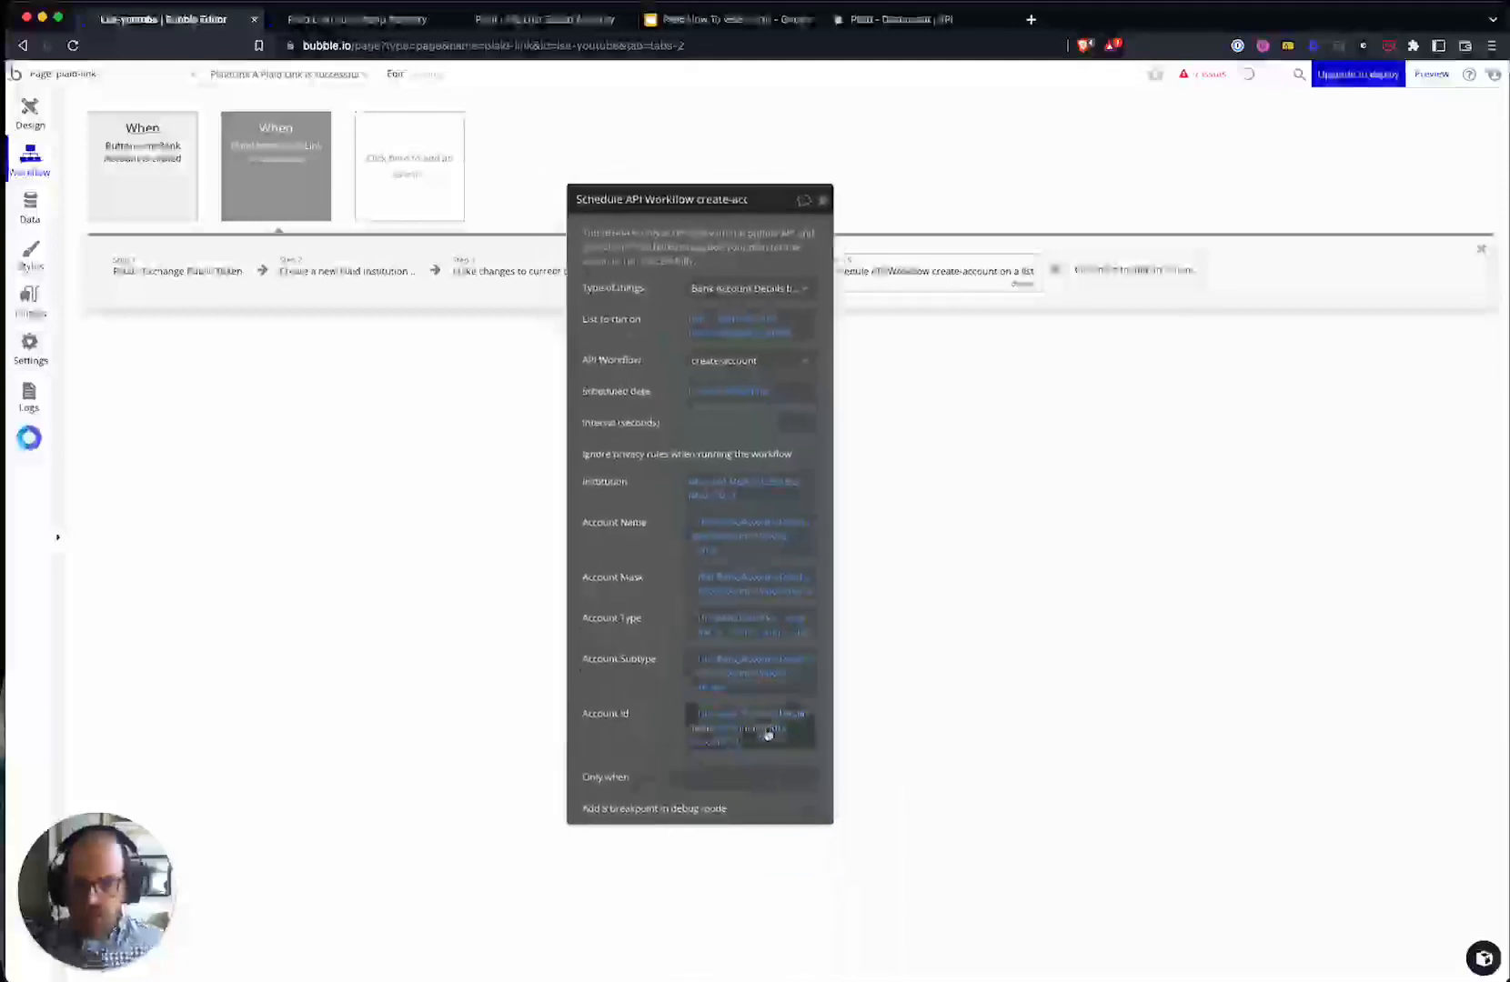
pyautogui.click(735, 742)
pyautogui.scroll(-2, 772, 925)
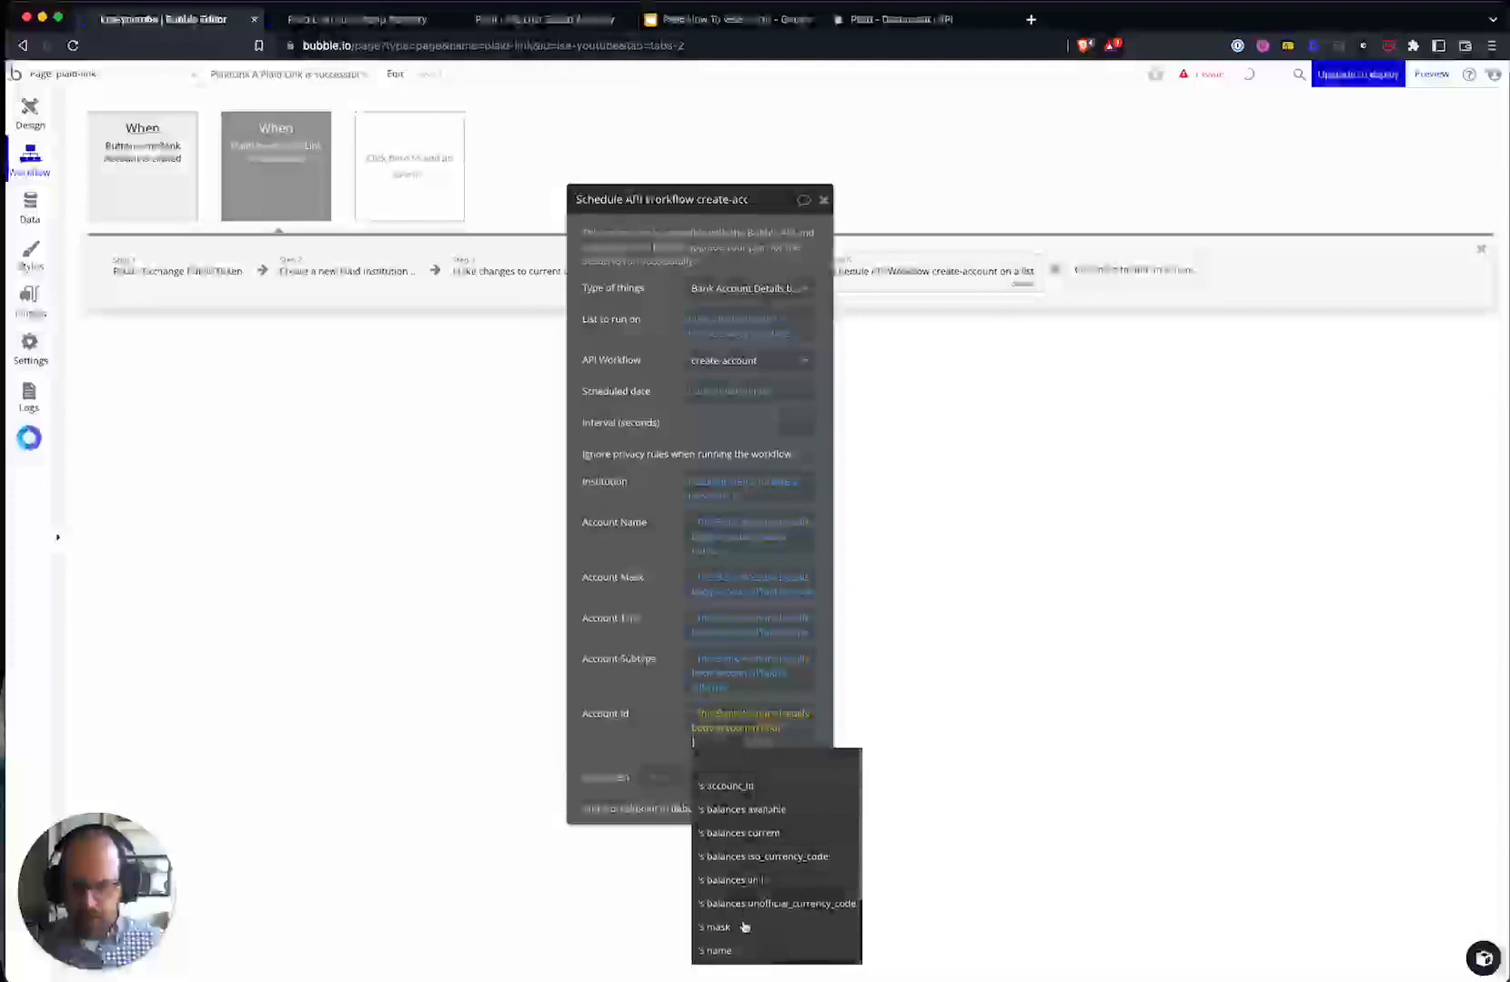
pyautogui.scroll(1, 765, 879)
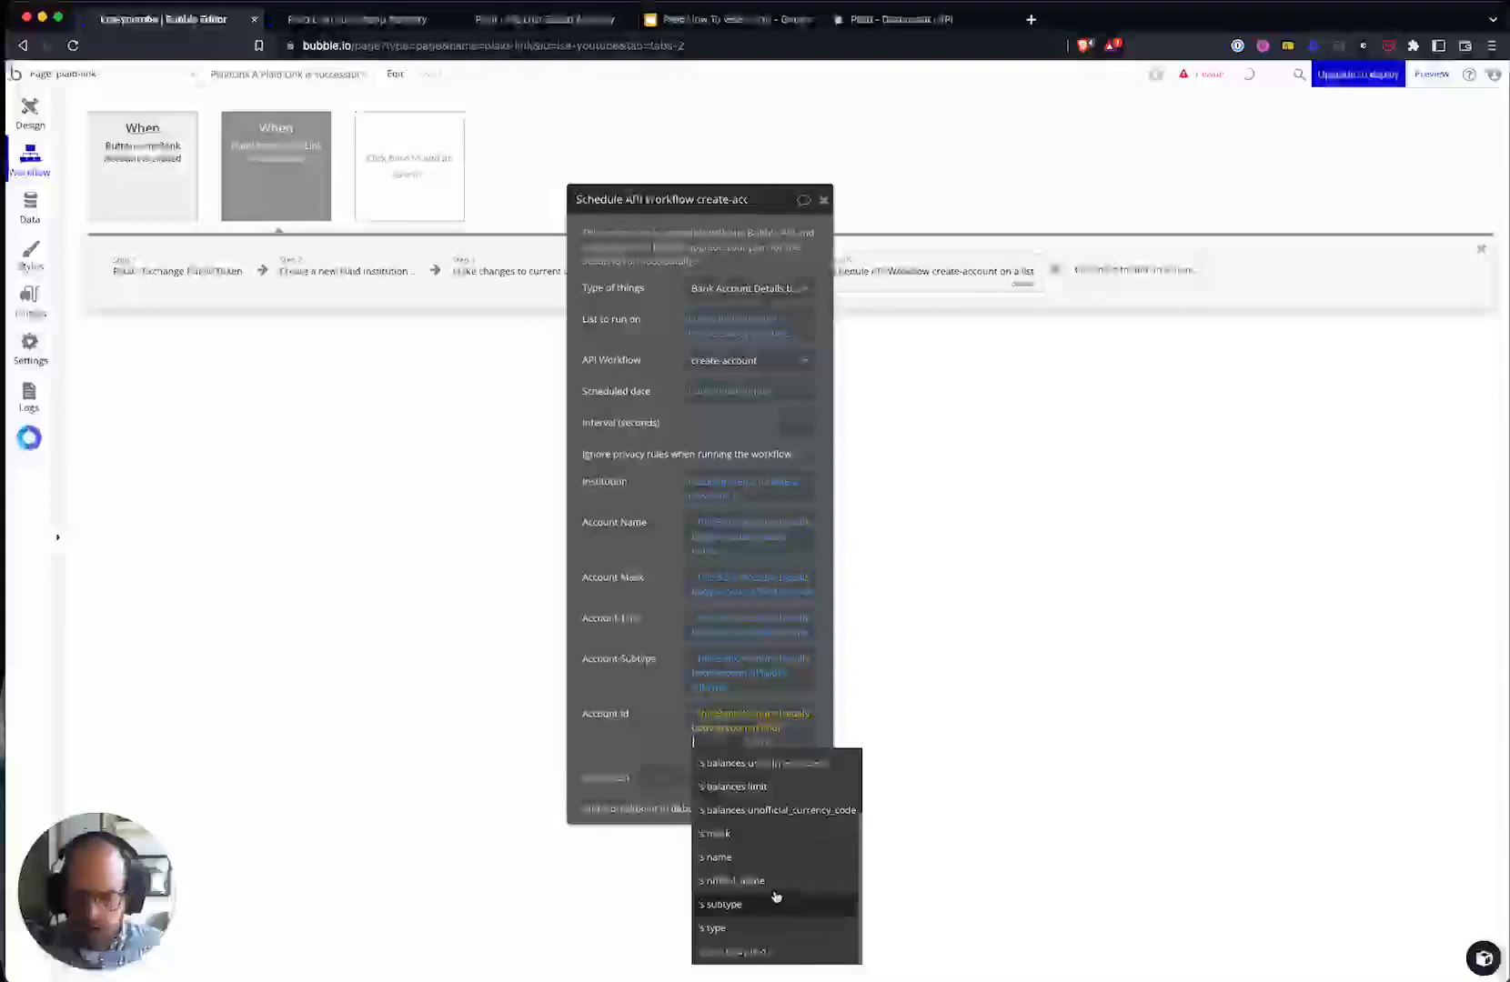
pyautogui.click(768, 883)
pyautogui.moveTo(655, 491); pyautogui.dragTo(615, 608)
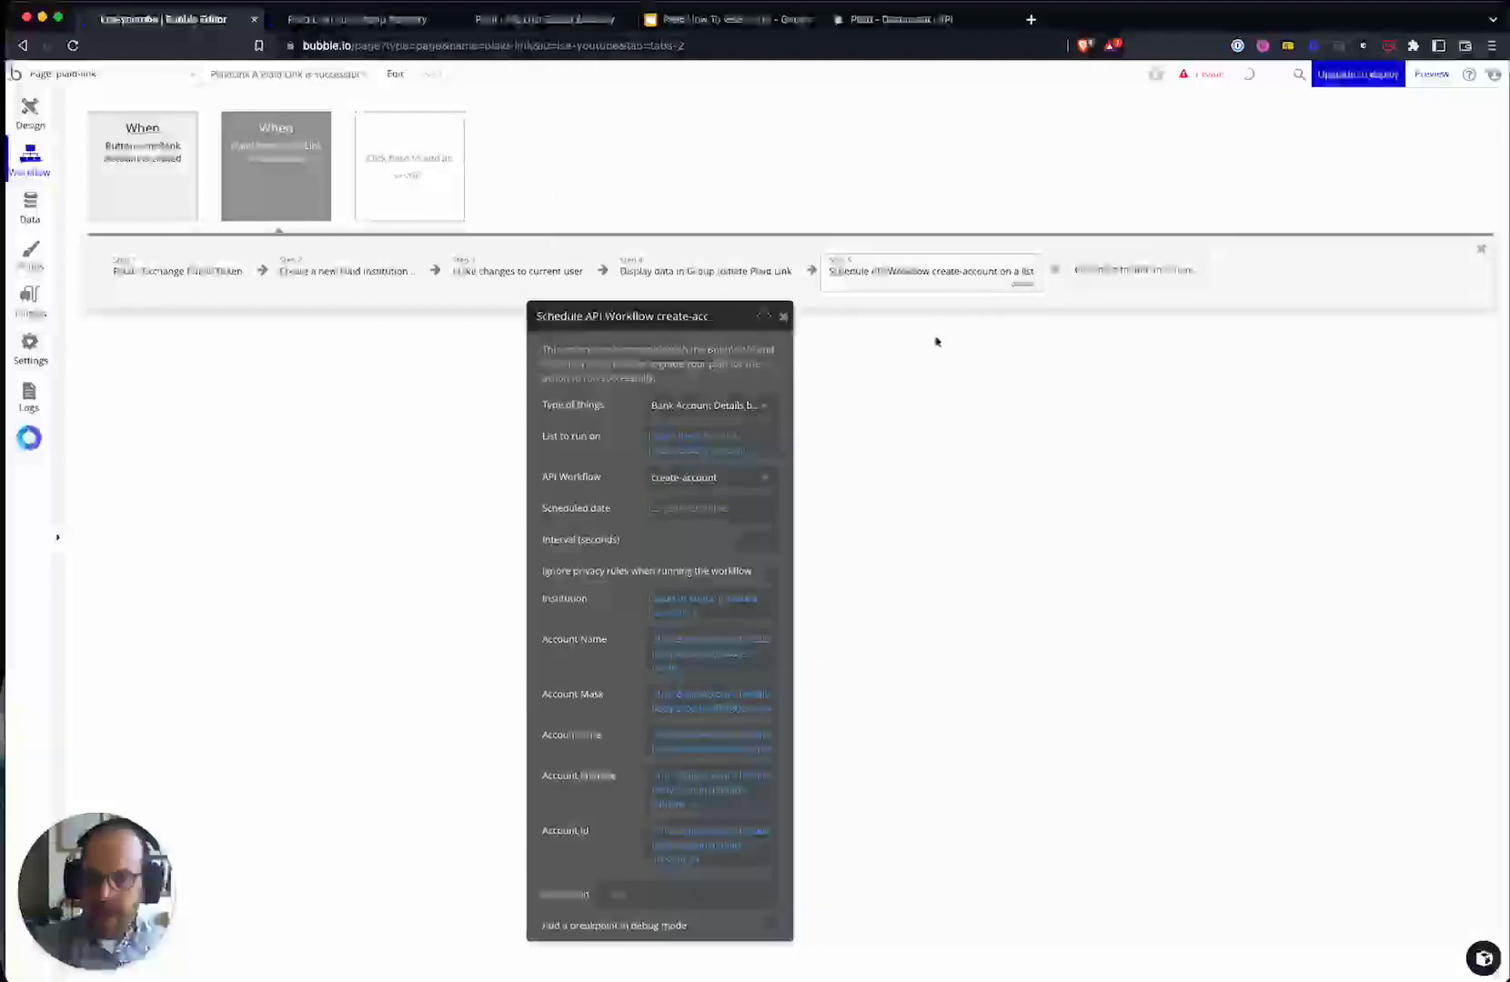
pyautogui.moveTo(550, 540); pyautogui.dragTo(639, 532)
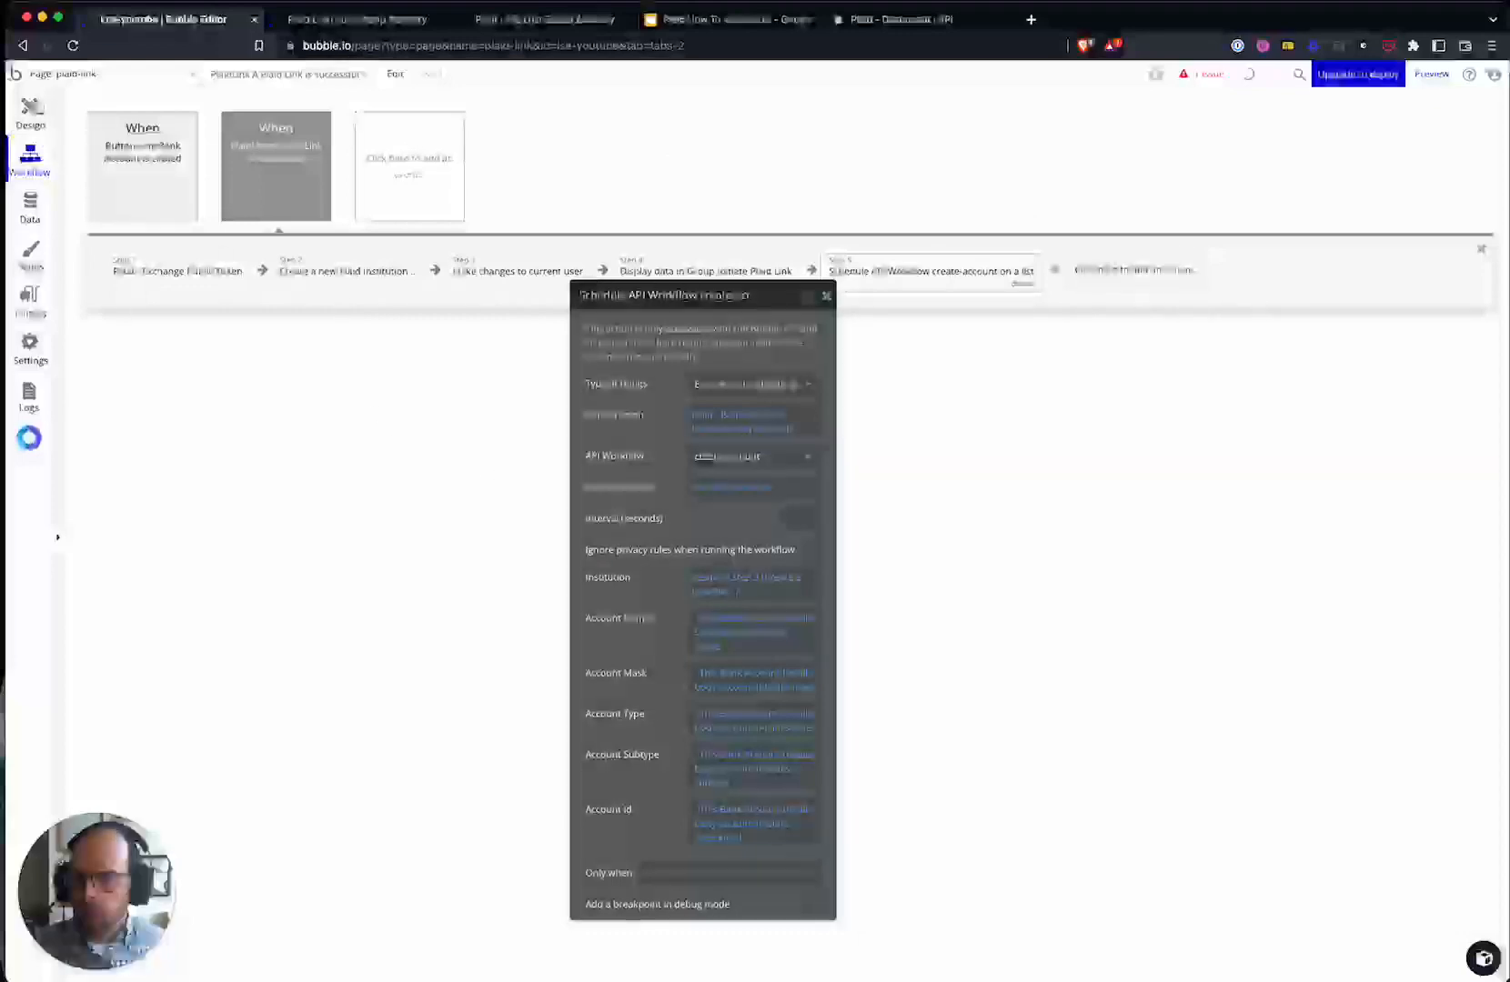
pyautogui.click(34, 110)
pyautogui.doubleClick(893, 553)
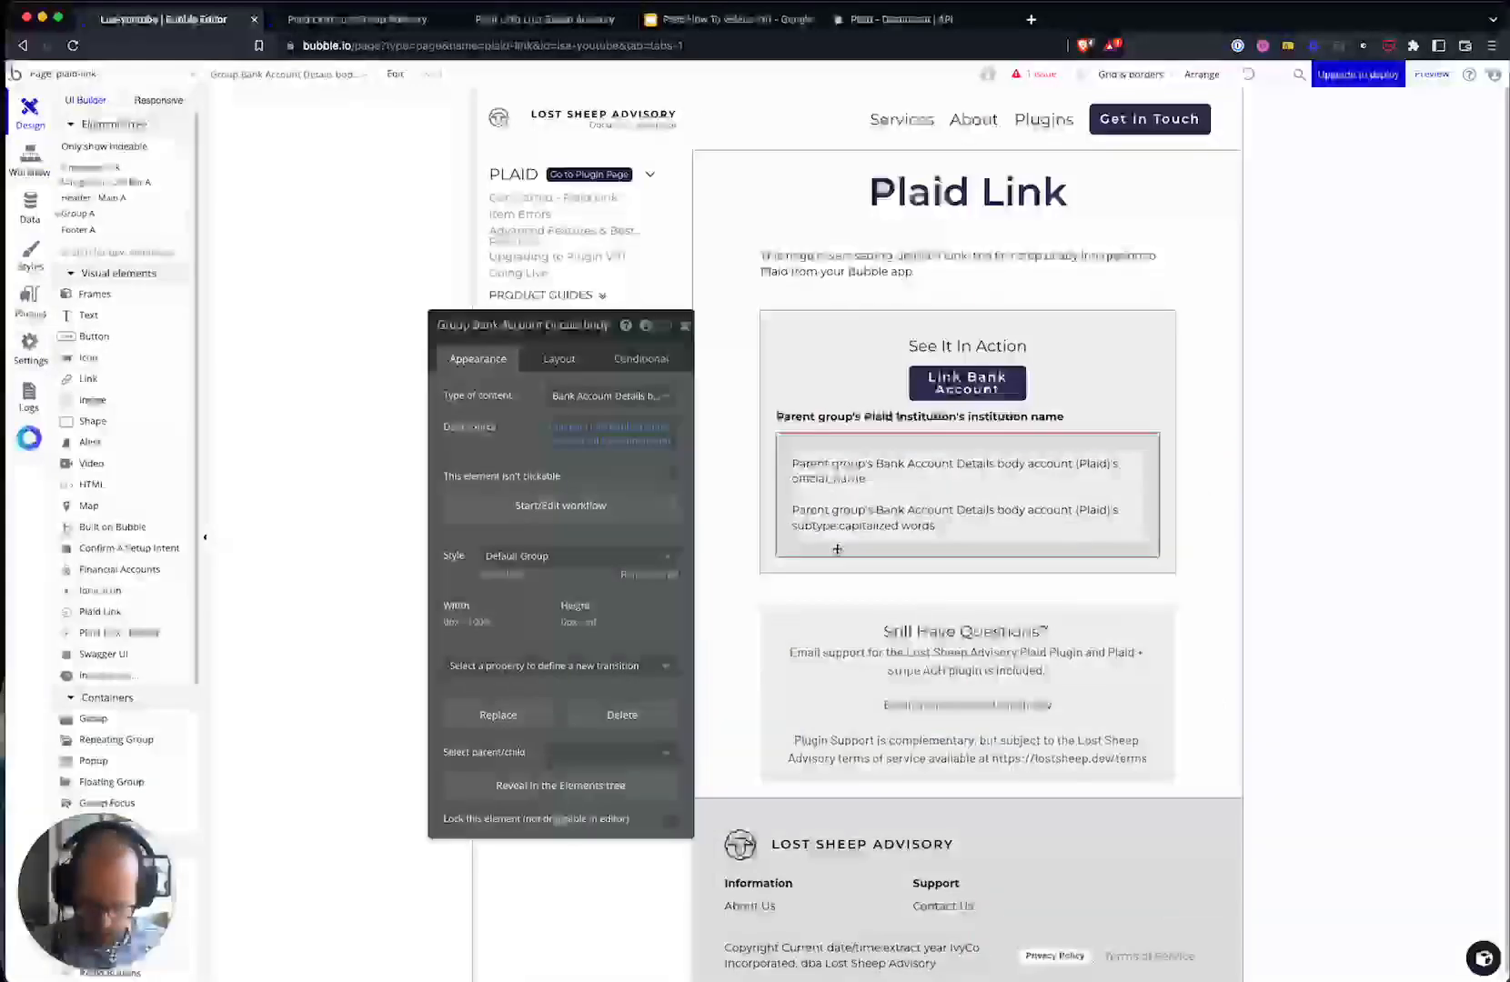
# - Paste a copy of the account details group into Group Plaid Link, placed last
pyautogui.click(926, 567)
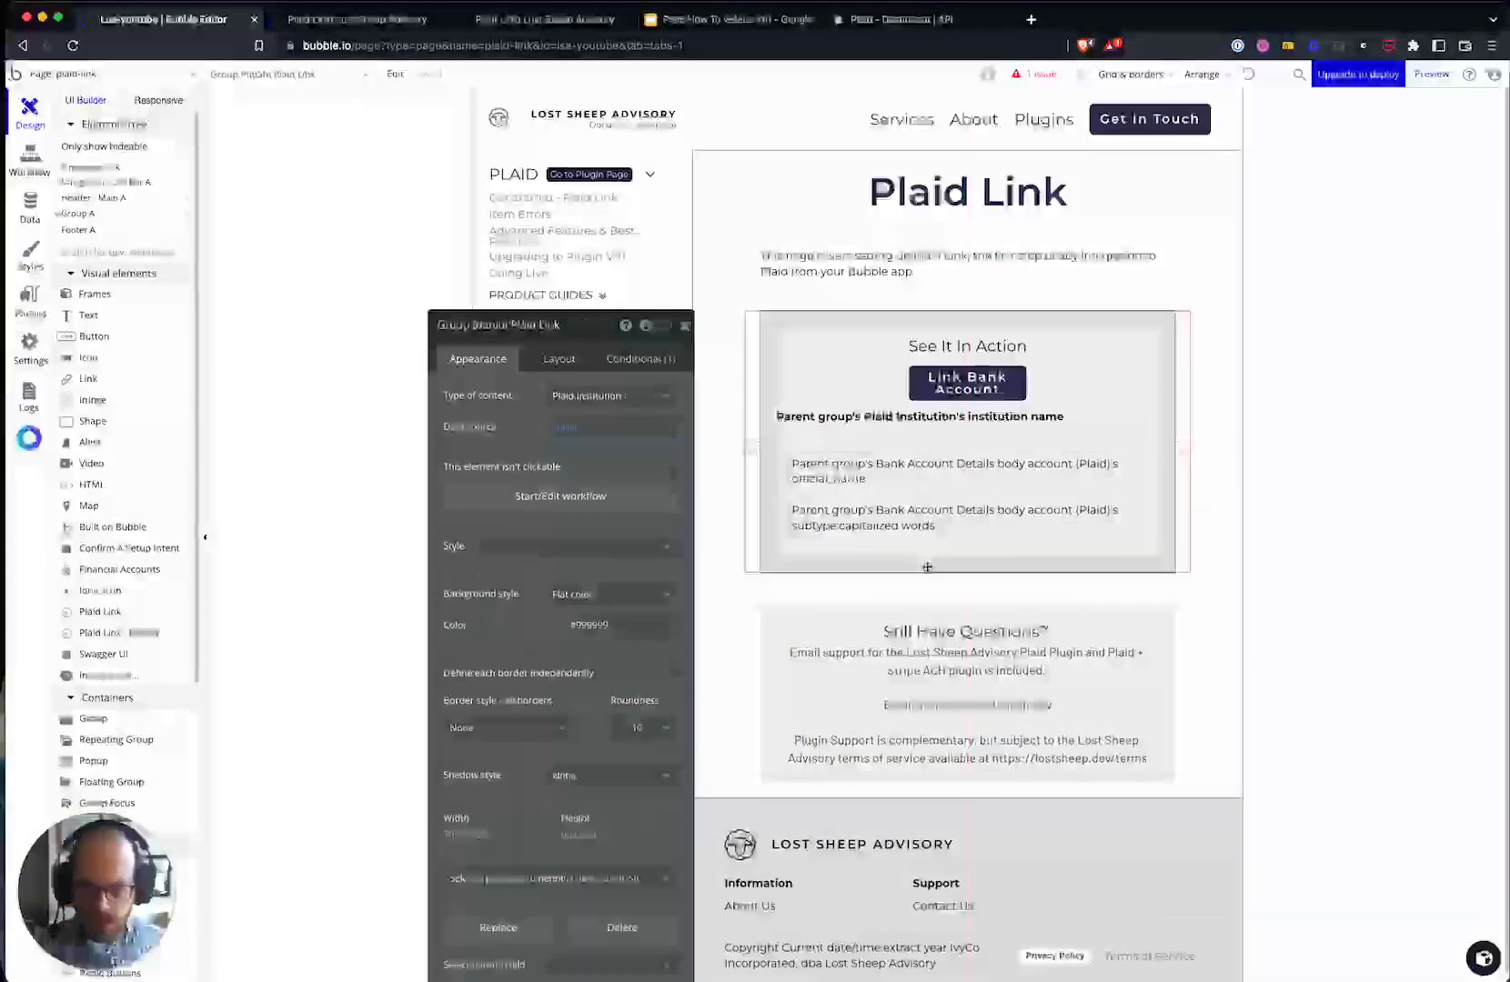
pyautogui.press('super+v')
pyautogui.click(549, 370)
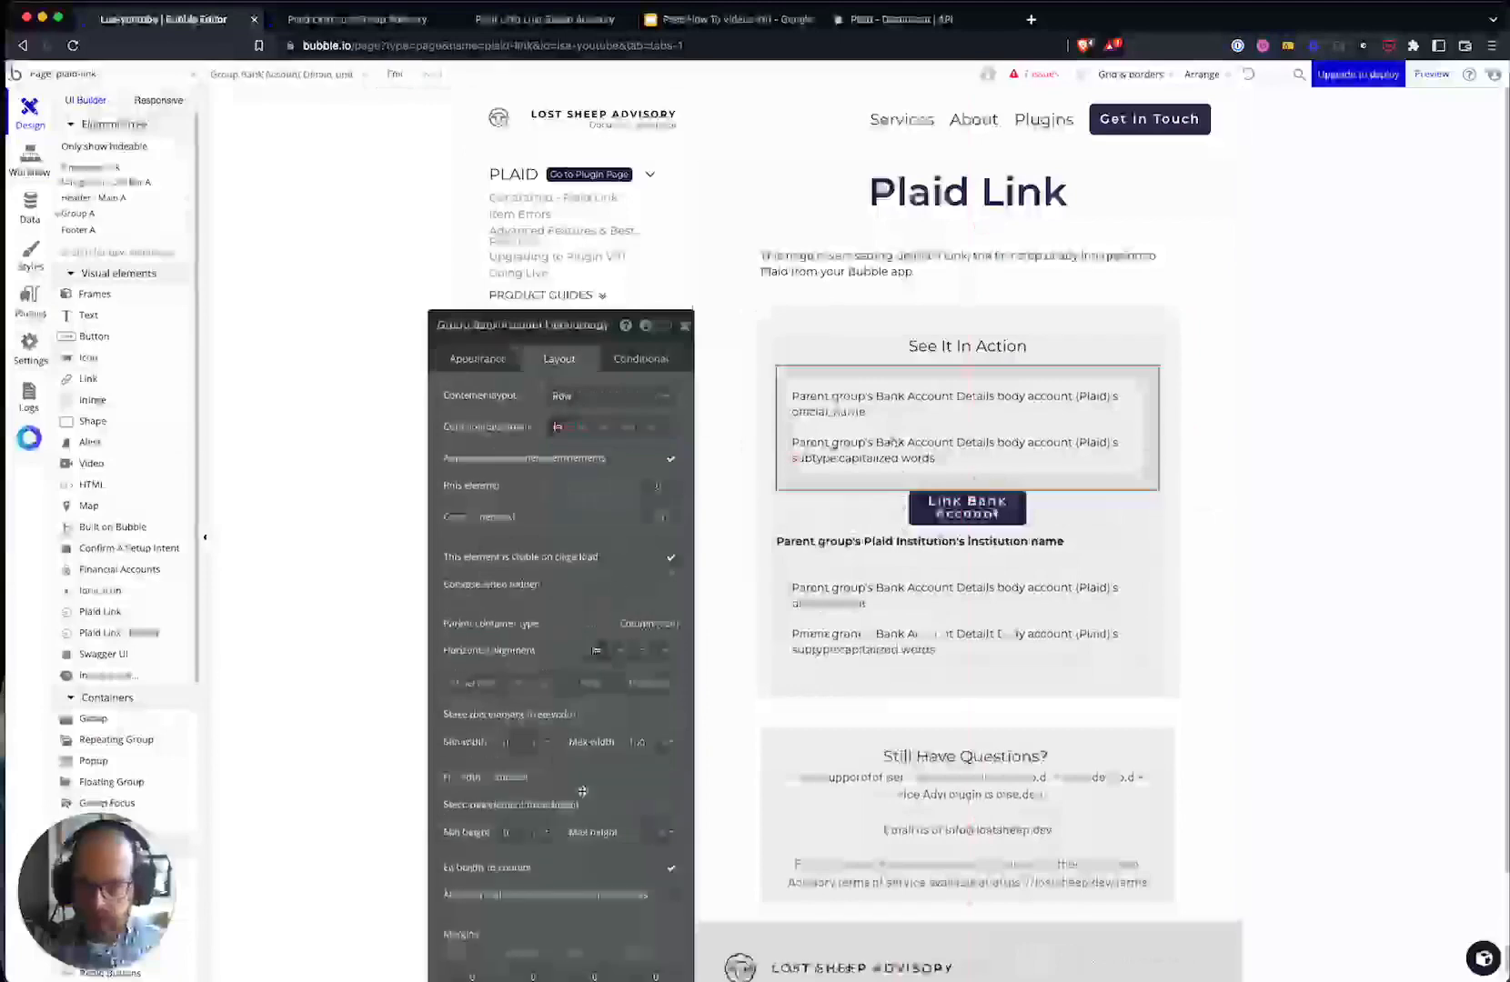
pyautogui.click(634, 684)
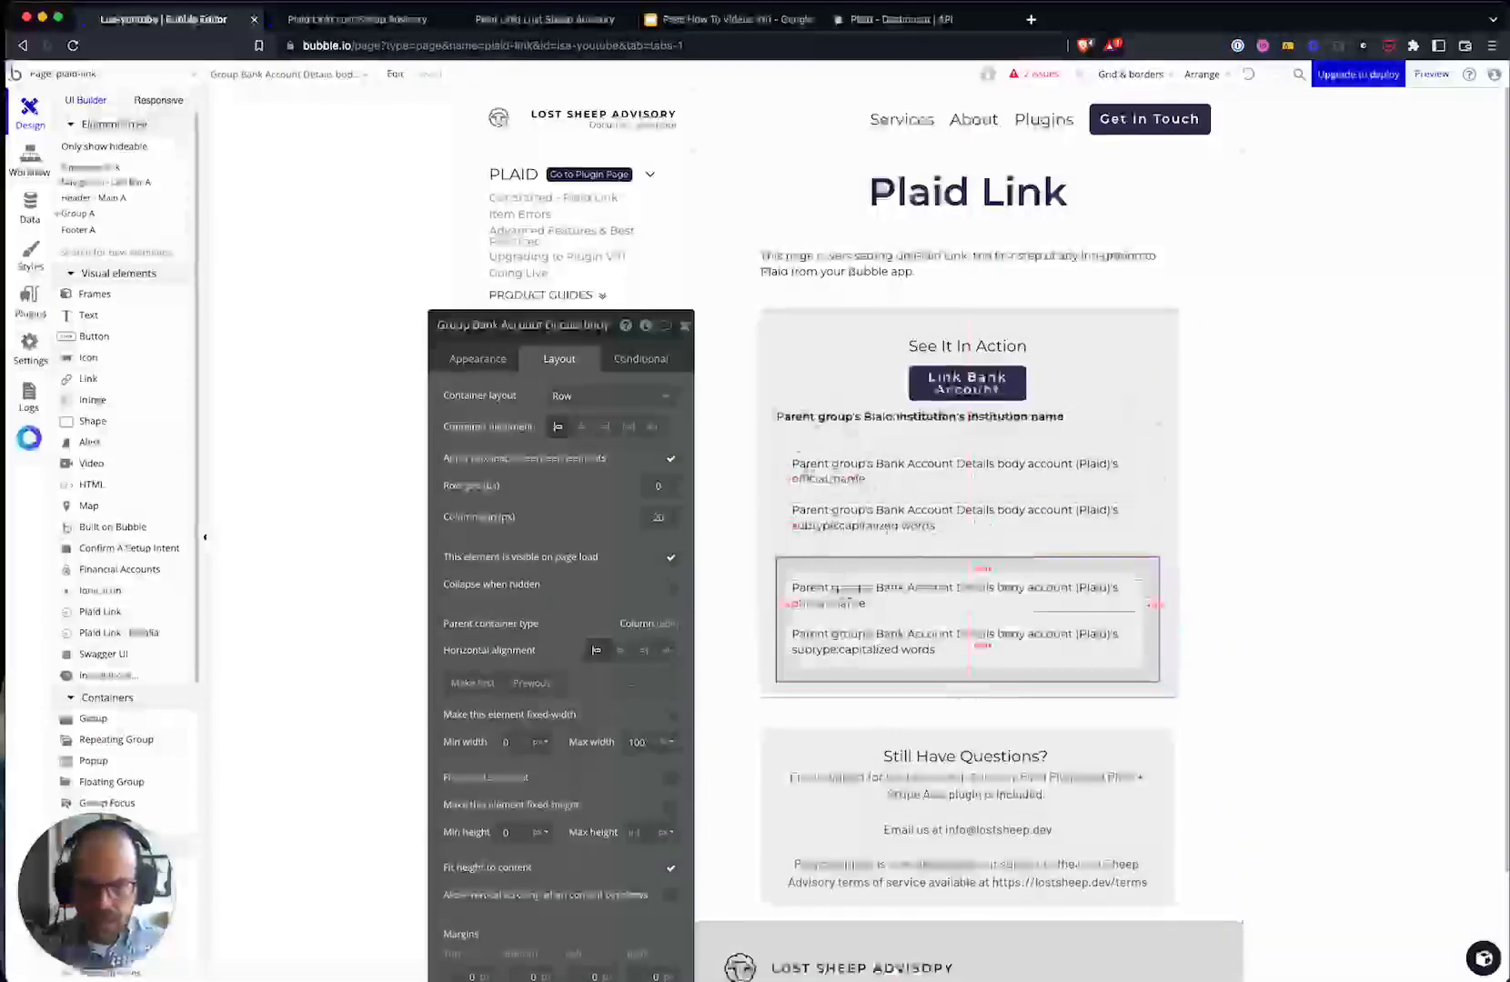
pyautogui.scroll(-1, 847, 593)
pyautogui.click(489, 364)
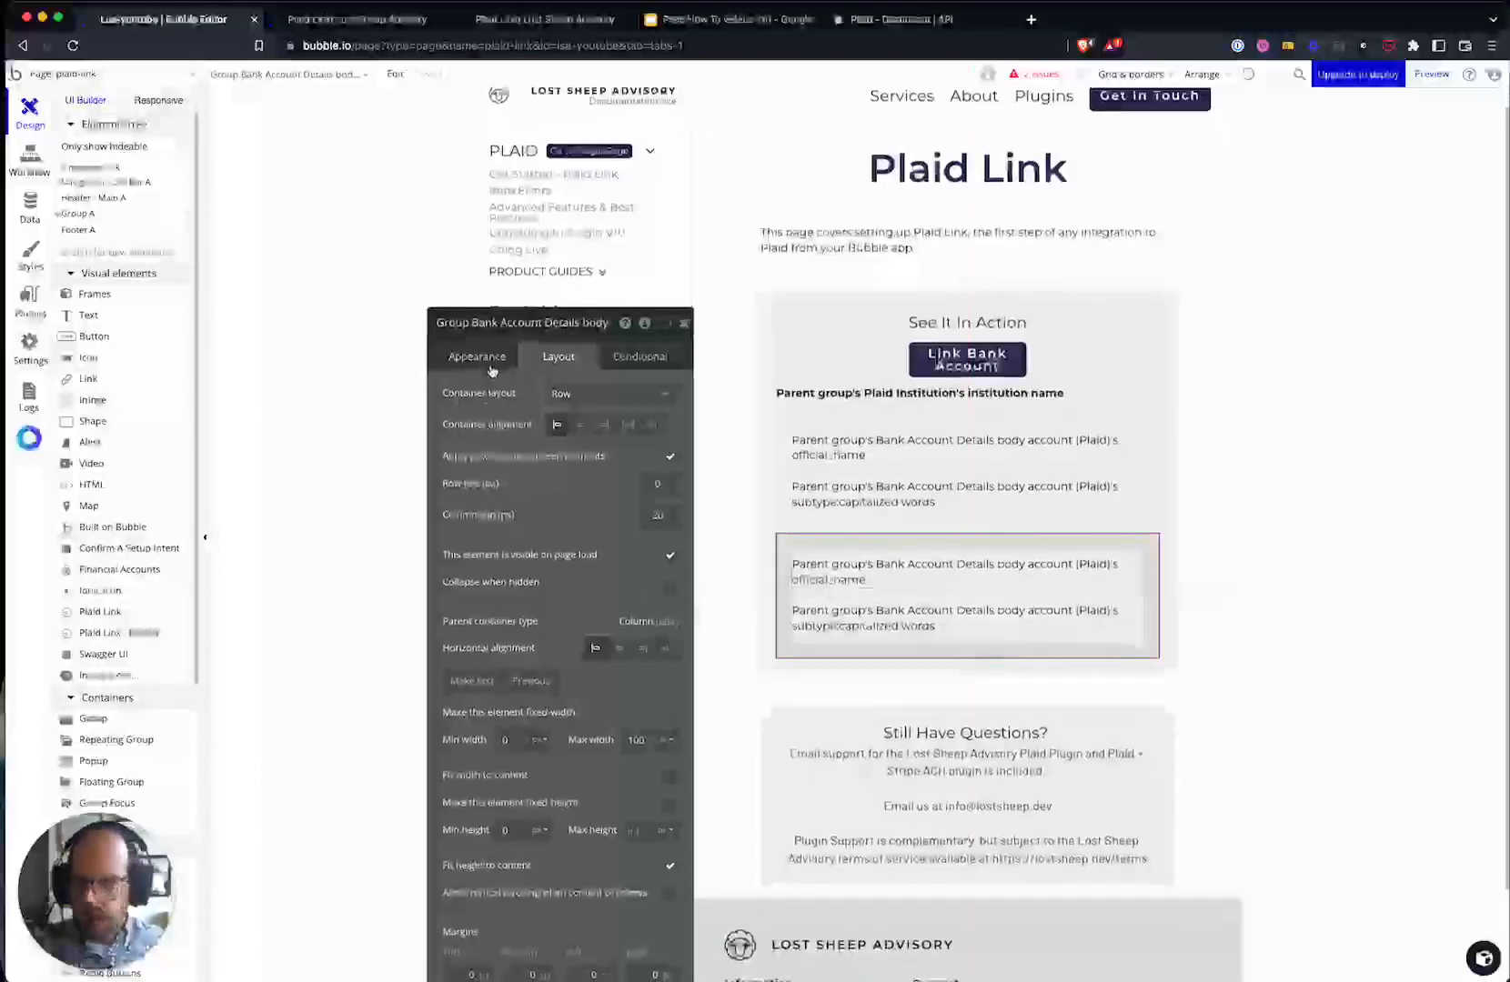
# - Set the copy's content type to Plaid Account and clear its broken data source
pyautogui.click(617, 397)
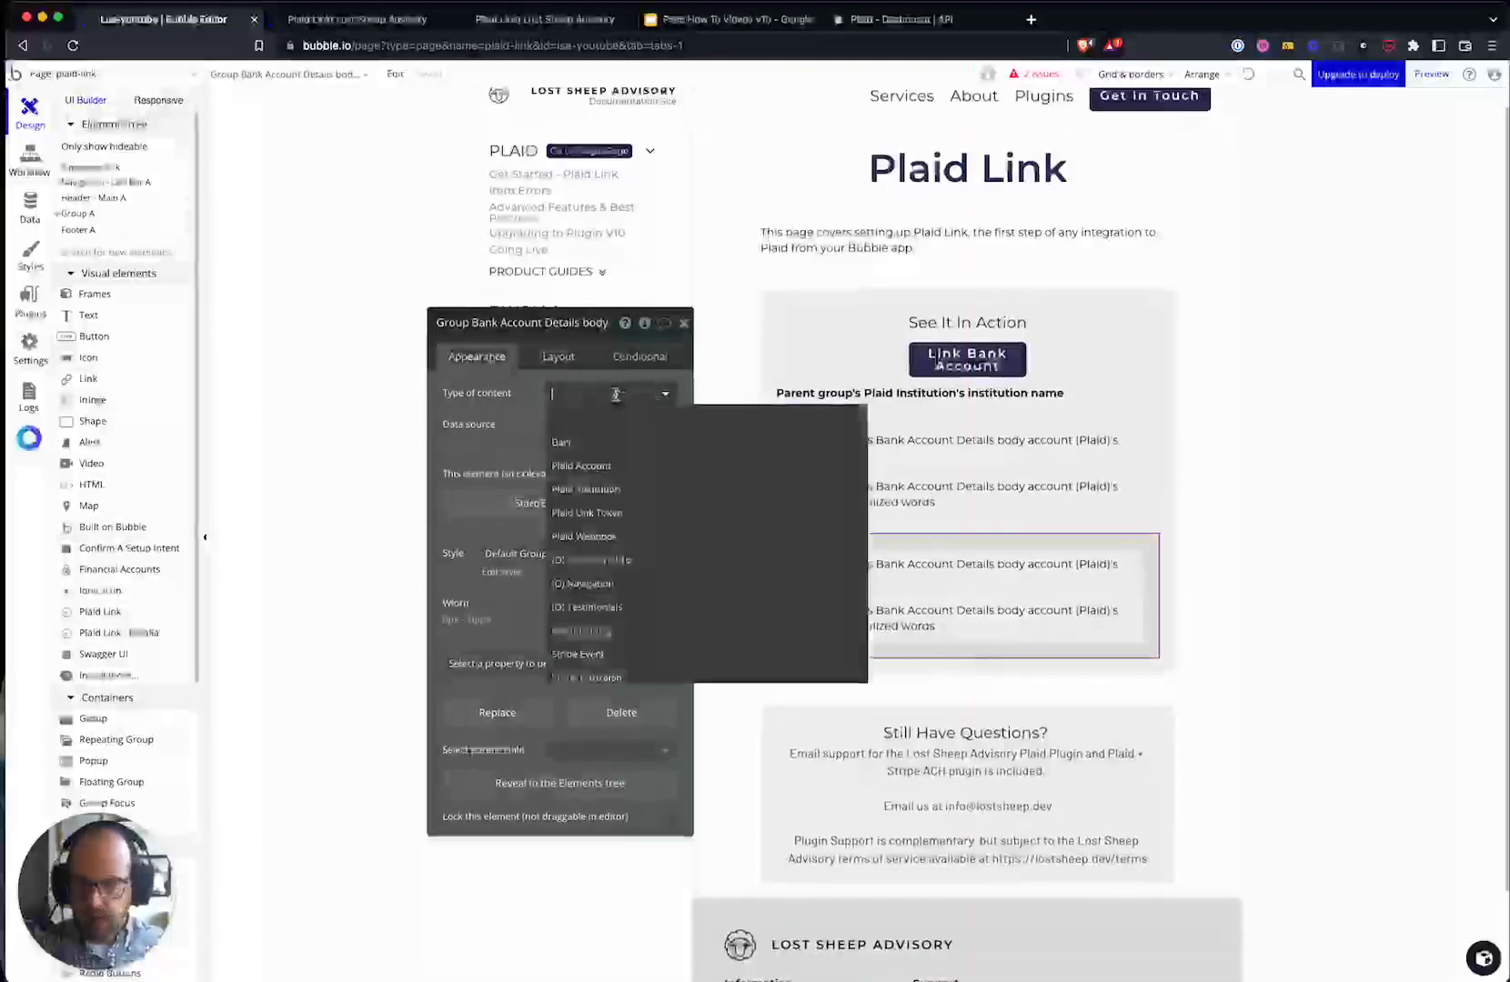
pyautogui.click(578, 460)
pyautogui.rightClick(585, 434)
pyautogui.click(678, 432)
# - Make the copy's data source Do a search for Plaid Accounts, then begin replacing the element
pyautogui.click(561, 430)
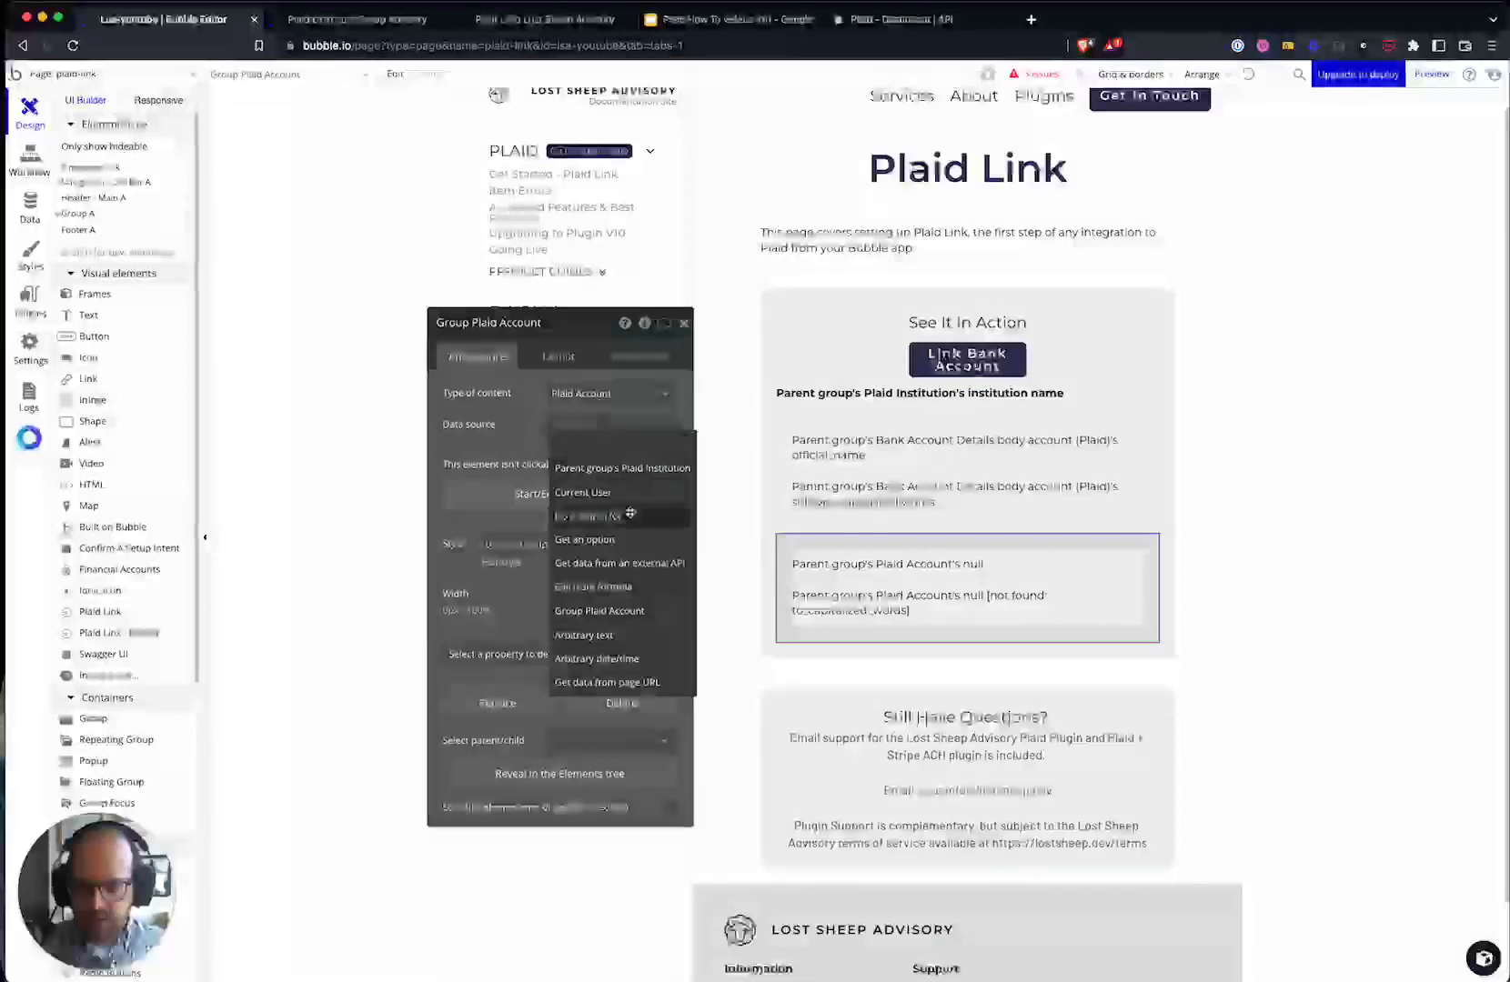
pyautogui.click(587, 516)
pyautogui.click(850, 360)
pyautogui.write('acc')
pyautogui.click(850, 383)
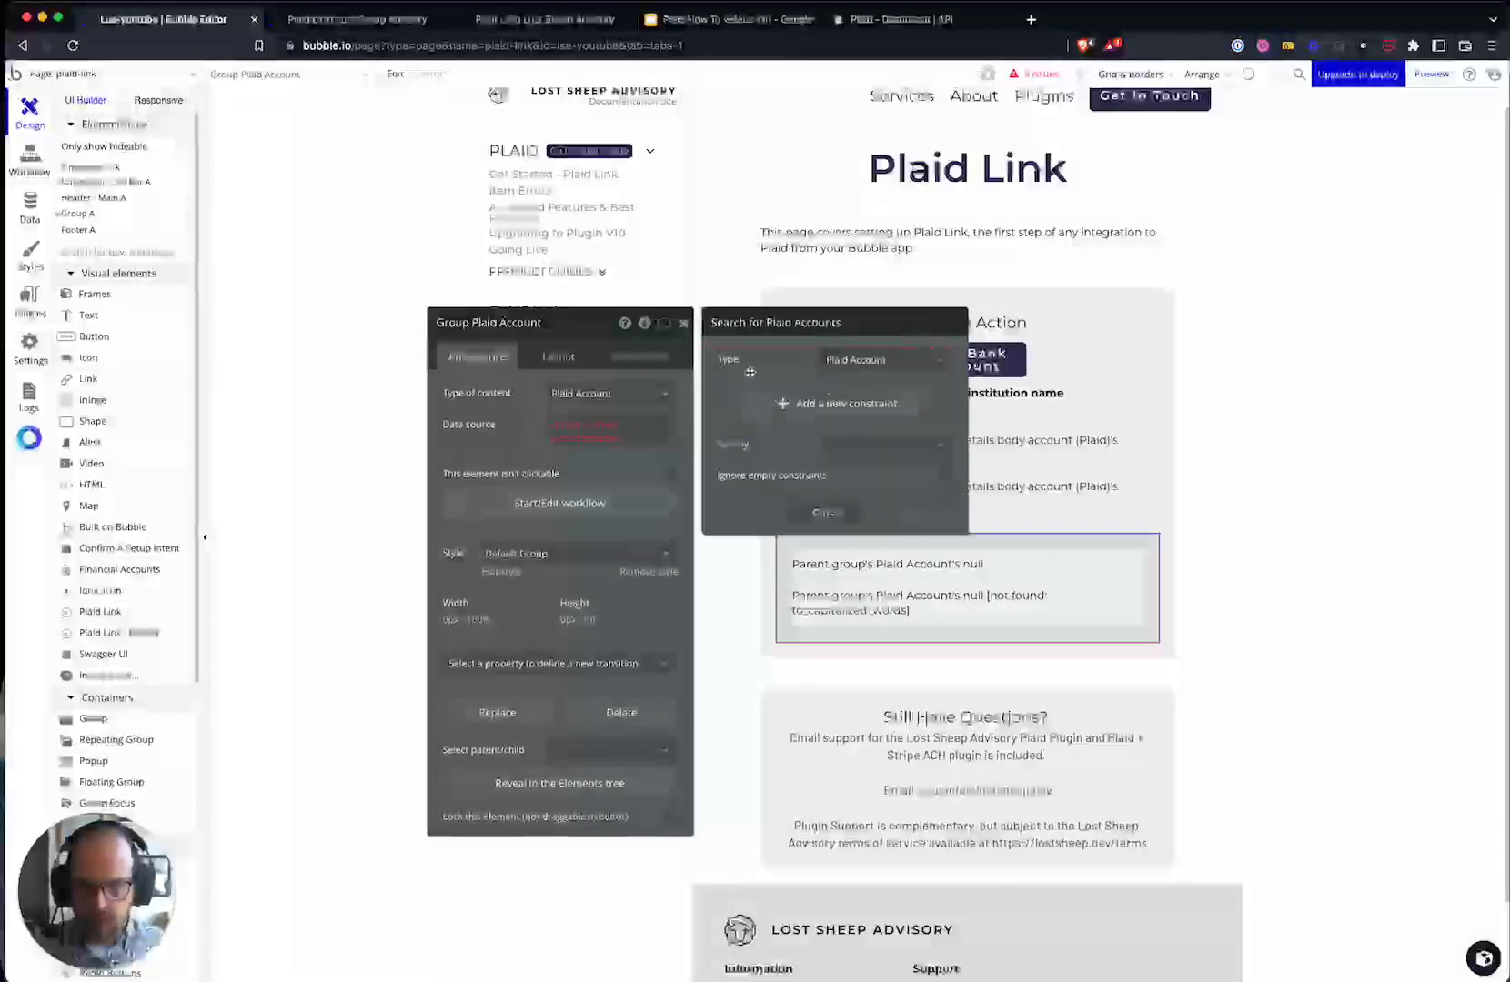
pyautogui.click(610, 443)
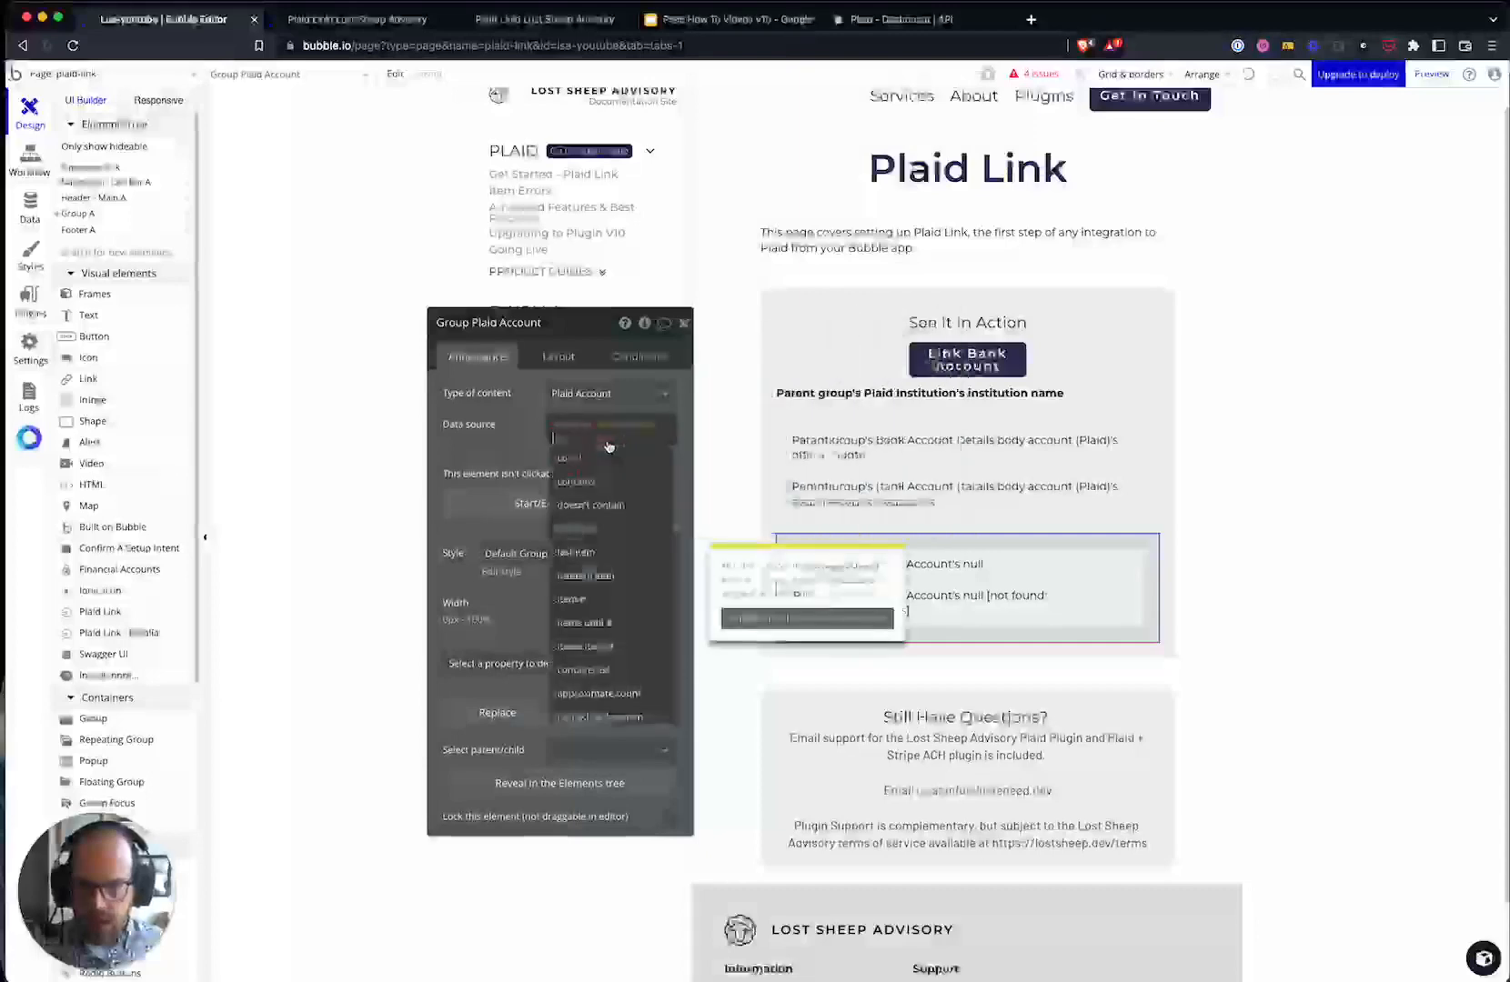
pyautogui.click(475, 431)
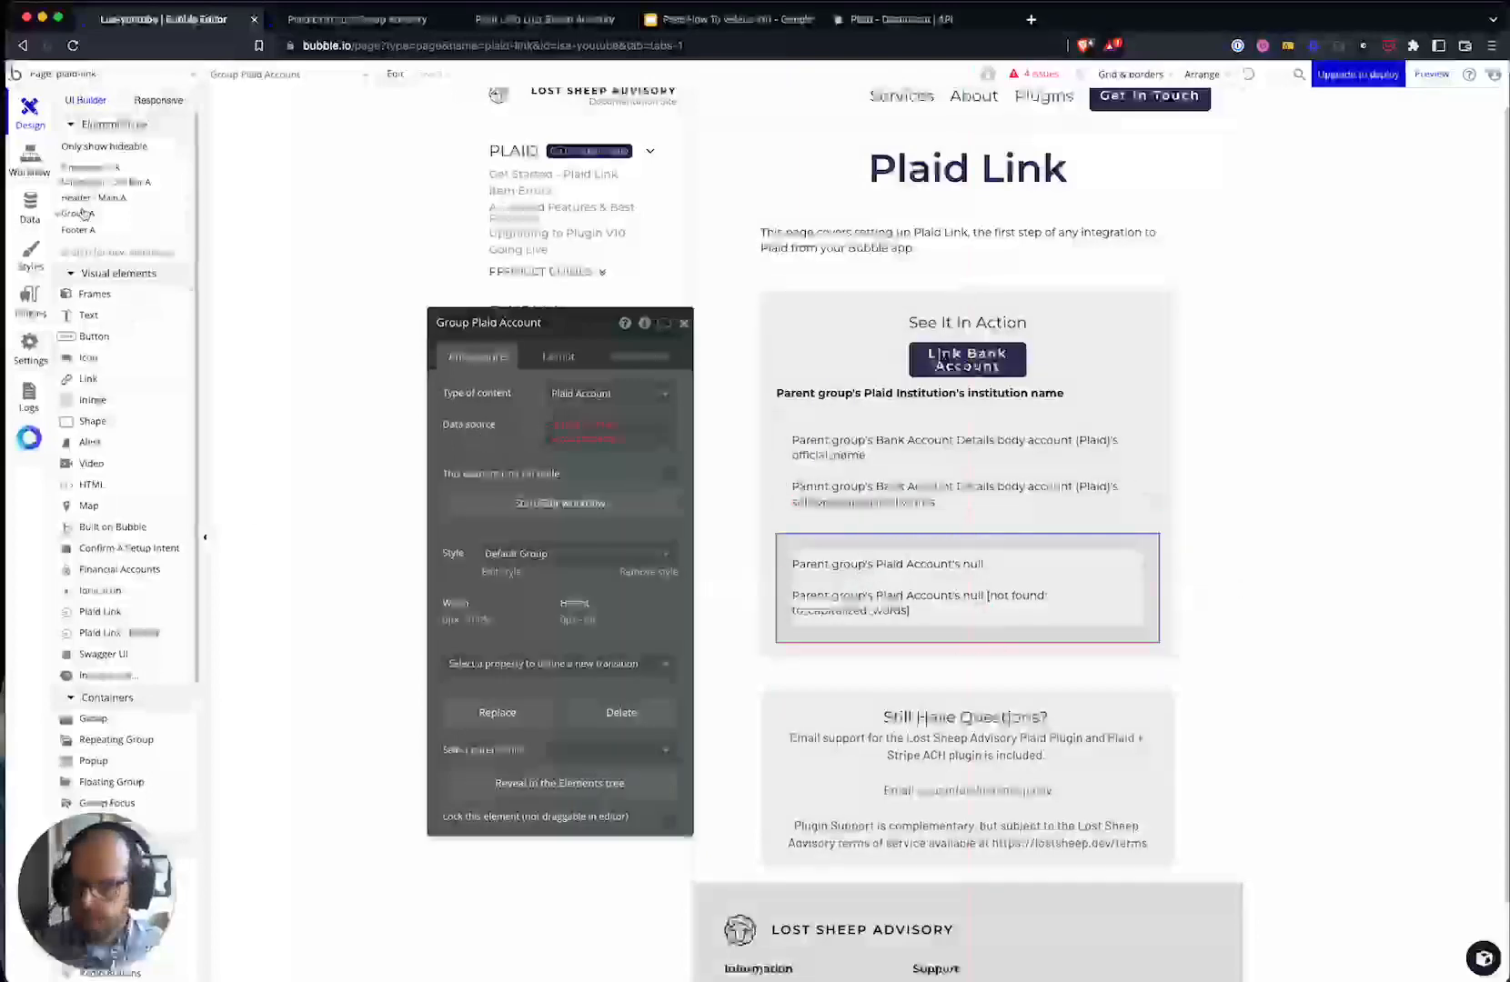
pyautogui.rightClick(1134, 550)
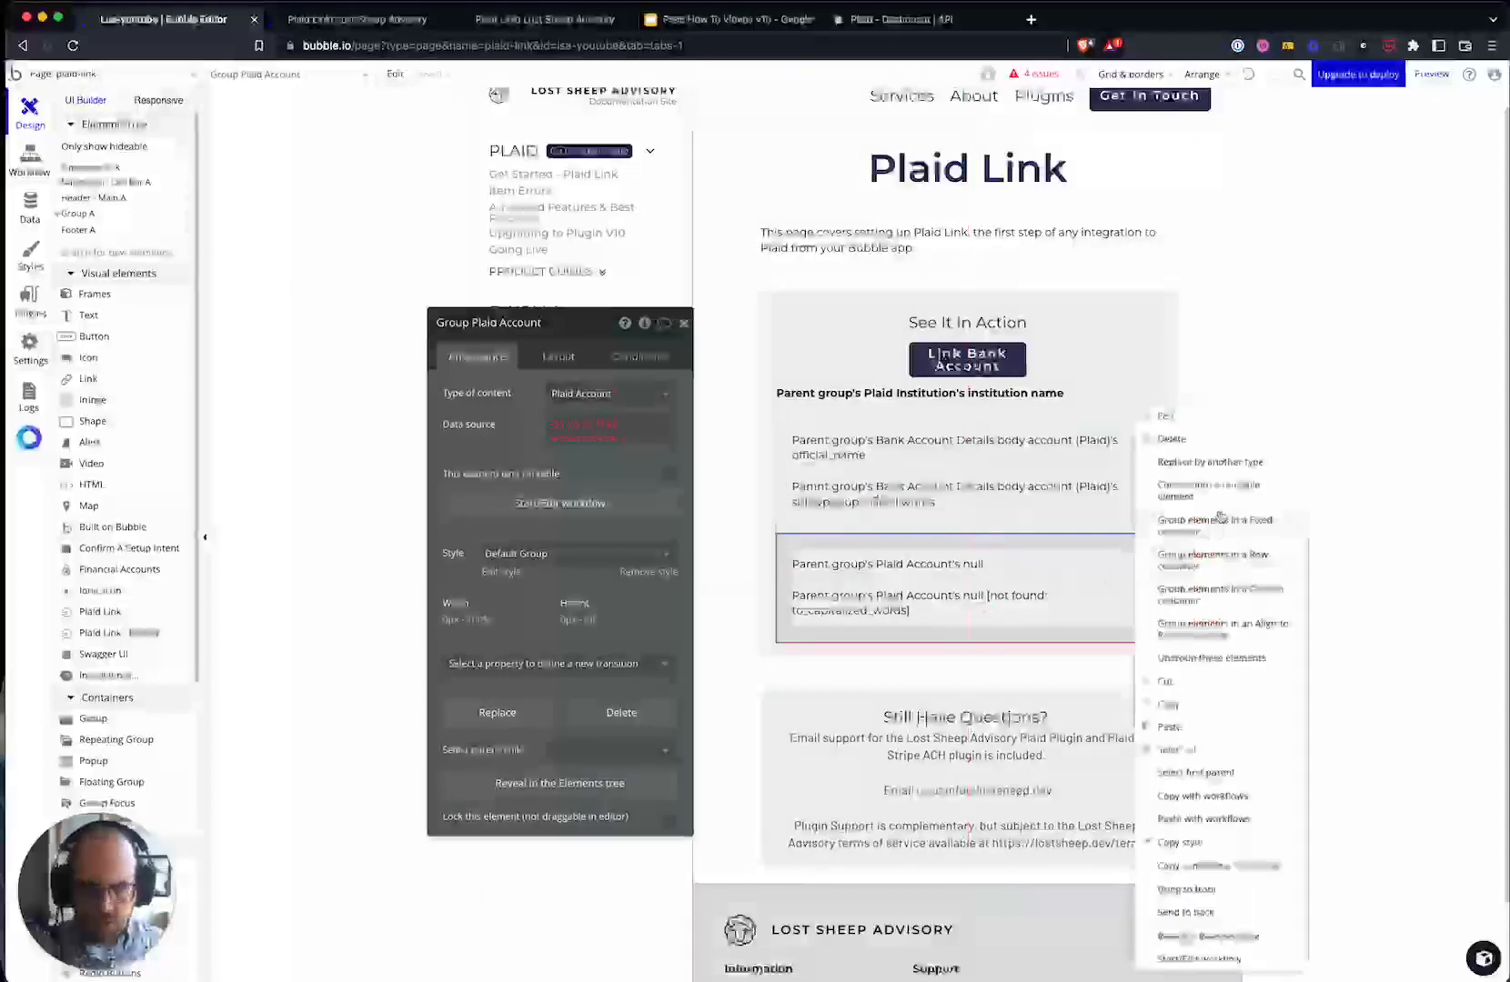
pyautogui.click(1236, 484)
# - Convert the group into a repeating group whose rows size themselves
pyautogui.click(748, 252)
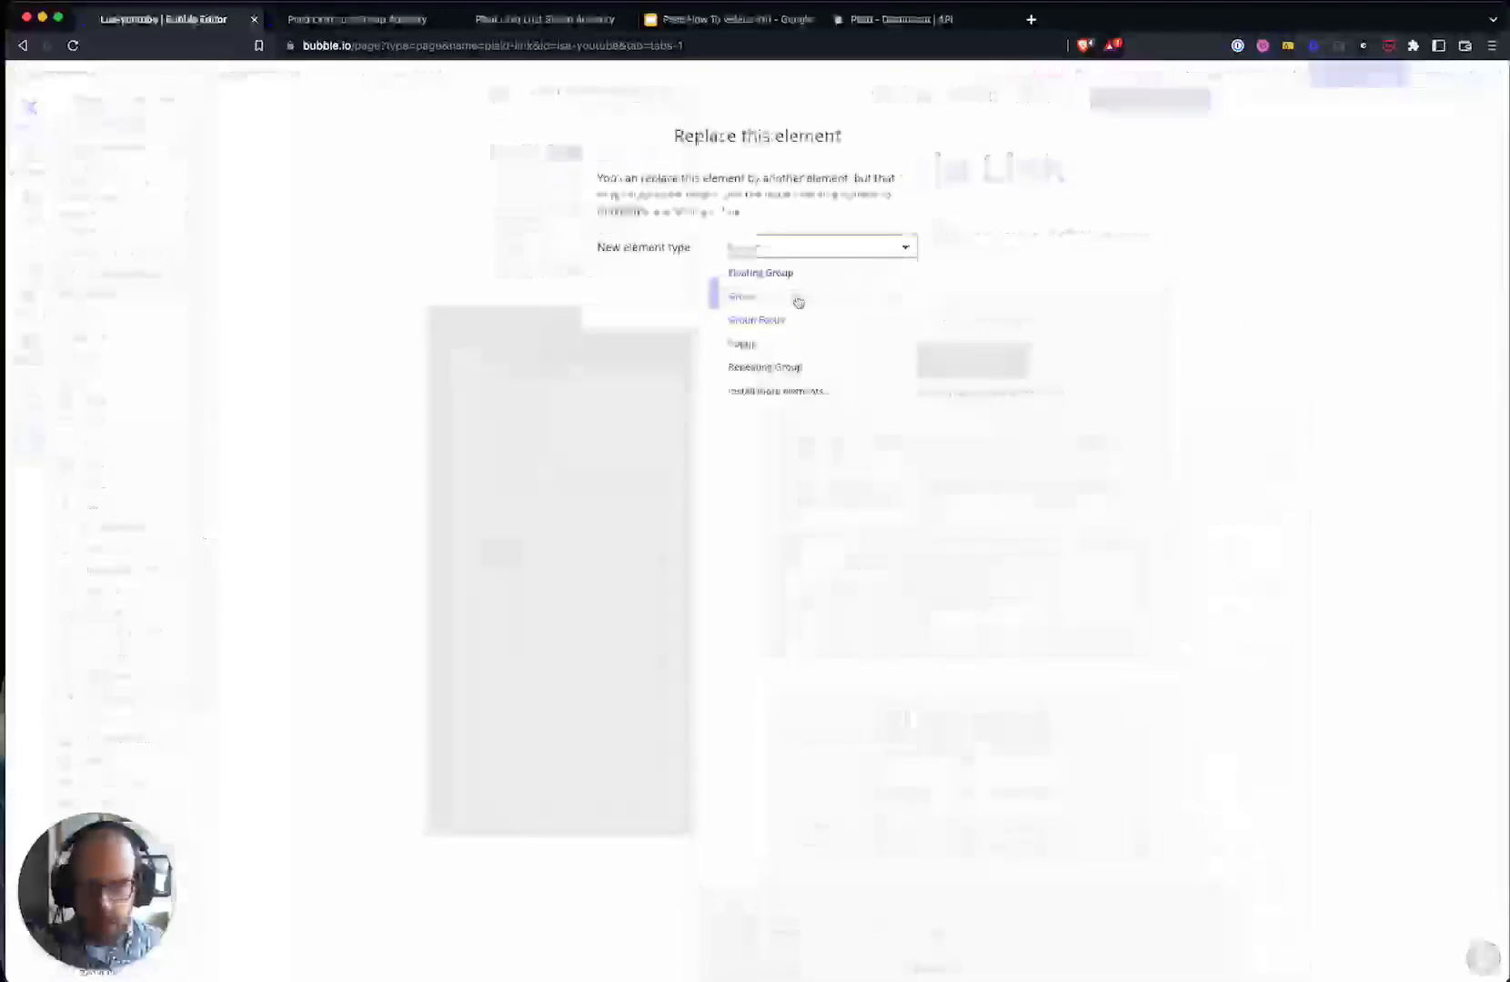
pyautogui.click(790, 366)
pyautogui.click(746, 294)
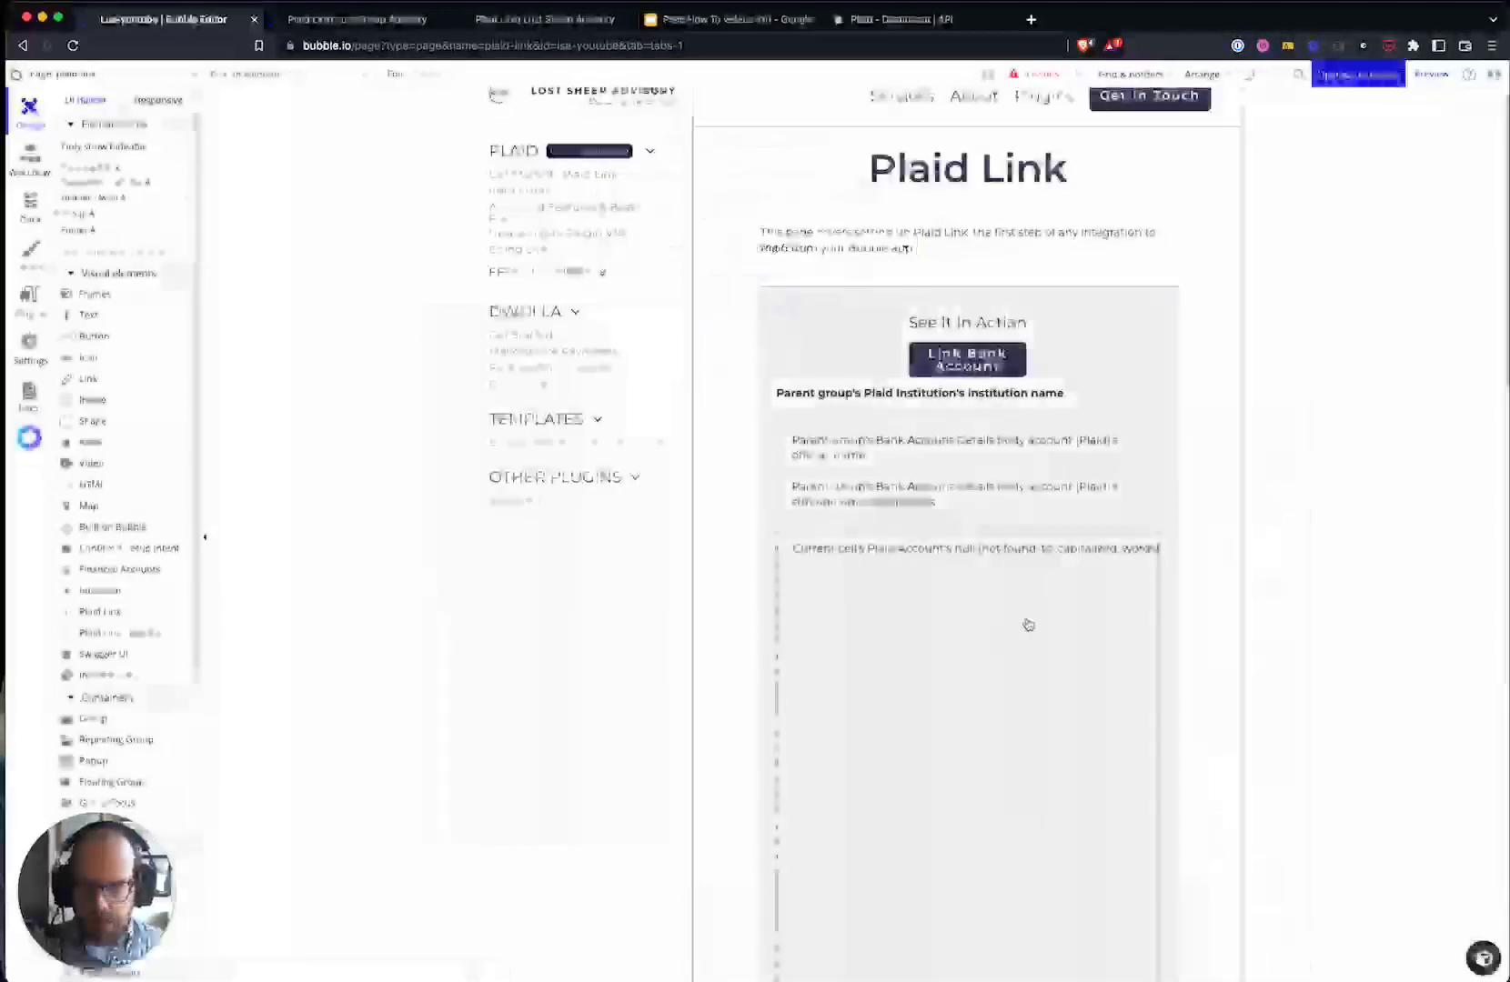
pyautogui.scroll(-5, 806, 701)
pyautogui.scroll(10, 969, 787)
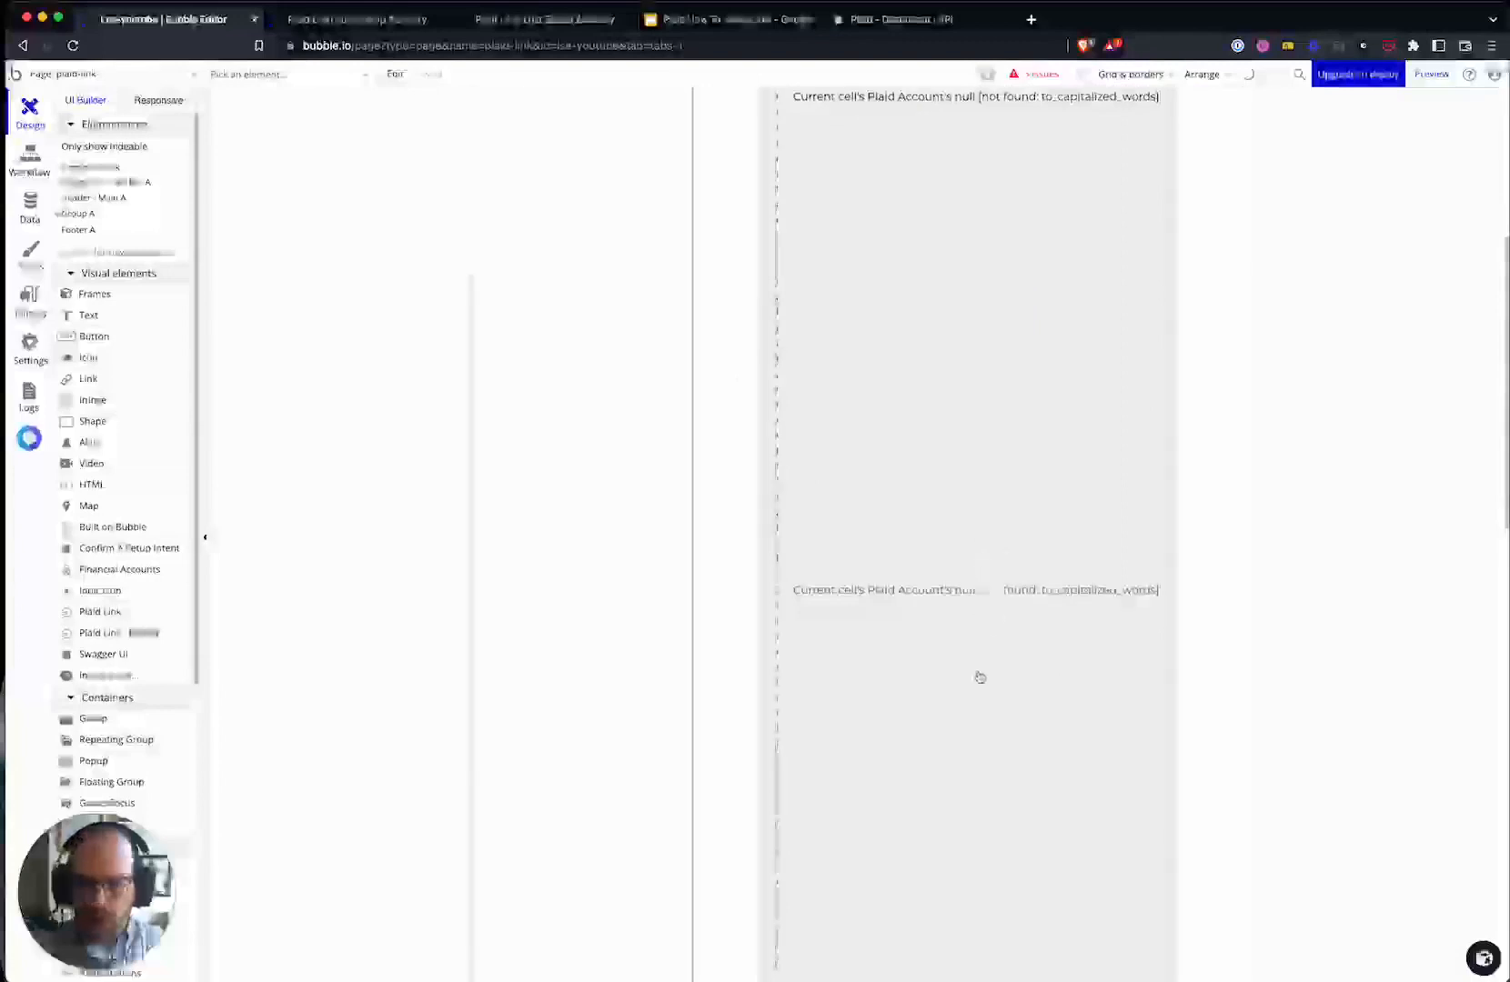
pyautogui.scroll(-5, 965, 781)
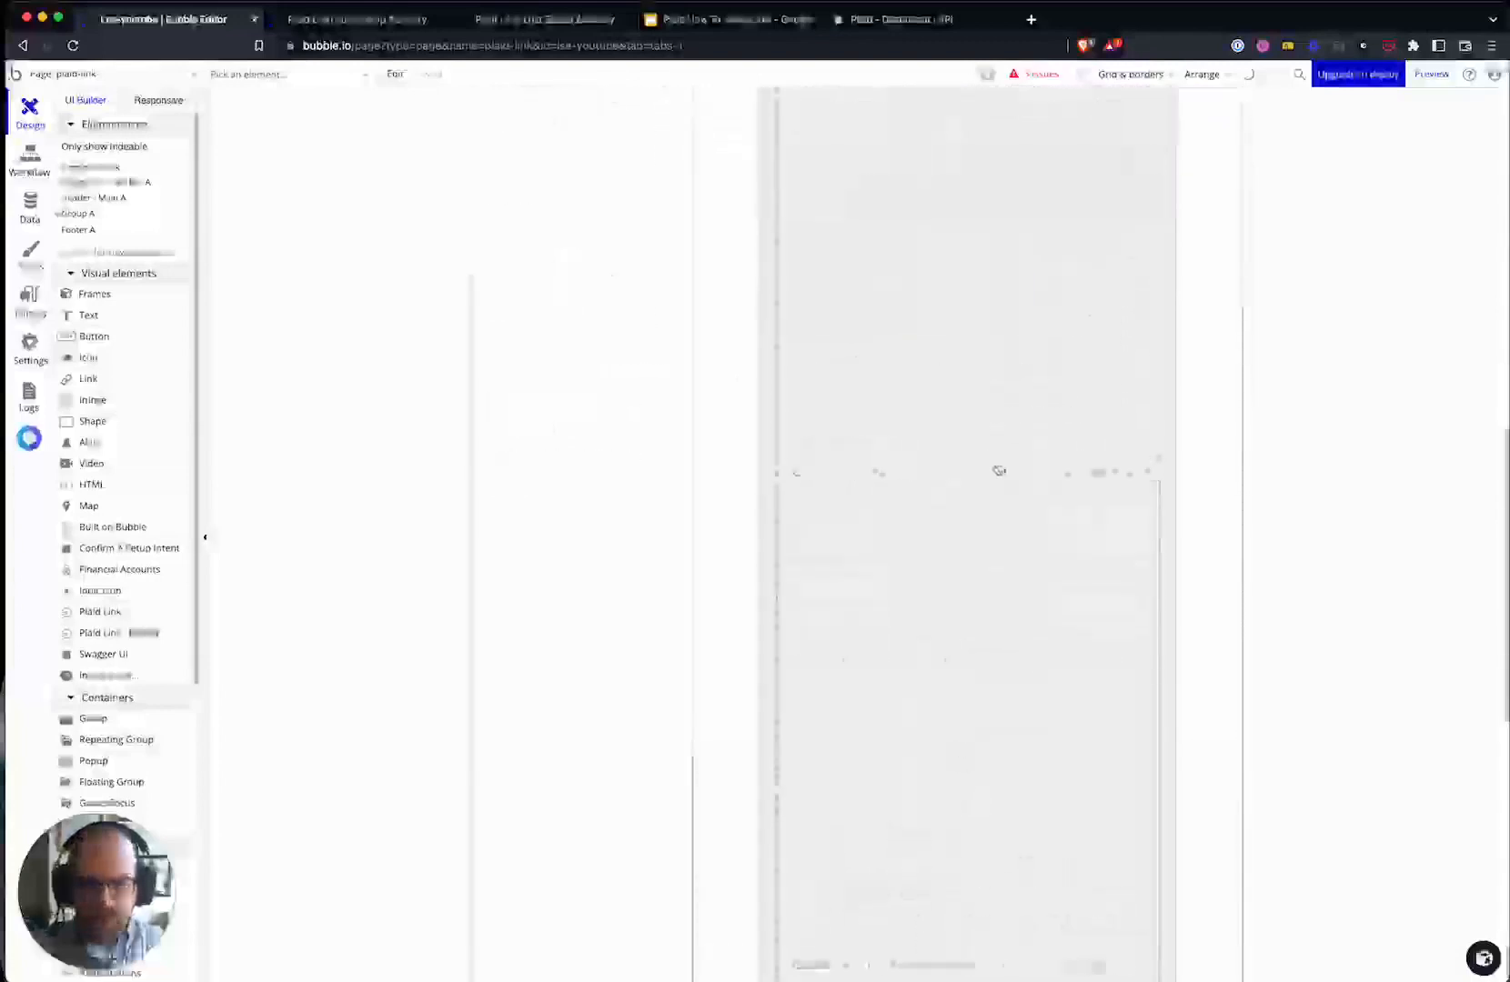
pyautogui.doubleClick(965, 781)
pyautogui.click(668, 483)
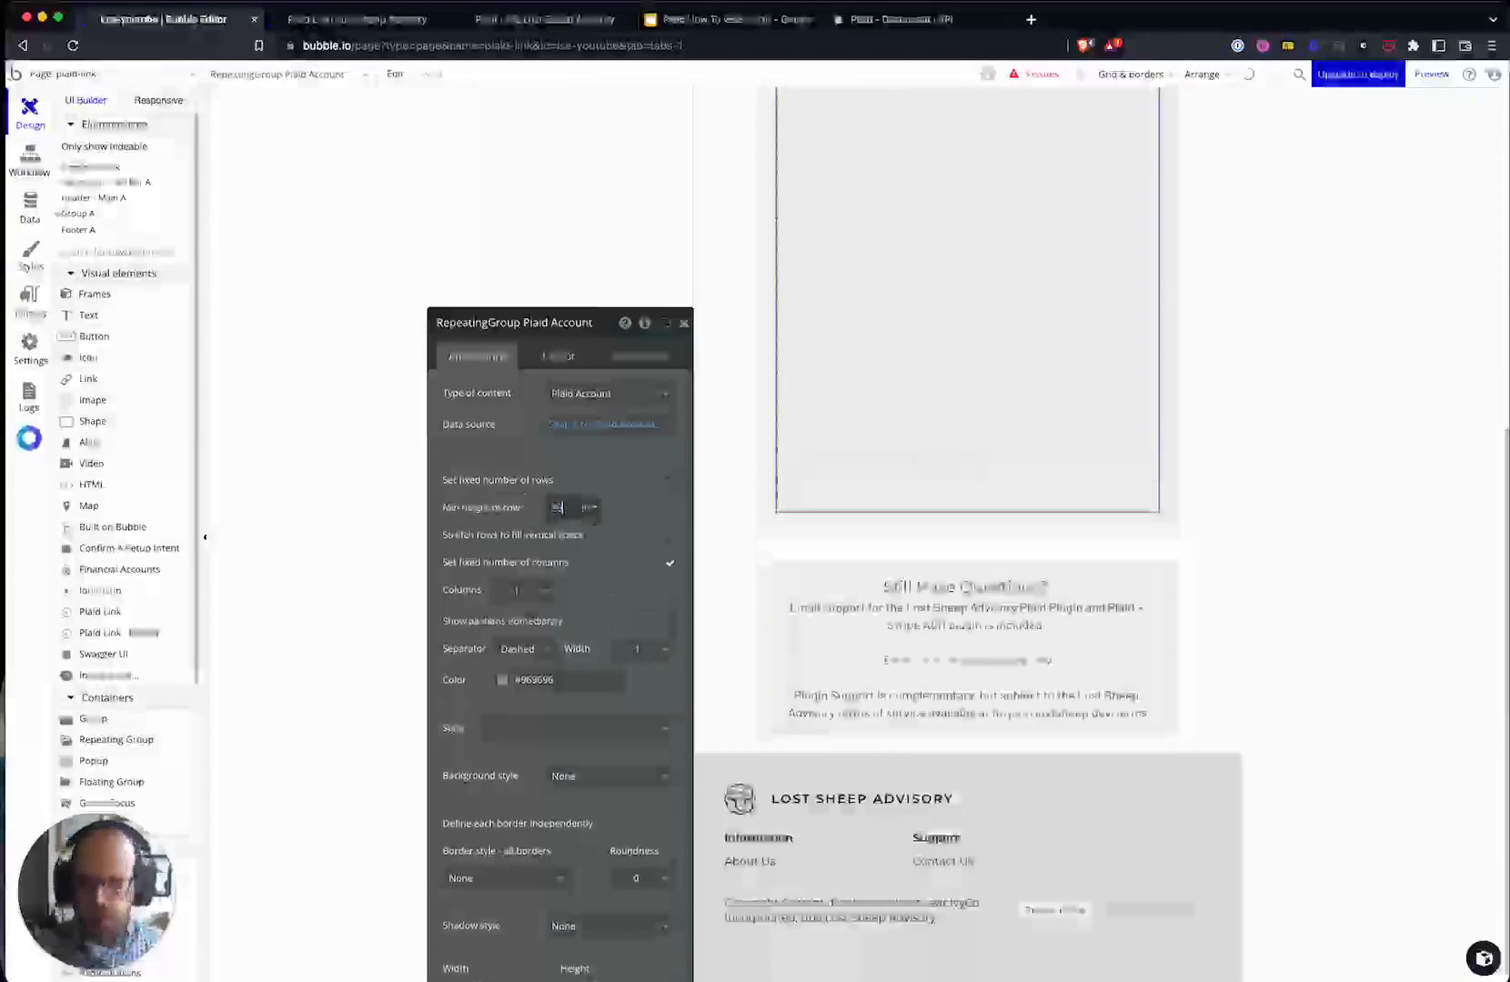
pyautogui.scroll(6, 1009, 655)
pyautogui.scroll(-3, 1008, 654)
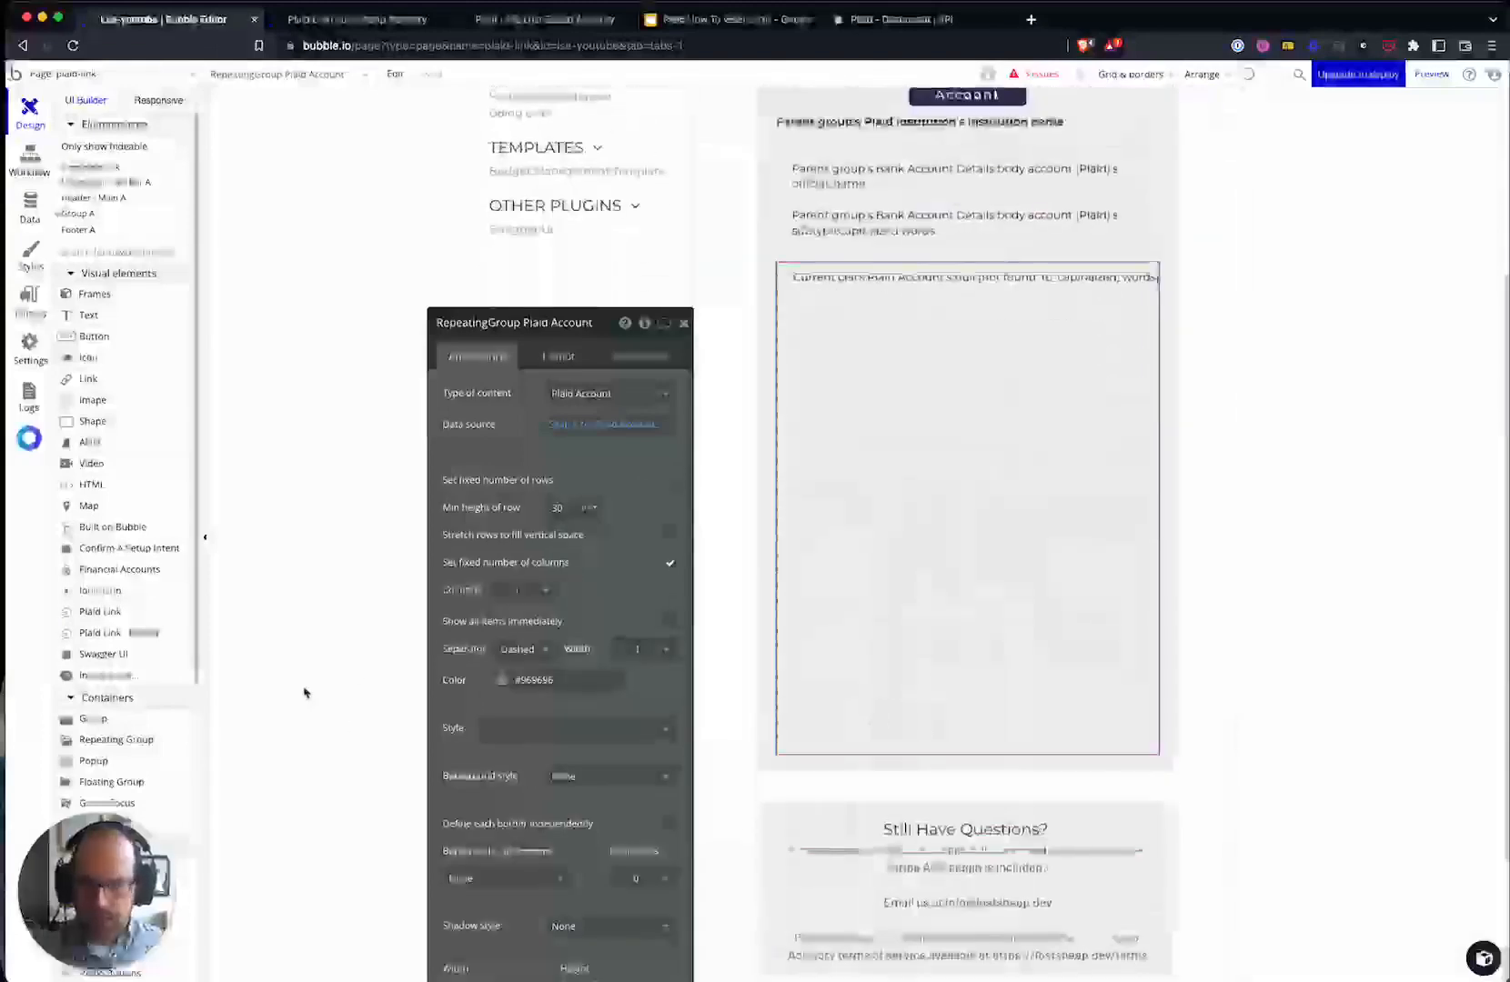
# - Make the cell's text show each Plaid Account's name with a valid expression
pyautogui.click(778, 364)
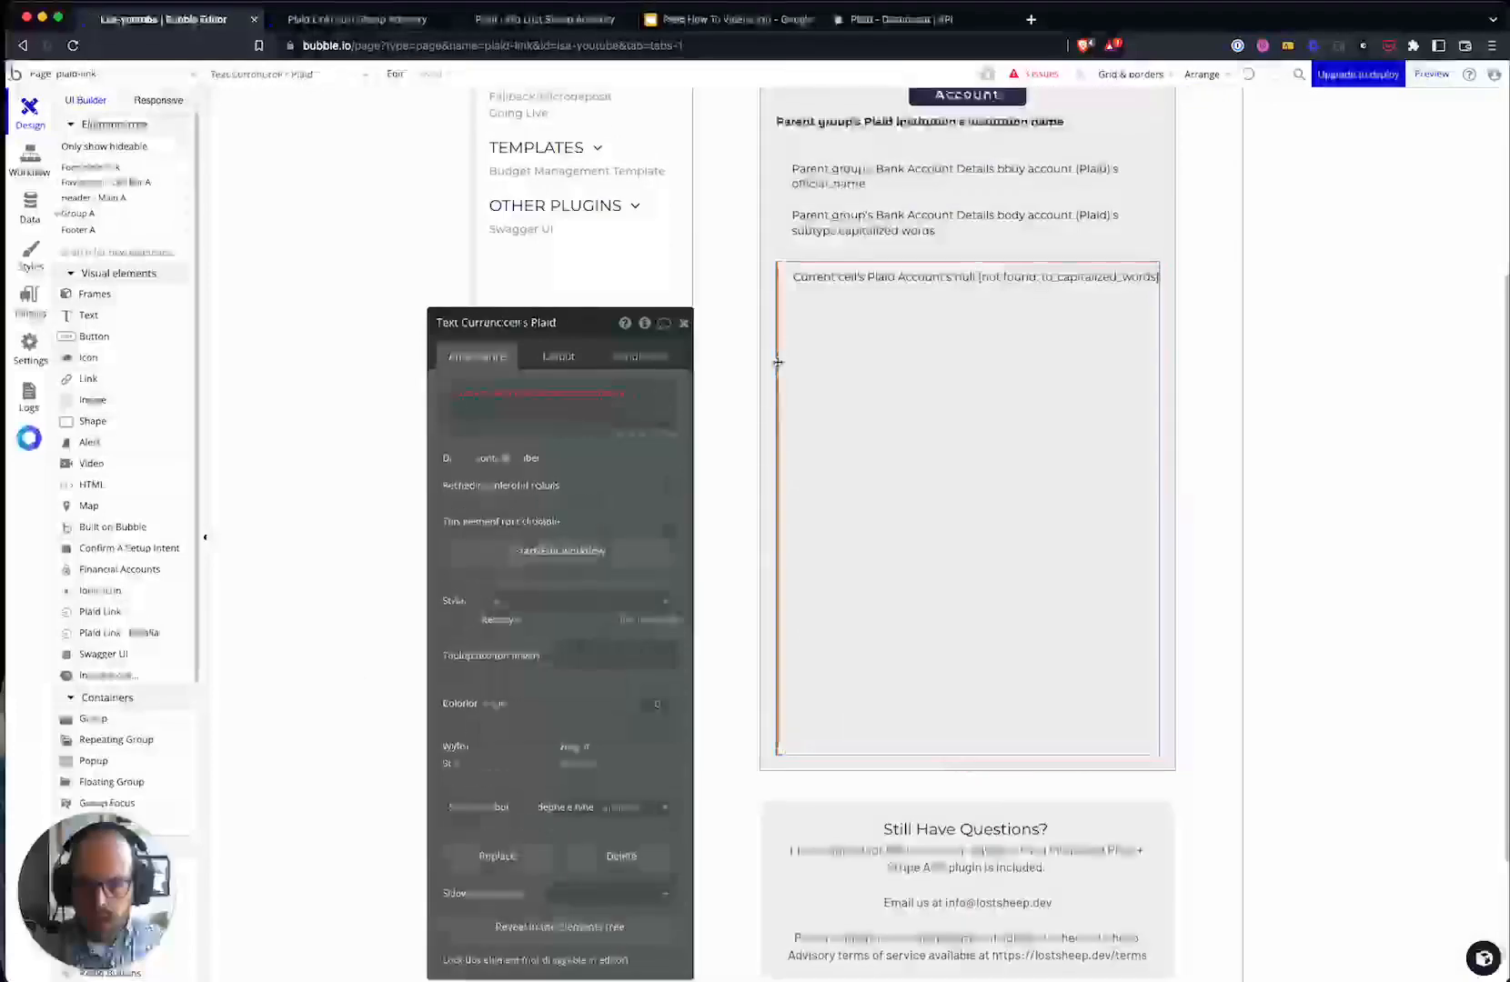
pyautogui.click(602, 397)
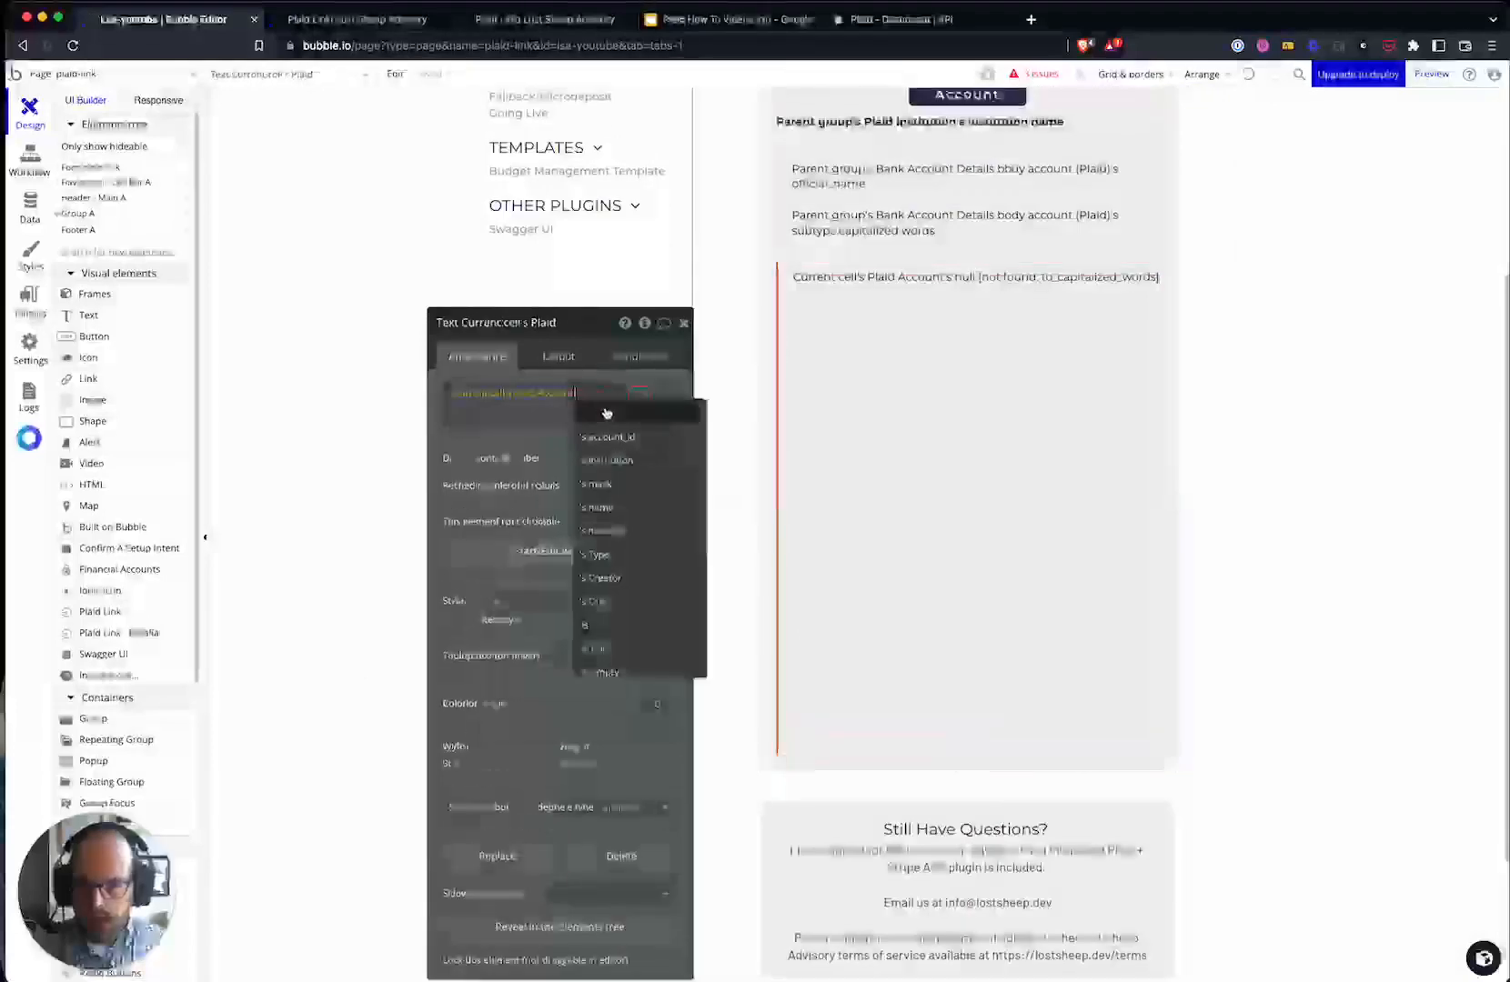
pyautogui.click(630, 508)
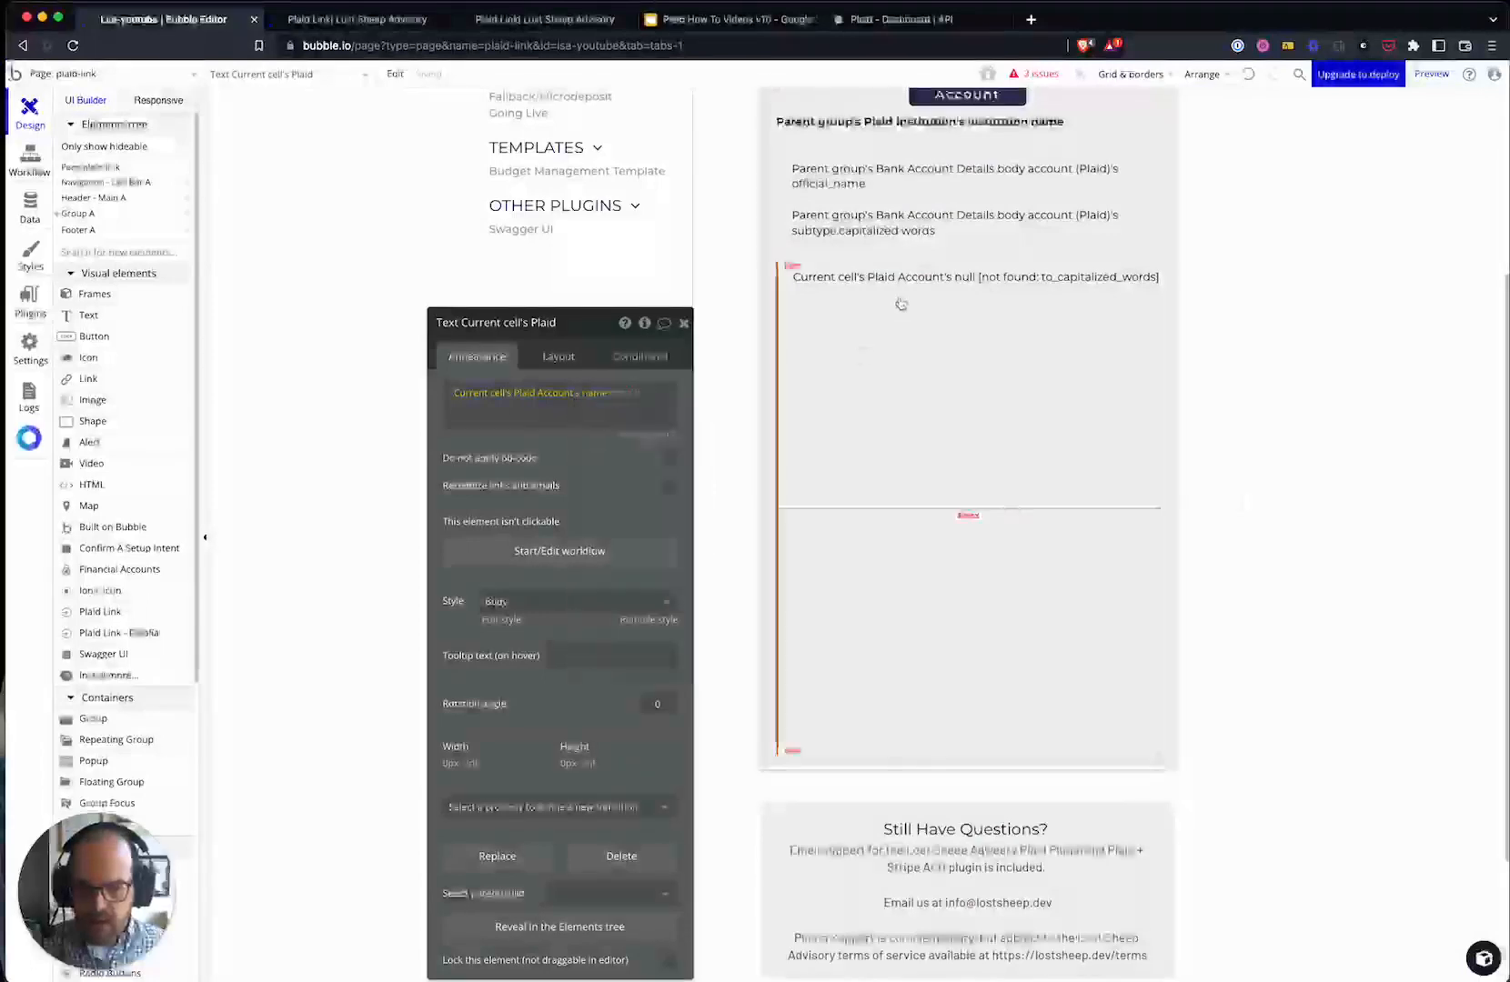
pyautogui.click(600, 403)
pyautogui.click(641, 533)
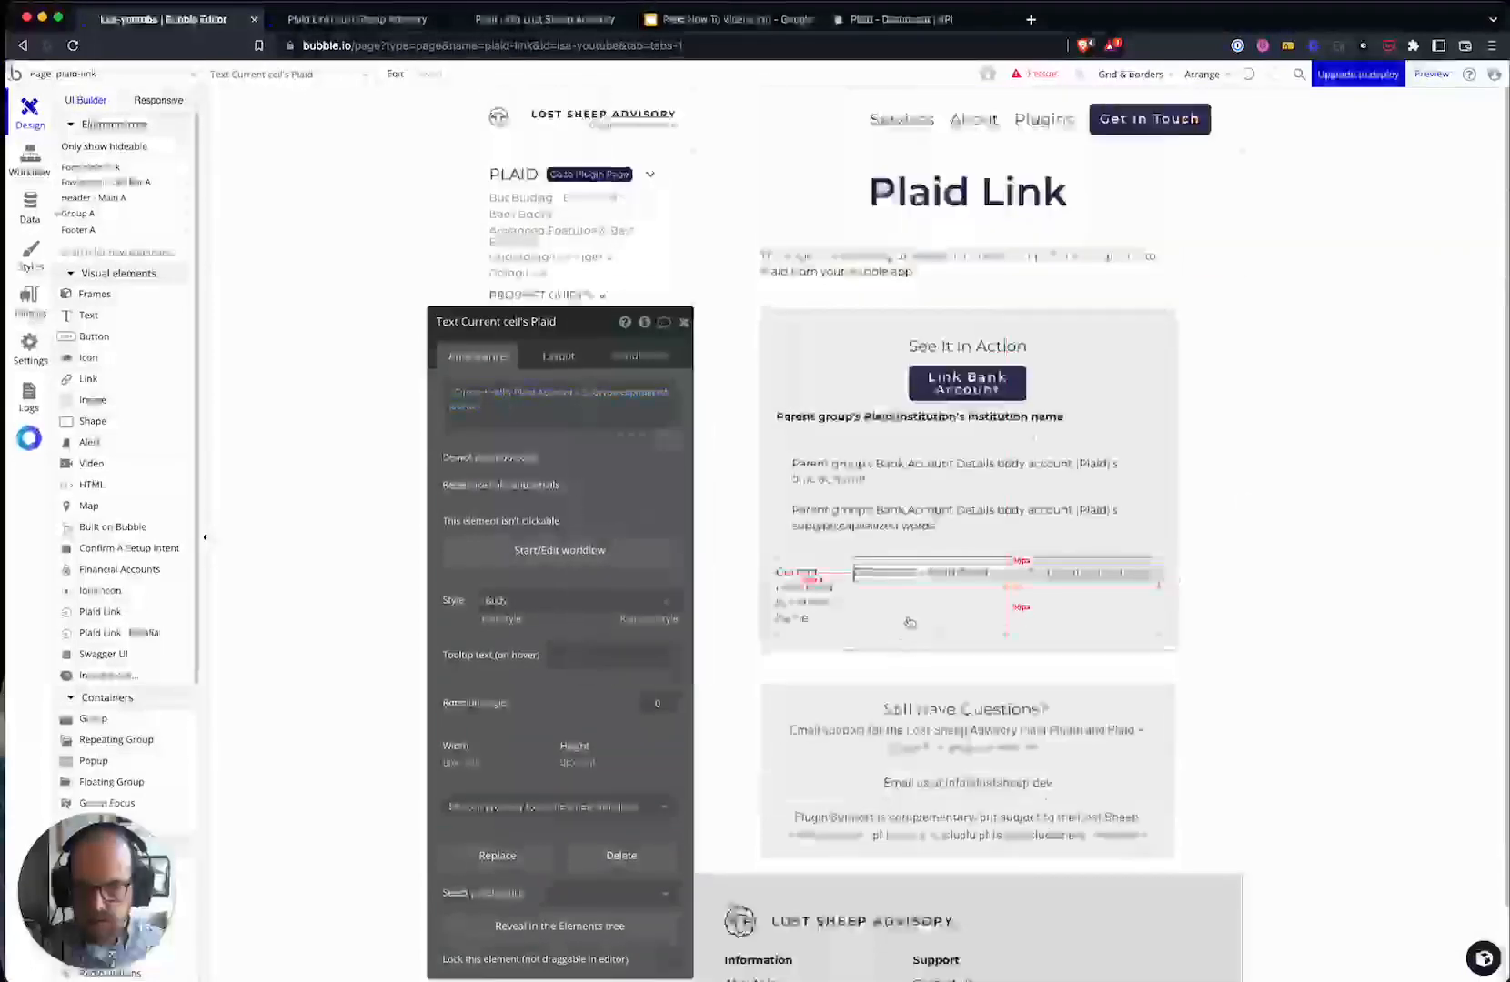
# - Untick 'Fit width to content' so the account texts reflow into two columns
pyautogui.click(559, 356)
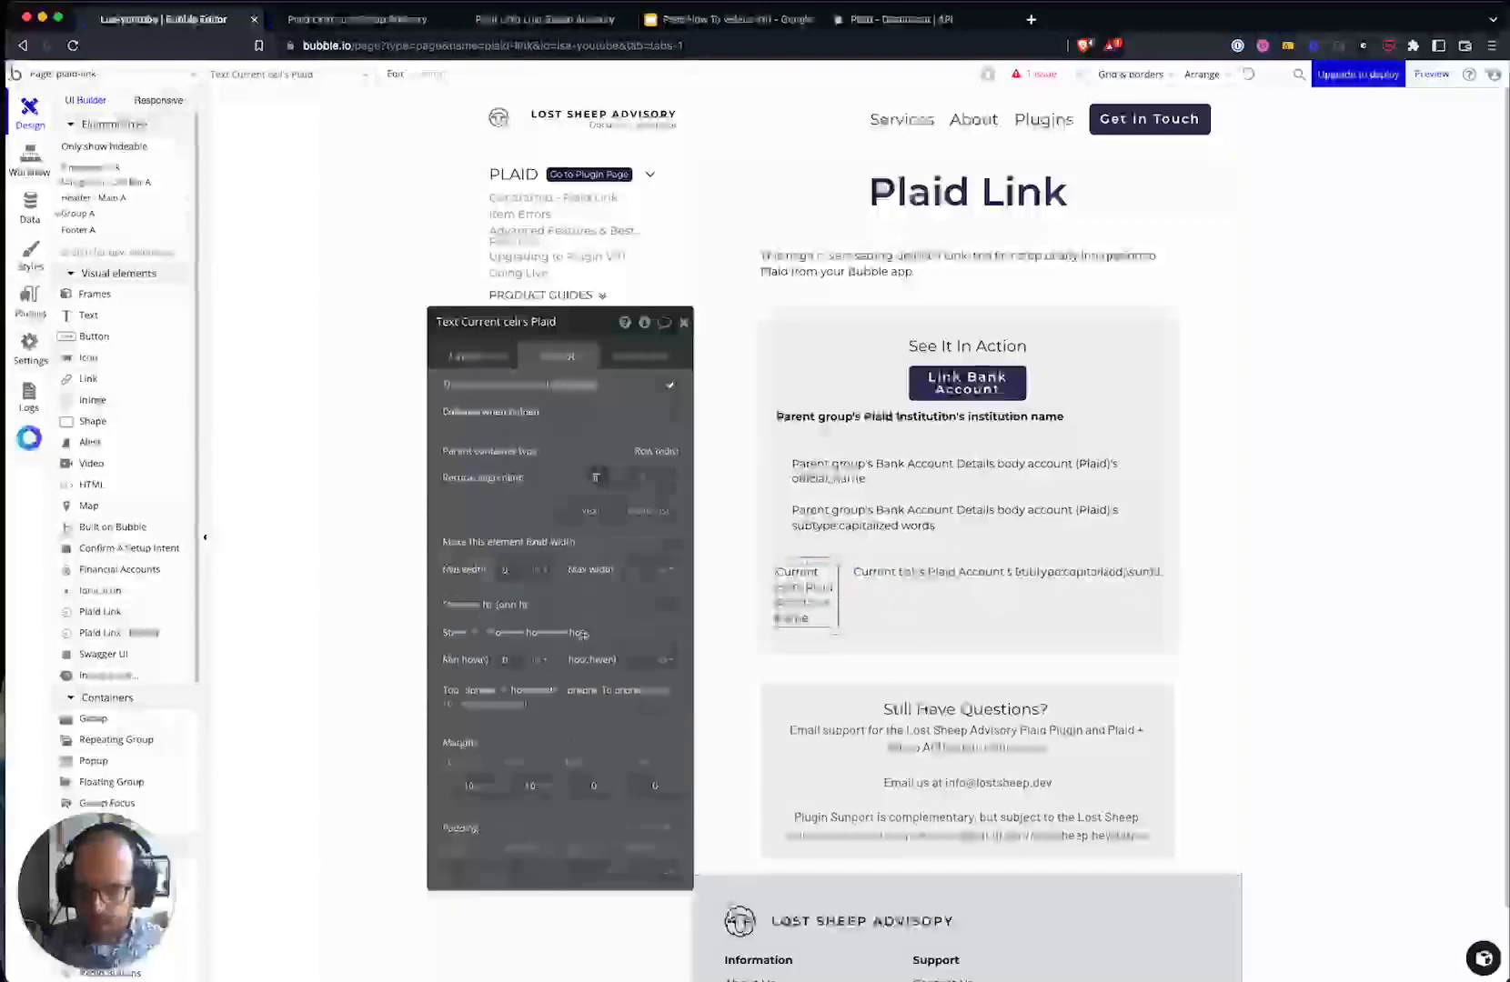
pyautogui.click(670, 606)
pyautogui.click(672, 610)
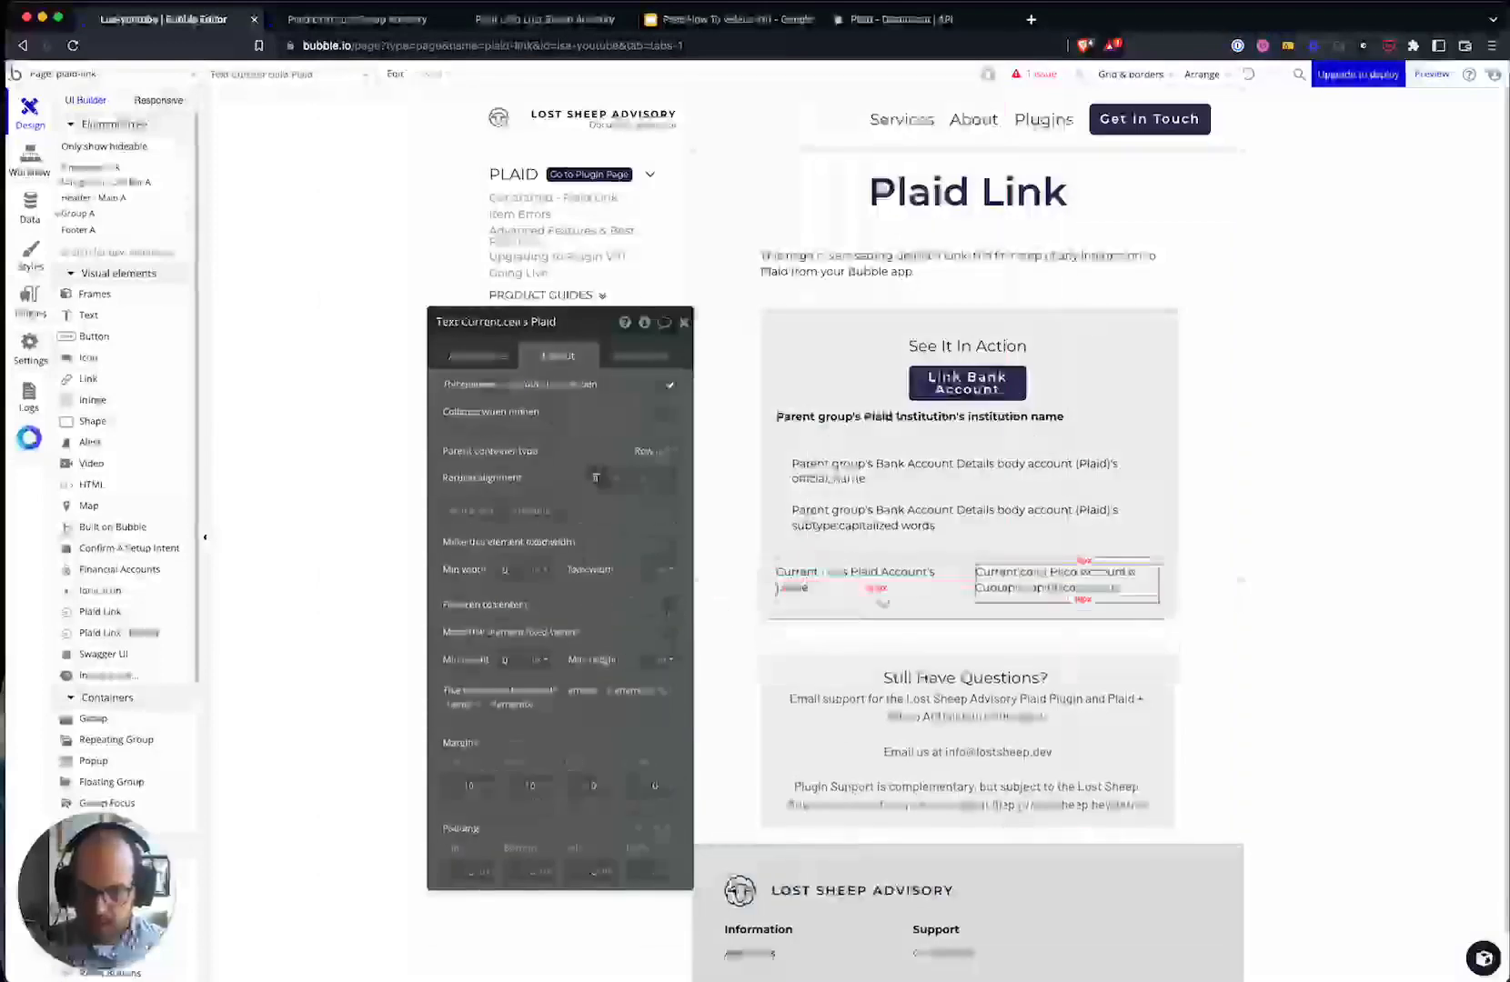
pyautogui.click(968, 598)
pyautogui.click(1190, 394)
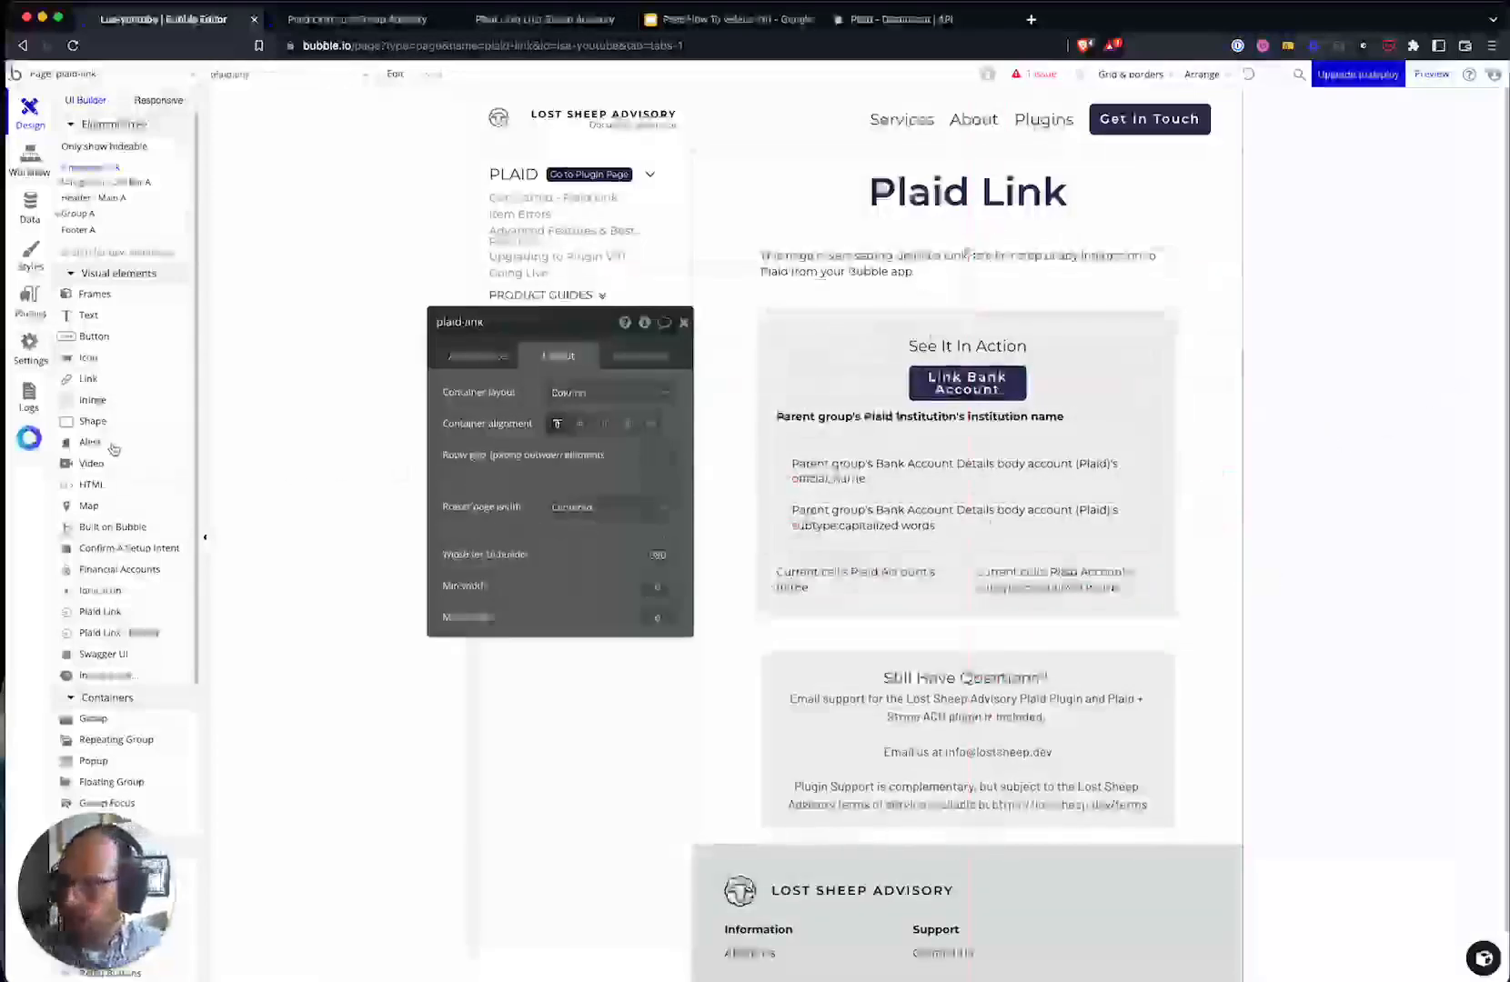
pyautogui.click(364, 19)
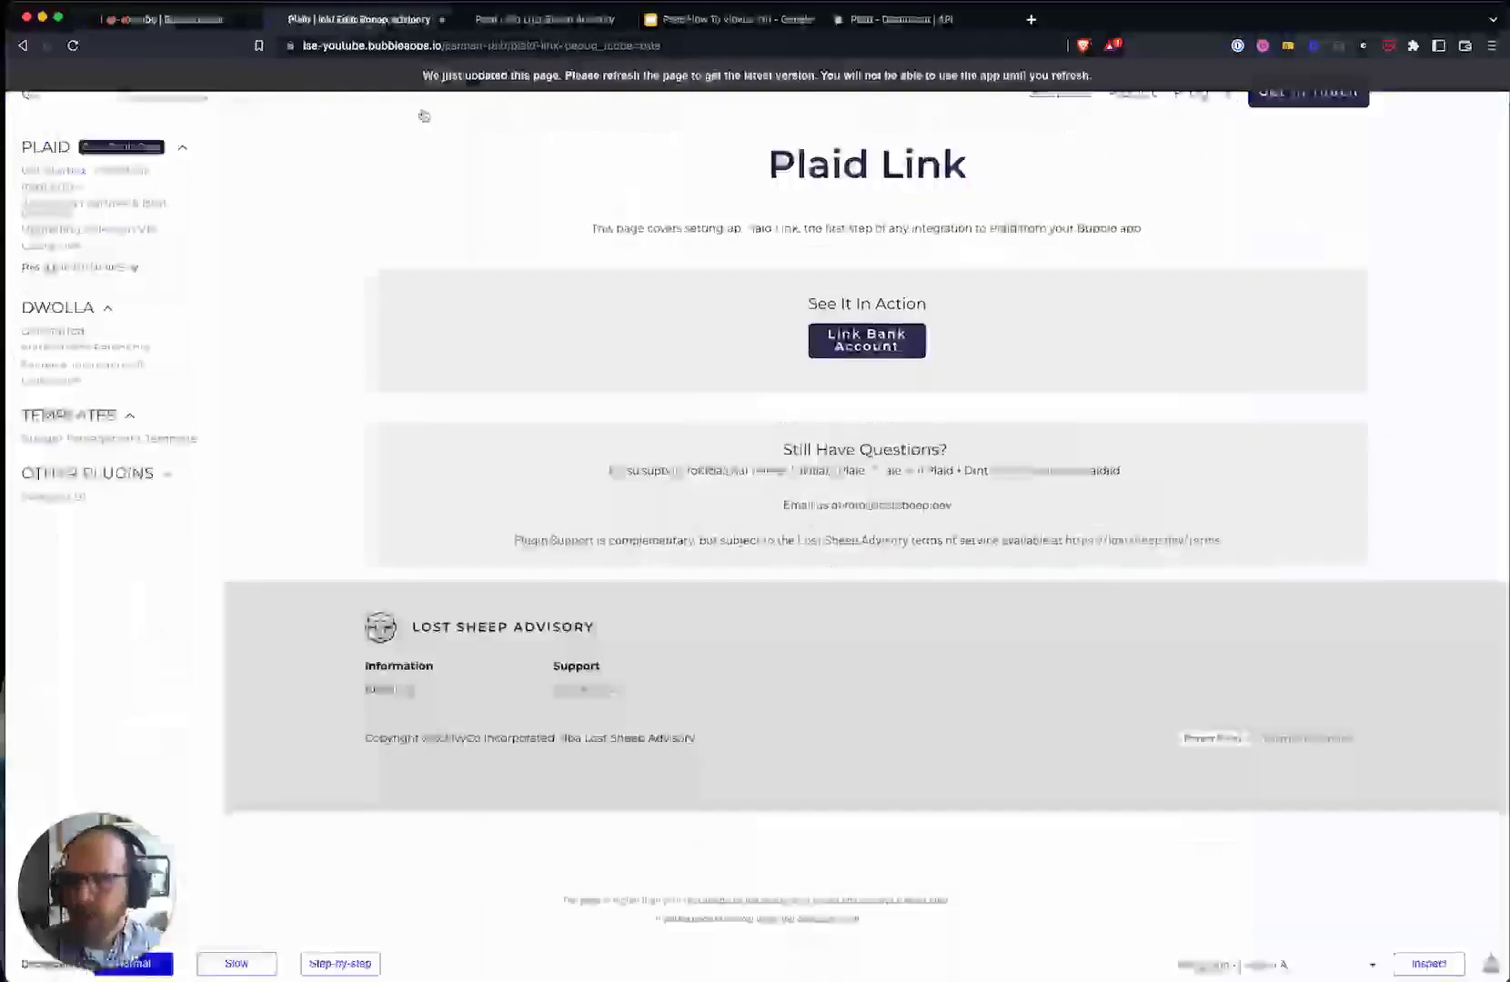
# - Reload the preview, choose Varo Bank in Plaid Link, and submit the sandbox username and password
pyautogui.click(579, 82)
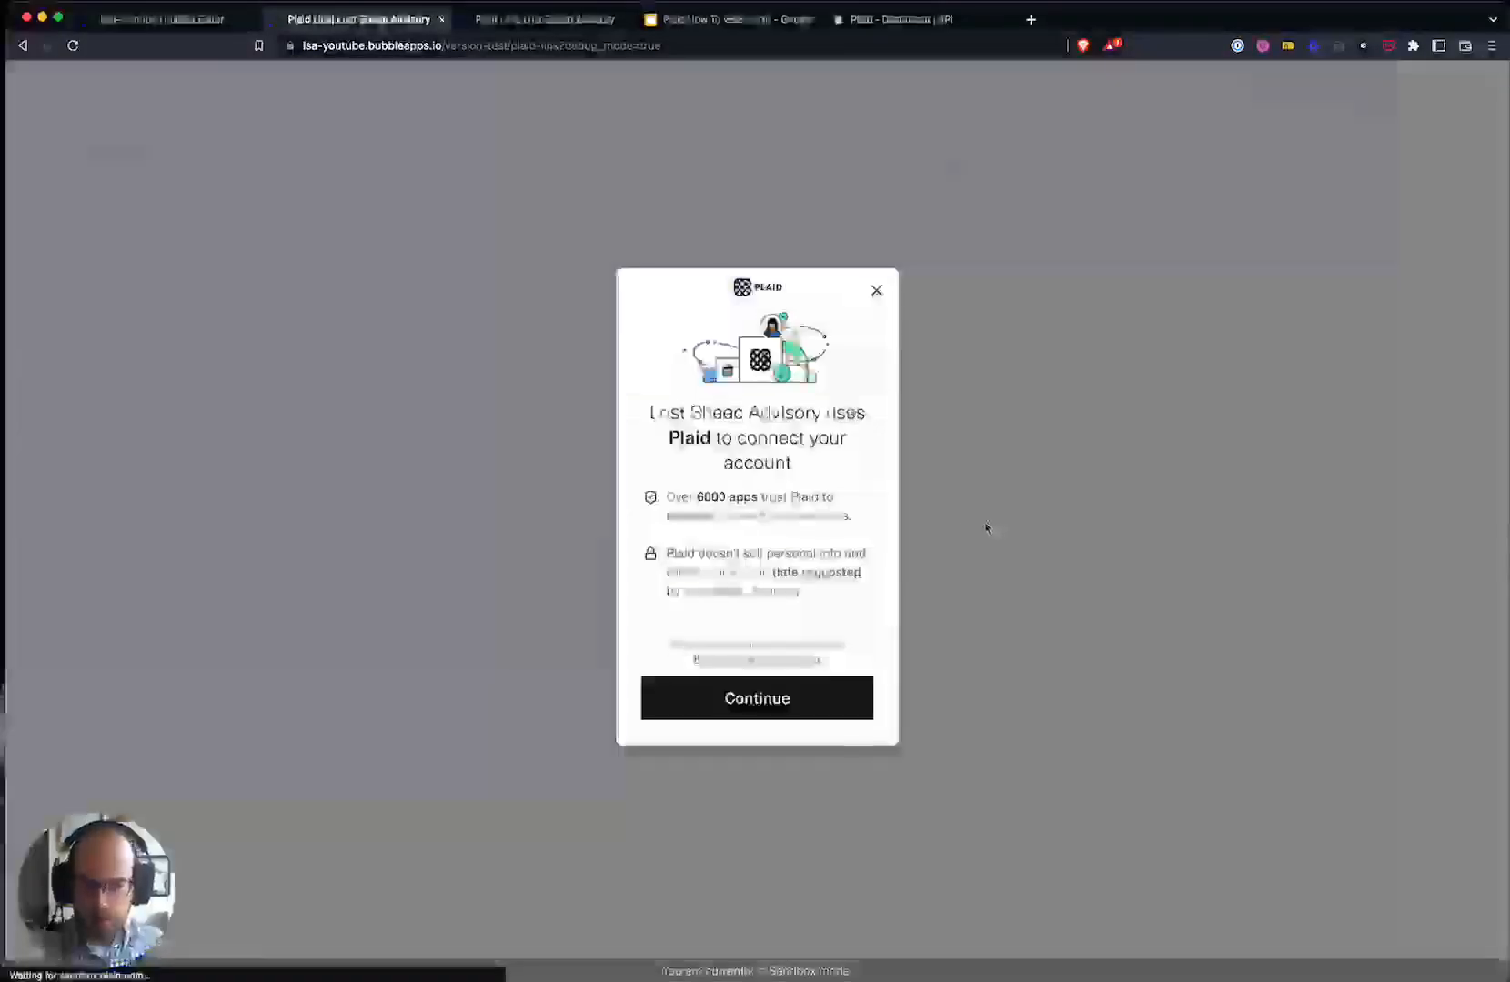
pyautogui.click(784, 705)
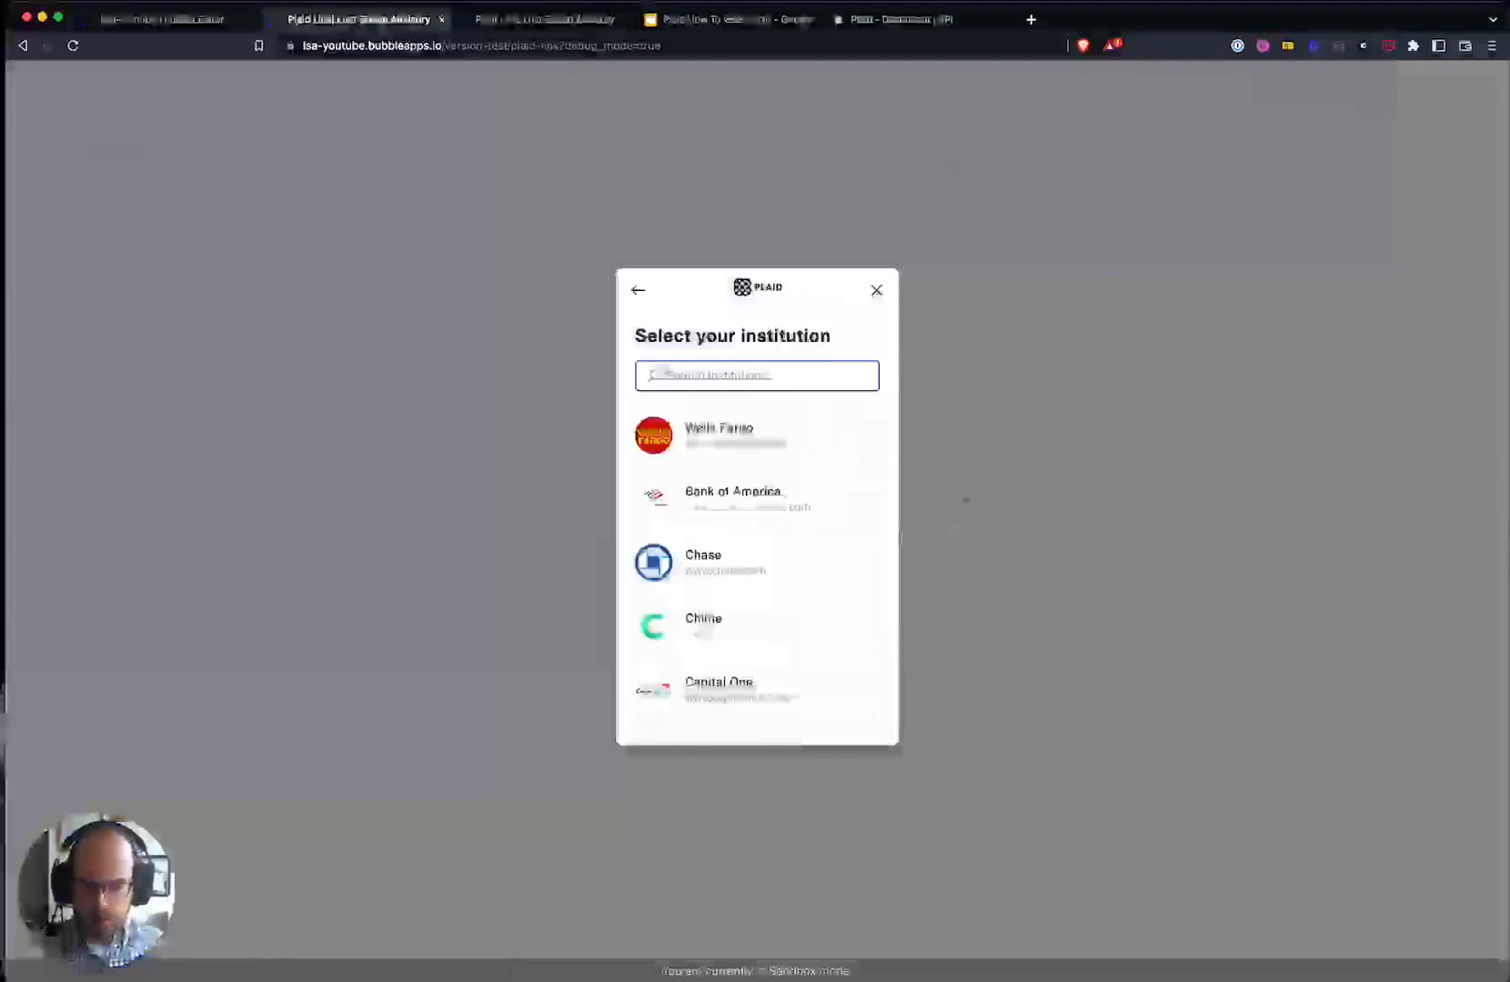
pyautogui.scroll(-3, 789, 665)
pyautogui.scroll(-5, 790, 664)
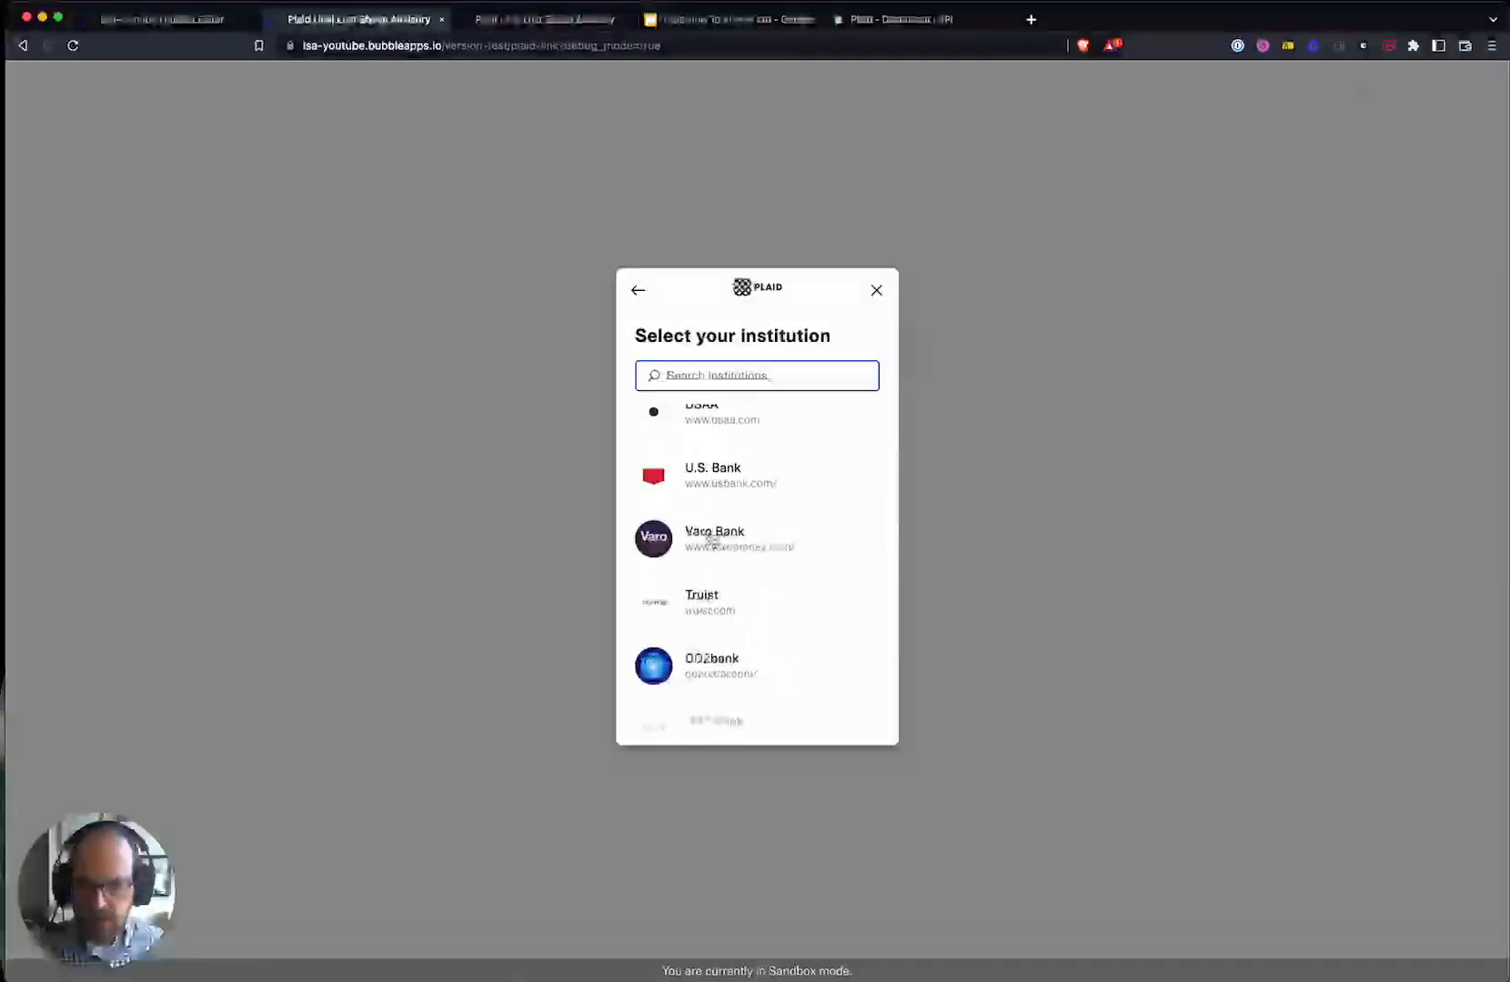
pyautogui.click(712, 539)
pyautogui.click(769, 684)
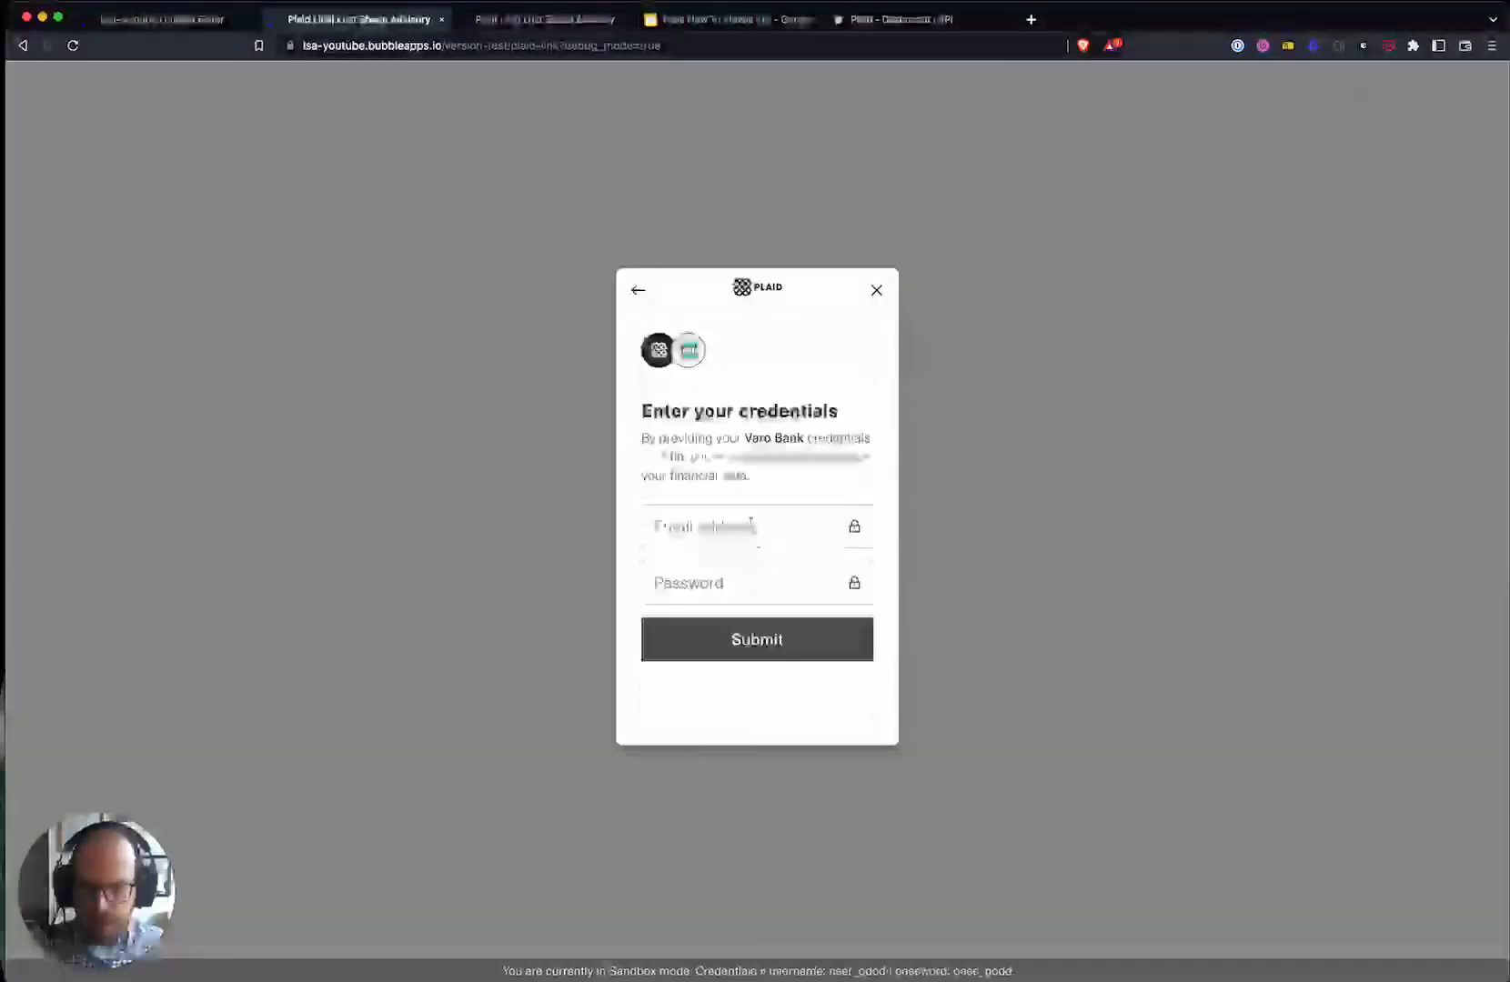
pyautogui.click(750, 524)
pyautogui.write('user_good')
pyautogui.press('Tab')
pyautogui.write('pass_')
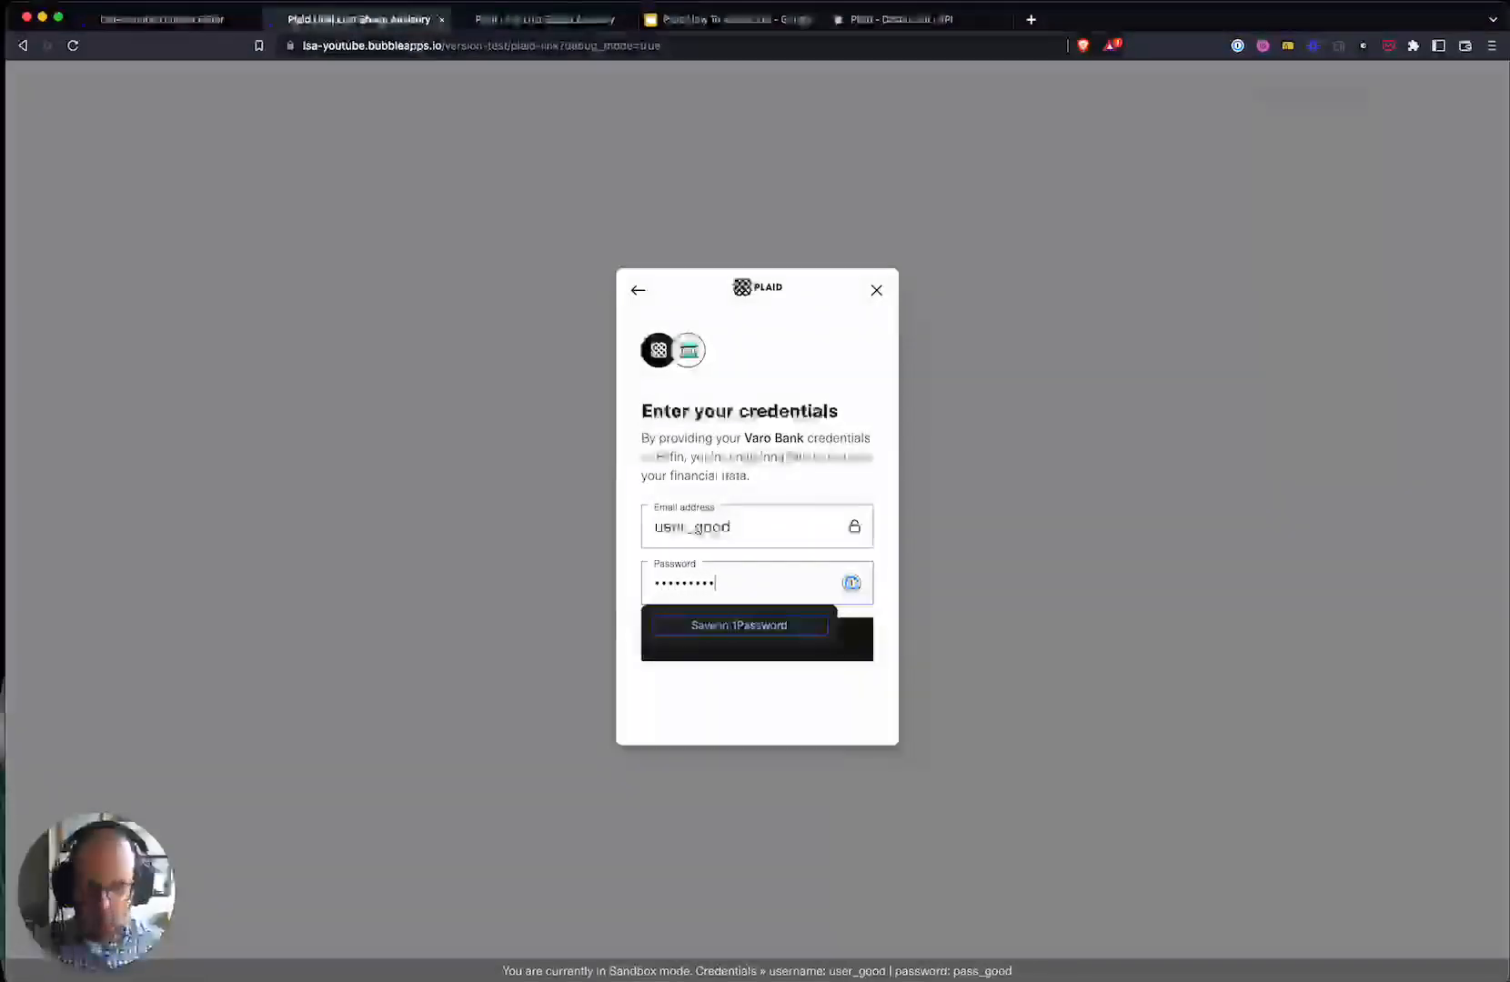
pyautogui.press('Return')
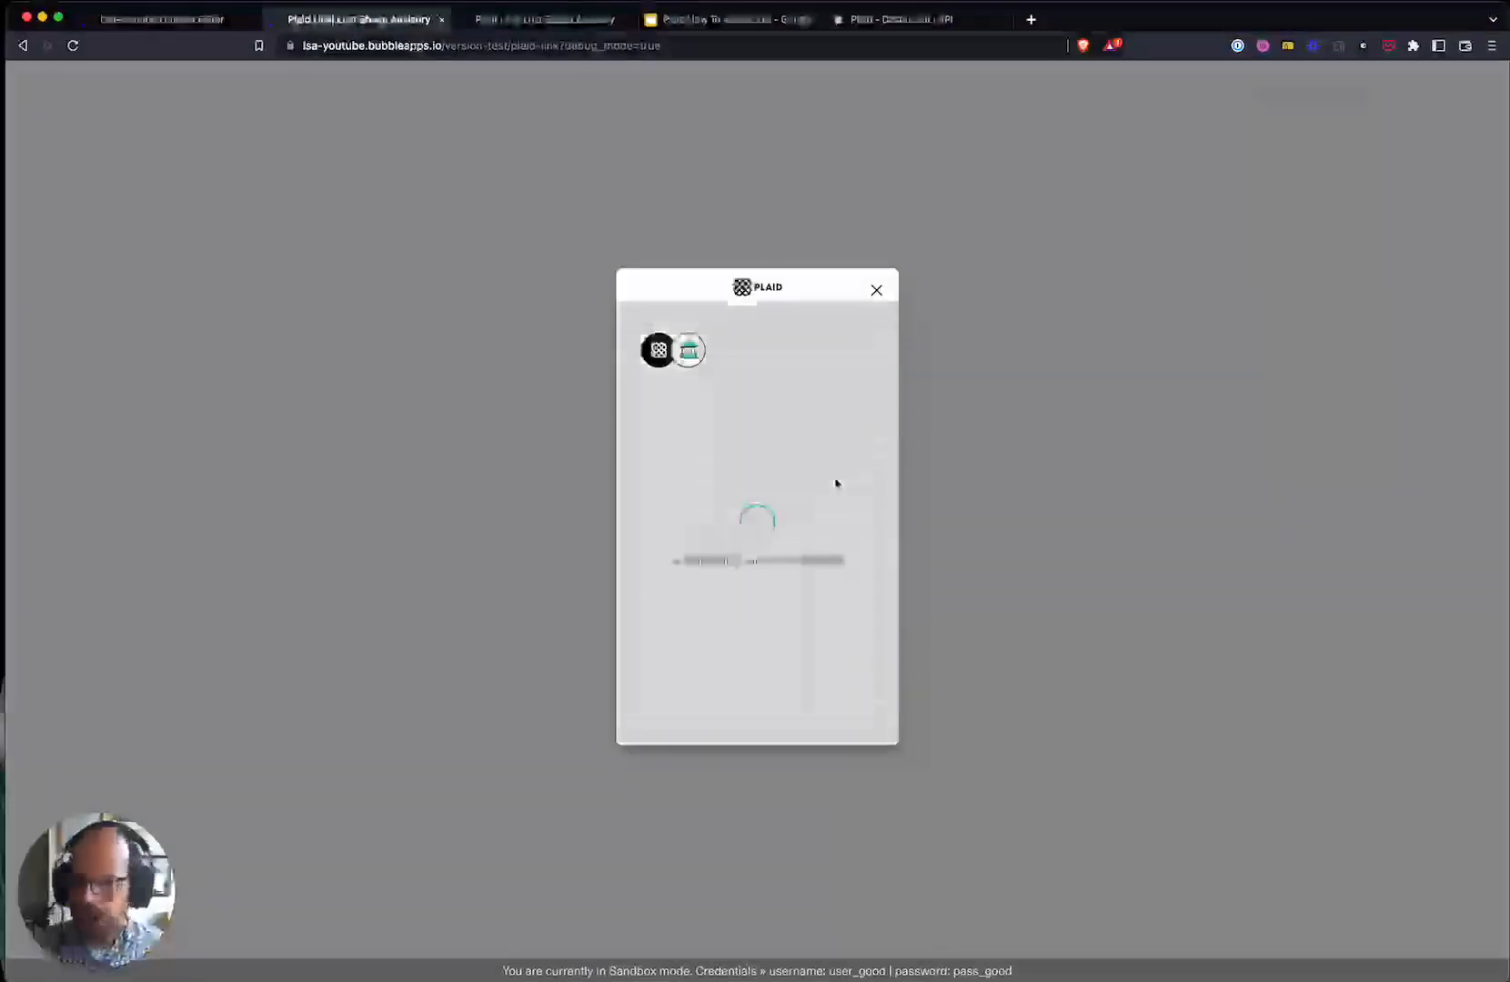
# - Share Plaid Checking and Plaid Saving and finish the link
pyautogui.click(682, 573)
pyautogui.scroll(-2, 711, 577)
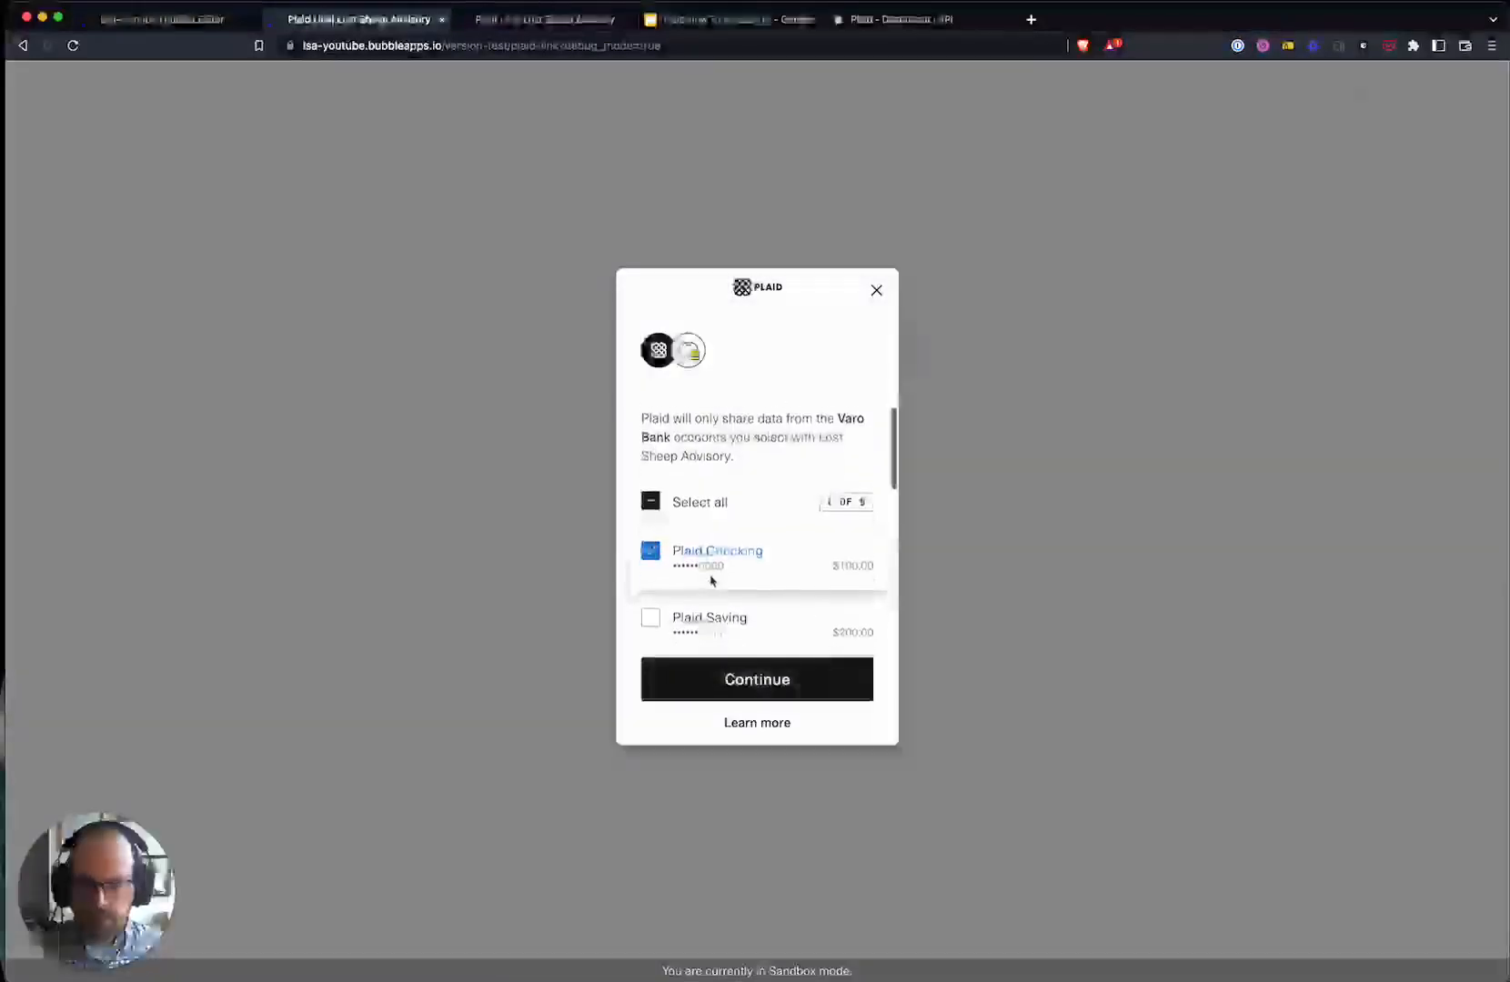
pyautogui.click(725, 636)
pyautogui.scroll(-1, 723, 618)
pyautogui.click(768, 700)
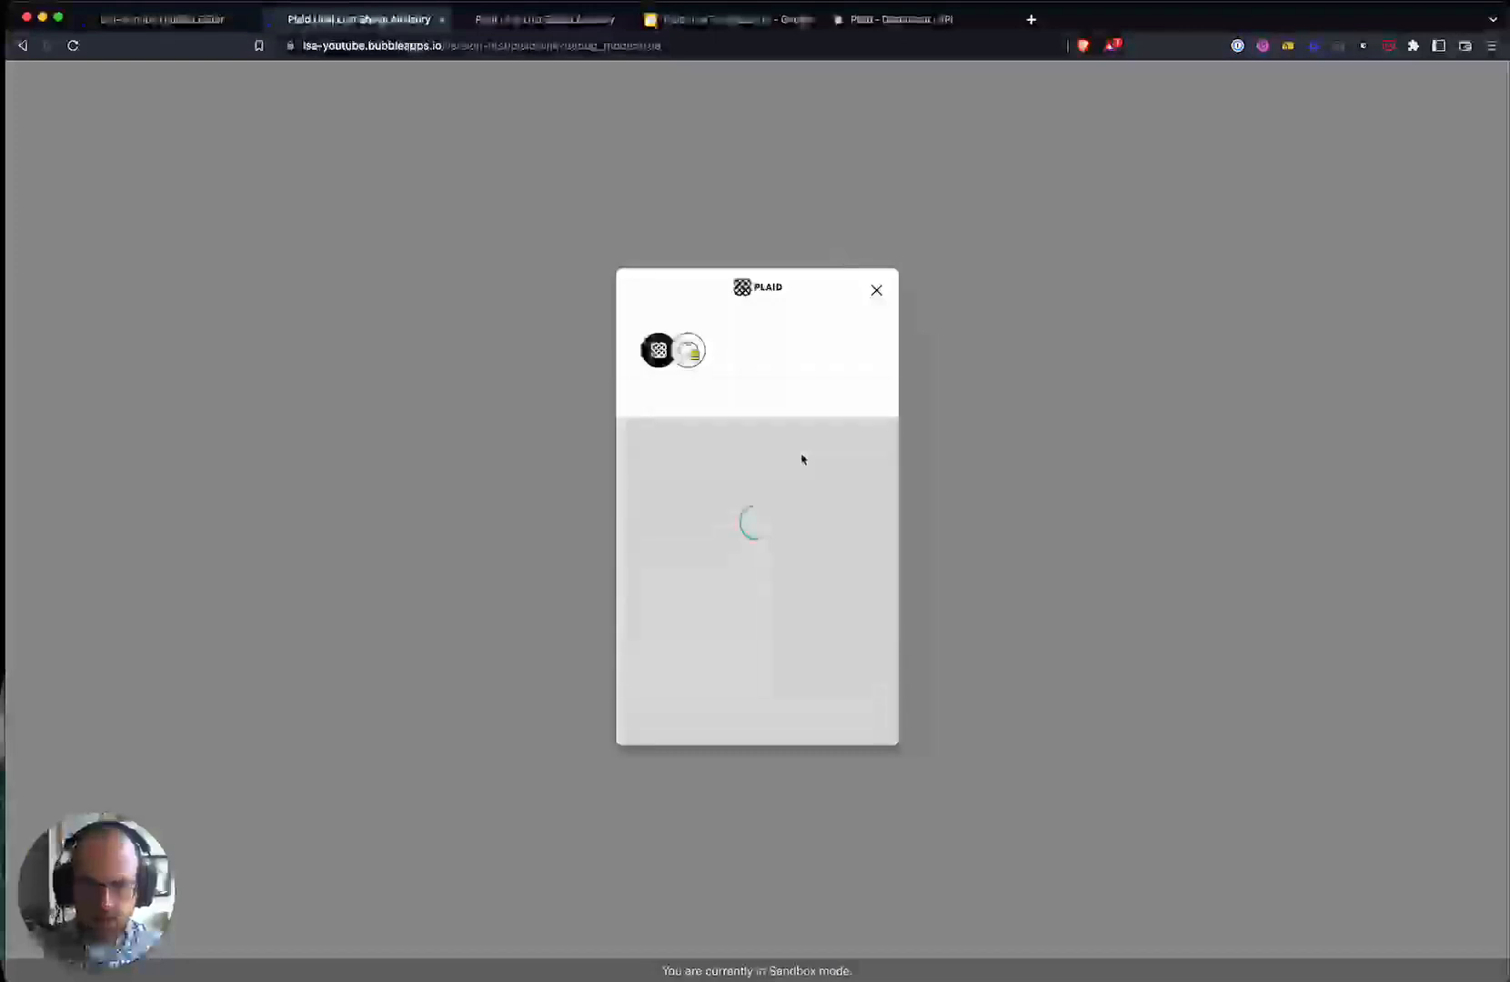
pyautogui.click(782, 699)
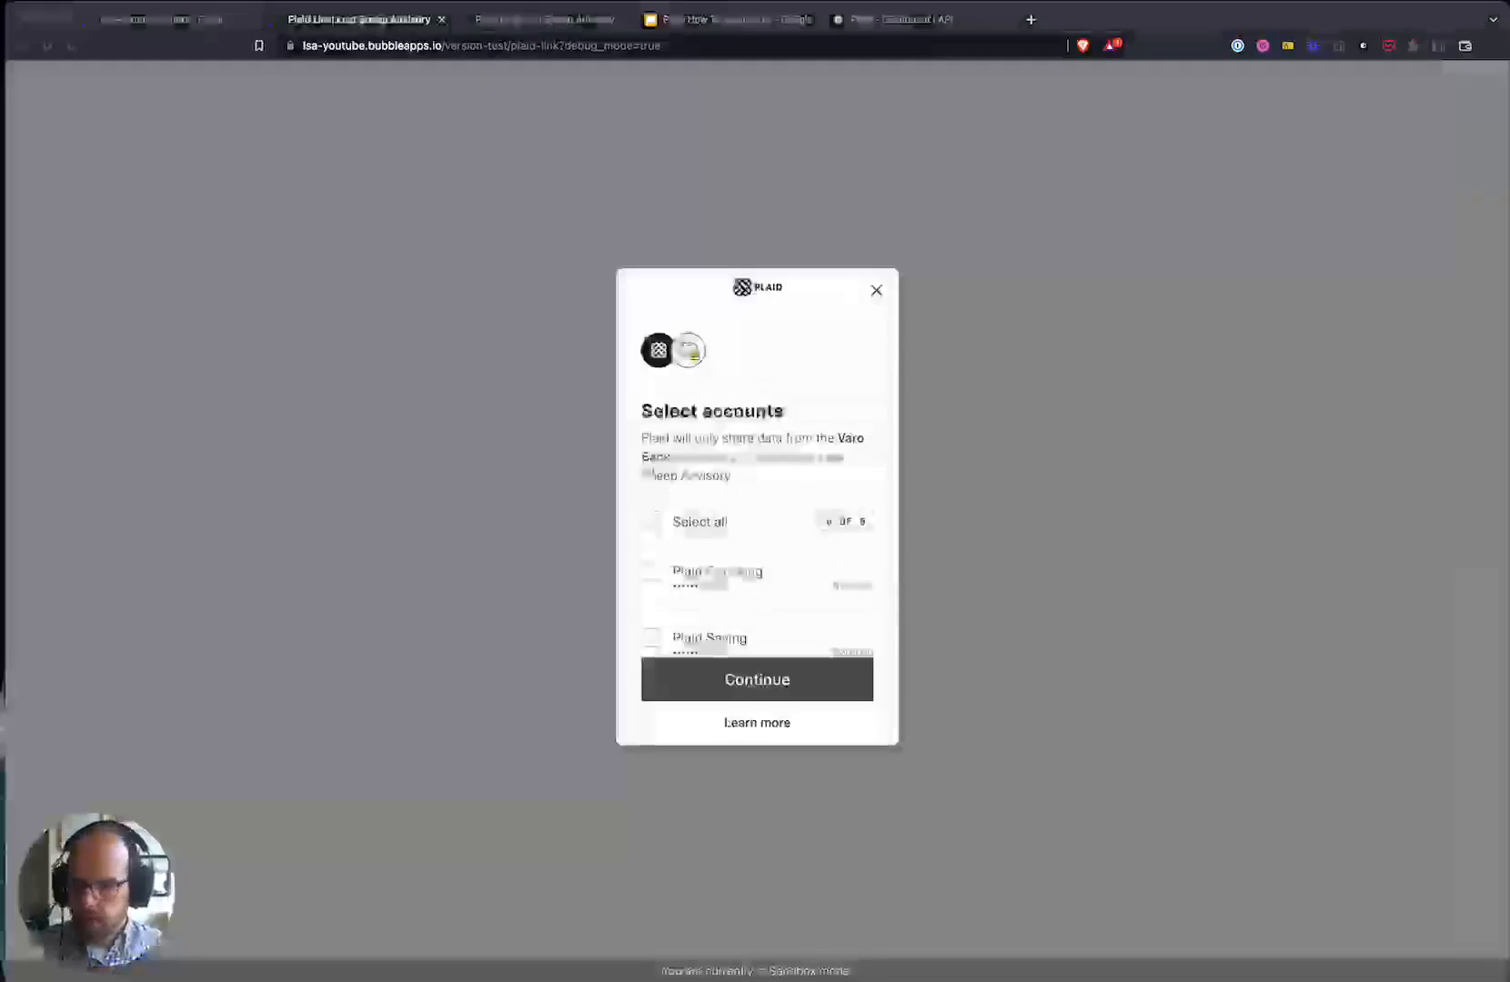
# - Link Plaid Checking, Saving and CD so all three accounts appear on the page
pyautogui.click(652, 570)
pyautogui.click(651, 636)
pyautogui.scroll(-3, 673, 582)
pyautogui.click(650, 506)
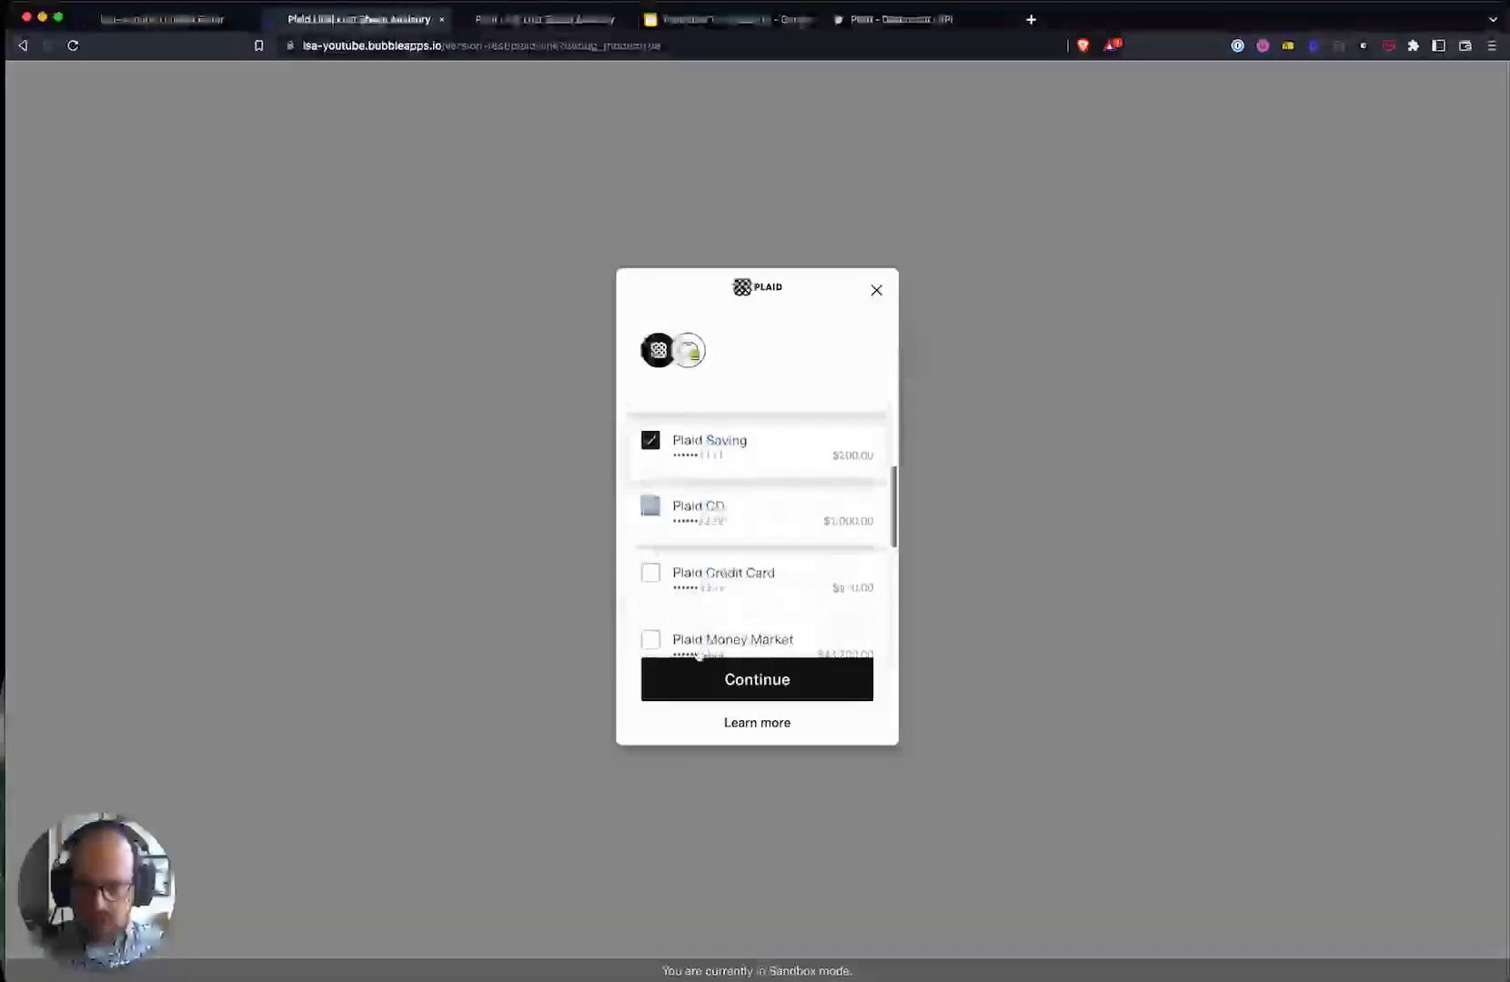
pyautogui.click(748, 689)
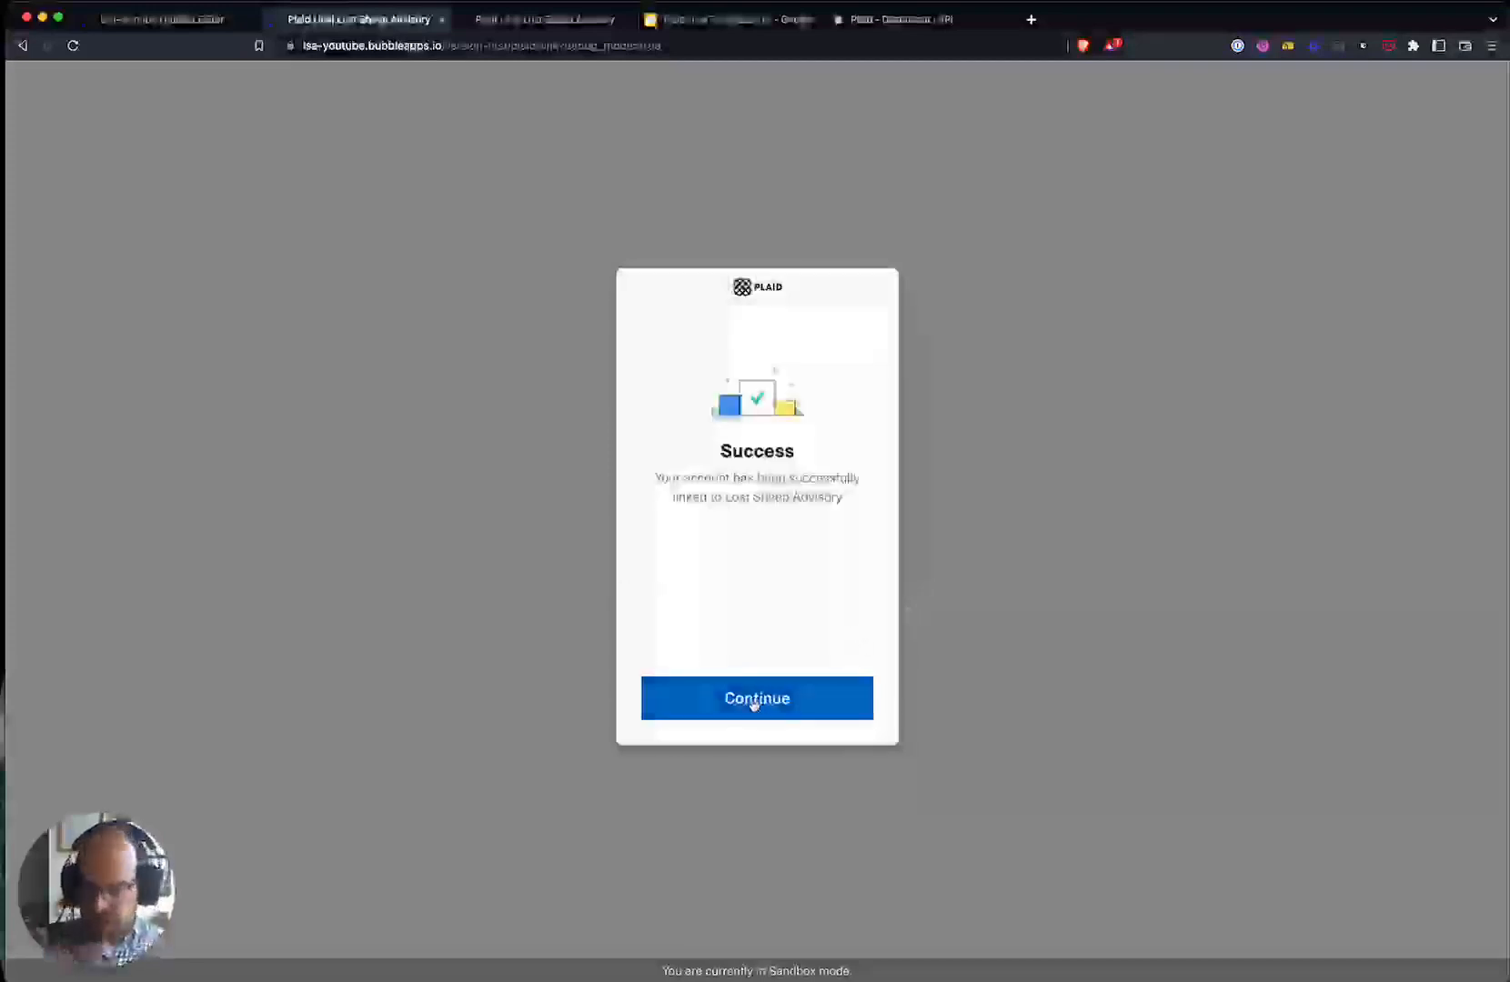
pyautogui.click(754, 700)
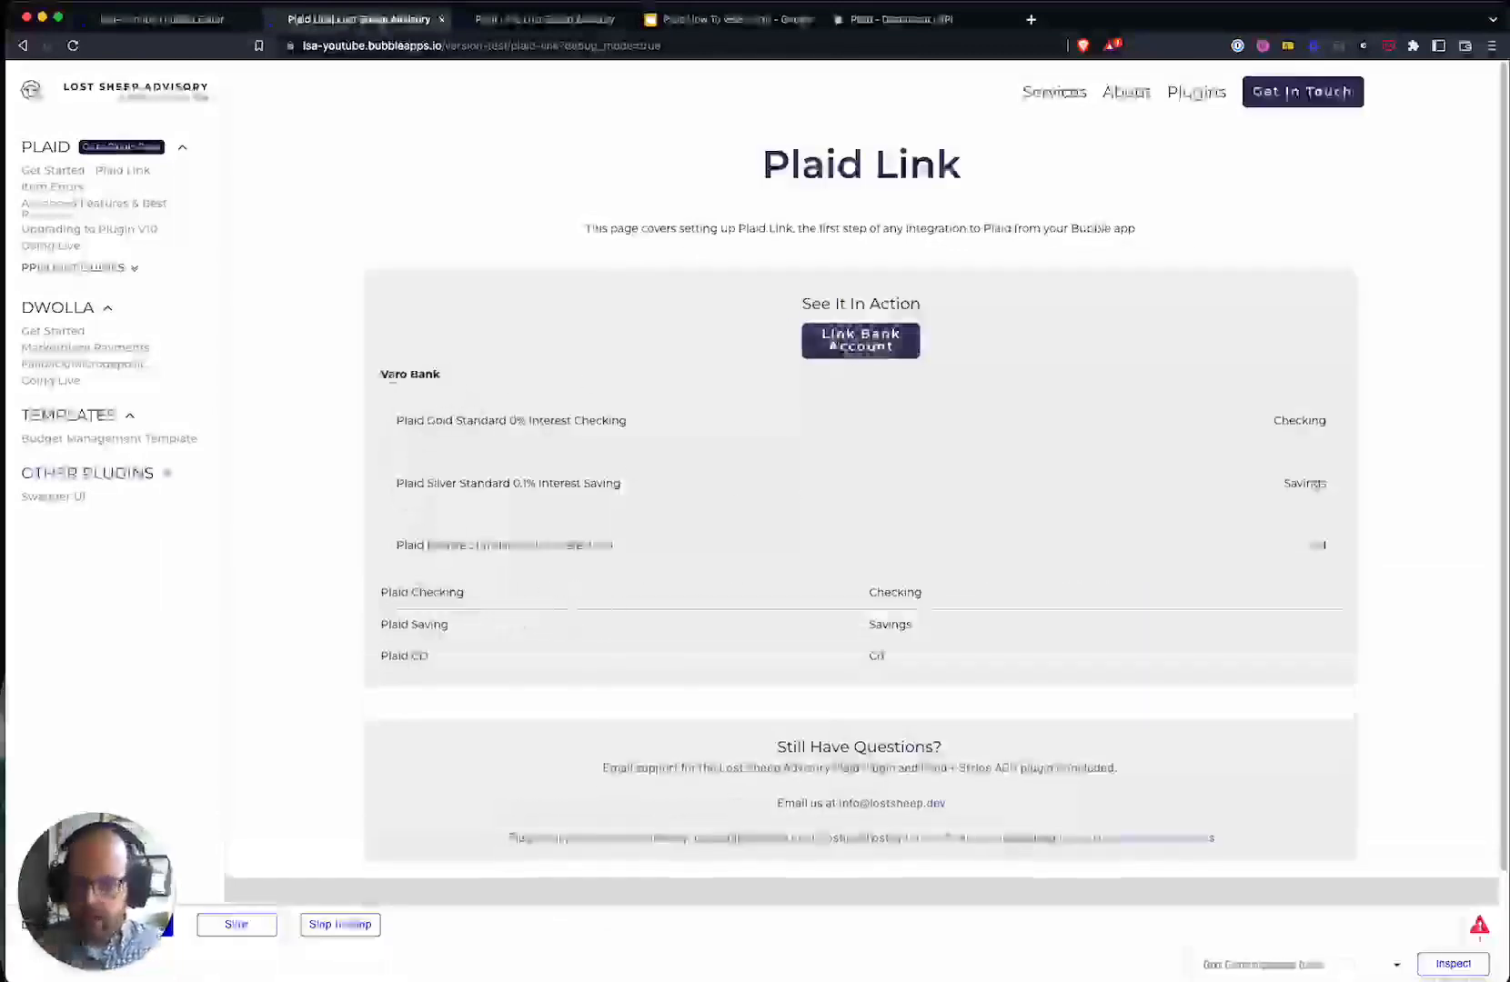
pyautogui.tripleClick(429, 378)
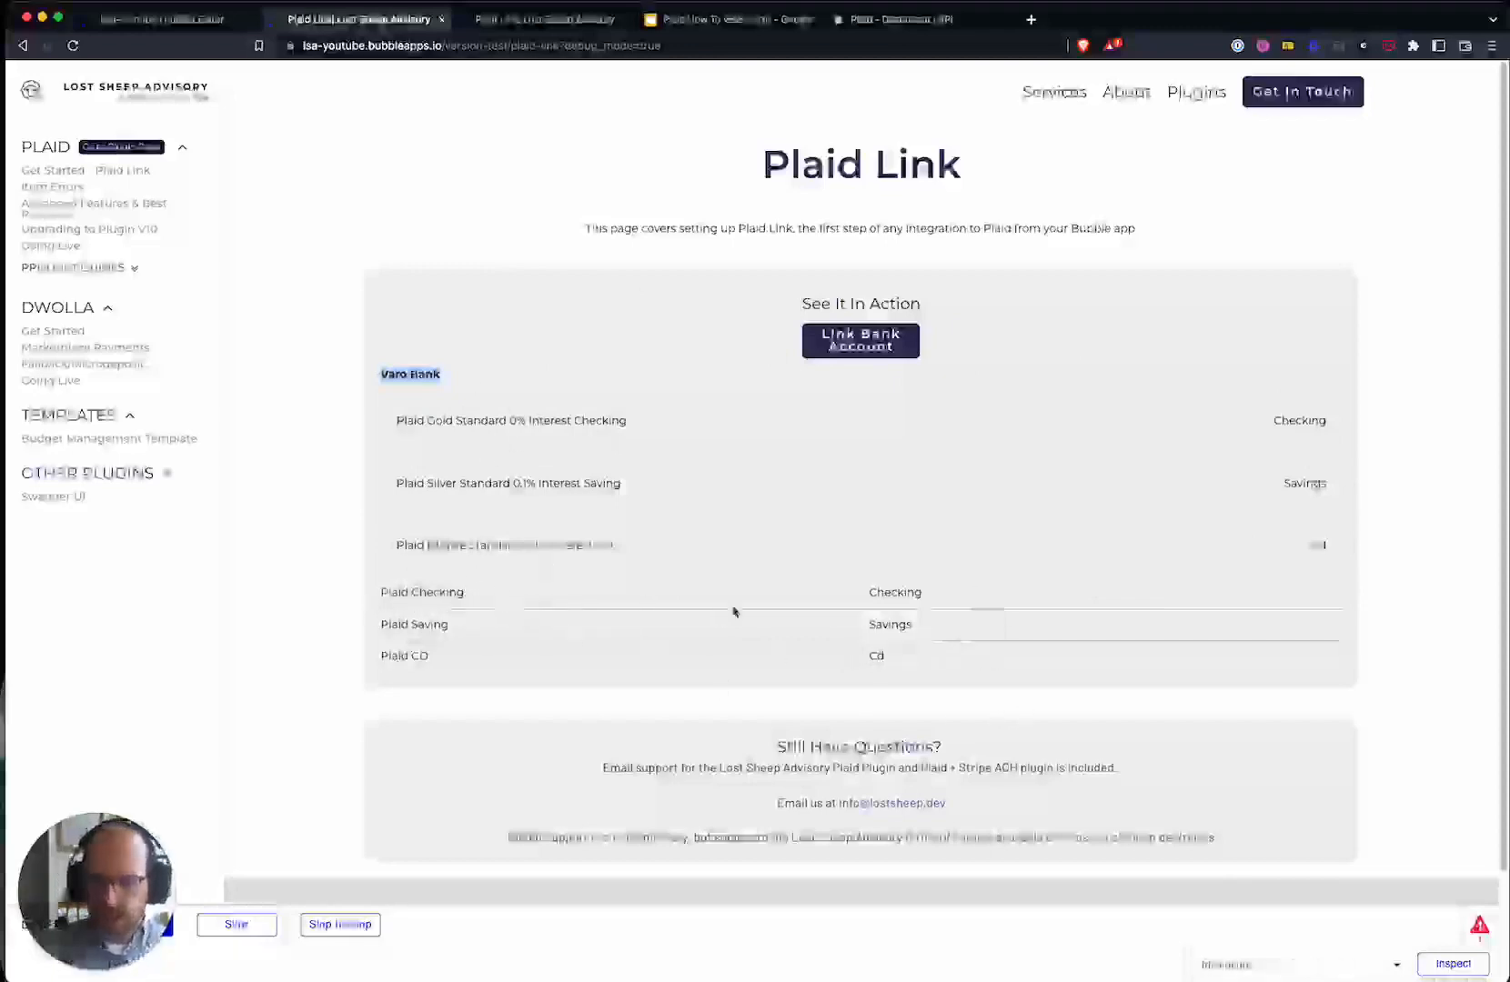
pyautogui.click(164, 18)
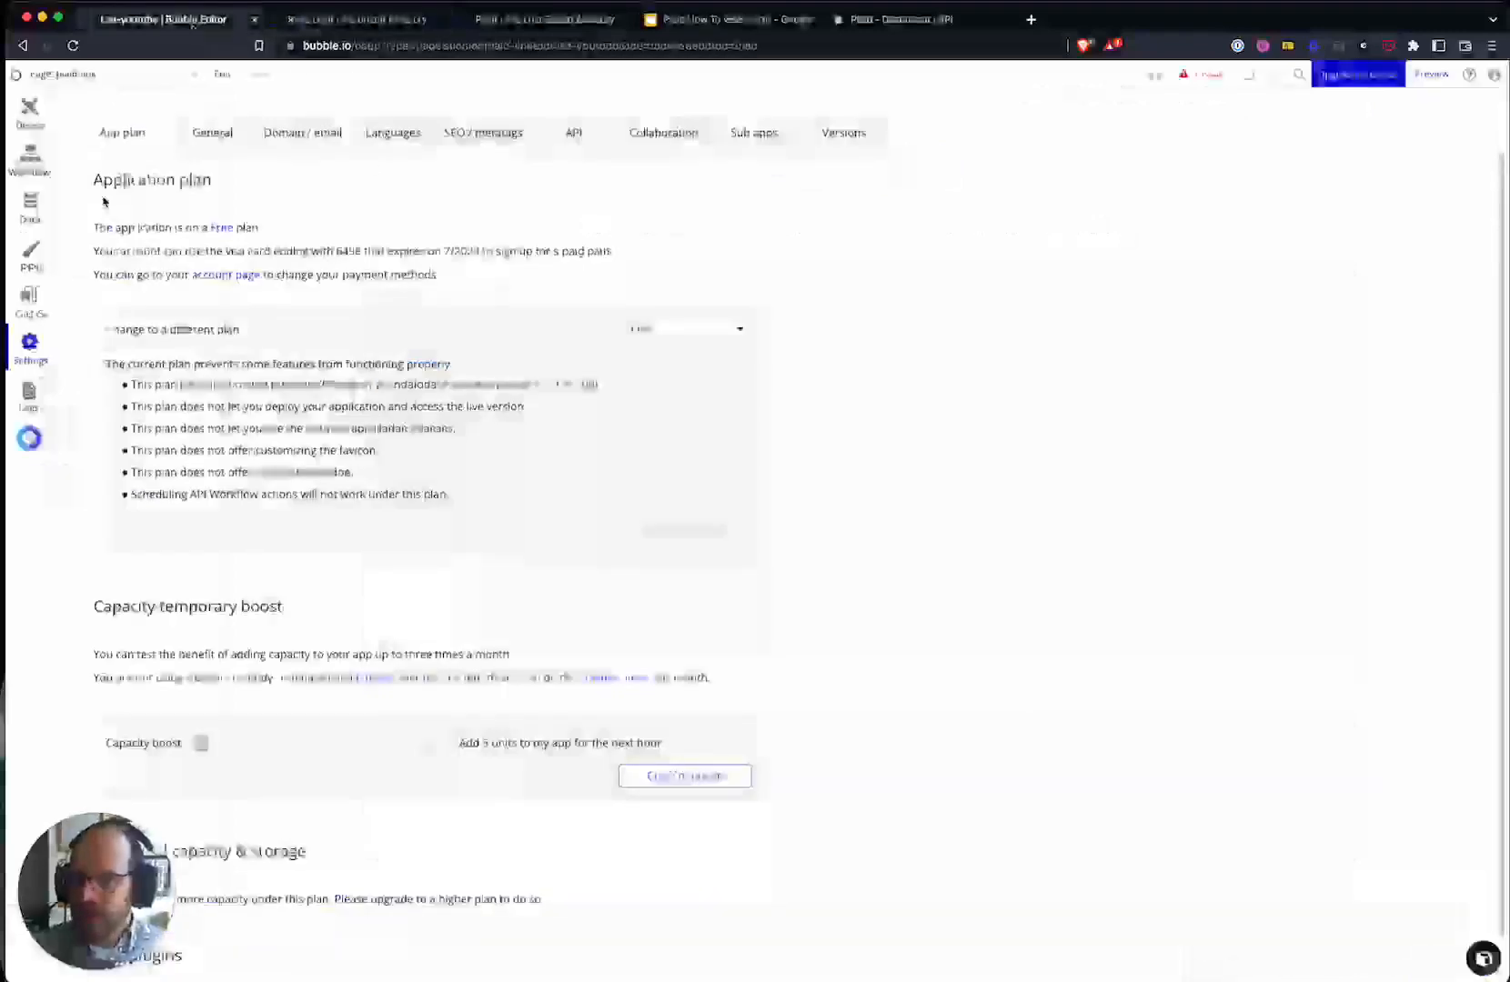
# - Inspect All Plaid Institutions in App data, checking the access token, item id and name
pyautogui.click(30, 207)
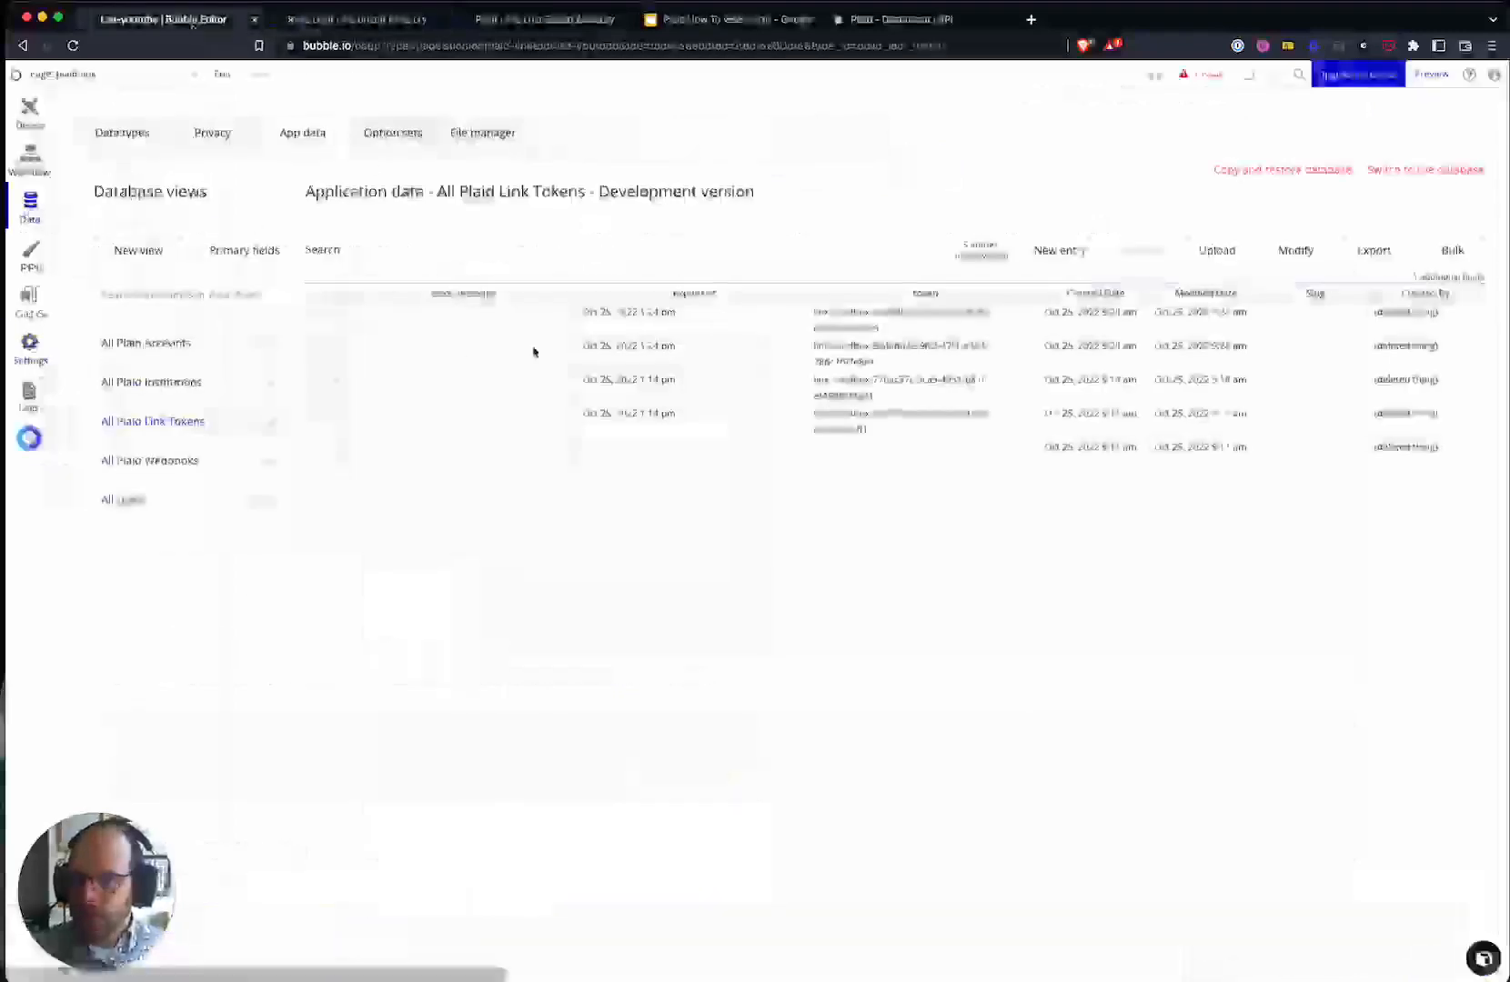
pyautogui.click(148, 382)
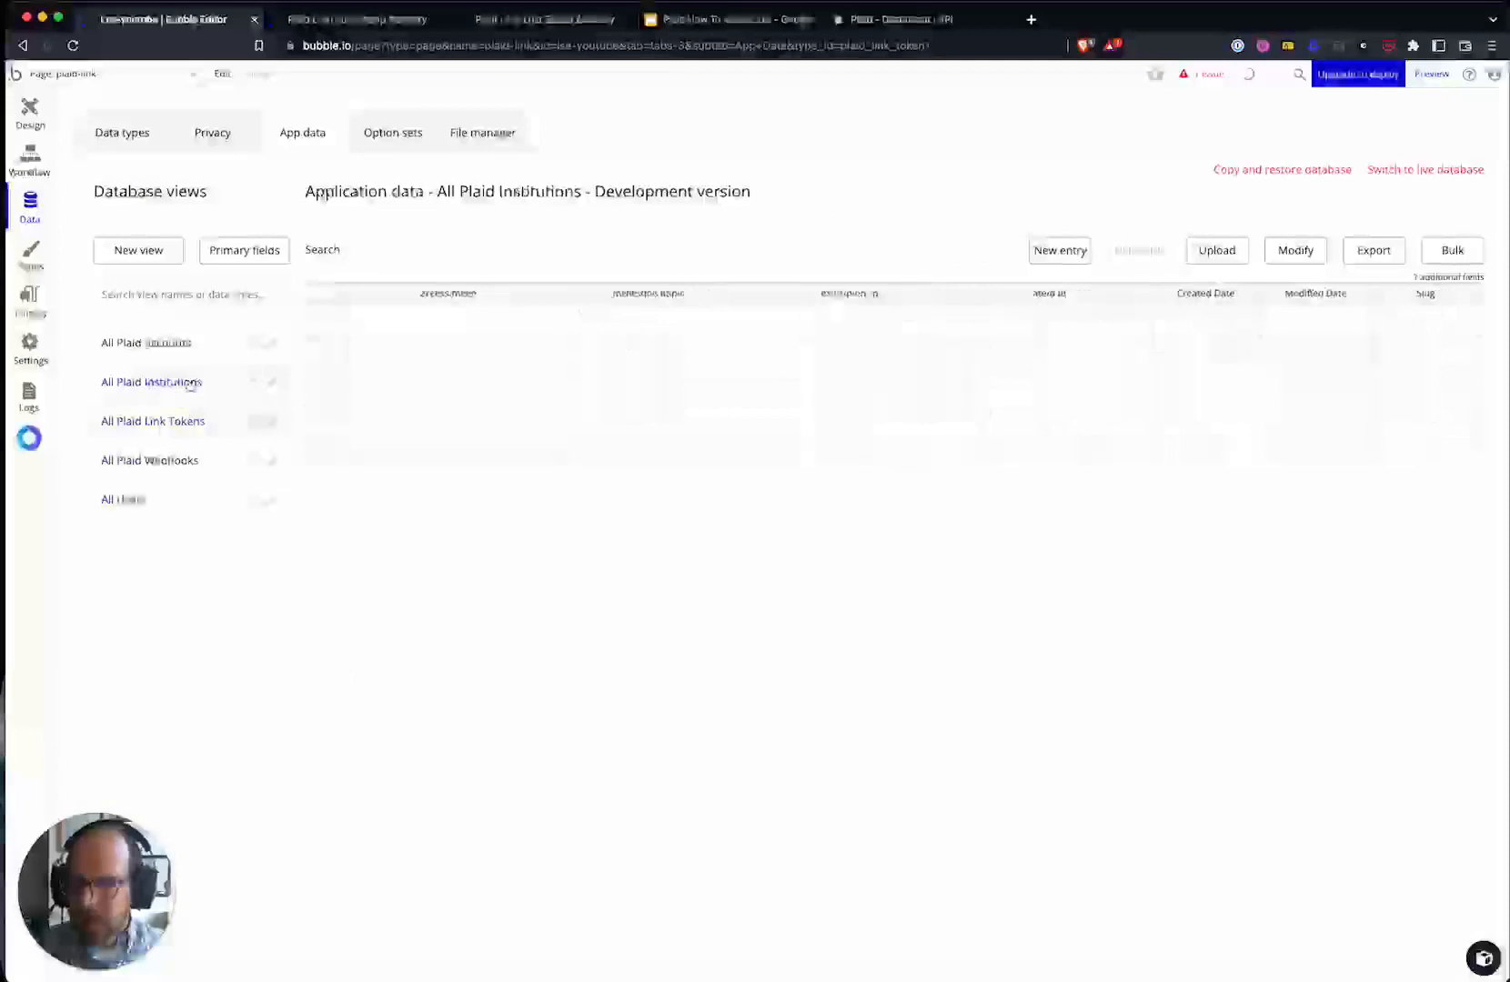
pyautogui.click(371, 320)
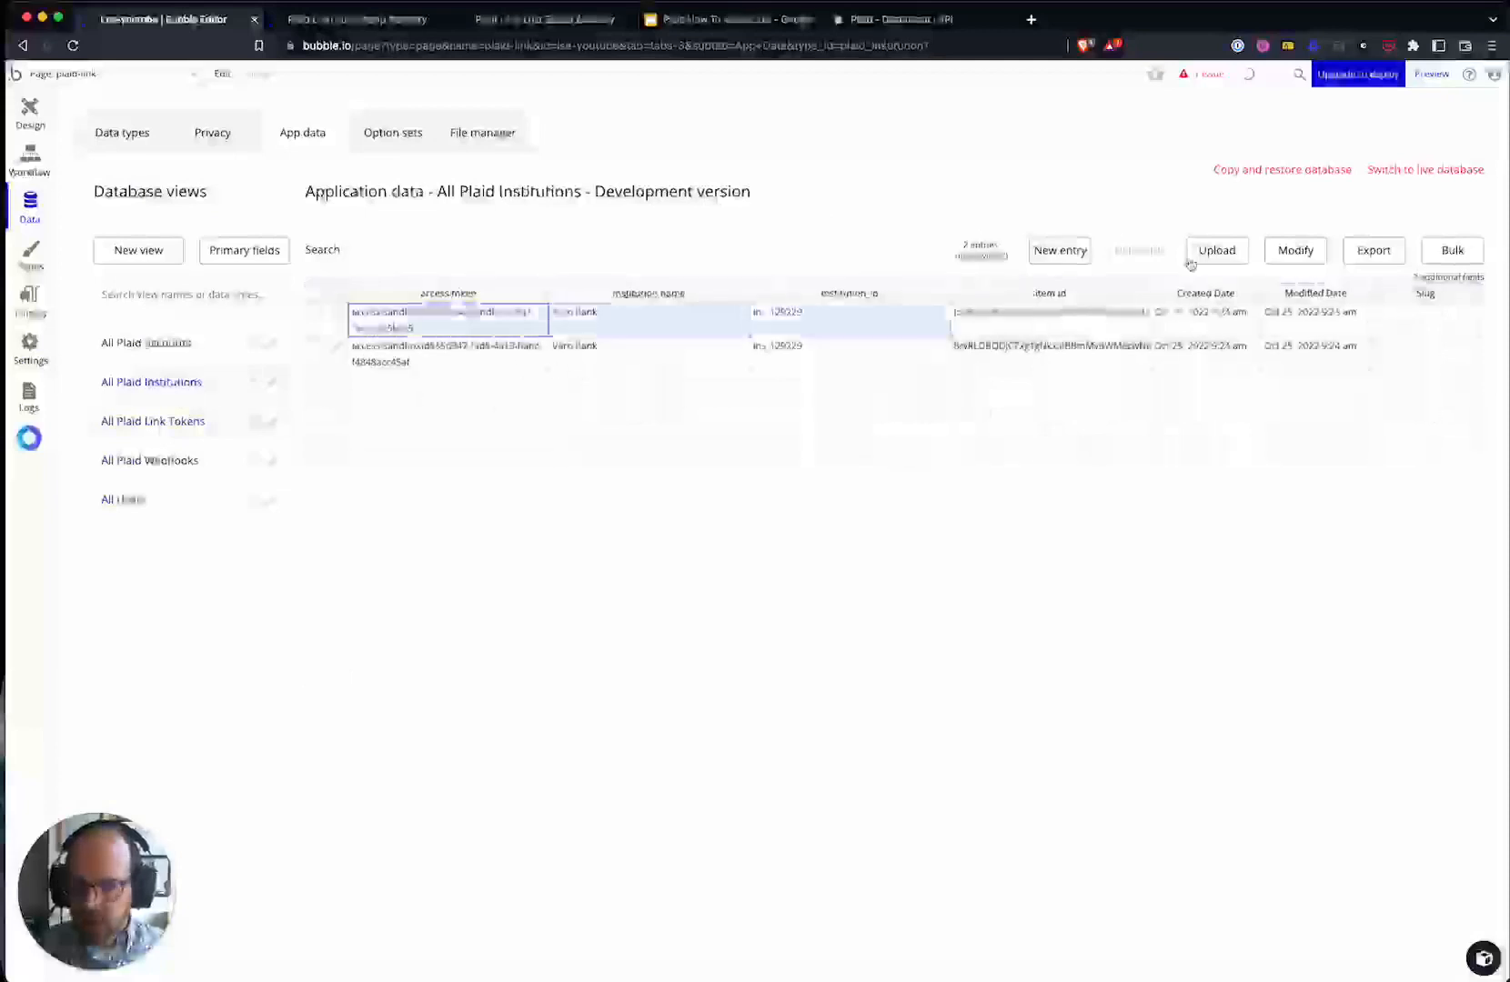
pyautogui.click(1020, 331)
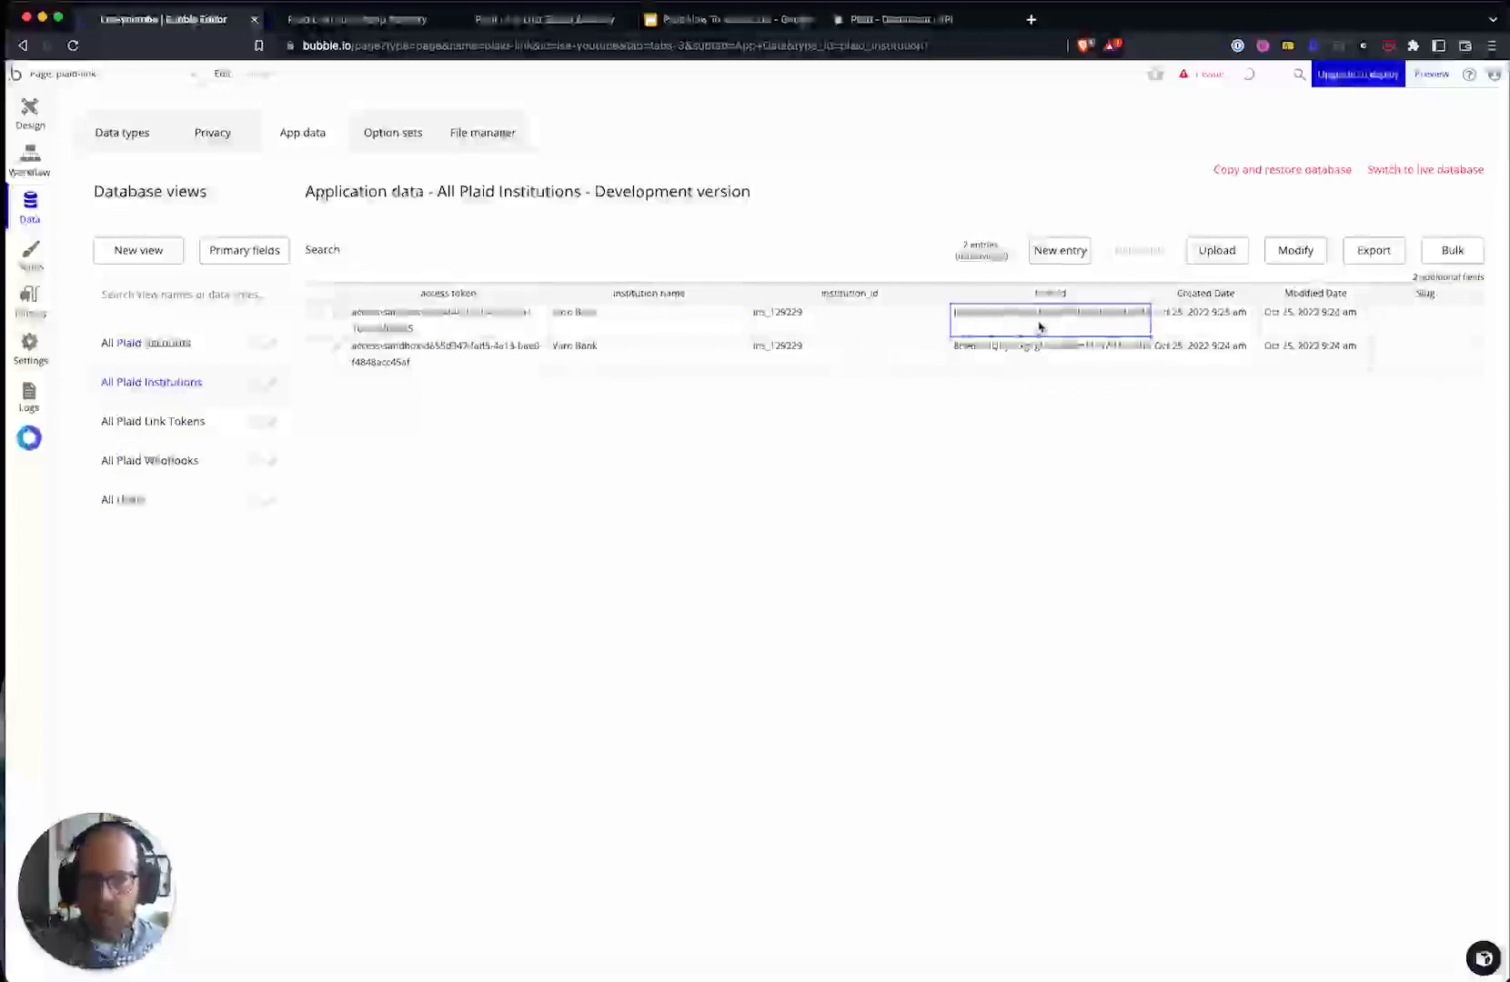
pyautogui.moveTo(816, 318)
pyautogui.mouseDown()
pyautogui.moveTo(661, 323)
pyautogui.moveTo(796, 328)
pyautogui.mouseUp()
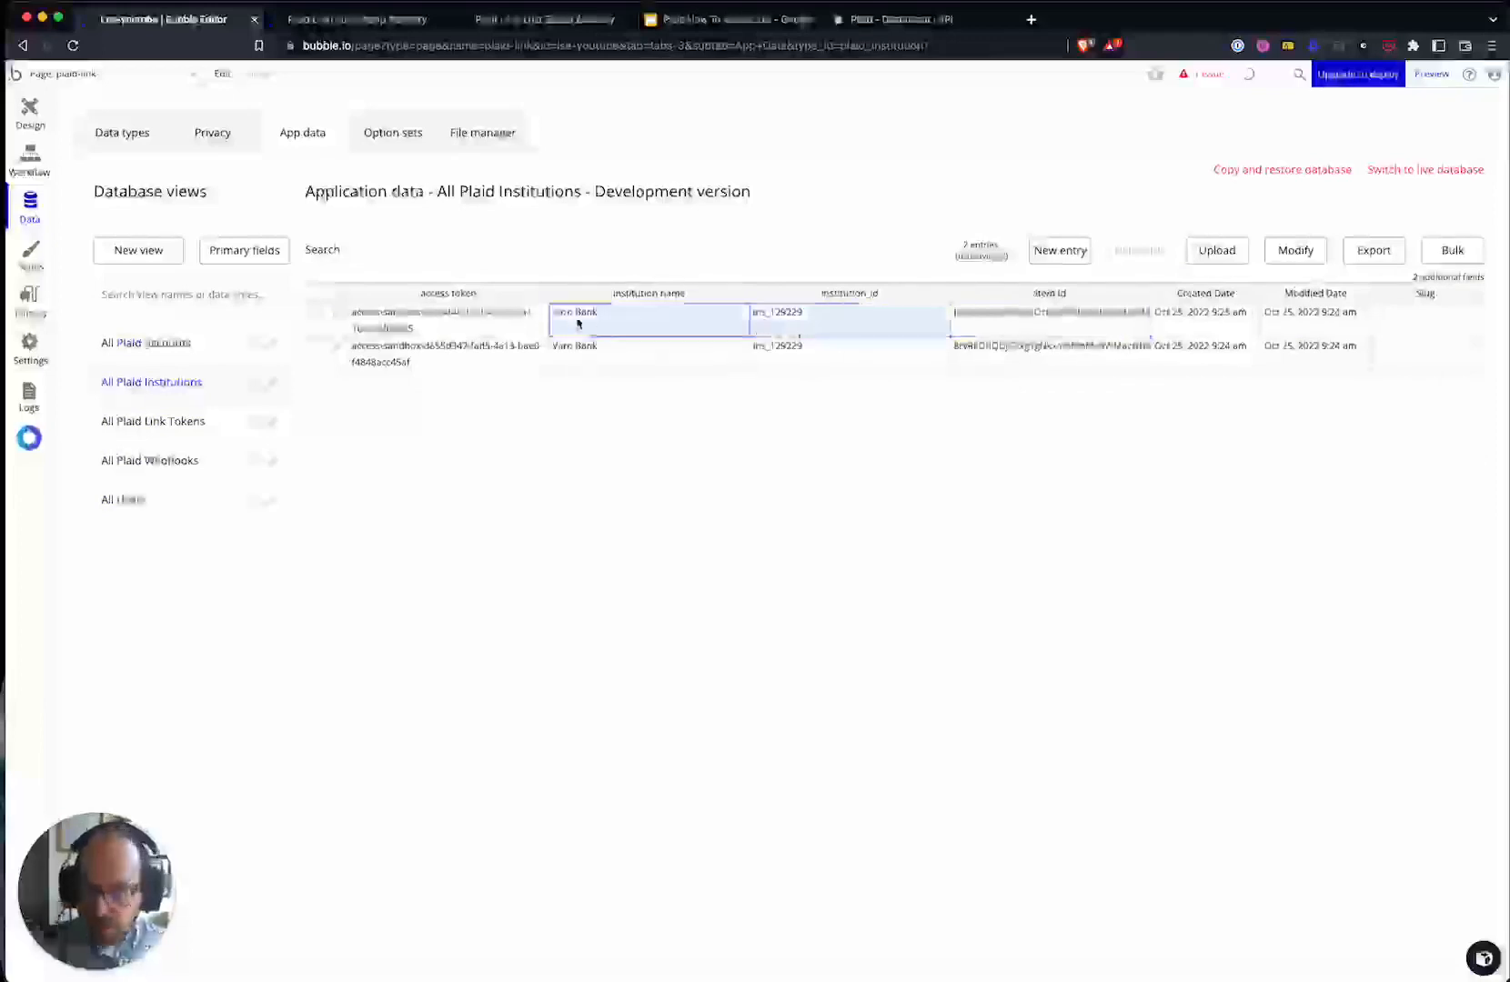
pyautogui.click(441, 323)
# - Review the three saved All Plaid Accounts rows, their institution_id values and created dates
pyautogui.click(143, 349)
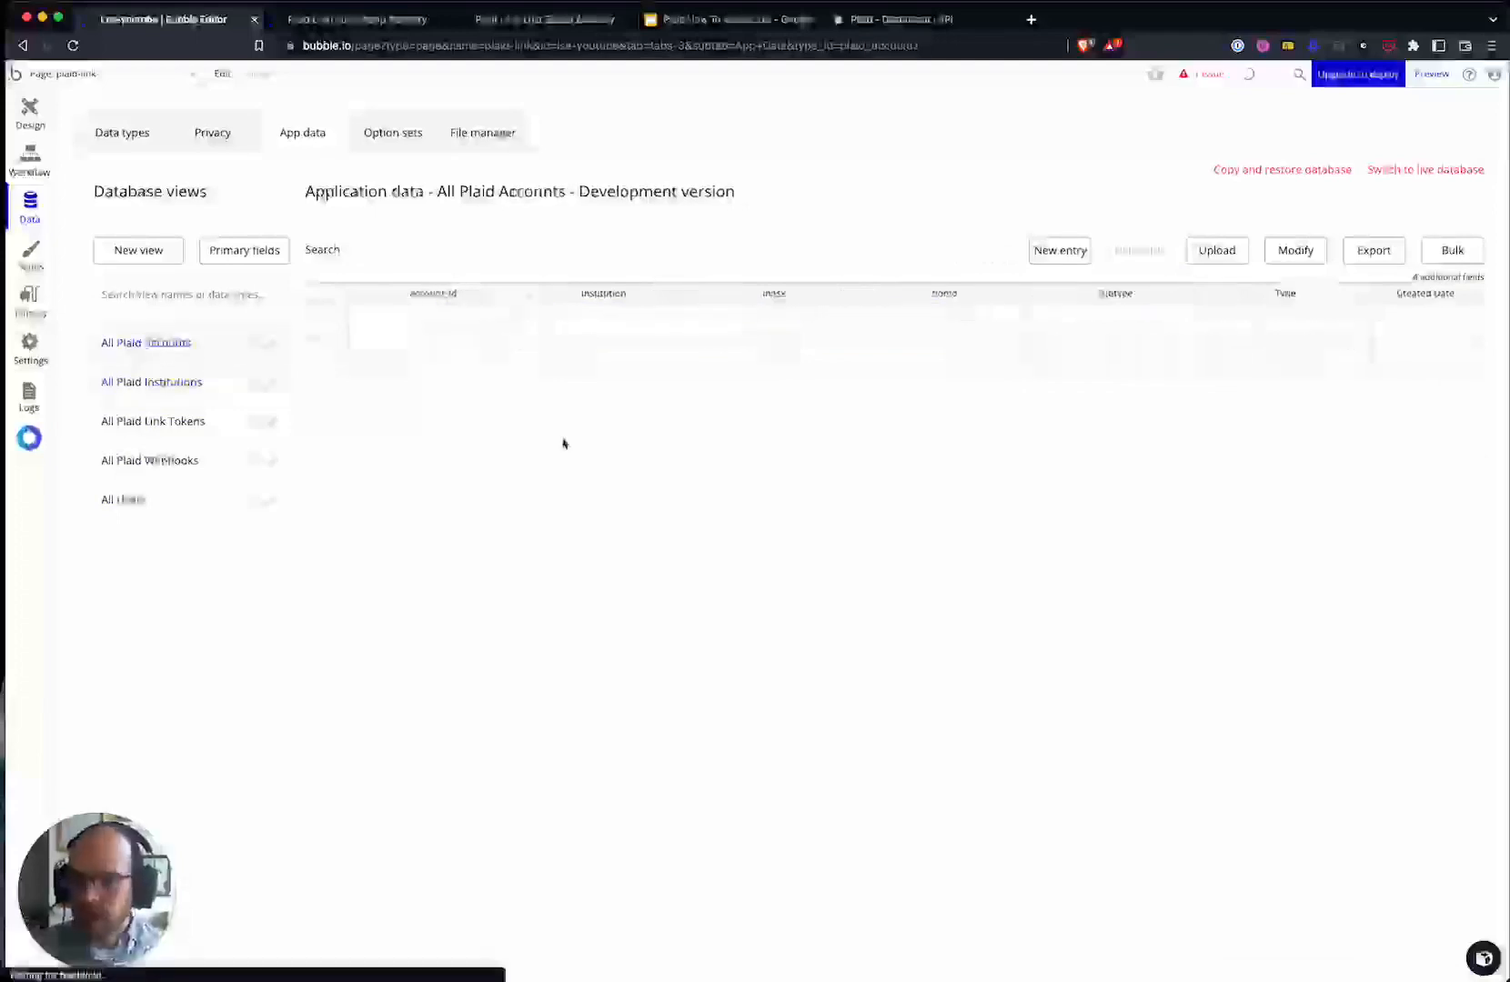
pyautogui.moveTo(377, 311); pyautogui.dragTo(1496, 364)
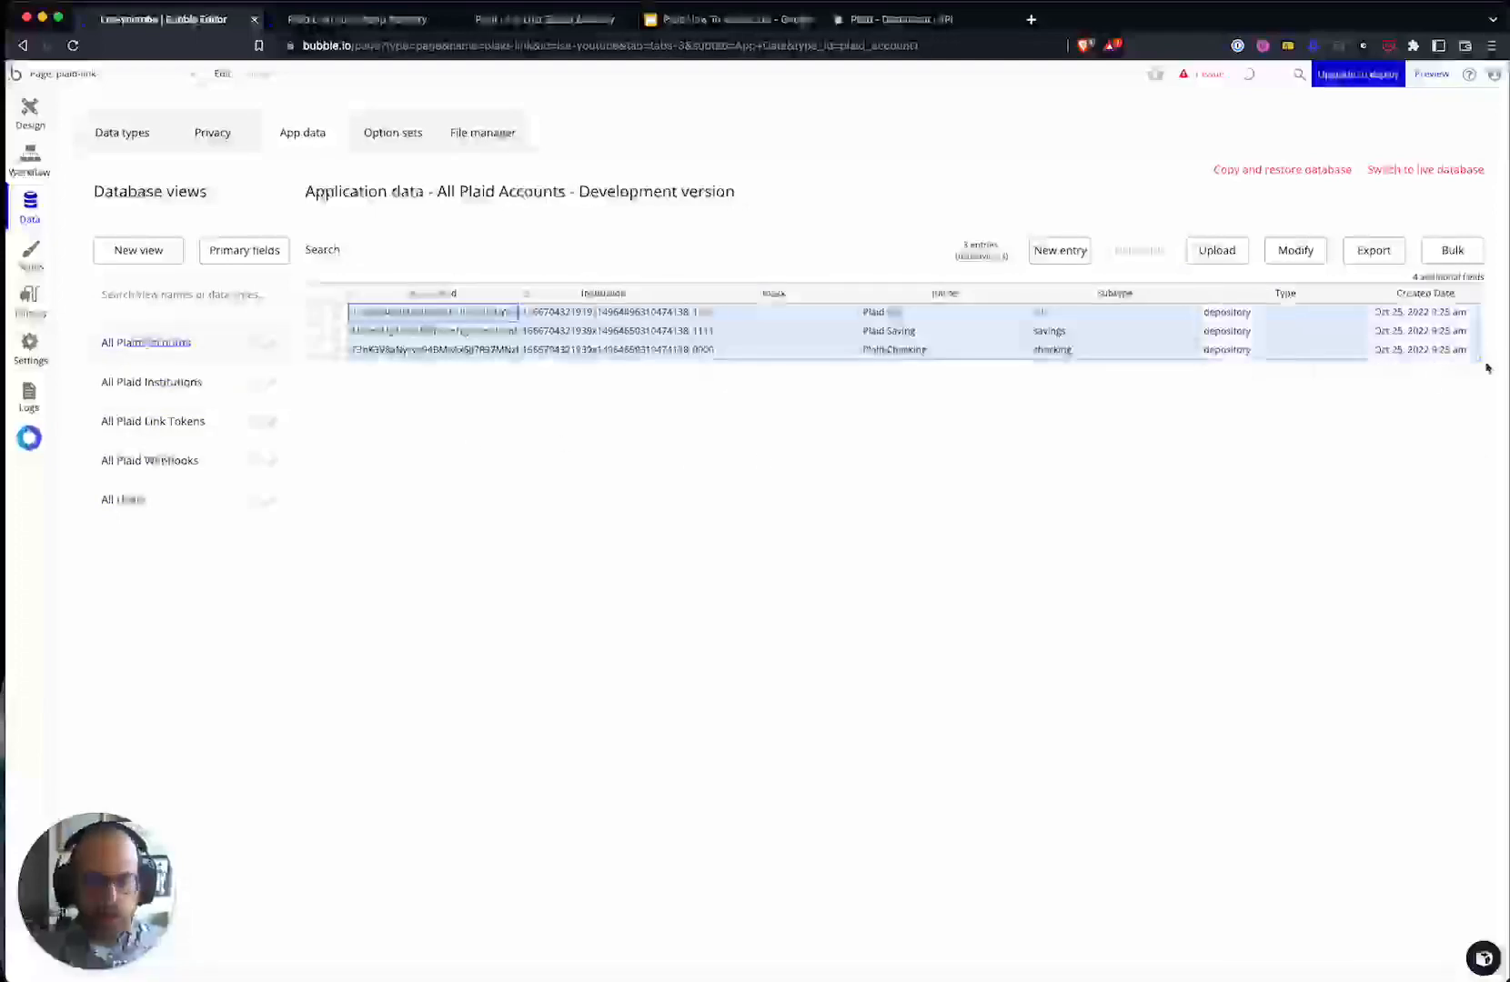
pyautogui.moveTo(583, 310); pyautogui.dragTo(573, 363)
pyautogui.moveTo(430, 311); pyautogui.dragTo(1416, 351)
pyautogui.click(1418, 352)
pyautogui.click(350, 19)
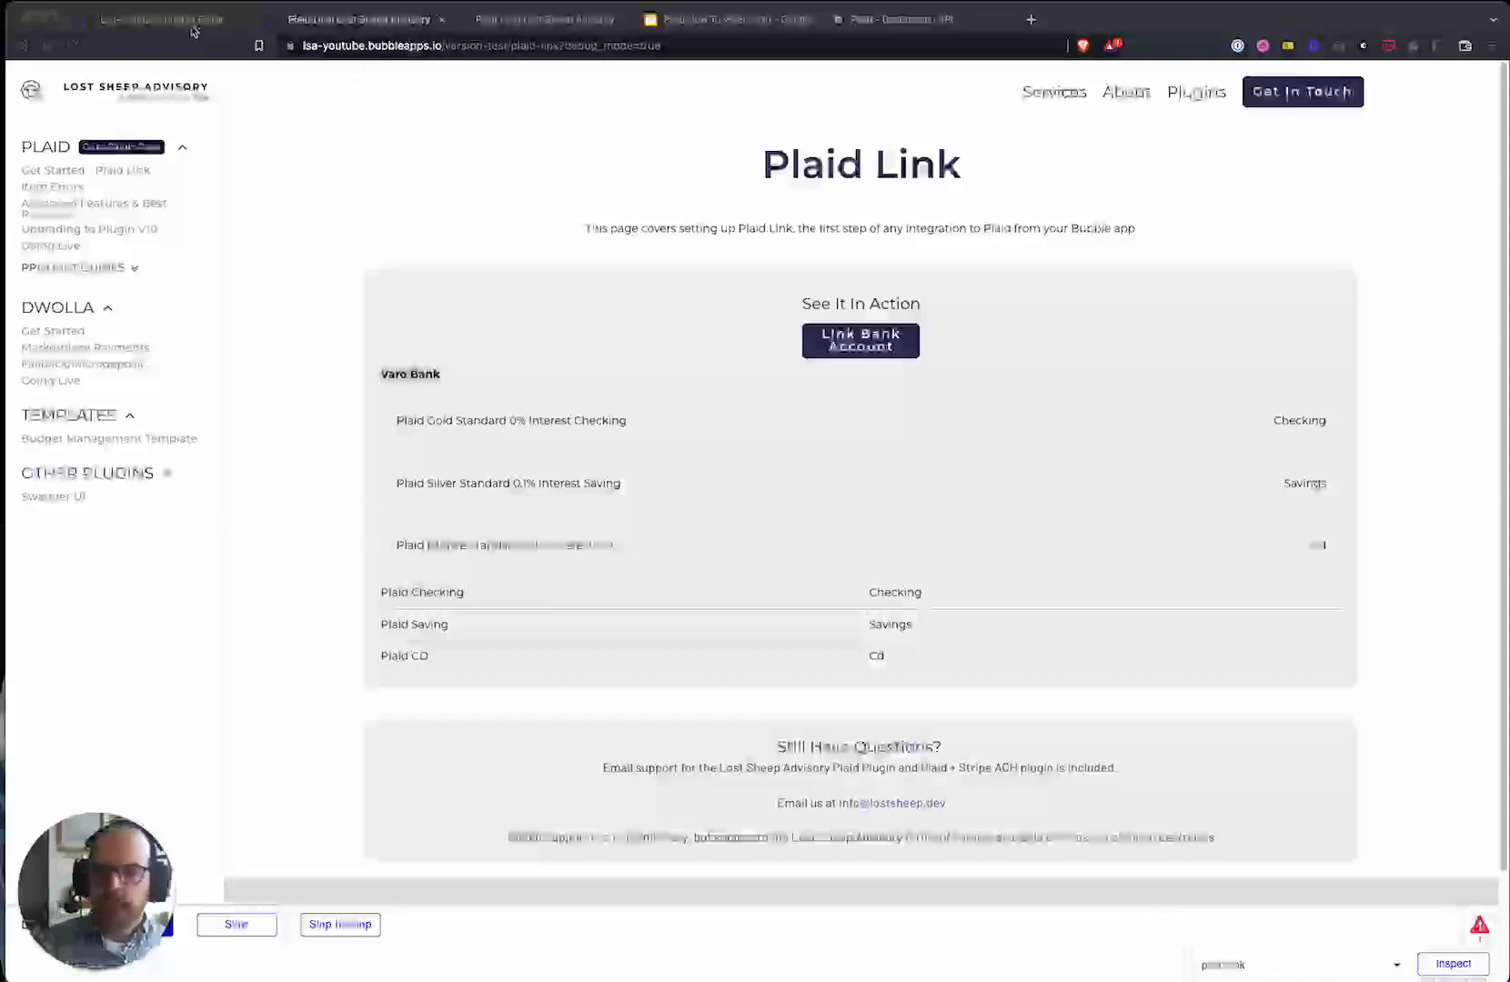
# - Review the Create Link Token action and the PlaidLink A success event's workflow steps
pyautogui.click(161, 19)
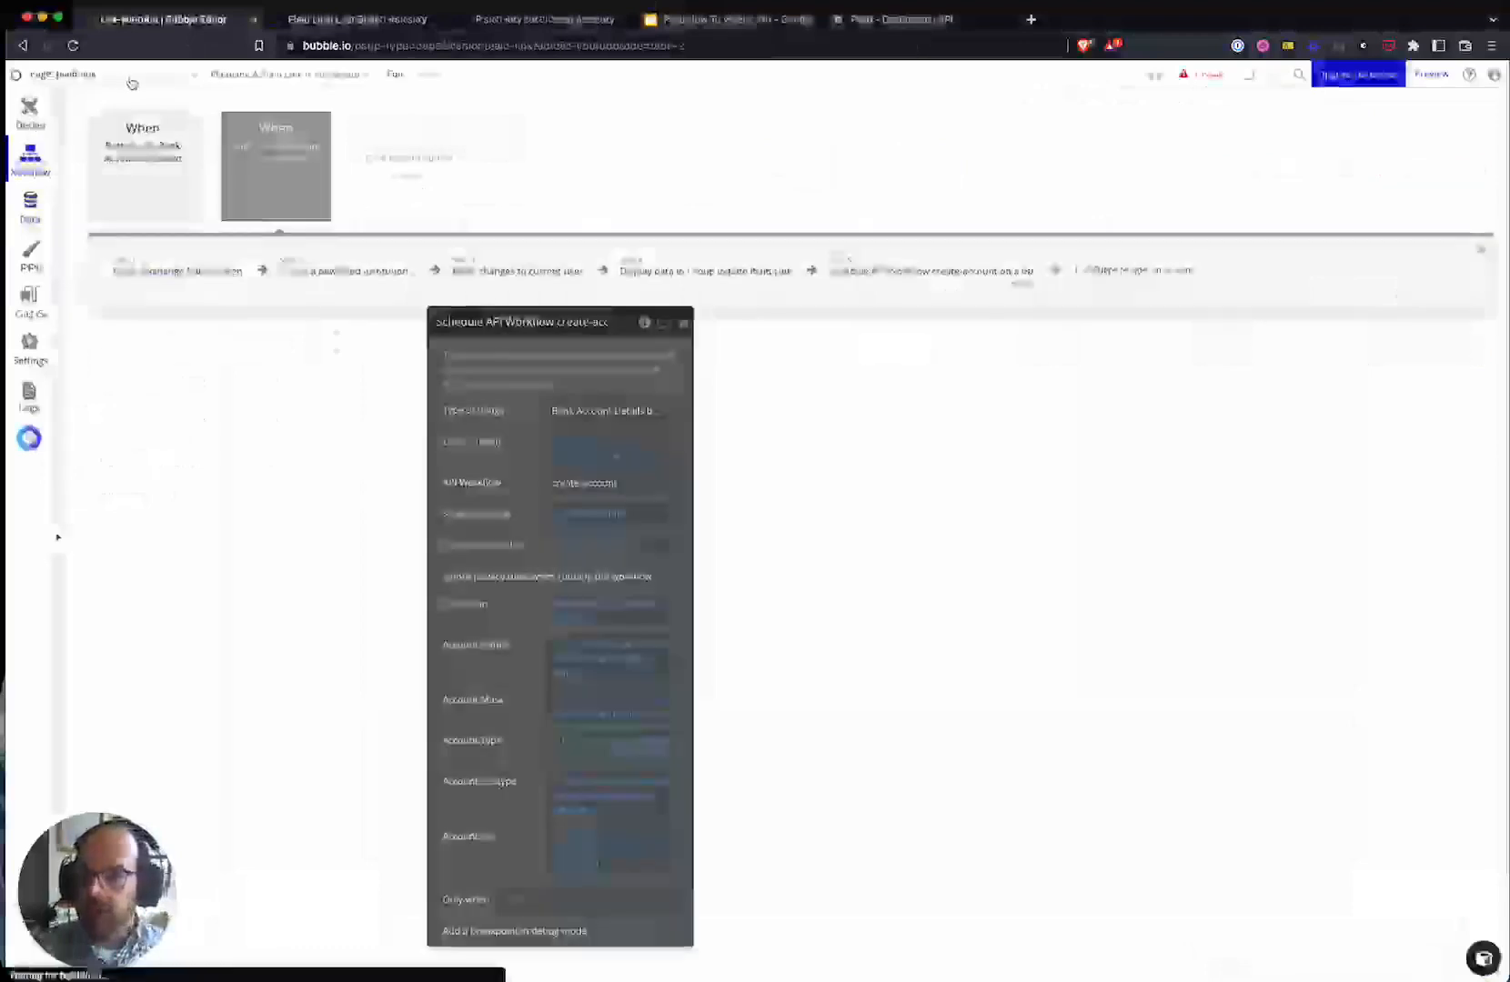
pyautogui.click(172, 273)
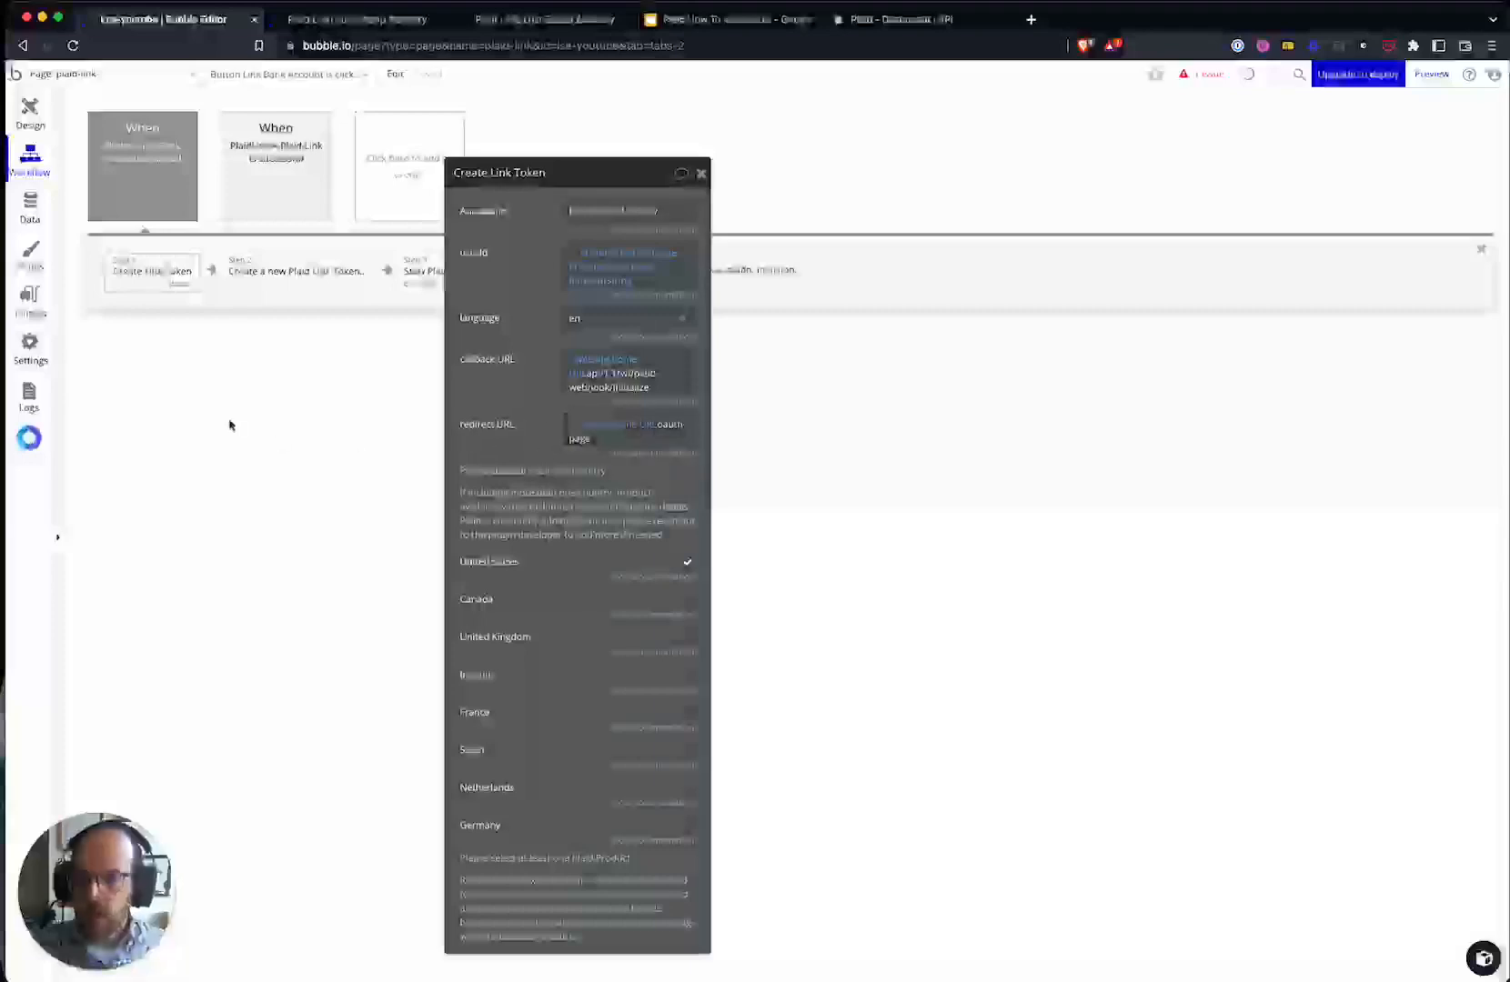
pyautogui.moveTo(502, 328); pyautogui.dragTo(895, 277)
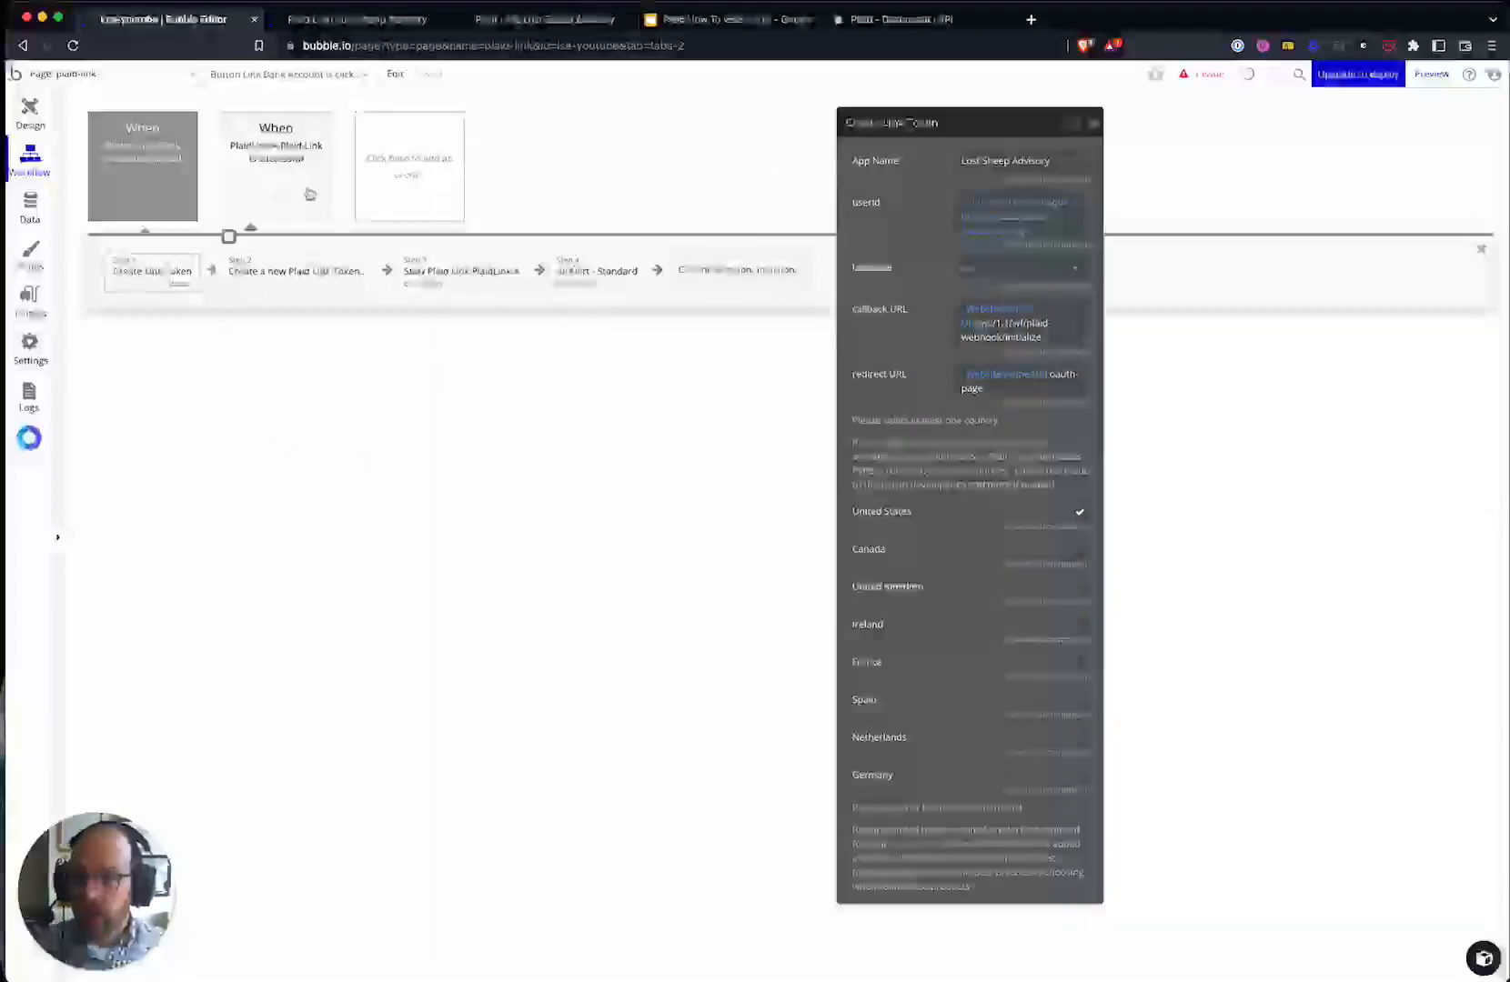
pyautogui.click(280, 171)
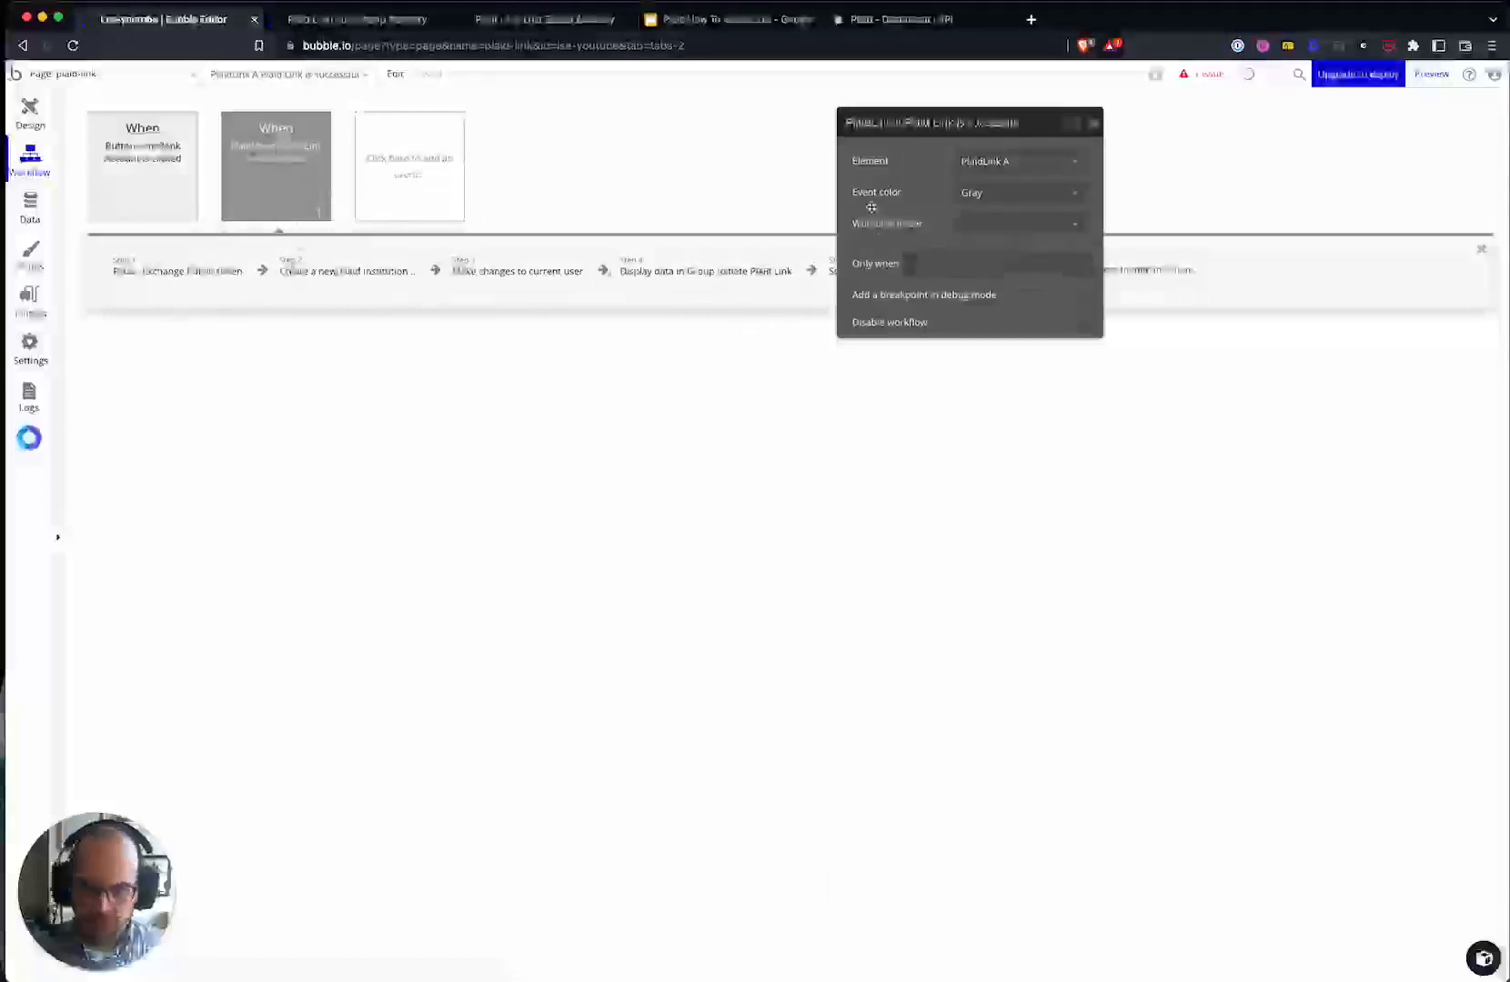
pyautogui.moveTo(868, 124); pyautogui.dragTo(580, 516)
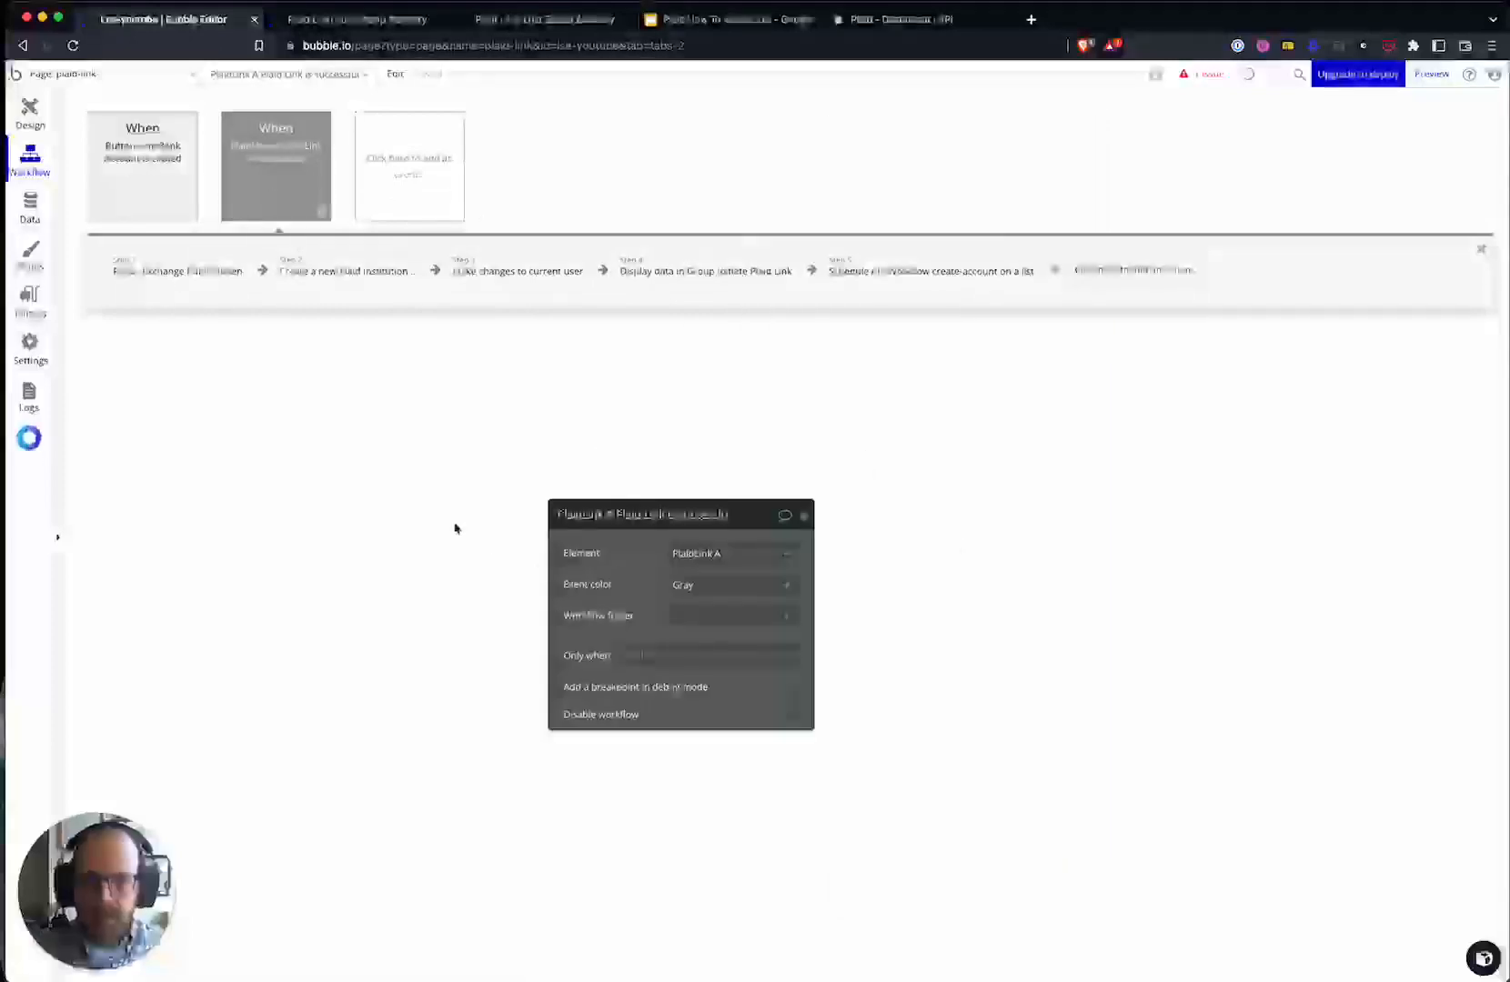
# - Copy the PlaidLink A success event from its right-click menu
pyautogui.rightClick(279, 161)
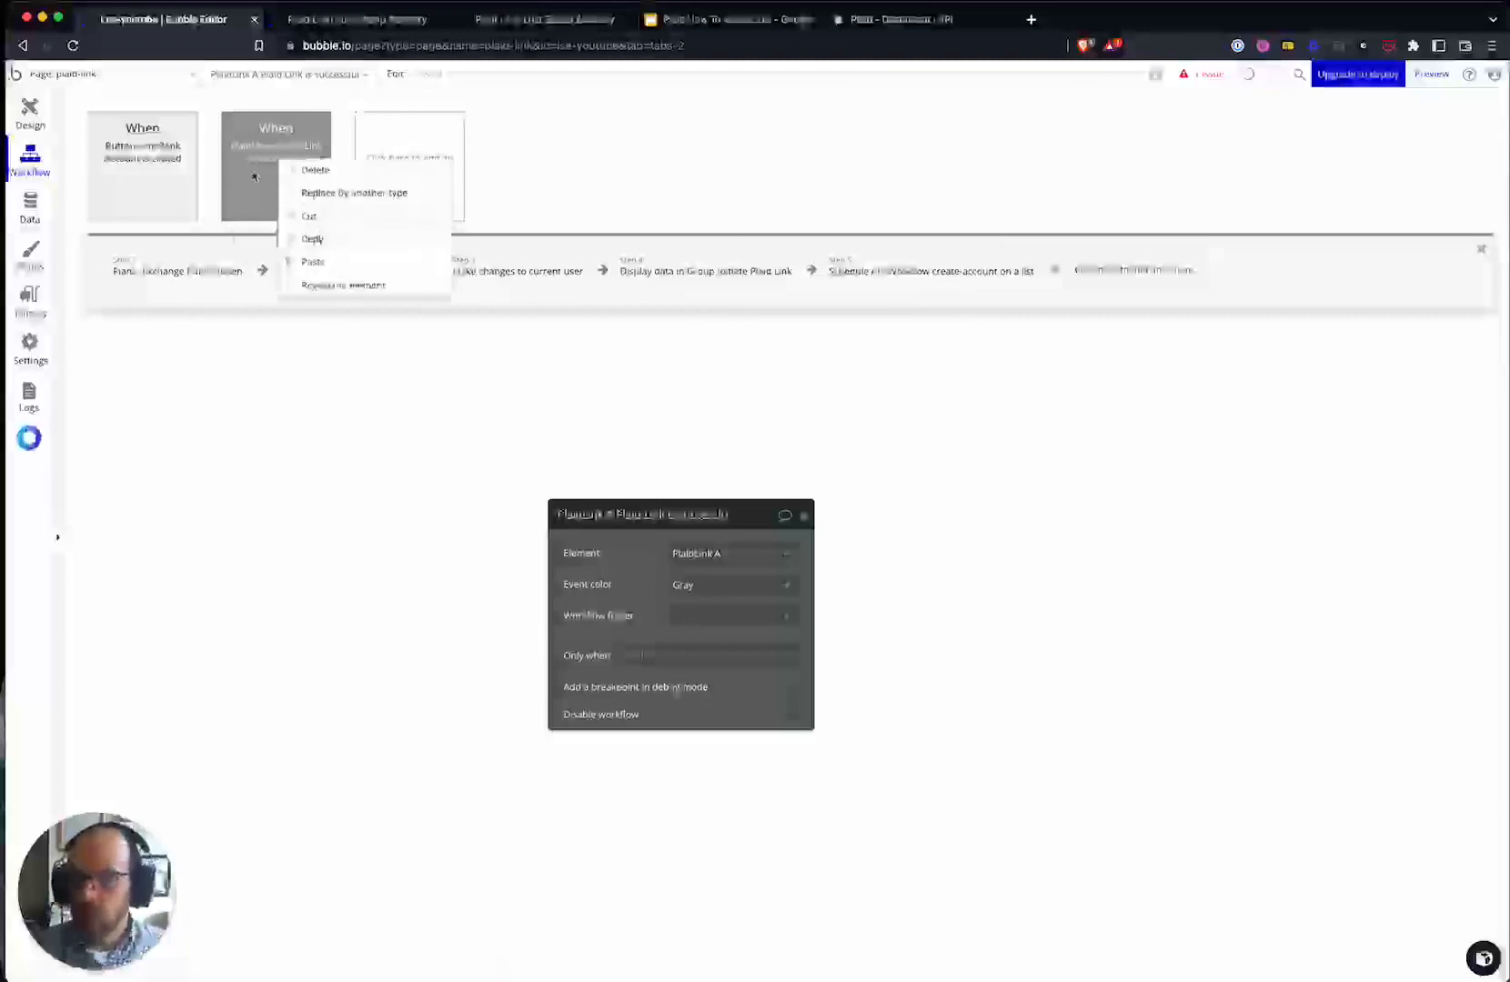
pyautogui.click(314, 238)
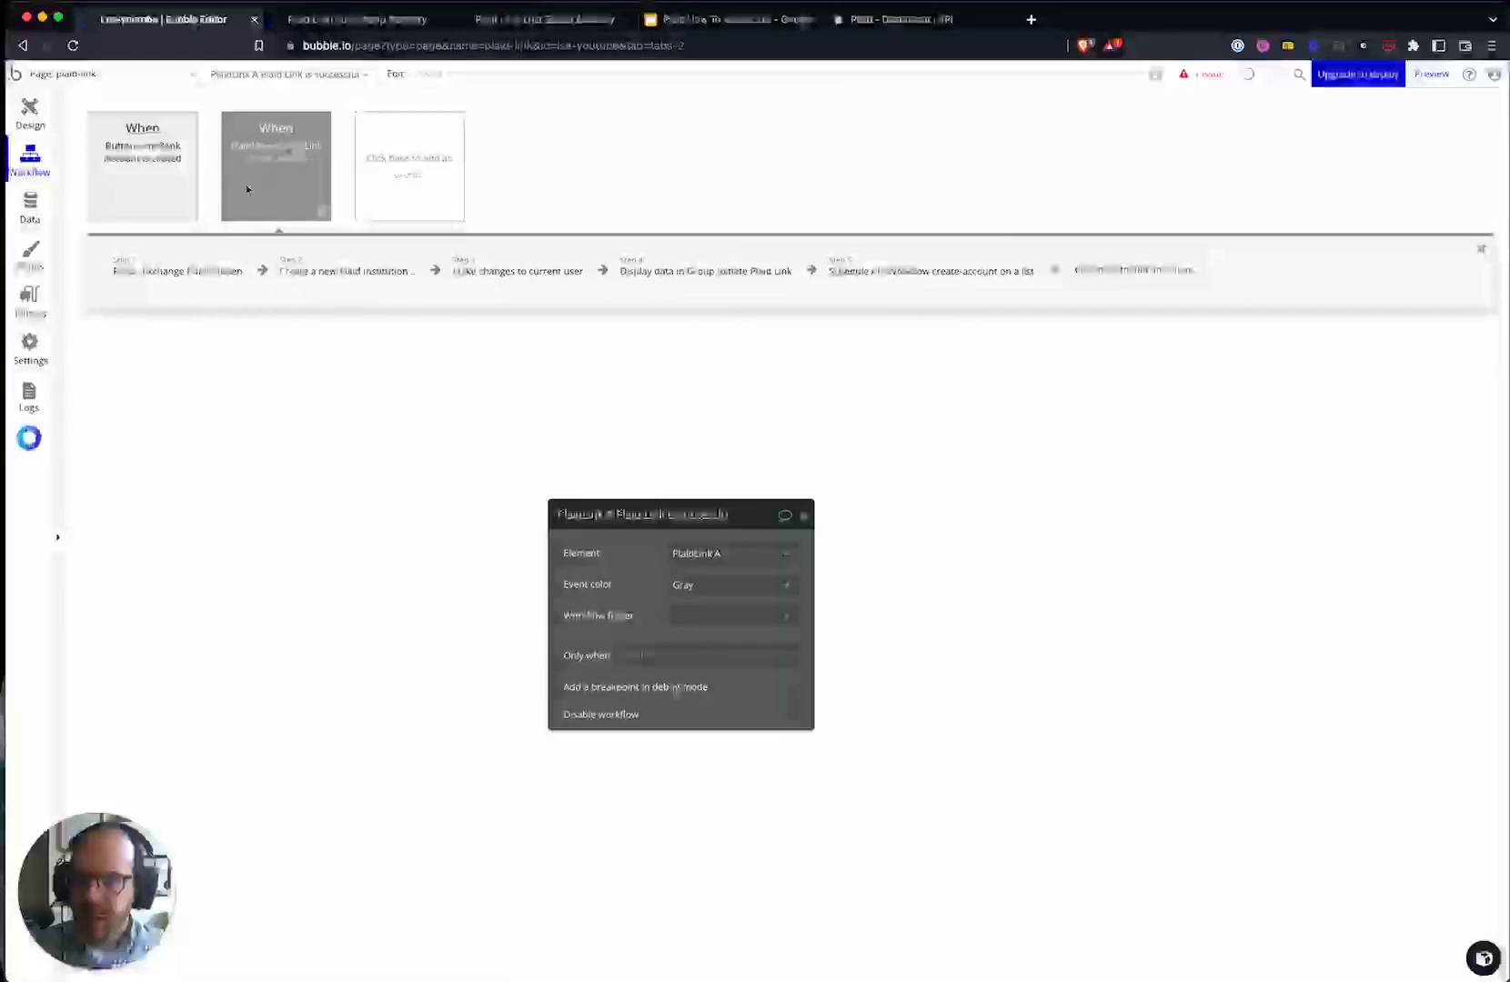
pyautogui.rightClick(288, 179)
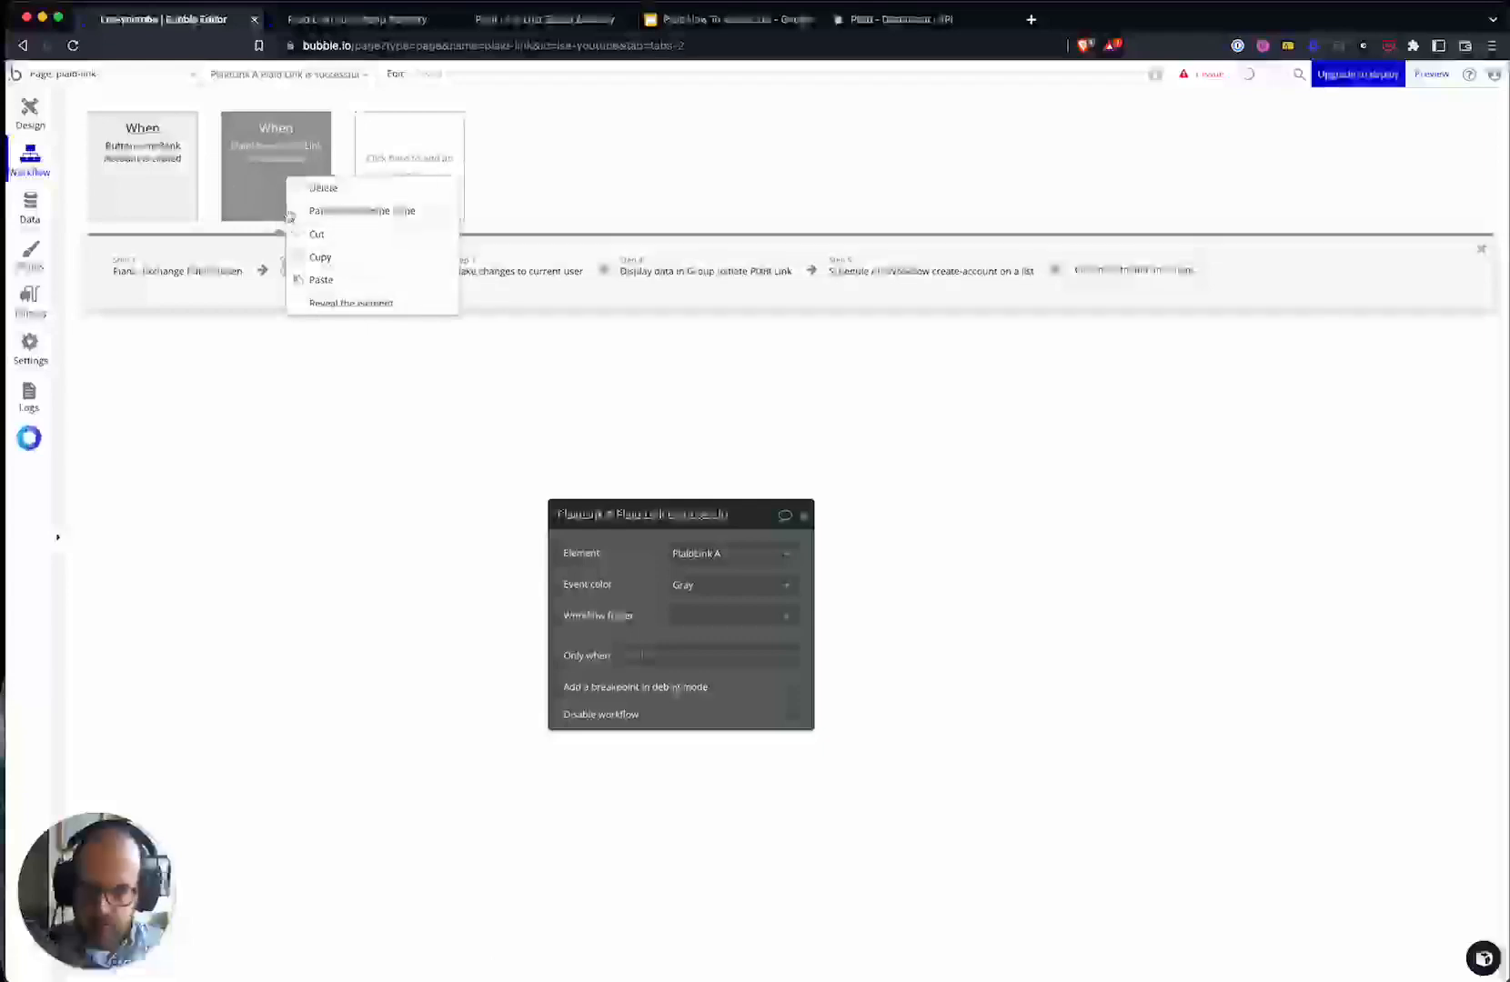
pyautogui.click(353, 278)
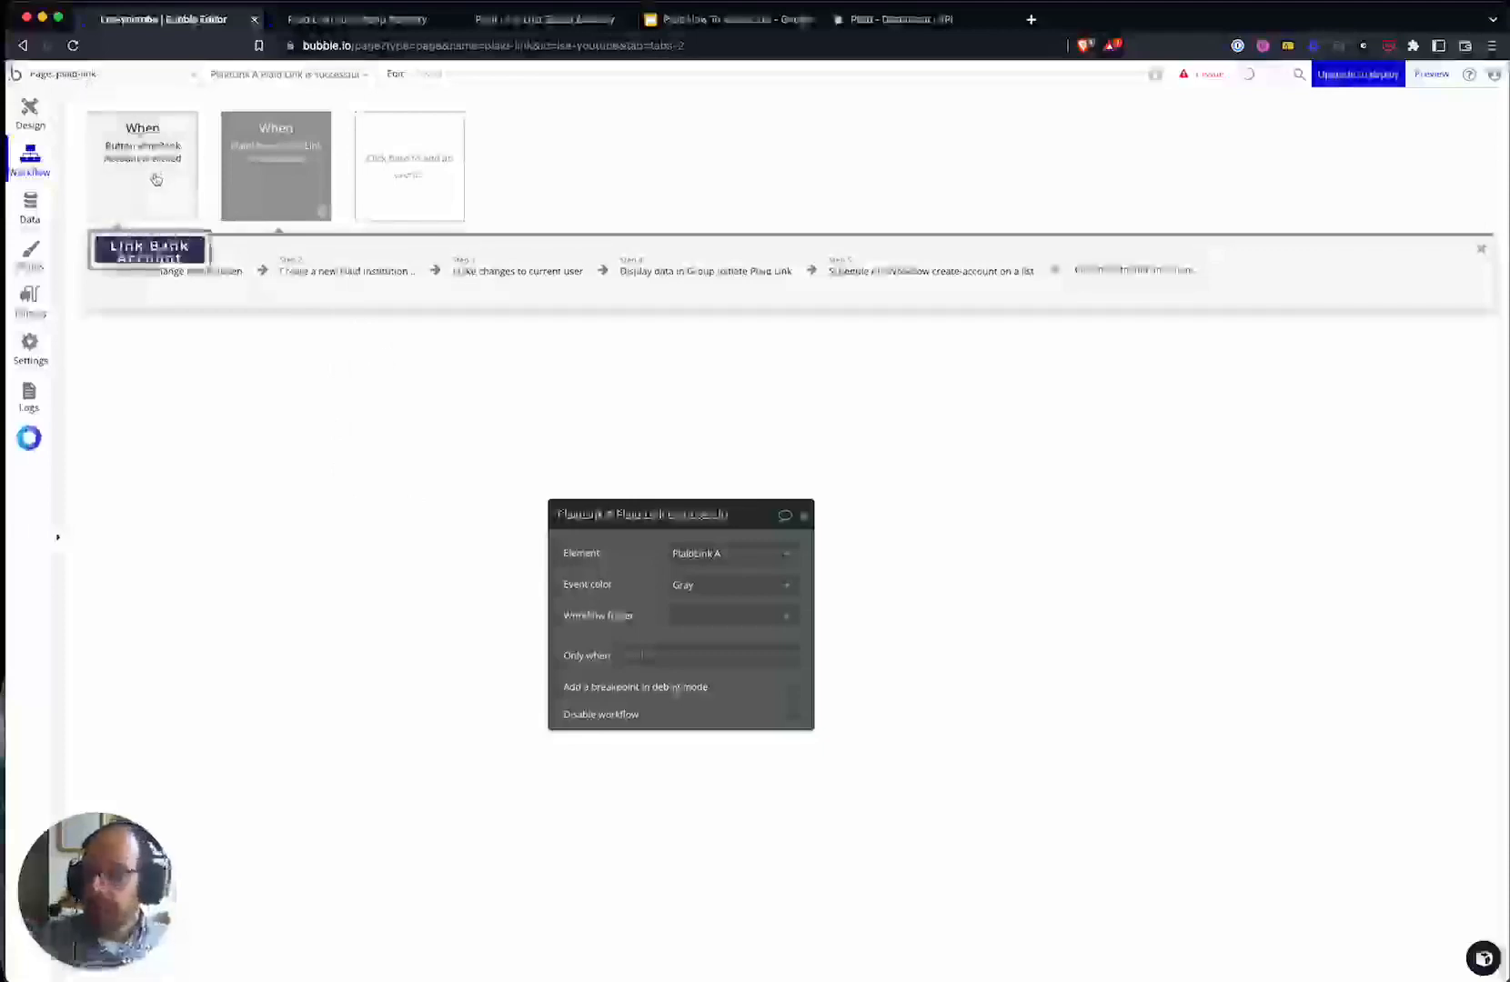
pyautogui.click(91, 74)
pyautogui.click(265, 503)
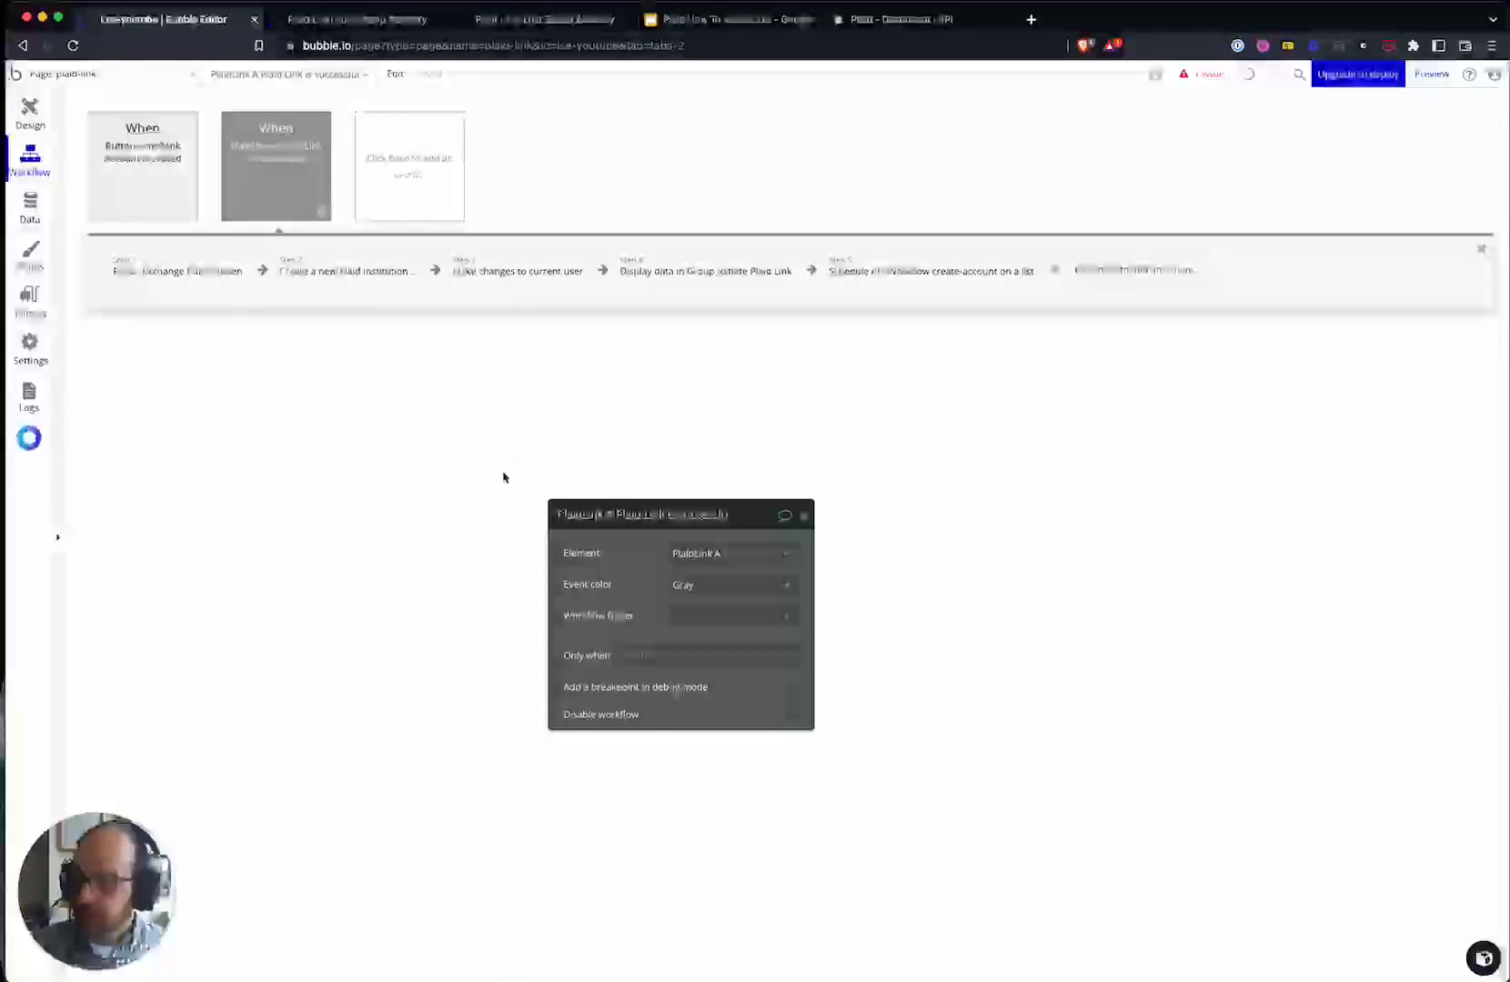
# - Switch to oauth-page and drag a PlaidLink A element beneath the 'Please Wait...' text
pyautogui.click(82, 82)
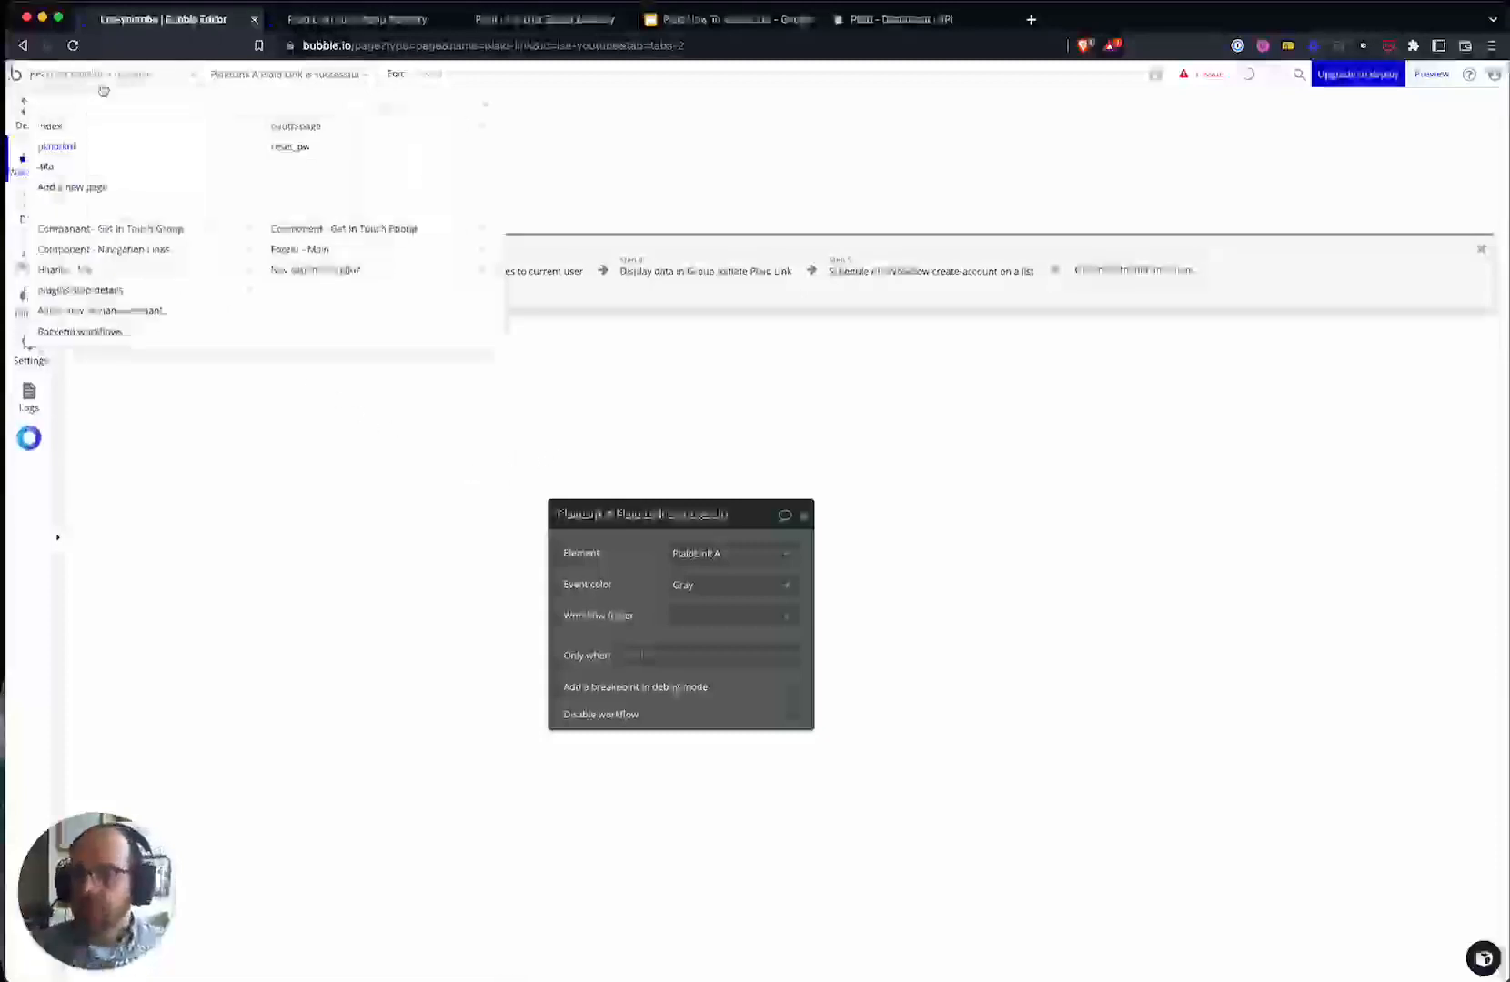
pyautogui.click(326, 129)
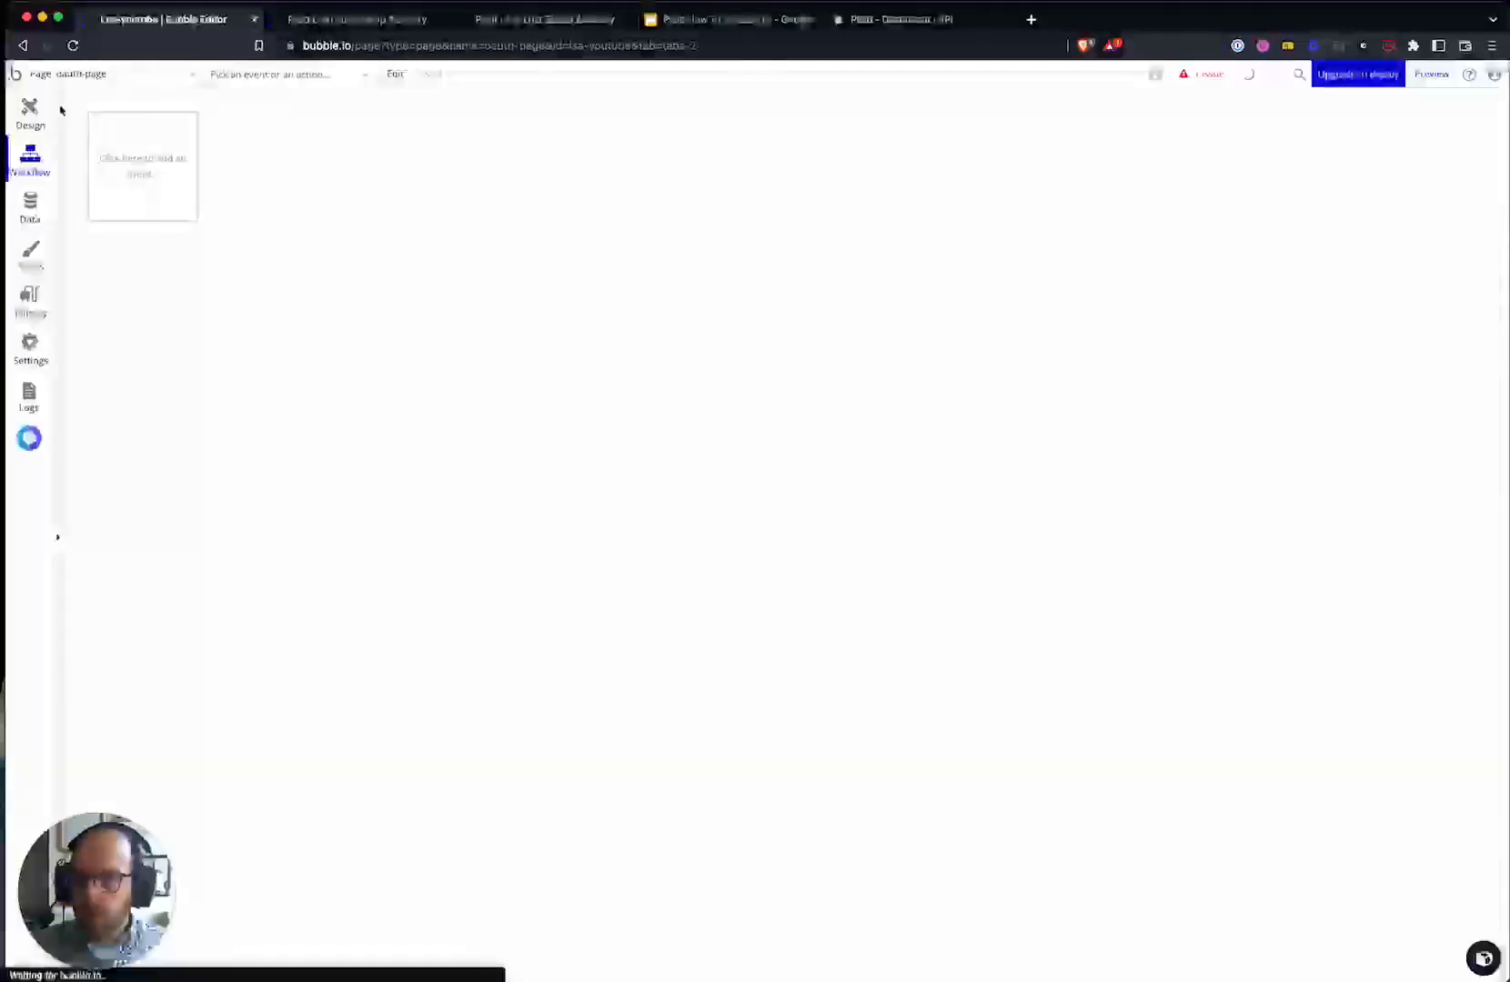
pyautogui.click(30, 111)
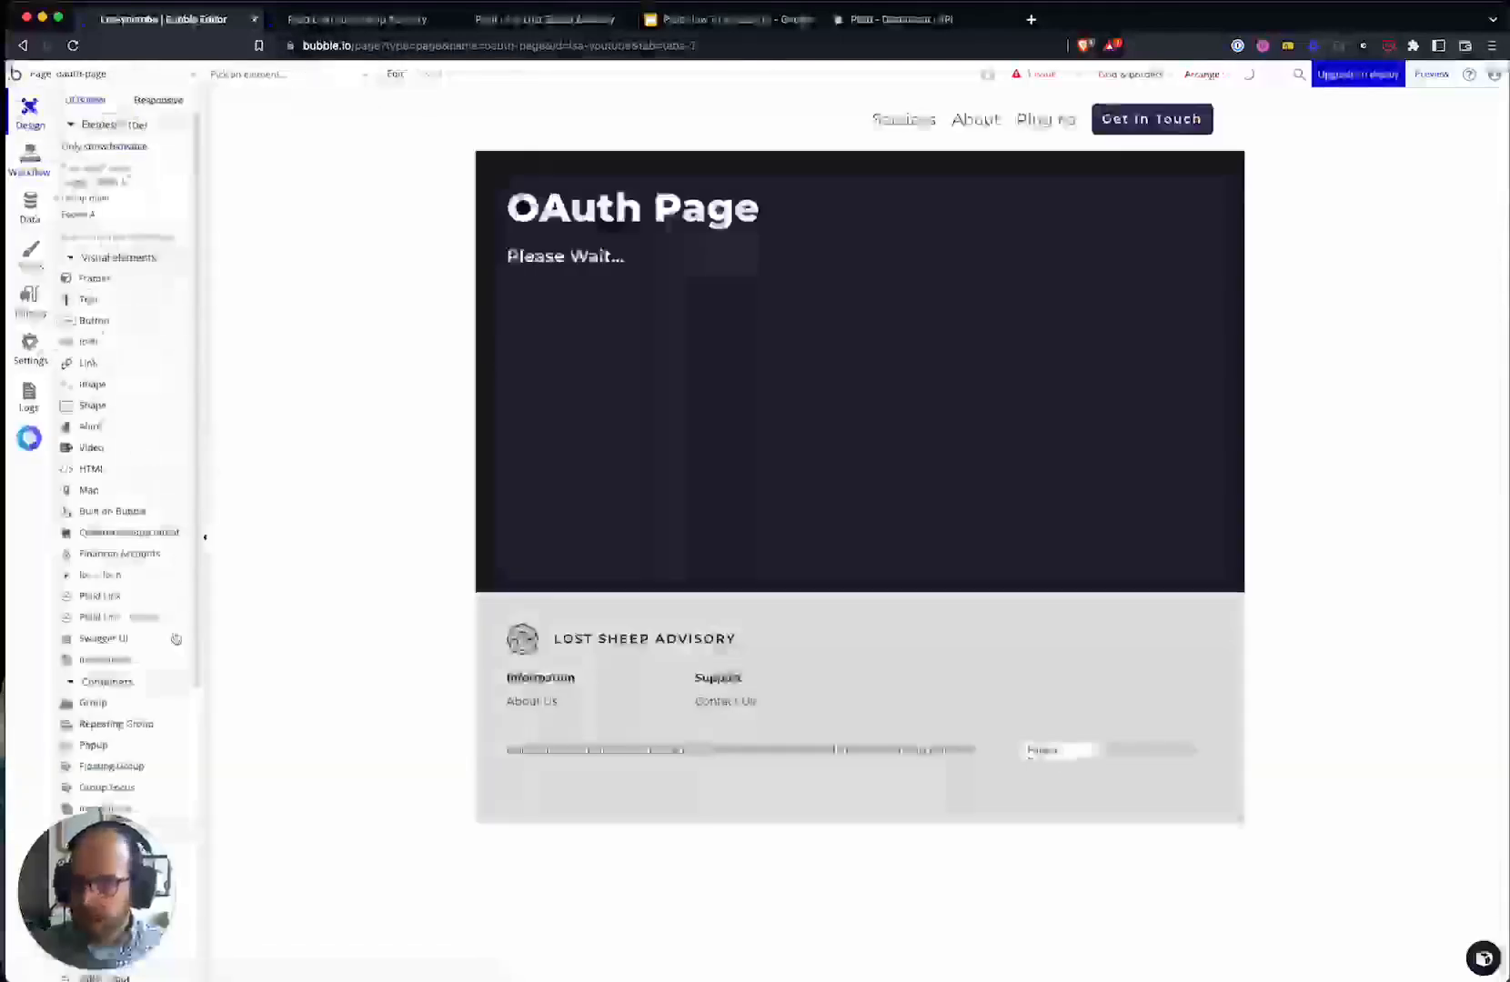
pyautogui.scroll(-6, 144, 546)
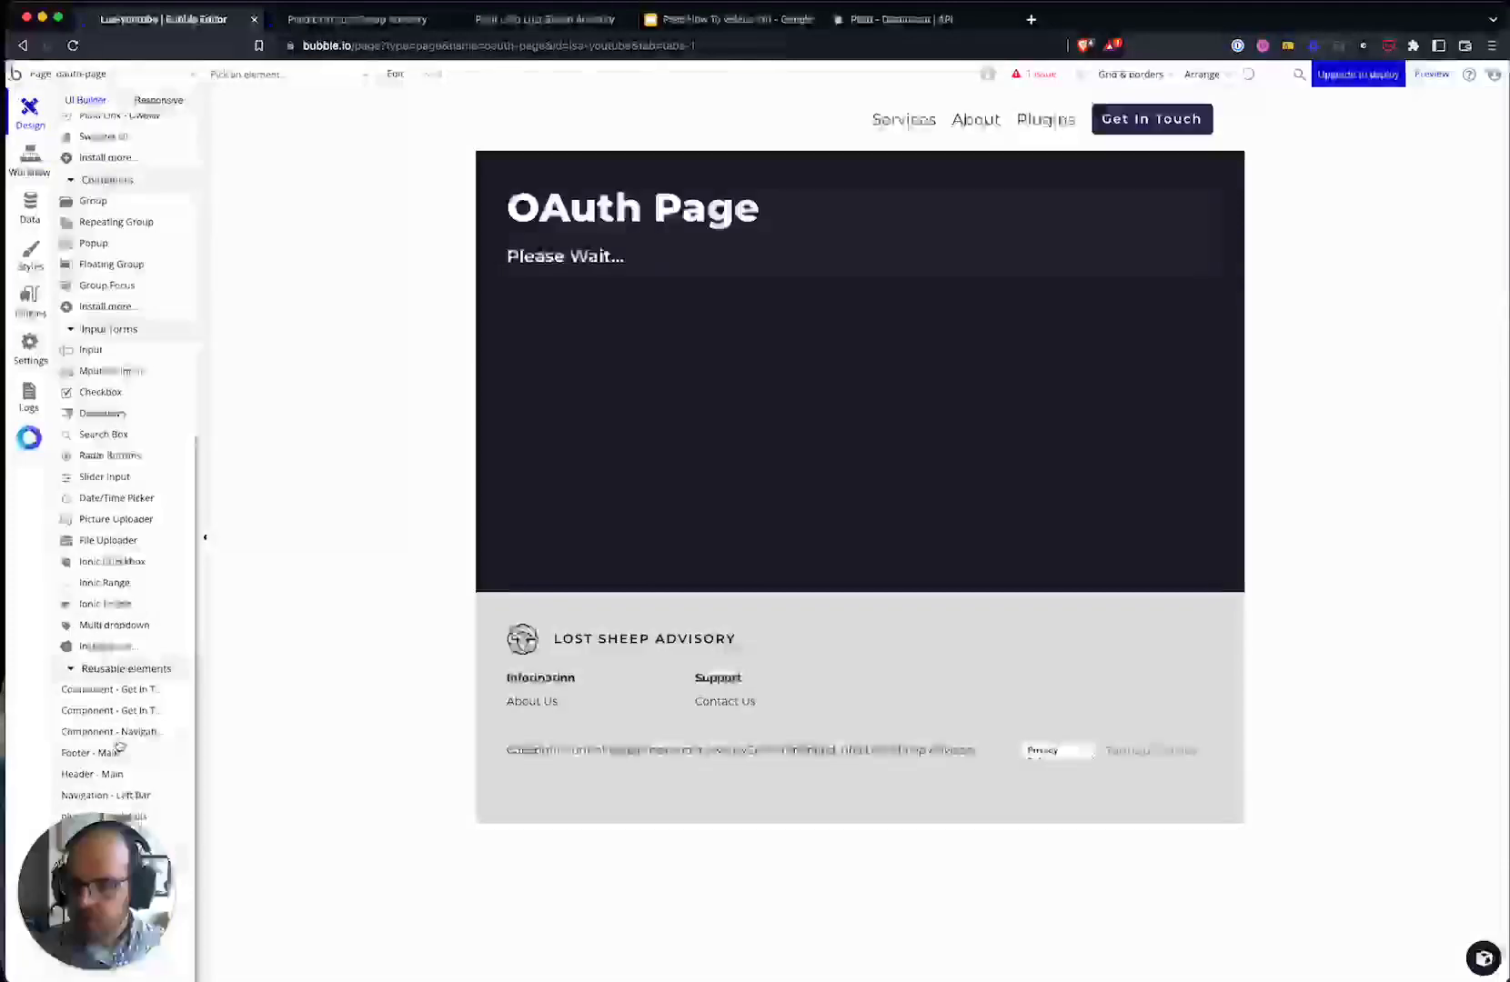
pyautogui.scroll(4, 137, 454)
pyautogui.moveTo(111, 437); pyautogui.dragTo(650, 305)
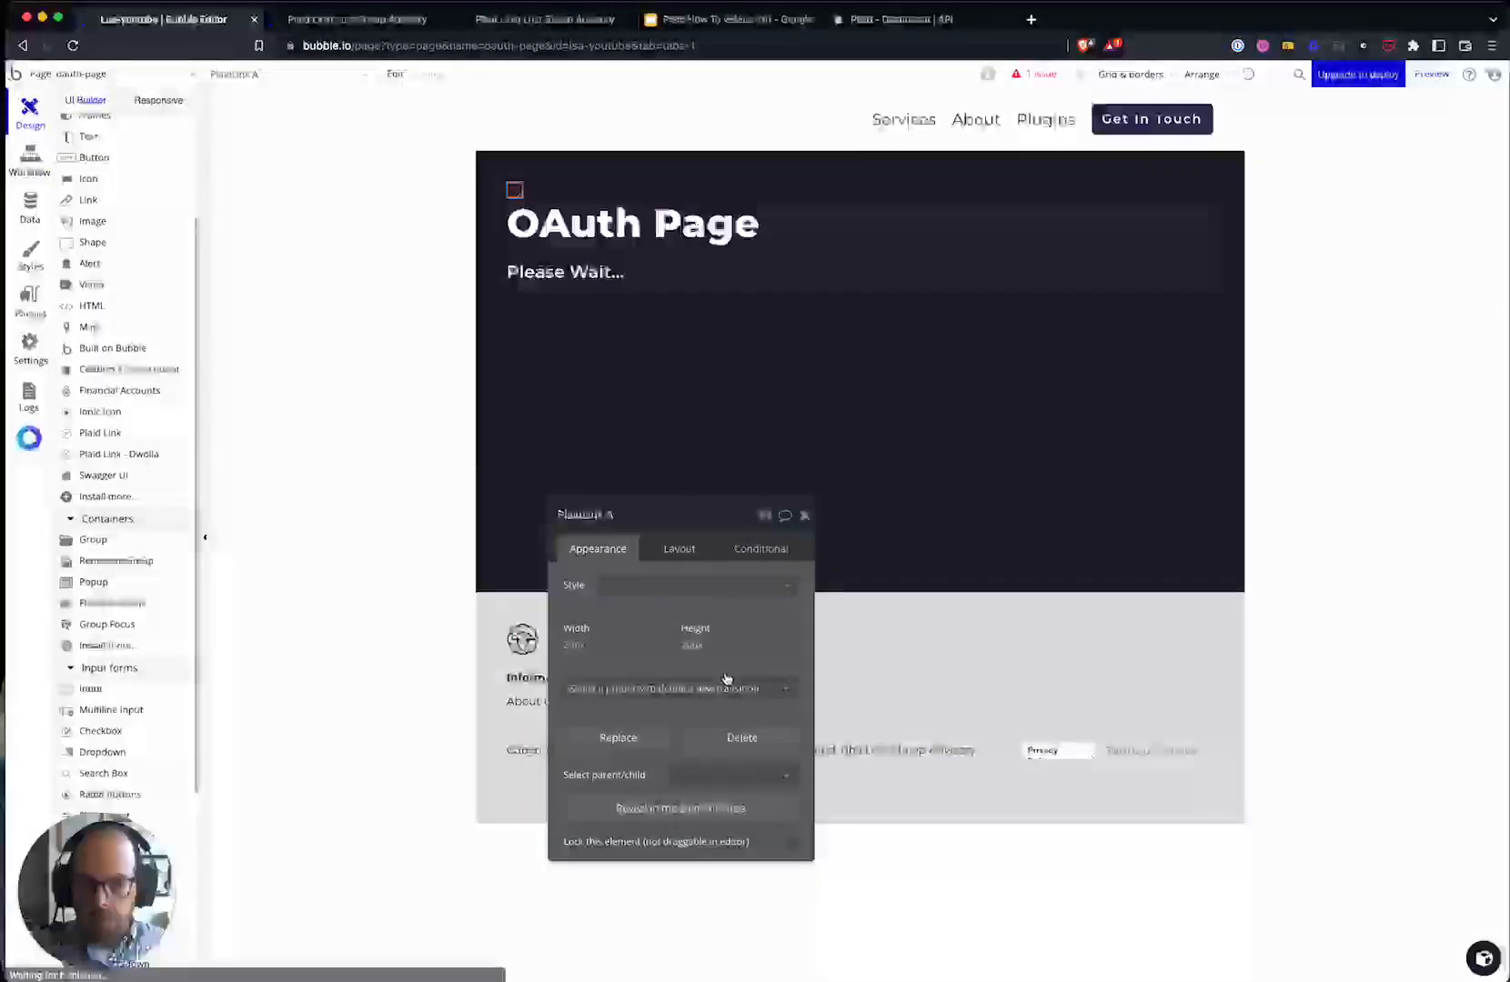
pyautogui.click(679, 548)
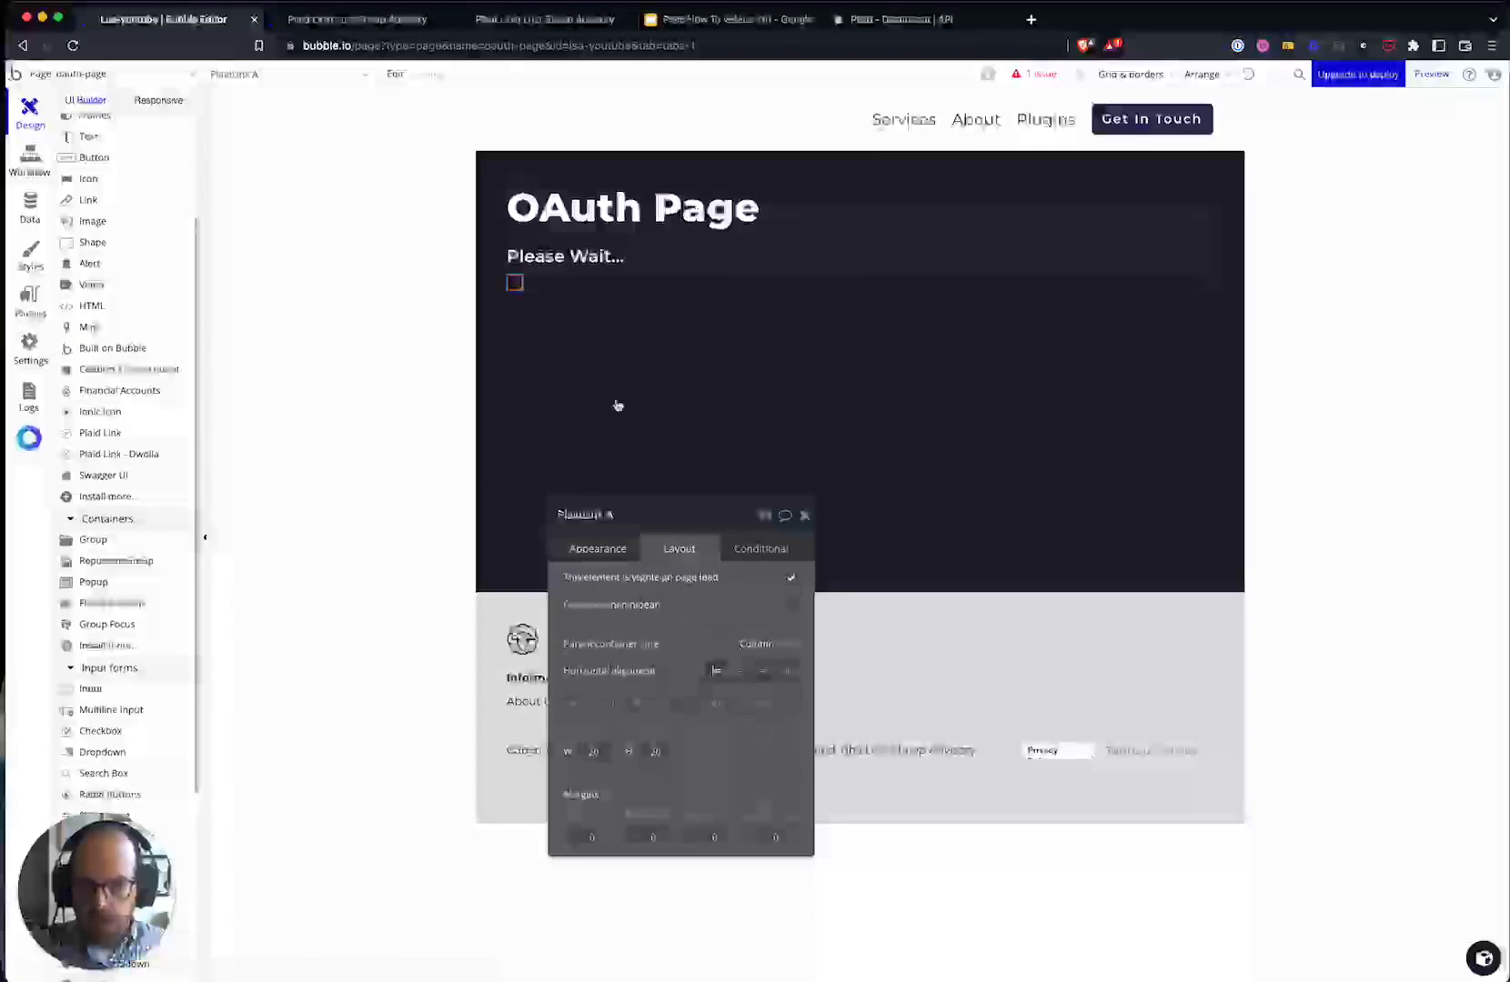
pyautogui.click(20, 157)
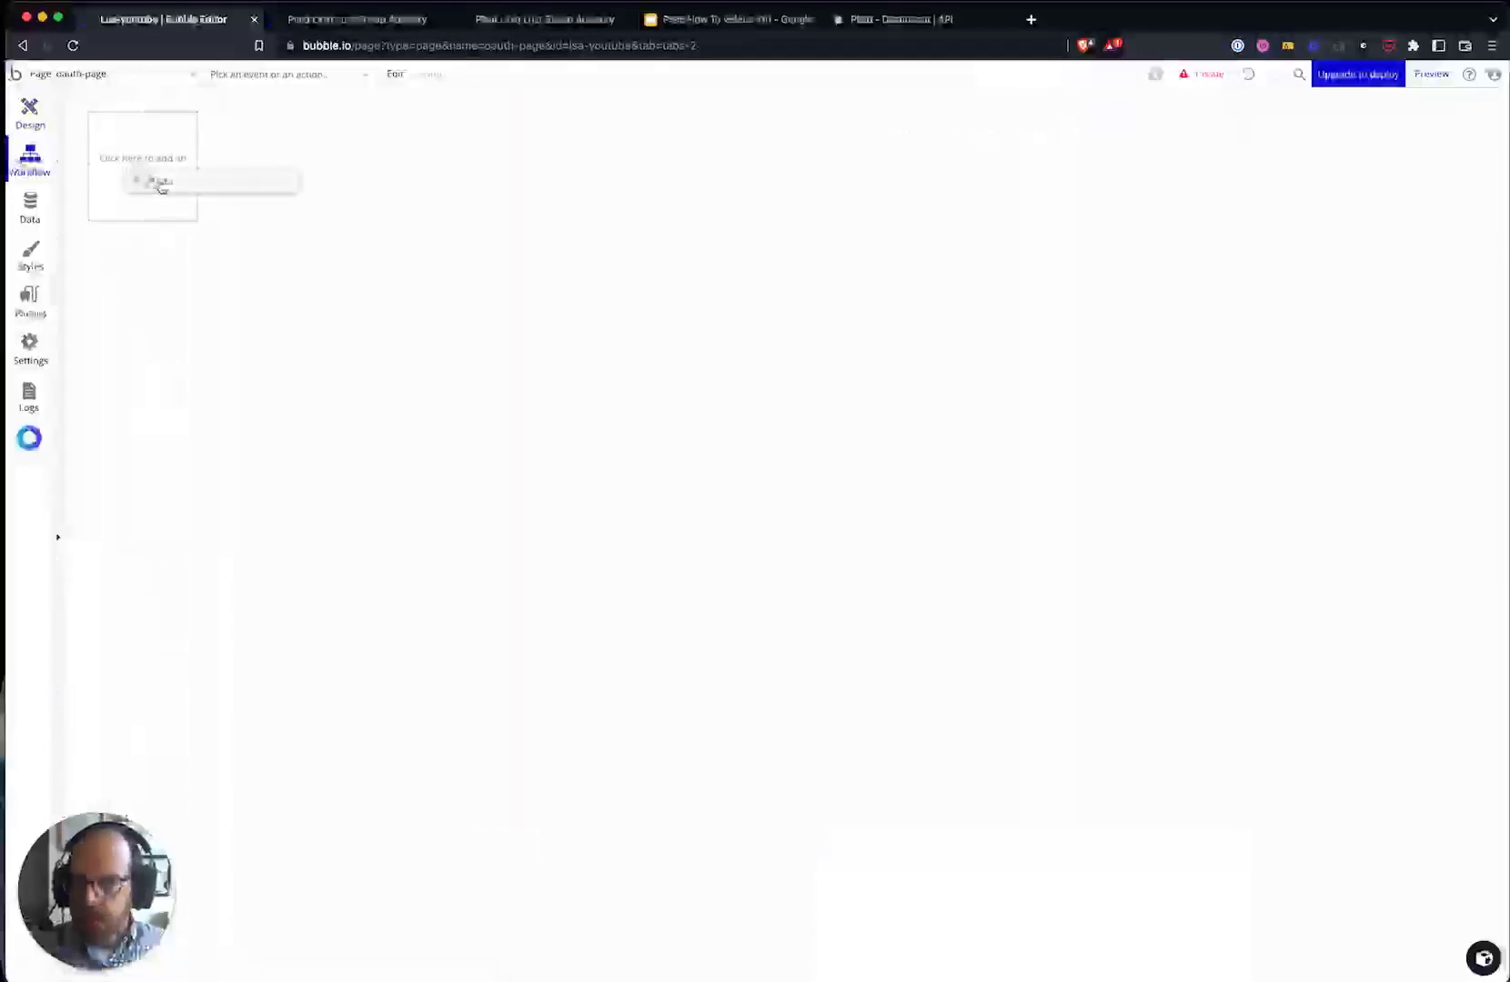
# - Paste the PlaidLink A success workflow, add Go to page plaid-link, and delete Display data
pyautogui.click(136, 173)
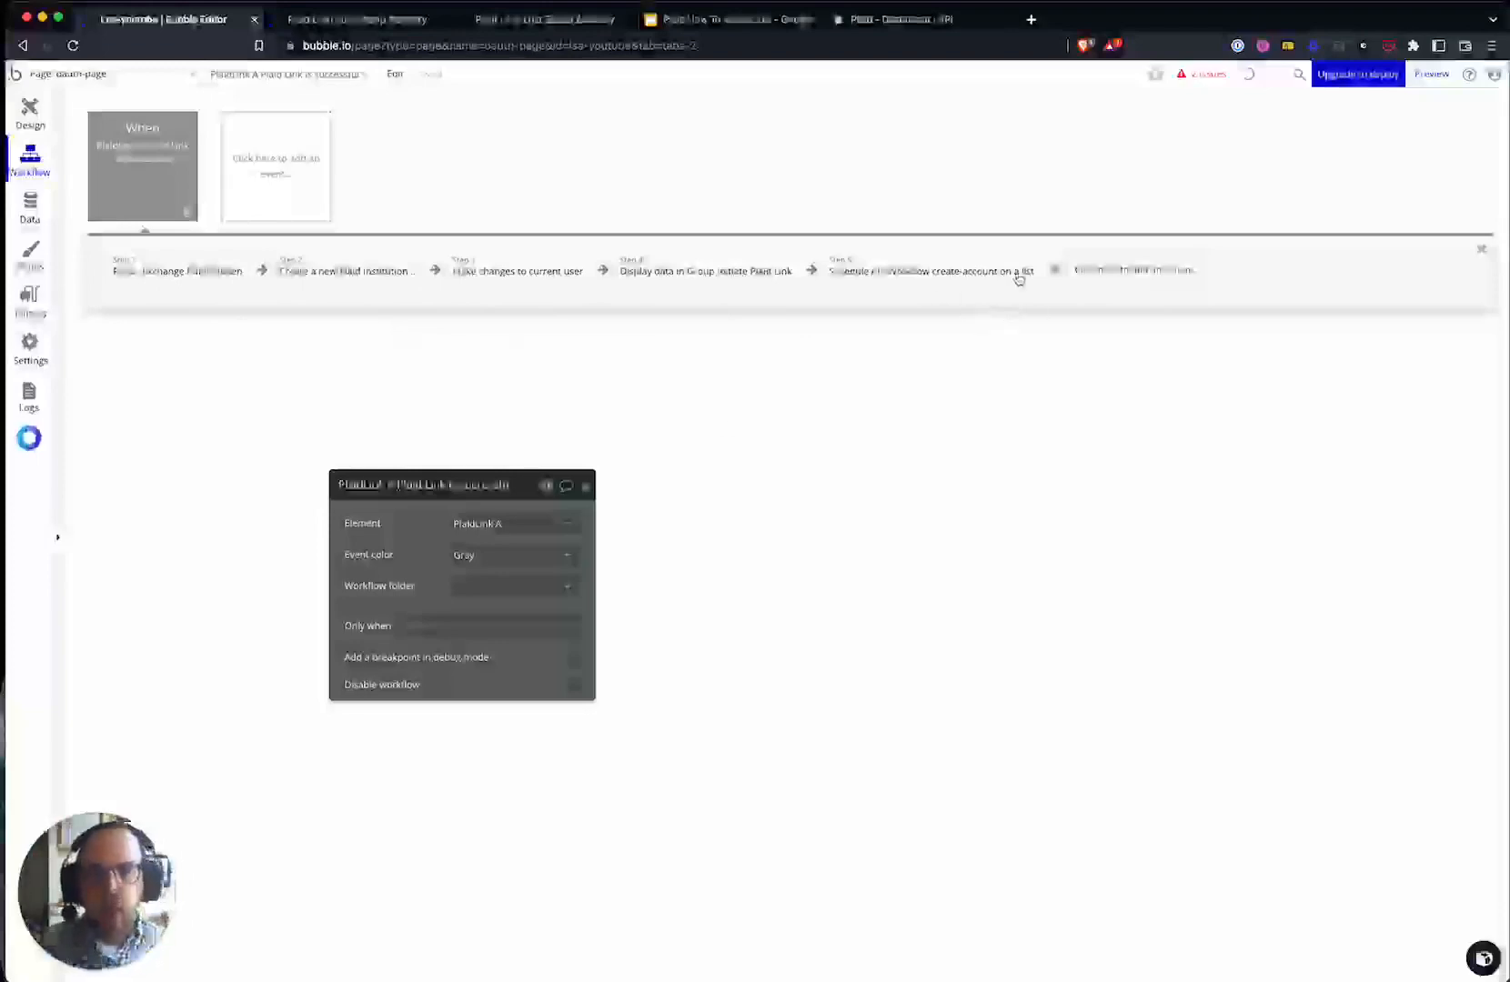
pyautogui.click(1153, 270)
pyautogui.write('go')
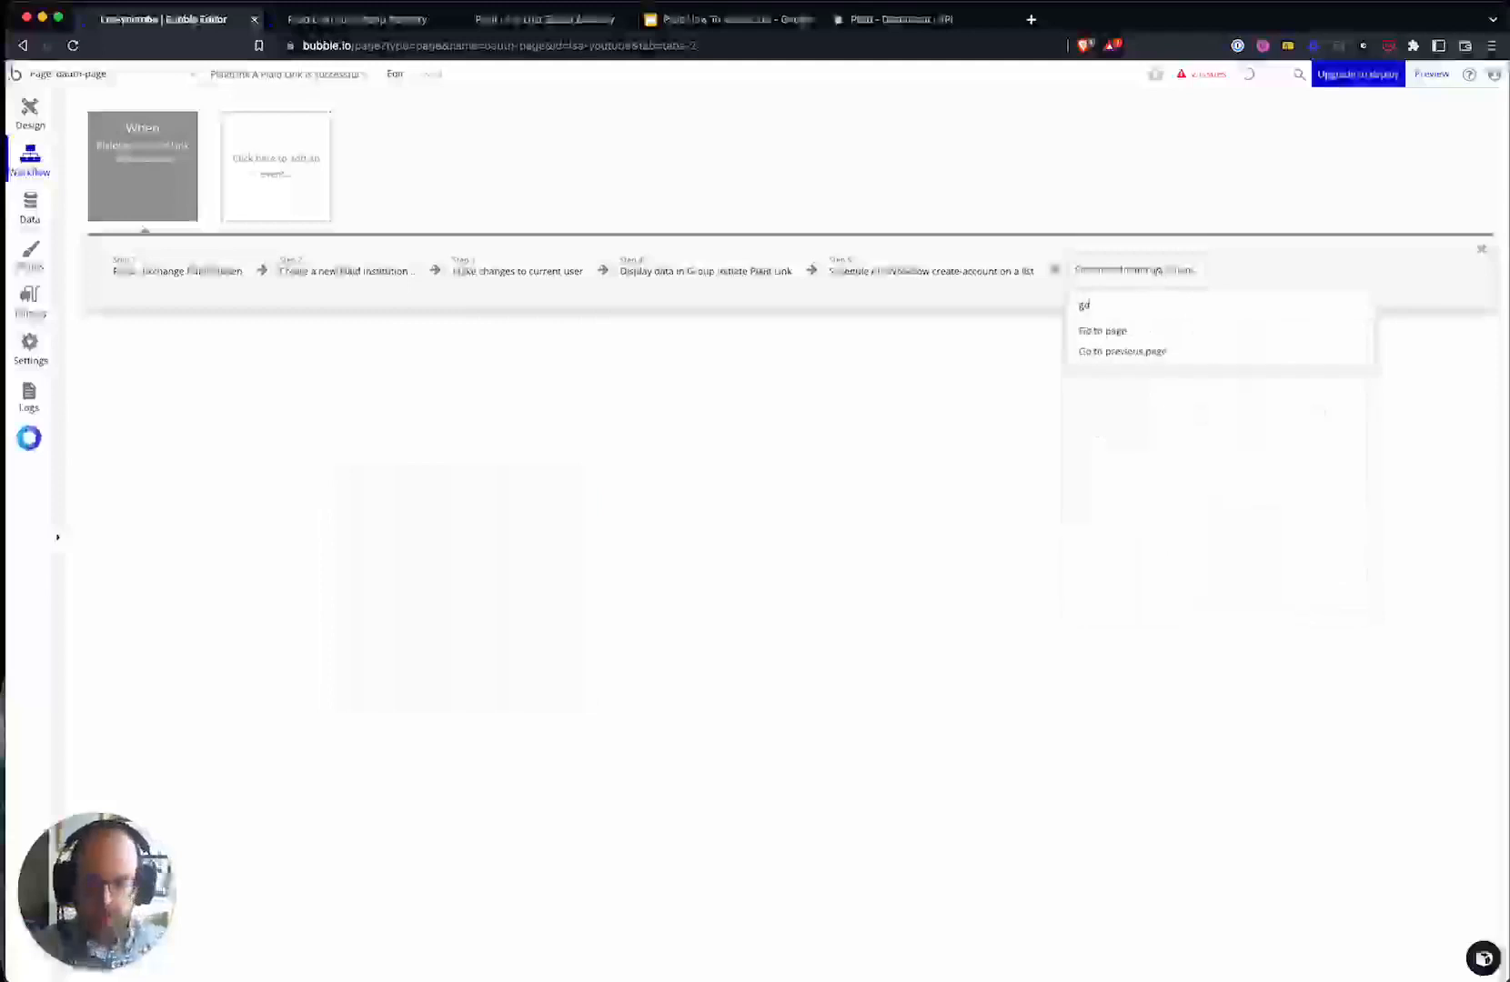
pyautogui.click(1159, 330)
pyautogui.click(532, 529)
pyautogui.click(516, 603)
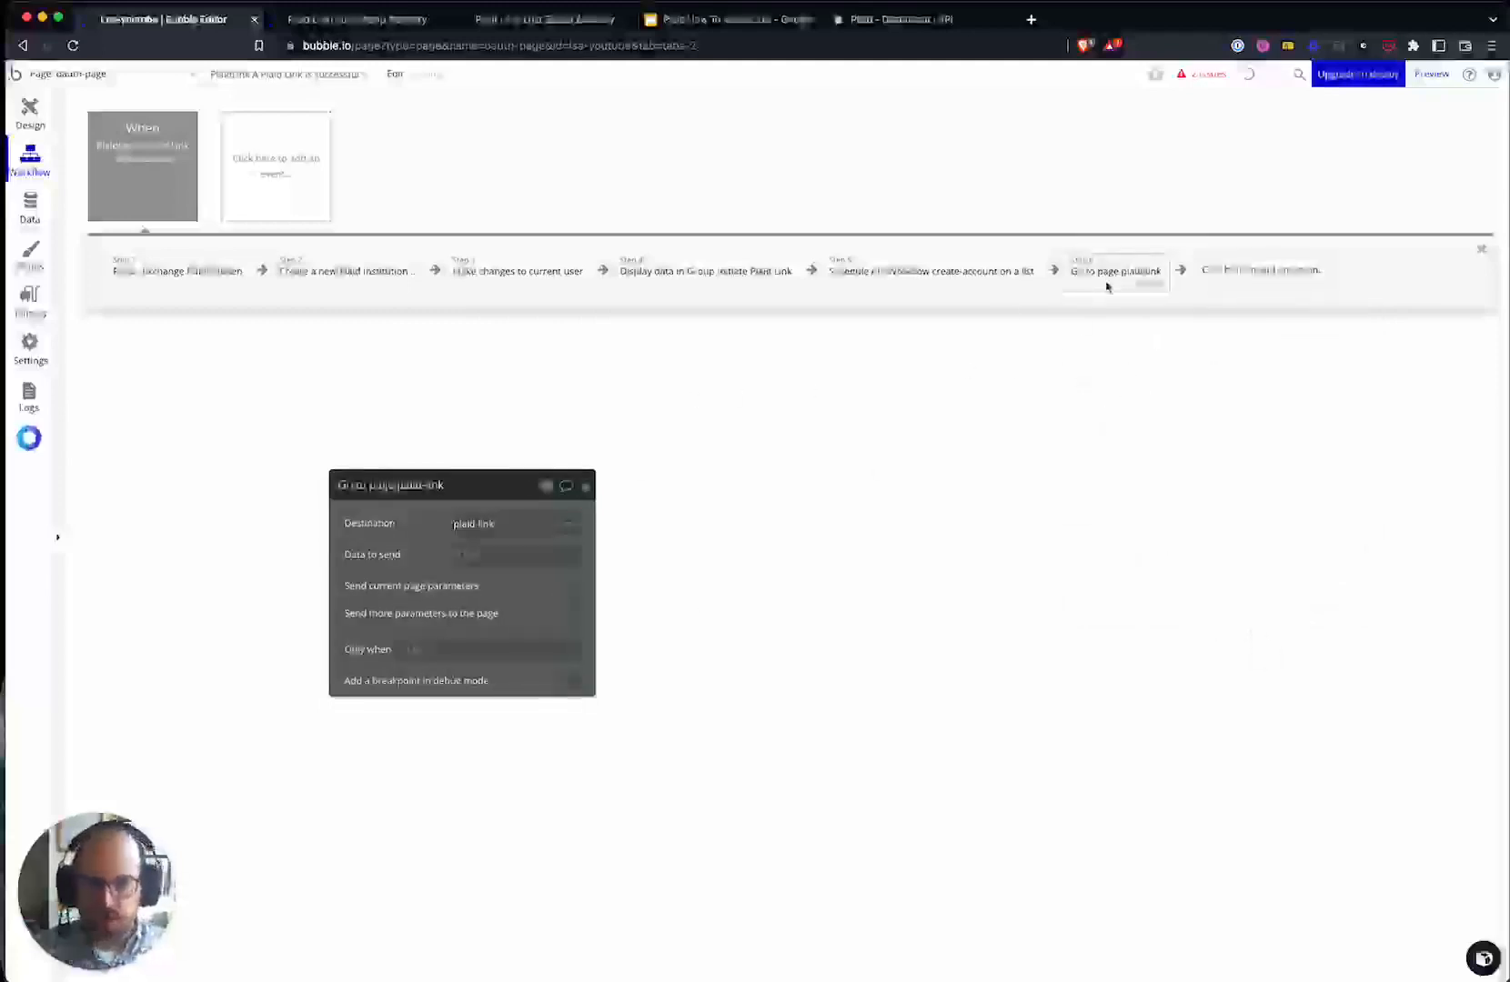
pyautogui.click(735, 283)
pyautogui.press('BackSpace')
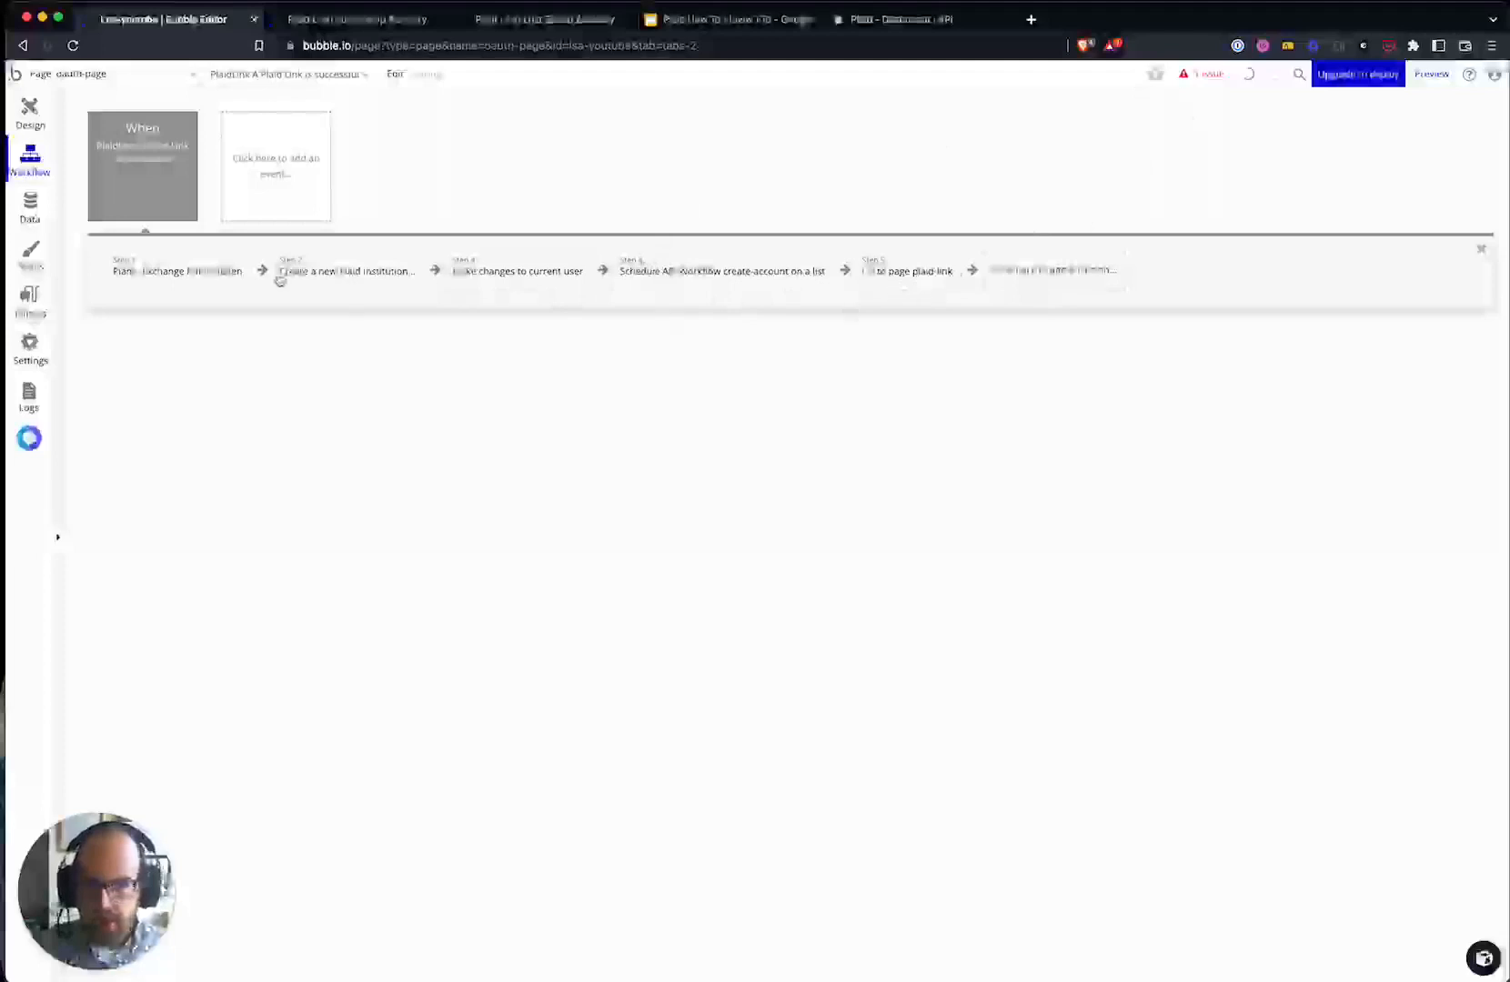
# - Review each step of the pasted workflow and the PlaidLink A event settings
pyautogui.click(177, 284)
pyautogui.click(349, 283)
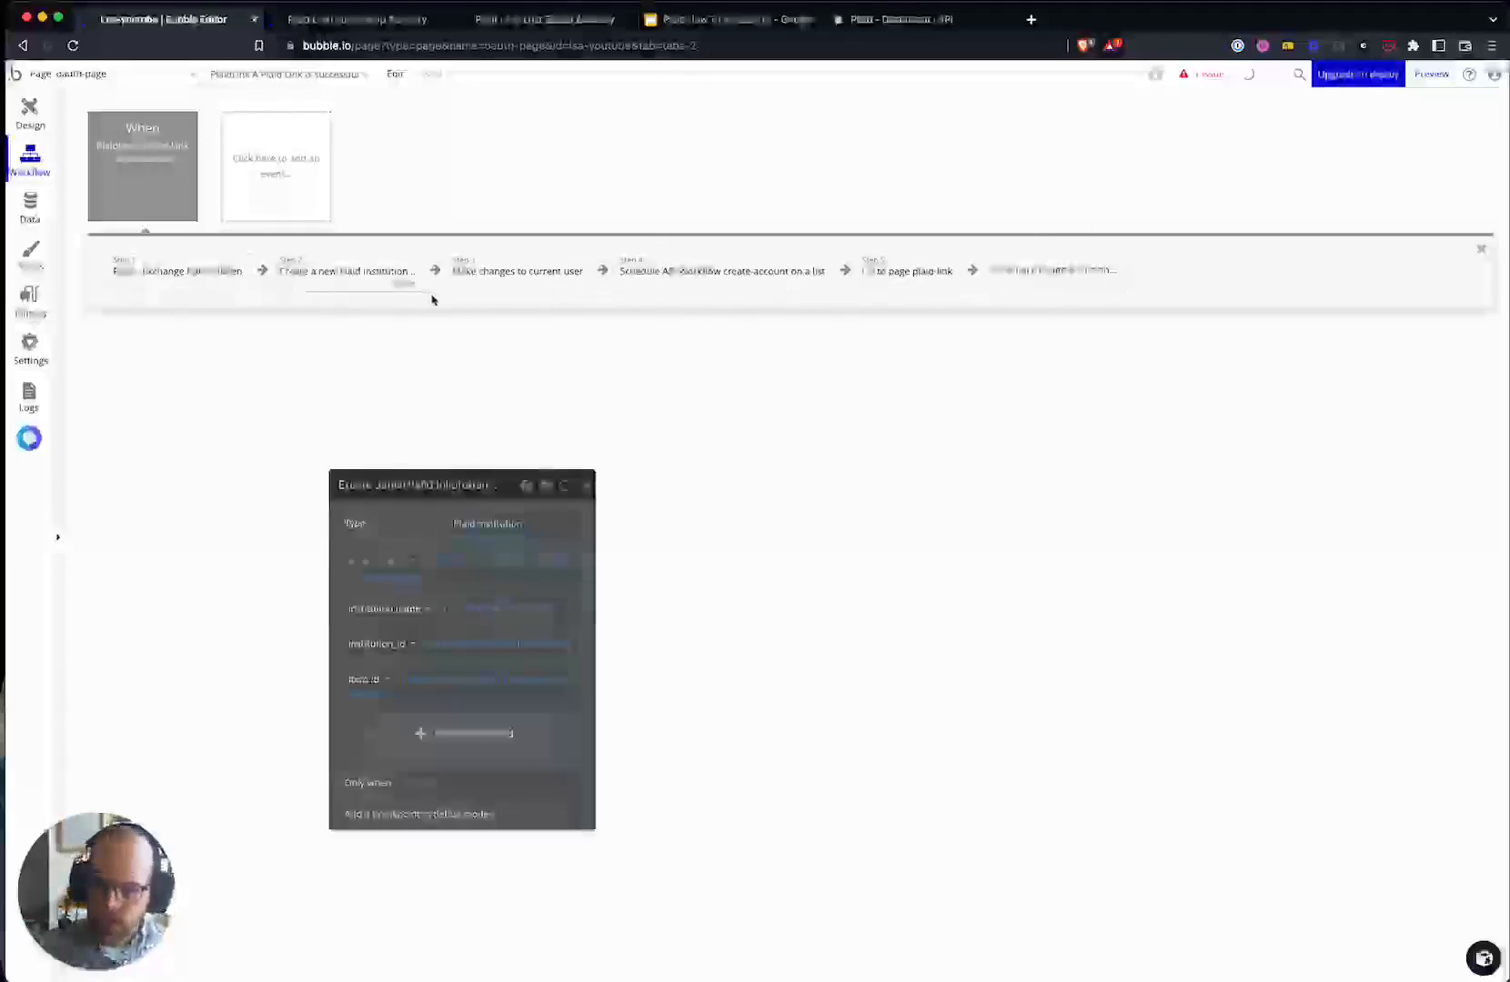
pyautogui.click(502, 289)
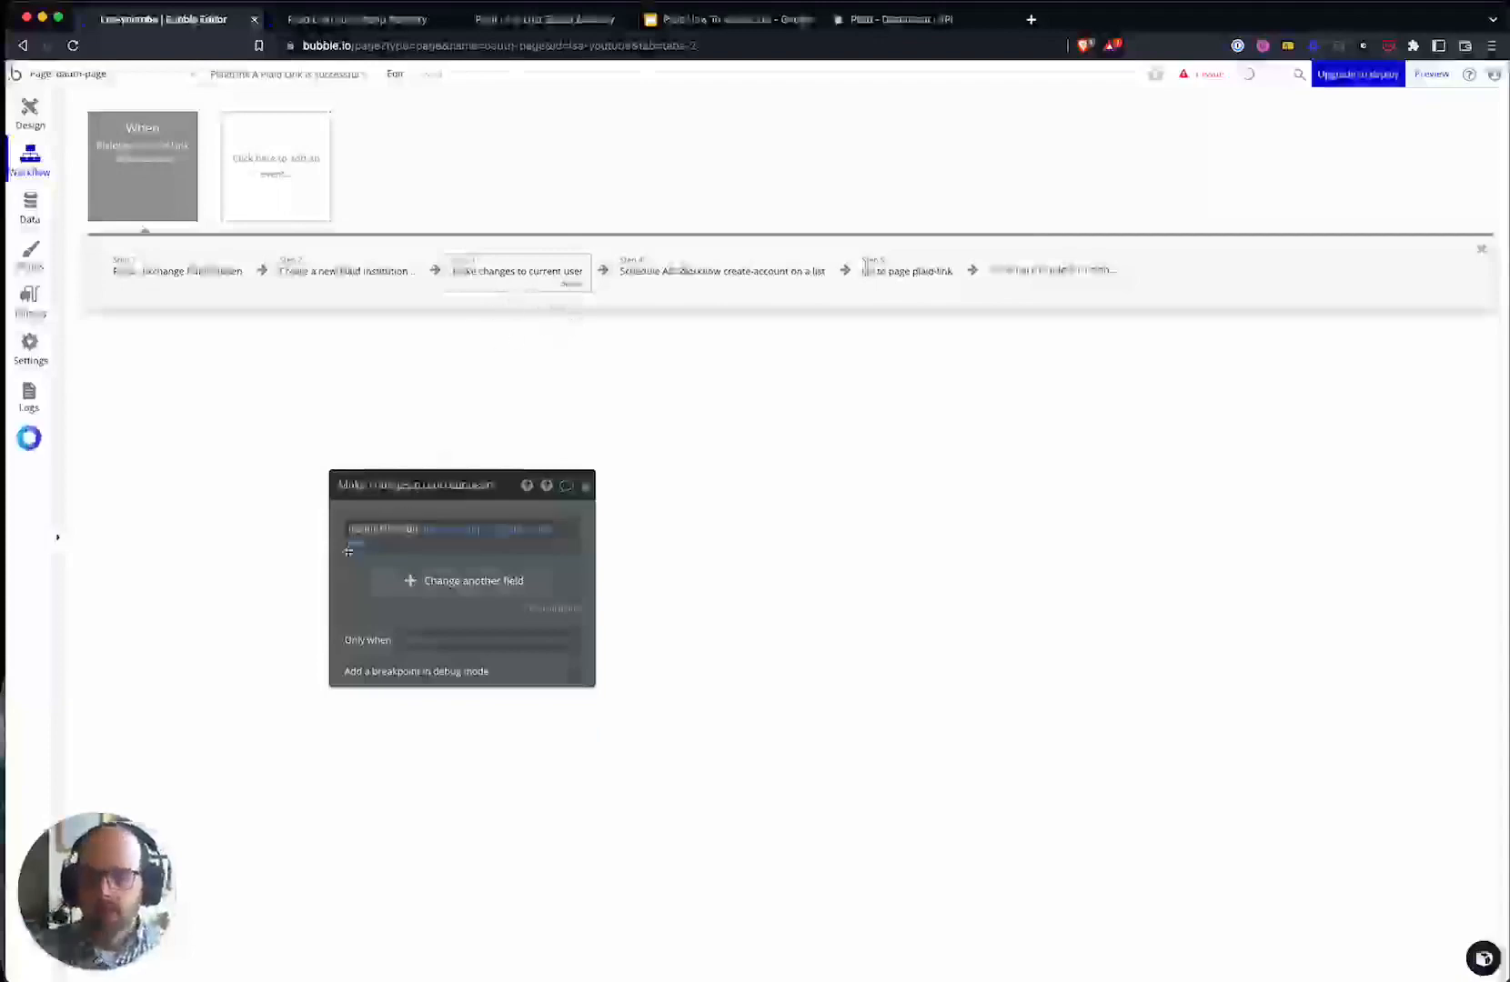
pyautogui.click(791, 278)
pyautogui.click(906, 277)
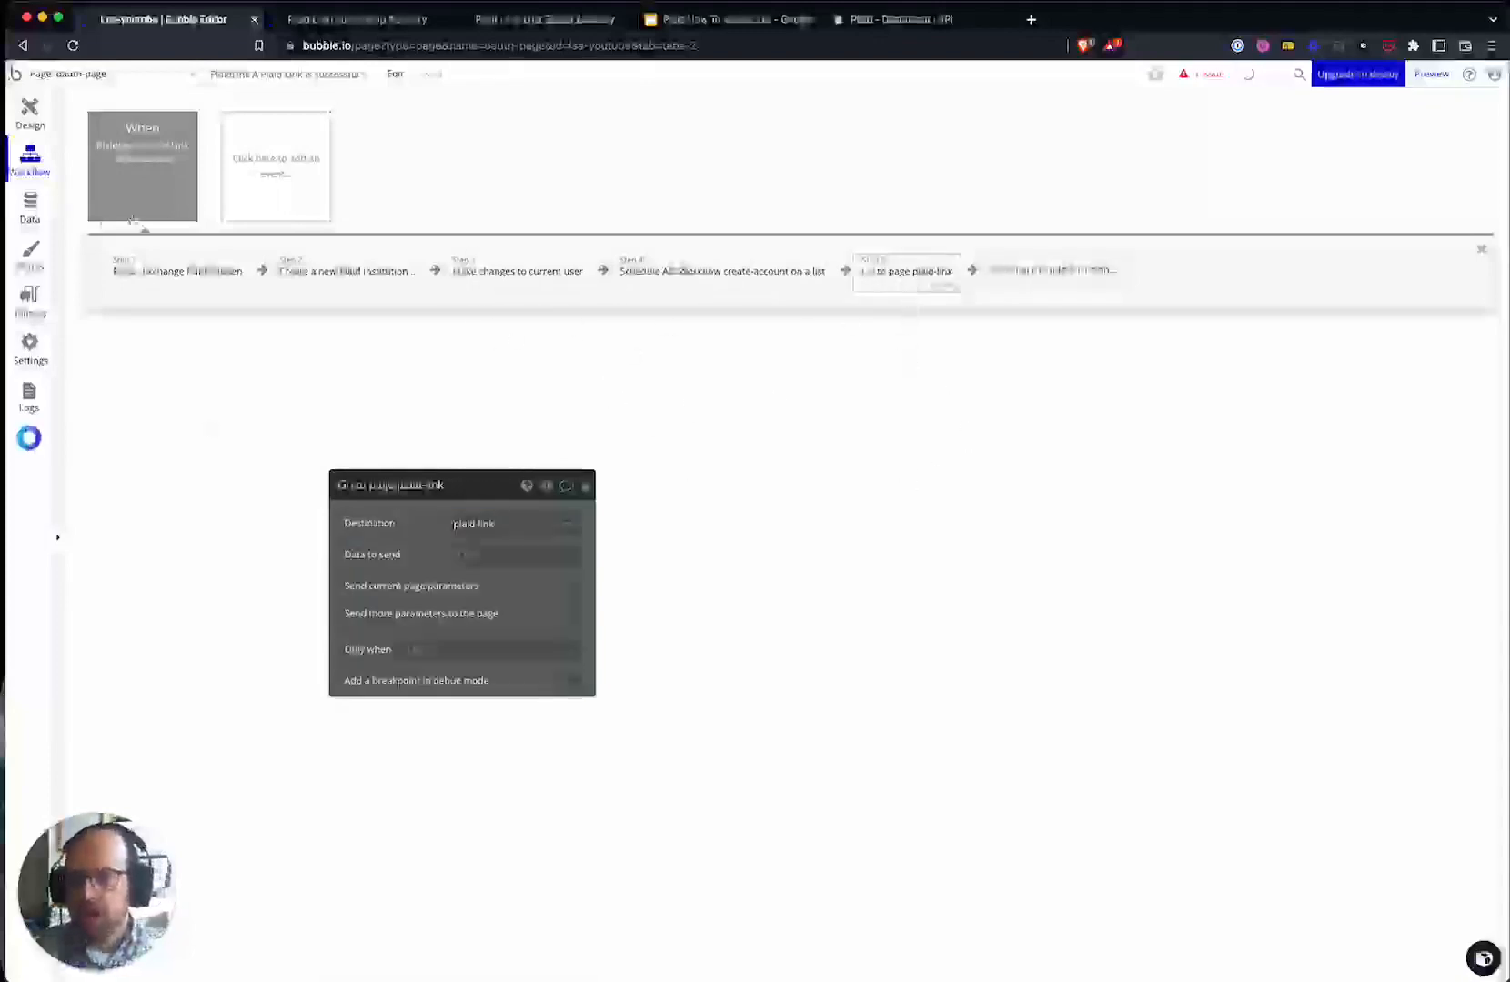
pyautogui.click(139, 178)
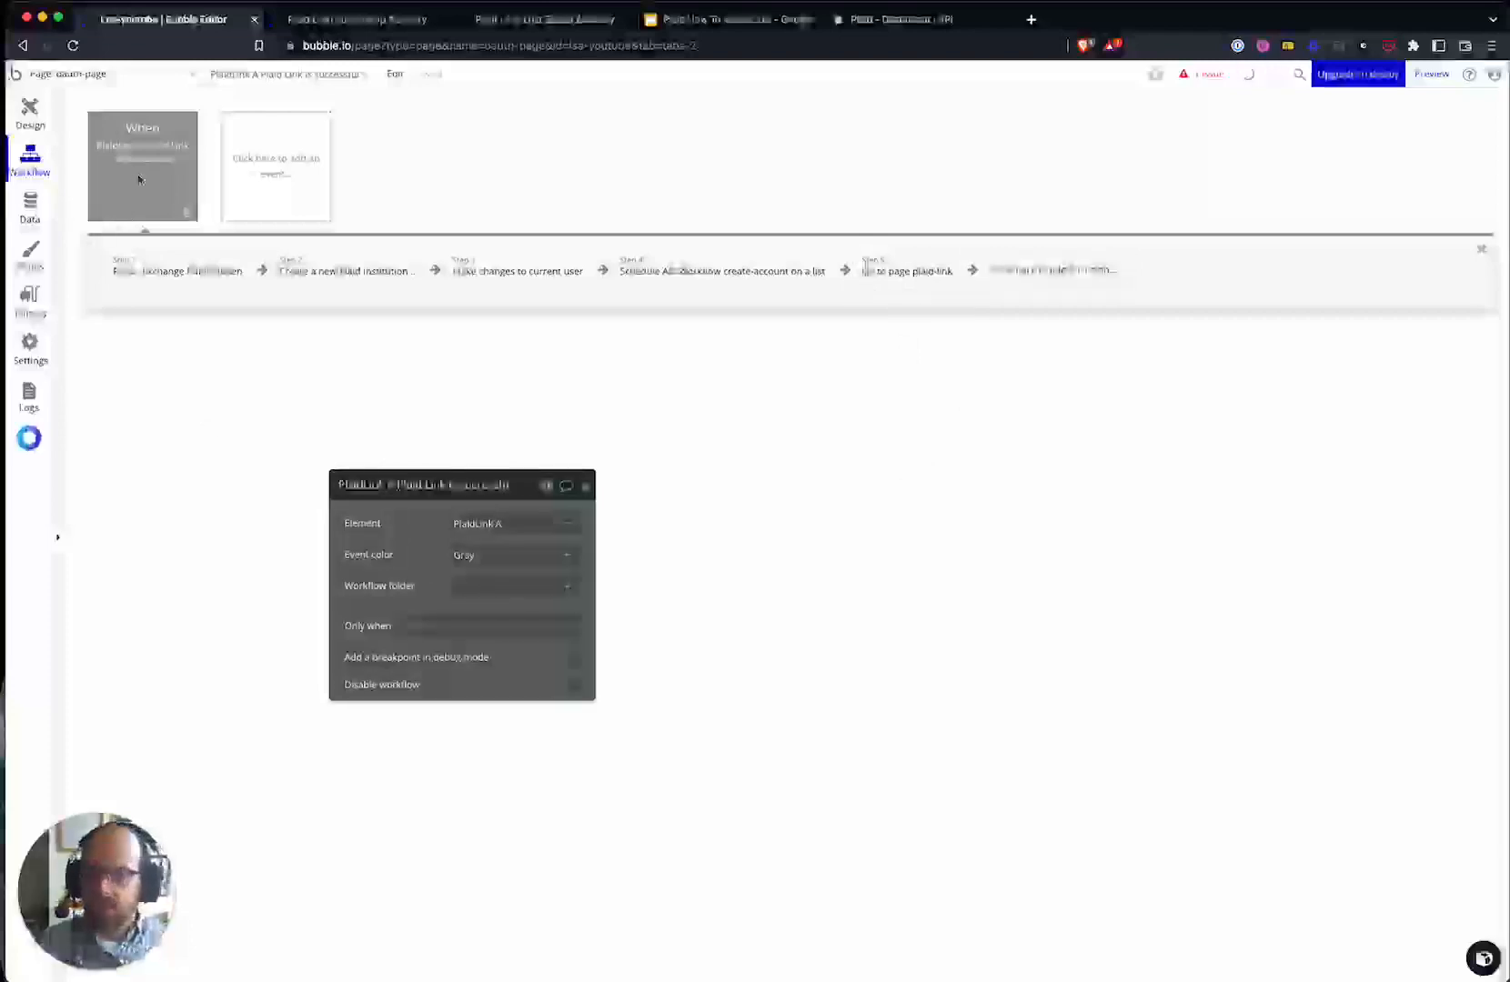
# - Add a General 'Page is loaded' event to oauth-page
pyautogui.click(286, 175)
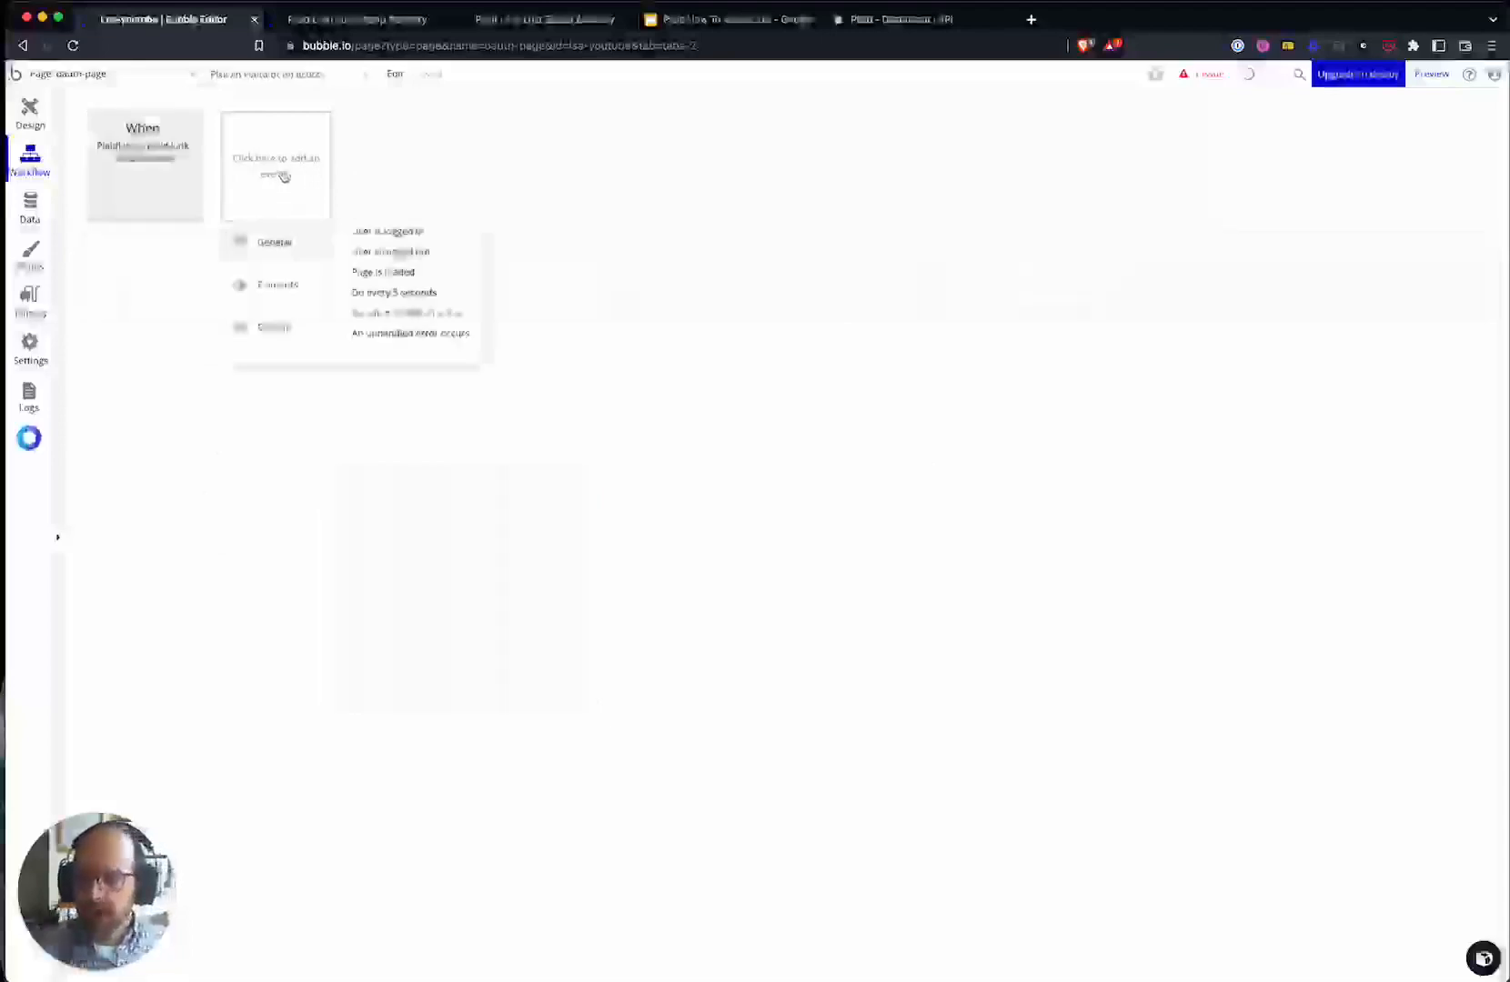
pyautogui.moveTo(300, 298)
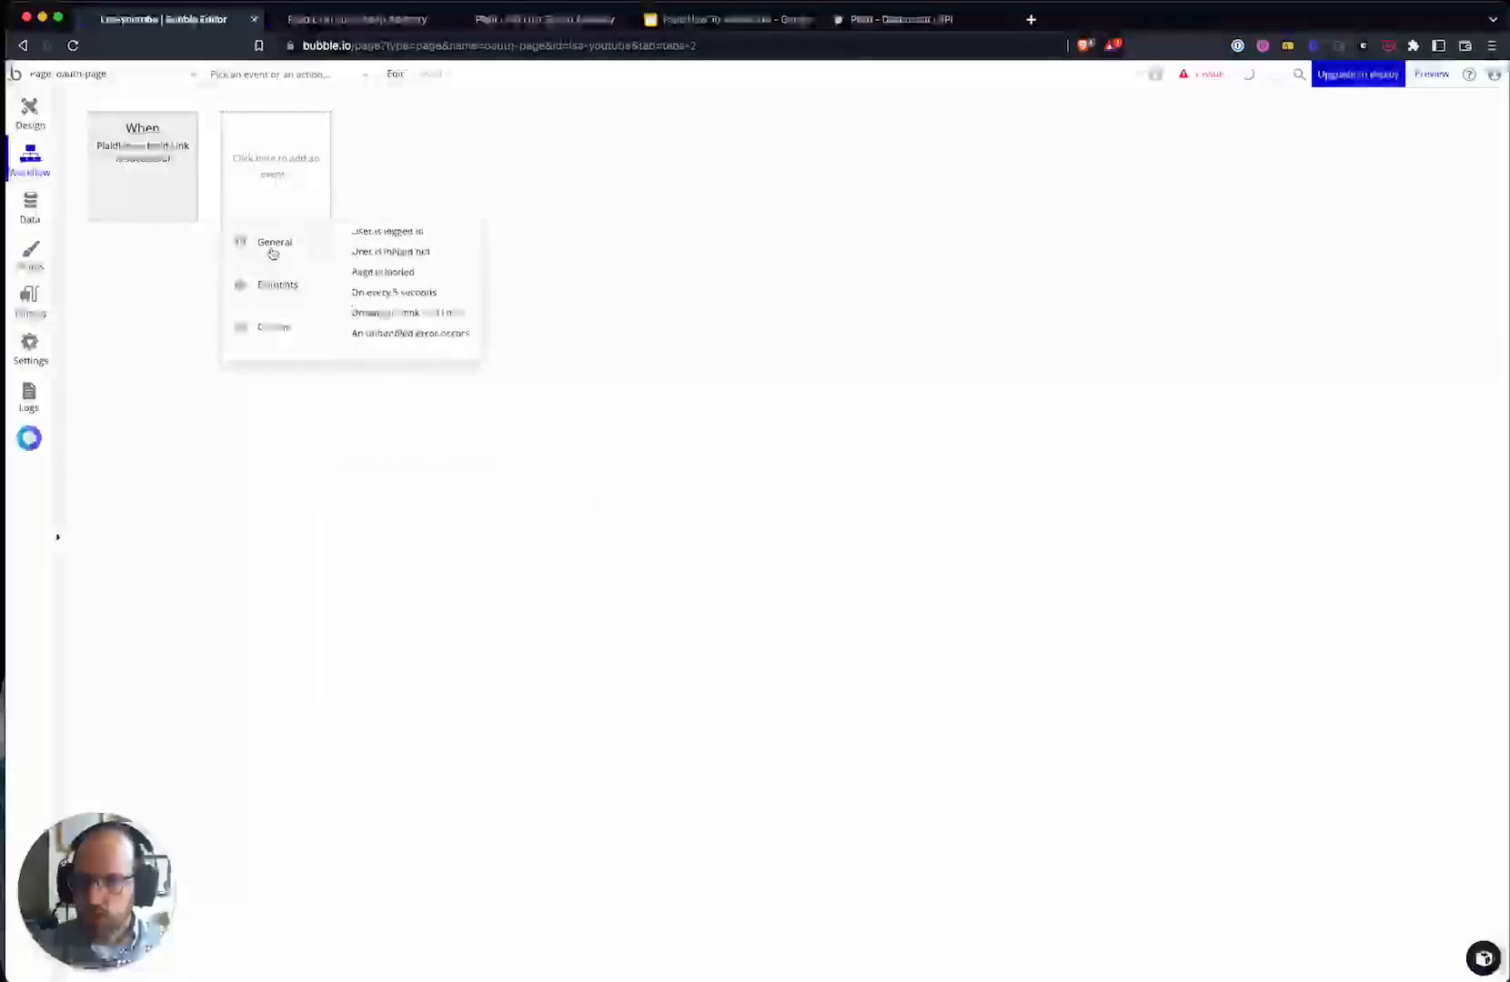
pyautogui.moveTo(262, 246)
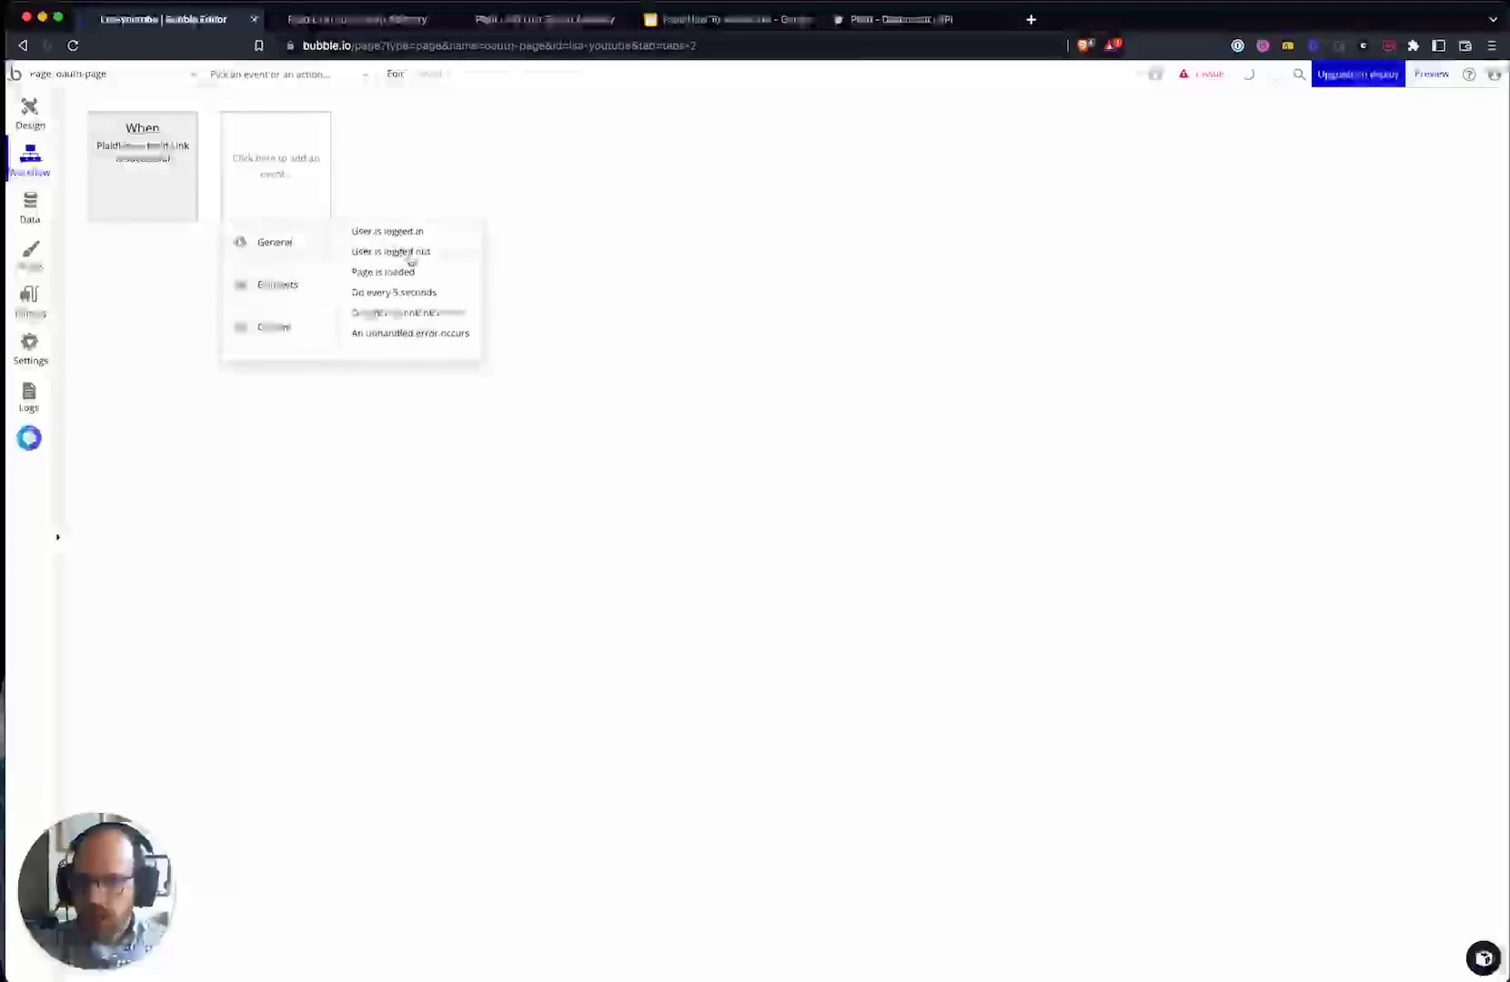
pyautogui.click(412, 273)
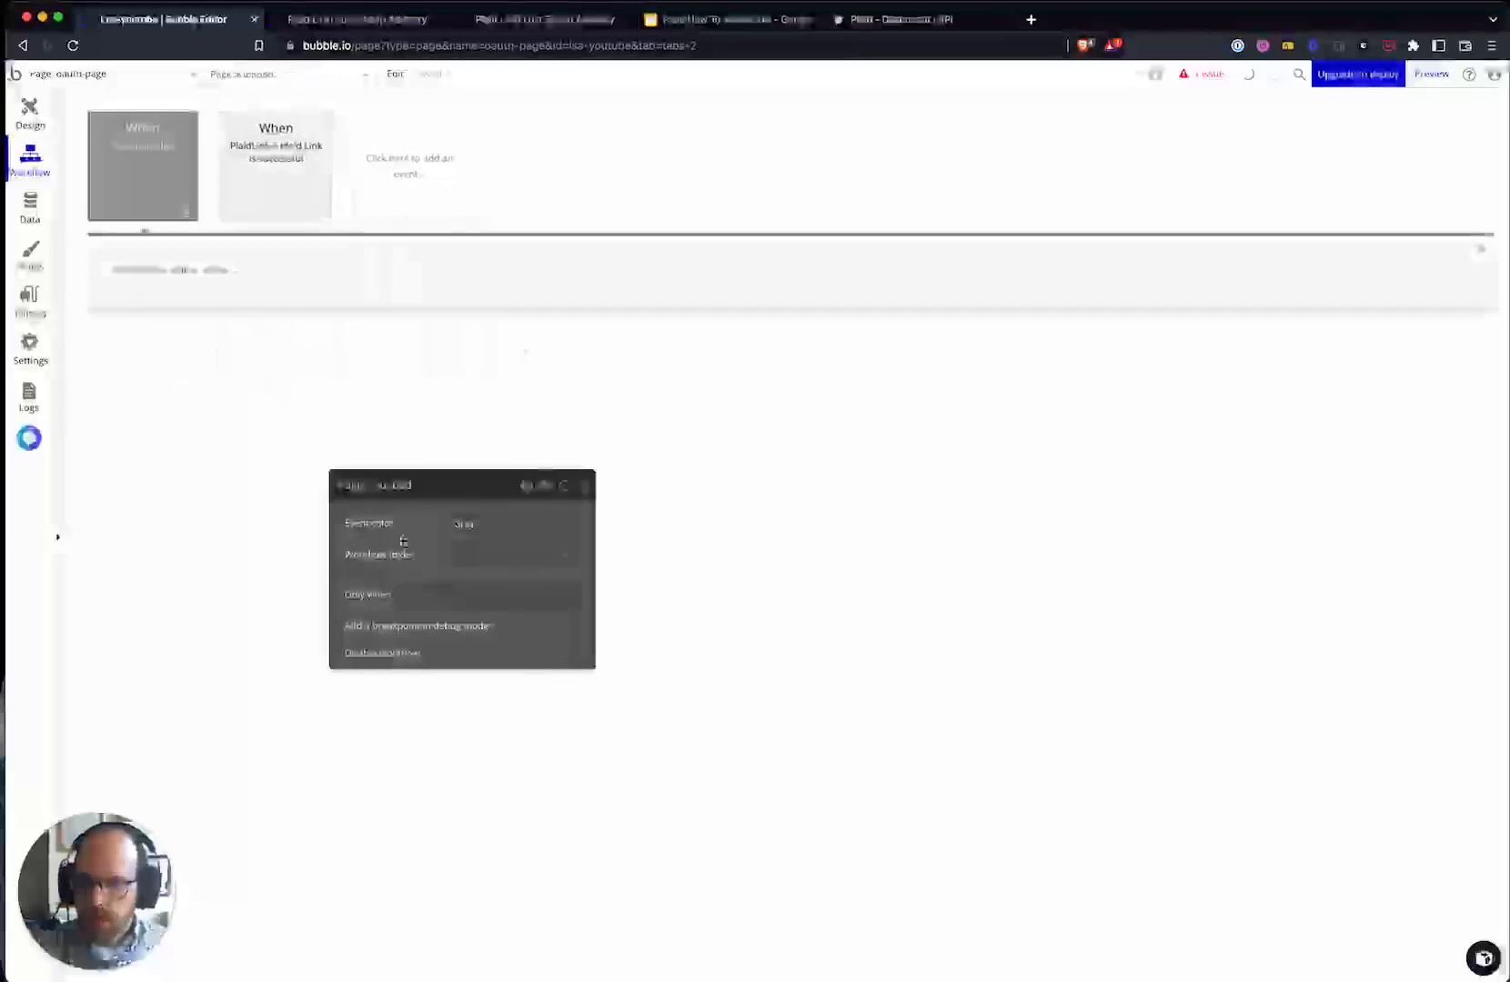
pyautogui.click(173, 269)
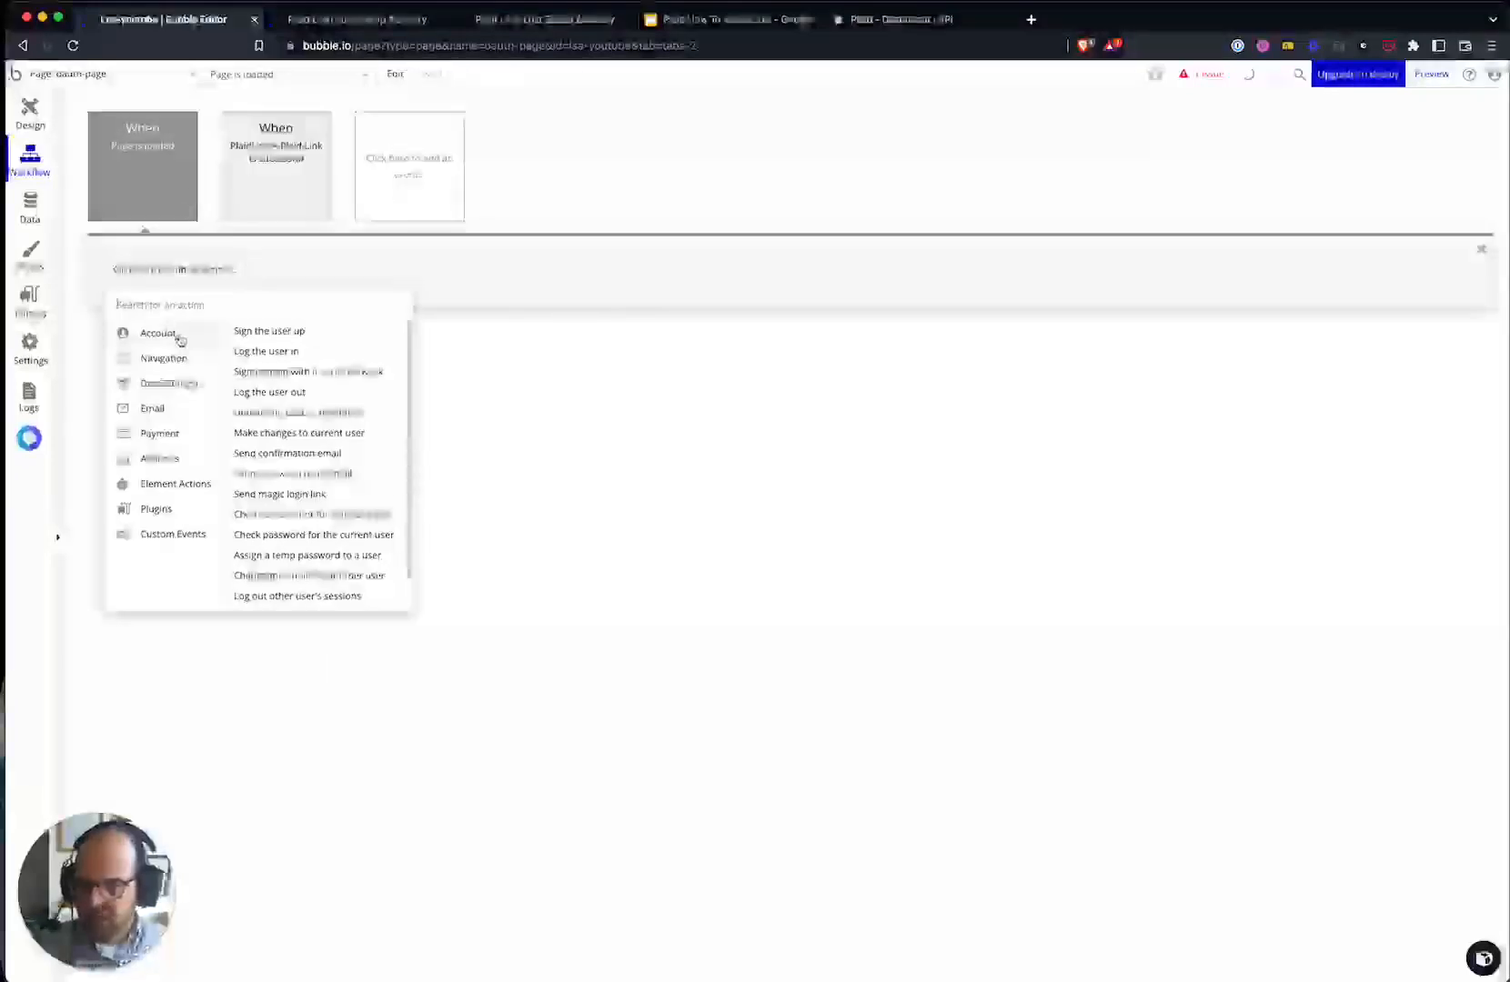
# - Add a Start Plaid Link action on page load, checking the token type in the data diagram
pyautogui.moveTo(181, 486)
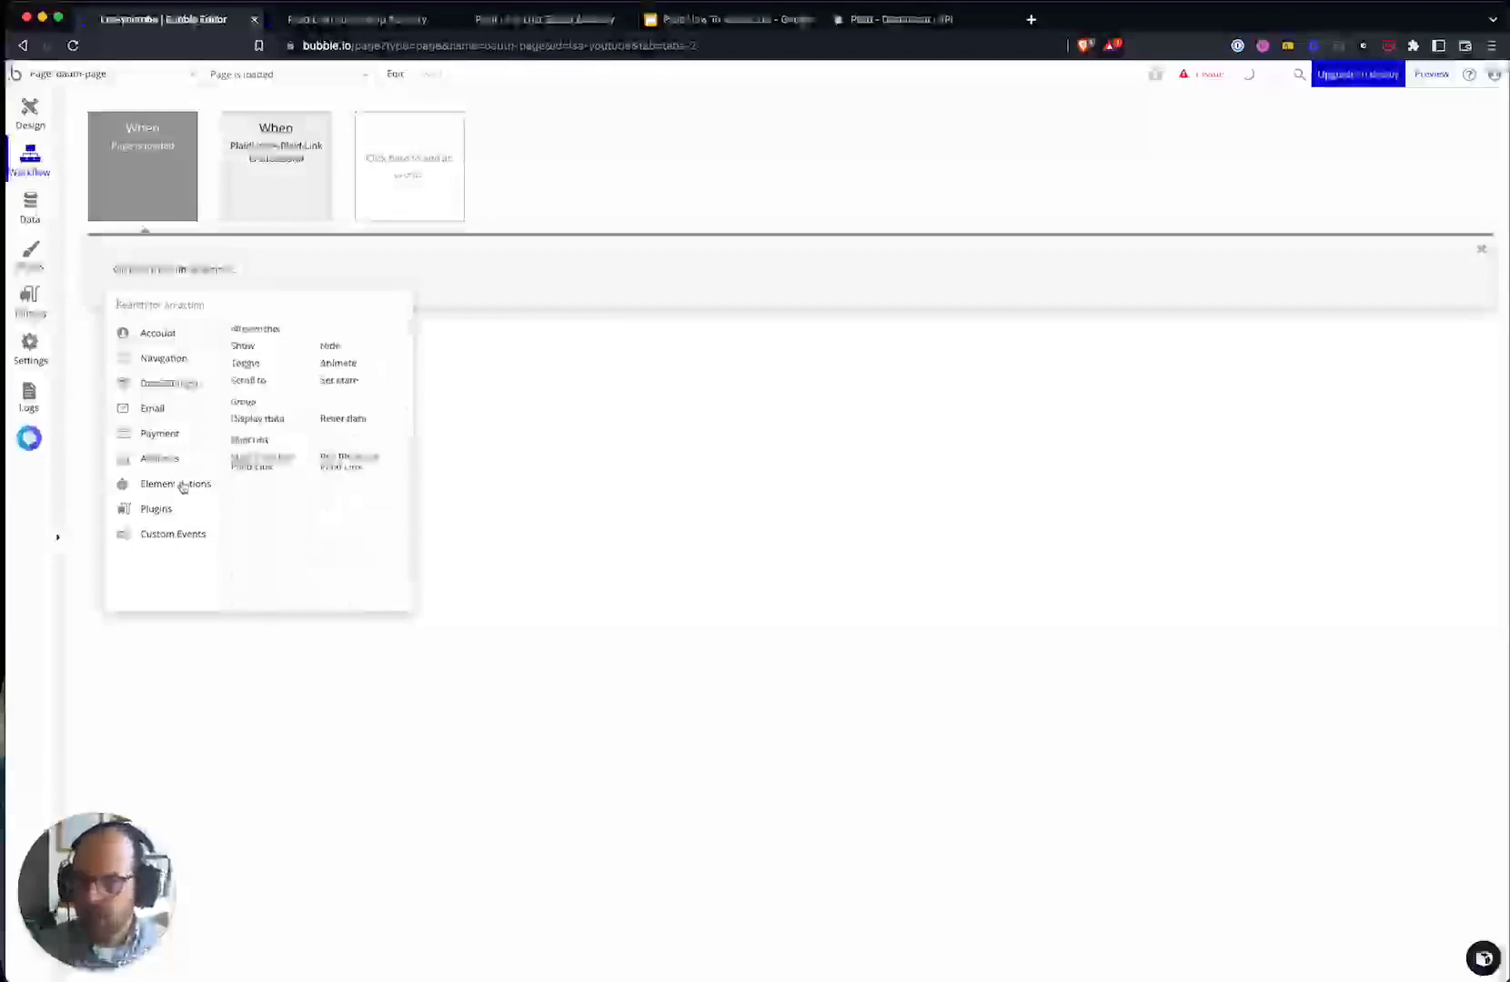
pyautogui.click(278, 468)
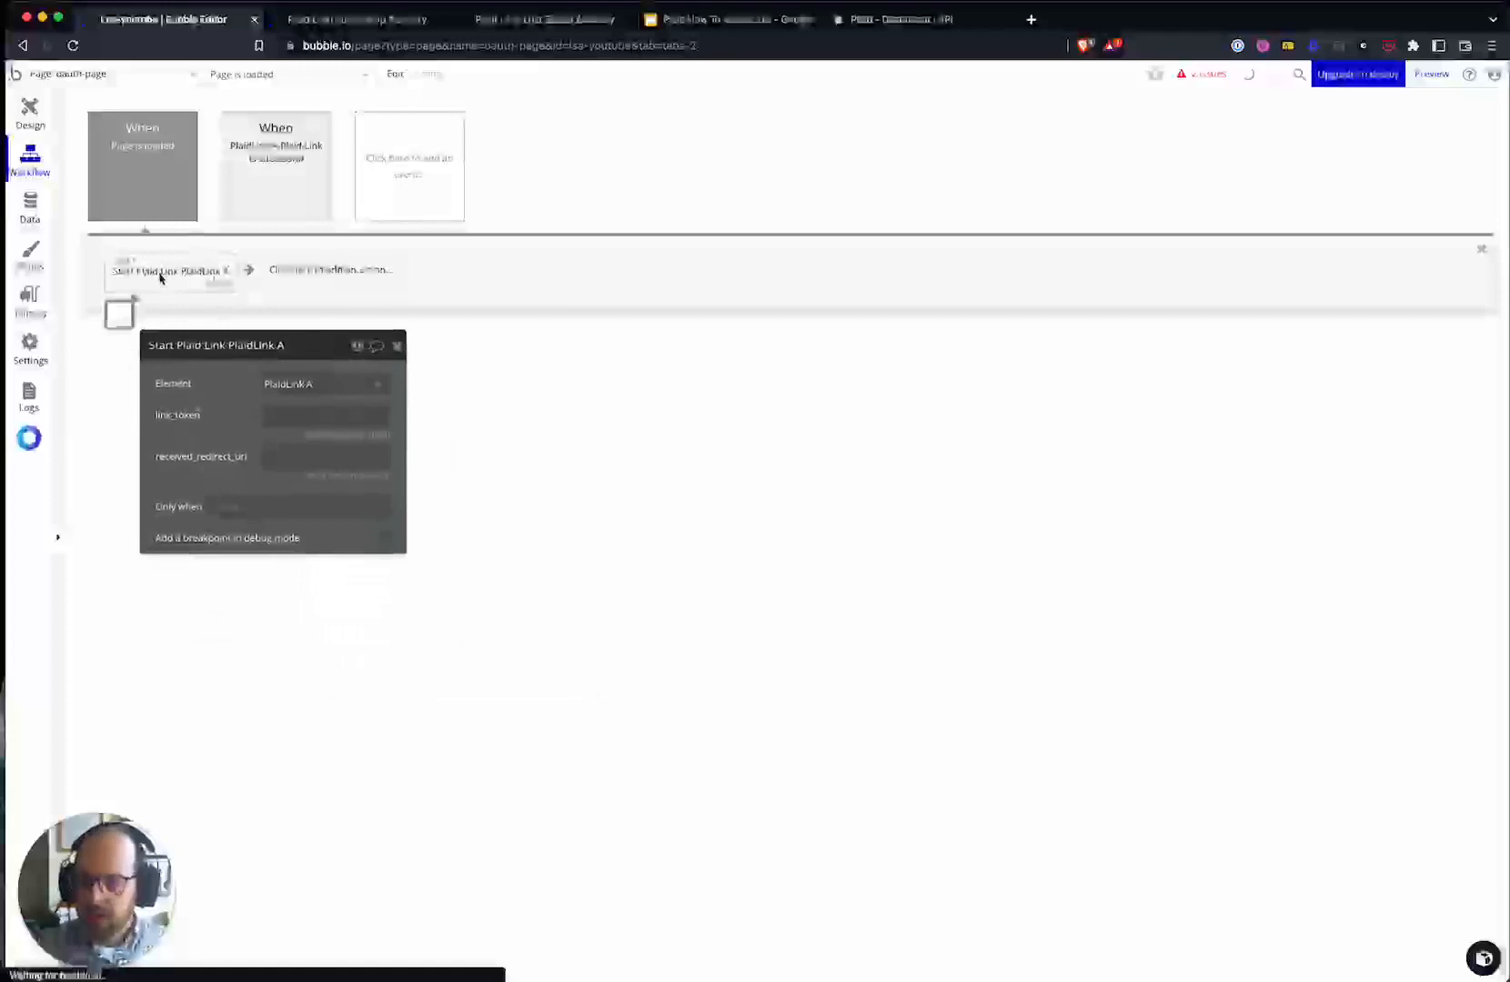
pyautogui.click(282, 418)
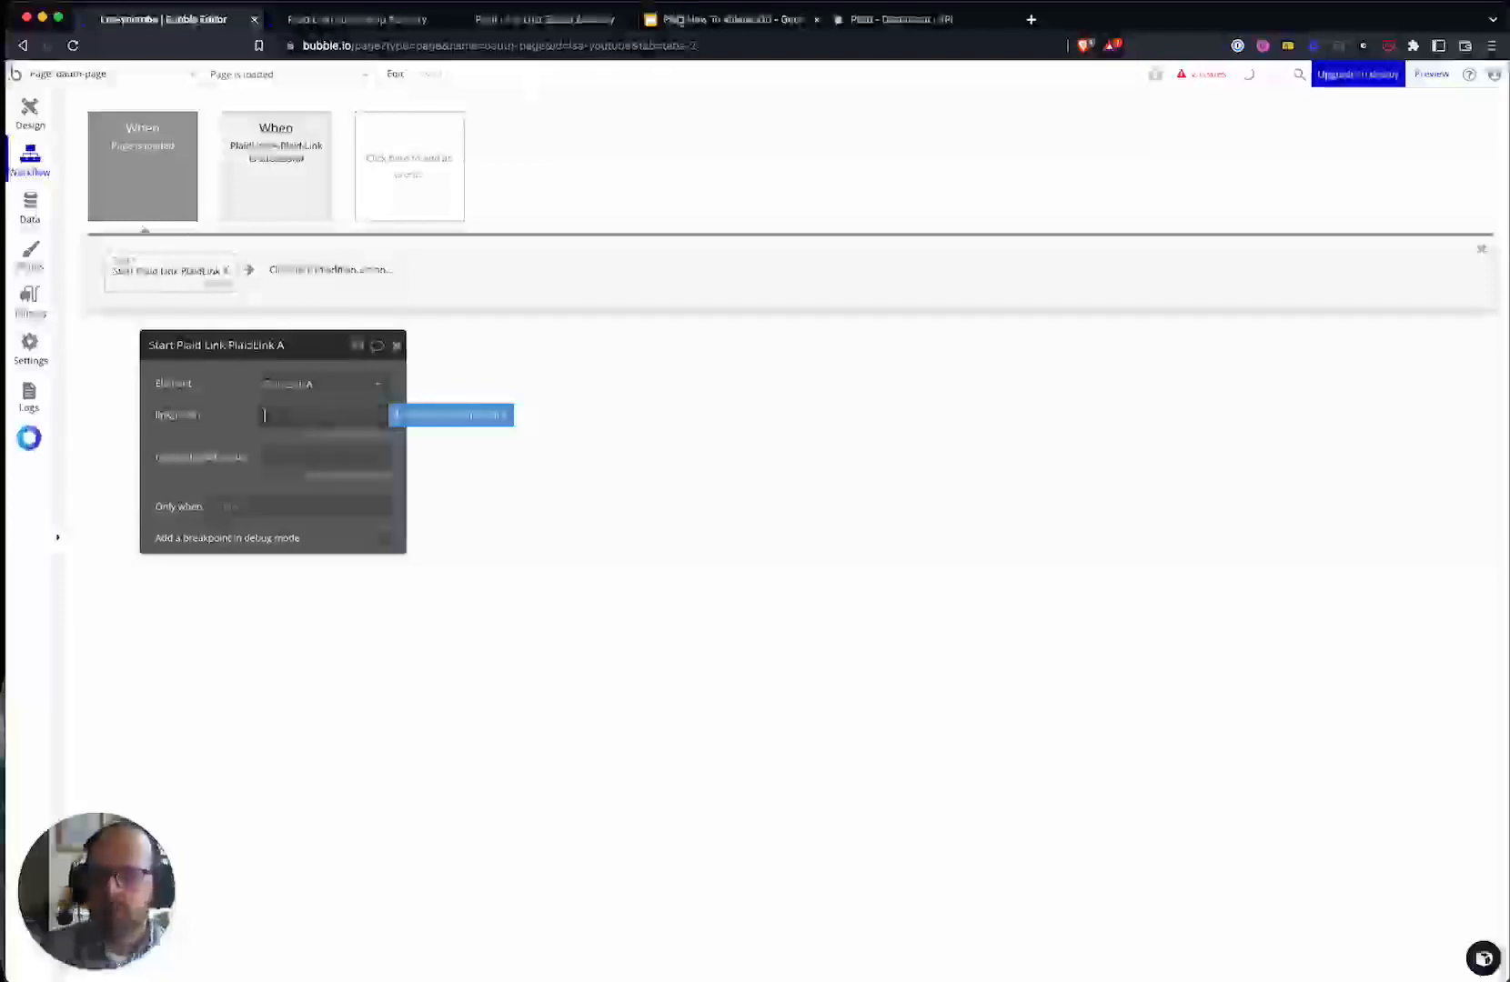
pyautogui.click(693, 20)
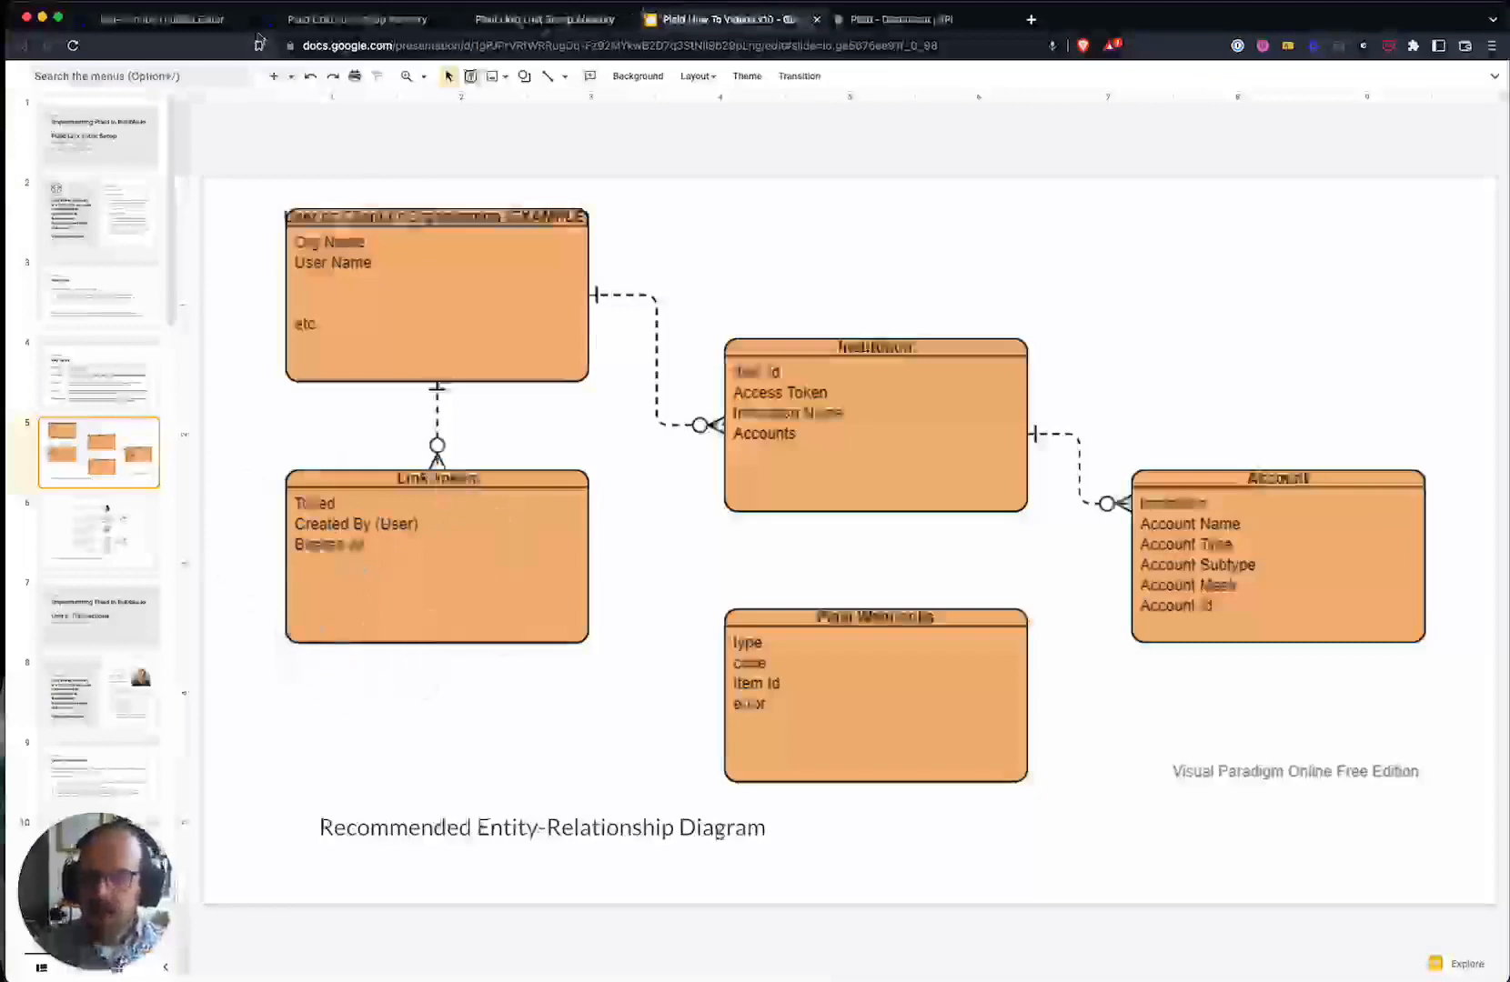
pyautogui.click(161, 19)
pyautogui.click(323, 415)
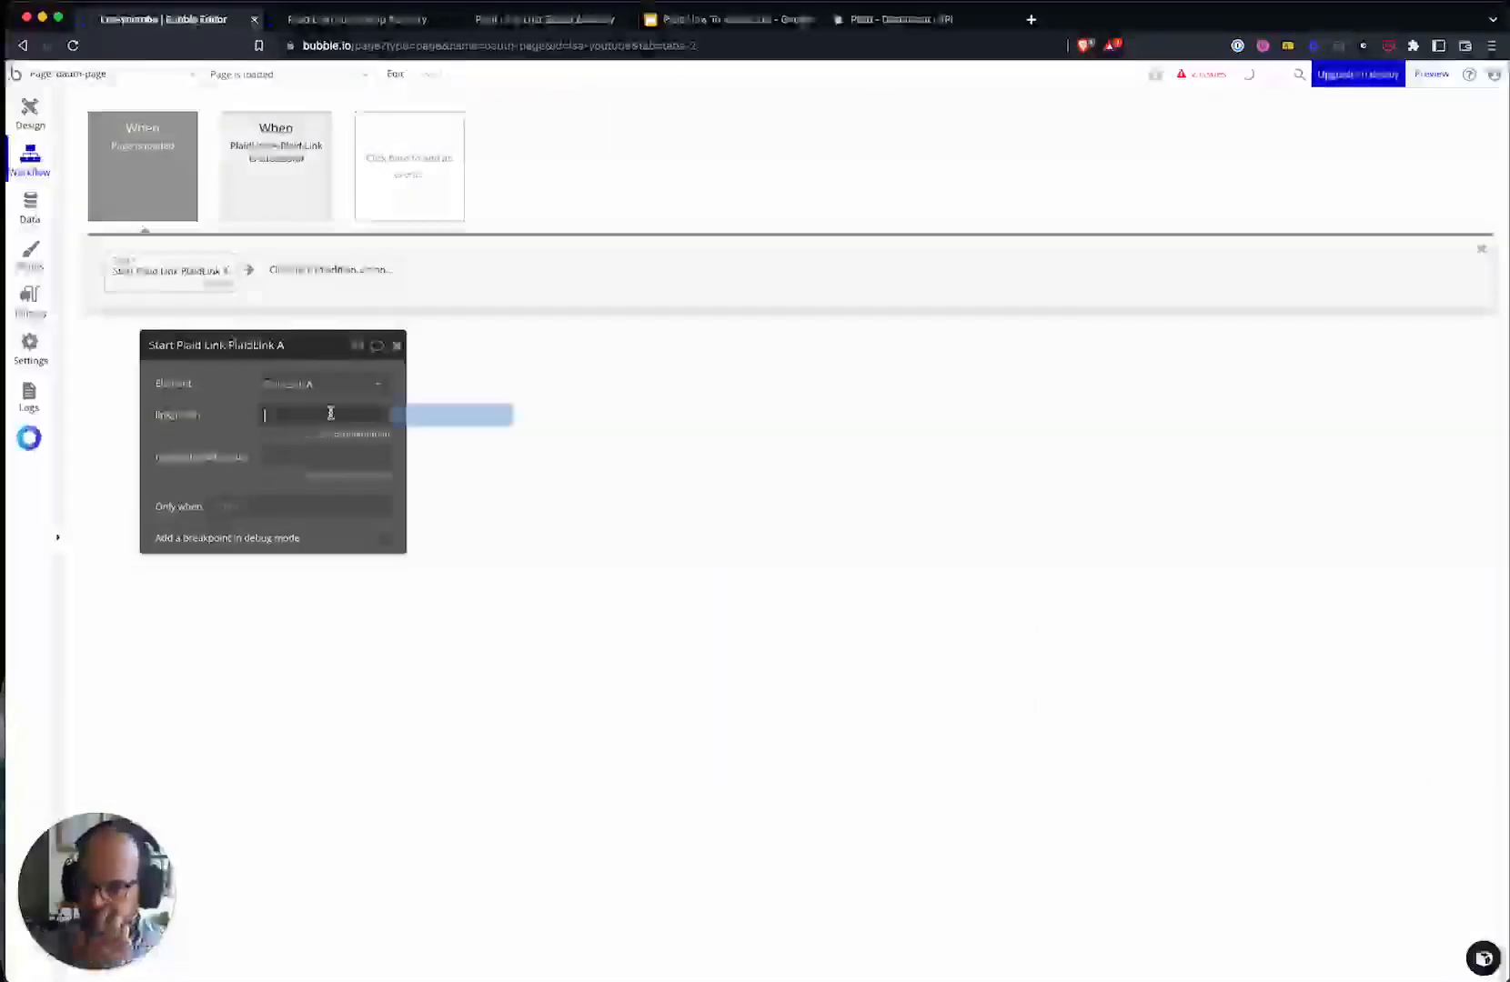
pyautogui.click(474, 418)
# - Set link_token to a Plaid Link Token search with Created By = Current User, :first item
pyautogui.click(329, 506)
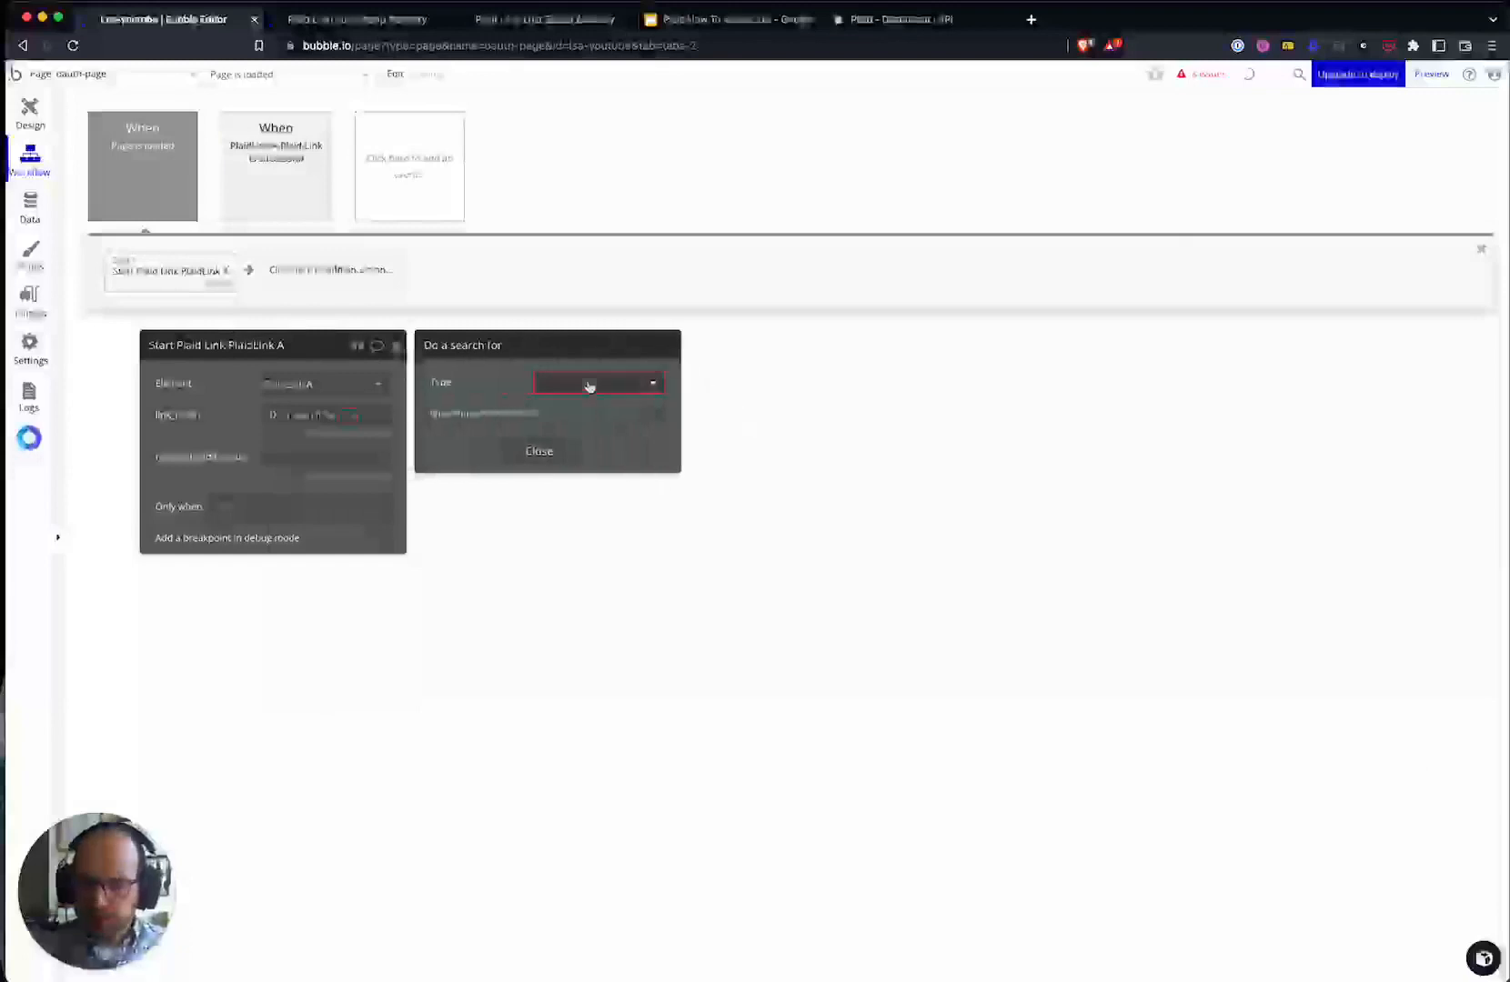
pyautogui.click(589, 386)
pyautogui.write('link')
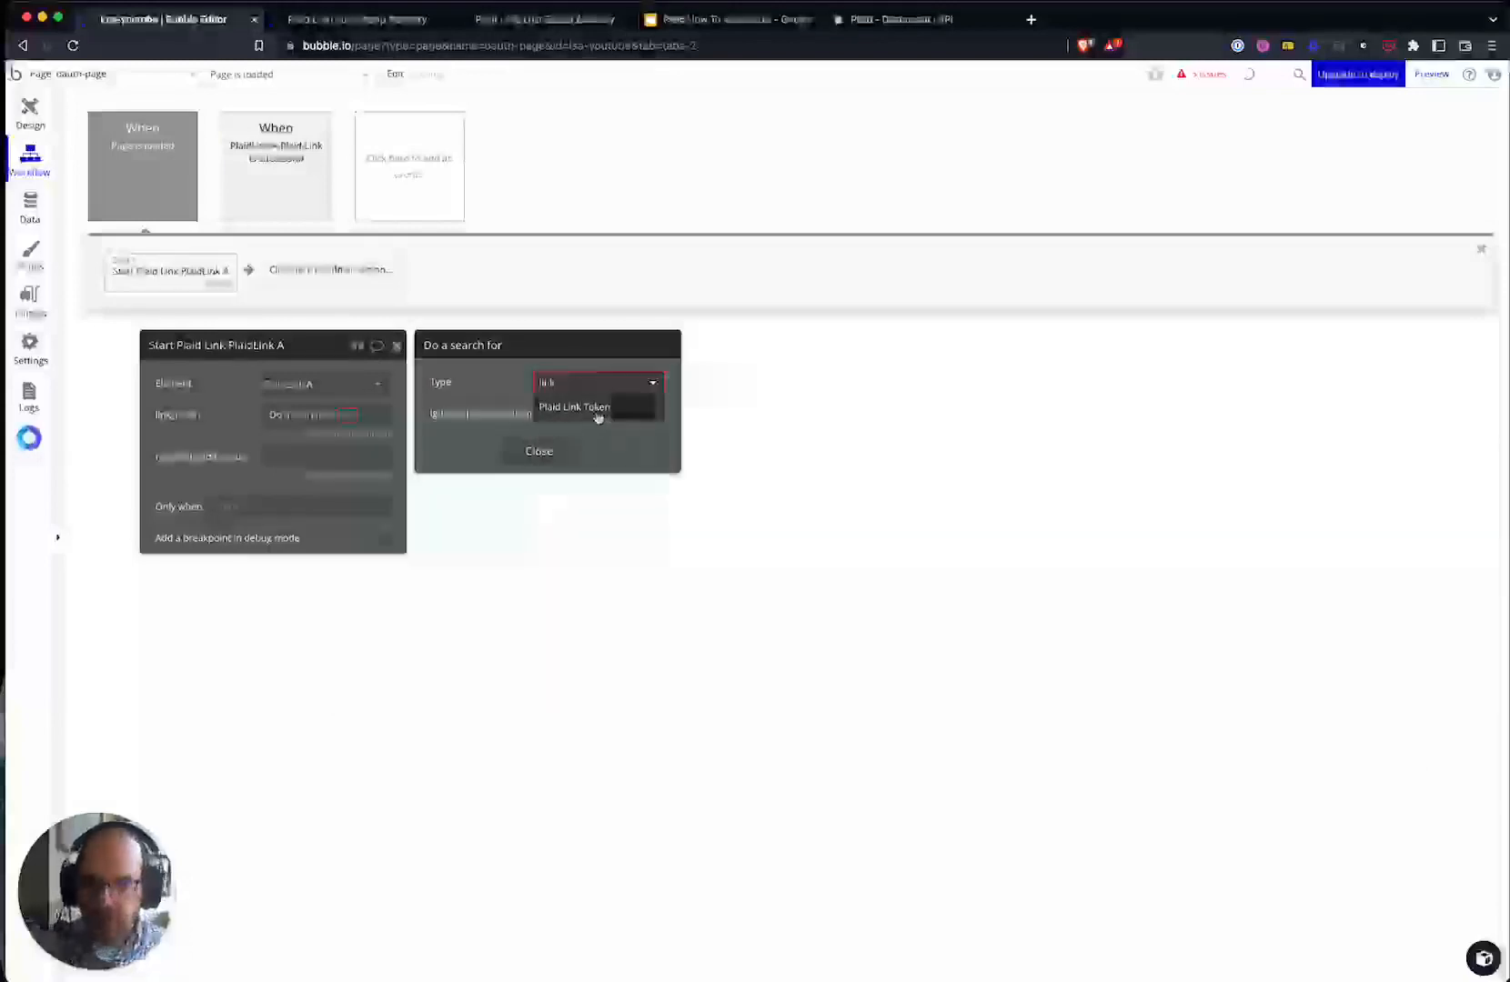
pyautogui.click(582, 407)
pyautogui.click(527, 427)
pyautogui.click(495, 418)
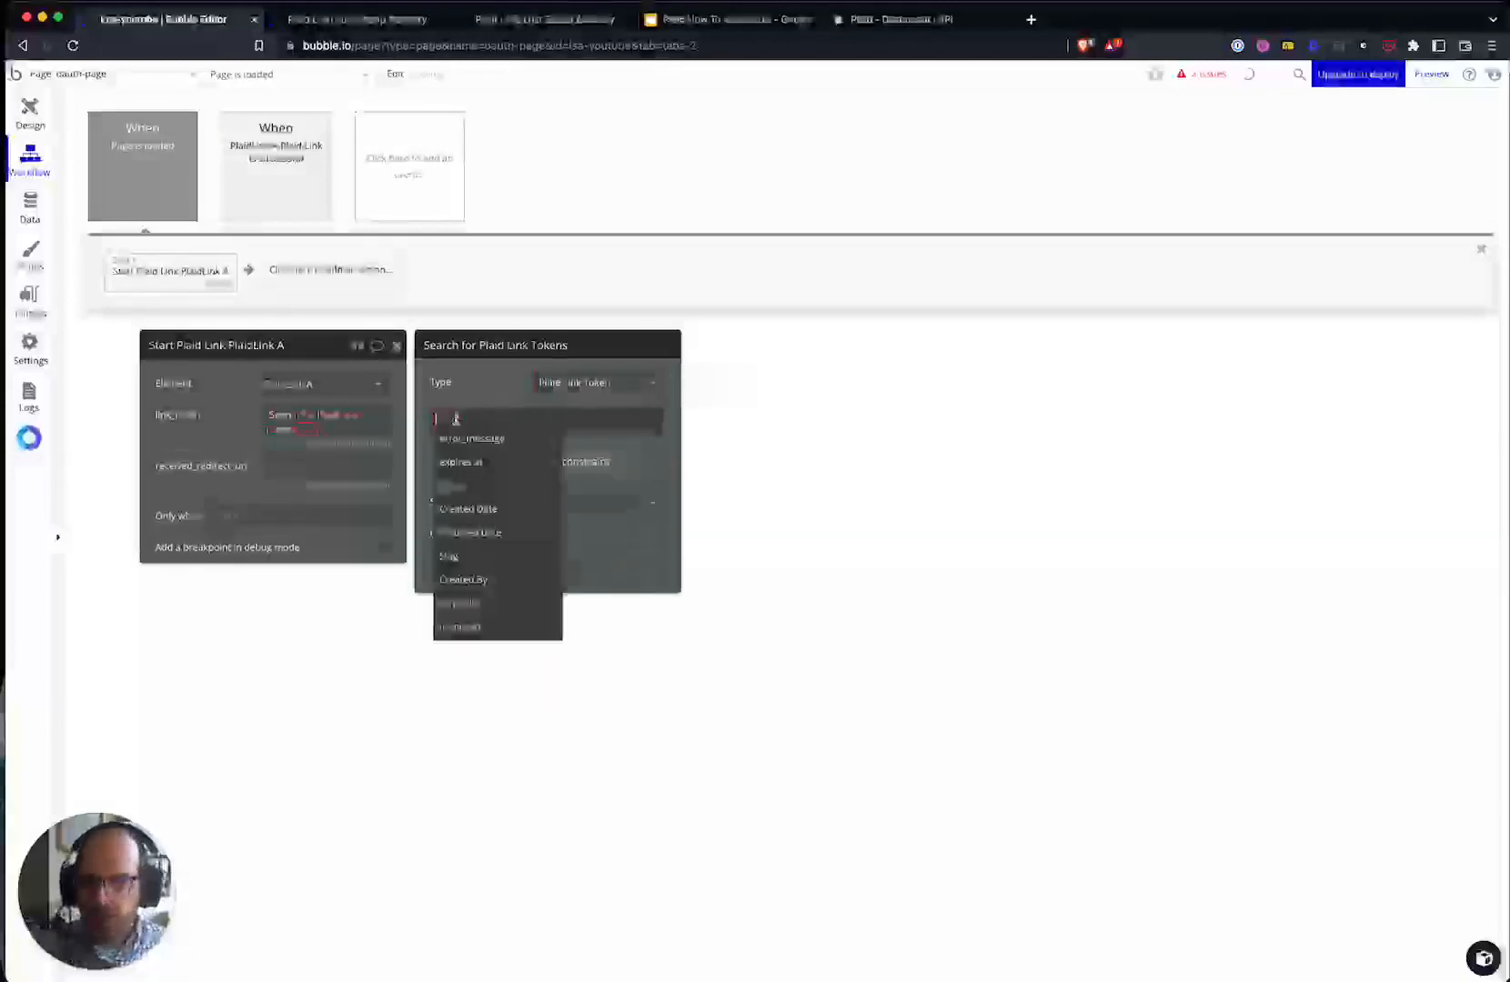
pyautogui.click(463, 579)
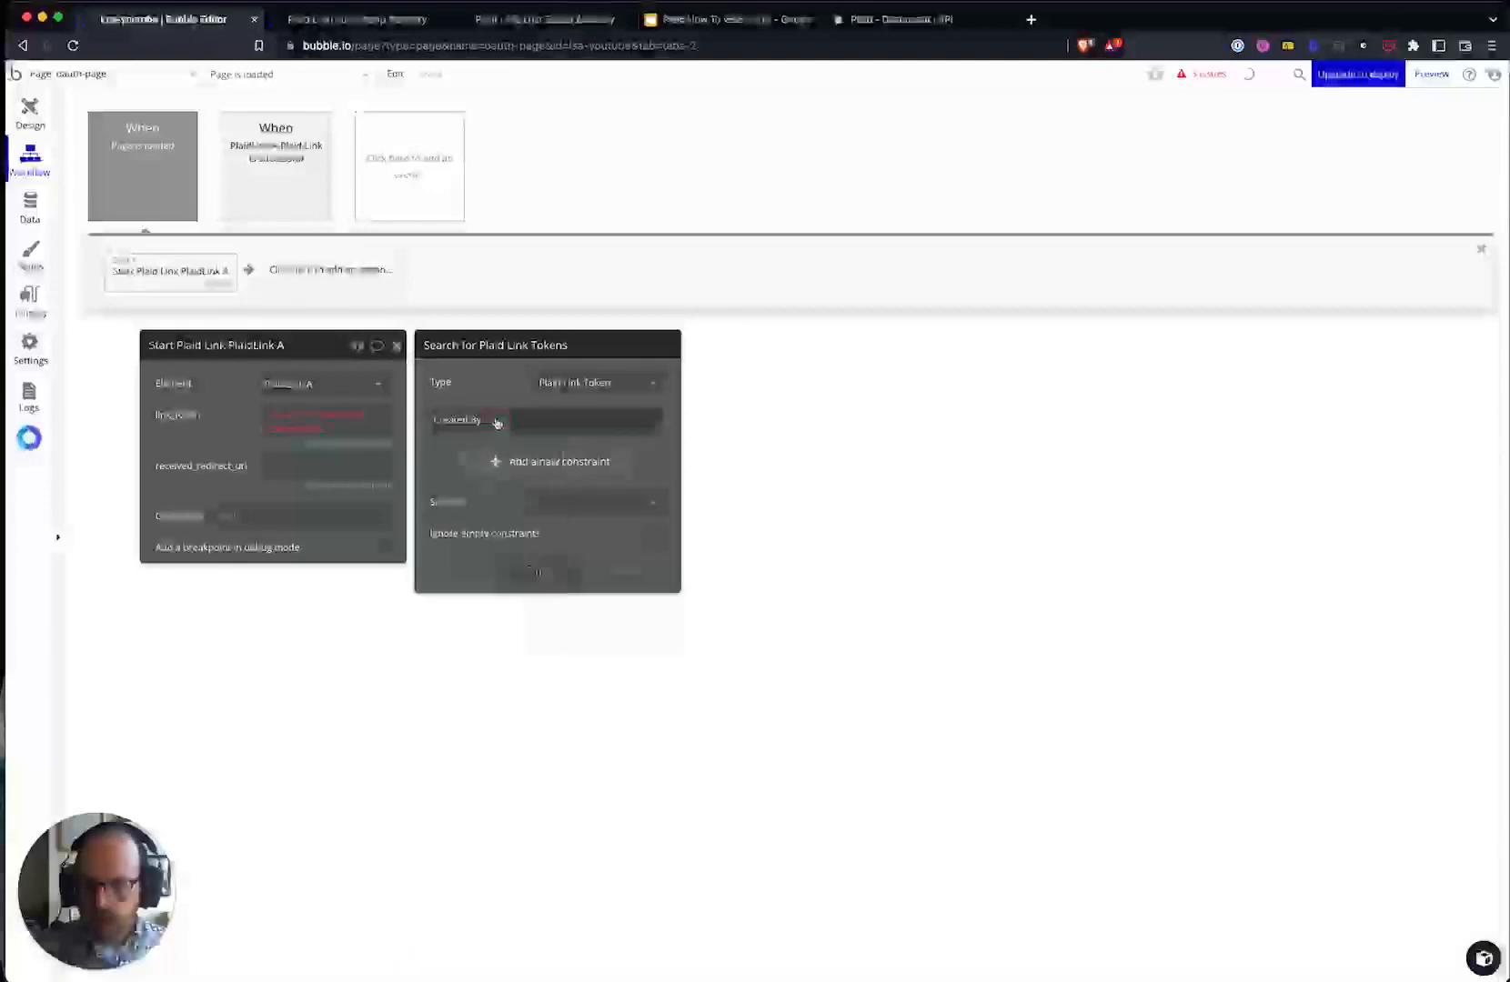
pyautogui.click(568, 467)
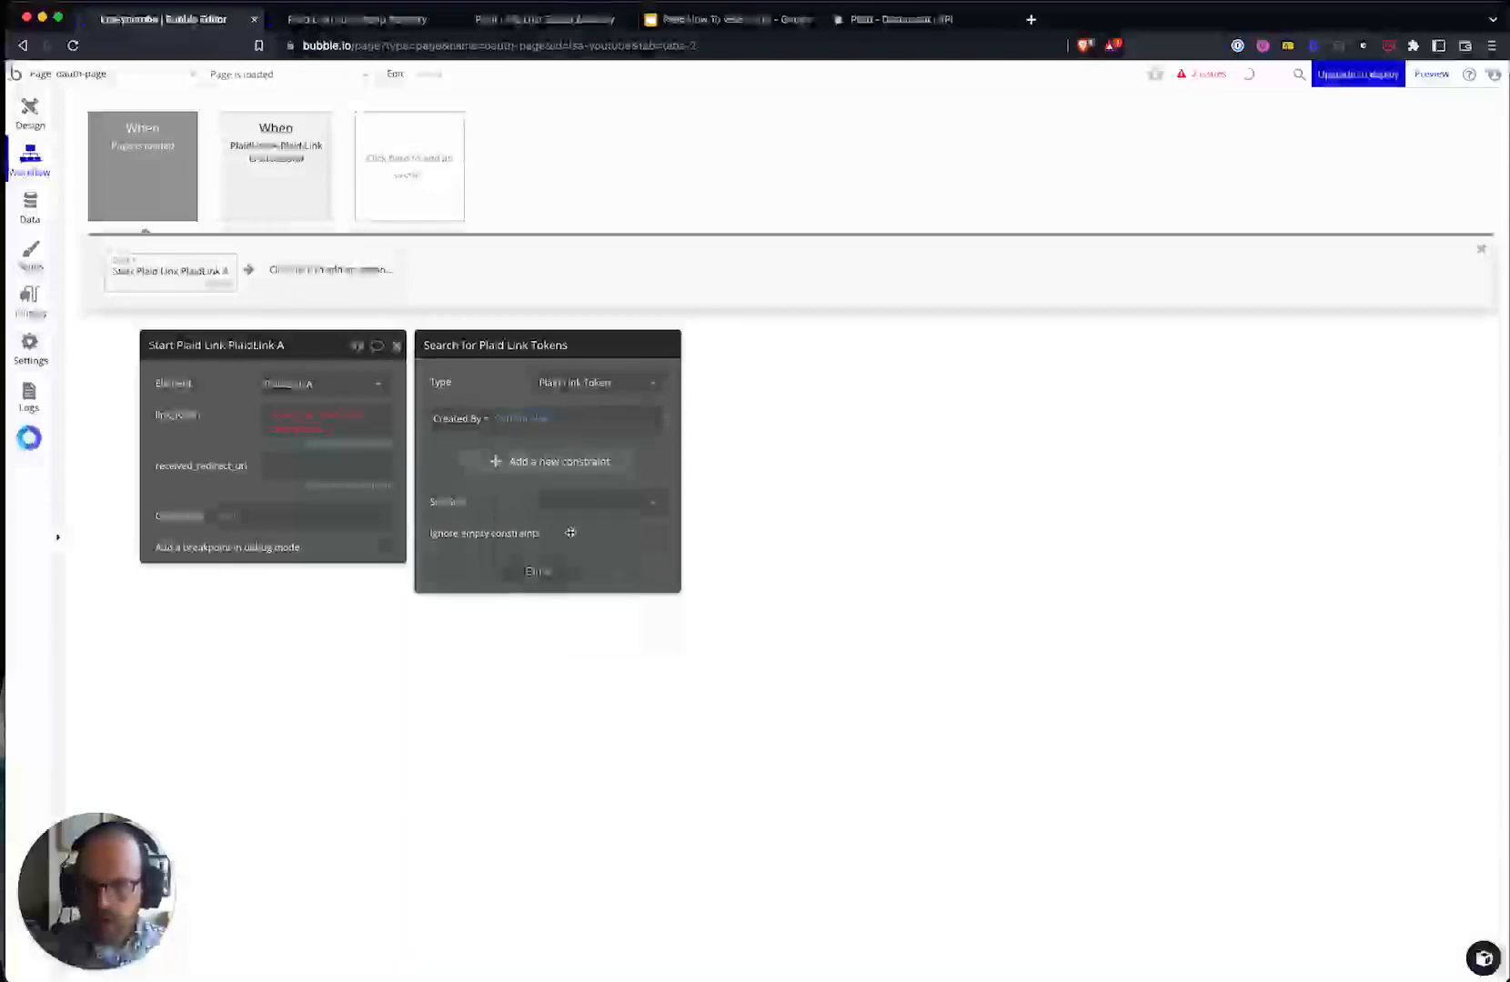
pyautogui.click(305, 433)
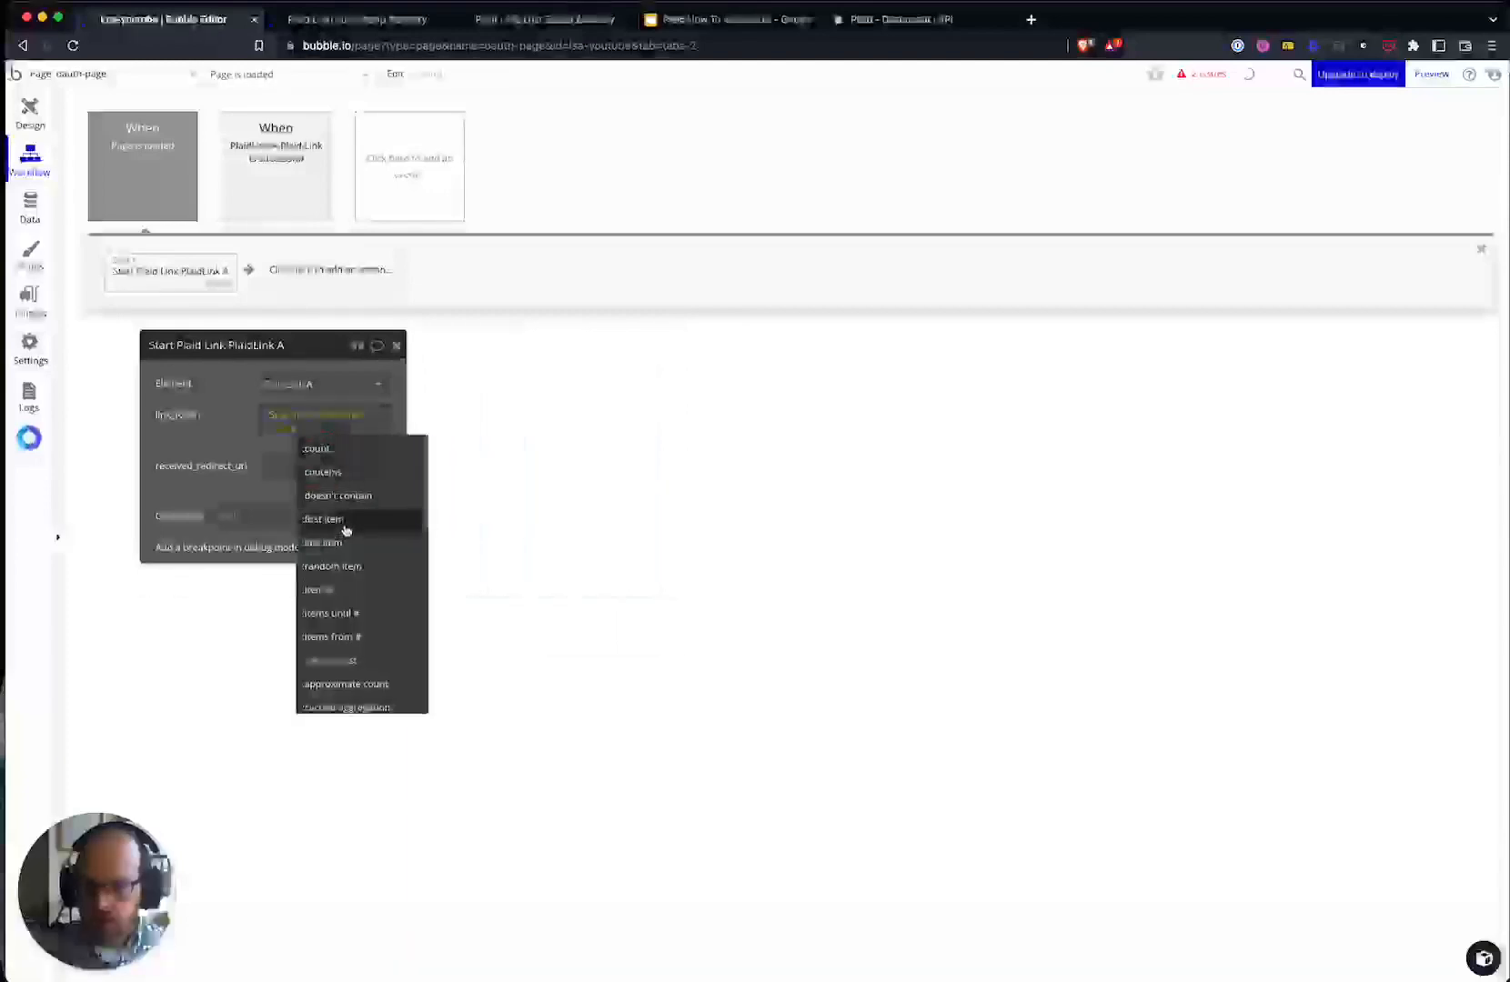
pyautogui.click(348, 532)
# - Sort the token search by Created Date descending and use the found record's token
pyautogui.click(327, 439)
pyautogui.click(587, 503)
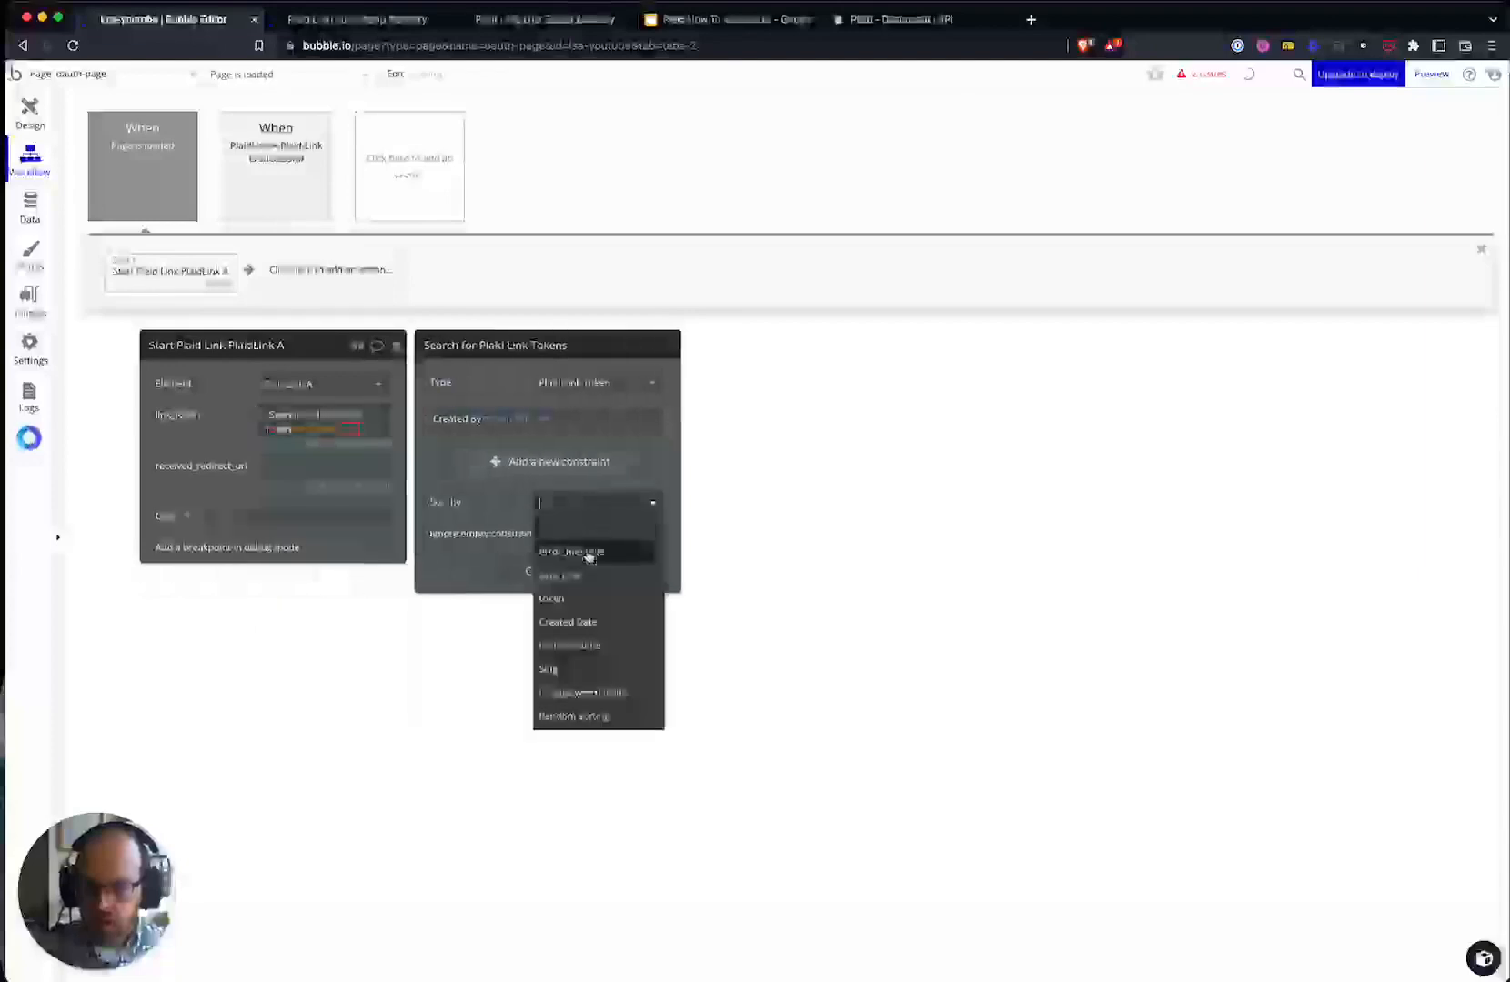
pyautogui.click(552, 546)
pyautogui.click(552, 543)
pyautogui.click(565, 579)
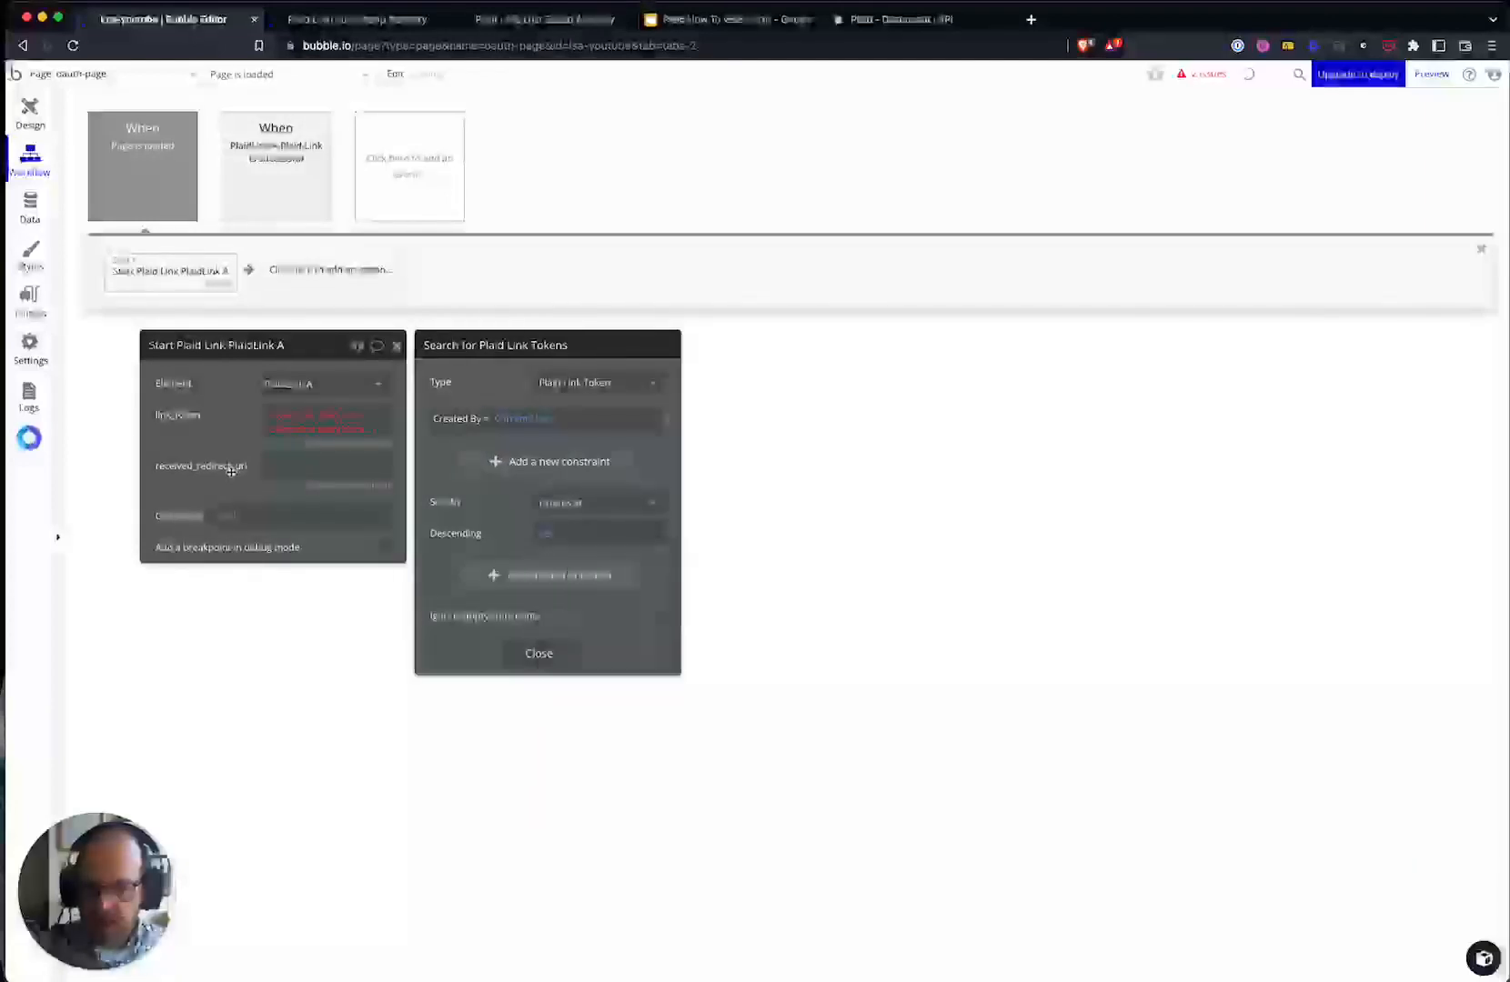
pyautogui.click(359, 427)
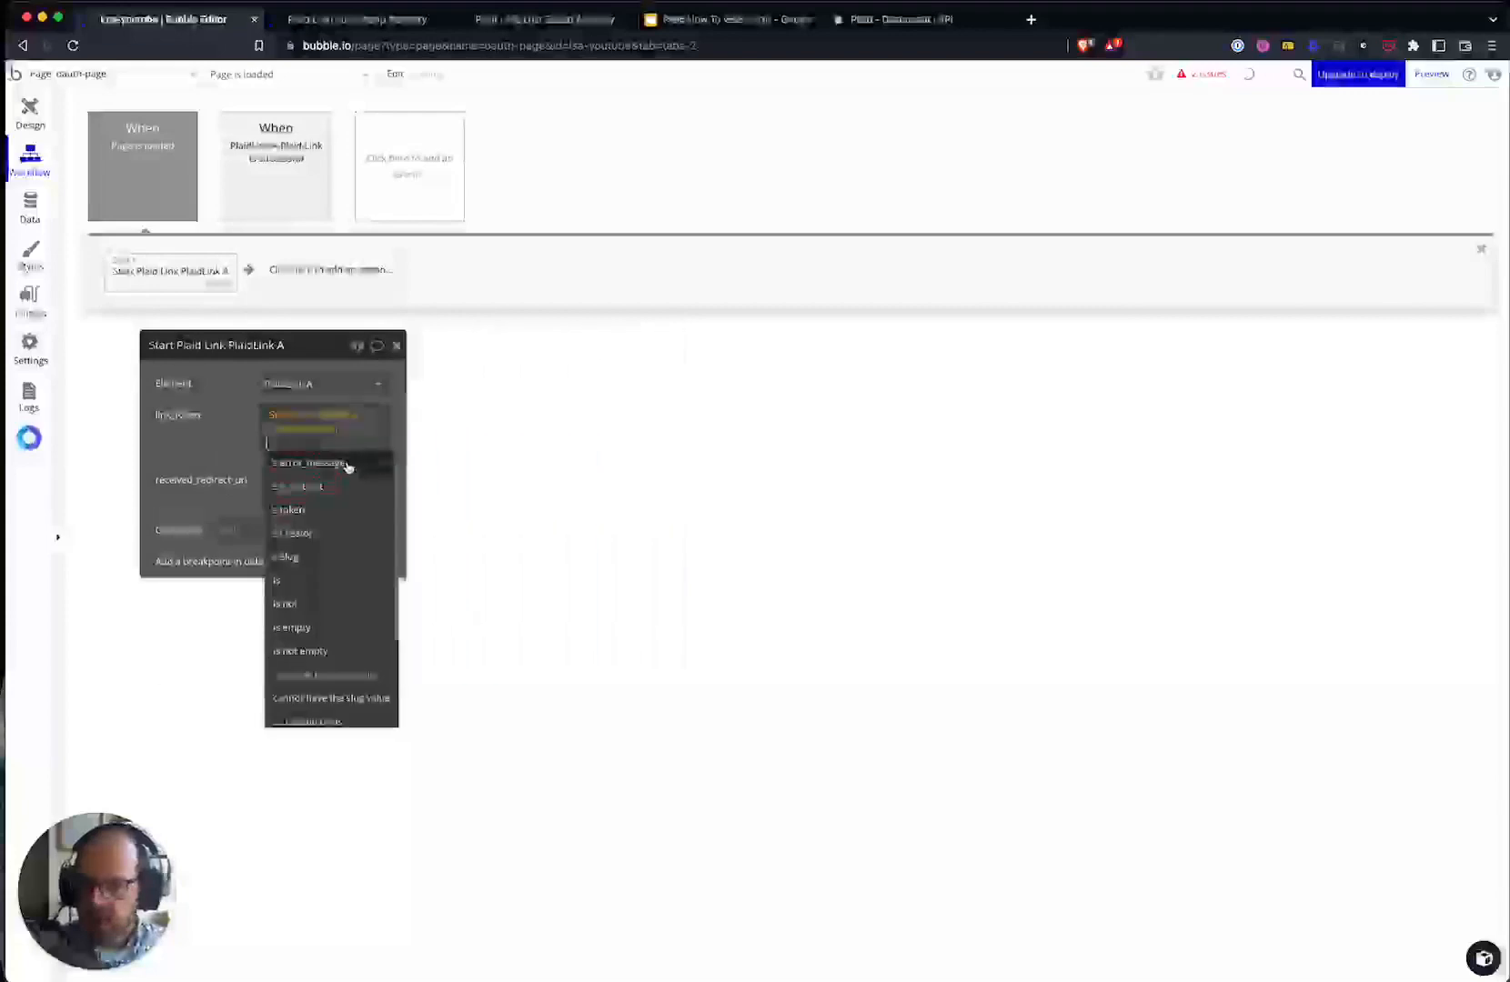
pyautogui.click(324, 511)
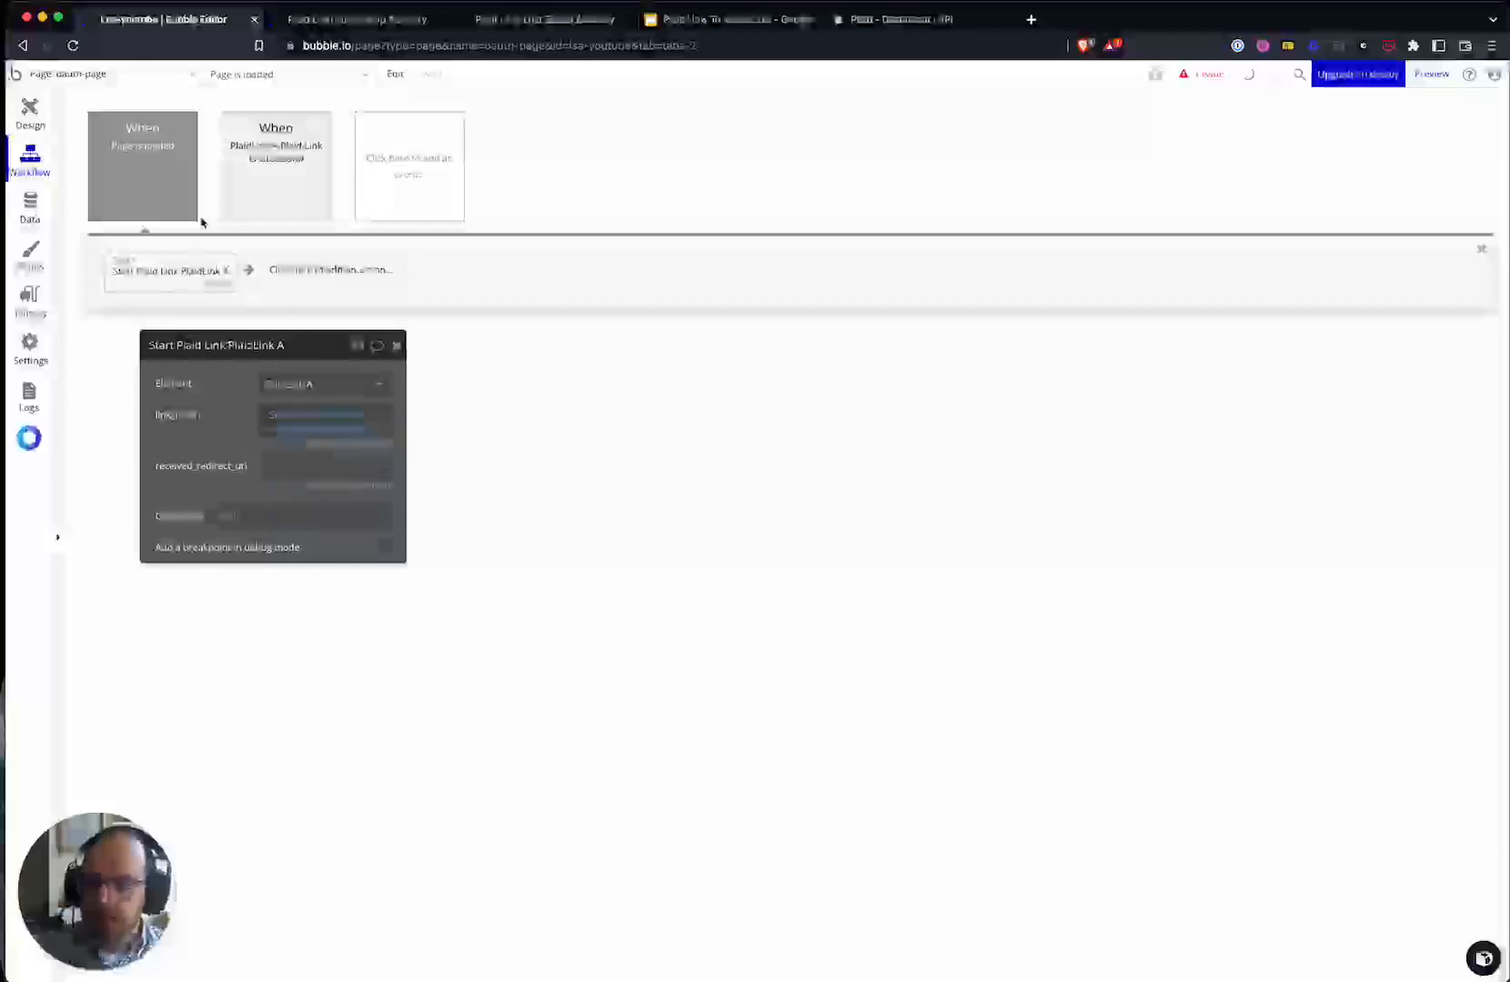
# - Set received_redirect_uri to the dynamic 'This url' value of the current page
pyautogui.click(125, 74)
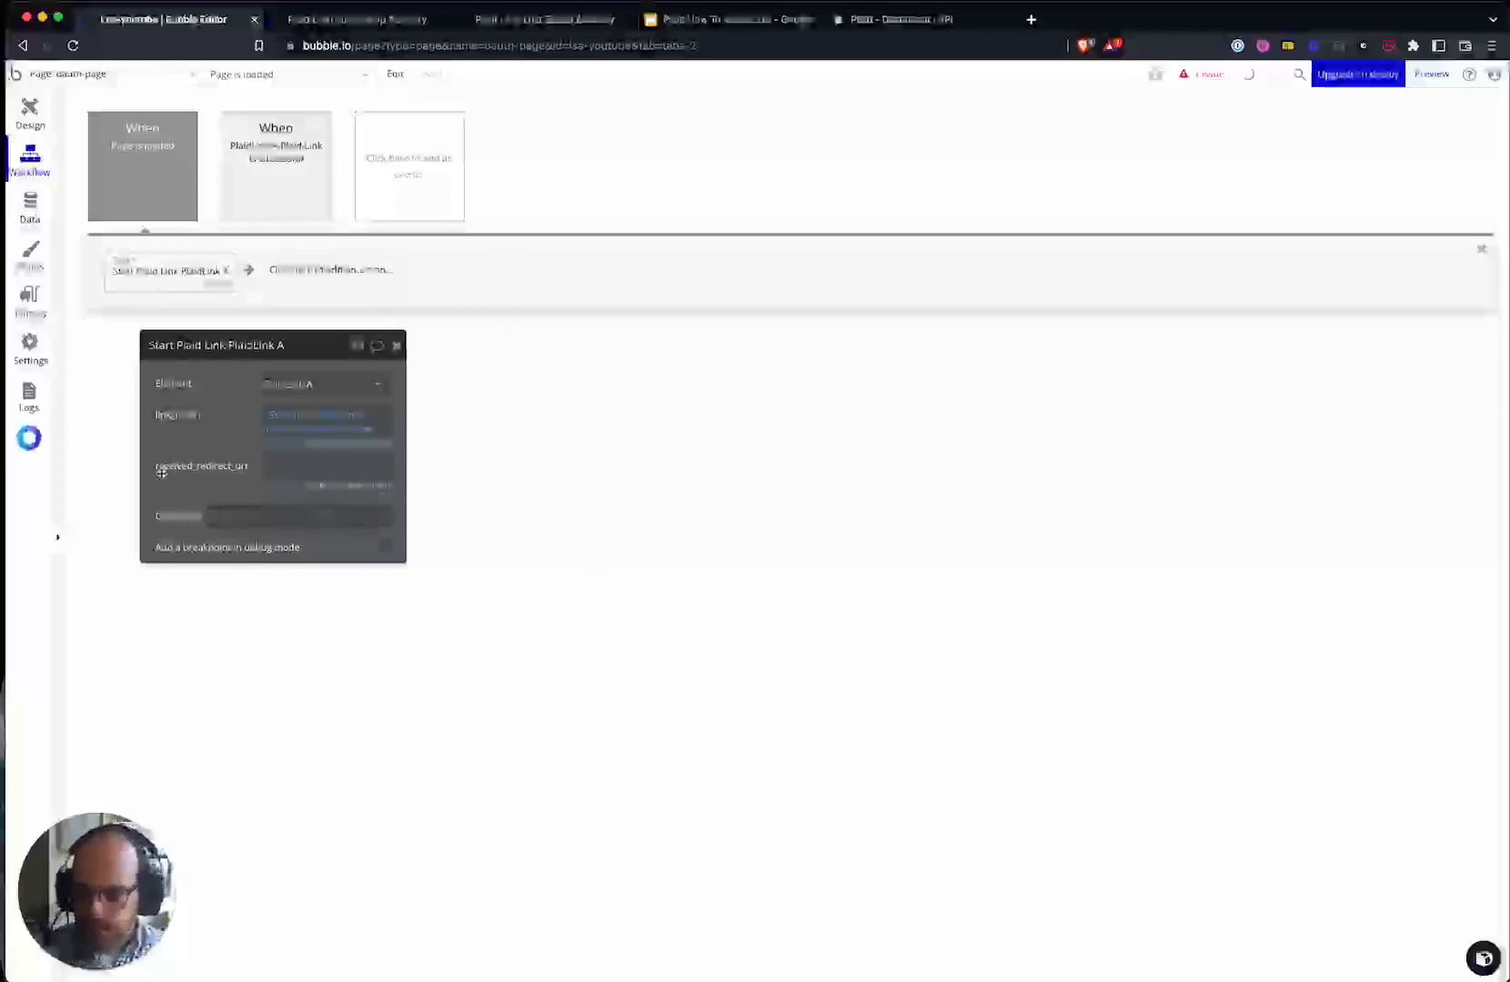
pyautogui.click(278, 465)
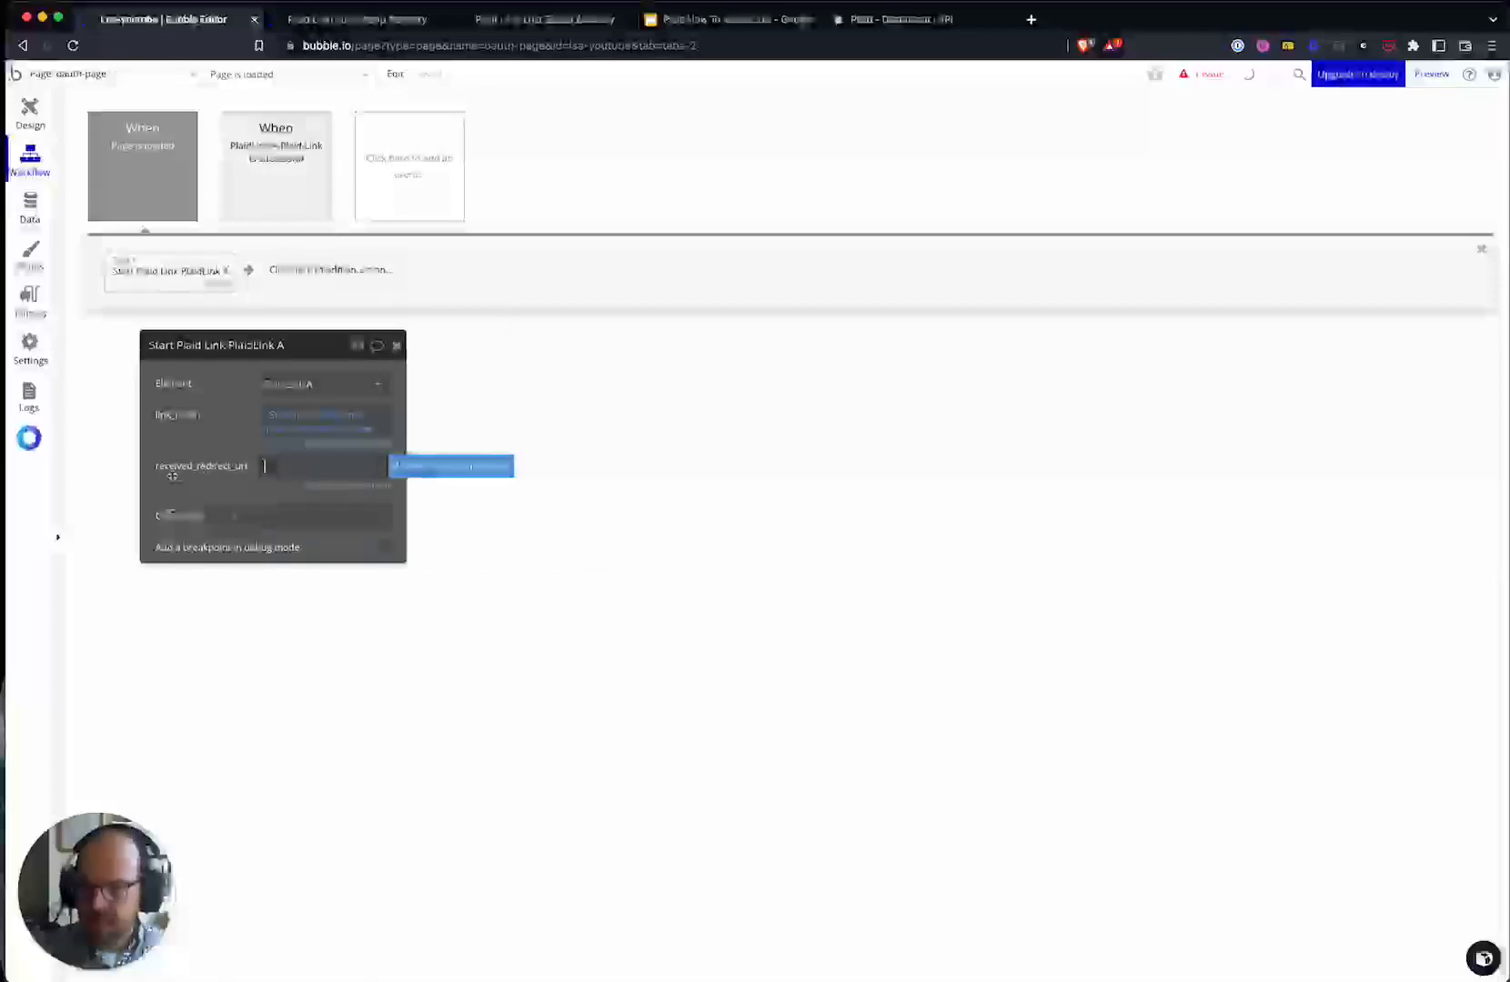
pyautogui.click(419, 467)
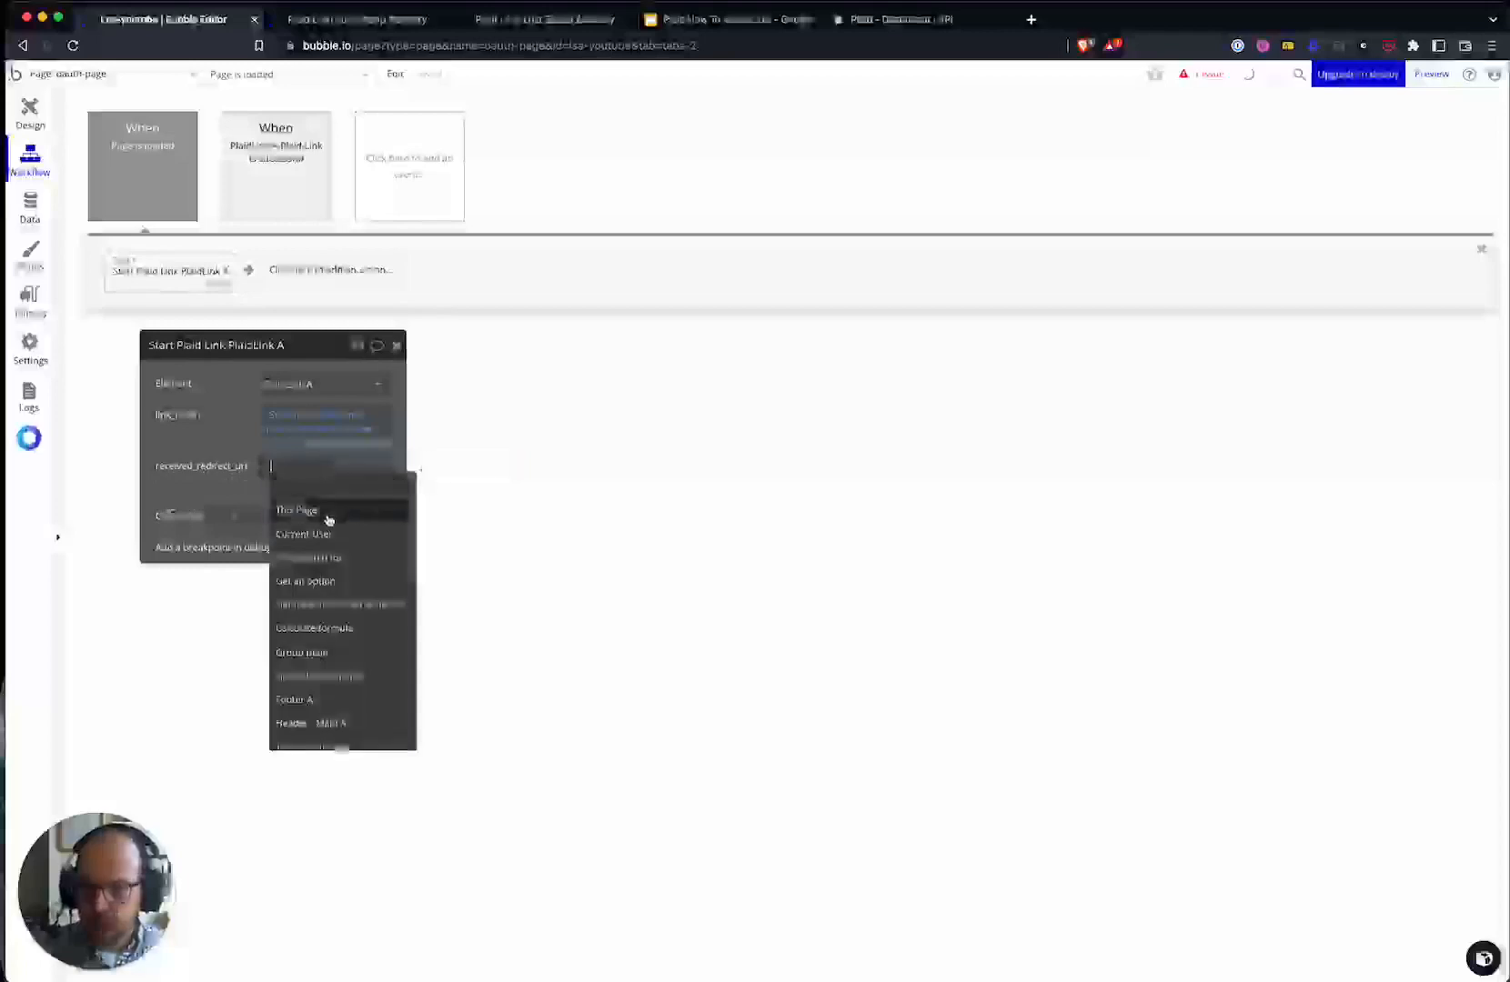
pyautogui.write('this')
pyautogui.click(318, 534)
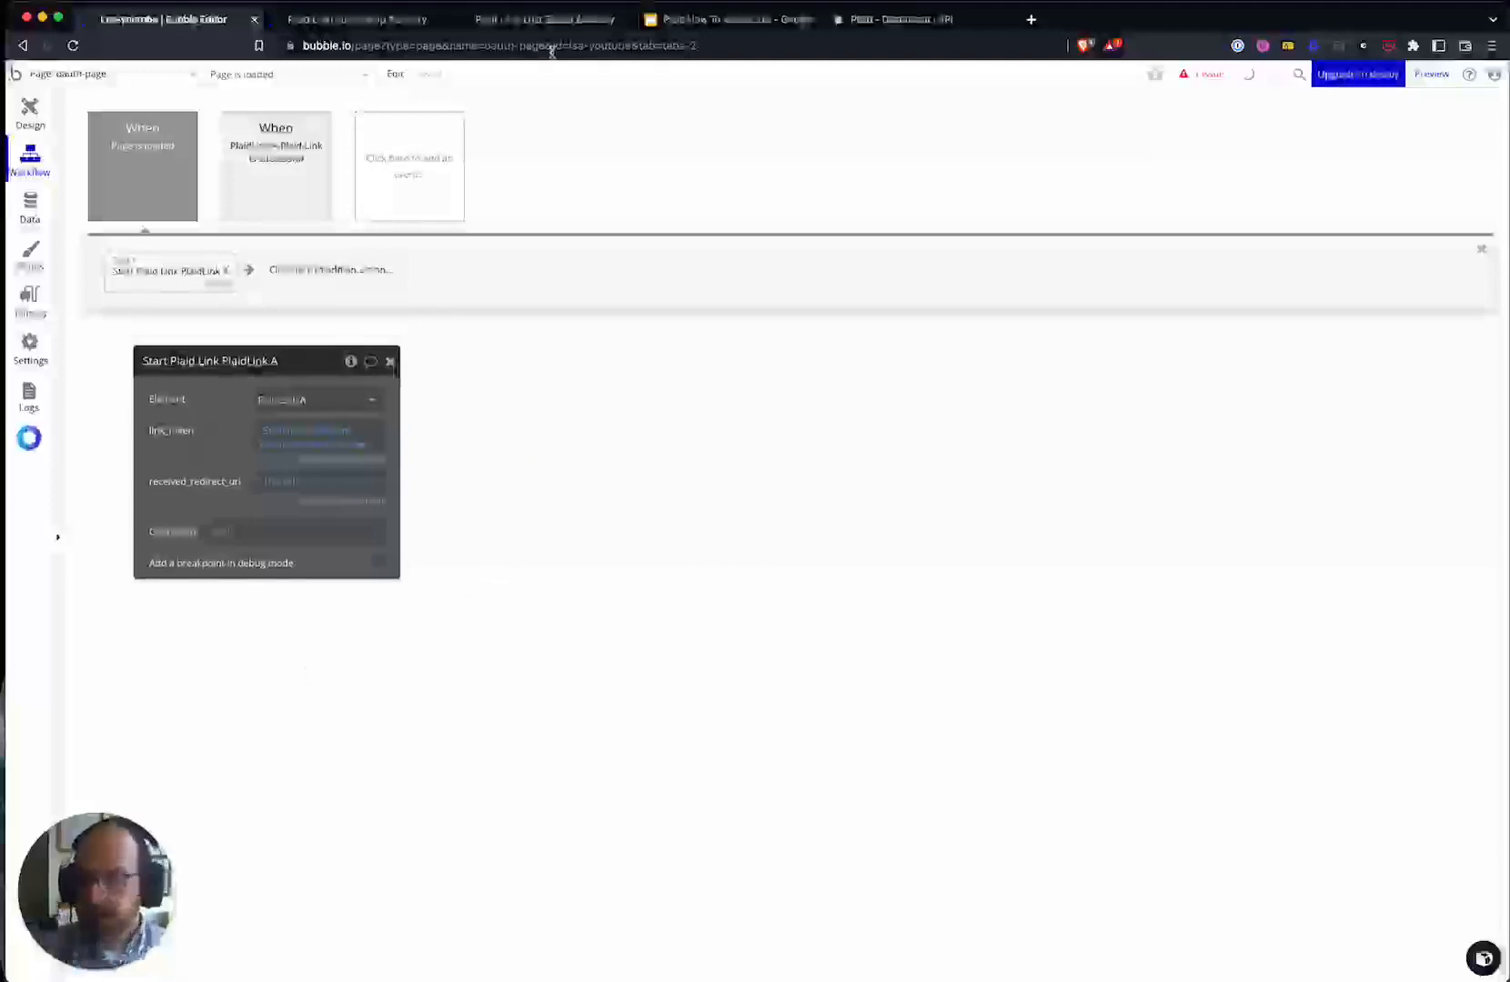
pyautogui.click(359, 19)
# - Reload the Plaid Link preview and enter the site password in the Sign in dialog
pyautogui.click(709, 88)
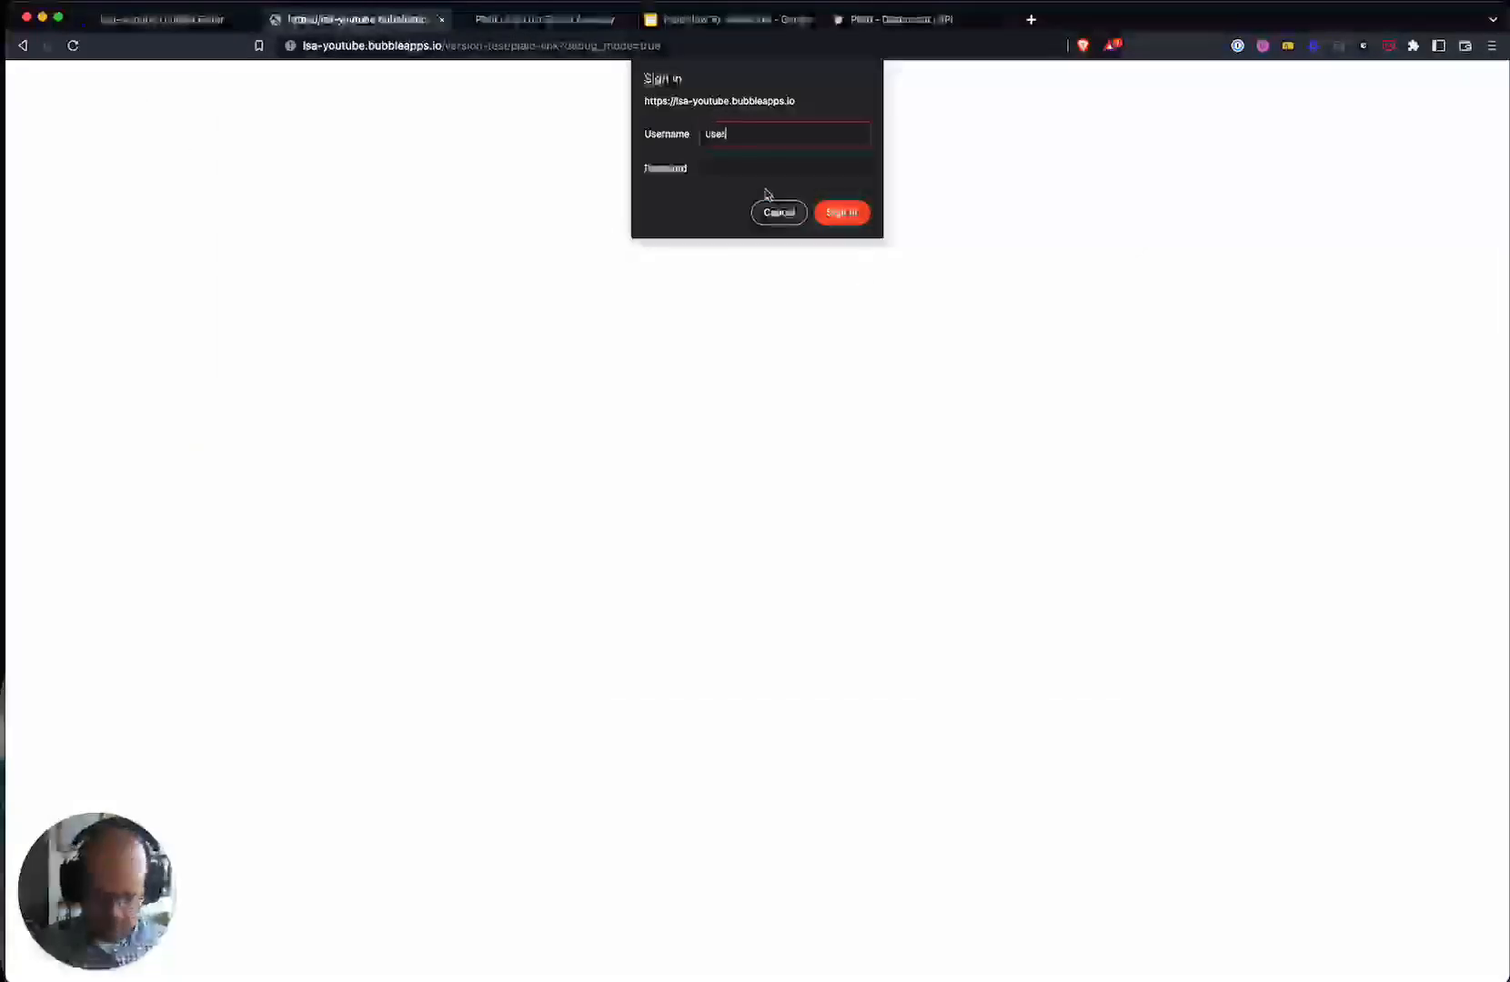
pyautogui.press('Tab')
pyautogui.write('password')
pyautogui.press('Return')
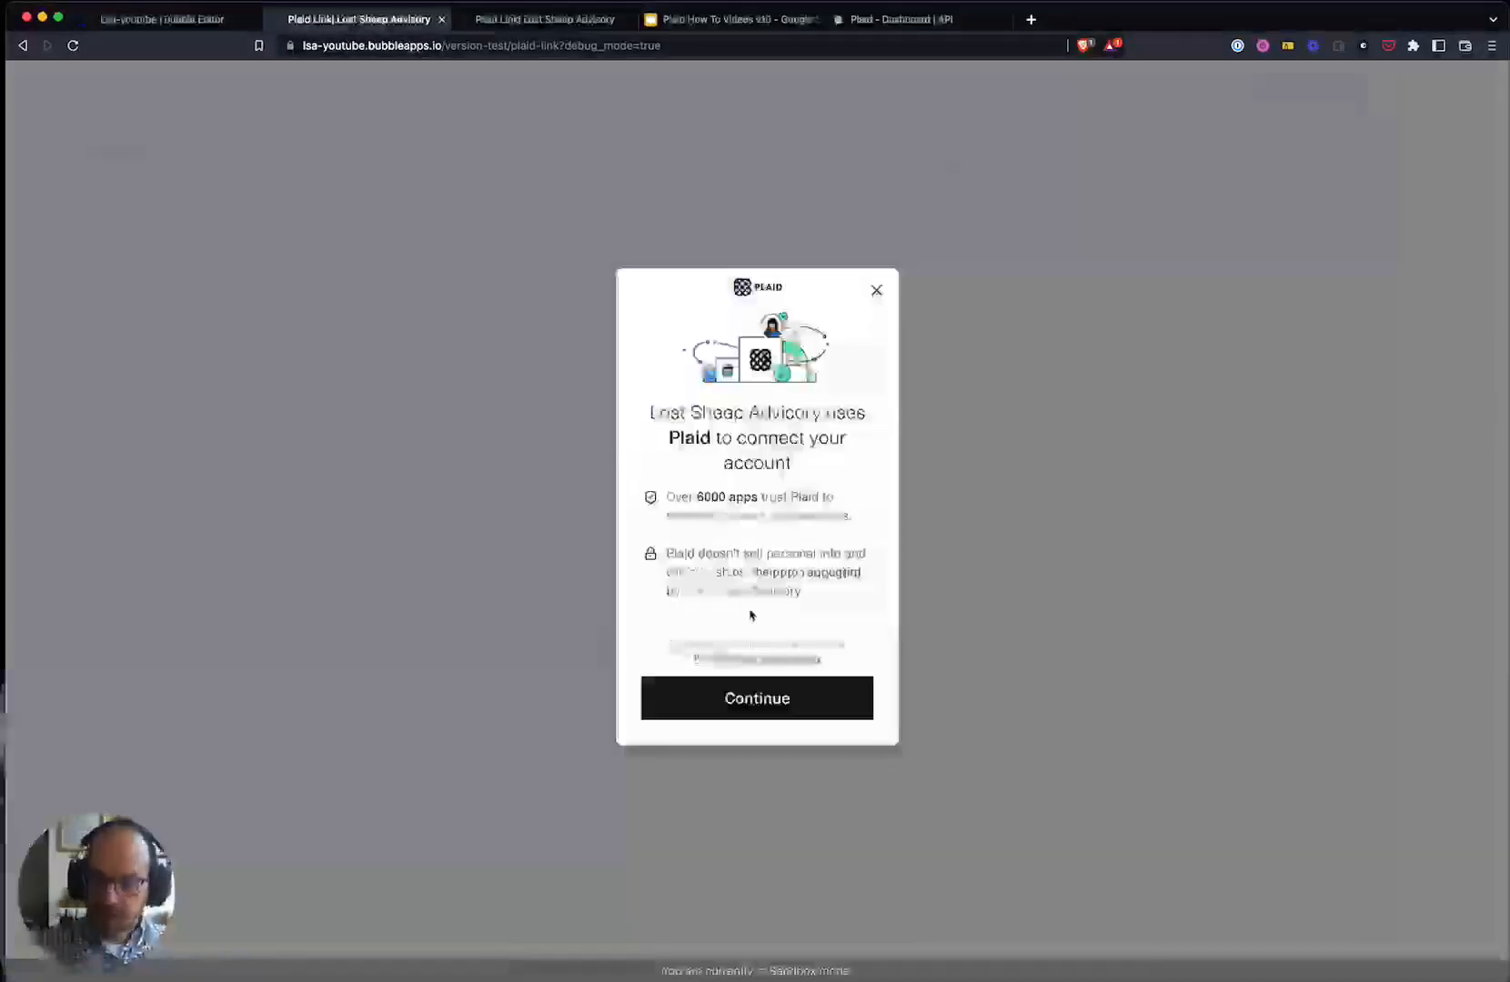
# - Start the Plaid connection, choose Chase, and allow sharing the requested financial data
pyautogui.click(738, 700)
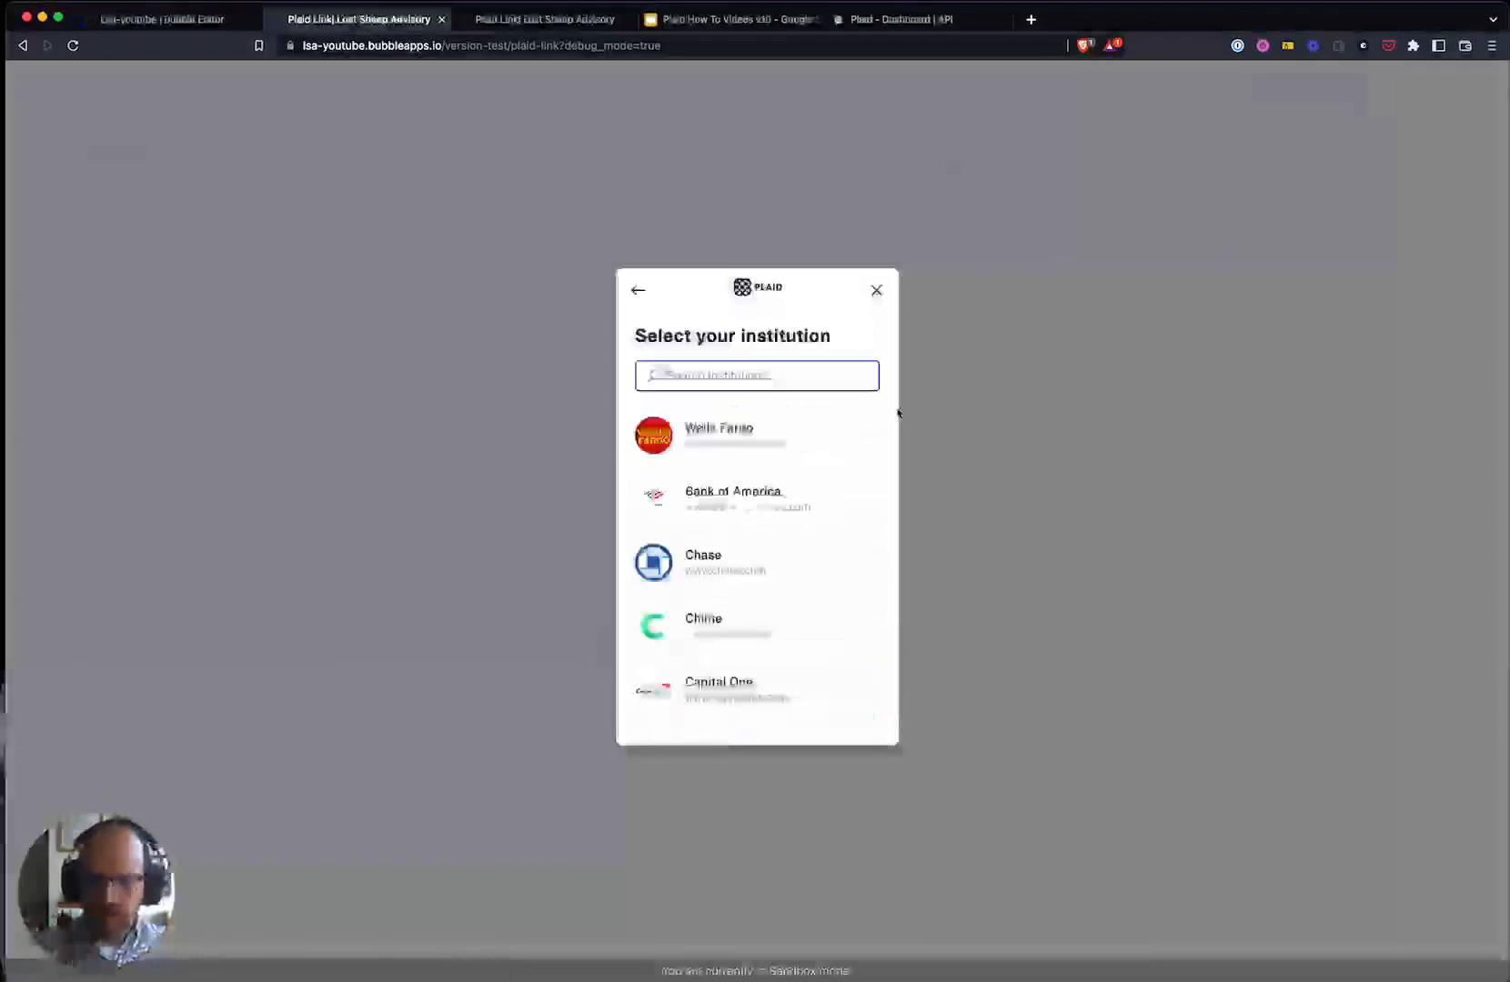
pyautogui.click(730, 566)
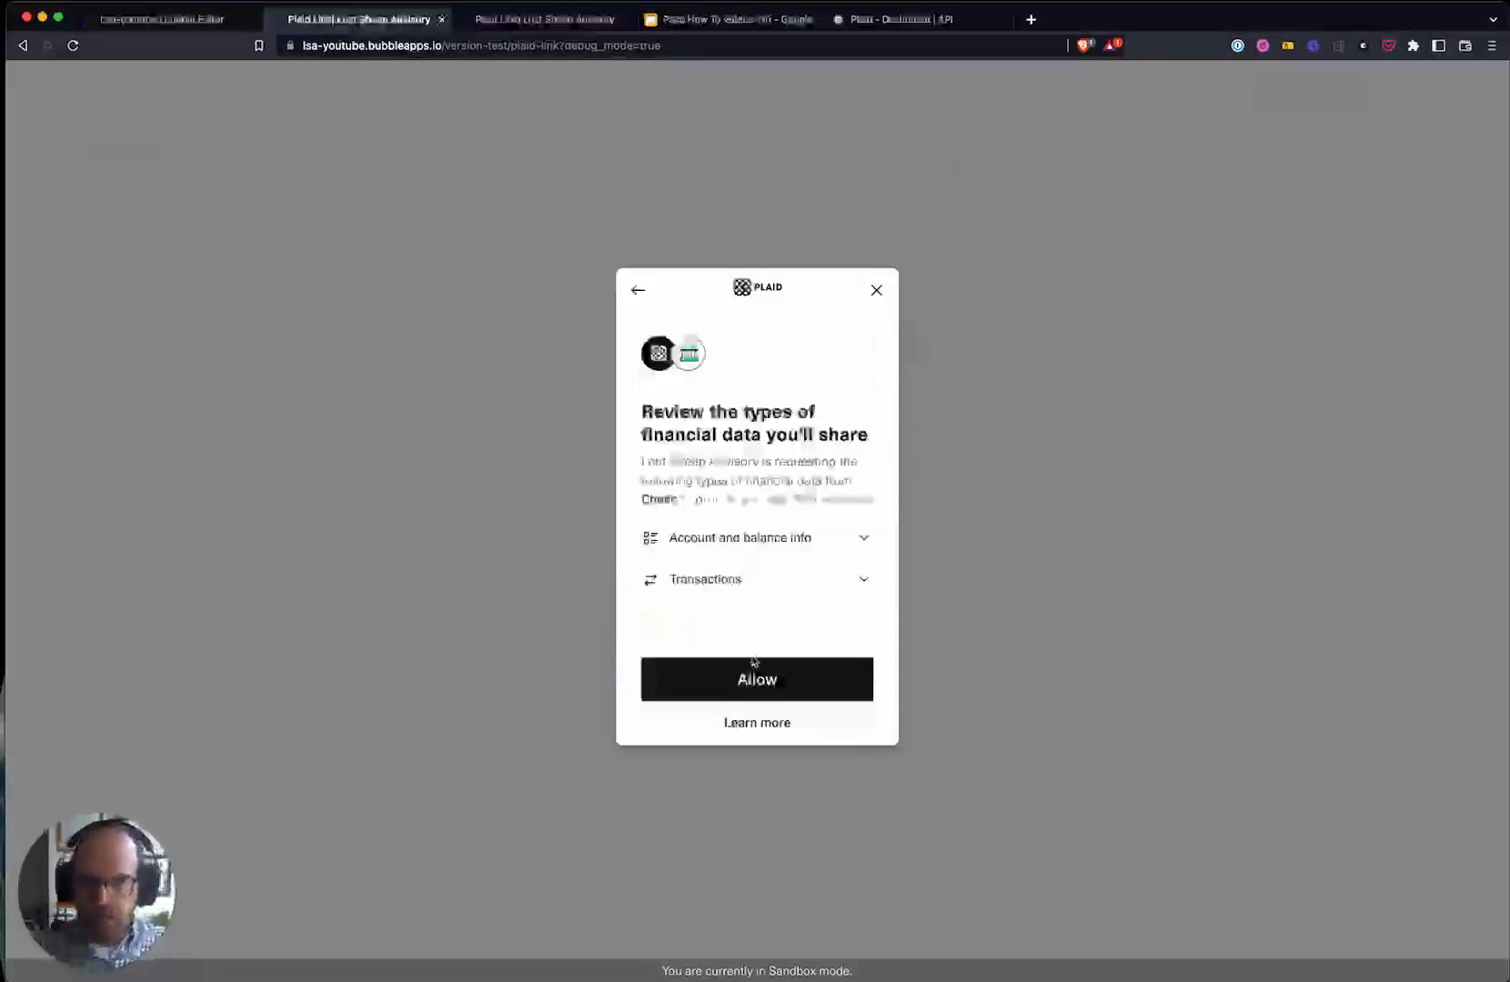
pyautogui.click(701, 697)
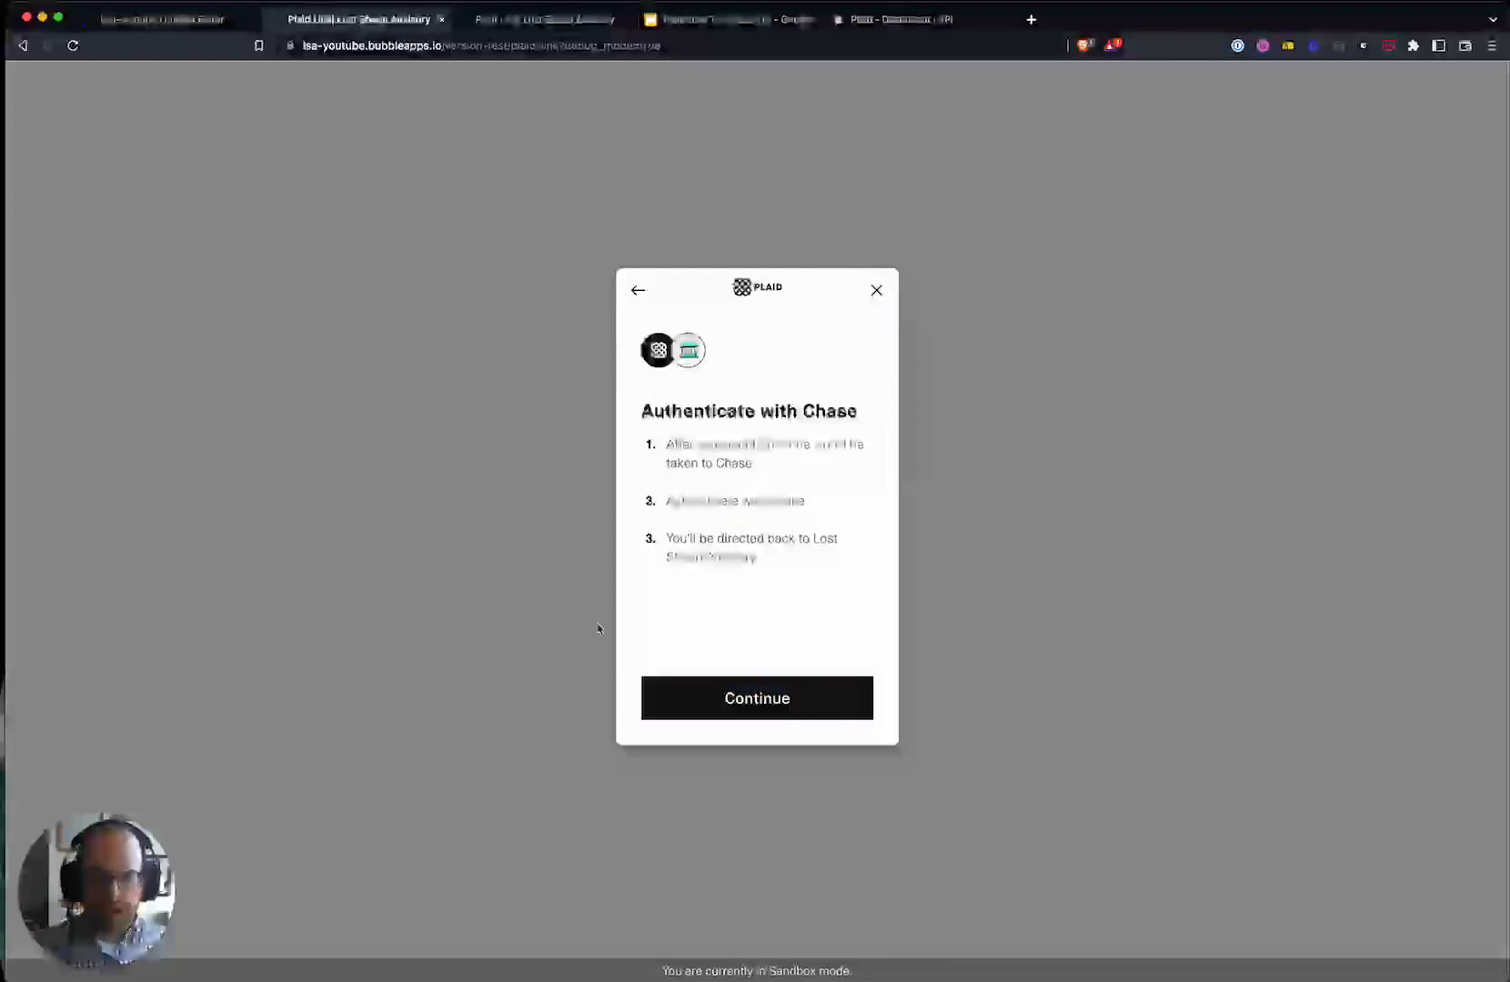
pyautogui.click(794, 706)
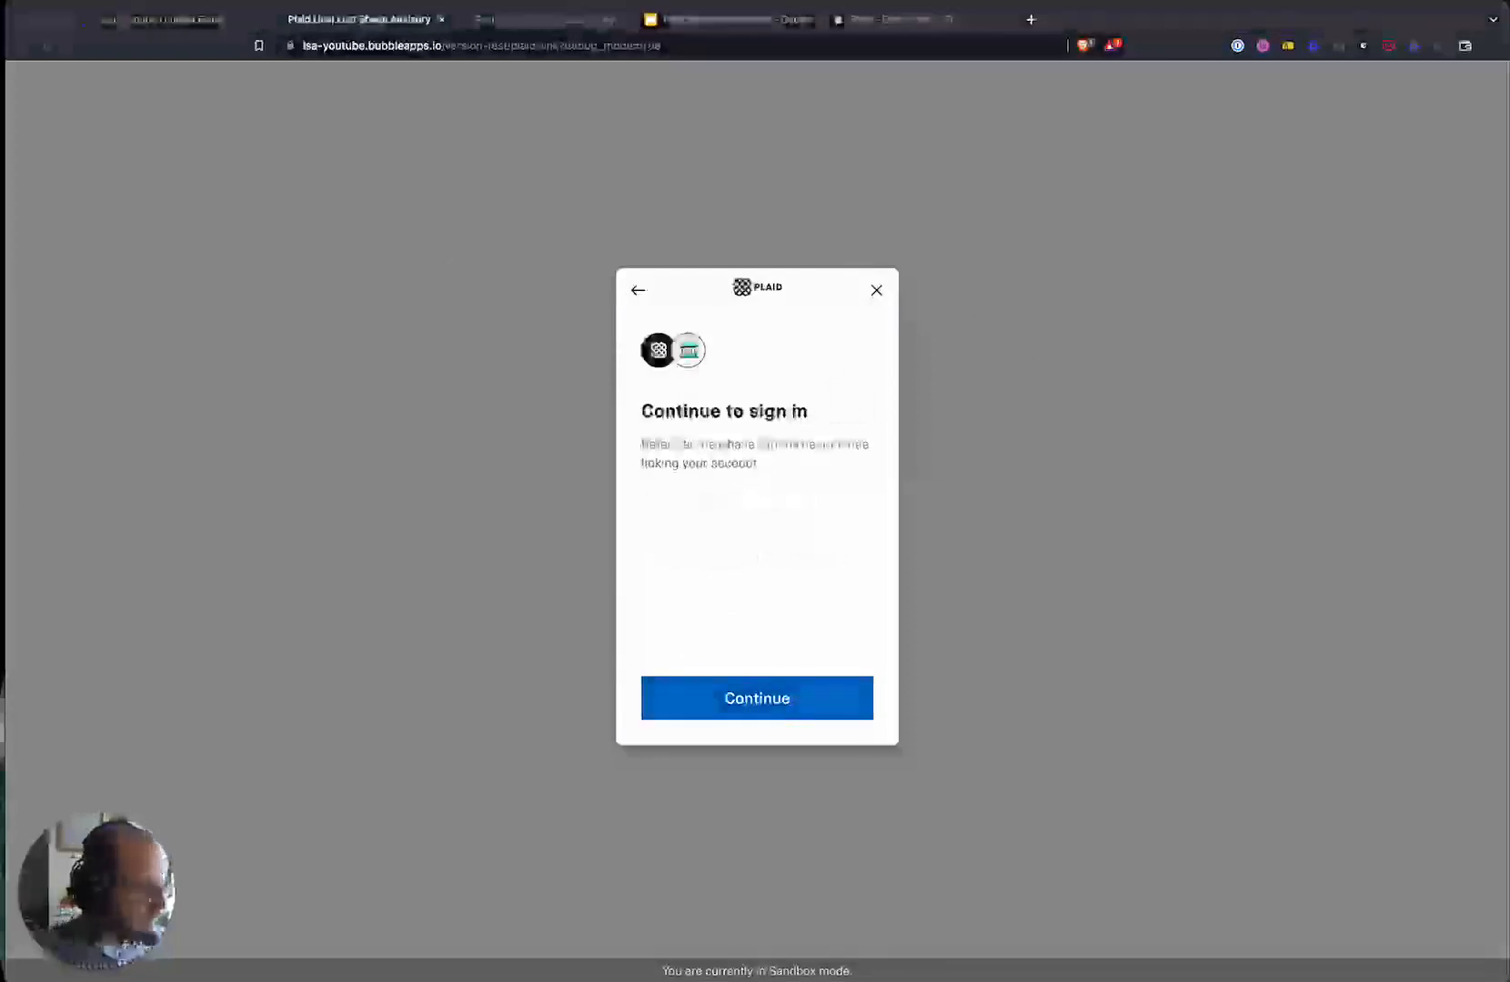
# - Sign in to the Chase test bank window with the sandbox username and password
pyautogui.moveTo(1284, 209); pyautogui.dragTo(1286, 200)
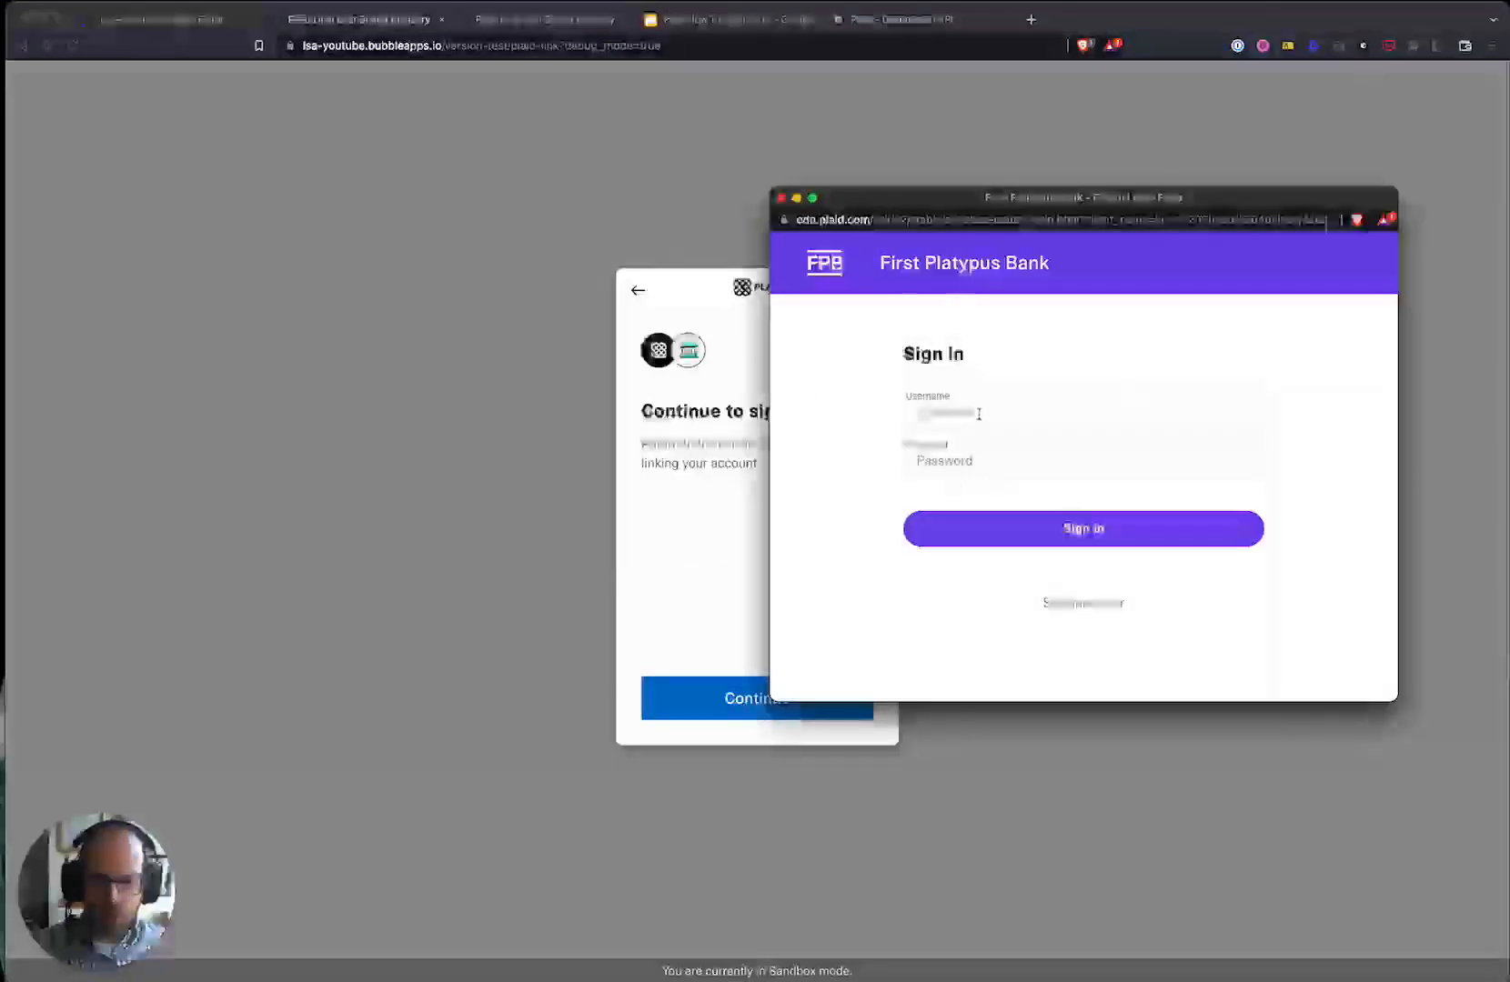
pyautogui.moveTo(1026, 205); pyautogui.dragTo(1083, 189)
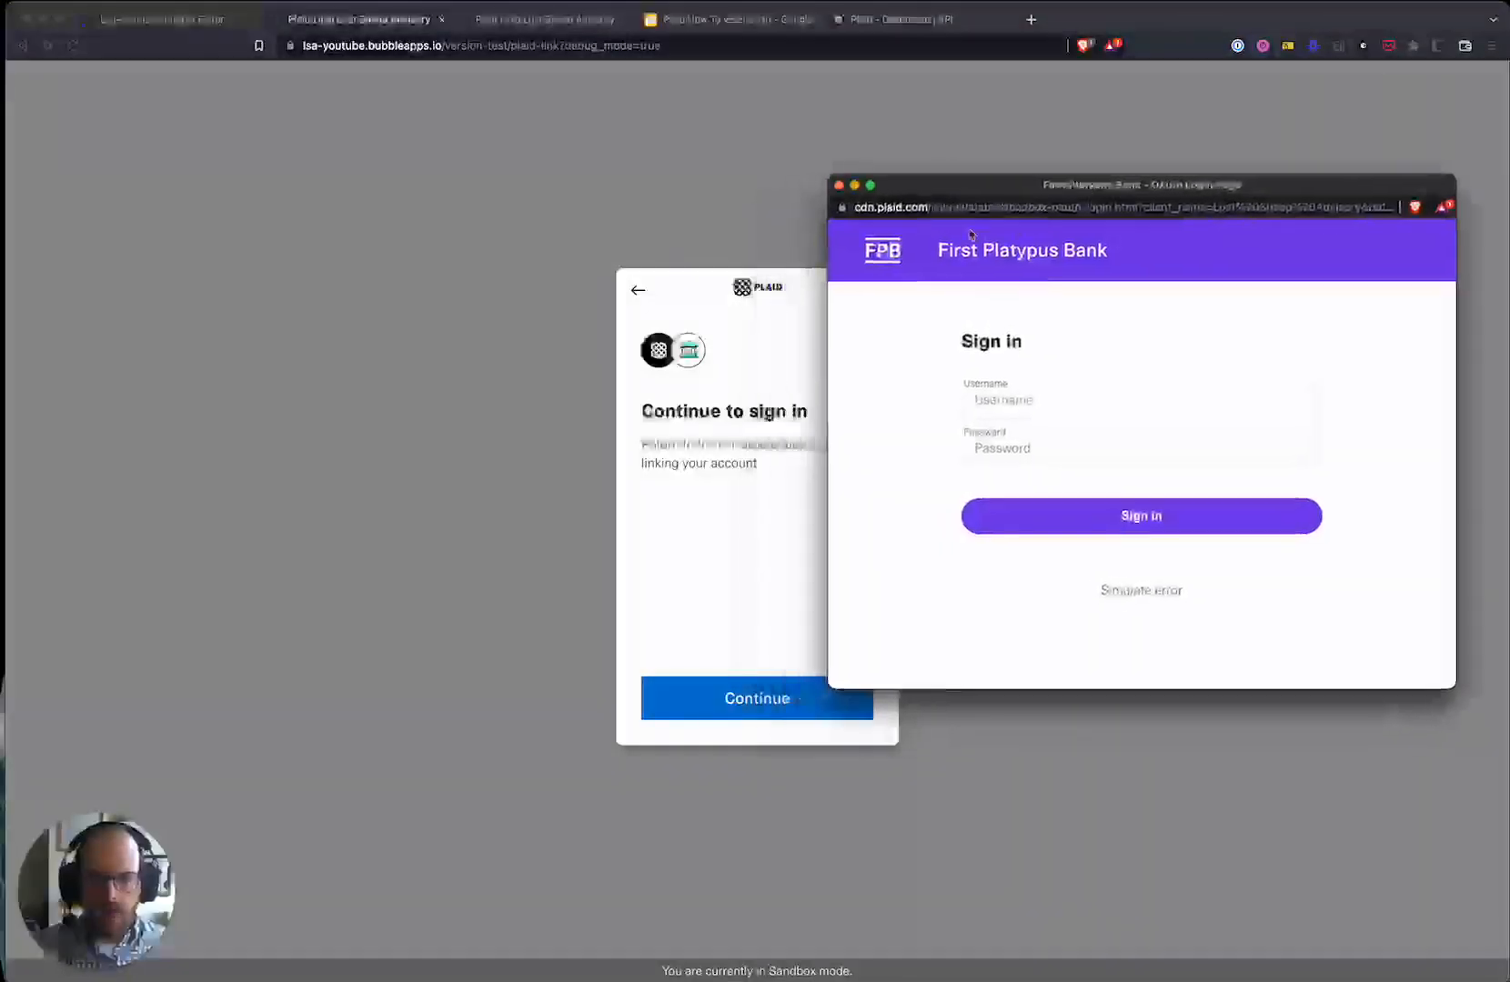
pyautogui.click(1065, 393)
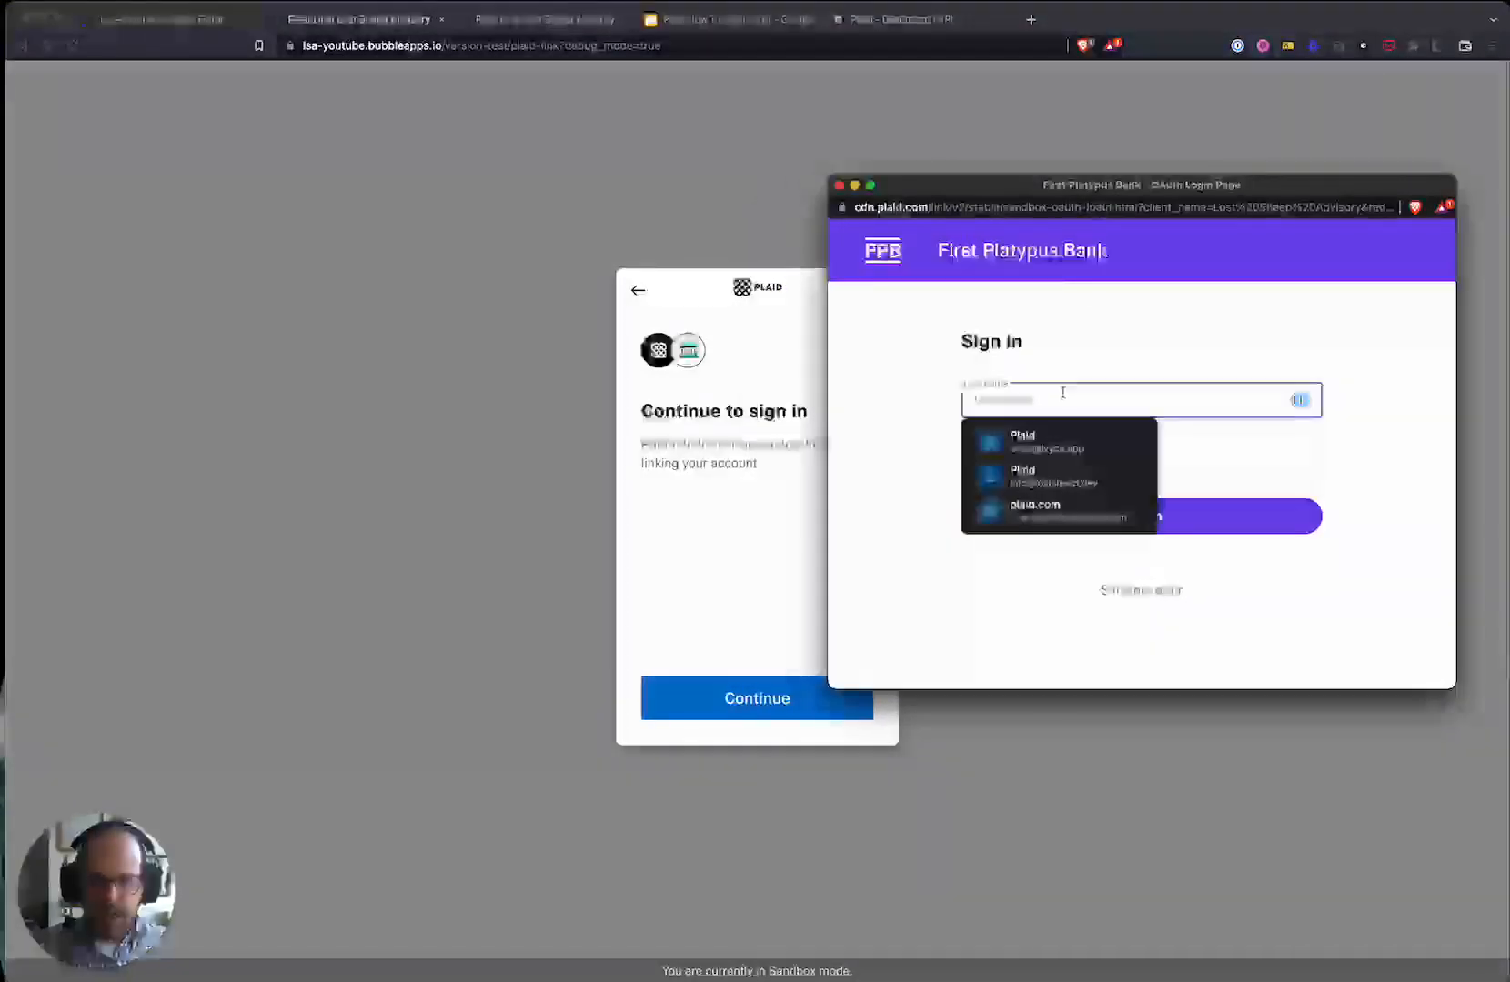
pyautogui.click(1115, 334)
pyautogui.click(1049, 408)
pyautogui.write('user_good')
pyautogui.press('Tab')
pyautogui.write('pass_go')
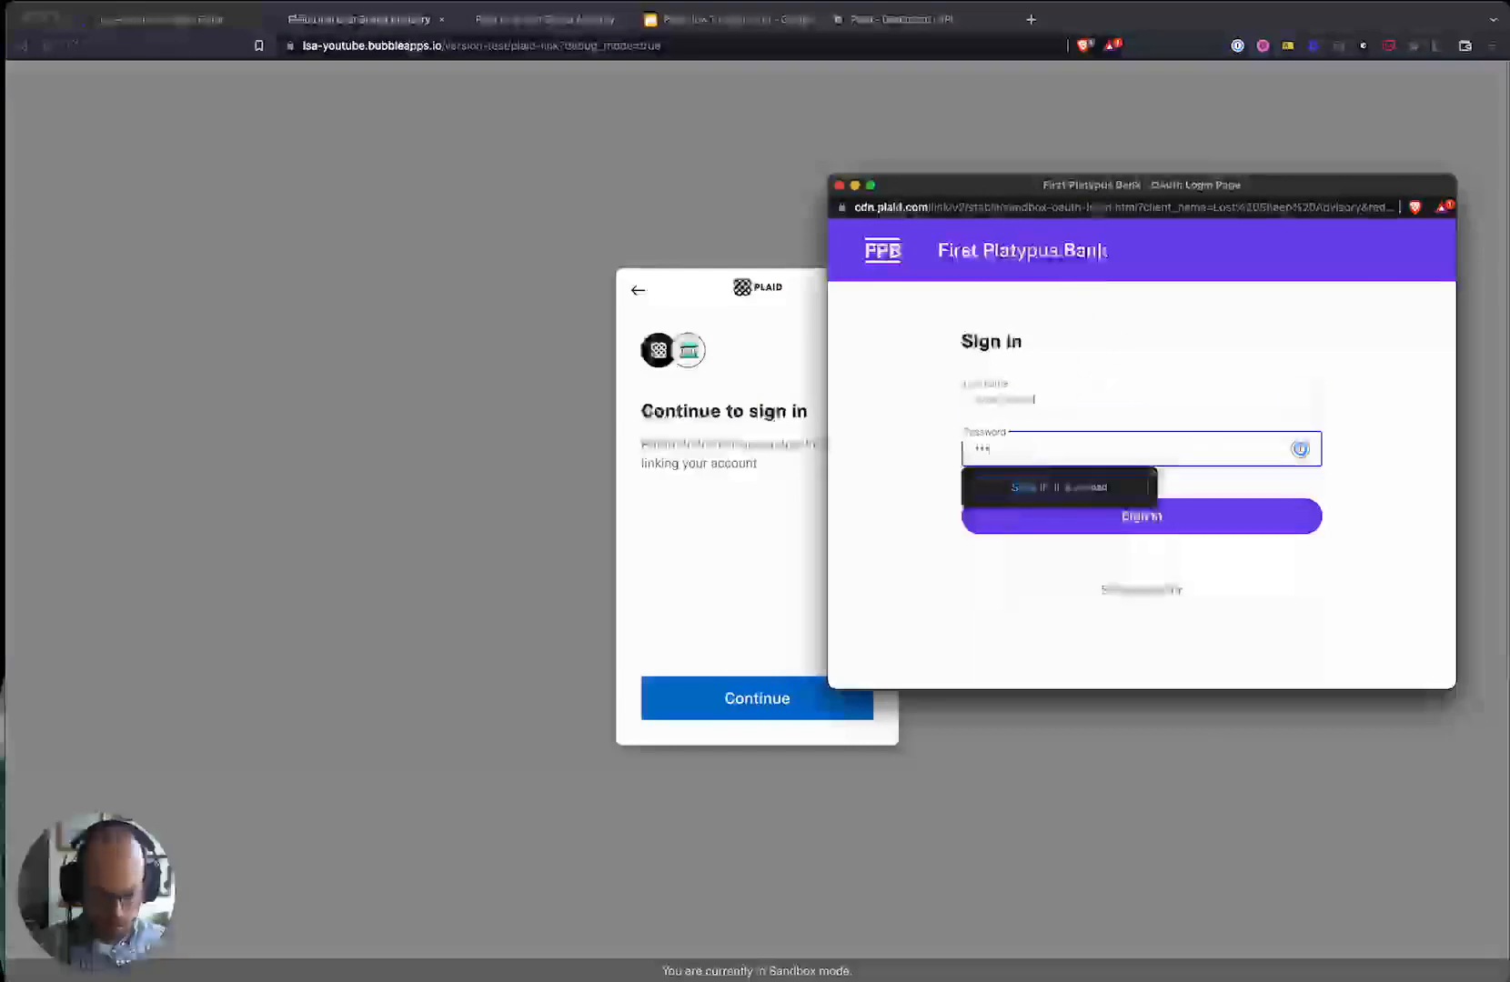
pyautogui.press('Return')
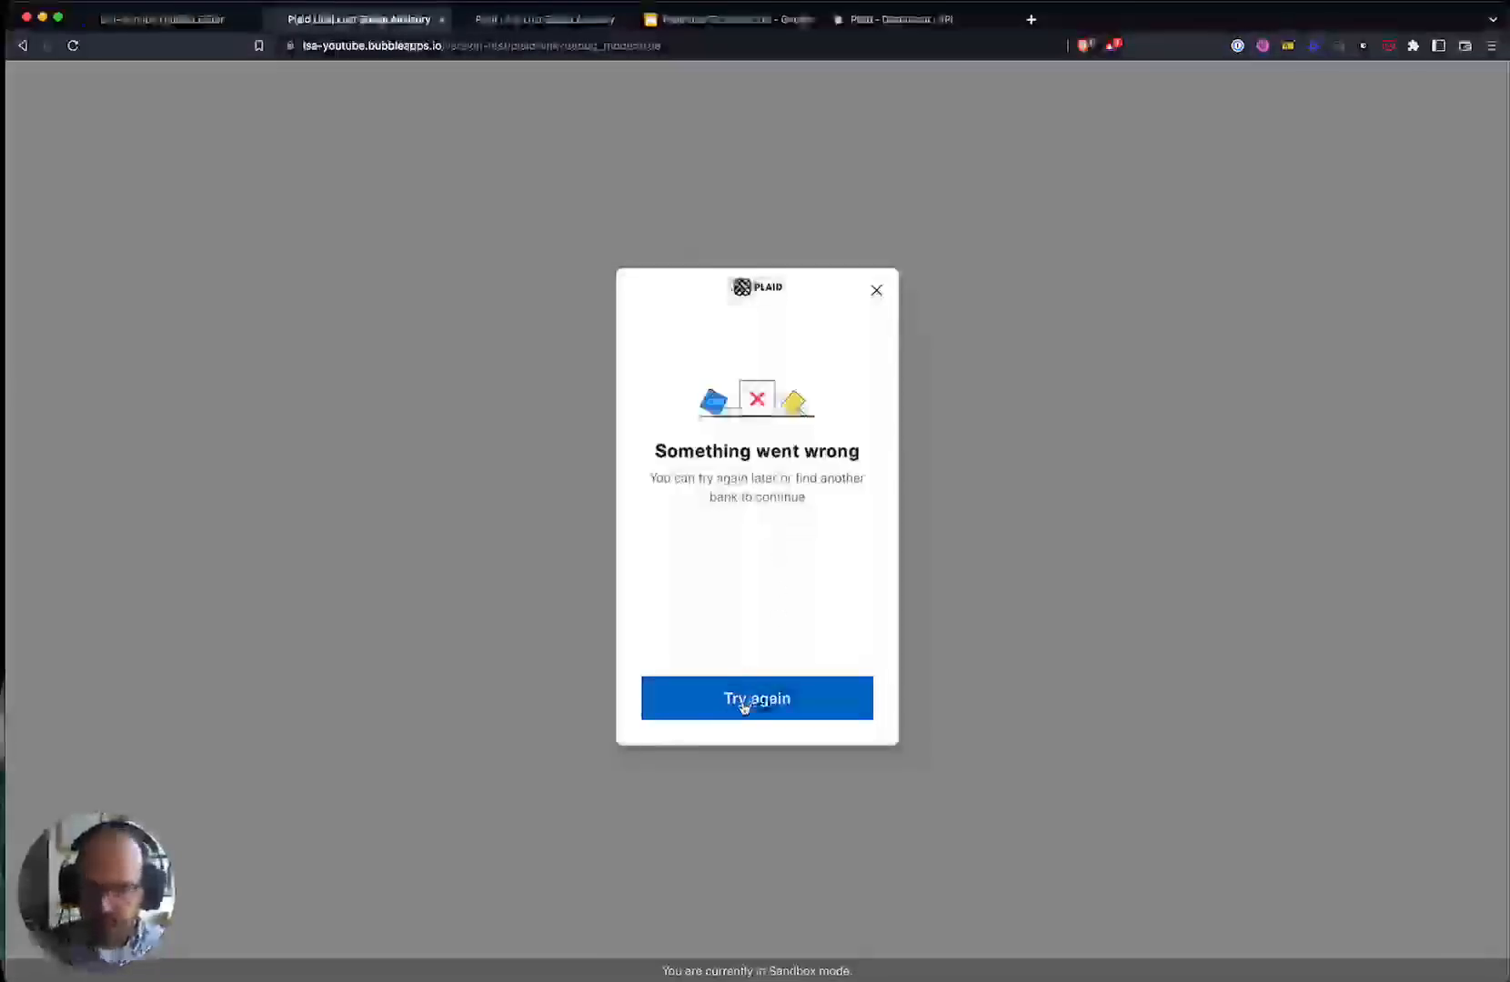
# - After the error, retry the connection by choosing Chase and allowing data sharing again
pyautogui.click(744, 706)
pyautogui.click(761, 522)
pyautogui.click(738, 677)
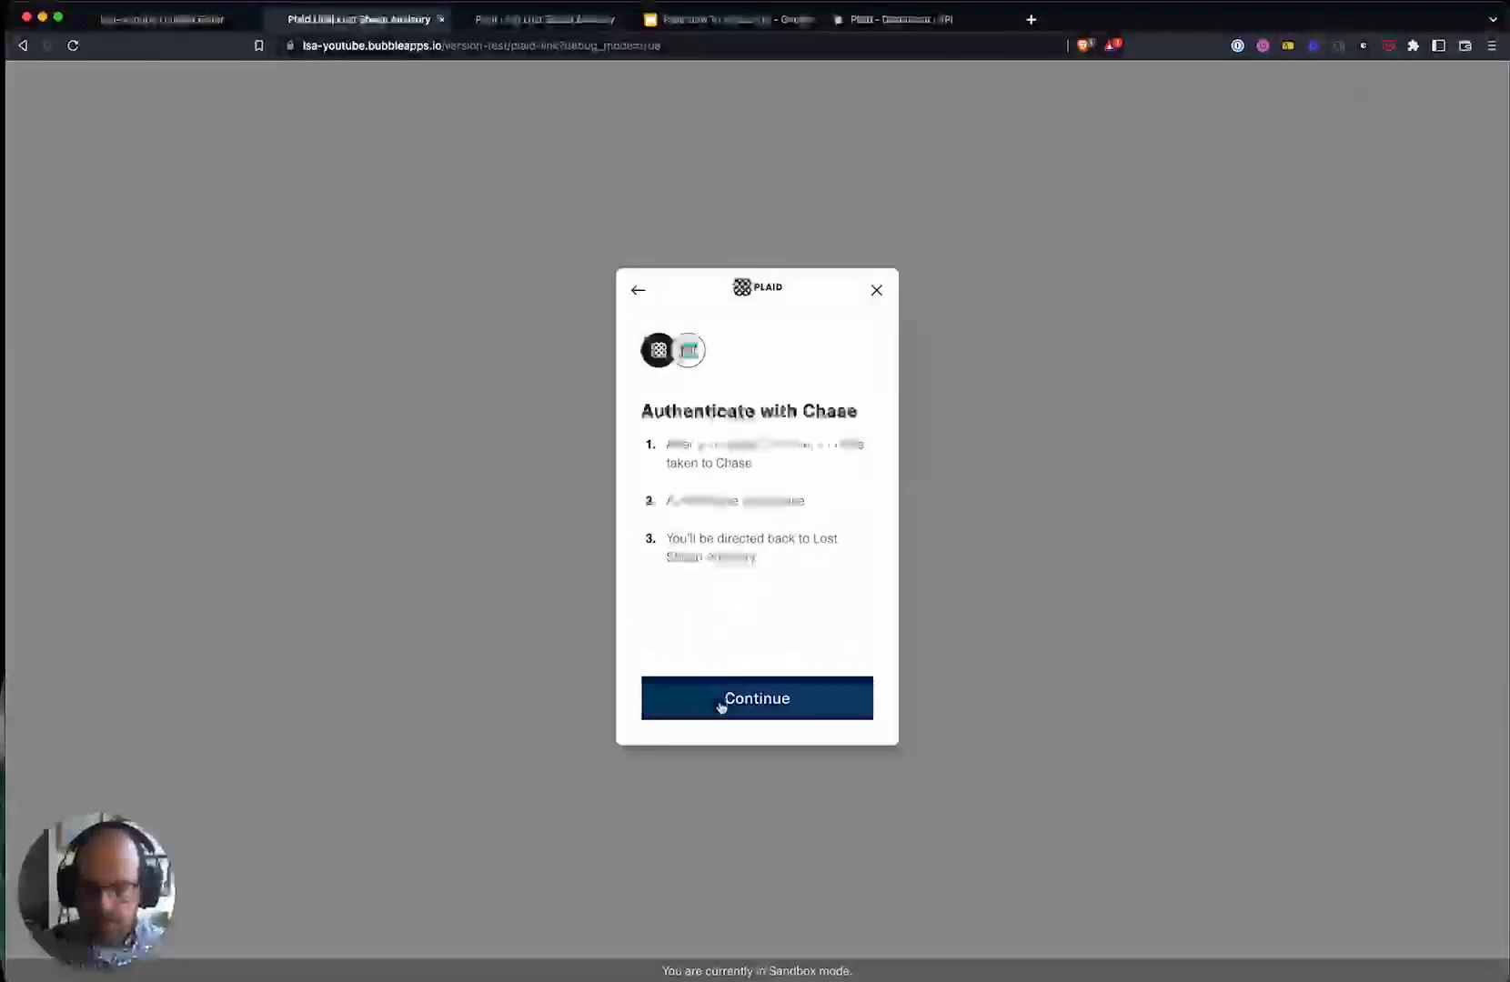
pyautogui.click(718, 698)
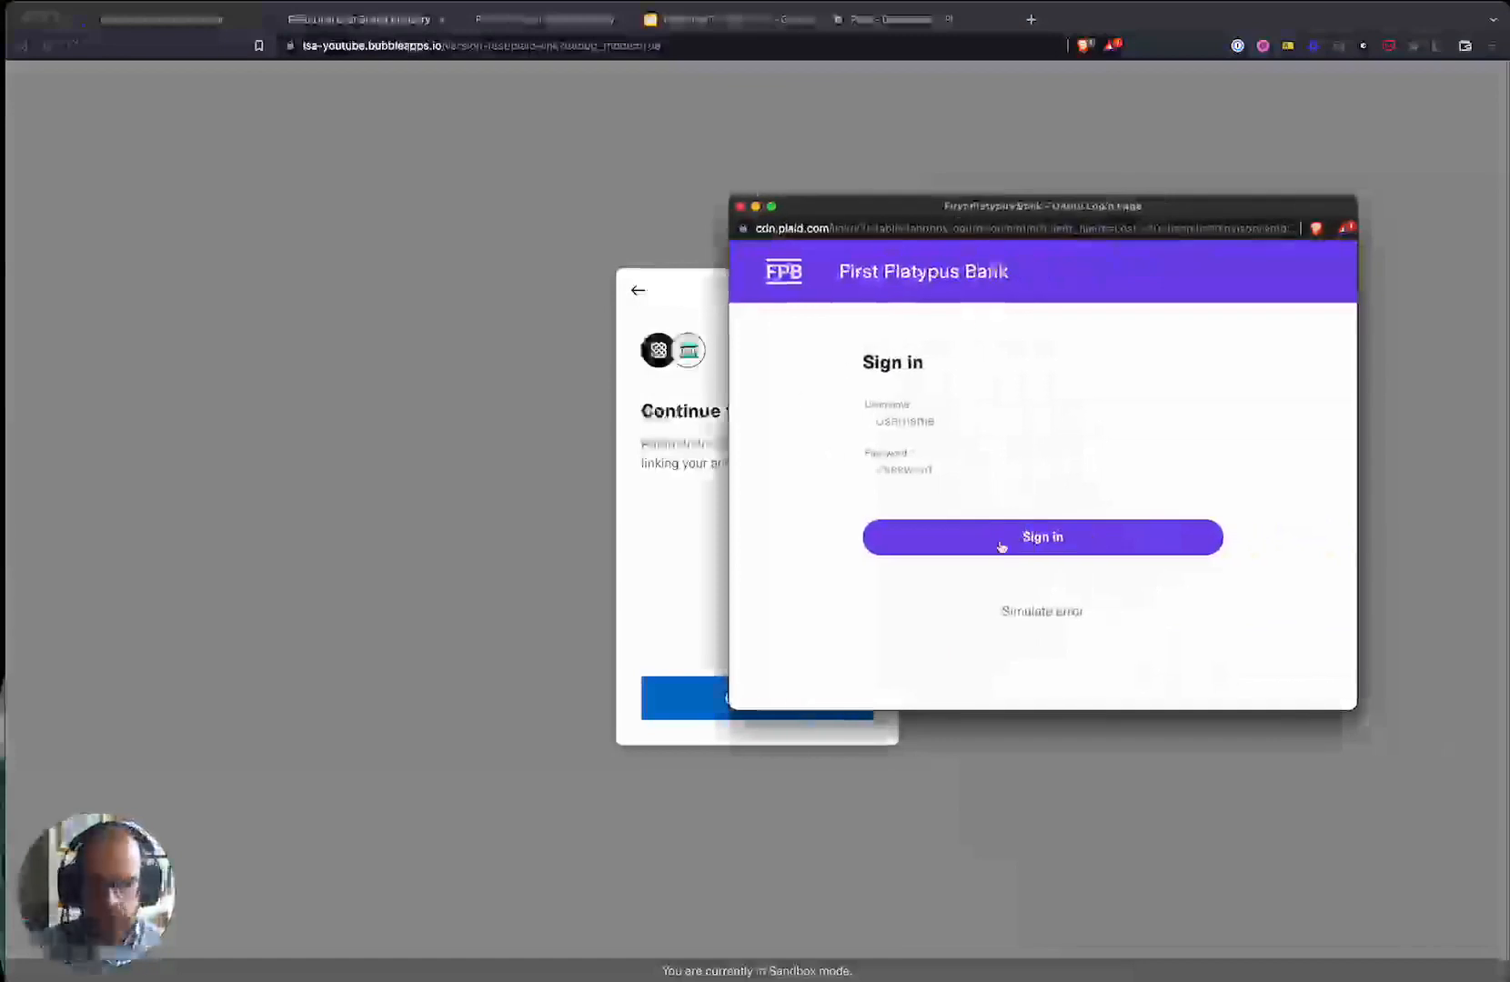
# - Sign in to the test bank, then select Plaid Checking, Saving and CD with ownership and routing details
pyautogui.click(950, 542)
pyautogui.click(960, 520)
pyautogui.scroll(-5, 950, 546)
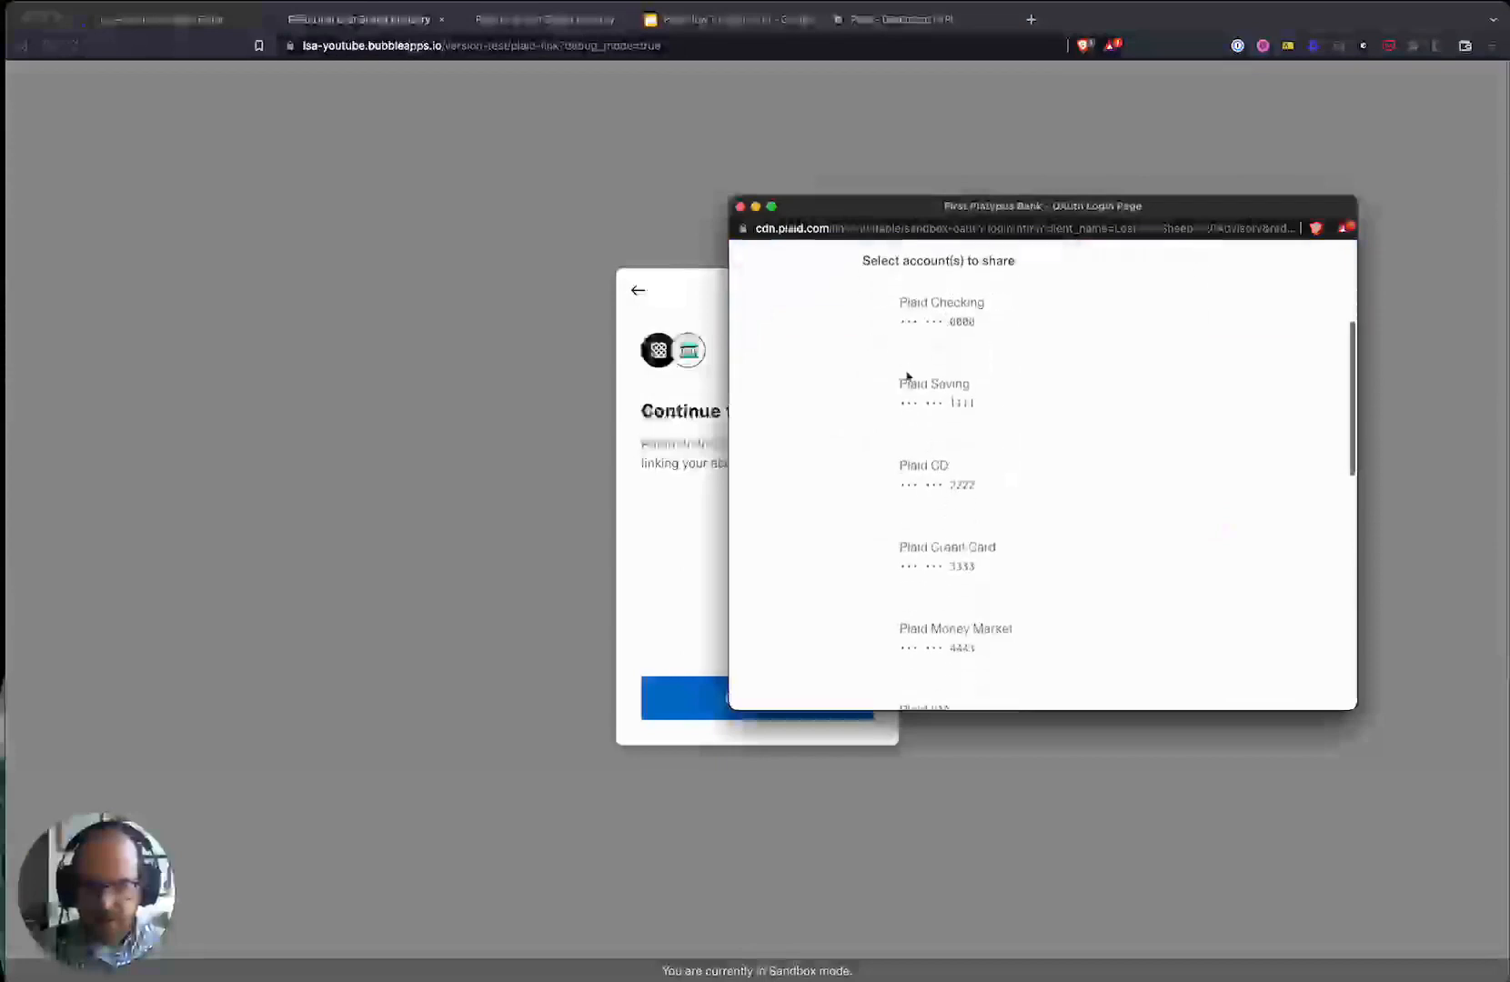
pyautogui.click(950, 398)
pyautogui.click(981, 492)
pyautogui.scroll(-10, 944, 561)
pyautogui.click(929, 565)
pyautogui.click(955, 623)
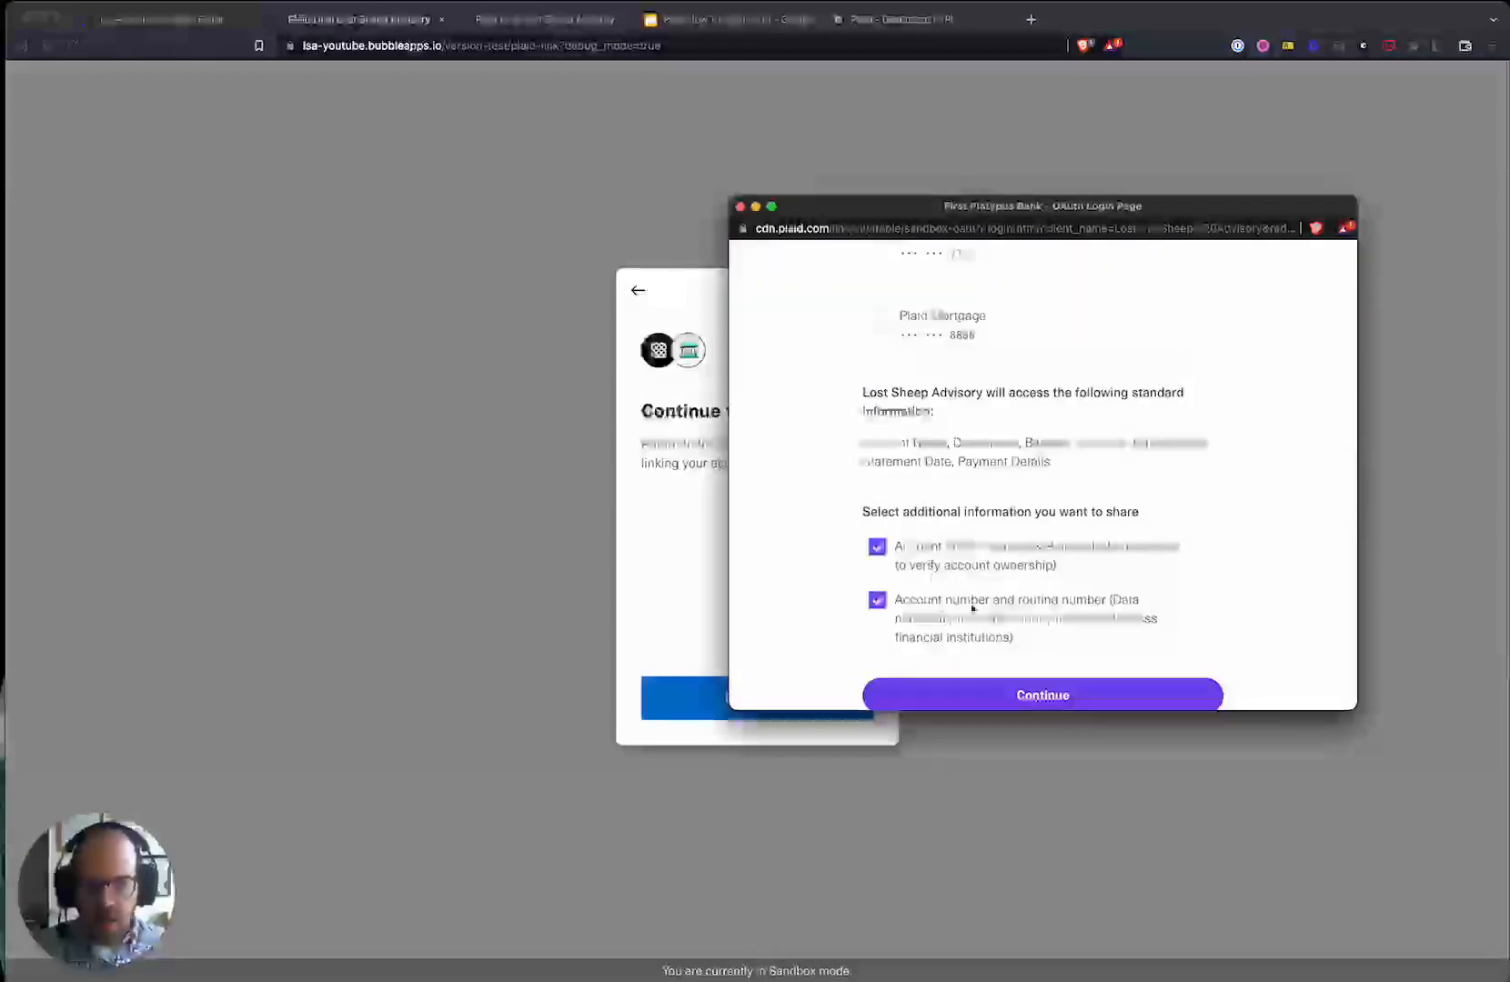
pyautogui.scroll(-2, 955, 623)
pyautogui.click(1085, 641)
# - Accept the terms and conditions and connect the selected account information
pyautogui.scroll(-5, 1004, 509)
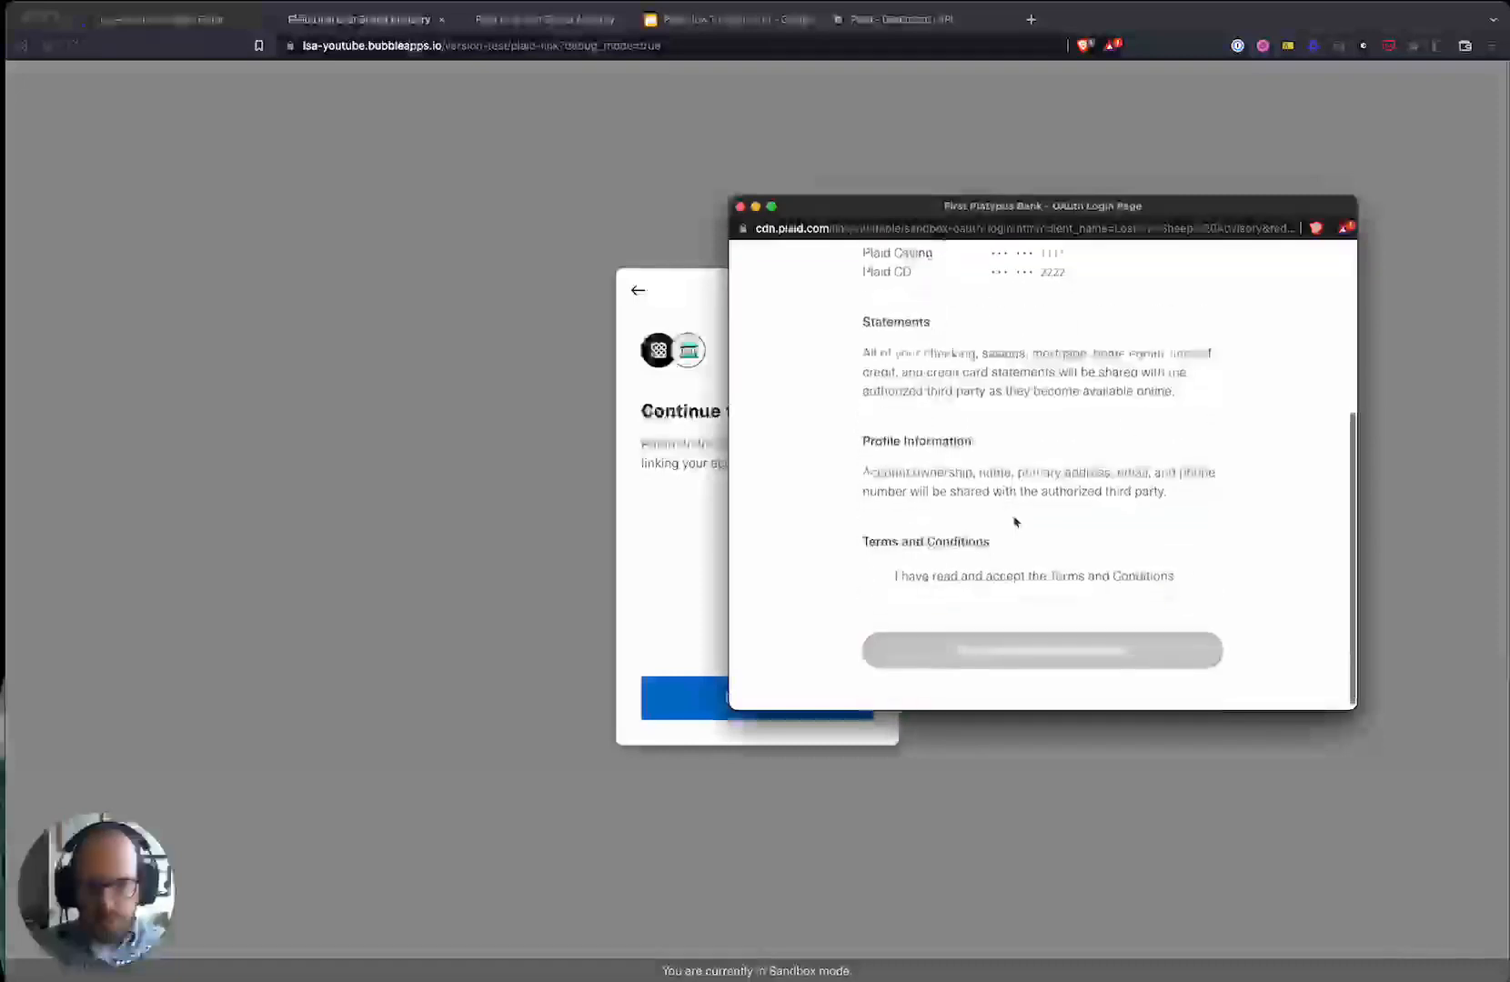
pyautogui.scroll(-4, 1000, 473)
pyautogui.click(923, 573)
pyautogui.click(989, 642)
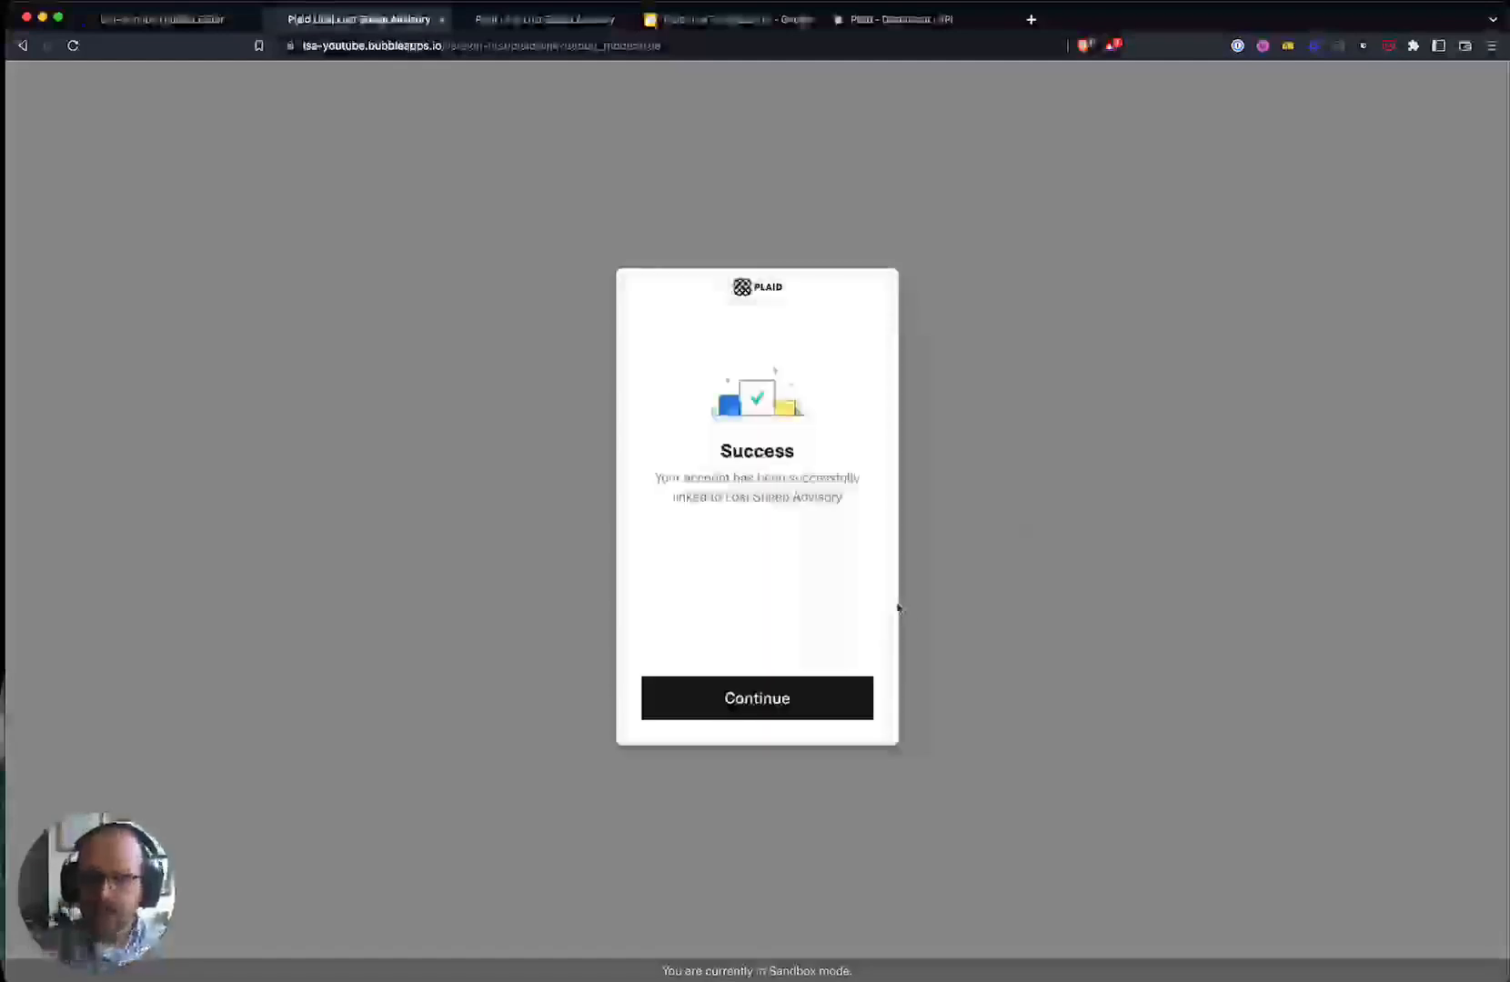
# - Dismiss the Plaid success message and review the Gold Standard, Silver Standard and CD account rows
pyautogui.click(773, 696)
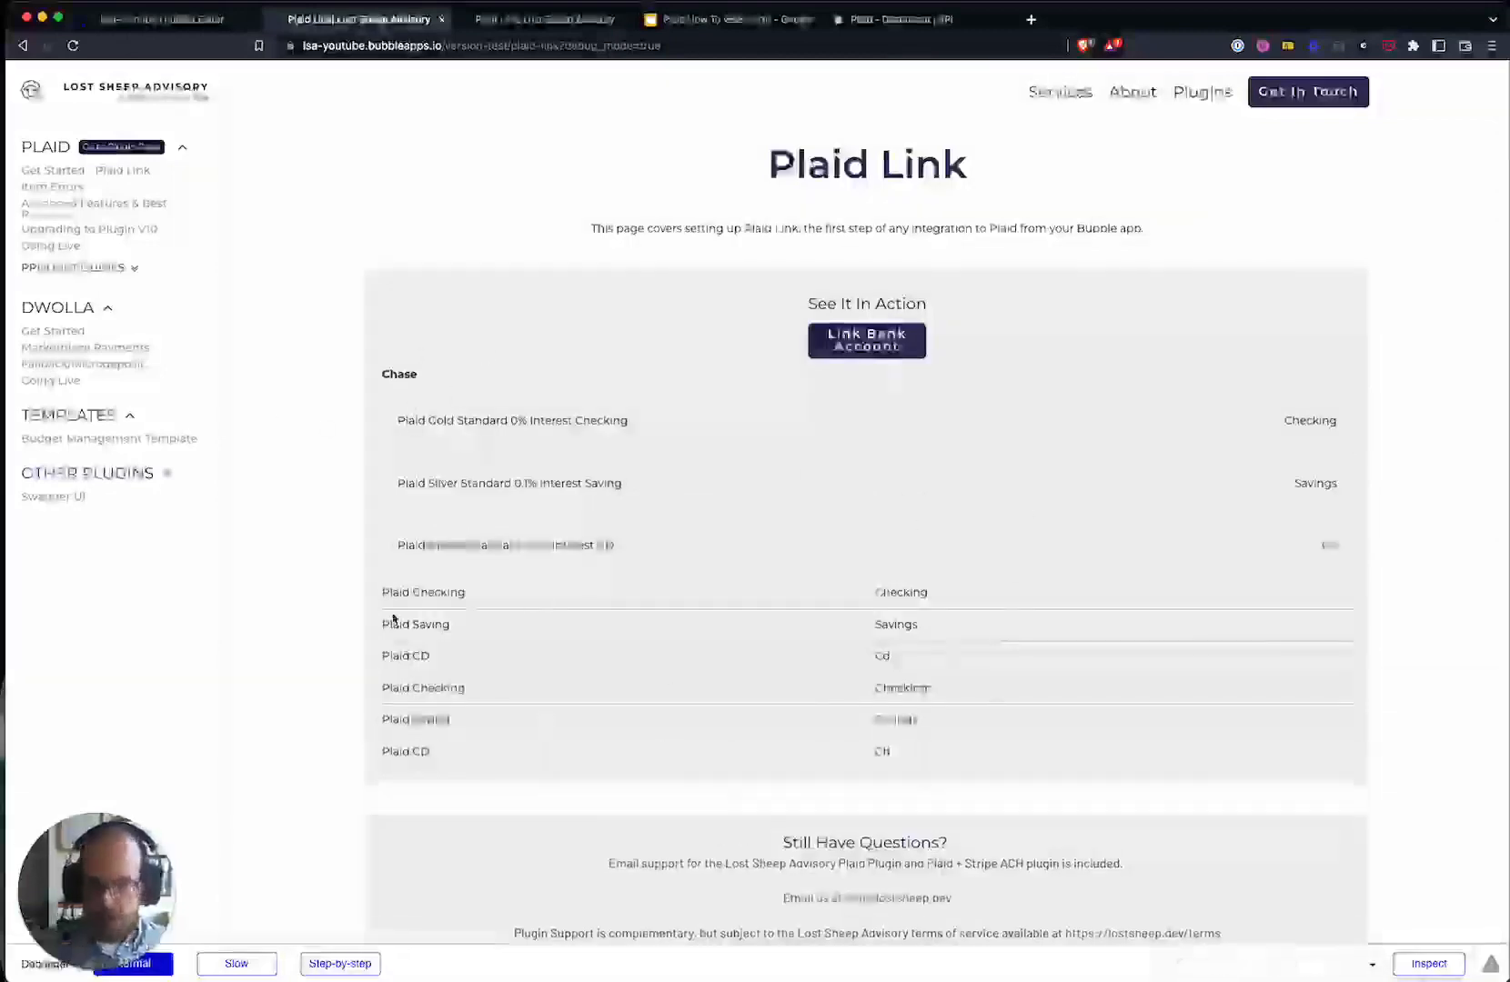
pyautogui.moveTo(383, 583); pyautogui.dragTo(689, 516)
pyautogui.click(691, 515)
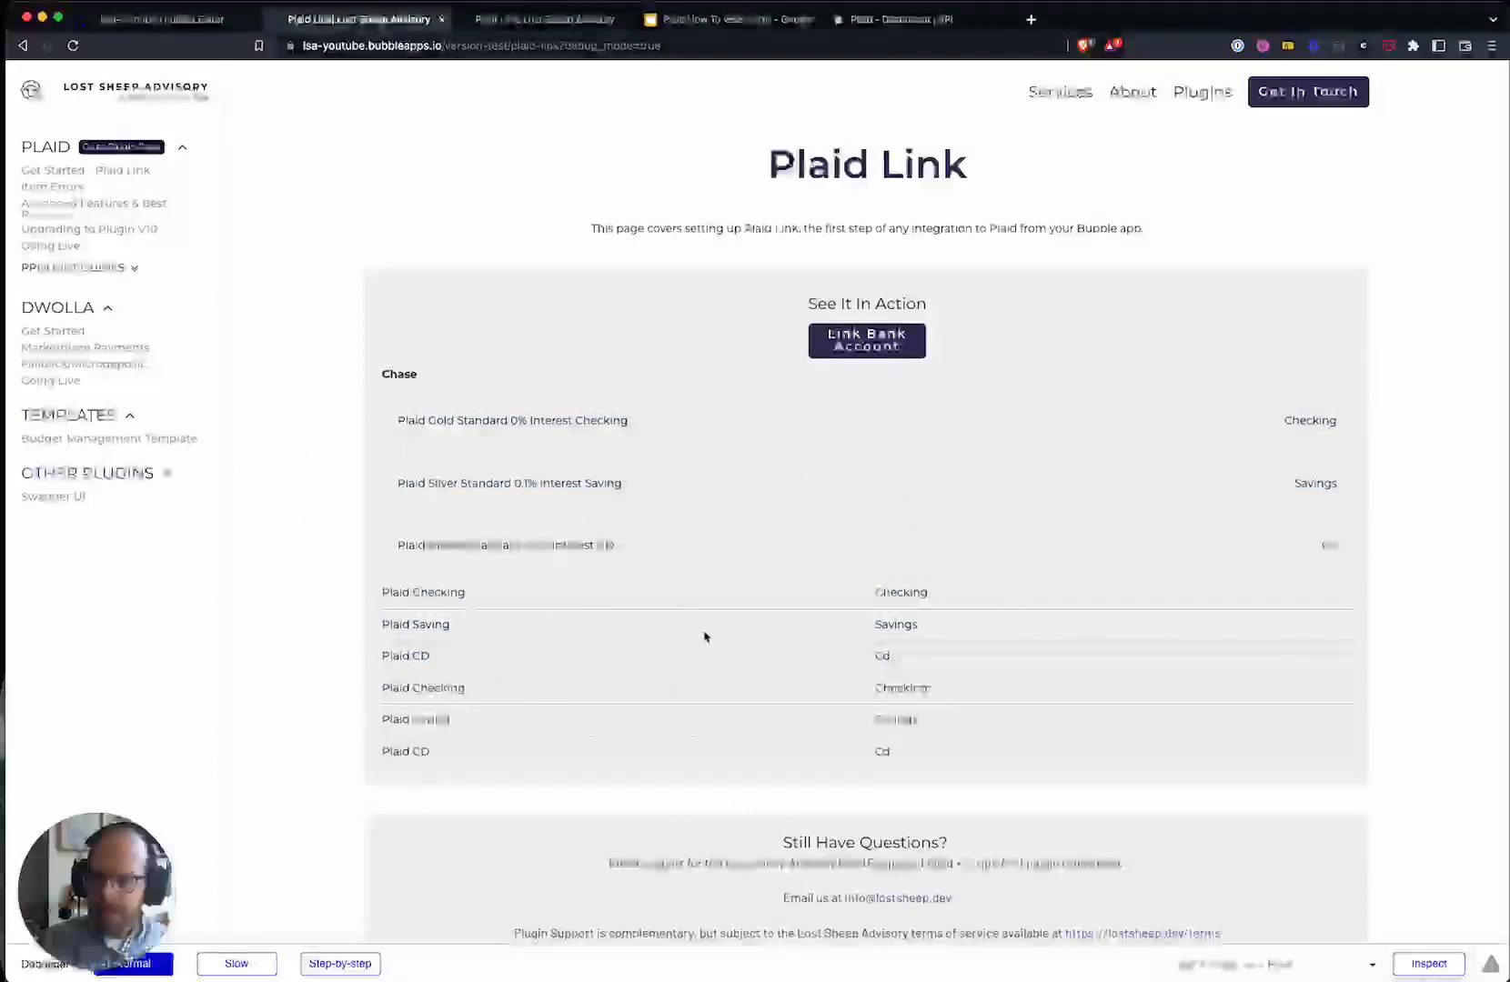
pyautogui.moveTo(732, 559); pyautogui.dragTo(419, 472)
pyautogui.click(797, 582)
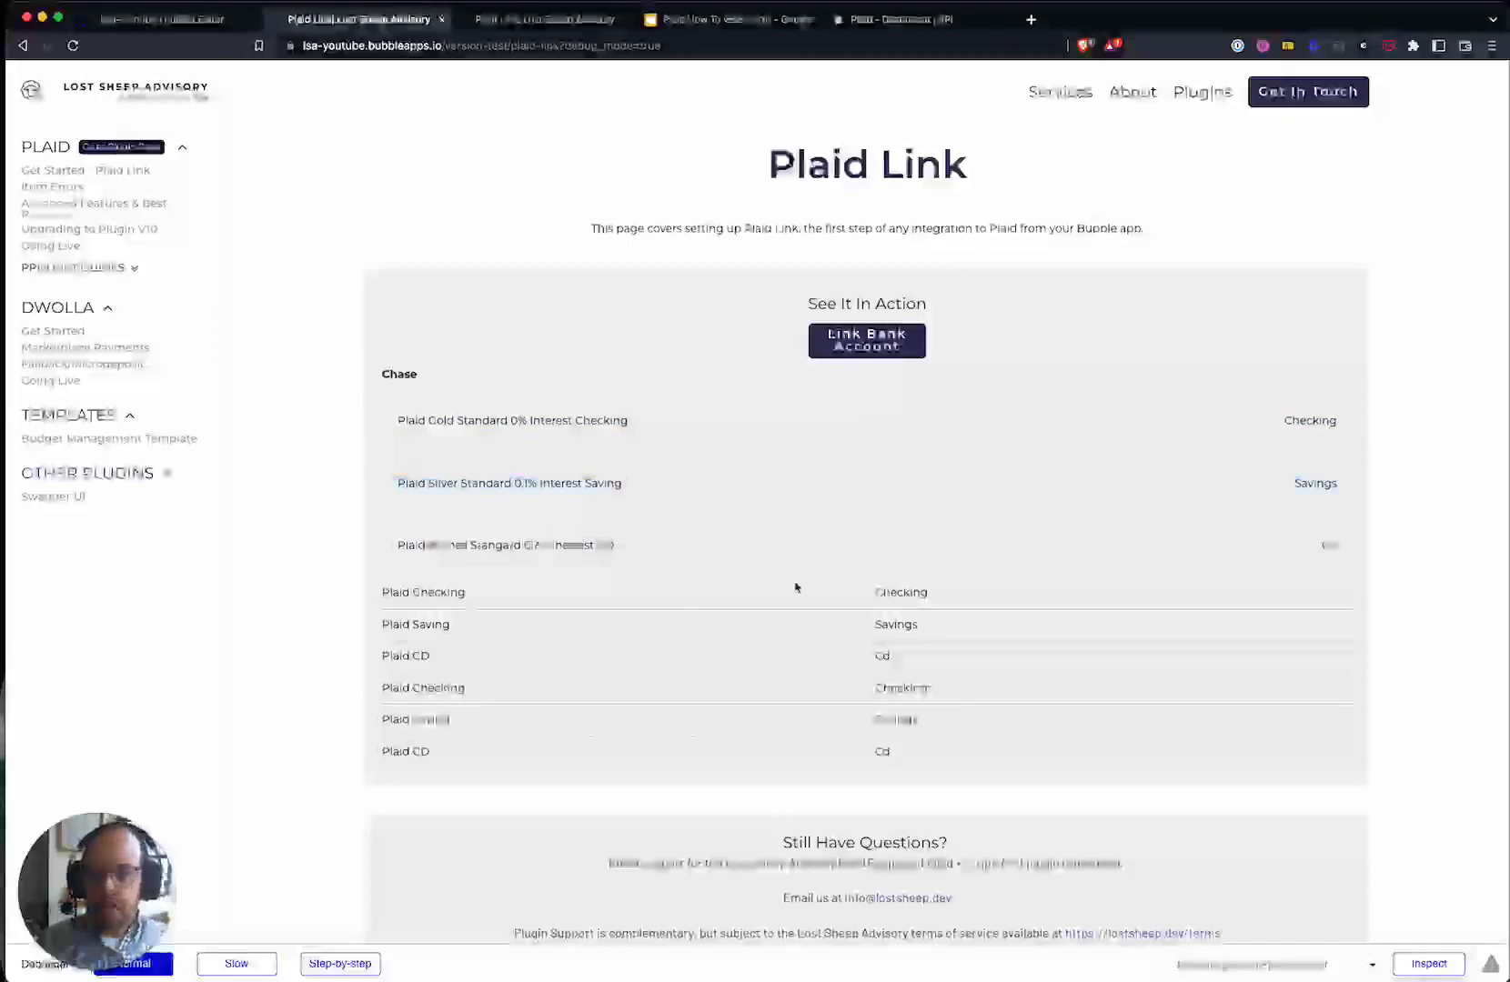
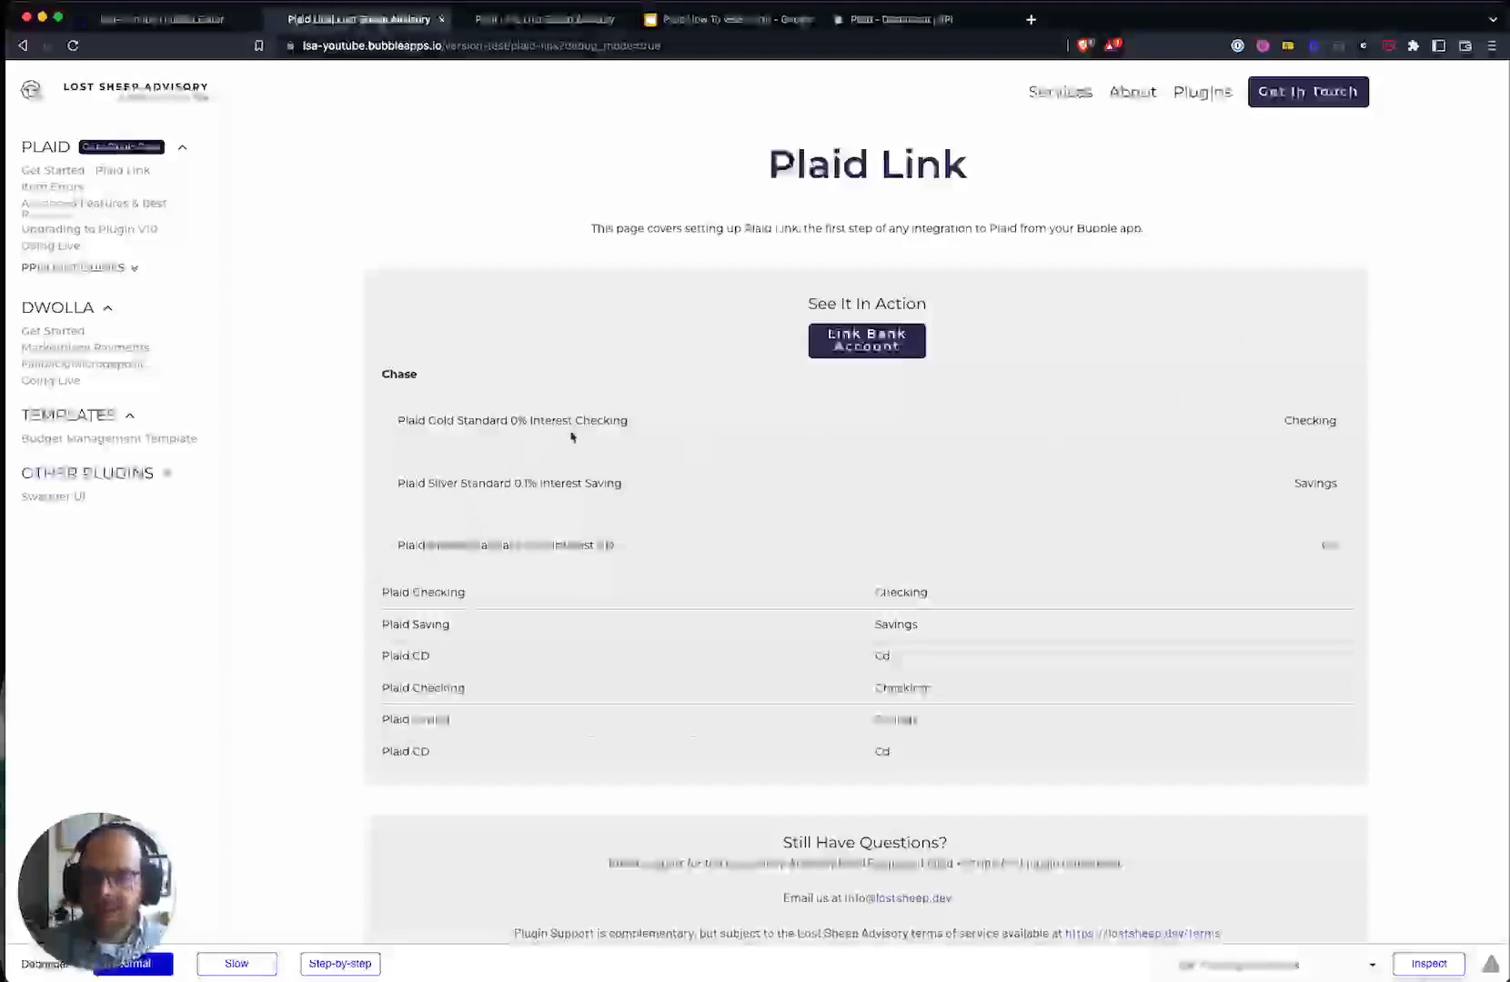
# - Open Chrome developer tools on the Bubble app's Plaid Link page
pyautogui.rightClick(556, 435)
pyautogui.click(315, 544)
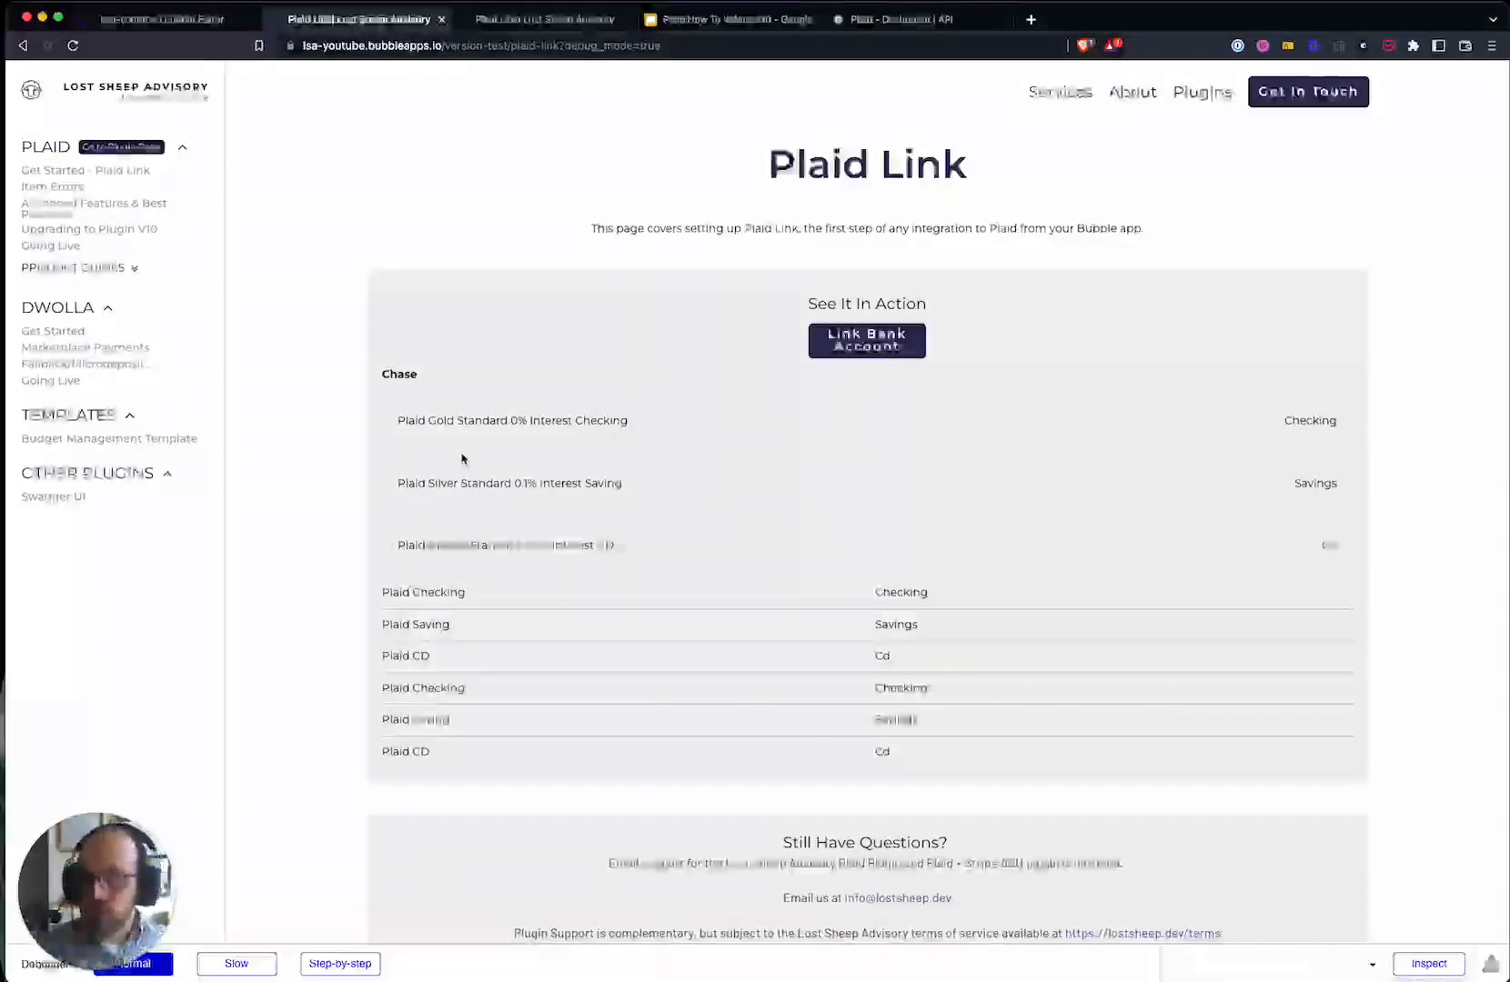
pyautogui.rightClick(550, 460)
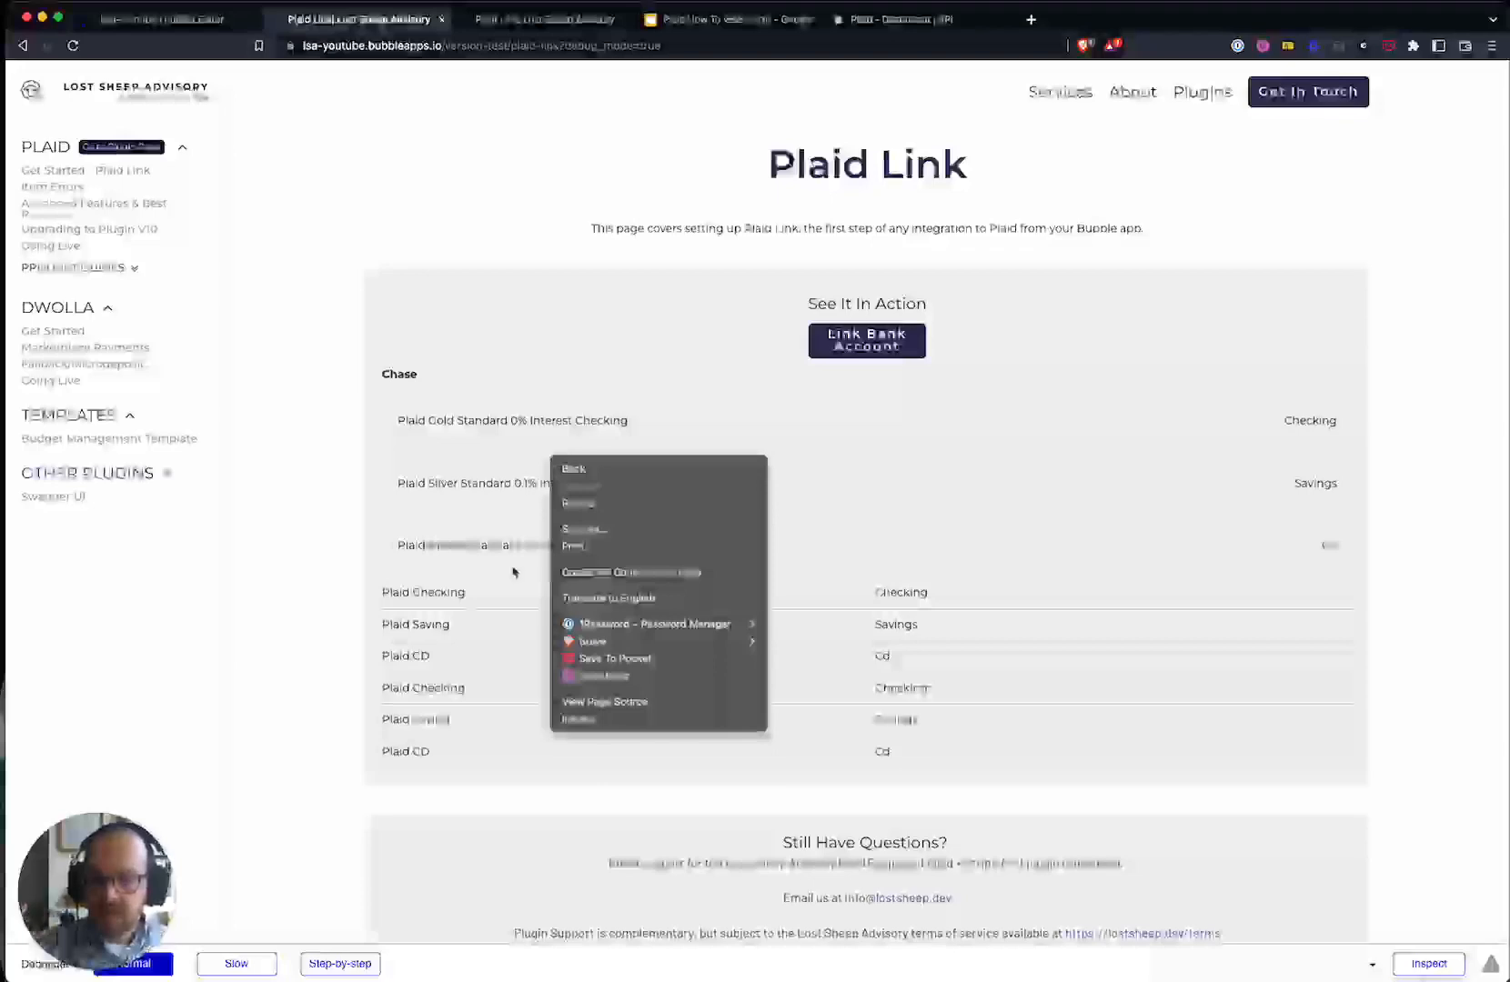
pyautogui.click(625, 723)
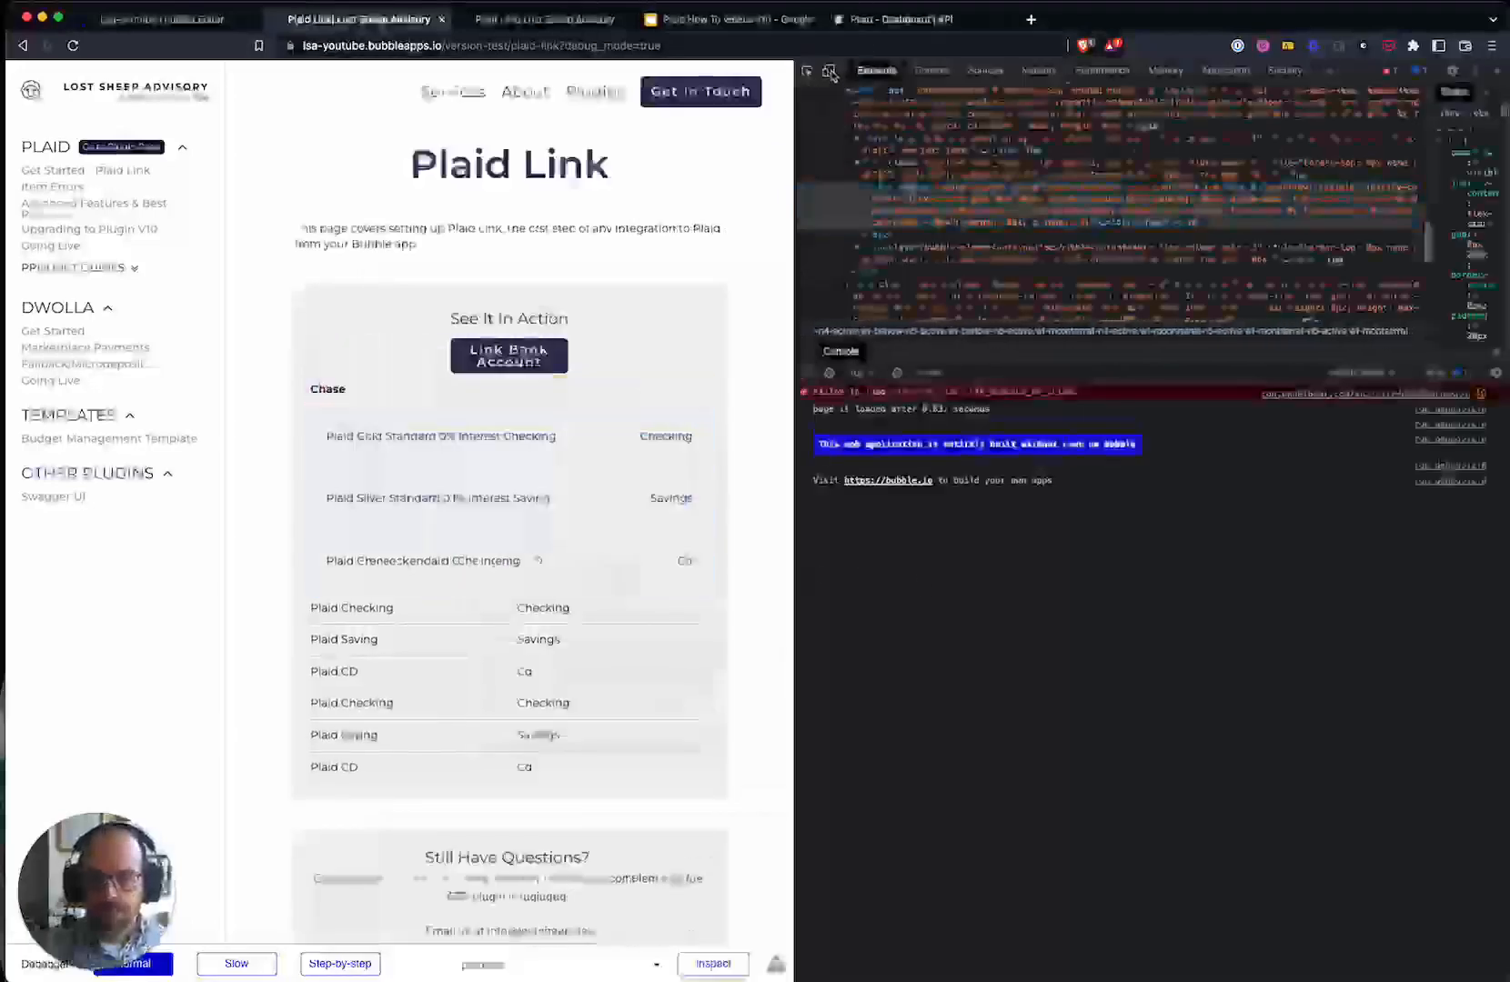
# - Emulate an iPhone 12 Pro in the device toolbar and start Link Bank Account
pyautogui.click(827, 70)
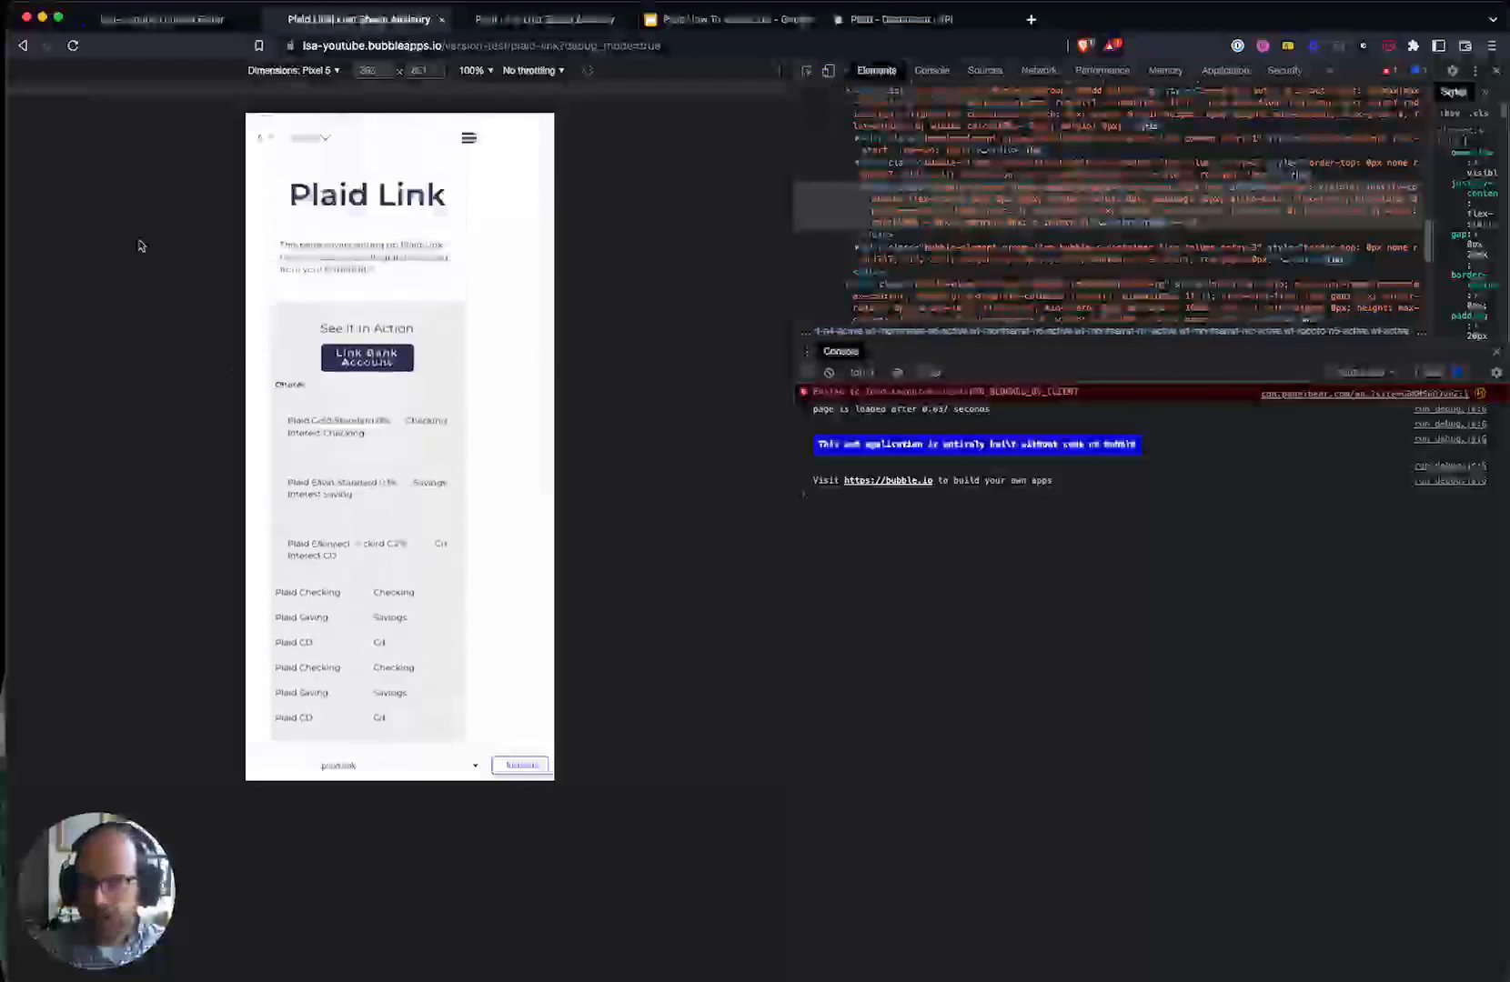
pyautogui.click(289, 70)
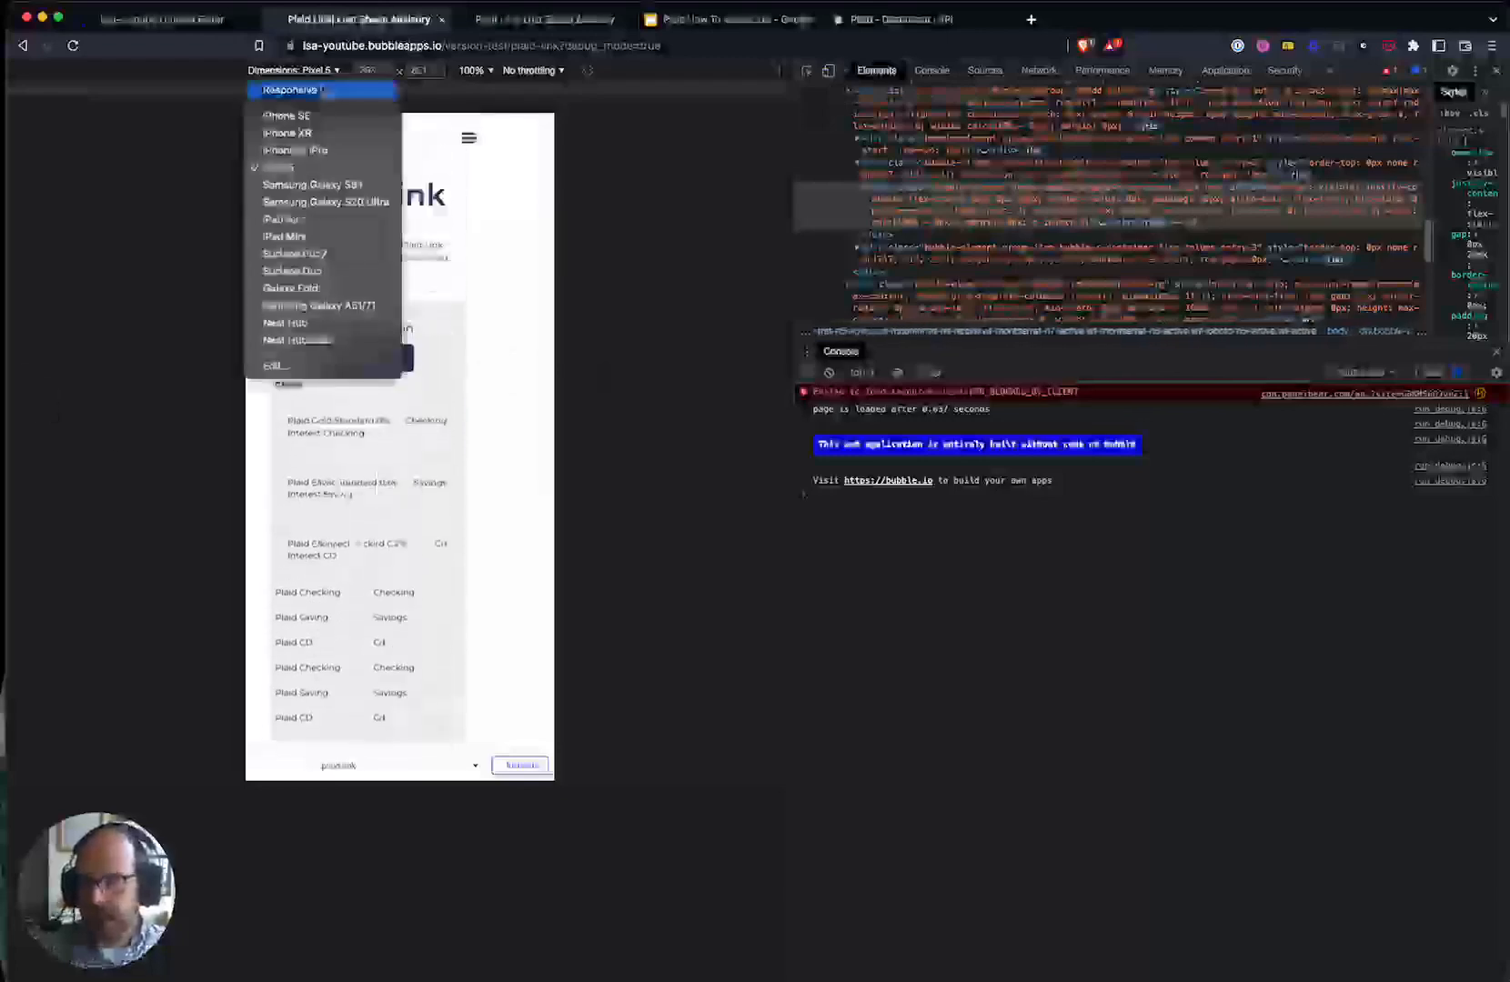
pyautogui.click(311, 151)
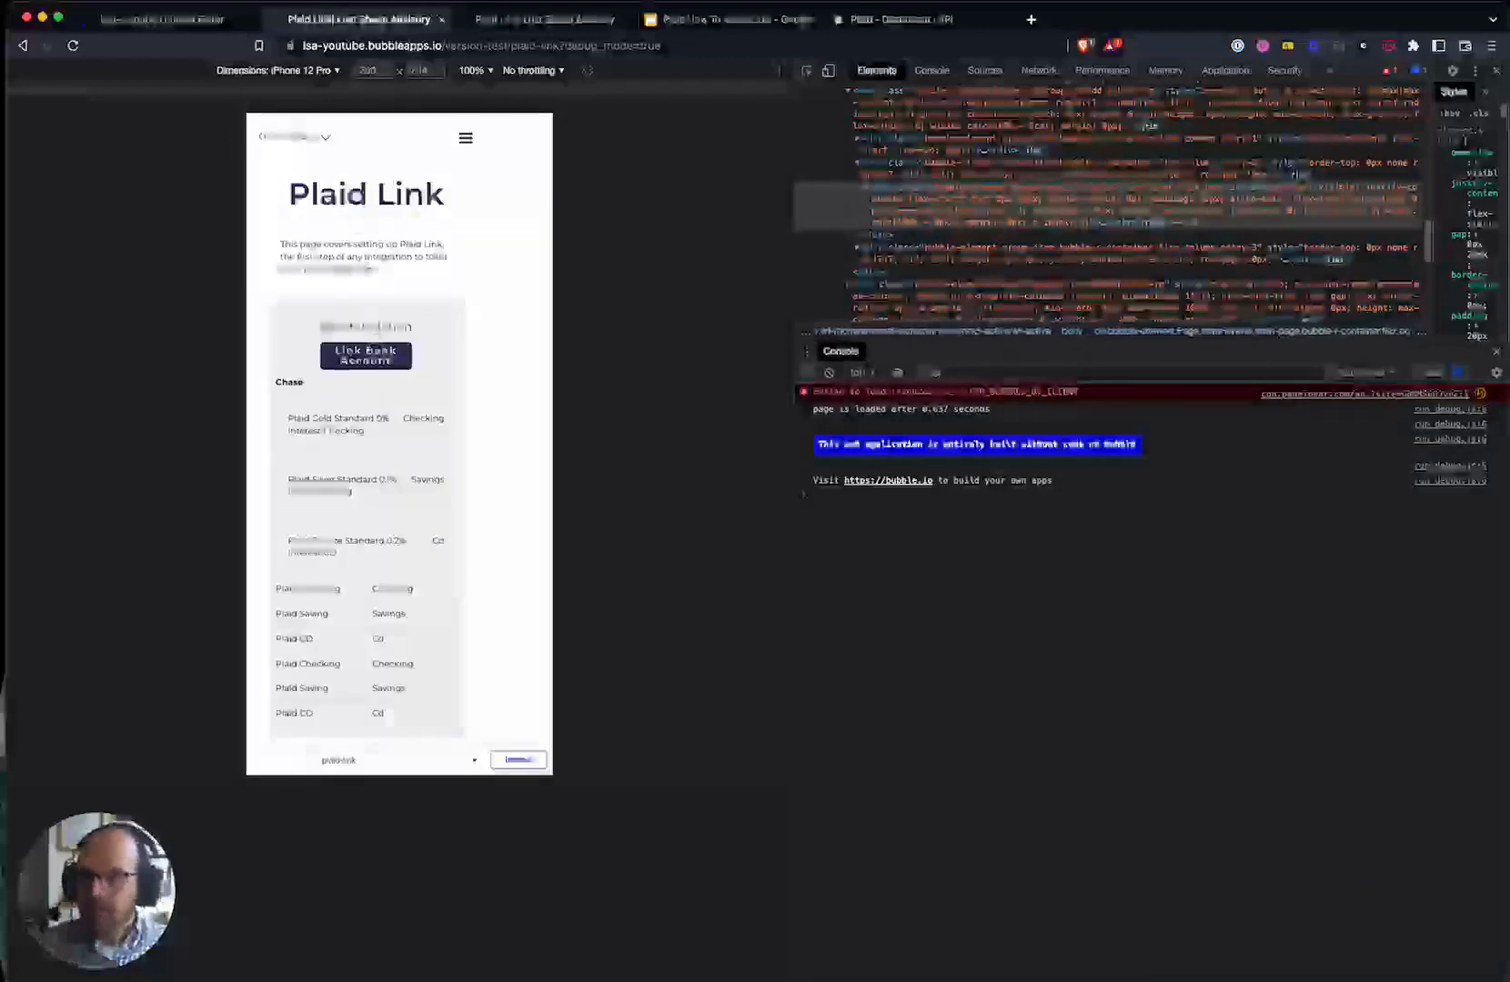
pyautogui.click(374, 352)
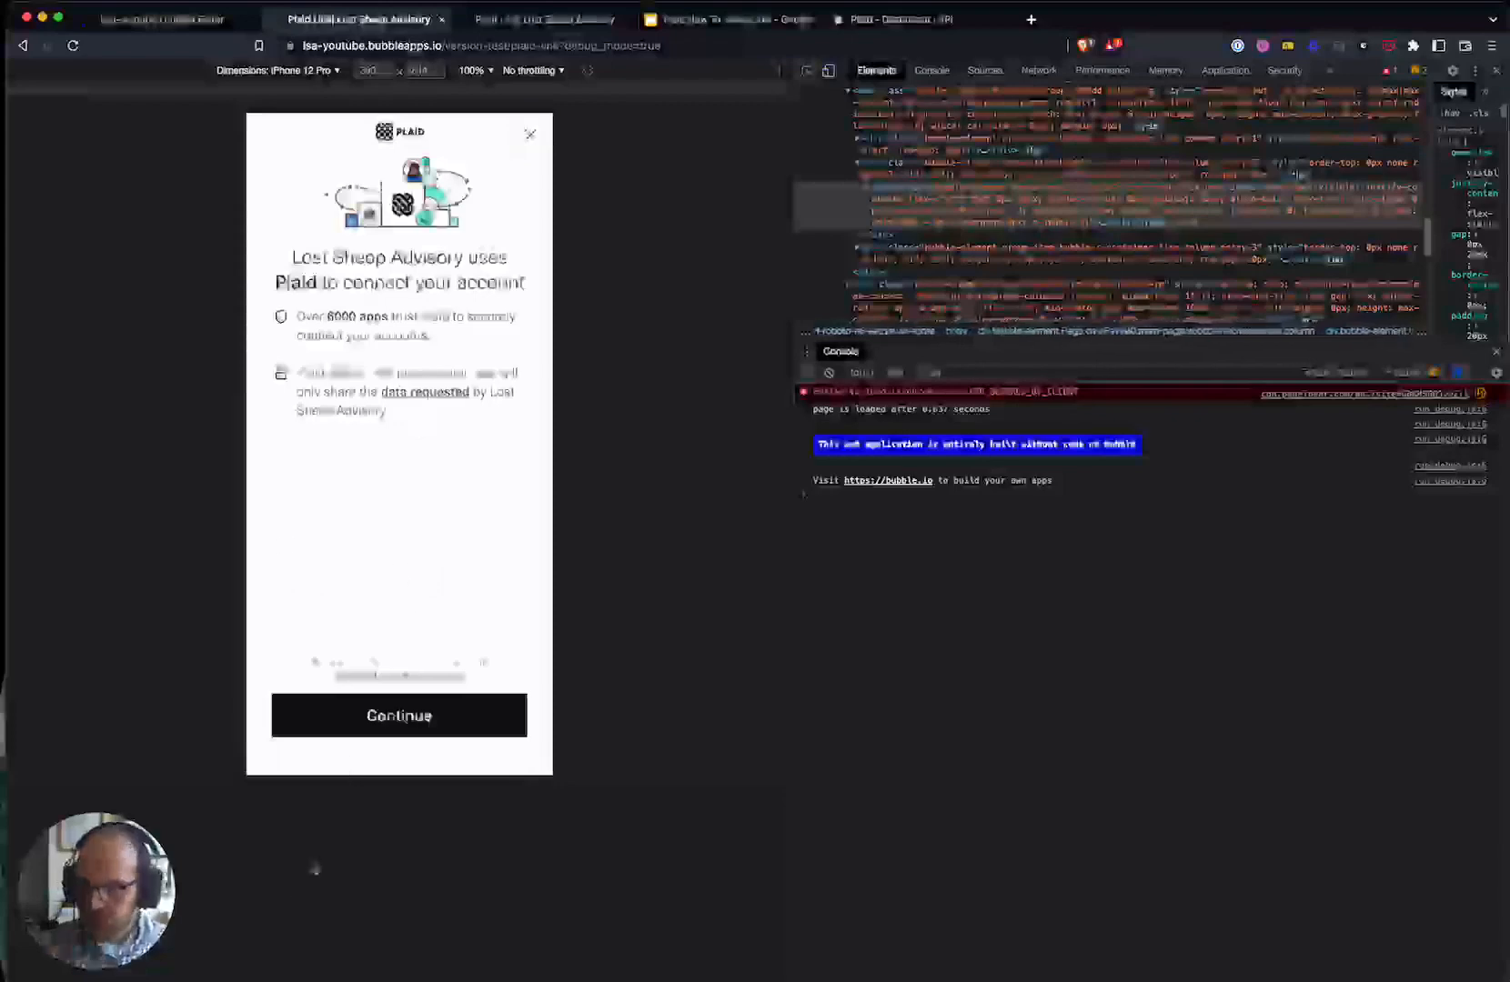
# - Continue past Plaid's intro, choose Chase, allow data sharing, and proceed to authenticate
pyautogui.click(366, 717)
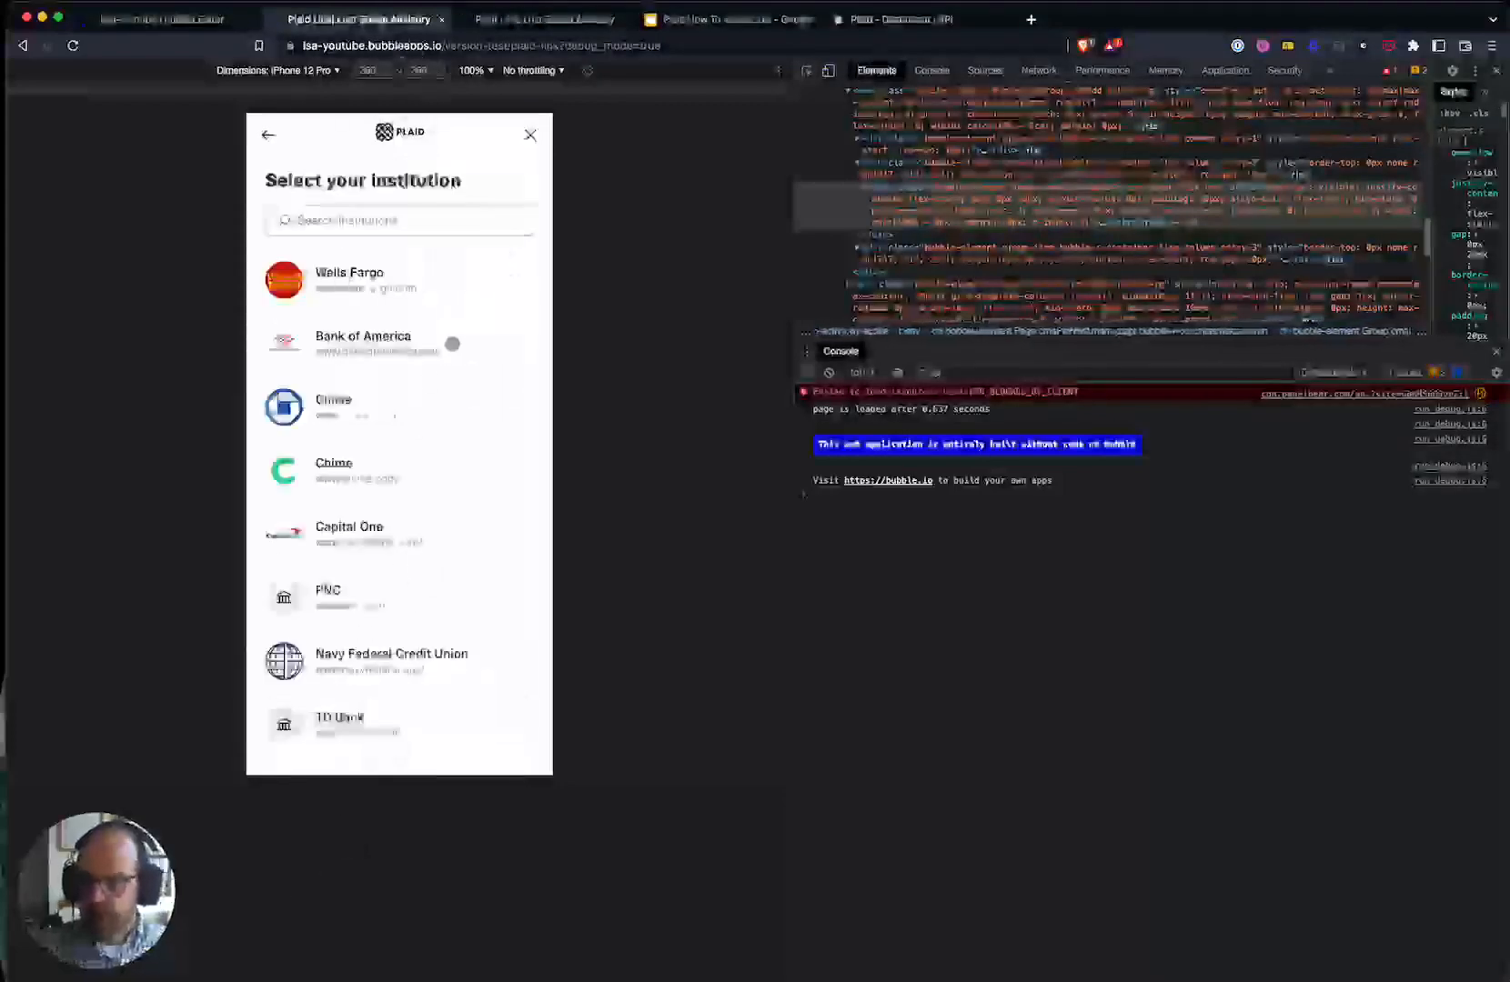
pyautogui.click(364, 405)
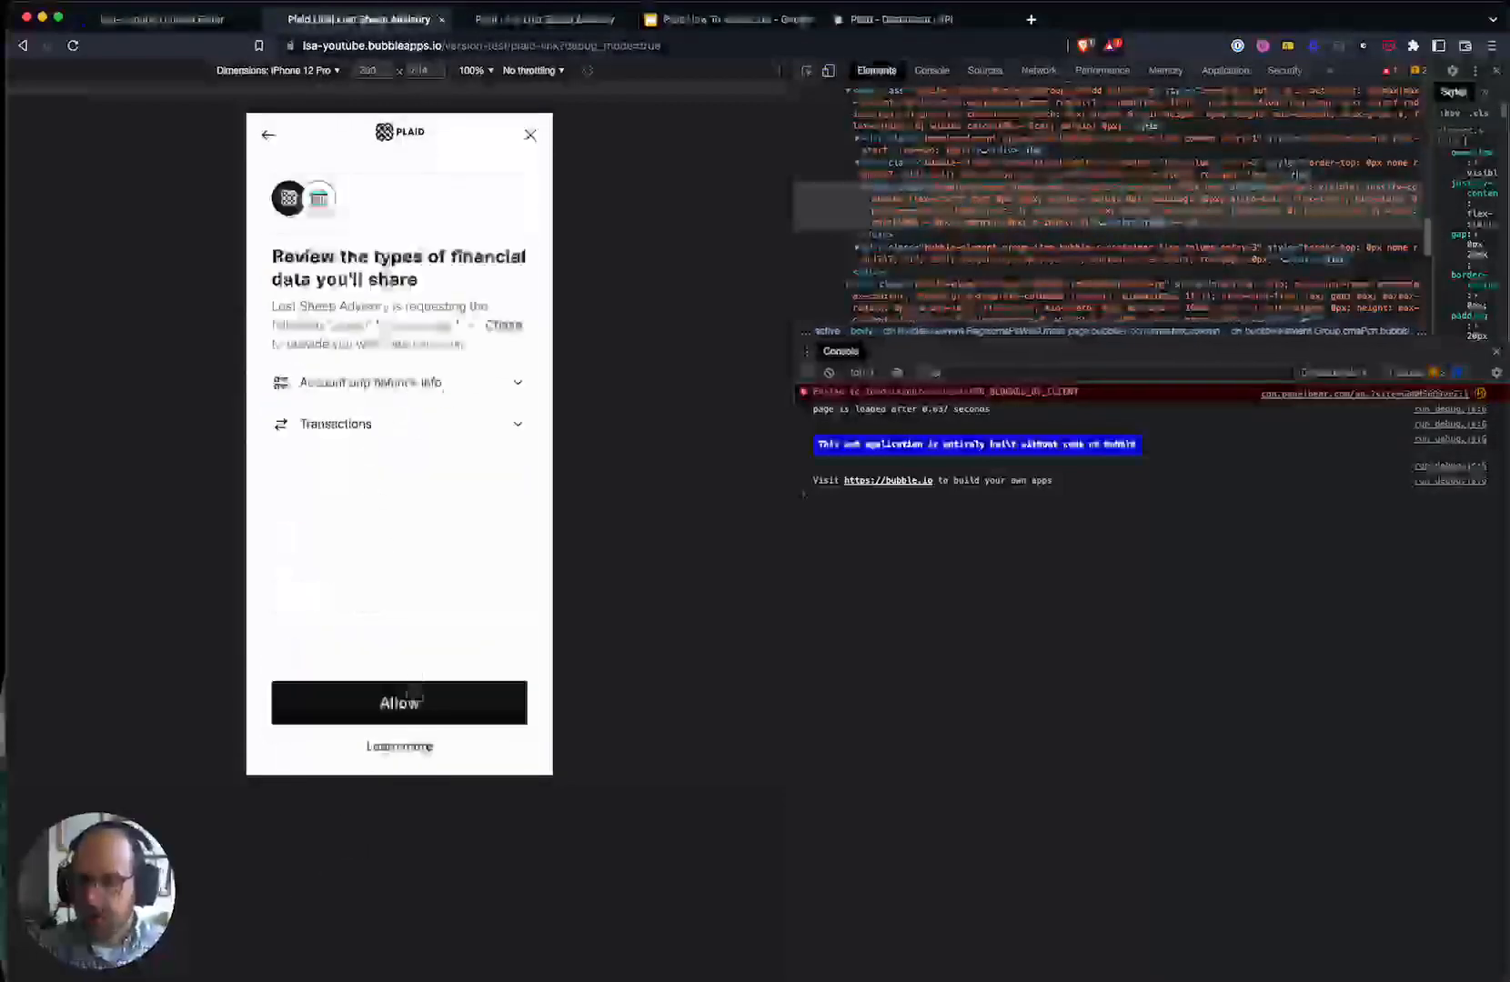
pyautogui.click(414, 696)
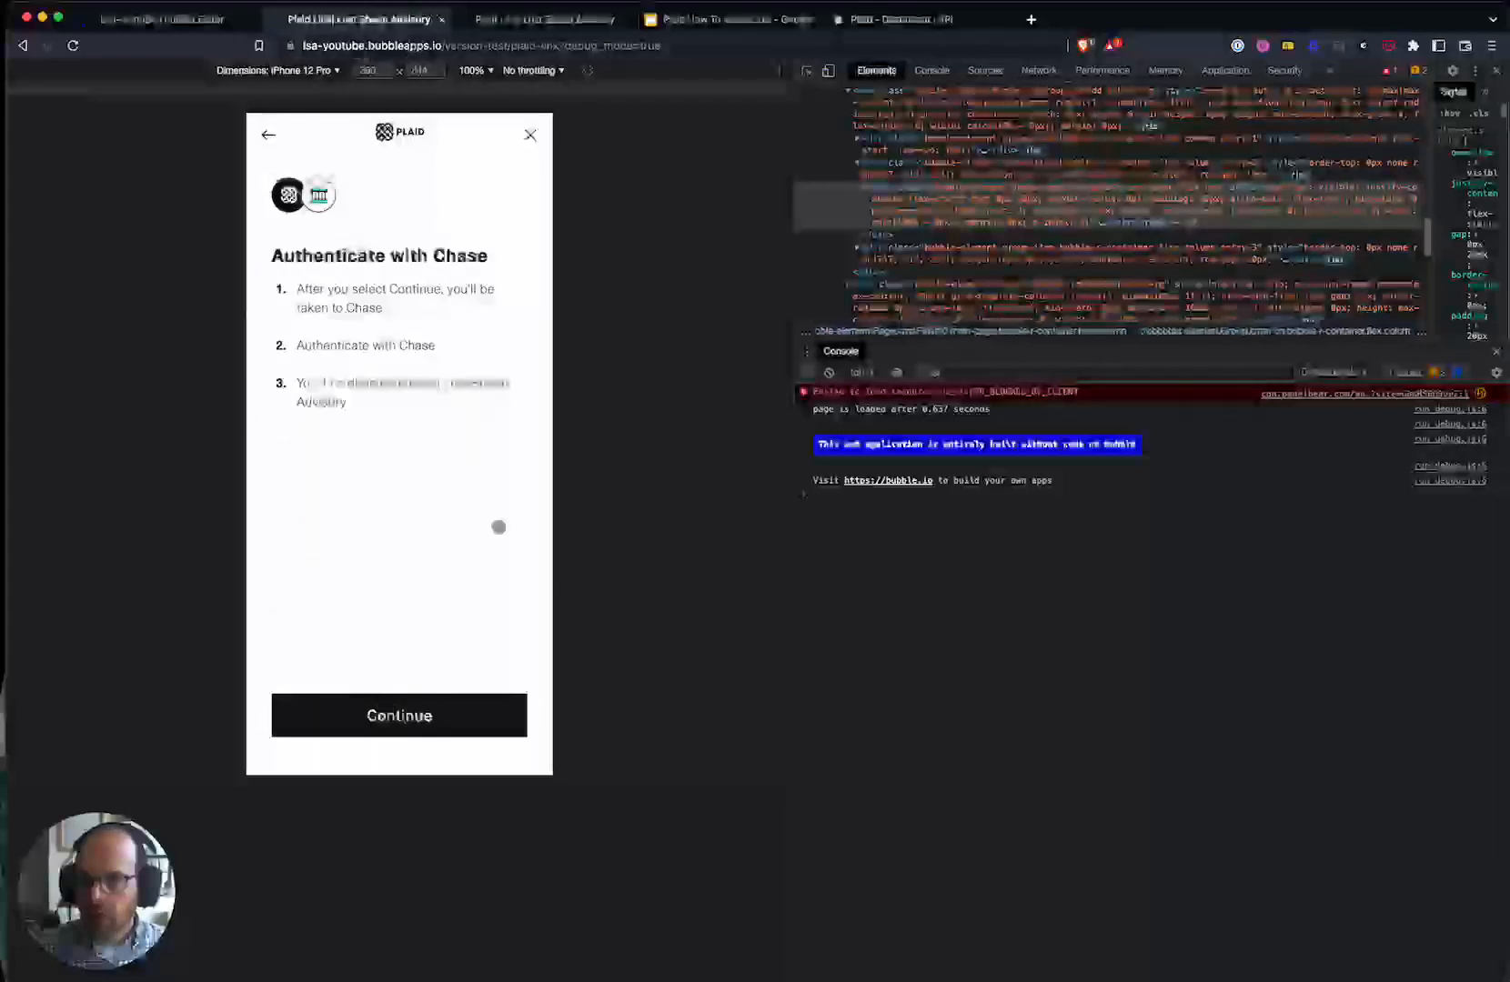
pyautogui.click(426, 715)
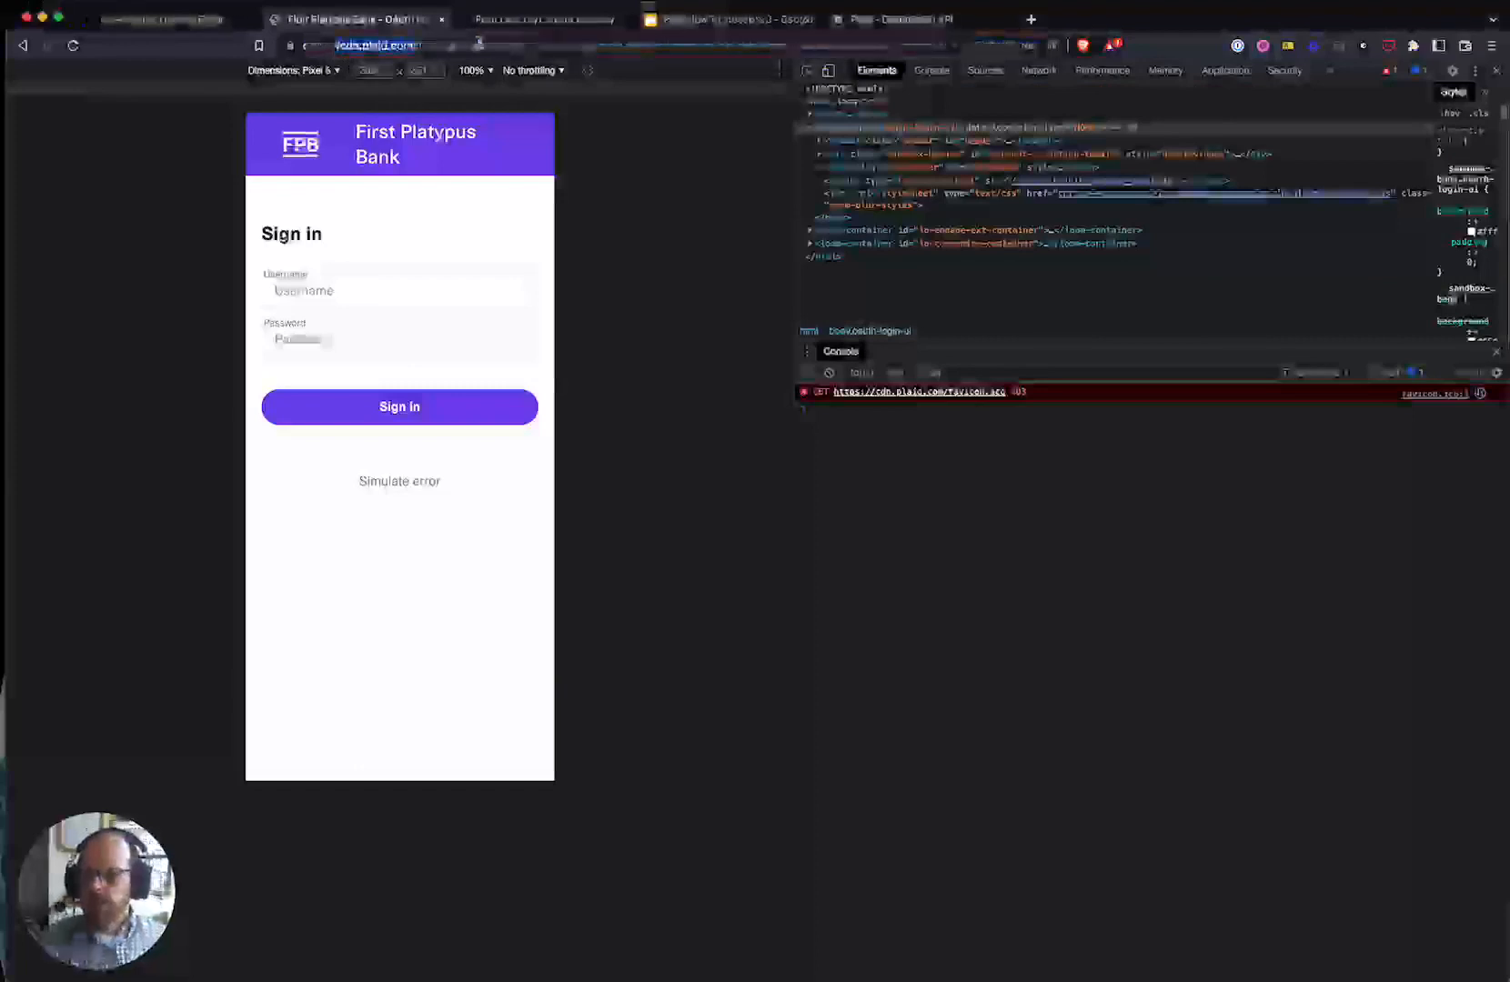
# - Reveal and select the full address of the bank sign-in page
pyautogui.click(104, 261)
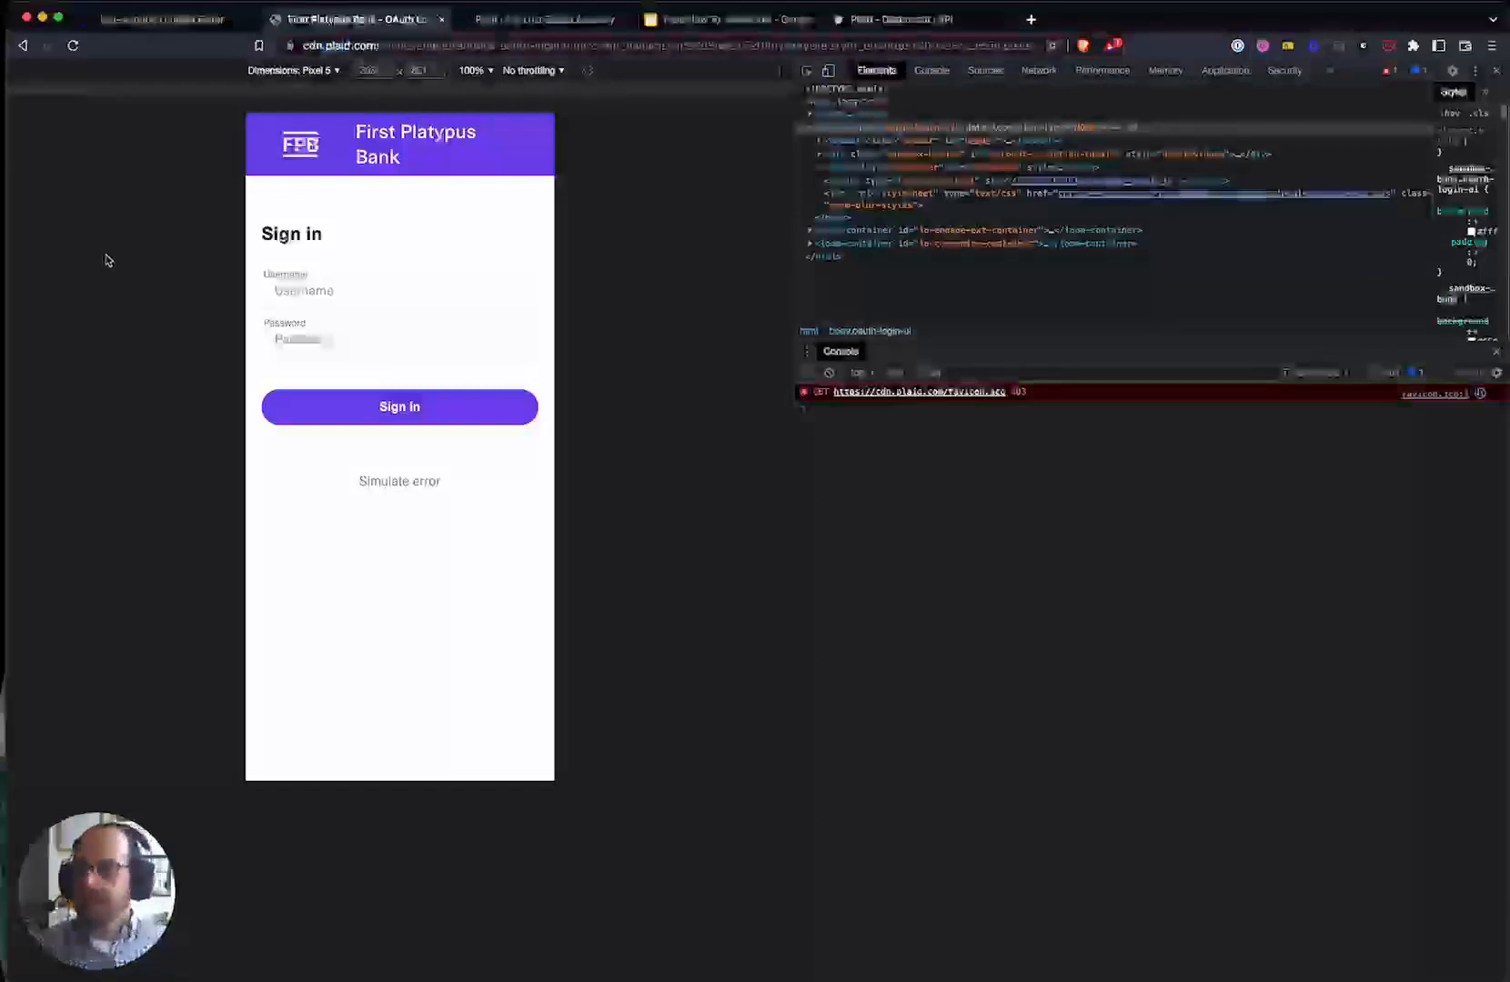
pyautogui.click(350, 48)
pyautogui.click(349, 48)
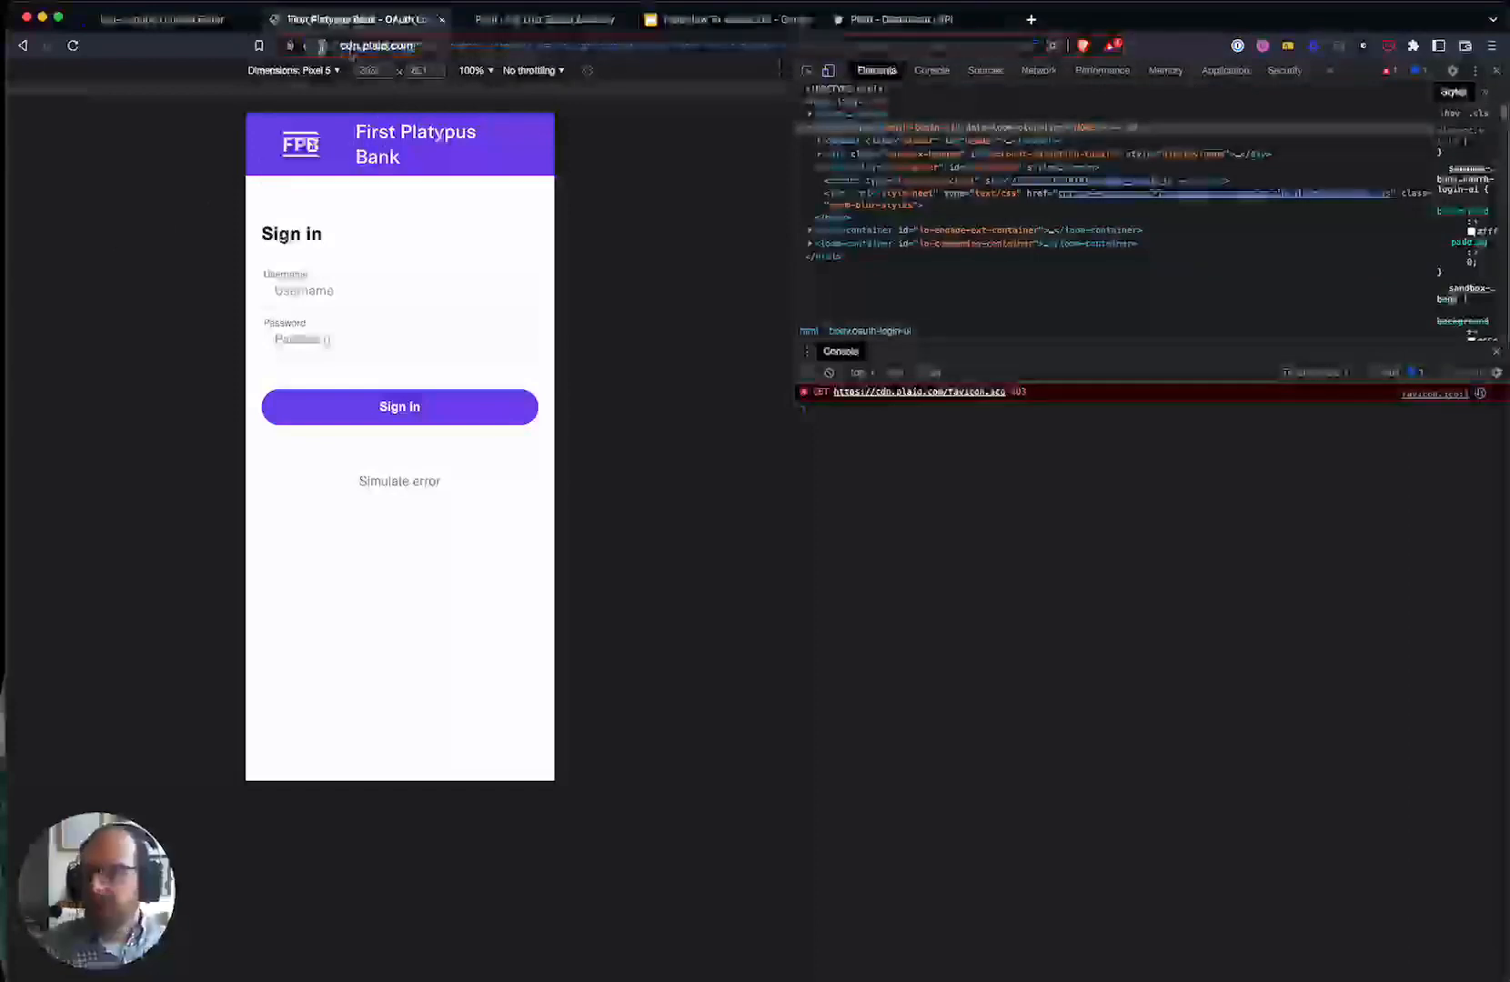
pyautogui.click(316, 184)
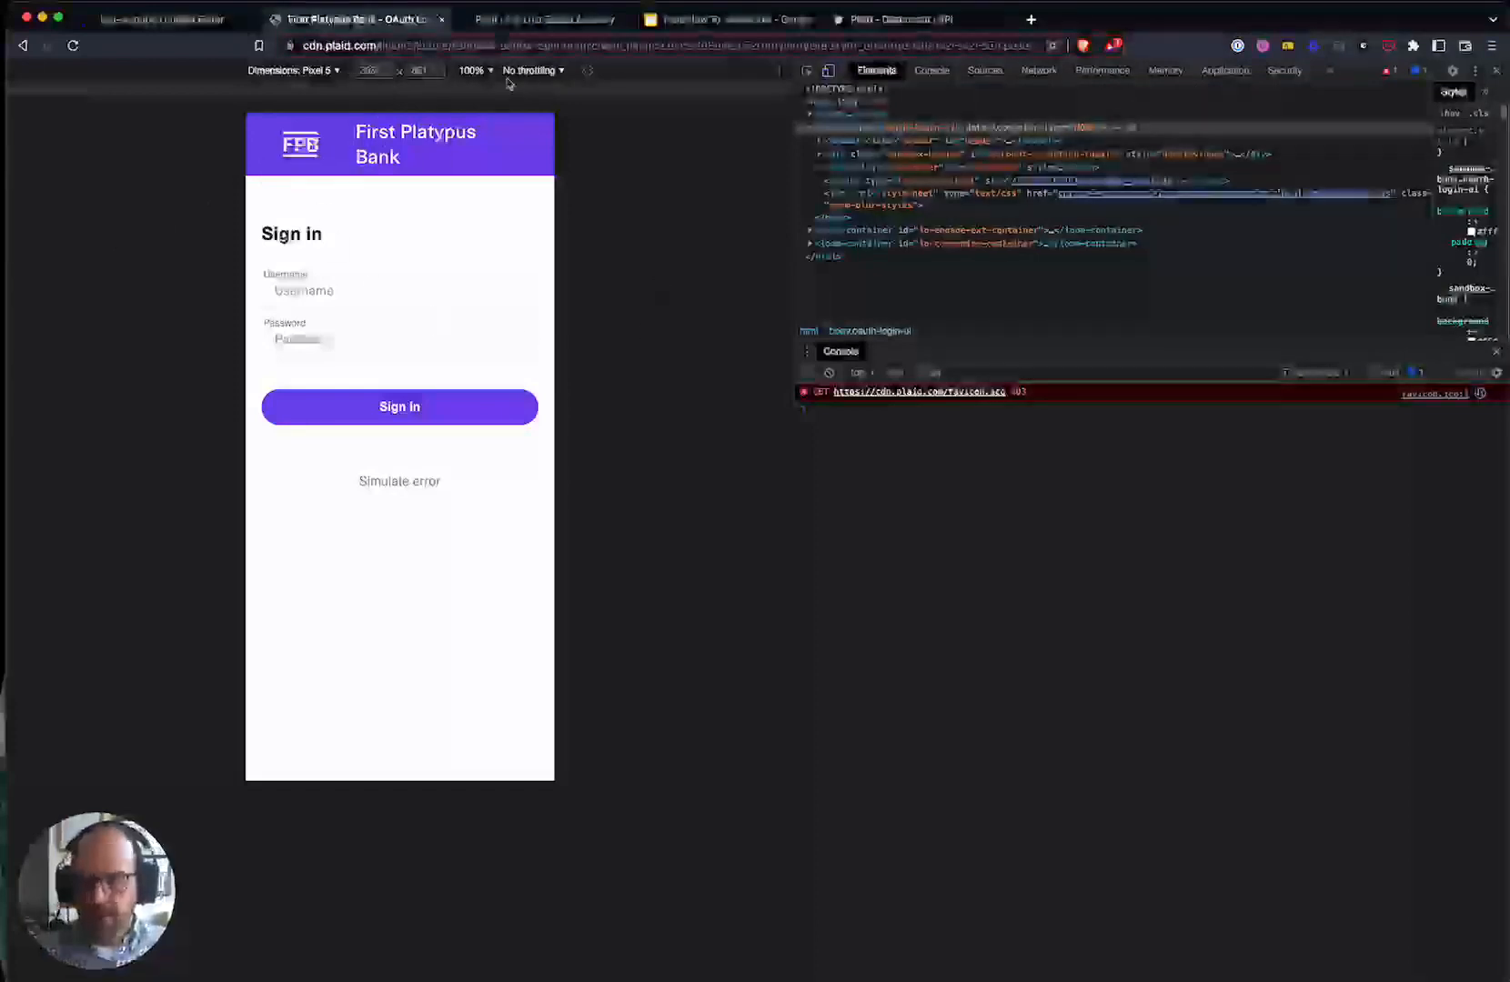
pyautogui.click(349, 45)
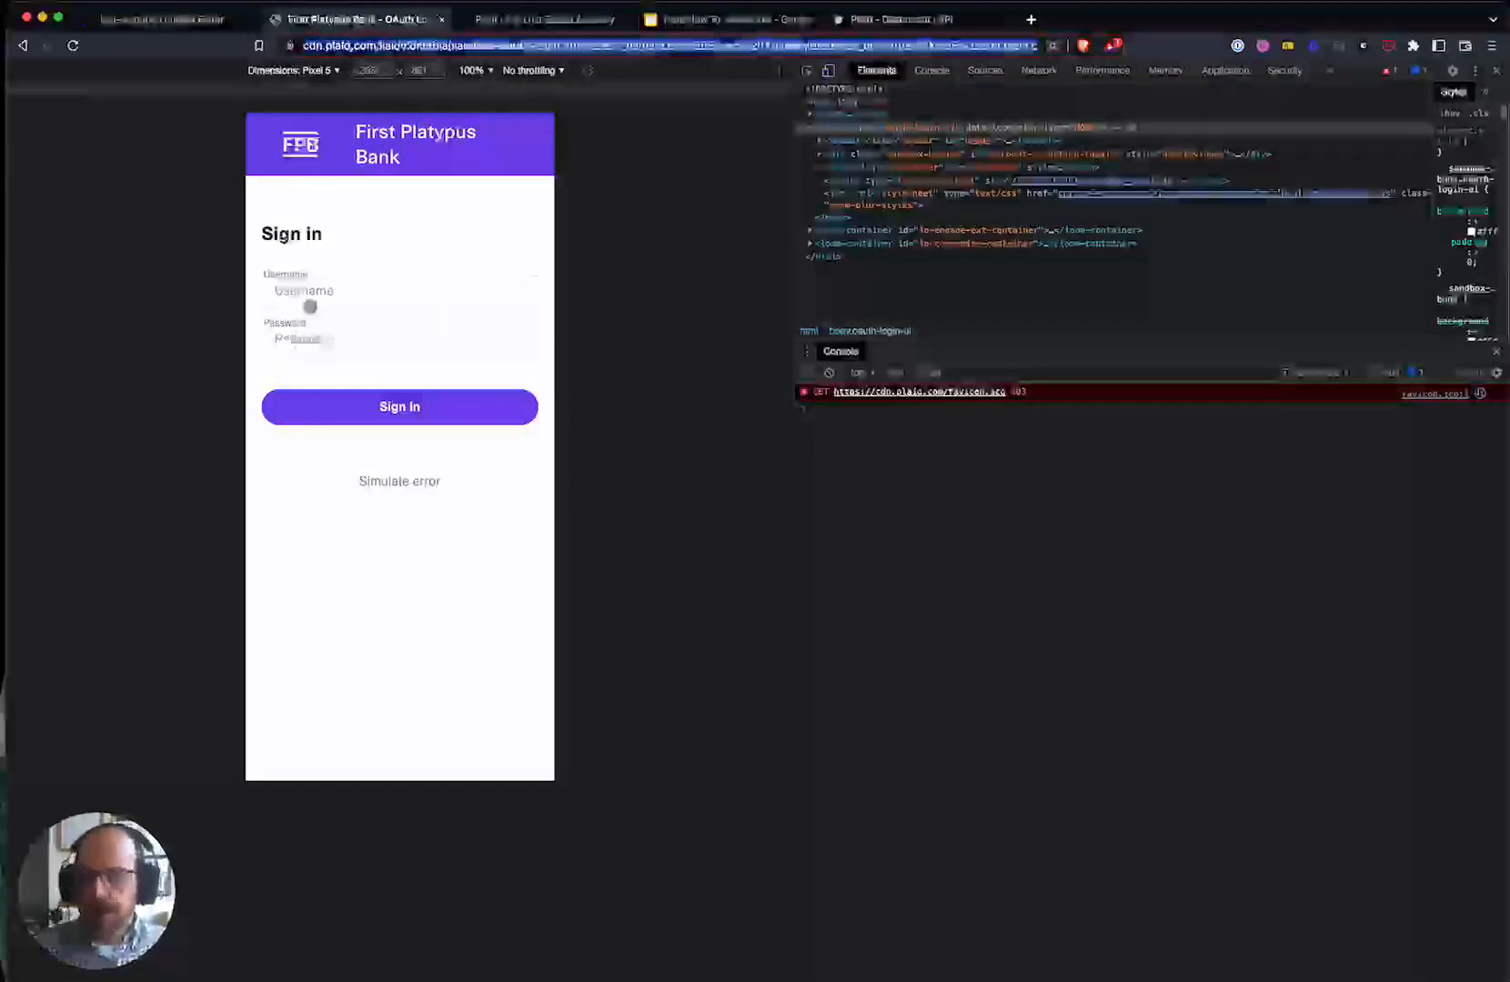
# - Sign in to First Platypus Bank with sandbox credentials and submit a verification code
pyautogui.click(311, 297)
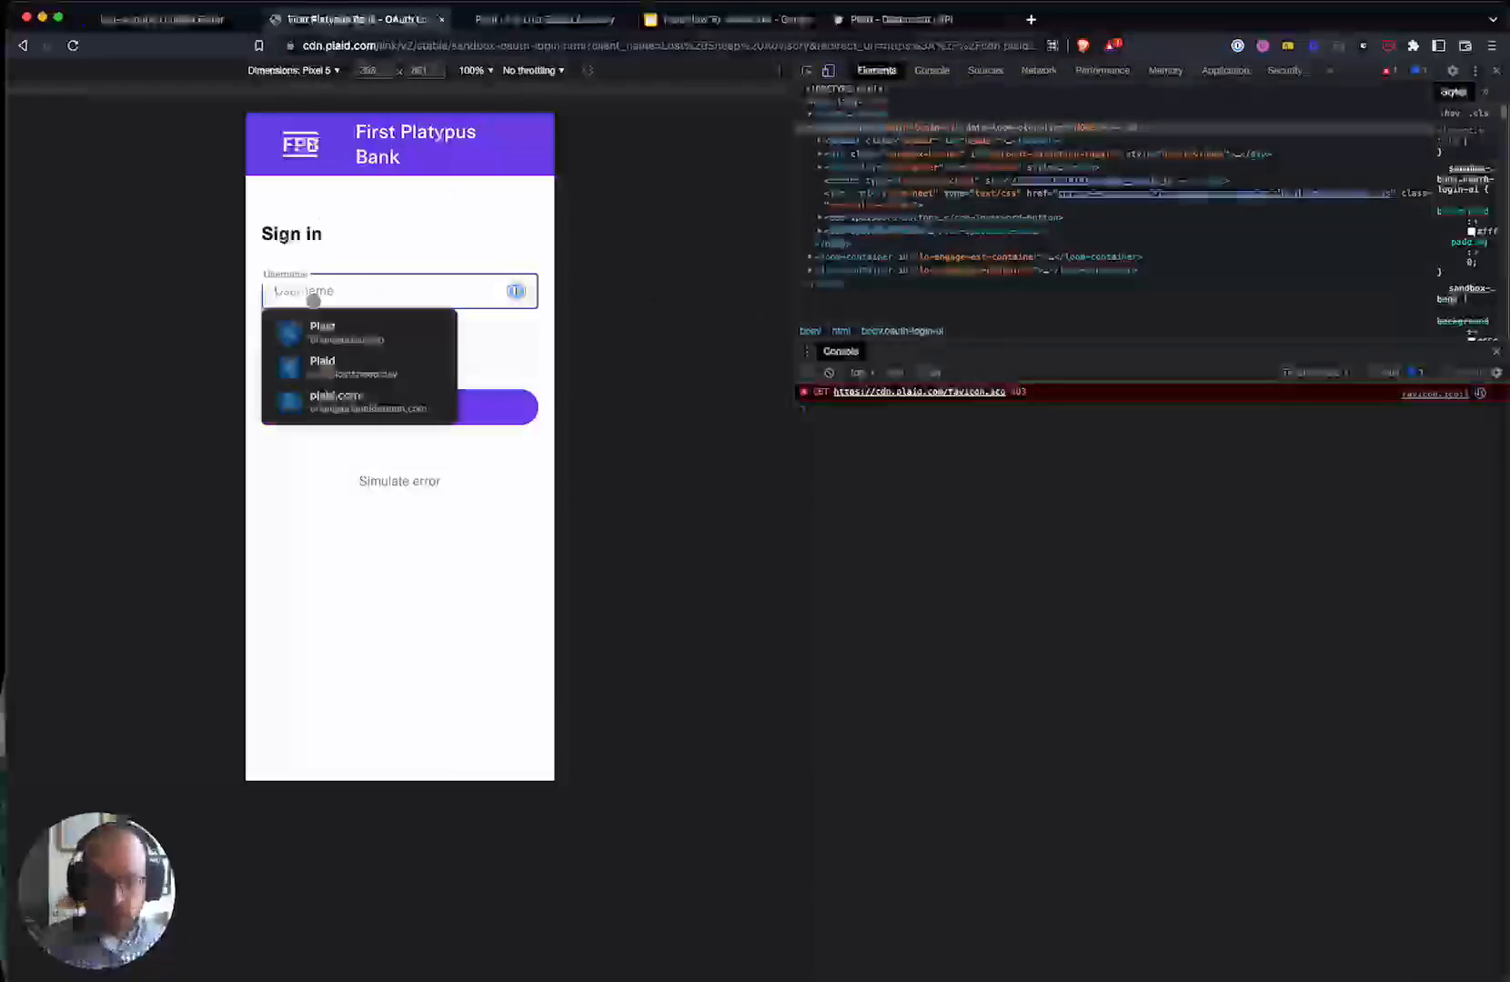
pyautogui.click(377, 254)
pyautogui.click(369, 297)
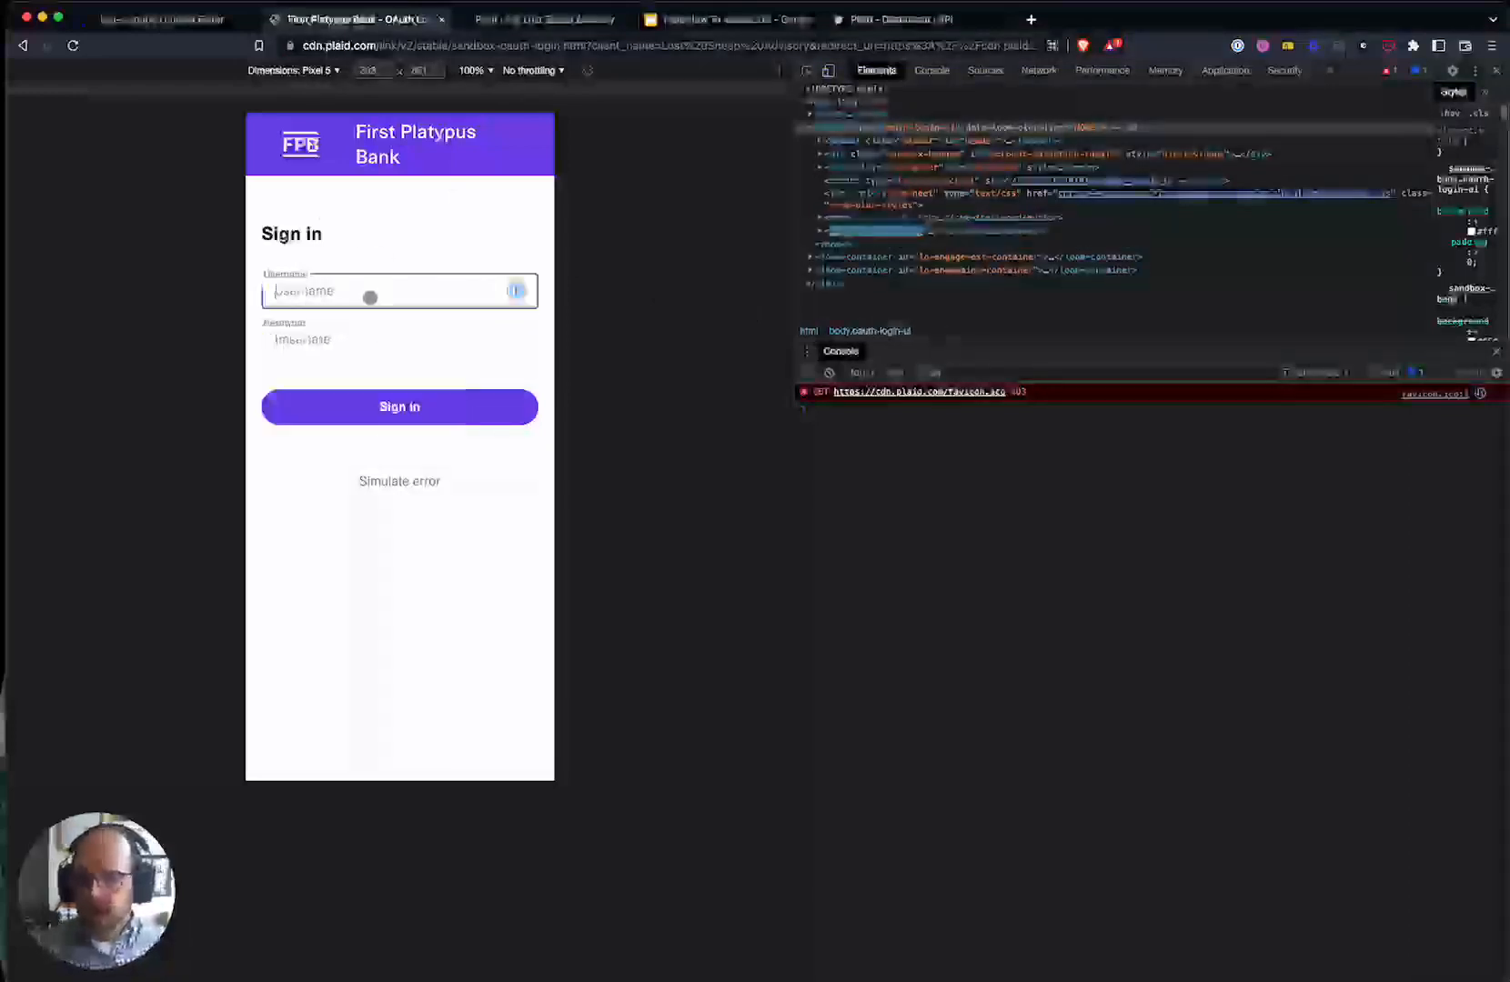
pyautogui.write('user_good')
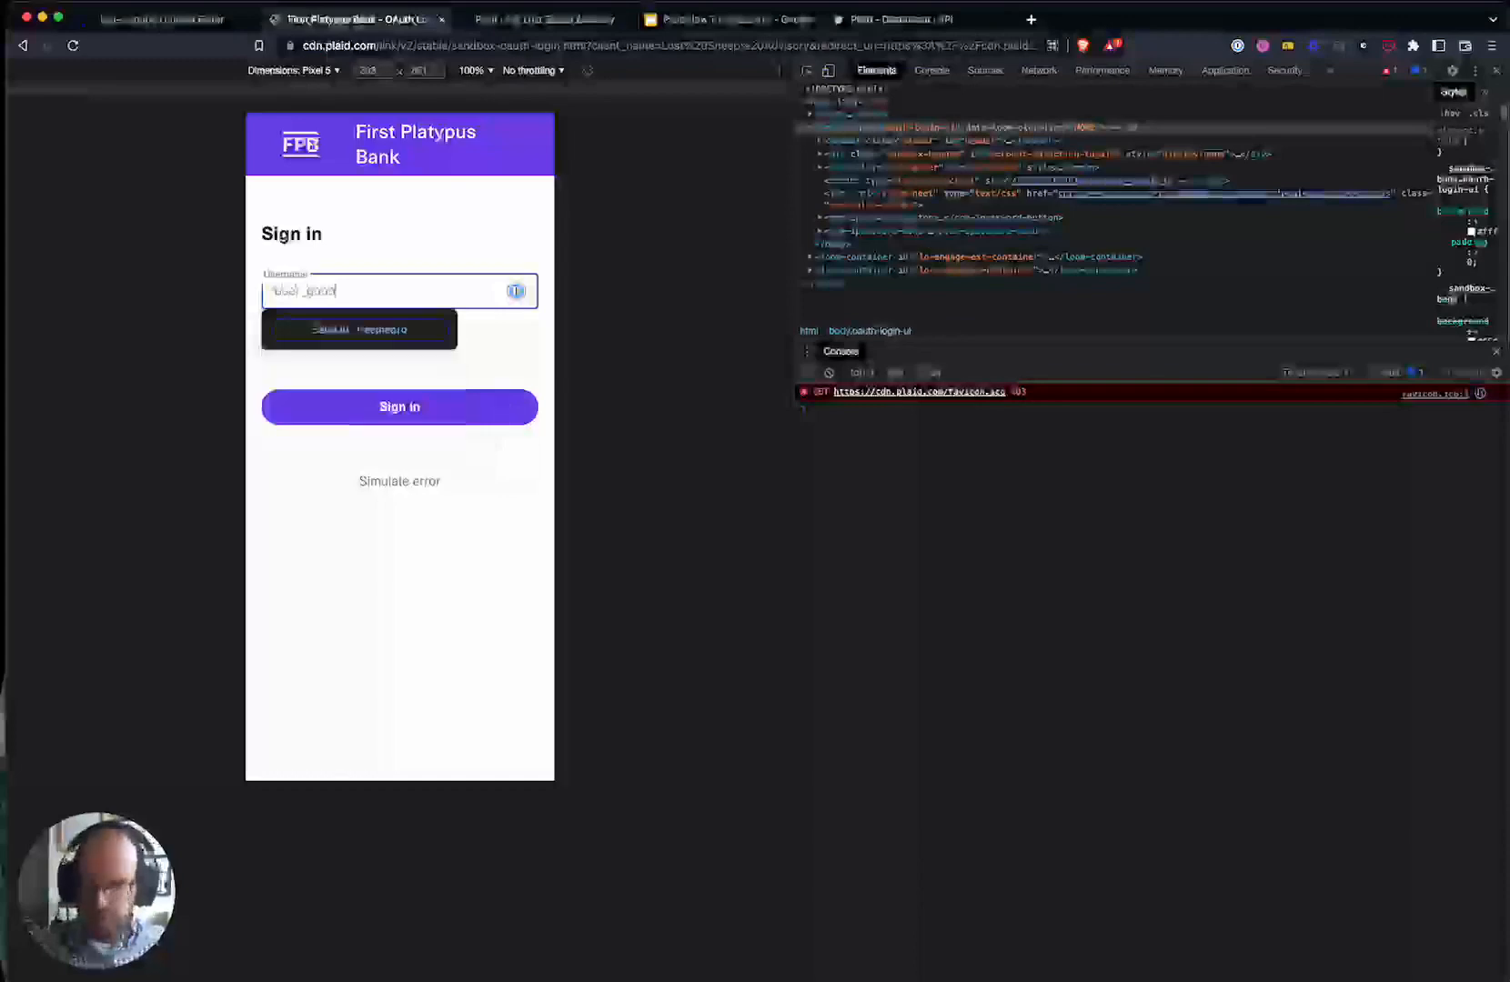
pyautogui.press('Tab')
pyautogui.write('pa')
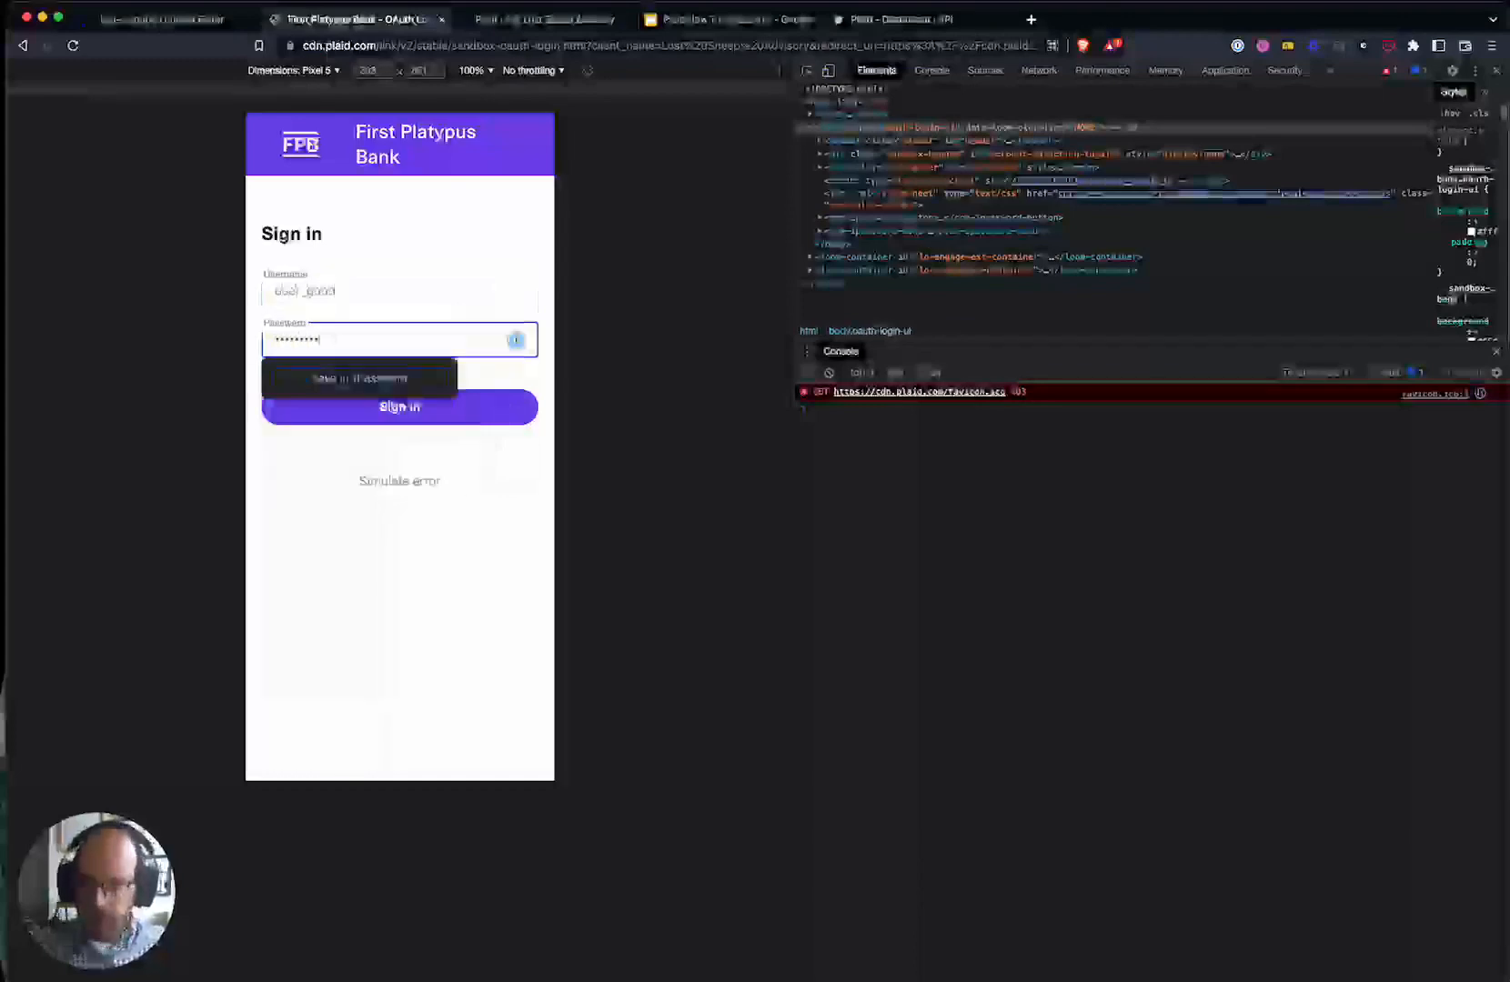
pyautogui.click(465, 408)
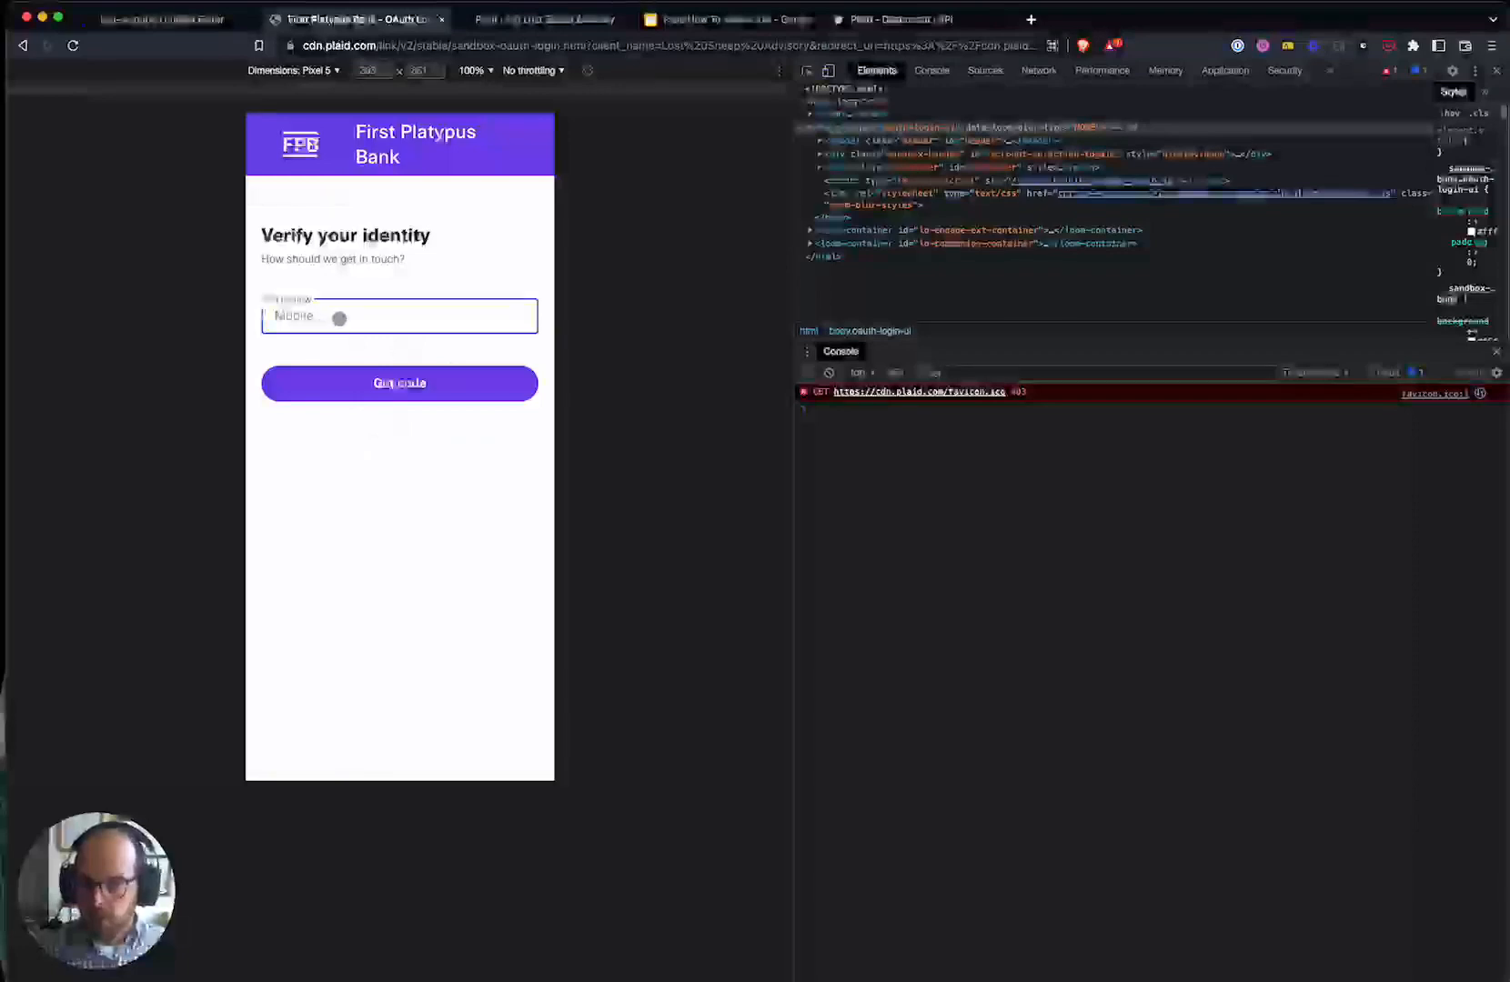
pyautogui.click(355, 383)
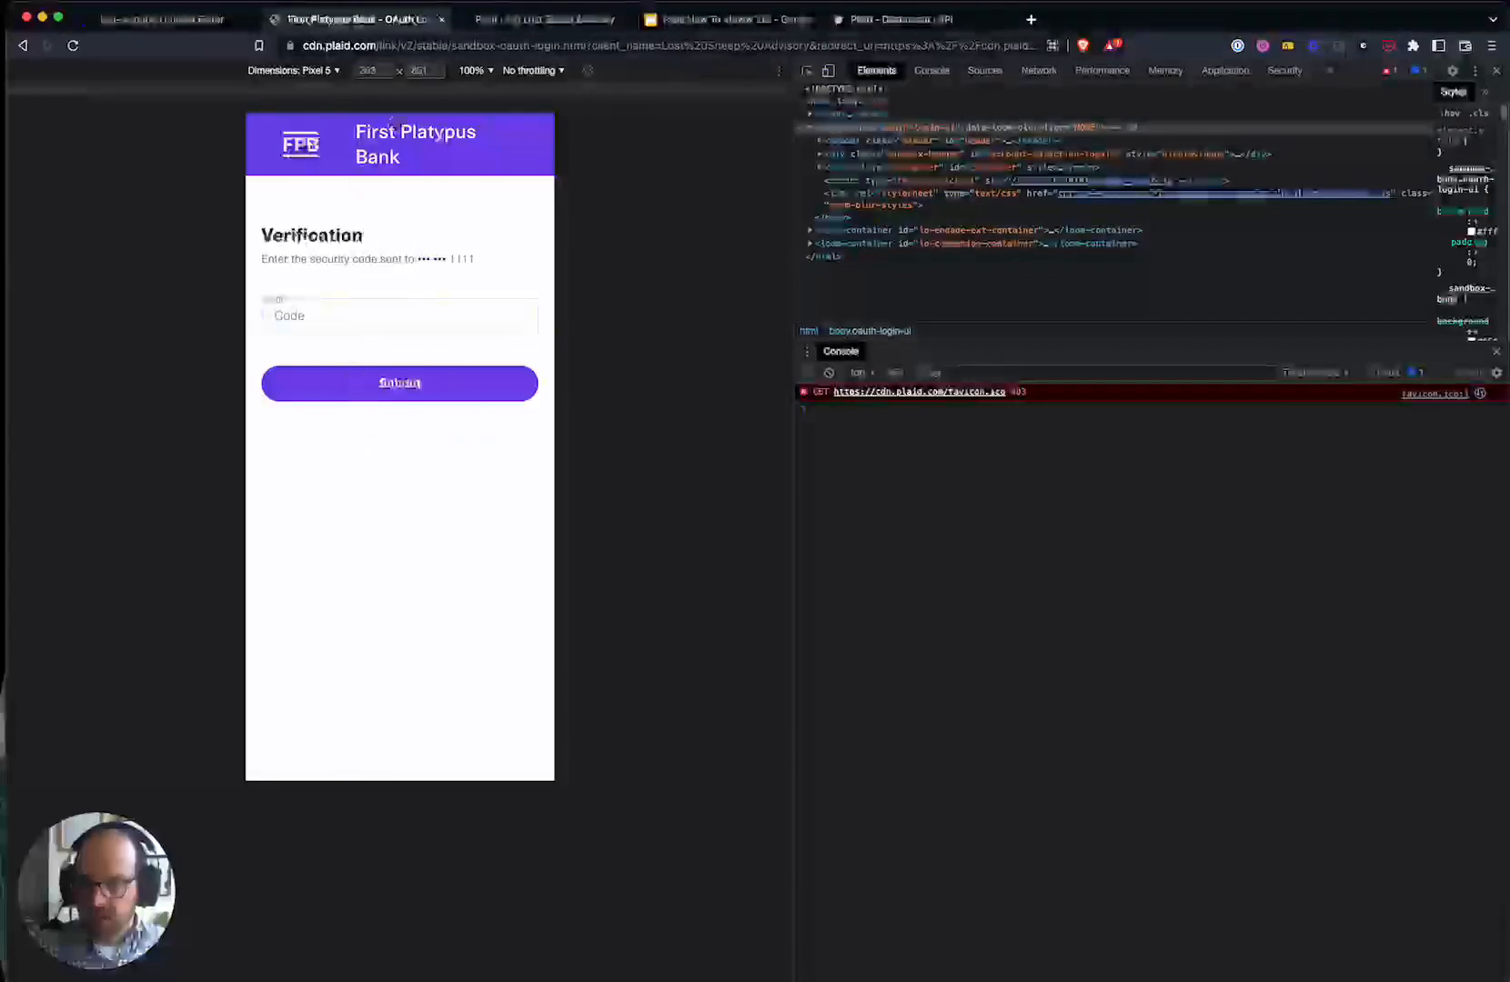
pyautogui.click(292, 320)
pyautogui.click(400, 381)
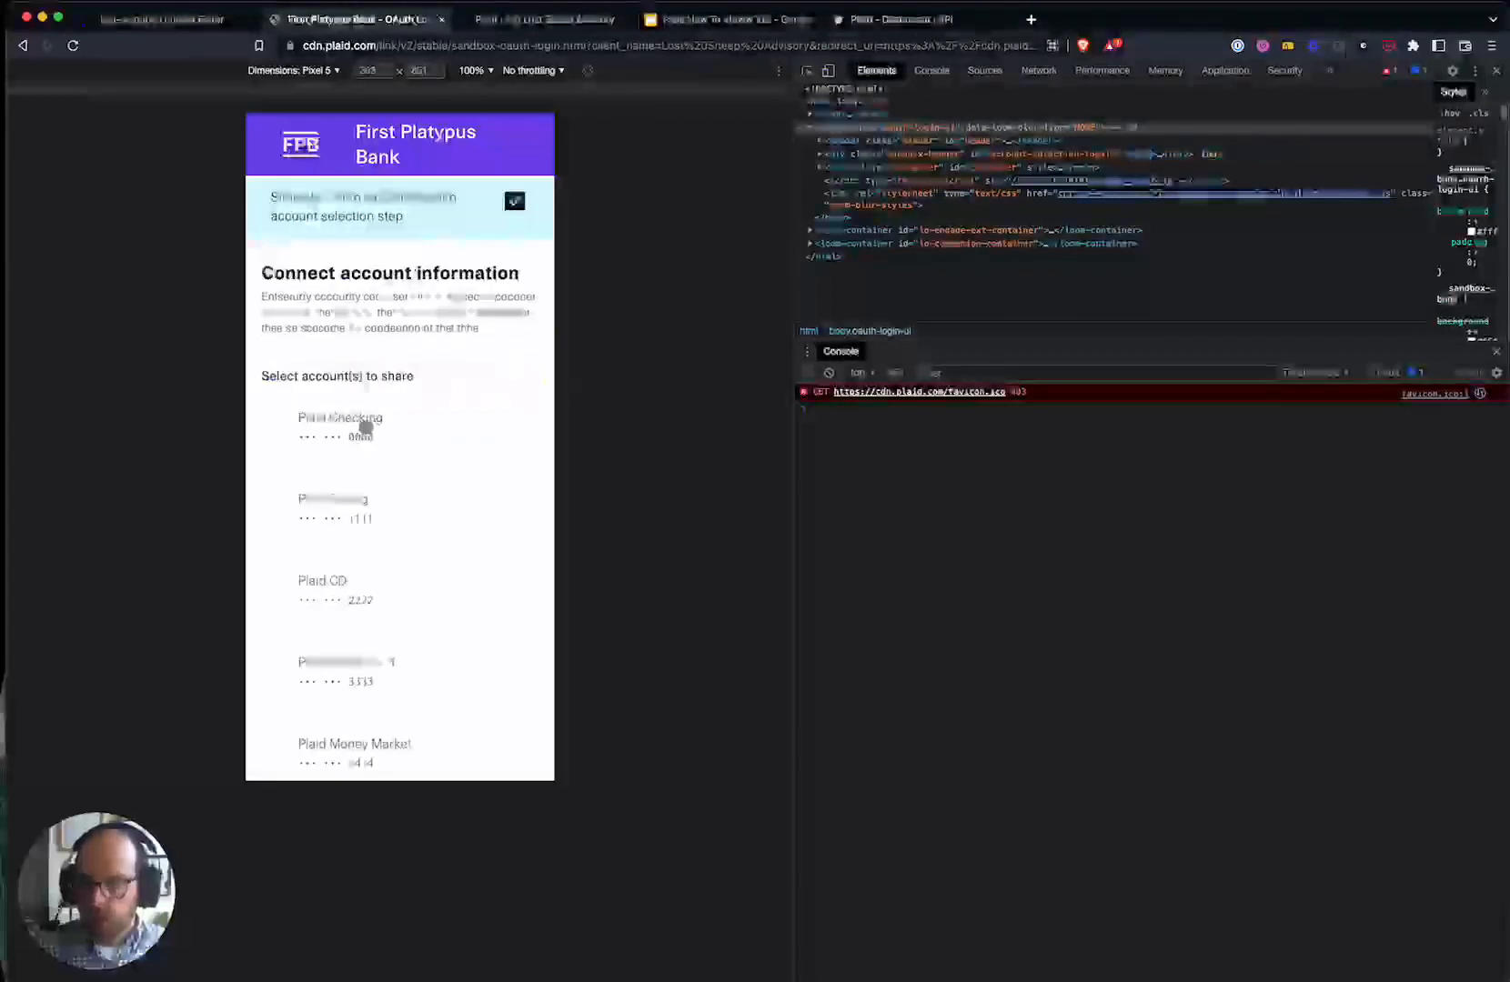
# - Choose Plaid Credit Card and Plaid CD as shared accounts, leaving Plaid Checking out
pyautogui.moveTo(365, 427); pyautogui.dragTo(392, 309)
pyautogui.click(392, 308)
pyautogui.scroll(-1, 374, 583)
pyautogui.click(381, 505)
pyautogui.click(397, 263)
pyautogui.click(391, 436)
pyautogui.scroll(-5, 431, 701)
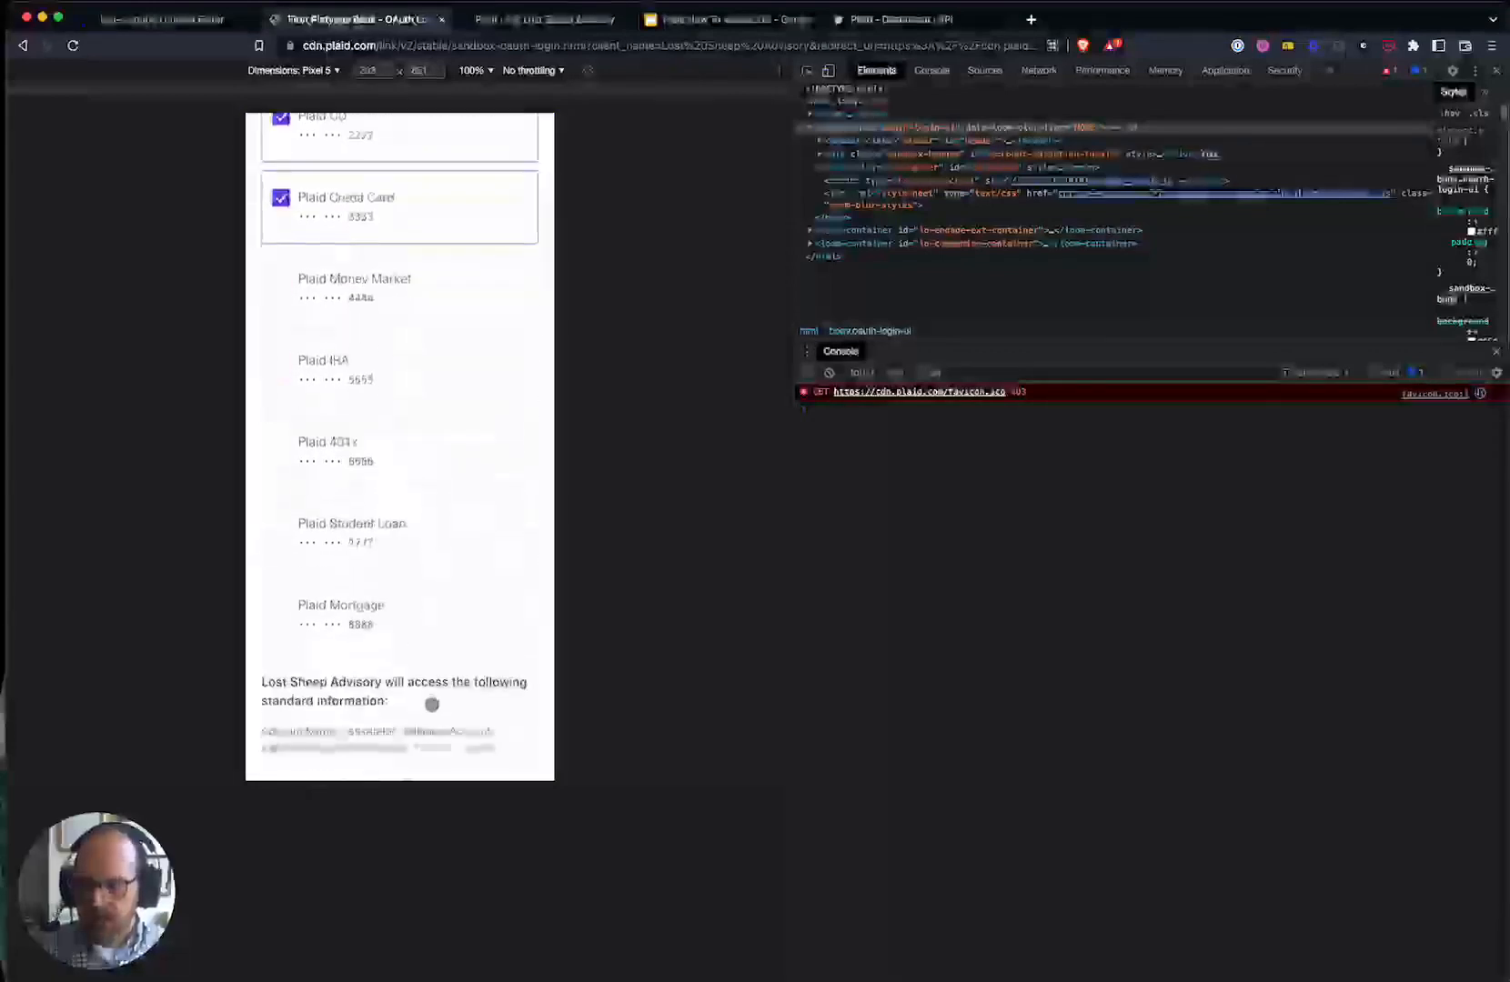
pyautogui.scroll(-2, 431, 703)
# - Share holder names and account numbers, confirm, accept the terms, and connect
pyautogui.click(360, 572)
pyautogui.click(369, 636)
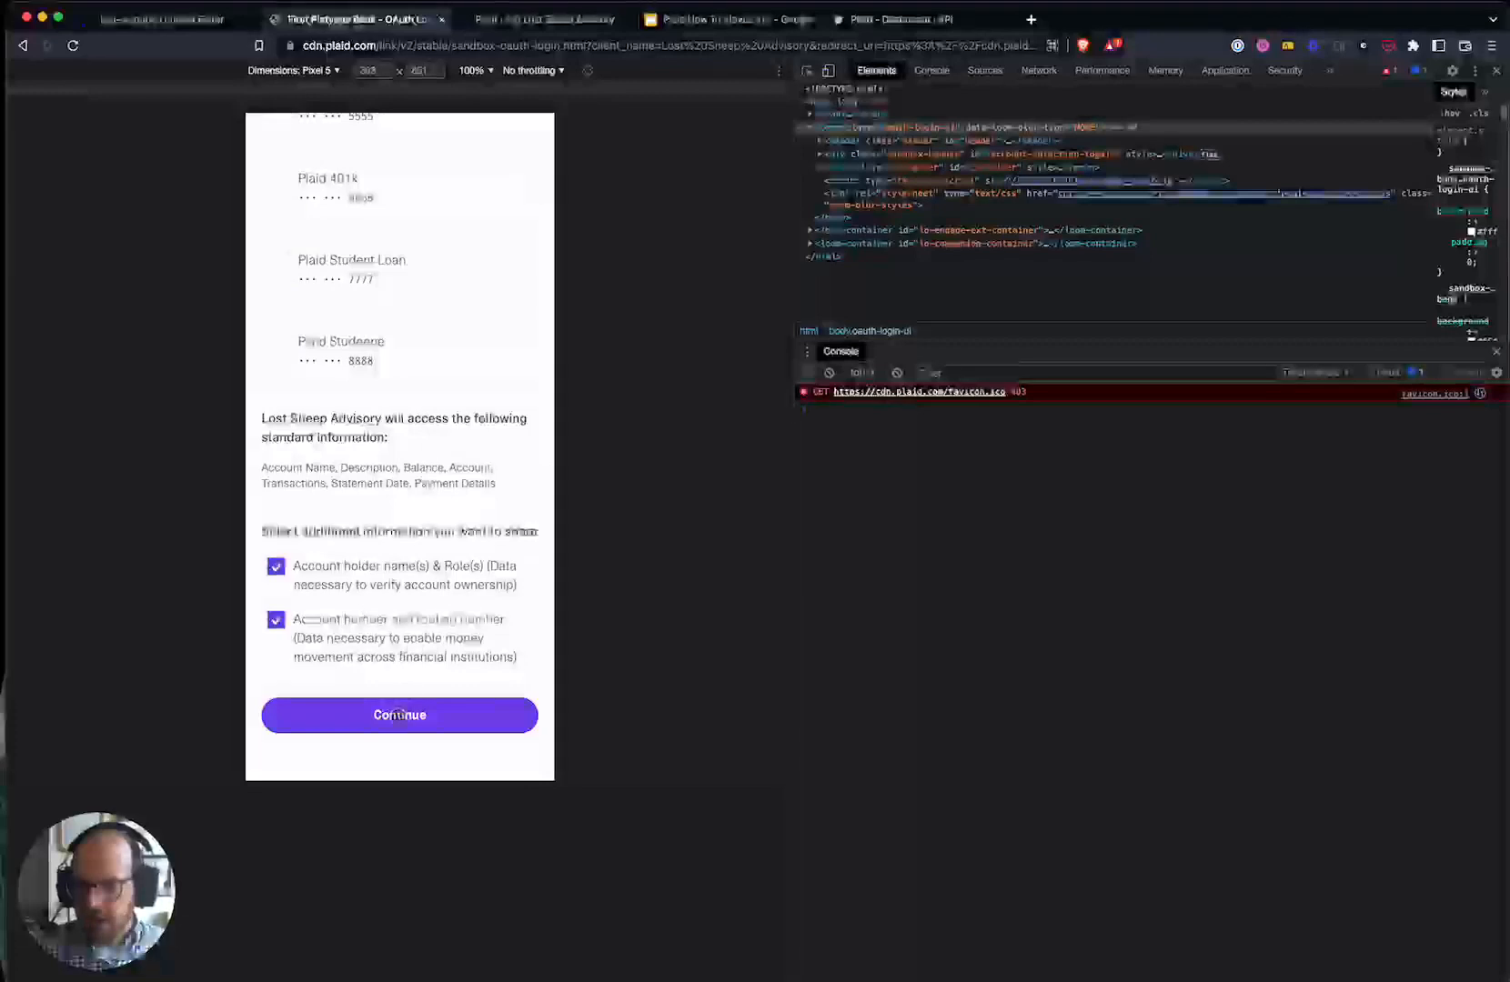
pyautogui.click(396, 713)
pyautogui.scroll(-2, 391, 591)
pyautogui.click(276, 641)
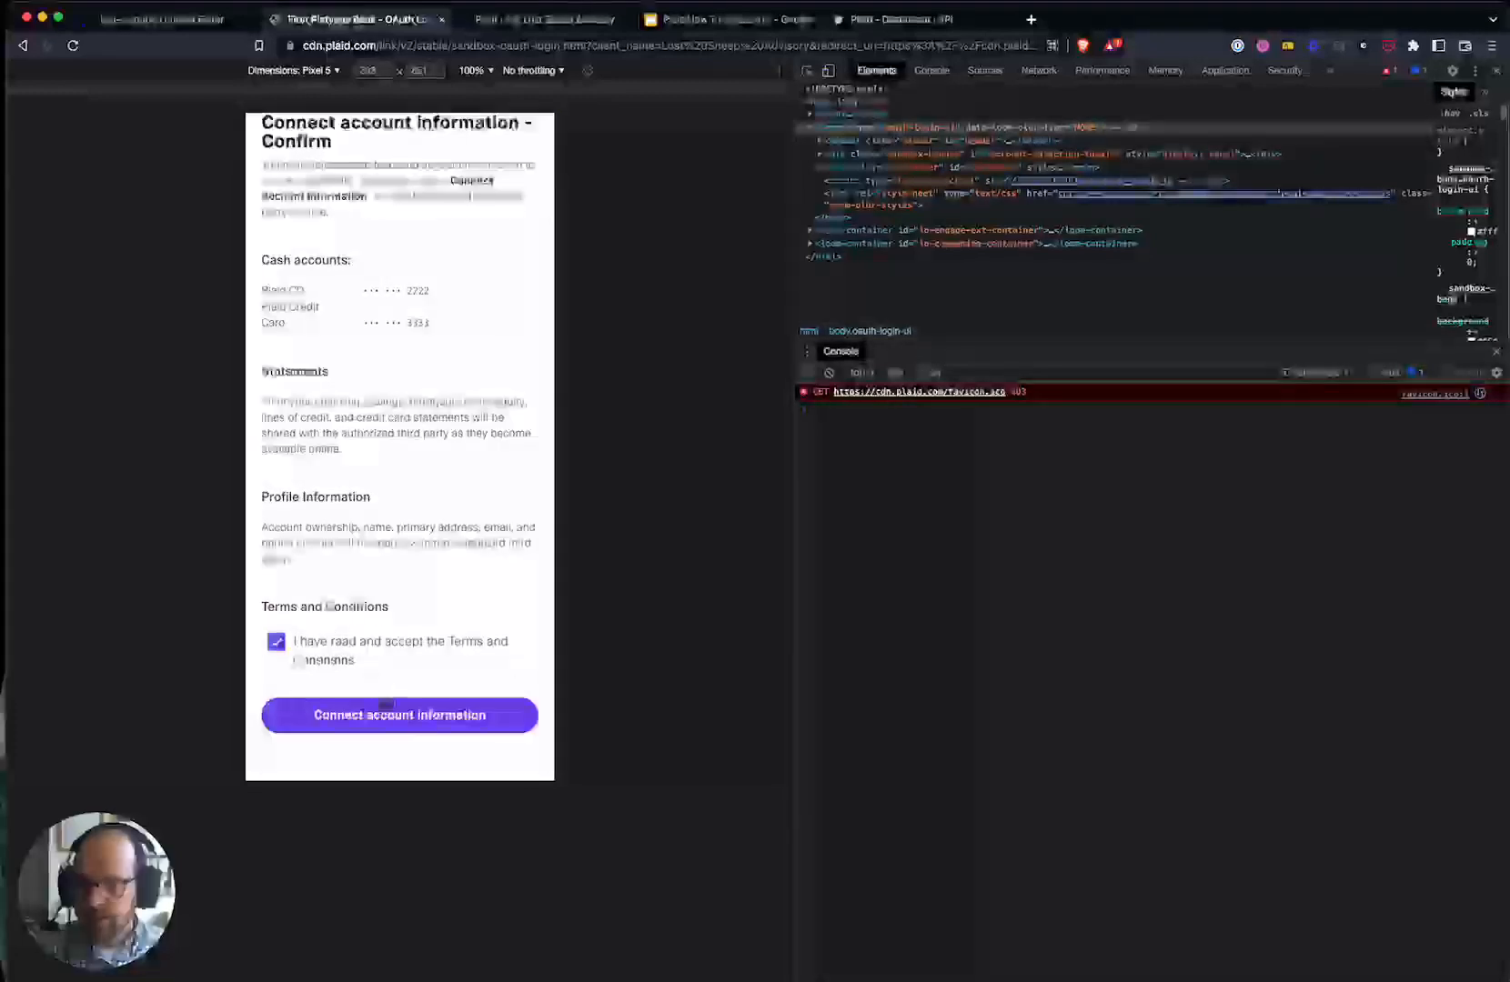
pyautogui.click(422, 694)
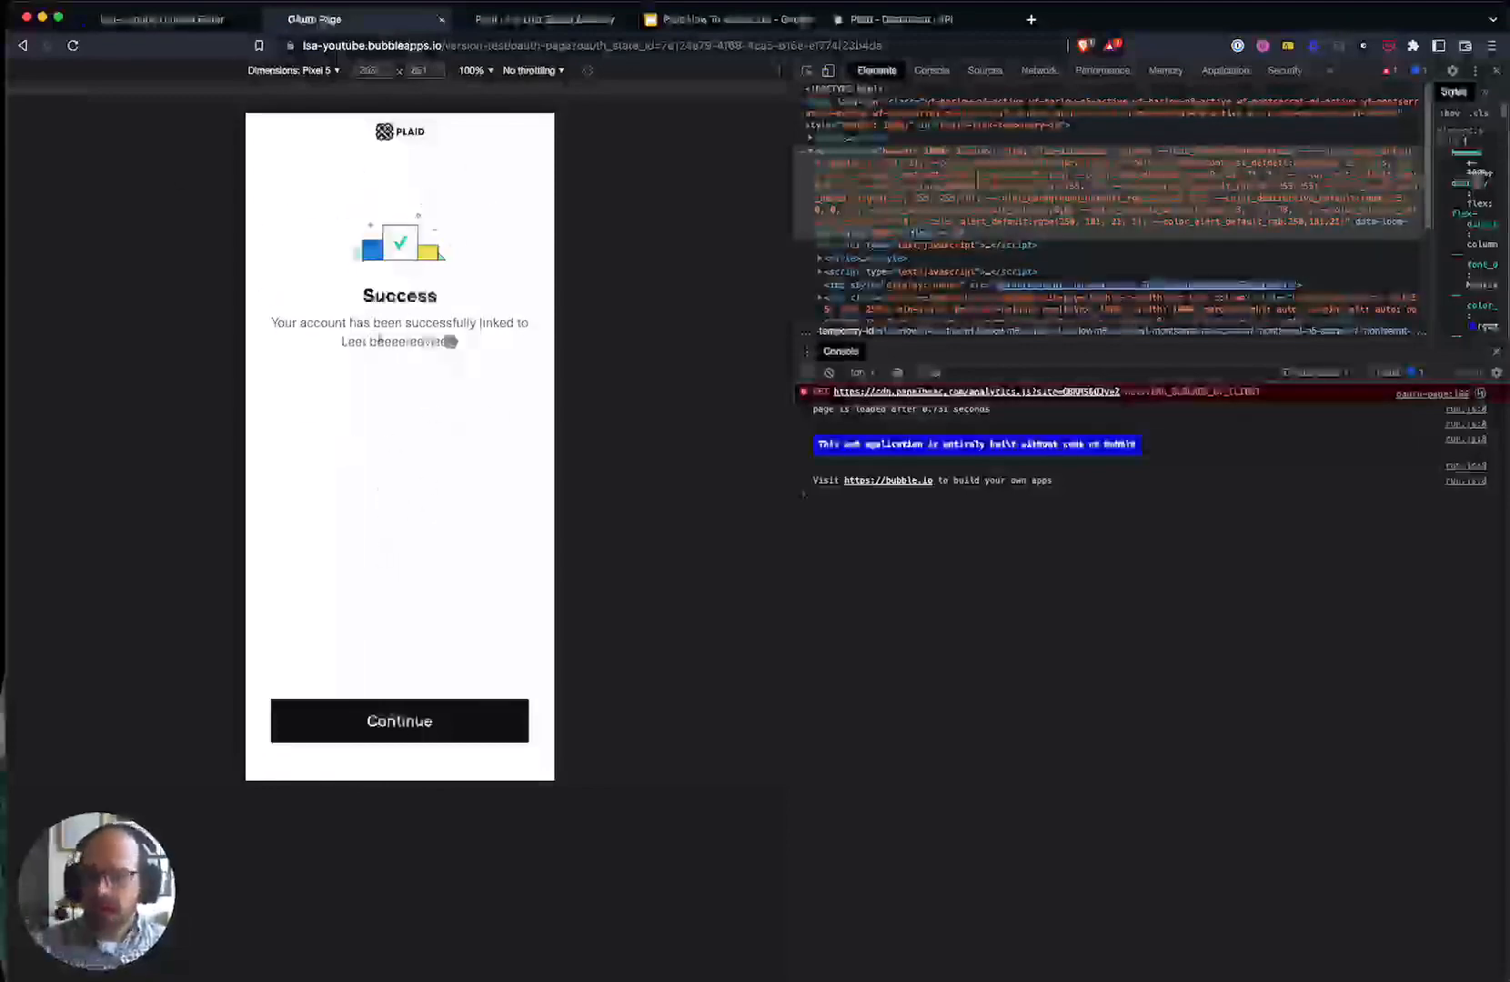
# - Continue back to the app, scroll the linked accounts list, and switch to the Bubble editor
pyautogui.click(404, 721)
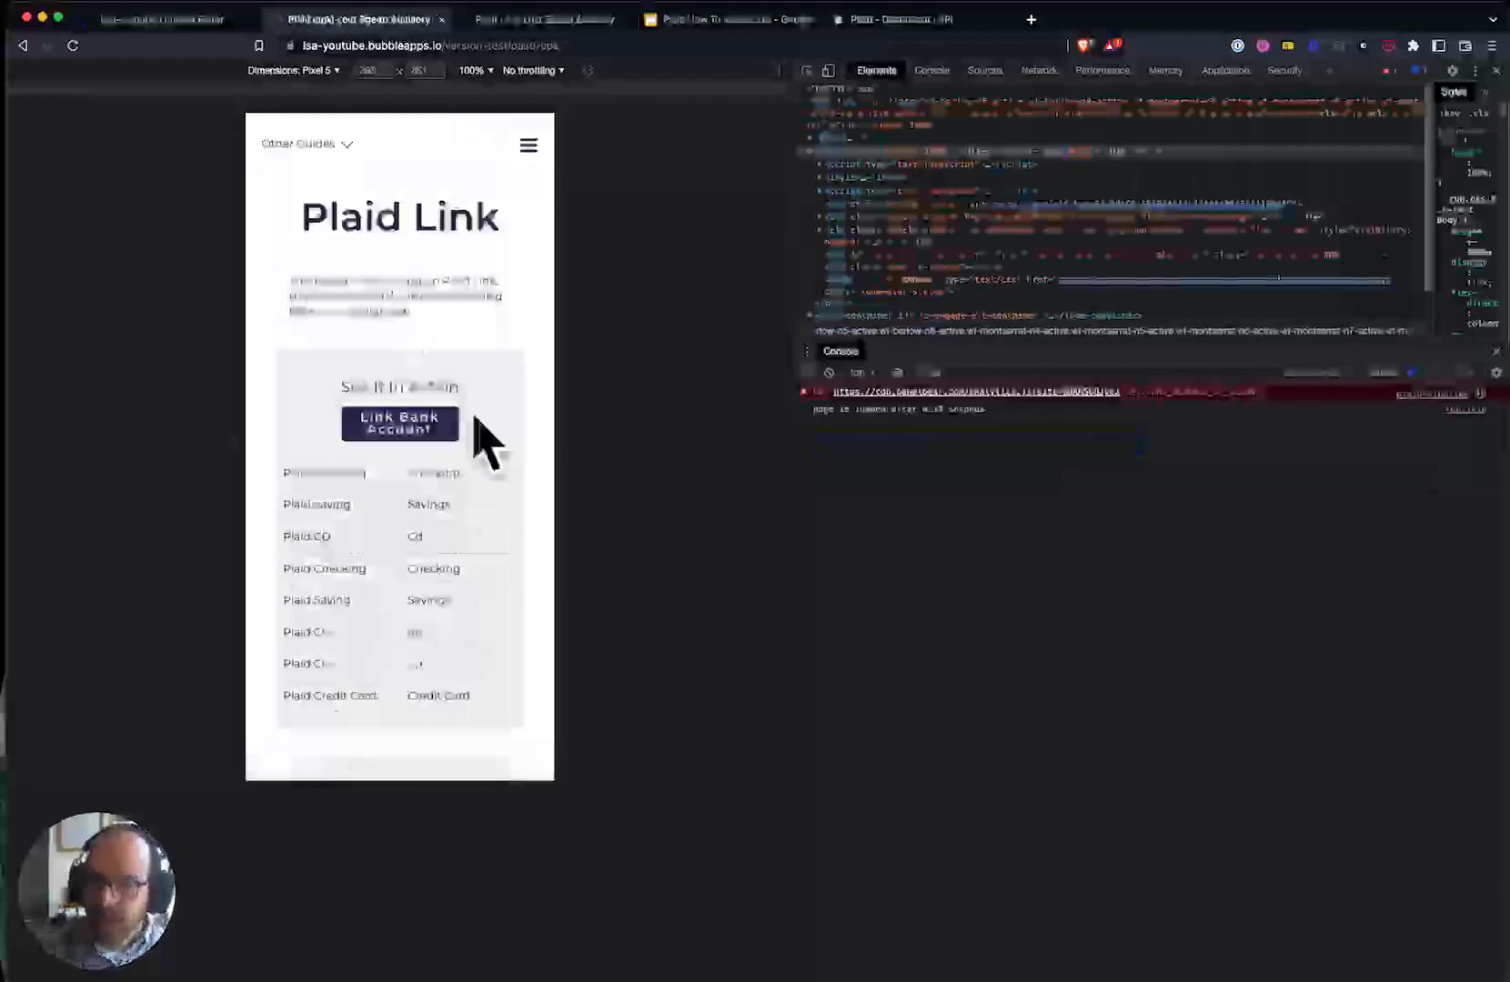
pyautogui.scroll(-2, 333, 519)
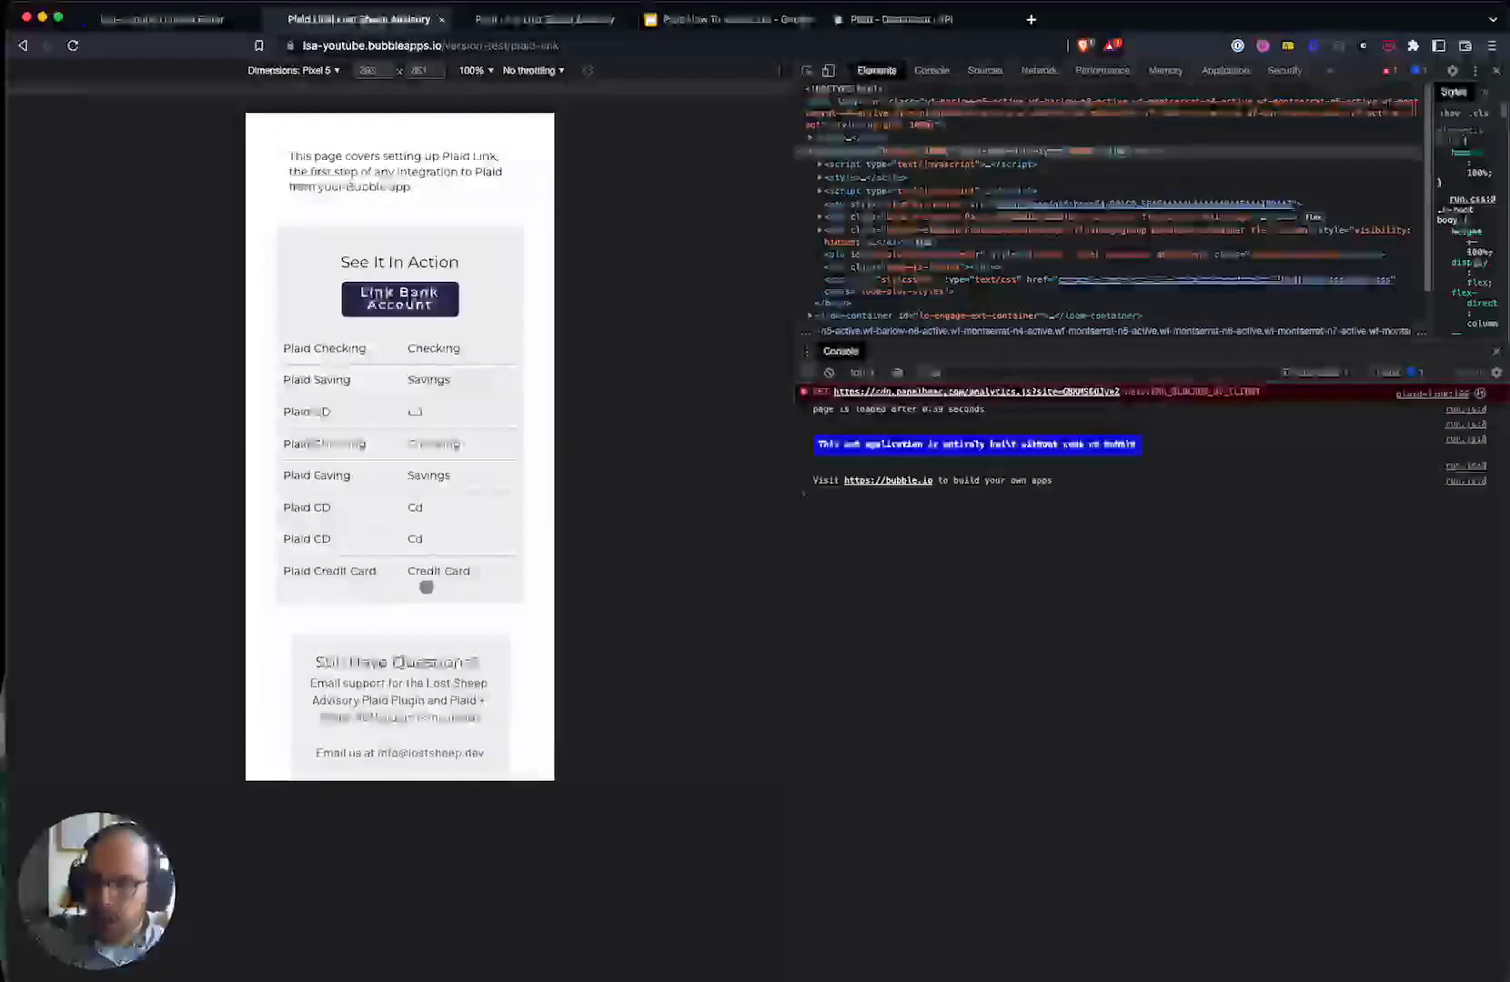
pyautogui.click(177, 19)
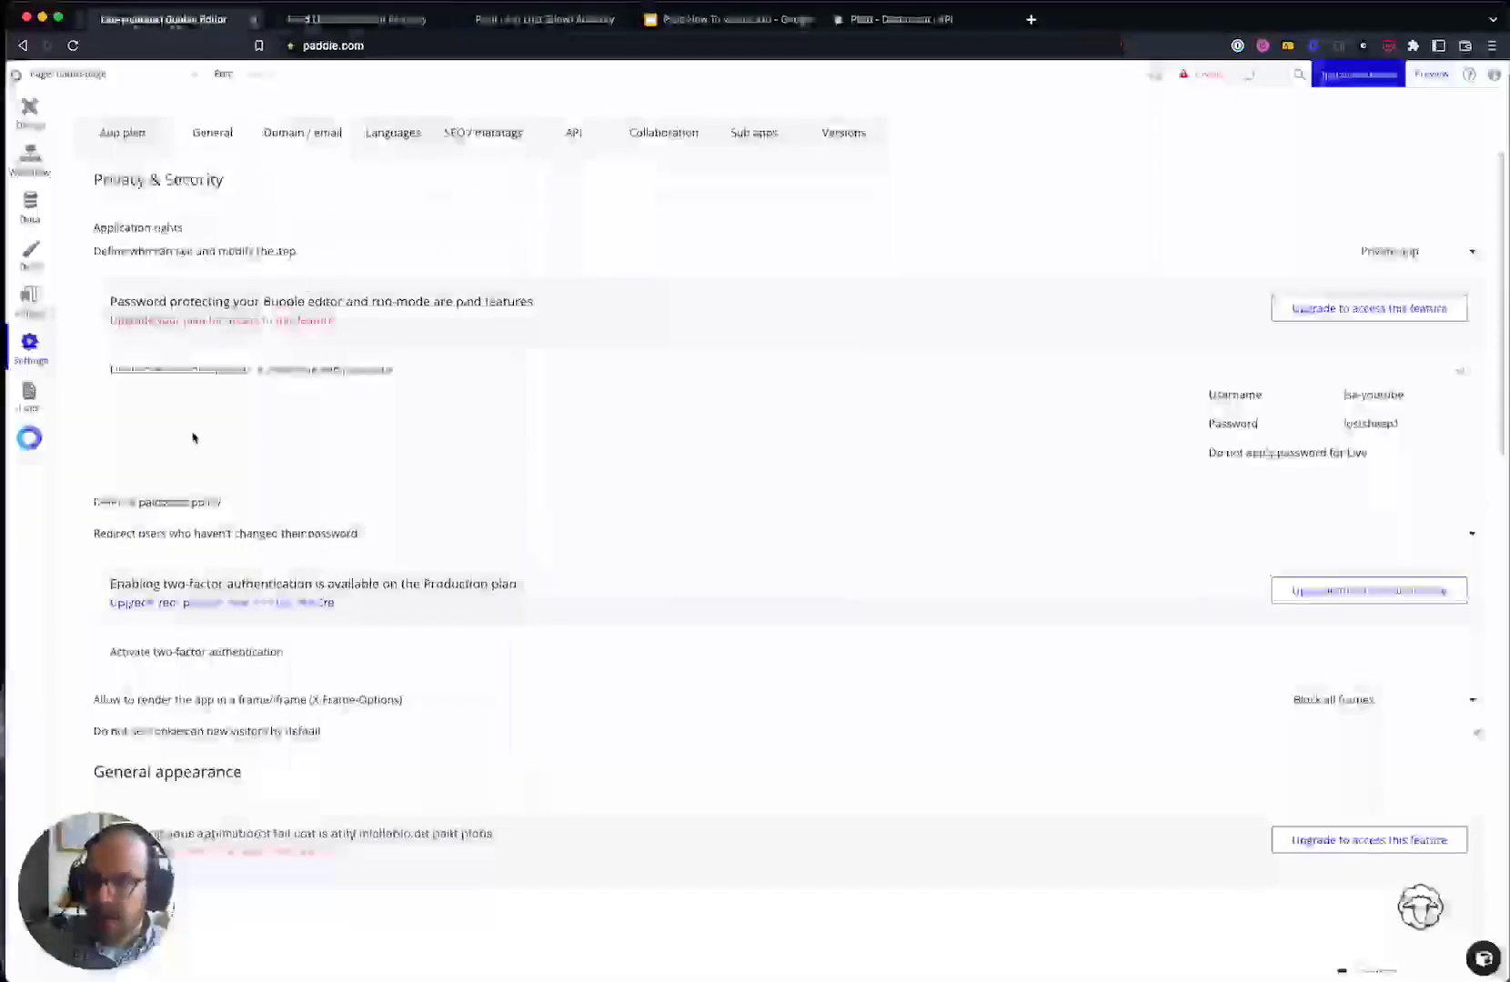
# - Browse App data's Plaid Institutions records, open the first one, then return to the preview
pyautogui.click(25, 216)
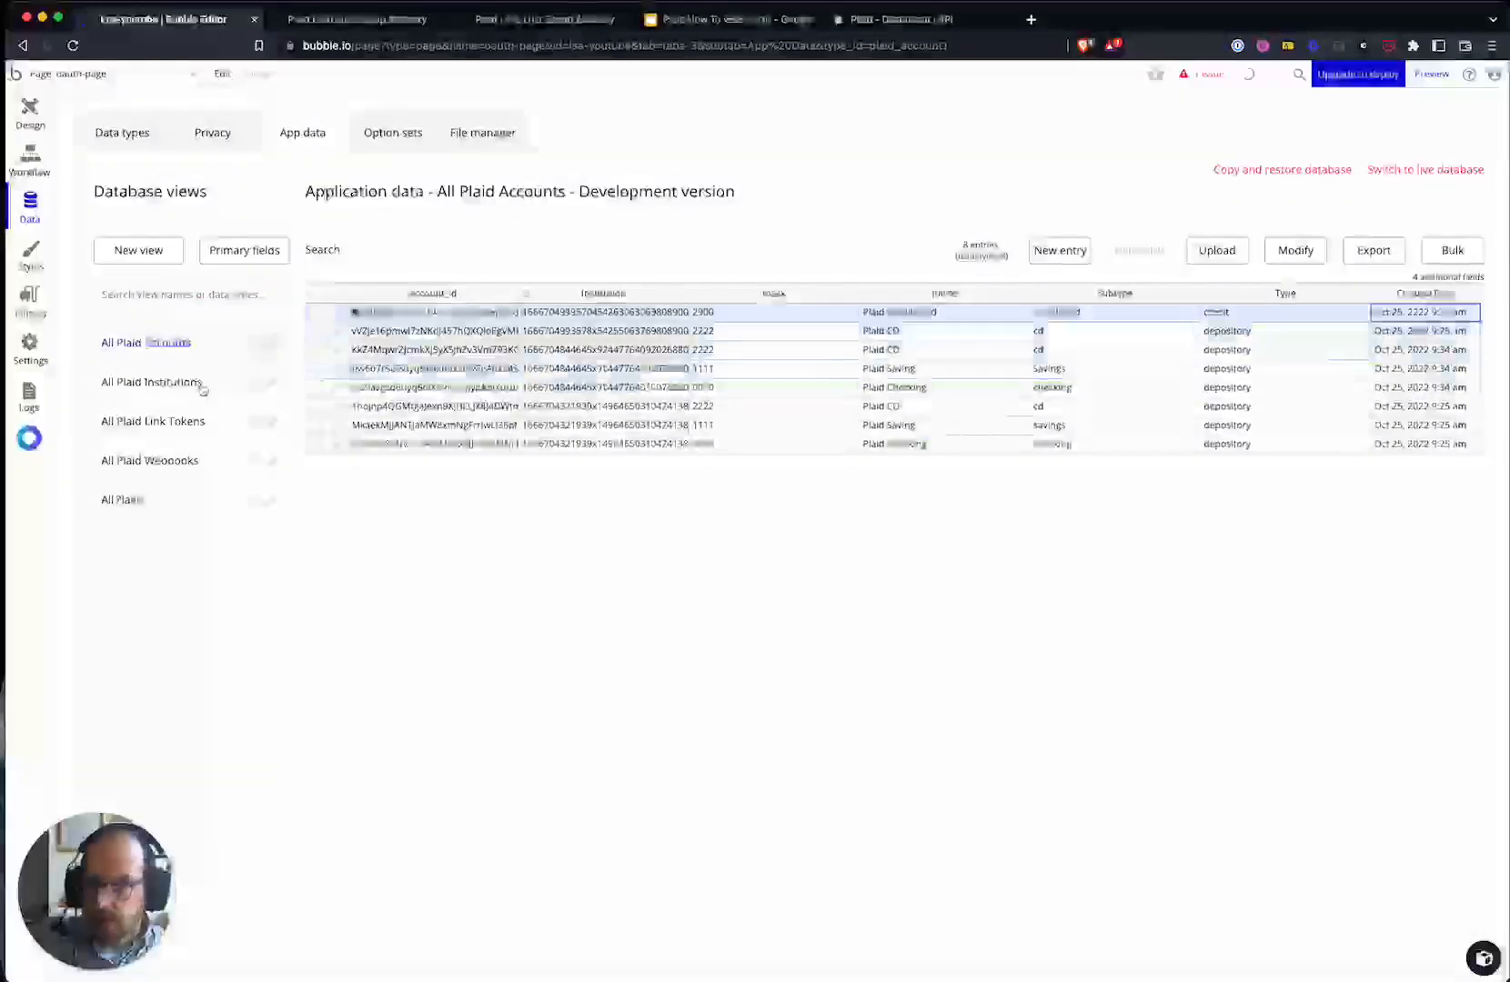
pyautogui.click(152, 380)
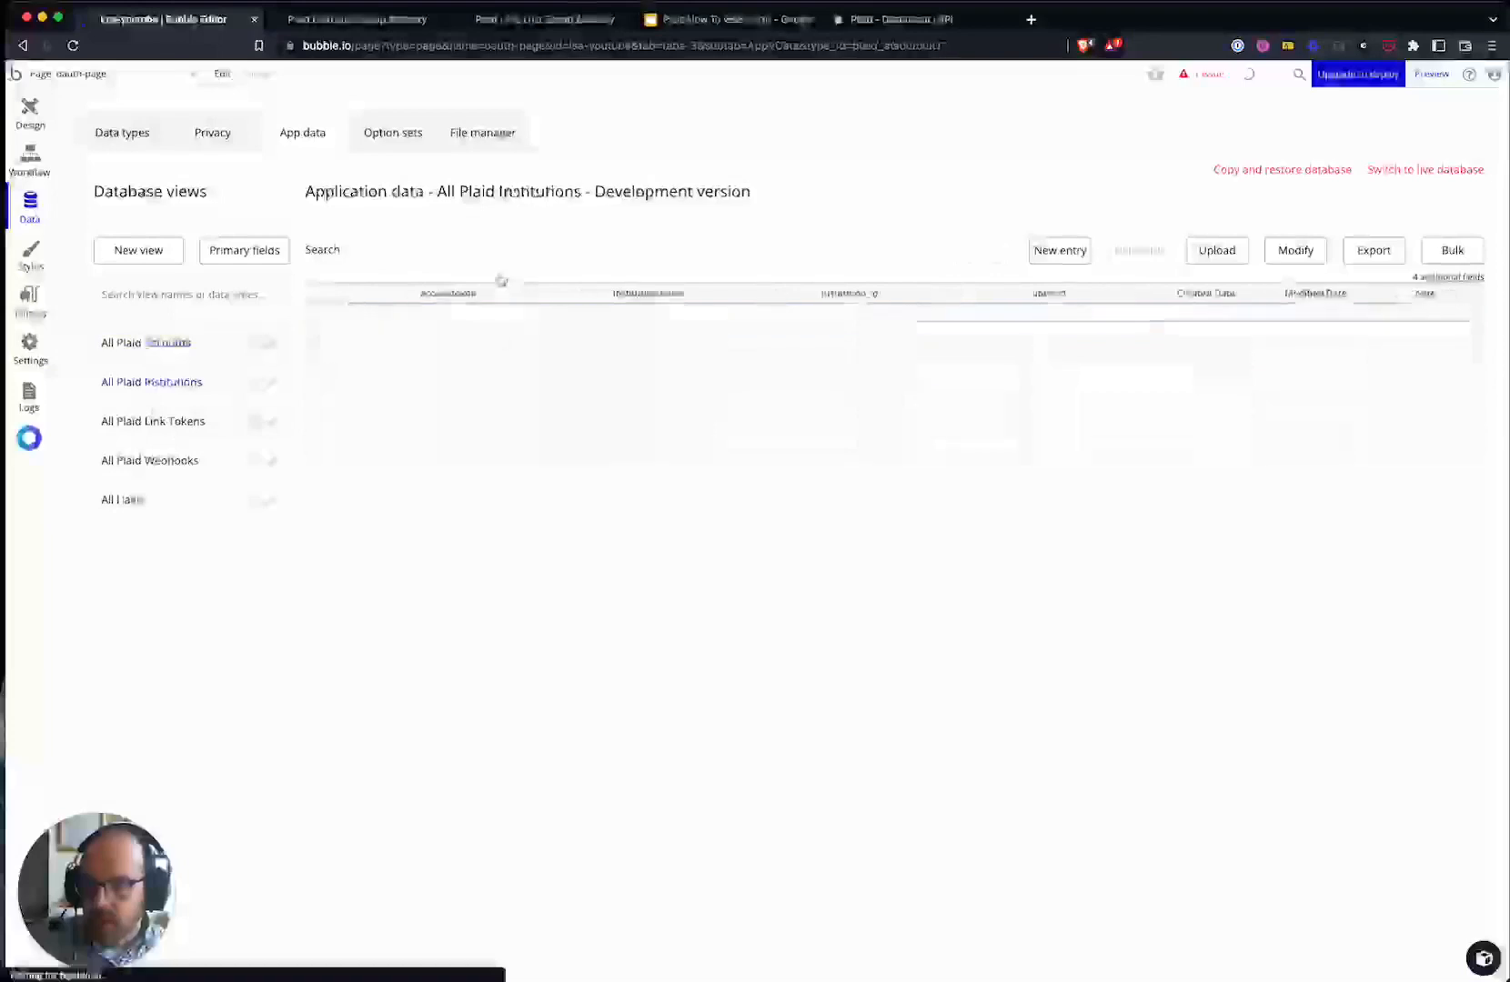
pyautogui.click(488, 316)
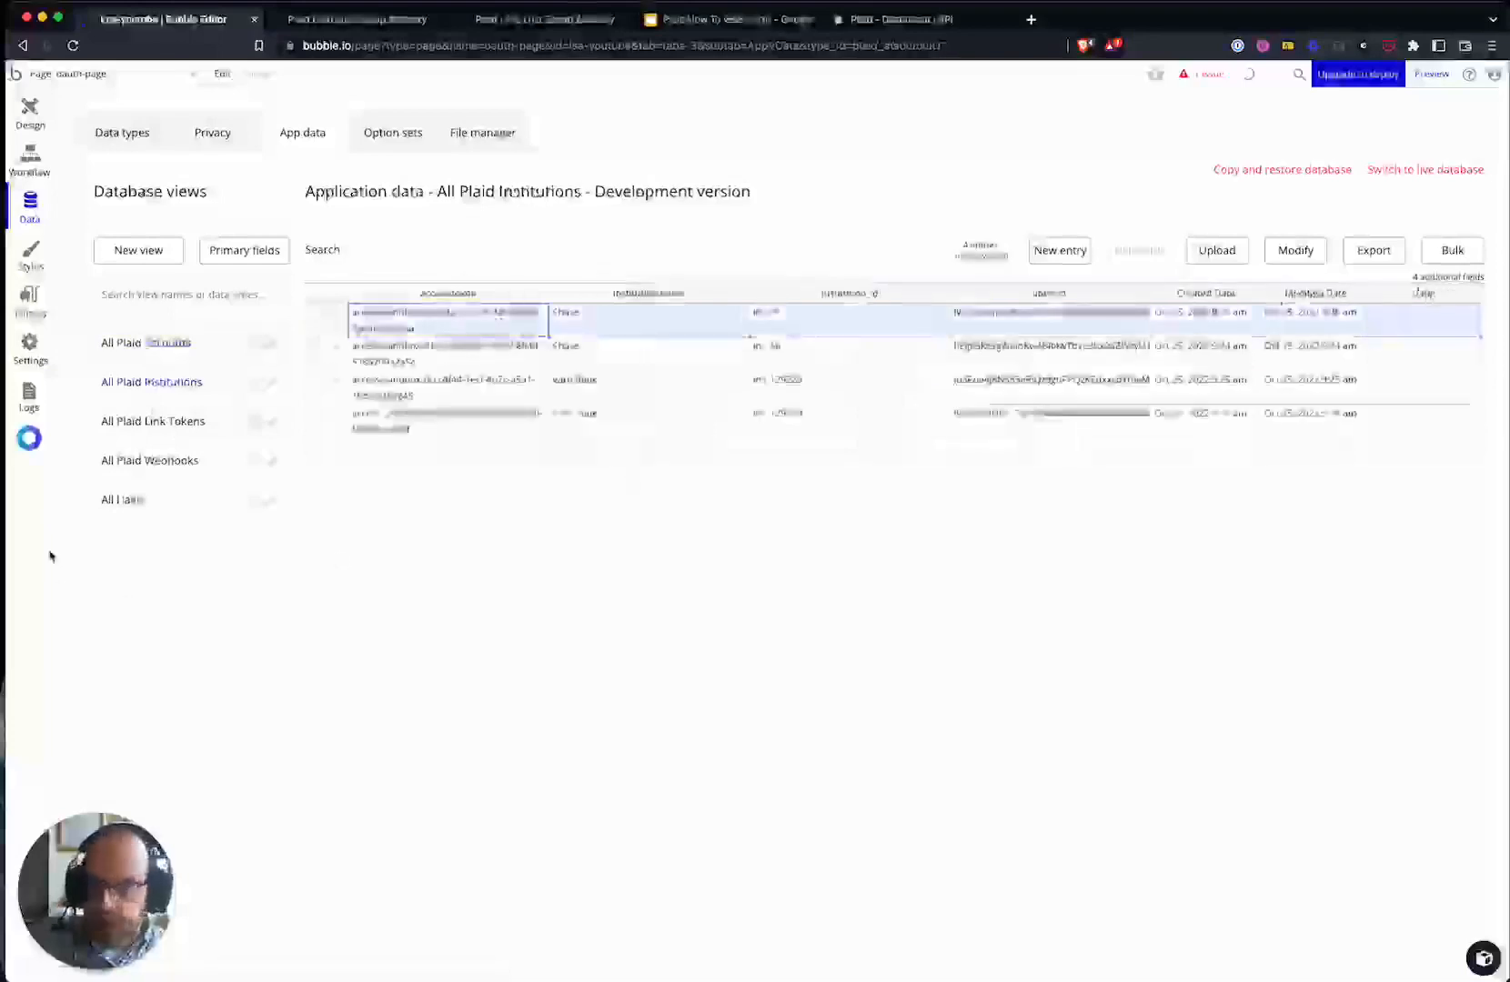
pyautogui.click(391, 19)
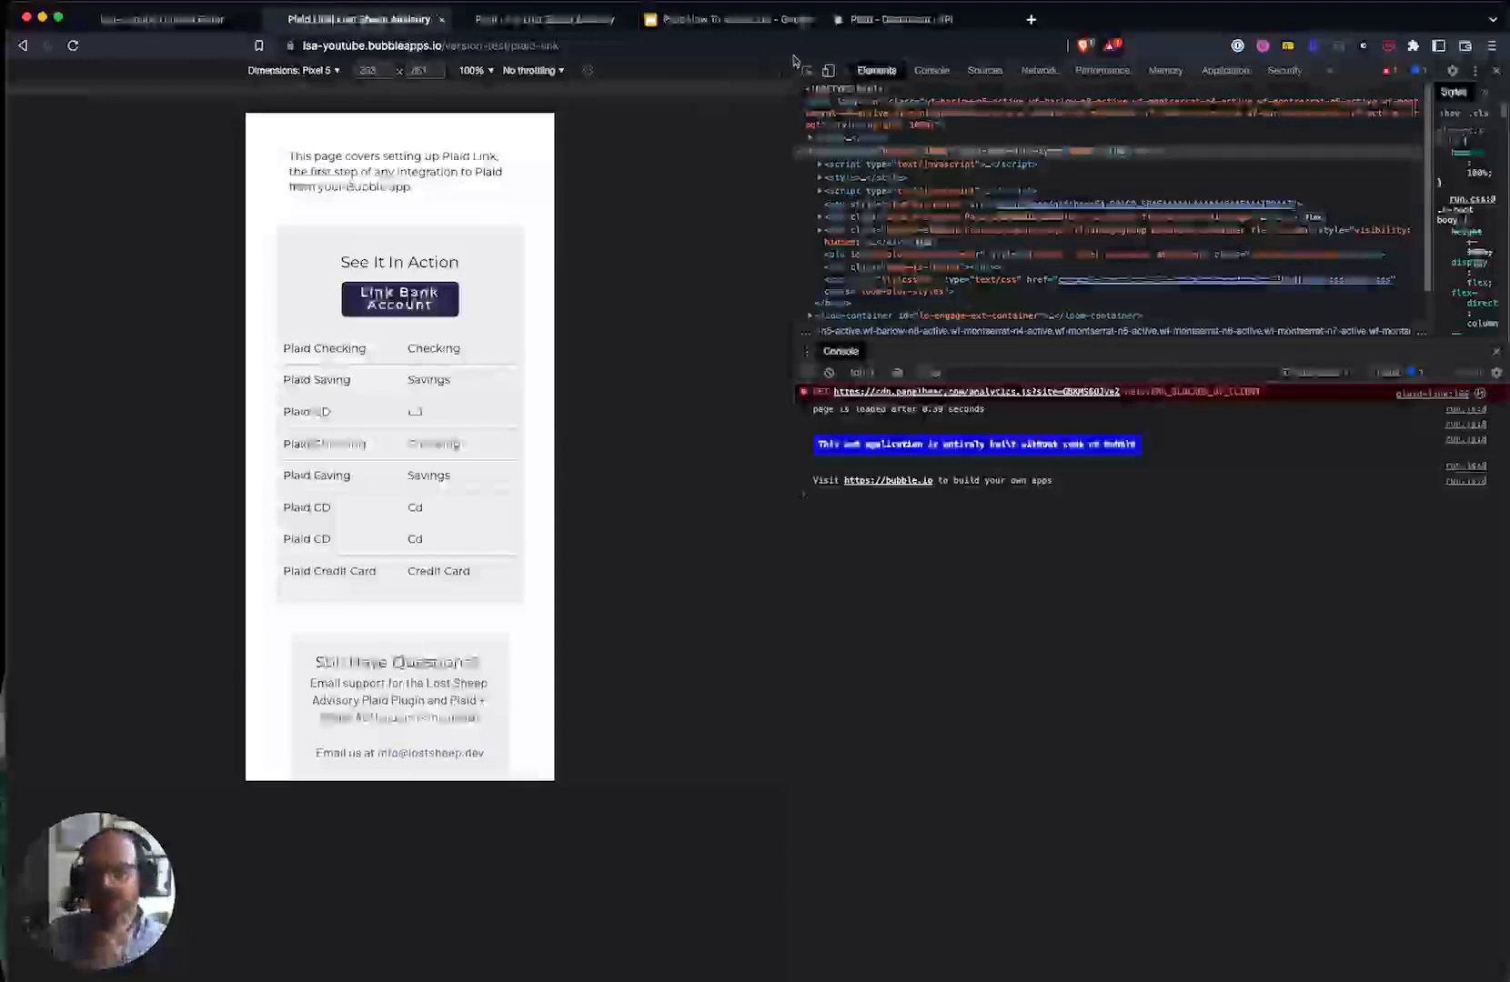
# - Dismiss the device list, close DevTools for full-width view, and switch to the editor tab
pyautogui.click(312, 71)
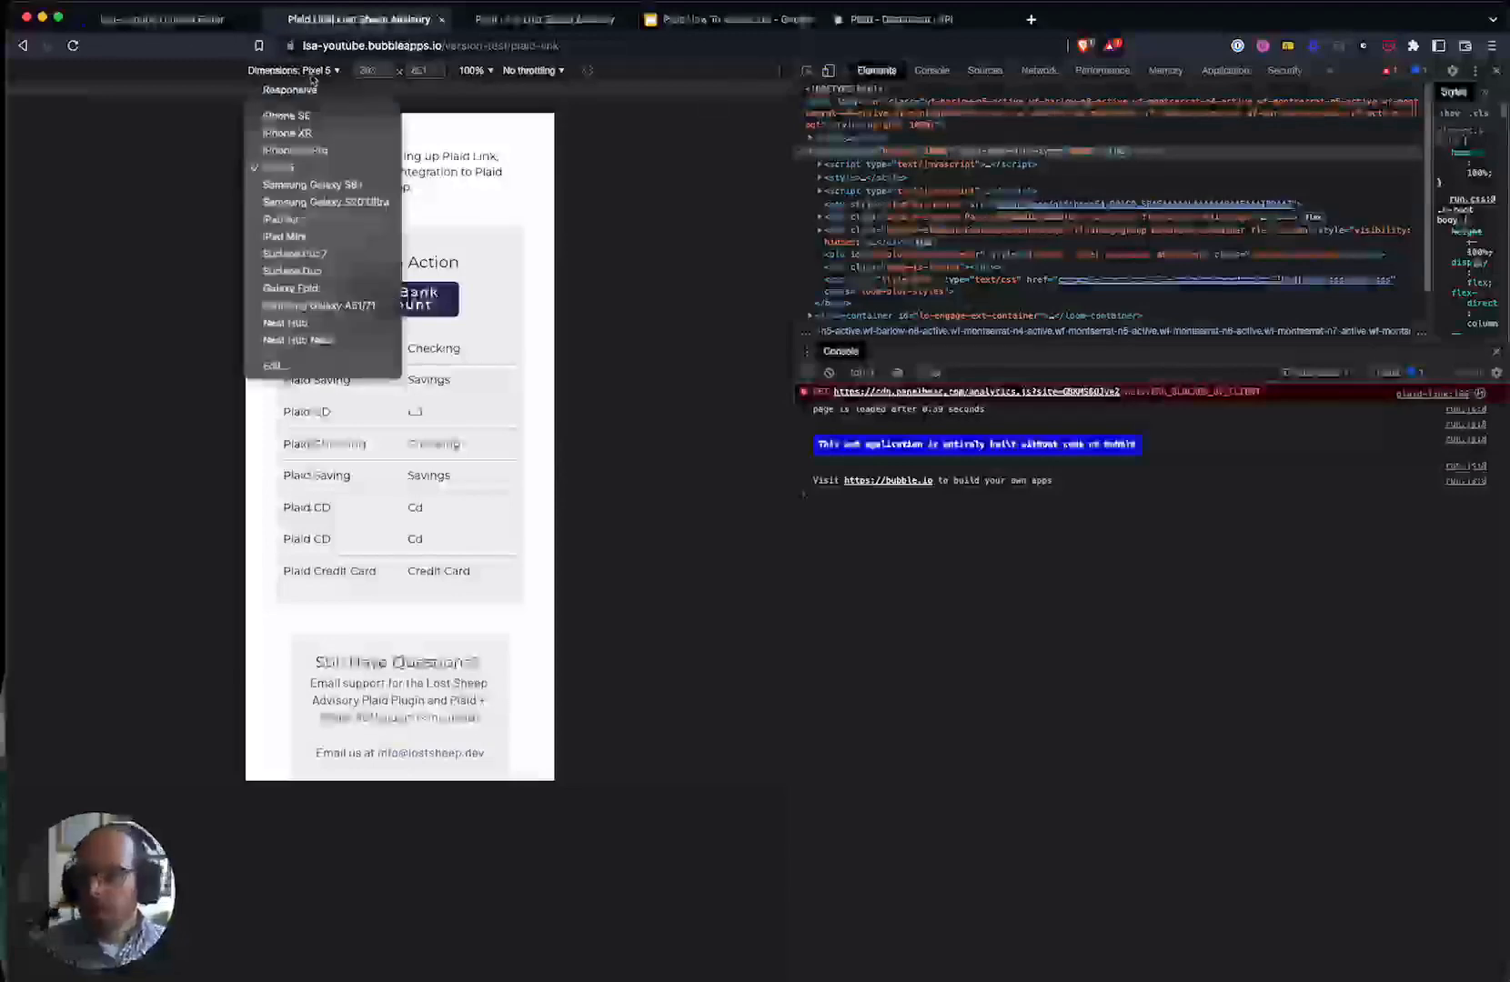
pyautogui.click(650, 337)
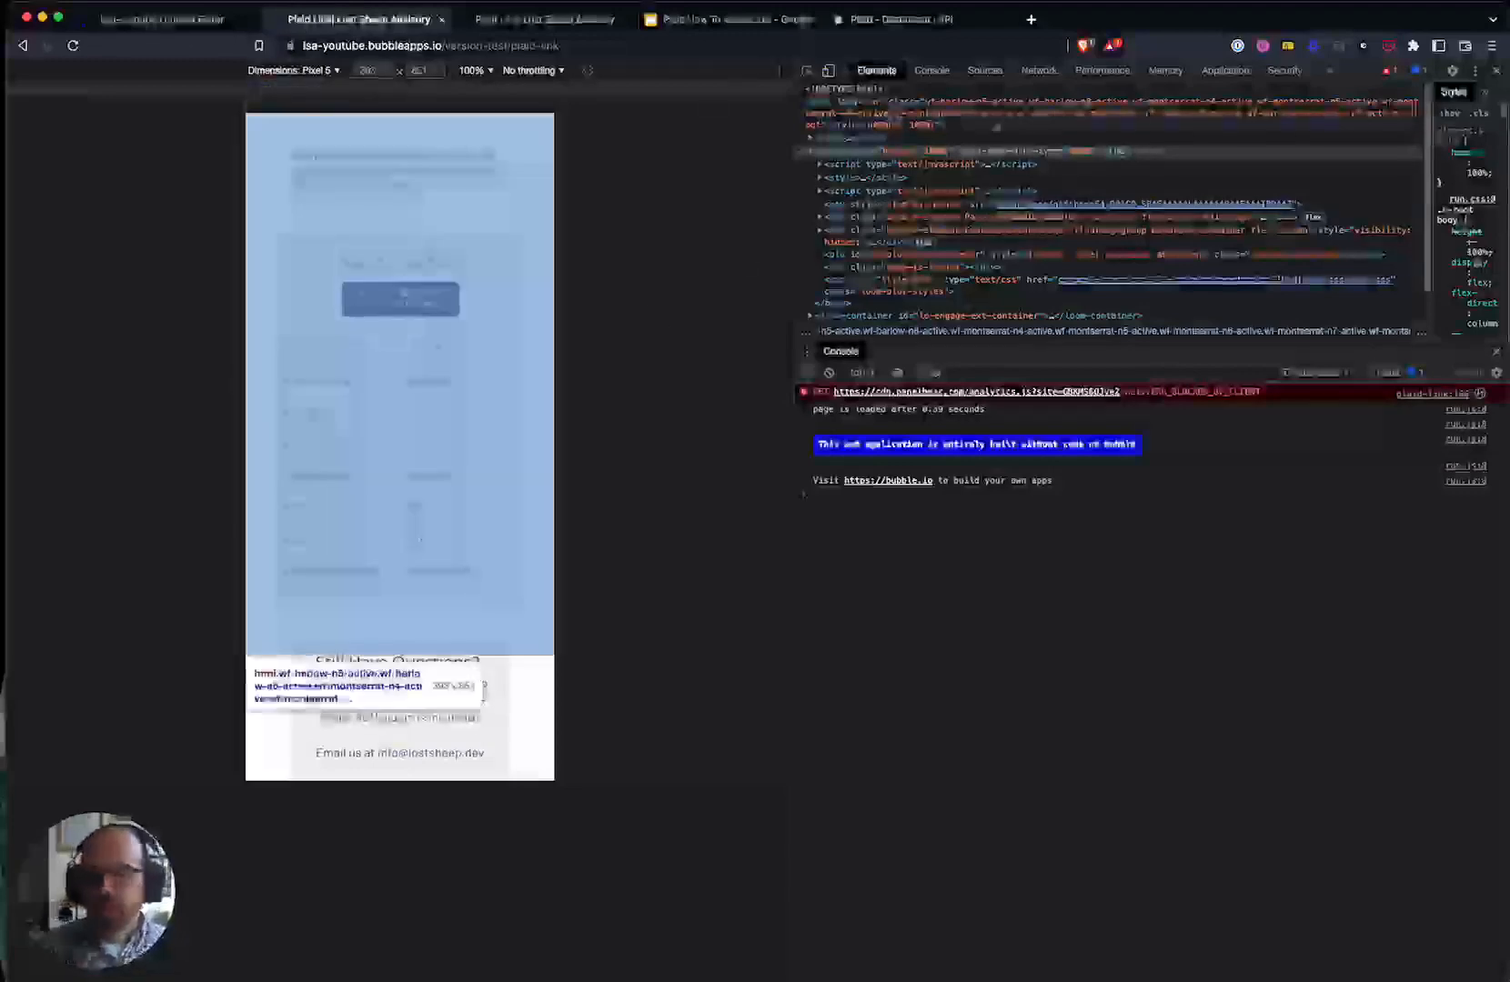
pyautogui.click(1495, 72)
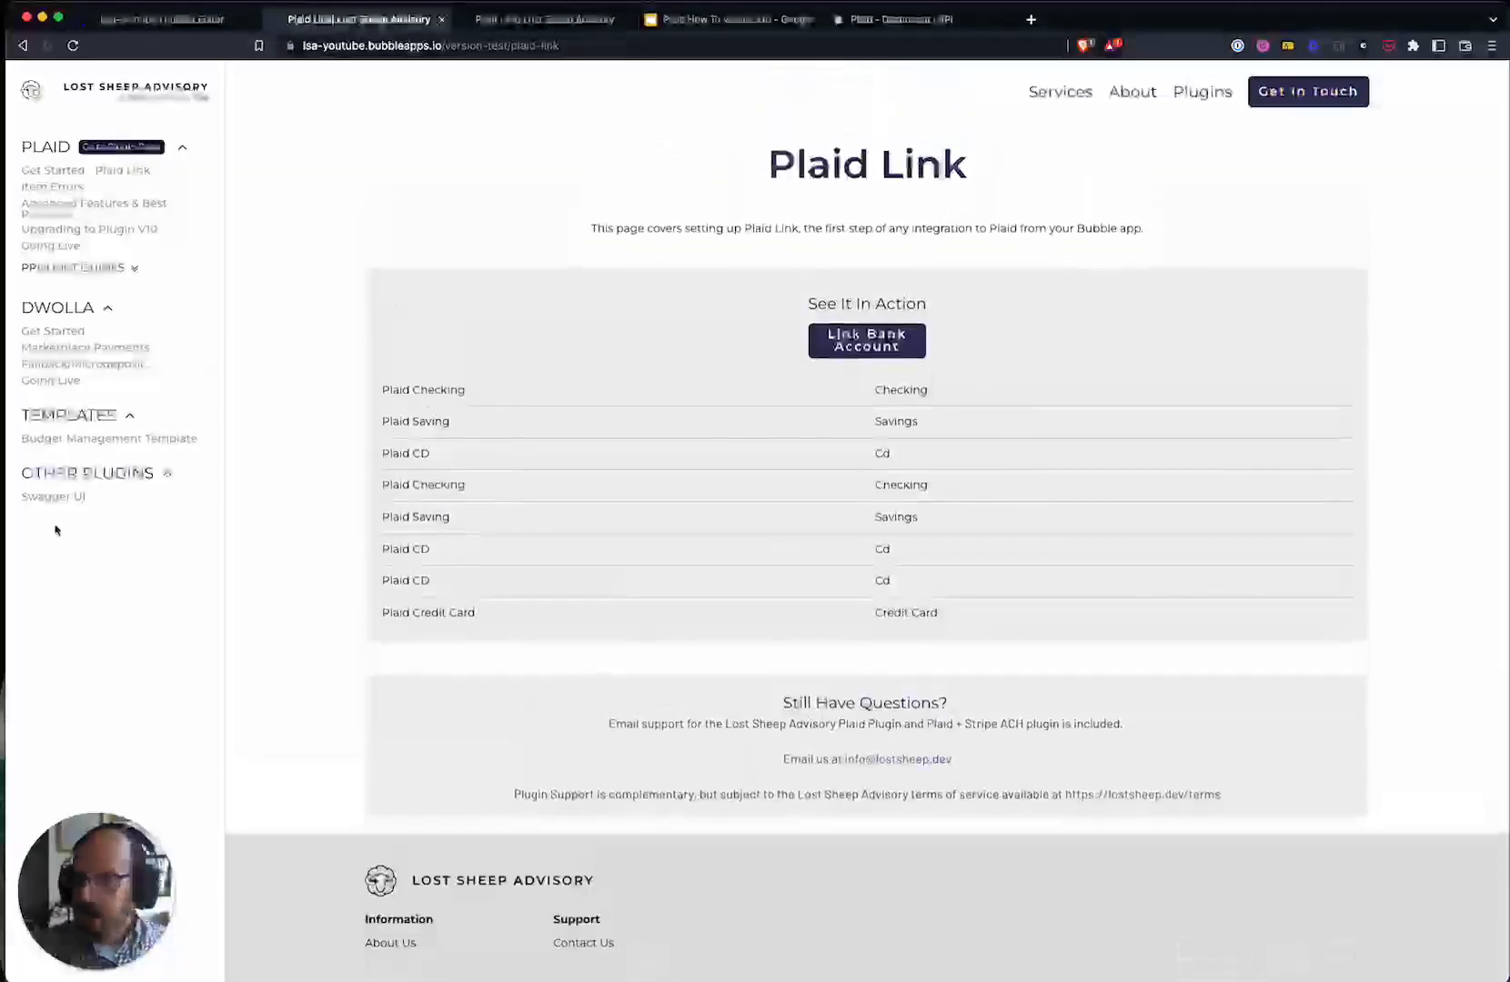
pyautogui.click(210, 18)
# - Show the plaid-link page's 'Plaid Link is successful' workflow and inspect its Step 5 create-account schedule
pyautogui.click(28, 167)
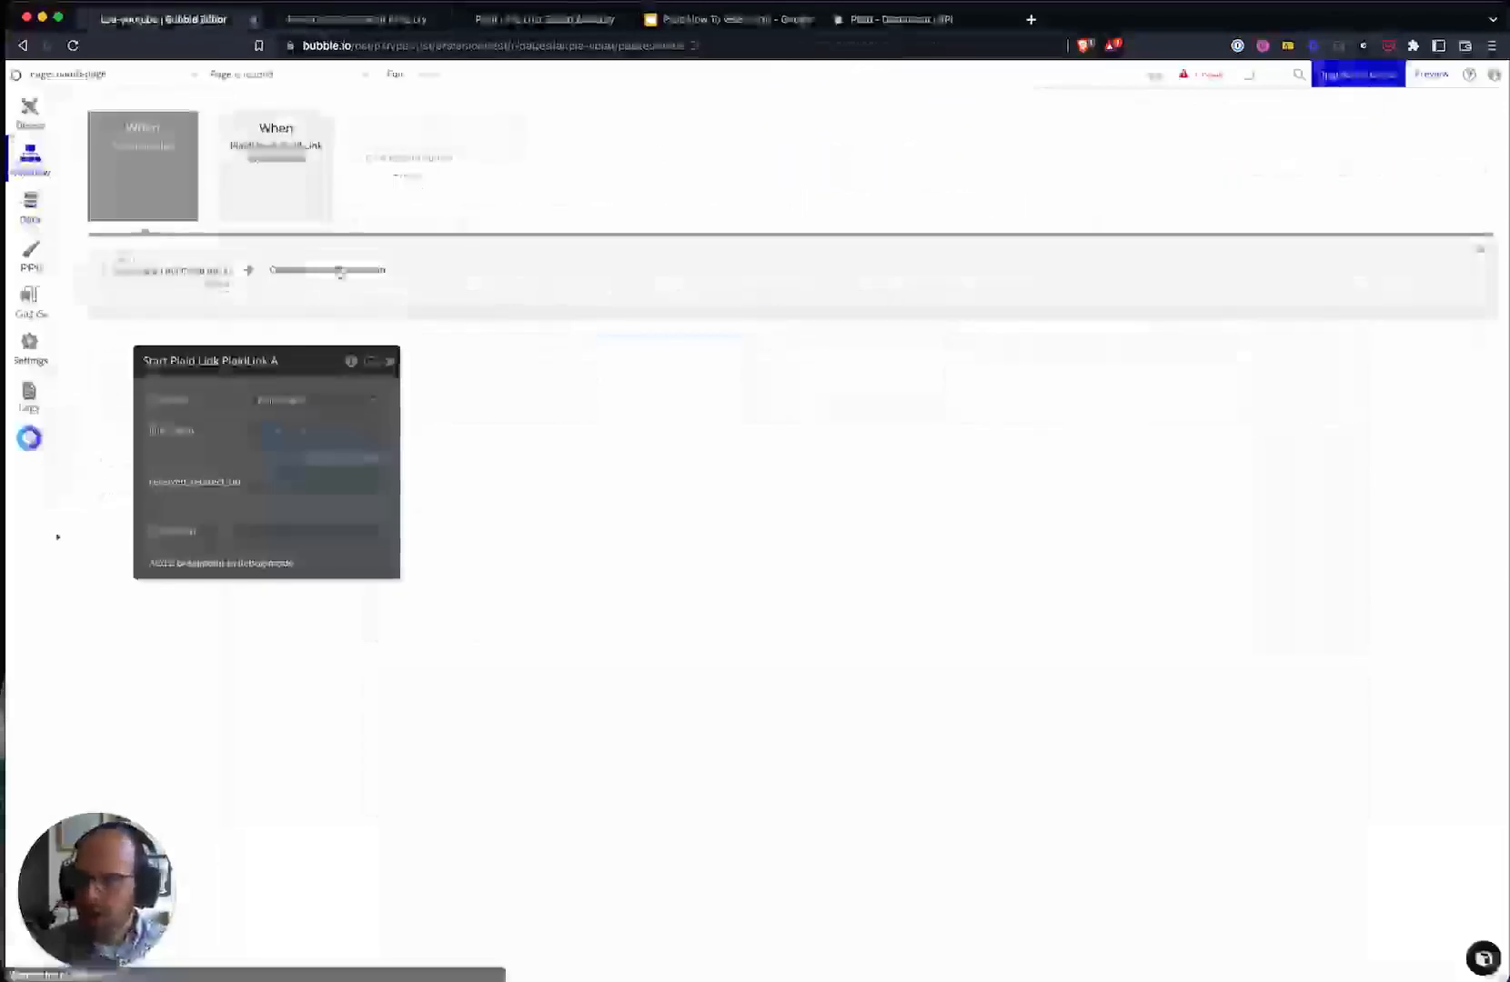
pyautogui.click(271, 190)
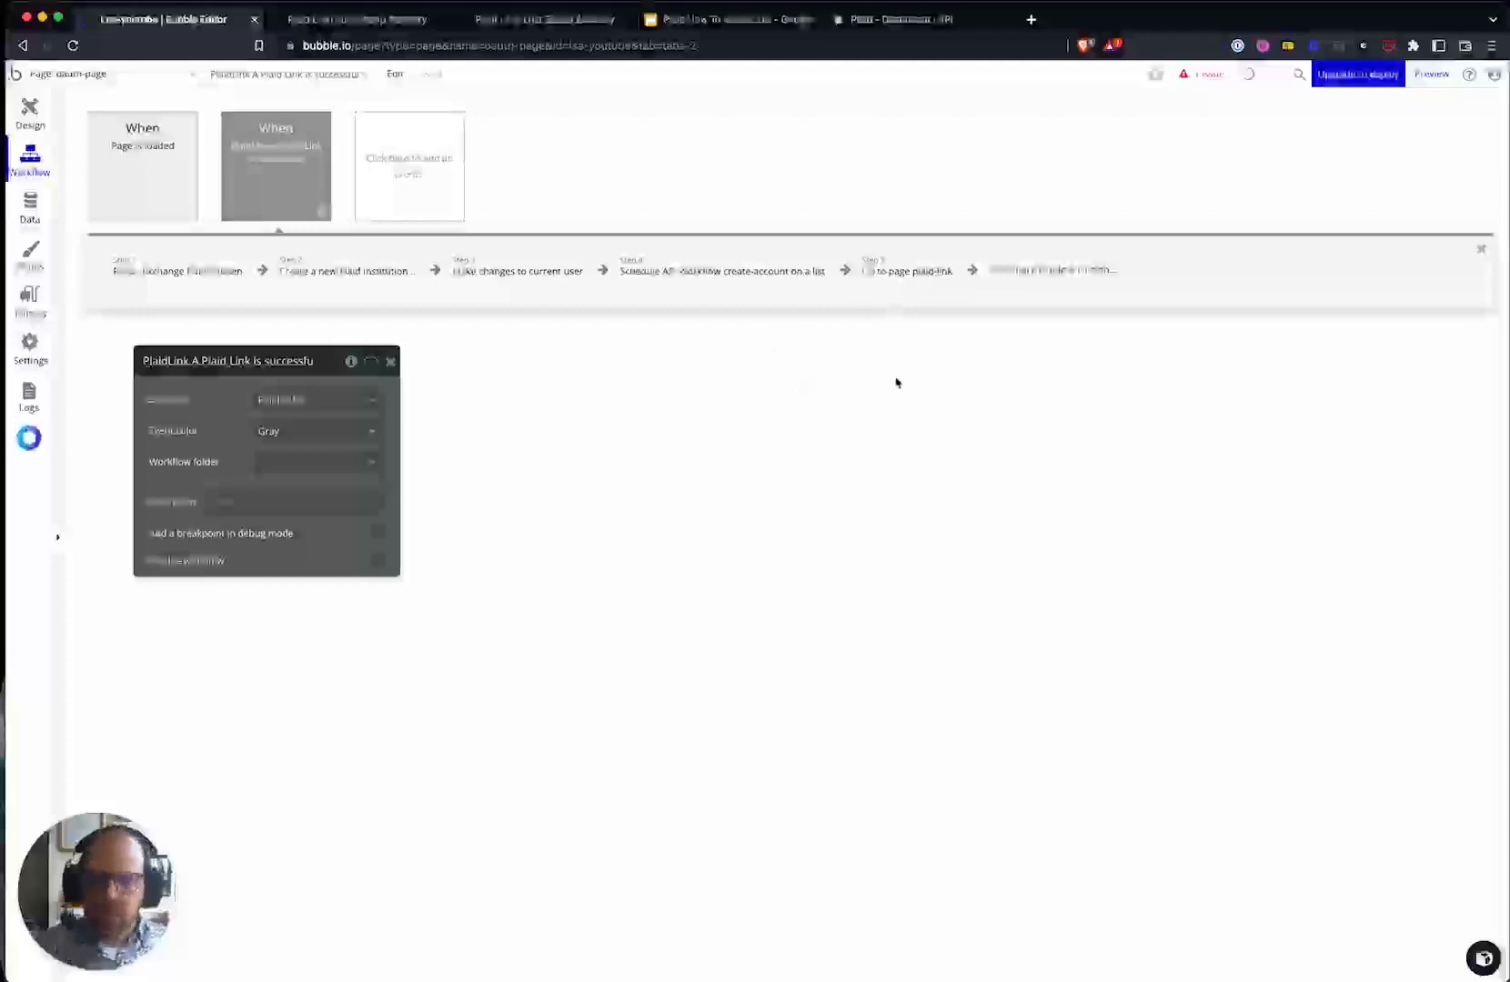
pyautogui.click(144, 74)
pyautogui.click(85, 145)
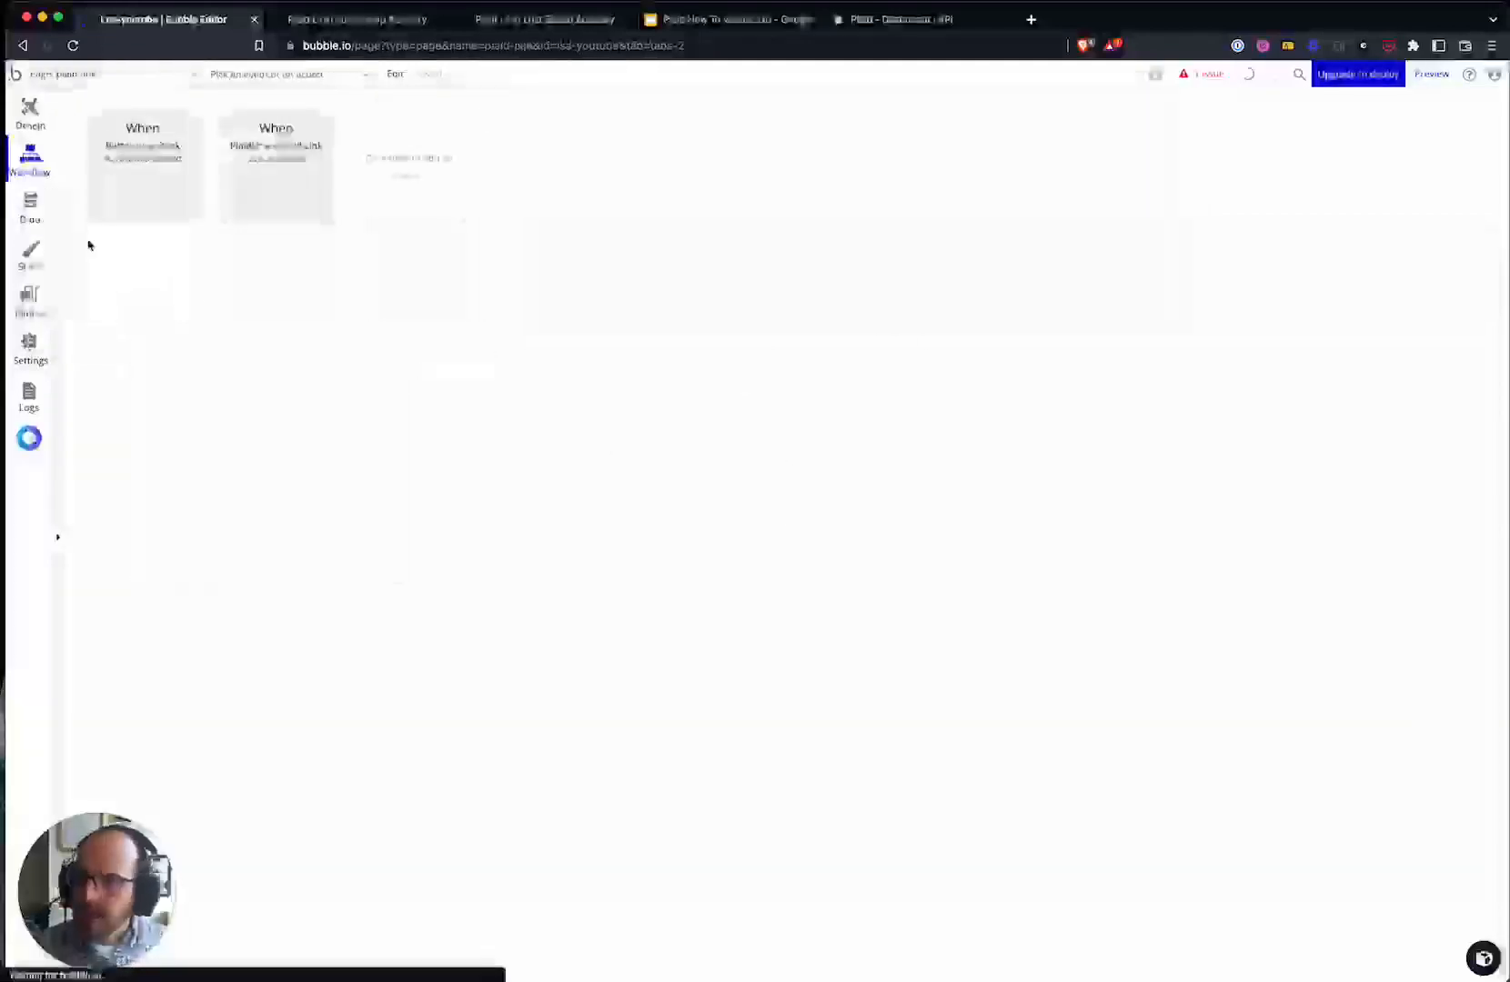
pyautogui.click(269, 134)
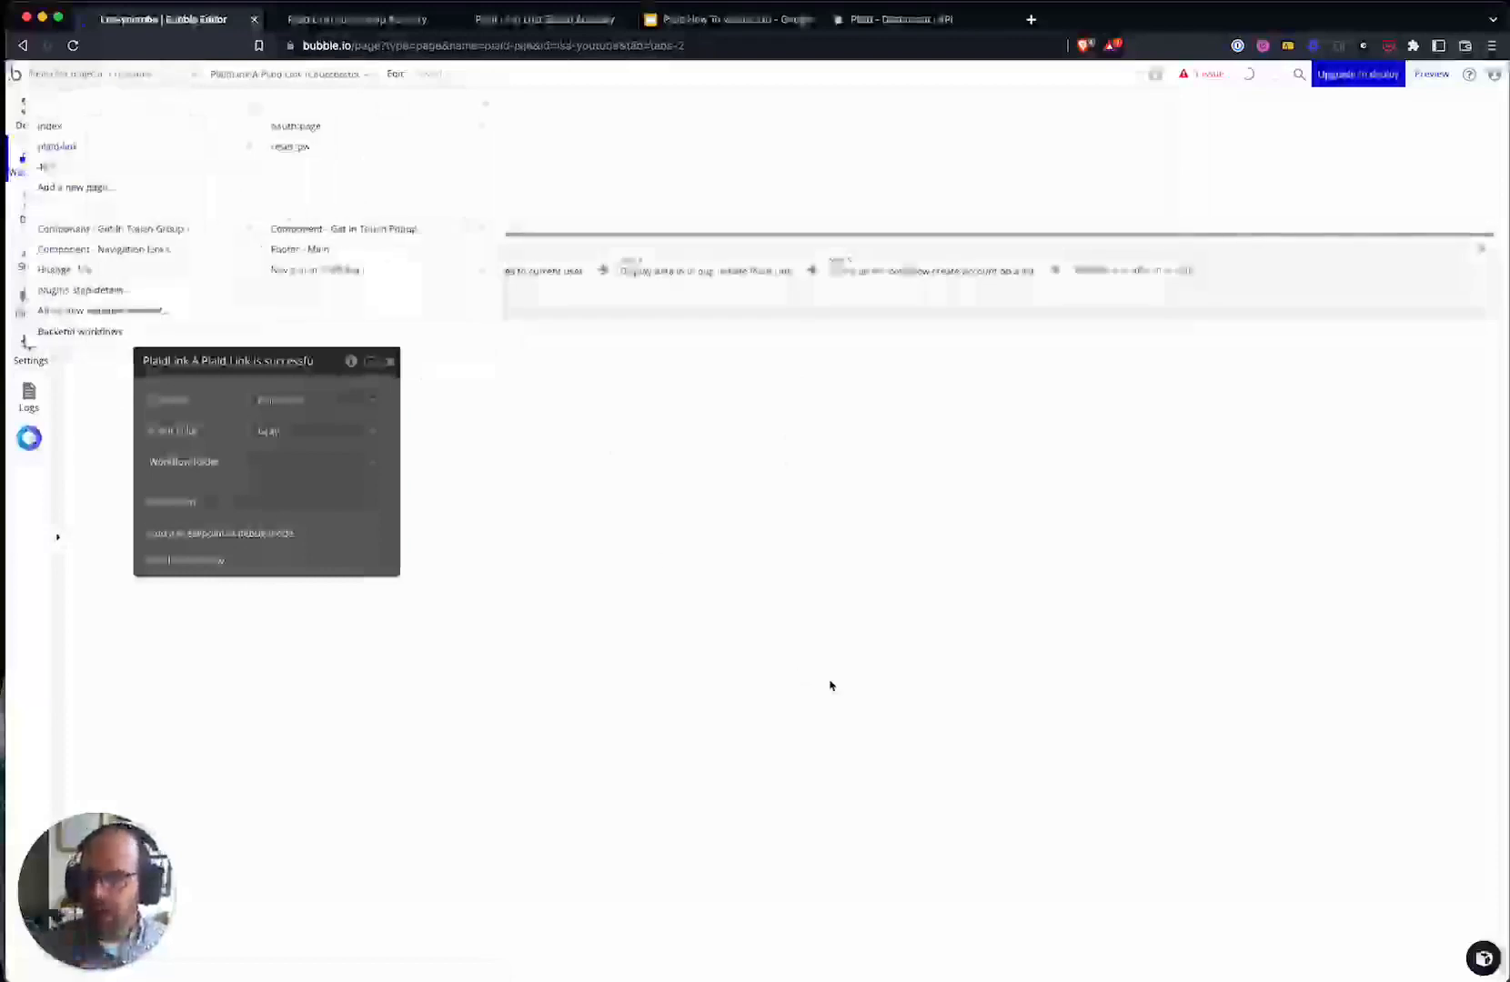
pyautogui.click(828, 682)
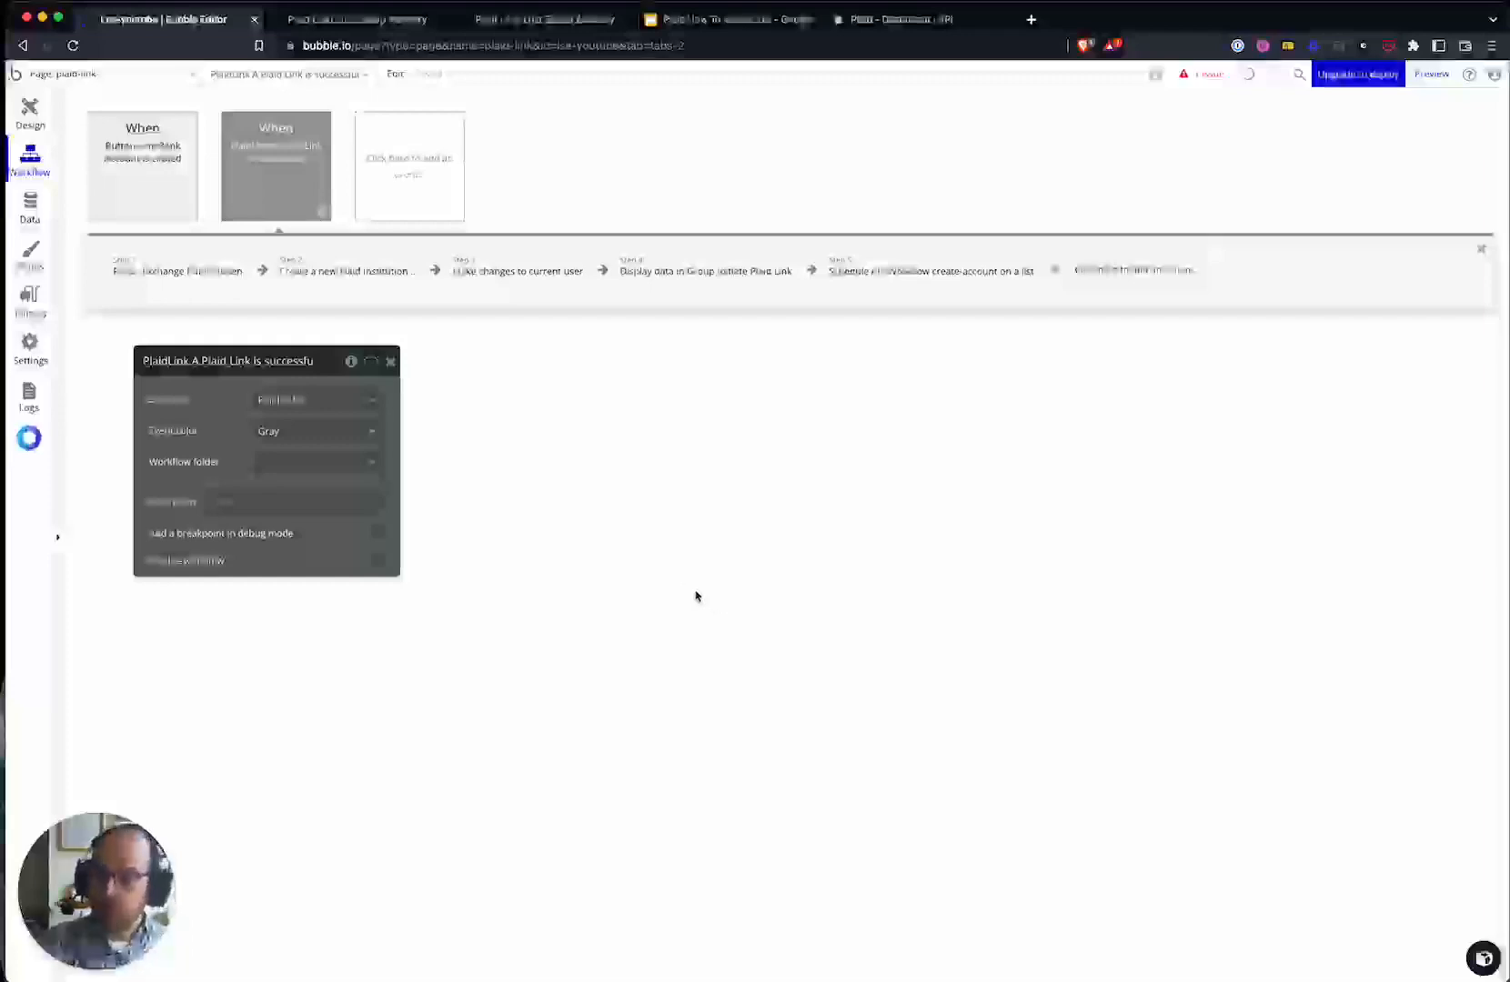
pyautogui.click(958, 284)
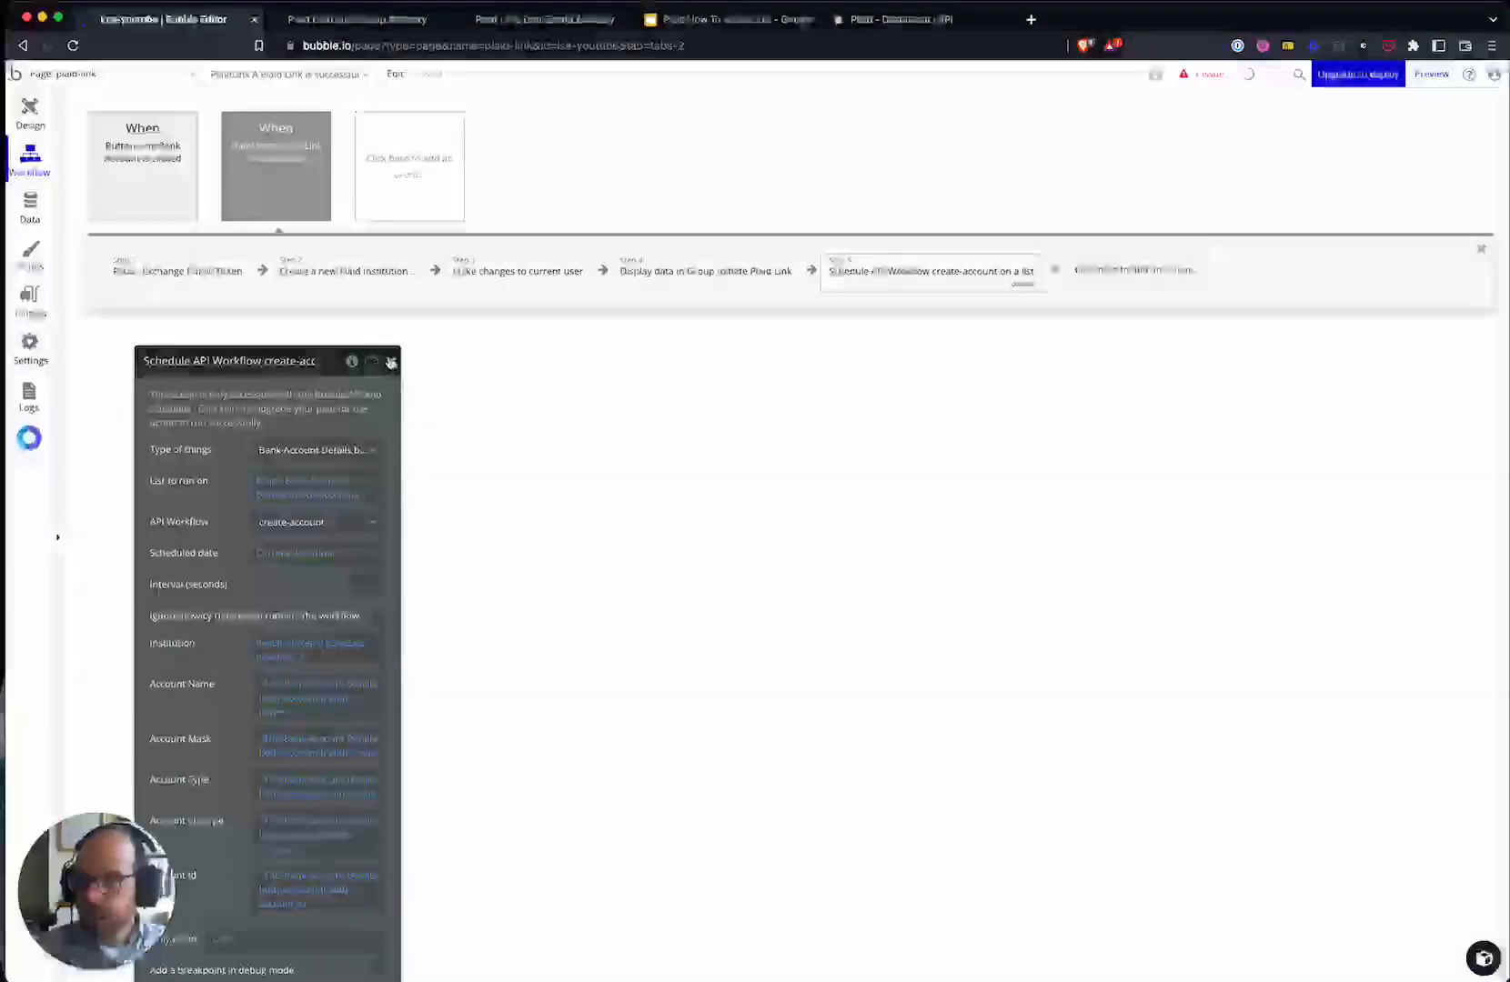
pyautogui.click(391, 361)
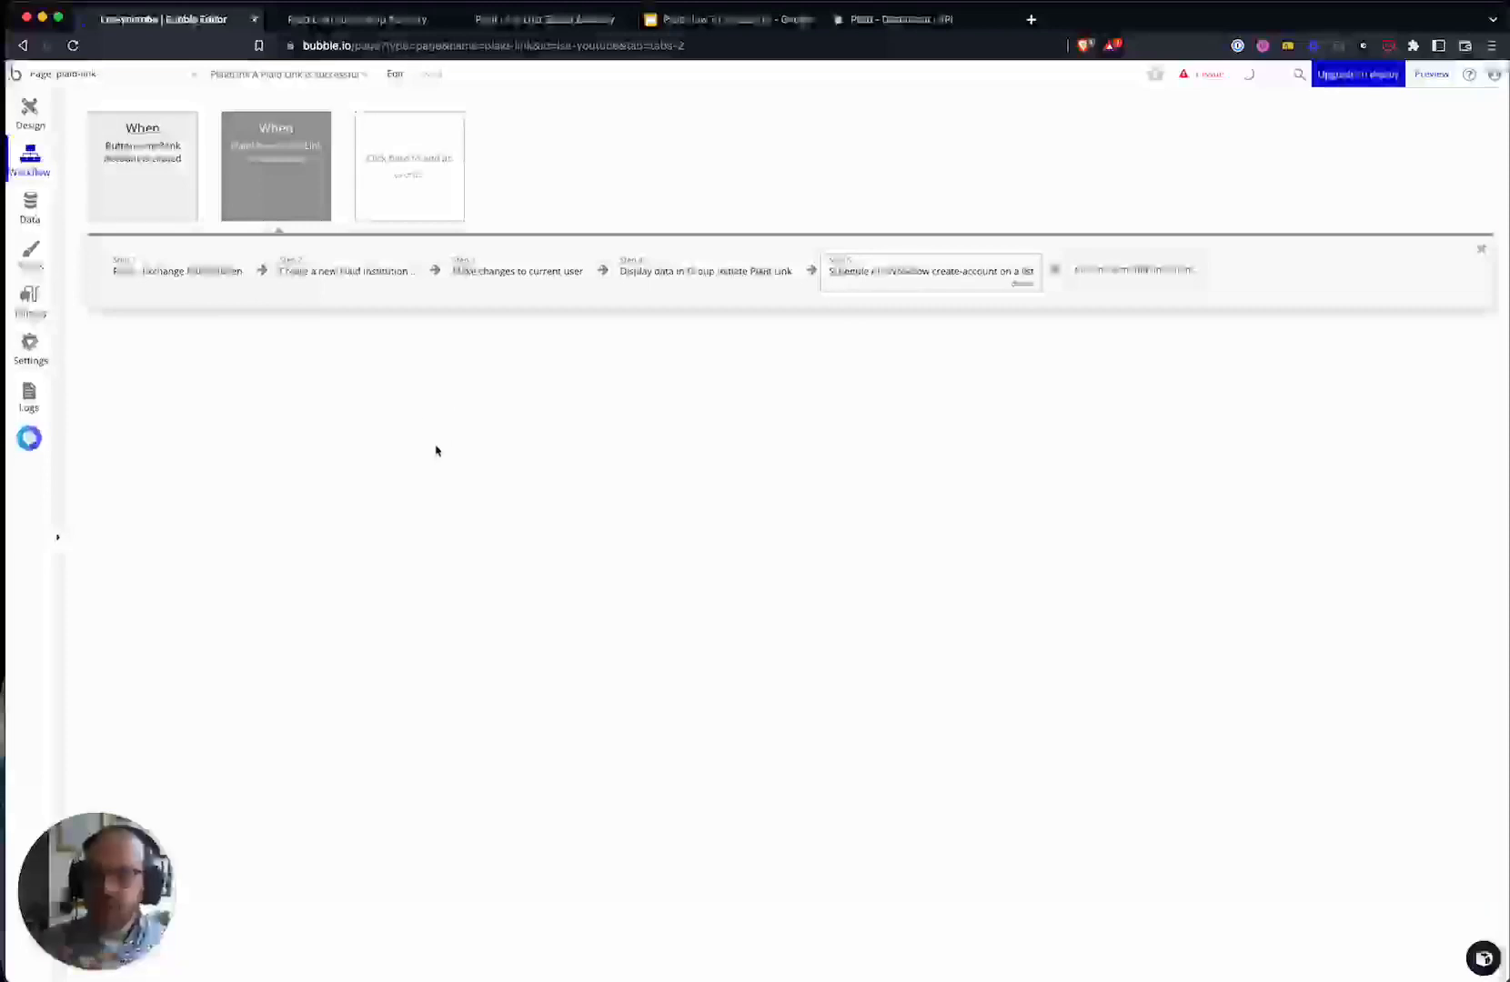
# - Open Create Link Token in the Link Bank Account workflow and inspect its callback URL
pyautogui.click(165, 186)
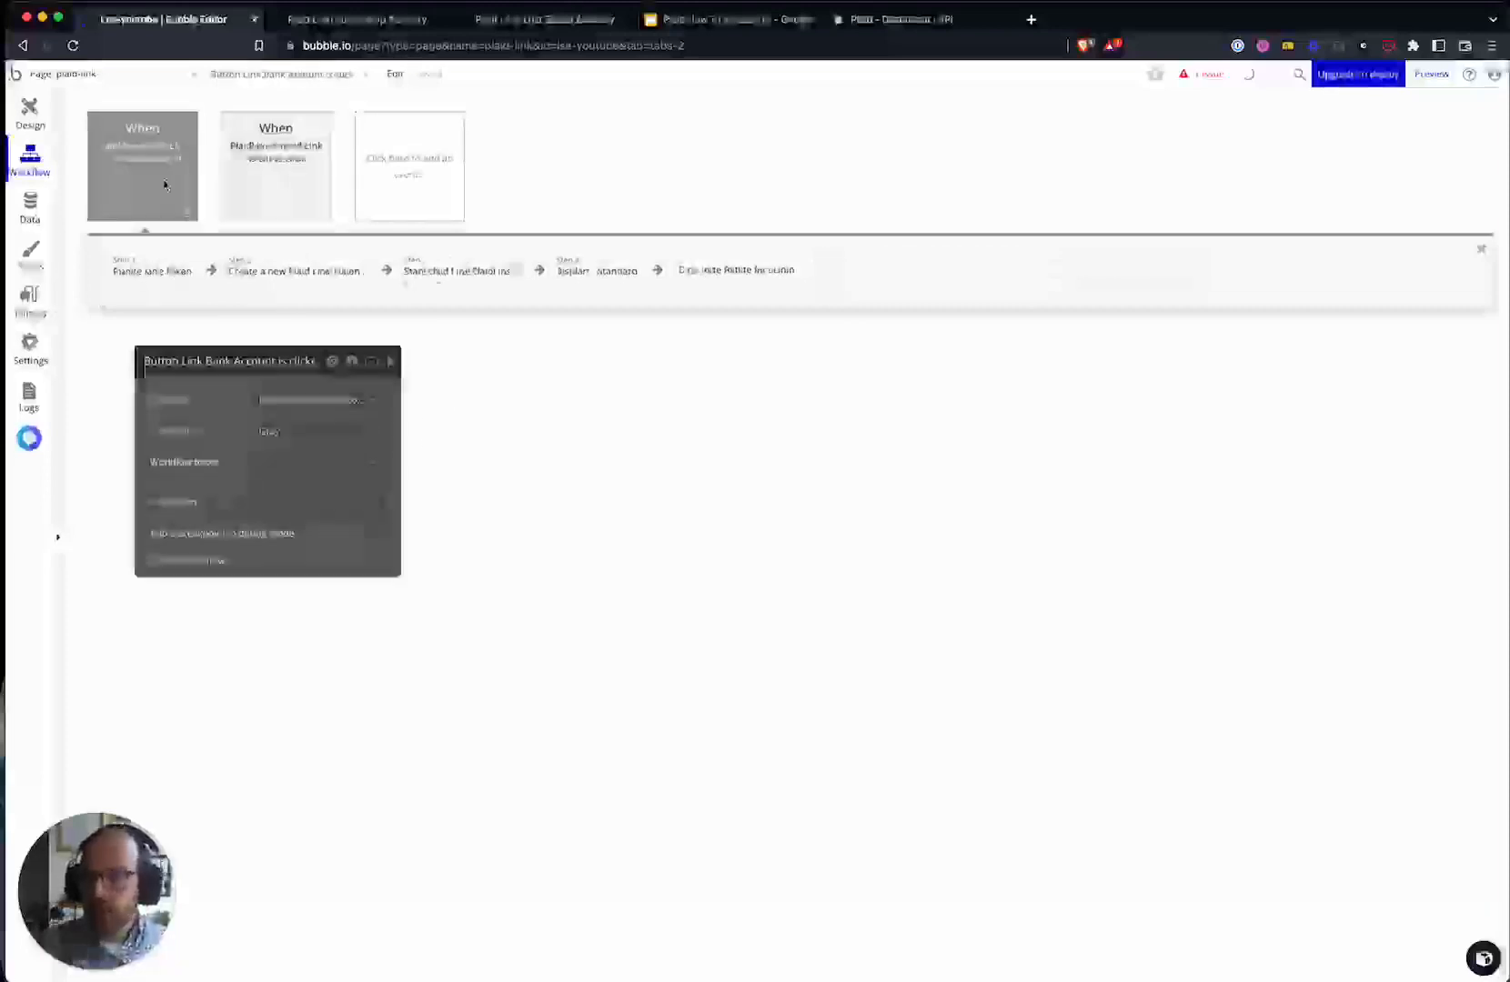
pyautogui.click(161, 287)
pyautogui.moveTo(209, 529); pyautogui.dragTo(392, 314)
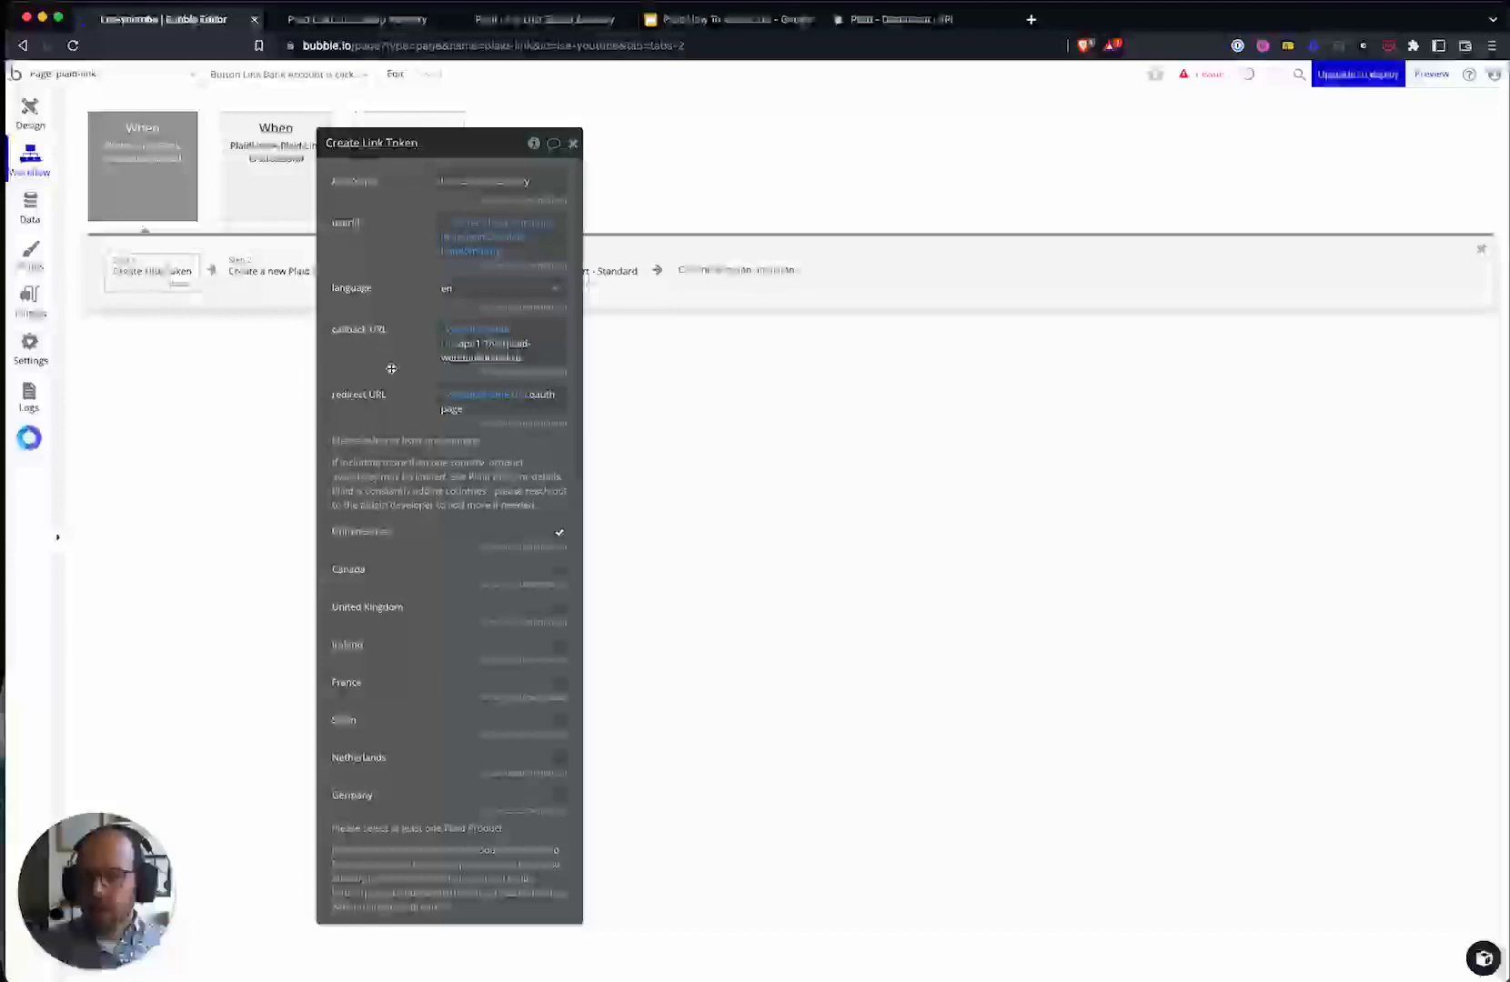
pyautogui.moveTo(396, 357); pyautogui.dragTo(421, 352)
pyautogui.click(527, 356)
pyautogui.click(396, 357)
# - Open the issue checker, move its panel aside, and view the live Plaid Link page
pyautogui.click(1198, 74)
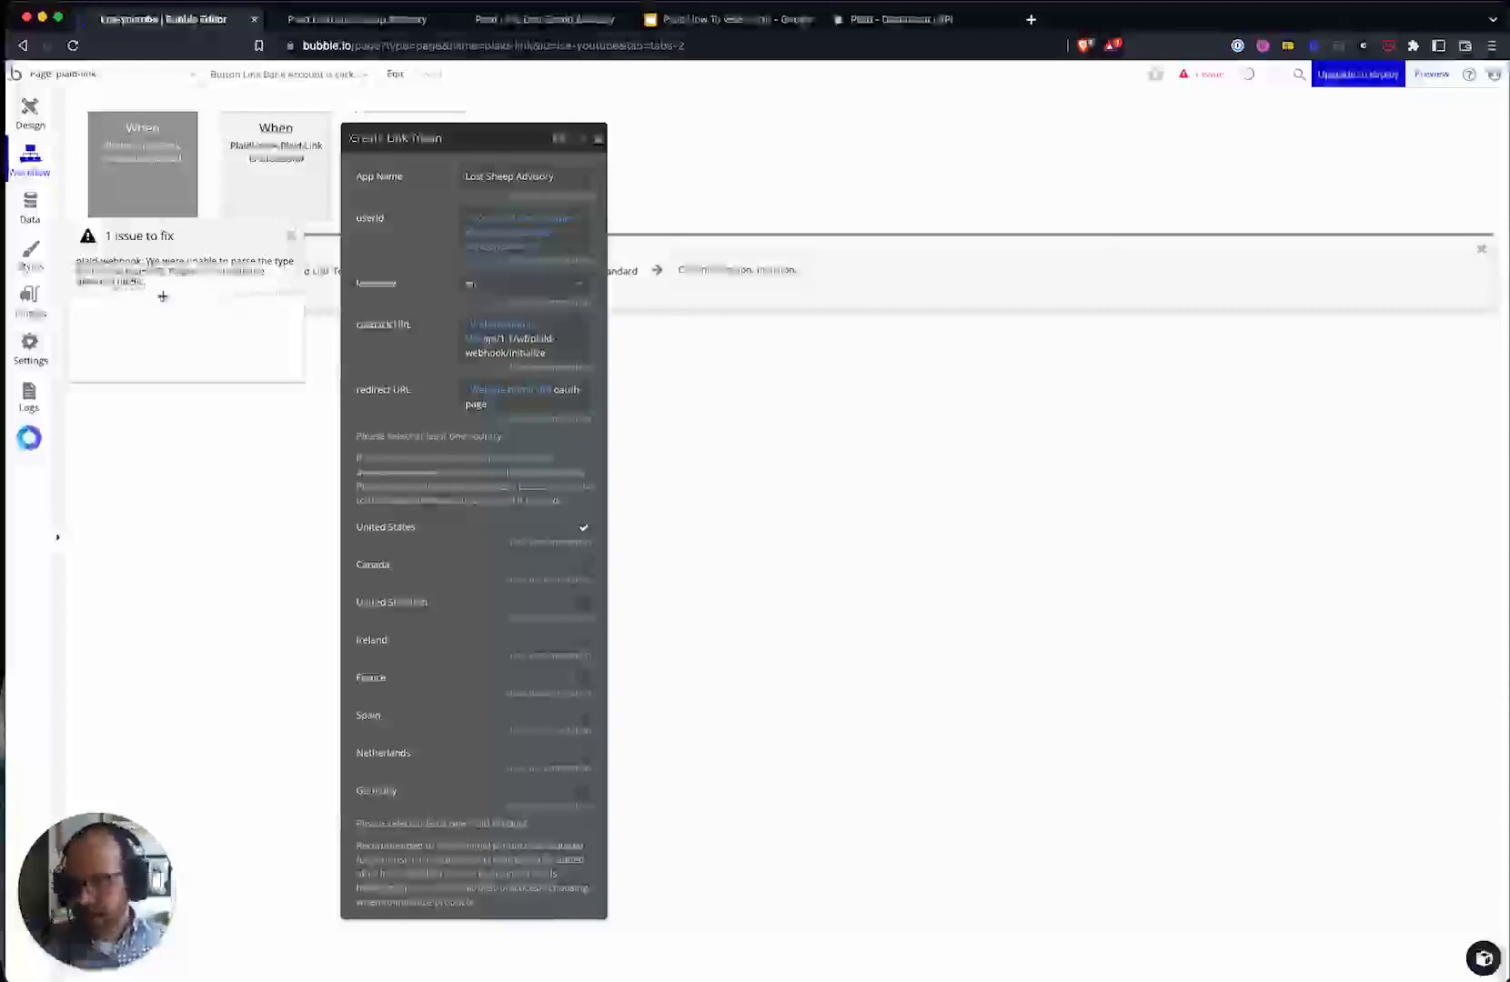
pyautogui.moveTo(198, 238); pyautogui.dragTo(242, 420)
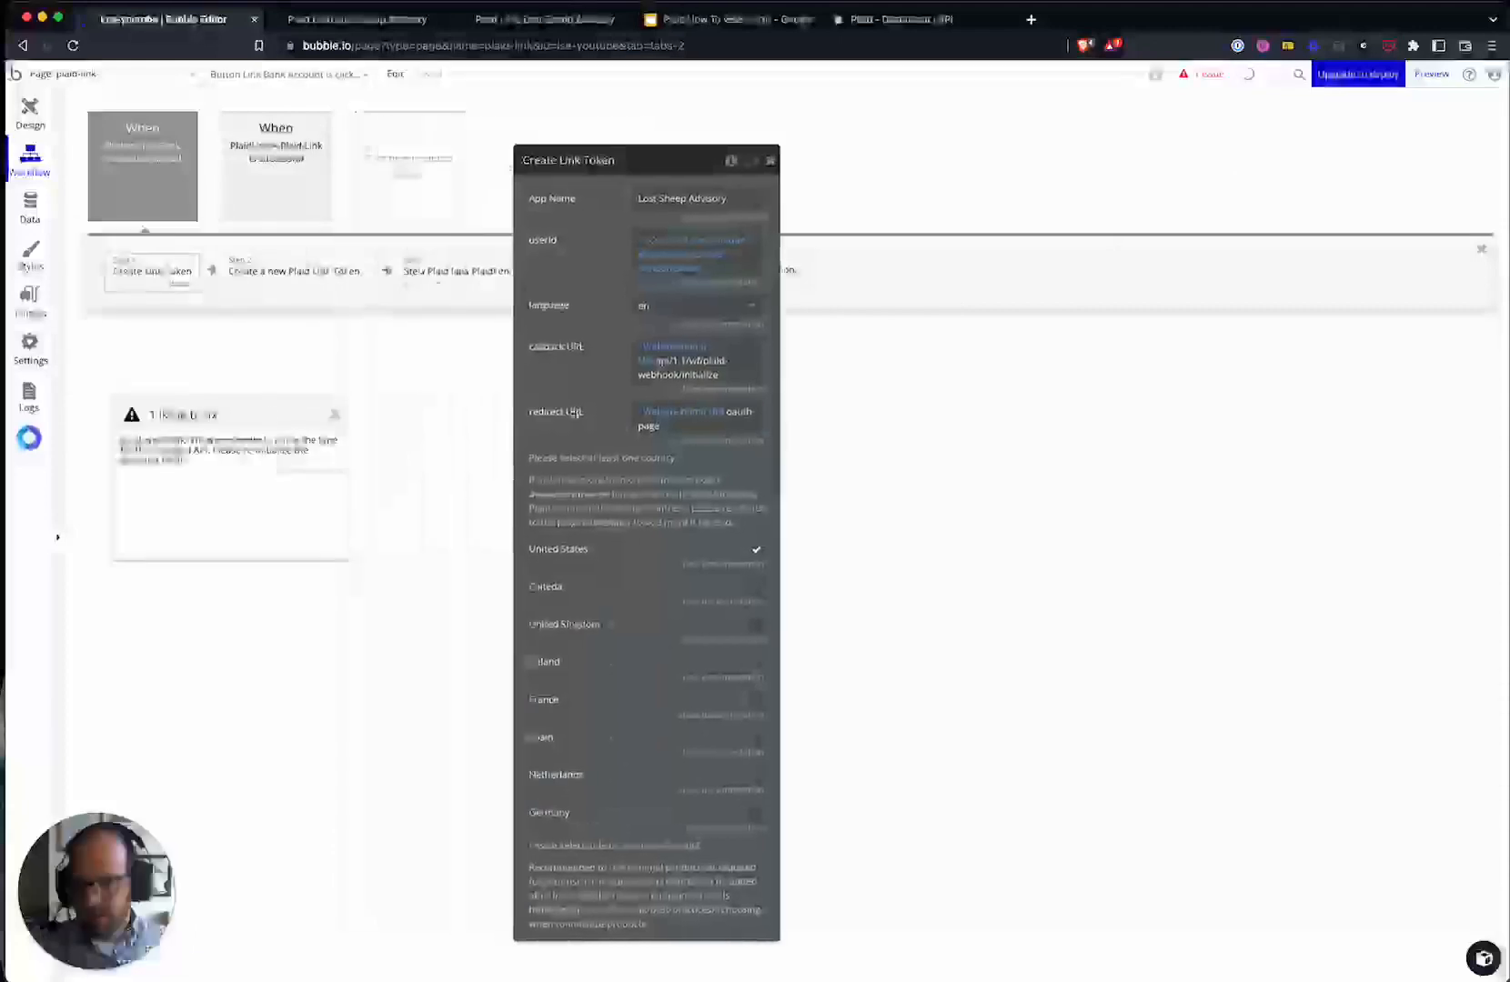
pyautogui.click(359, 20)
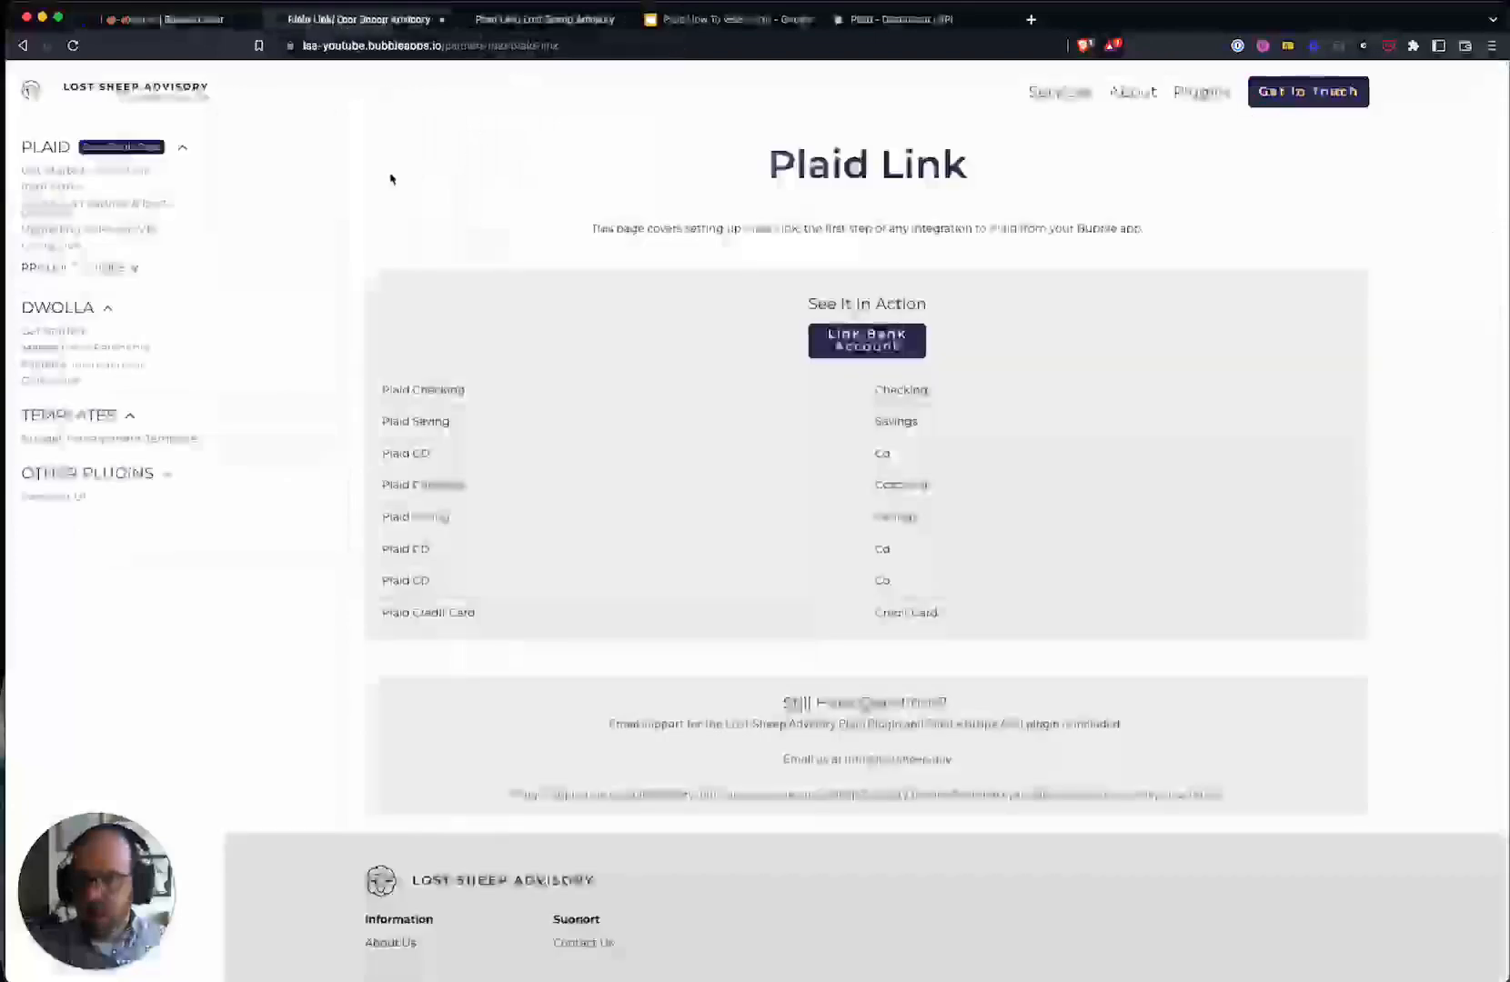
# - Open the plaid-webhook backend workflow and start Detect data on its initialize URL
pyautogui.click(186, 18)
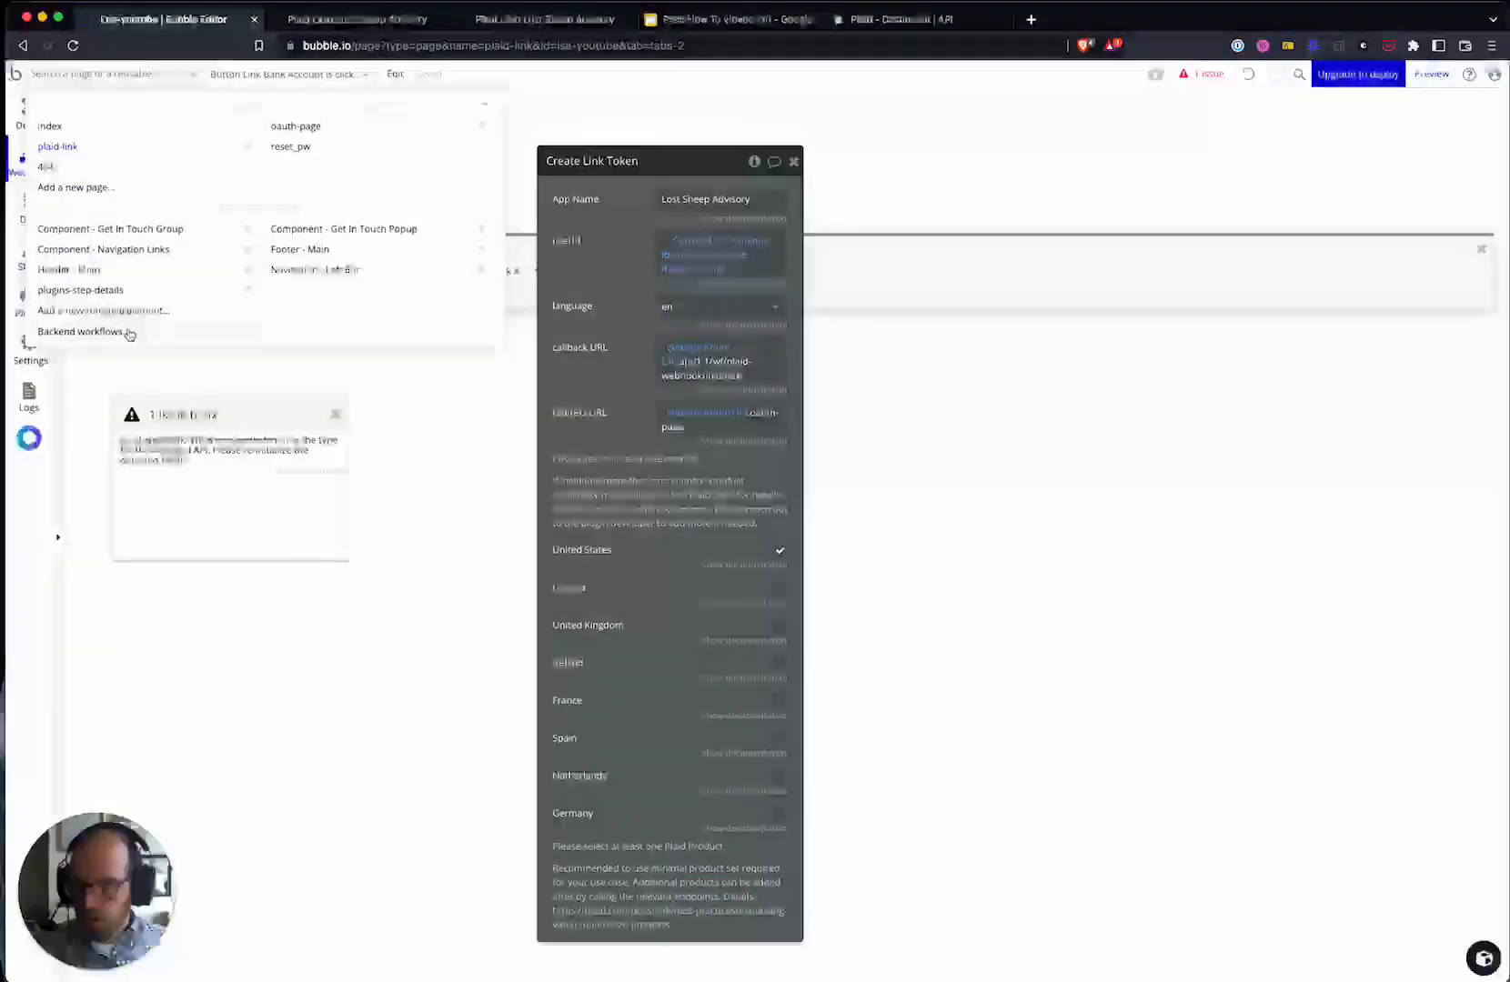
pyautogui.click(126, 331)
pyautogui.click(270, 143)
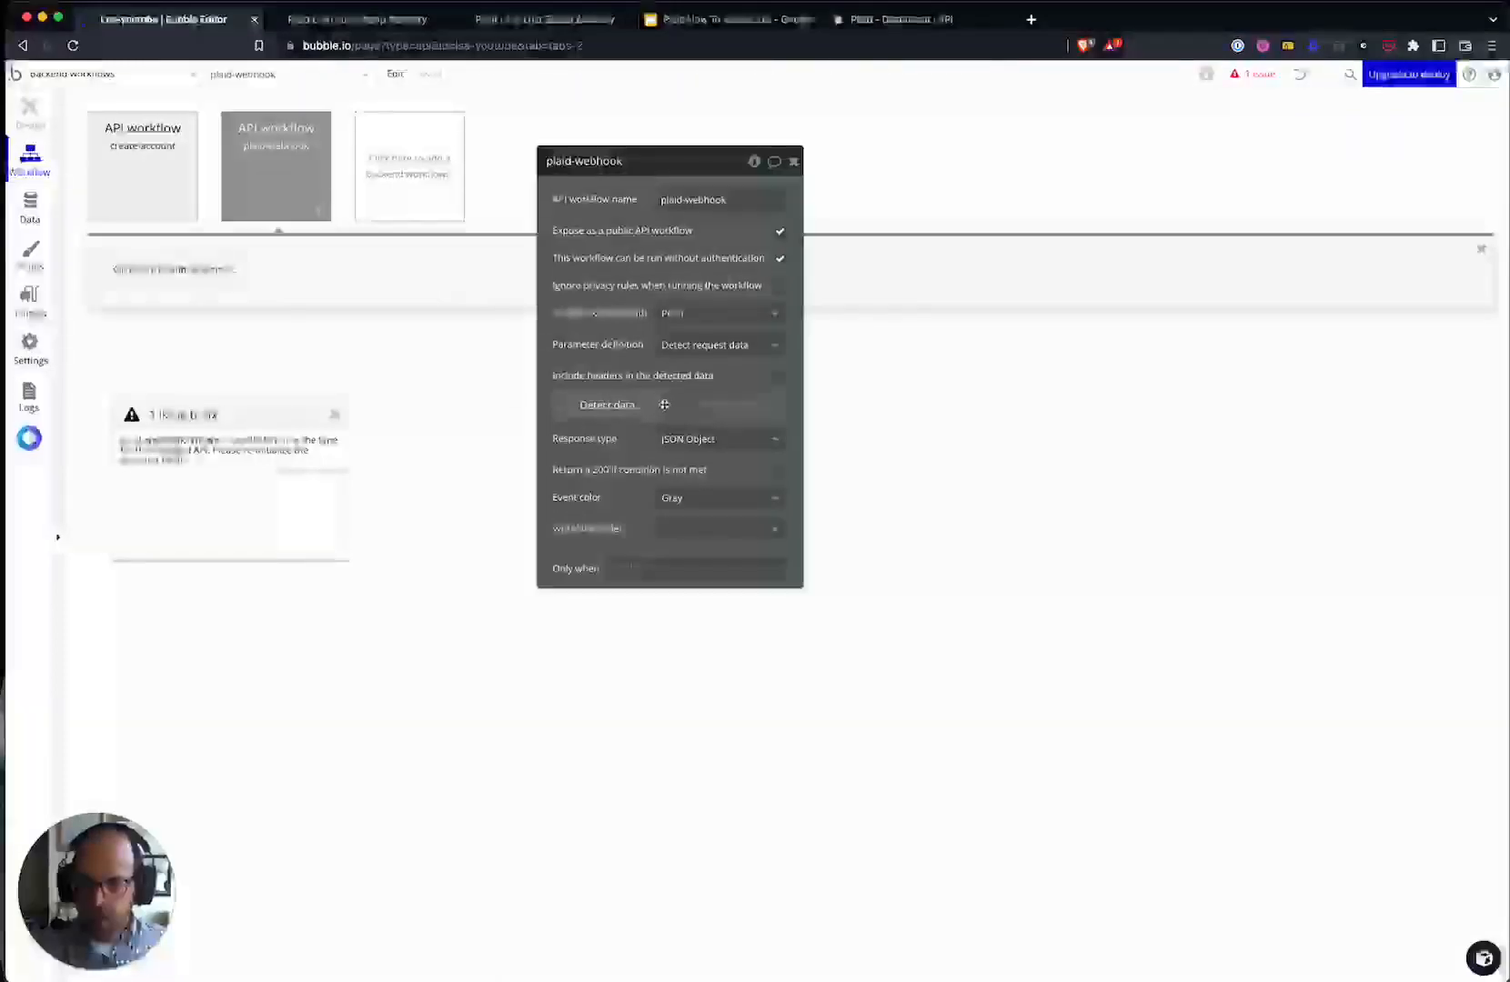
pyautogui.click(607, 405)
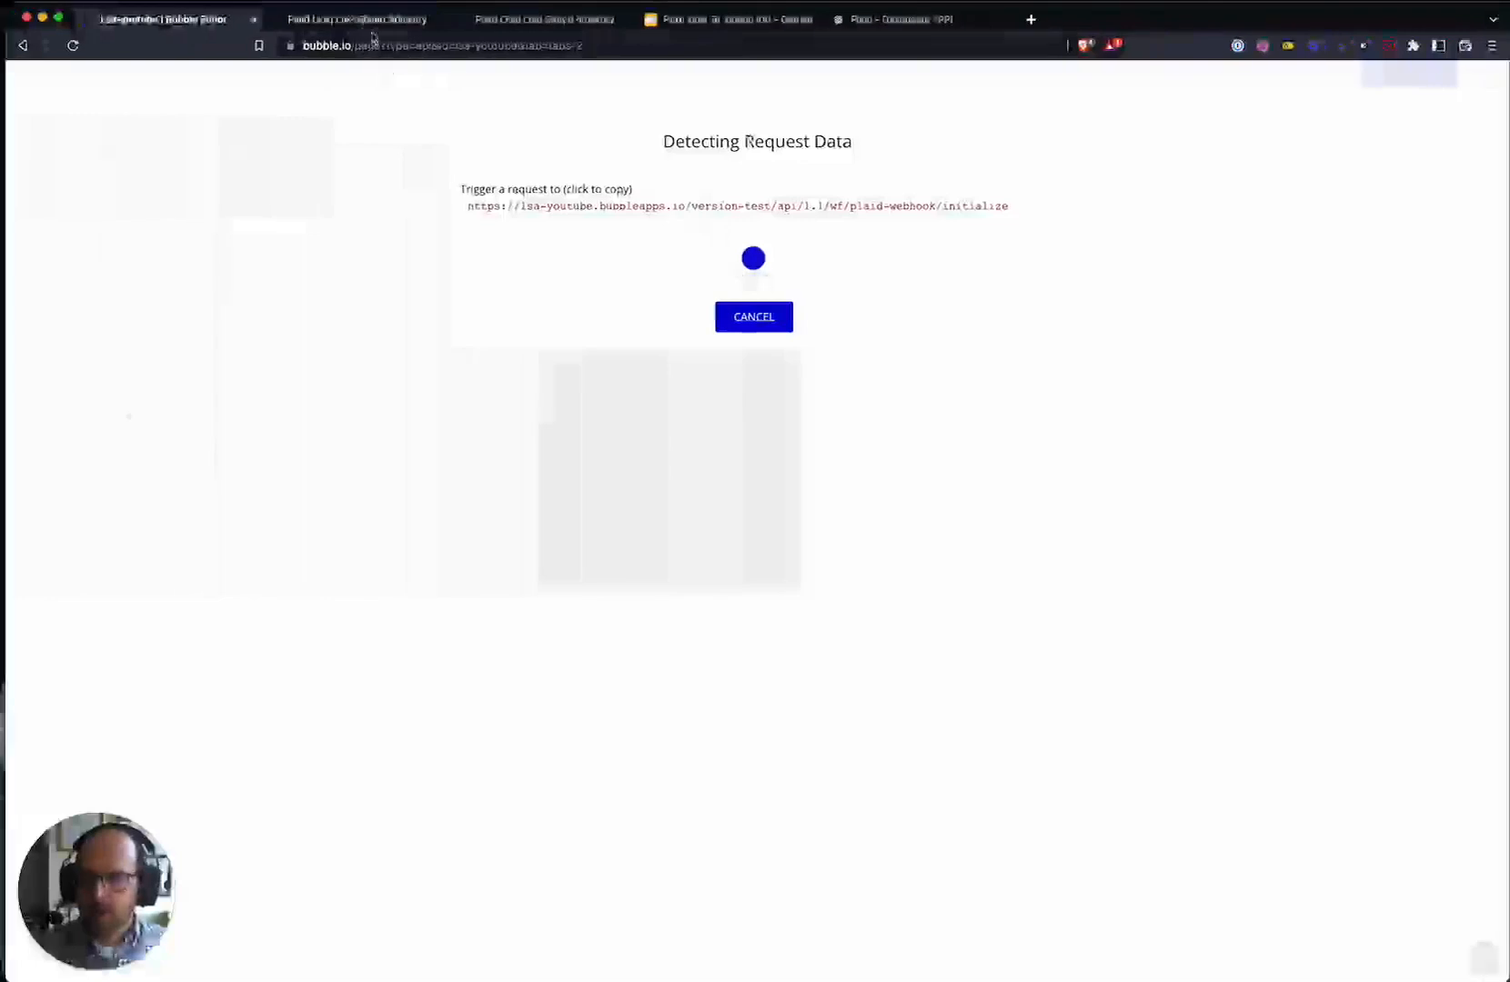
# - Reload the app, start Link Bank Account, pick Citizens Bank, and allow data sharing
pyautogui.click(372, 32)
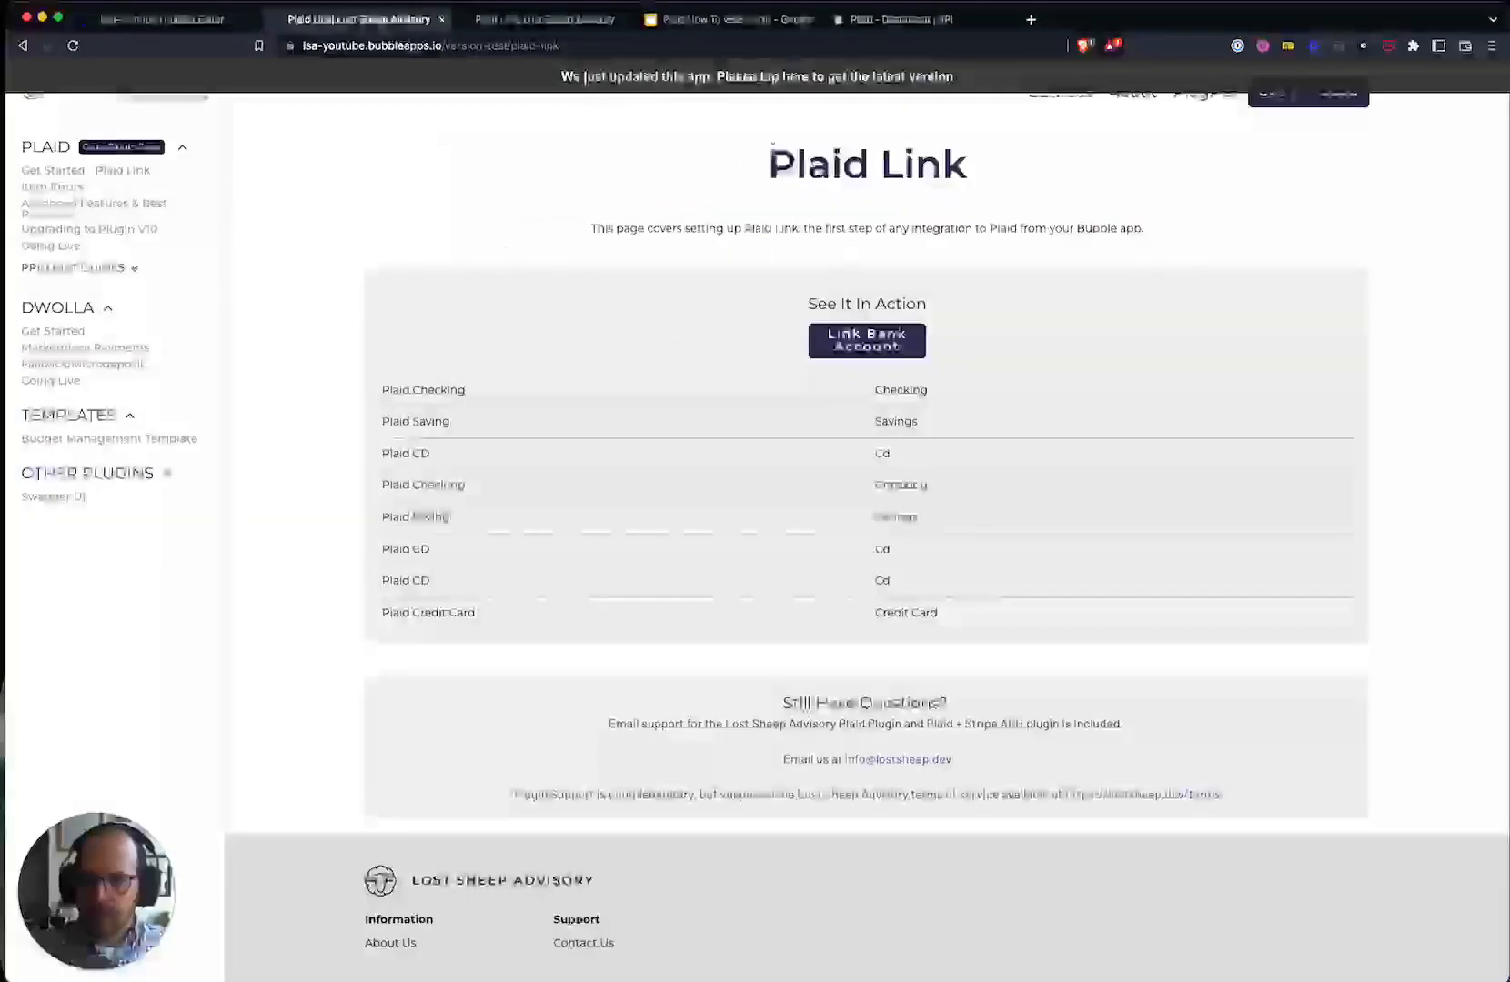
pyautogui.click(701, 76)
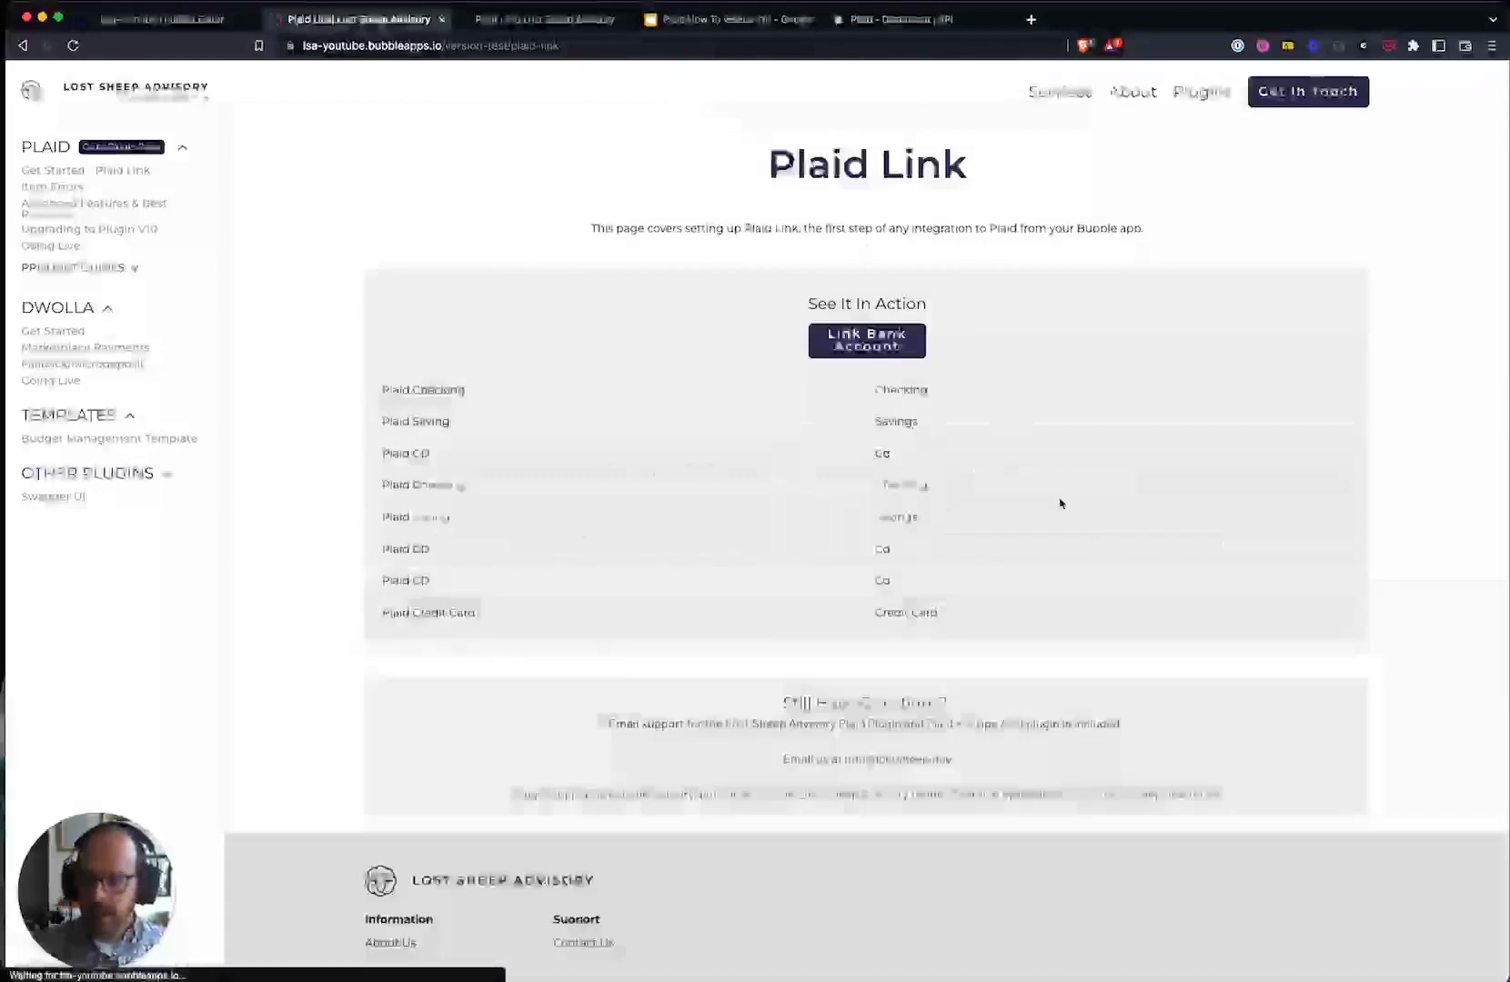
pyautogui.click(866, 340)
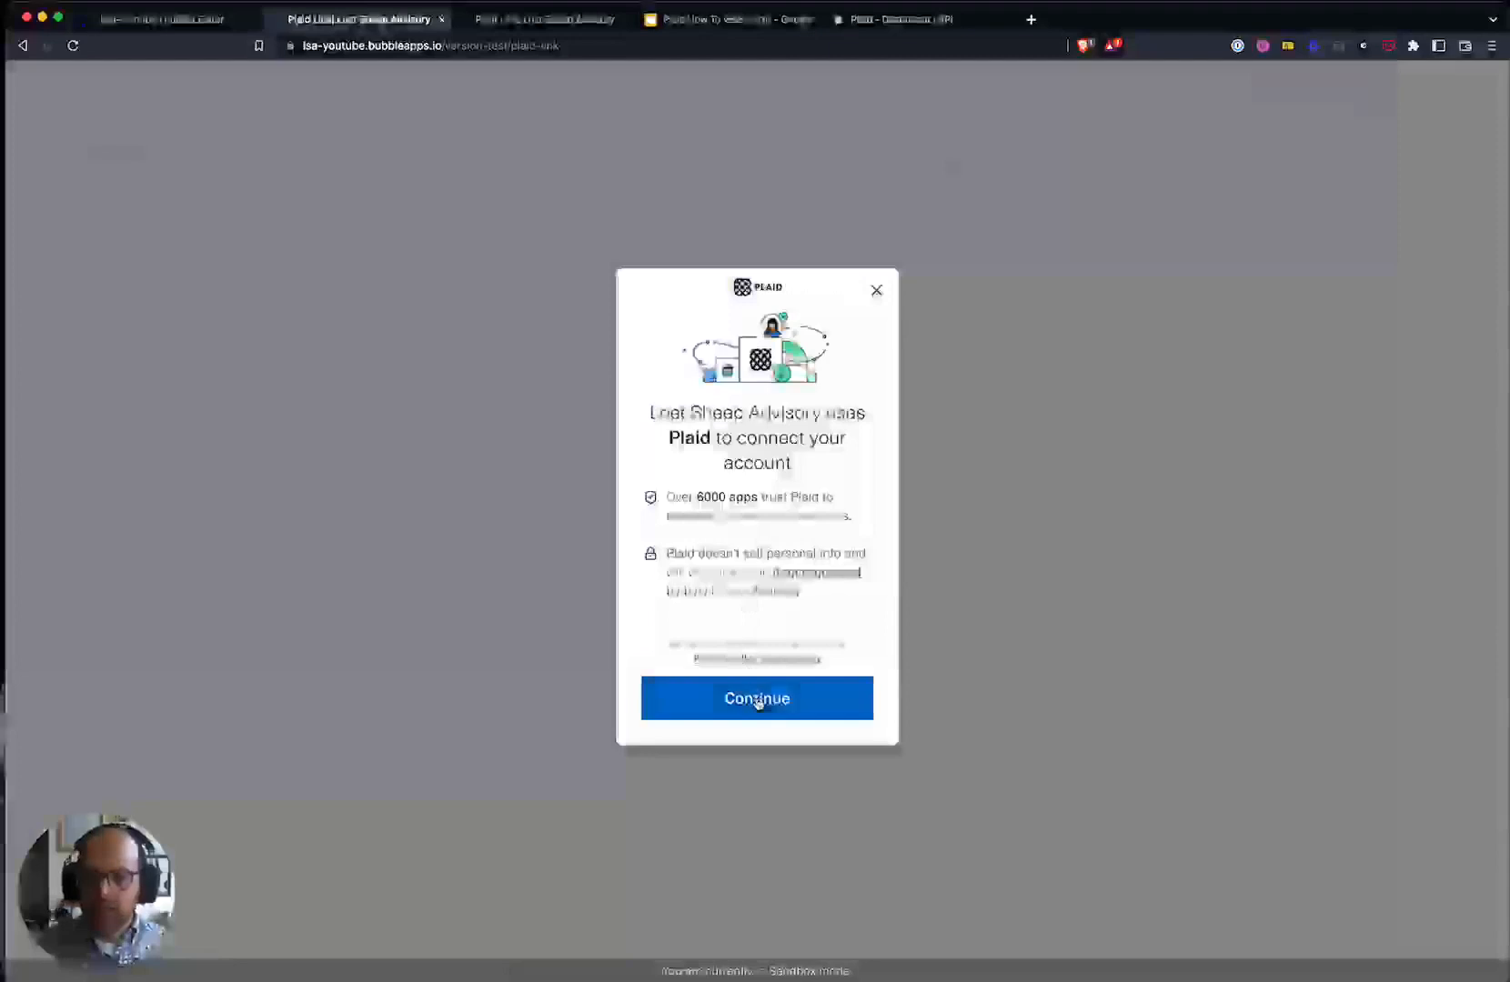
pyautogui.click(756, 698)
pyautogui.scroll(-2, 718, 627)
pyautogui.scroll(-5, 783, 651)
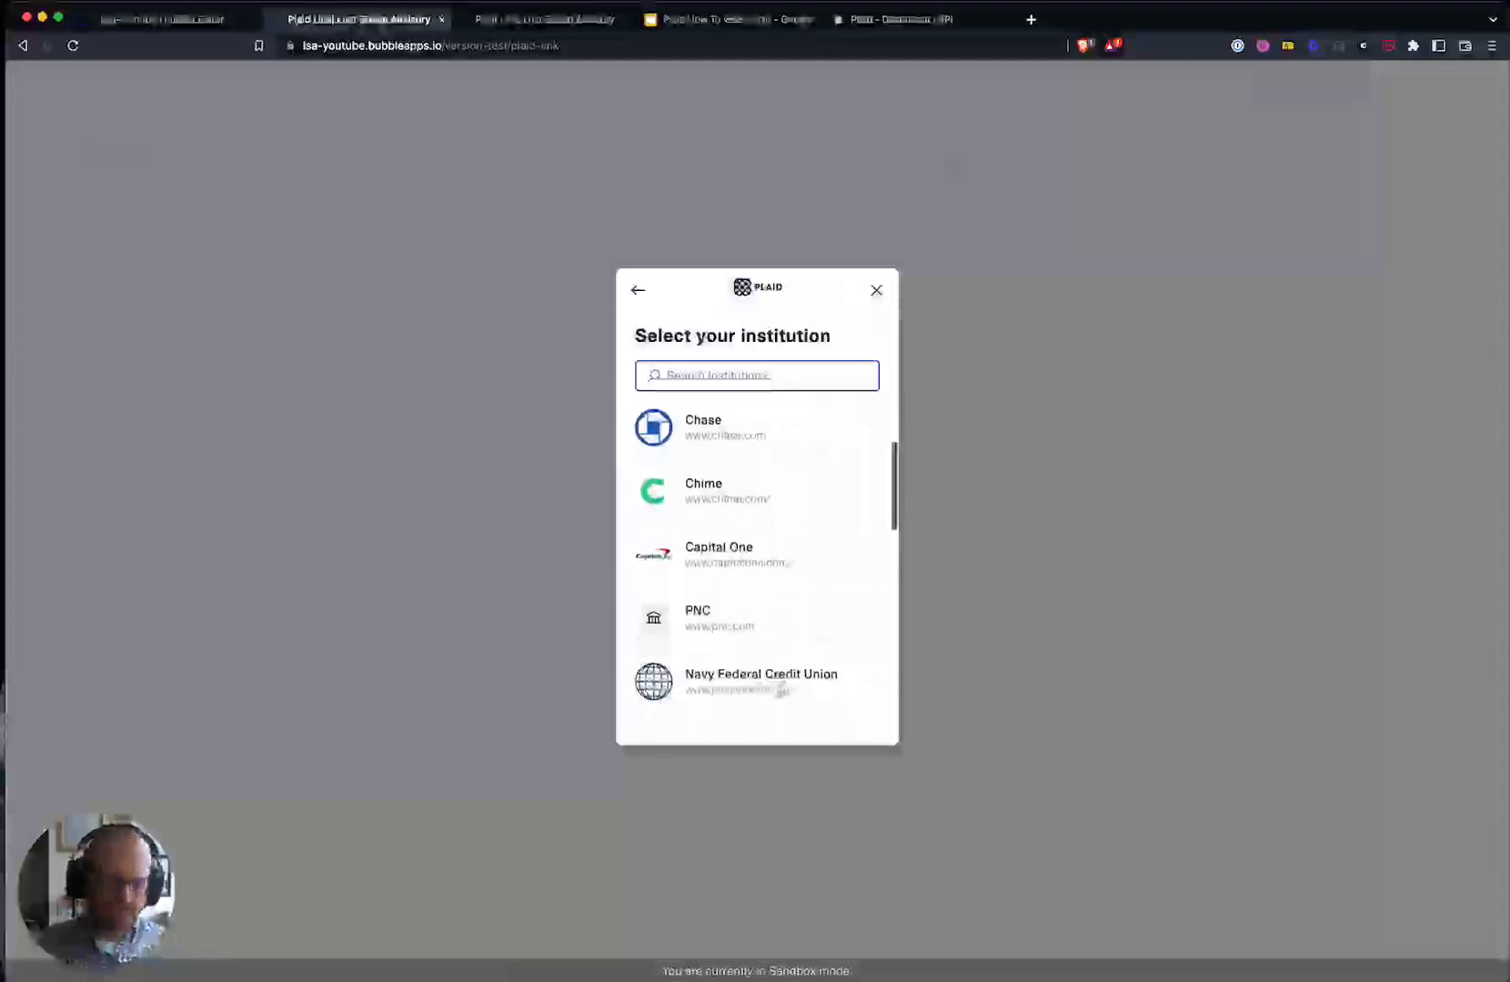
pyautogui.click(747, 540)
pyautogui.click(747, 679)
# - Log in with the Plaid sandbox test username and password
pyautogui.click(745, 523)
pyautogui.write('user_good')
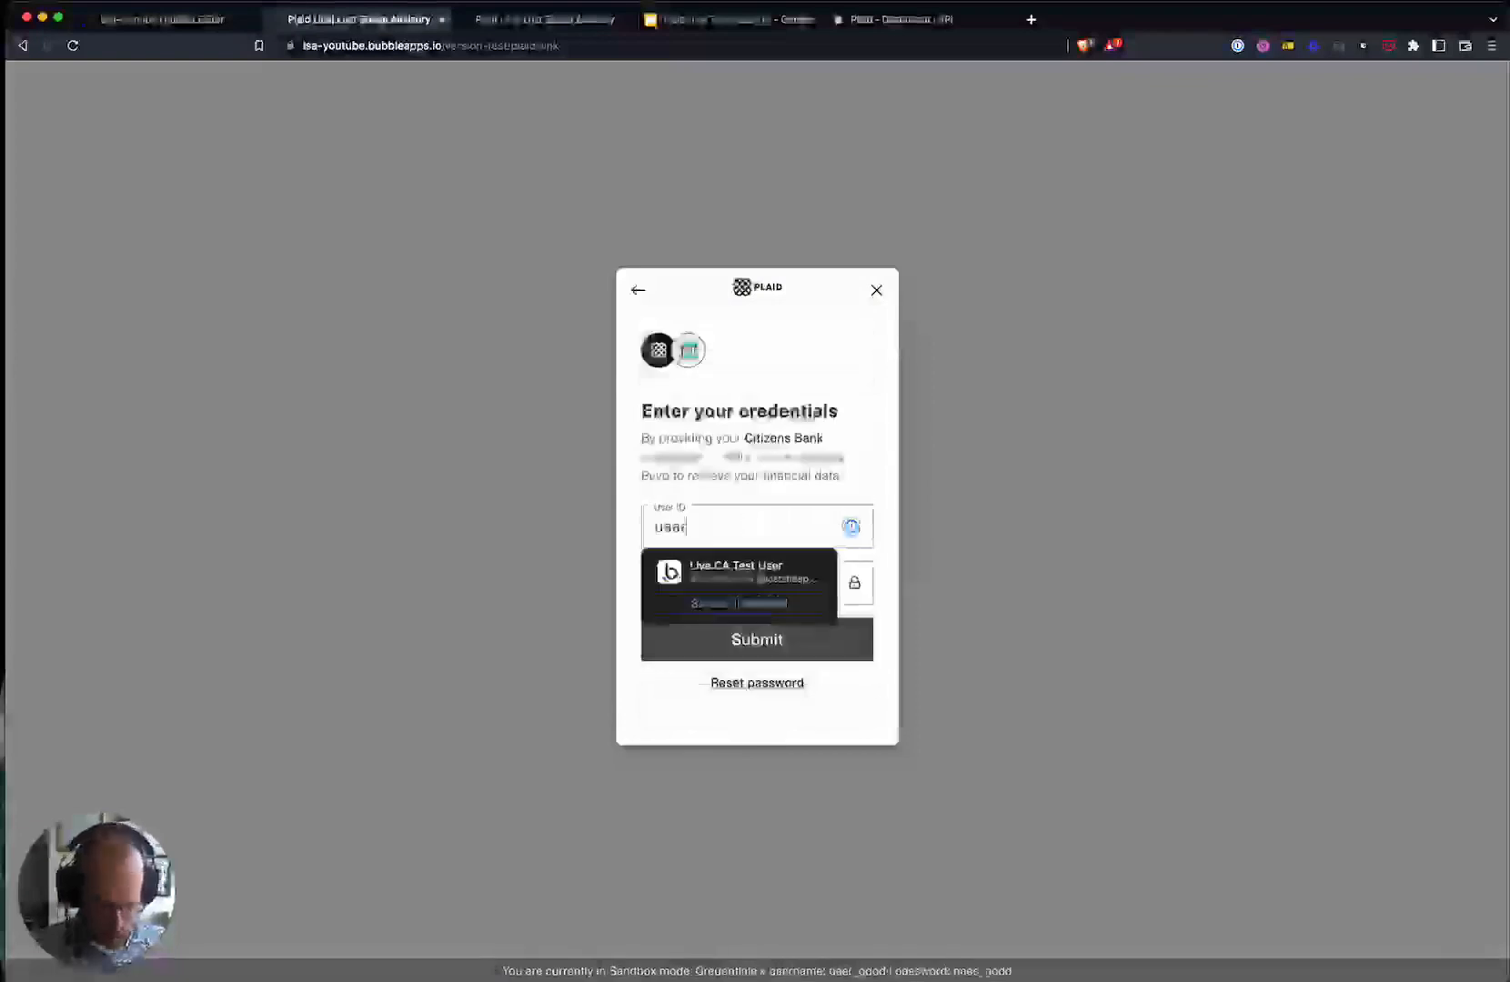
pyautogui.press('Tab')
pyautogui.write('pass_')
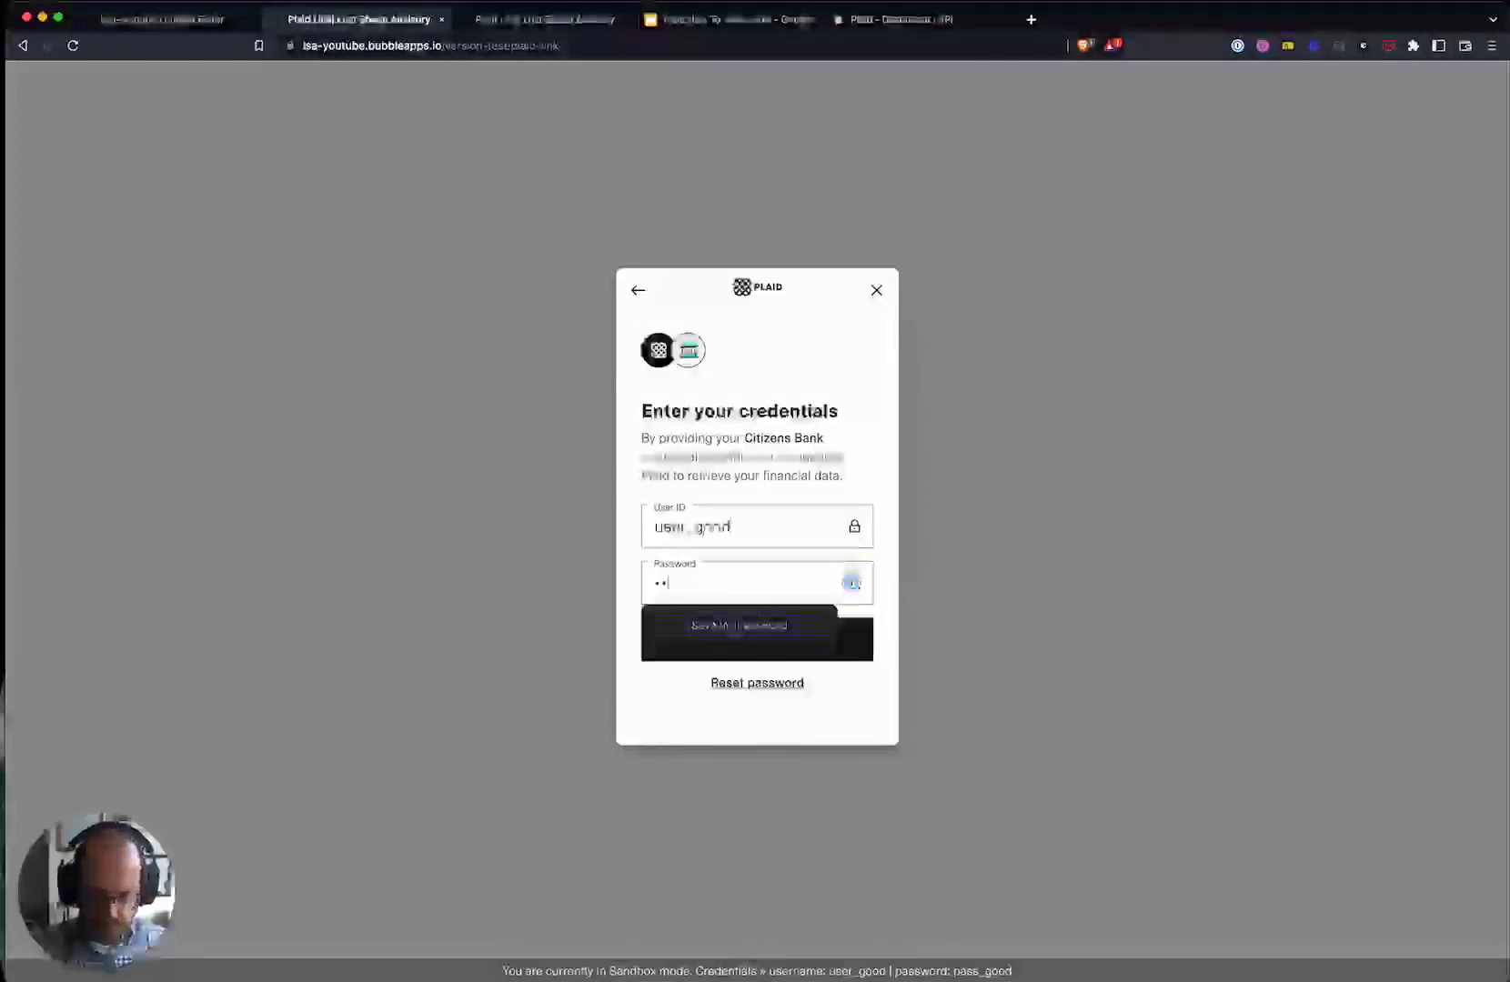
pyautogui.write('good')
pyautogui.press('Return')
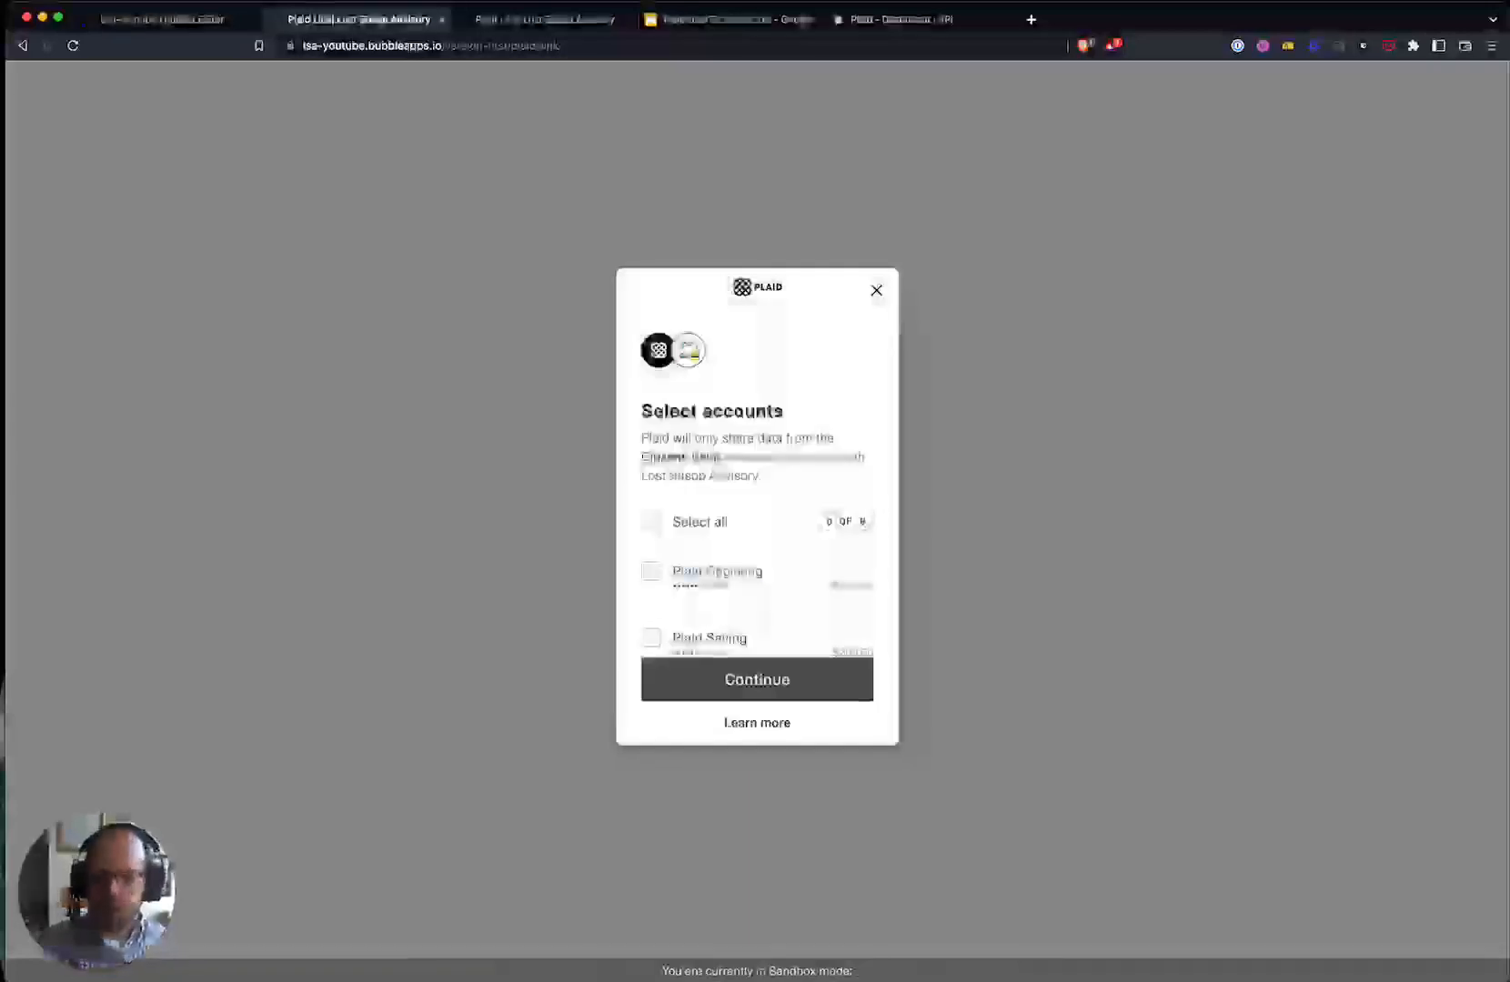
# - Share Plaid Checking and Plaid Saving, finish linking, and return to the Bubble editor
pyautogui.scroll(-2, 718, 510)
pyautogui.click(712, 509)
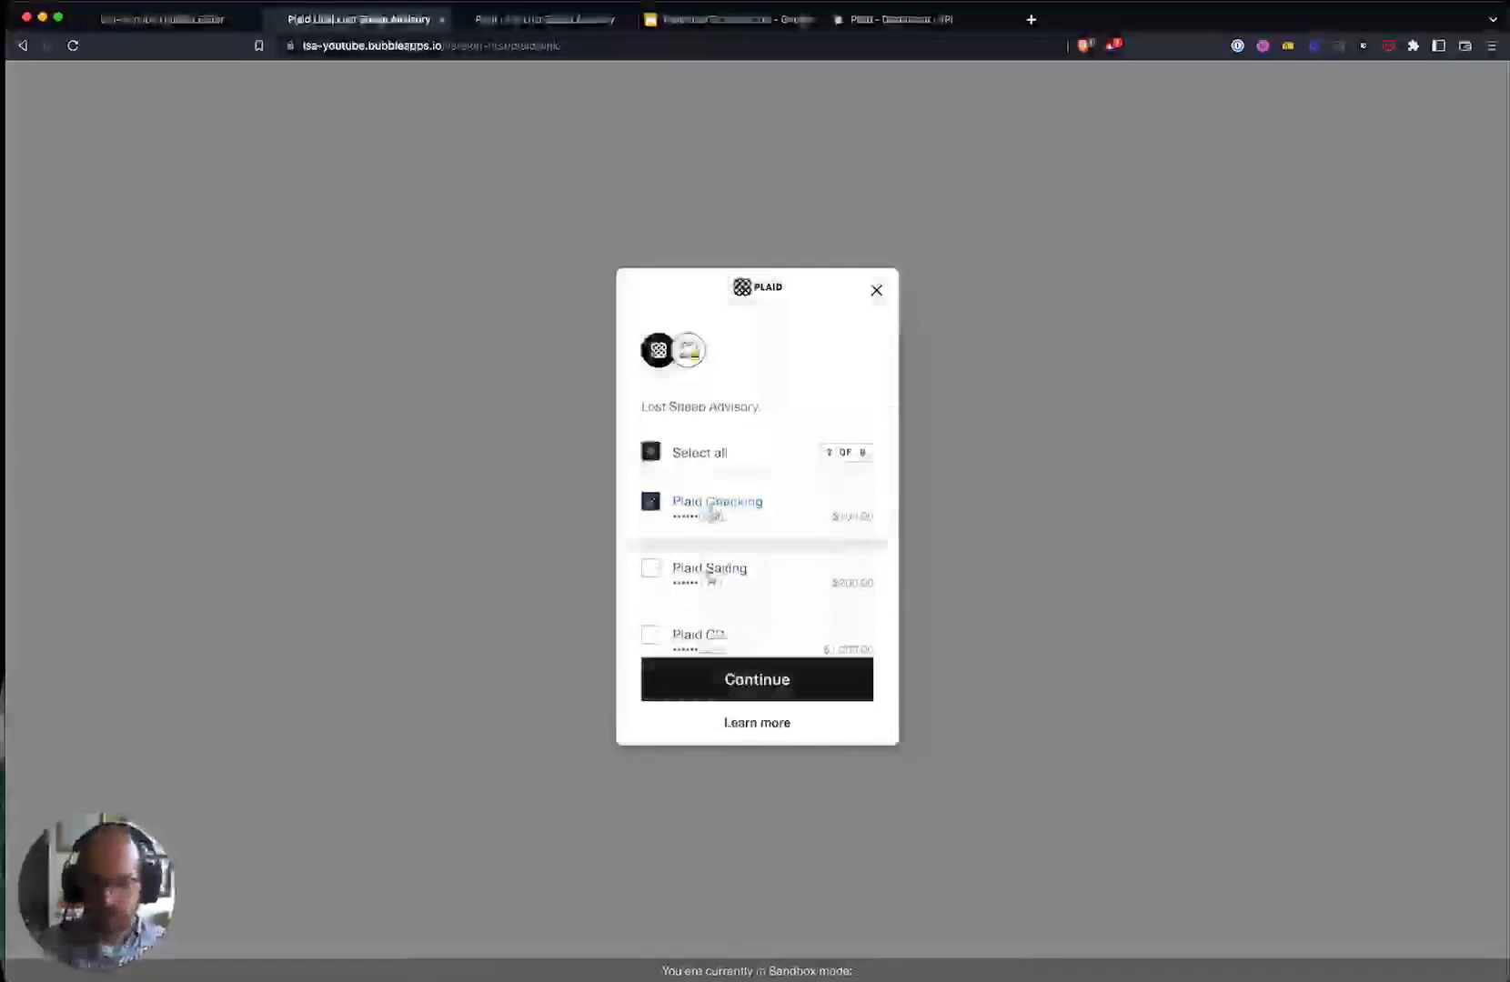
pyautogui.click(711, 571)
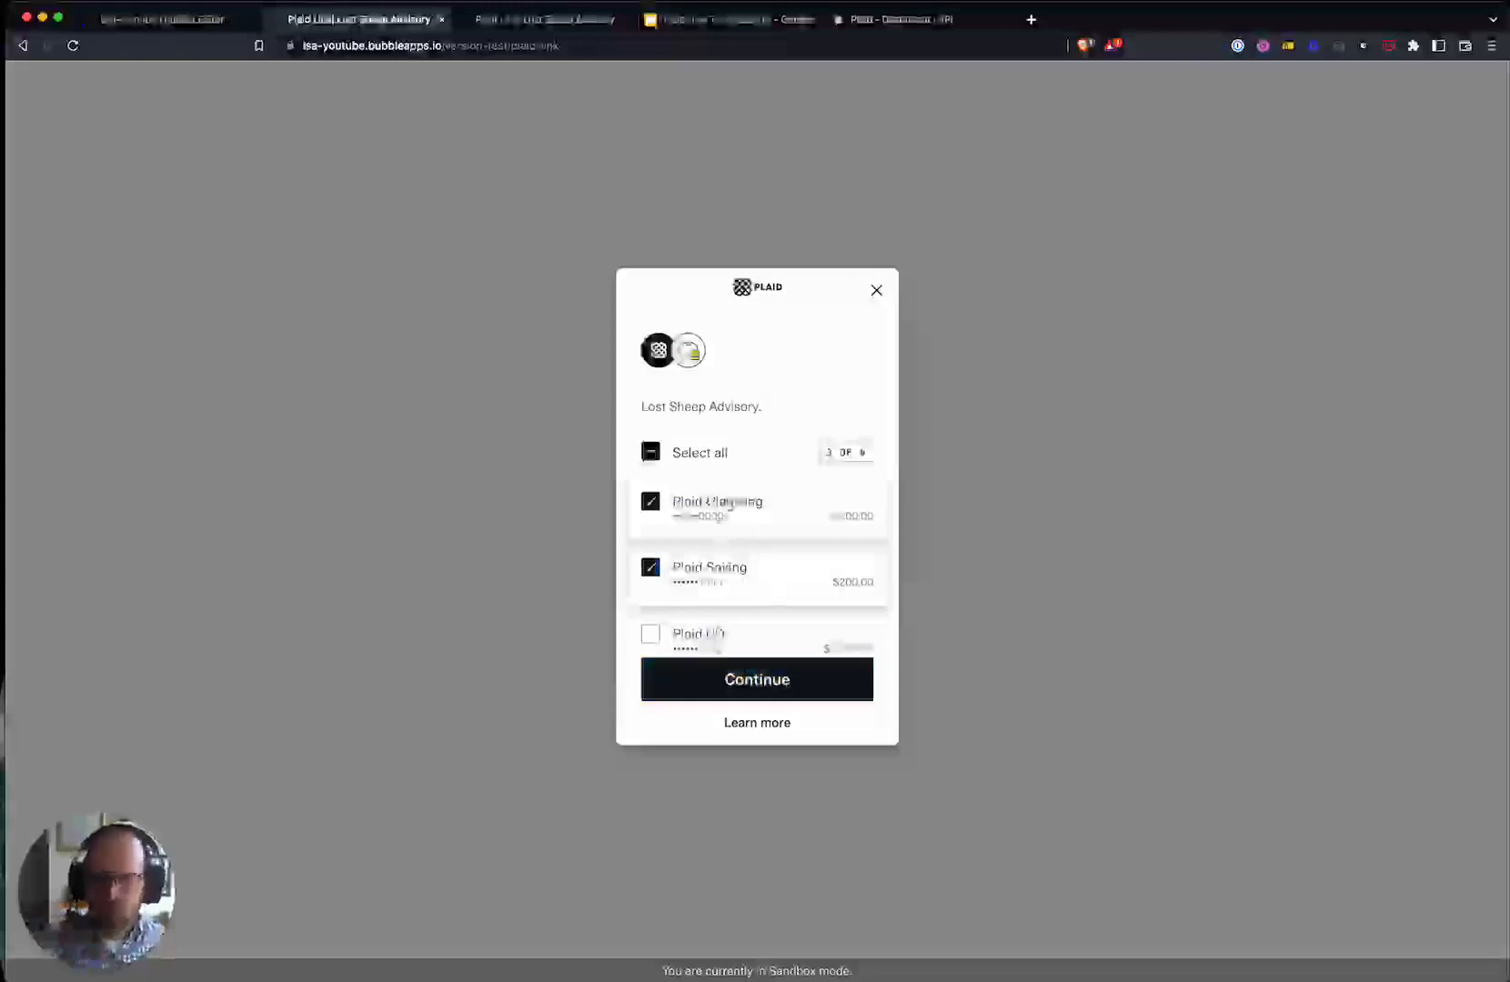
pyautogui.click(761, 675)
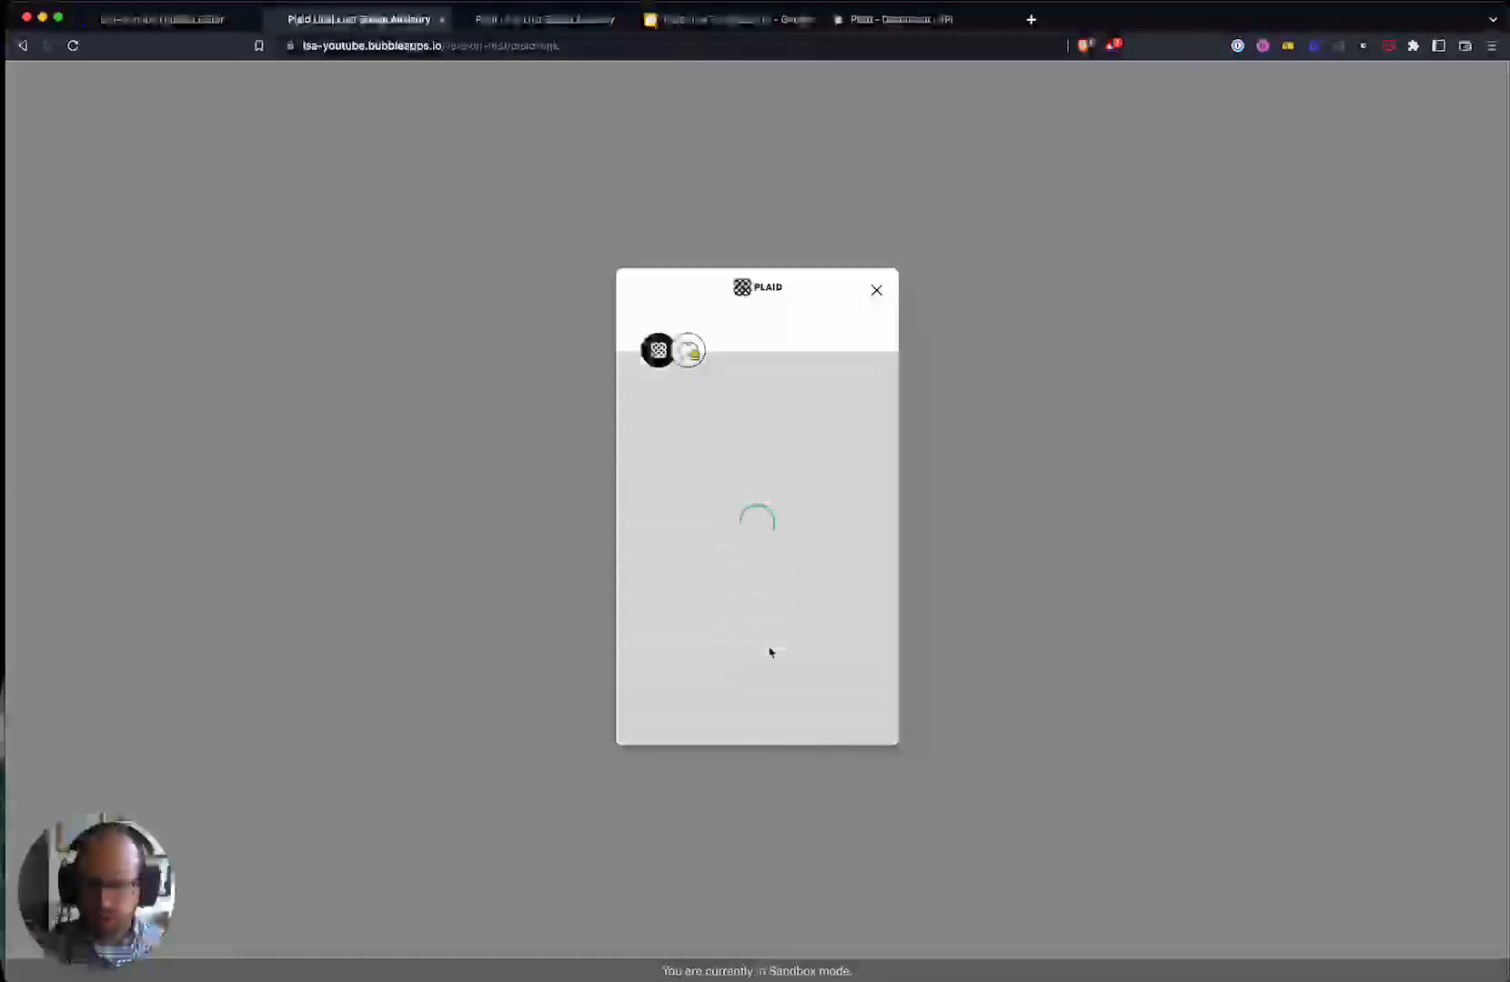
pyautogui.click(751, 707)
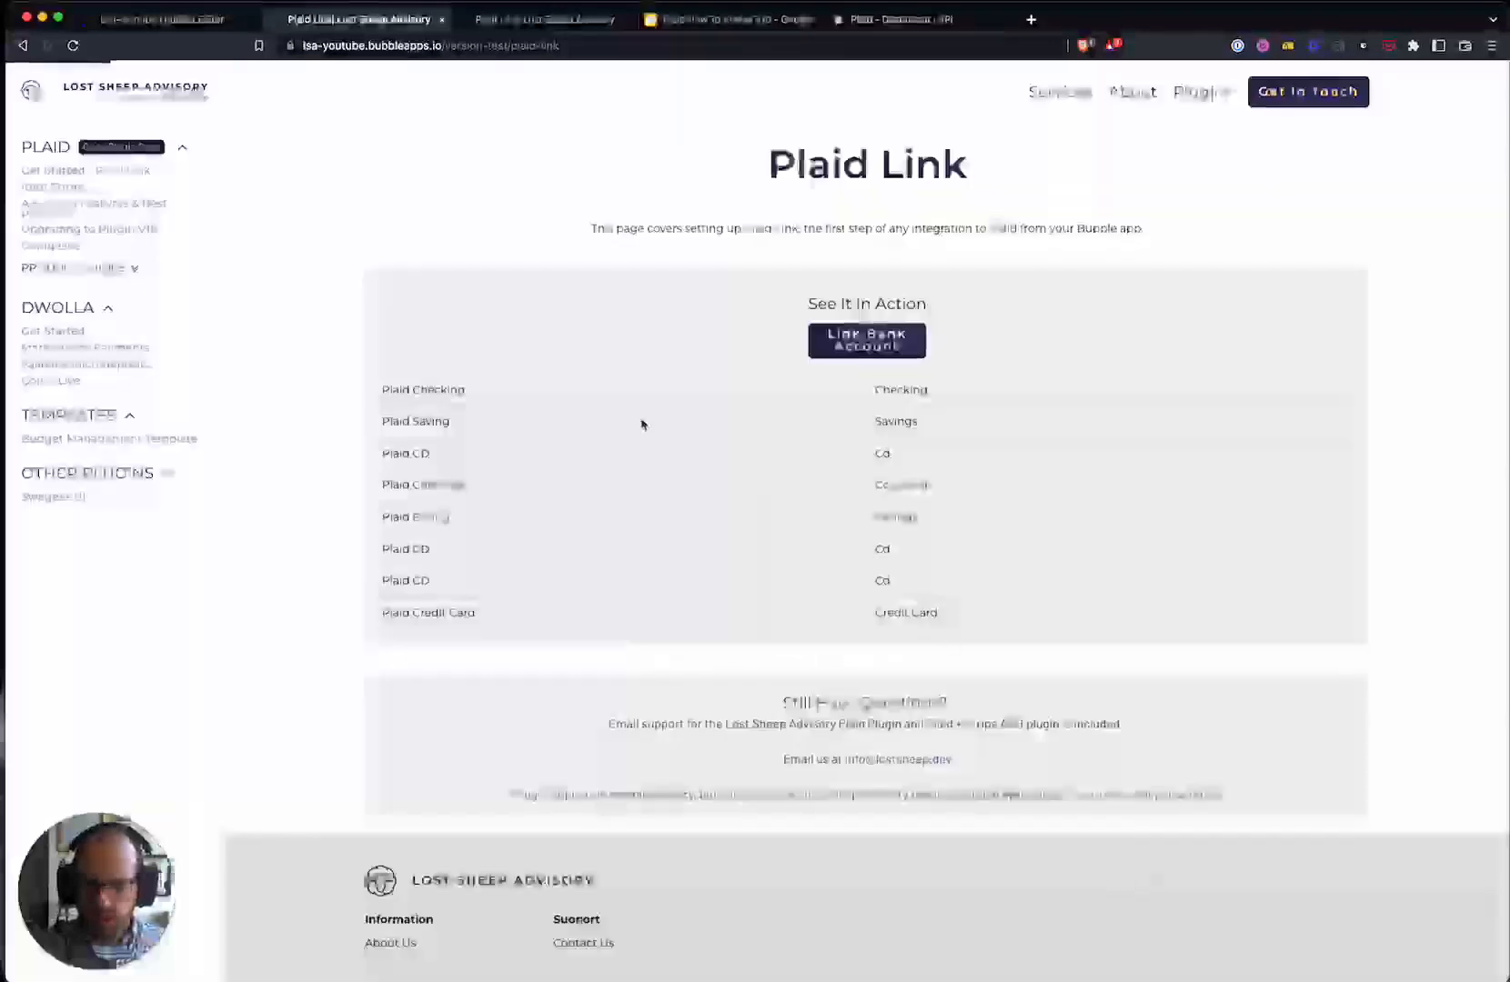
pyautogui.click(185, 22)
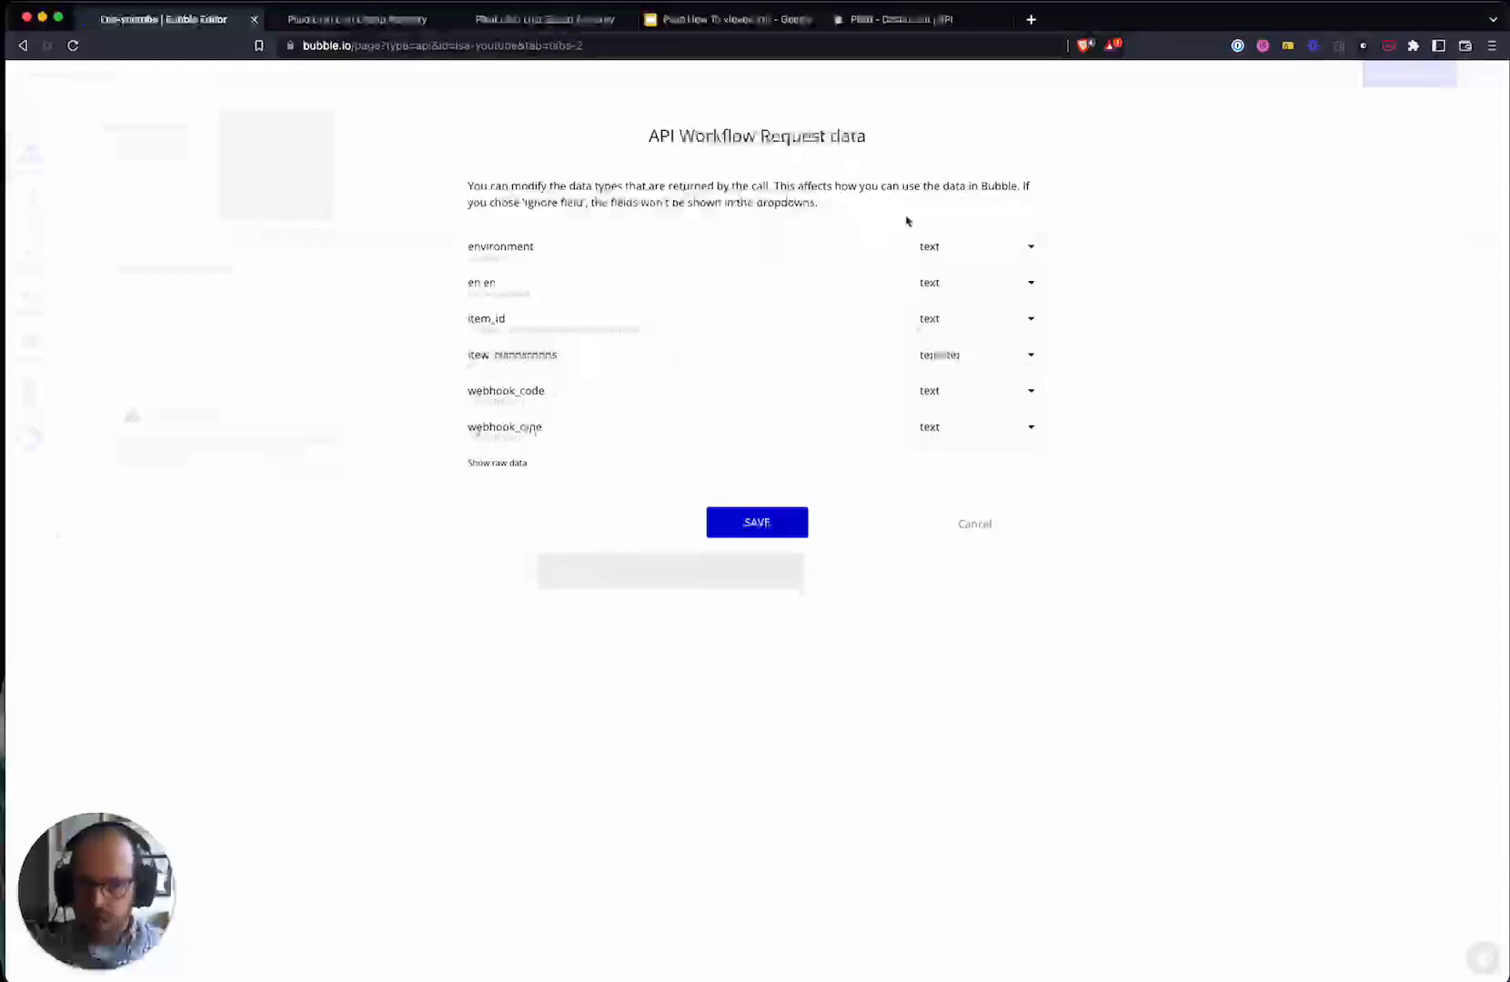
# - Save the detected plaid-webhook request data types and close the plaid-webhook workflow settings
pyautogui.click(763, 525)
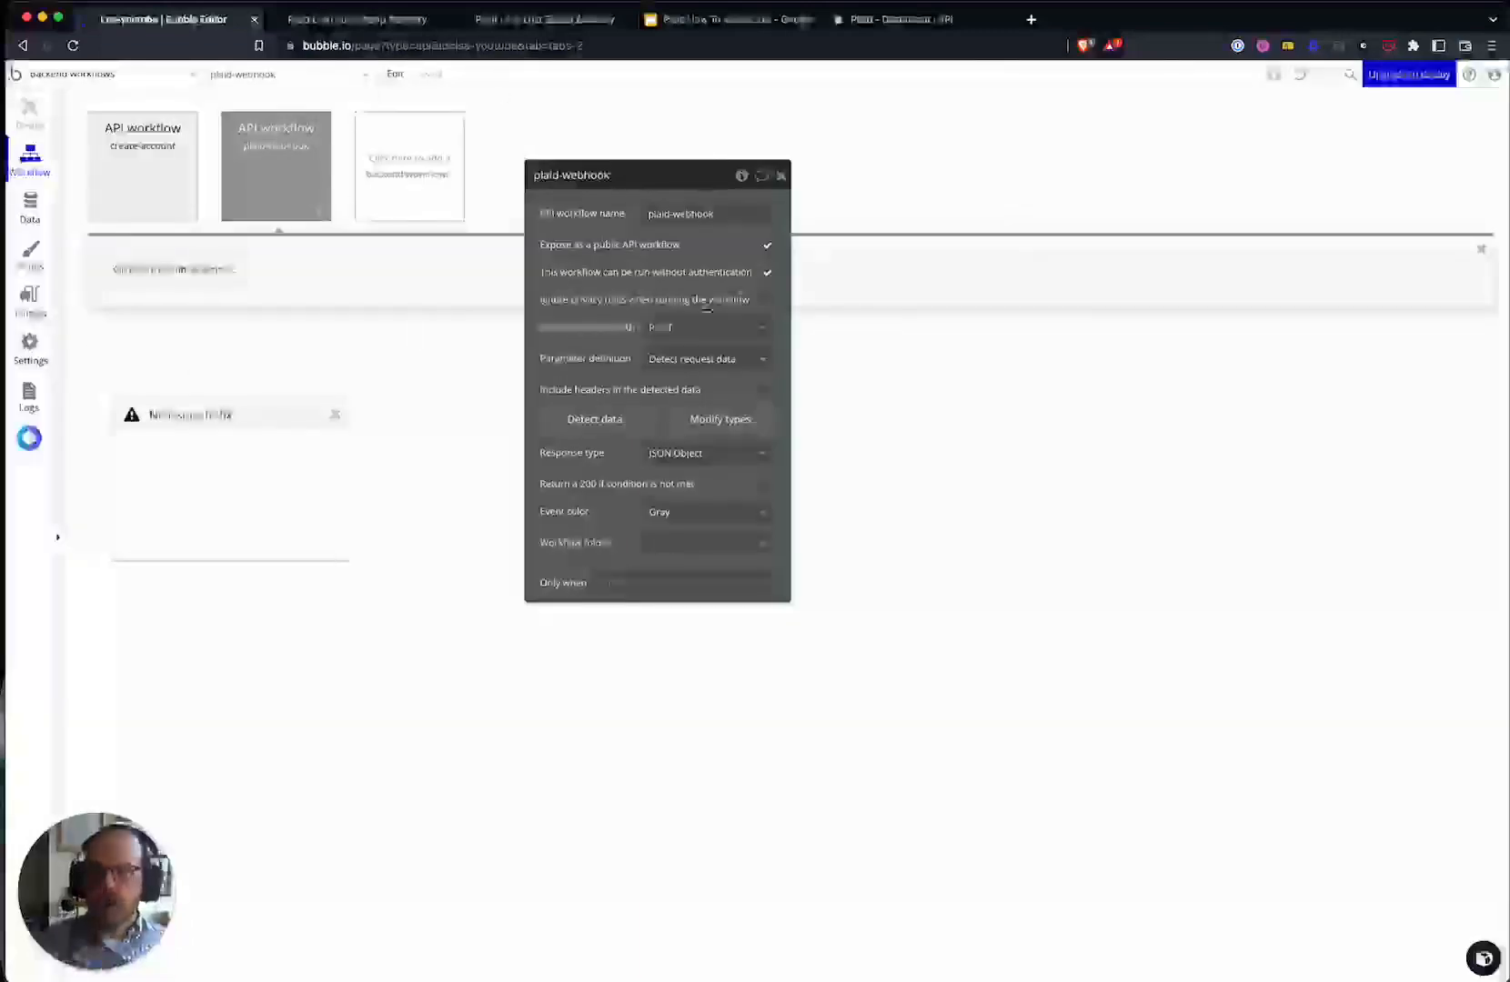
pyautogui.moveTo(613, 267); pyautogui.dragTo(593, 323)
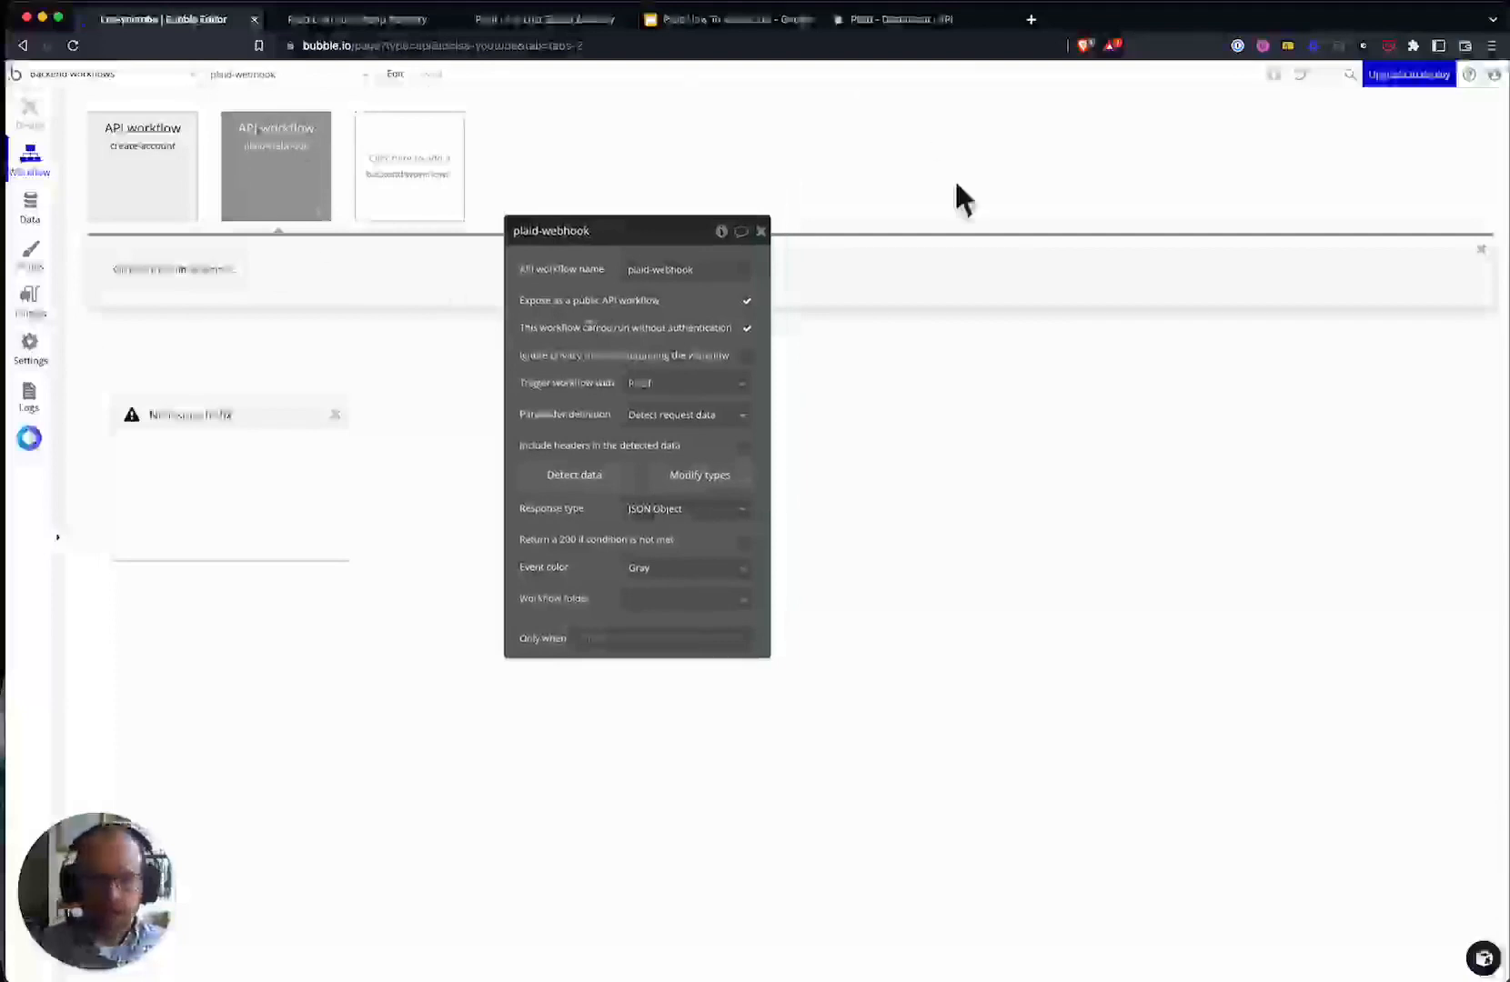
pyautogui.click(762, 233)
# - On the plaid-link page's workflows, open the Link Bank Account event's Create Link Token action
pyautogui.click(132, 77)
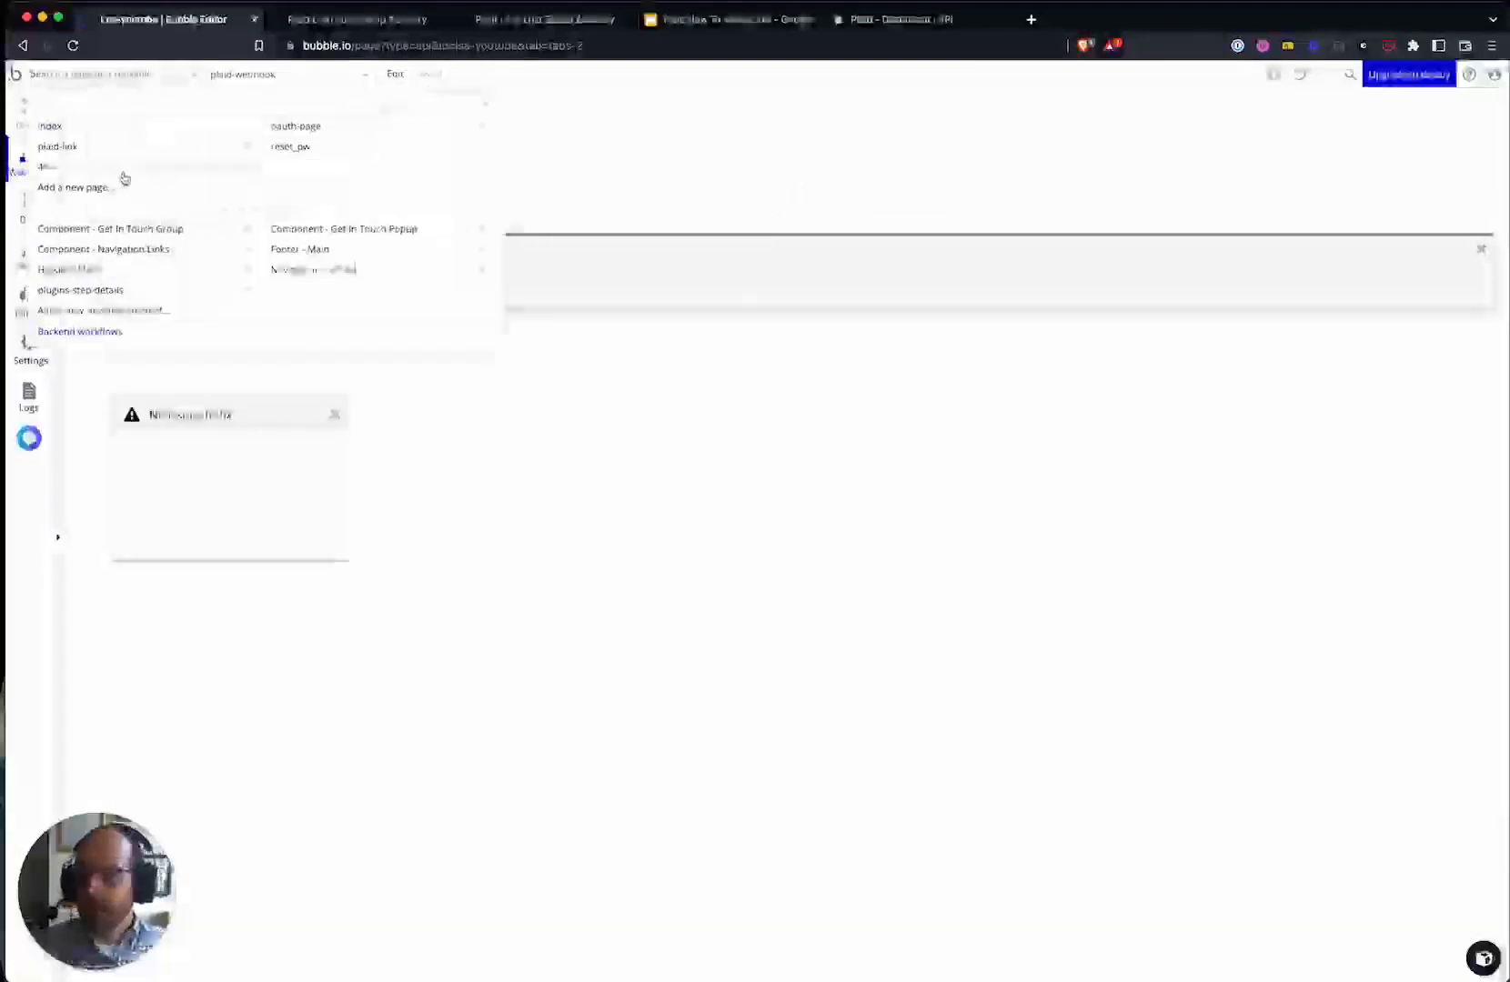
pyautogui.click(81, 153)
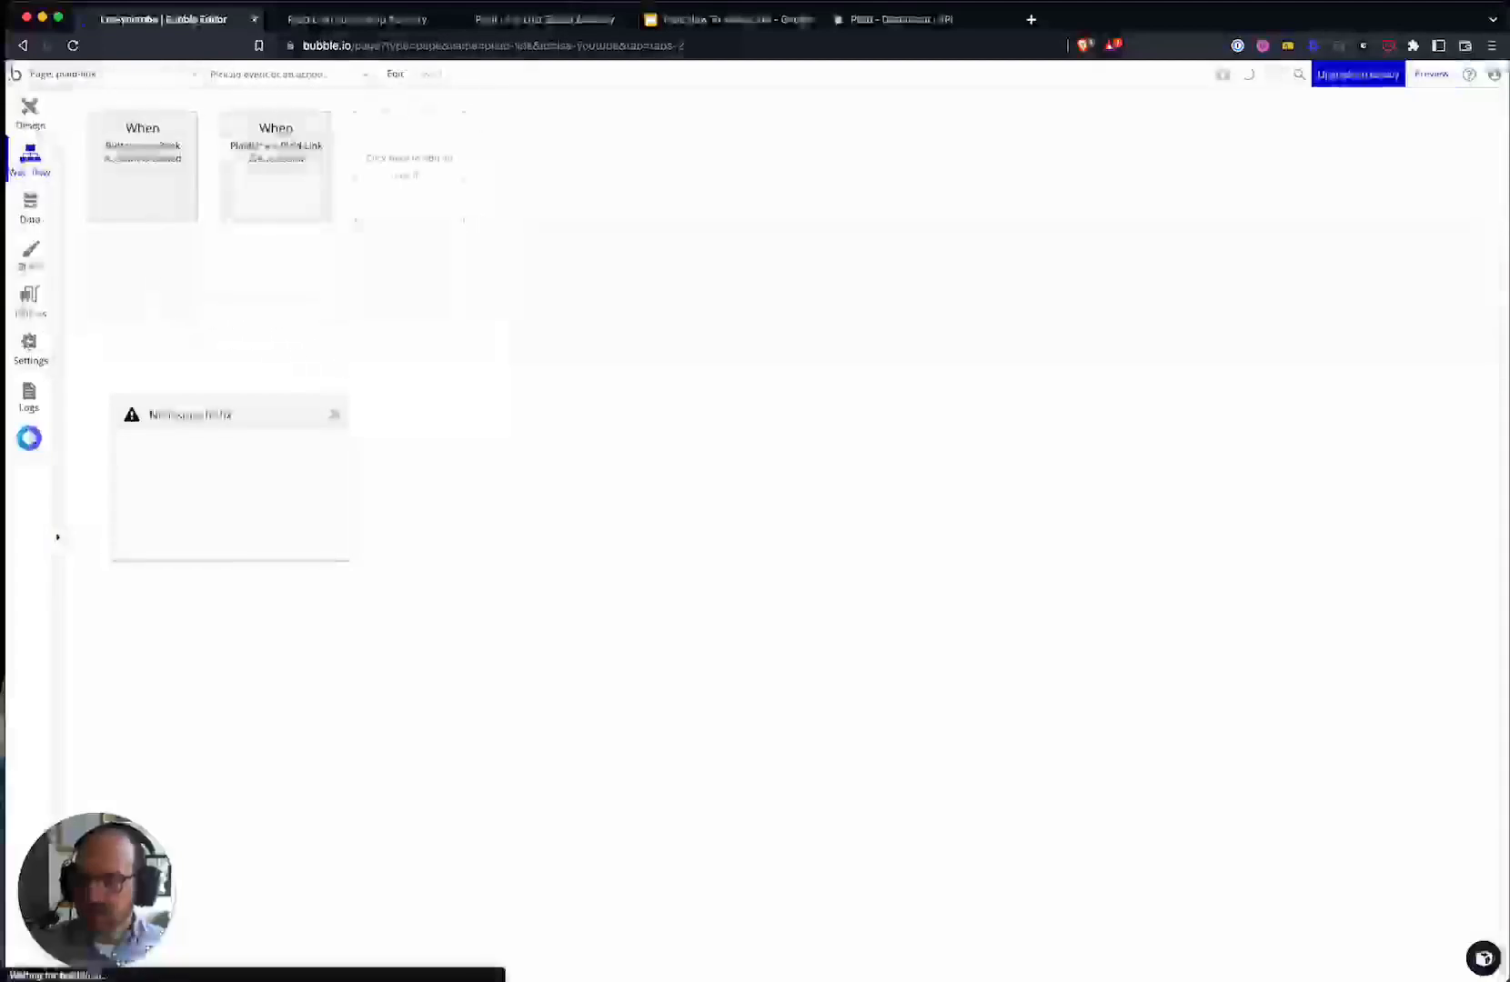
pyautogui.click(149, 182)
pyautogui.click(141, 271)
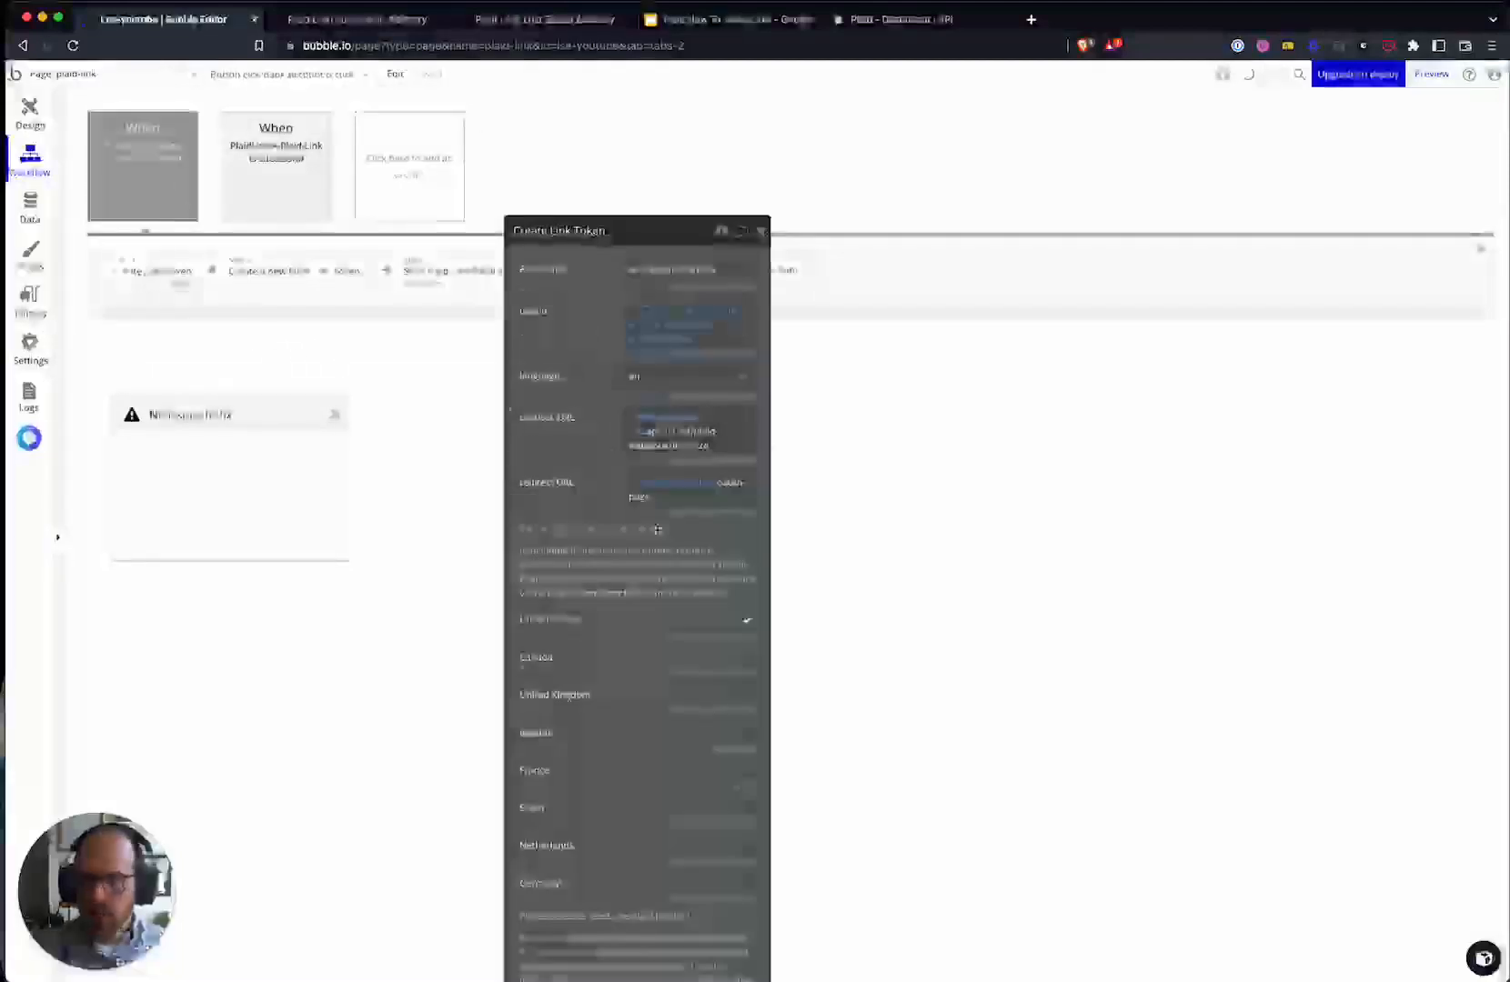
# - Delete 'initialize' so the Callback URL ends at plaid-webhook/, then go to the plaid-link design
pyautogui.click(696, 443)
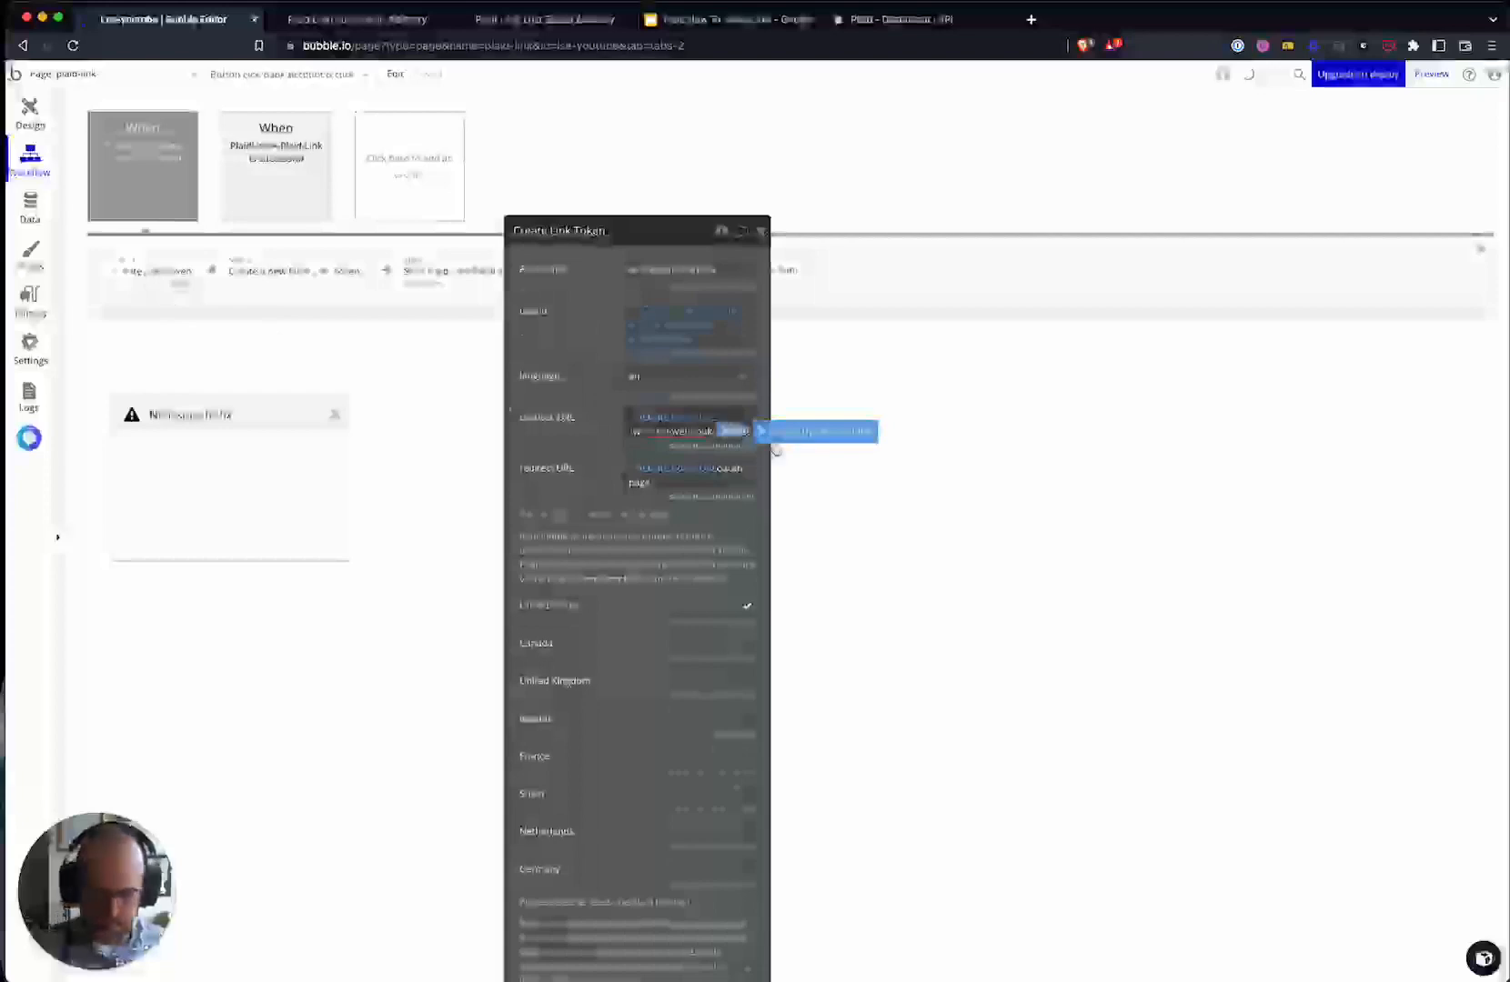
pyautogui.press('BackSpace')
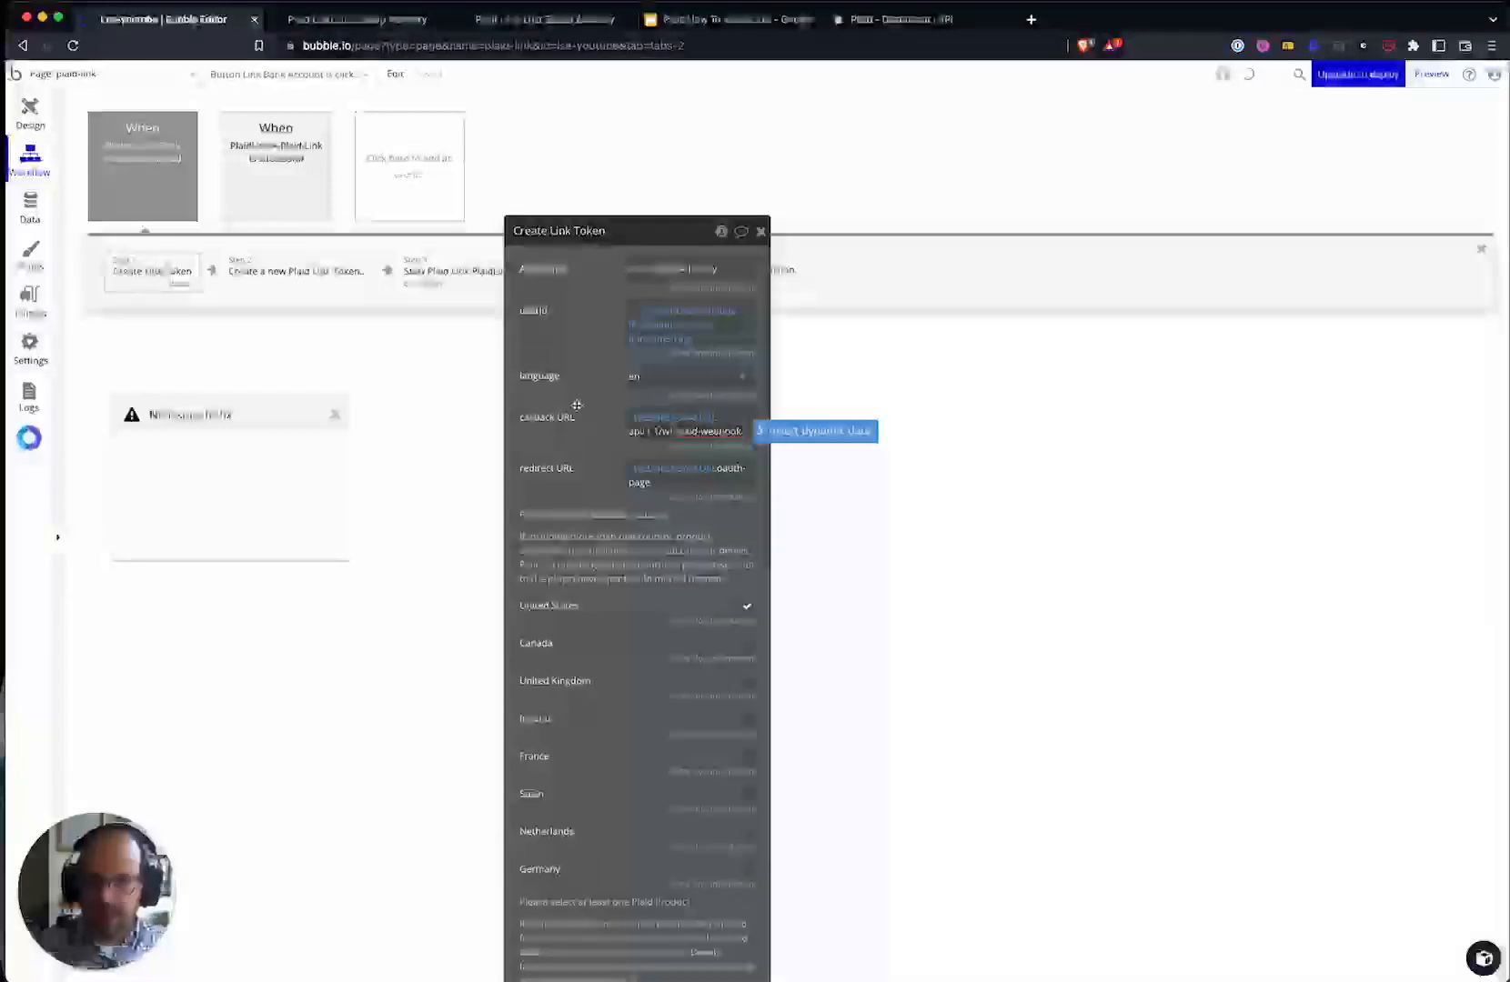
pyautogui.click(578, 404)
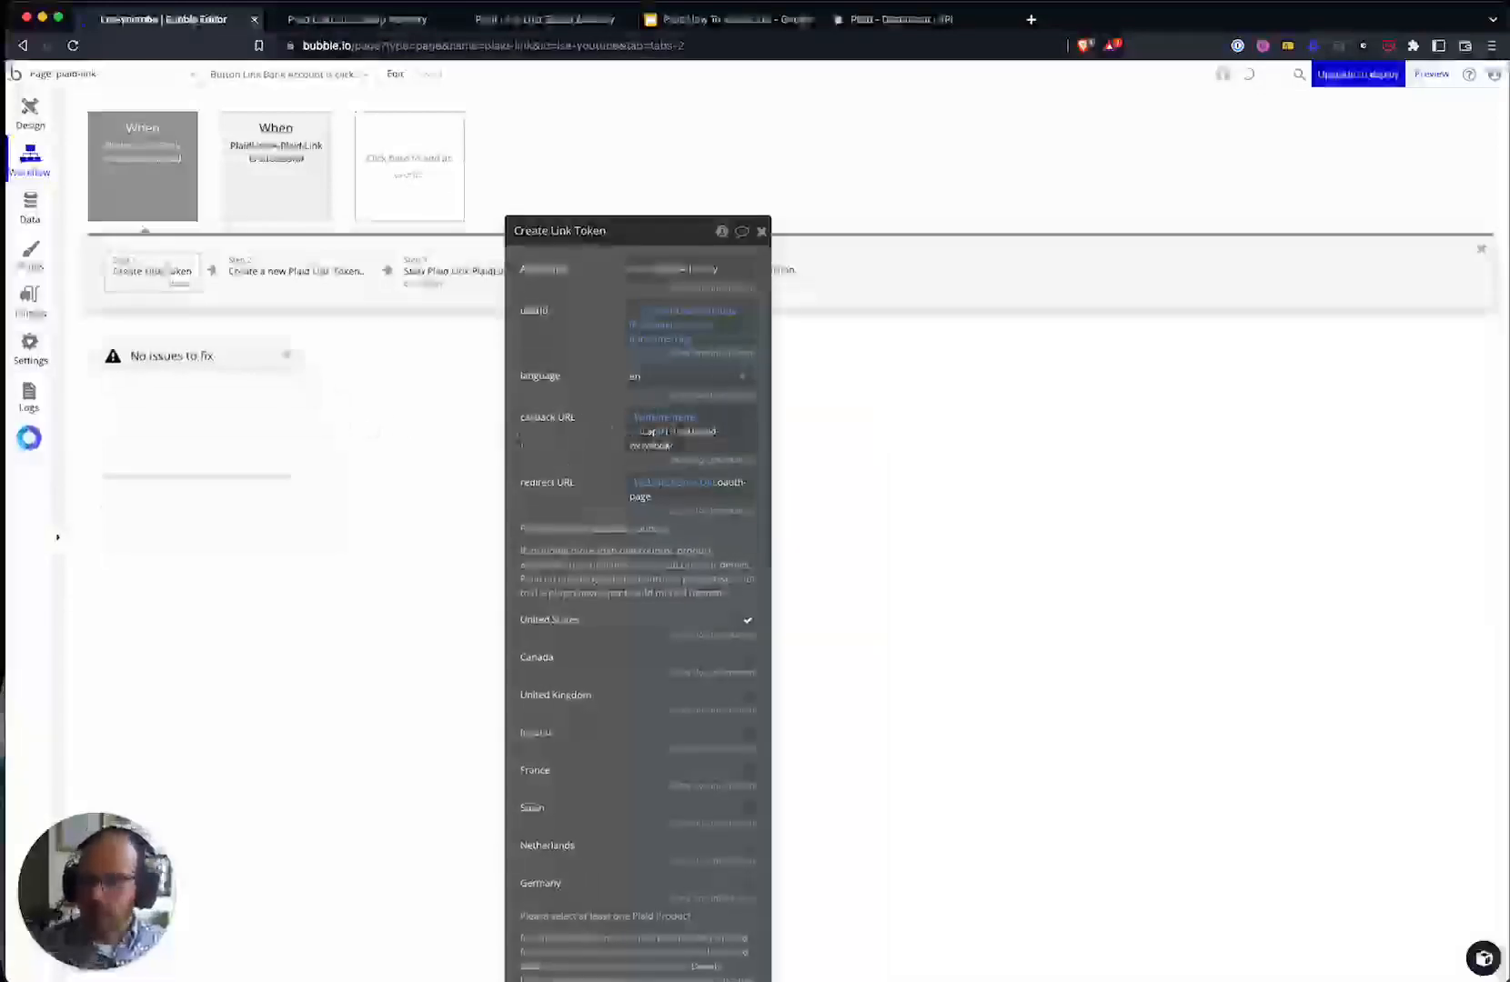
pyautogui.click(691, 444)
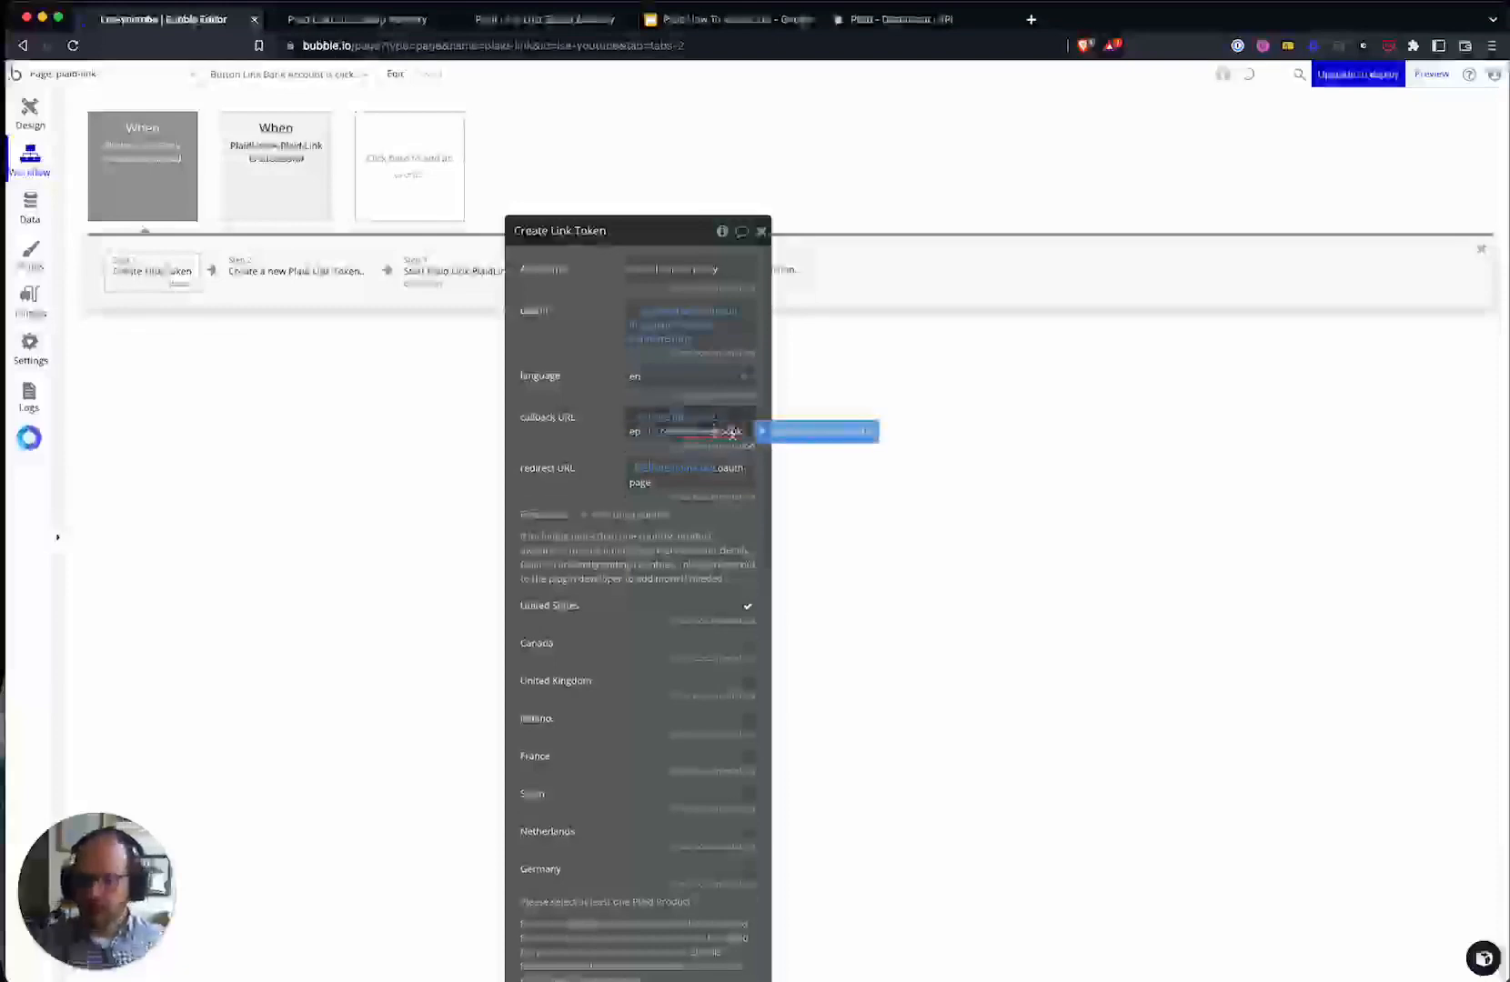
pyautogui.click(571, 436)
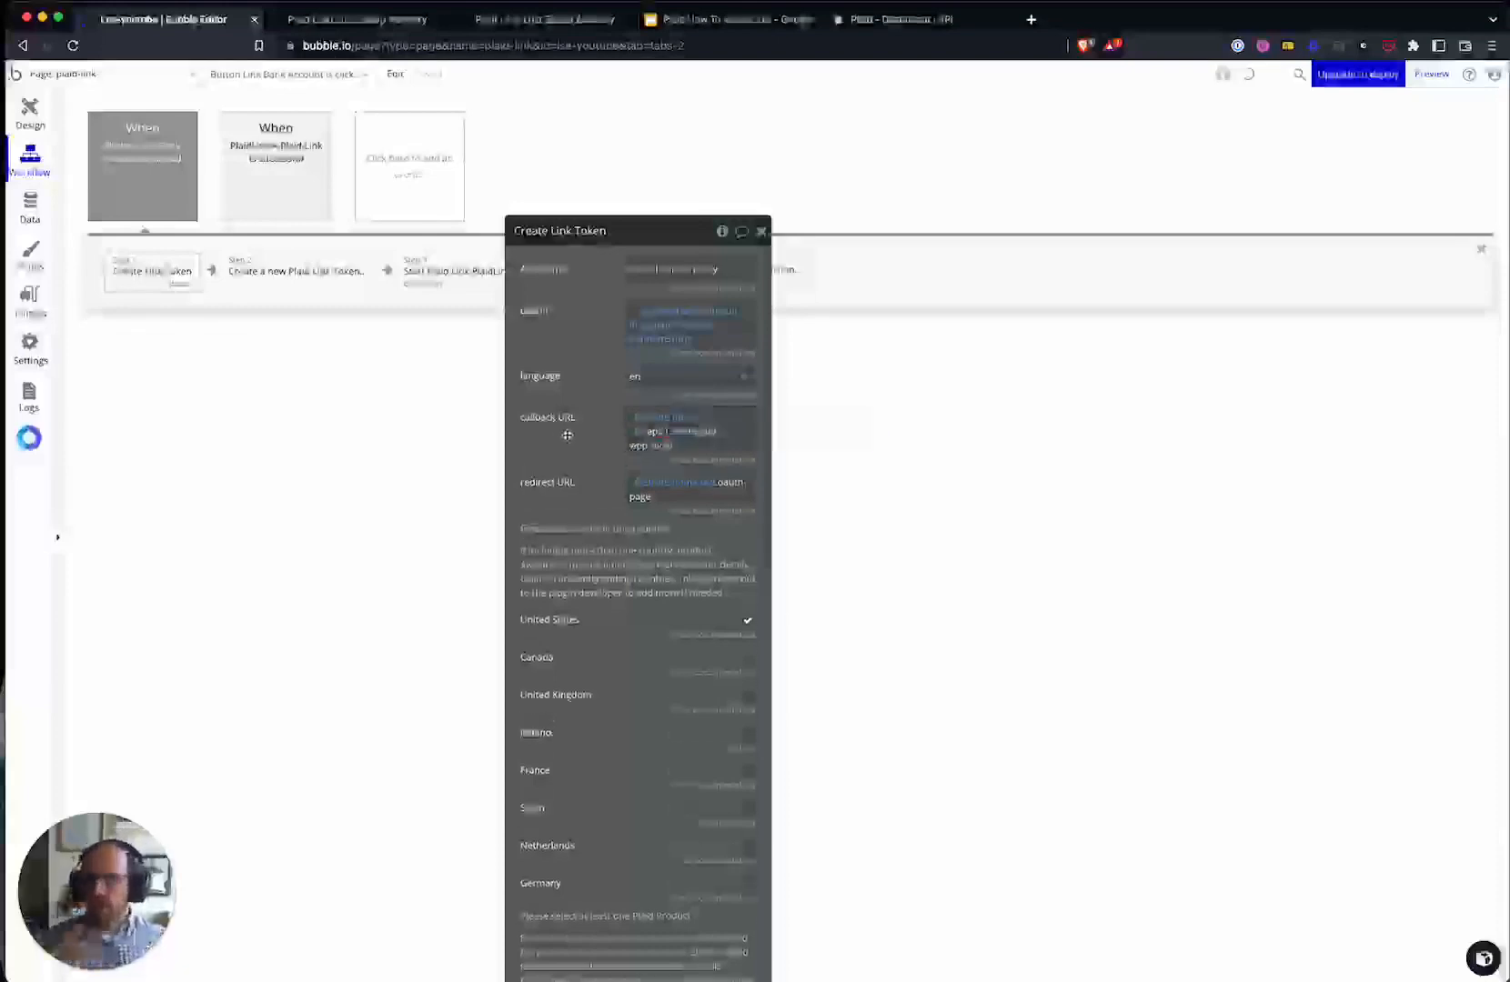
pyautogui.moveTo(577, 437); pyautogui.dragTo(672, 288)
pyautogui.moveTo(667, 359); pyautogui.dragTo(802, 474)
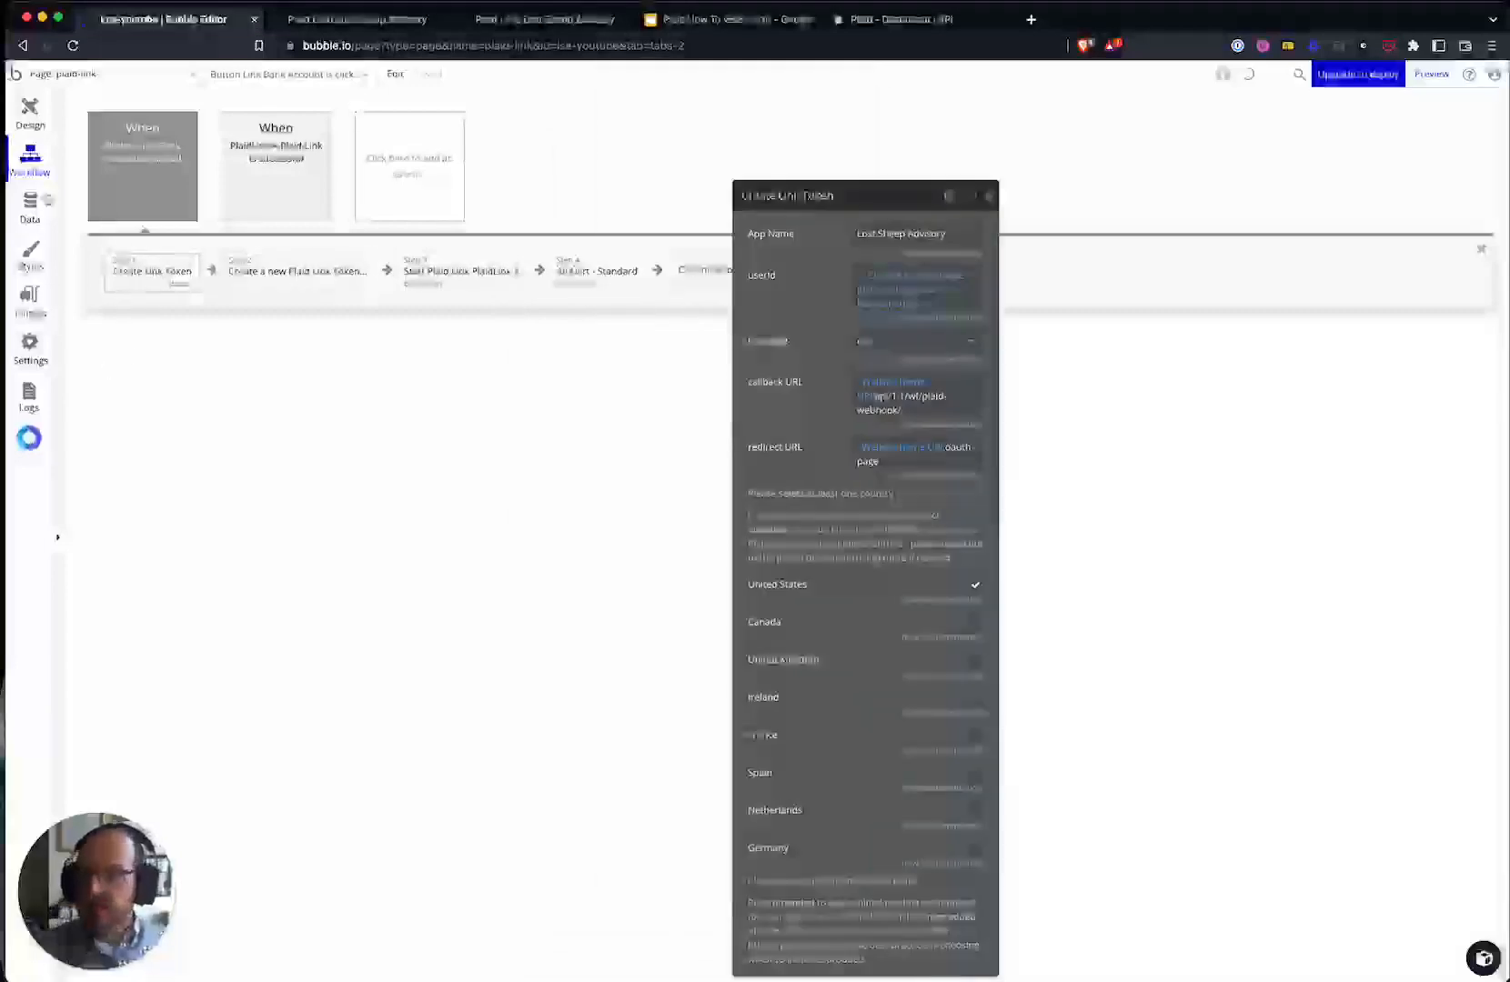
pyautogui.click(34, 123)
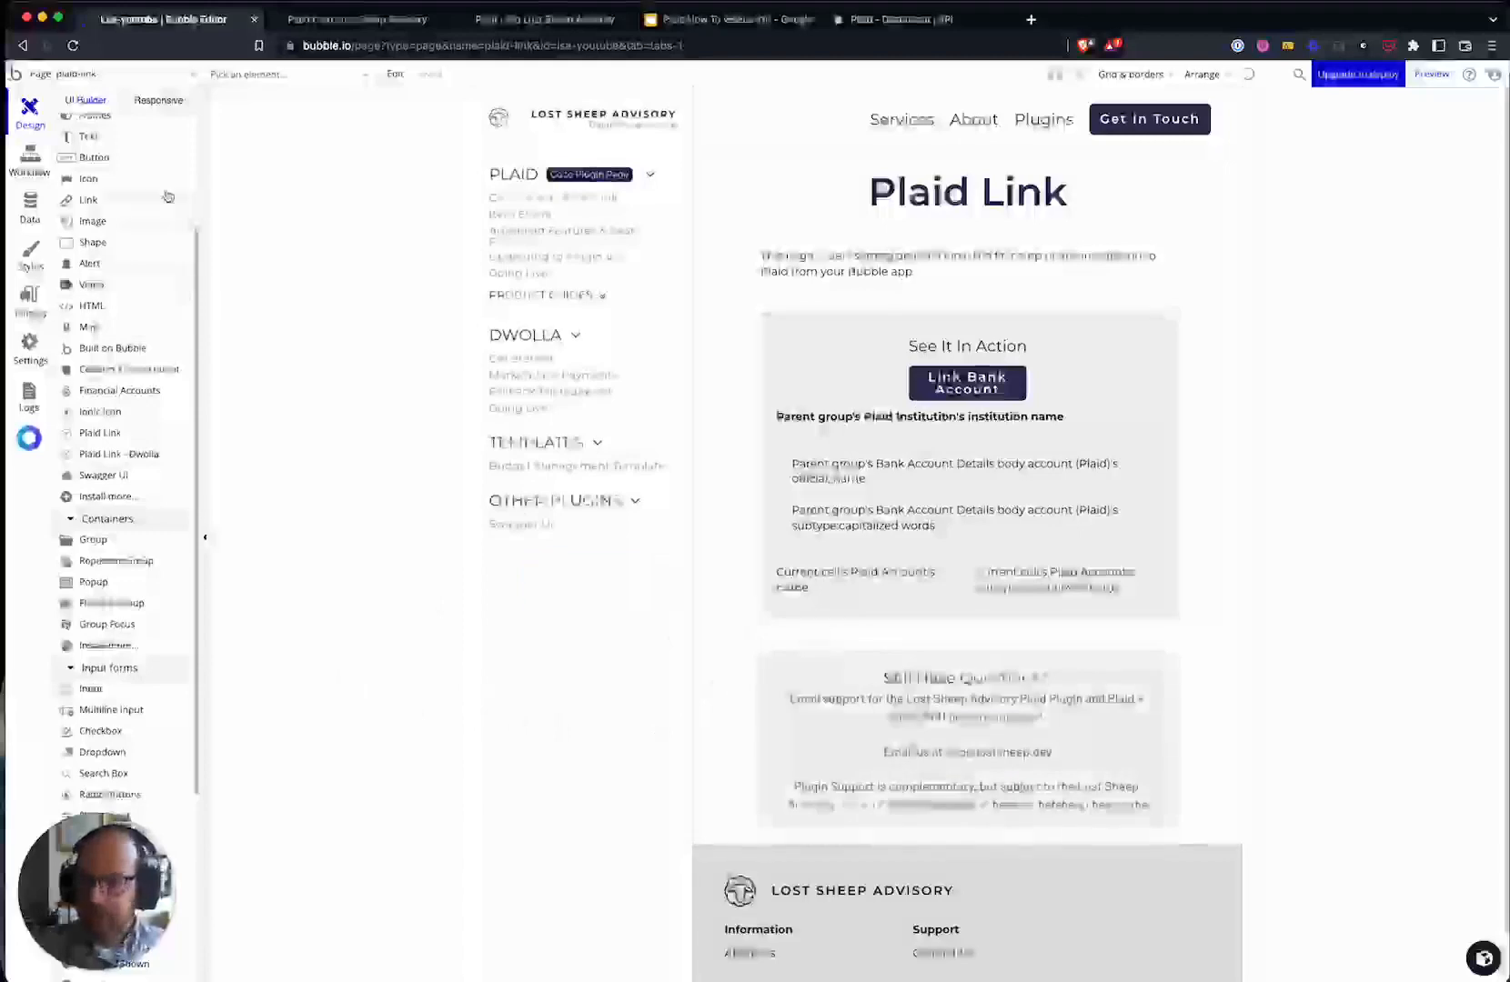
# - From the Plaid Institutions records, go to Data > Privacy and select Plaid Institution
pyautogui.click(36, 217)
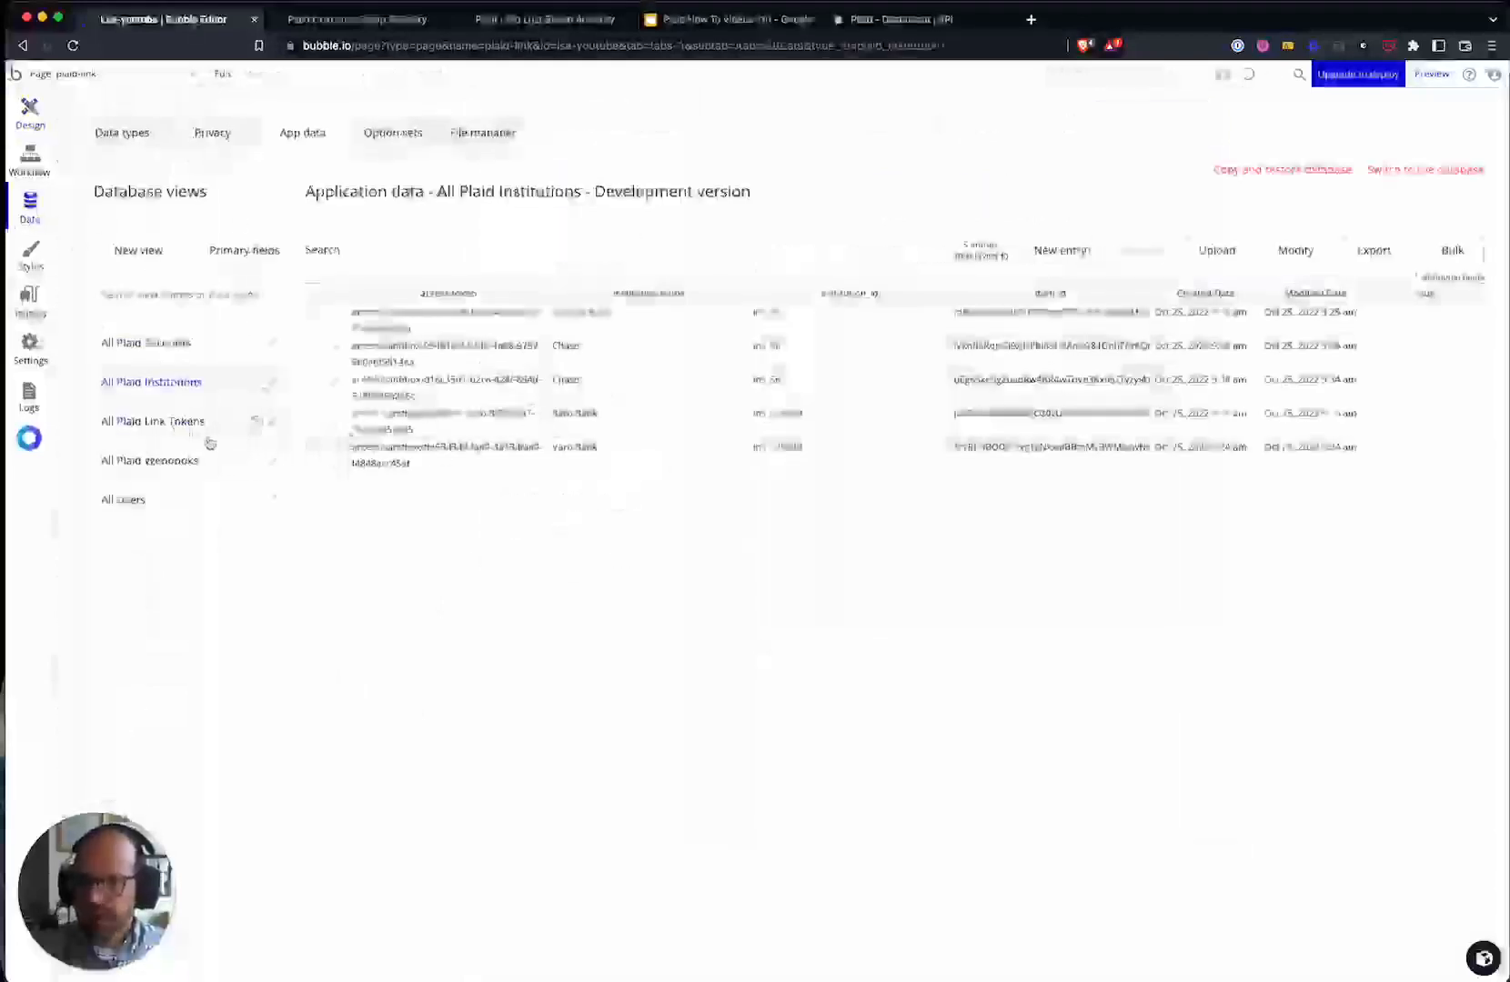
pyautogui.click(209, 133)
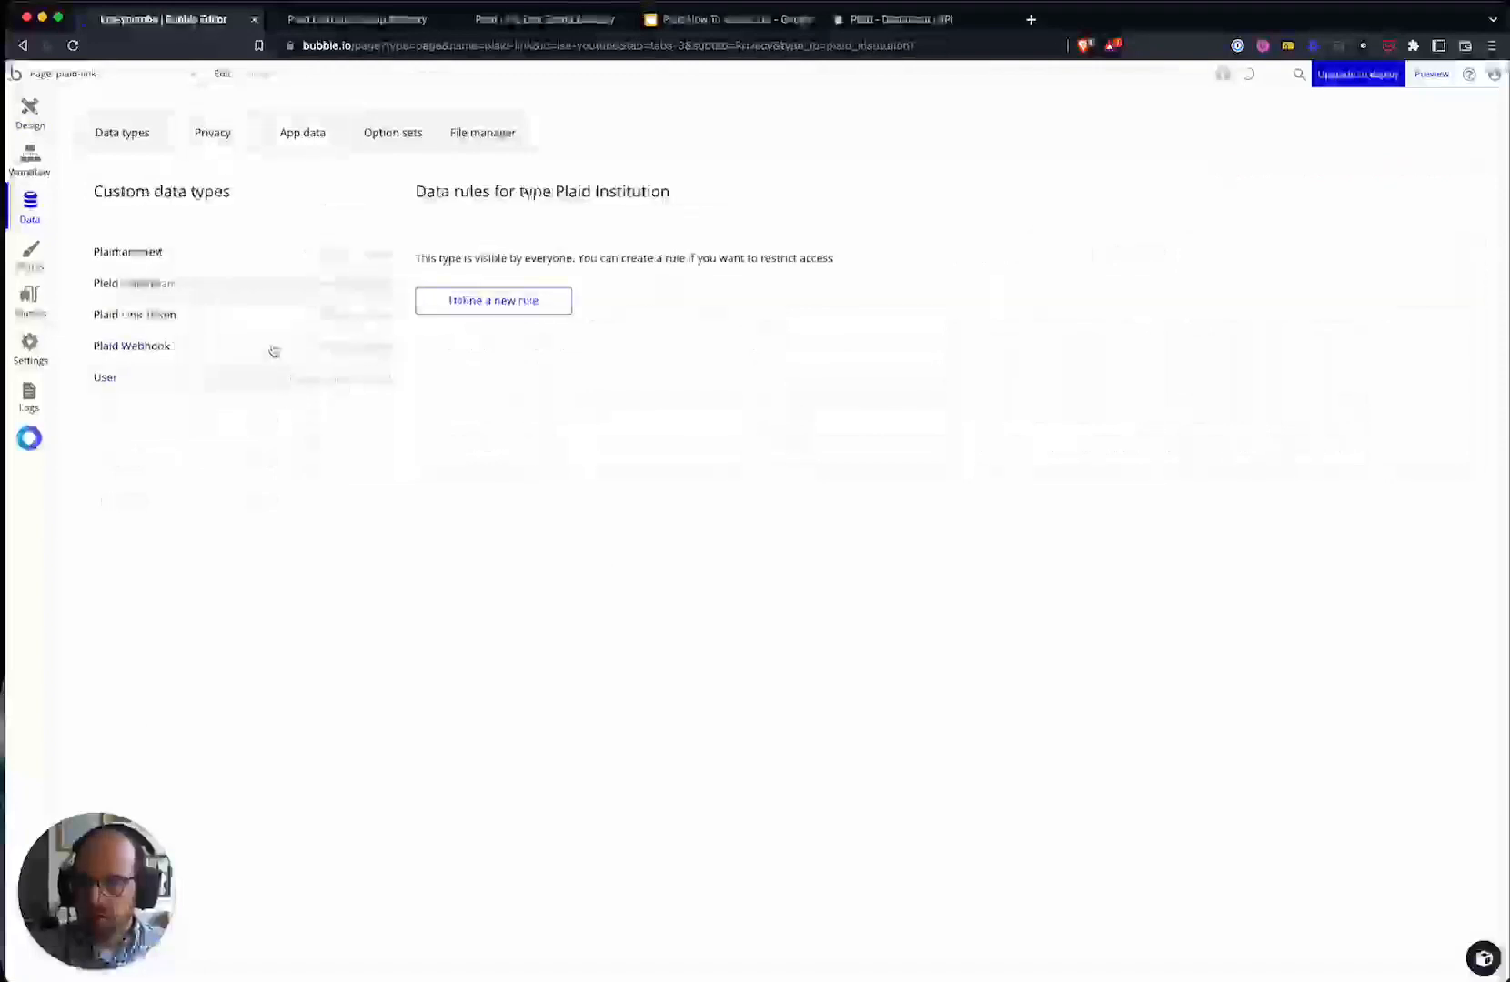
pyautogui.click(199, 255)
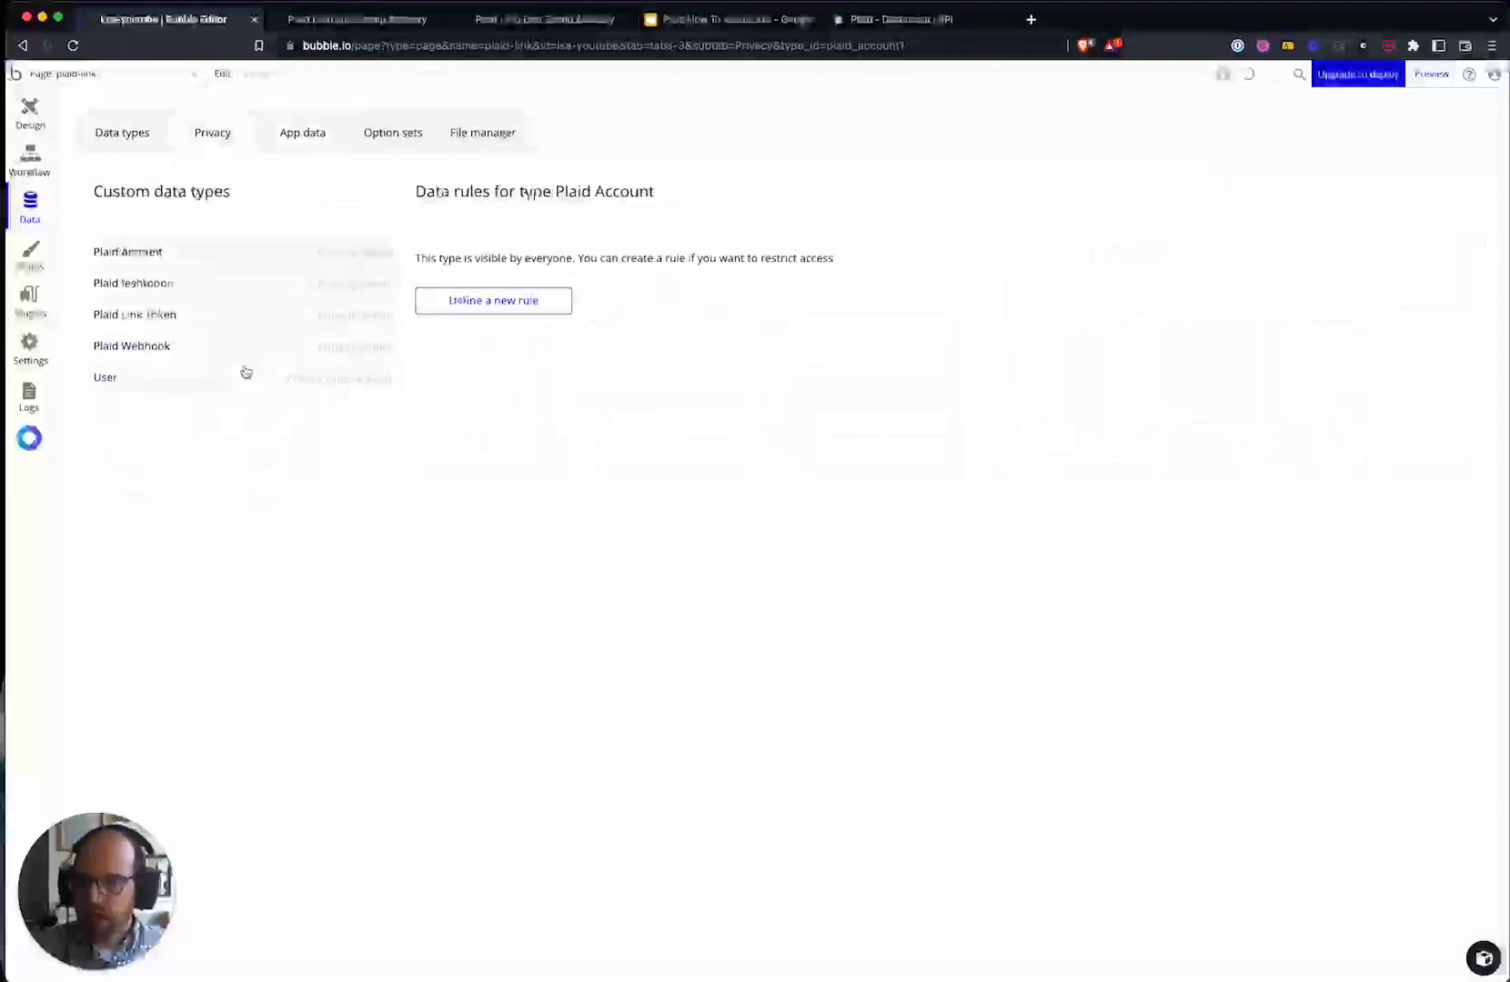
pyautogui.click(273, 286)
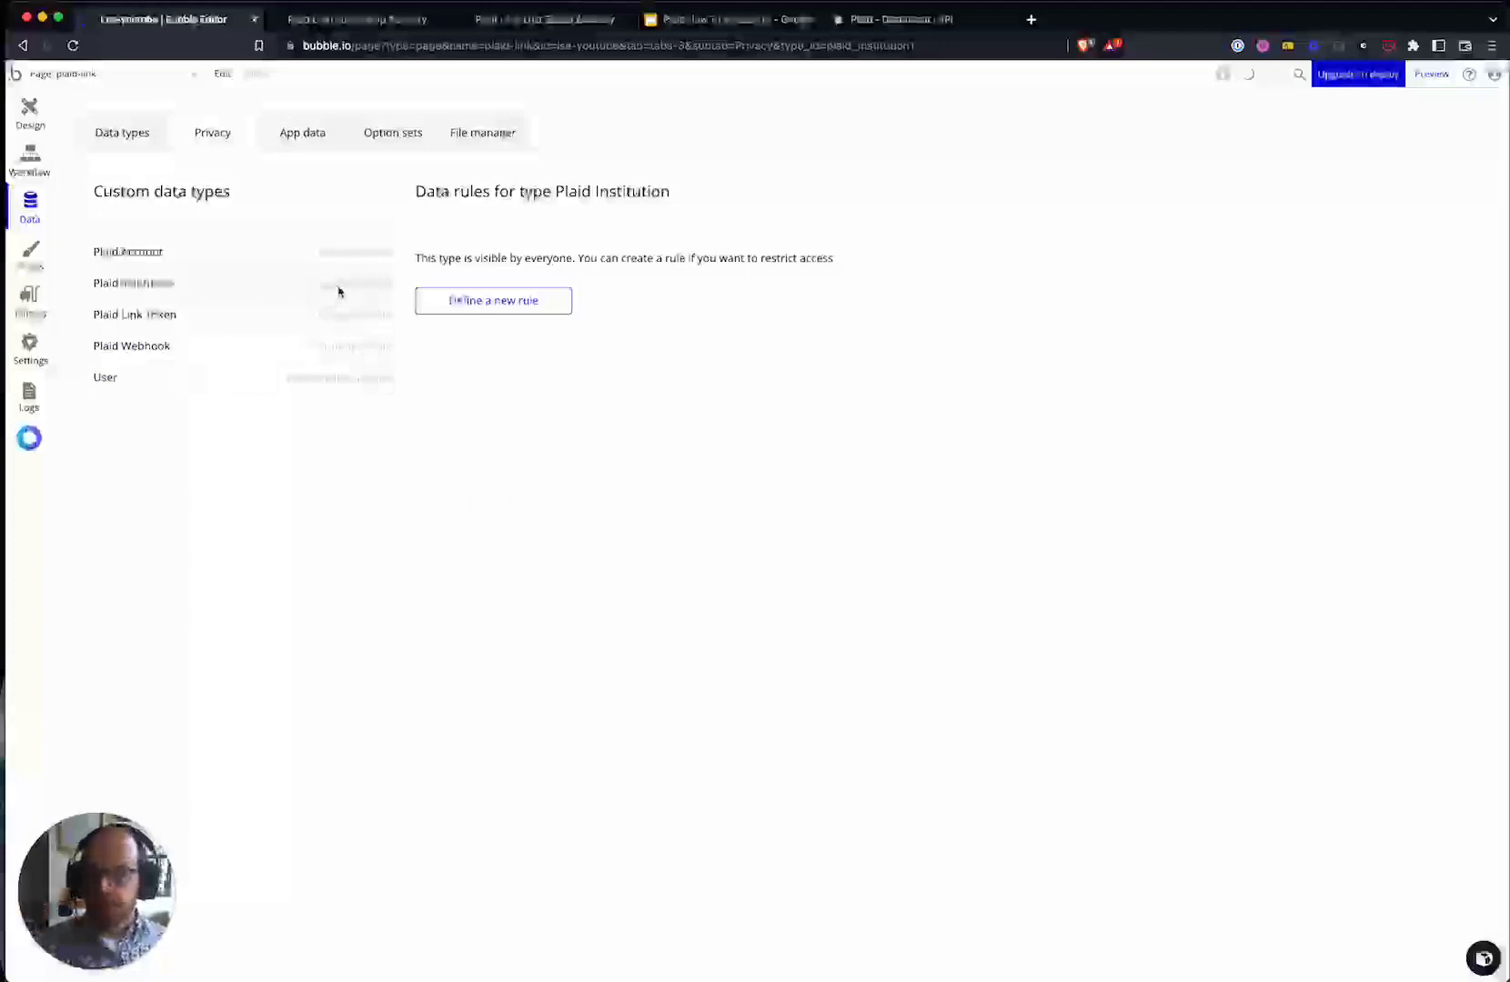
# - Add a 'User Owner' rule: When Current User's Institutions contains This Plaid Institution
pyautogui.click(464, 304)
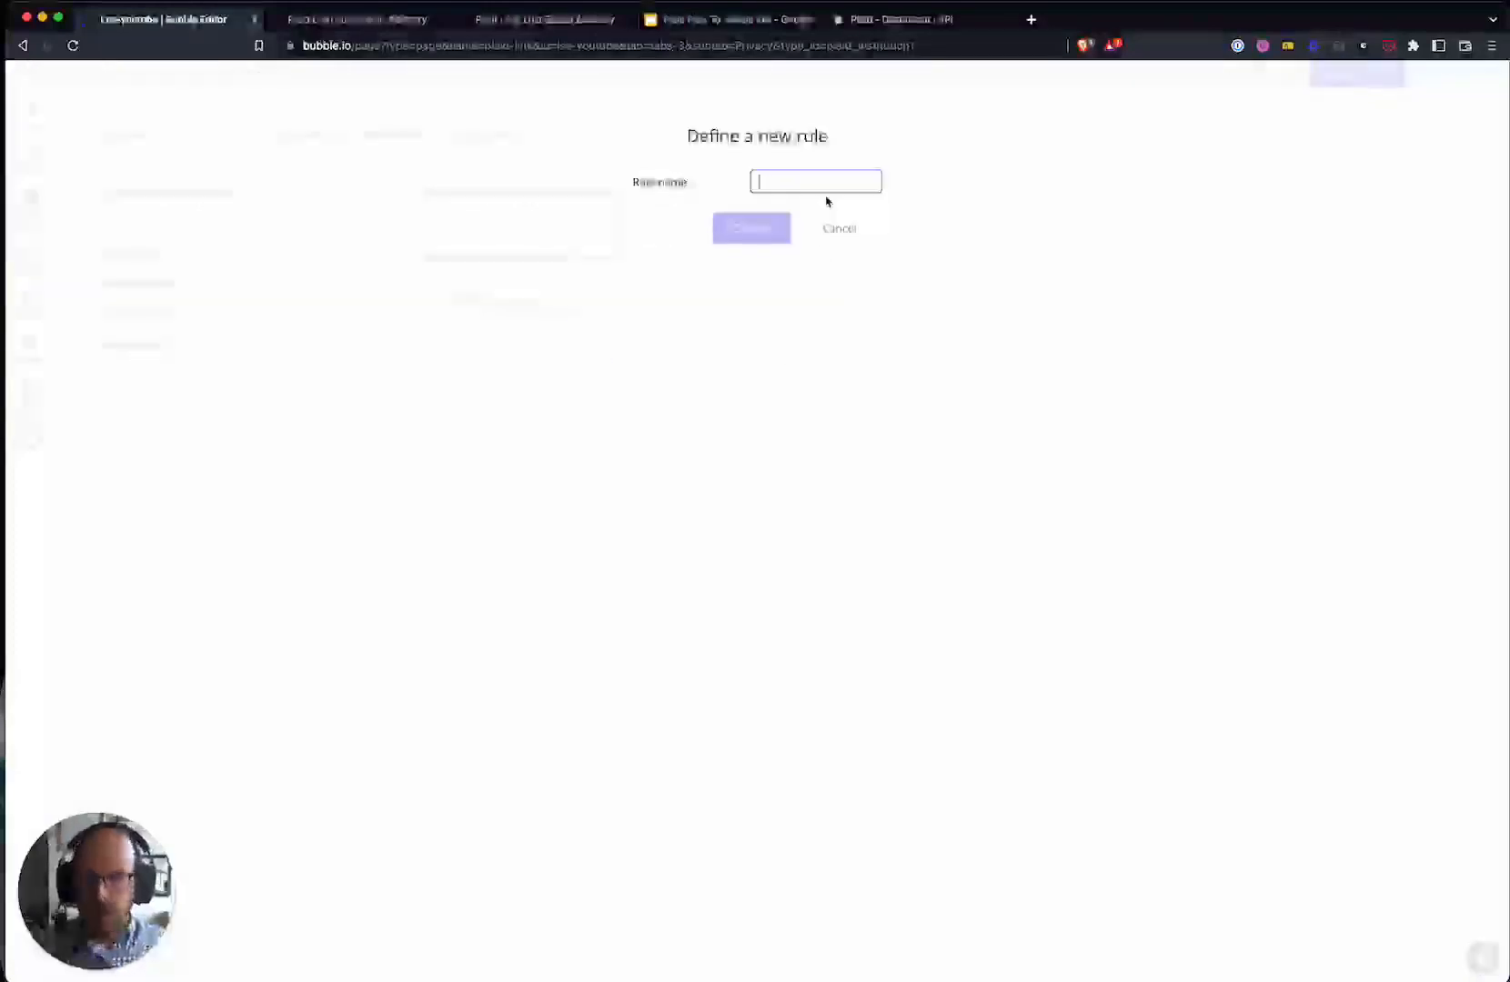
pyautogui.write('User Owner')
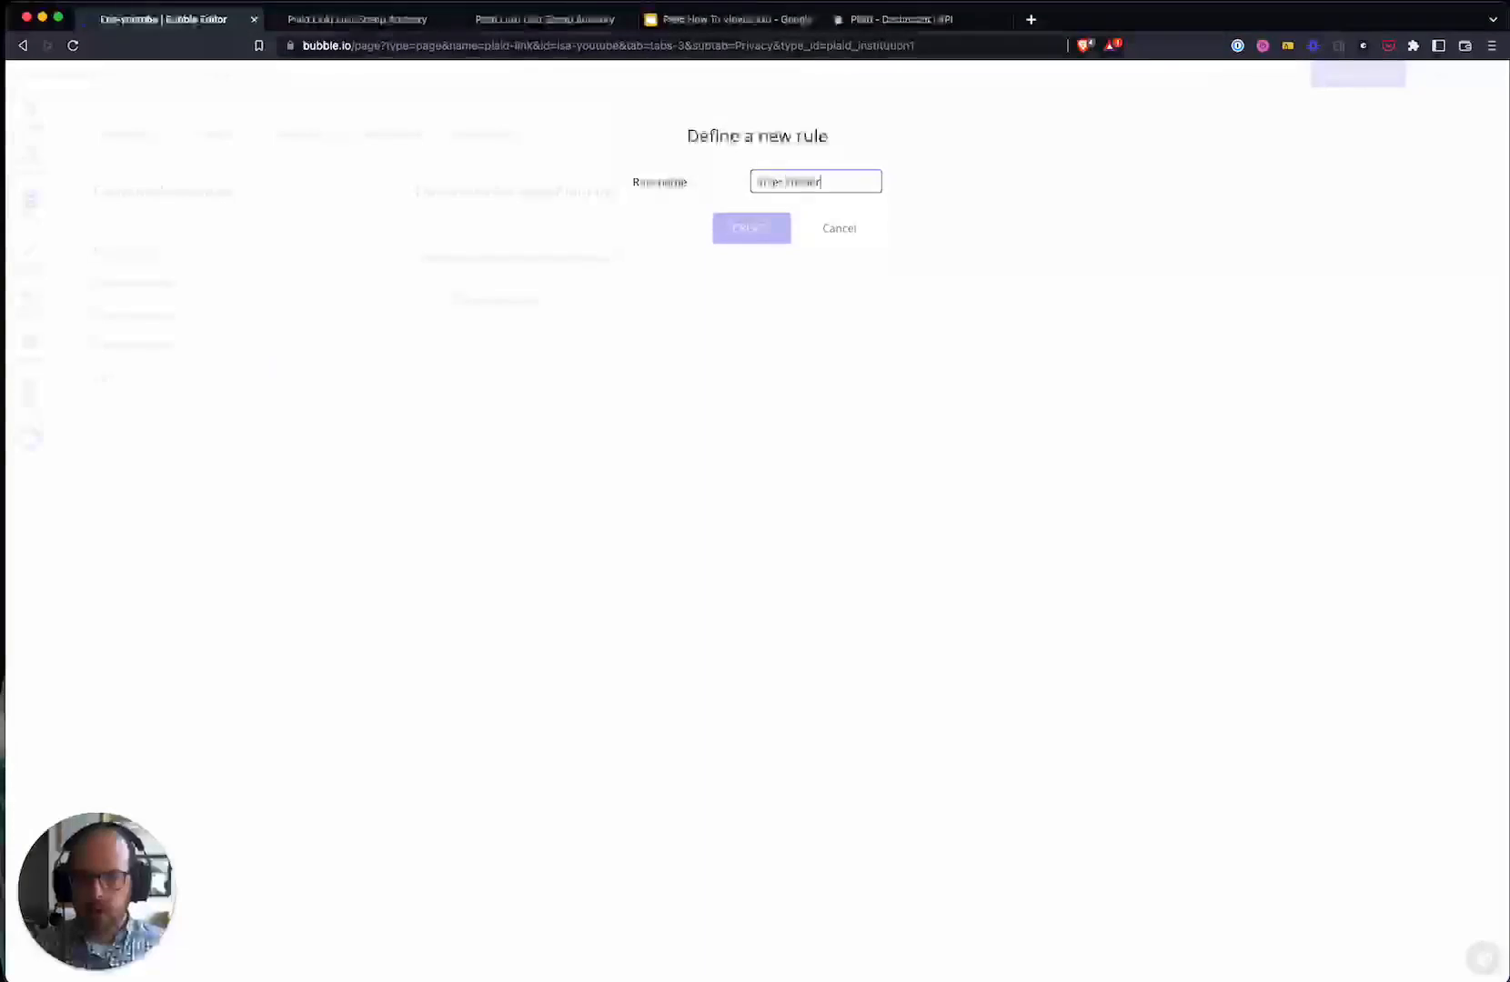
pyautogui.click(751, 227)
pyautogui.click(509, 300)
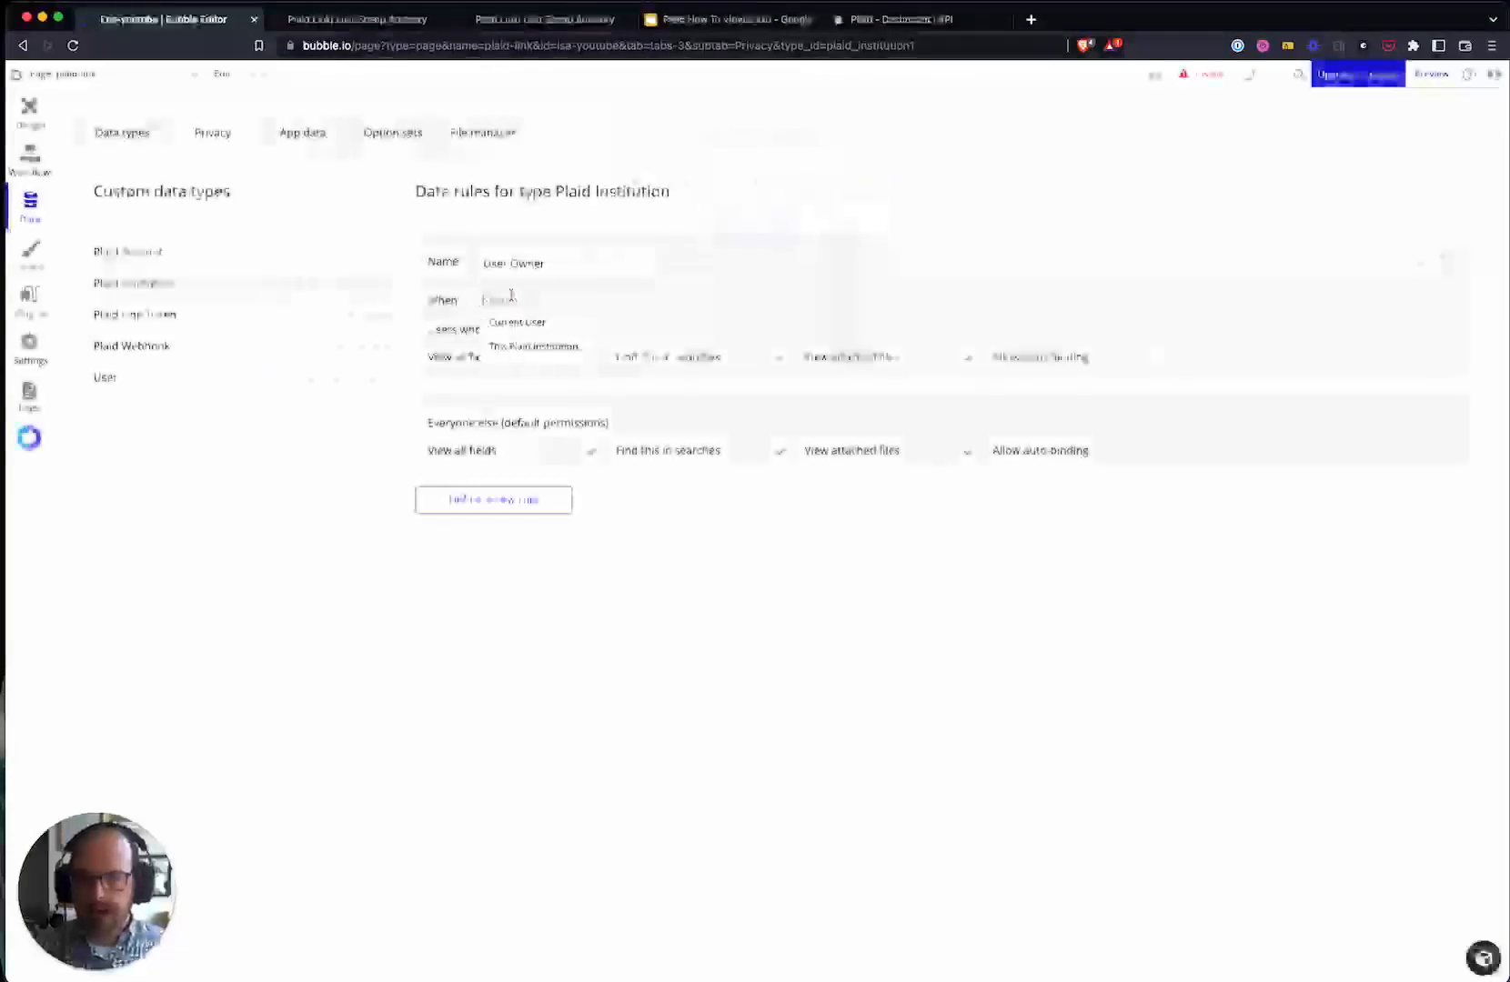
pyautogui.click(509, 323)
pyautogui.click(609, 315)
pyautogui.click(647, 322)
pyautogui.click(720, 344)
# - Remove Everyone else's view-fields, search and attached-files permissions, then delete the User Owner rule
pyautogui.click(591, 454)
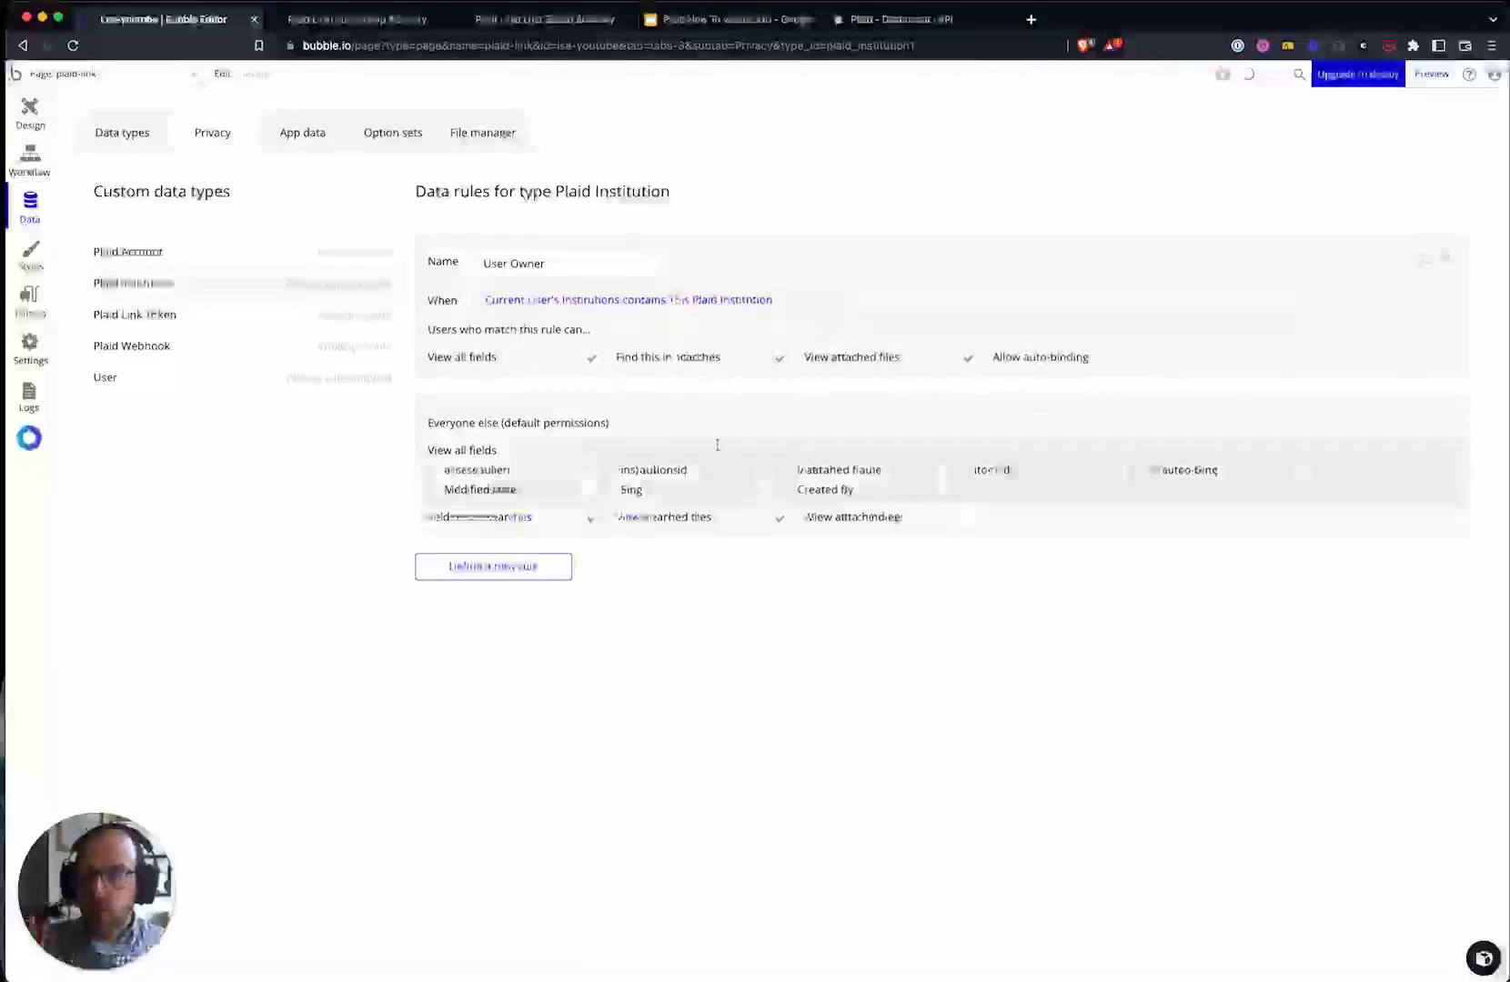
pyautogui.click(591, 520)
pyautogui.click(781, 520)
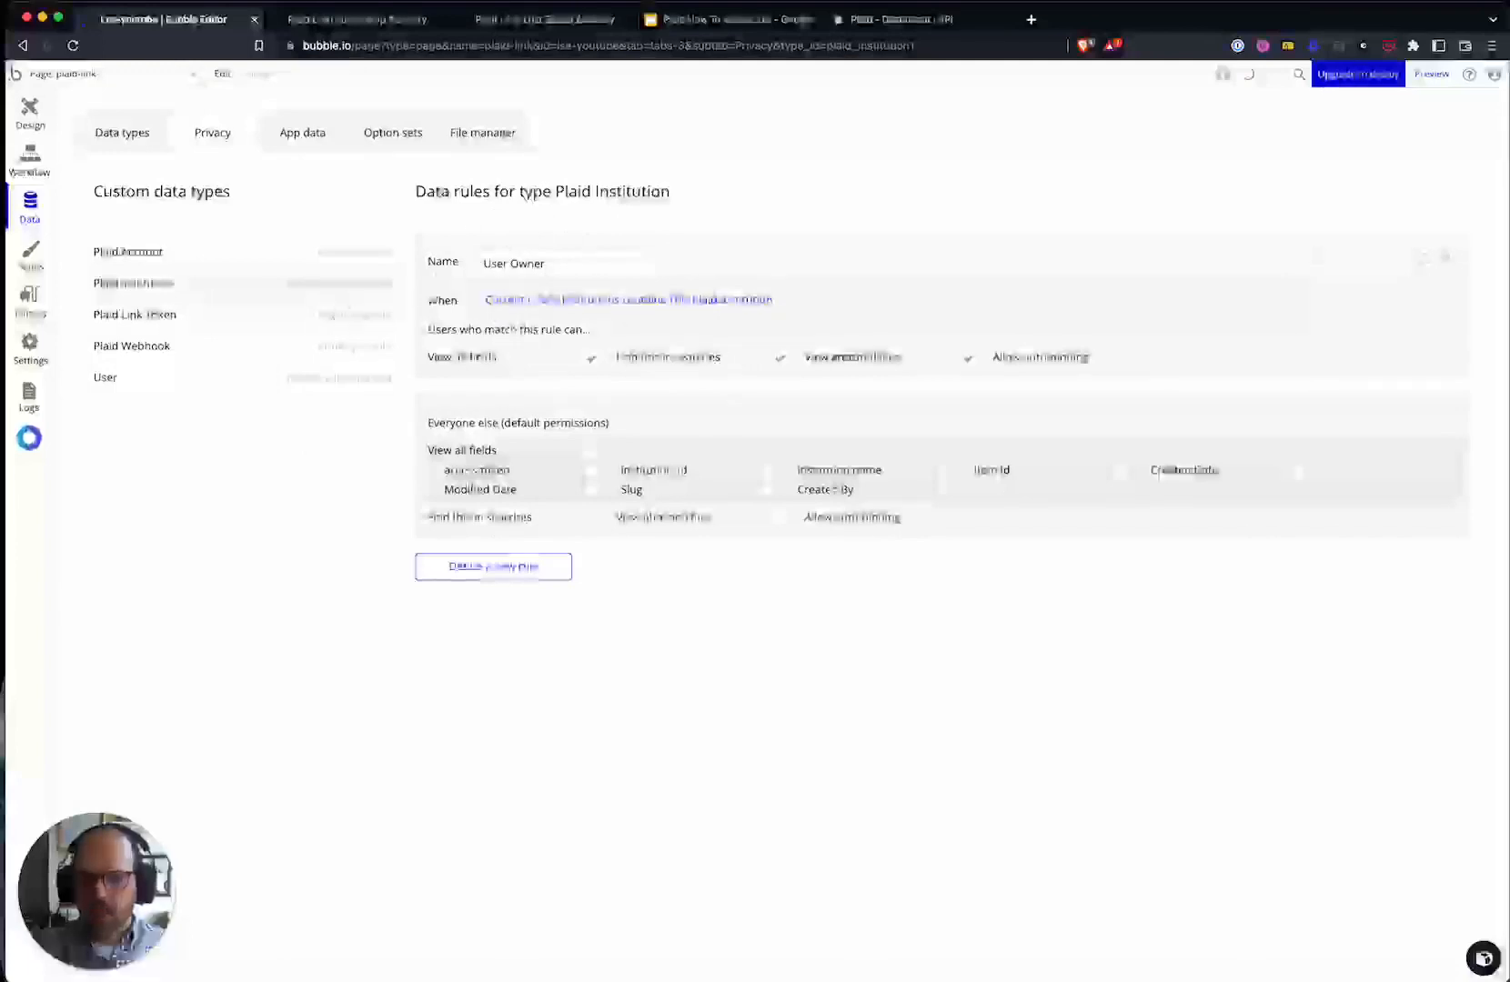
pyautogui.click(1445, 258)
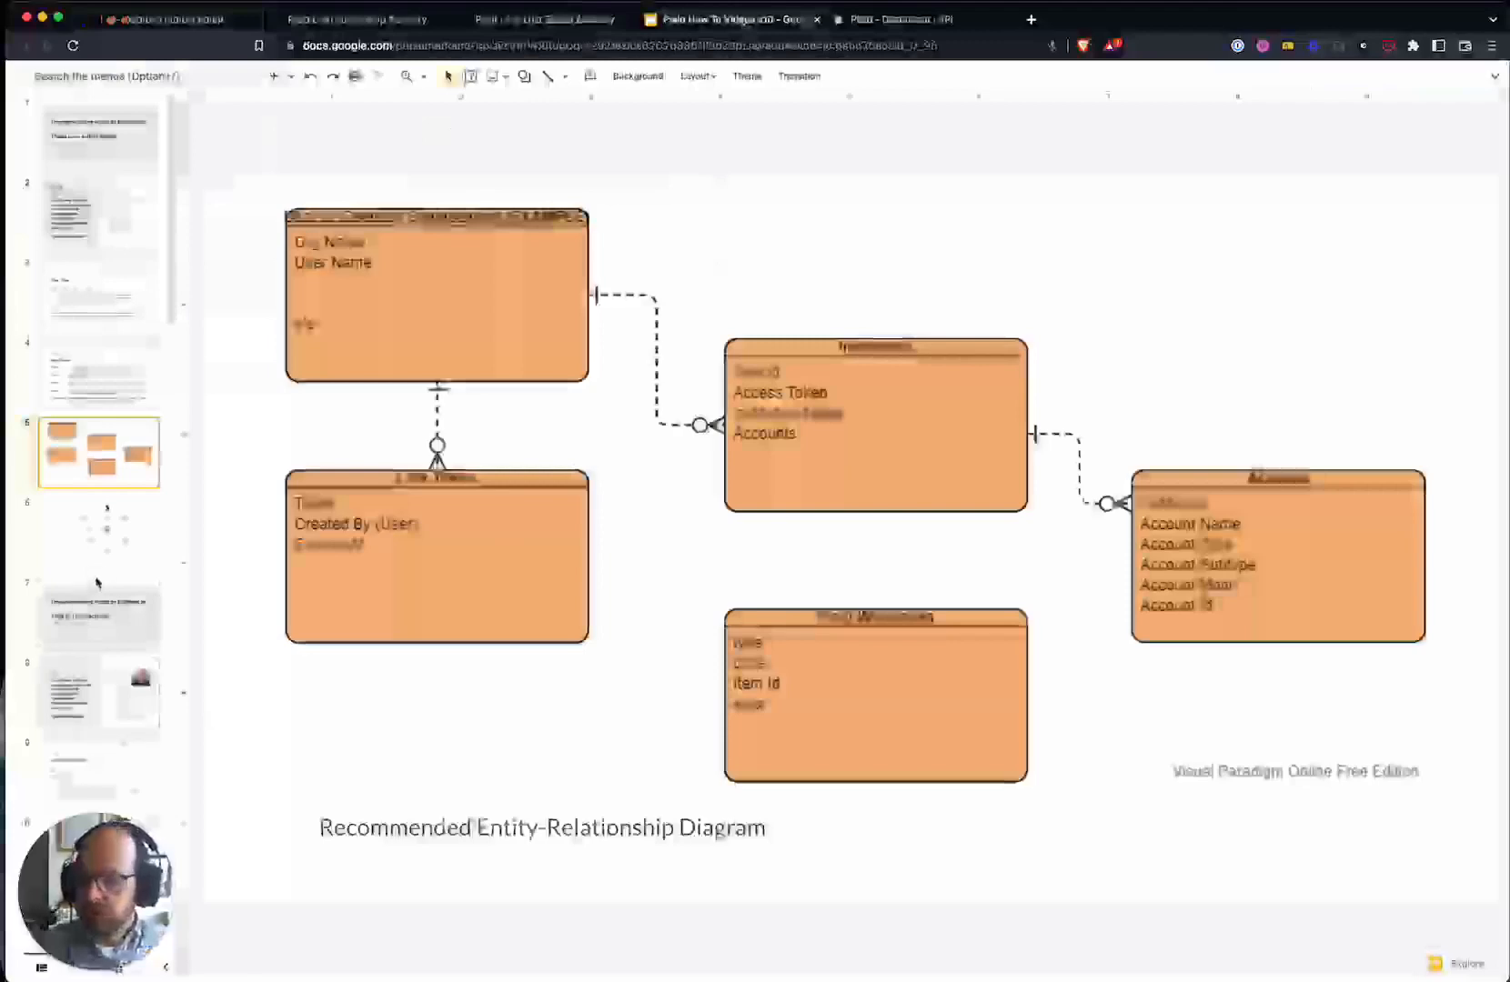
# - Show the Plaid Link goals slide, highlight the first goal, and switch to the live app
pyautogui.click(97, 378)
pyautogui.click(79, 297)
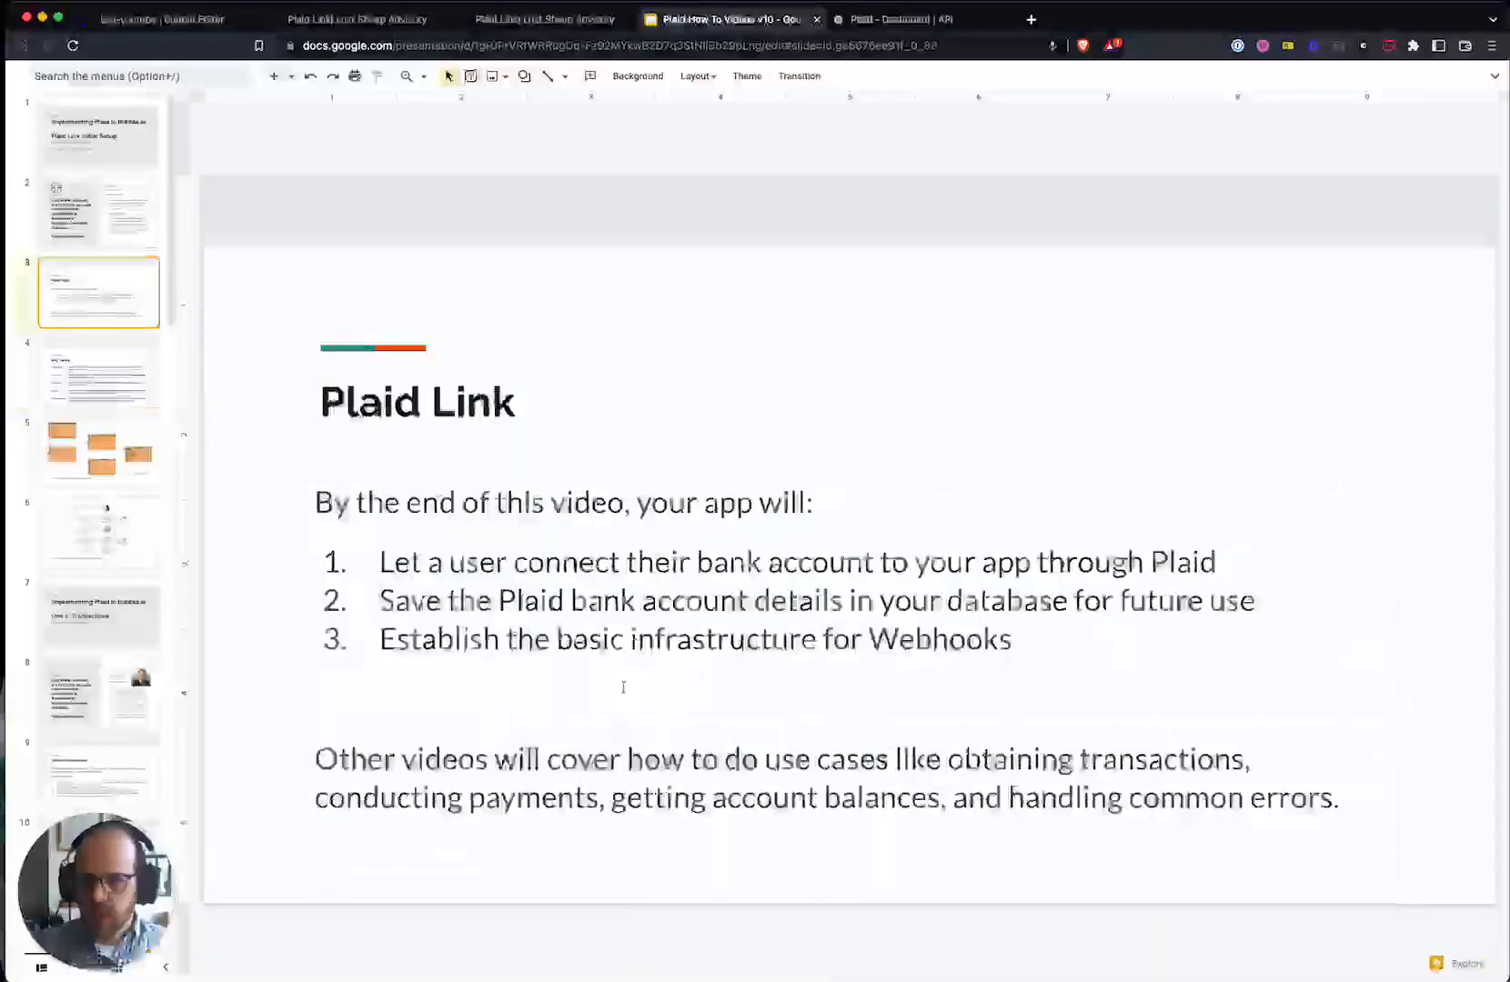
pyautogui.tripleClick(816, 563)
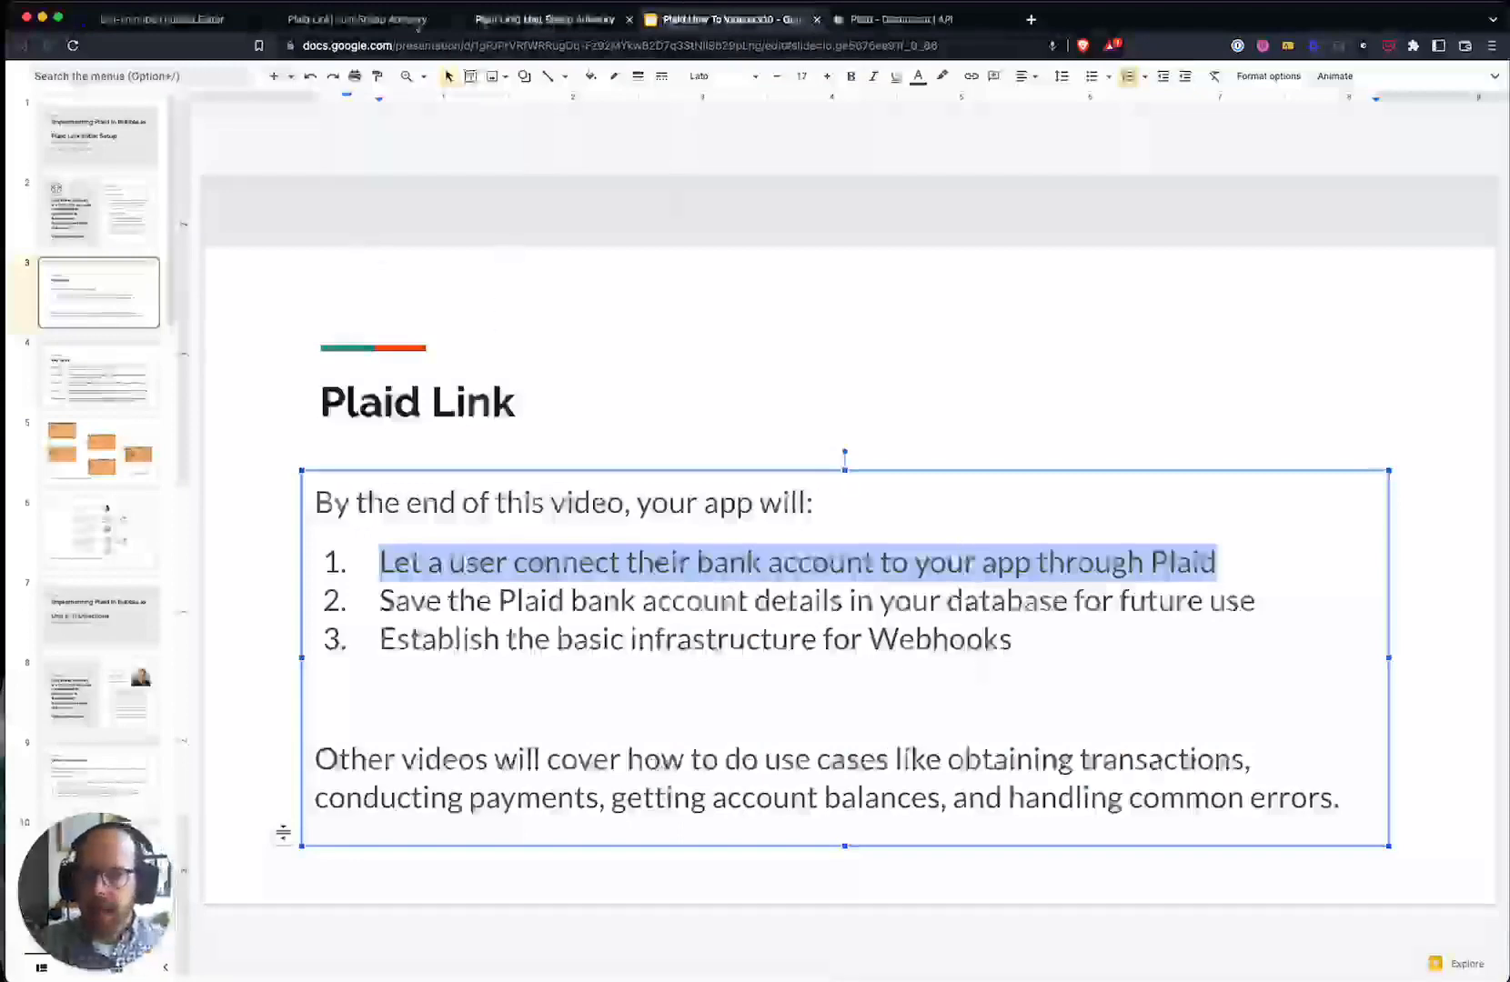
pyautogui.click(346, 20)
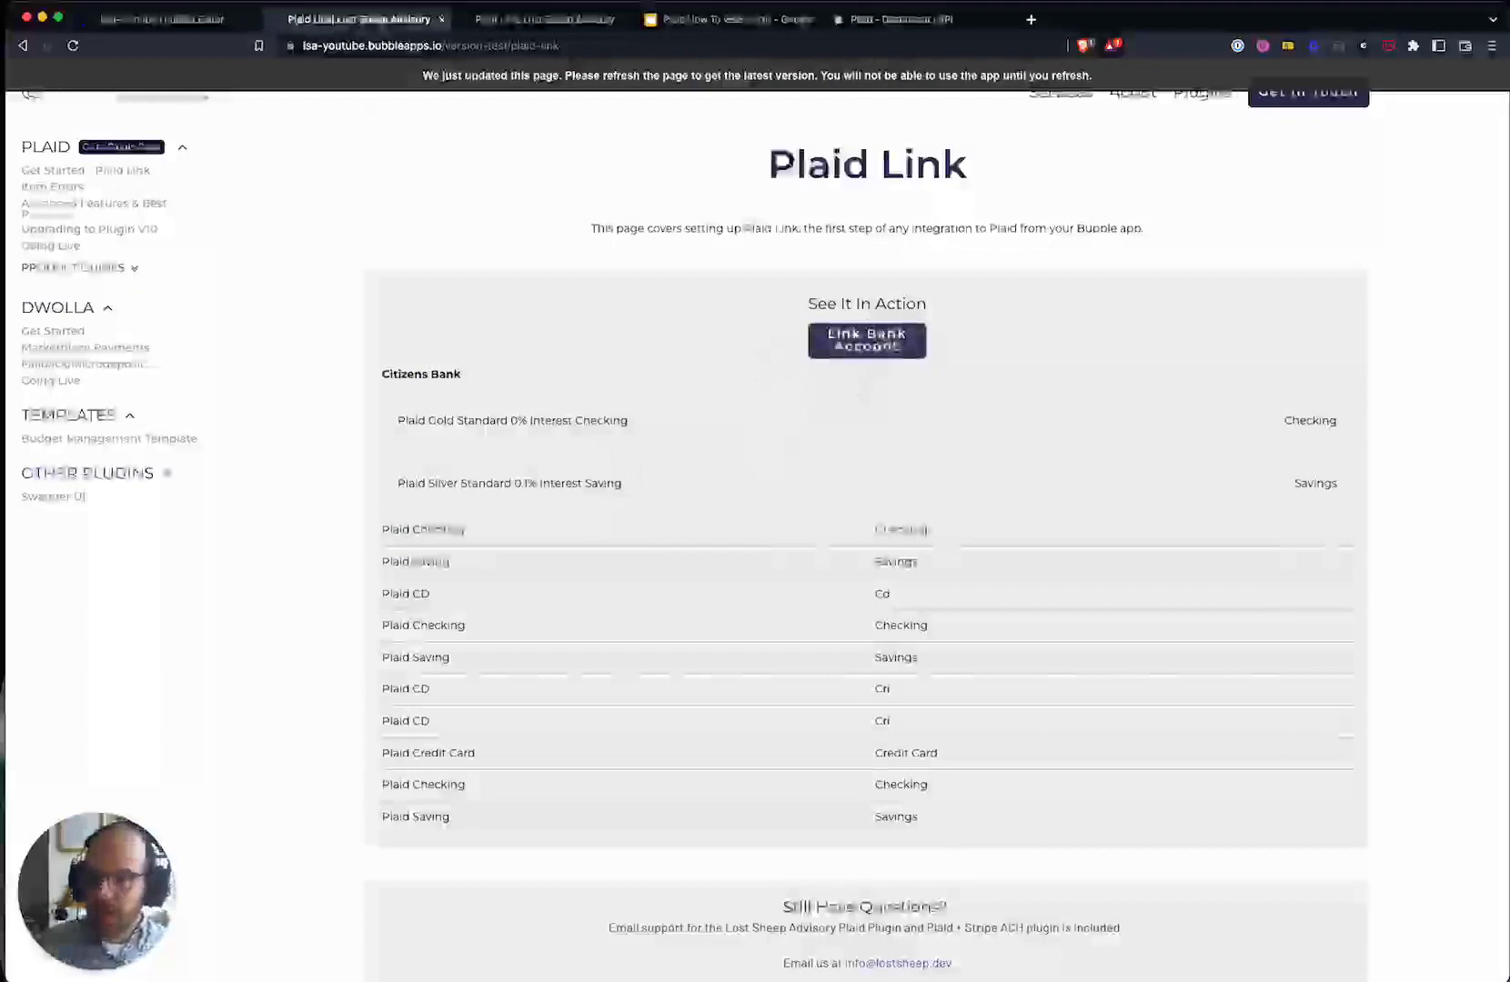
# - Review the linked Citizens Bank accounts in the live app and highlight the second goal on the slide
pyautogui.click(550, 30)
pyautogui.click(382, 20)
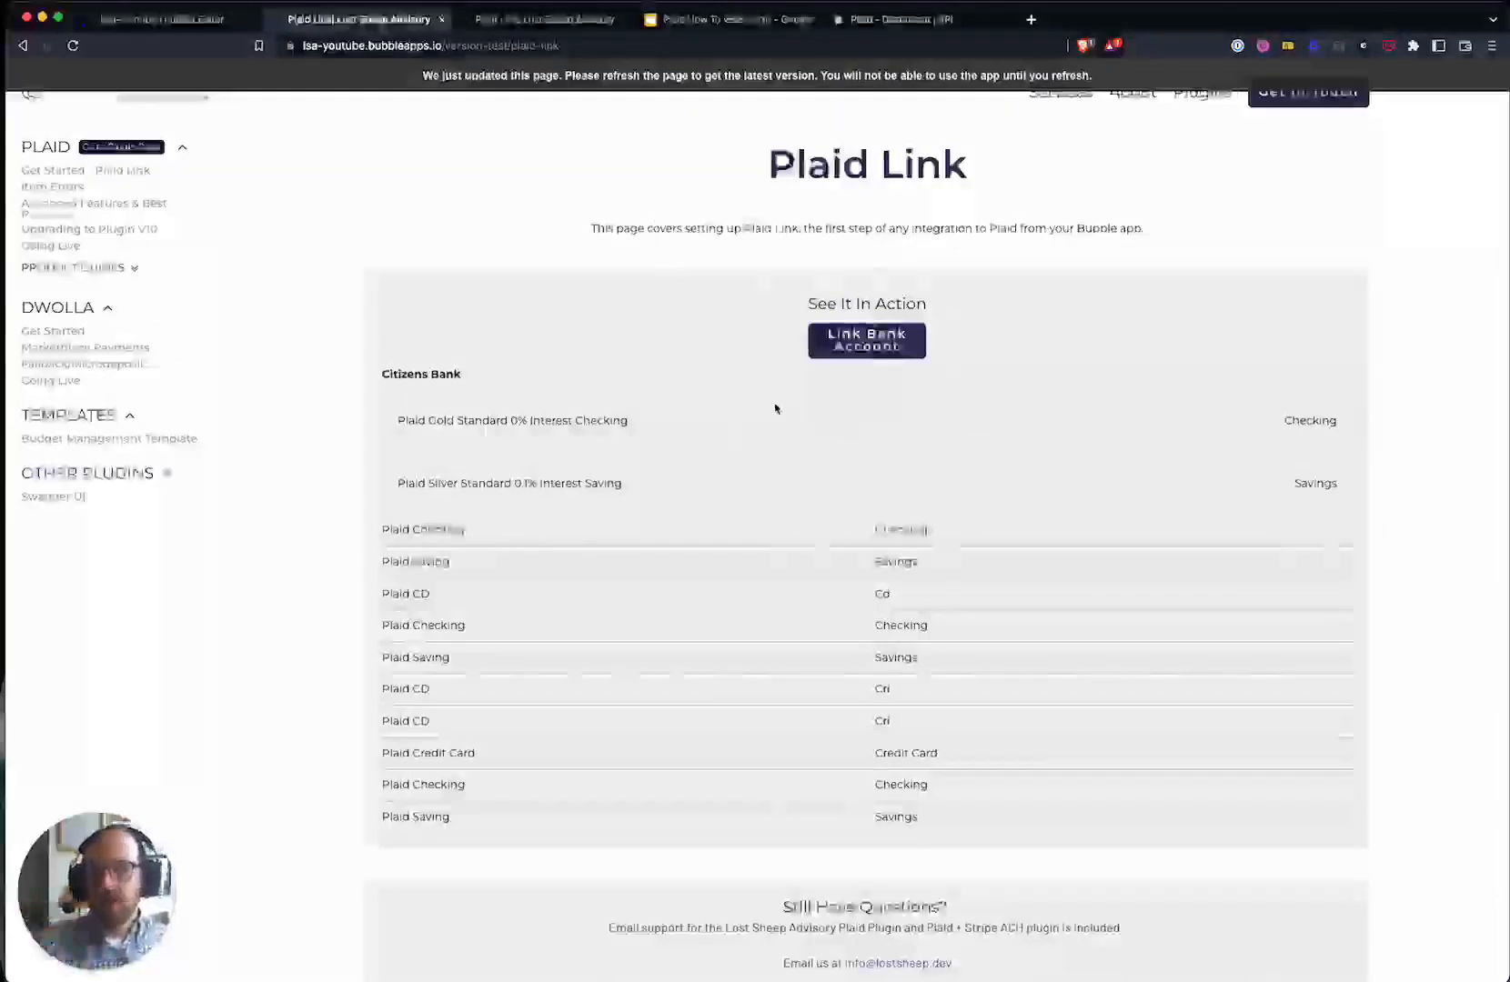
pyautogui.click(727, 20)
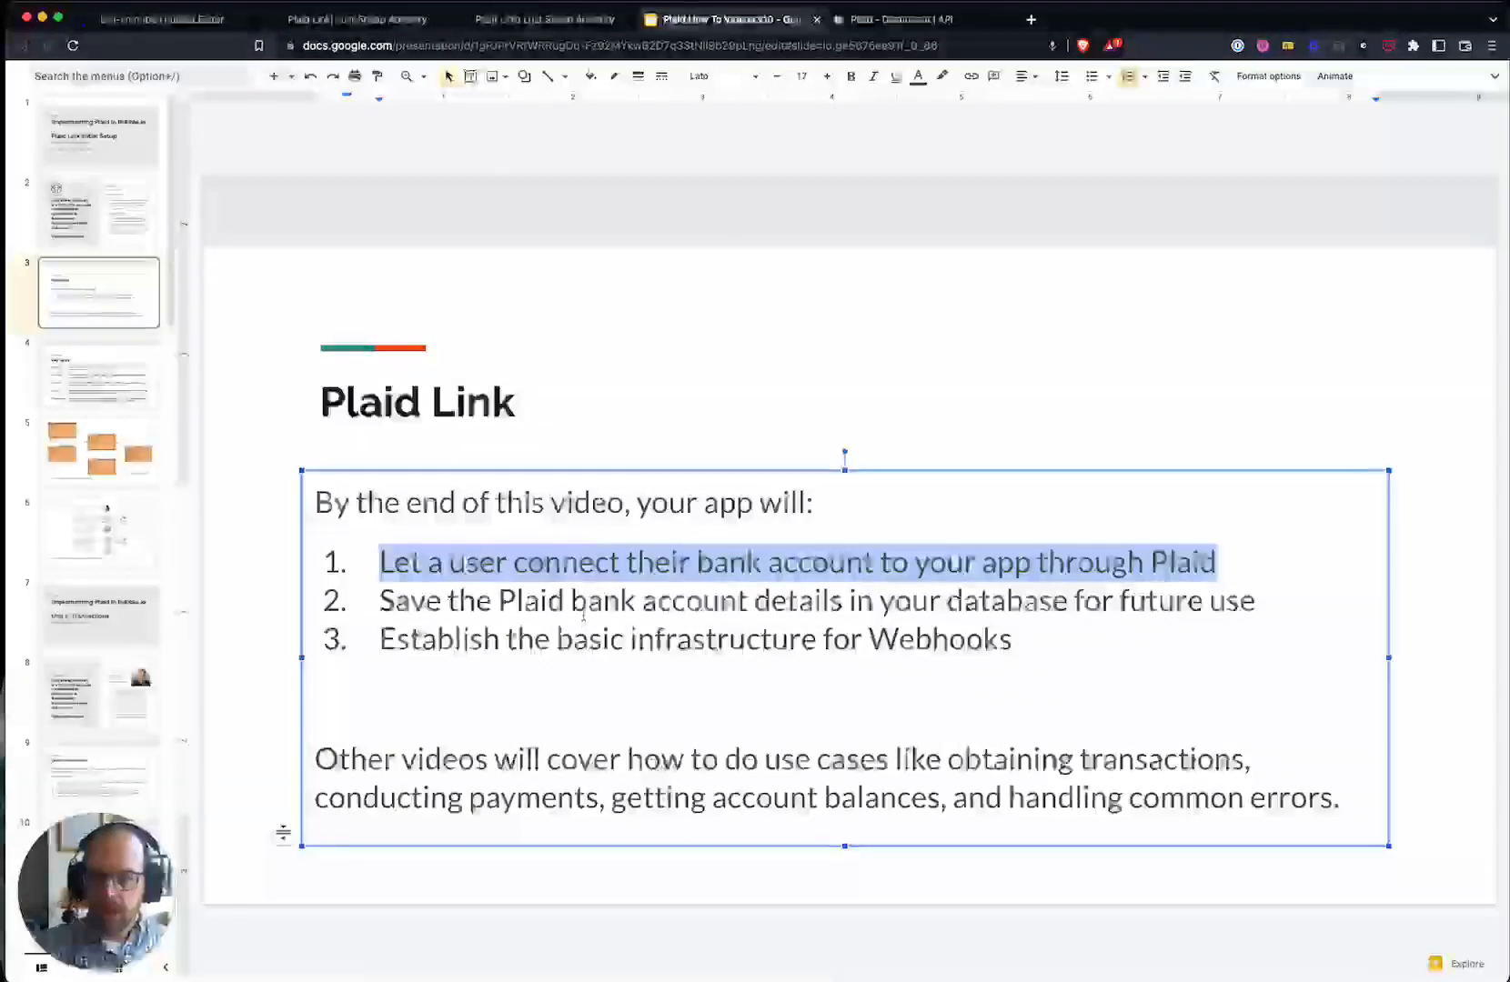
pyautogui.tripleClick(583, 607)
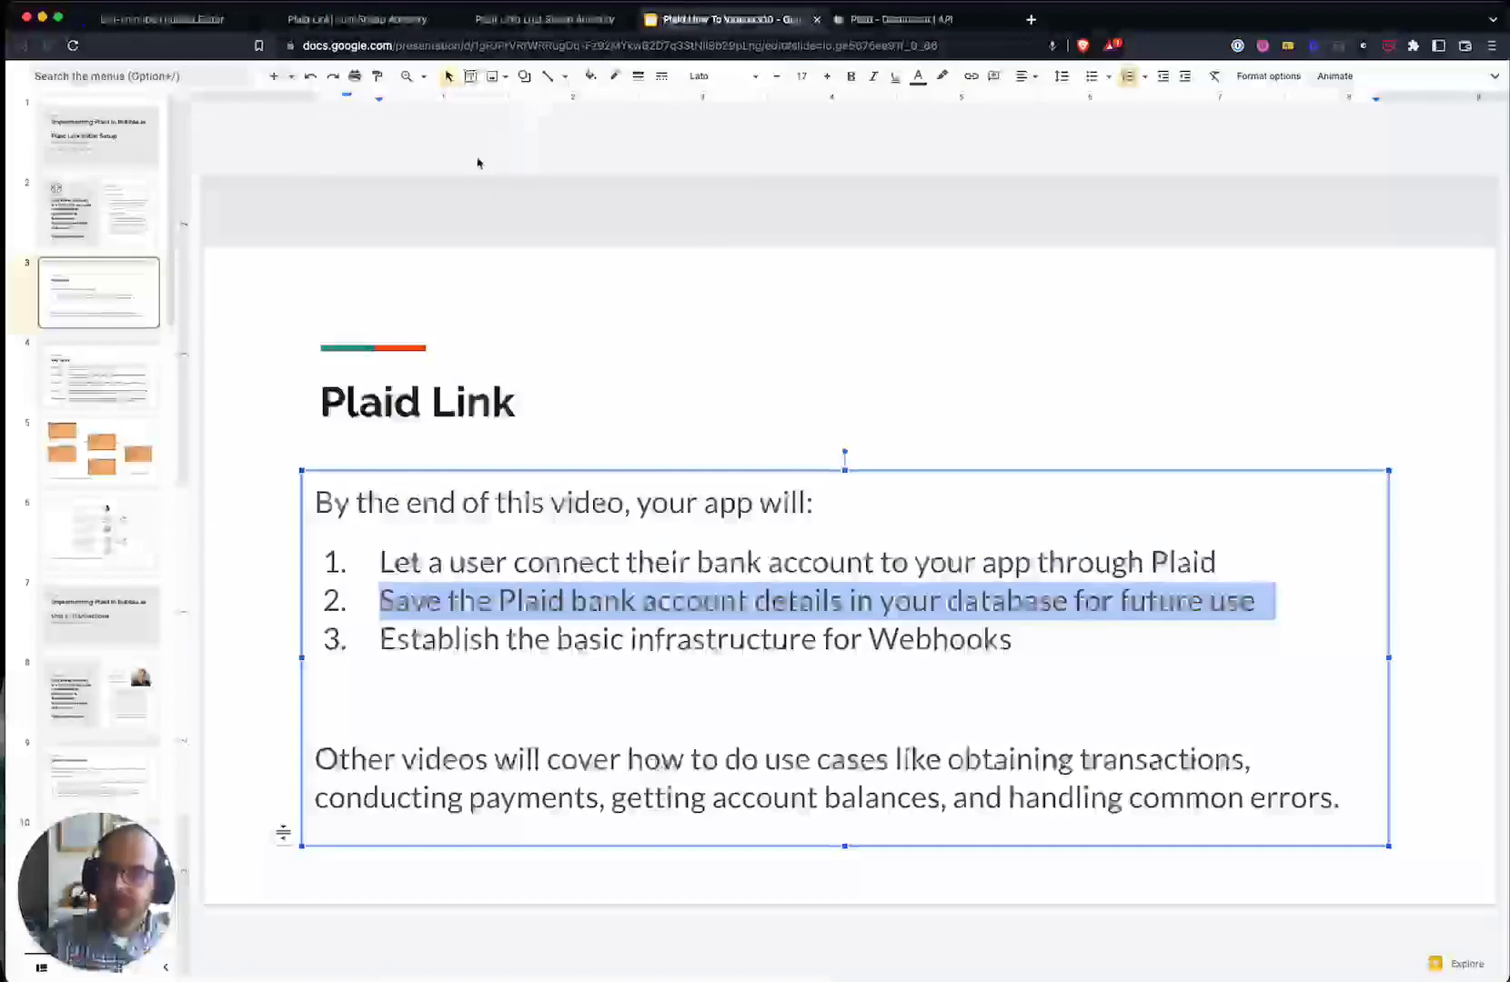
pyautogui.click(550, 20)
pyautogui.click(342, 19)
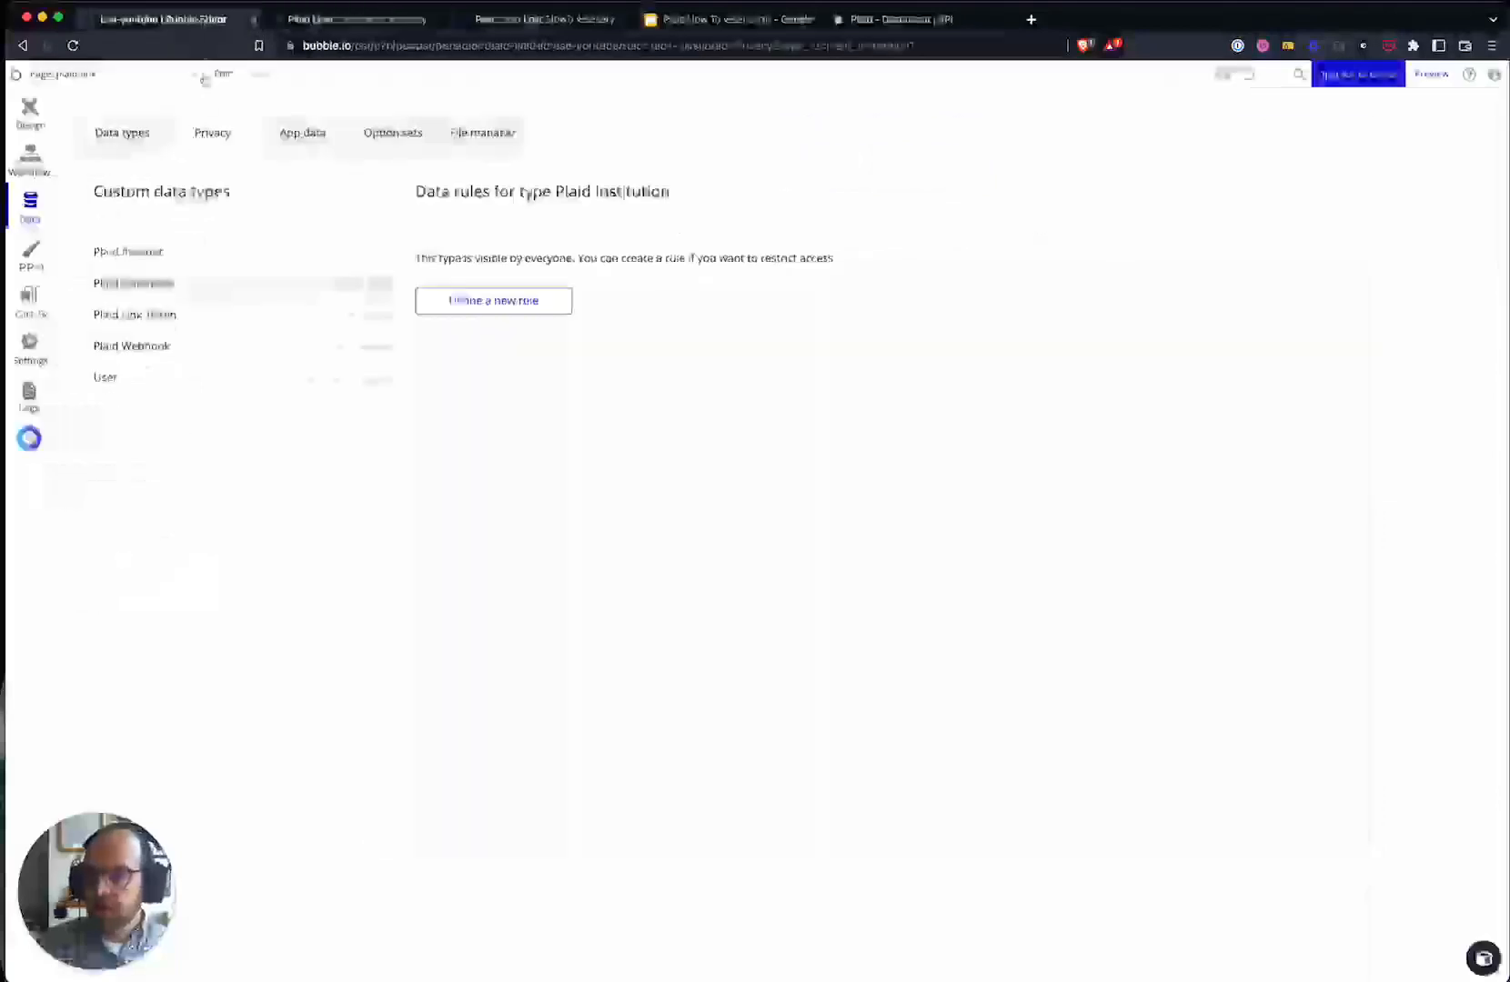
pyautogui.click(202, 19)
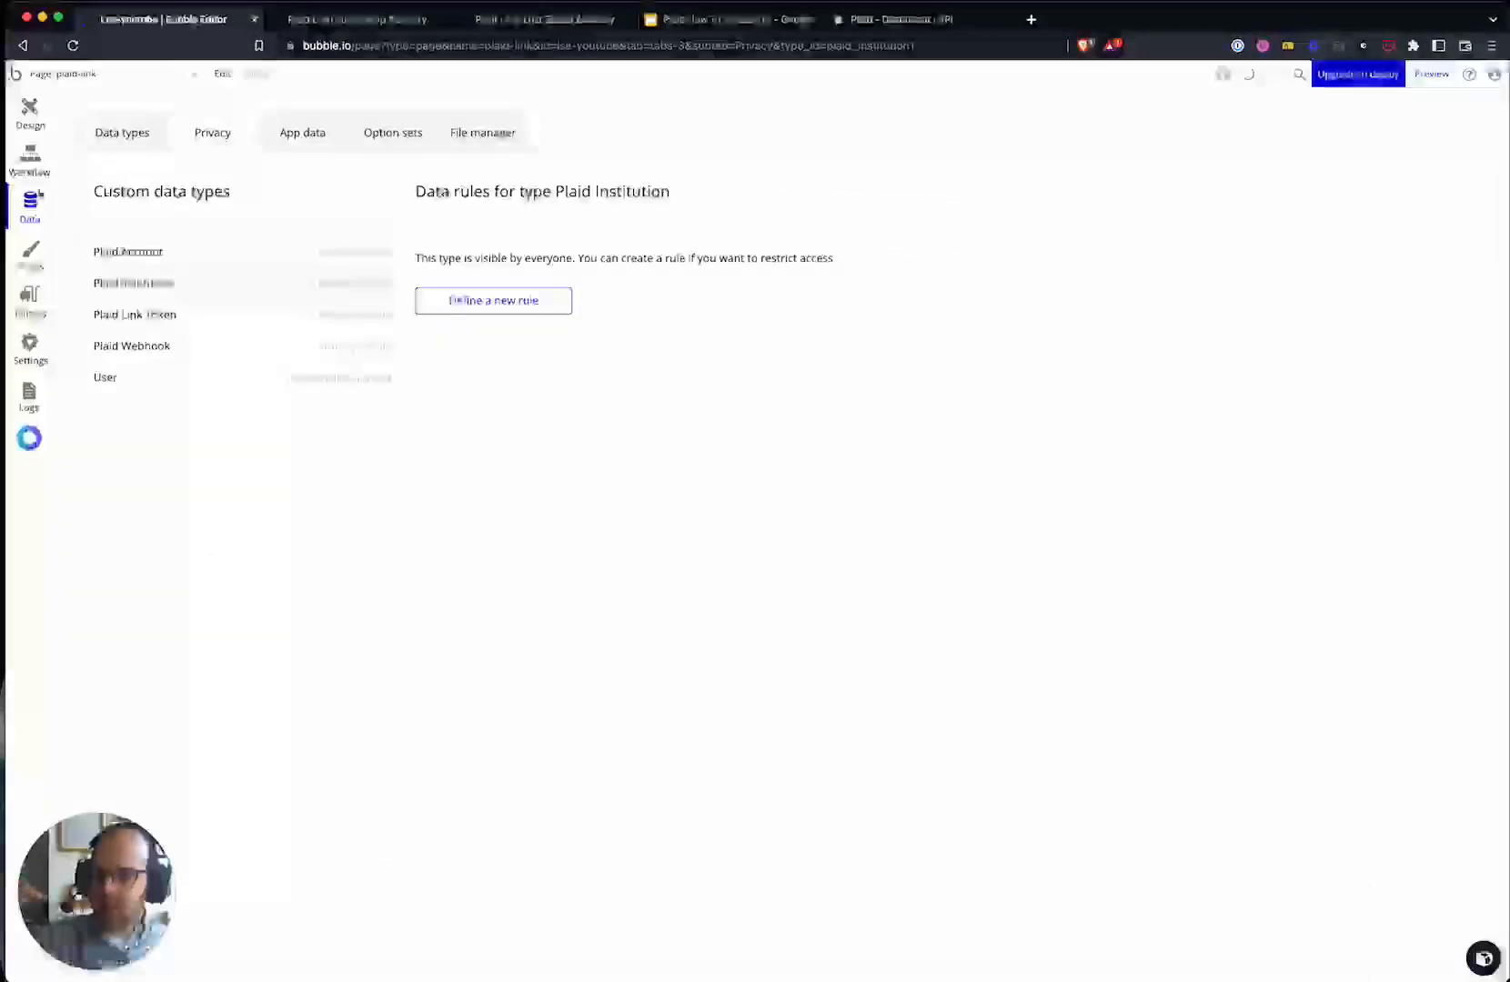
# - In App data, inspect the All Plaid Institutions records' access token and Item Id
pyautogui.click(302, 133)
pyautogui.click(168, 422)
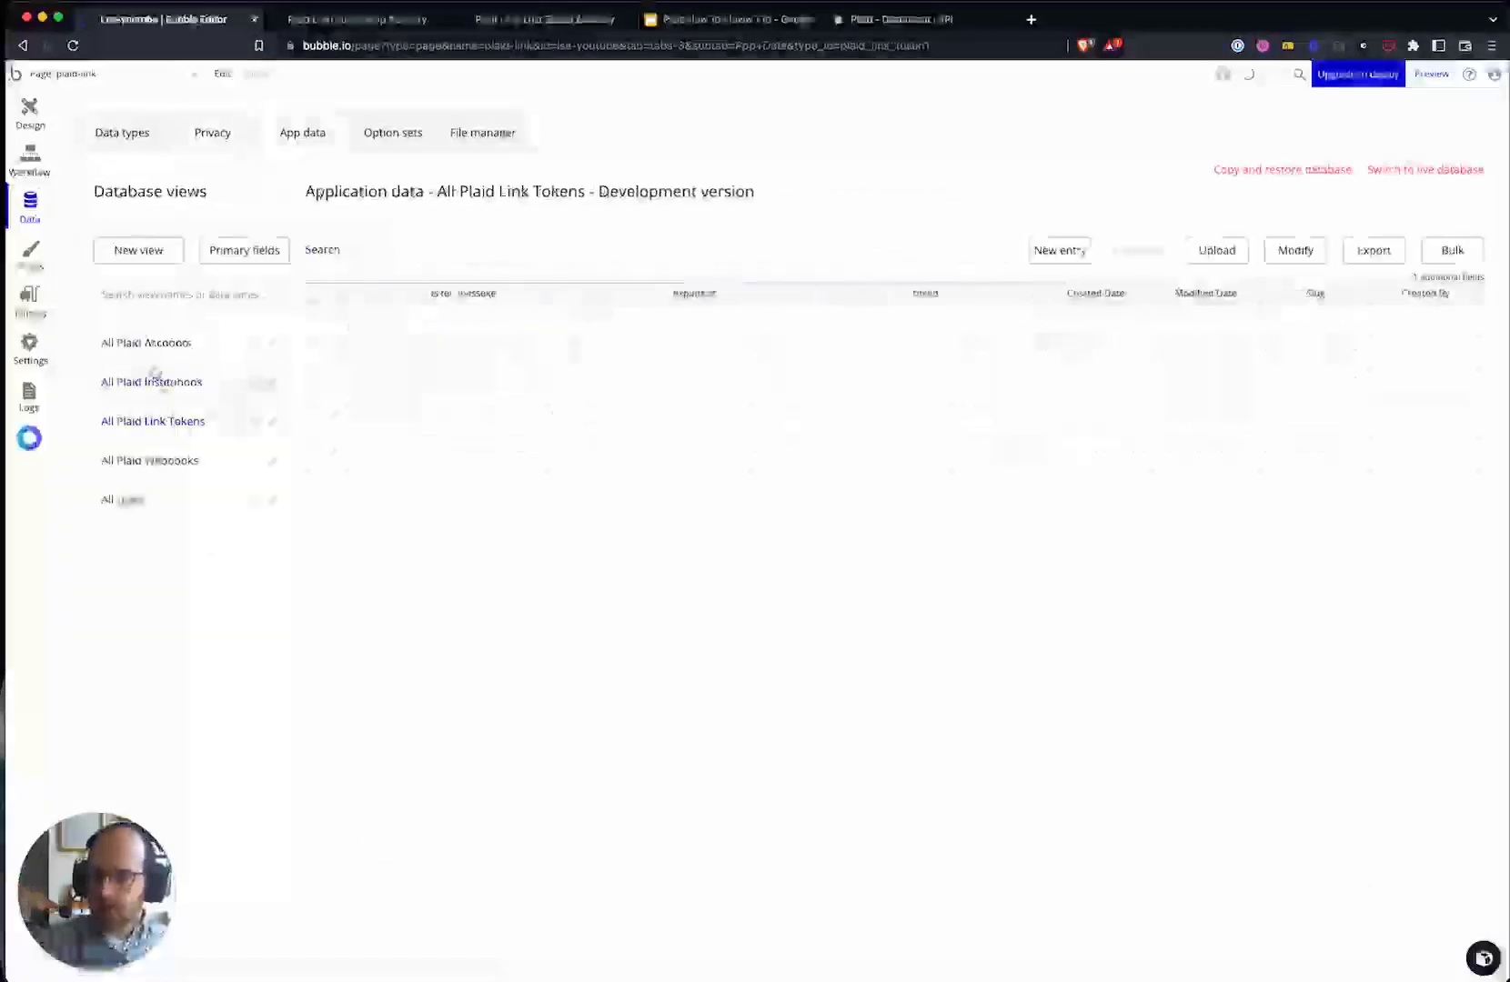
pyautogui.click(151, 381)
pyautogui.click(464, 325)
pyautogui.click(1079, 328)
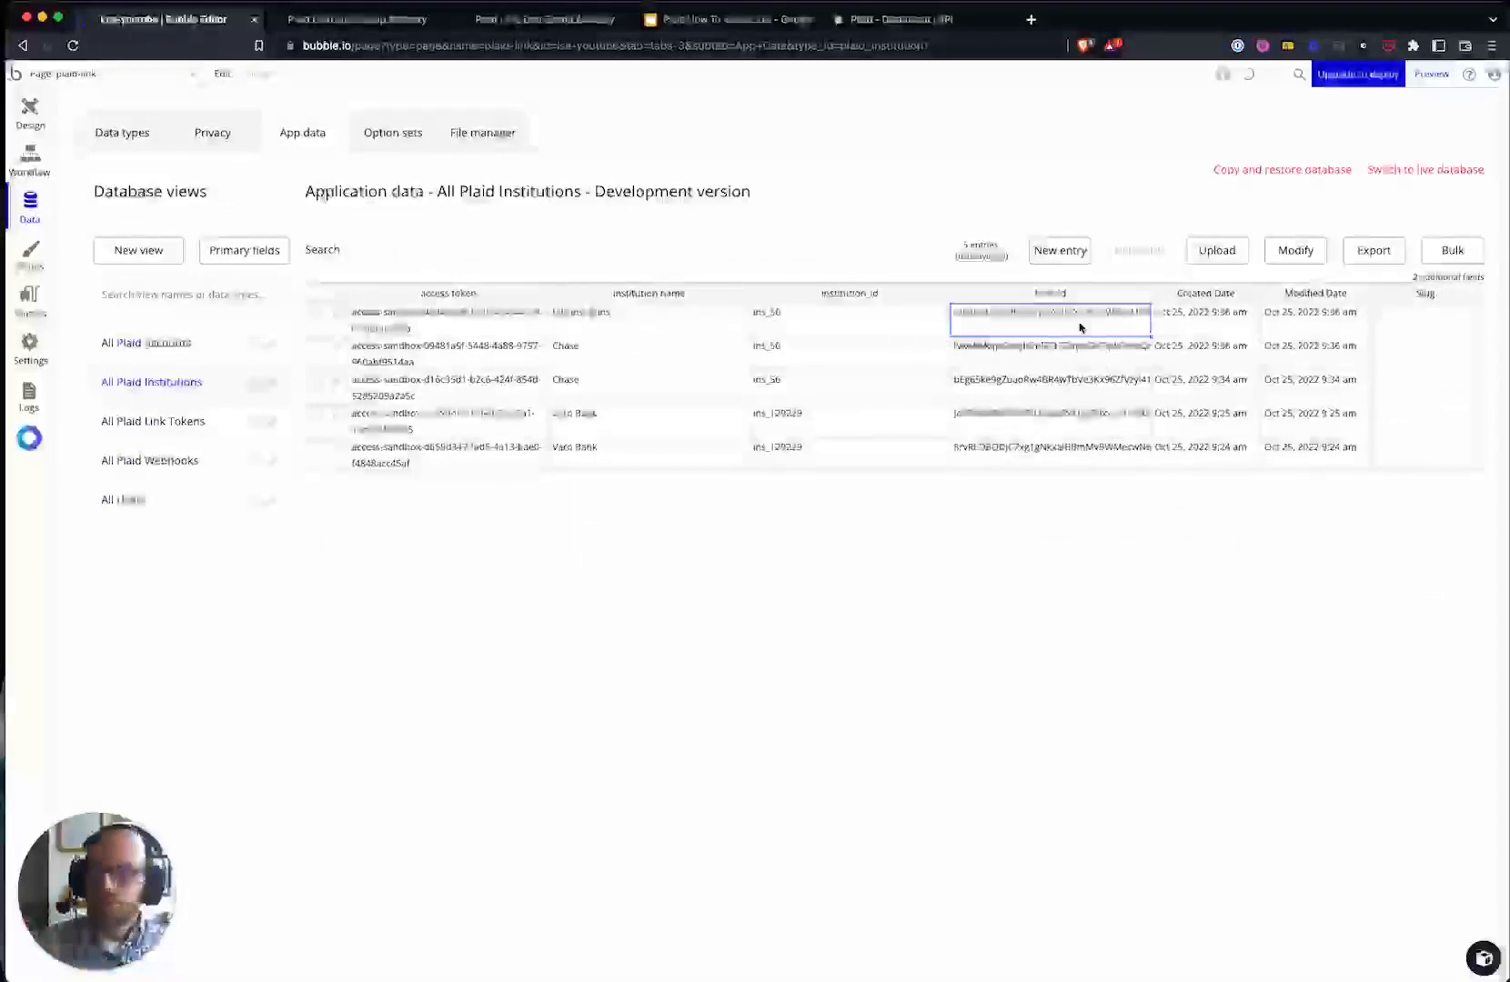
pyautogui.click(709, 18)
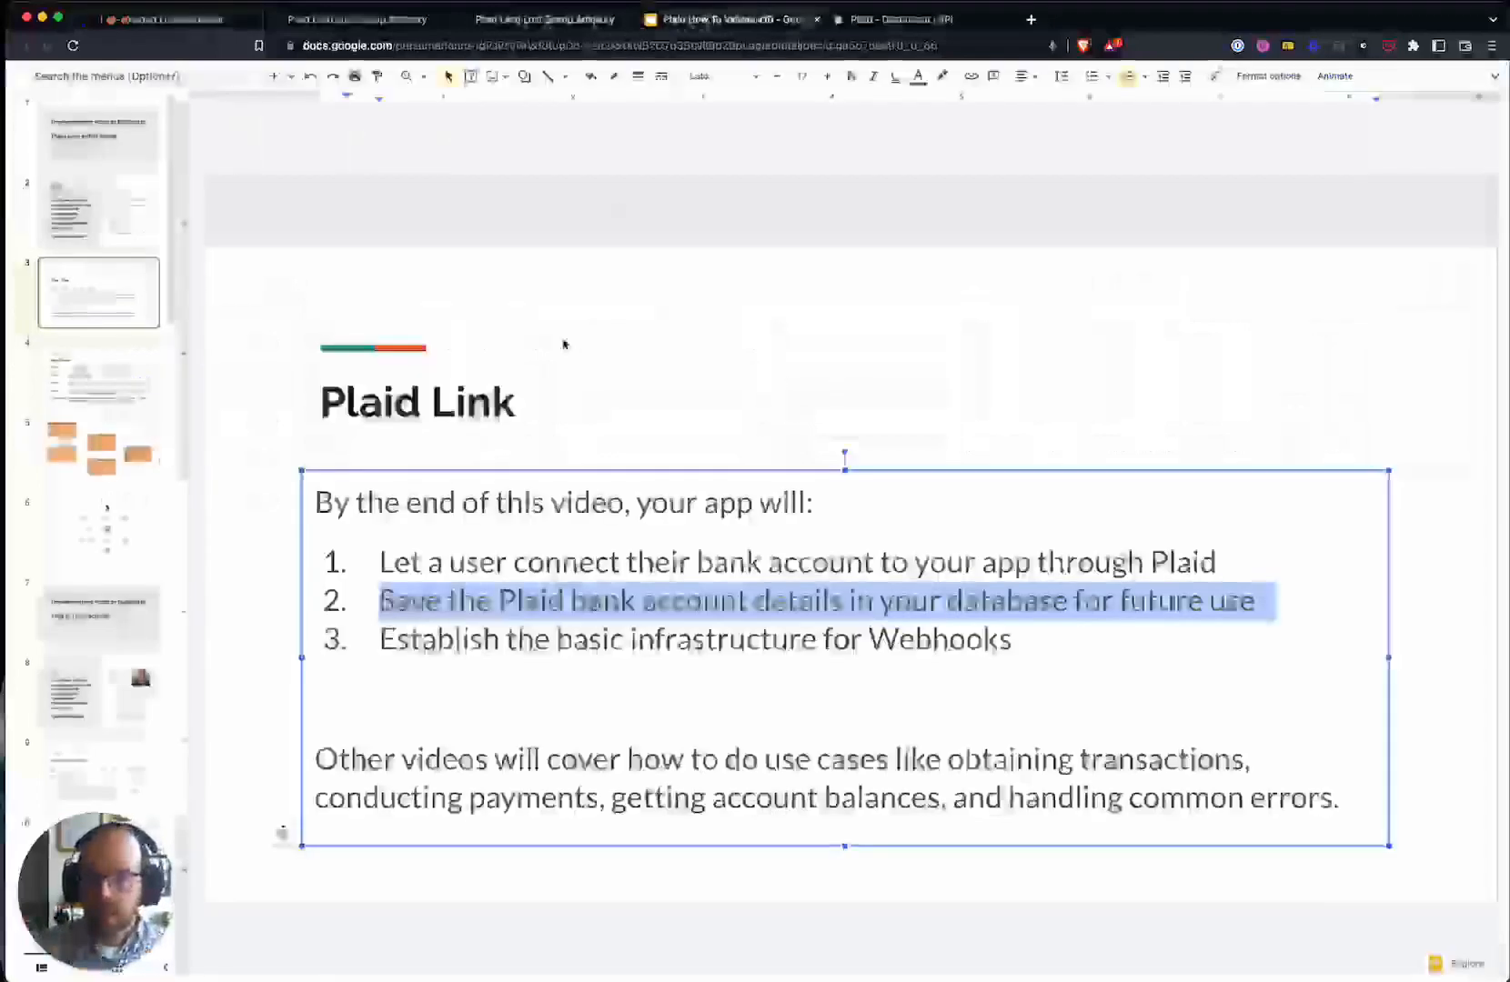
pyautogui.click(164, 18)
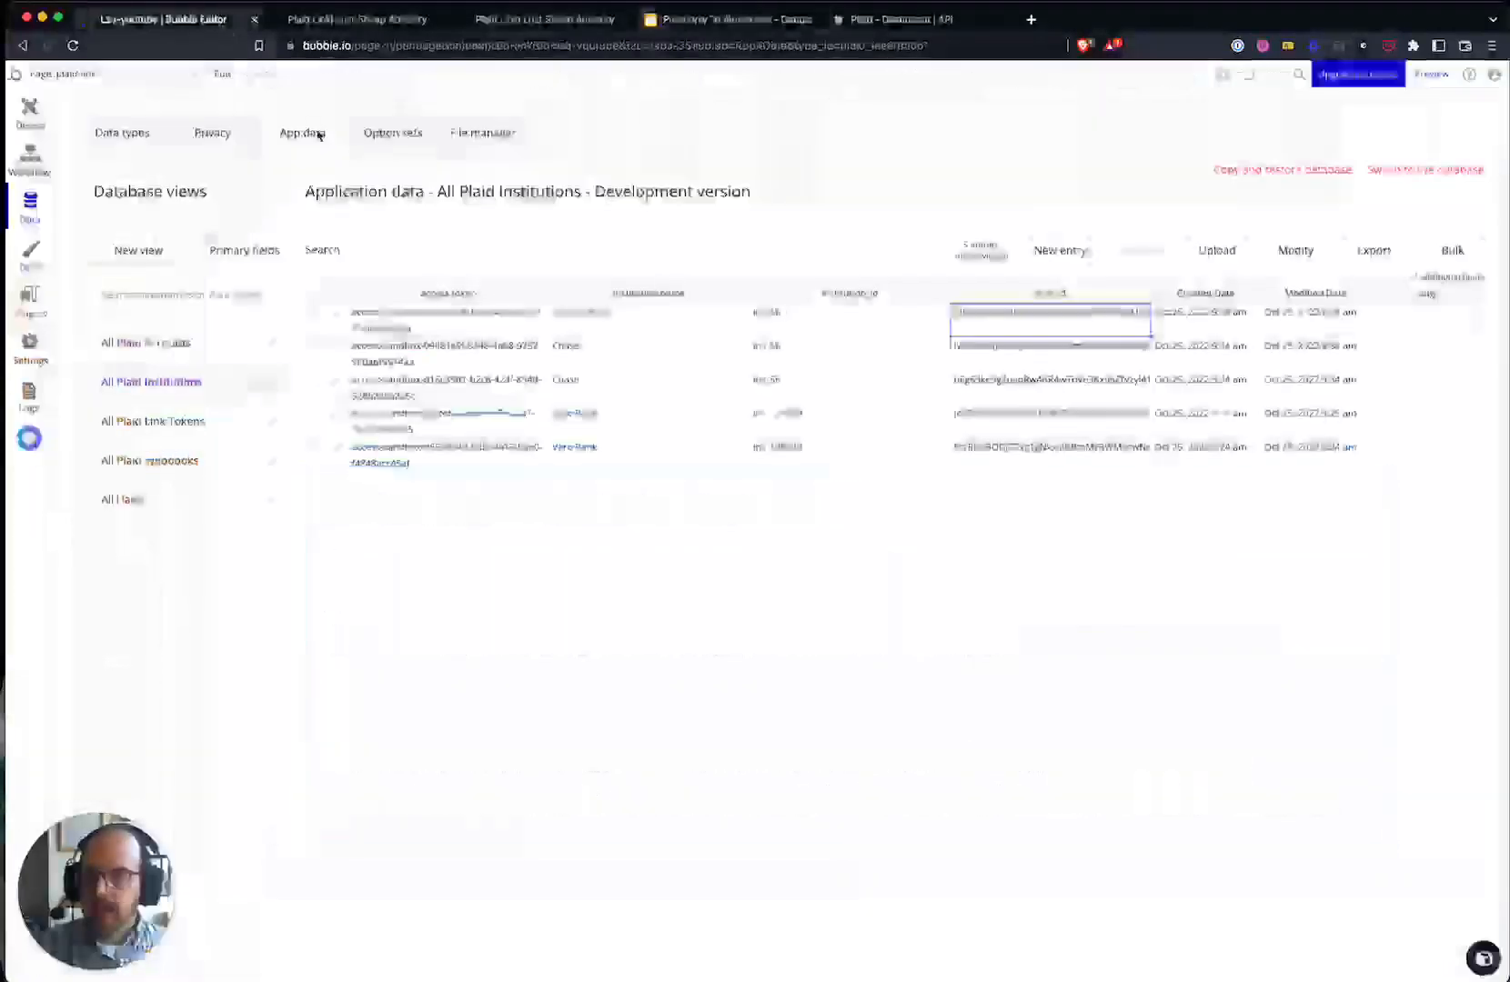
# - Inspect the All Plaid Accounts fields and highlight the Webhooks infrastructure goal on the slide
pyautogui.click(170, 346)
pyautogui.click(406, 318)
pyautogui.click(571, 319)
pyautogui.click(767, 319)
pyautogui.click(967, 319)
pyautogui.moveTo(1064, 320); pyautogui.dragTo(771, 319)
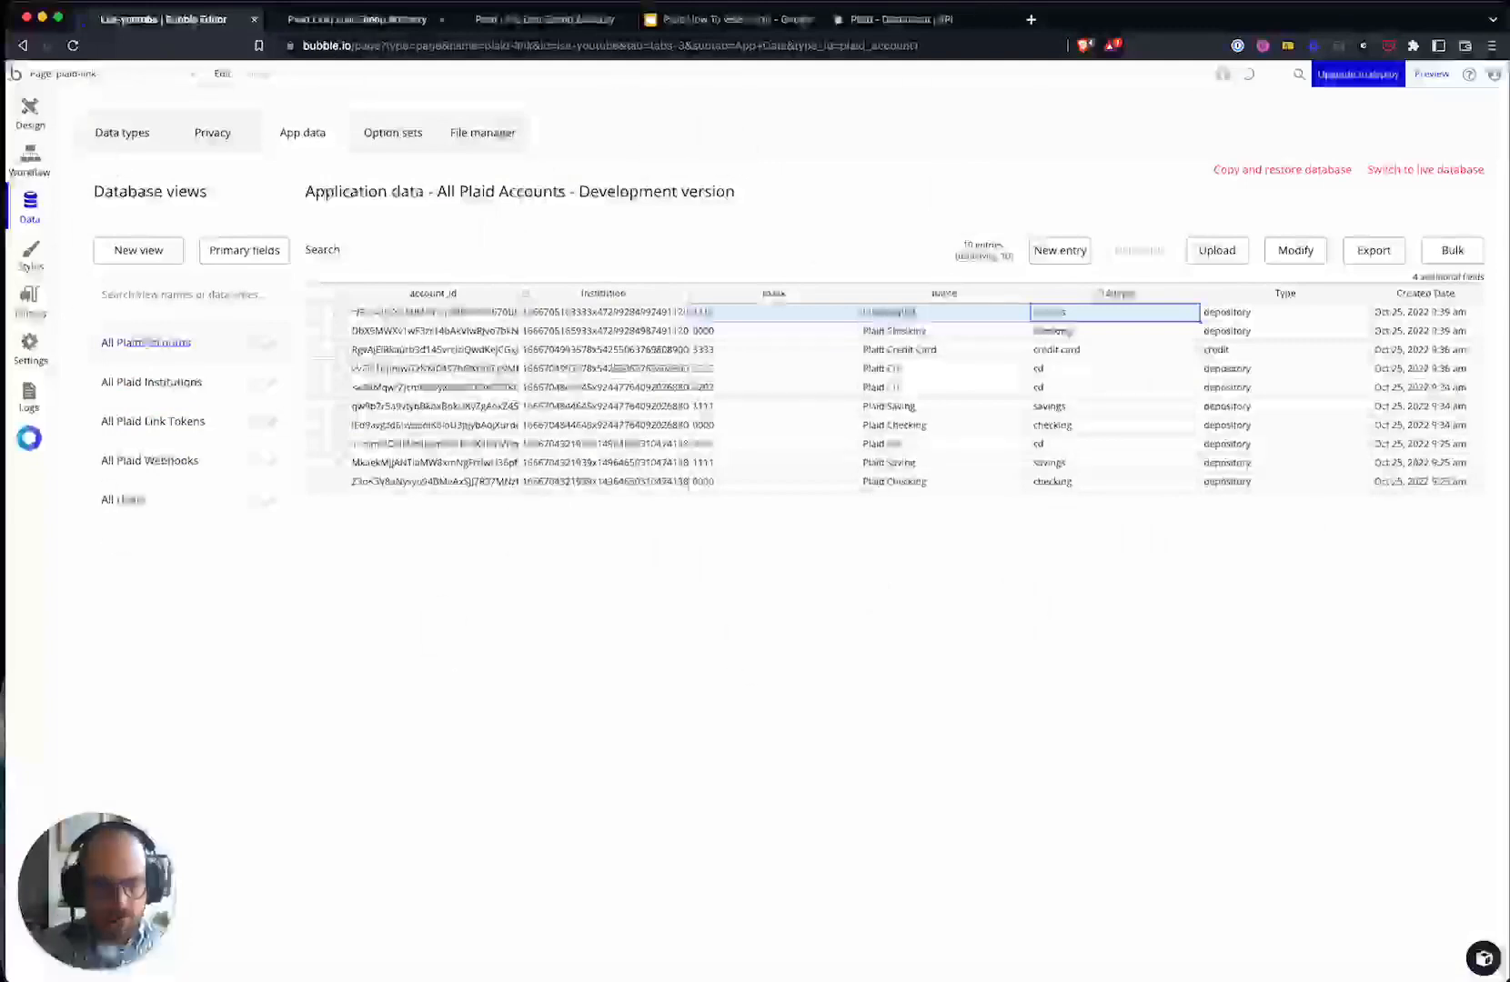
pyautogui.click(719, 19)
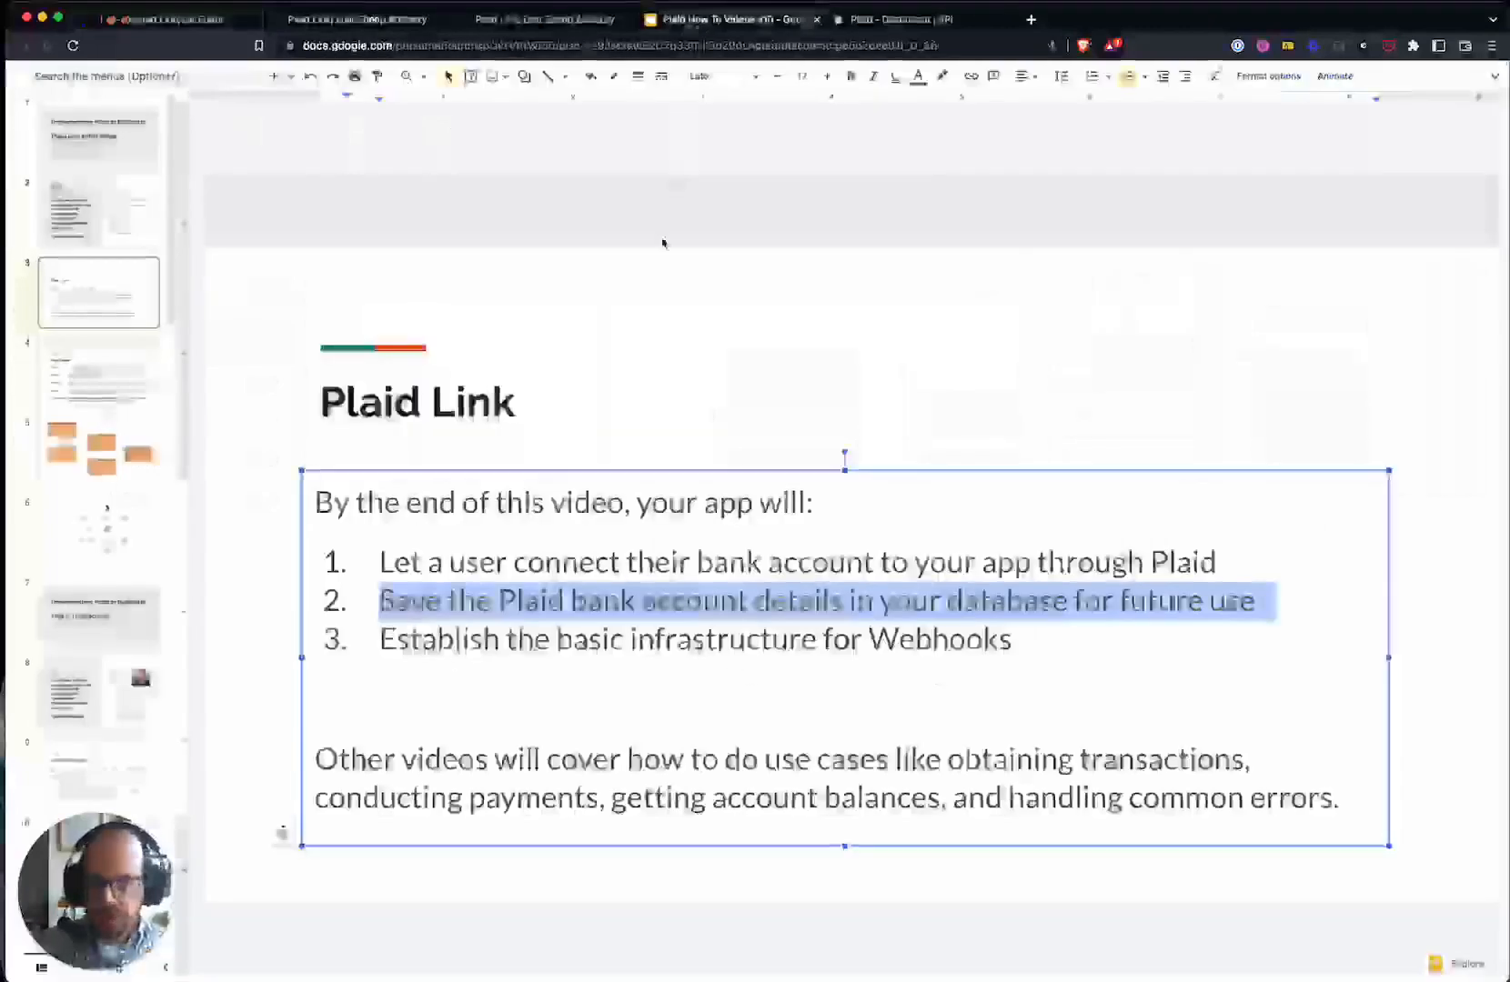
pyautogui.tripleClick(498, 642)
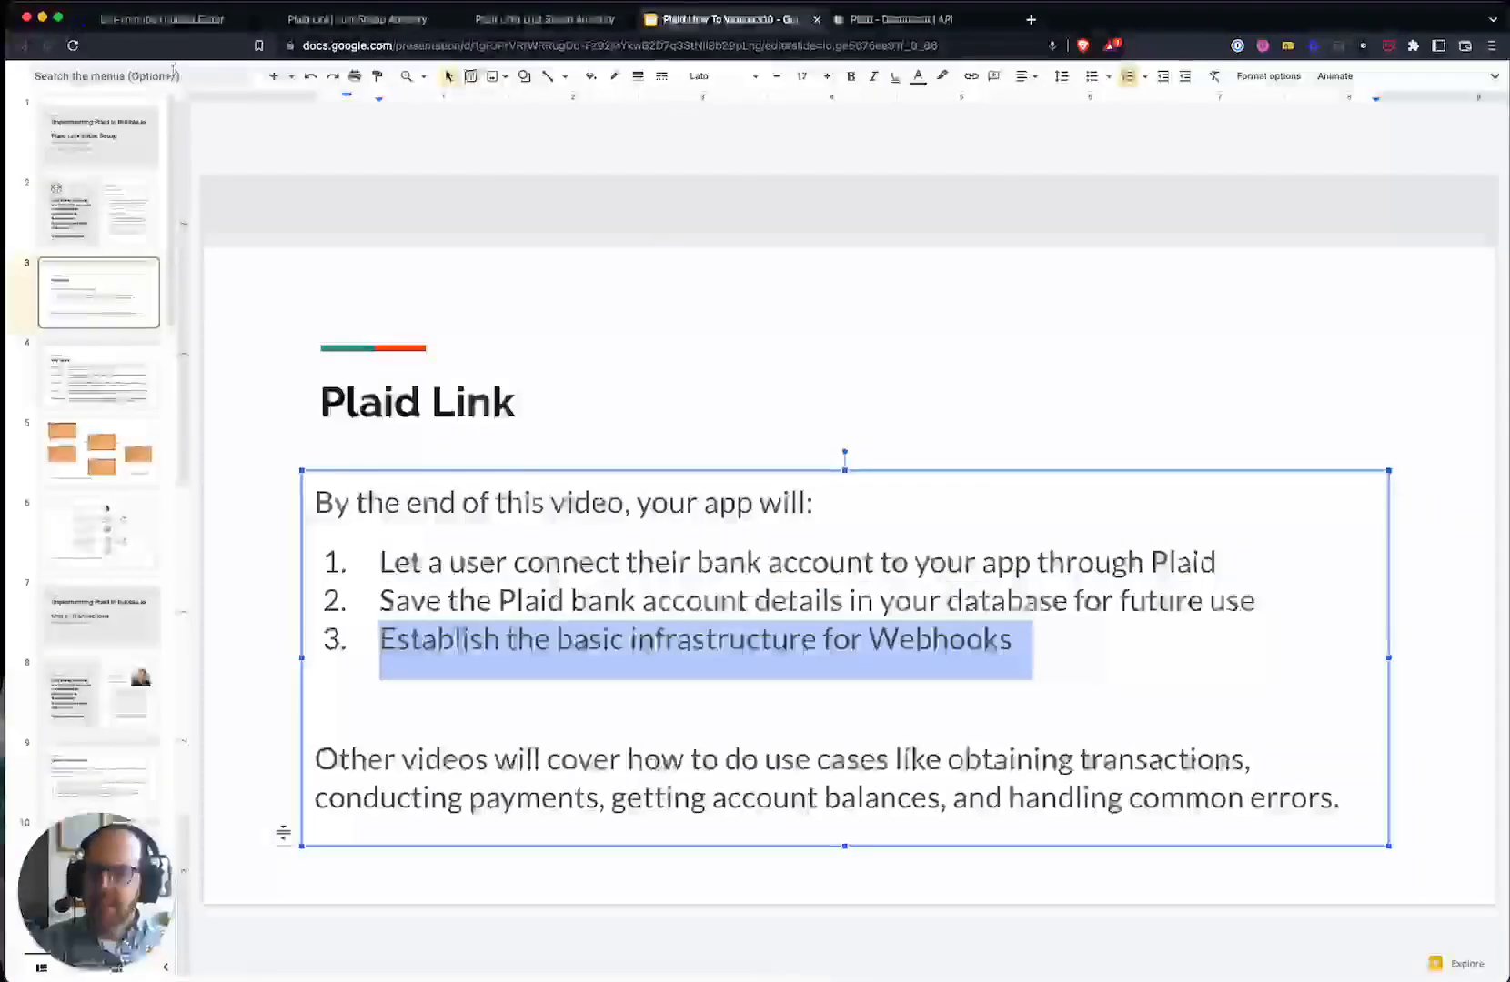
pyautogui.click(159, 20)
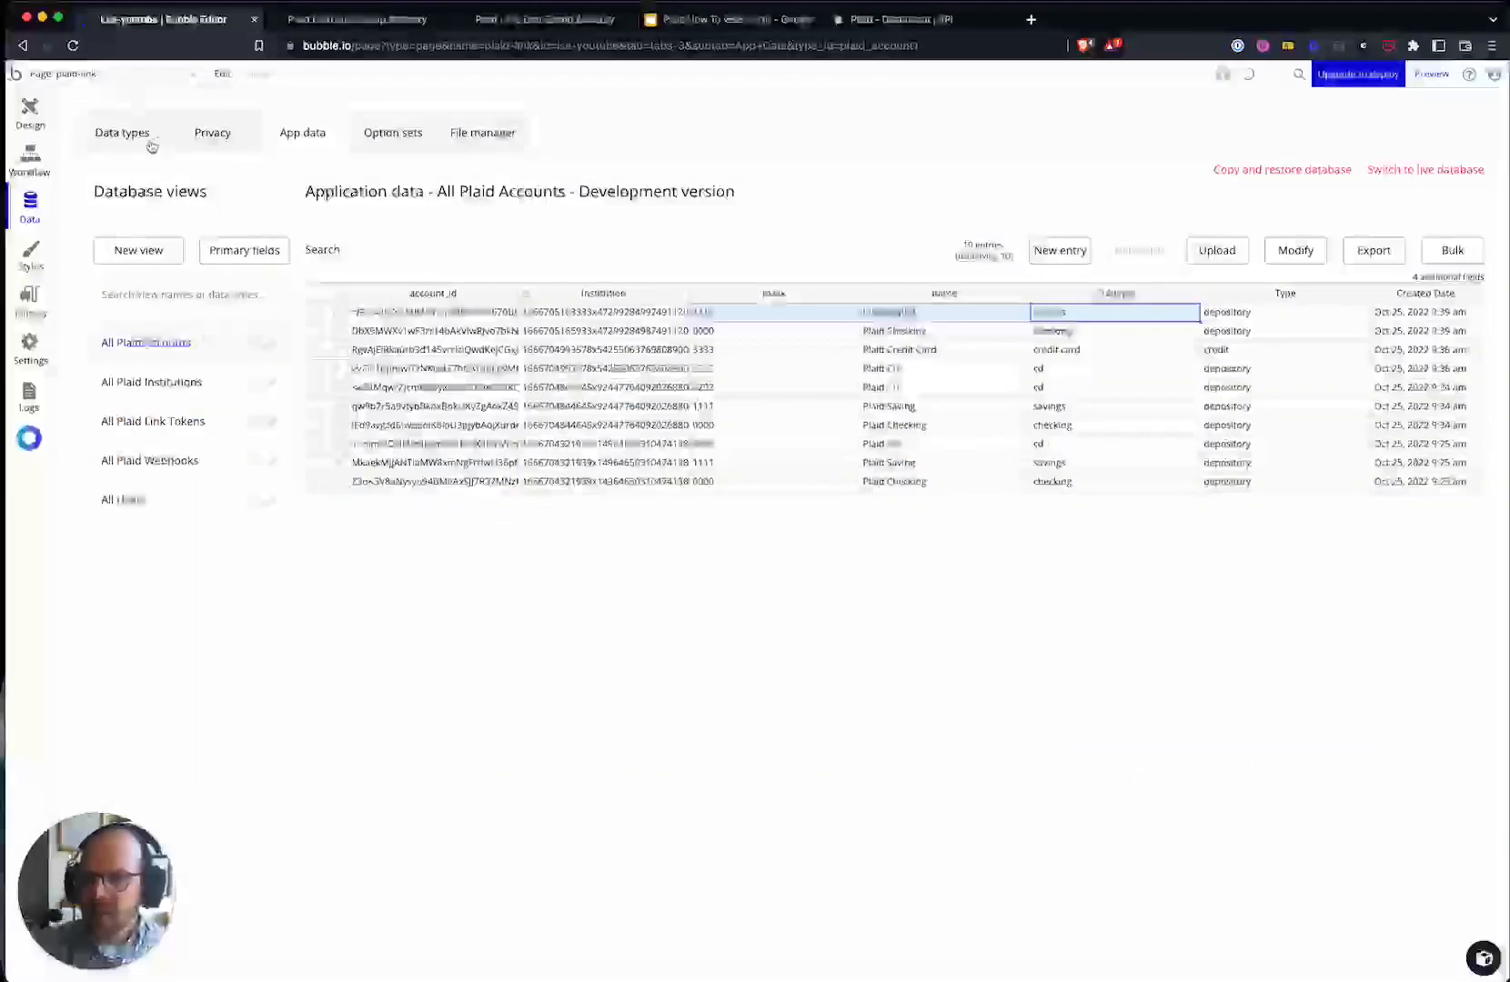